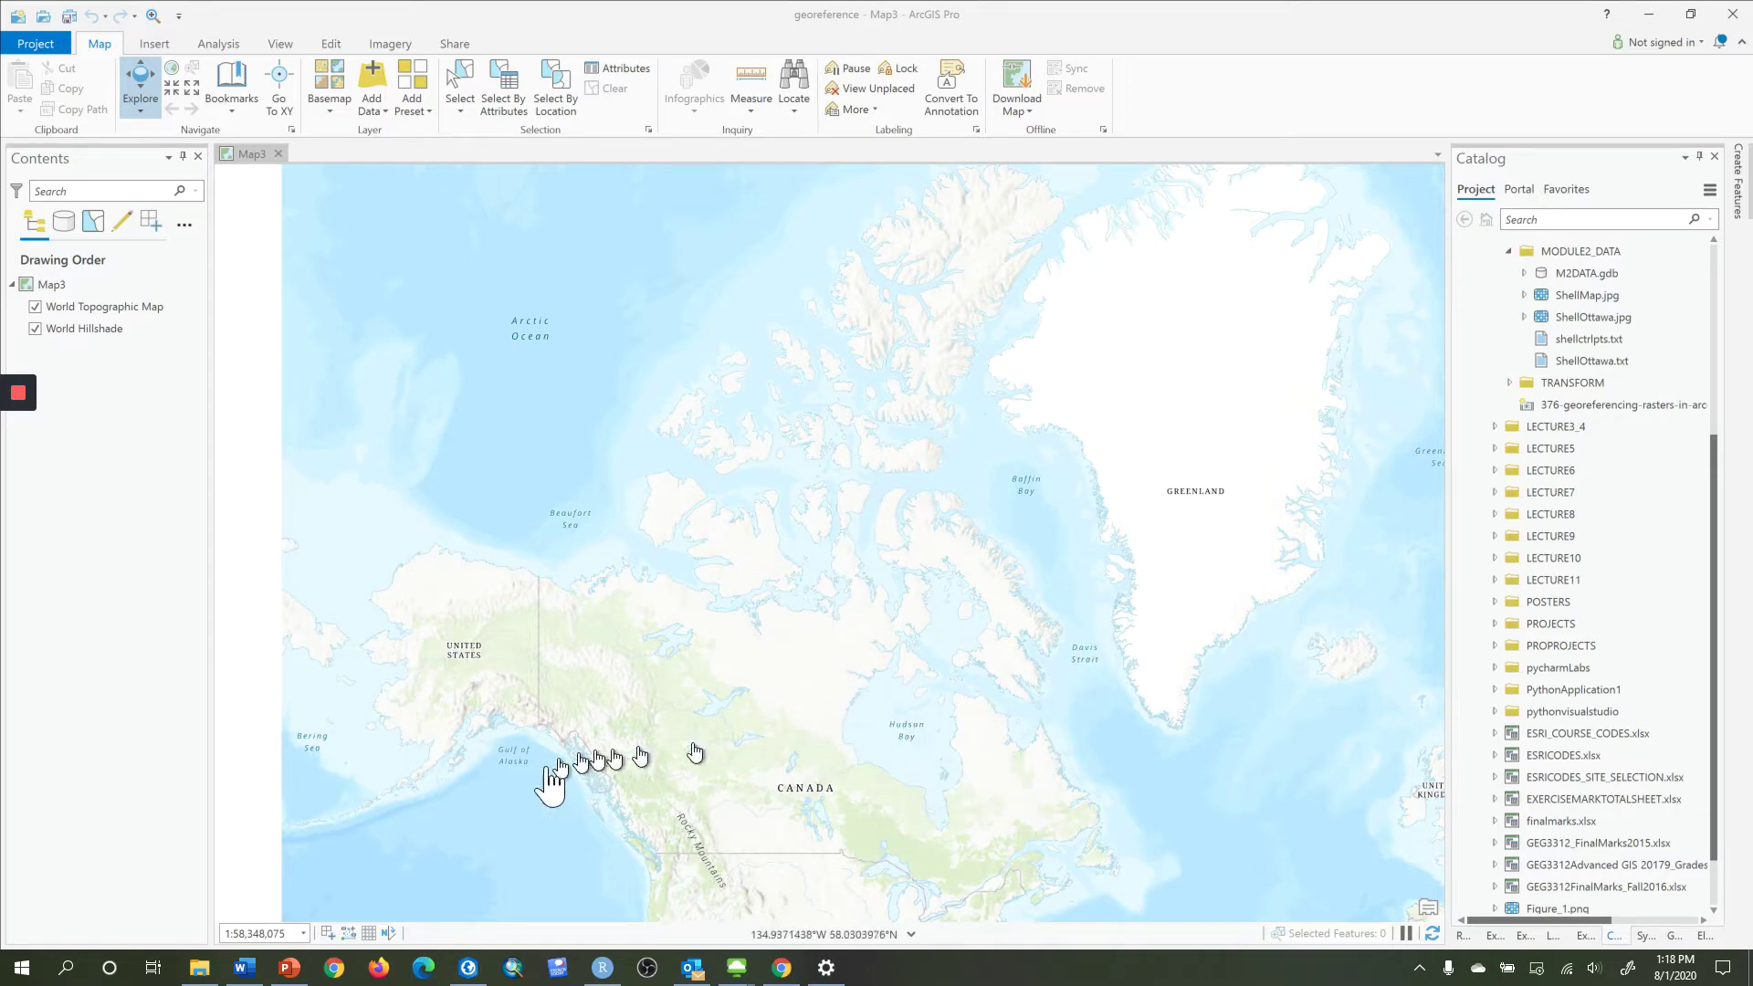
Open ShellMap.jpg from the MODULE2_DATA folder in File Explorer to view the scanned map, and return to ArcGIS Pro.
{"action": "left_click", "coordinate": [200, 967]}
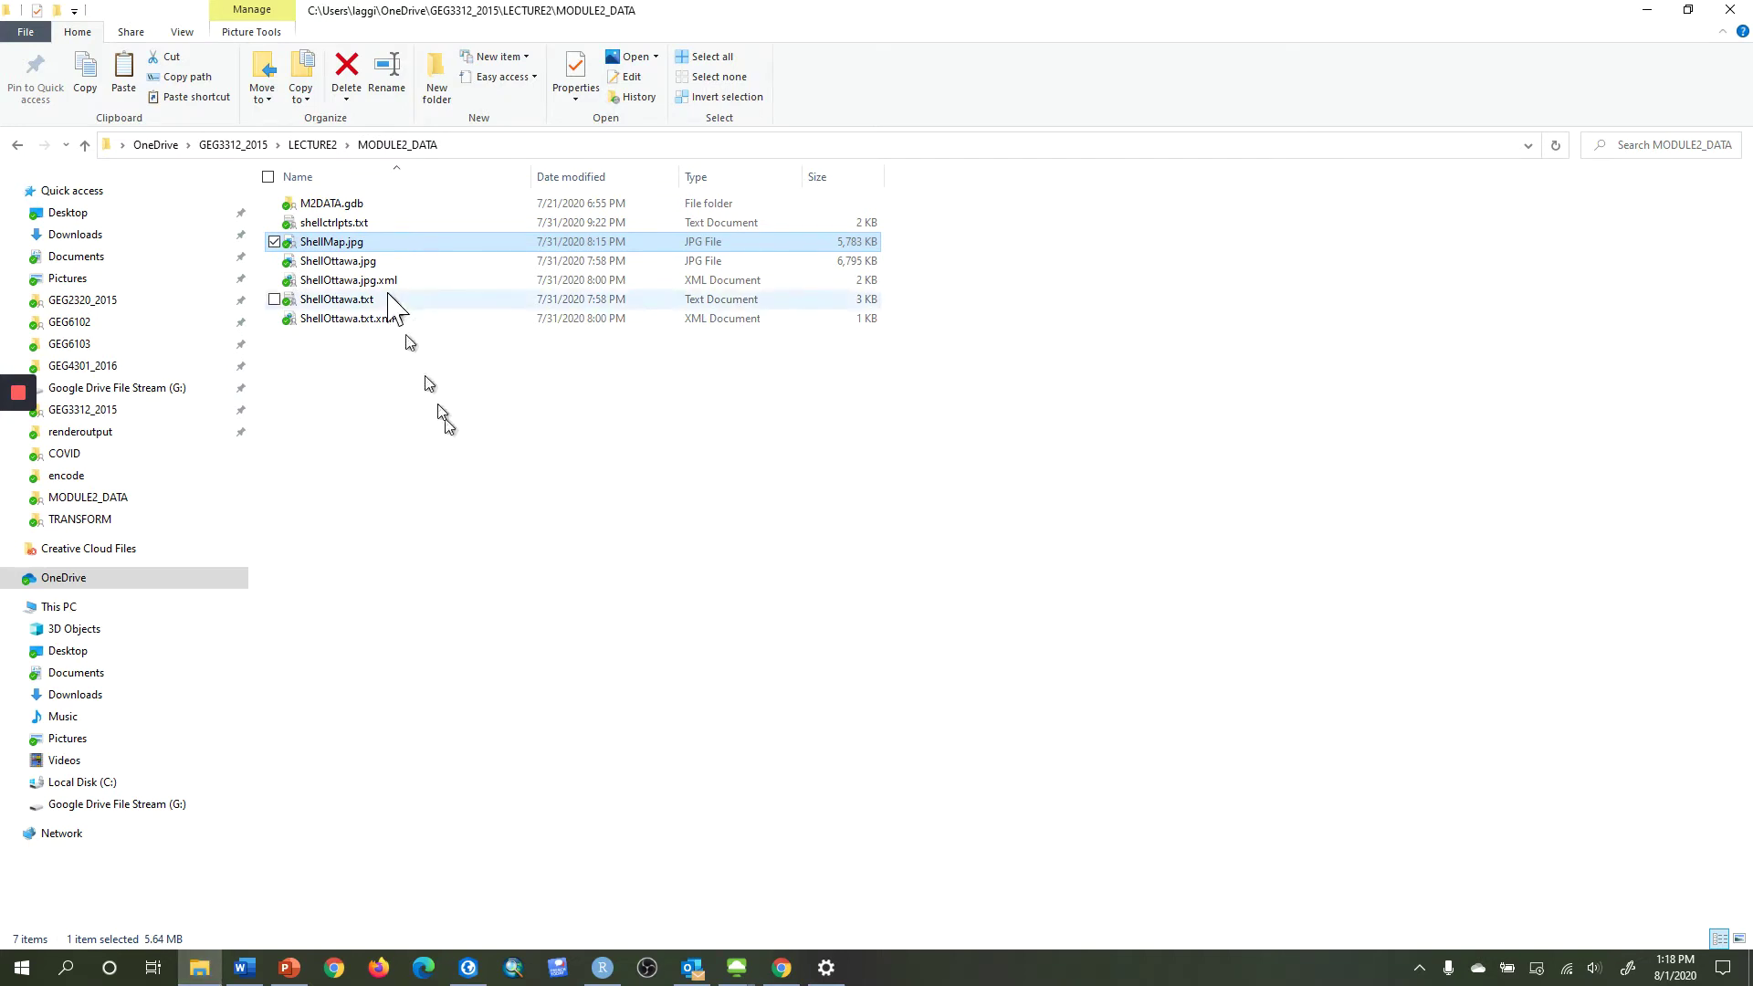
{"action": "double_click", "coordinate": [347, 244]}
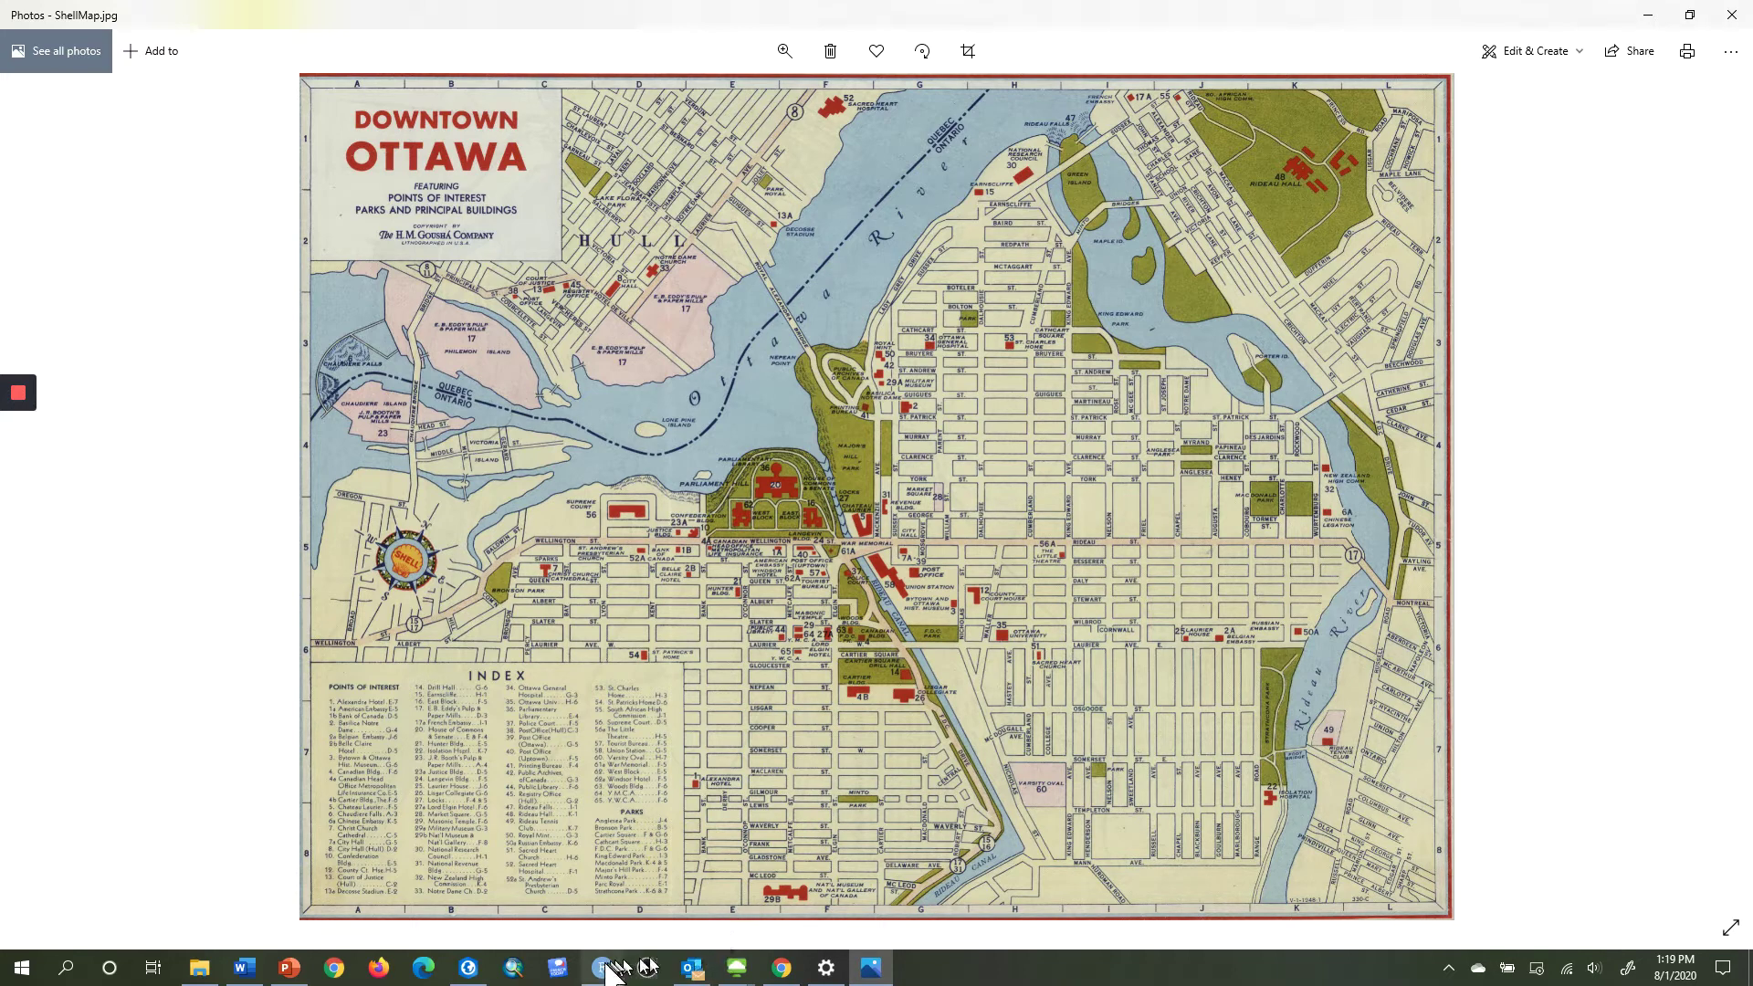
{"action": "left_click", "coordinate": [469, 968]}
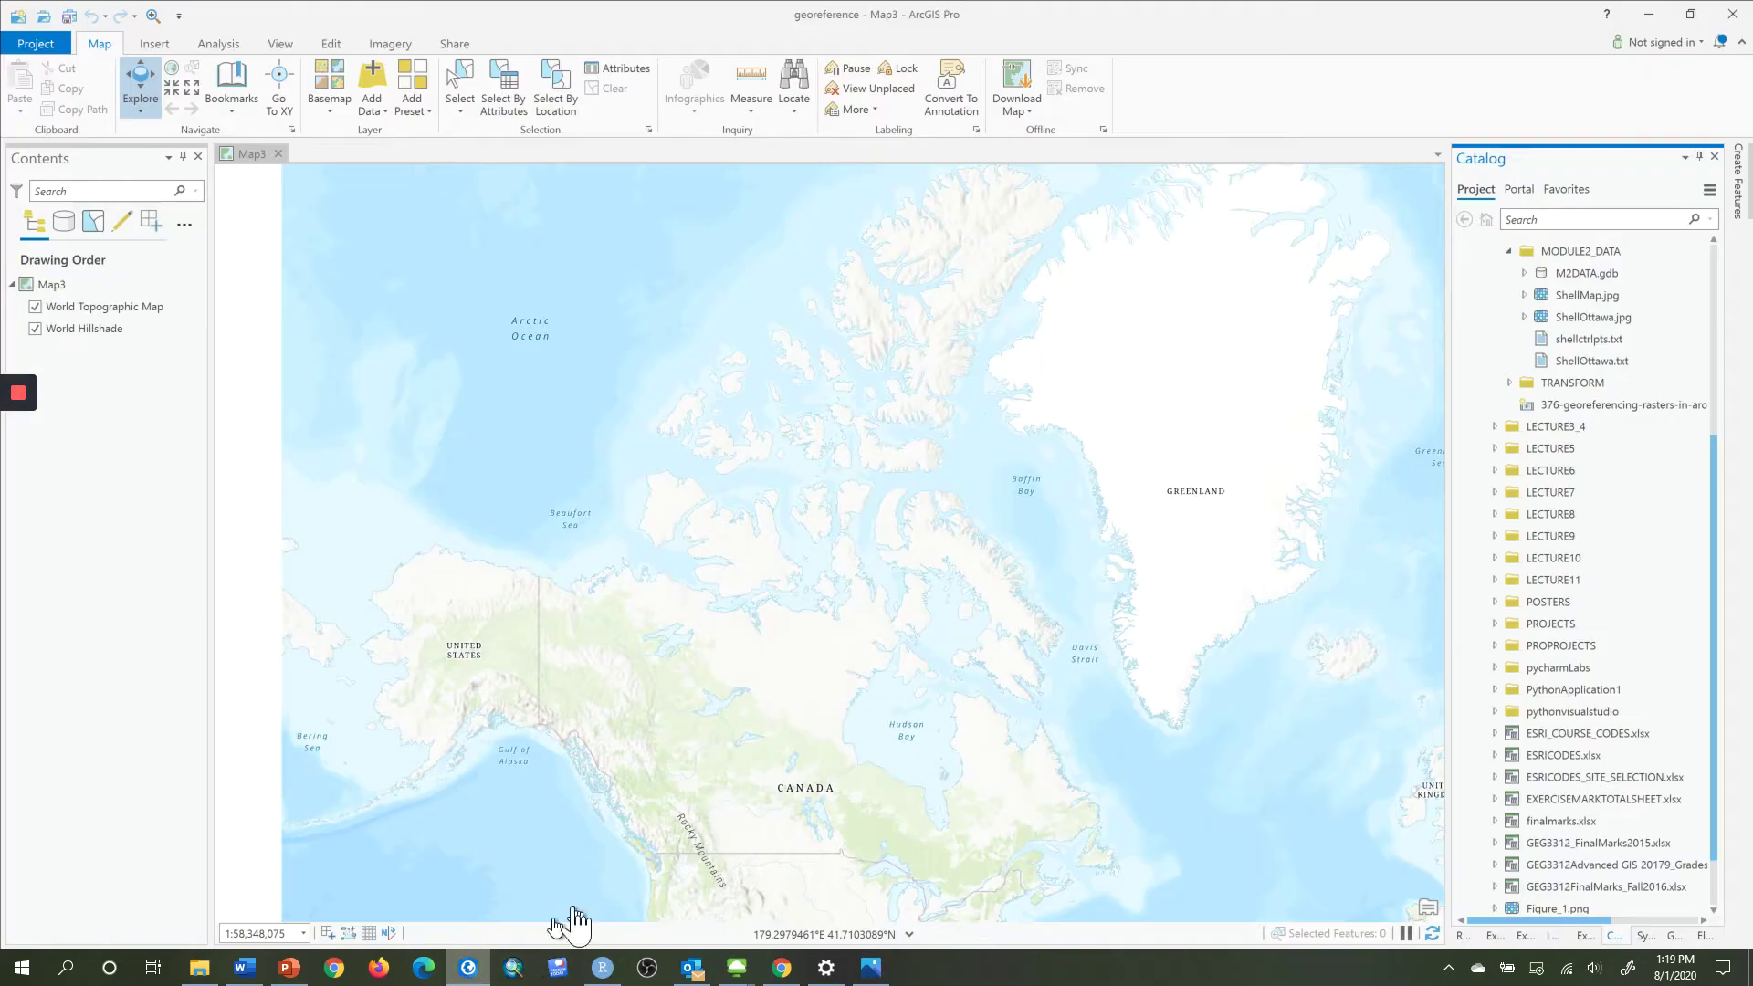
Add the ShellMap.jpg raster from the MODULE2_DATA folder to Map3.
{"action": "left_click", "coordinate": [1586, 256]}
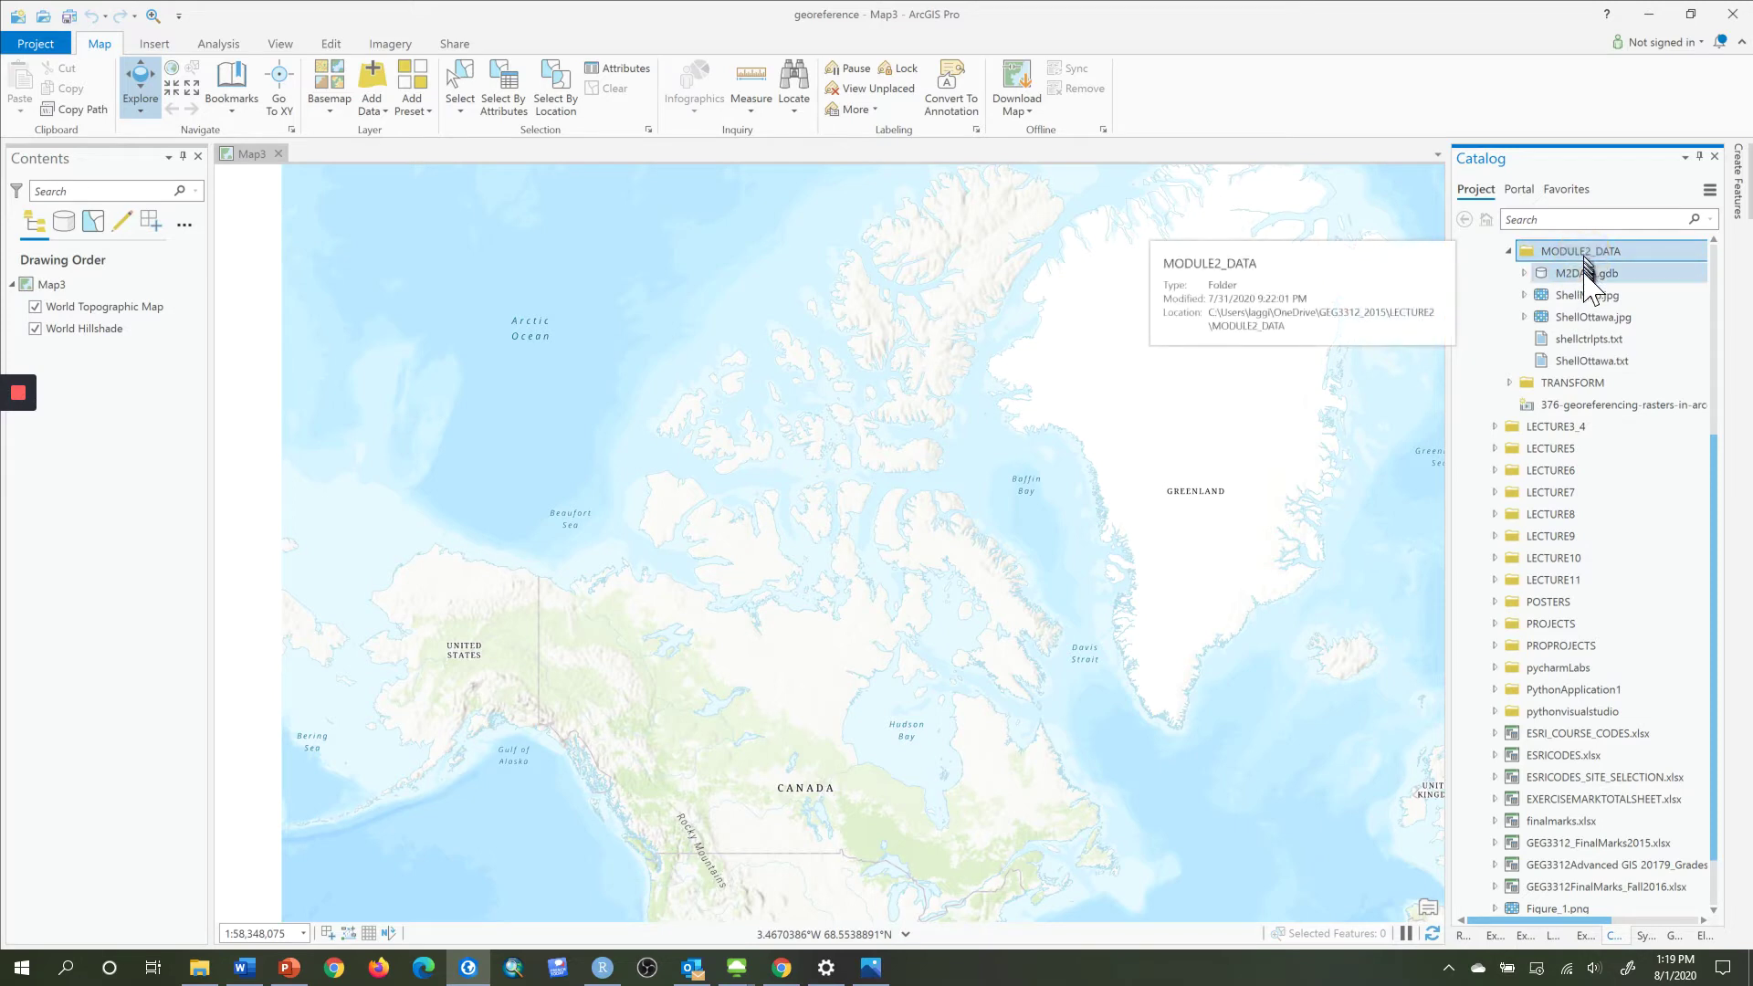
{"action": "left_click", "coordinate": [1586, 297]}
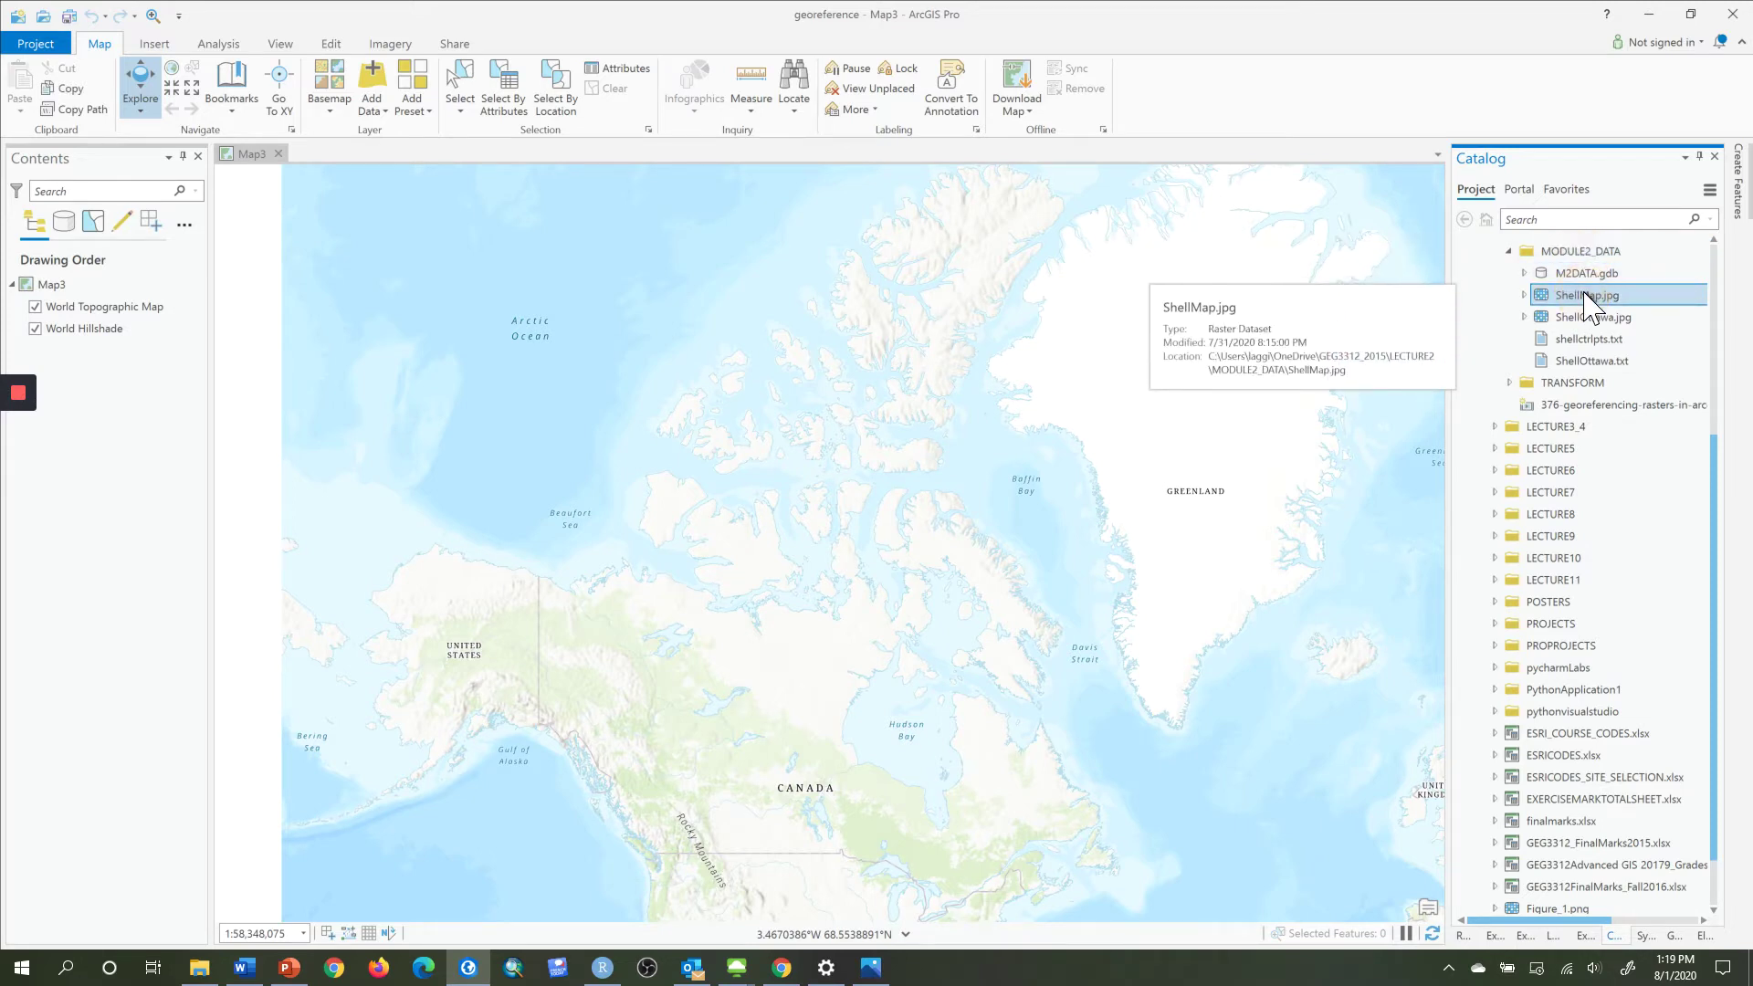
{"action": "left_click_drag", "start_coordinate": [1587, 296], "coordinate": [989, 645]}
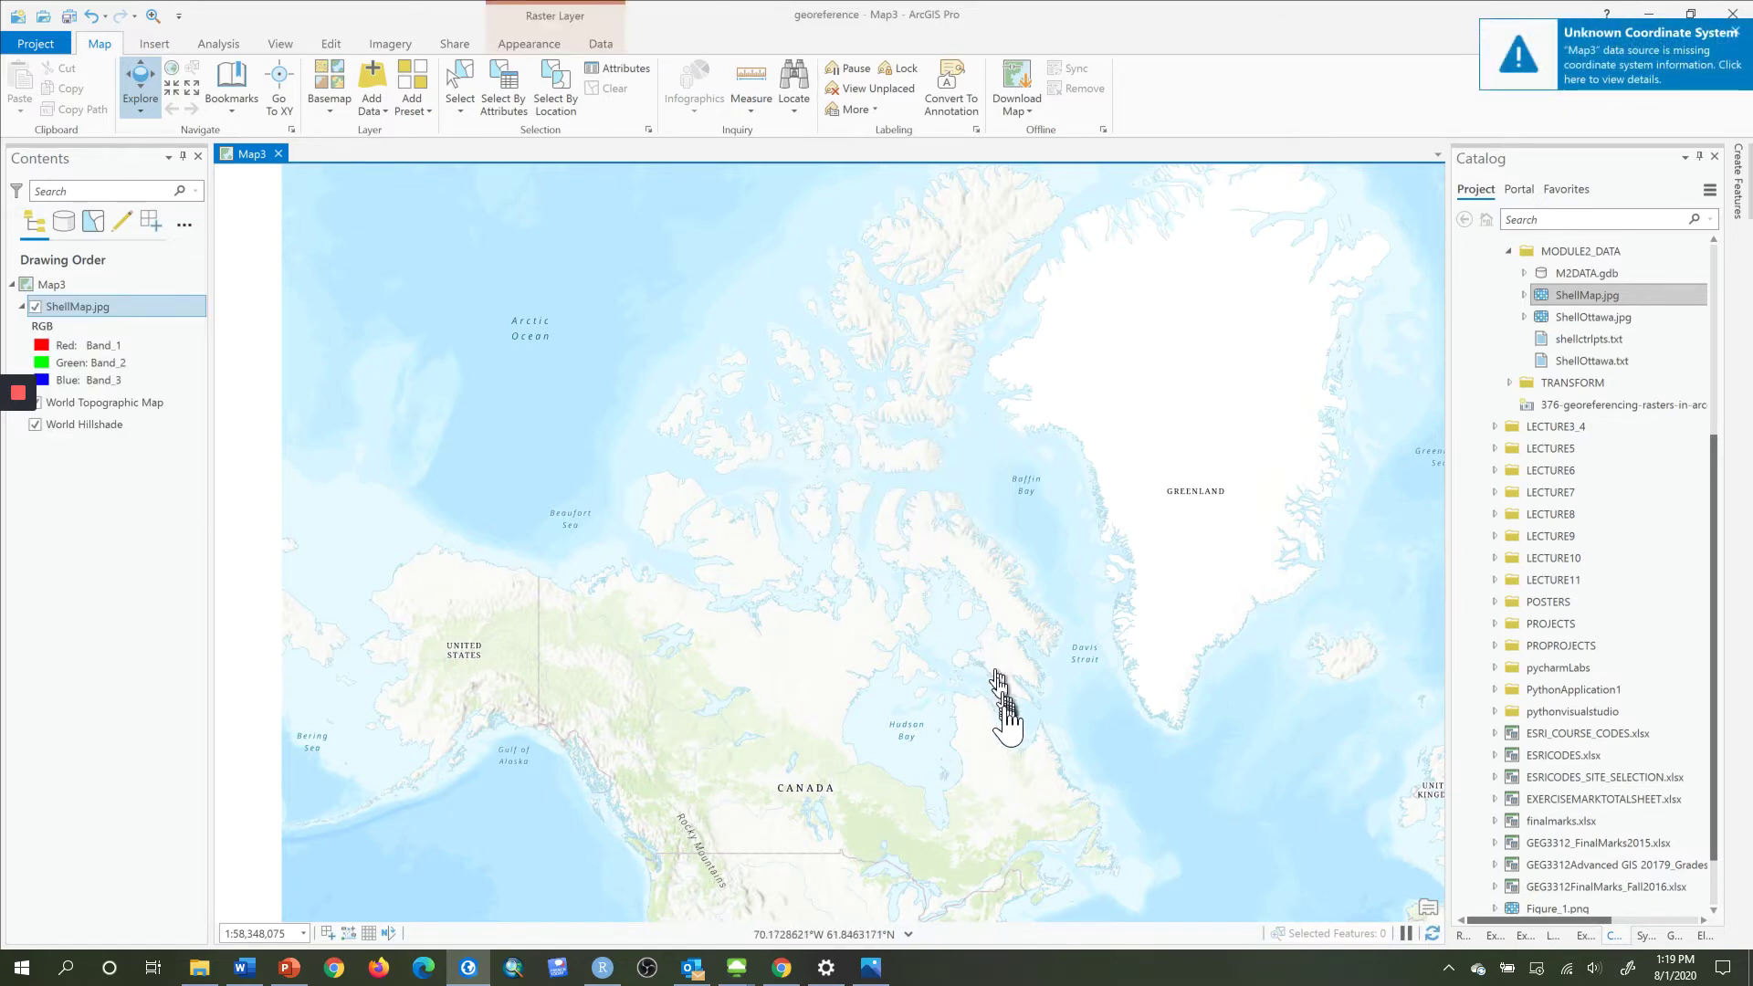
Examine the basemap around Ottawa, Canada, to check whether the ShellMap.jpg raster is drawn at its real-world location.
{"action": "left_click_drag", "start_coordinate": [998, 684], "coordinate": [939, 423]}
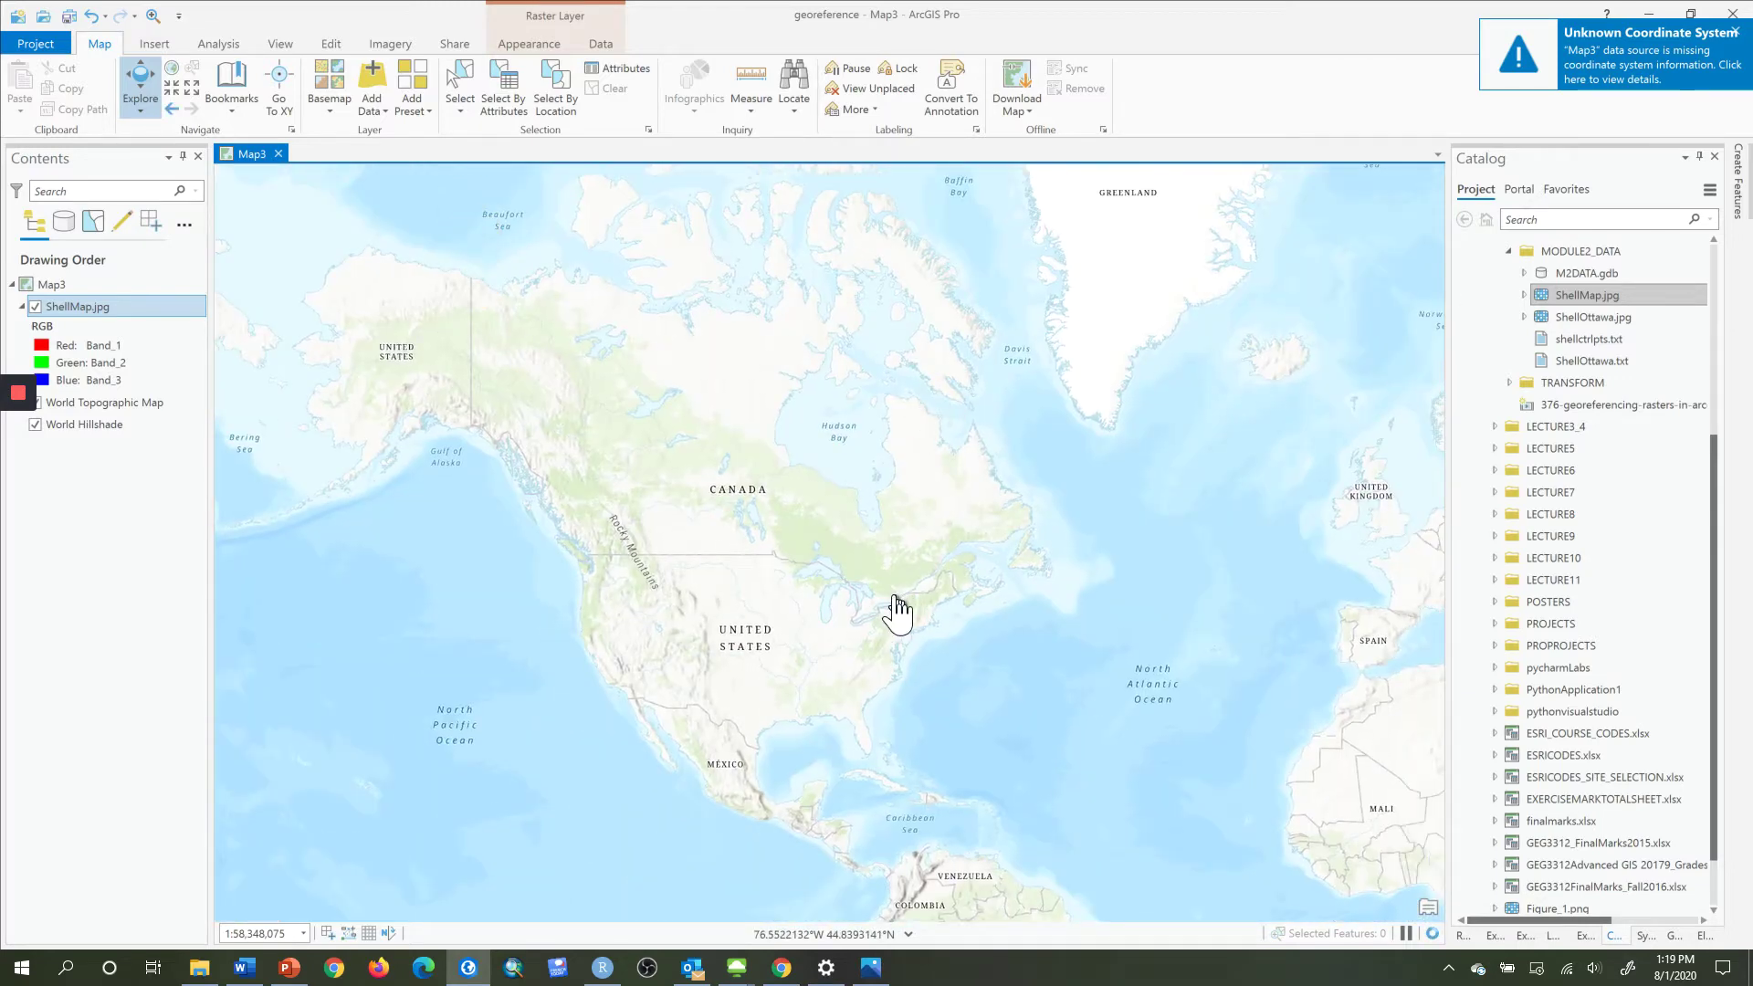
{"action": "scroll", "coordinate": [897, 612], "scroll_direction": "up", "scroll_amount": 5}
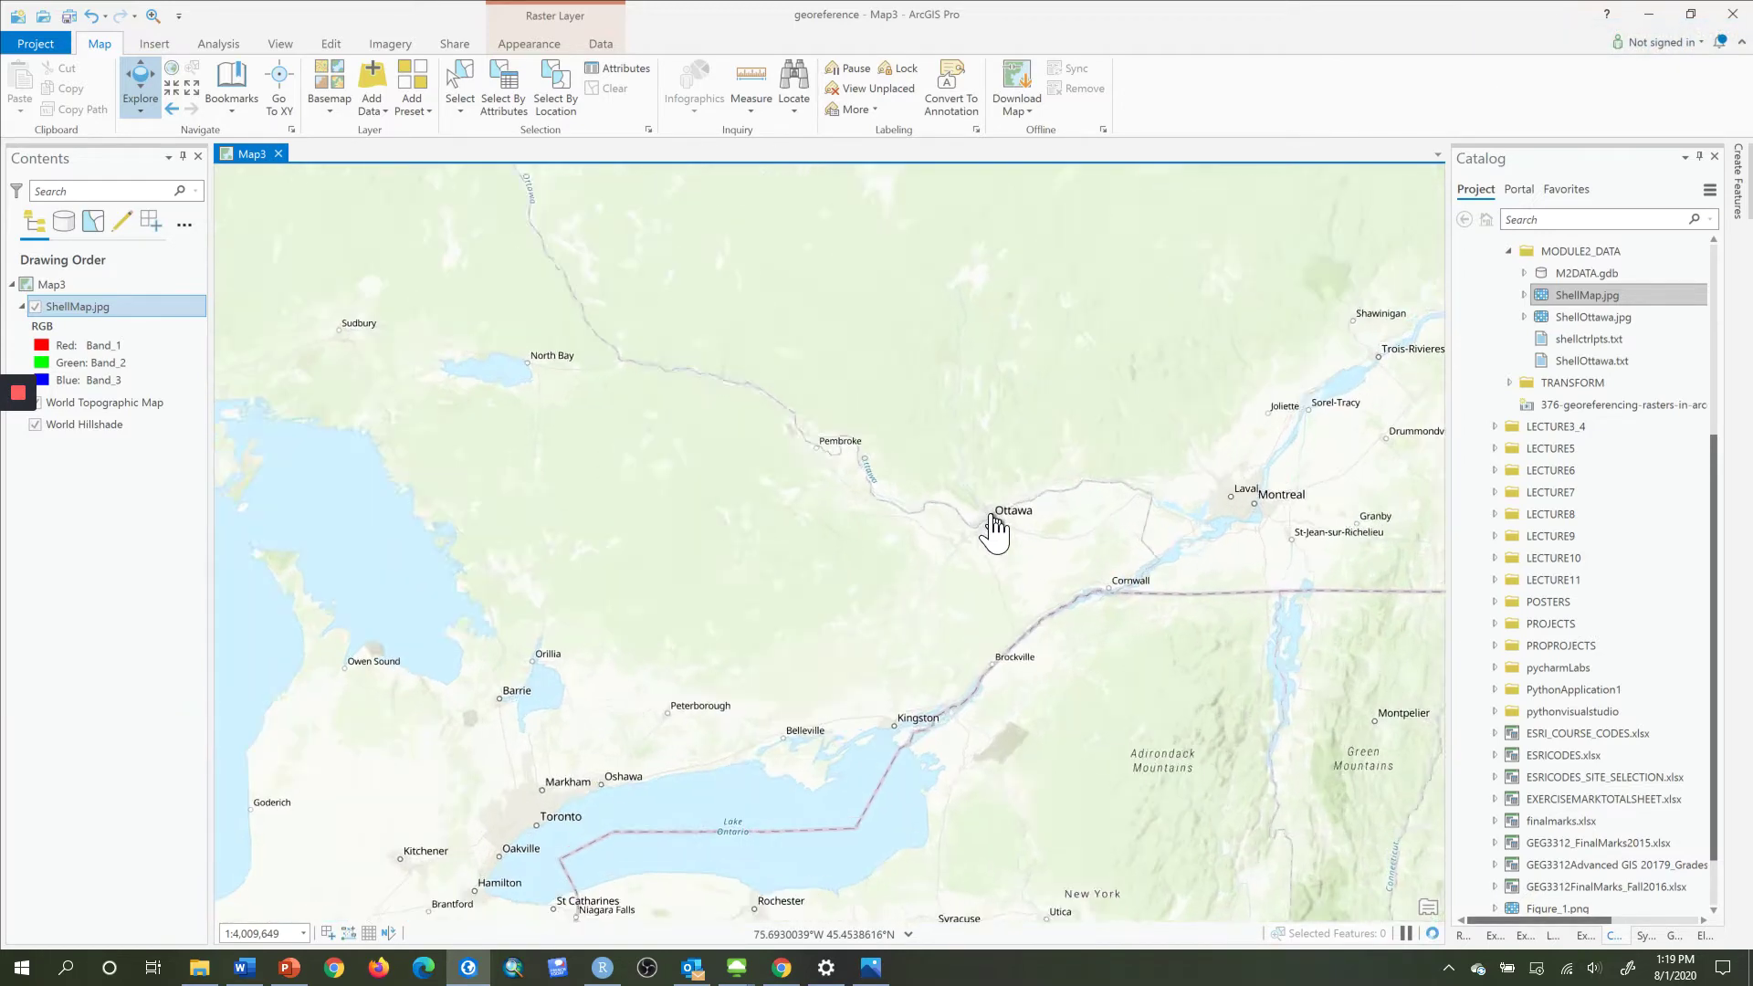
{"action": "scroll", "coordinate": [995, 527], "scroll_direction": "up", "scroll_amount": 5}
{"action": "left_click_drag", "start_coordinate": [1017, 509], "coordinate": [872, 462]}
{"action": "scroll", "coordinate": [813, 524], "scroll_direction": "up", "scroll_amount": 5}
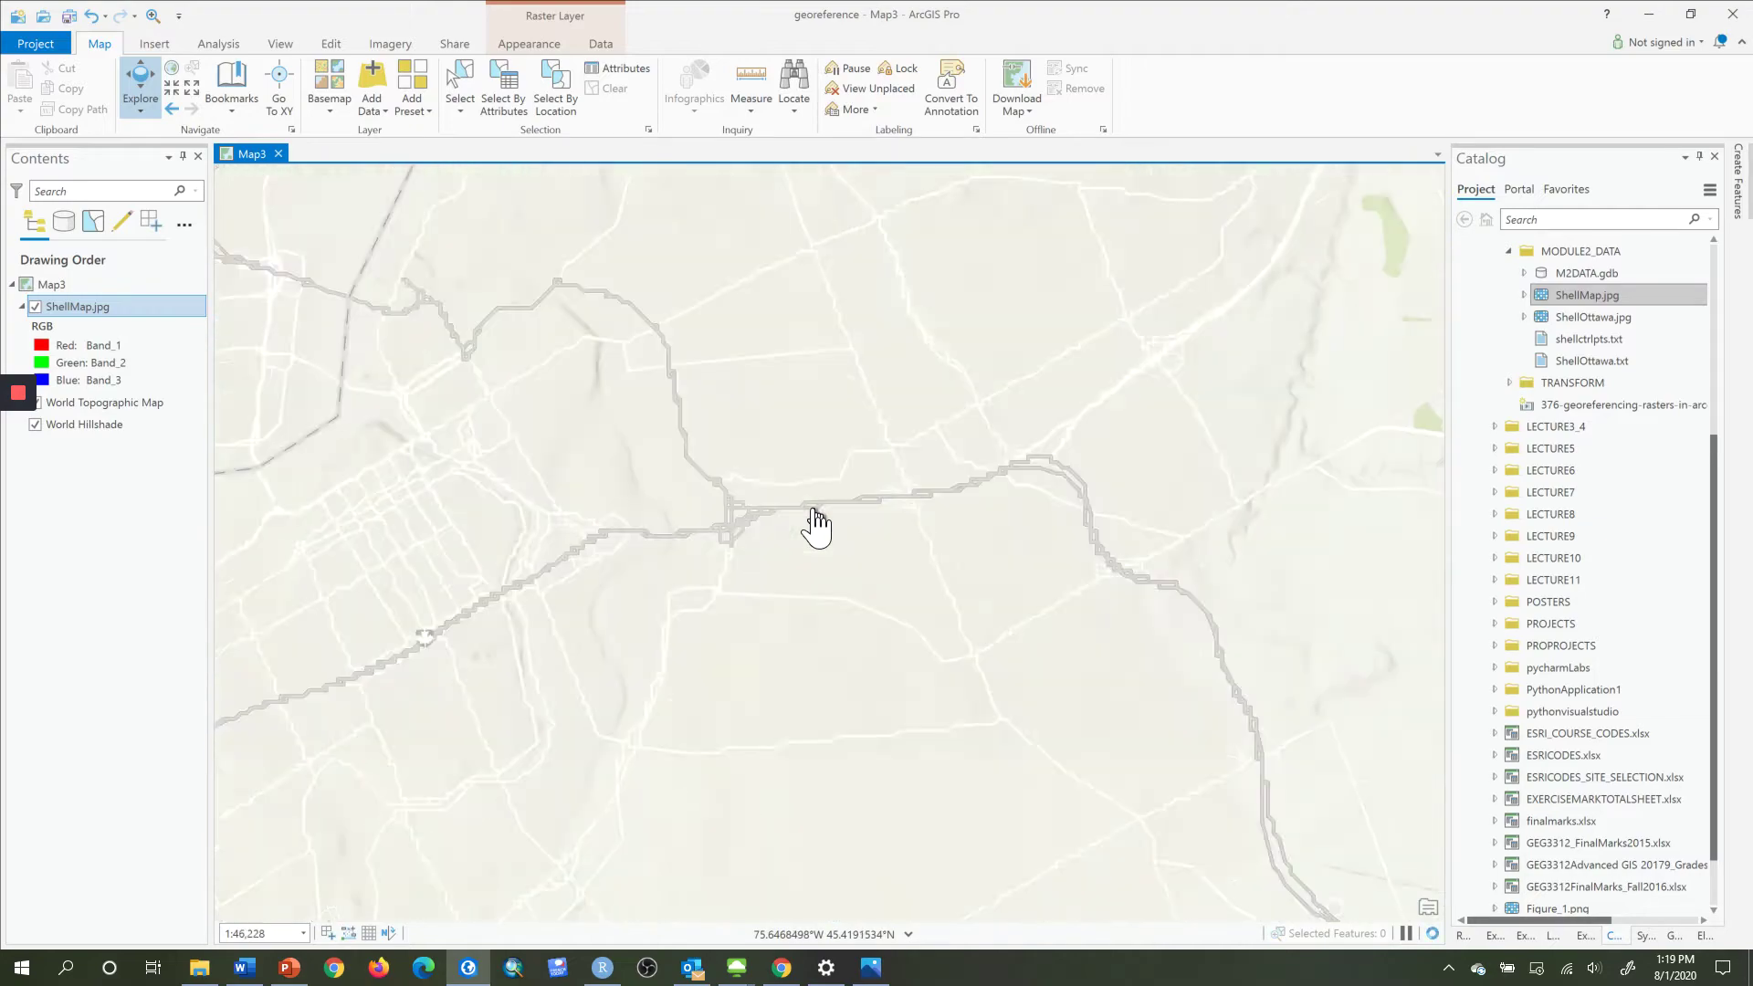
{"action": "scroll", "coordinate": [815, 524], "scroll_direction": "down", "scroll_amount": 4}
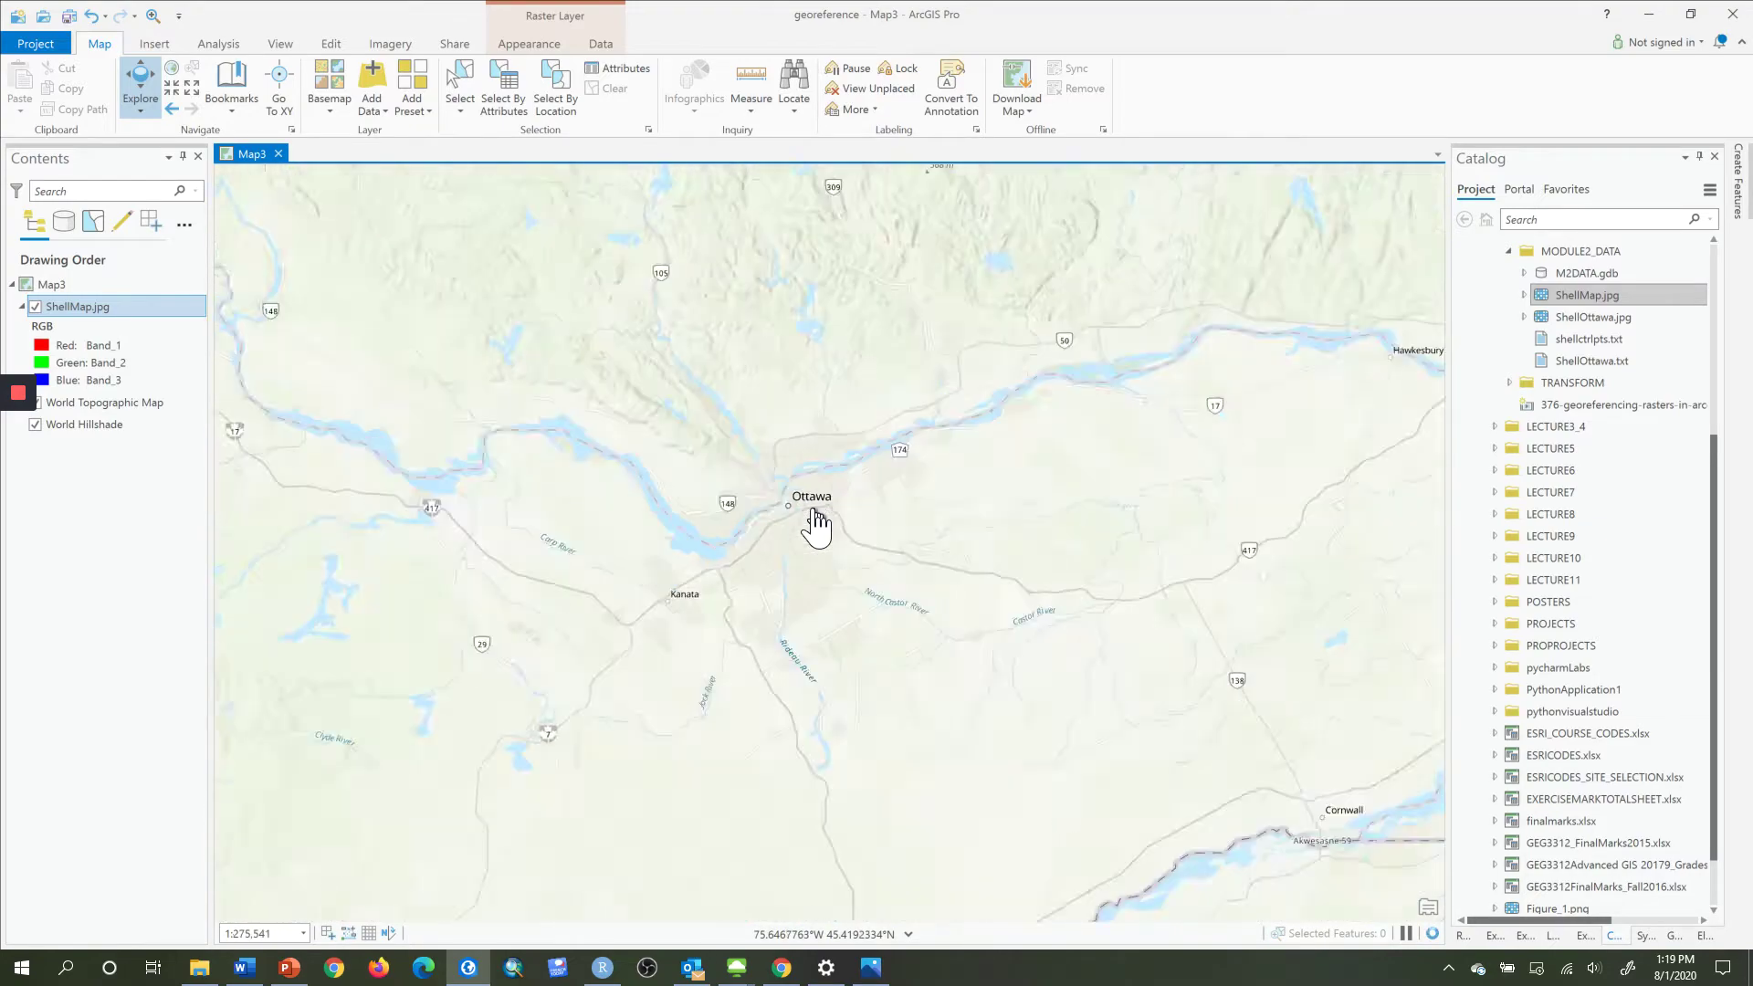
{"action": "scroll", "coordinate": [815, 524], "scroll_direction": "down", "scroll_amount": 7}
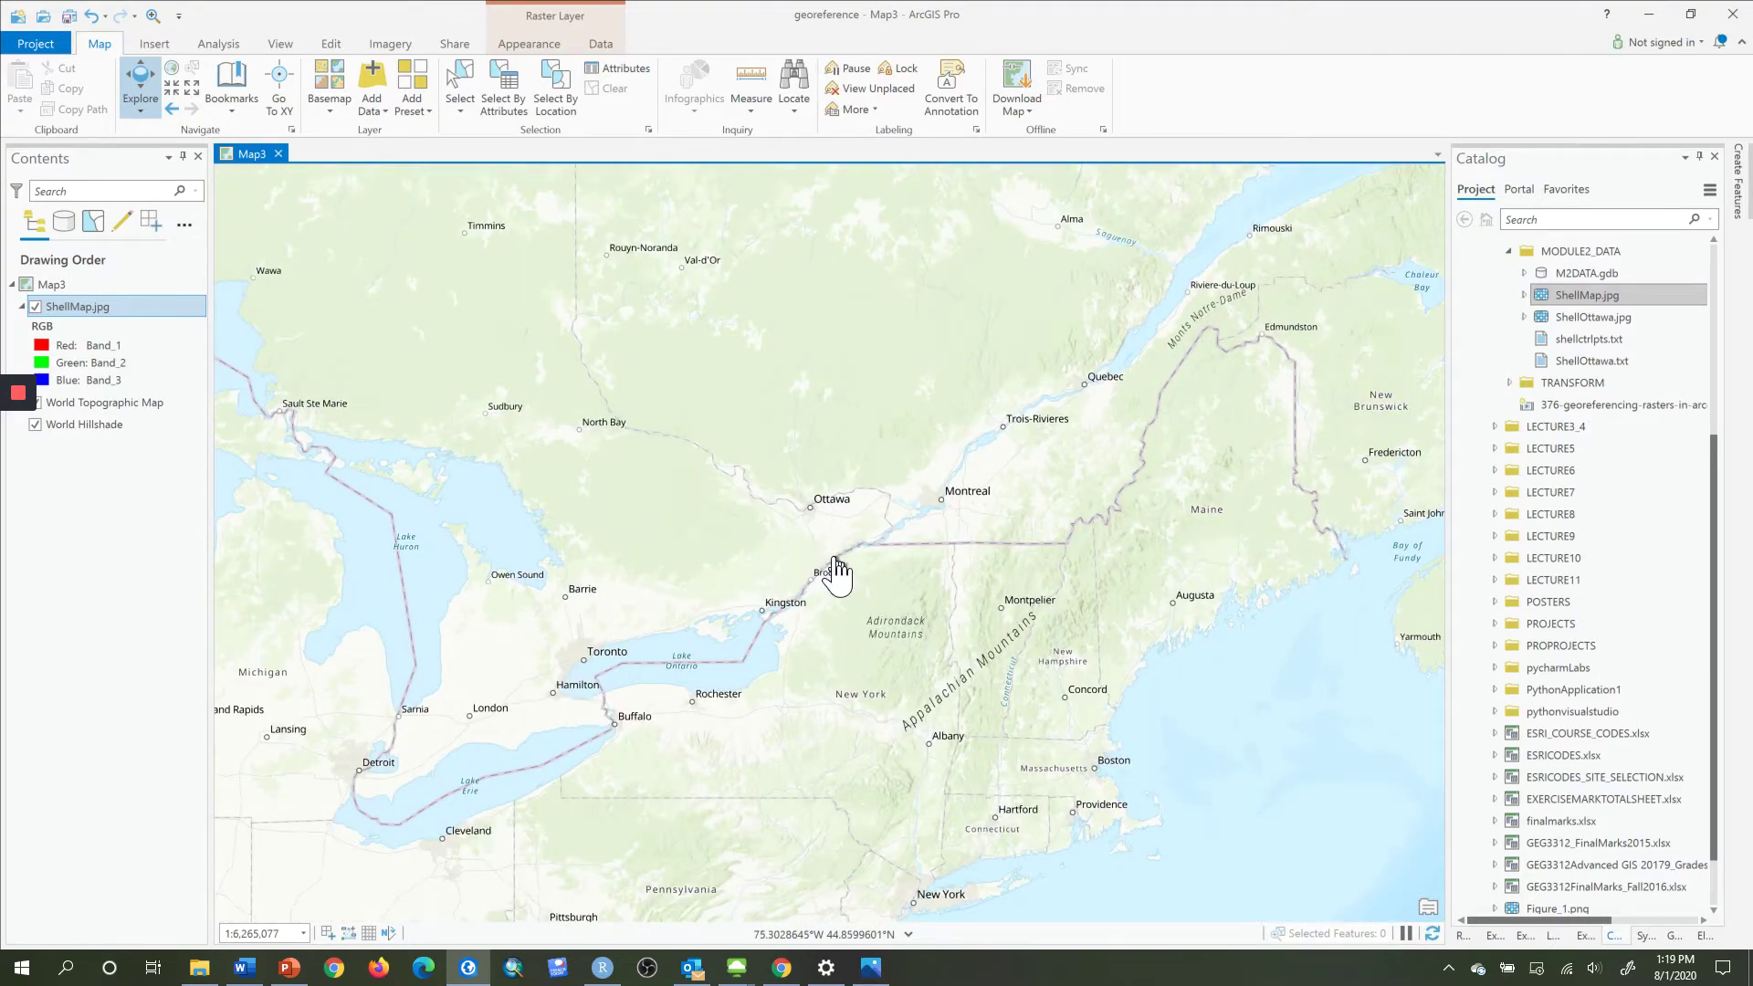
{"action": "scroll", "coordinate": [835, 572], "scroll_direction": "down", "scroll_amount": 6}
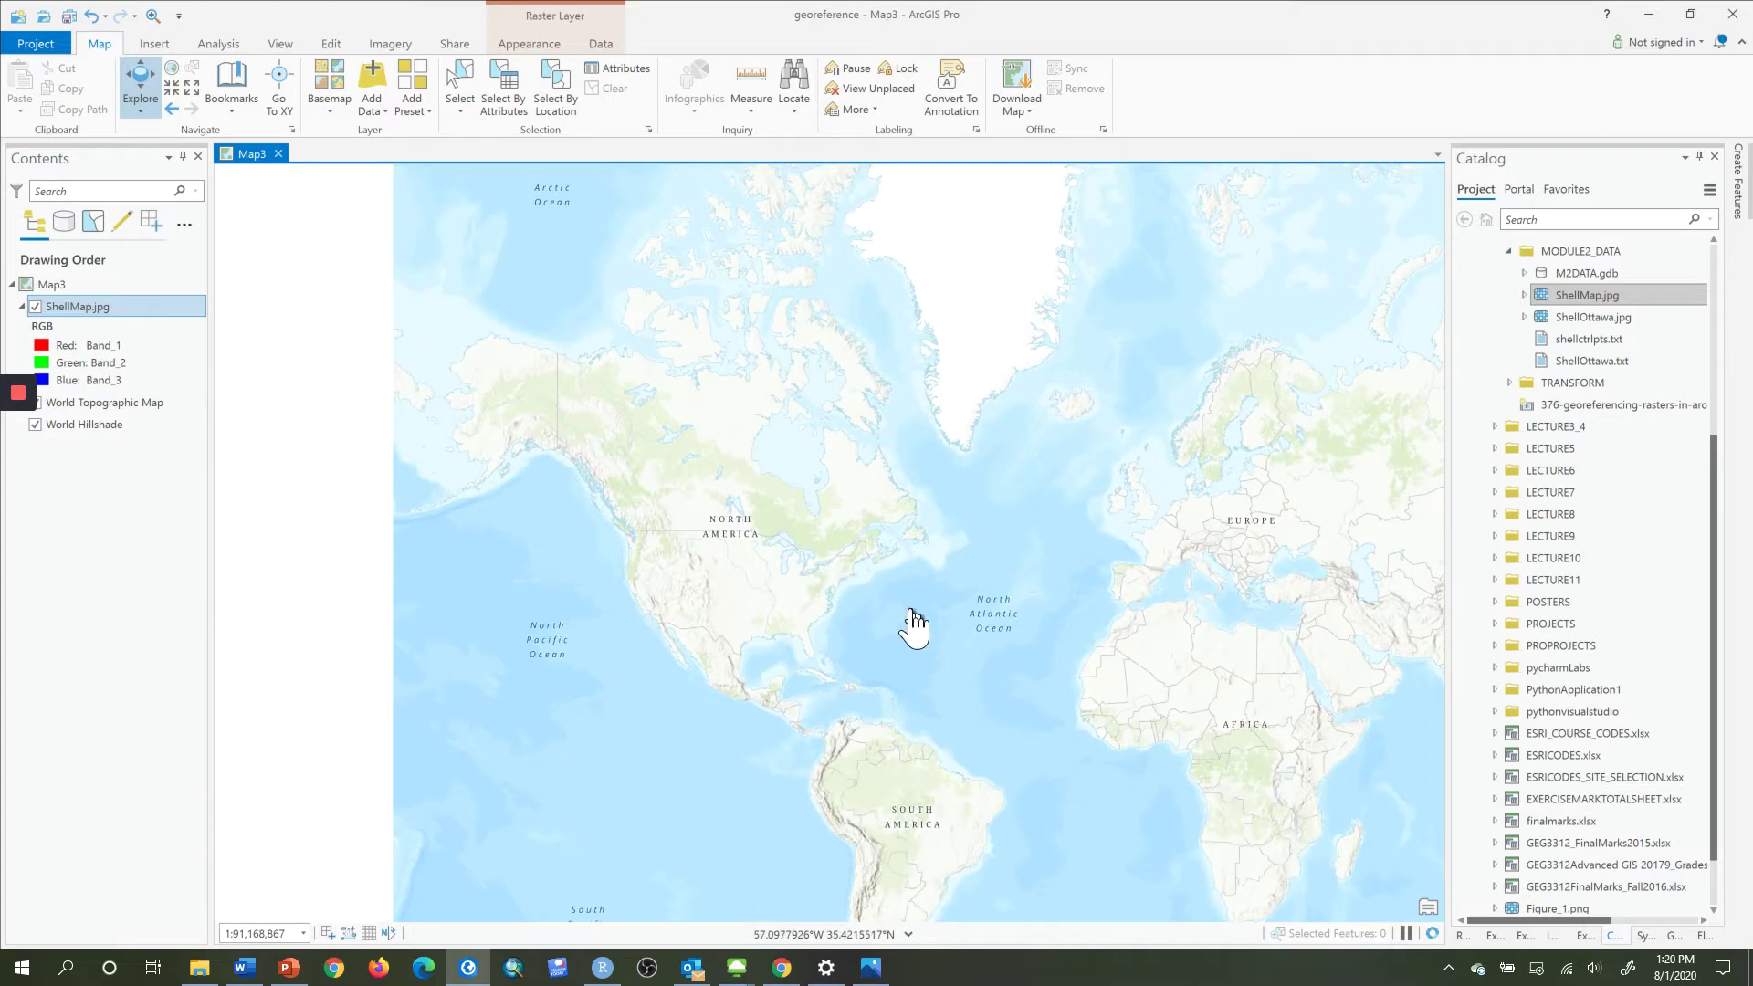
Search the ocean off West Africa for the raster and zoom to the ShellMap.jpg layer.
{"action": "left_click_drag", "start_coordinate": [900, 610], "coordinate": [656, 470]}
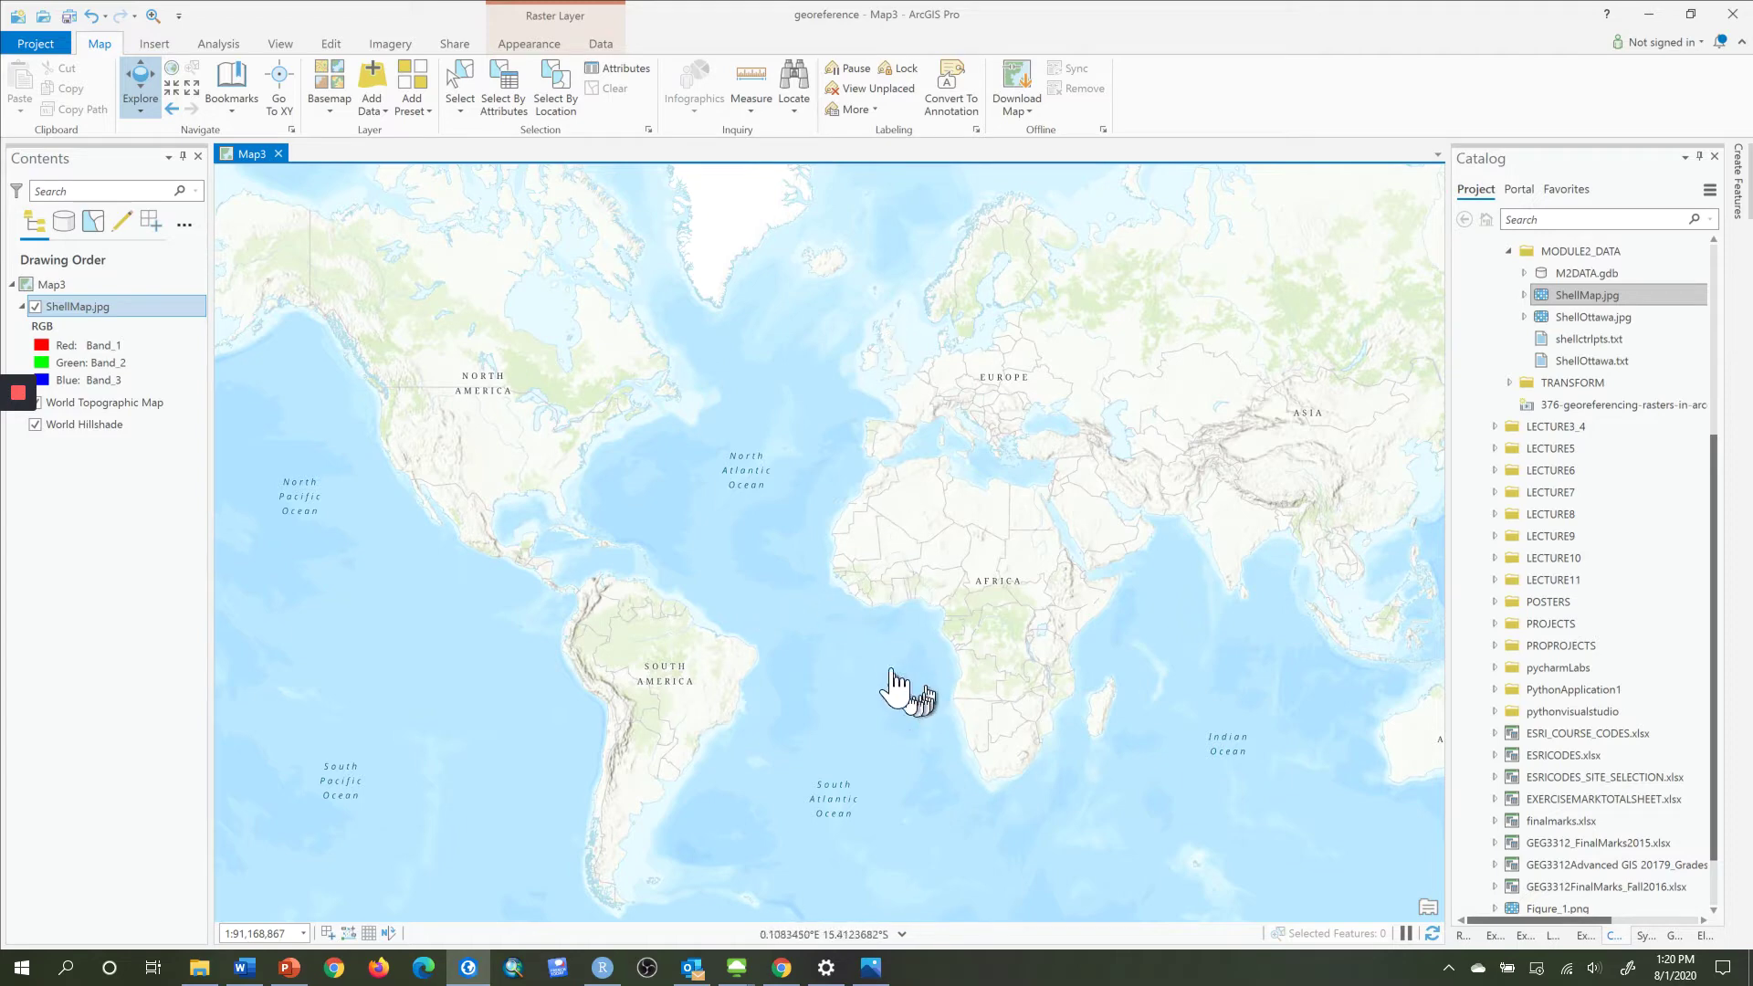
{"action": "scroll", "coordinate": [890, 662], "scroll_direction": "up", "scroll_amount": 5}
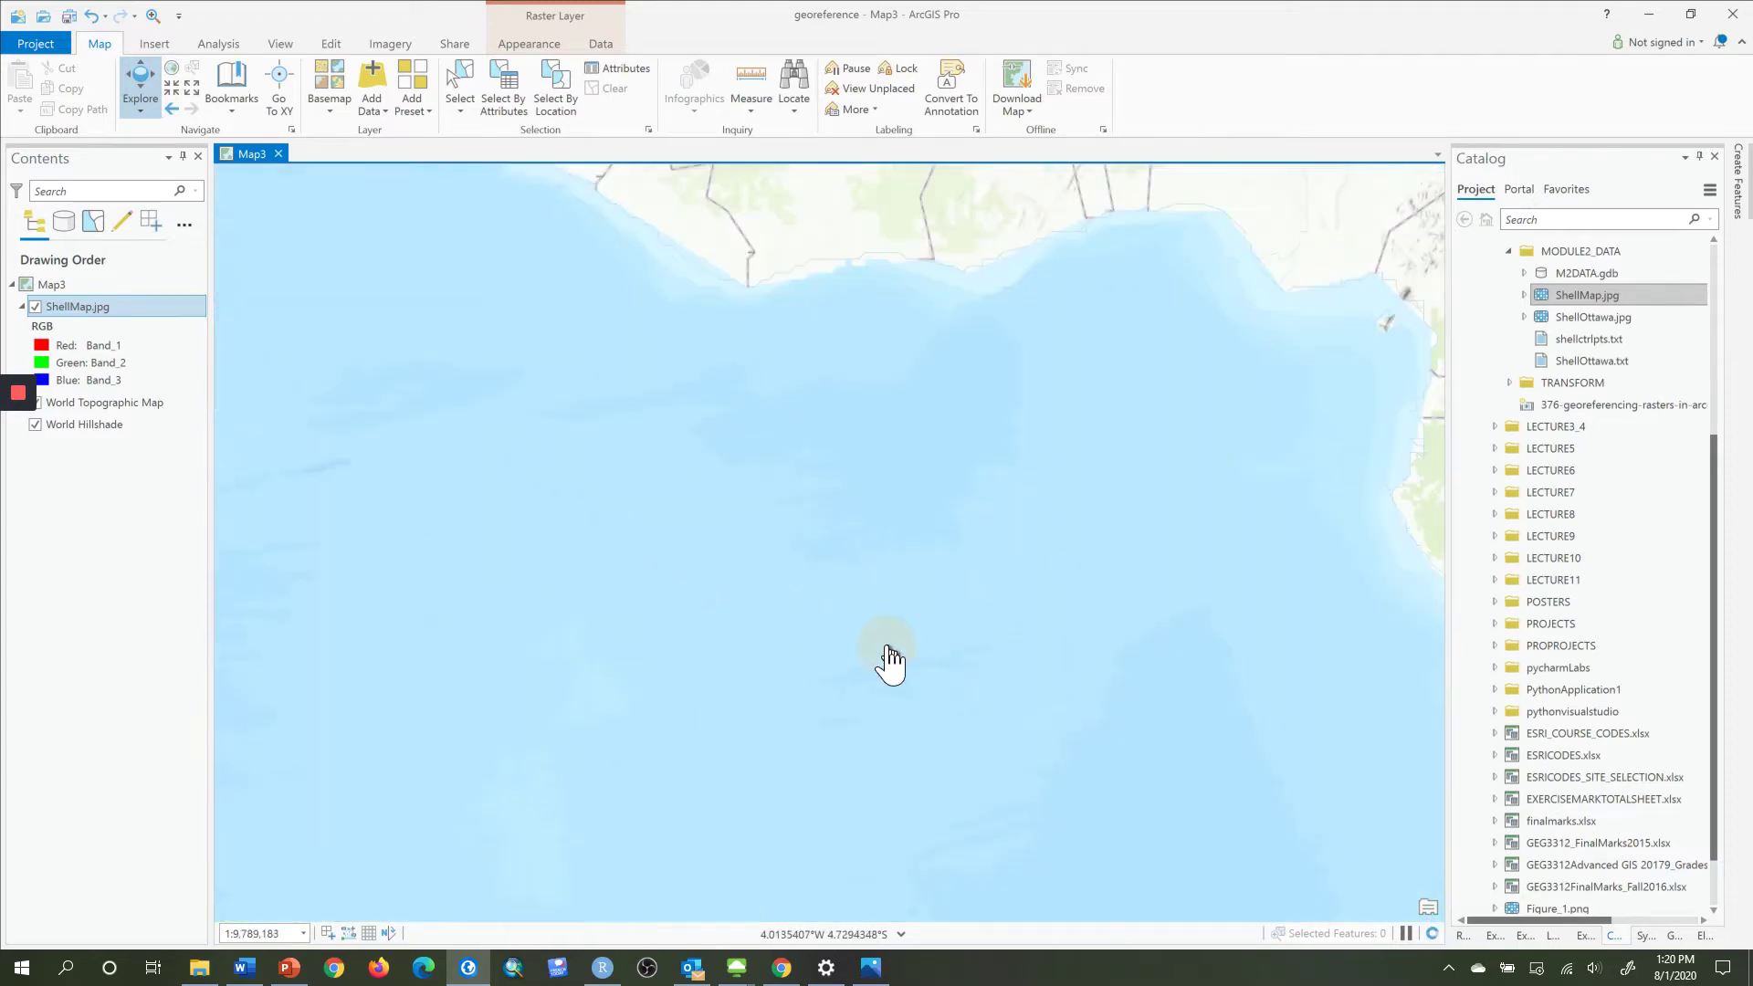
{"action": "scroll", "coordinate": [745, 479], "scroll_direction": "up", "scroll_amount": 2}
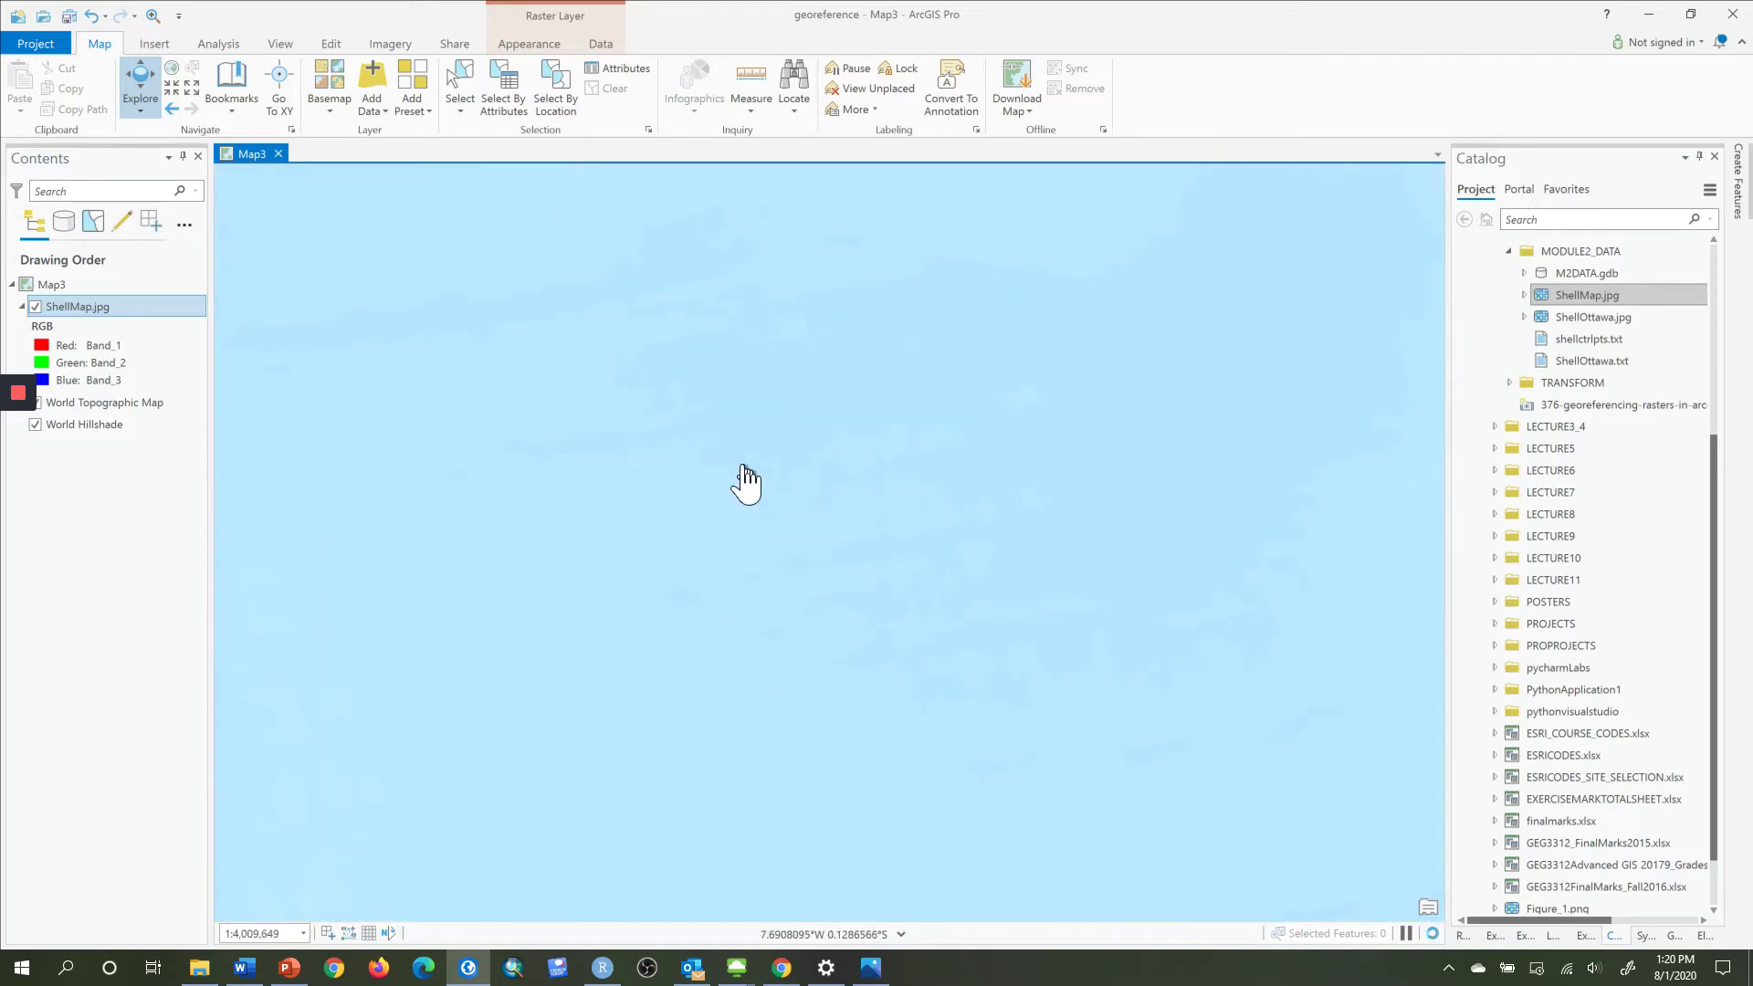
{"action": "left_click_drag", "start_coordinate": [939, 509], "coordinate": [619, 613]}
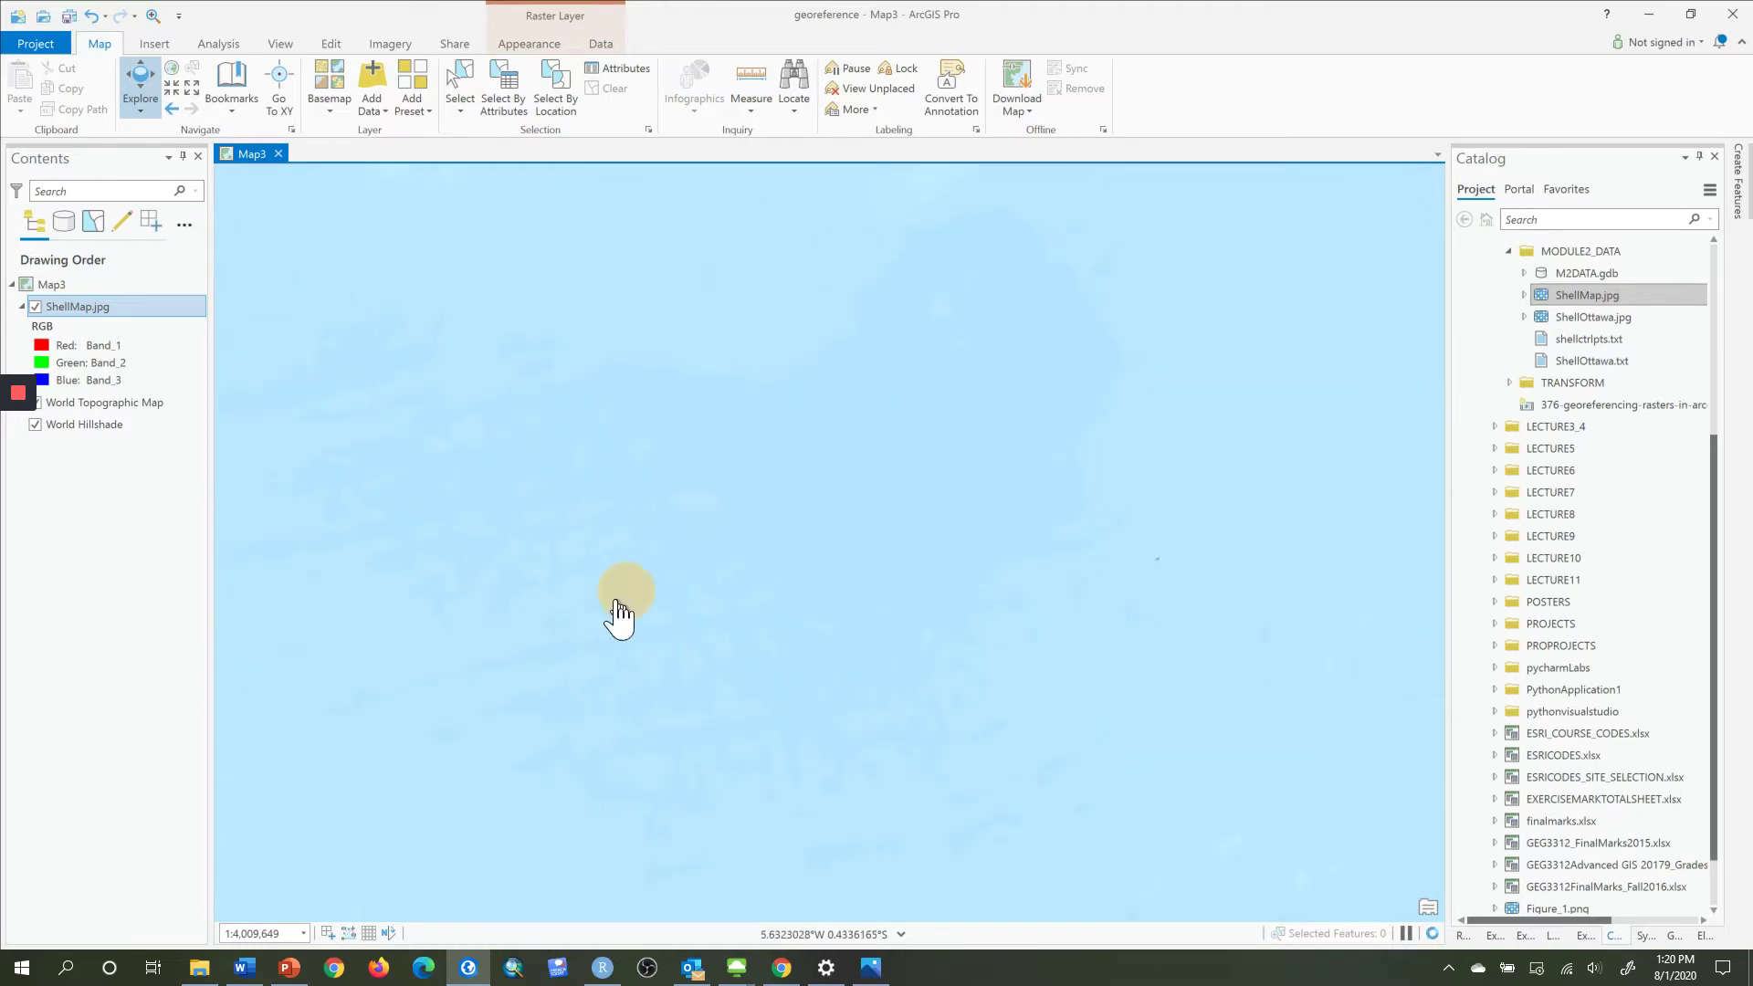
{"action": "right_click", "coordinate": [145, 310]}
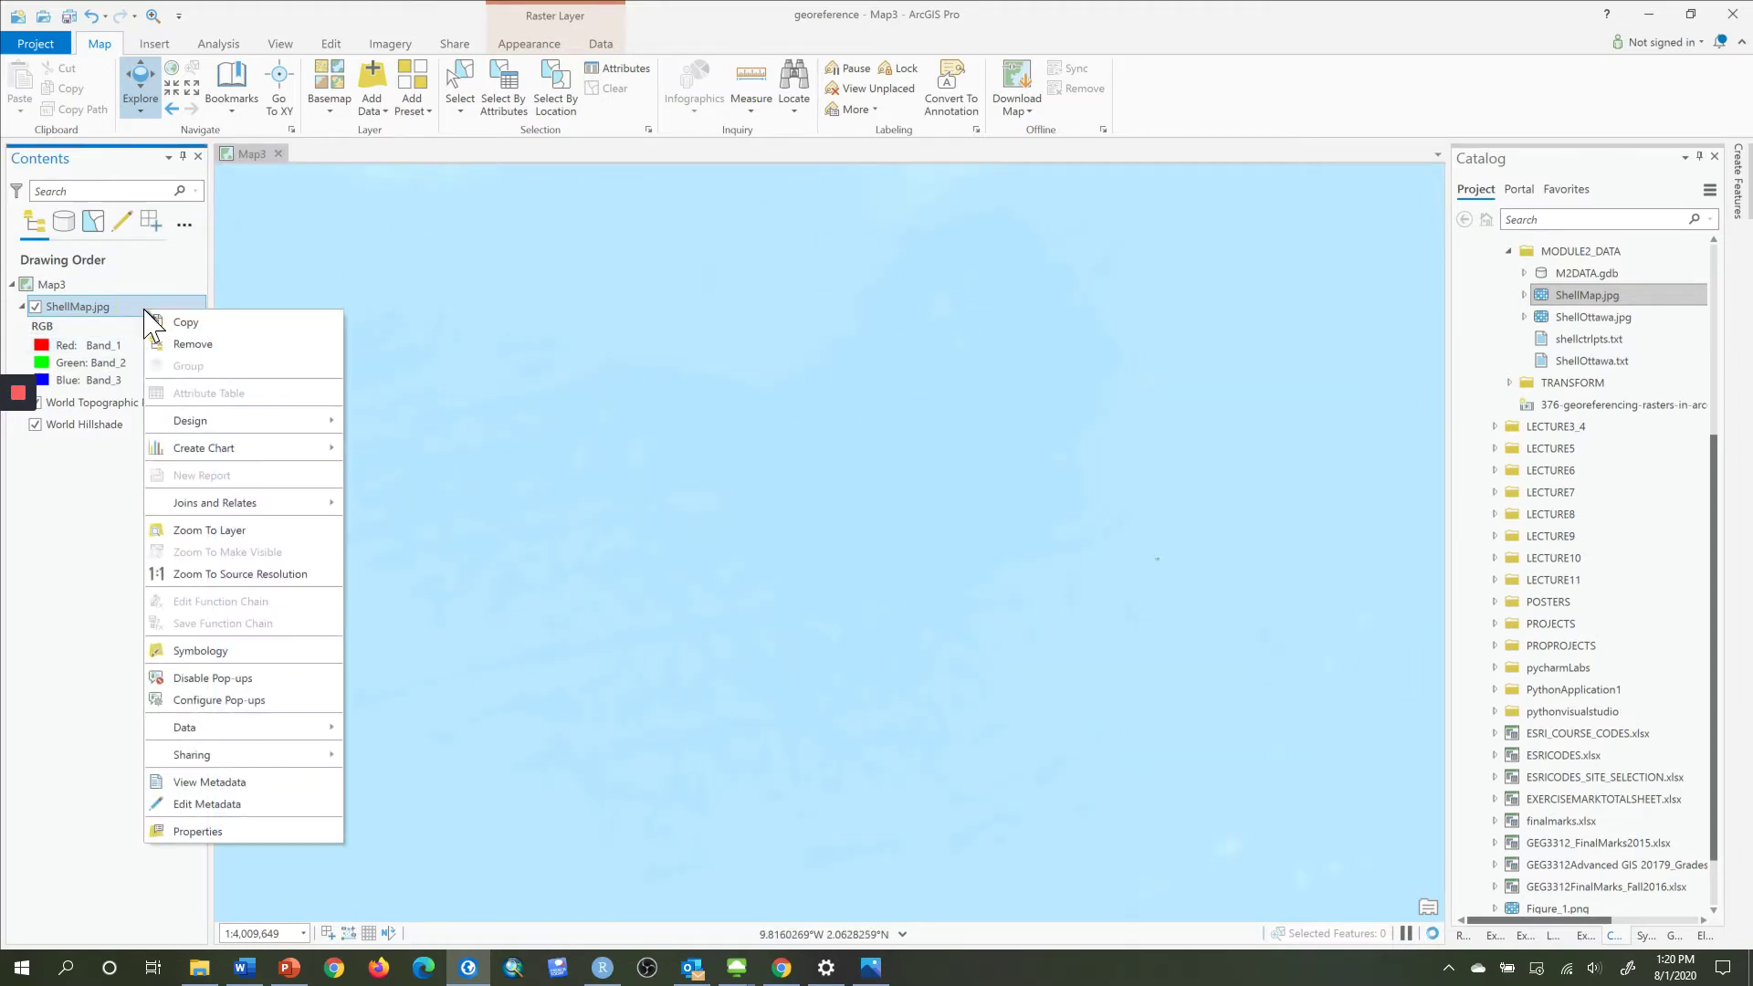
{"action": "left_click", "coordinate": [192, 531]}
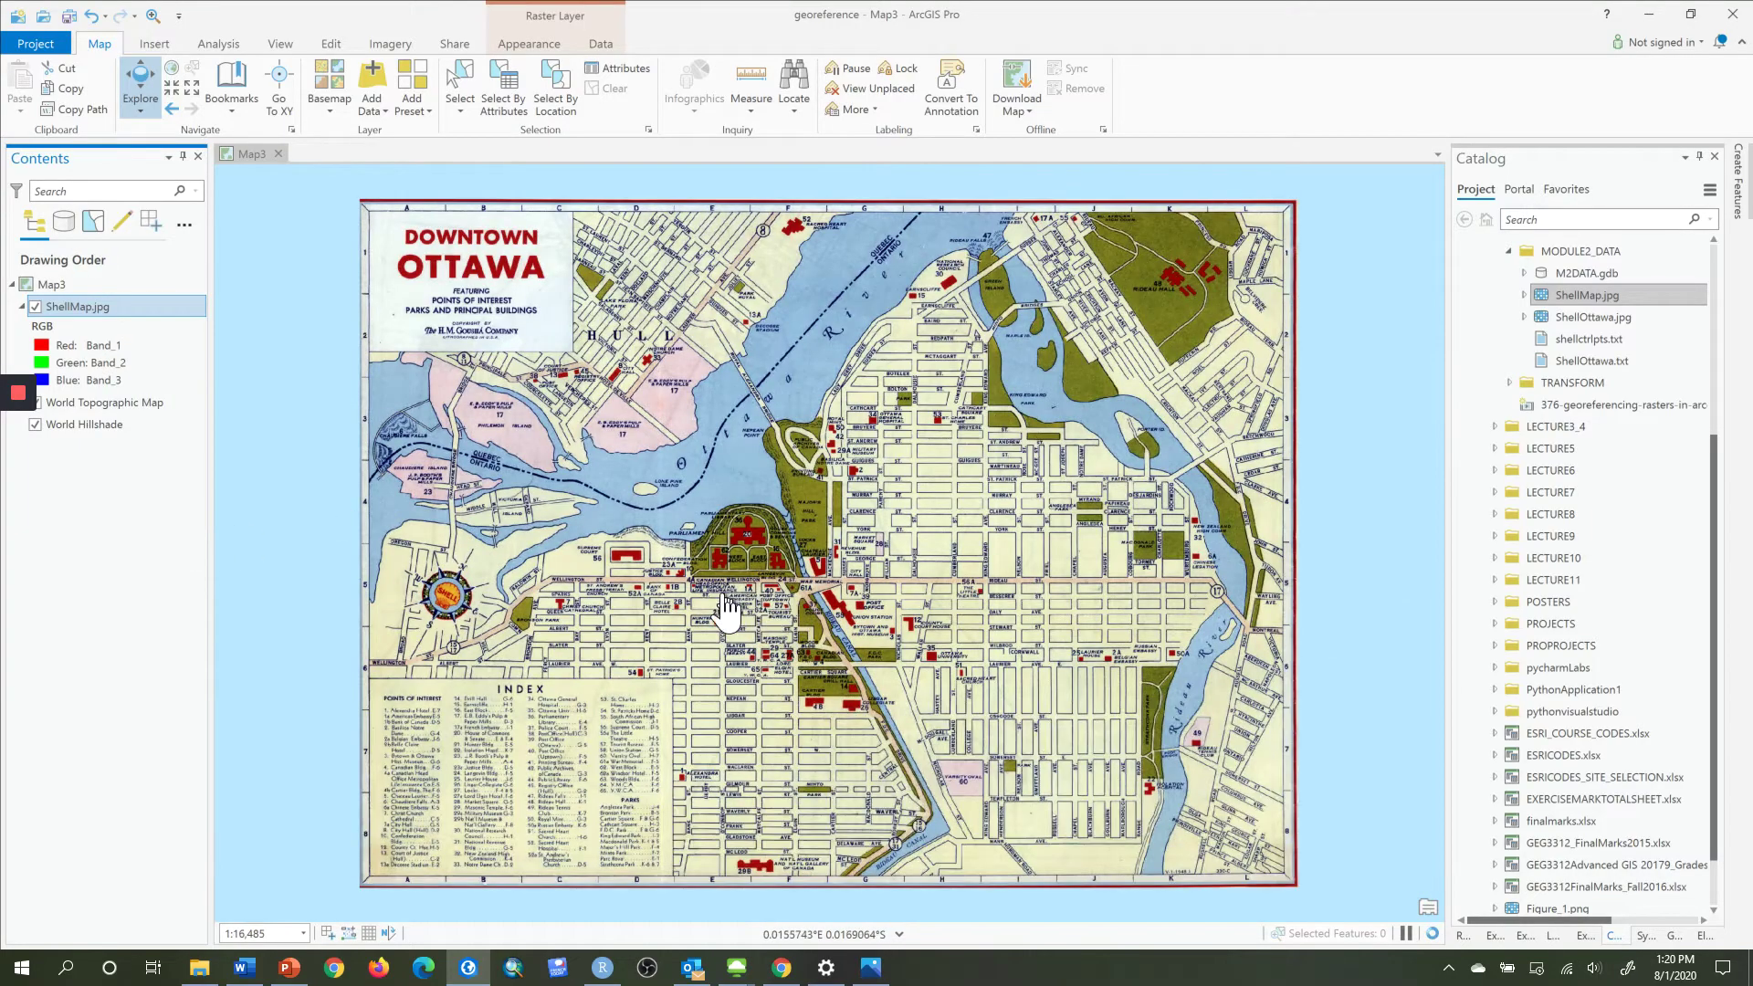
Inspect the ShellMap.jpg raster up close and compare its placement with the surrounding West African coast.
{"action": "scroll", "coordinate": [728, 607], "scroll_direction": "up", "scroll_amount": 5}
{"action": "scroll", "coordinate": [728, 607], "scroll_direction": "down", "scroll_amount": 3}
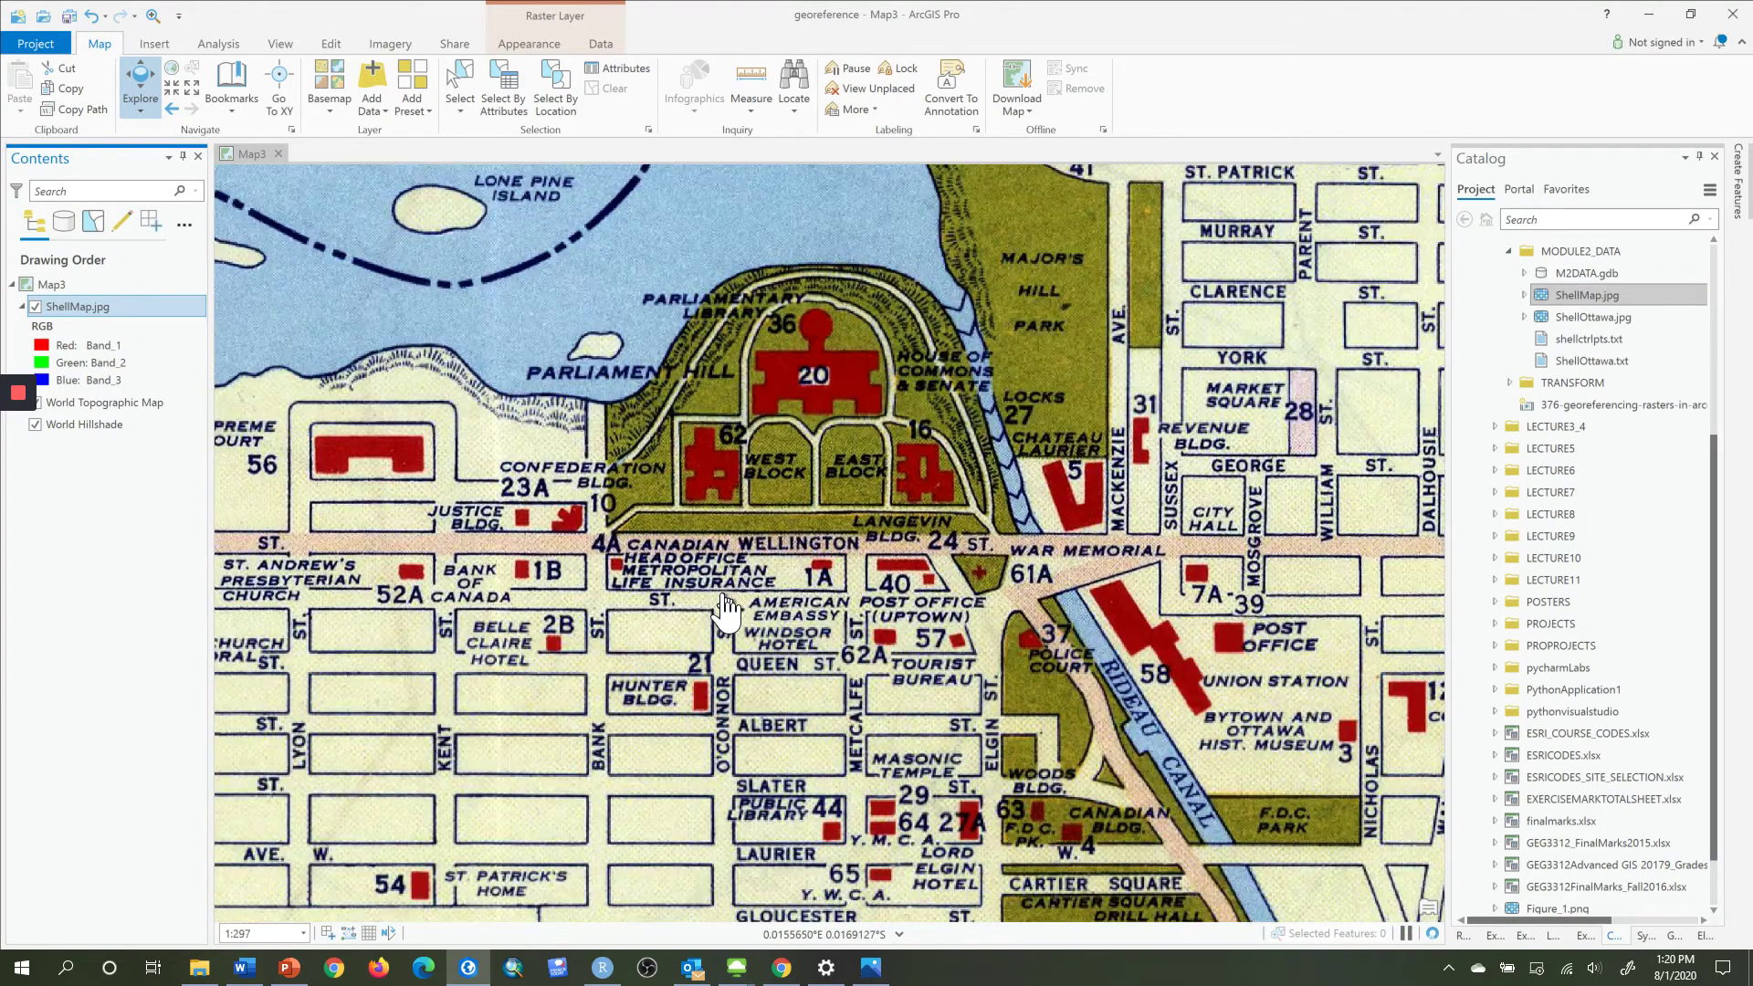
{"action": "scroll", "coordinate": [728, 607], "scroll_direction": "down", "scroll_amount": 10}
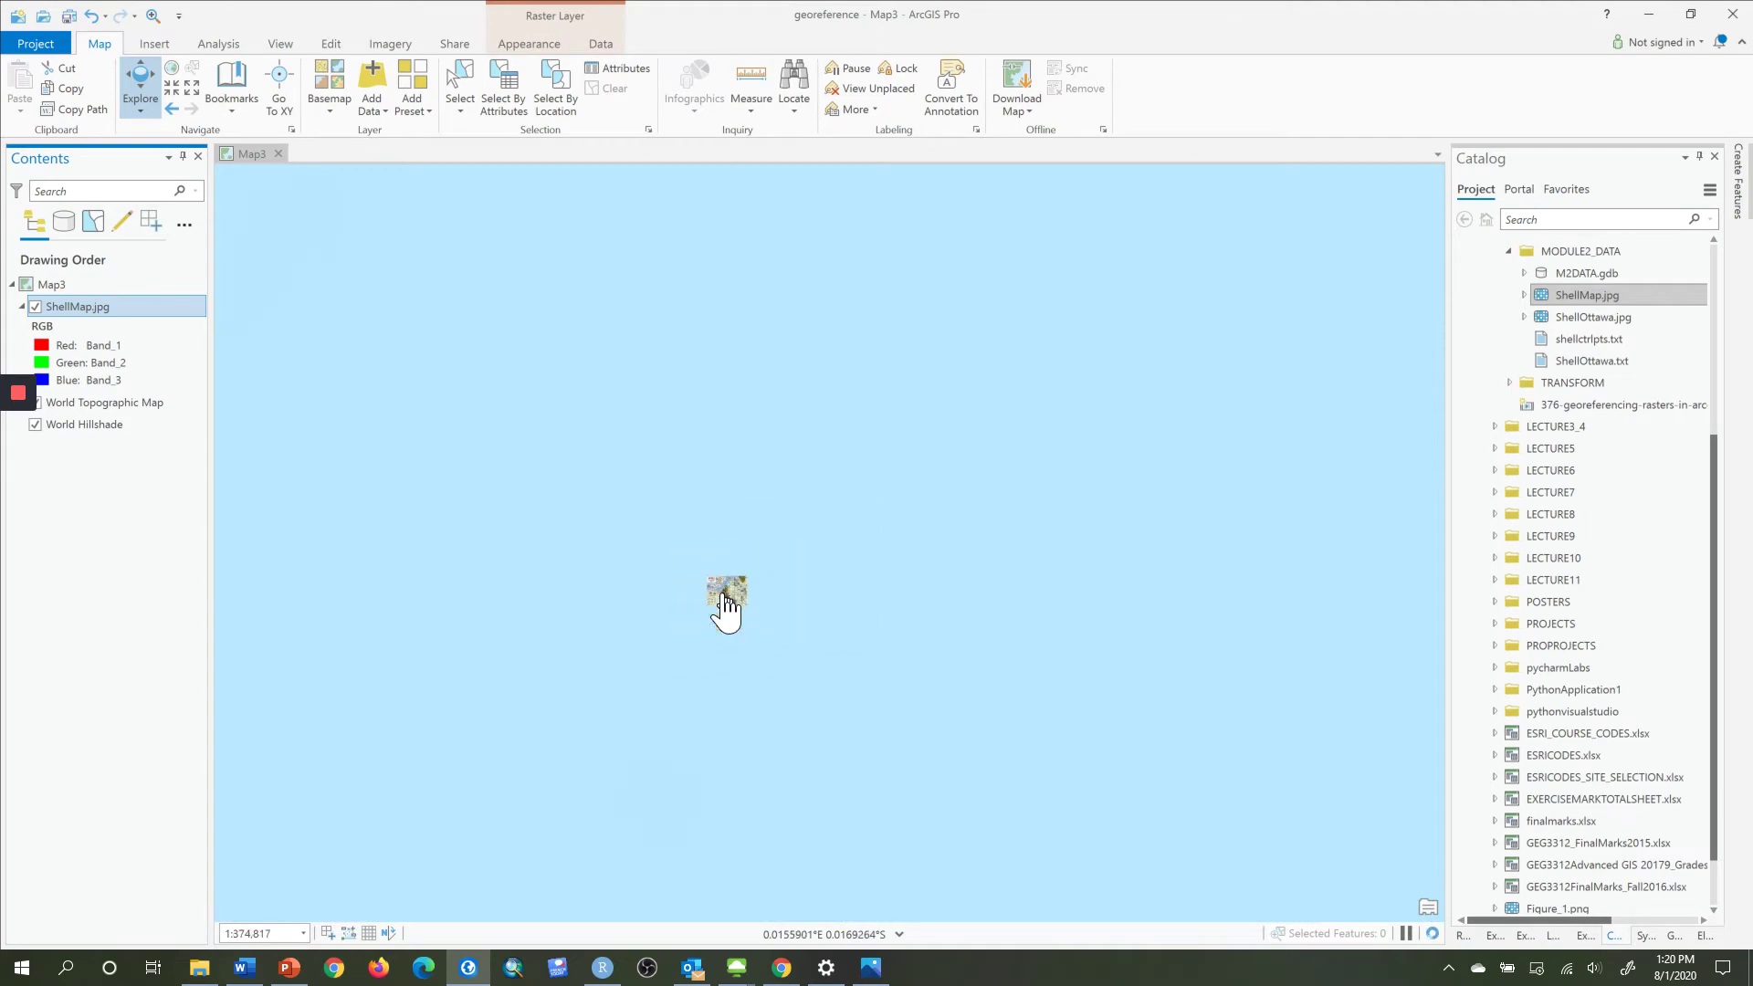
{"action": "scroll", "coordinate": [728, 607], "scroll_direction": "down", "scroll_amount": 5}
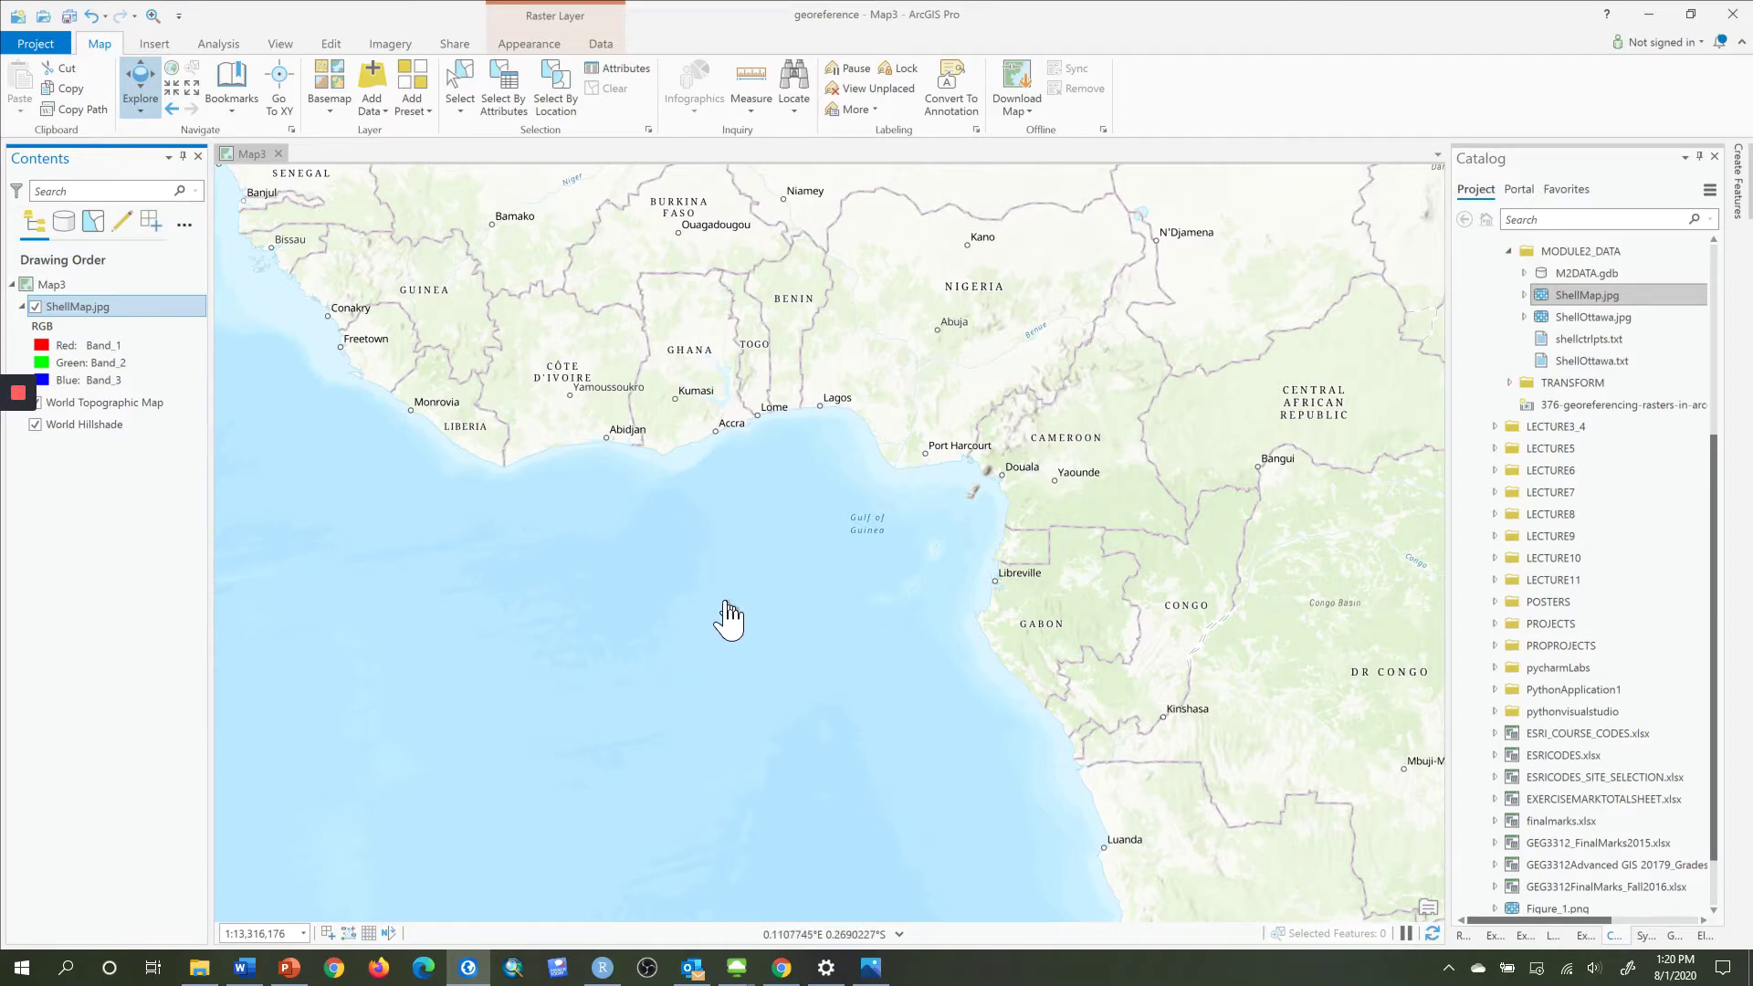
{"action": "scroll", "coordinate": [727, 613], "scroll_direction": "up", "scroll_amount": 4}
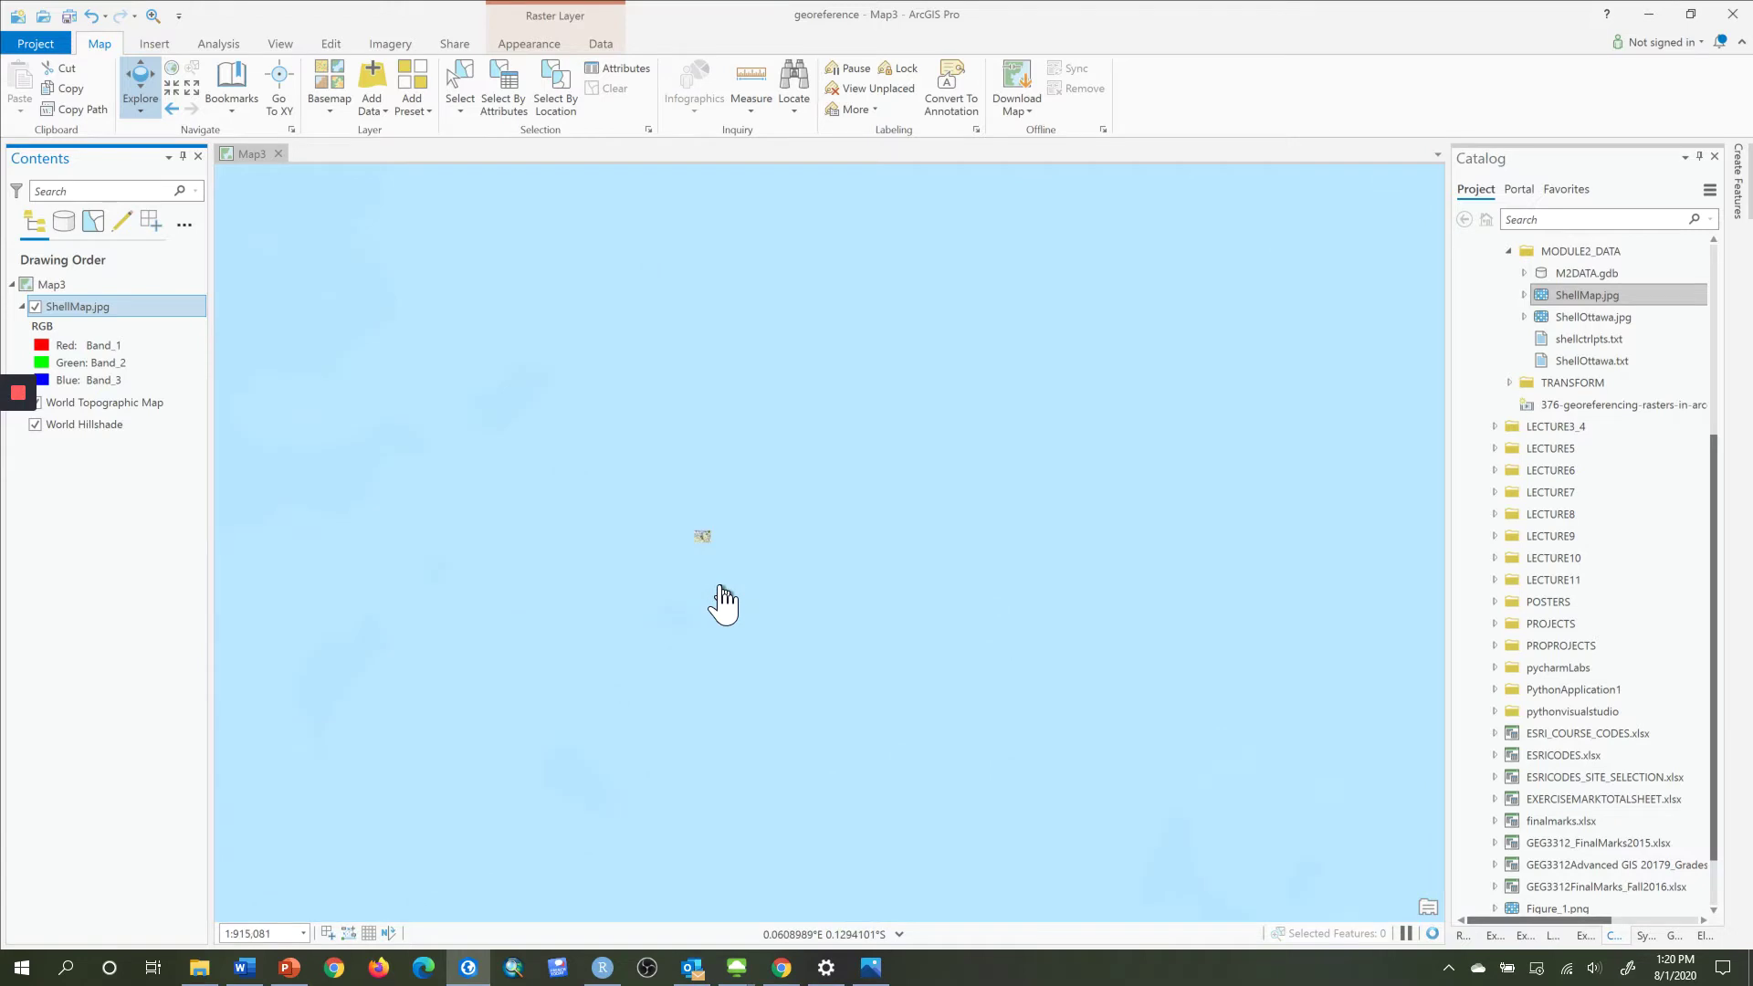
{"action": "scroll", "coordinate": [704, 552], "scroll_direction": "up", "scroll_amount": 3}
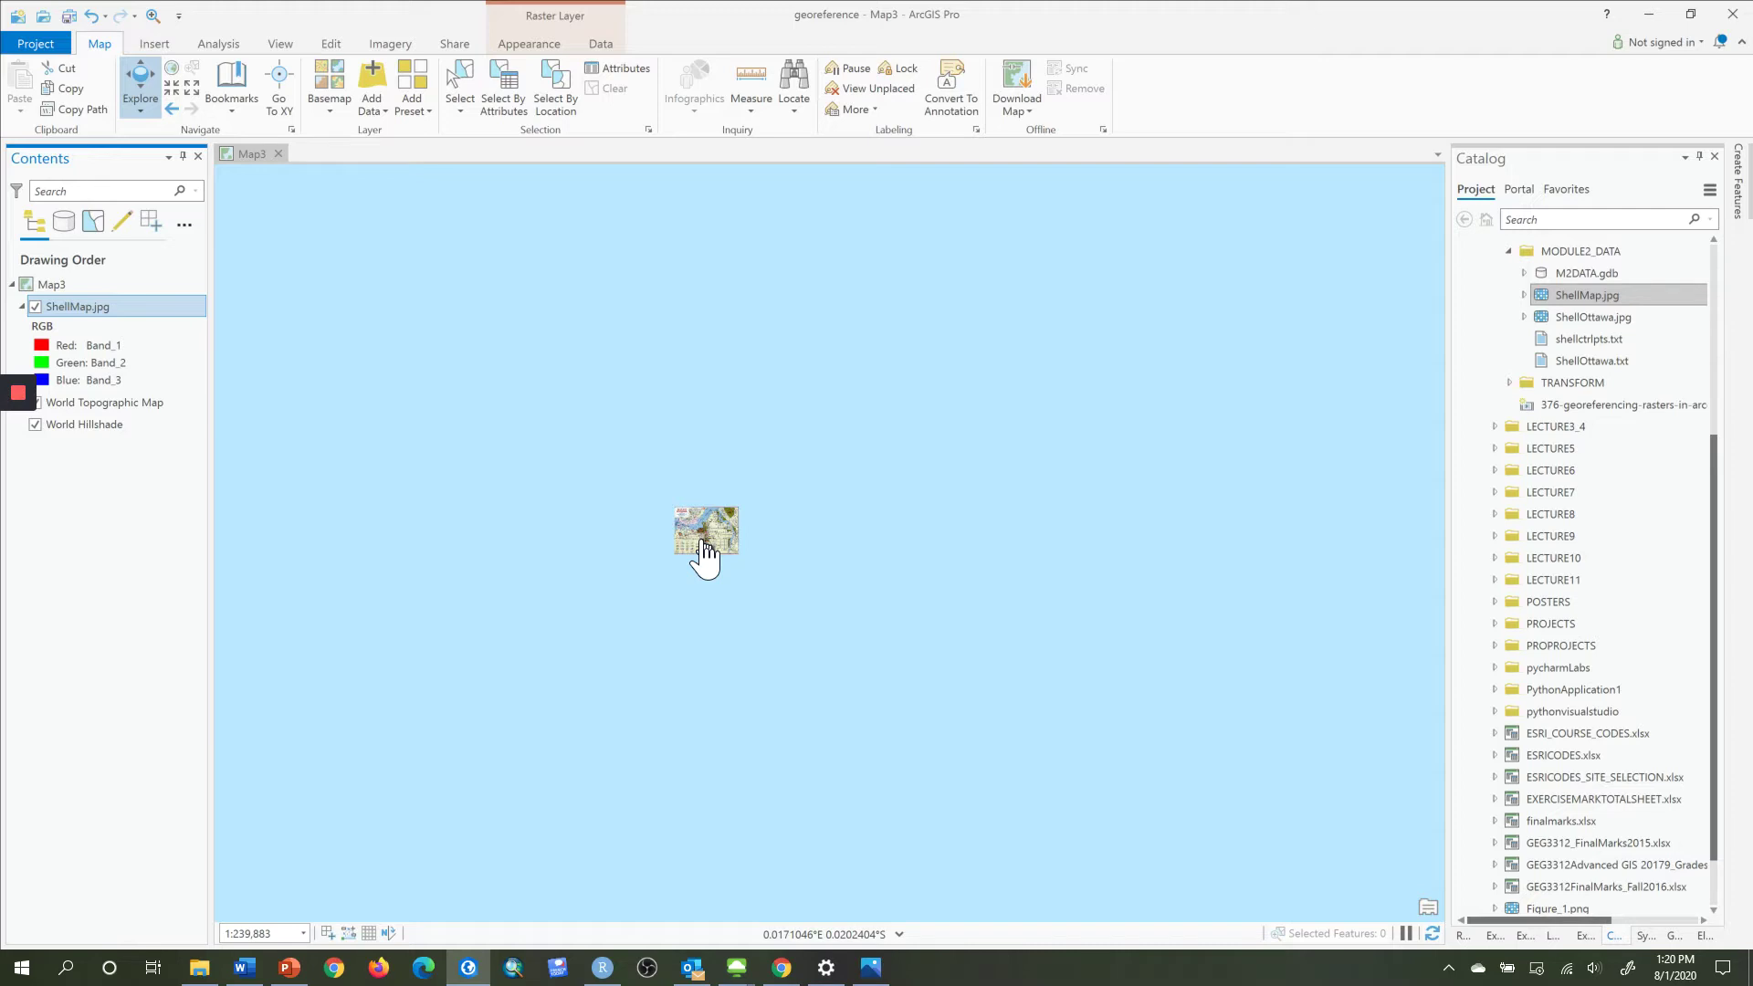
Examine the upper-left corner of the ShellMap.jpg raster, its downtown street detail and its overall extent.
{"action": "scroll", "coordinate": [675, 528], "scroll_direction": "up", "scroll_amount": 6}
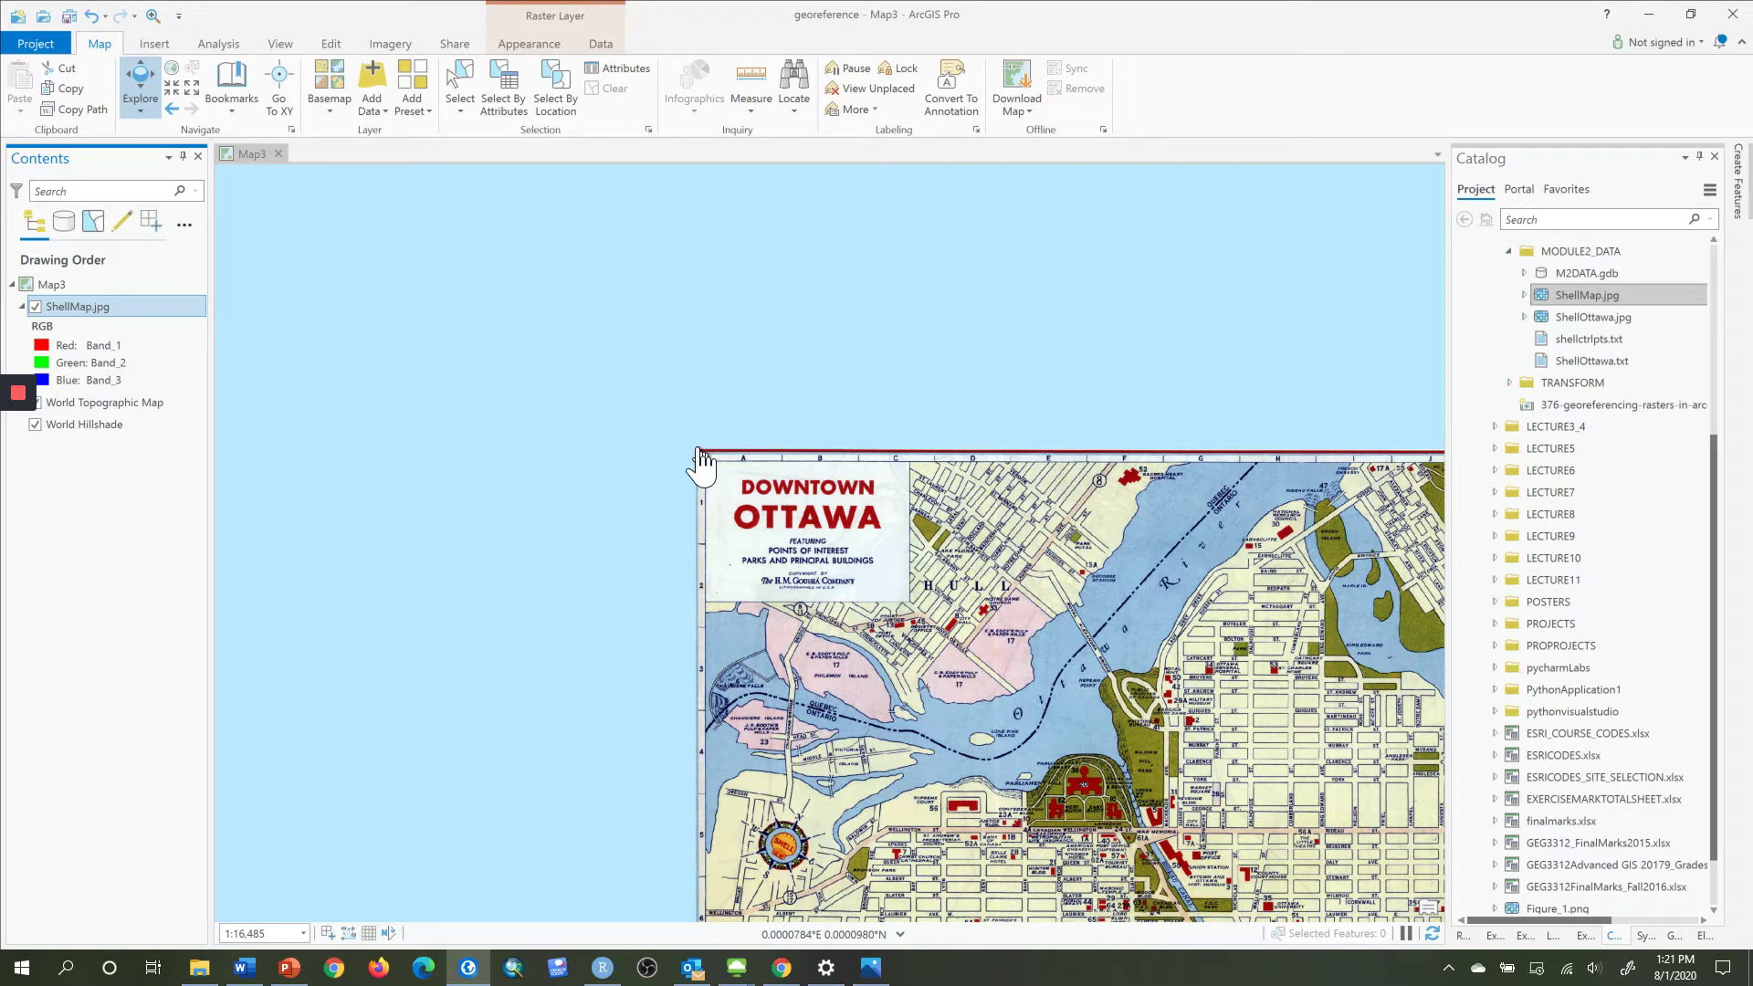
{"action": "scroll", "coordinate": [618, 496], "scroll_direction": "down", "scroll_amount": 4}
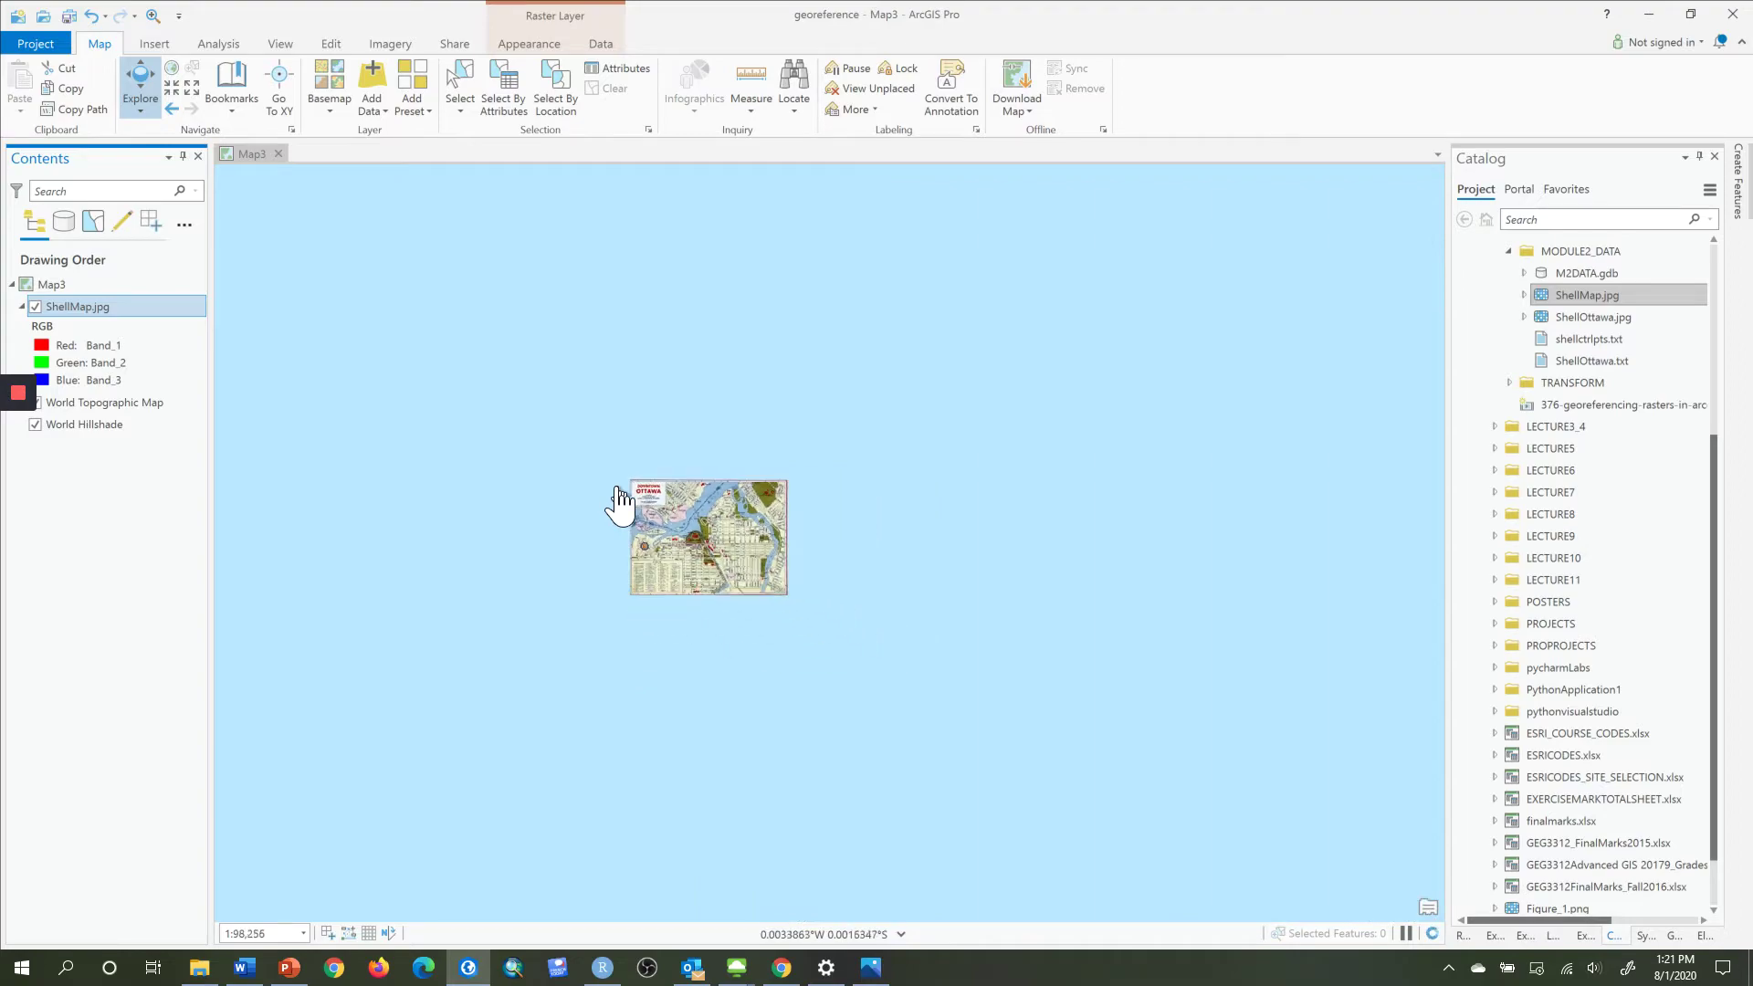
{"action": "scroll", "coordinate": [721, 552], "scroll_direction": "up", "scroll_amount": 8}
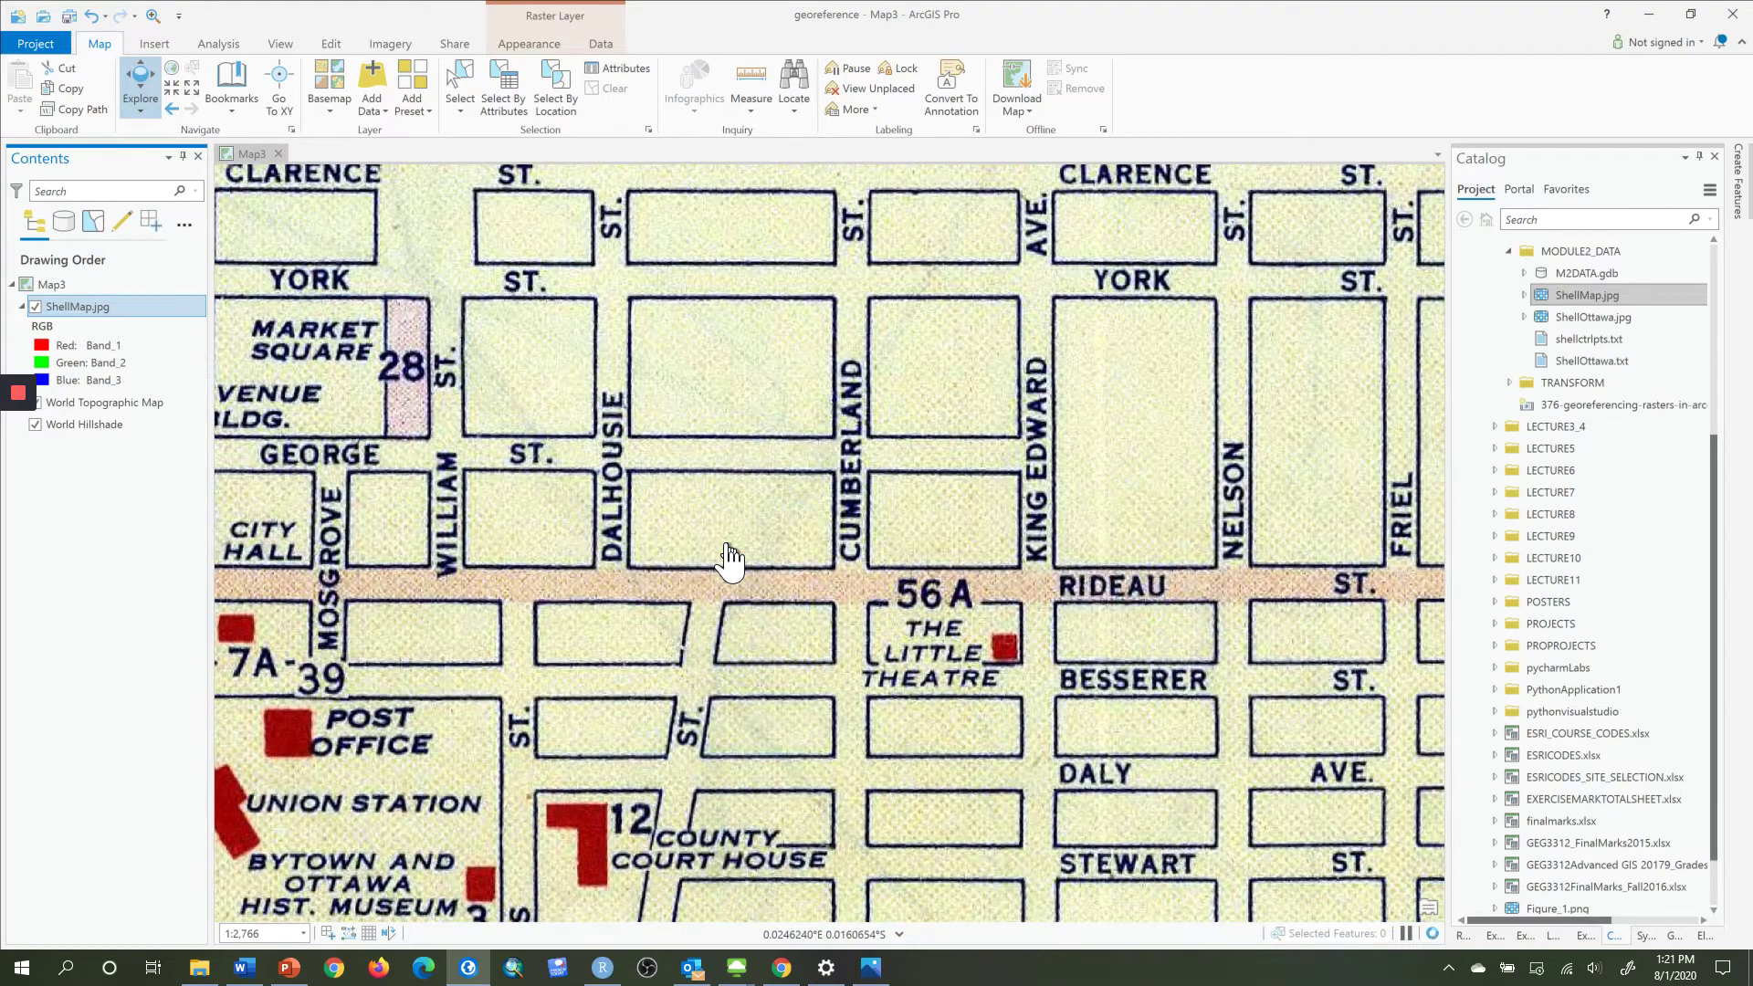
{"action": "left_click_drag", "start_coordinate": [612, 500], "coordinate": [981, 580]}
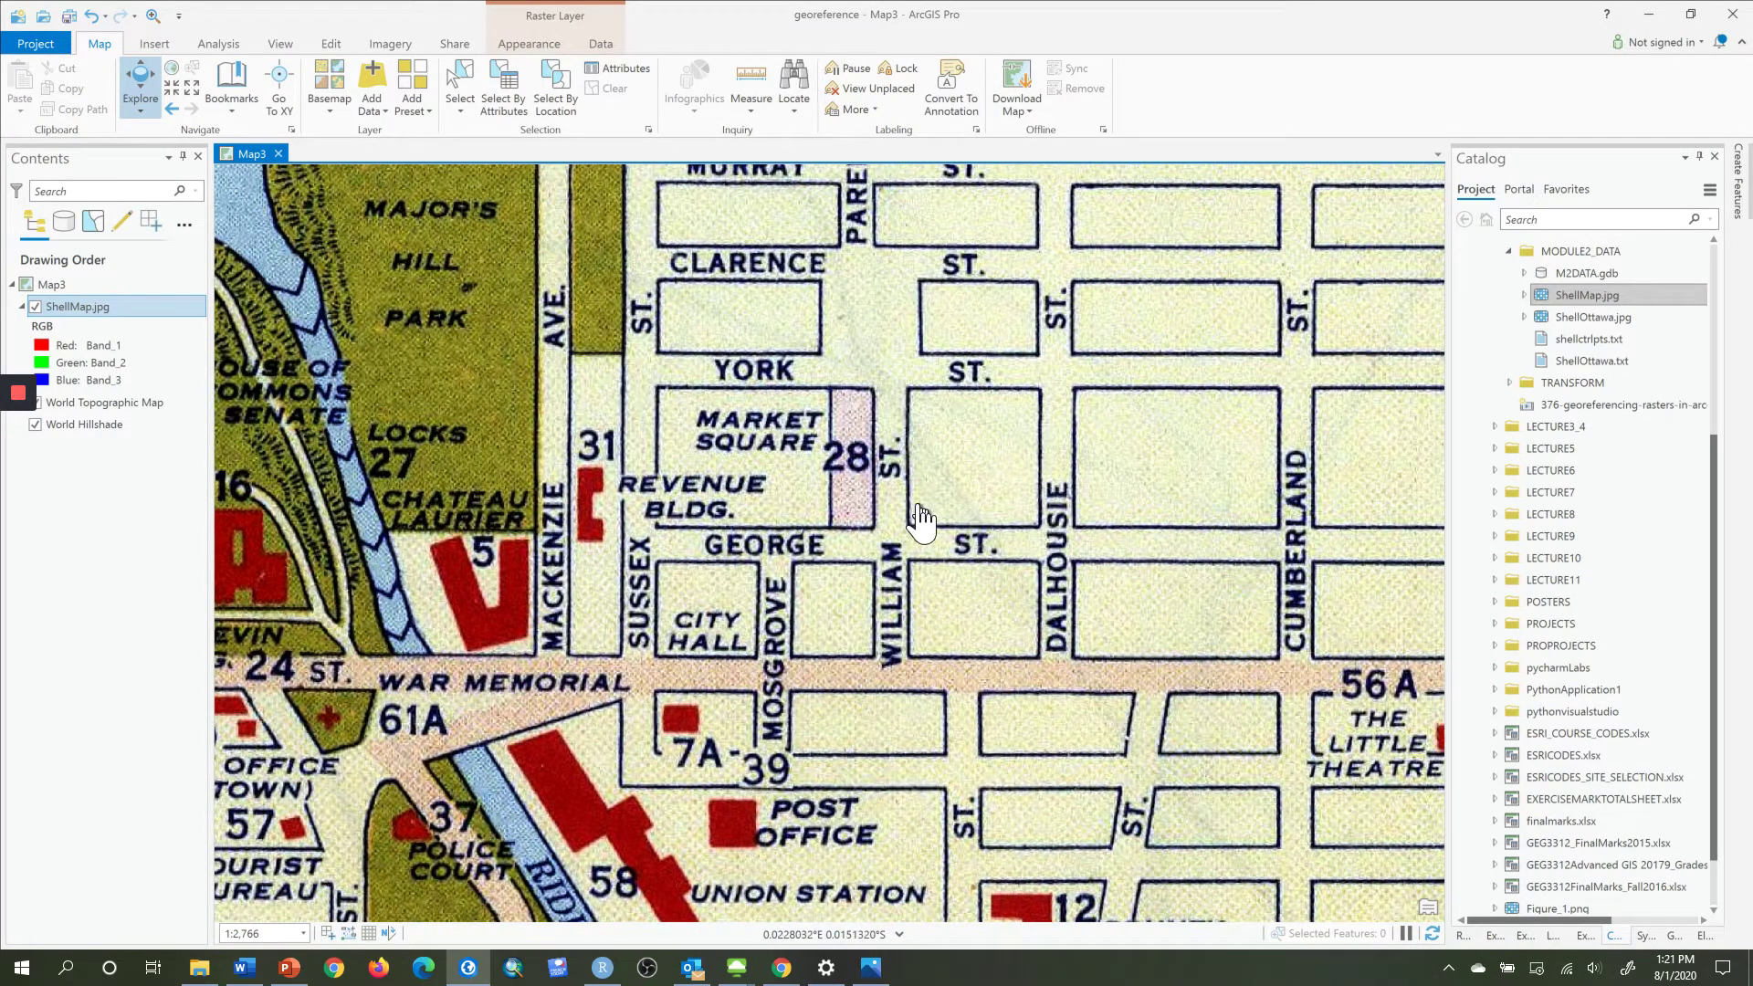
{"action": "scroll", "coordinate": [917, 518], "scroll_direction": "down", "scroll_amount": 1}
{"action": "scroll", "coordinate": [920, 519], "scroll_direction": "down", "scroll_amount": 5}
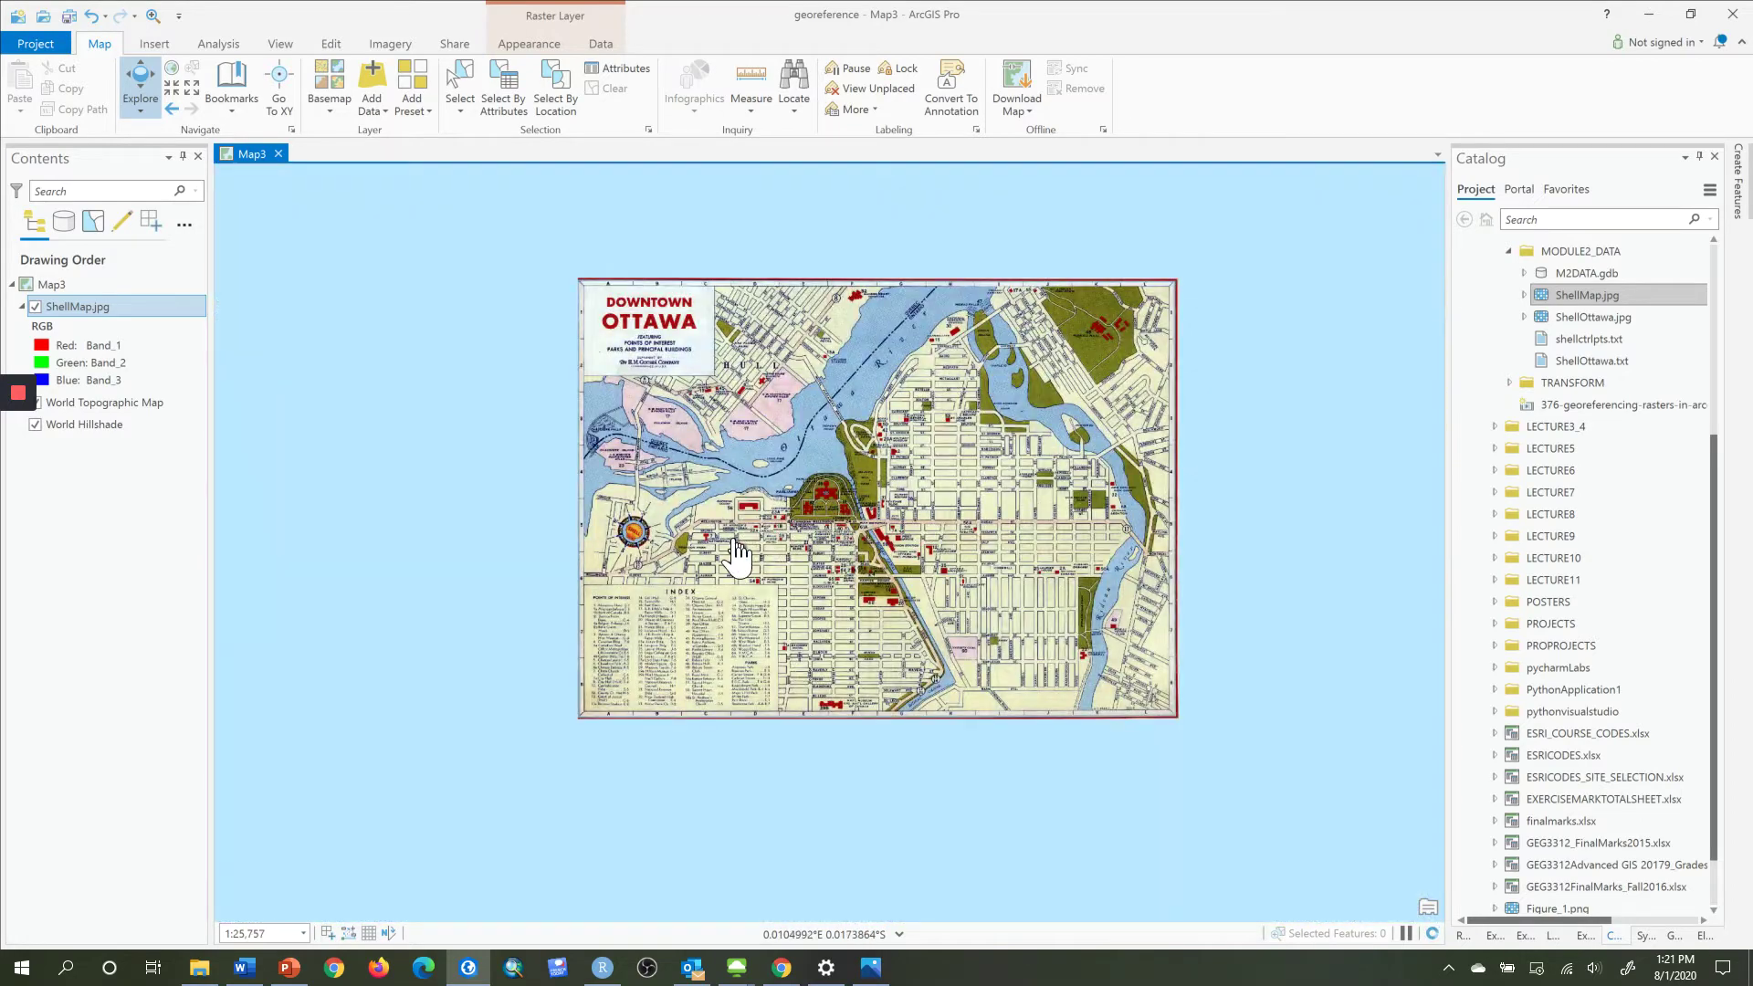
{"action": "scroll", "coordinate": [735, 550], "scroll_direction": "up", "scroll_amount": 2}
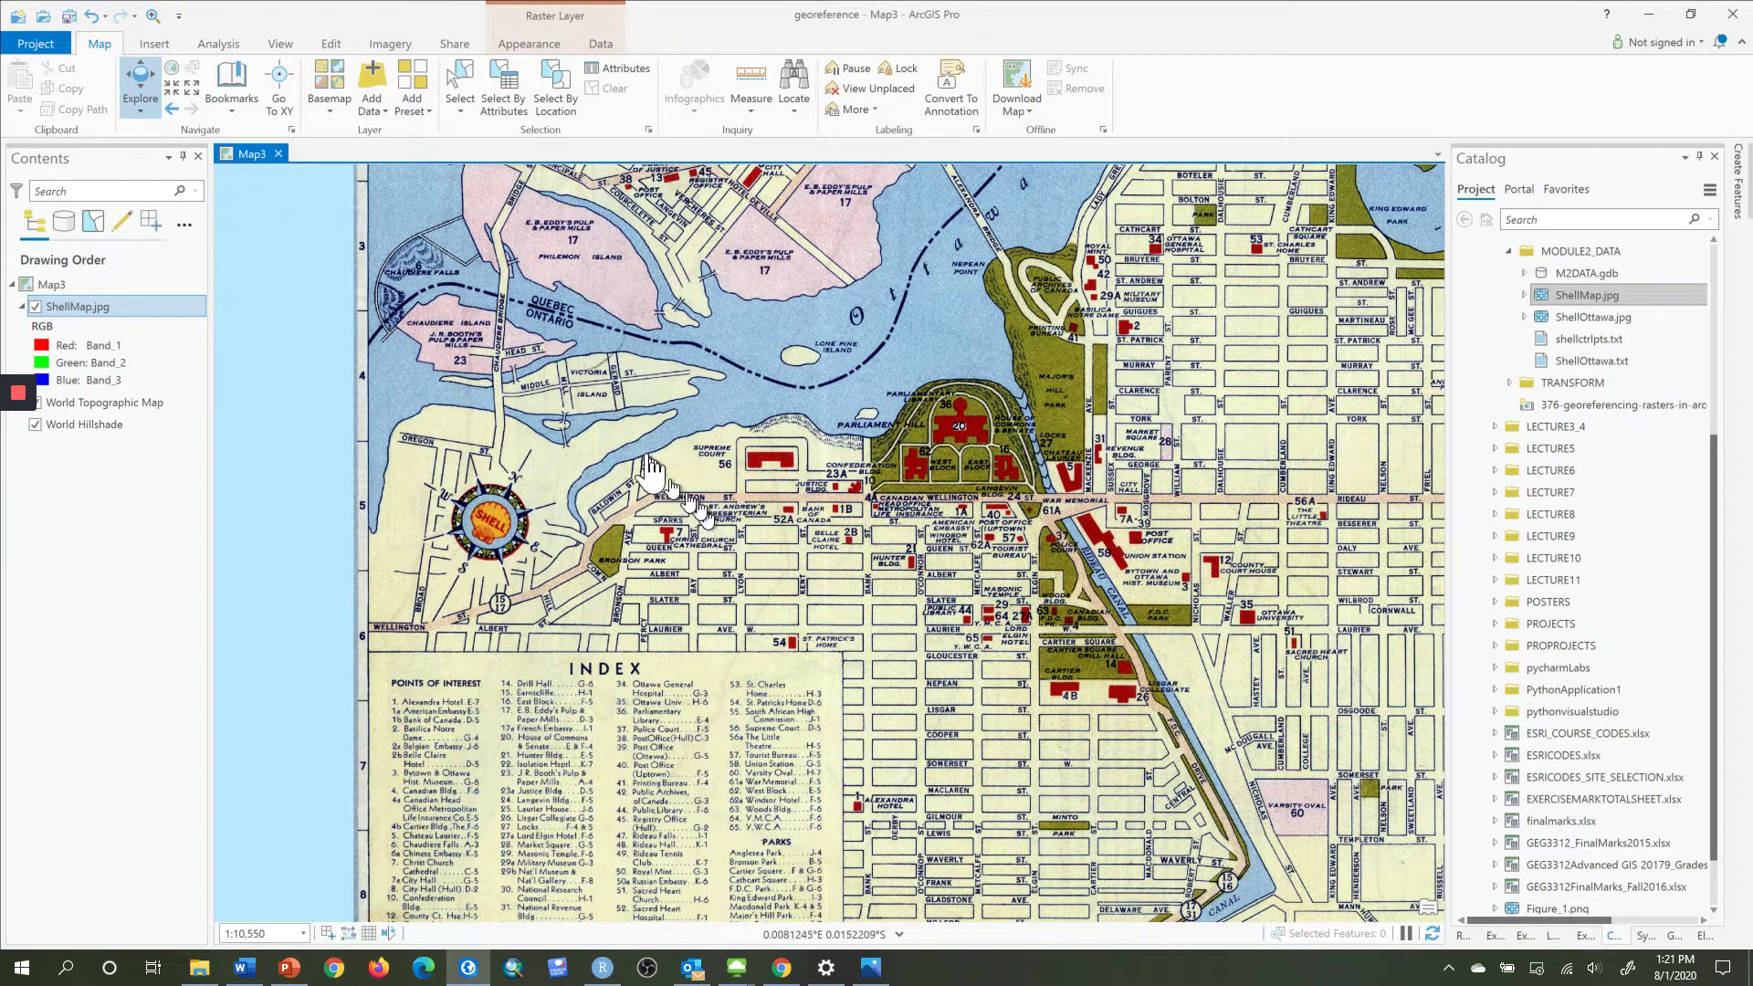
{"action": "scroll", "coordinate": [651, 471], "scroll_direction": "down", "scroll_amount": 5}
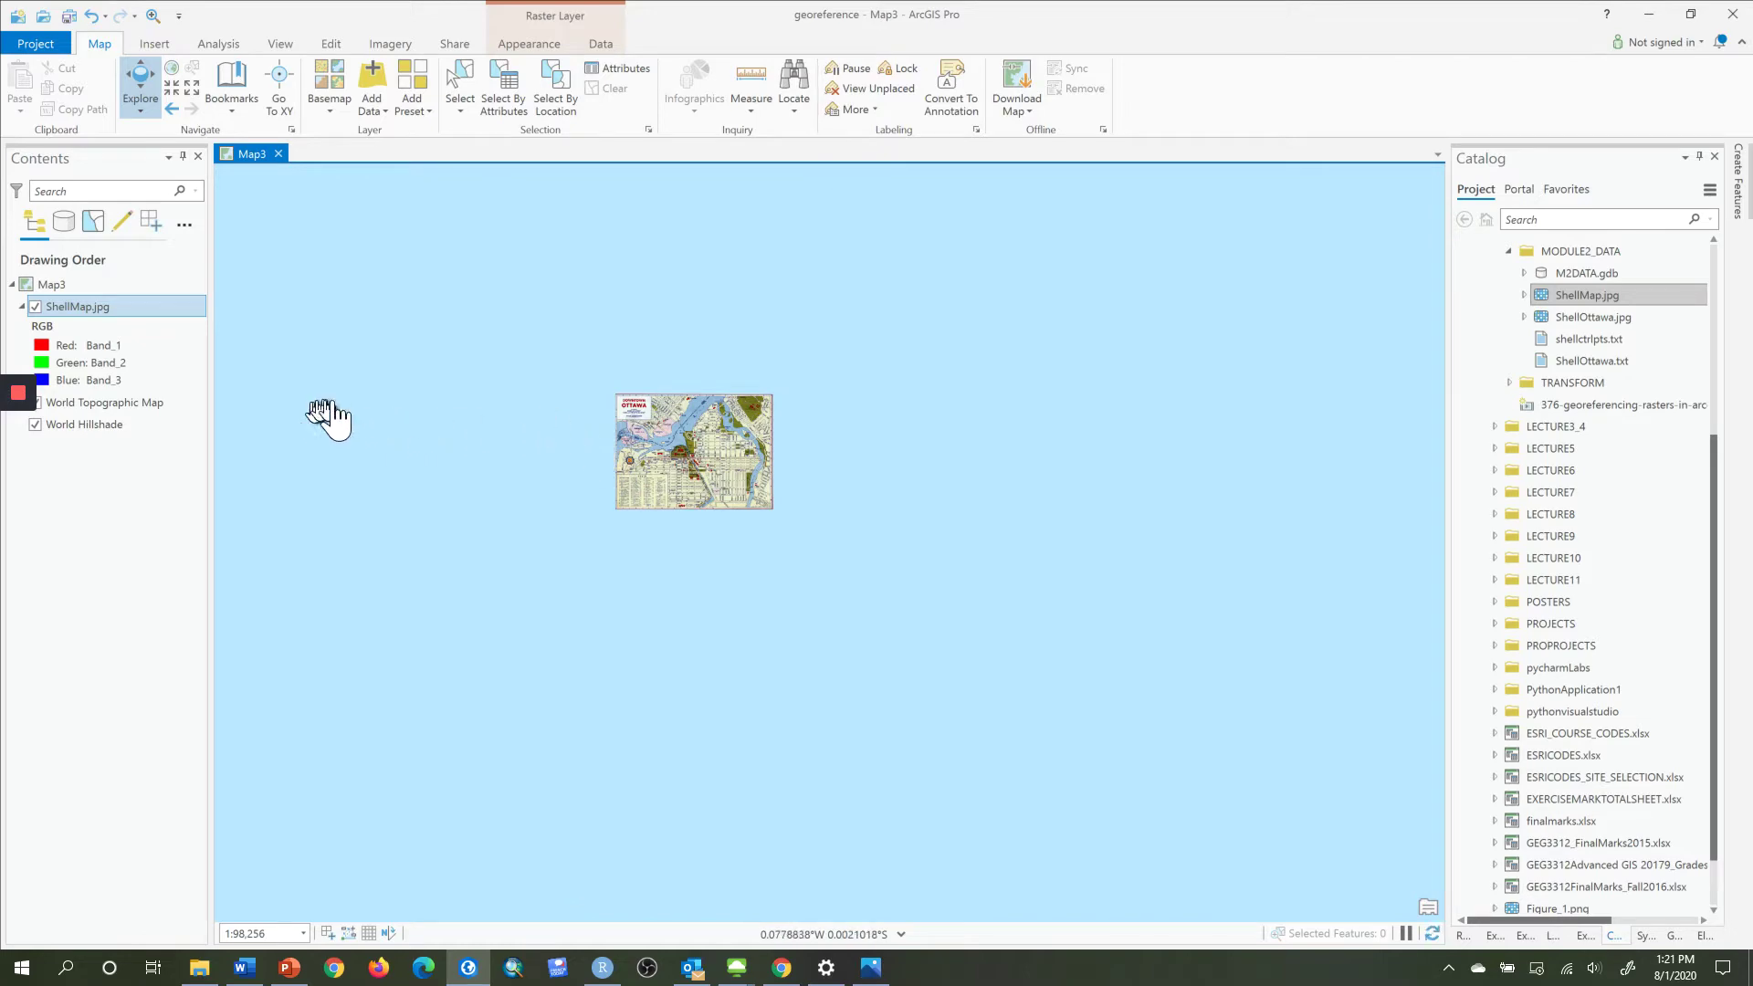
Locate Ottawa, Canada, on the basemap and frame the area just east of downtown at 1:62,884.
{"action": "scroll", "coordinate": [490, 416], "scroll_direction": "down", "scroll_amount": 6}
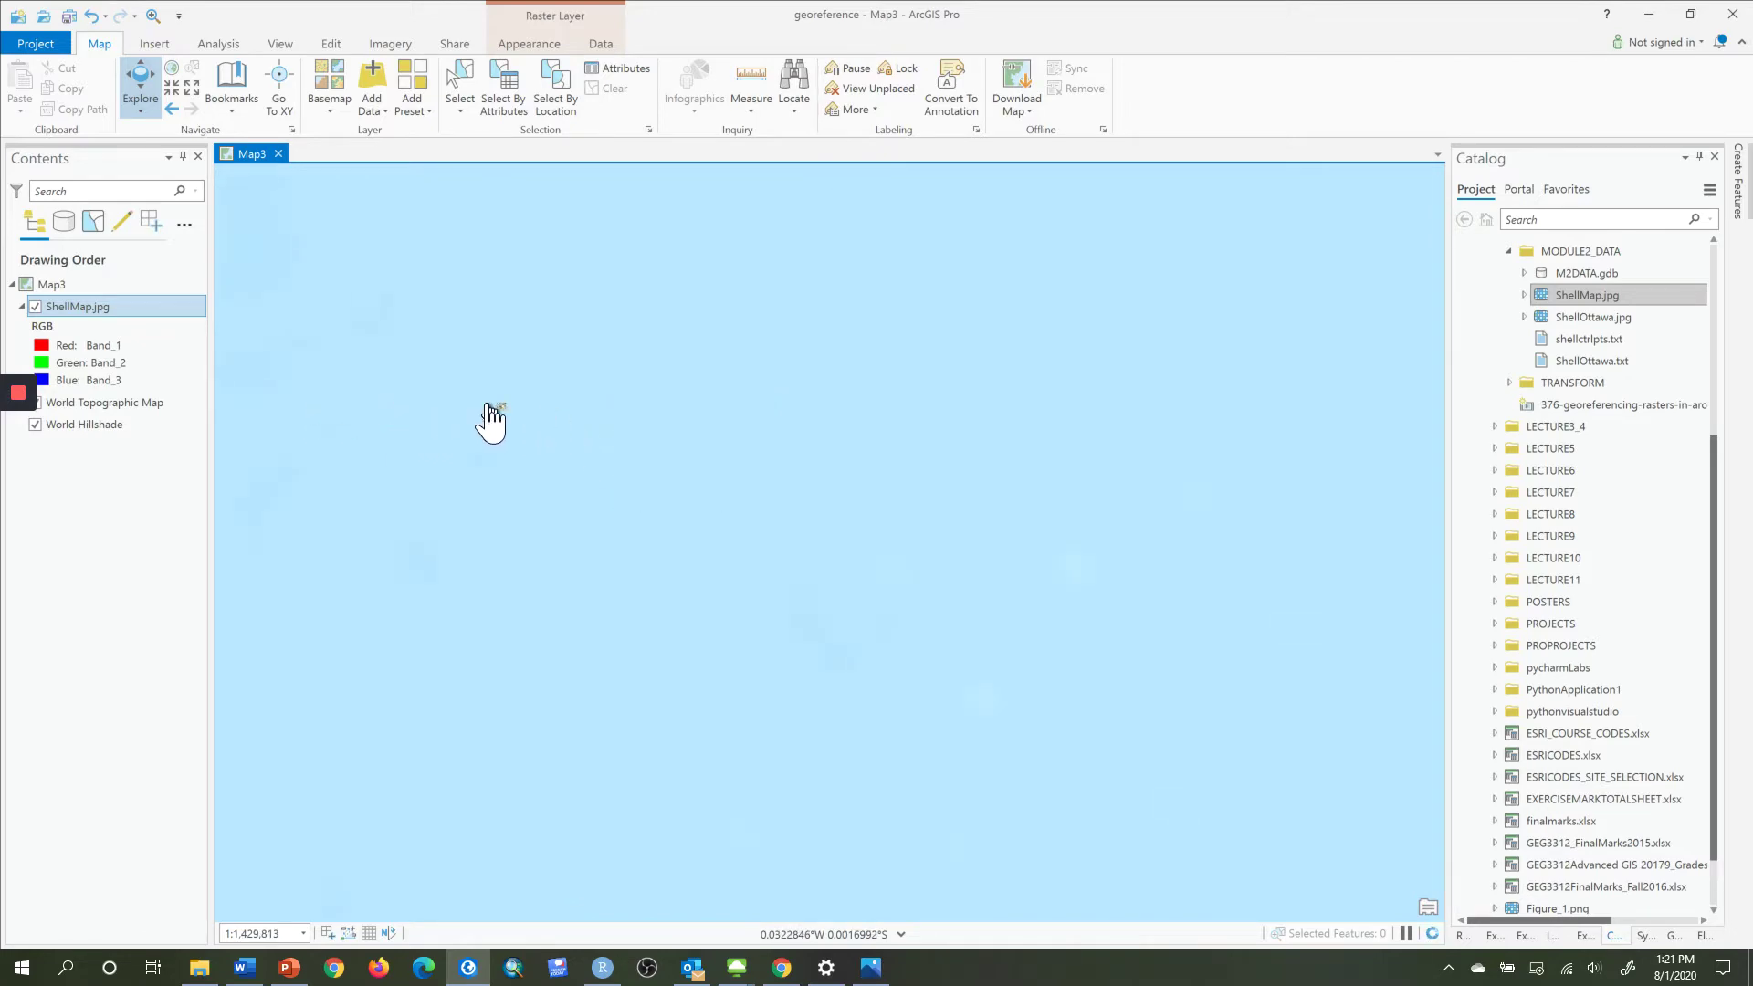
{"action": "scroll", "coordinate": [490, 415], "scroll_direction": "down", "scroll_amount": 8}
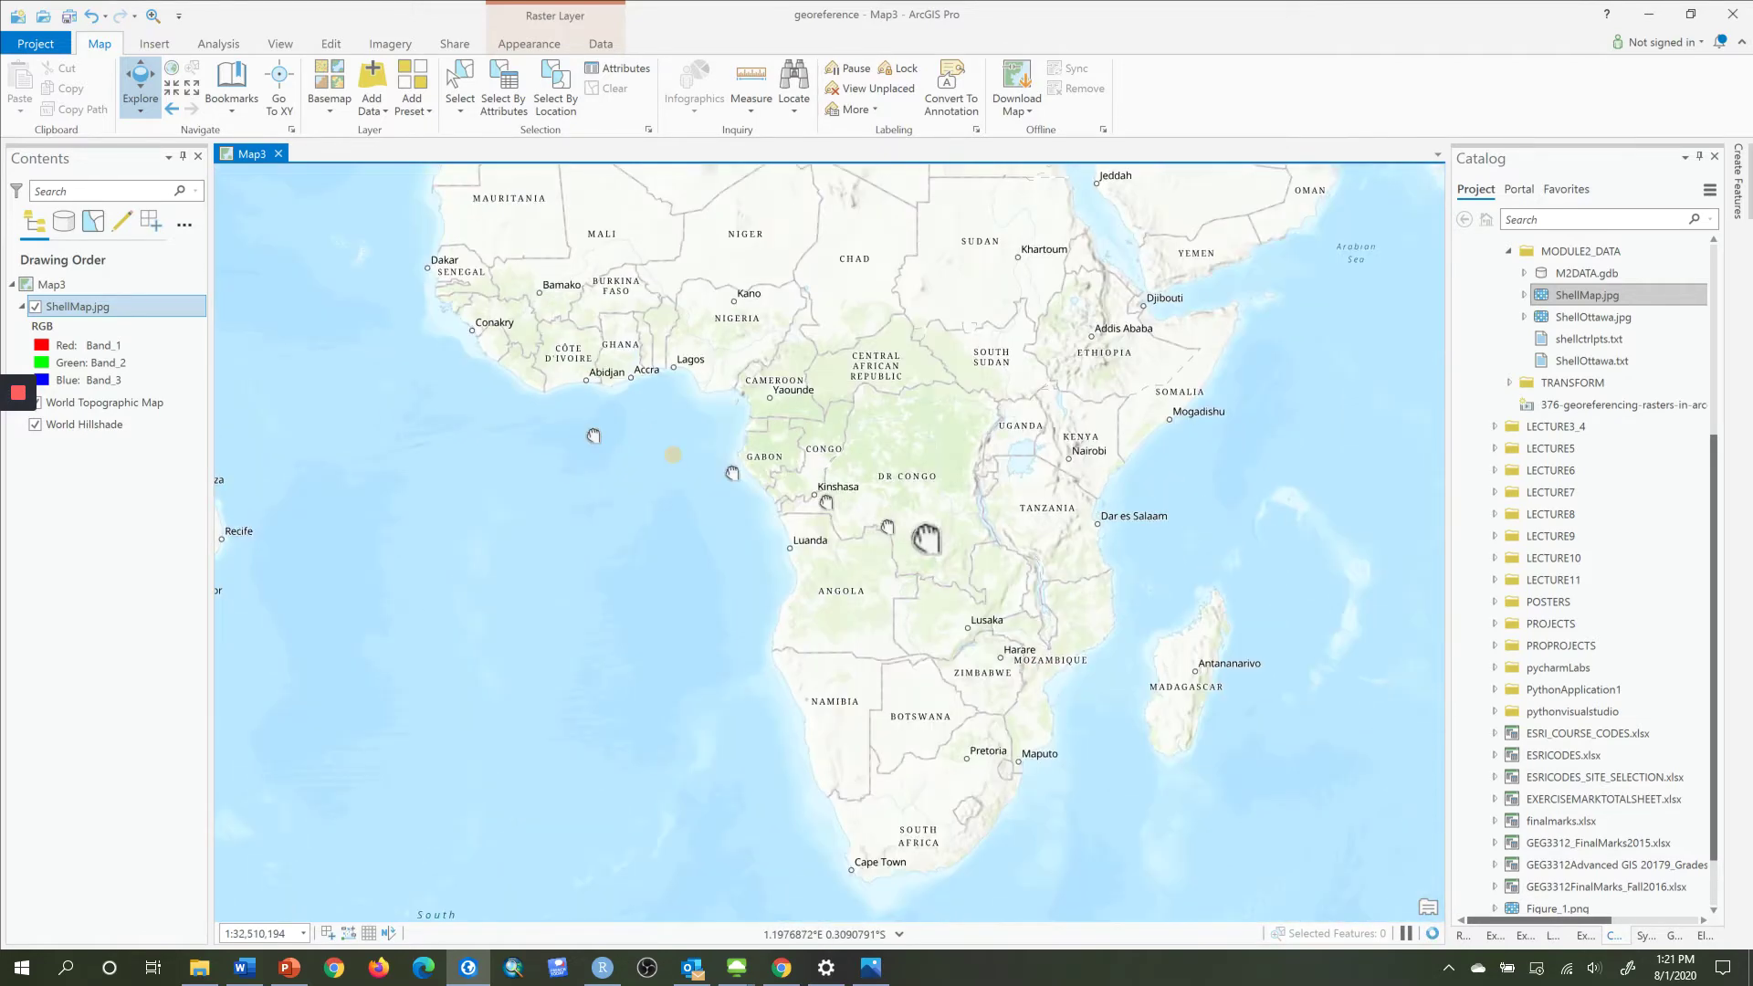
{"action": "left_click_drag", "start_coordinate": [925, 538], "coordinate": [1044, 587]}
{"action": "left_click_drag", "start_coordinate": [547, 442], "coordinate": [1072, 618]}
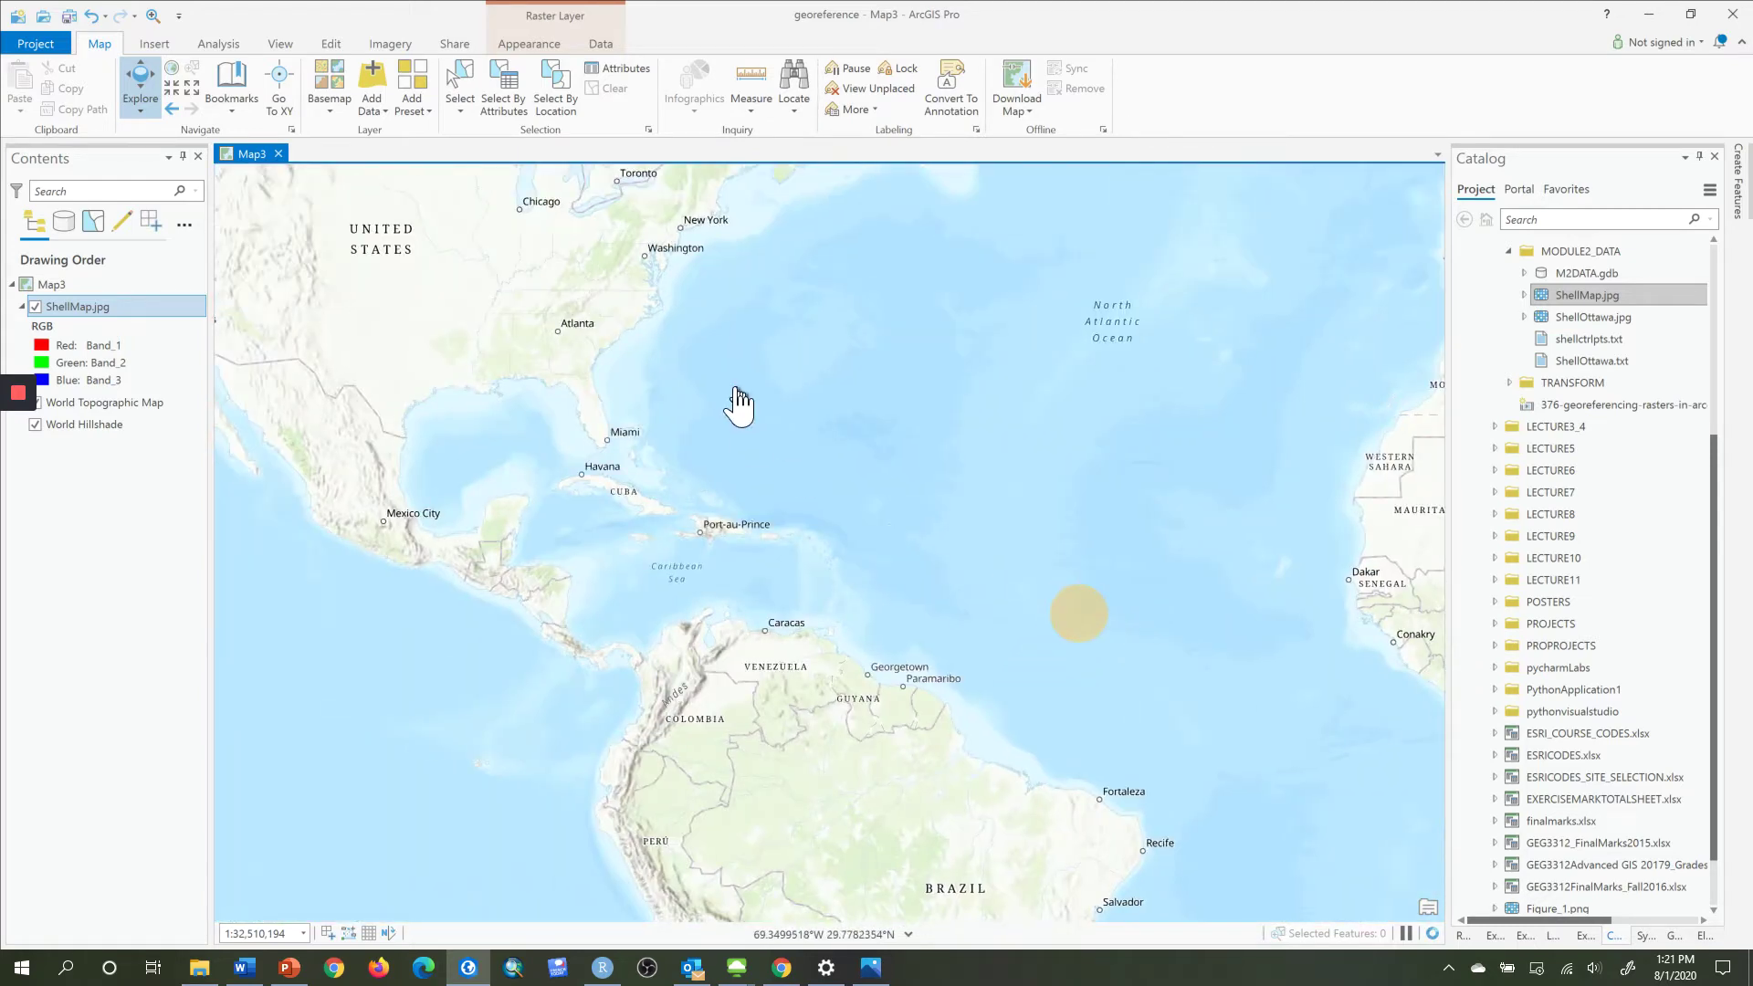
{"action": "left_click_drag", "start_coordinate": [758, 283], "coordinate": [708, 680]}
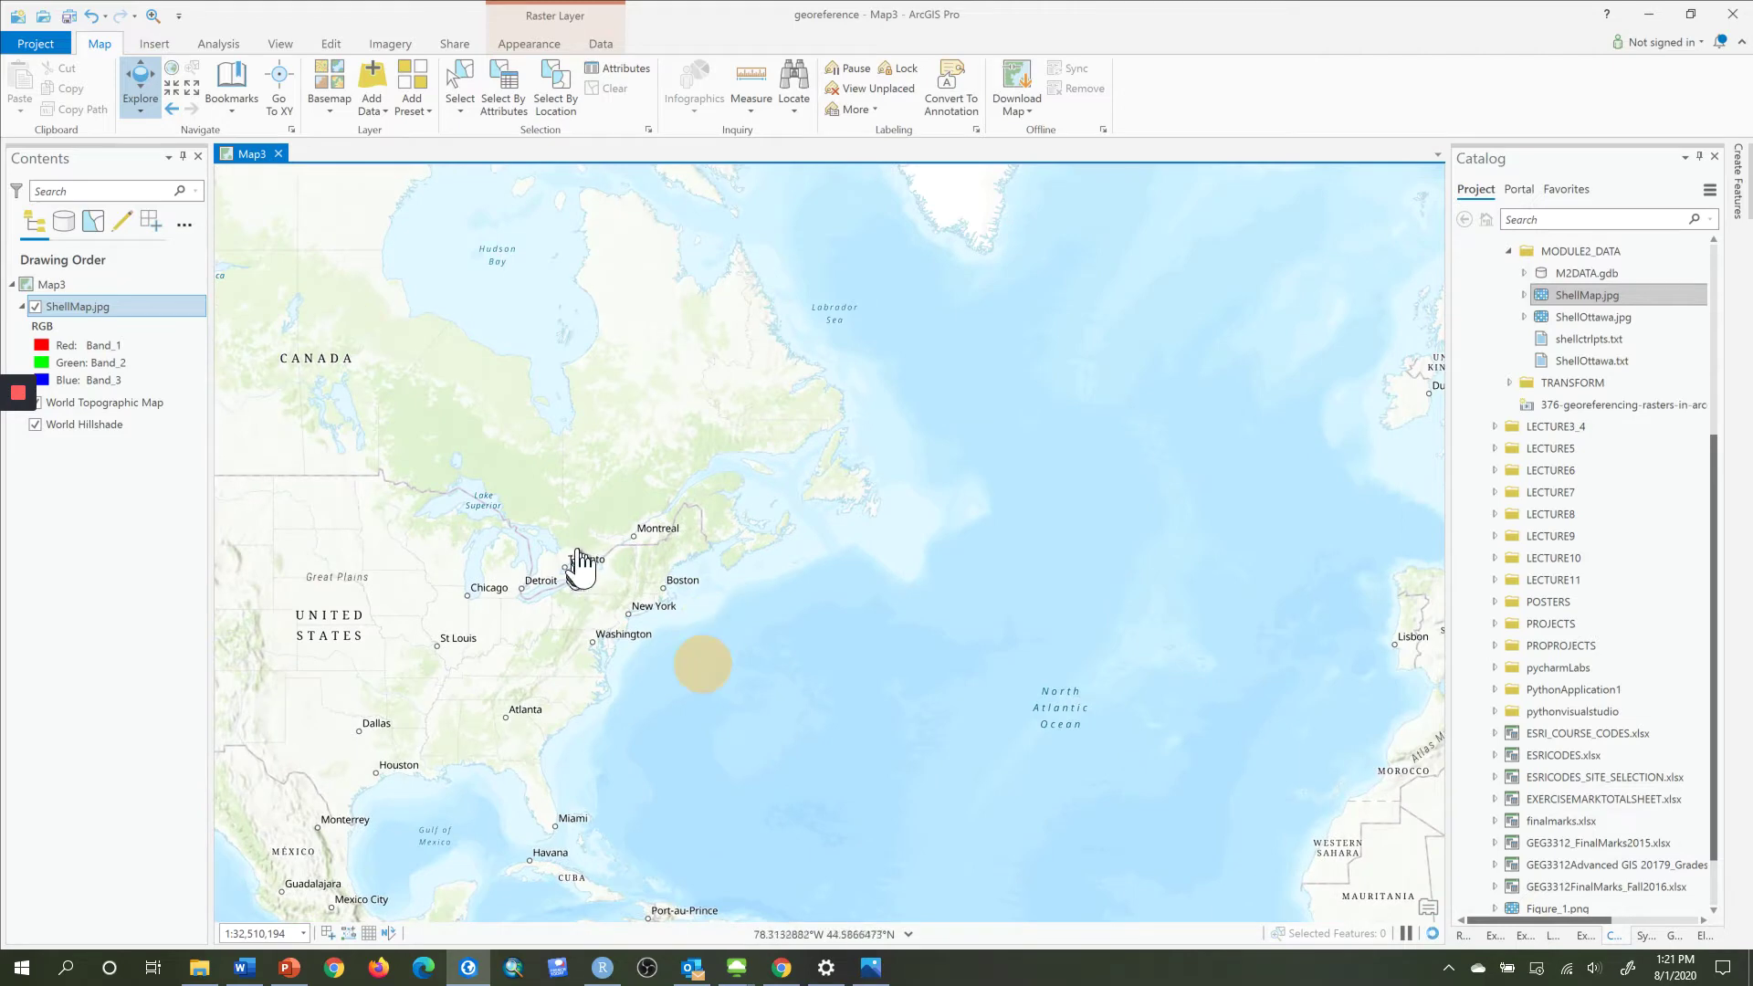
{"action": "scroll", "coordinate": [601, 543], "scroll_direction": "up", "scroll_amount": 10}
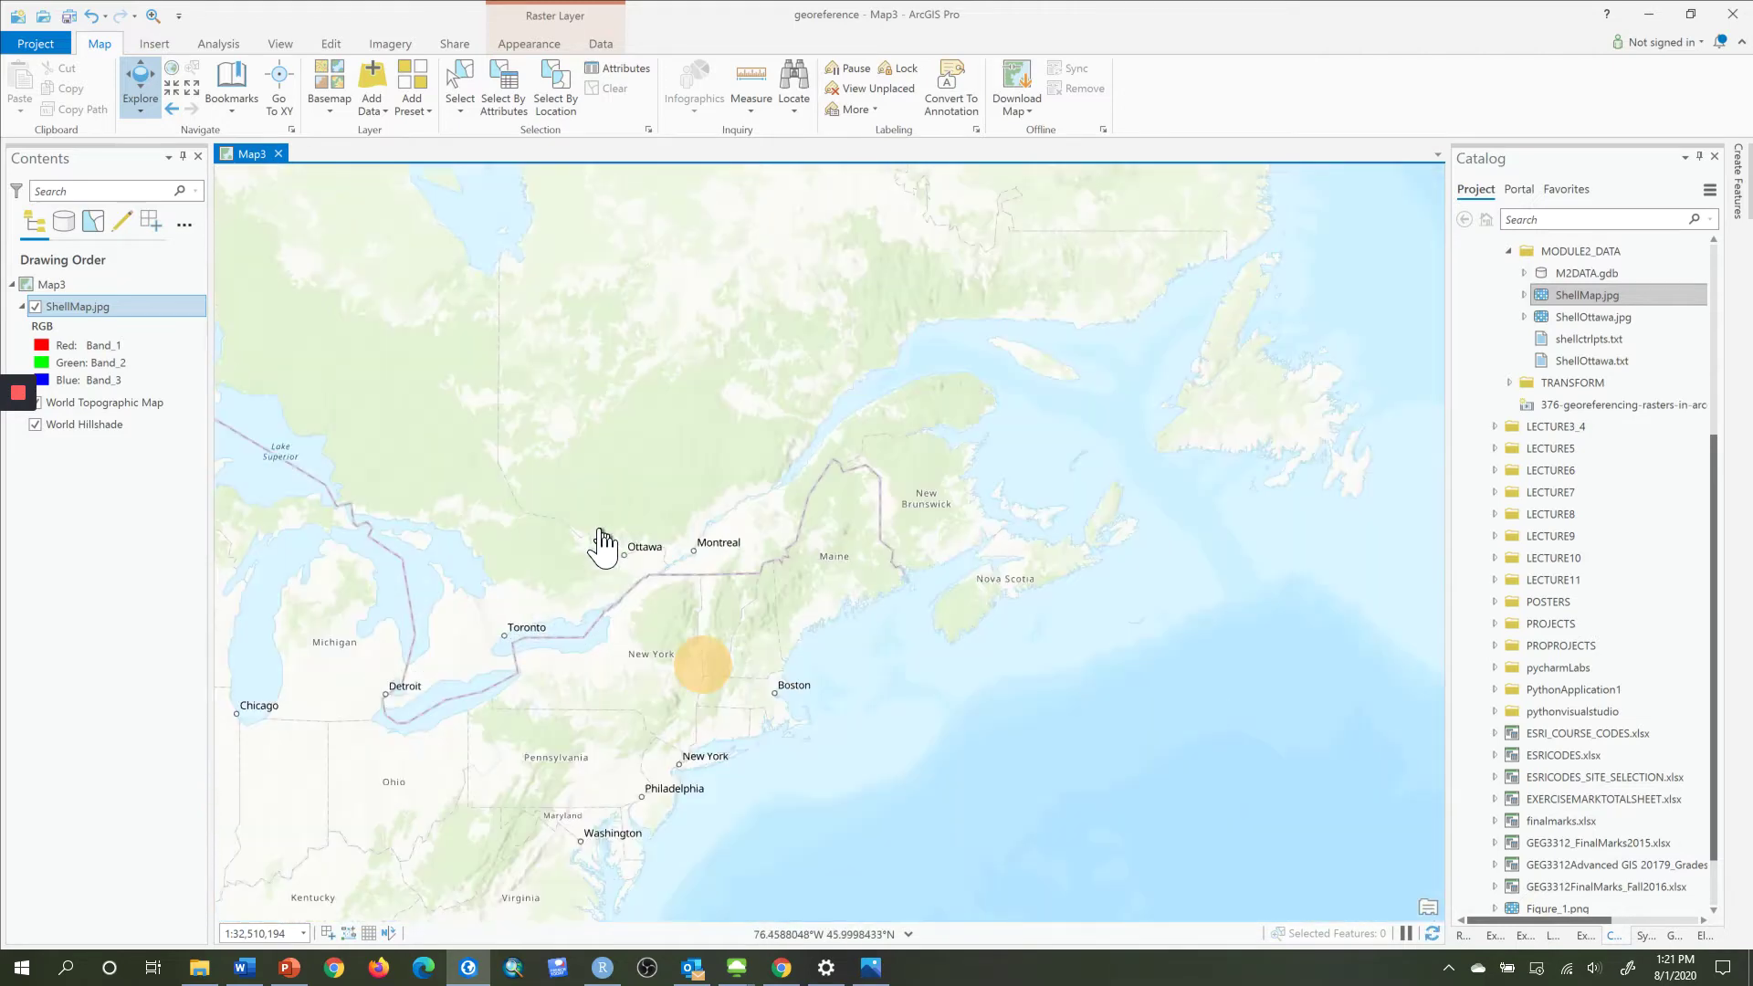
{"action": "mouse_move", "coordinate": [728, 650]}
{"action": "left_mouse_down"}
{"action": "mouse_move", "coordinate": [731, 508]}
{"action": "mouse_move", "coordinate": [708, 615]}
{"action": "mouse_move", "coordinate": [743, 509]}
{"action": "left_mouse_up"}
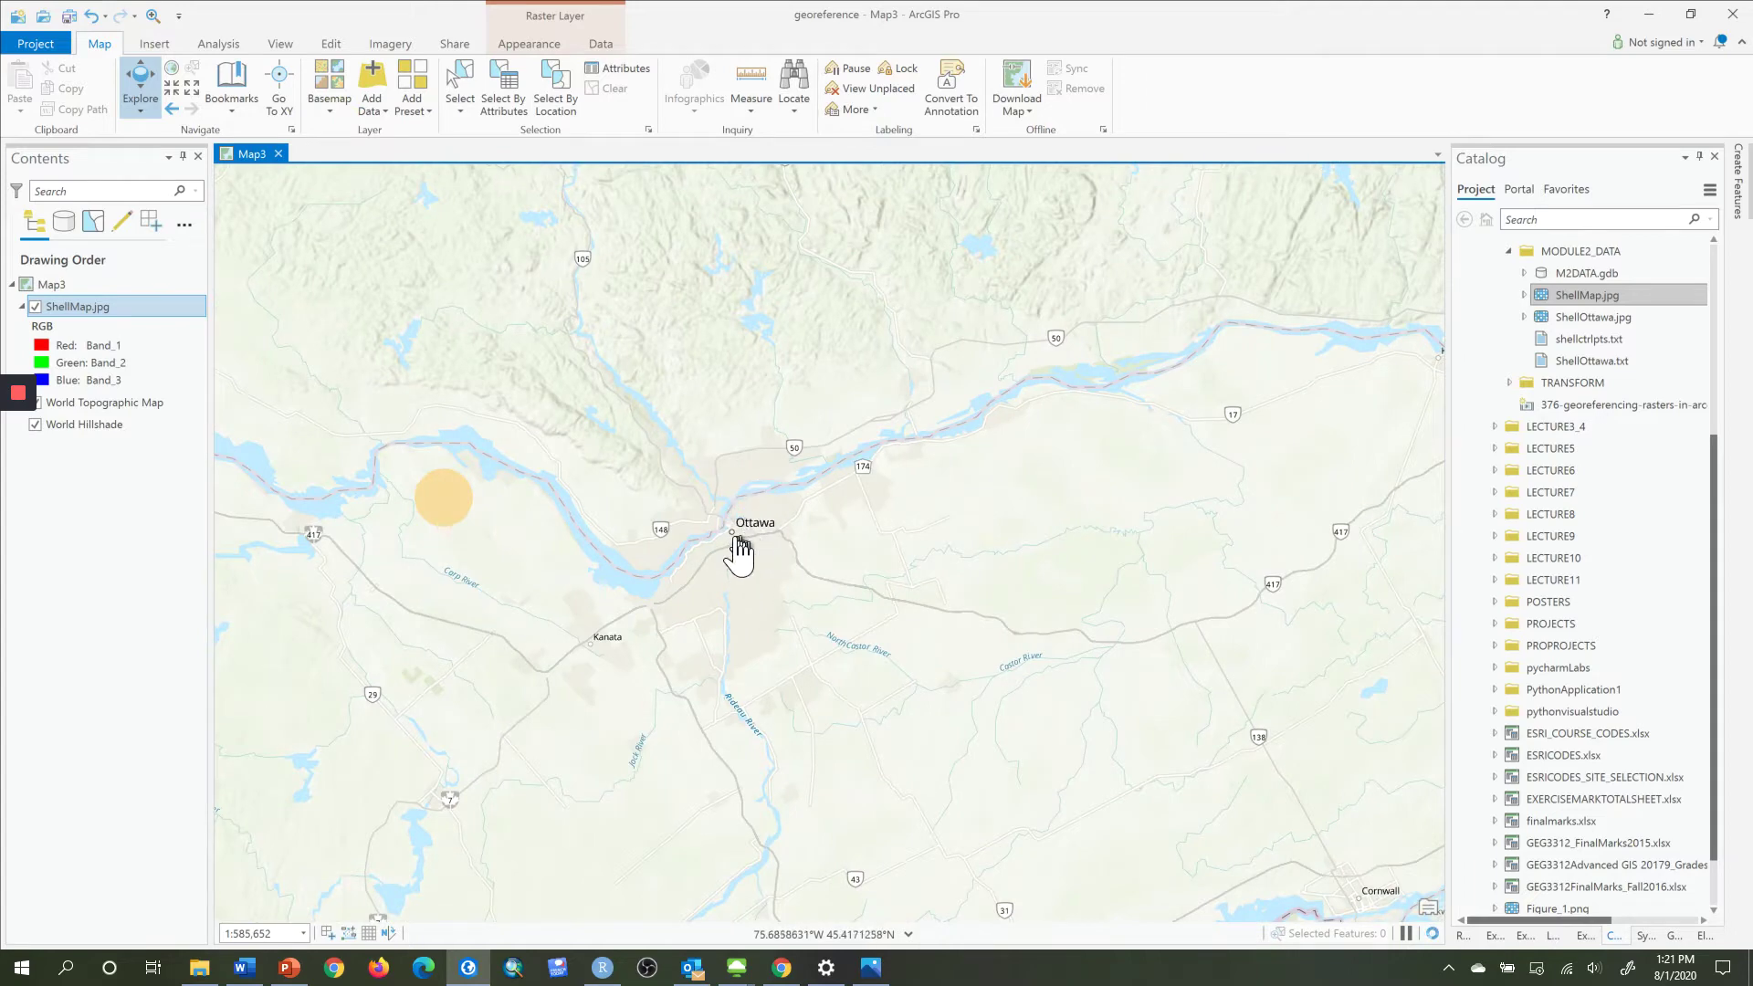
{"action": "scroll", "coordinate": [738, 550], "scroll_direction": "up", "scroll_amount": 4}
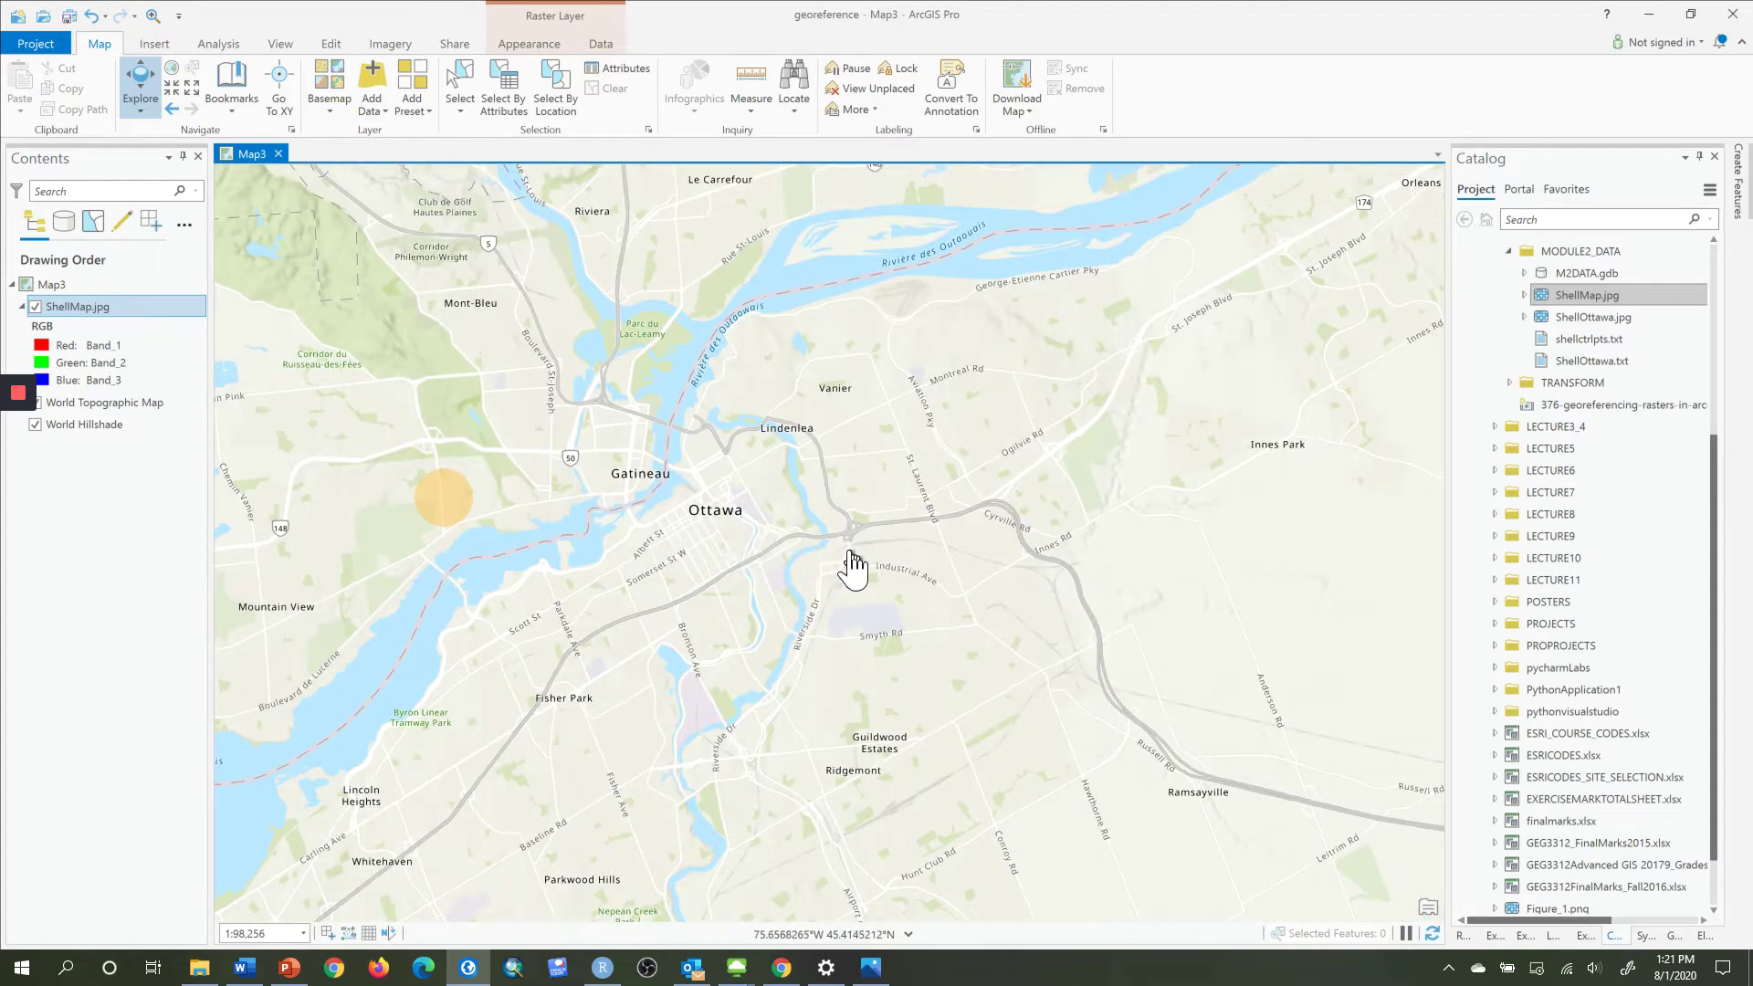
{"action": "scroll", "coordinate": [854, 568], "scroll_direction": "up", "scroll_amount": 2}
{"action": "left_click_drag", "start_coordinate": [850, 567], "coordinate": [628, 560]}
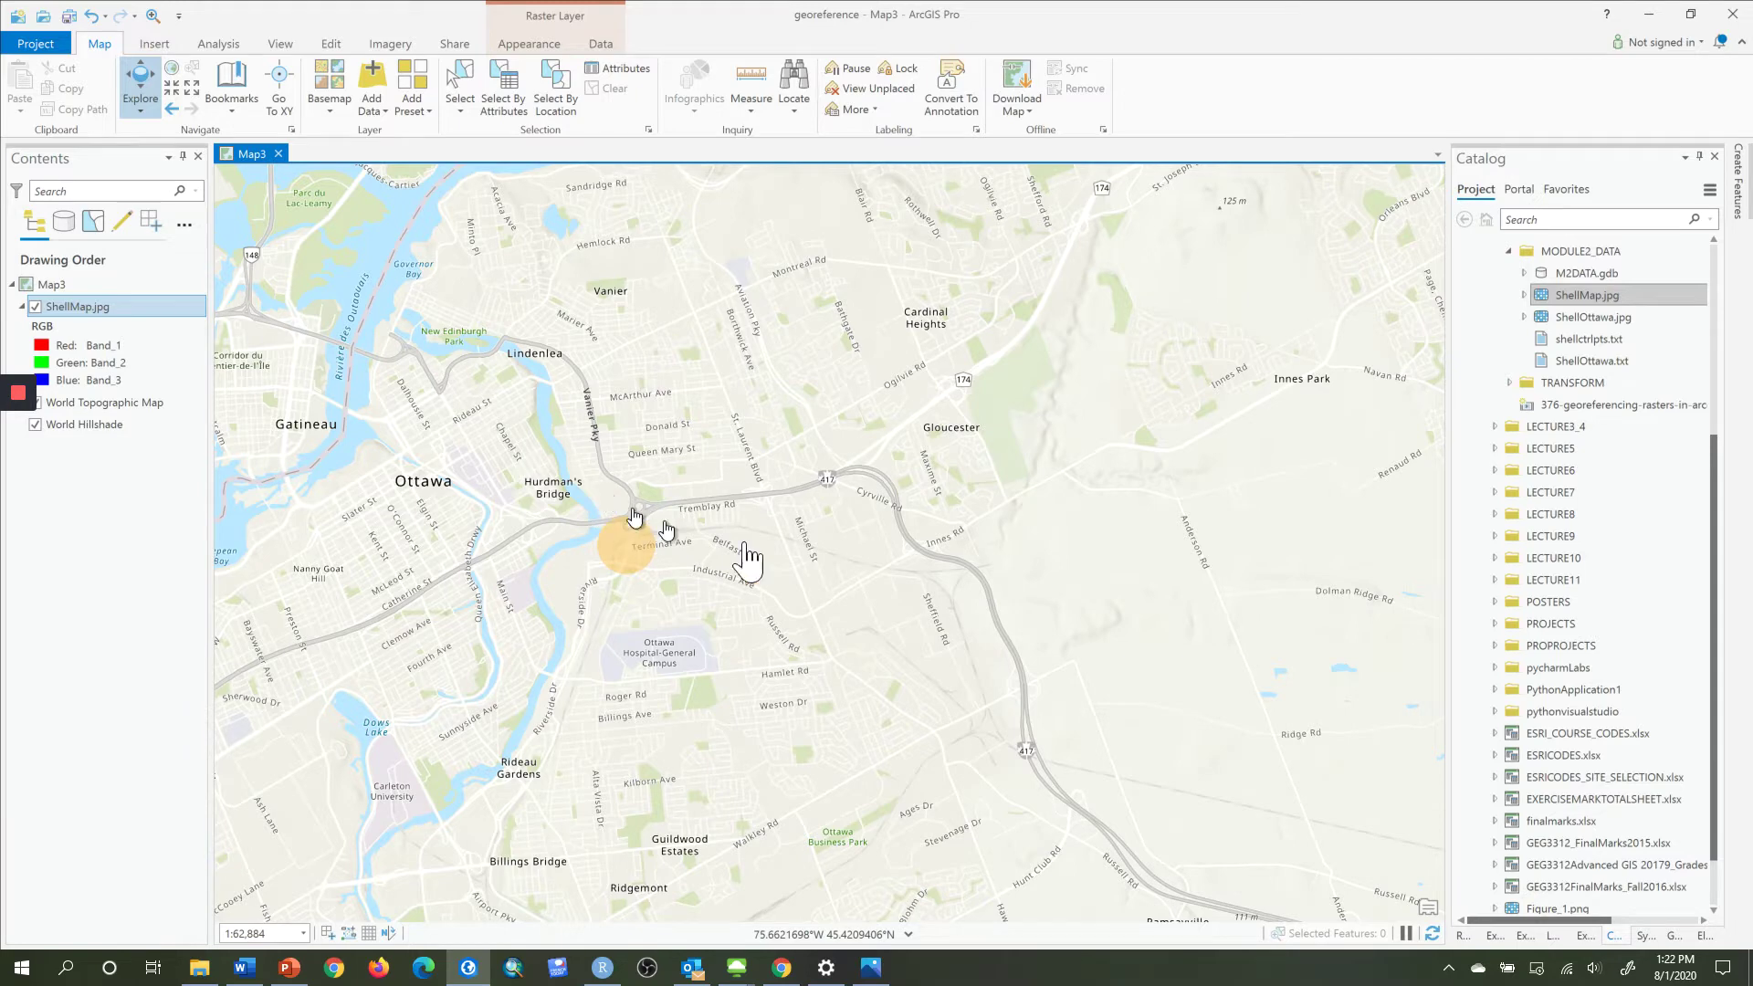
{"action": "left_click_drag", "start_coordinate": [1015, 497], "coordinate": [746, 507]}
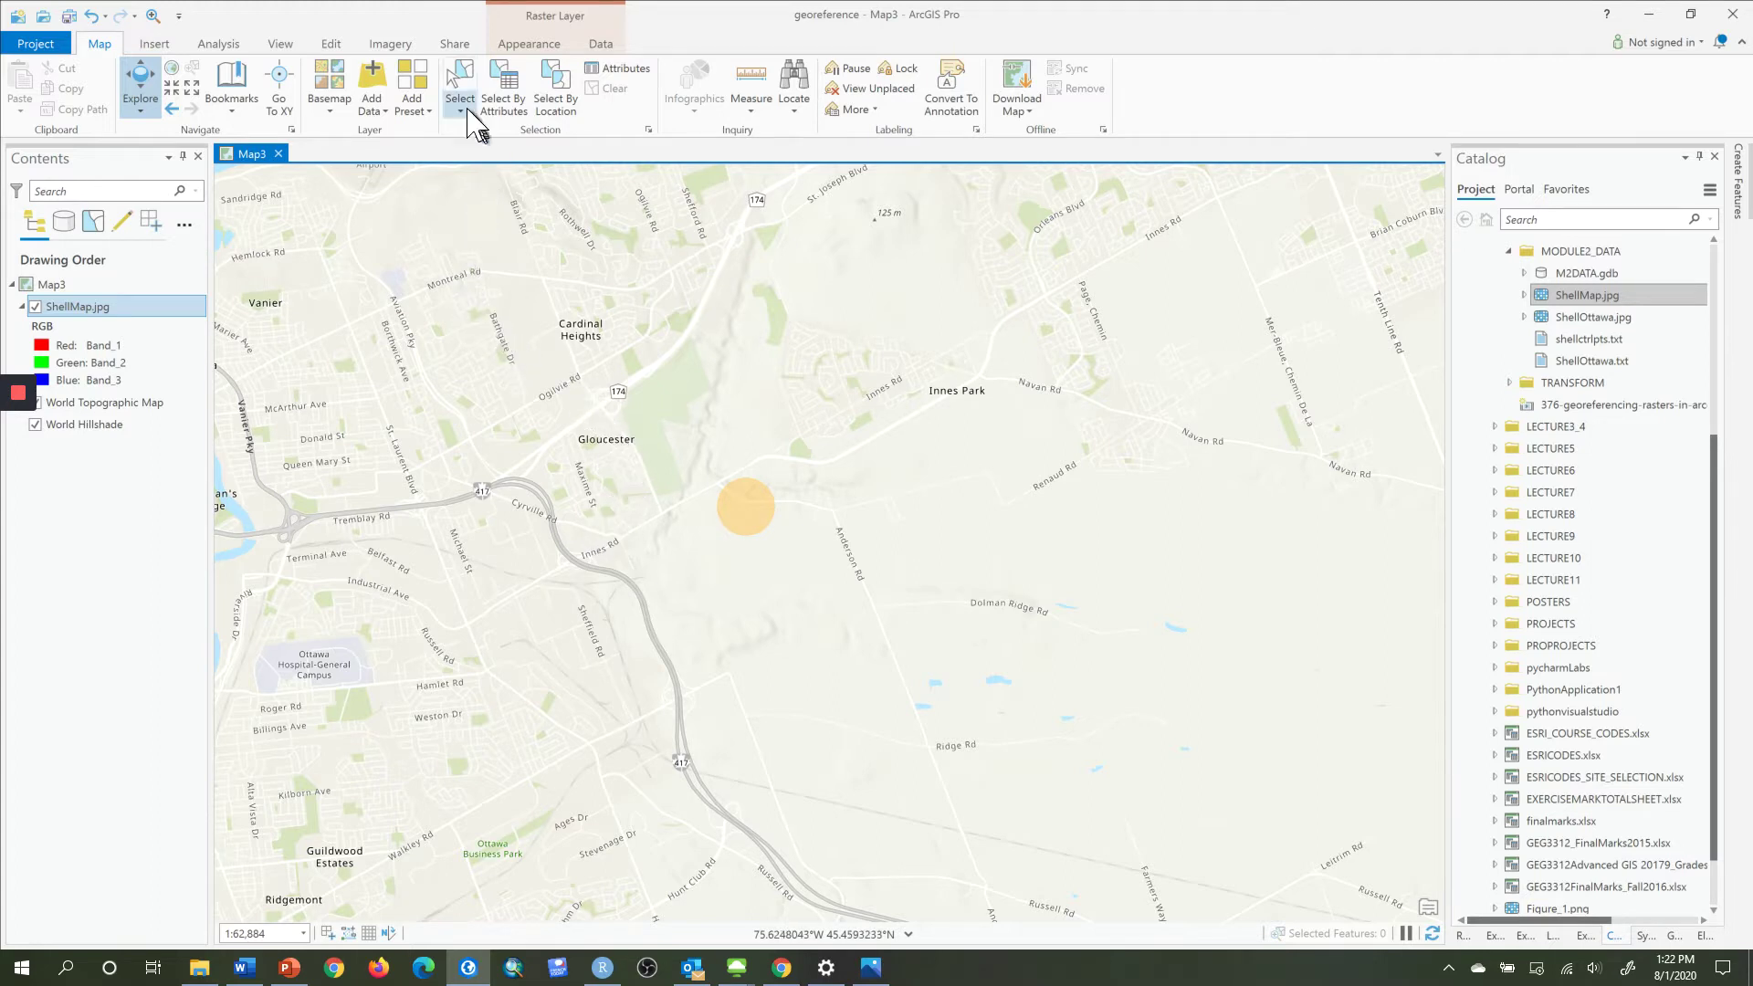
Start georeferencing the ShellMap.jpg raster and turn off Auto Apply.
{"action": "left_click", "coordinate": [393, 45]}
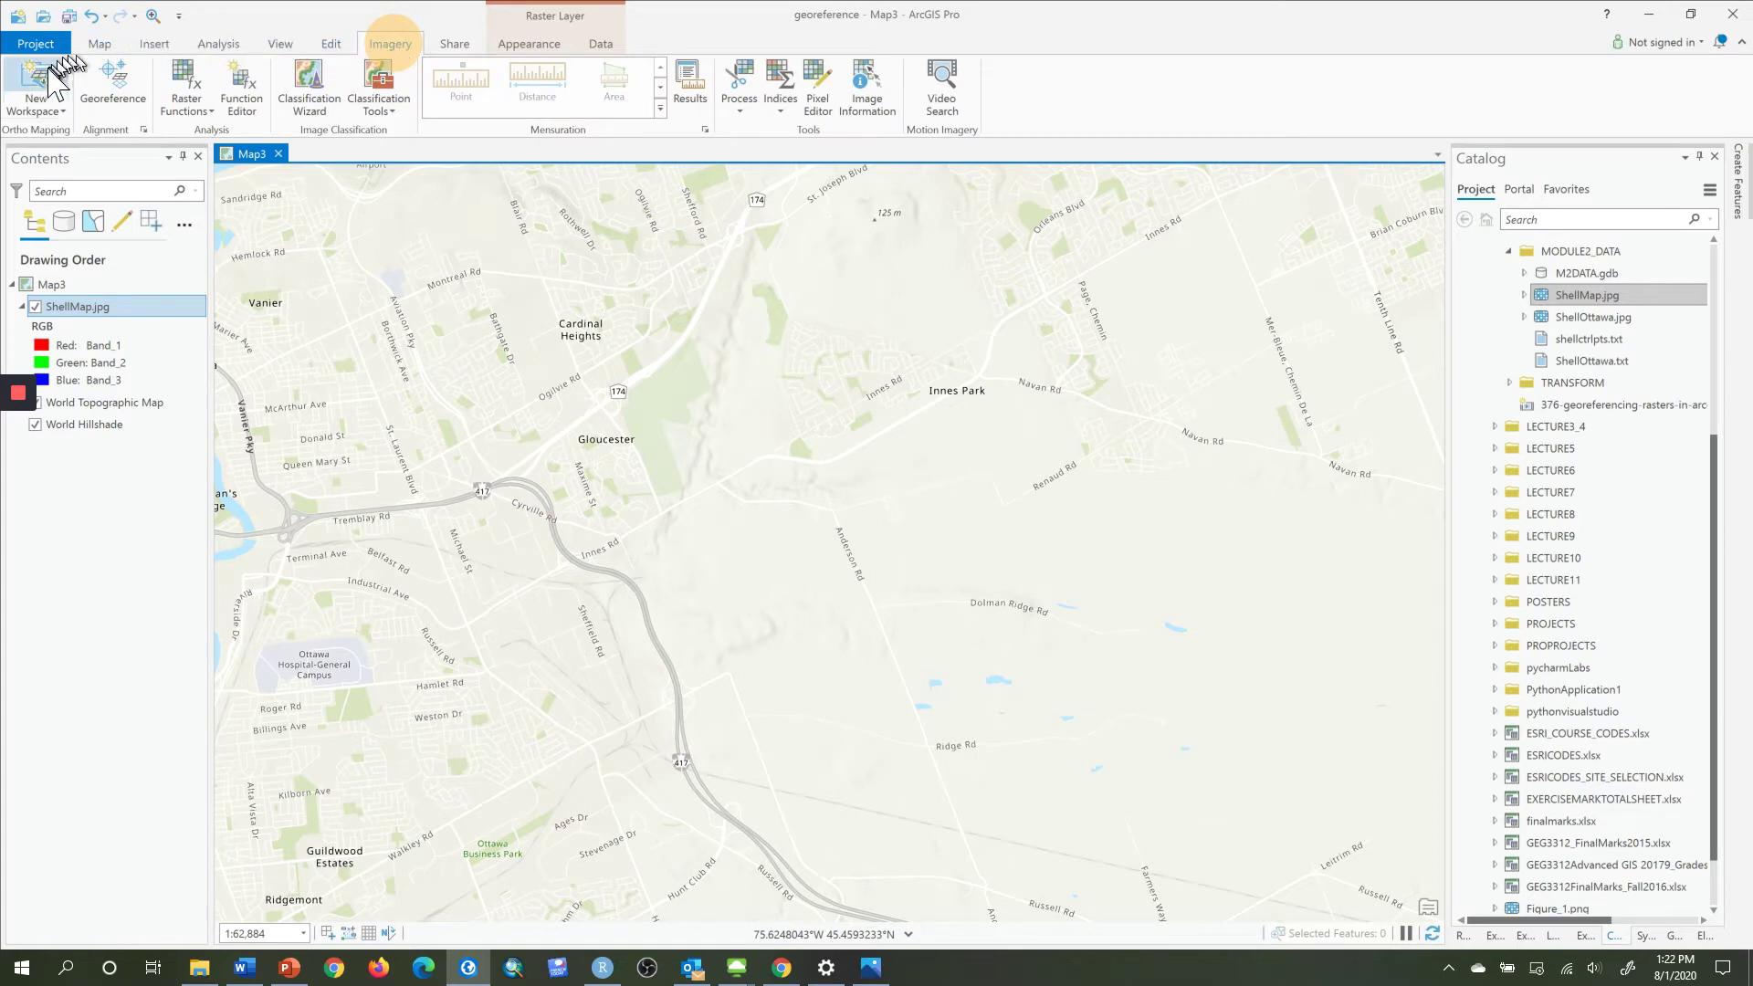
{"action": "left_click", "coordinate": [107, 94]}
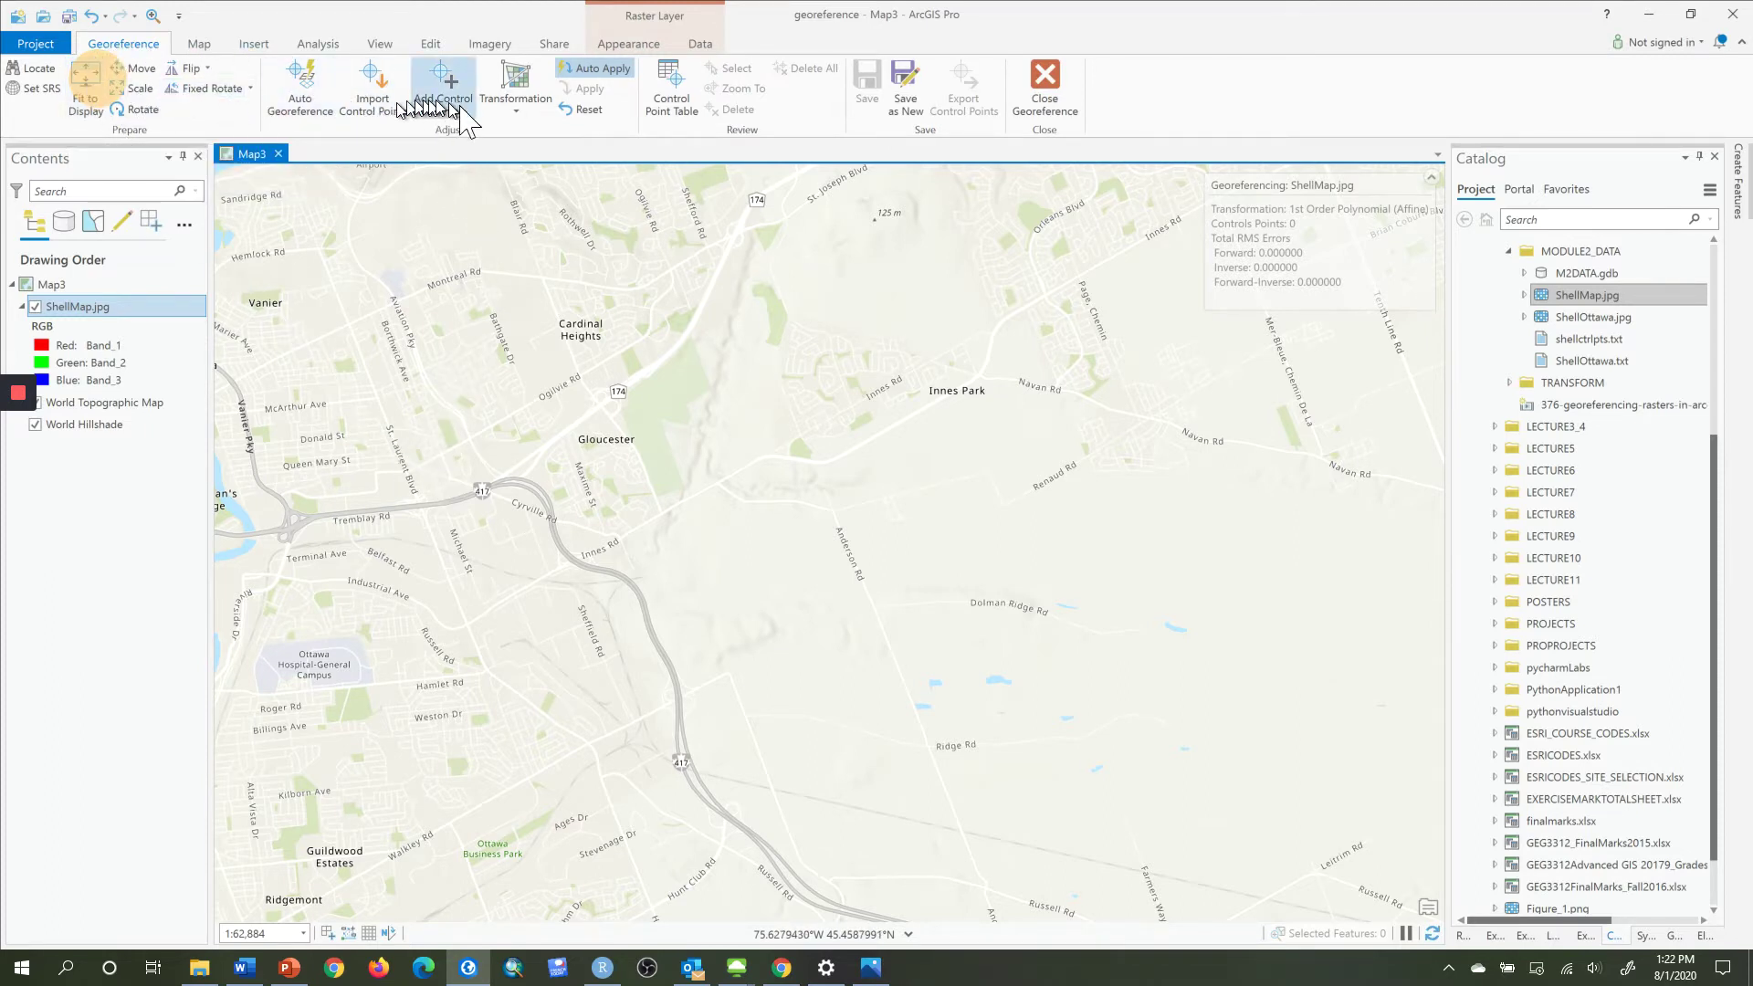
{"action": "left_click", "coordinate": [603, 71]}
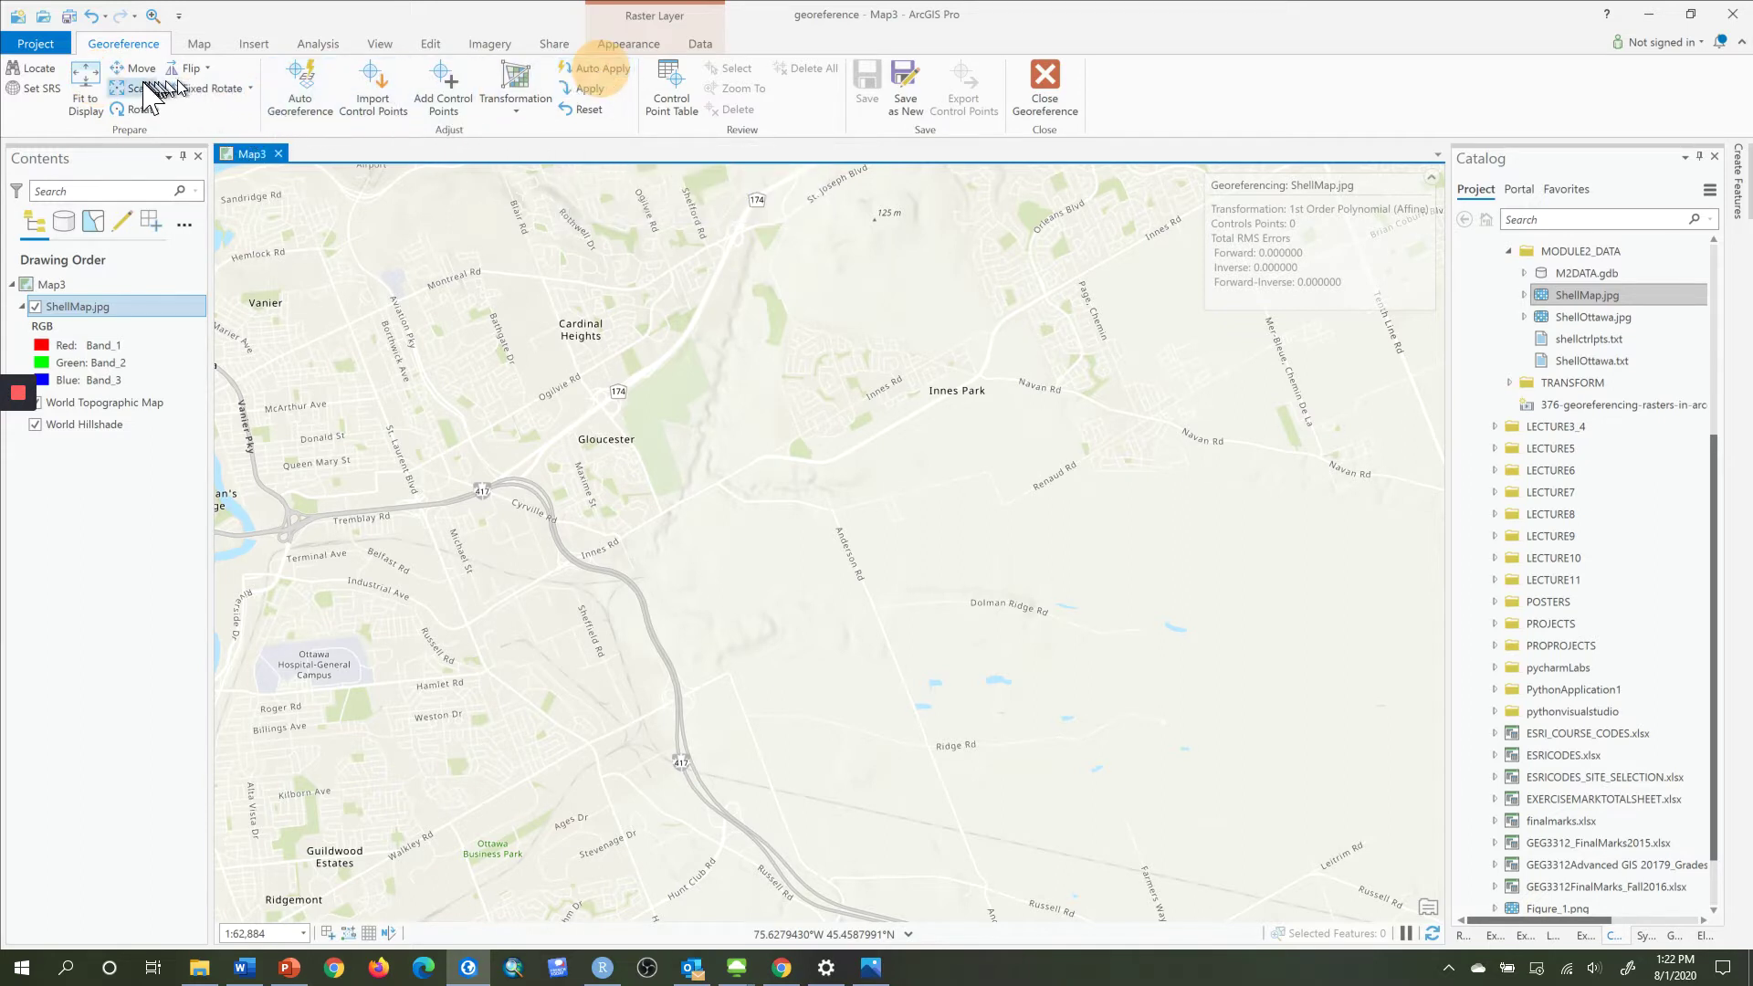
Fit the ShellMap.jpg raster to the map display east of downtown Ottawa, refitting it after panning and at a scale of 1:25,757.
{"action": "left_click", "coordinate": [85, 91]}
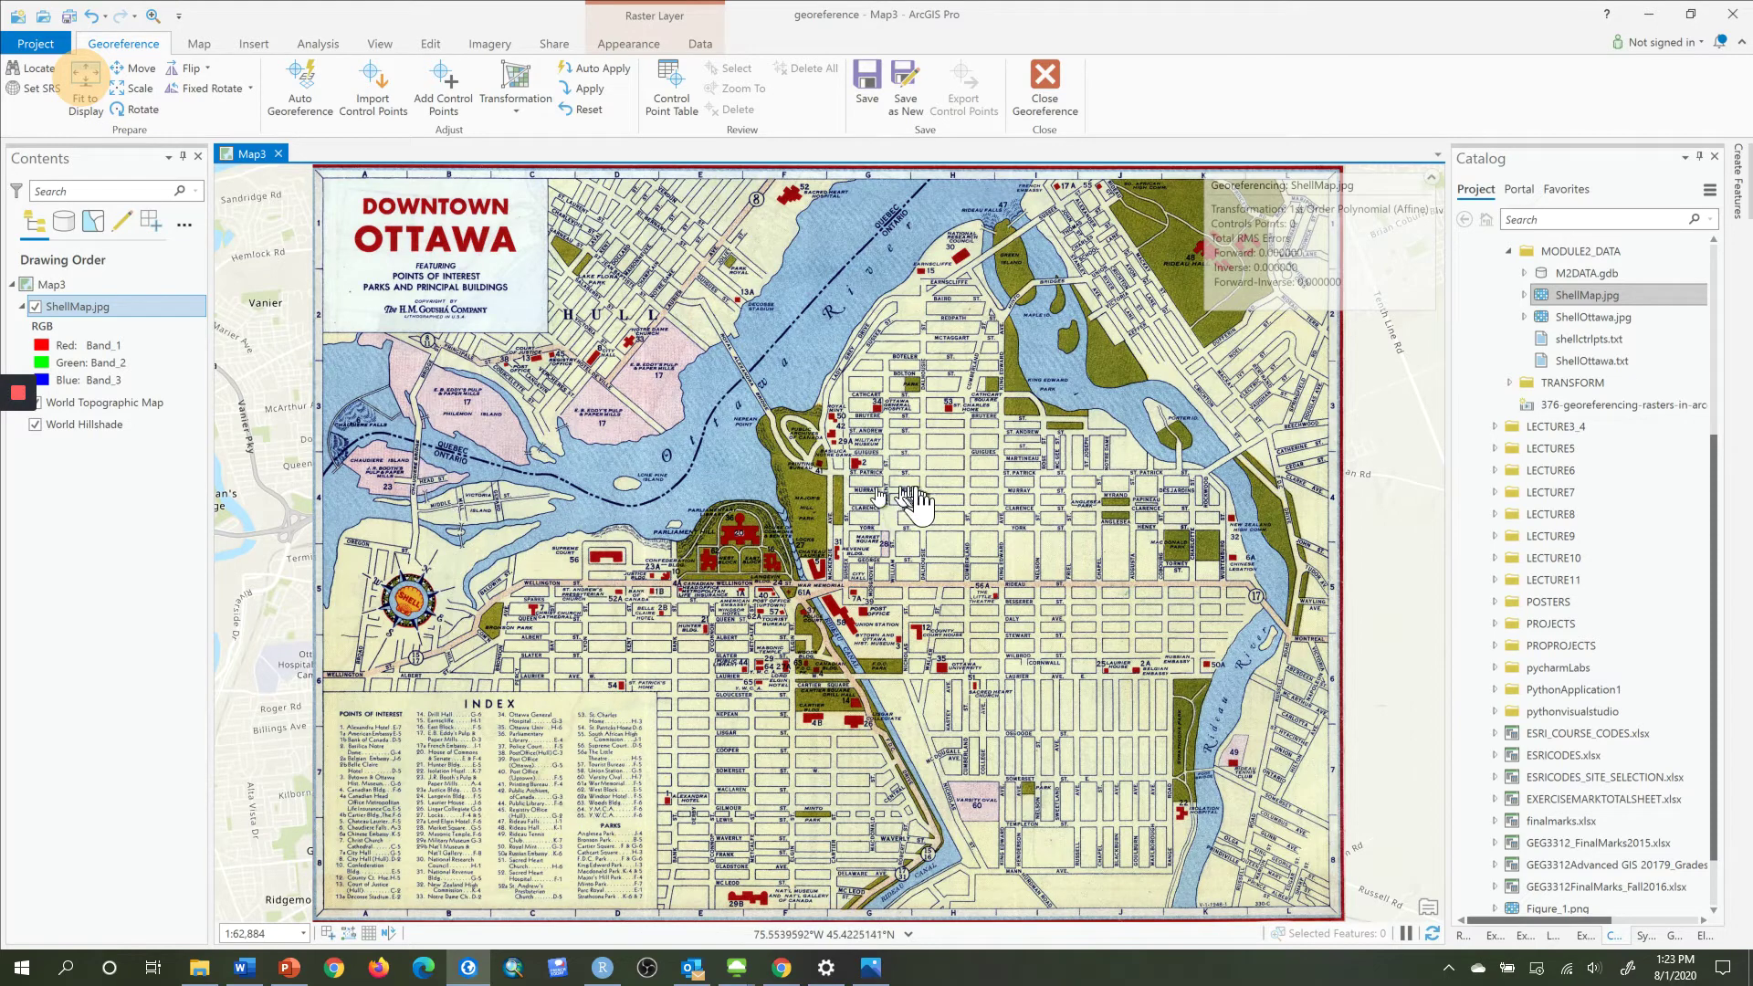
{"action": "left_click_drag", "start_coordinate": [849, 477], "coordinate": [504, 461]}
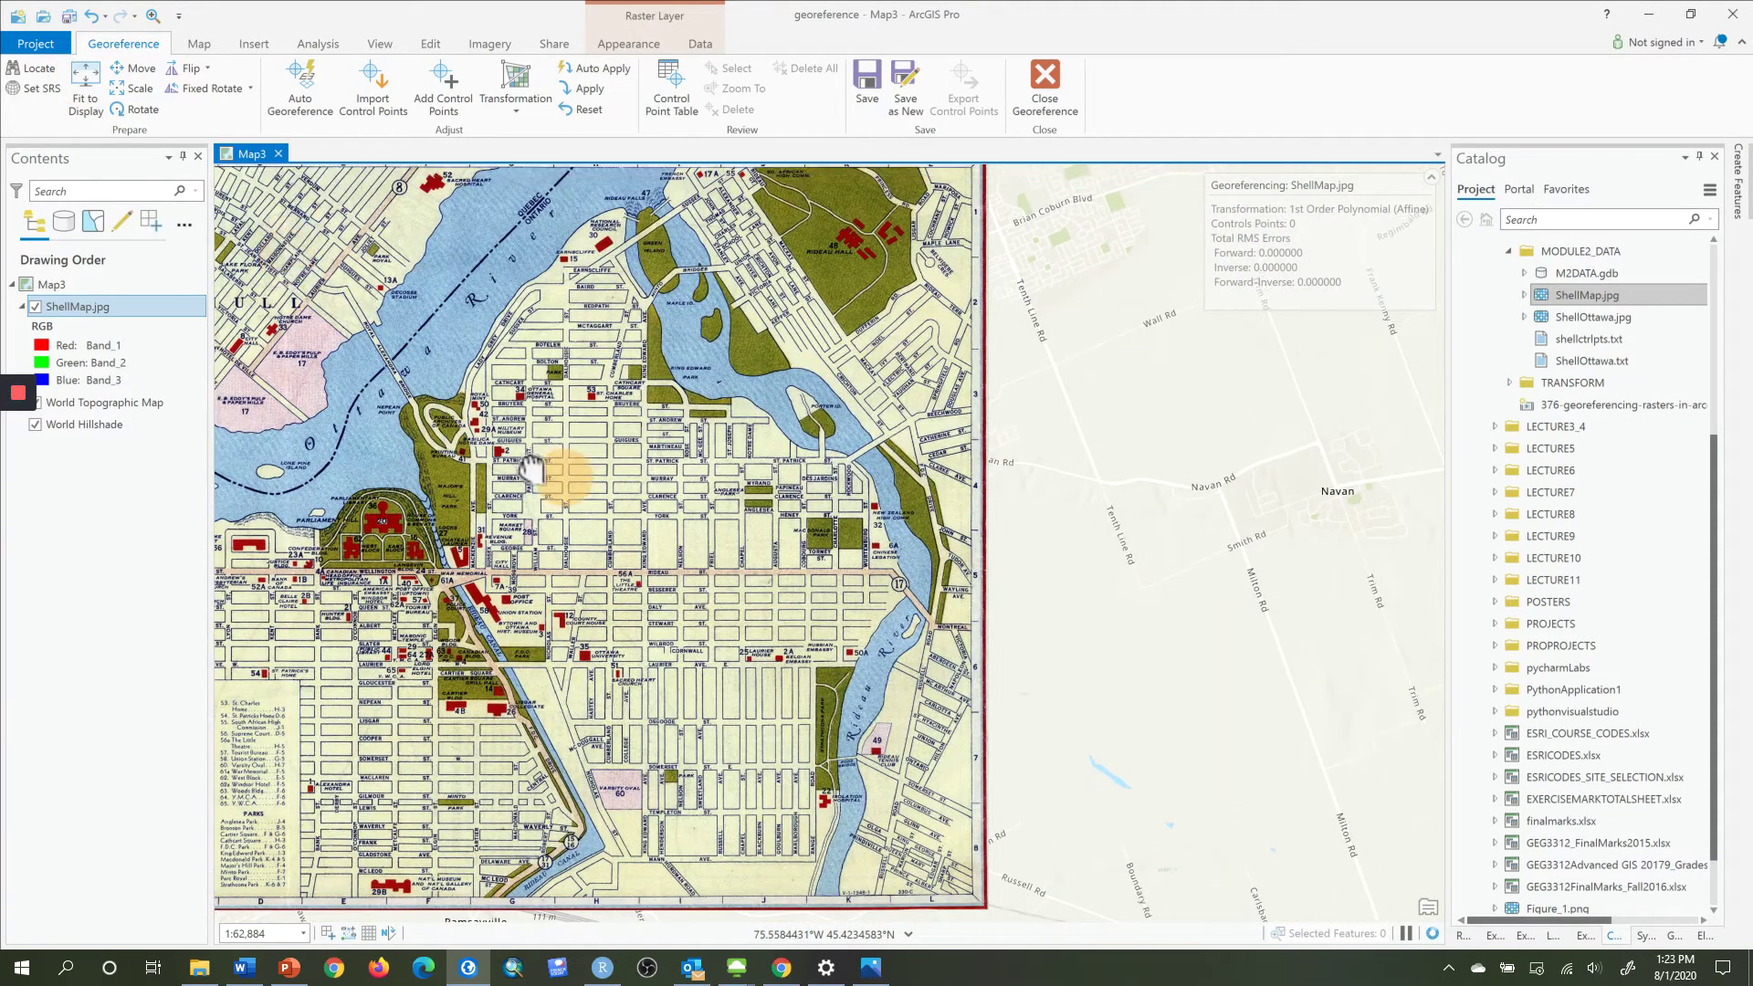
{"action": "left_click", "coordinate": [88, 97]}
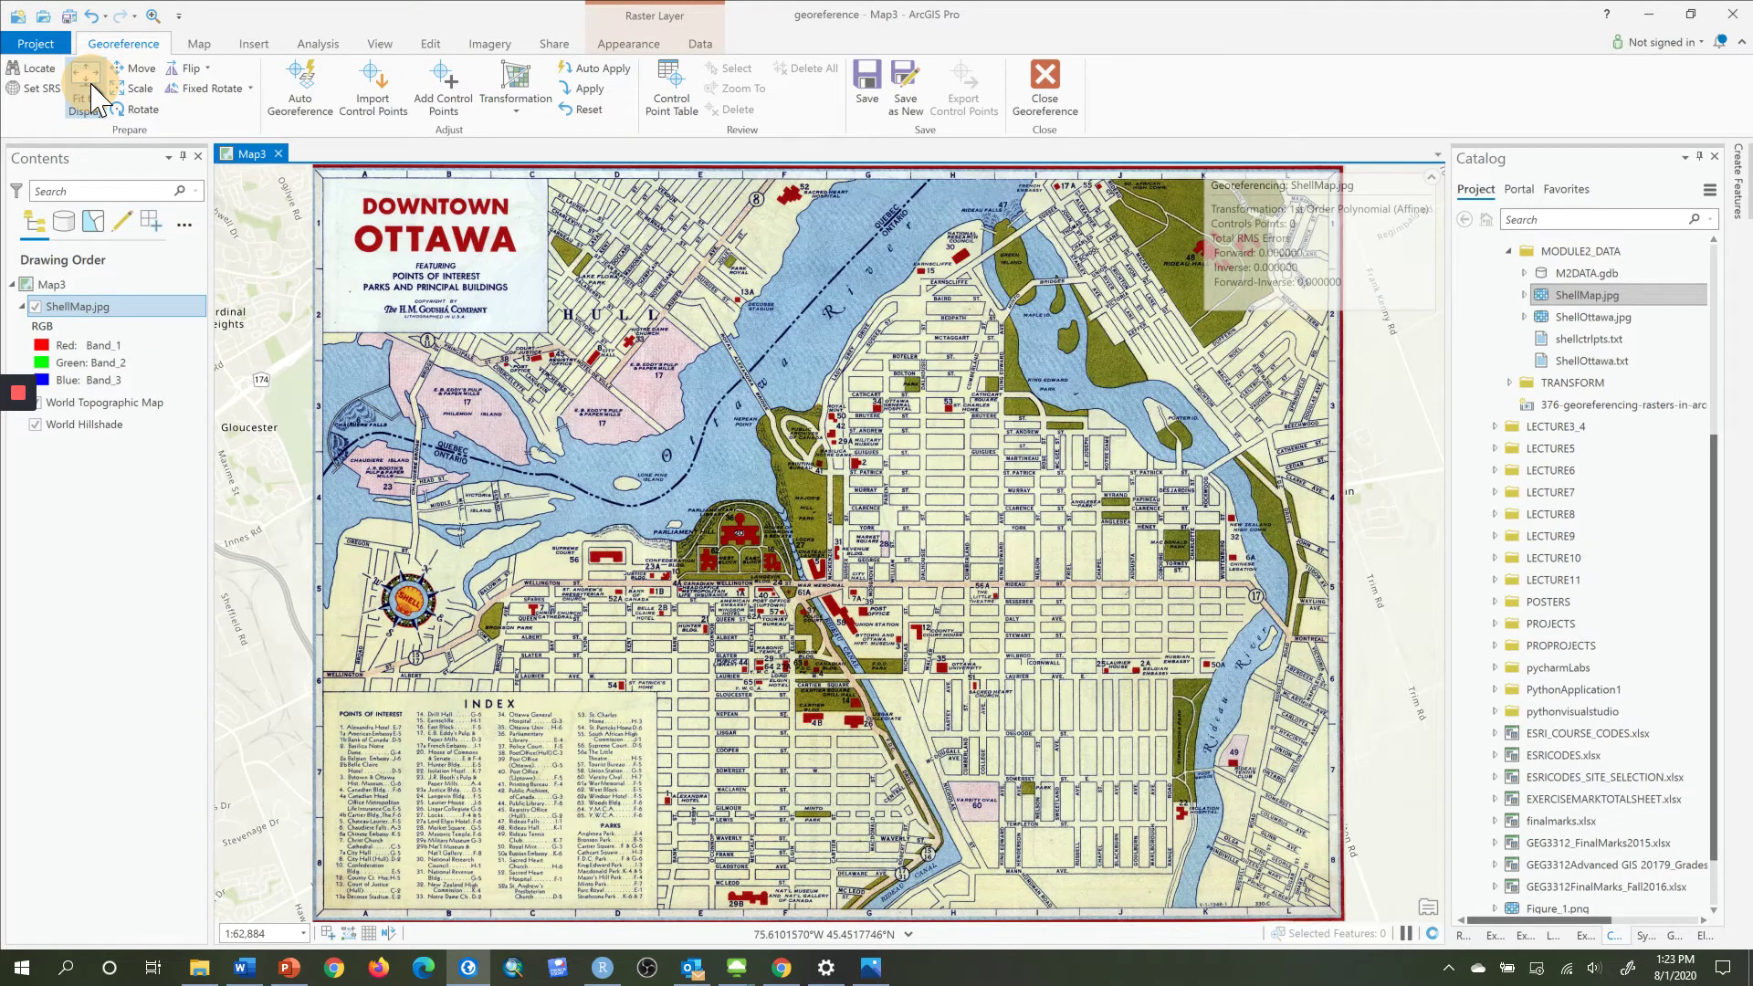
{"action": "left_click", "coordinate": [333, 304]}
{"action": "left_click_drag", "start_coordinate": [592, 345], "coordinate": [423, 380]}
{"action": "scroll", "coordinate": [783, 344], "scroll_direction": "up", "scroll_amount": 1}
{"action": "scroll", "coordinate": [785, 361], "scroll_direction": "up", "scroll_amount": 2}
{"action": "left_click", "coordinate": [446, 370]}
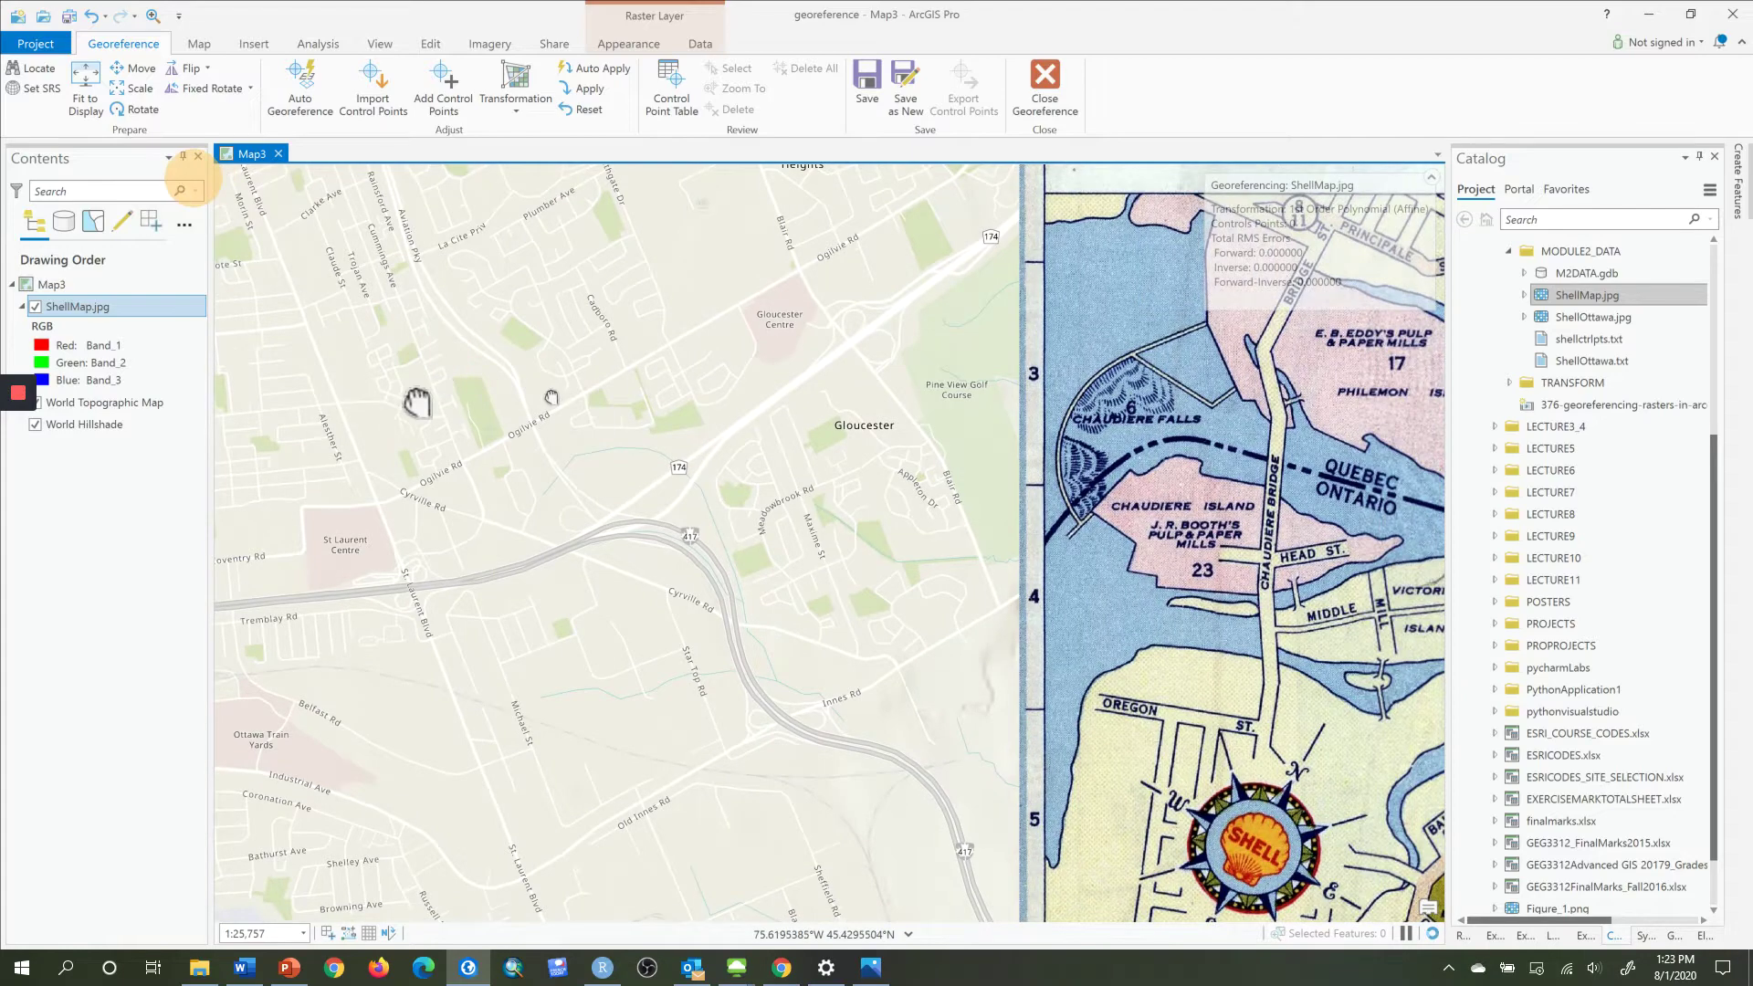
{"action": "left_click_drag", "start_coordinate": [548, 384], "coordinate": [222, 356]}
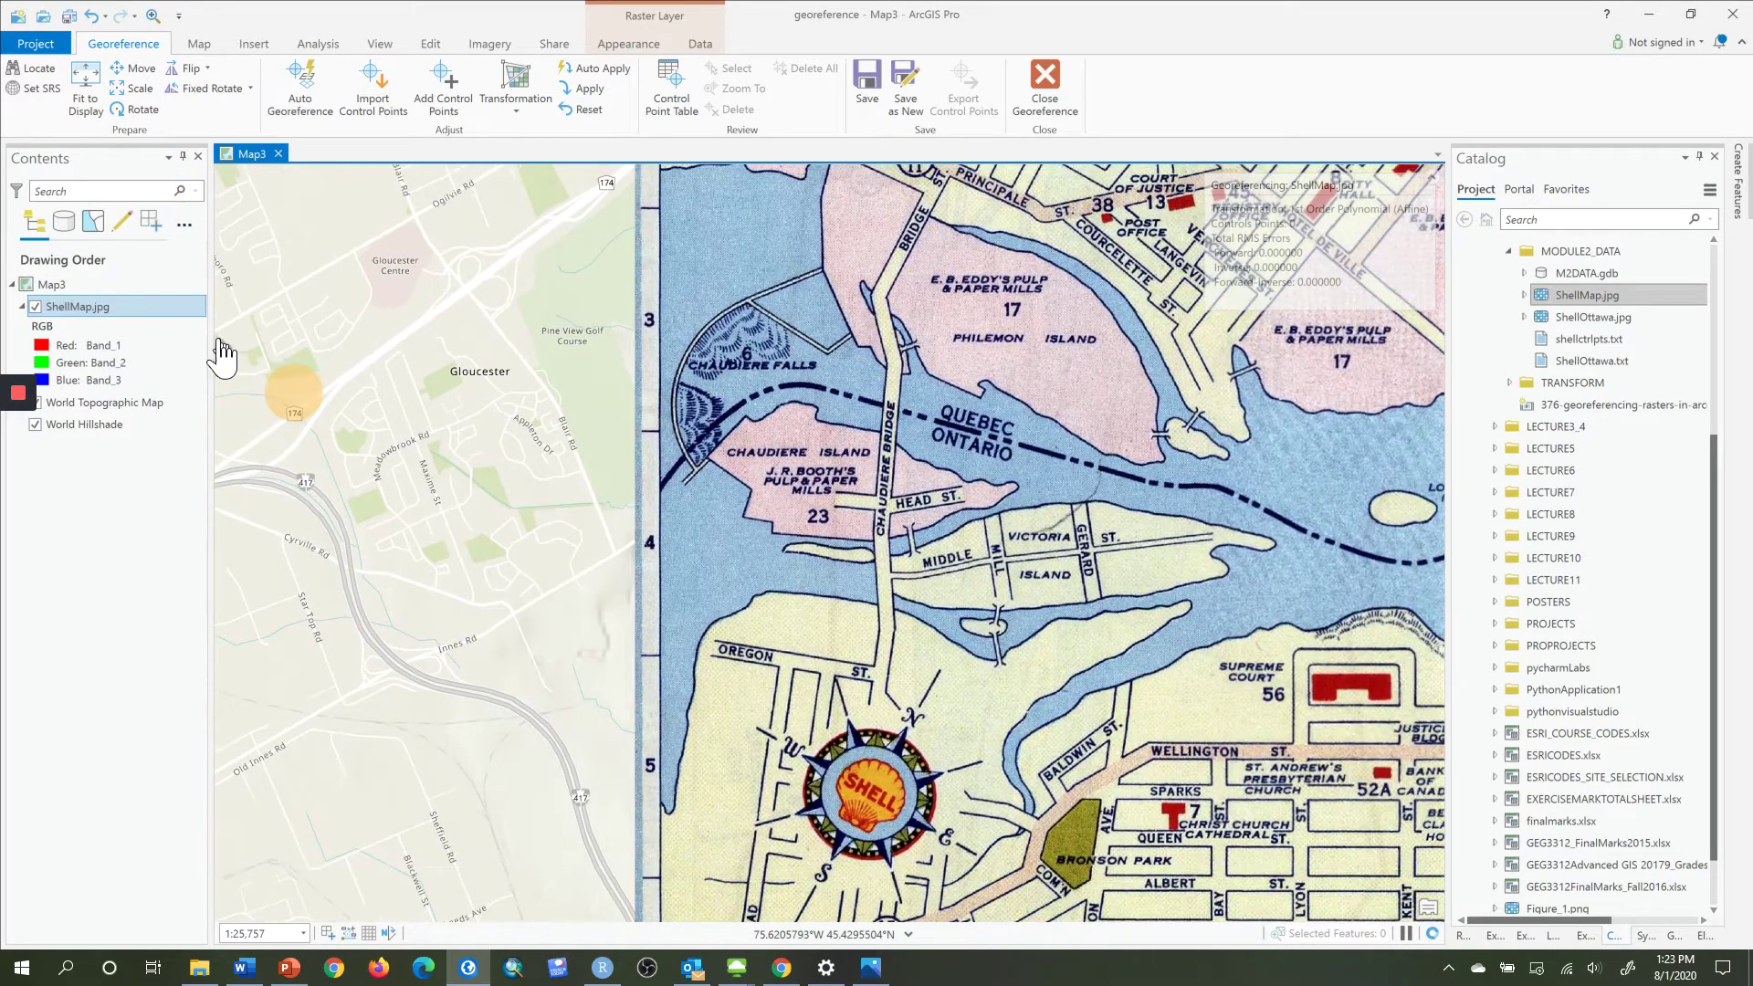
{"action": "left_click", "coordinate": [77, 100]}
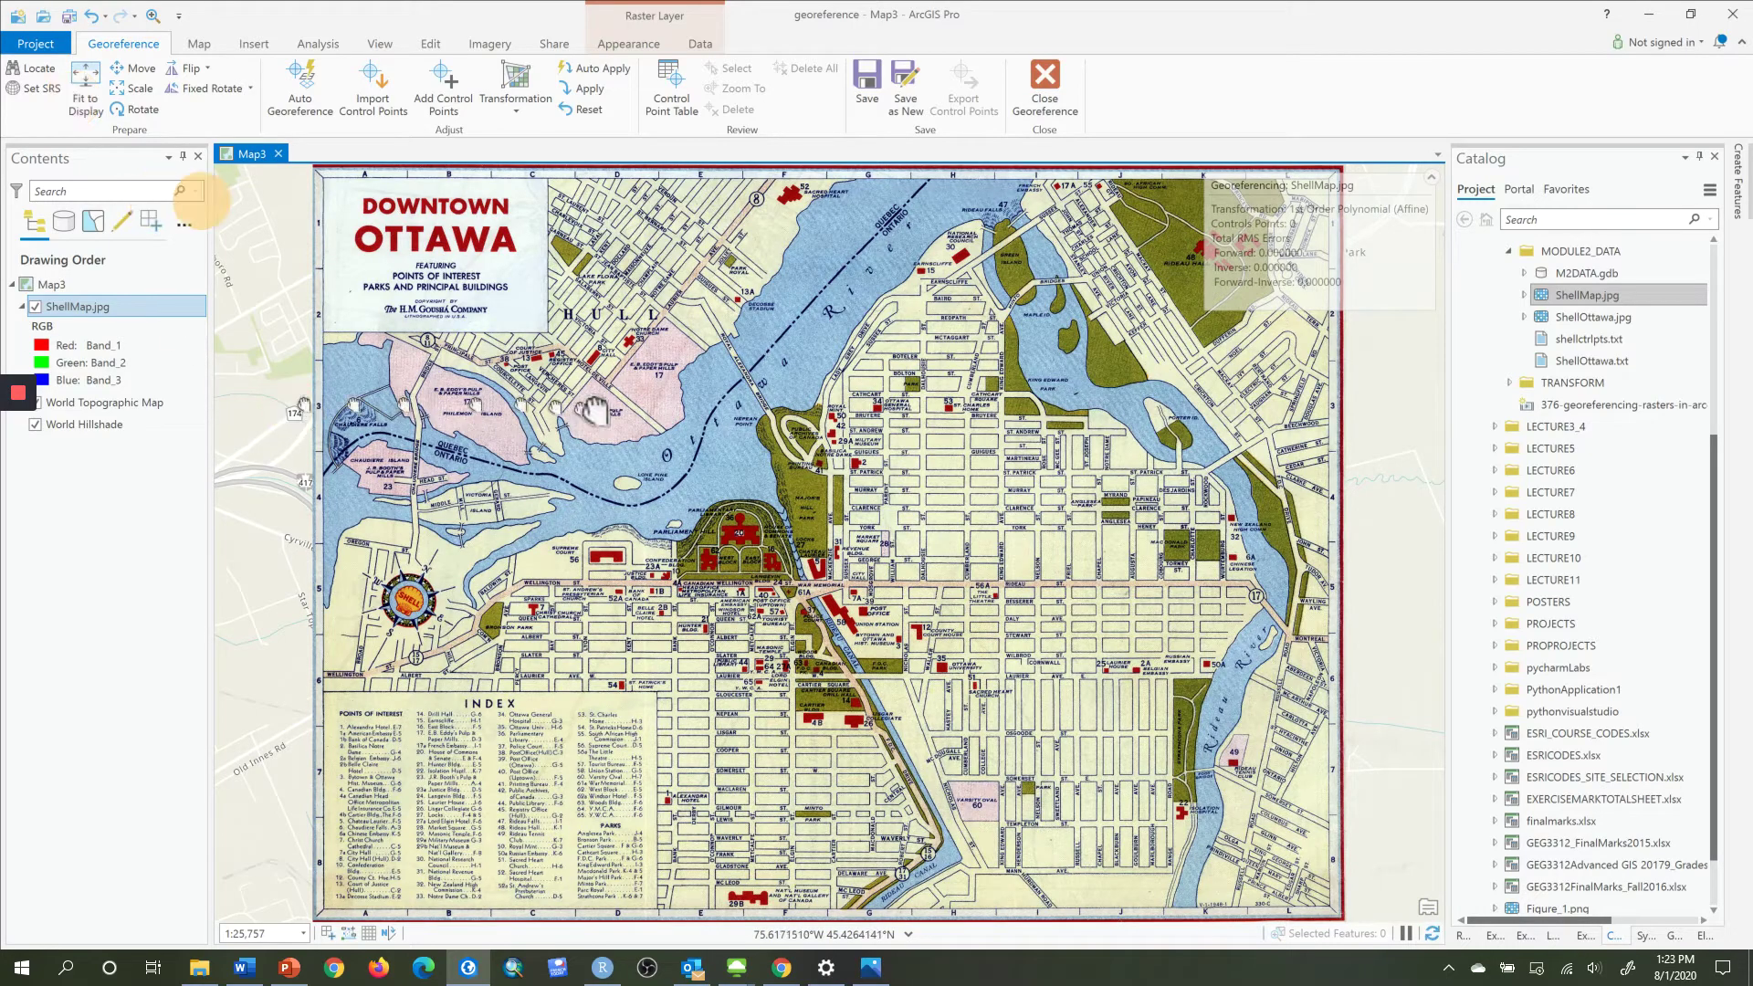
Place the source end of the first control point on the raster where Sussex meets Stanley Avenue, northeast of Green Island.
{"action": "left_click_drag", "start_coordinate": [593, 411], "coordinate": [311, 383]}
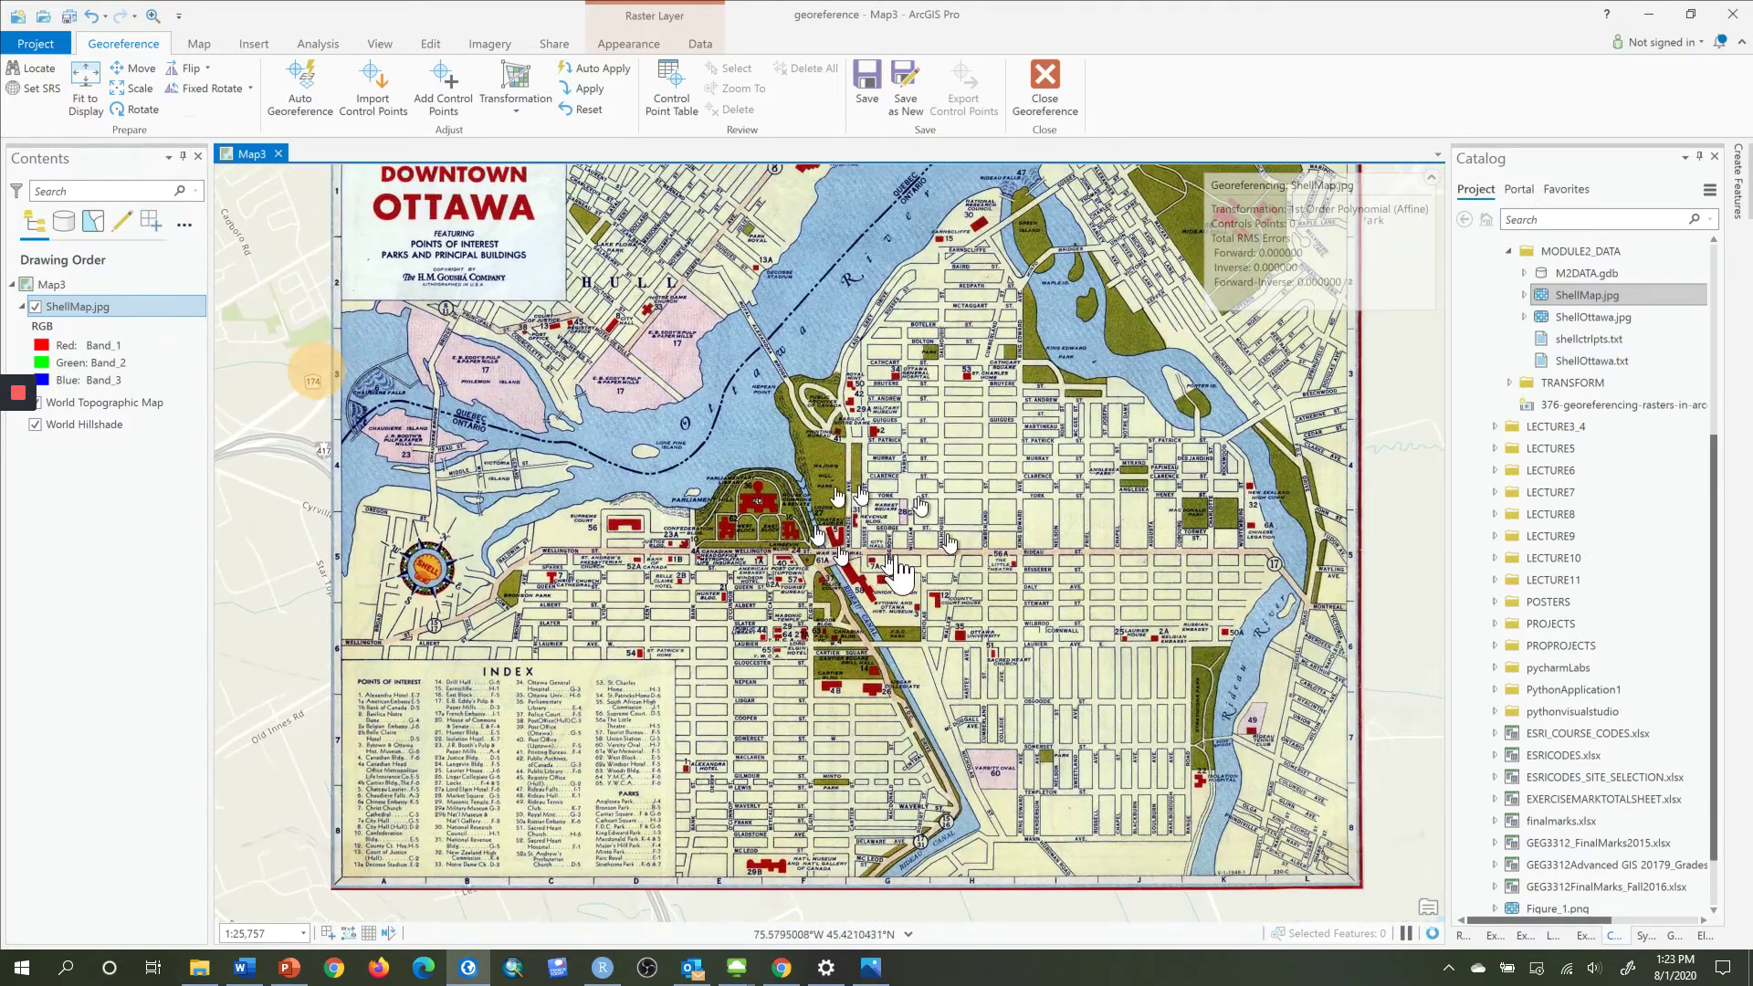
{"action": "left_click_drag", "start_coordinate": [409, 381], "coordinate": [903, 548]}
{"action": "left_click_drag", "start_coordinate": [715, 509], "coordinate": [1232, 607]}
{"action": "left_click_drag", "start_coordinate": [1122, 584], "coordinate": [587, 497]}
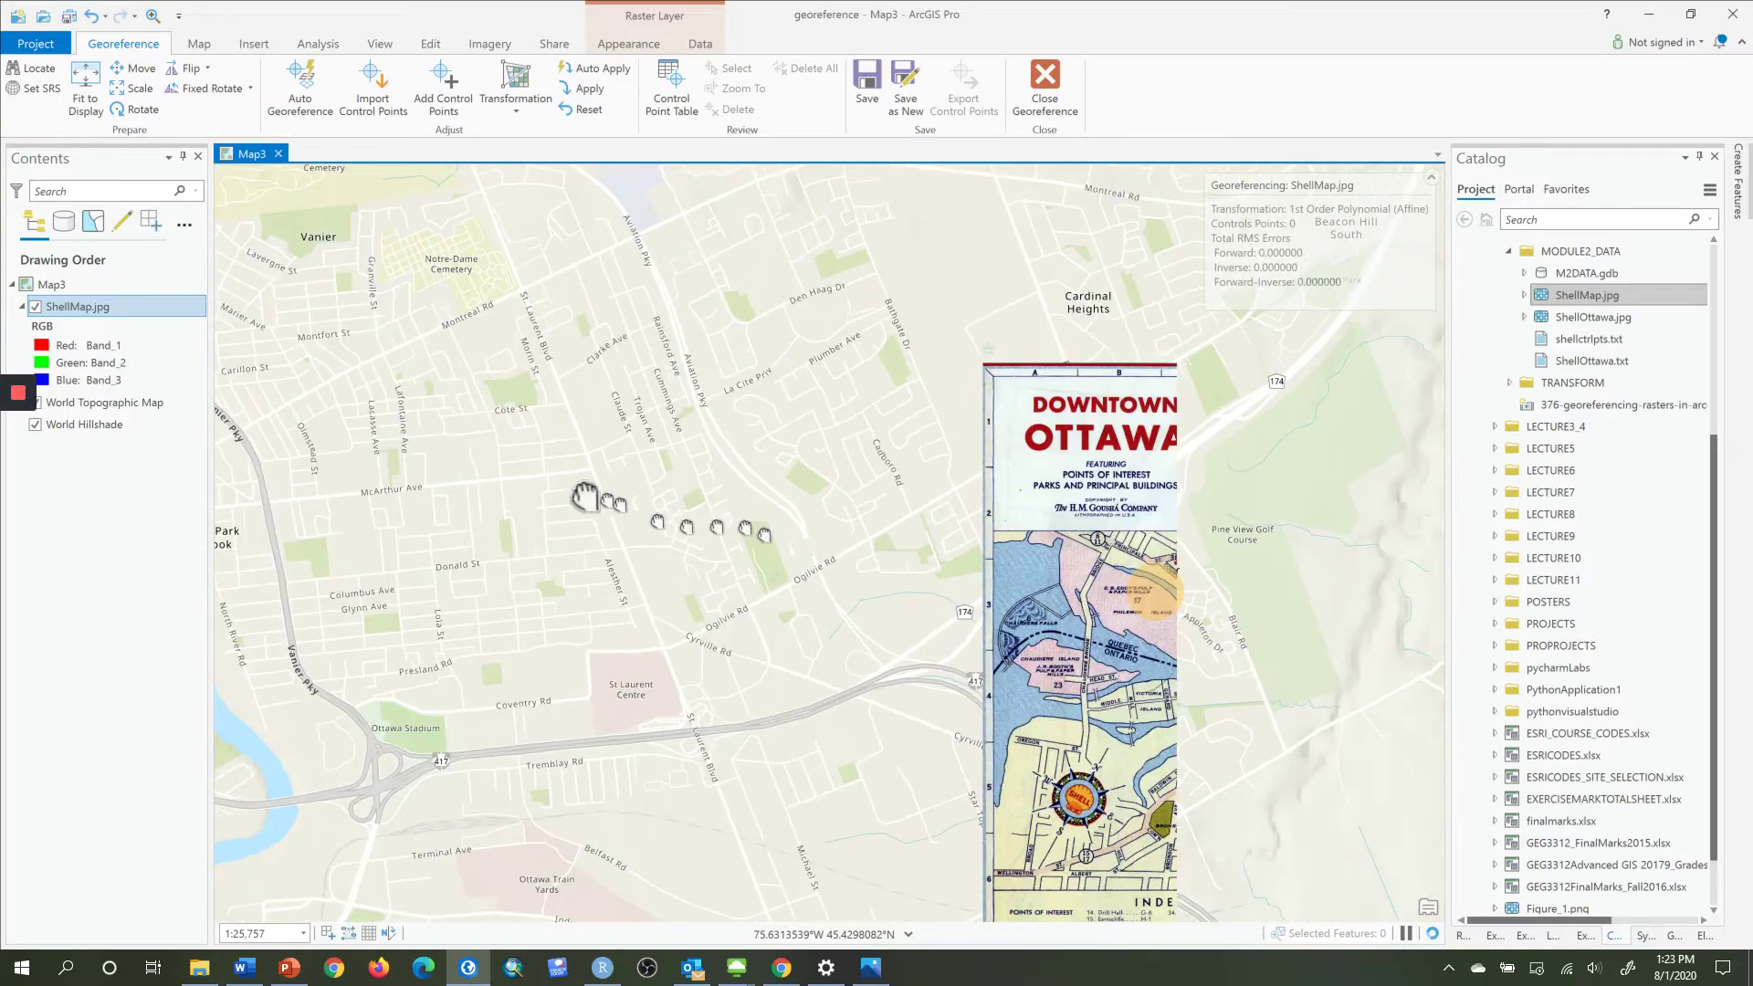
{"action": "left_click_drag", "start_coordinate": [1152, 558], "coordinate": [772, 586]}
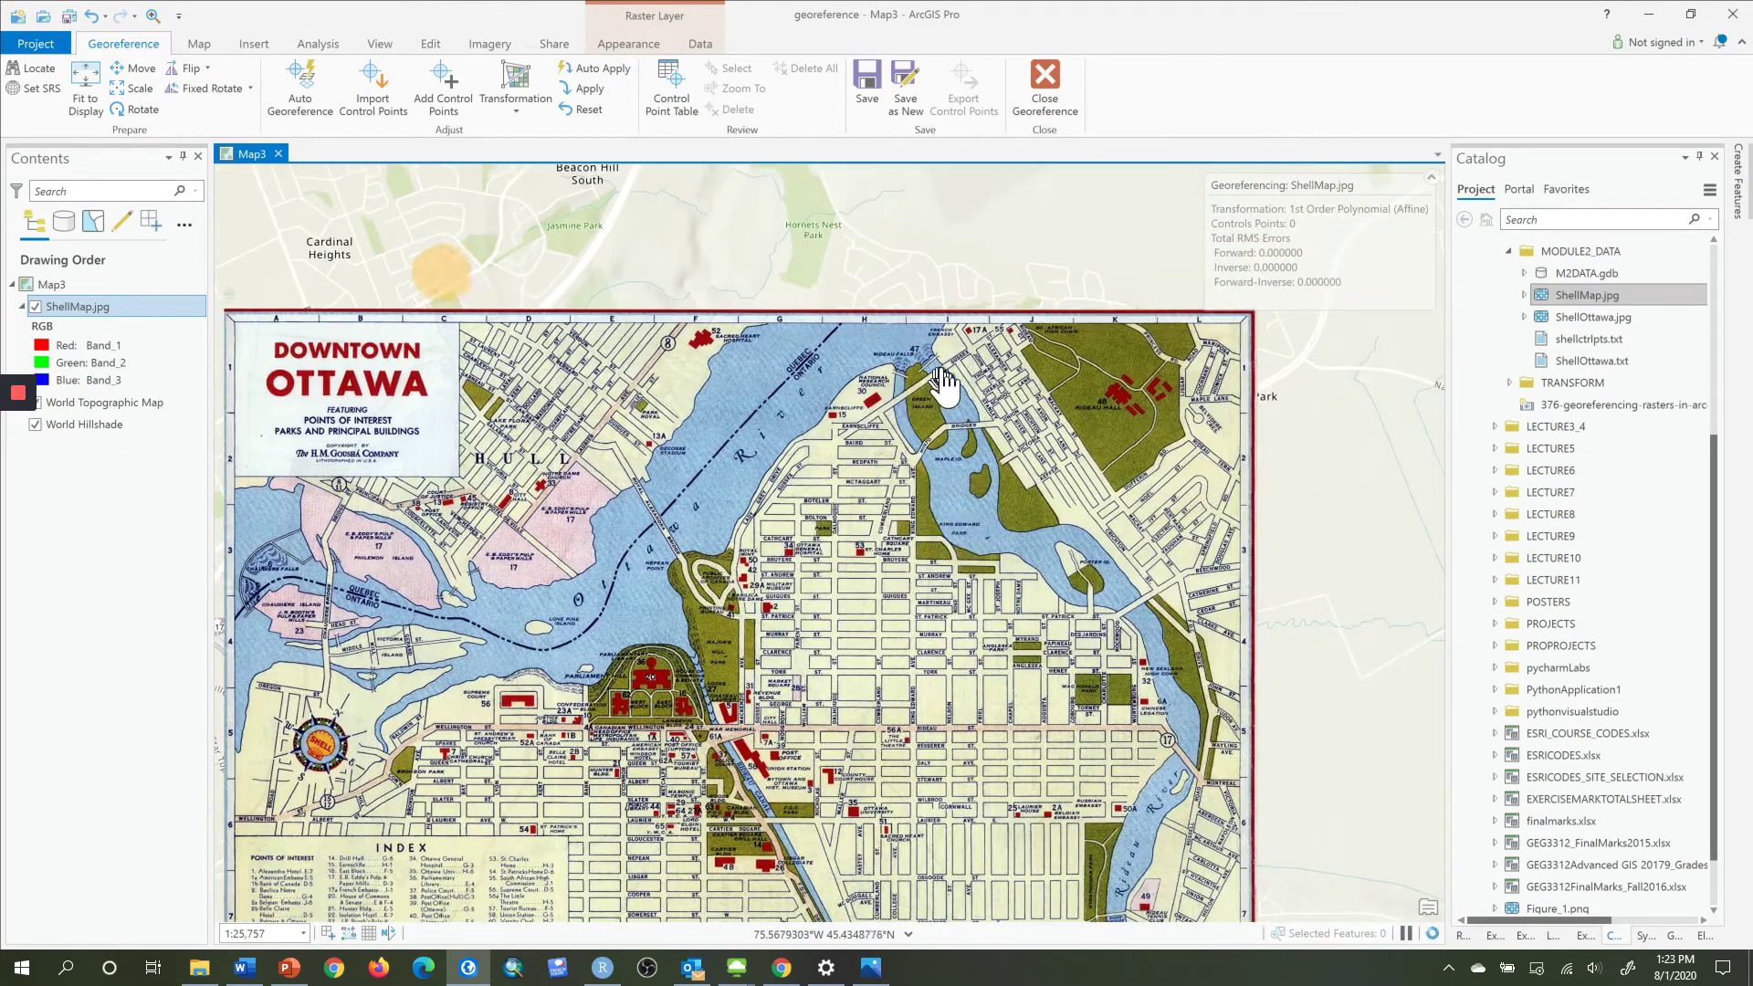
{"action": "scroll", "coordinate": [952, 380], "scroll_direction": "up", "scroll_amount": 5}
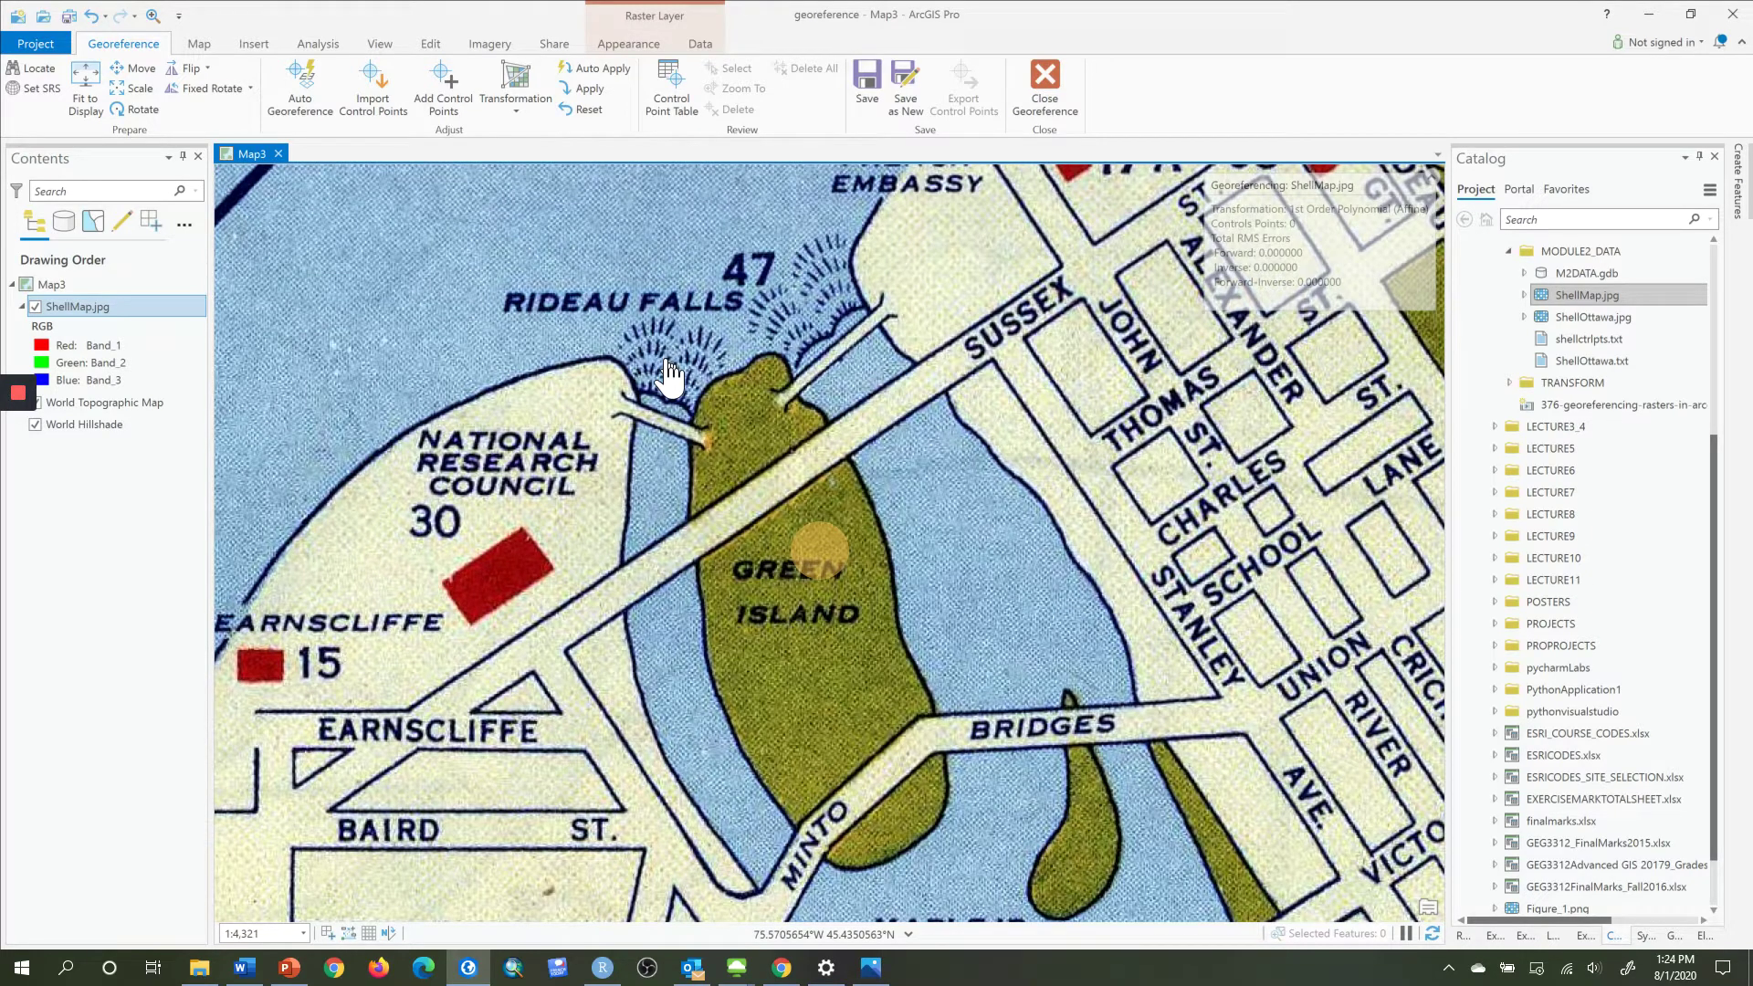
{"action": "left_click", "coordinate": [443, 98]}
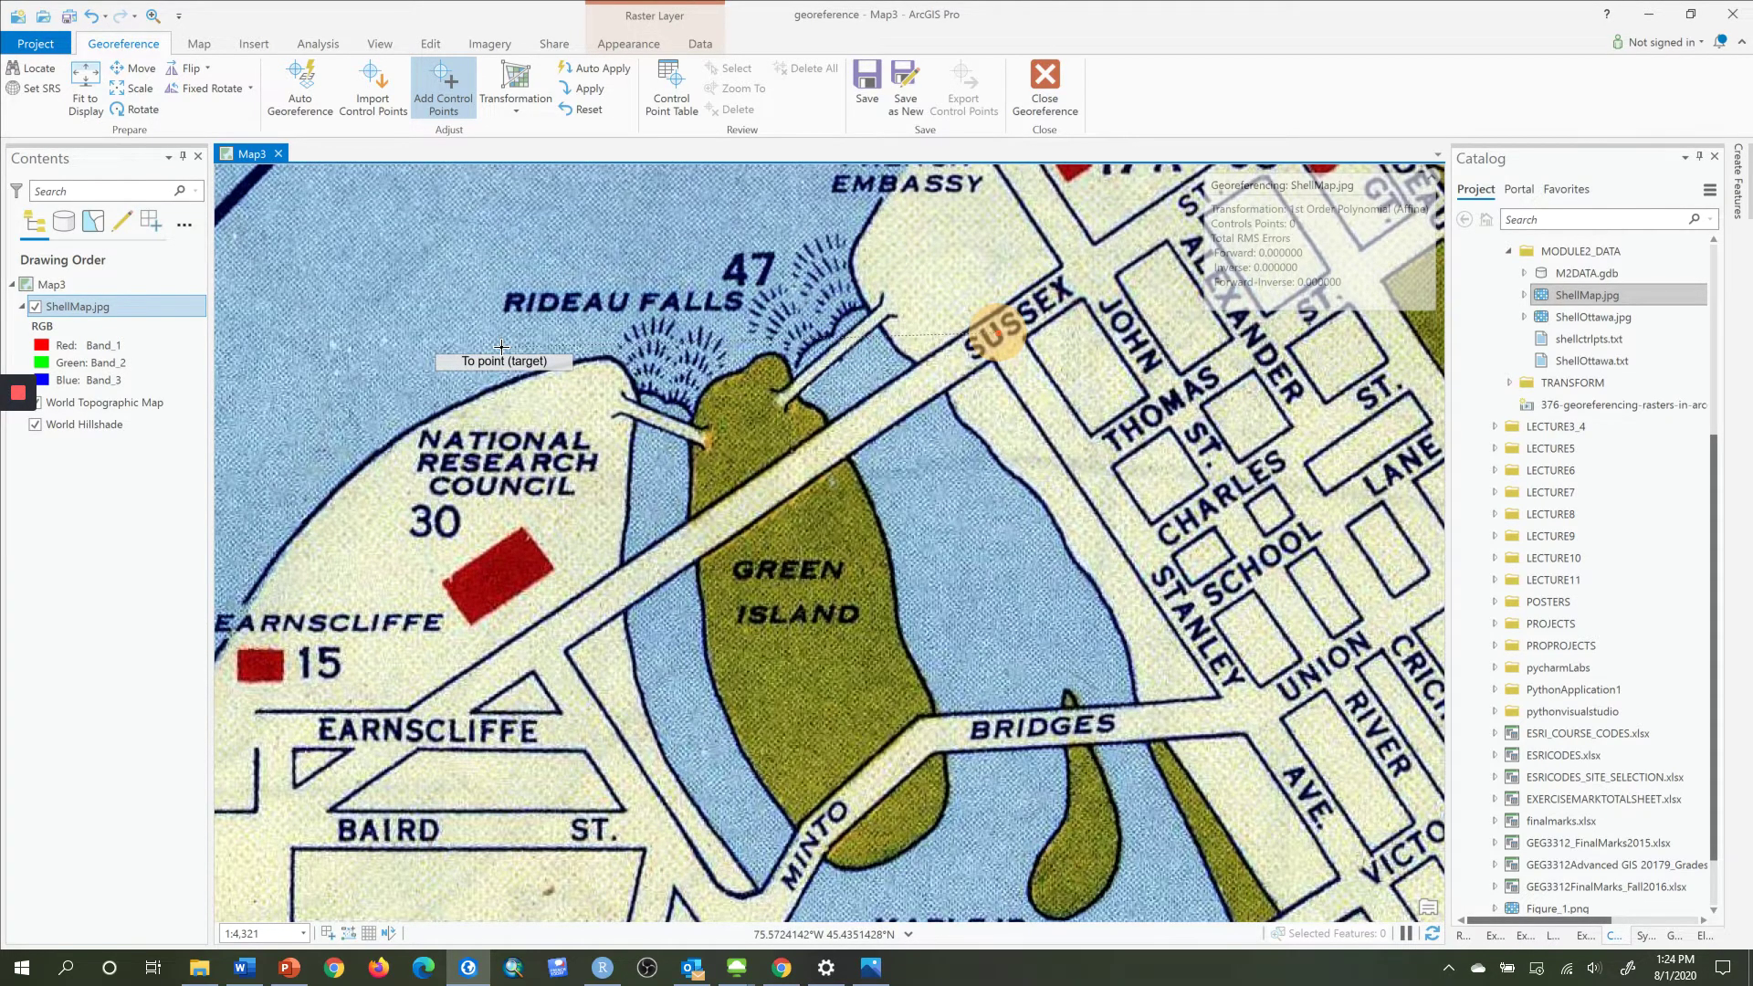
Place the first control point's target on the basemap at the intersection of Sussex Dr and Stanley Ave.
{"action": "scroll", "coordinate": [502, 347], "scroll_direction": "down", "scroll_amount": 5}
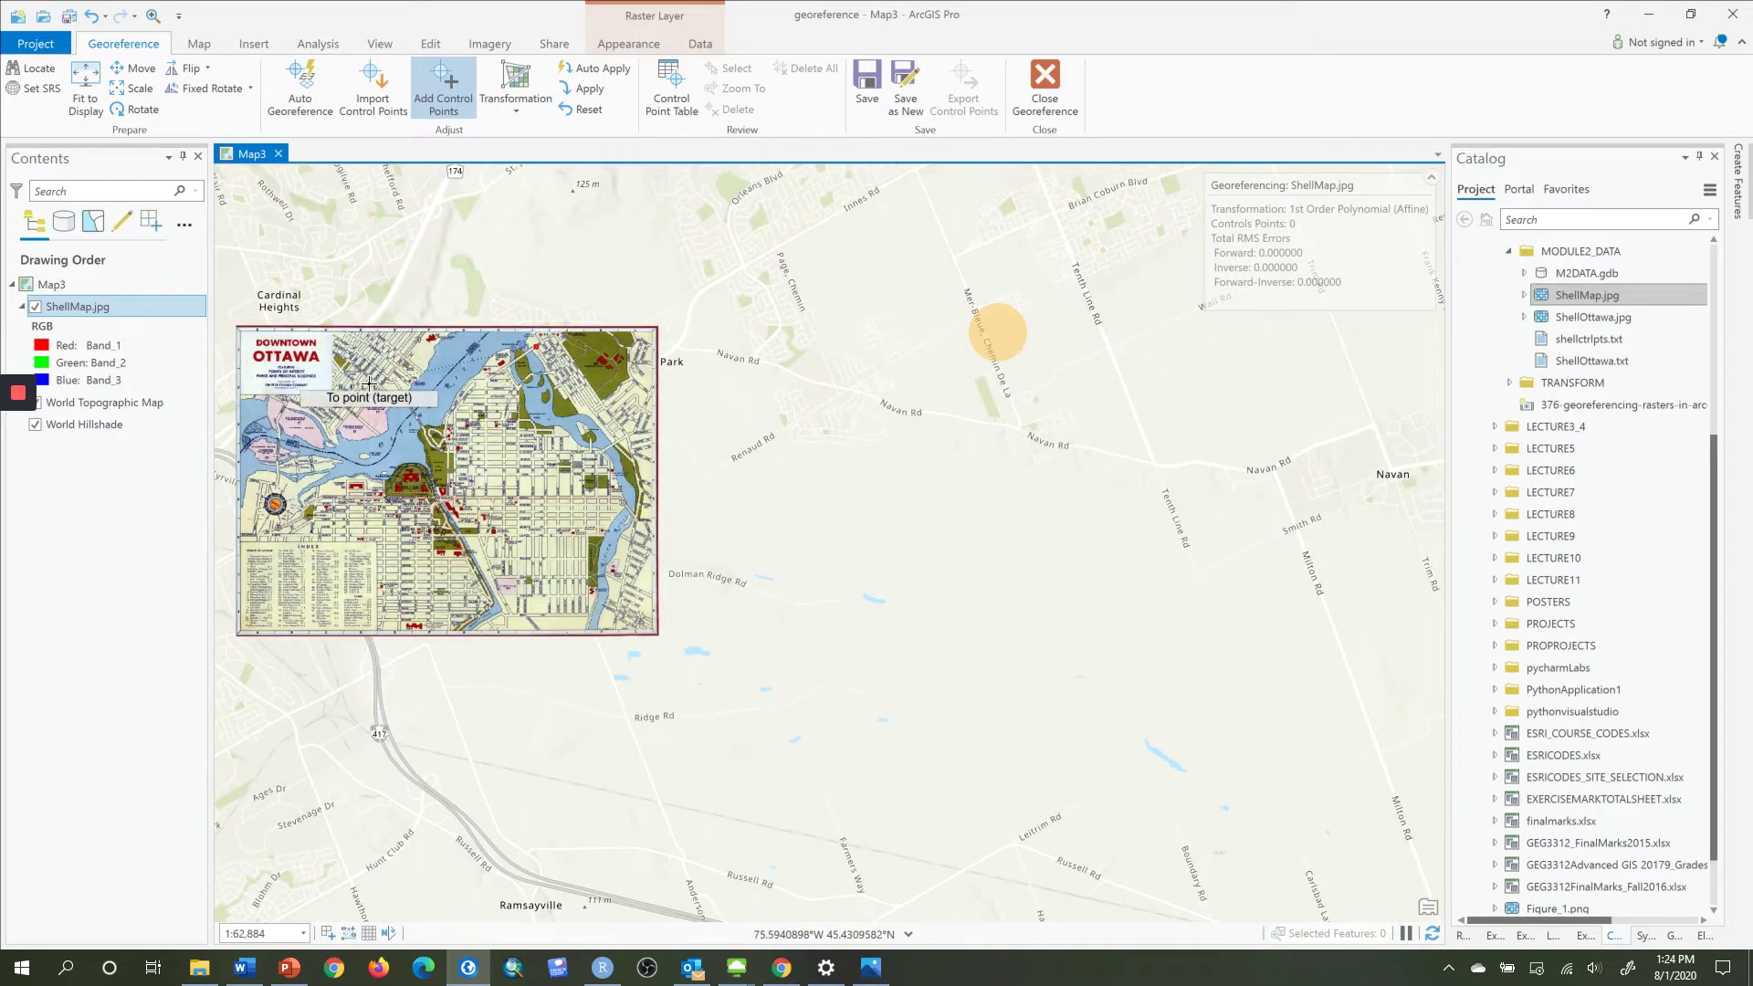
{"action": "key", "text": "Left"}
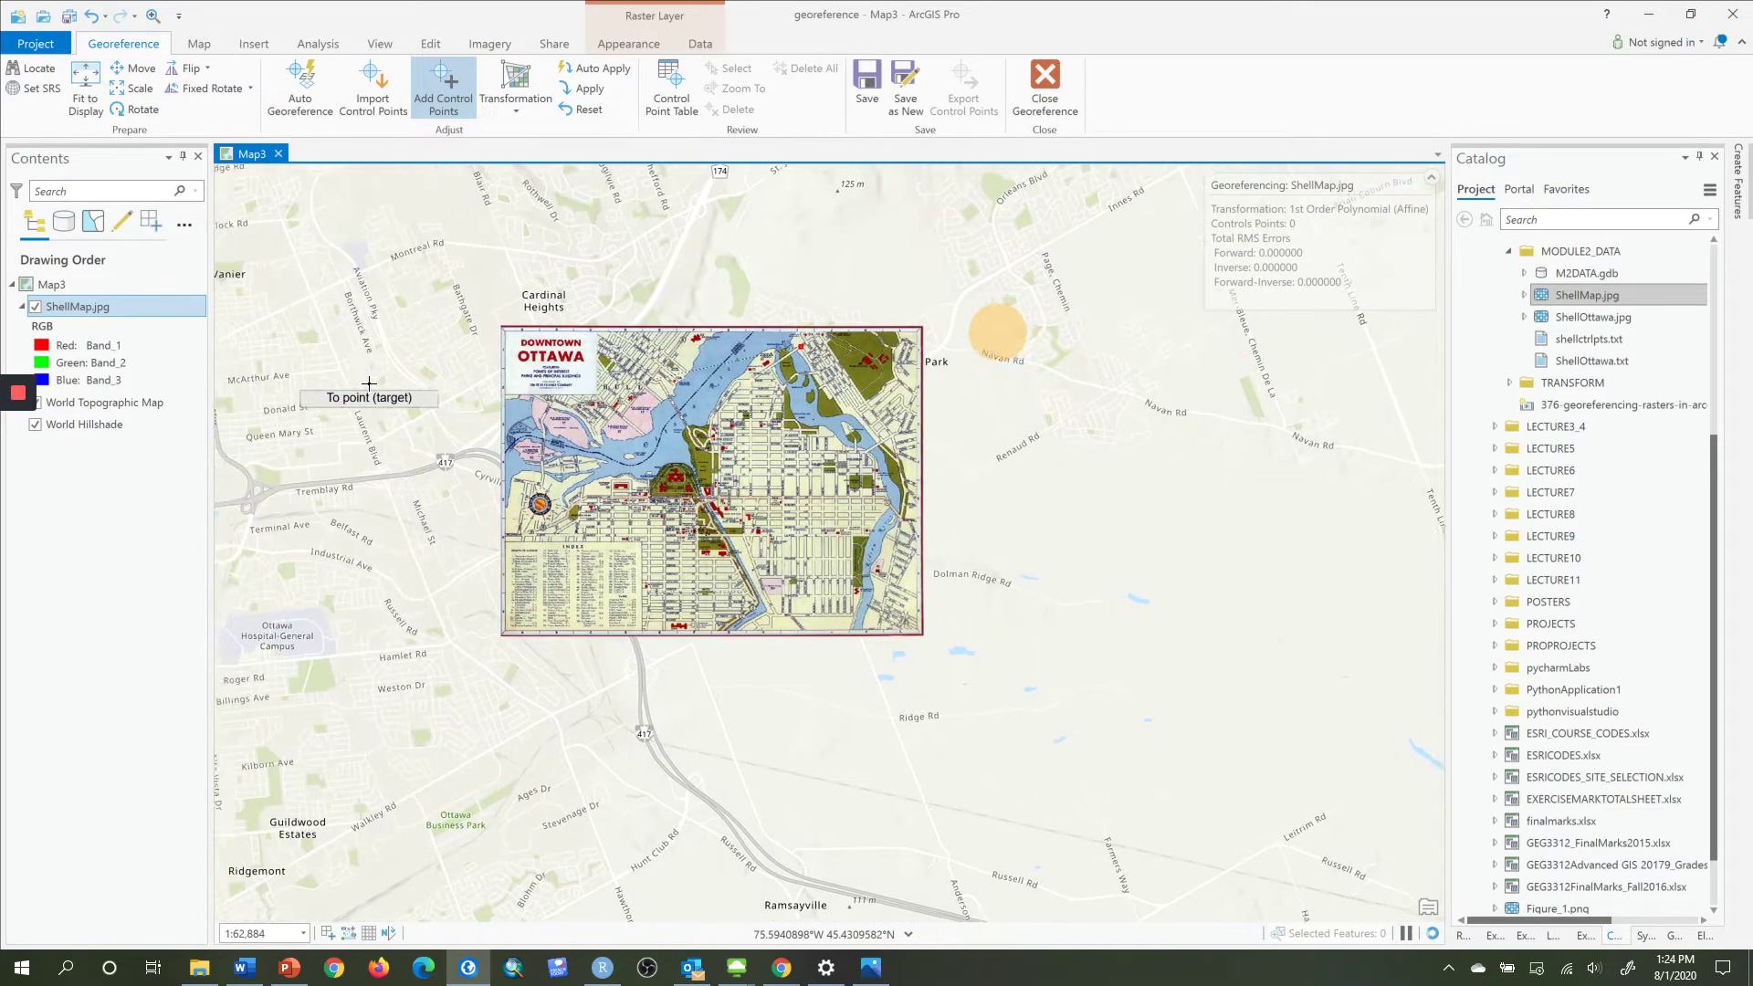
{"action": "key", "text": "Left"}
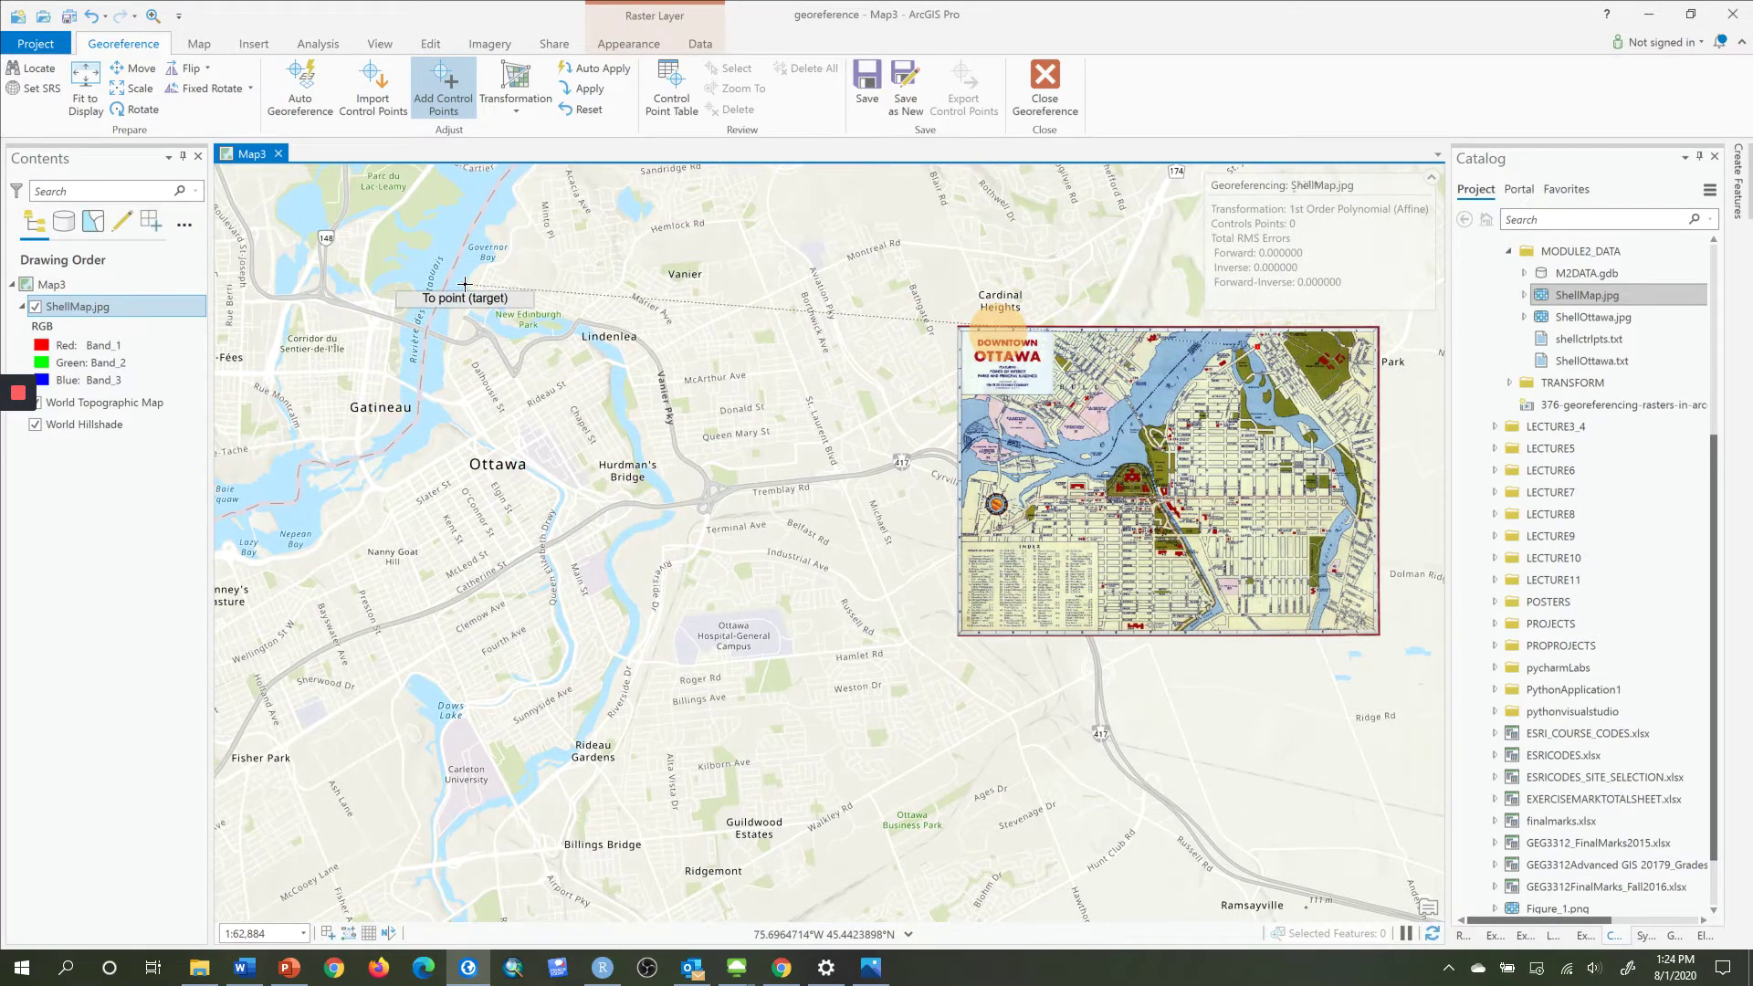
{"action": "scroll", "coordinate": [464, 284], "scroll_direction": "up", "scroll_amount": 6}
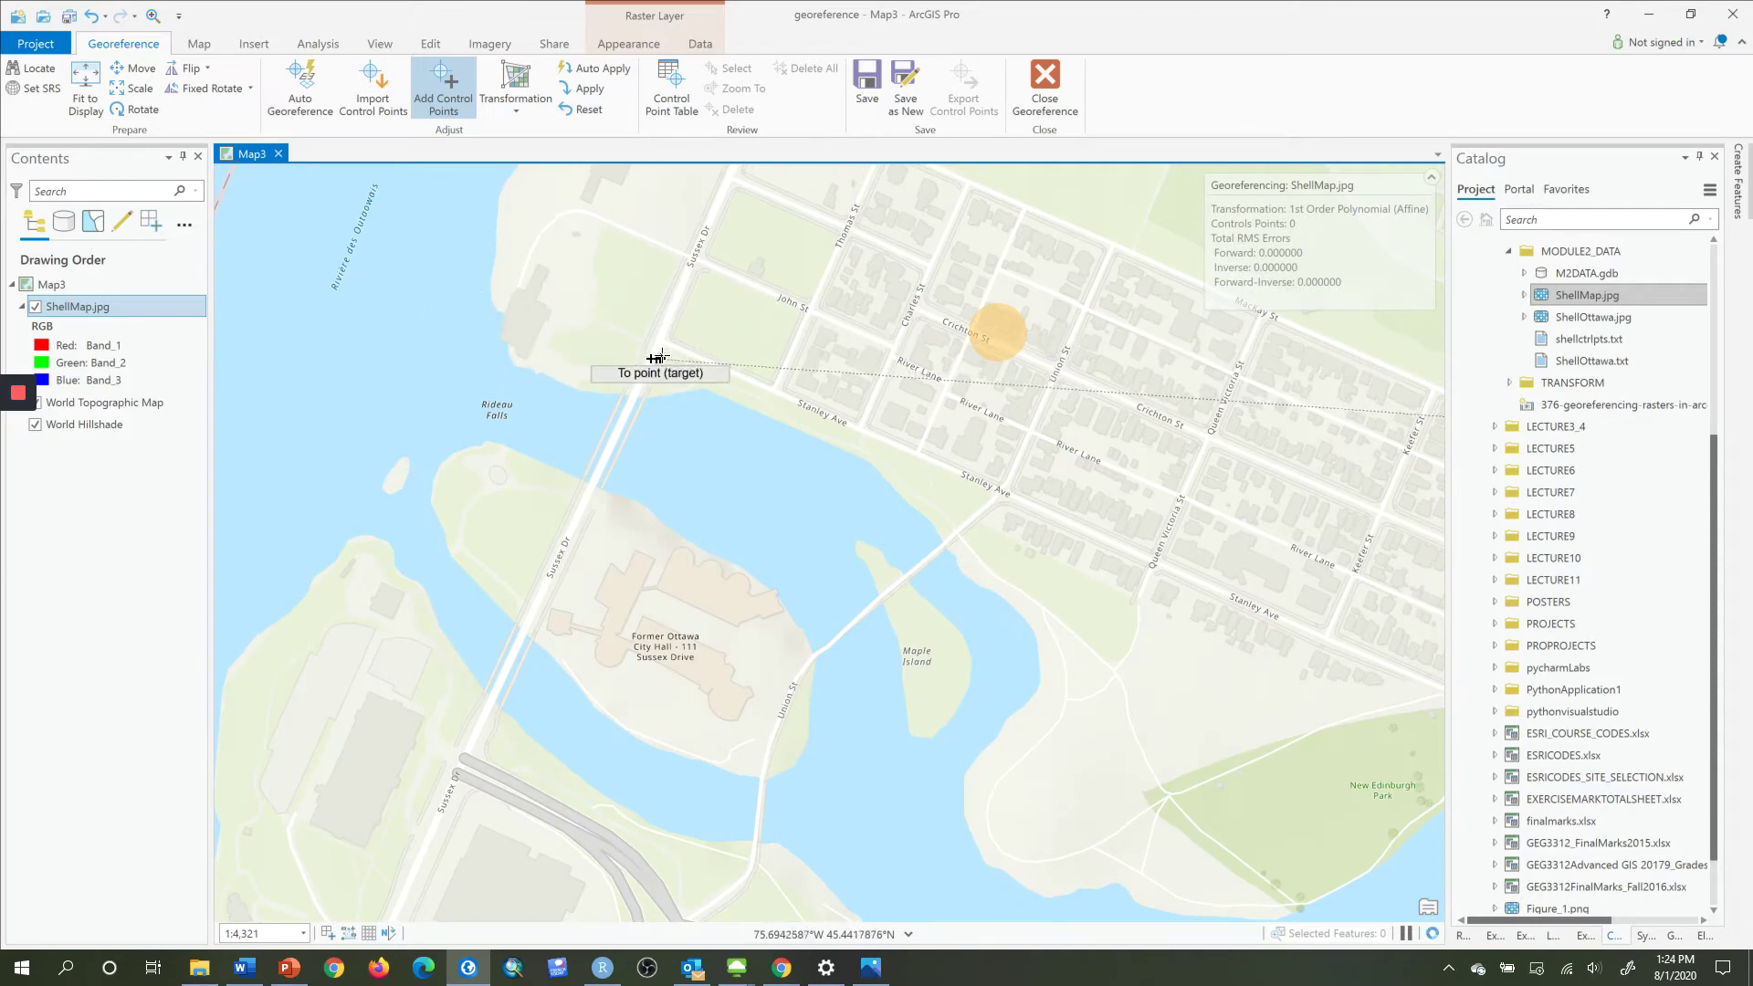
{"action": "scroll", "coordinate": [656, 358], "scroll_direction": "up", "scroll_amount": 5}
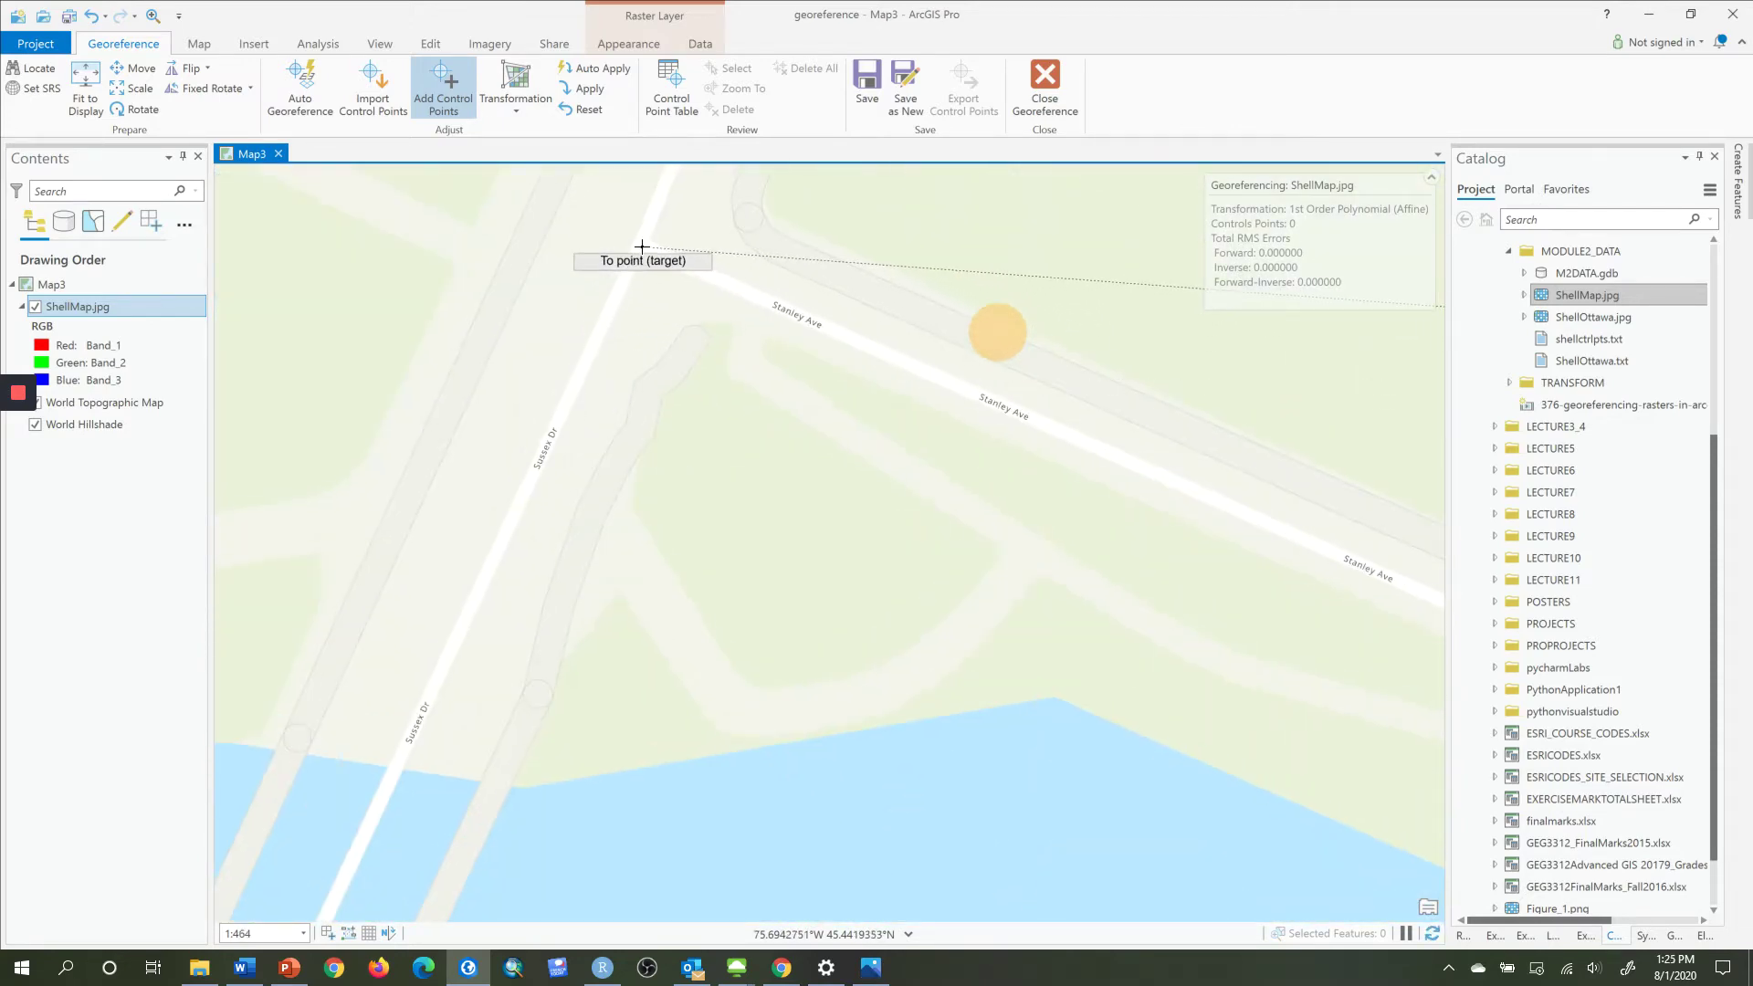
{"action": "left_click", "coordinate": [642, 246]}
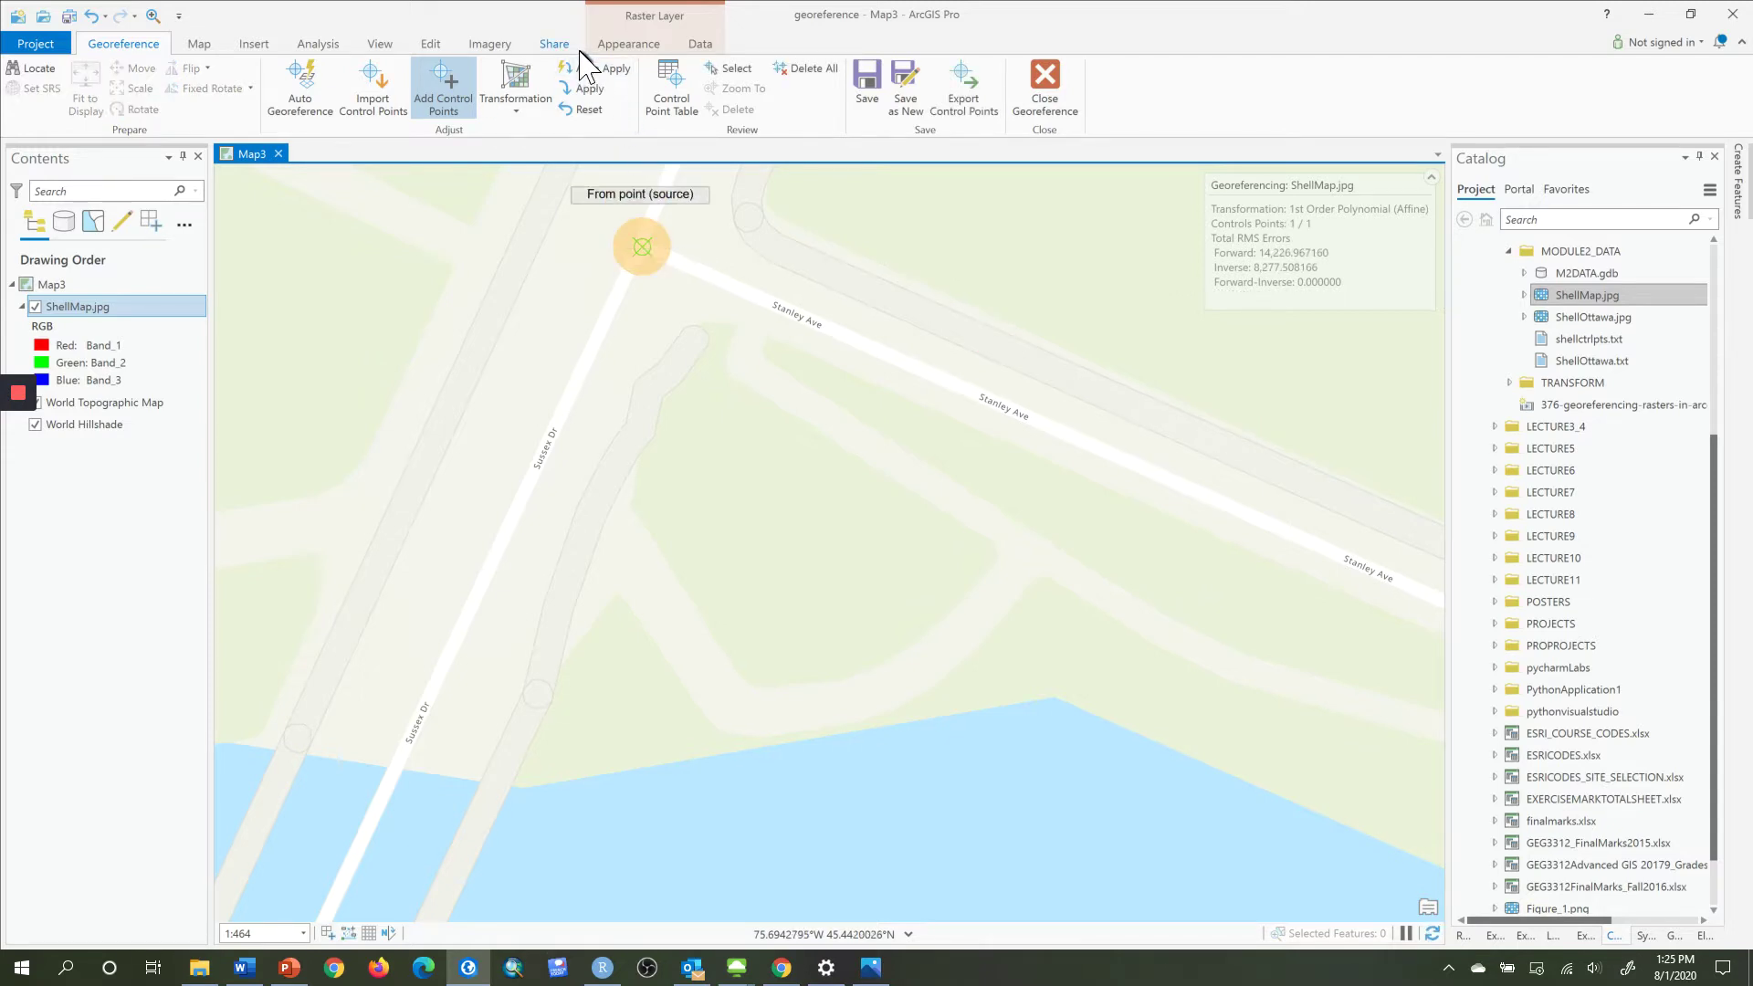
Return from the first target point to the ShellMap.jpg raster and examine it for a suitable second control point location.
{"action": "left_click", "coordinate": [200, 45]}
{"action": "left_click", "coordinate": [139, 84]}
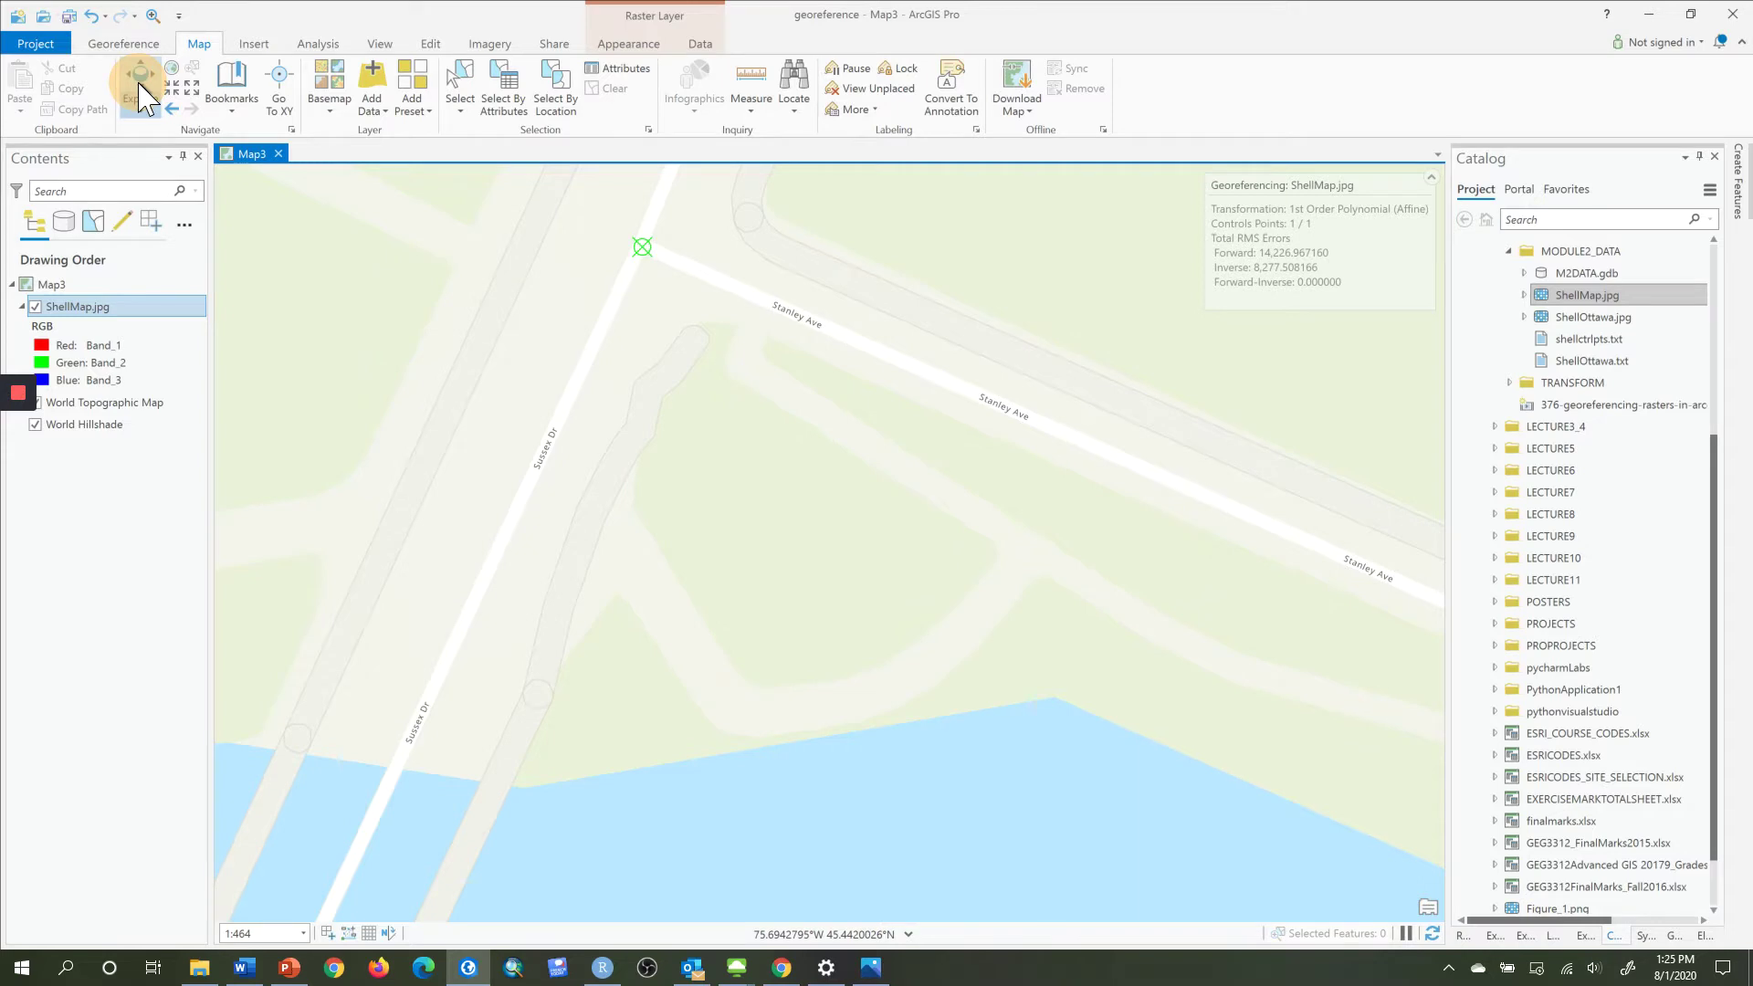
{"action": "left_click_drag", "start_coordinate": [628, 482], "coordinate": [388, 347]}
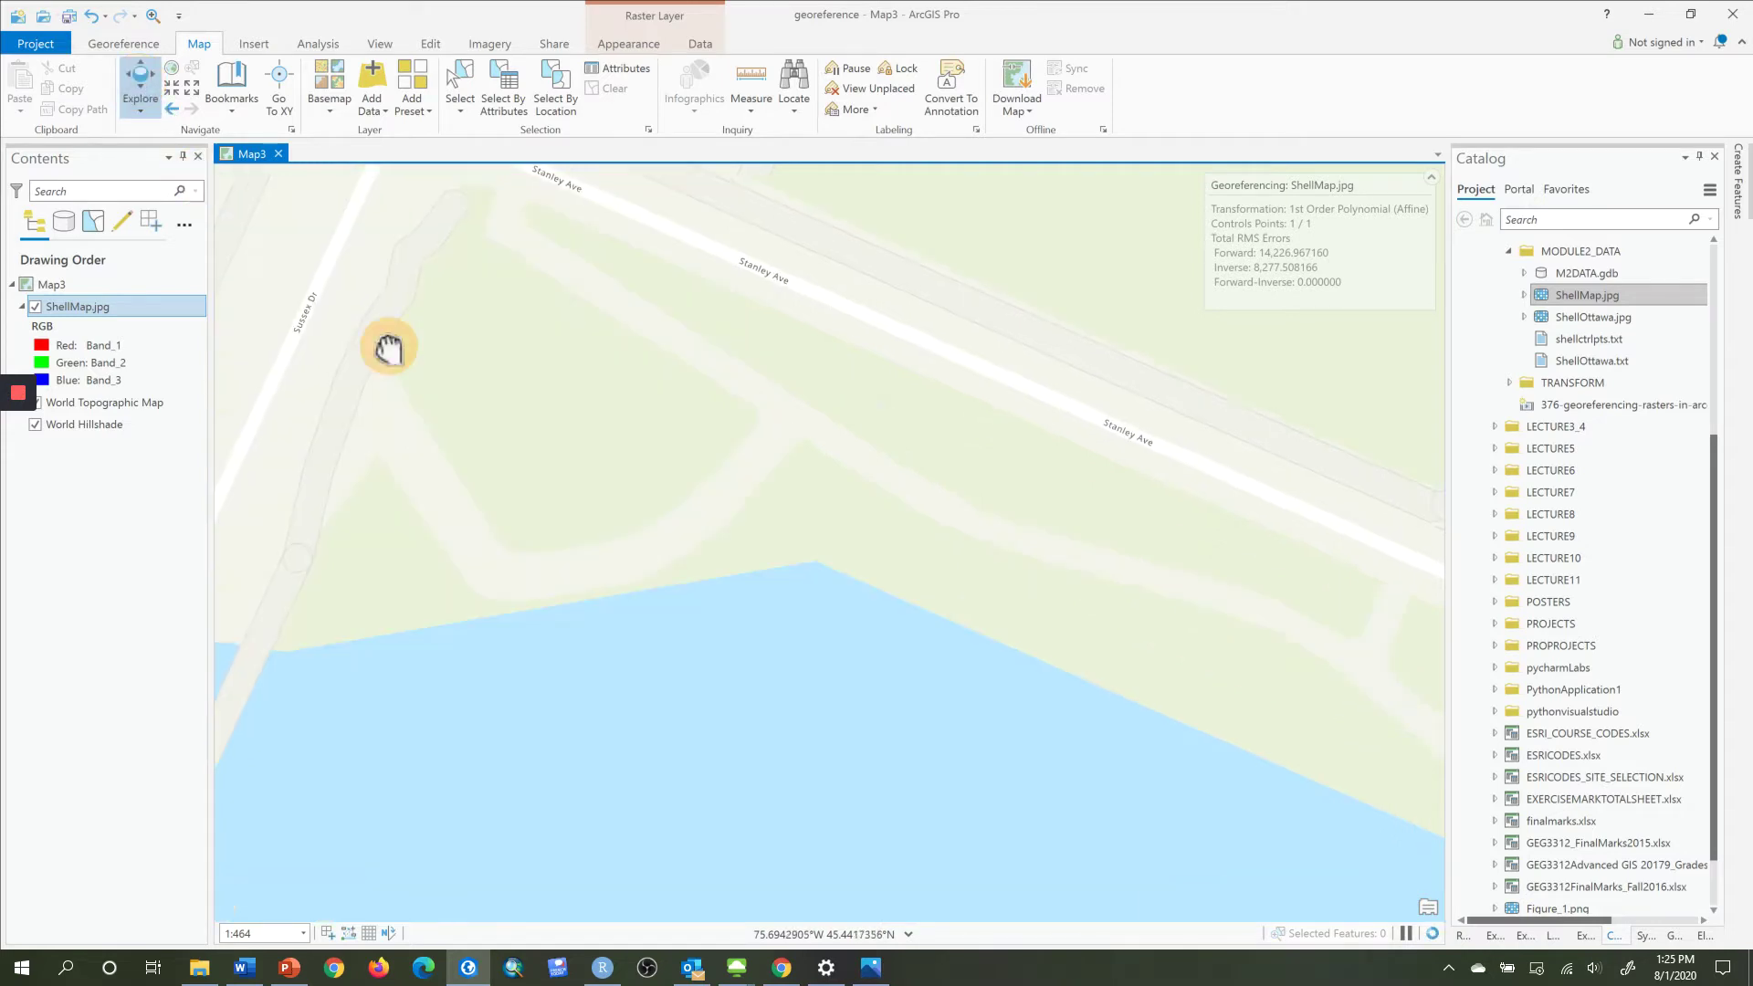
{"action": "scroll", "coordinate": [817, 562], "scroll_direction": "down", "scroll_amount": 2}
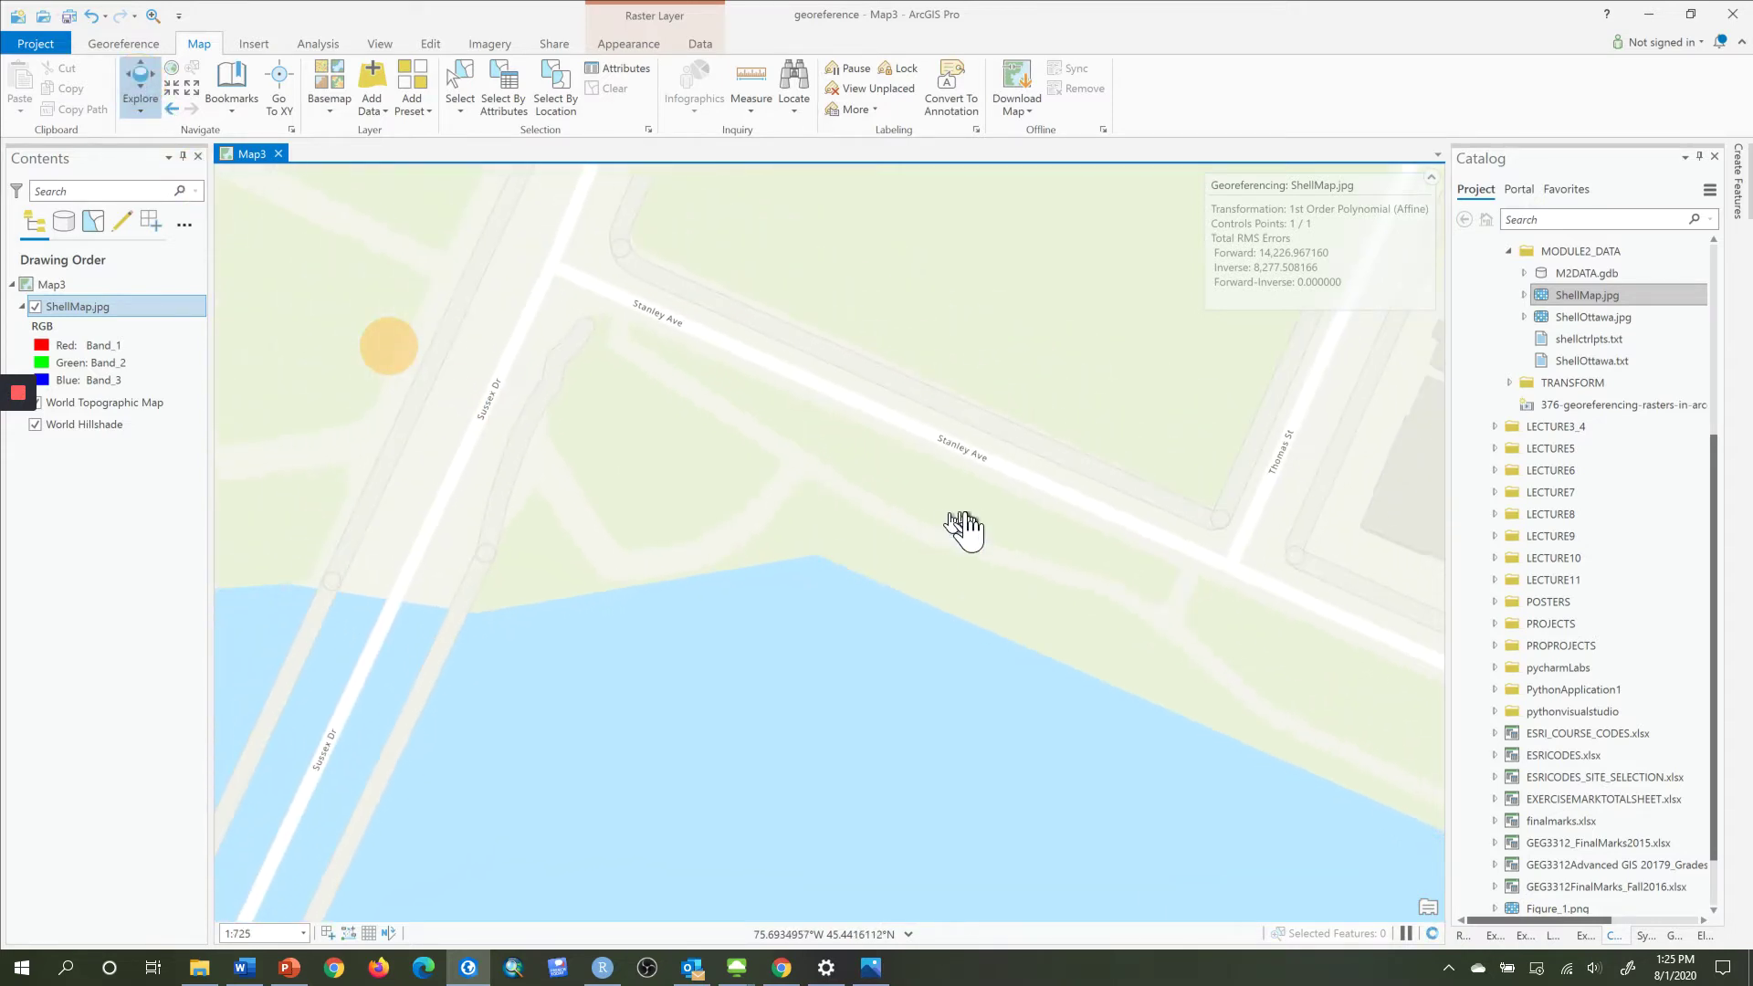
{"action": "scroll", "coordinate": [969, 528], "scroll_direction": "down", "scroll_amount": 6}
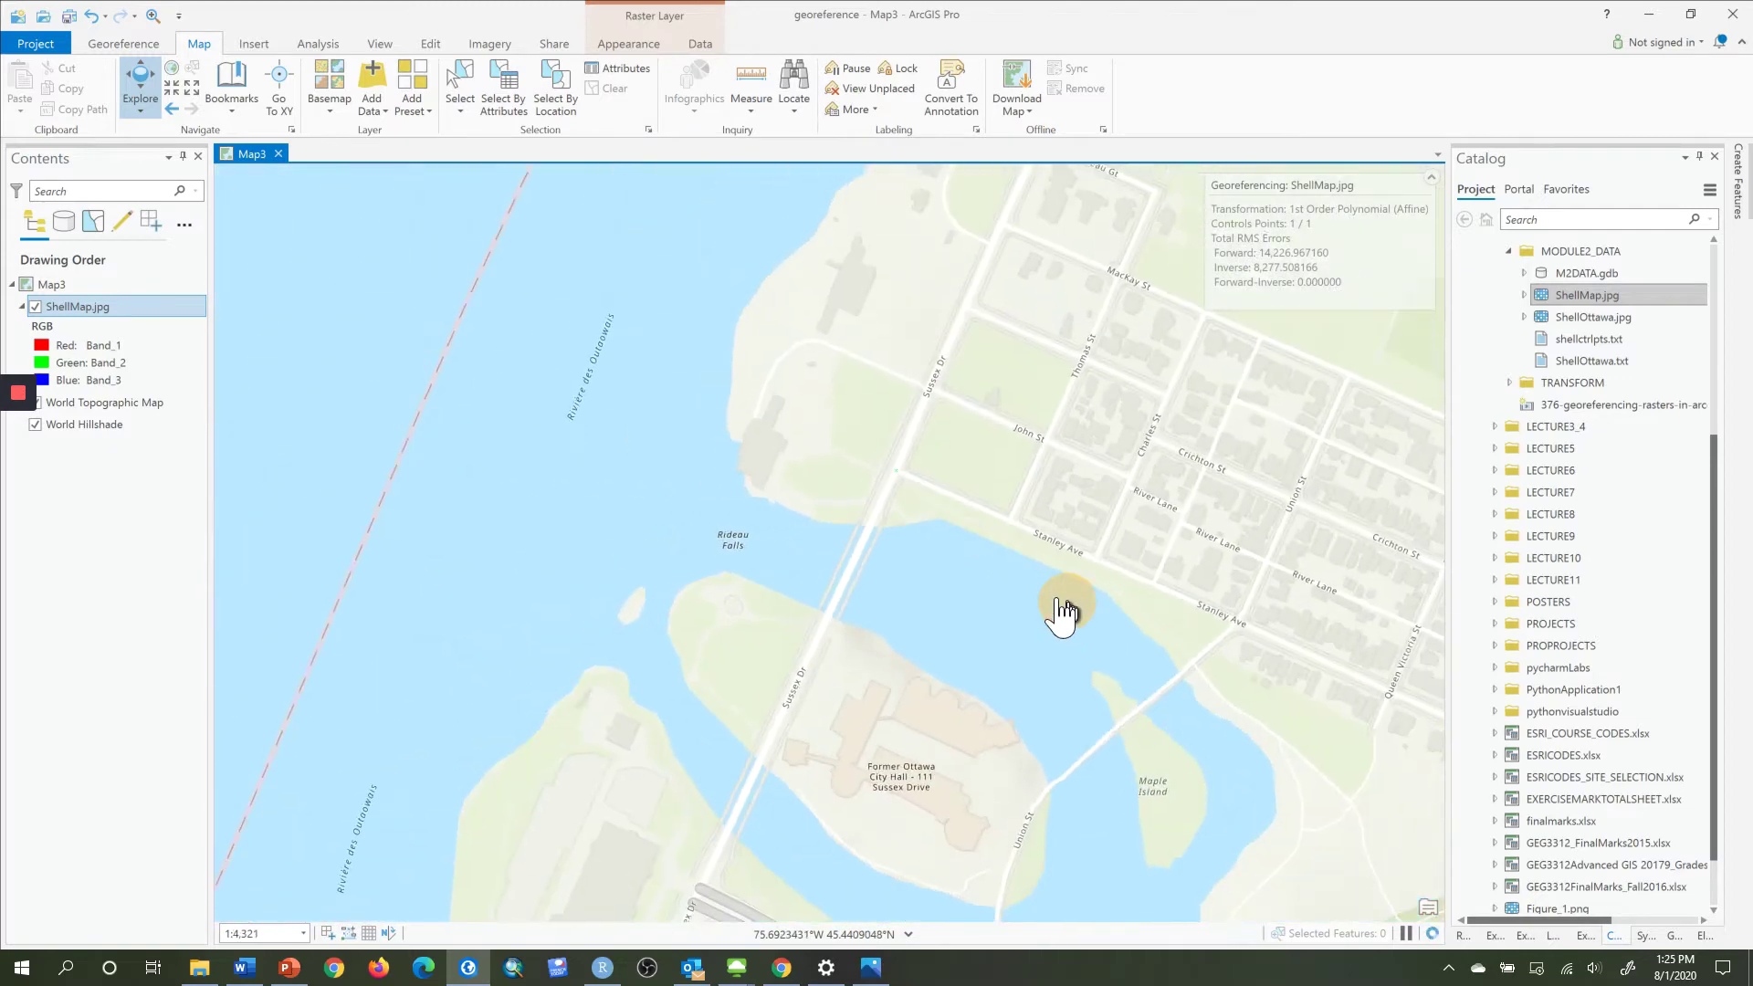
{"action": "left_click_drag", "start_coordinate": [1058, 604], "coordinate": [579, 422]}
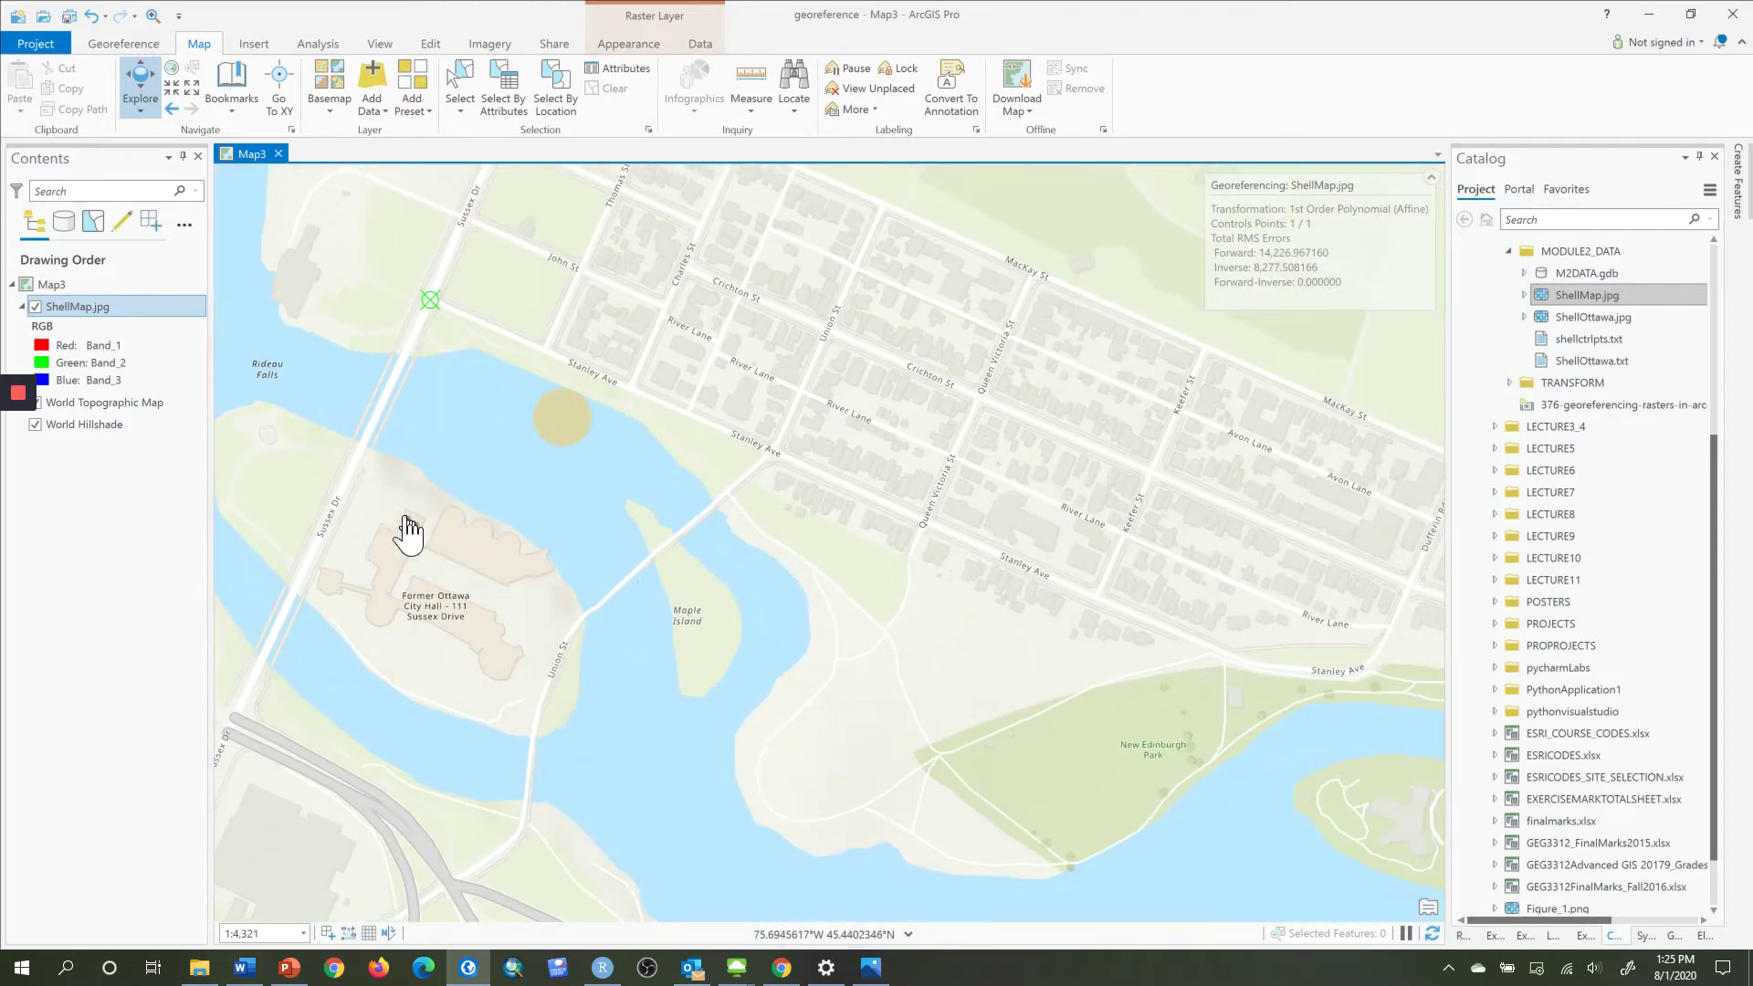
{"action": "left_click_drag", "start_coordinate": [840, 562], "coordinate": [461, 420]}
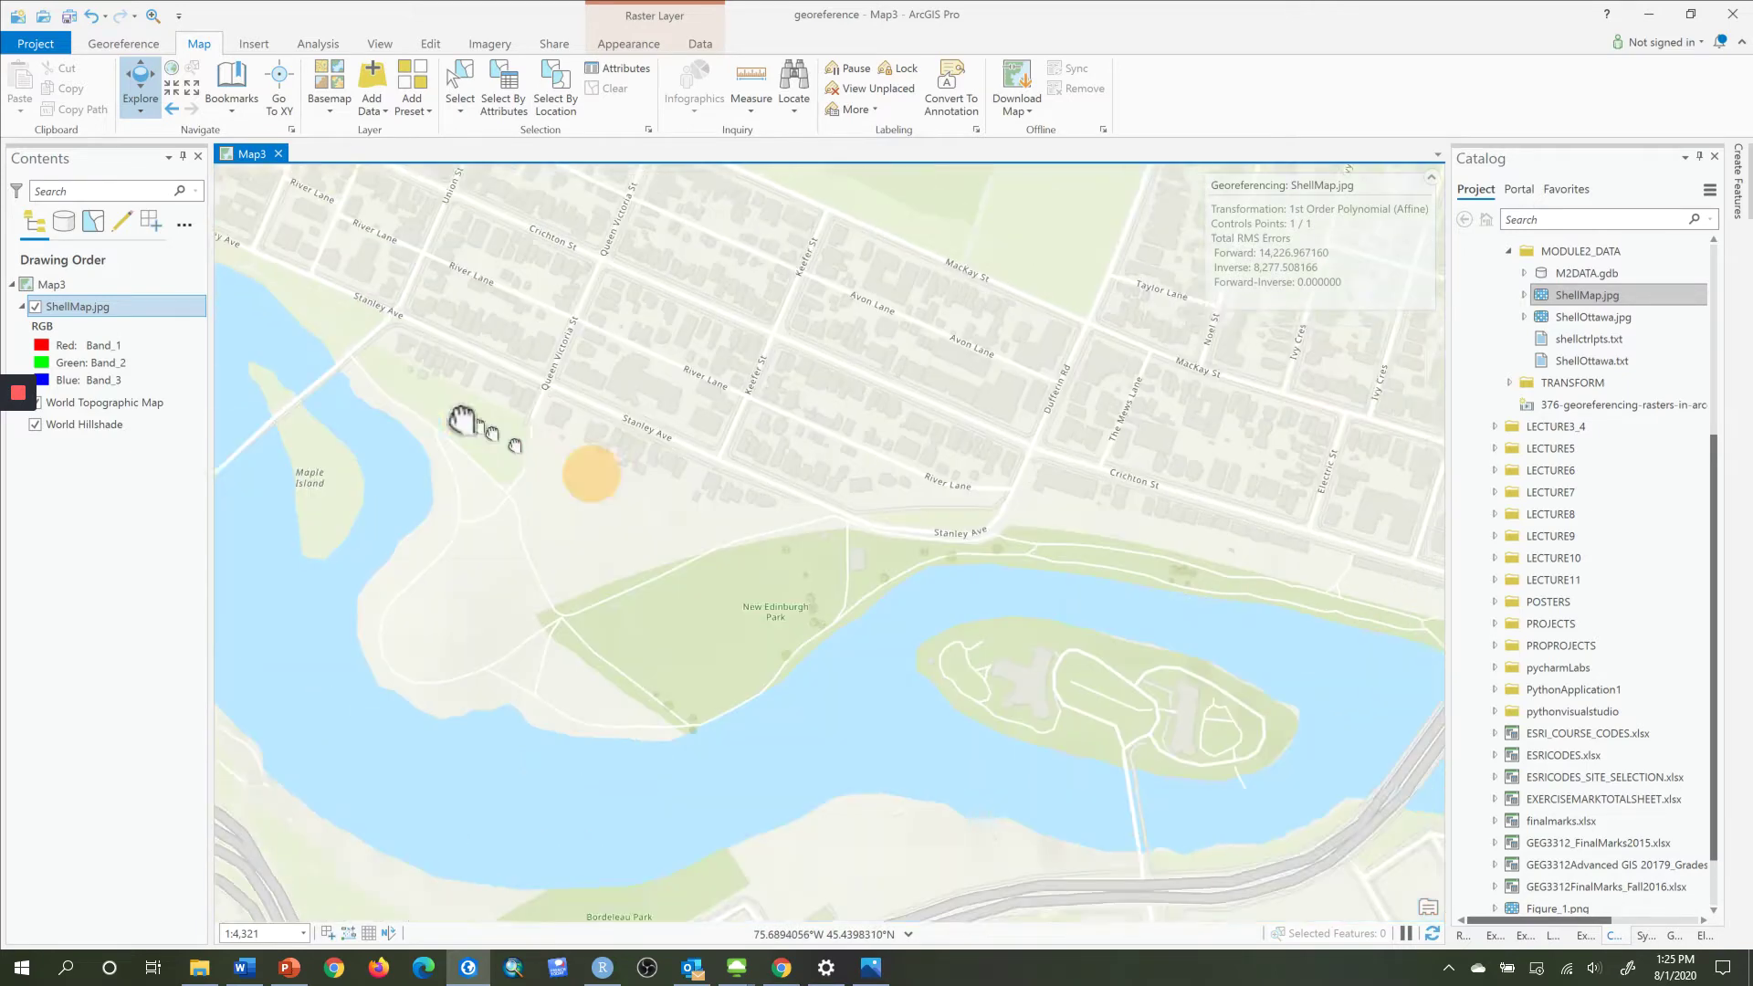
{"action": "left_click_drag", "start_coordinate": [990, 638], "coordinate": [579, 548]}
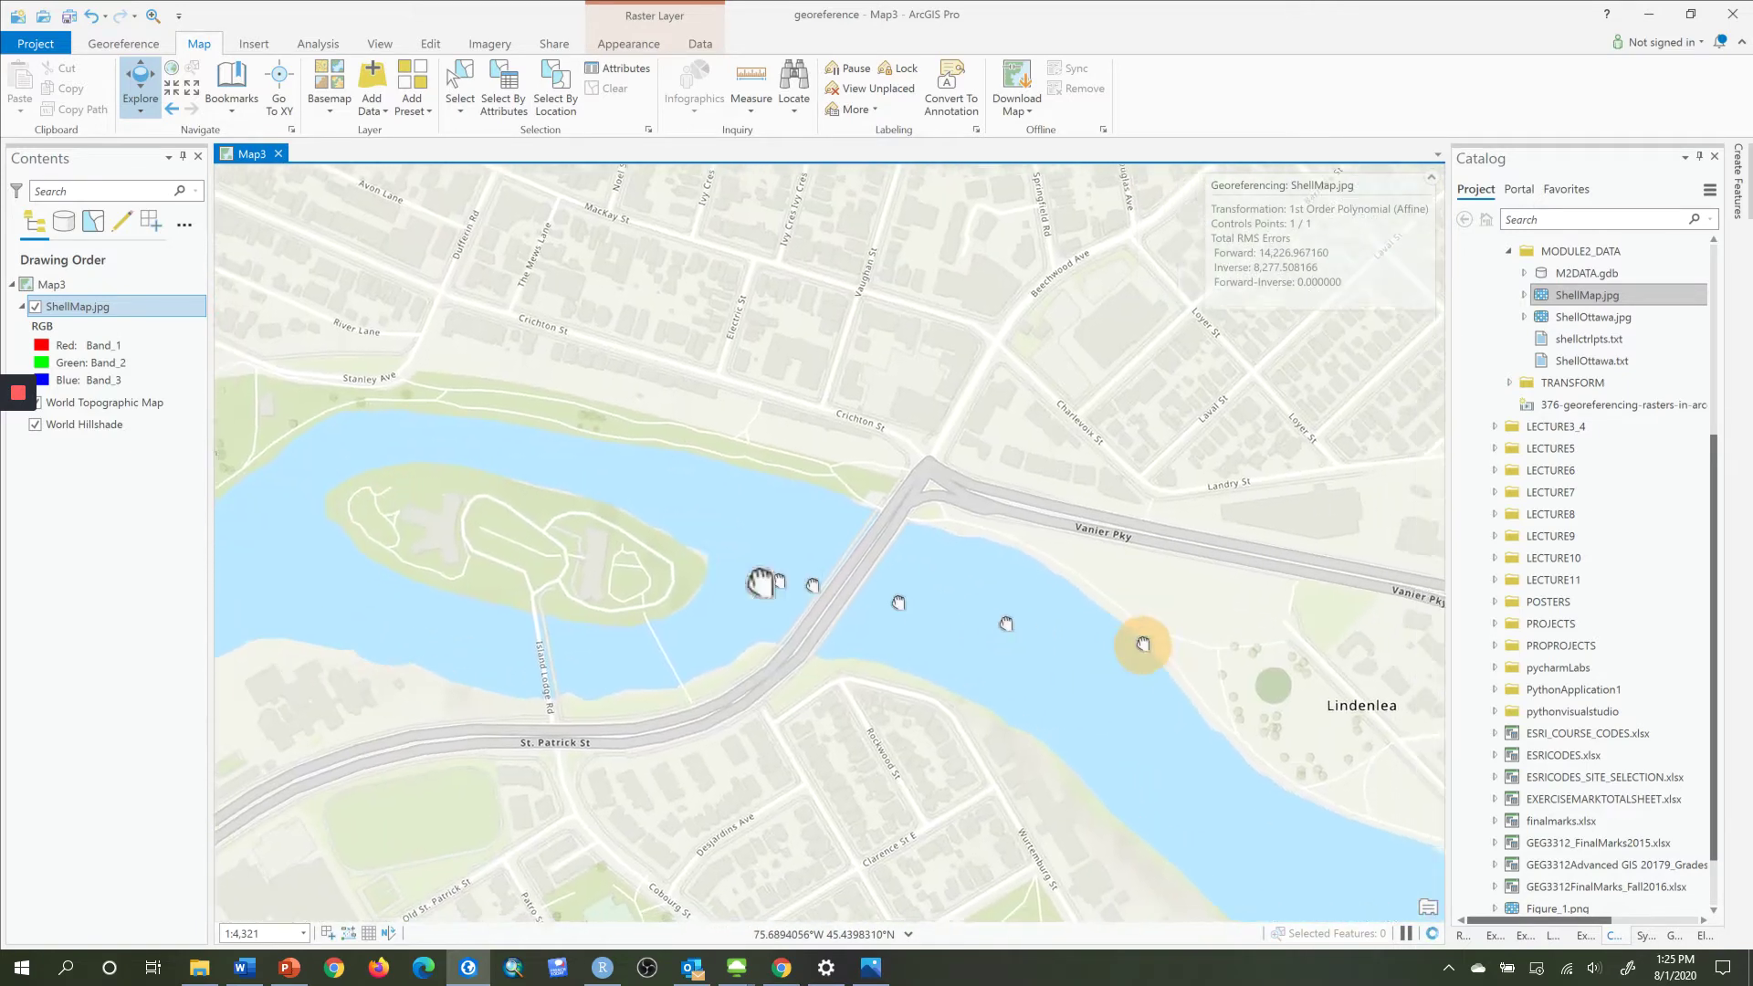
{"action": "left_click_drag", "start_coordinate": [1142, 644], "coordinate": [462, 548]}
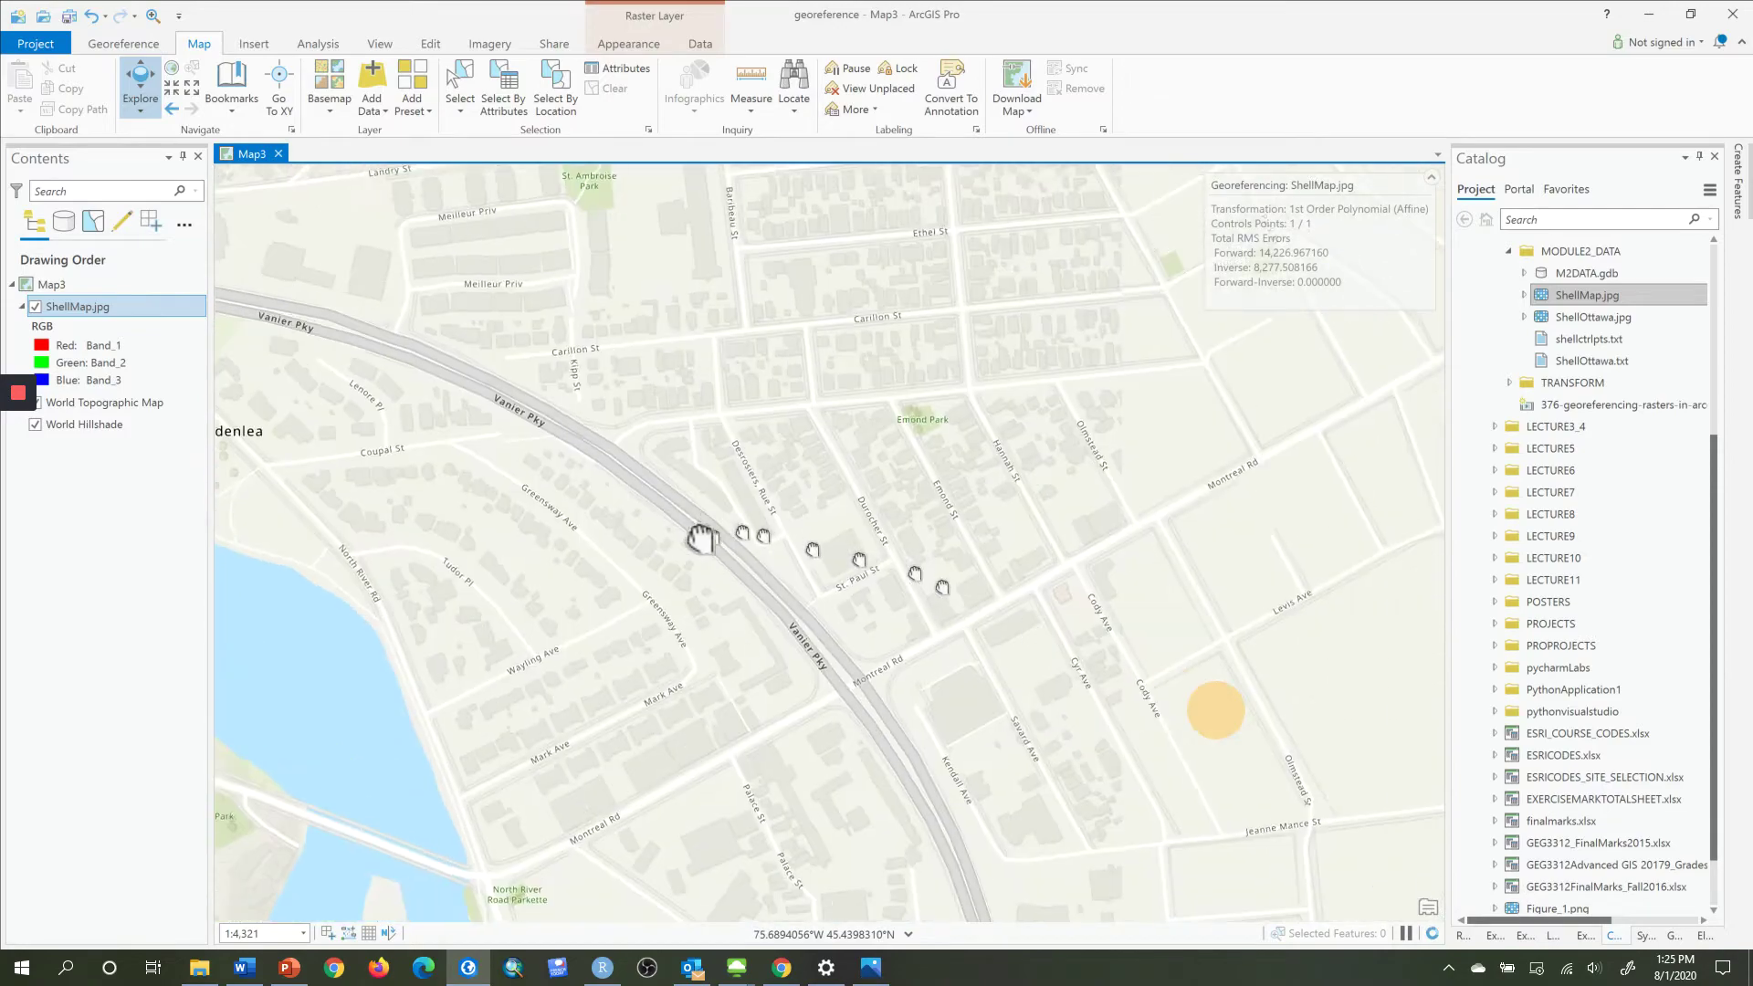
{"action": "left_click_drag", "start_coordinate": [1214, 708], "coordinate": [618, 508]}
{"action": "left_click_drag", "start_coordinate": [875, 426], "coordinate": [606, 532]}
{"action": "left_click_drag", "start_coordinate": [1276, 575], "coordinate": [771, 598]}
{"action": "scroll", "coordinate": [767, 594], "scroll_direction": "down", "scroll_amount": 5}
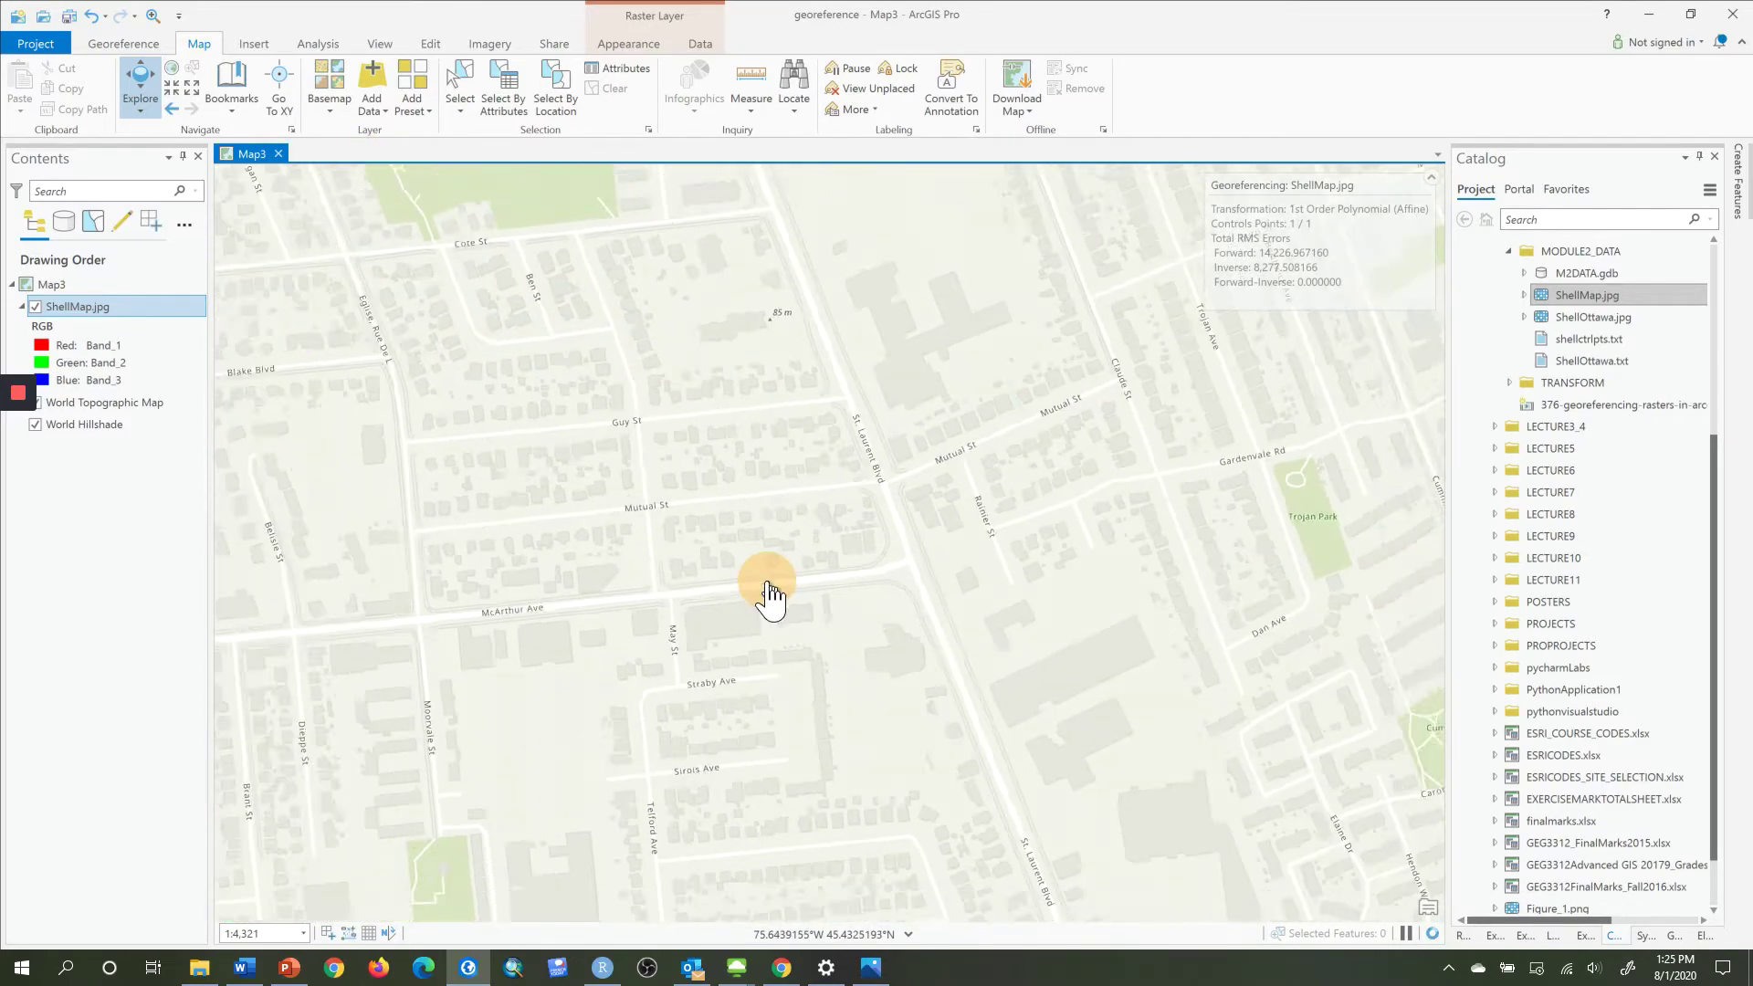
{"action": "scroll", "coordinate": [770, 598], "scroll_direction": "down", "scroll_amount": 3}
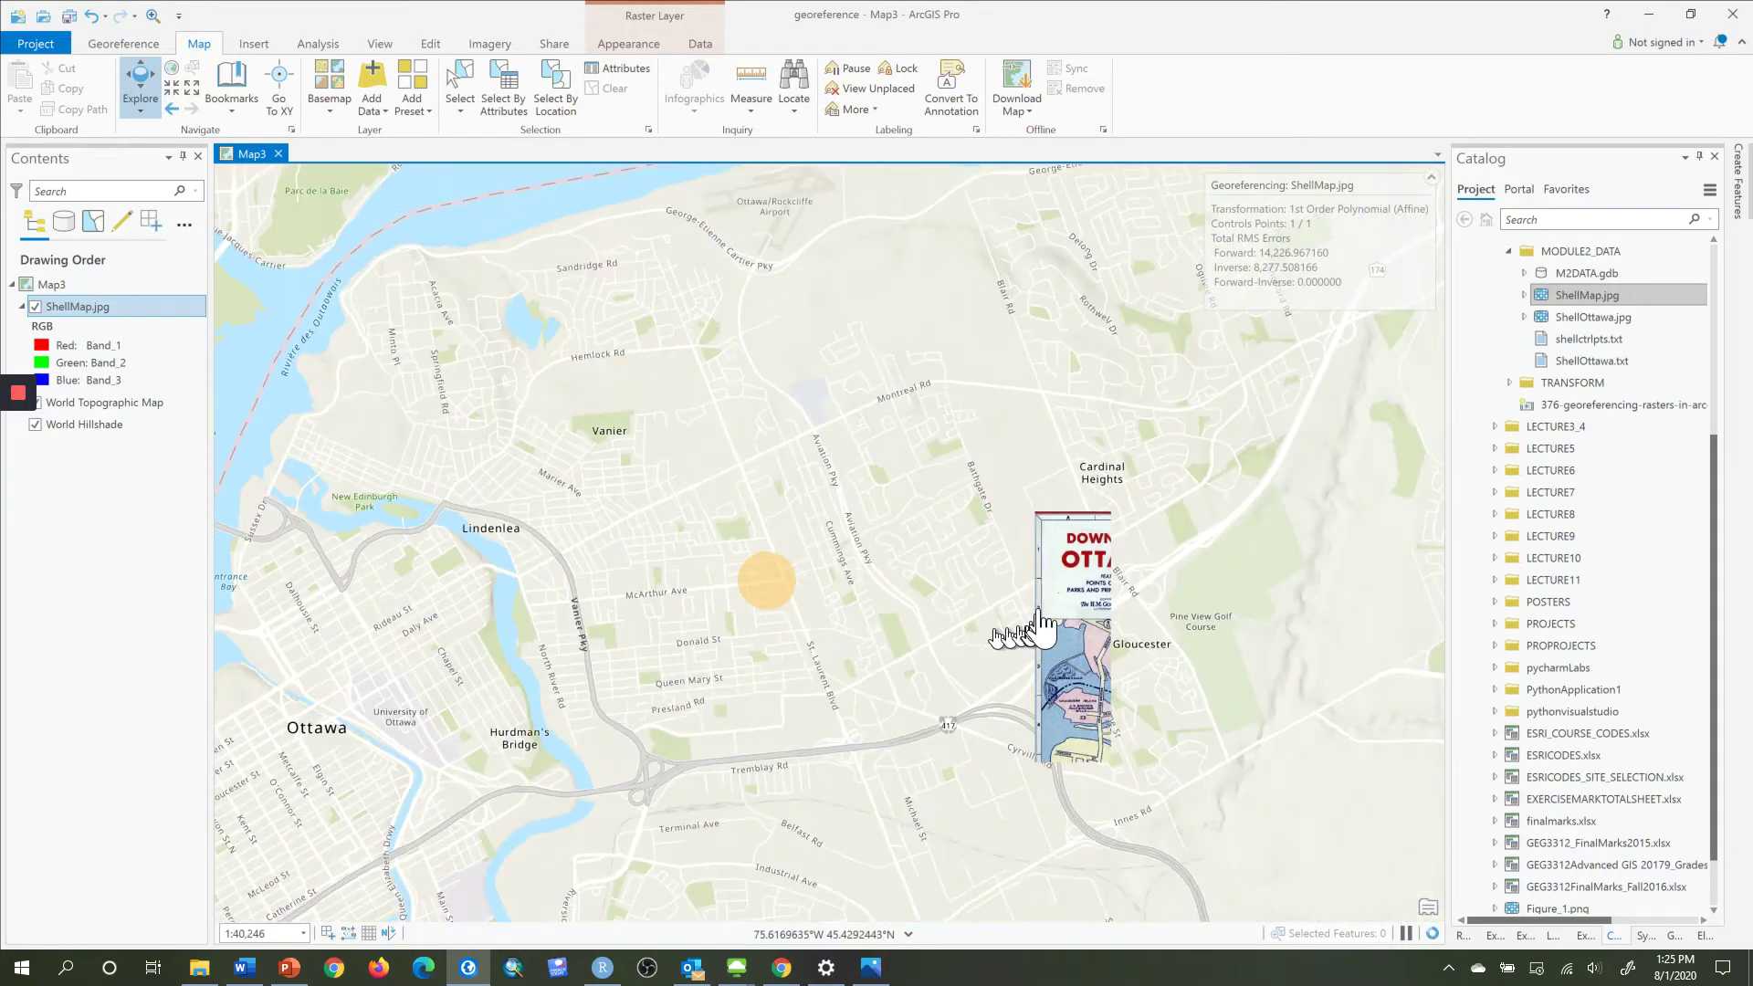
{"action": "left_click_drag", "start_coordinate": [993, 607], "coordinate": [486, 432]}
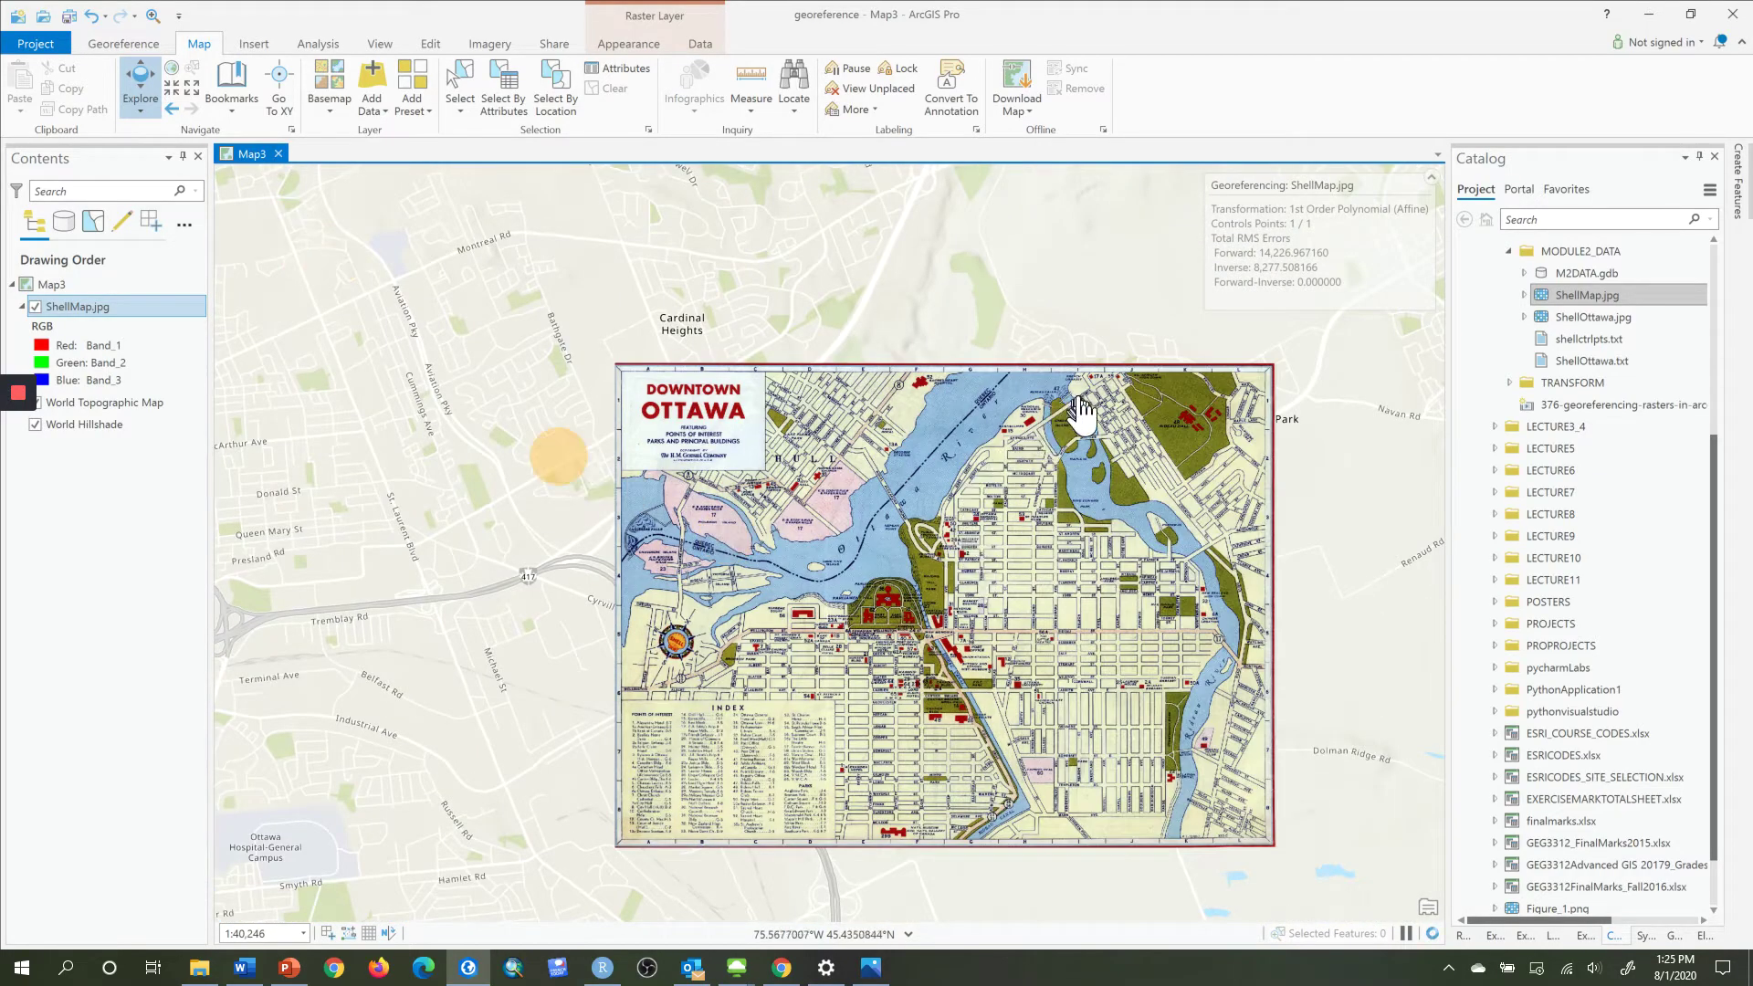
{"action": "scroll", "coordinate": [1084, 408], "scroll_direction": "up", "scroll_amount": 5}
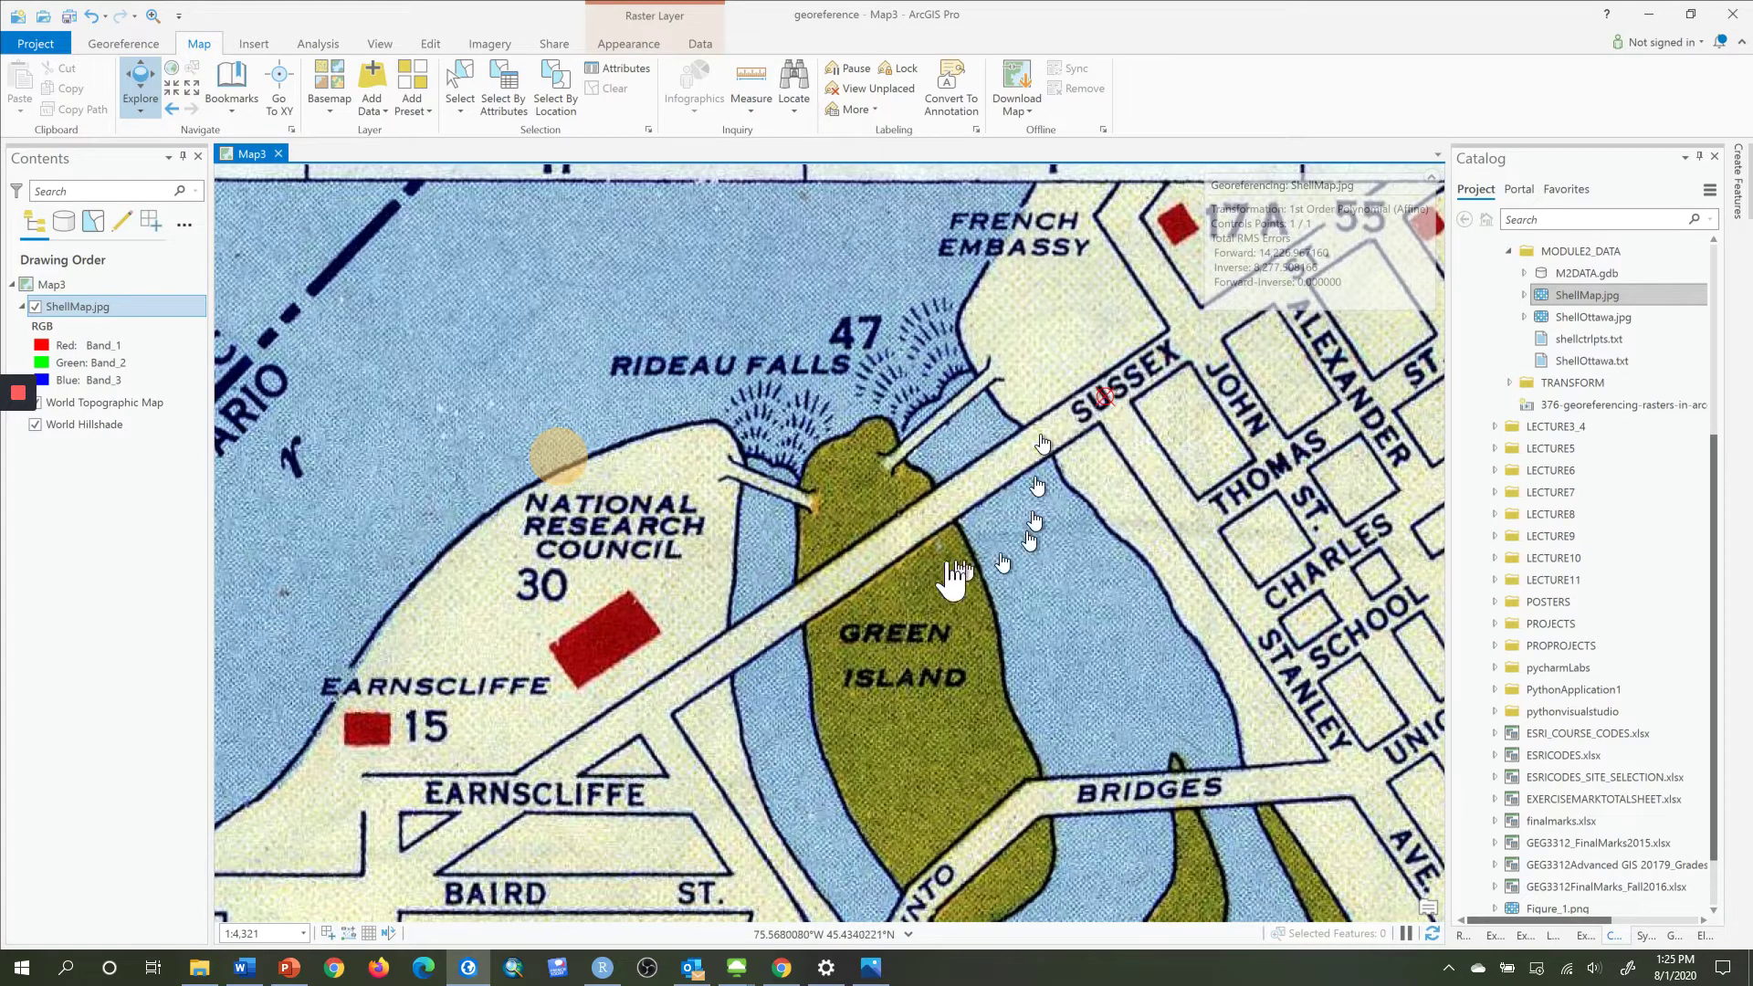
{"action": "scroll", "coordinate": [900, 614], "scroll_direction": "down", "scroll_amount": 5}
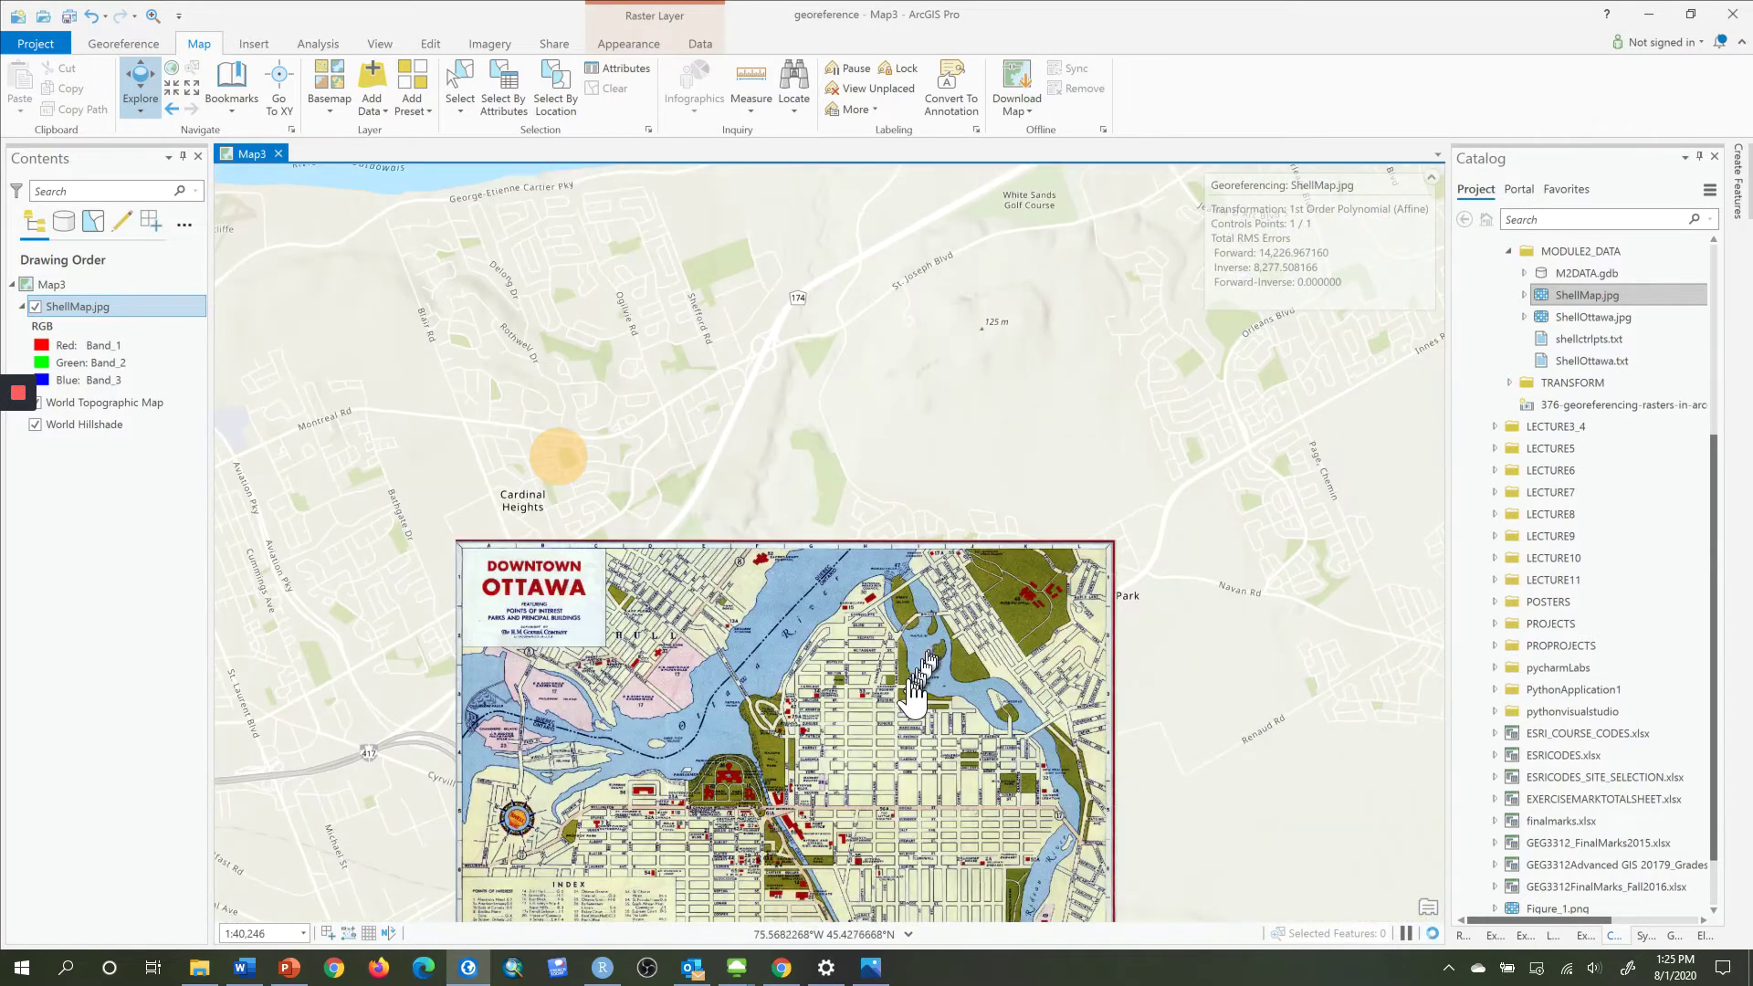
{"action": "left_click", "coordinate": [924, 577]}
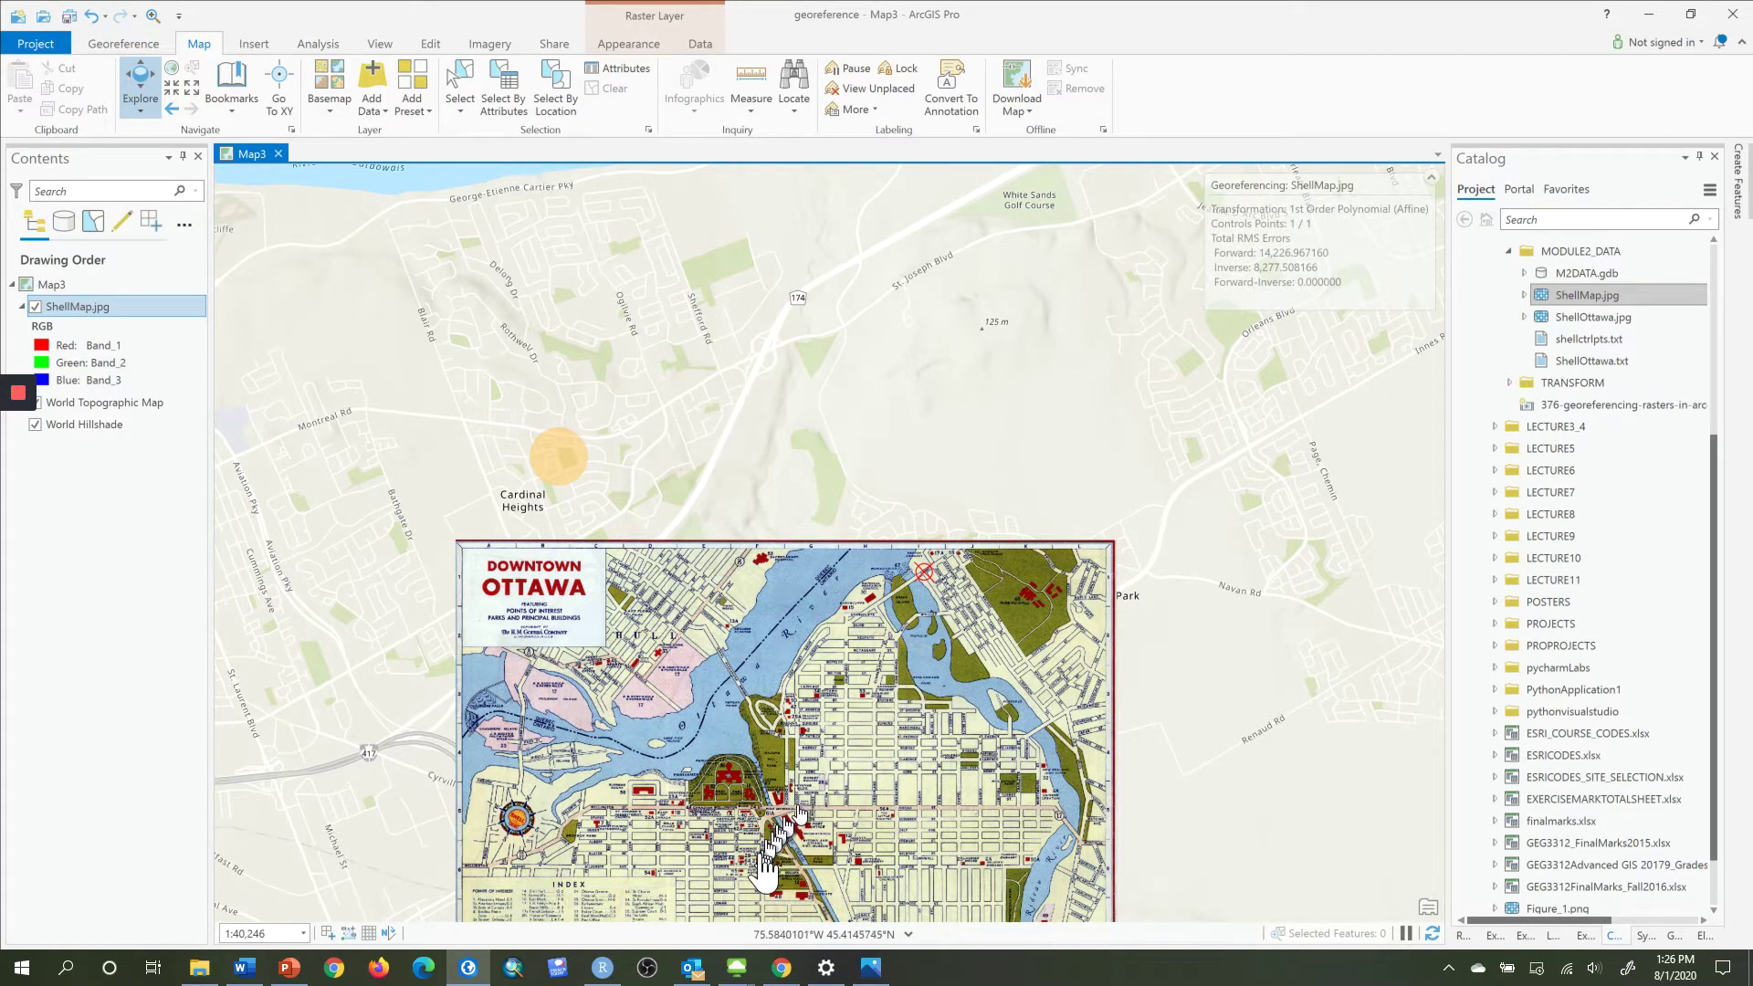
{"action": "left_click_drag", "start_coordinate": [835, 796], "coordinate": [821, 545]}
{"action": "left_click", "coordinate": [819, 532]}
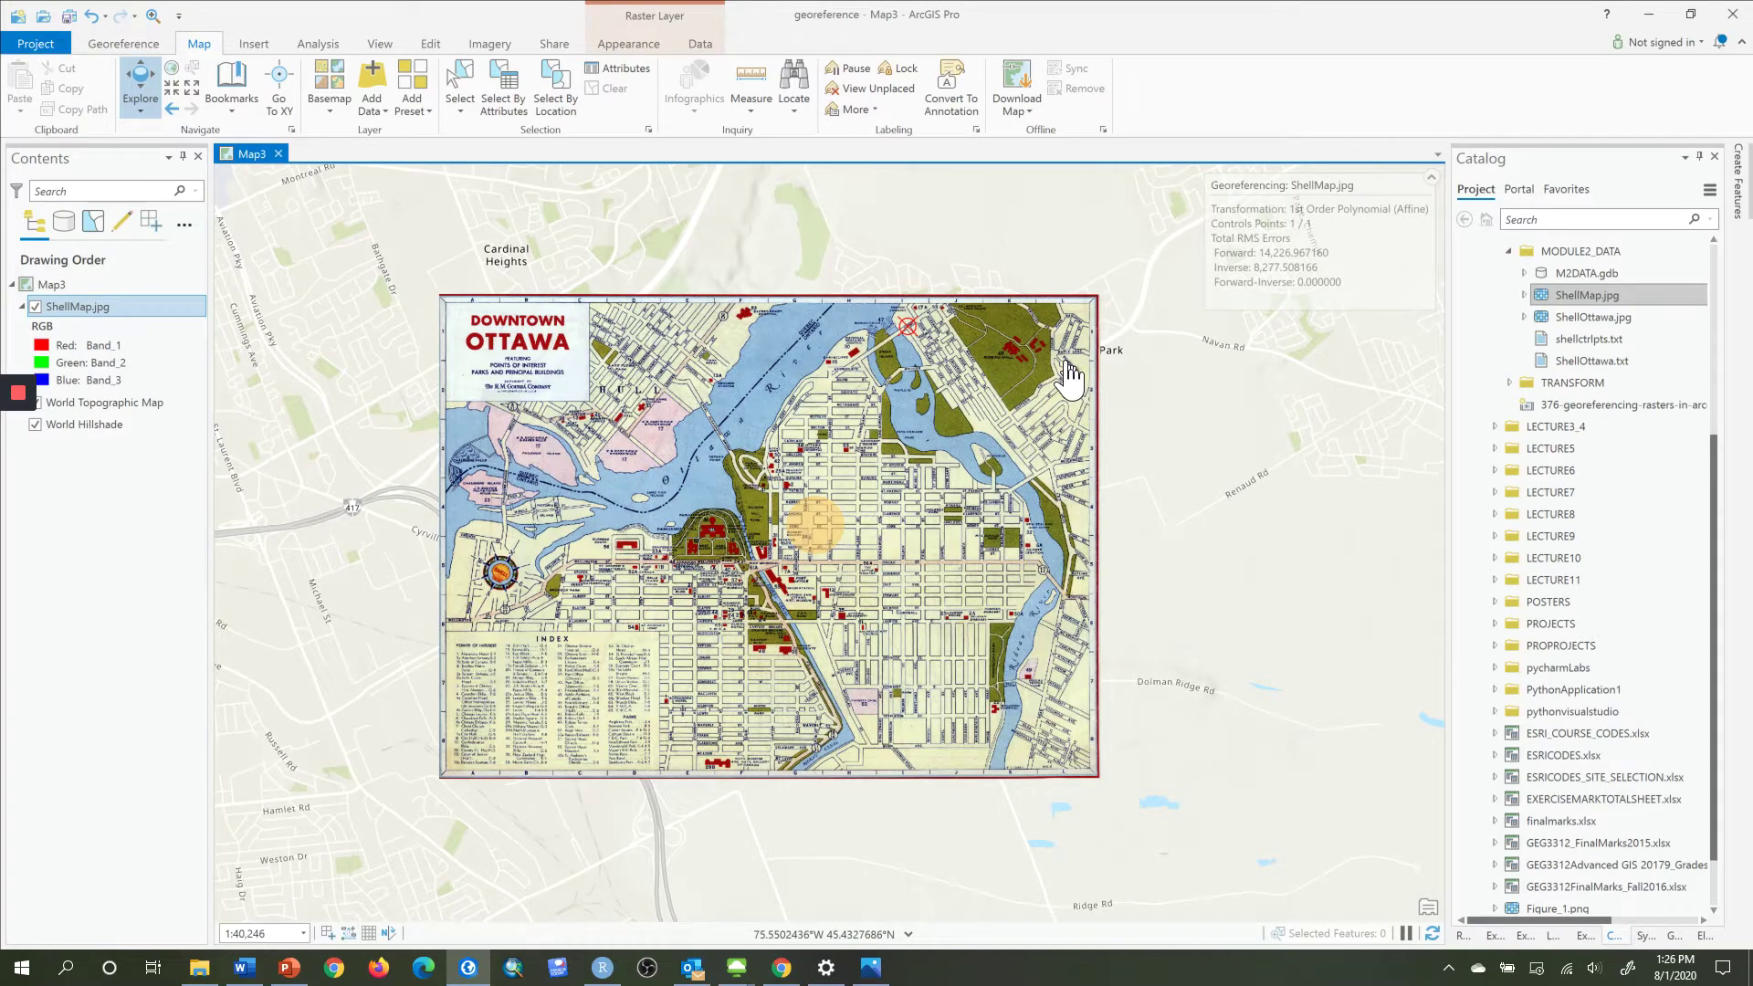
Place the source end of the second control point at the centre of the Belvidere Cres. turning circle on the raster.
{"action": "scroll", "coordinate": [1068, 375], "scroll_direction": "up", "scroll_amount": 5}
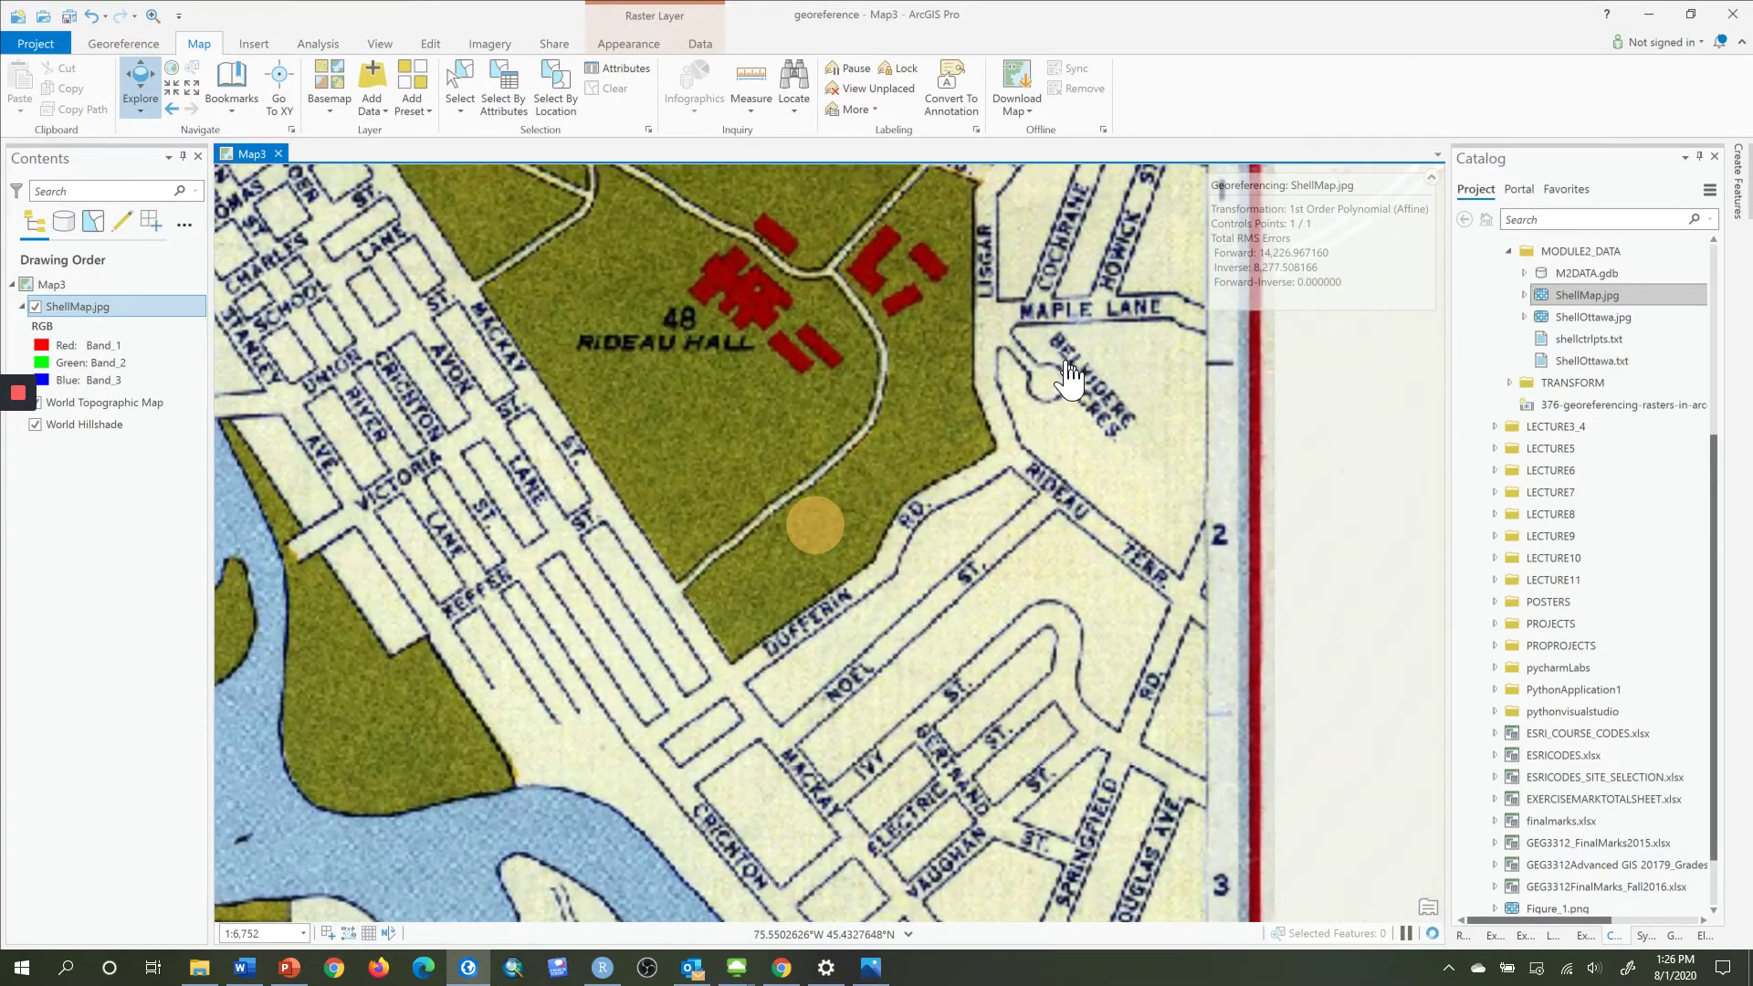
{"action": "scroll", "coordinate": [1068, 375], "scroll_direction": "up", "scroll_amount": 3}
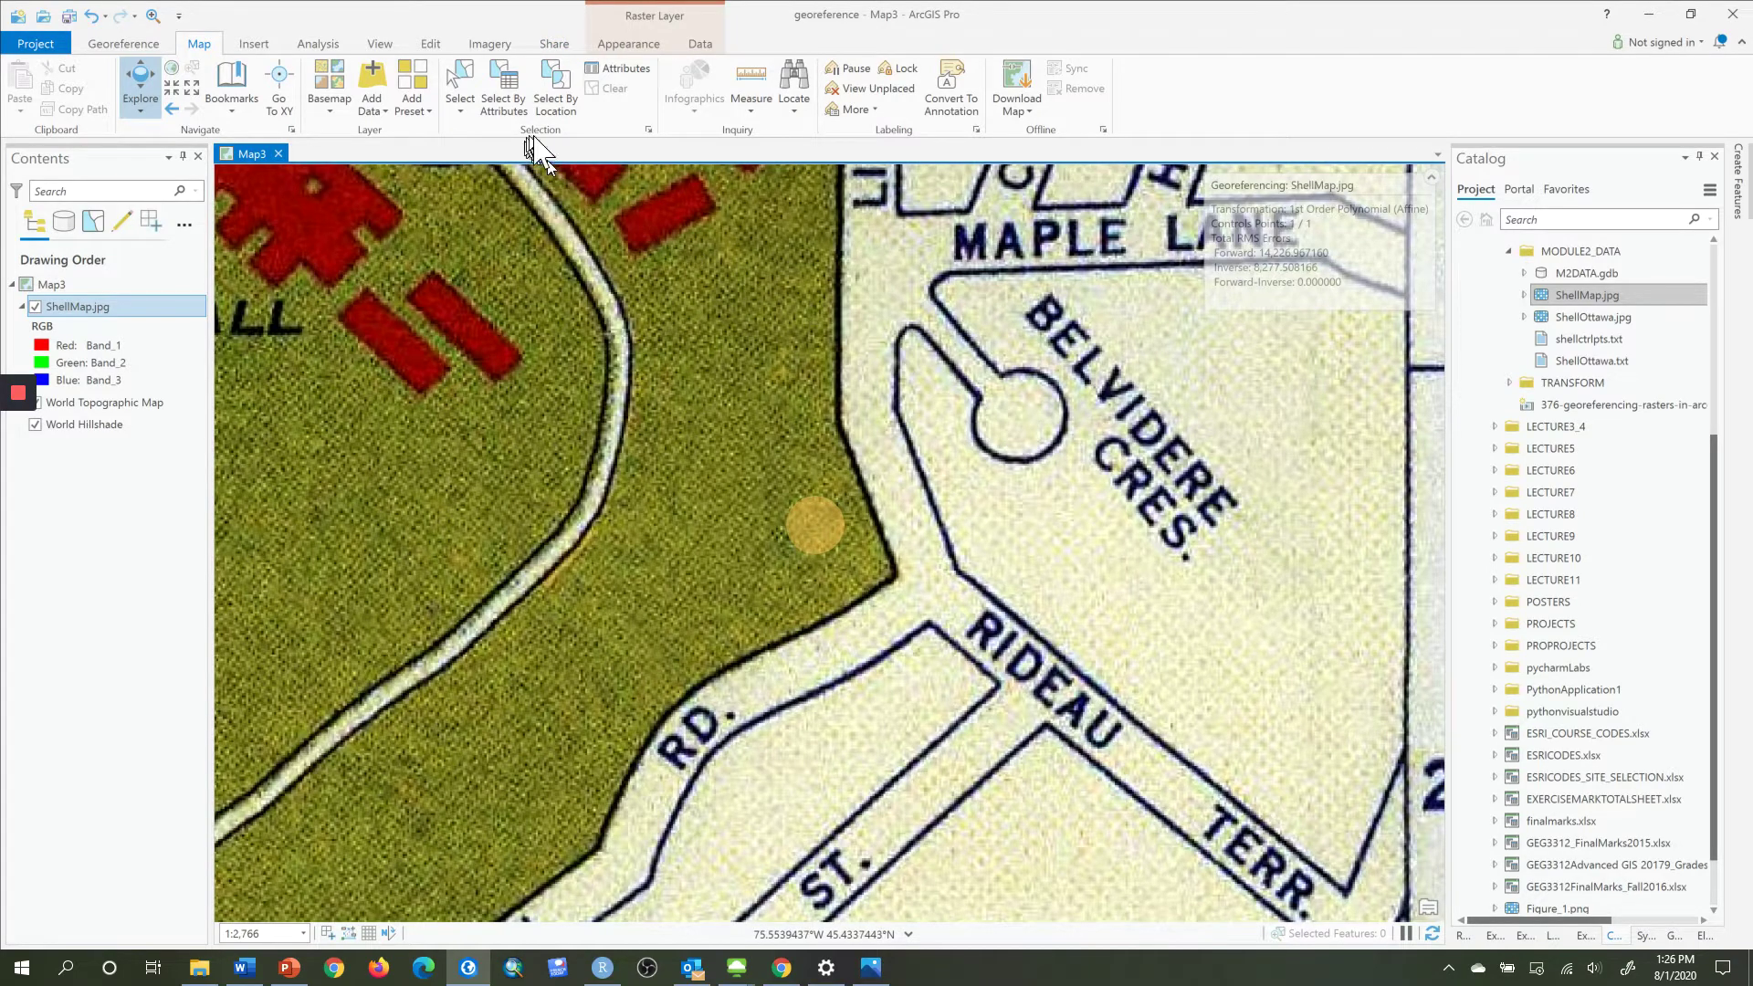
{"action": "left_click", "coordinate": [141, 41]}
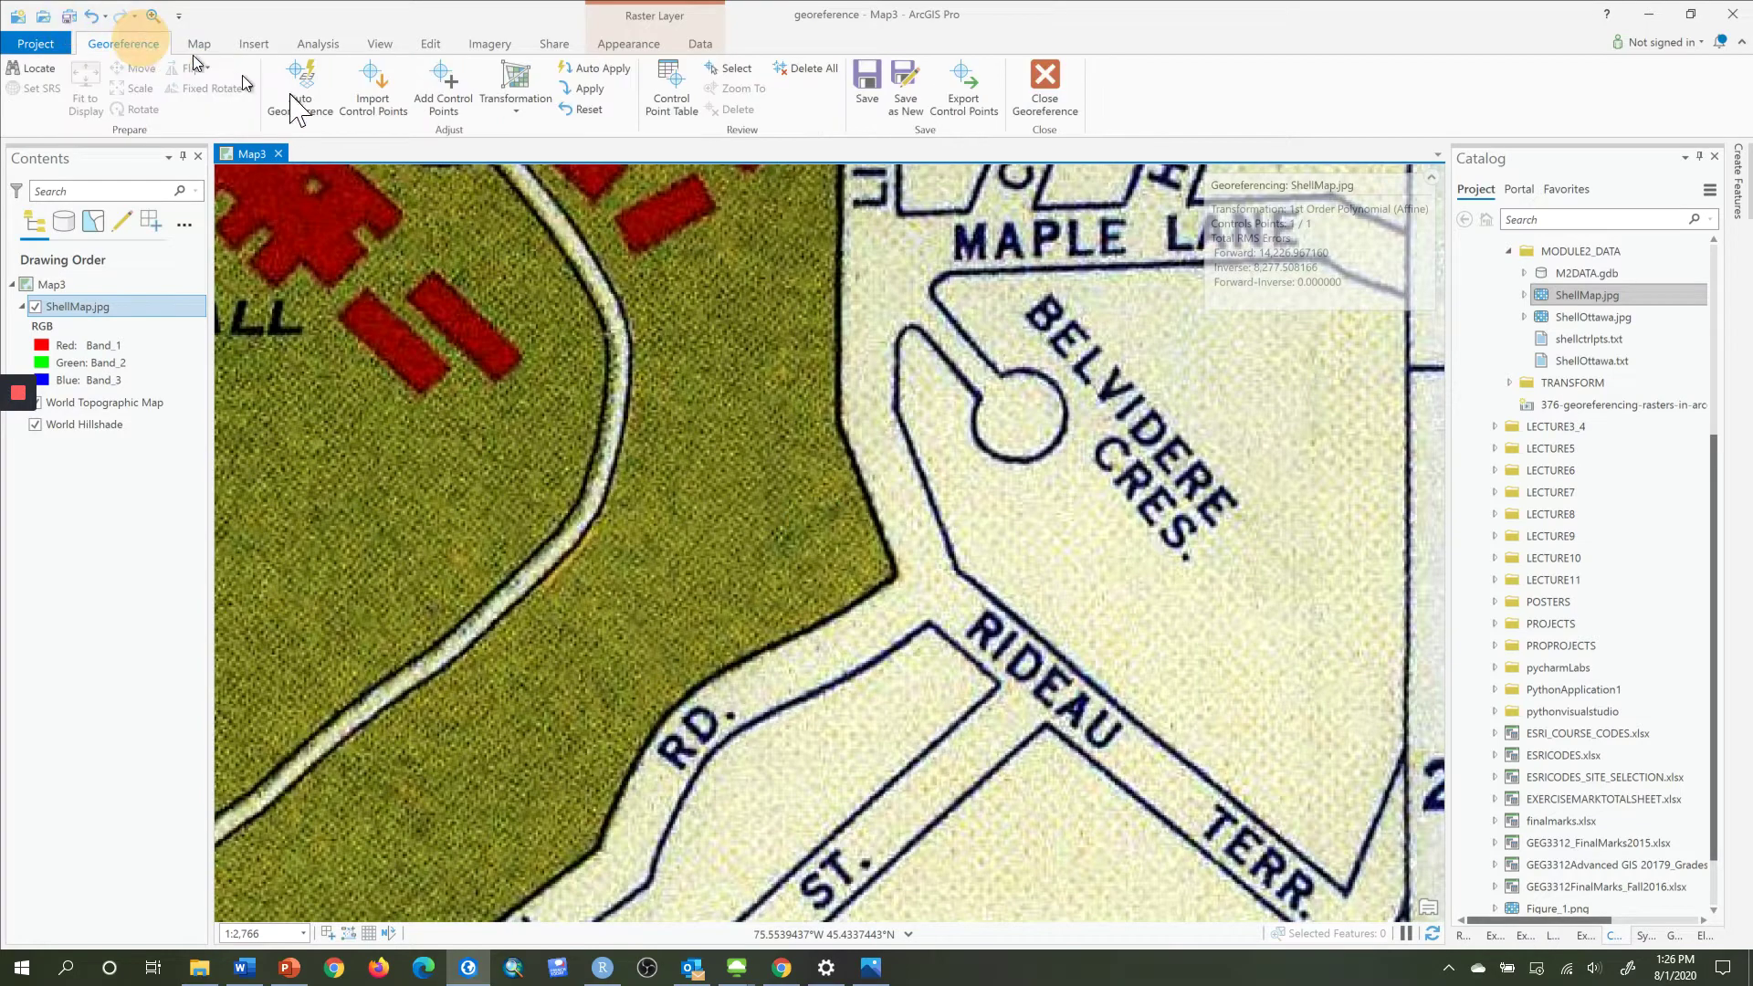
{"action": "left_click", "coordinate": [454, 84]}
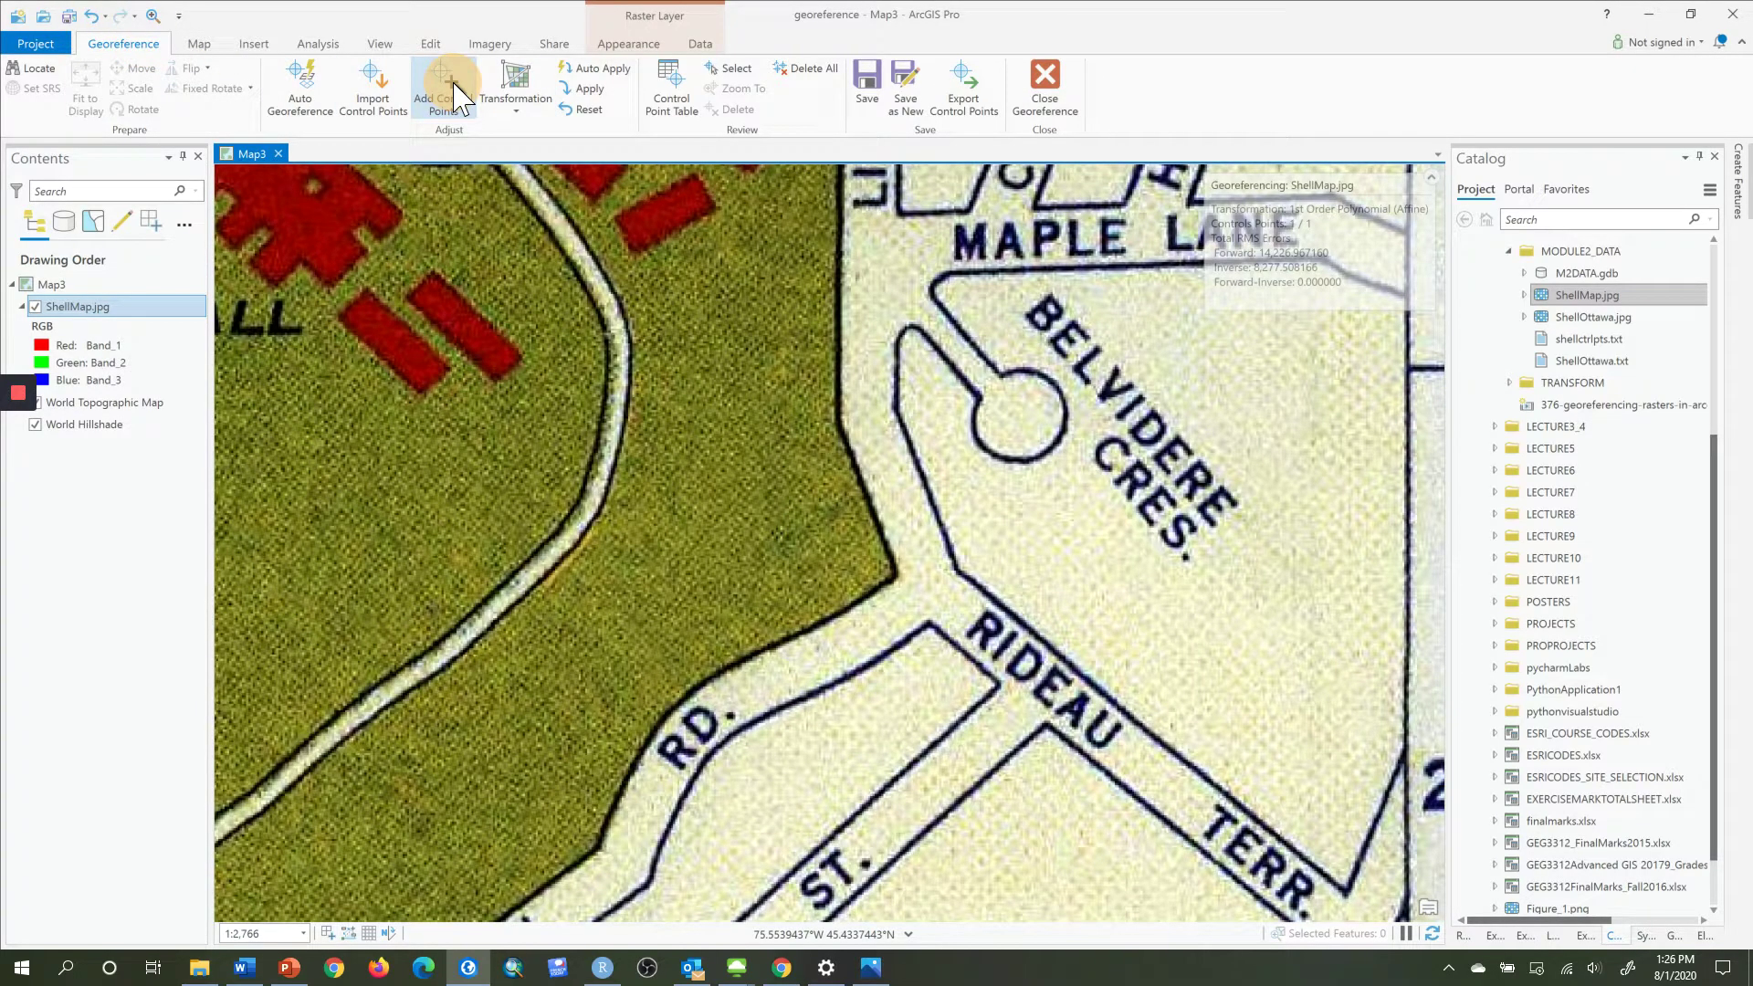
{"action": "left_click", "coordinate": [1018, 416]}
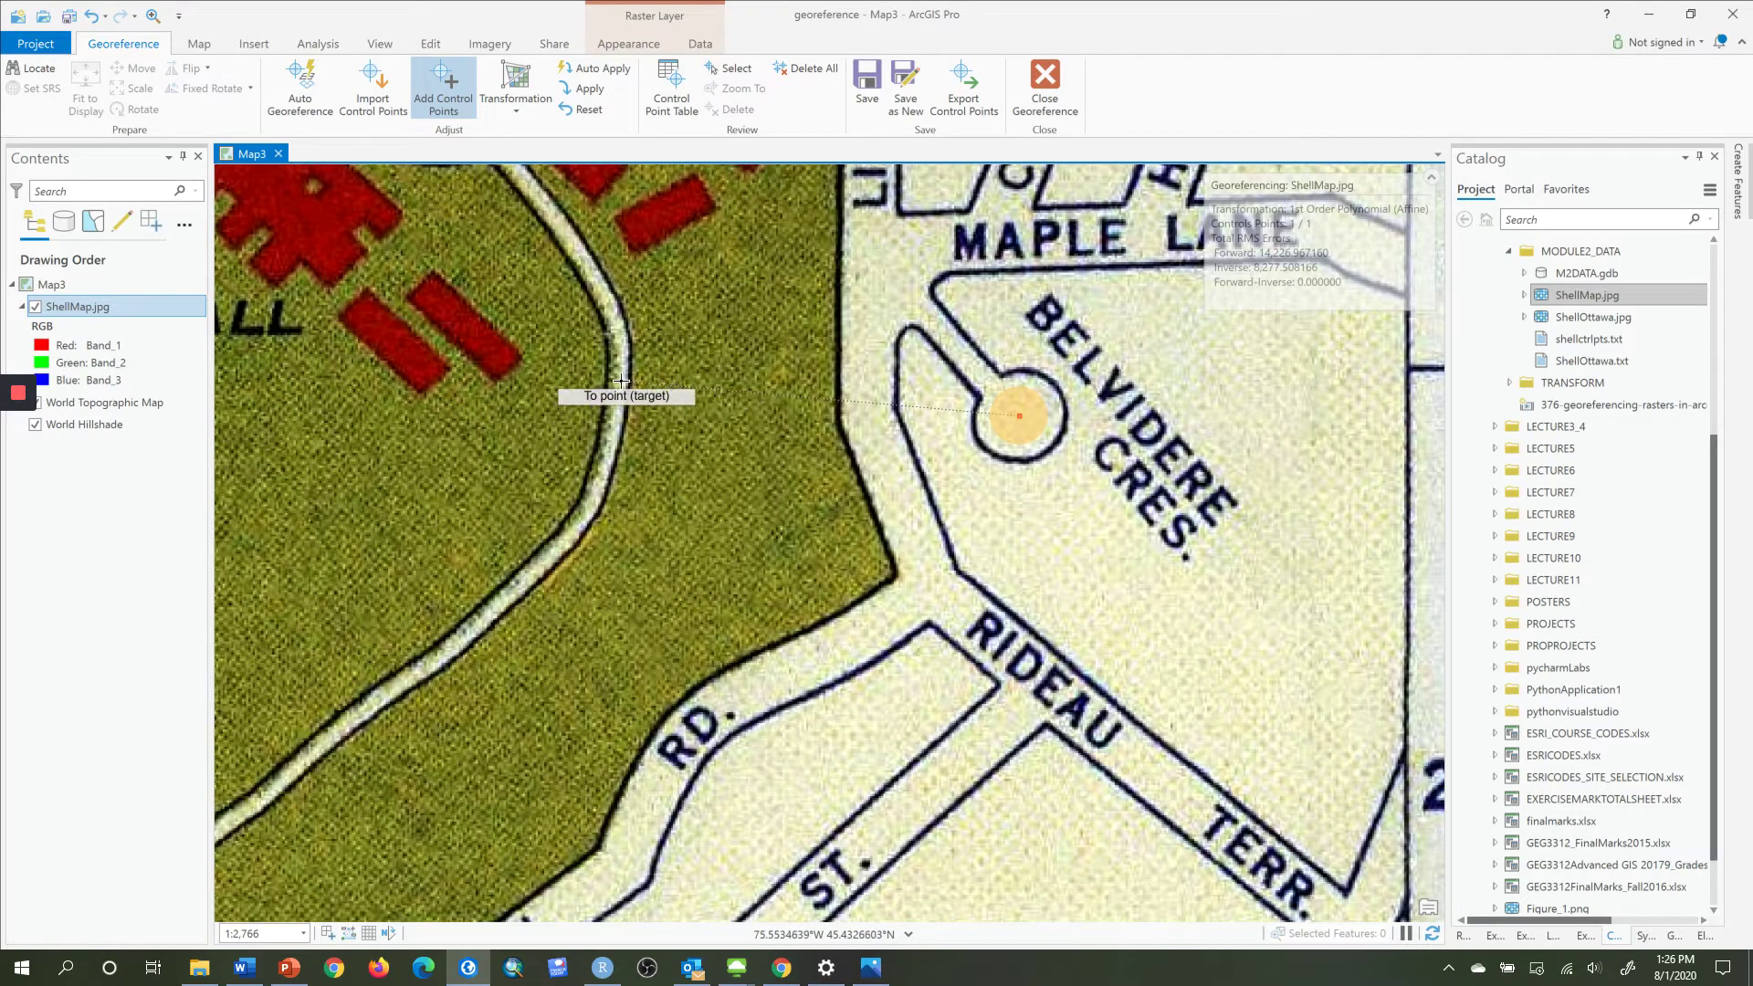
Place the second control point's target on the basemap at the turning circle of Belvedere Cres, north of Rideau Terr.
{"action": "scroll", "coordinate": [621, 381], "scroll_direction": "down", "scroll_amount": 5}
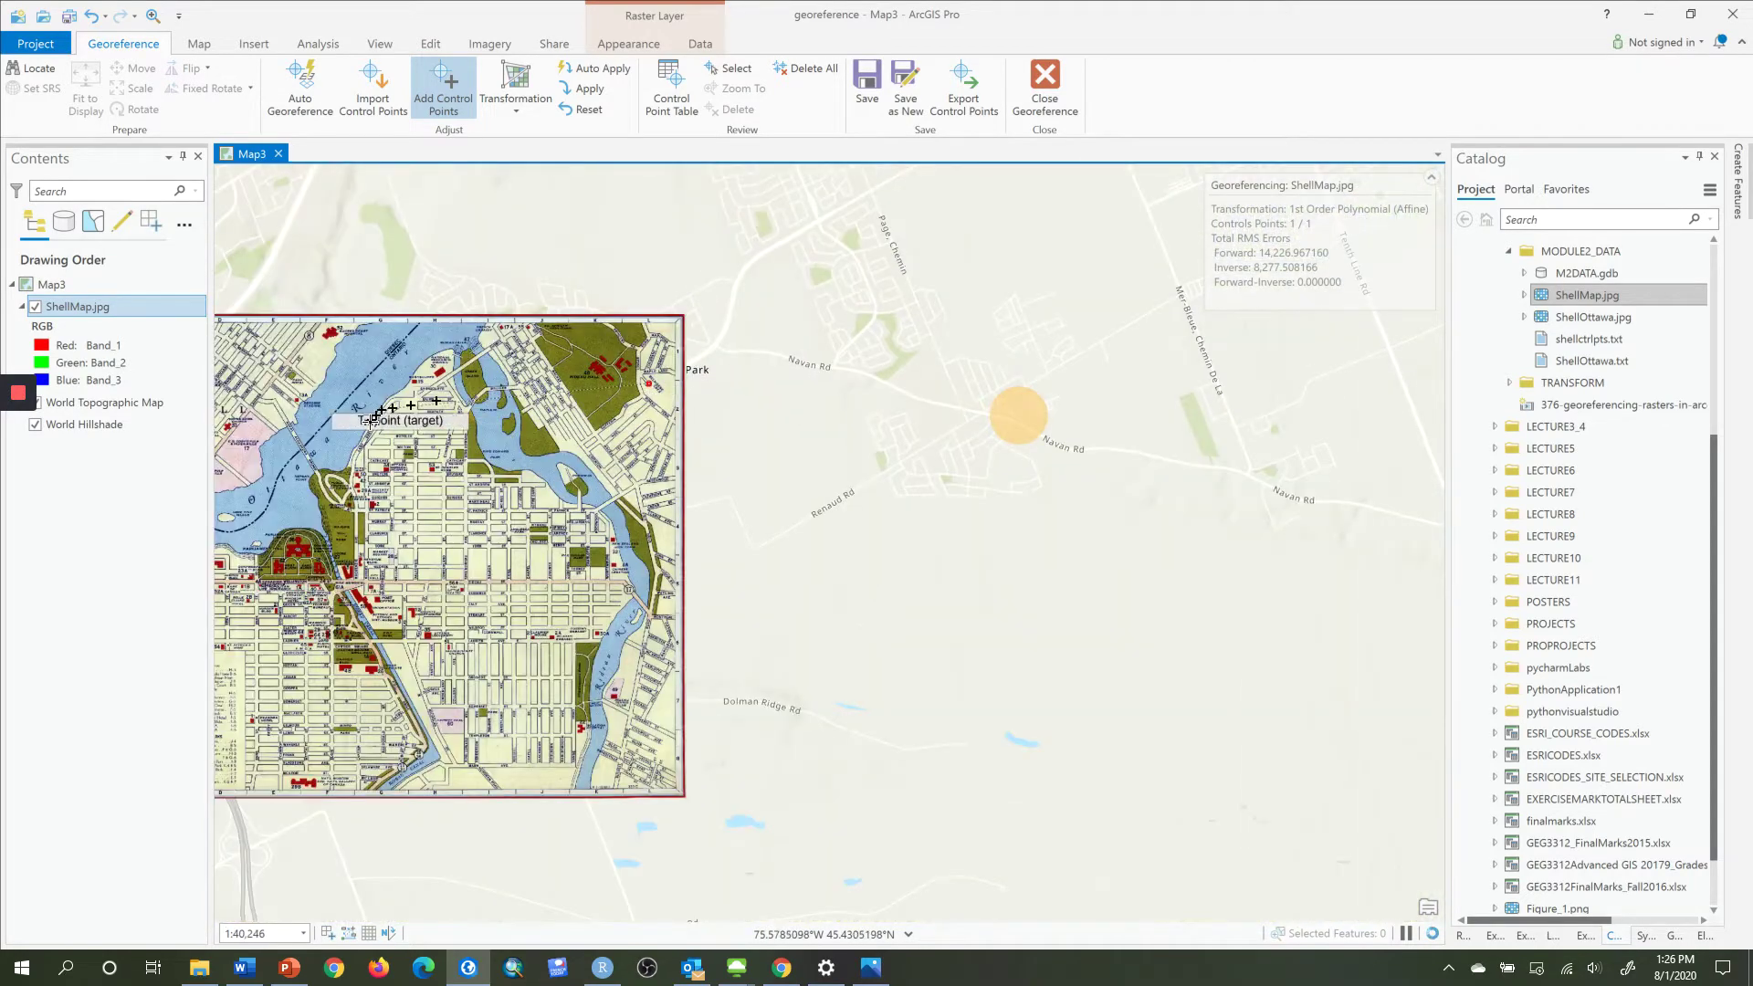
{"action": "key", "text": "Left"}
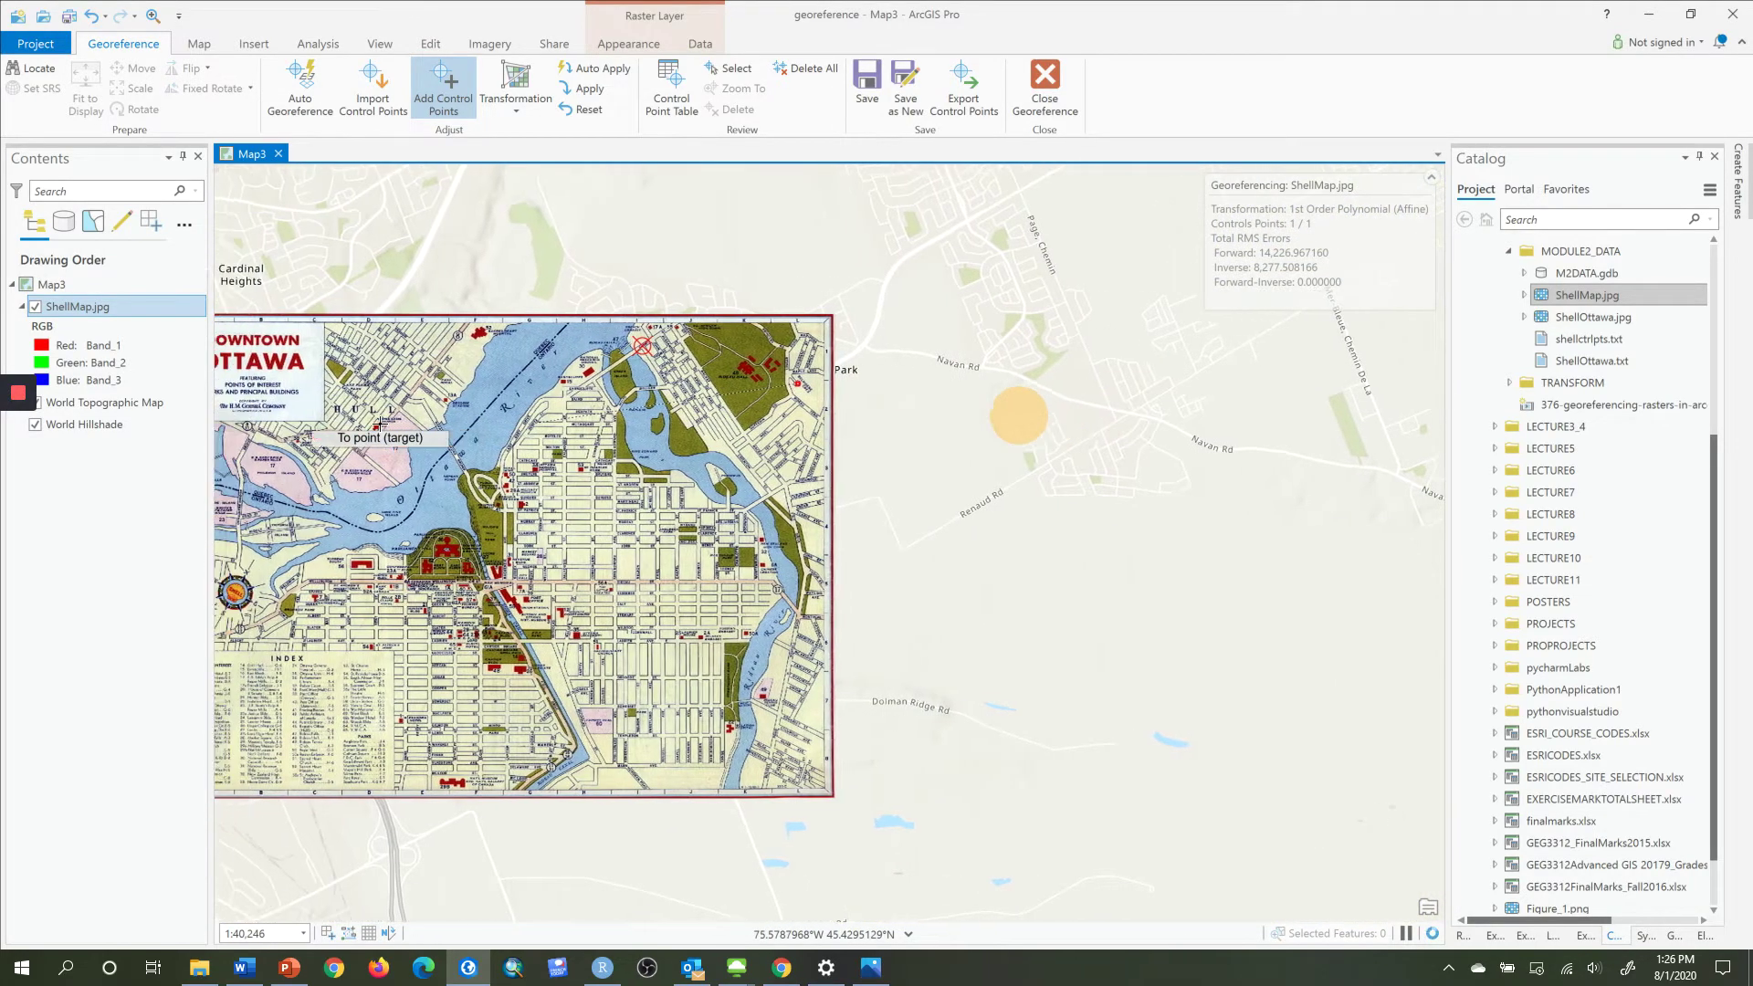
{"action": "key", "text": "Left"}
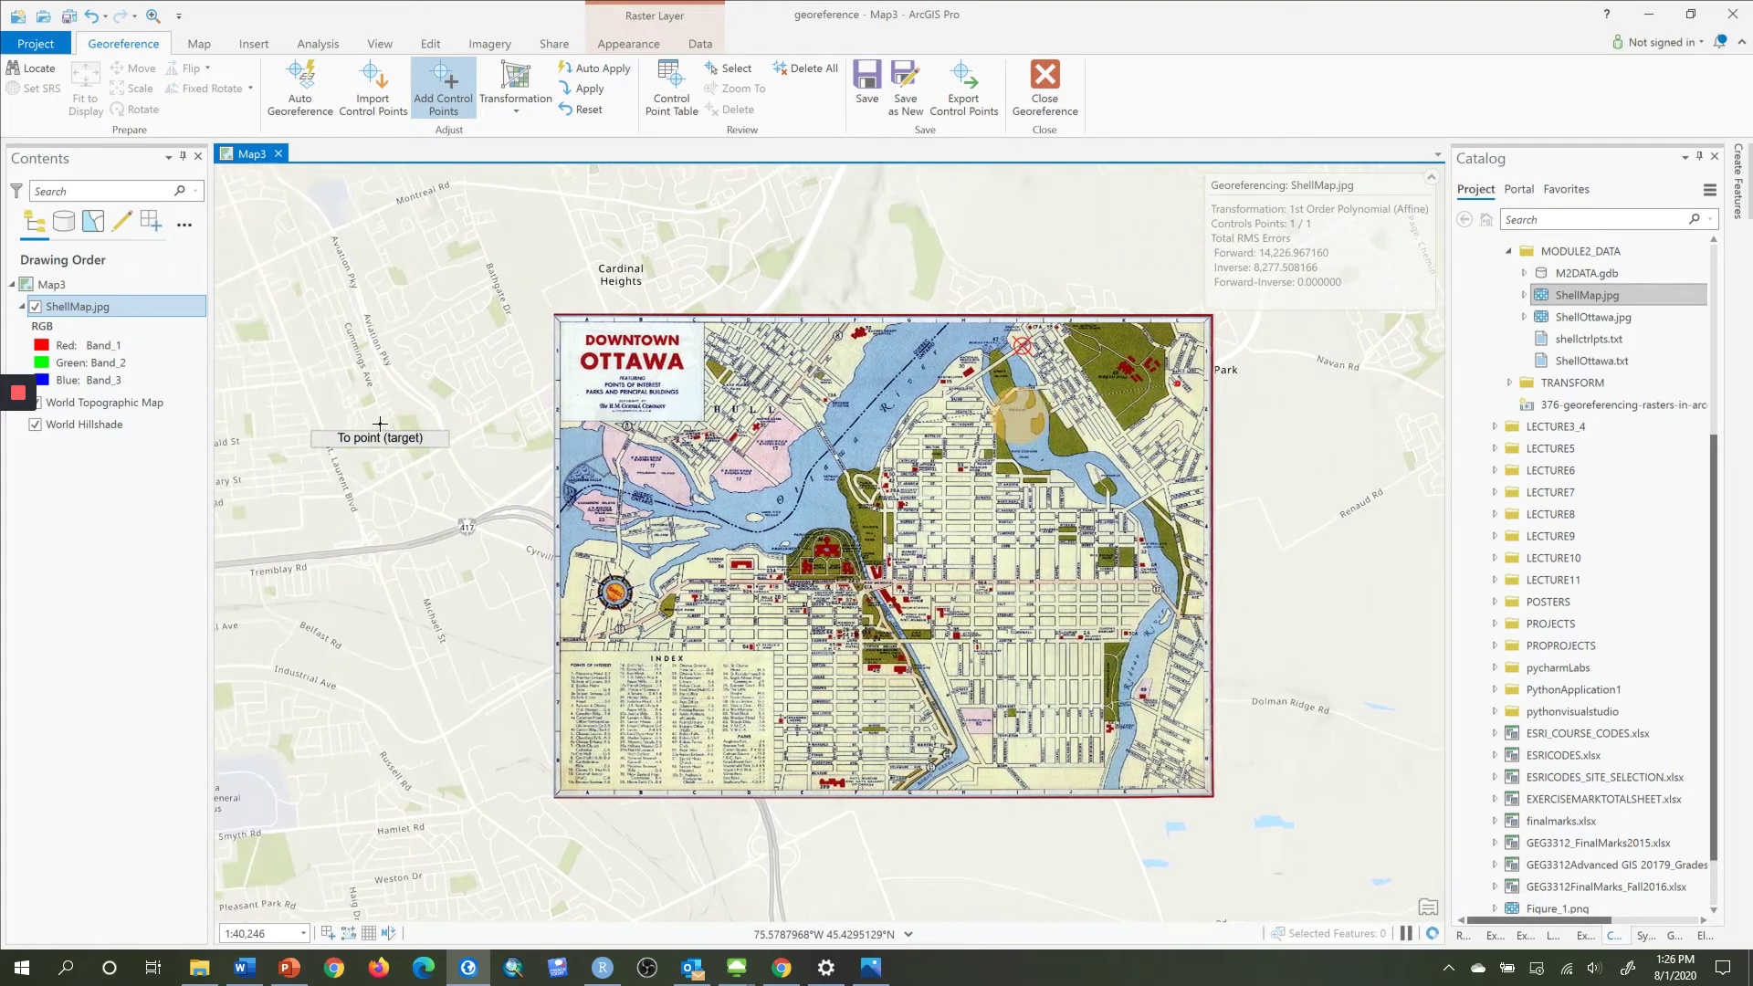
{"action": "key", "text": "Left"}
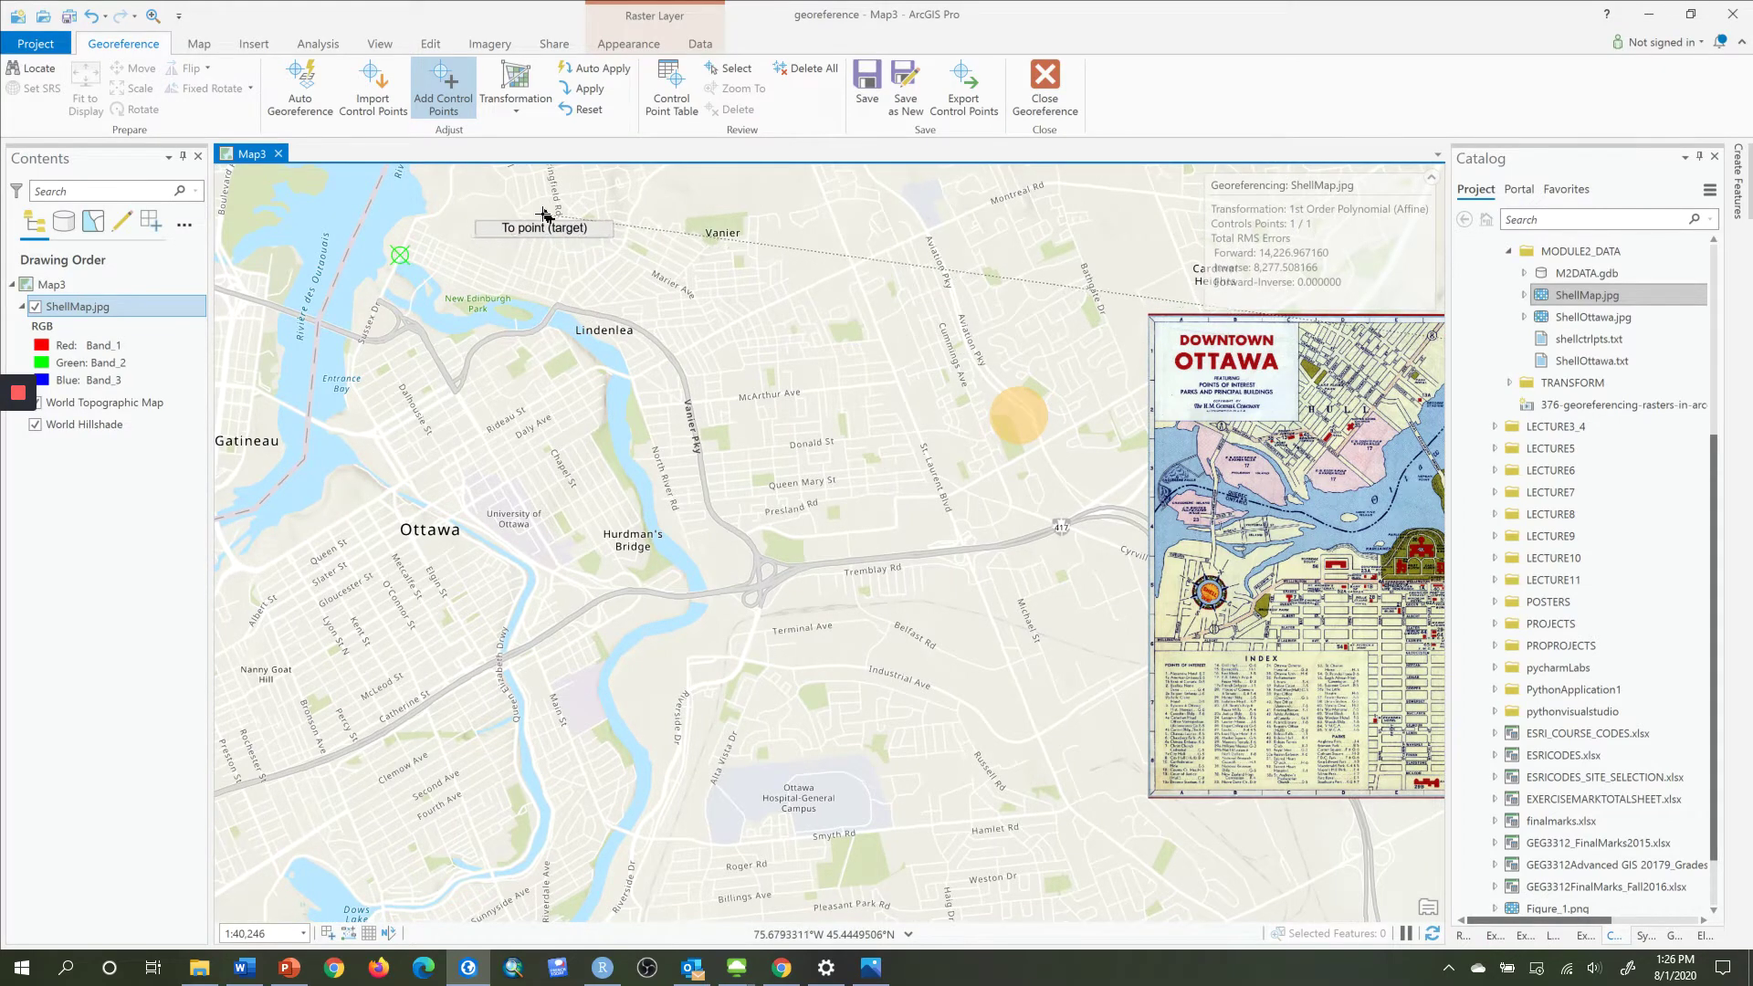
{"action": "scroll", "coordinate": [544, 219], "scroll_direction": "up", "scroll_amount": 2}
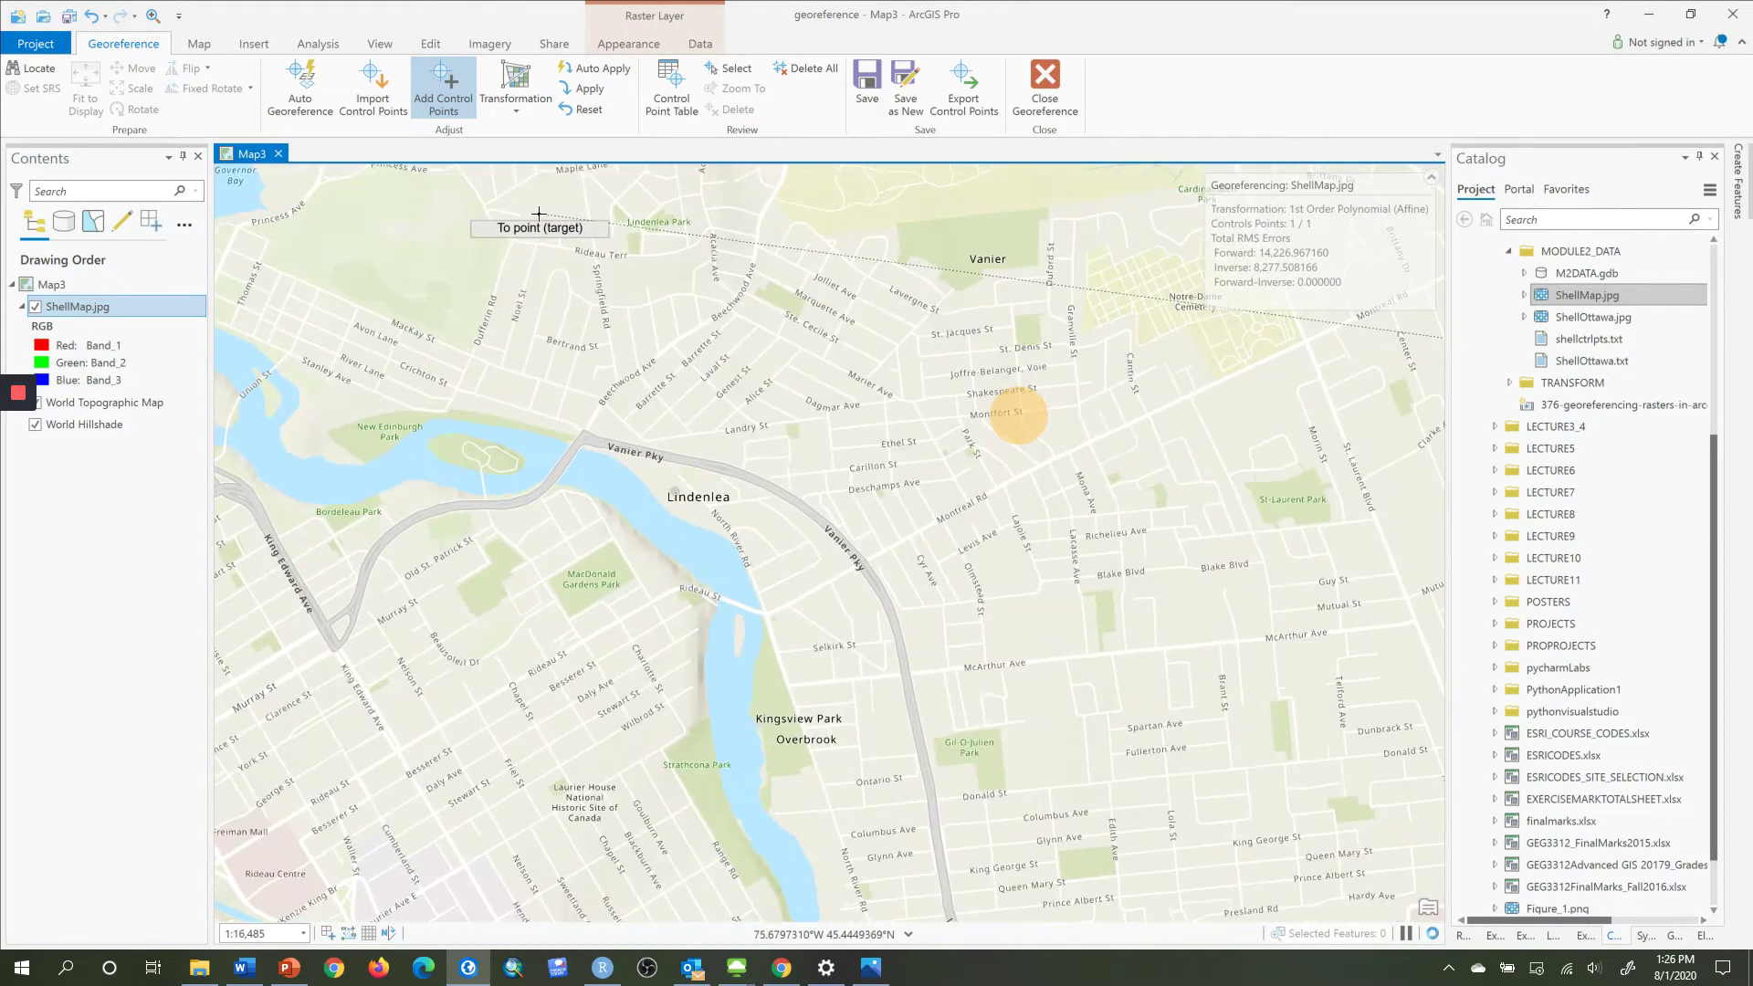
{"action": "scroll", "coordinate": [539, 213], "scroll_direction": "up", "scroll_amount": 1}
{"action": "scroll", "coordinate": [539, 213], "scroll_direction": "up", "scroll_amount": 2}
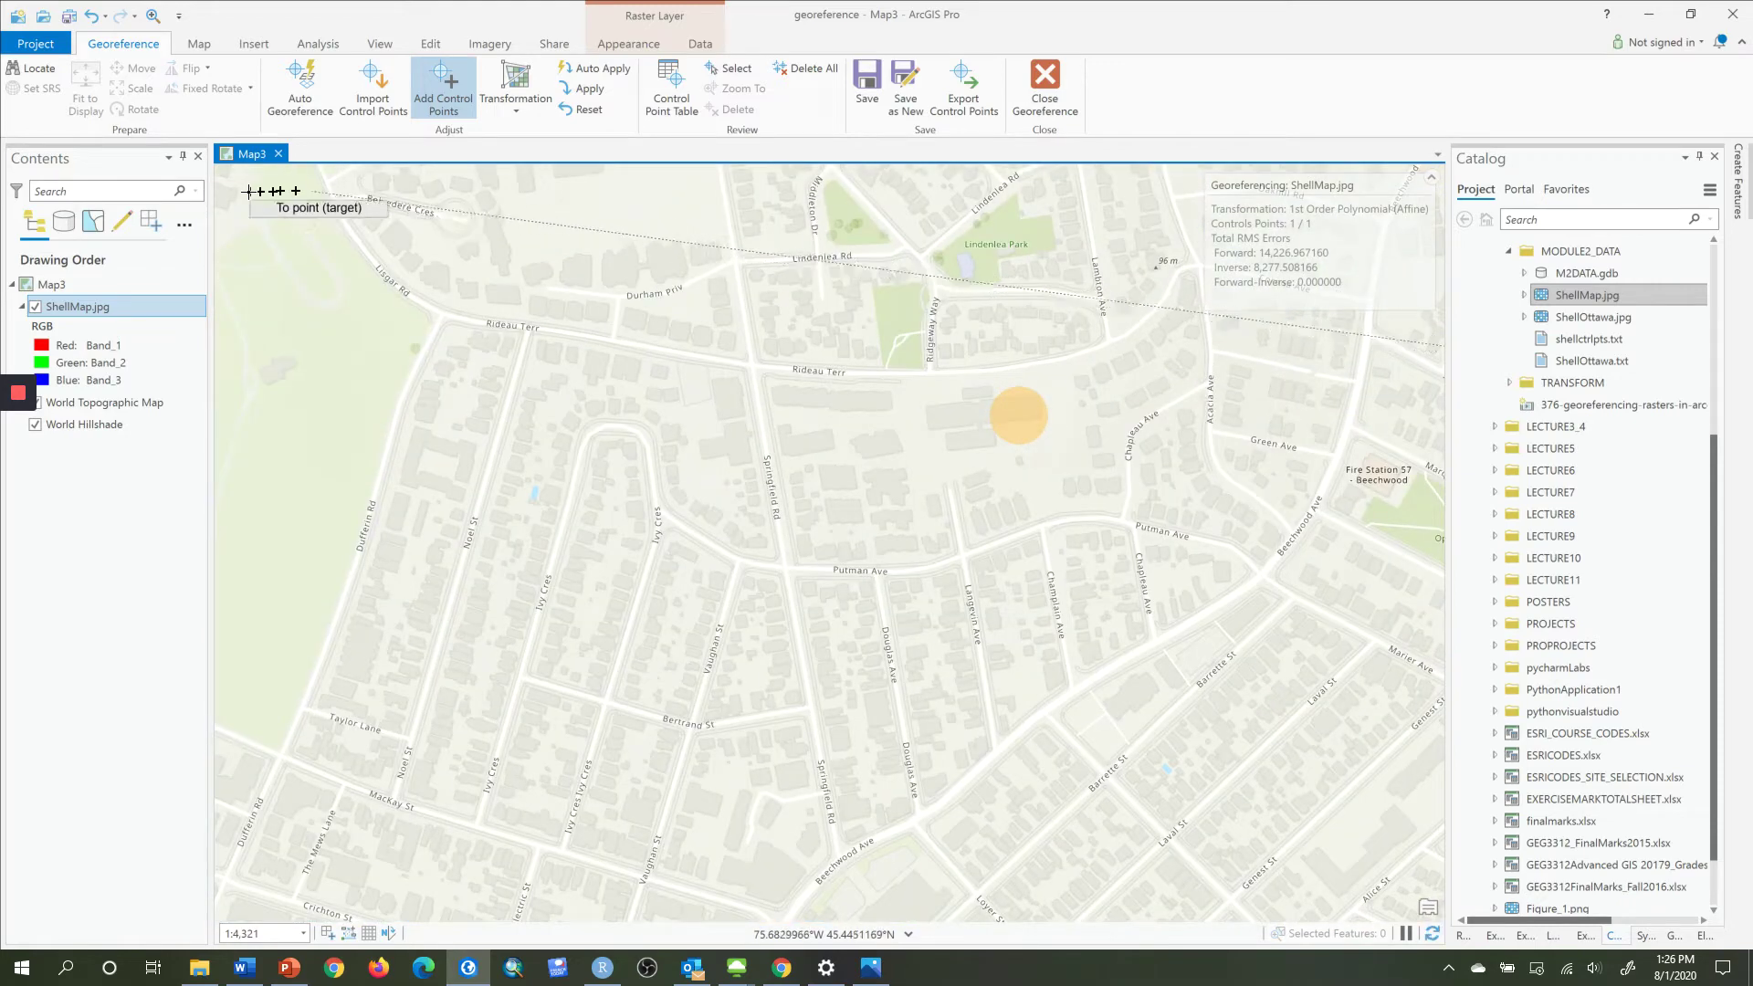
{"action": "scroll", "coordinate": [424, 210], "scroll_direction": "up", "scroll_amount": 3}
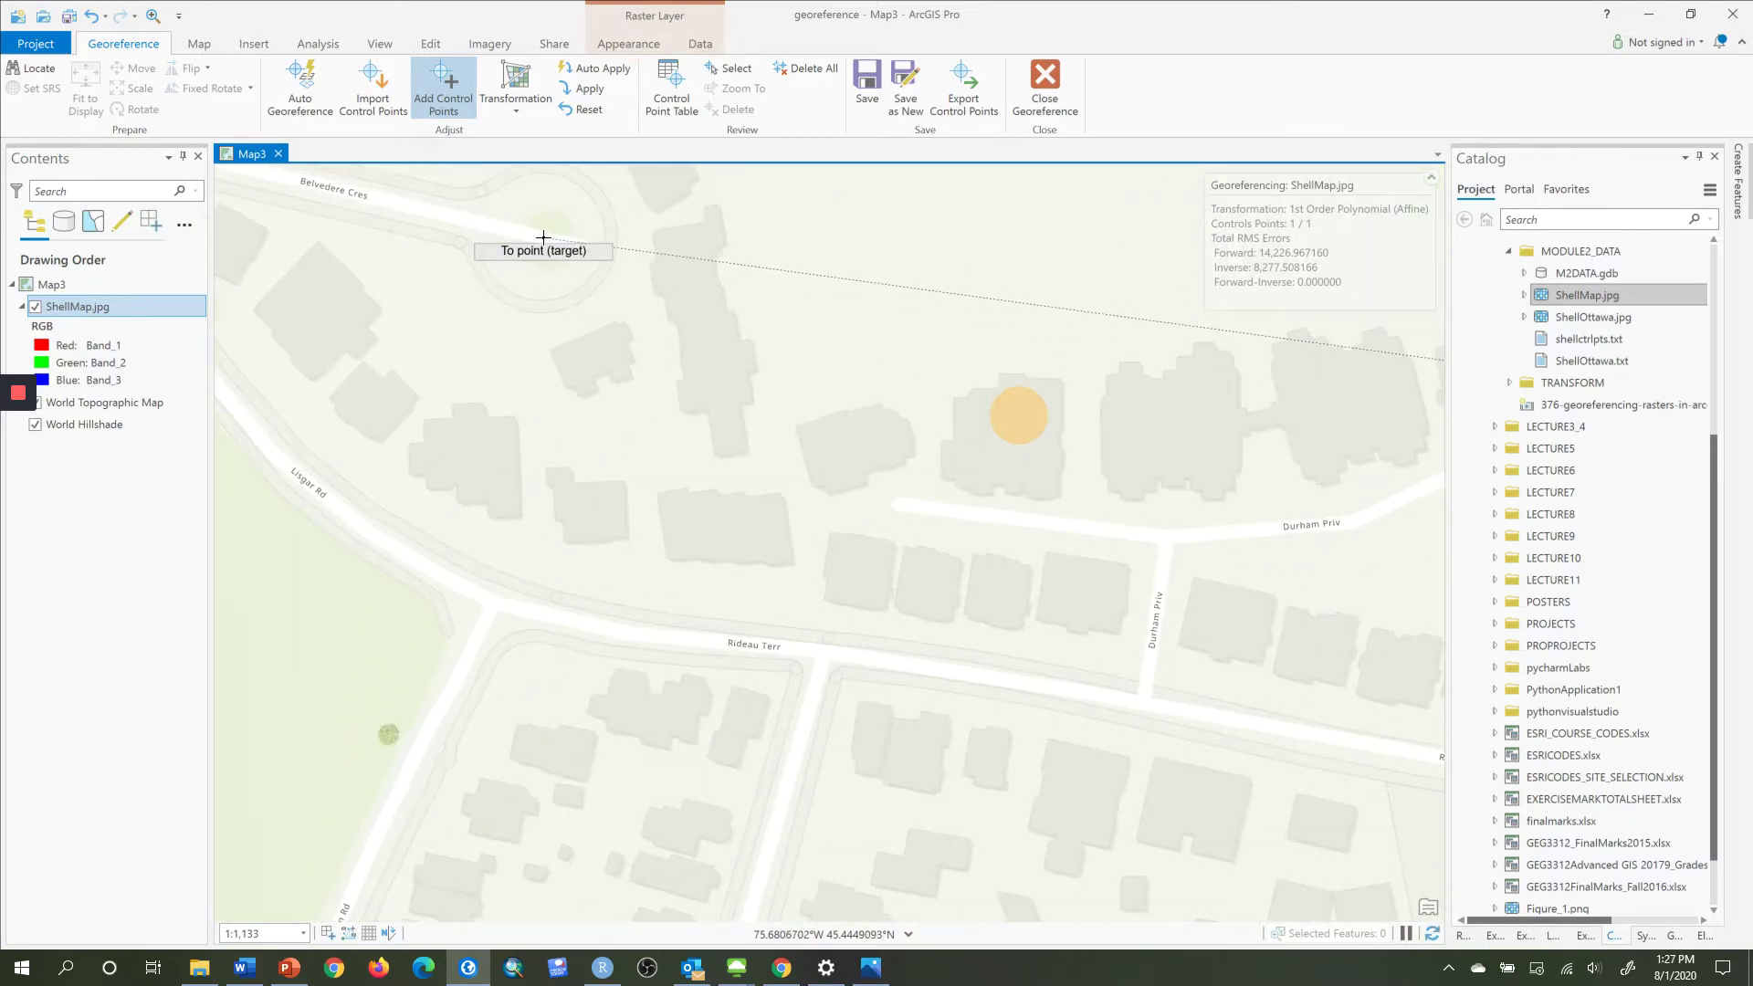
{"action": "left_click", "coordinate": [543, 238]}
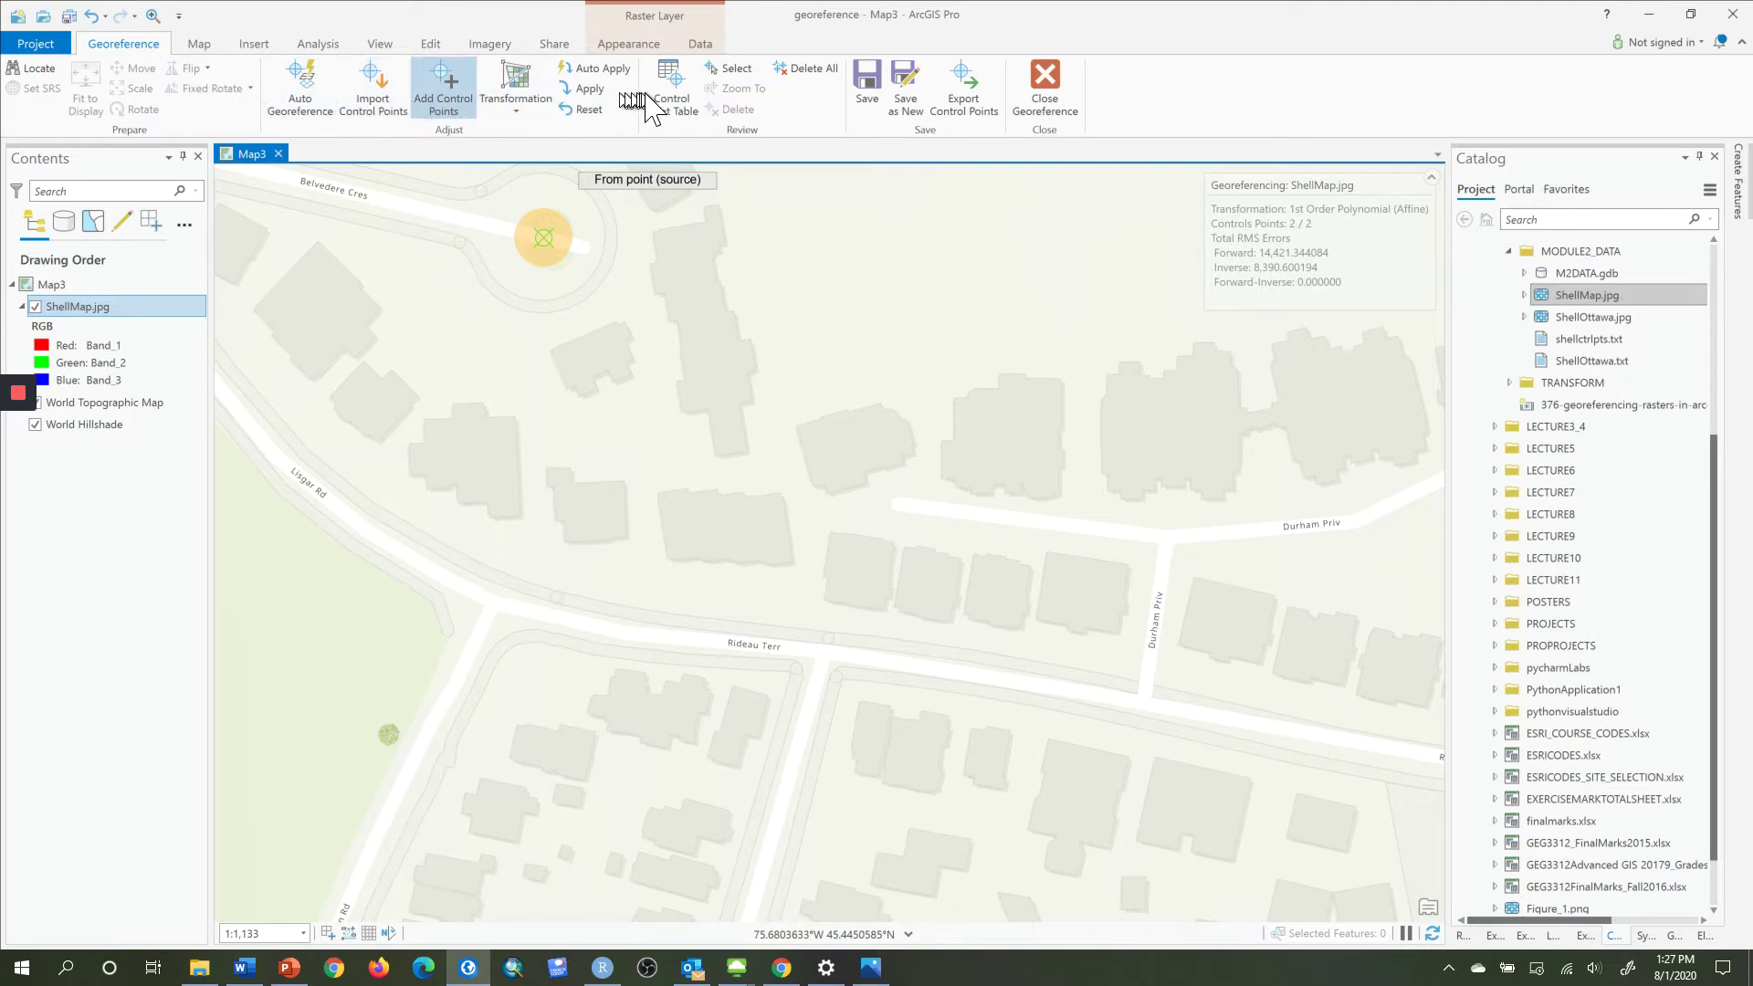
Open the control point table and examine the source and map X/Y coordinates of both links.
{"action": "left_click", "coordinate": [672, 96]}
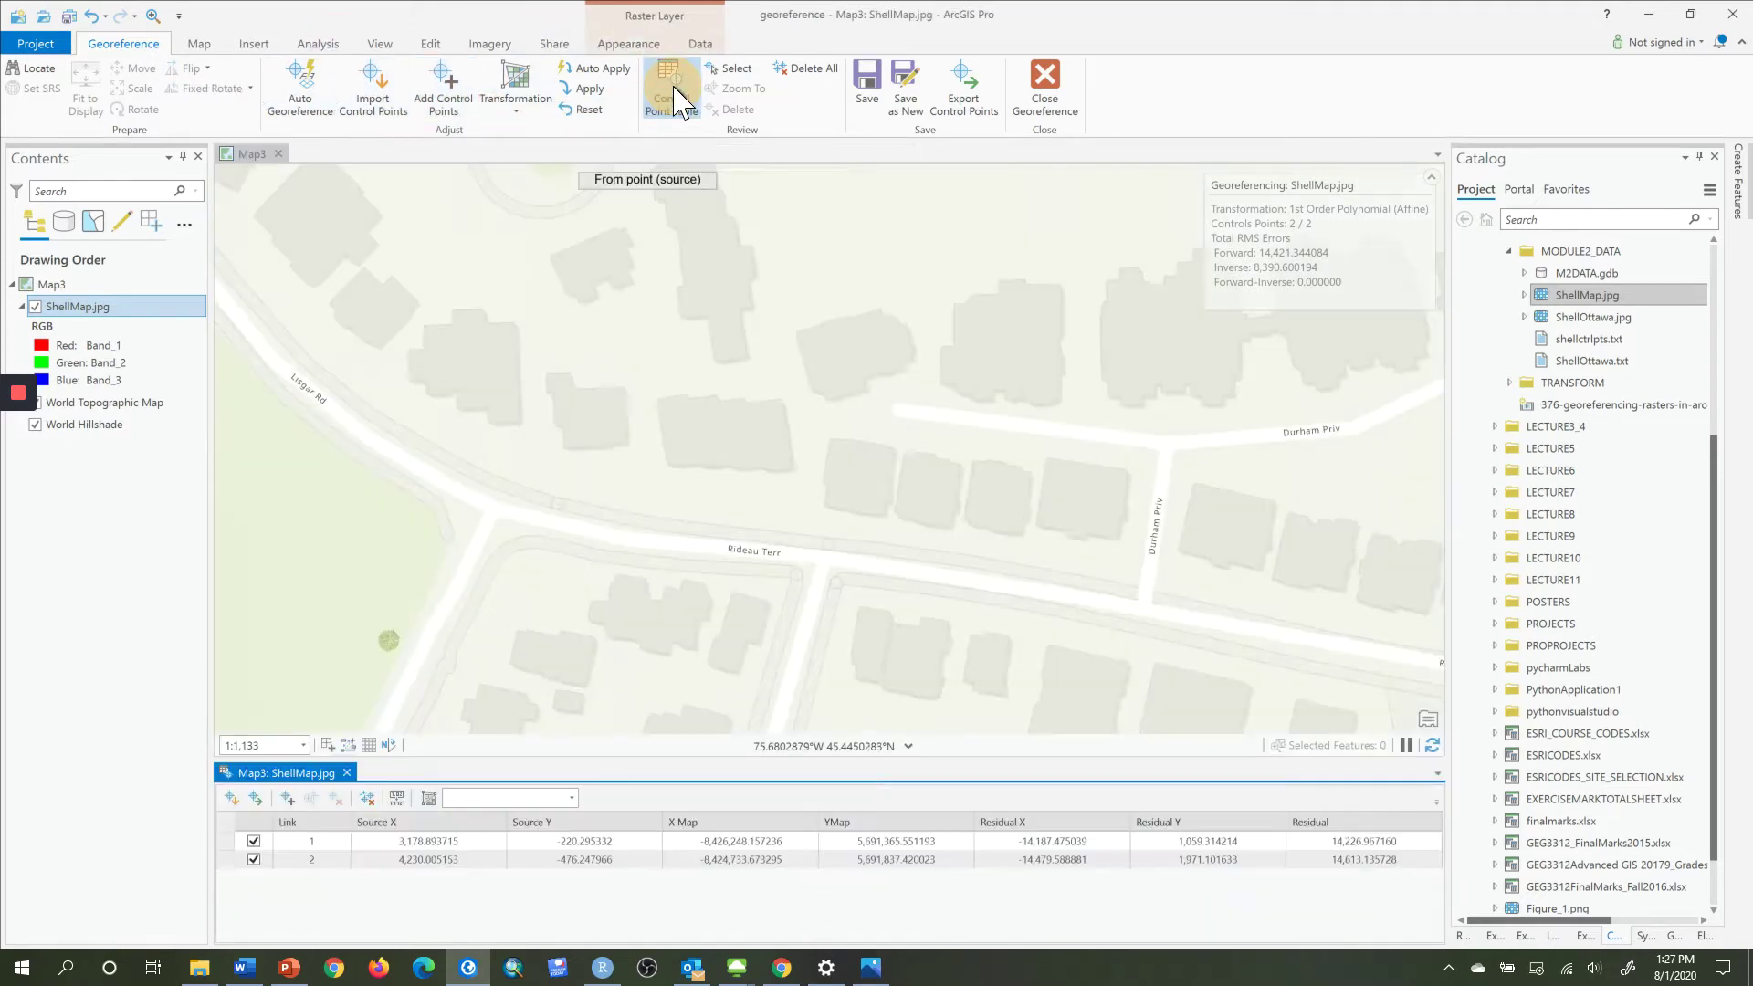
{"action": "left_click", "coordinate": [345, 840]}
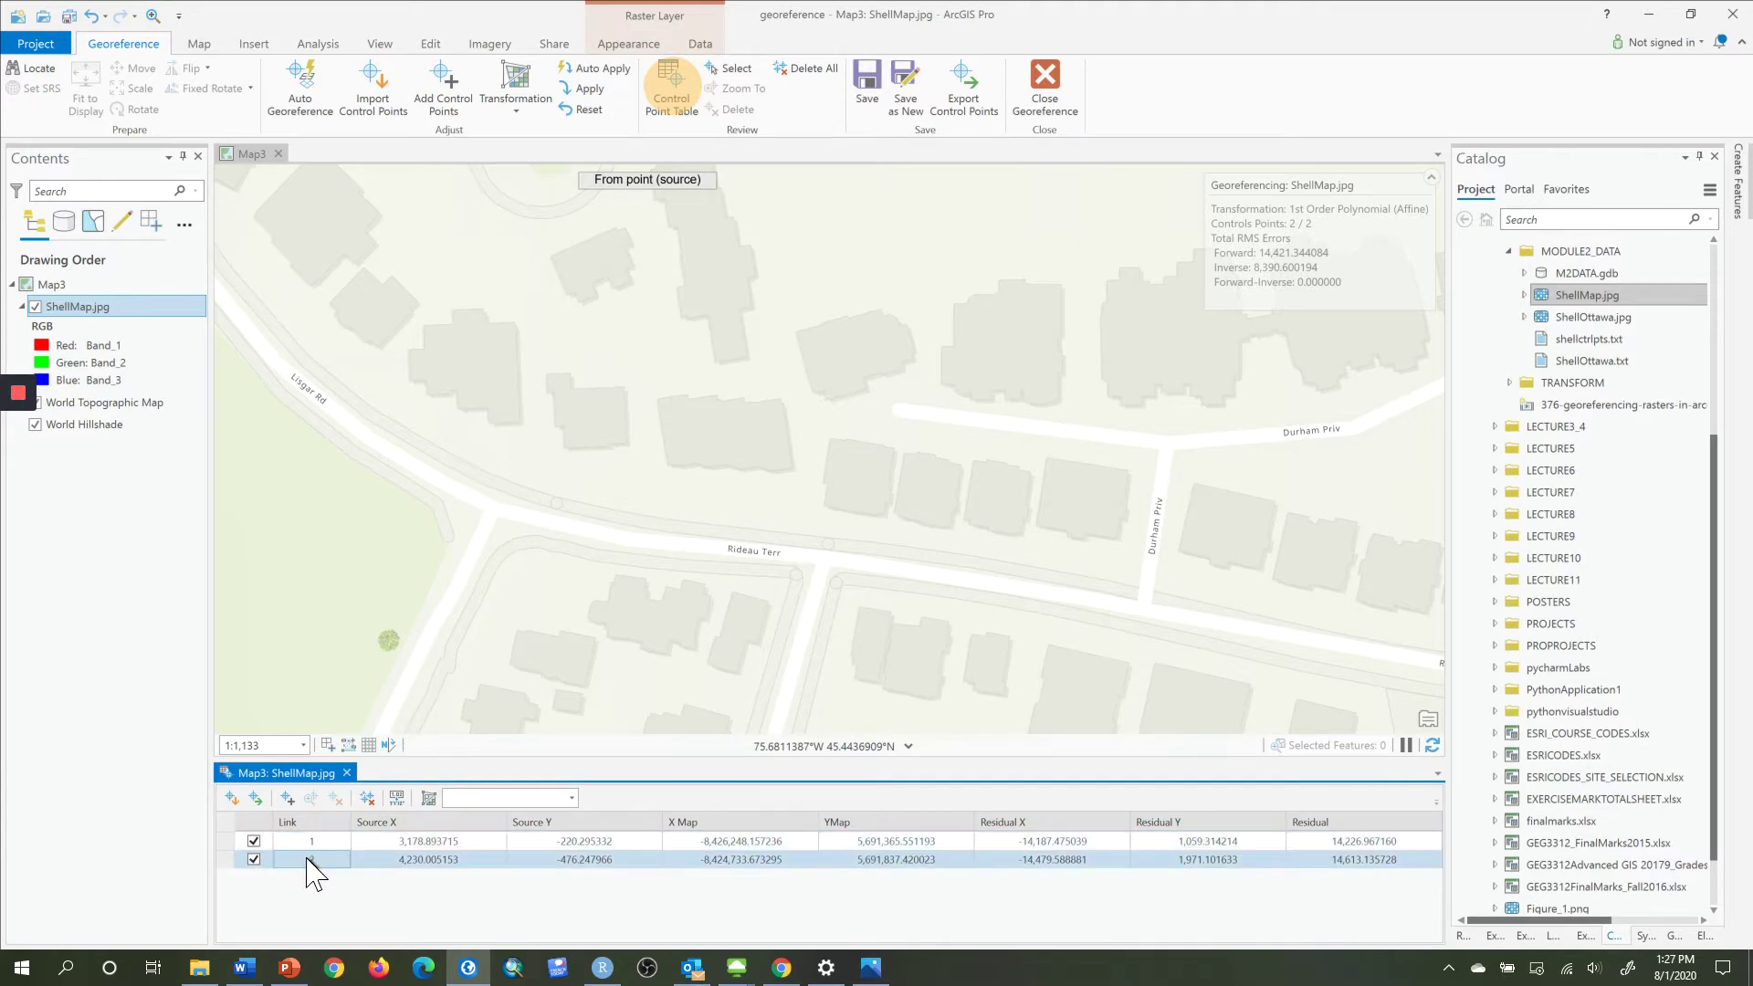
{"action": "left_click", "coordinate": [463, 843]}
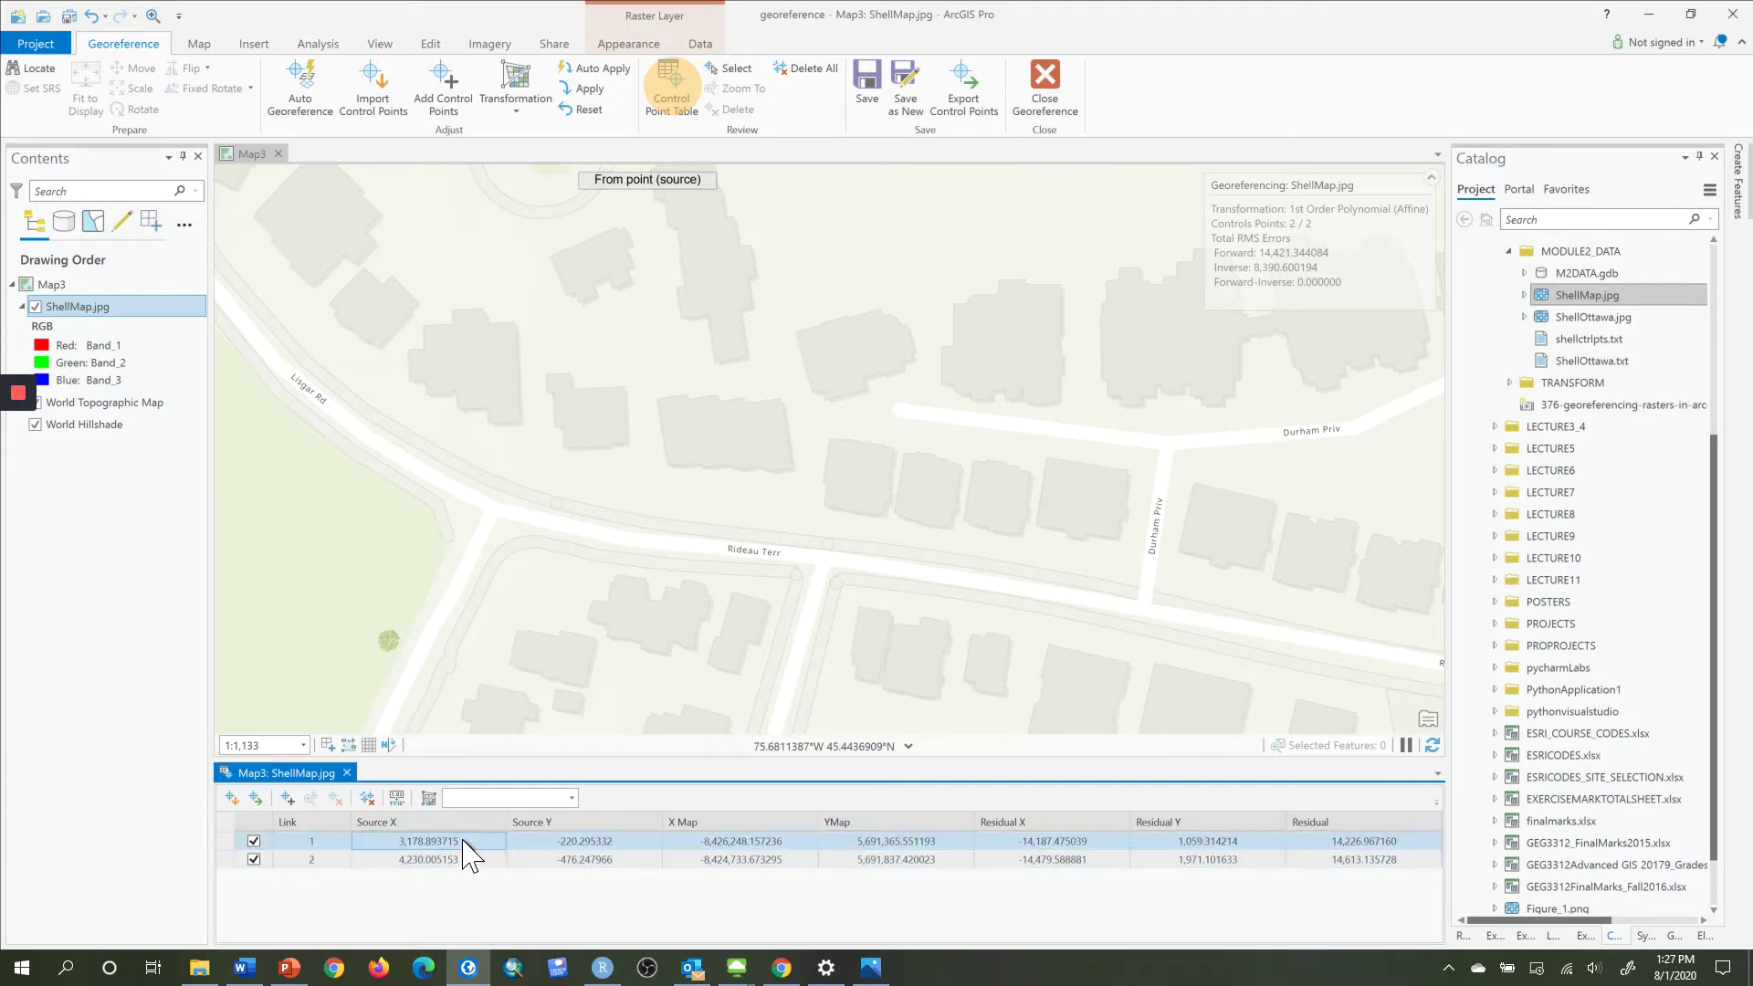
{"action": "left_click", "coordinate": [463, 824]}
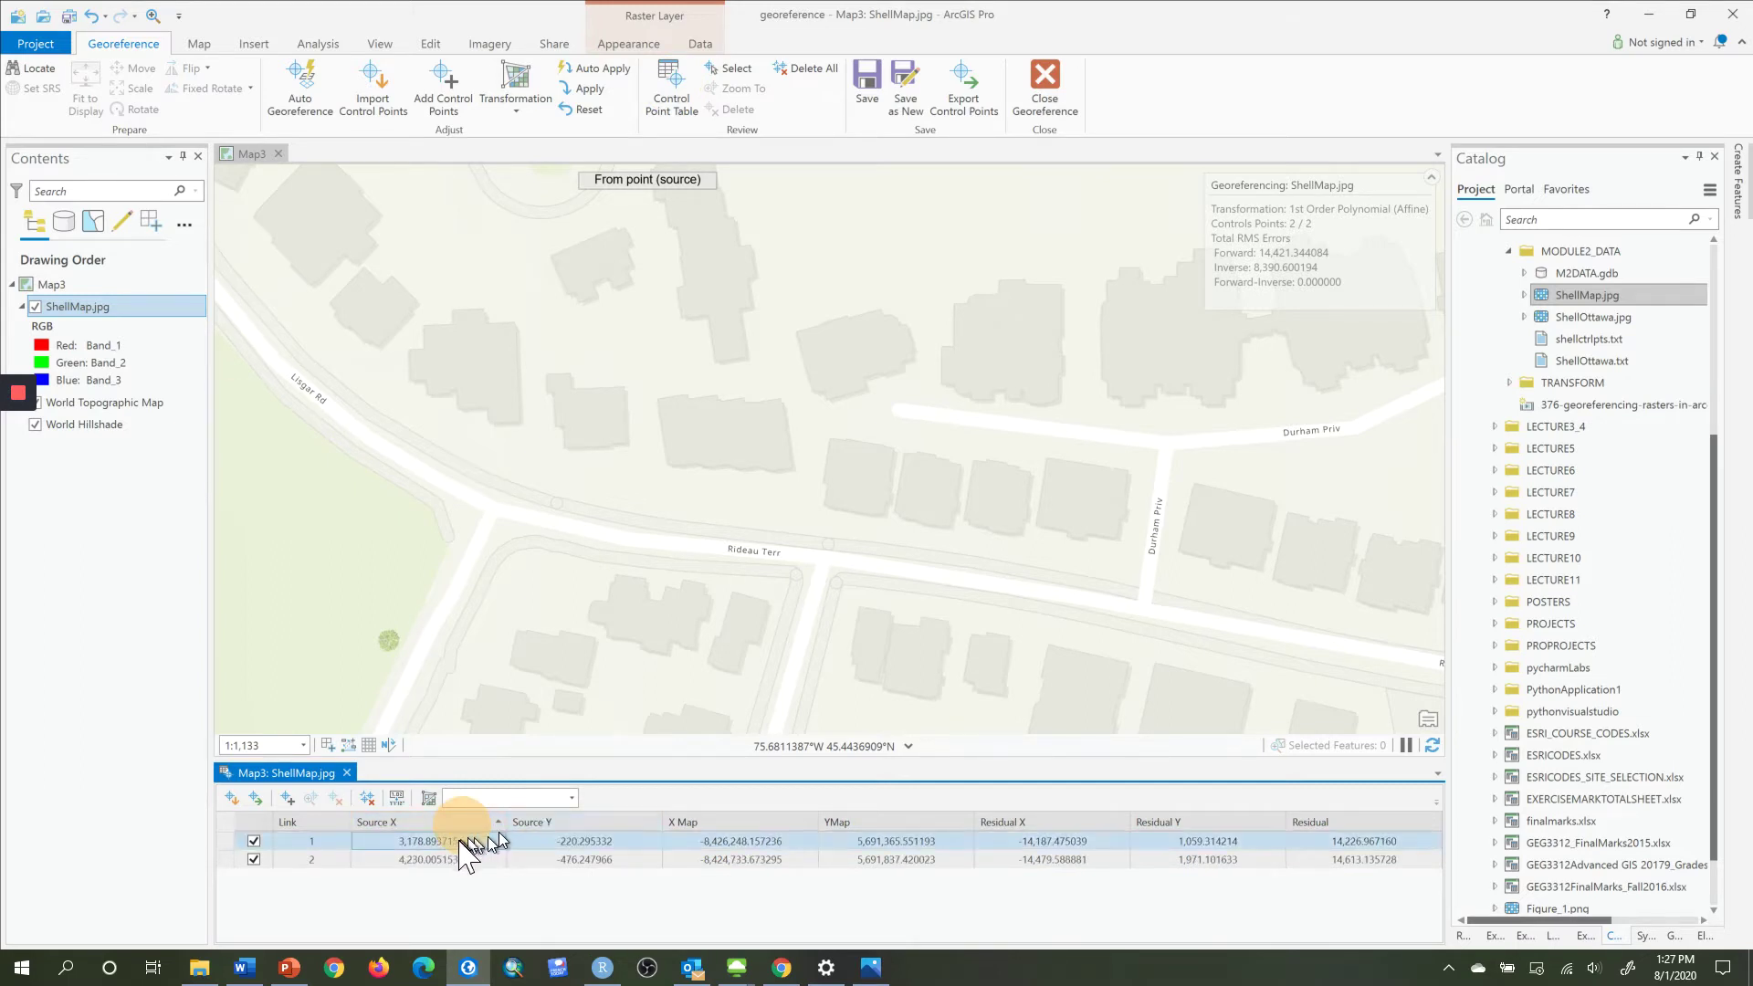
{"action": "left_click", "coordinate": [571, 838]}
{"action": "left_click", "coordinate": [603, 840]}
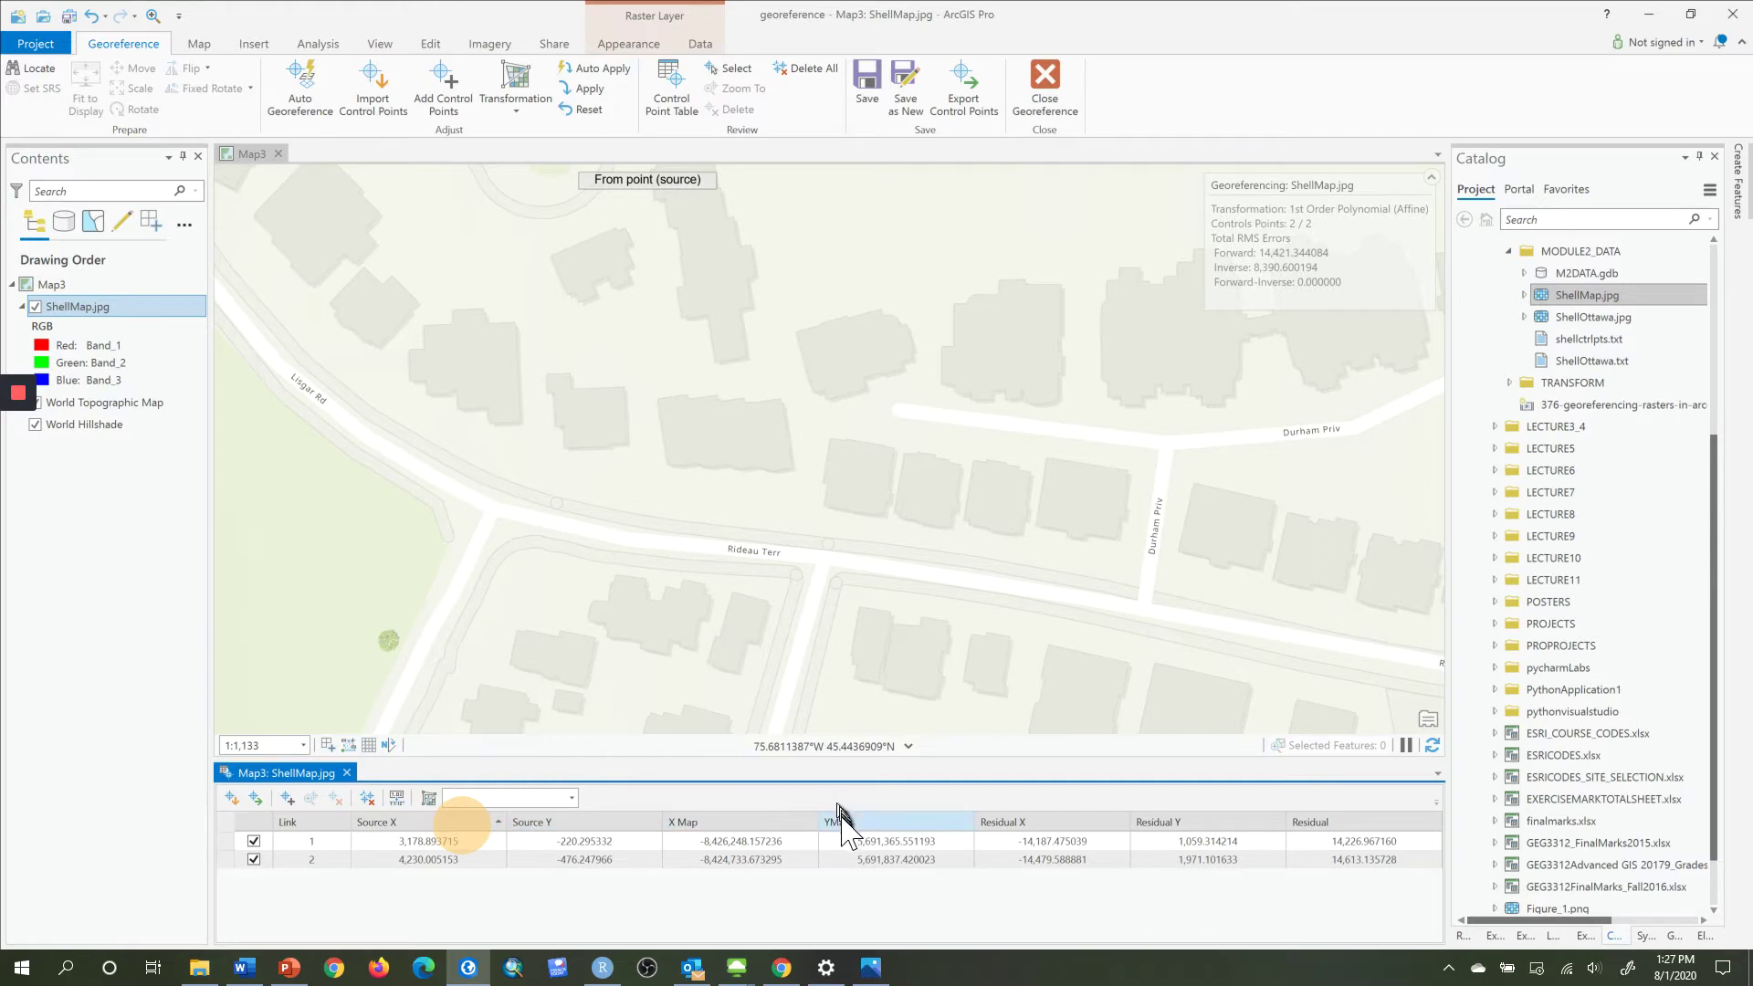
{"action": "left_click", "coordinate": [728, 841]}
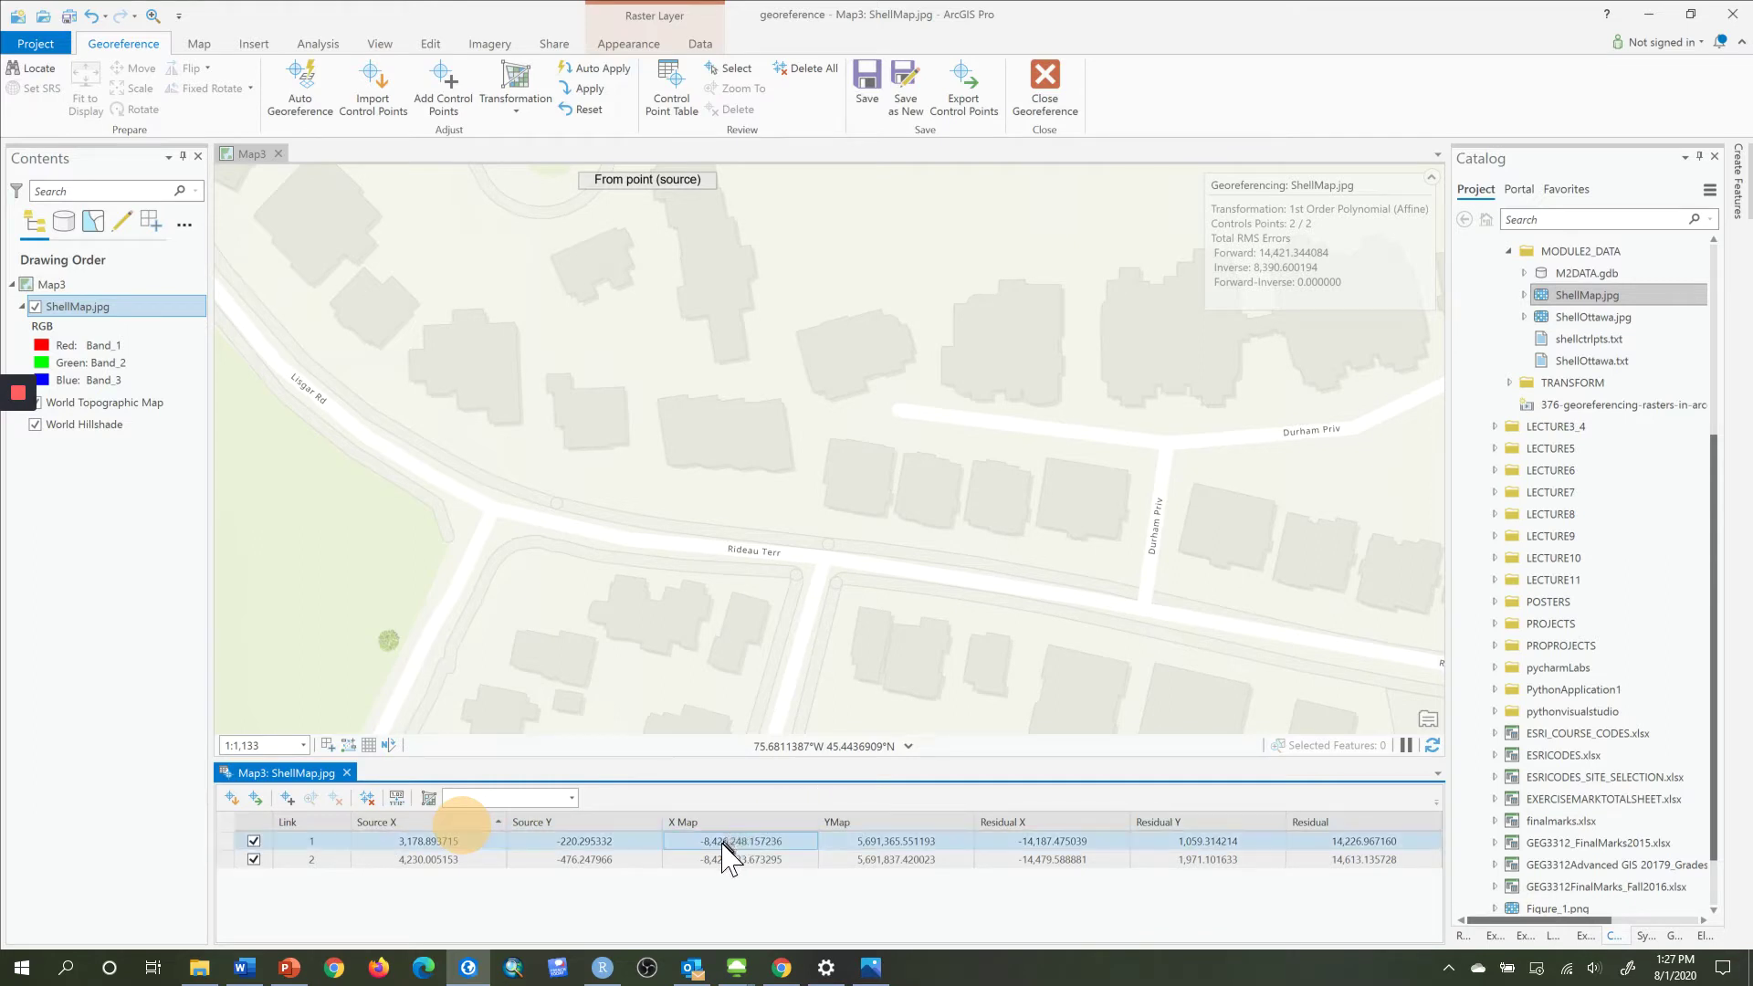
{"action": "left_click", "coordinate": [844, 860]}
{"action": "left_click", "coordinate": [853, 843]}
{"action": "left_click", "coordinate": [557, 860]}
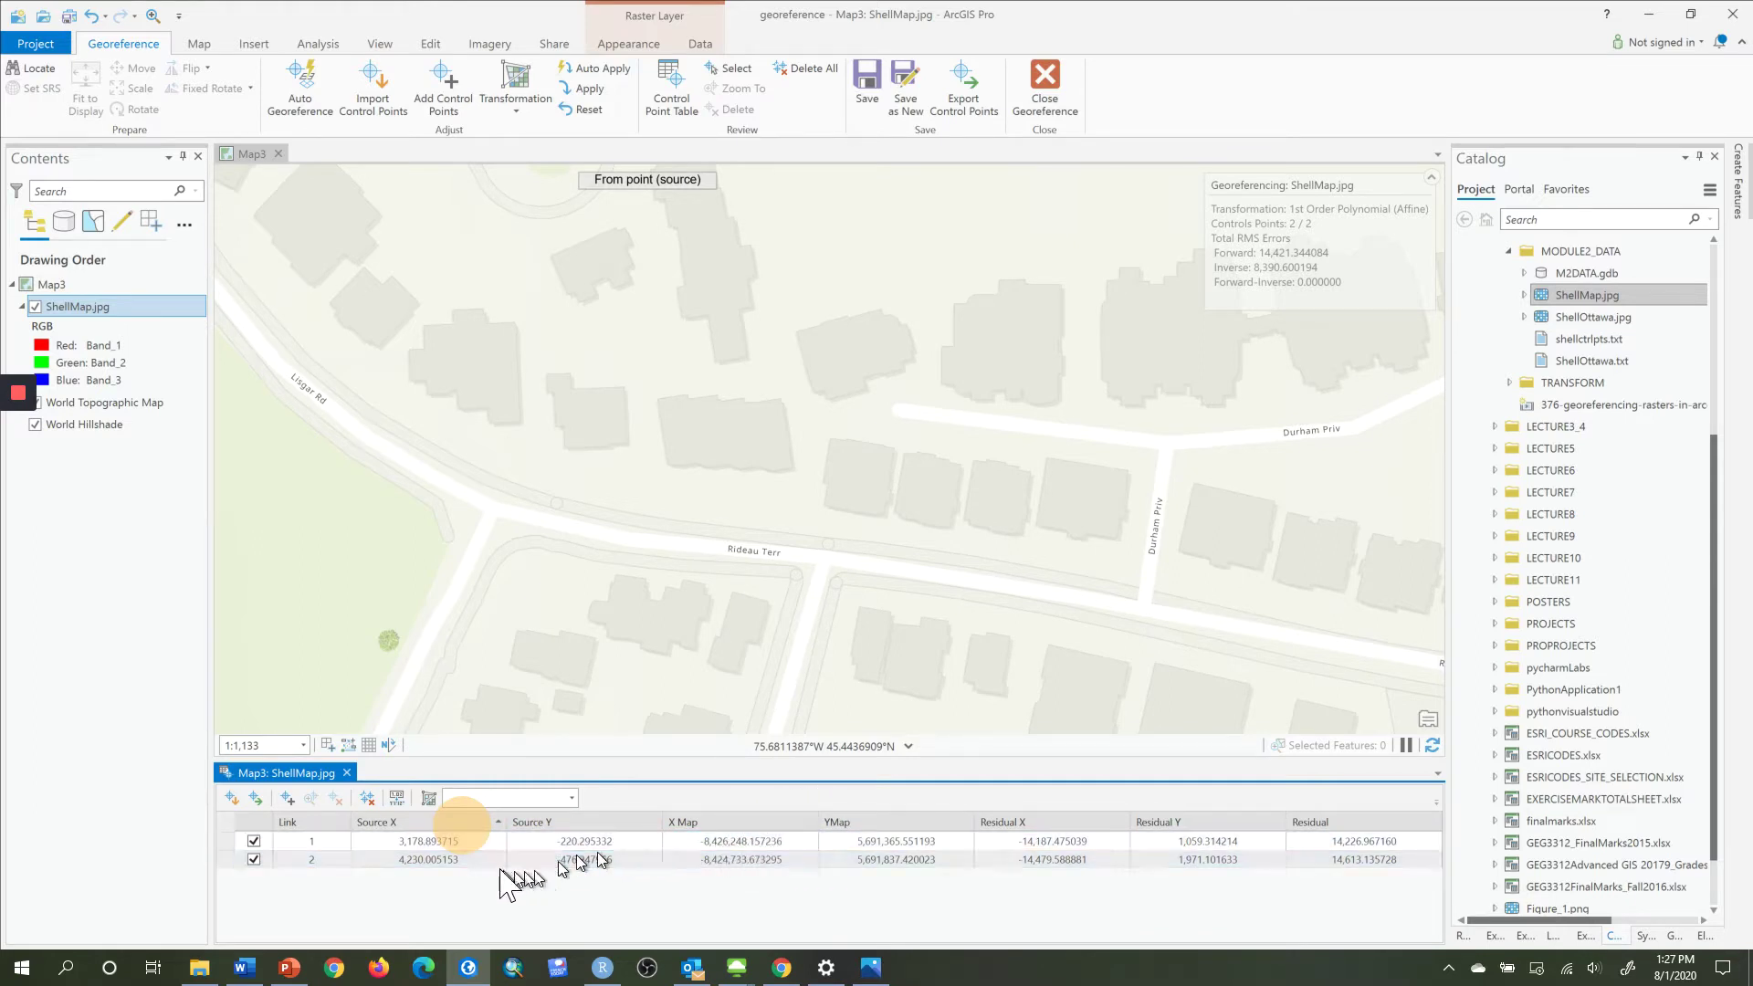
Review the two control point links and locate both target points on the basemap around the river and Rockcliffe Park.
{"action": "left_click", "coordinate": [420, 844]}
{"action": "left_click", "coordinate": [200, 45]}
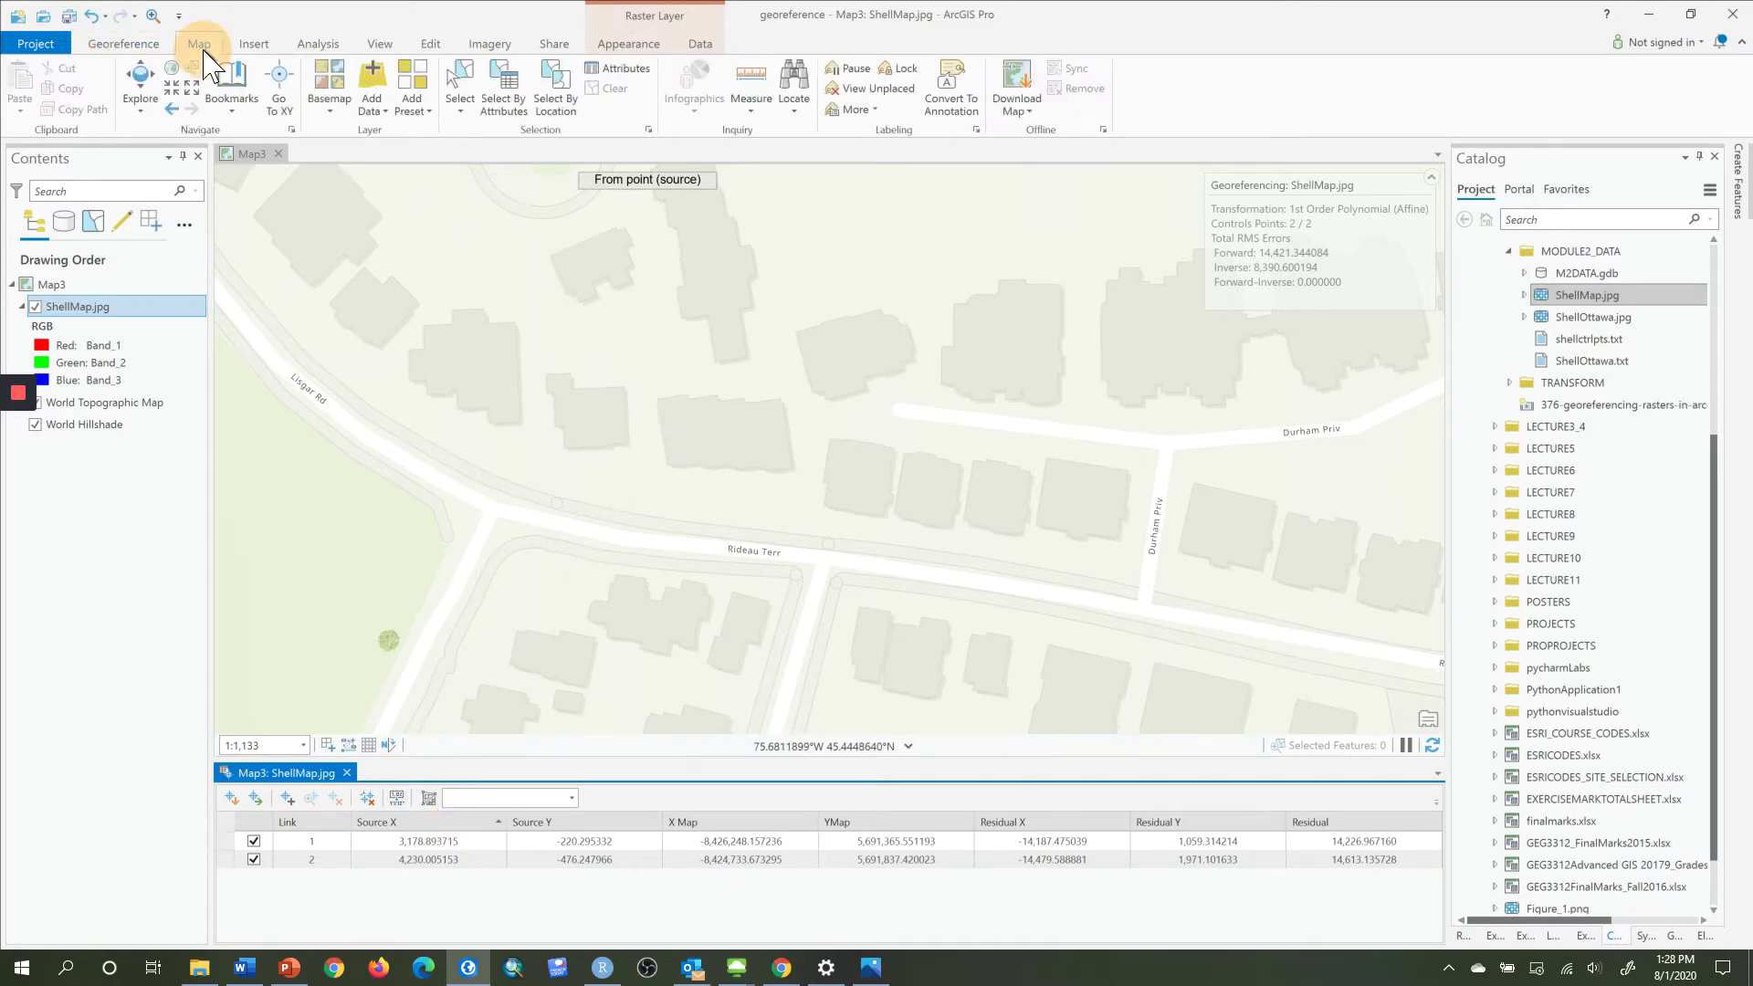
{"action": "left_click", "coordinate": [142, 77]}
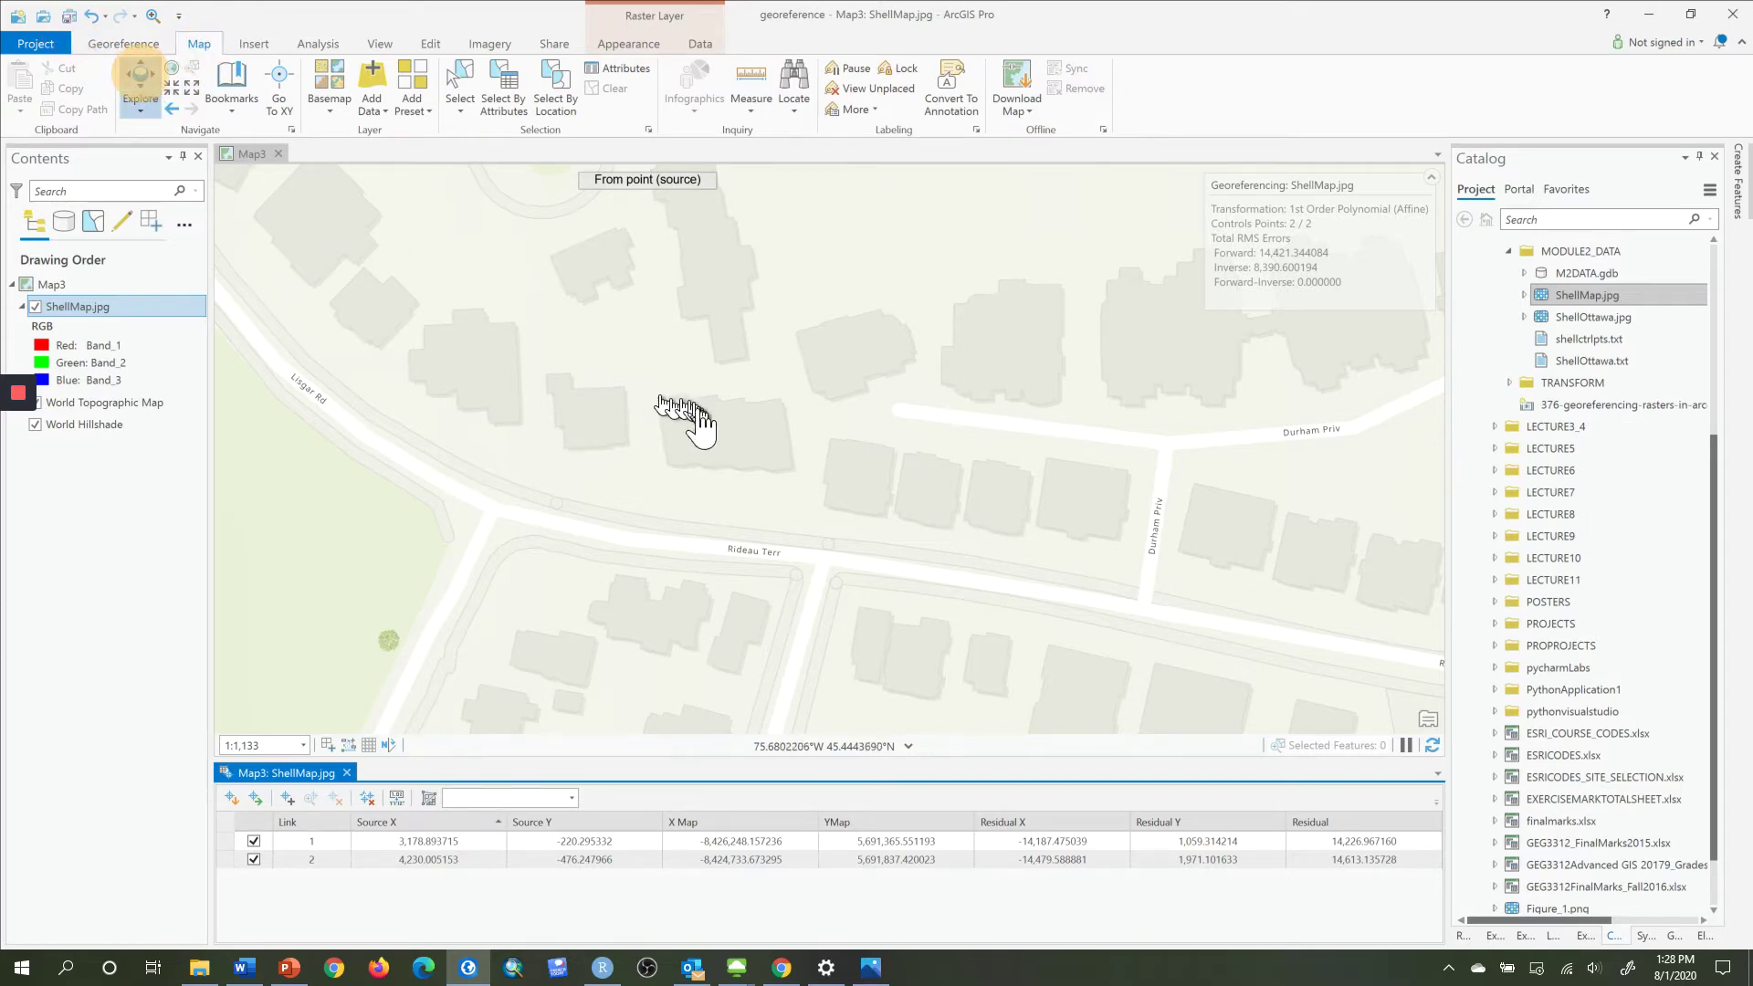
{"action": "scroll", "coordinate": [701, 425], "scroll_direction": "down", "scroll_amount": 10}
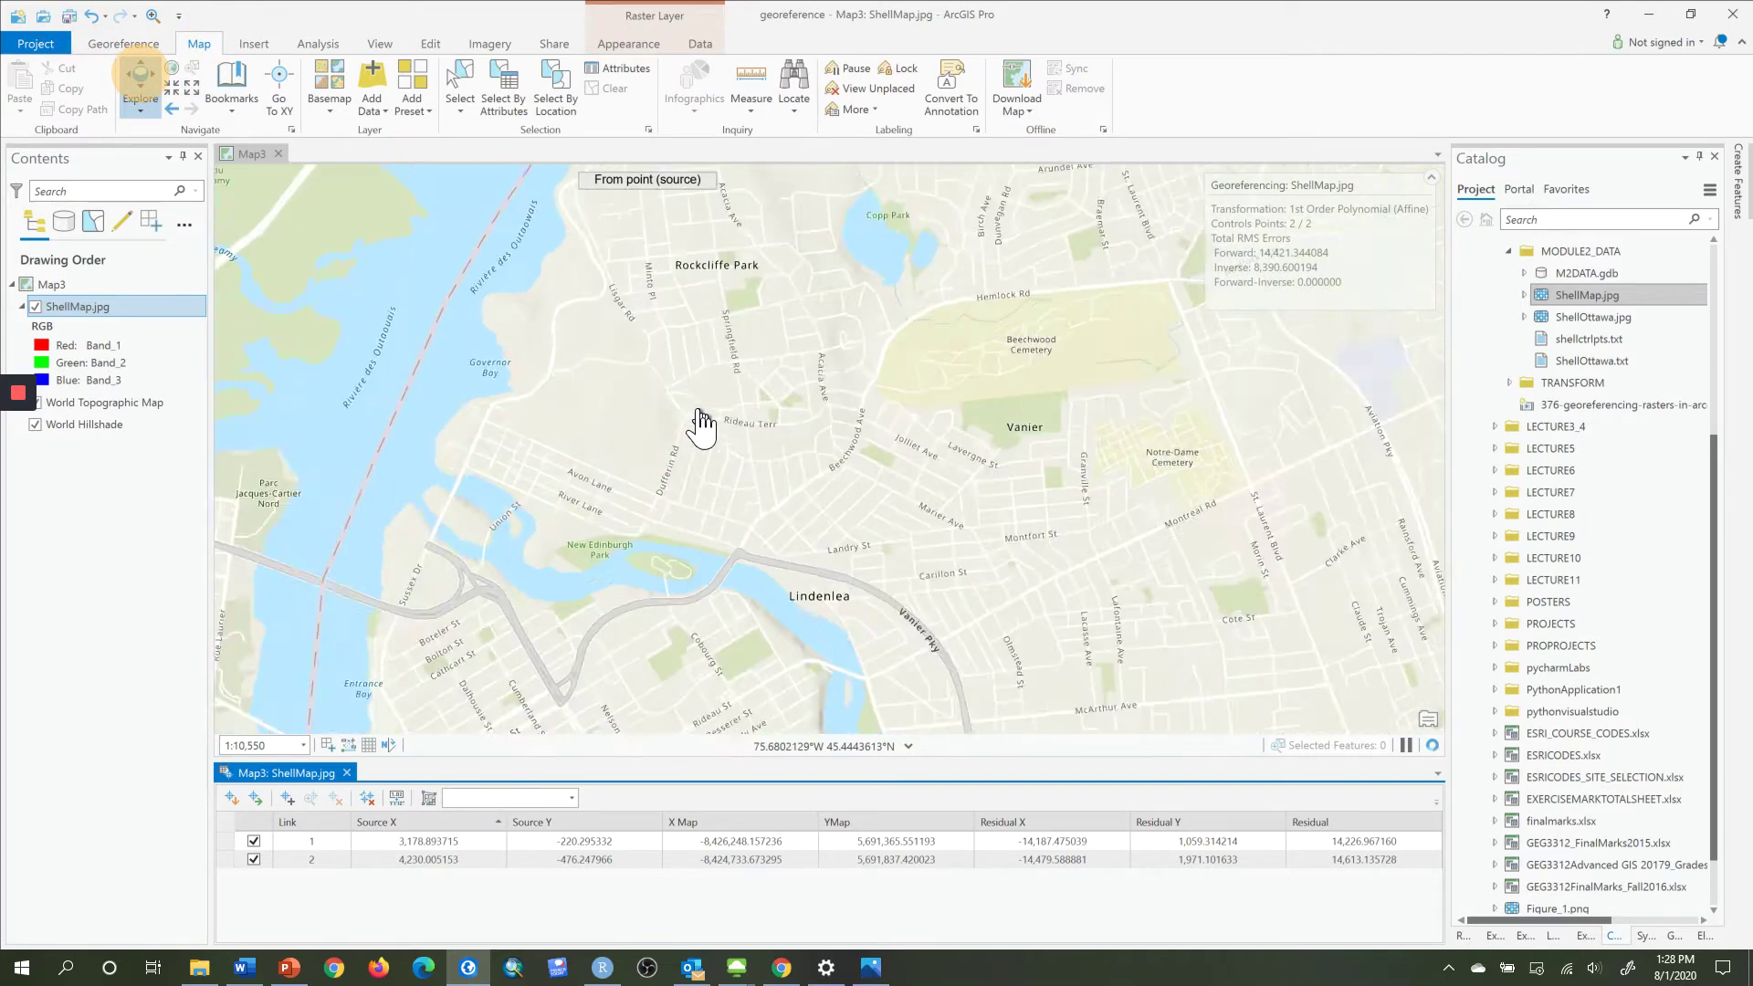
{"action": "left_click", "coordinate": [1208, 612]}
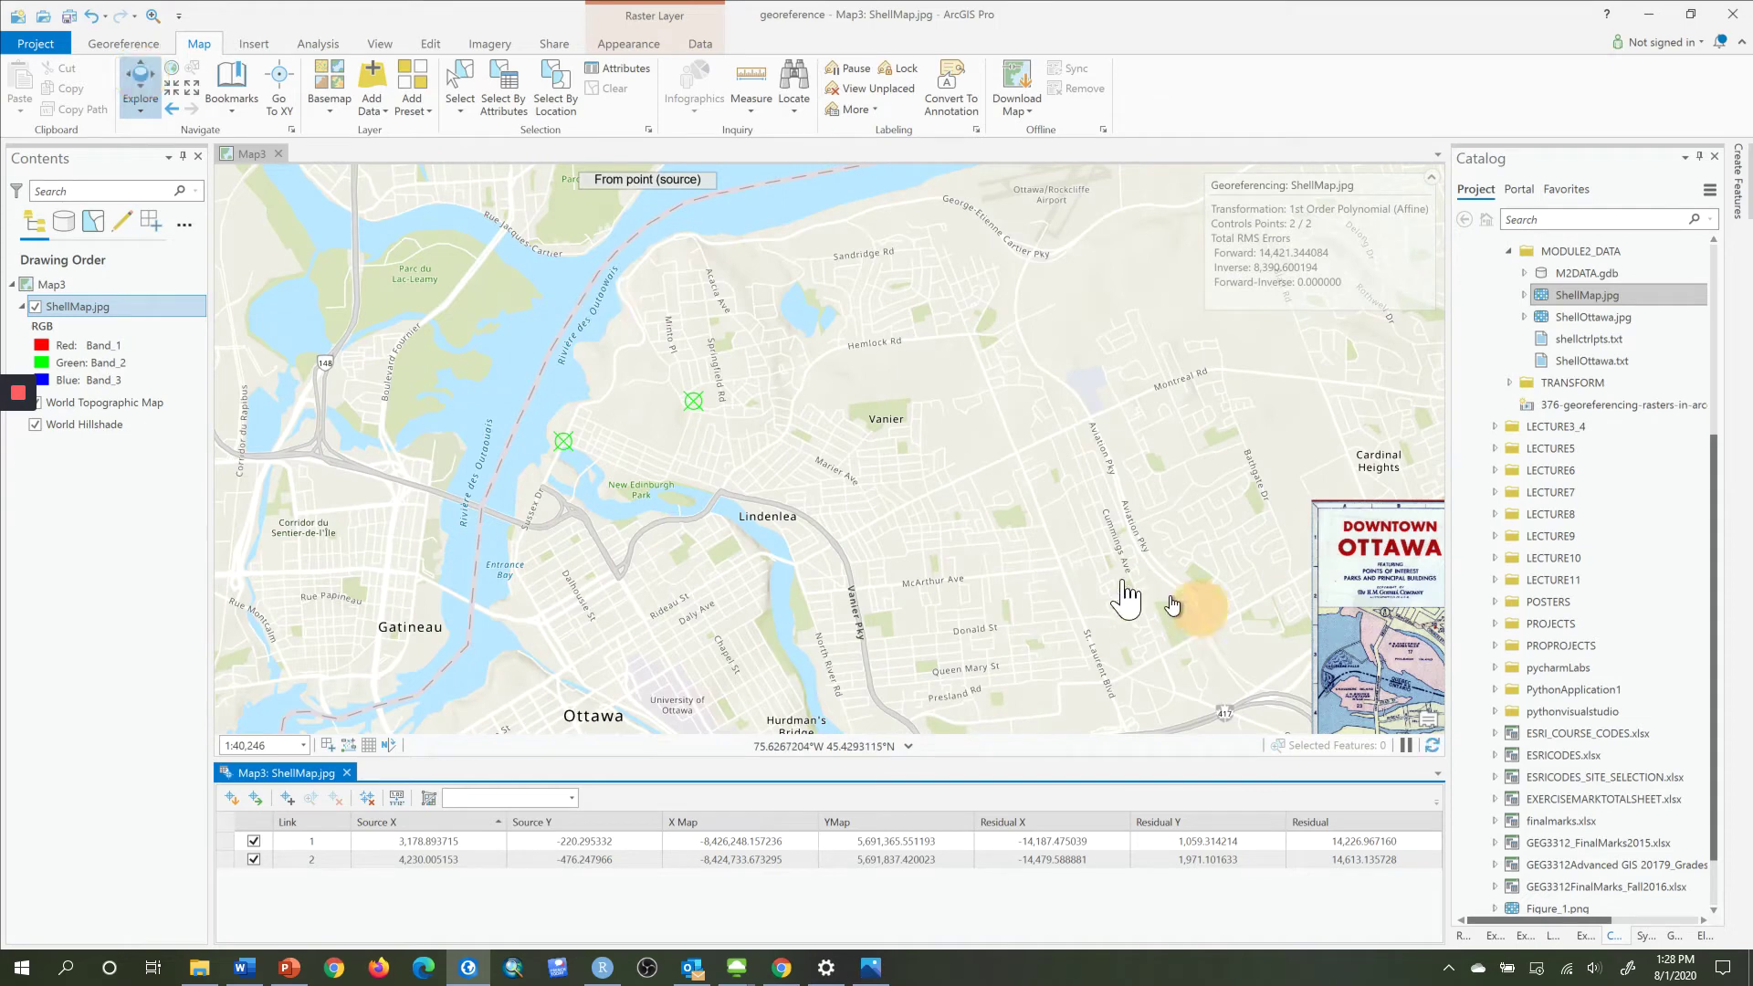
{"action": "left_click", "coordinate": [882, 461]}
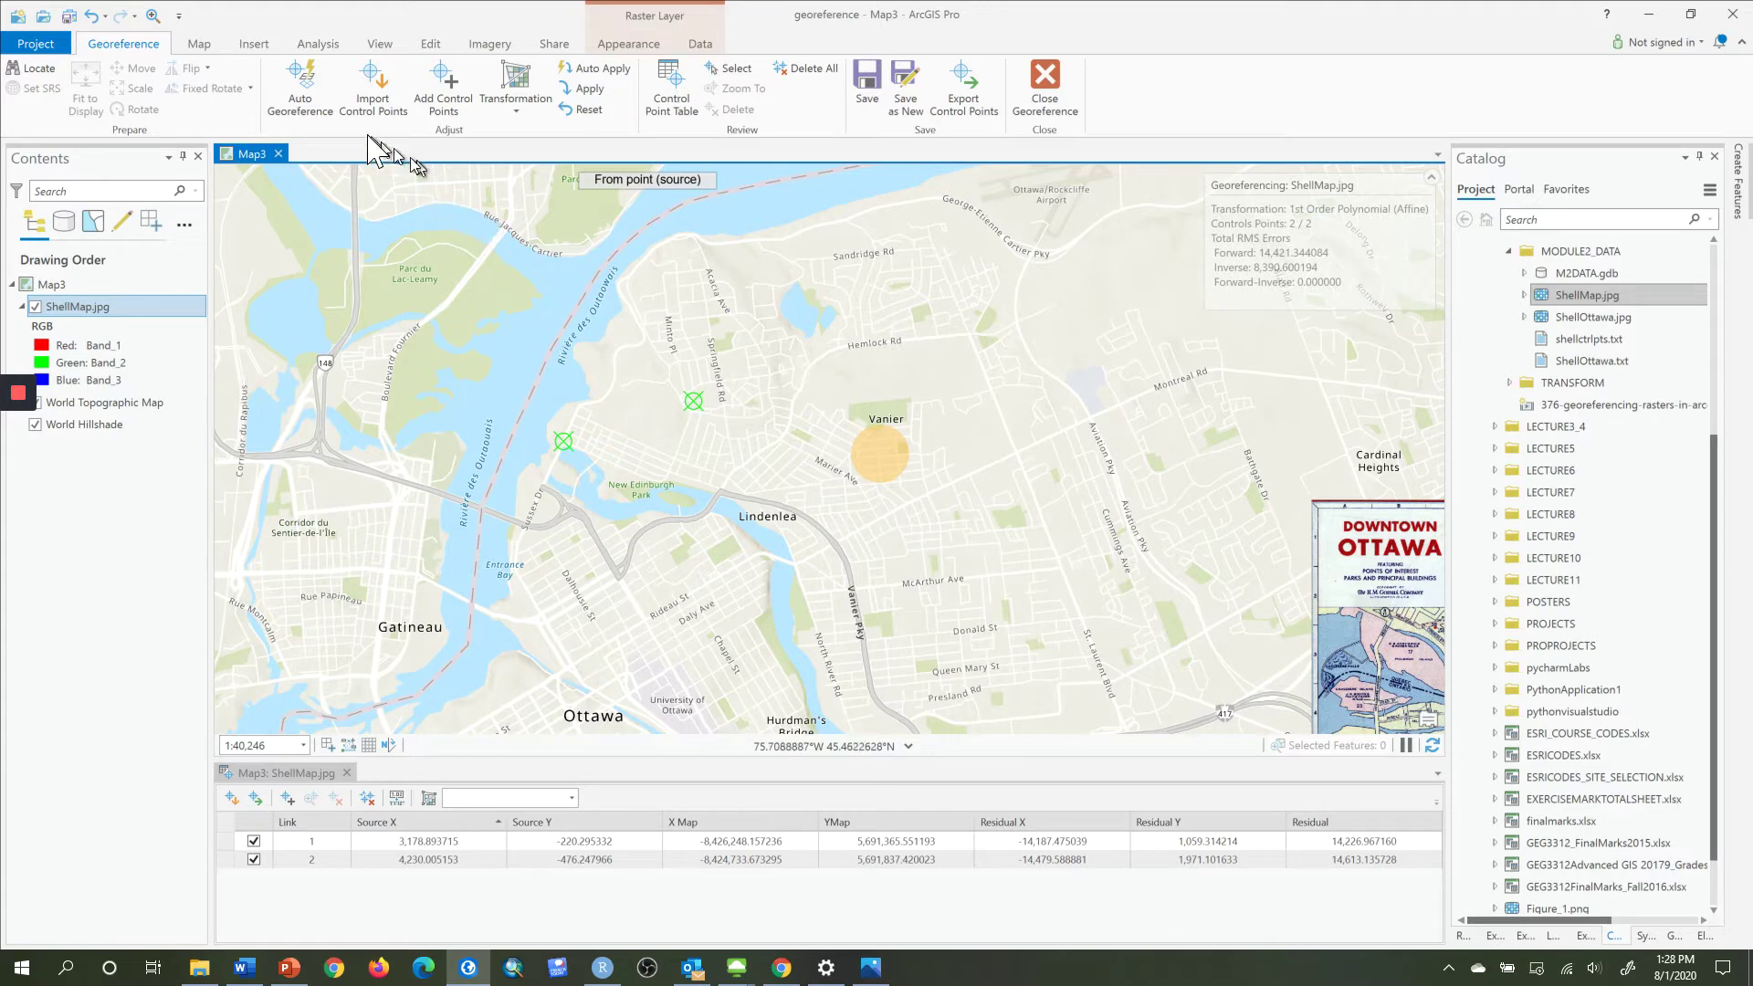
{"action": "left_click", "coordinate": [200, 44]}
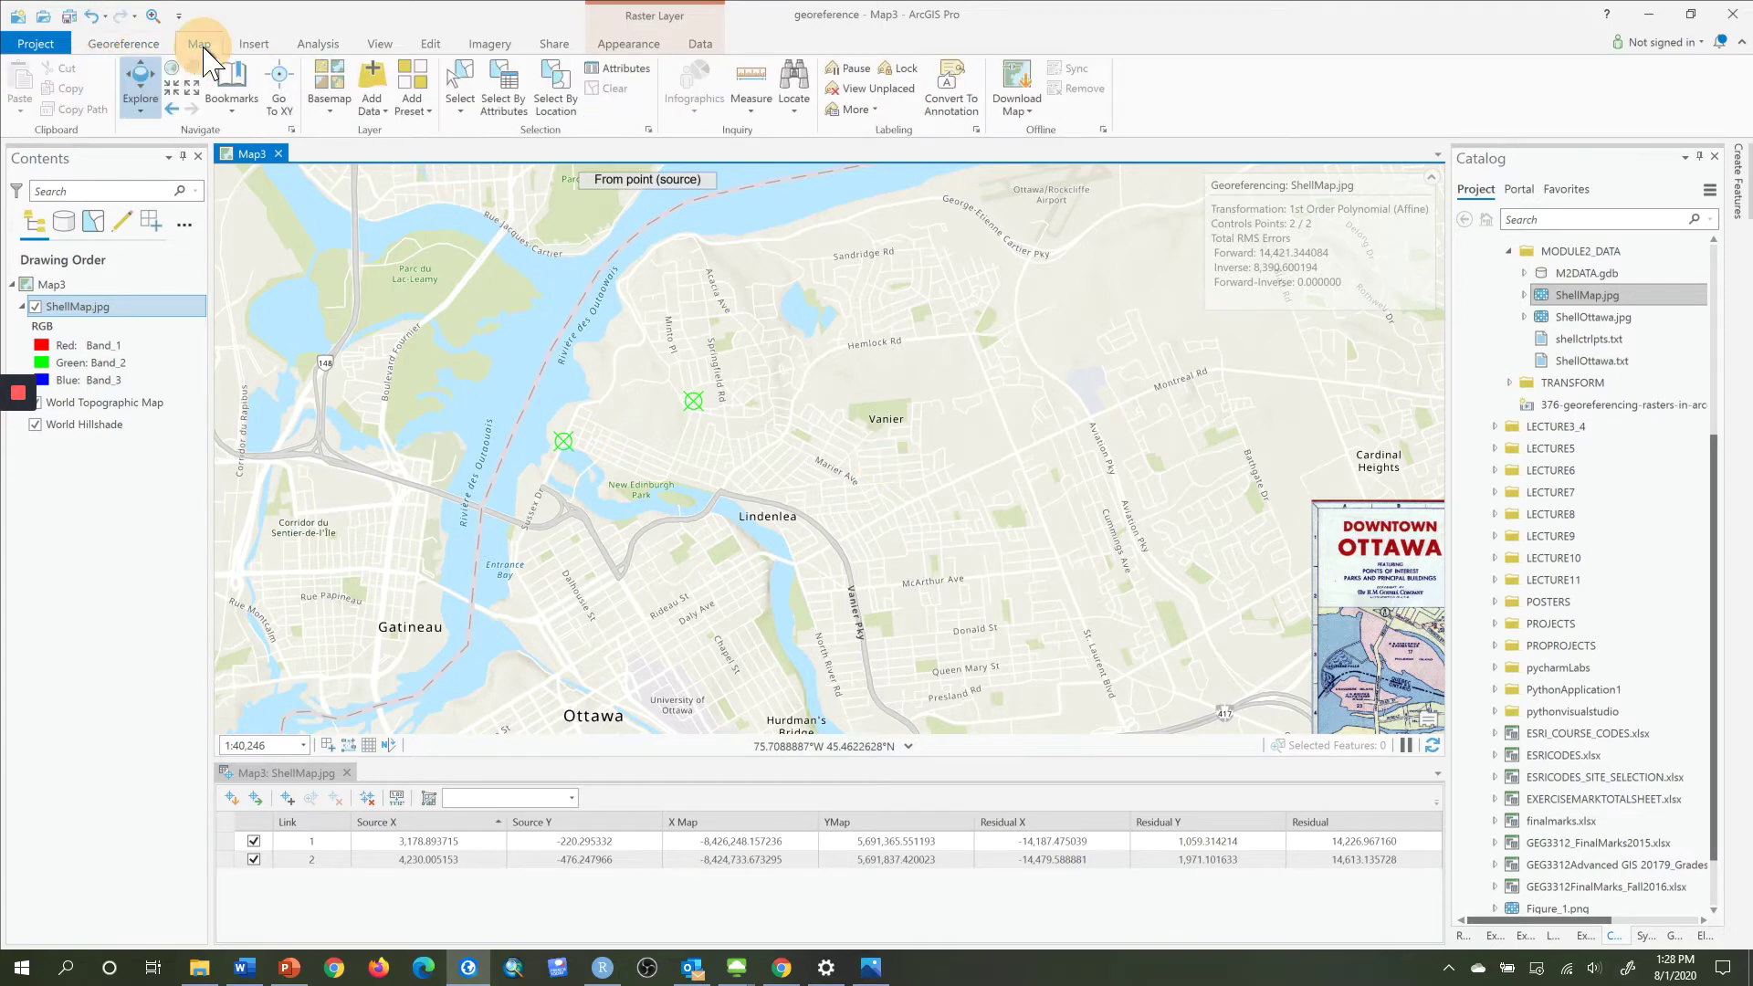
{"action": "left_click", "coordinate": [143, 91]}
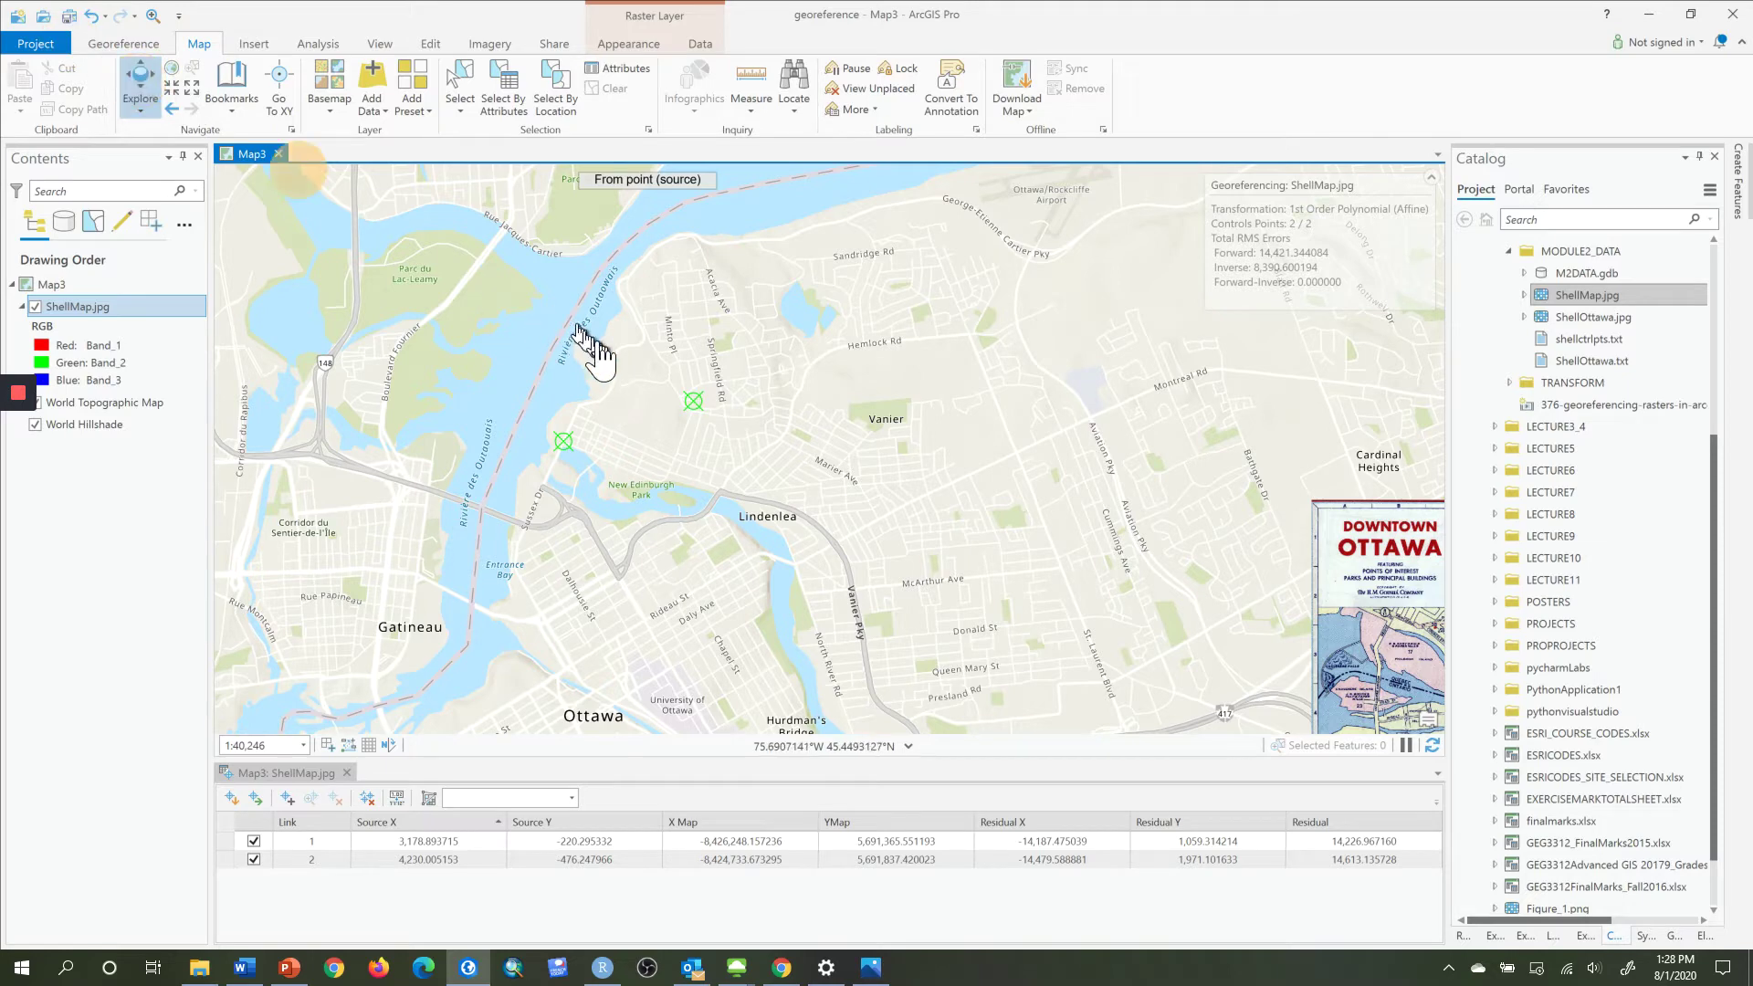
{"action": "left_click", "coordinate": [630, 374]}
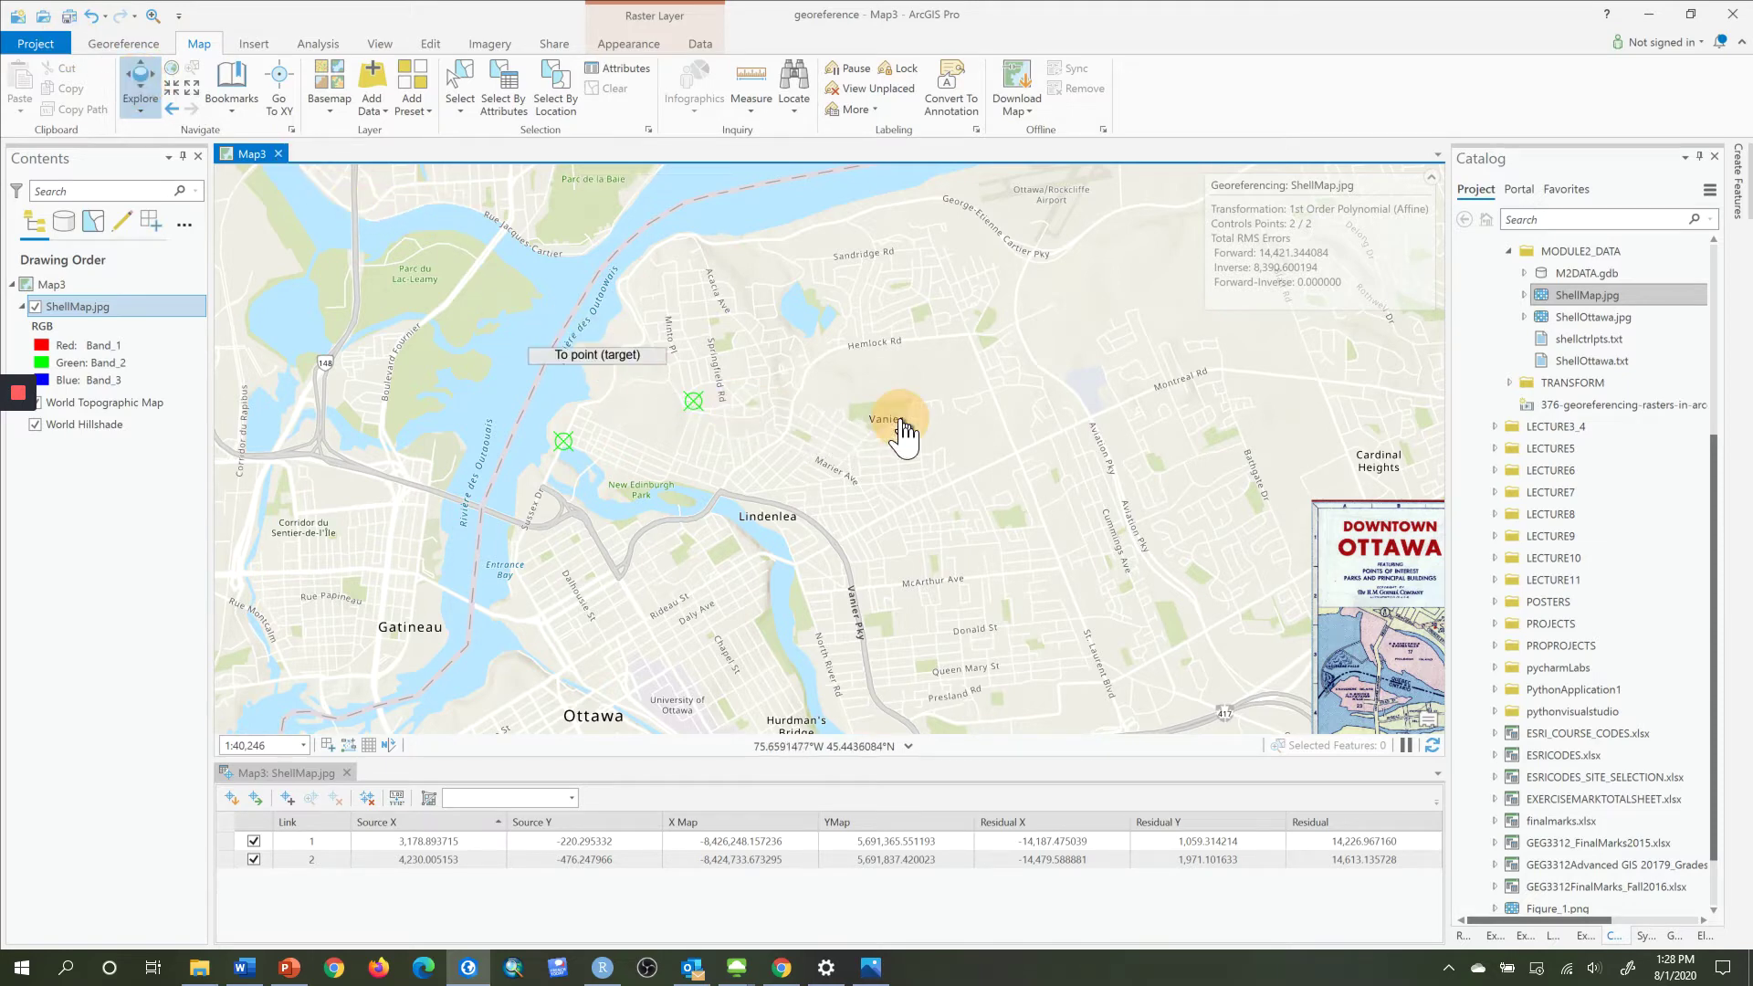
{"action": "left_click", "coordinate": [1012, 484]}
{"action": "left_click", "coordinate": [677, 404]}
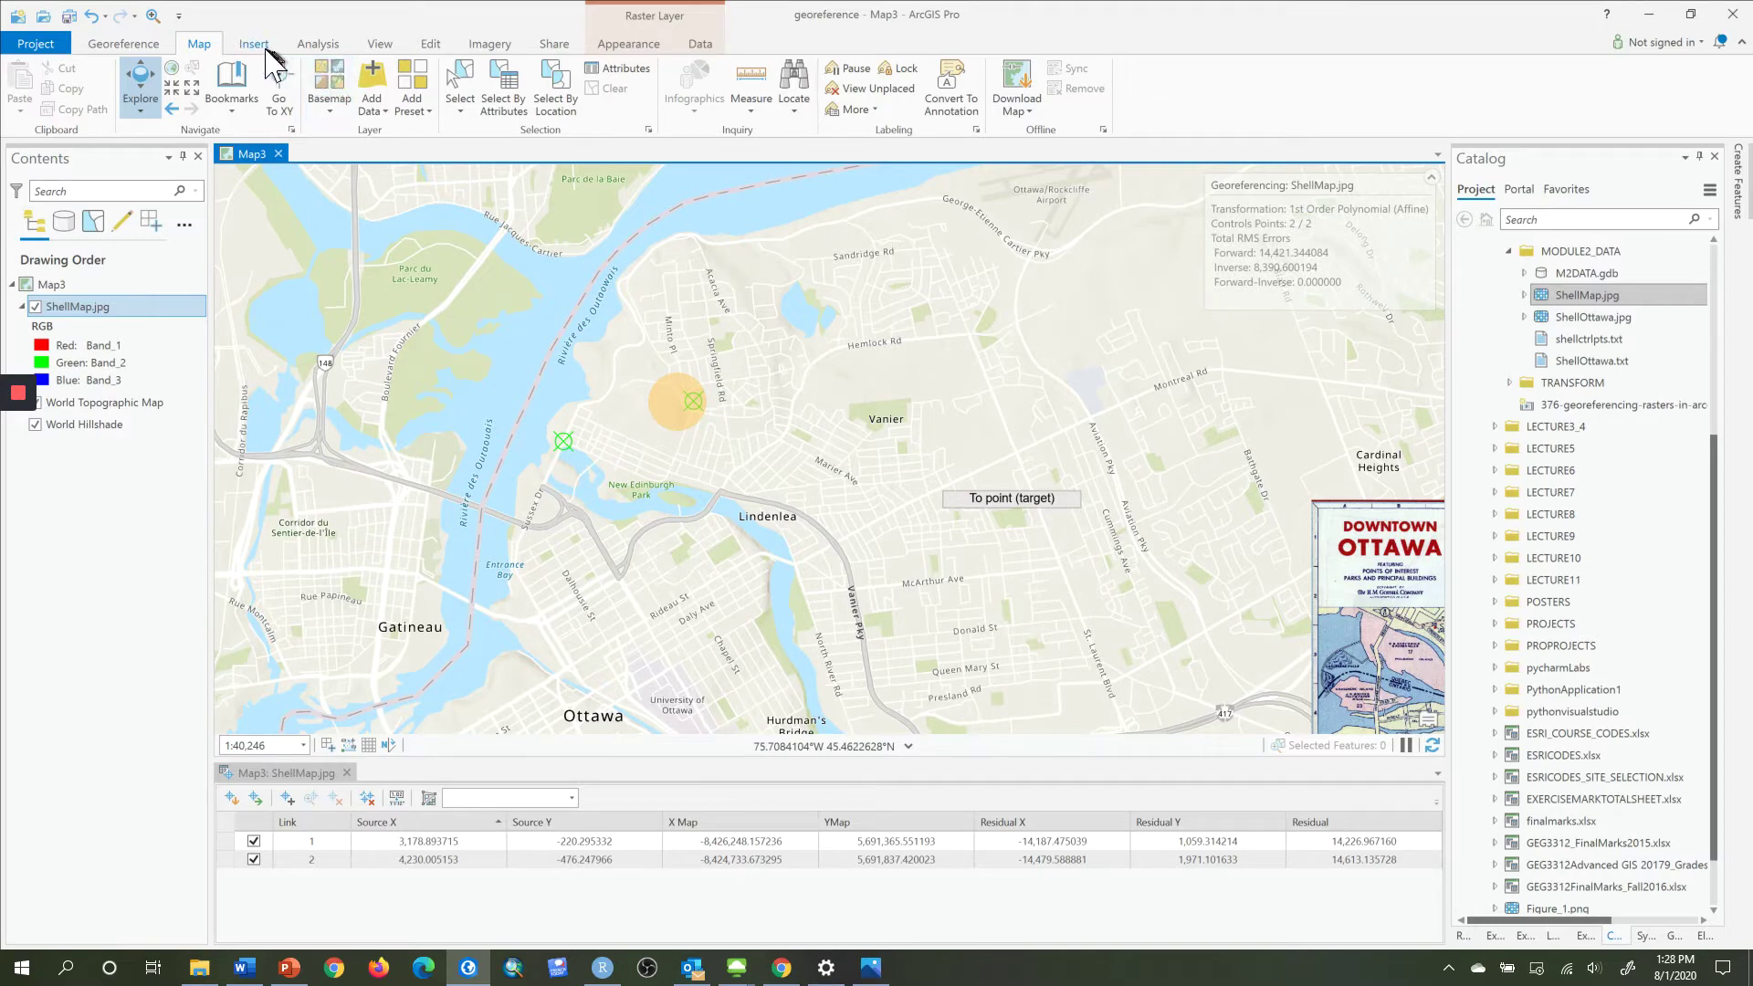
{"action": "left_click", "coordinate": [144, 43]}
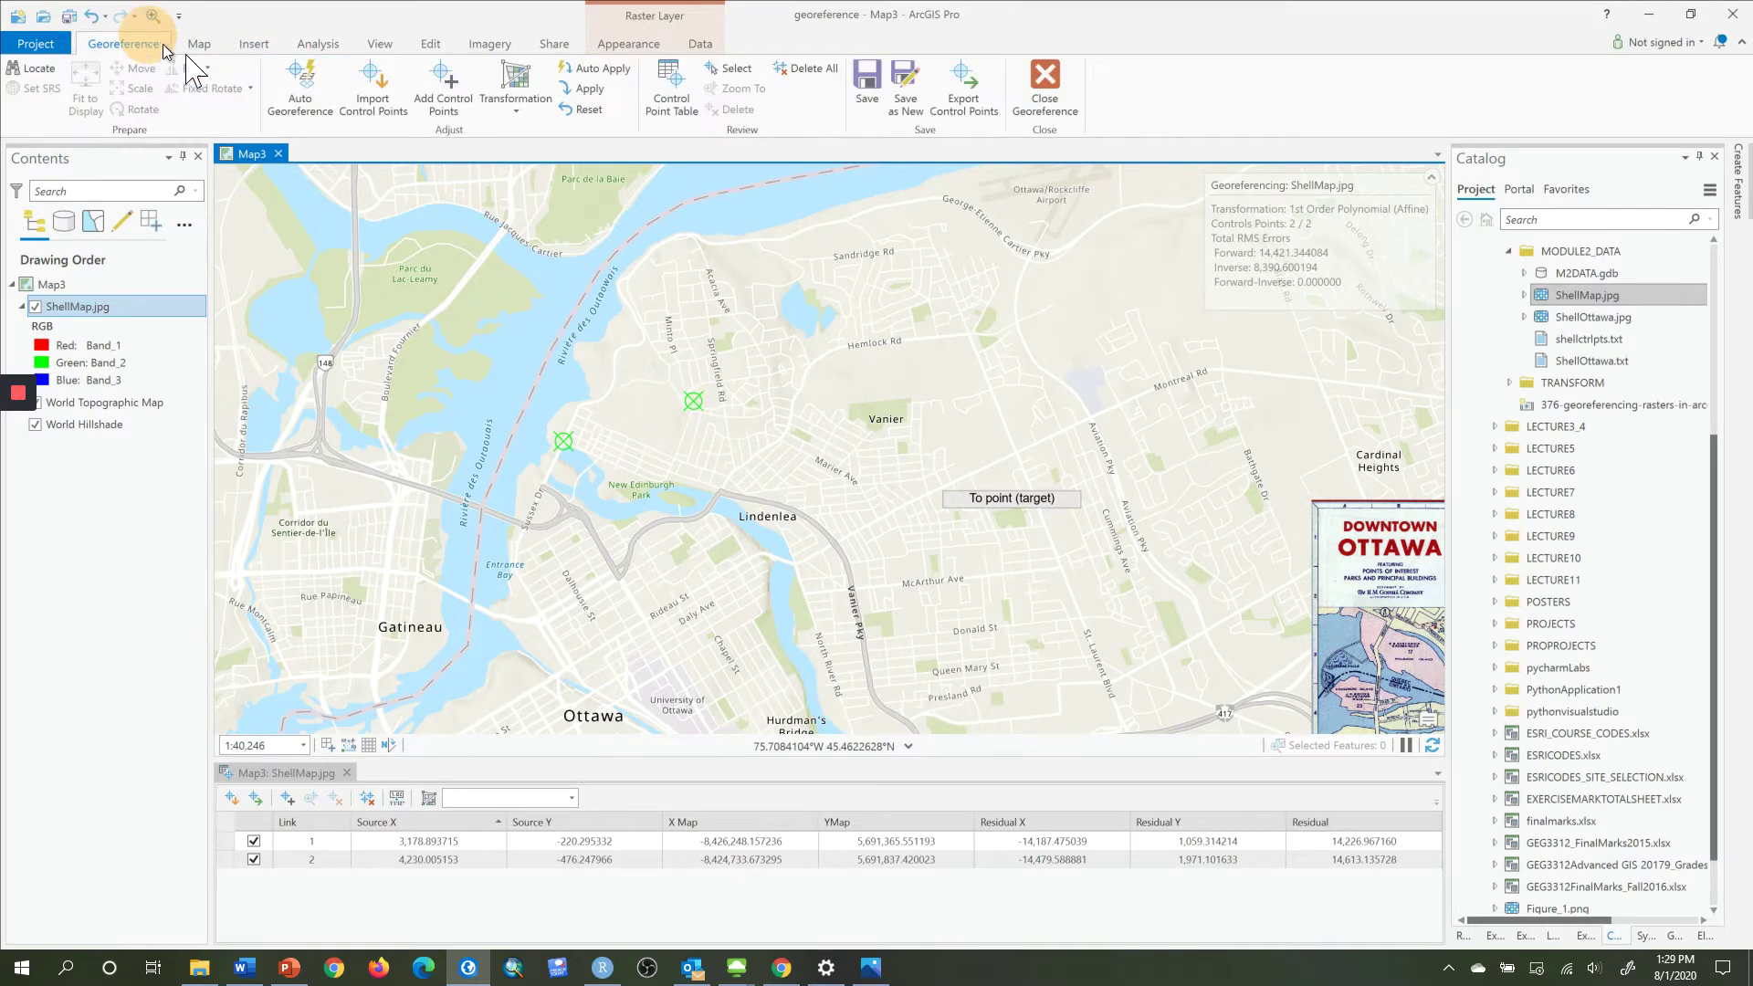
{"action": "left_click", "coordinate": [437, 90]}
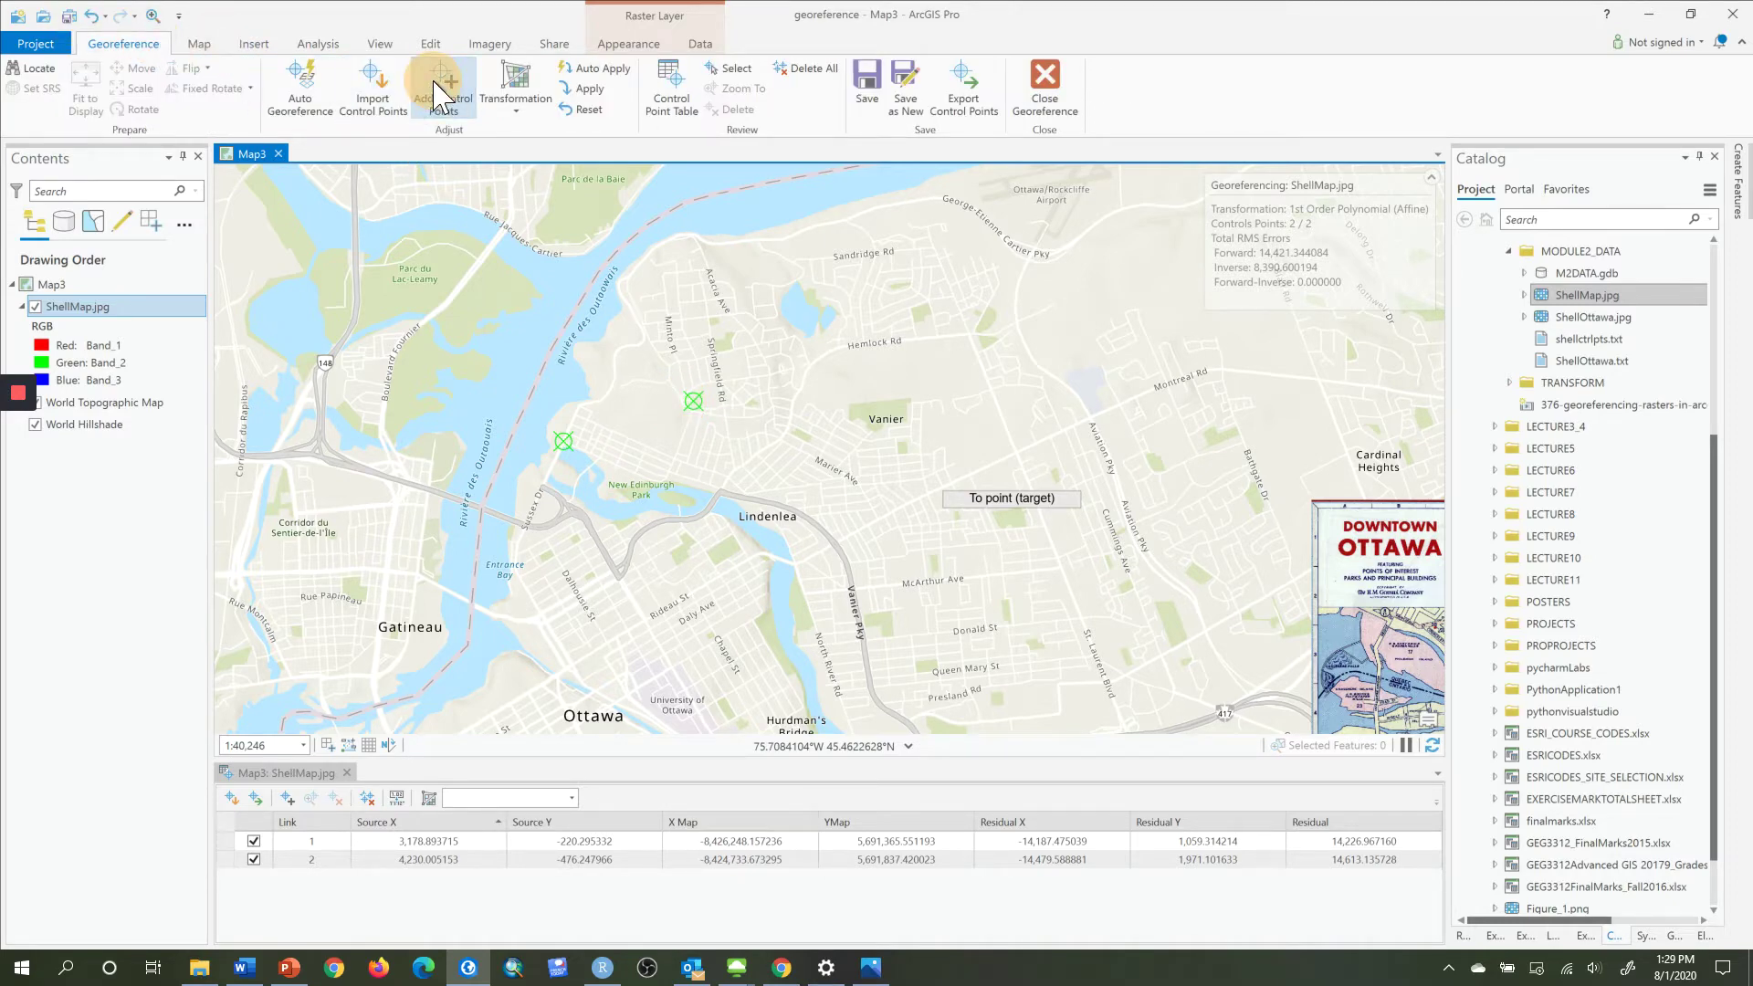
Return to the ShellMap.jpg raster and examine the street grid around York St. and Cumberland for a suitable third control point location.
{"action": "left_click", "coordinate": [199, 44]}
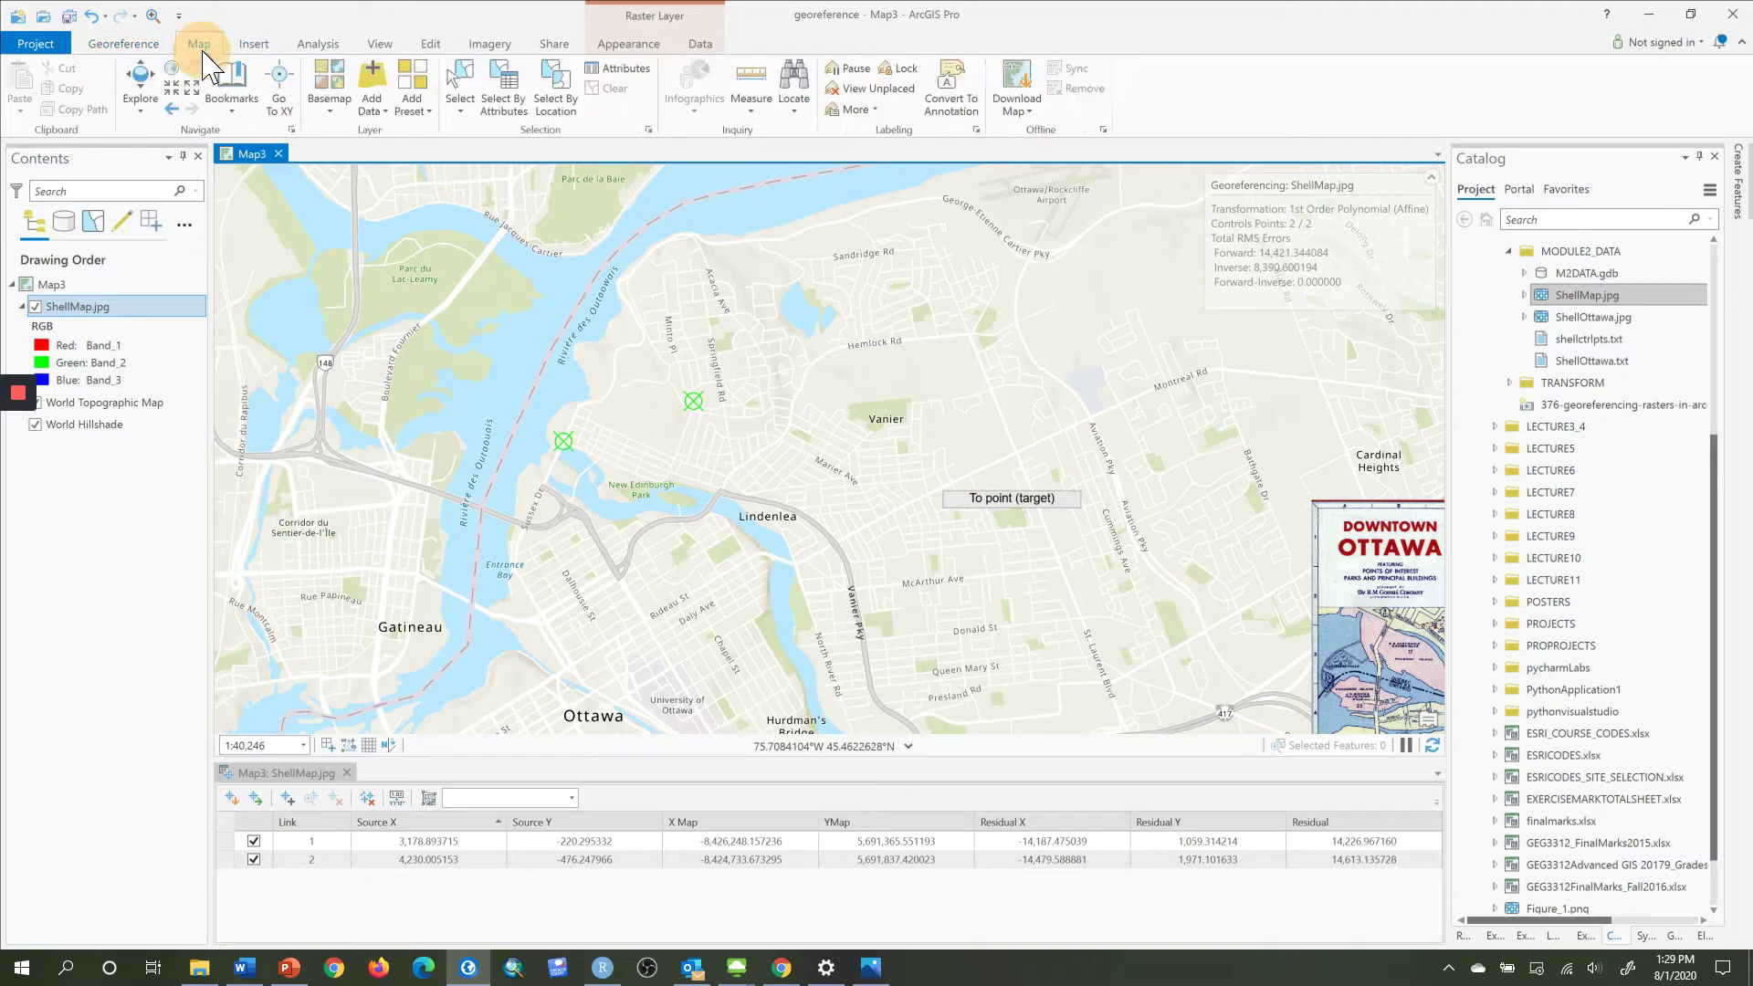
{"action": "left_click", "coordinate": [142, 75]}
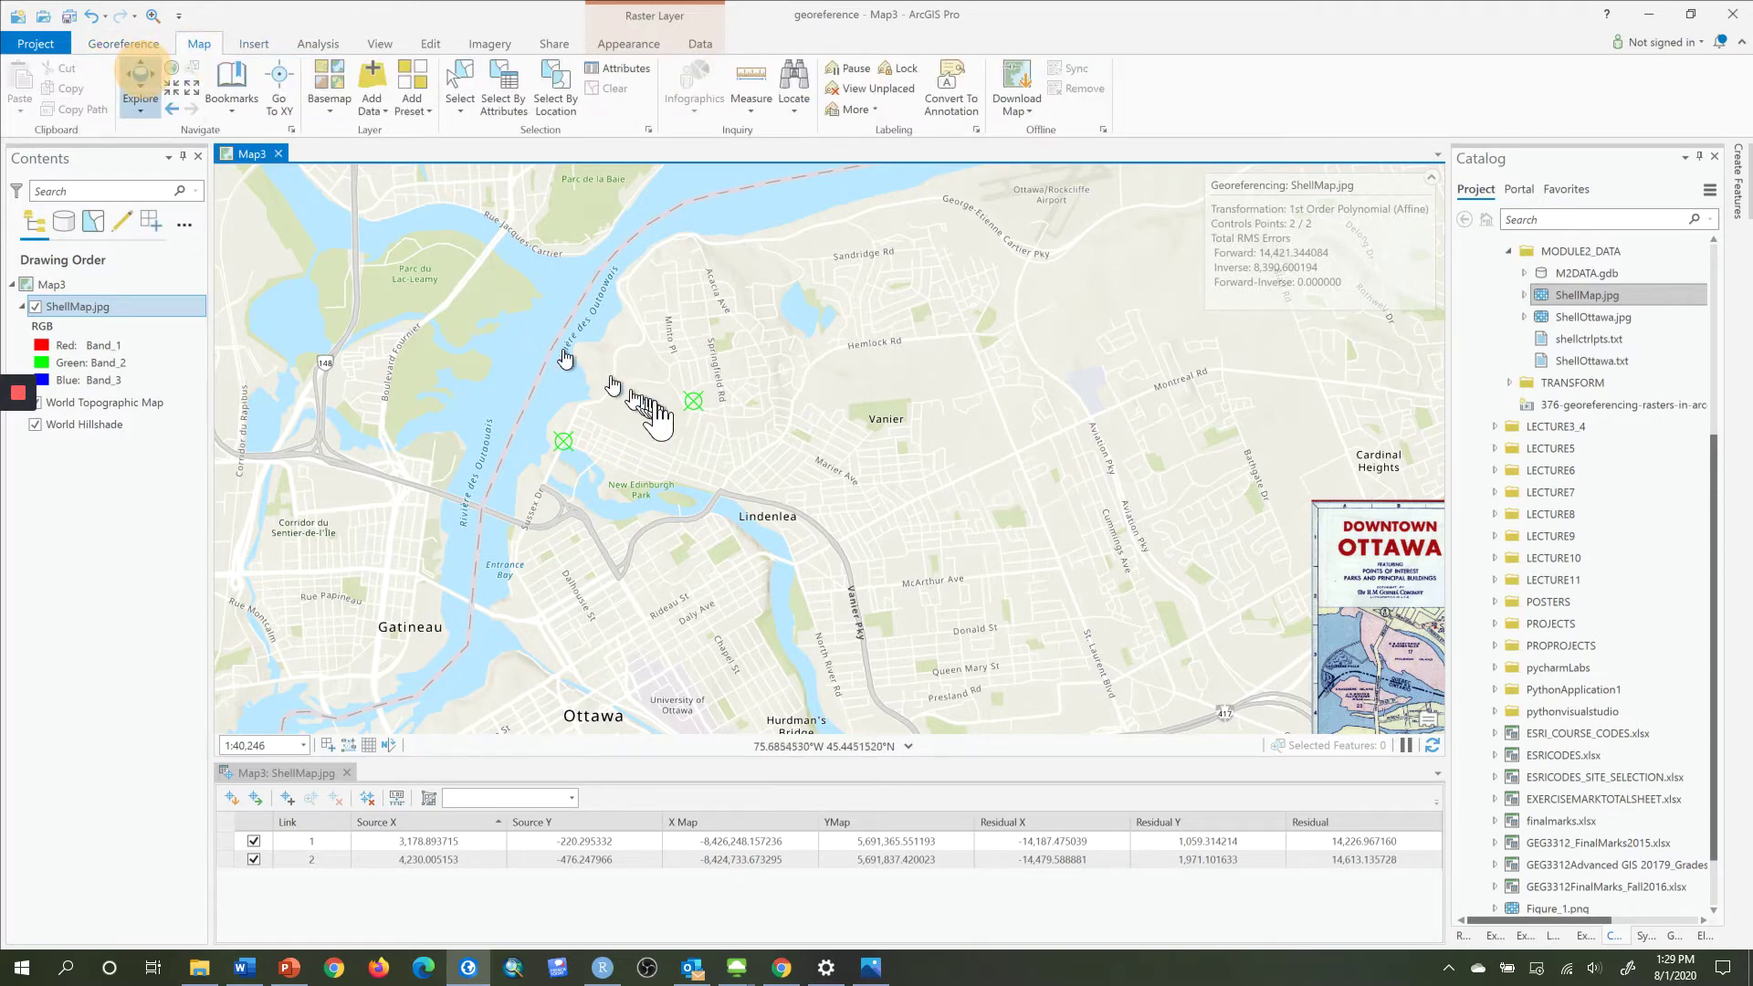
{"action": "left_click_drag", "start_coordinate": [659, 416], "coordinate": [372, 372]}
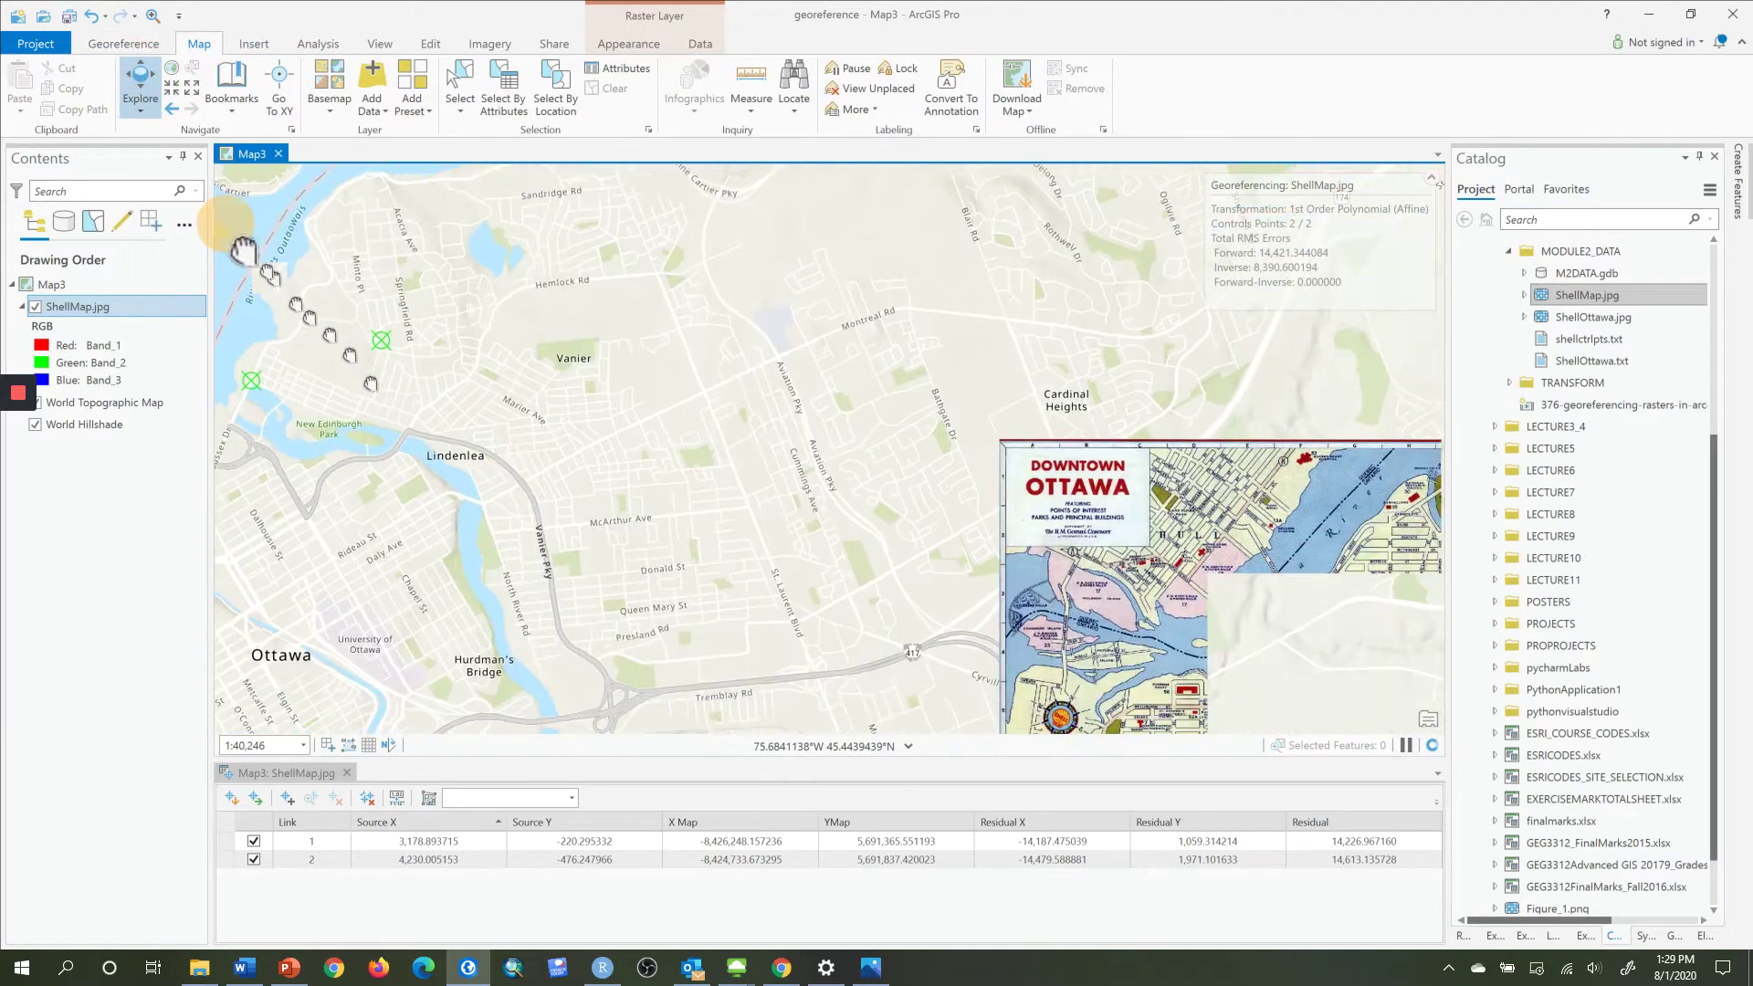
{"action": "left_click_drag", "start_coordinate": [639, 684], "coordinate": [522, 403]}
{"action": "left_click_drag", "start_coordinate": [587, 490], "coordinate": [350, 251]}
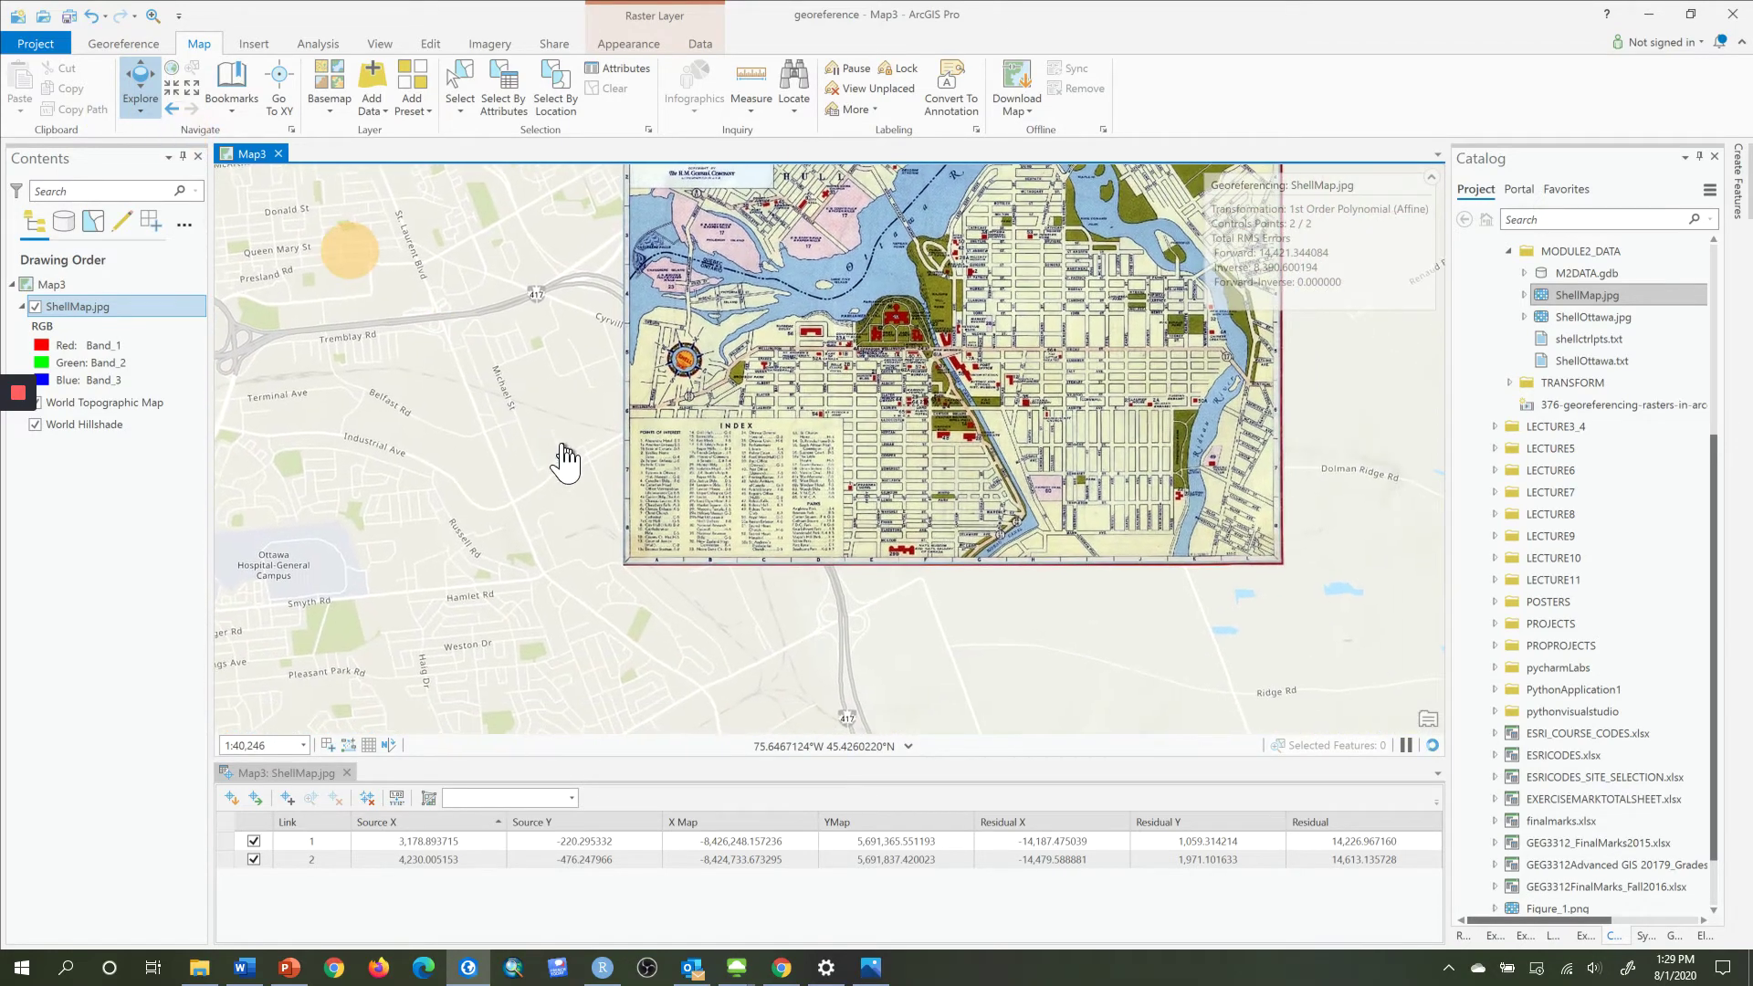
{"action": "left_click_drag", "start_coordinate": [552, 430], "coordinate": [399, 551]}
{"action": "left_click_drag", "start_coordinate": [262, 226], "coordinate": [195, 282]}
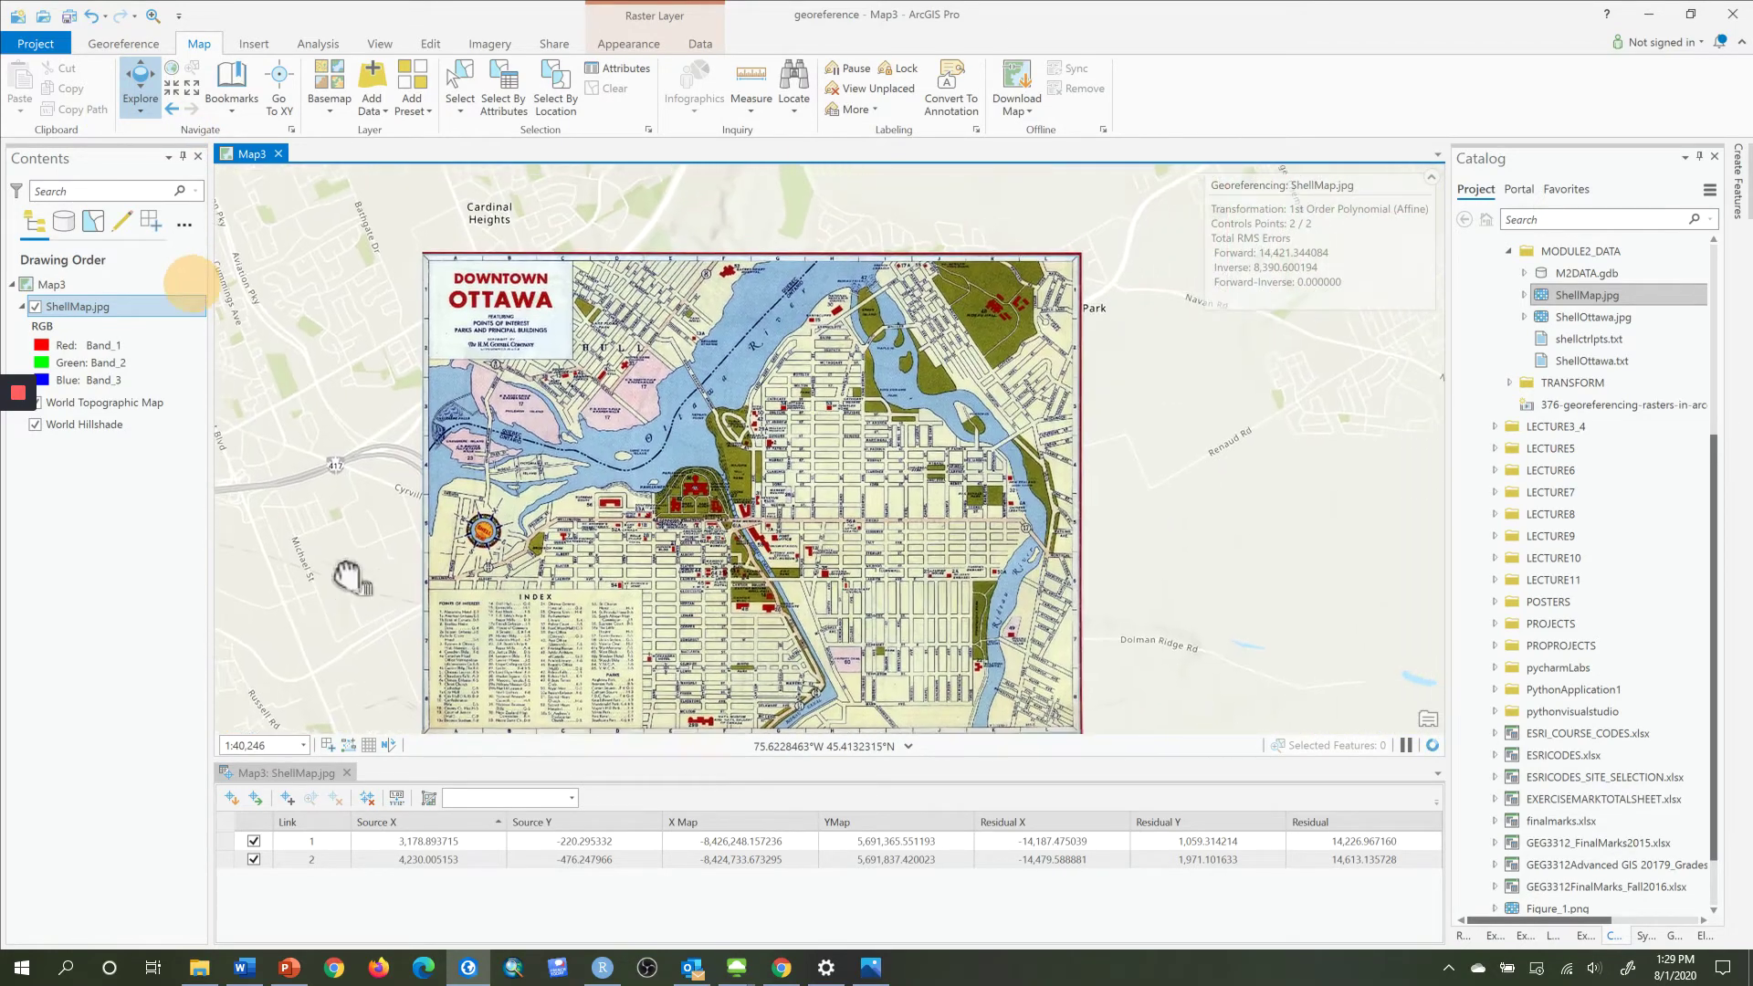
{"action": "left_click_drag", "start_coordinate": [345, 712], "coordinate": [282, 649]}
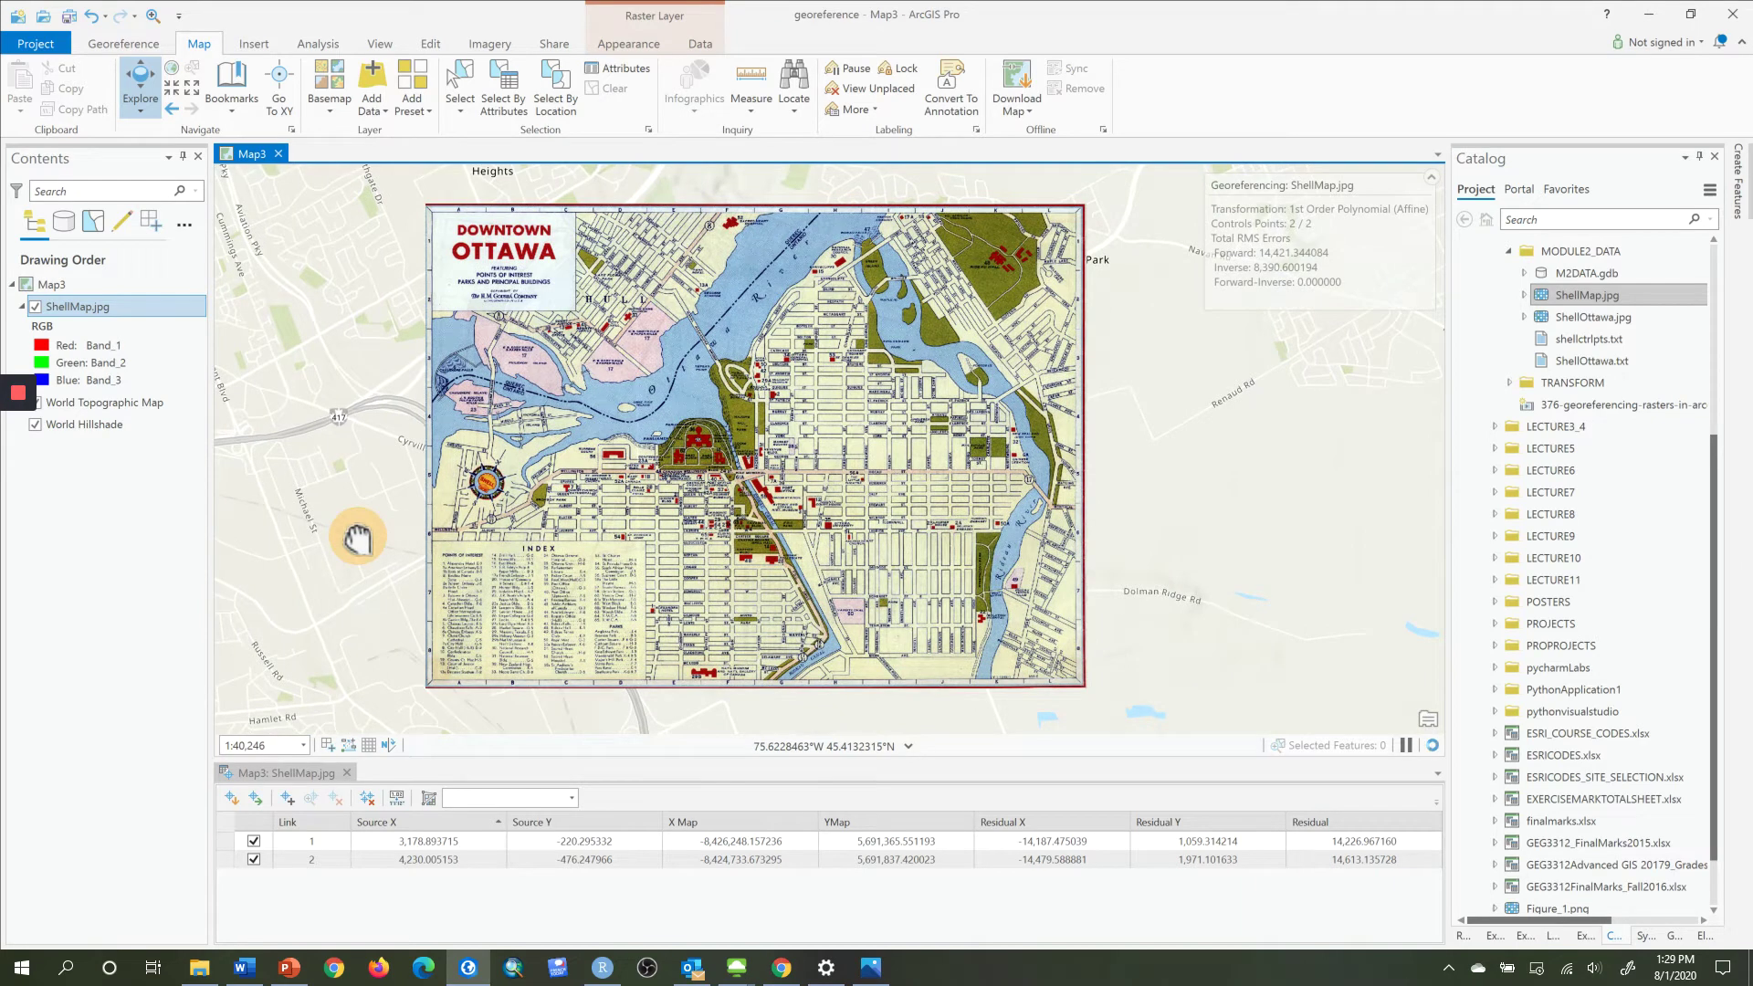
{"action": "left_click_drag", "start_coordinate": [357, 538], "coordinate": [394, 548]}
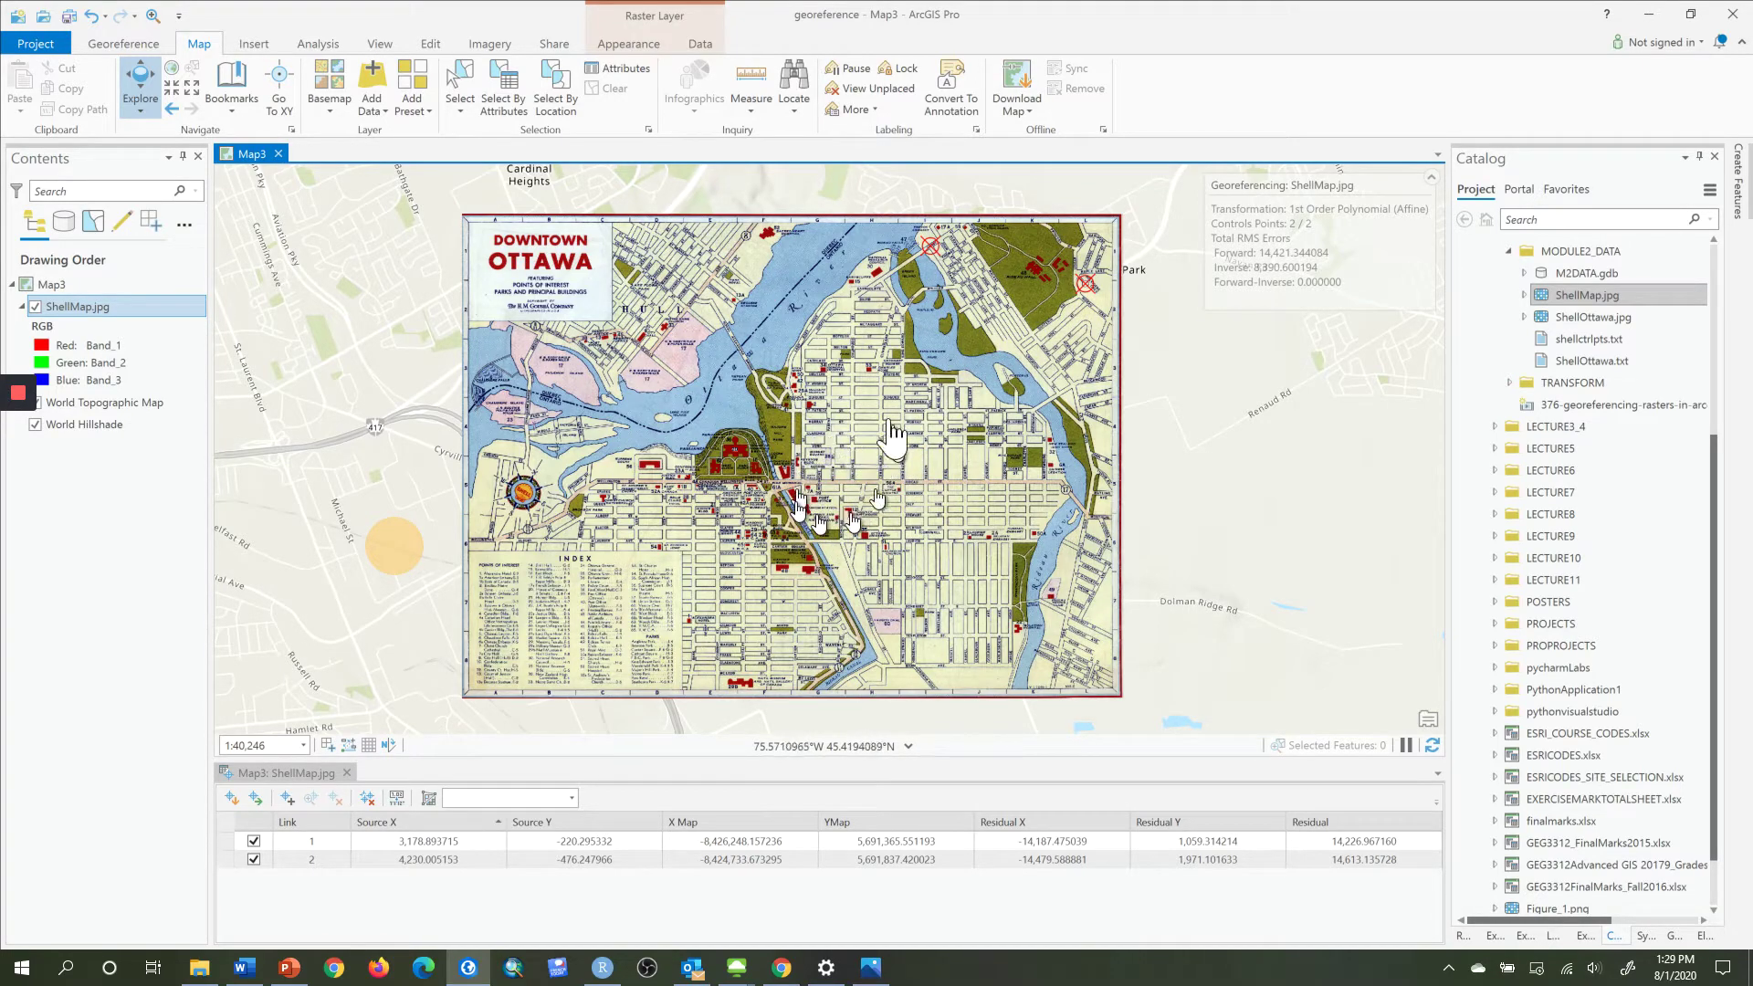
{"action": "scroll", "coordinate": [826, 484], "scroll_direction": "up", "scroll_amount": 5}
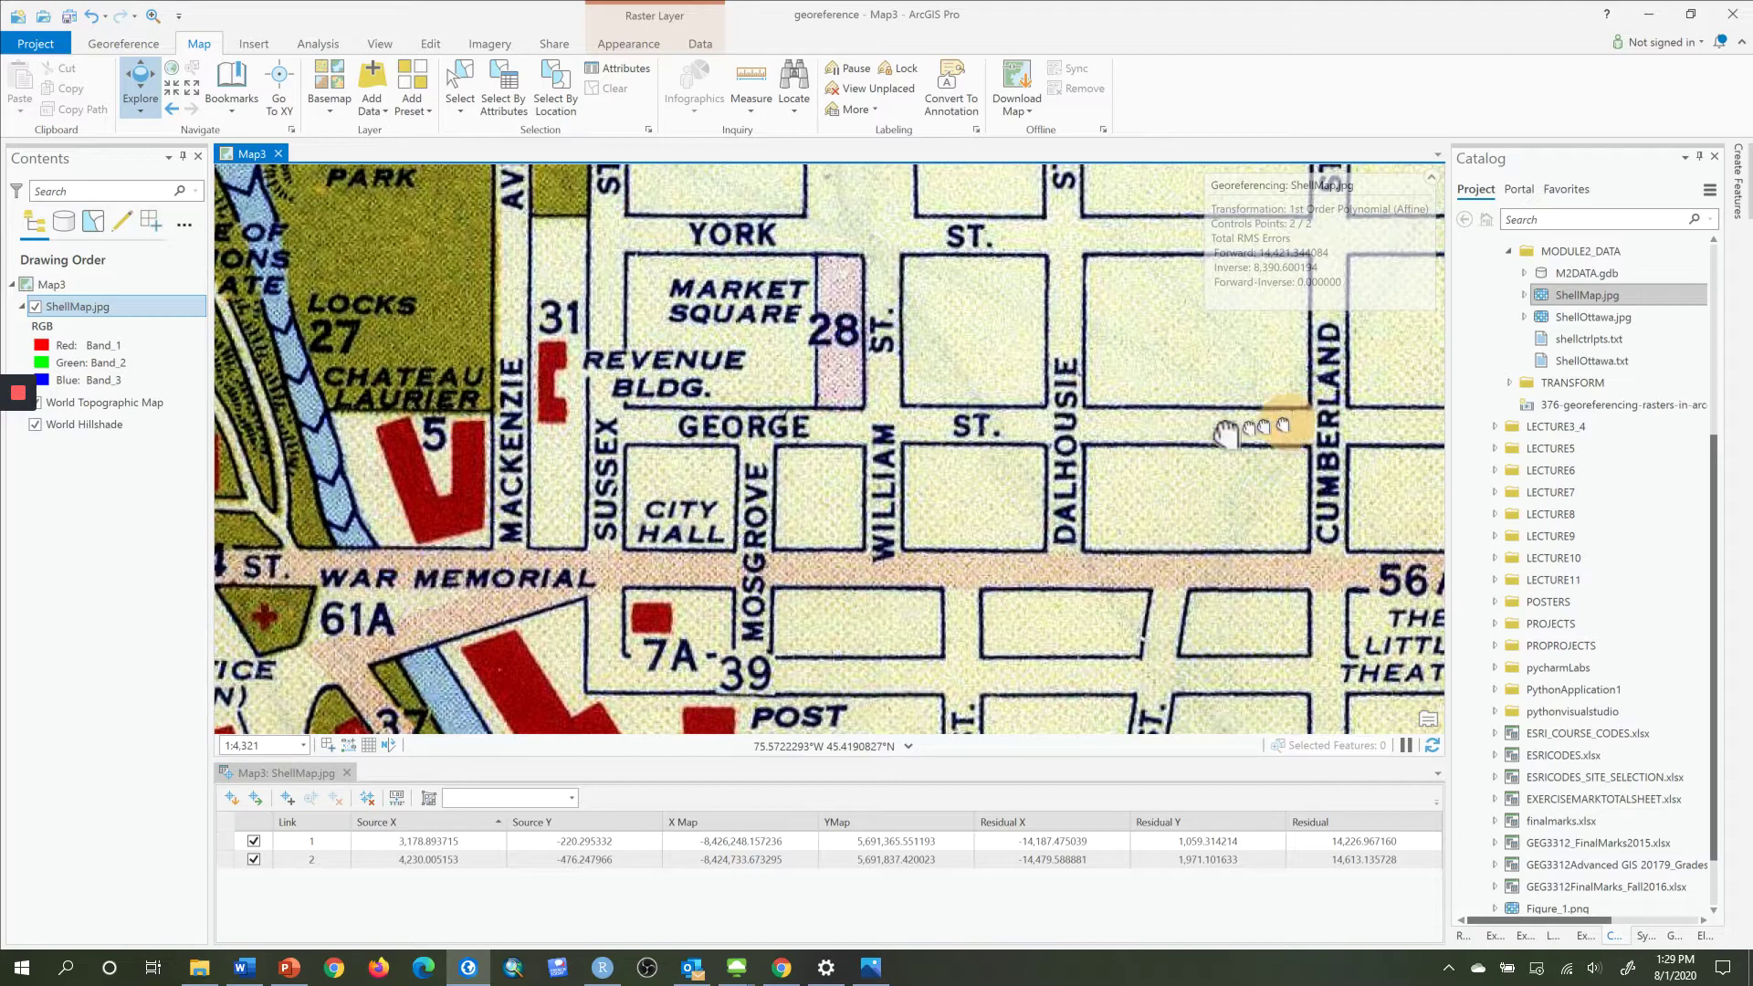
{"action": "left_click_drag", "start_coordinate": [1251, 440], "coordinate": [854, 394]}
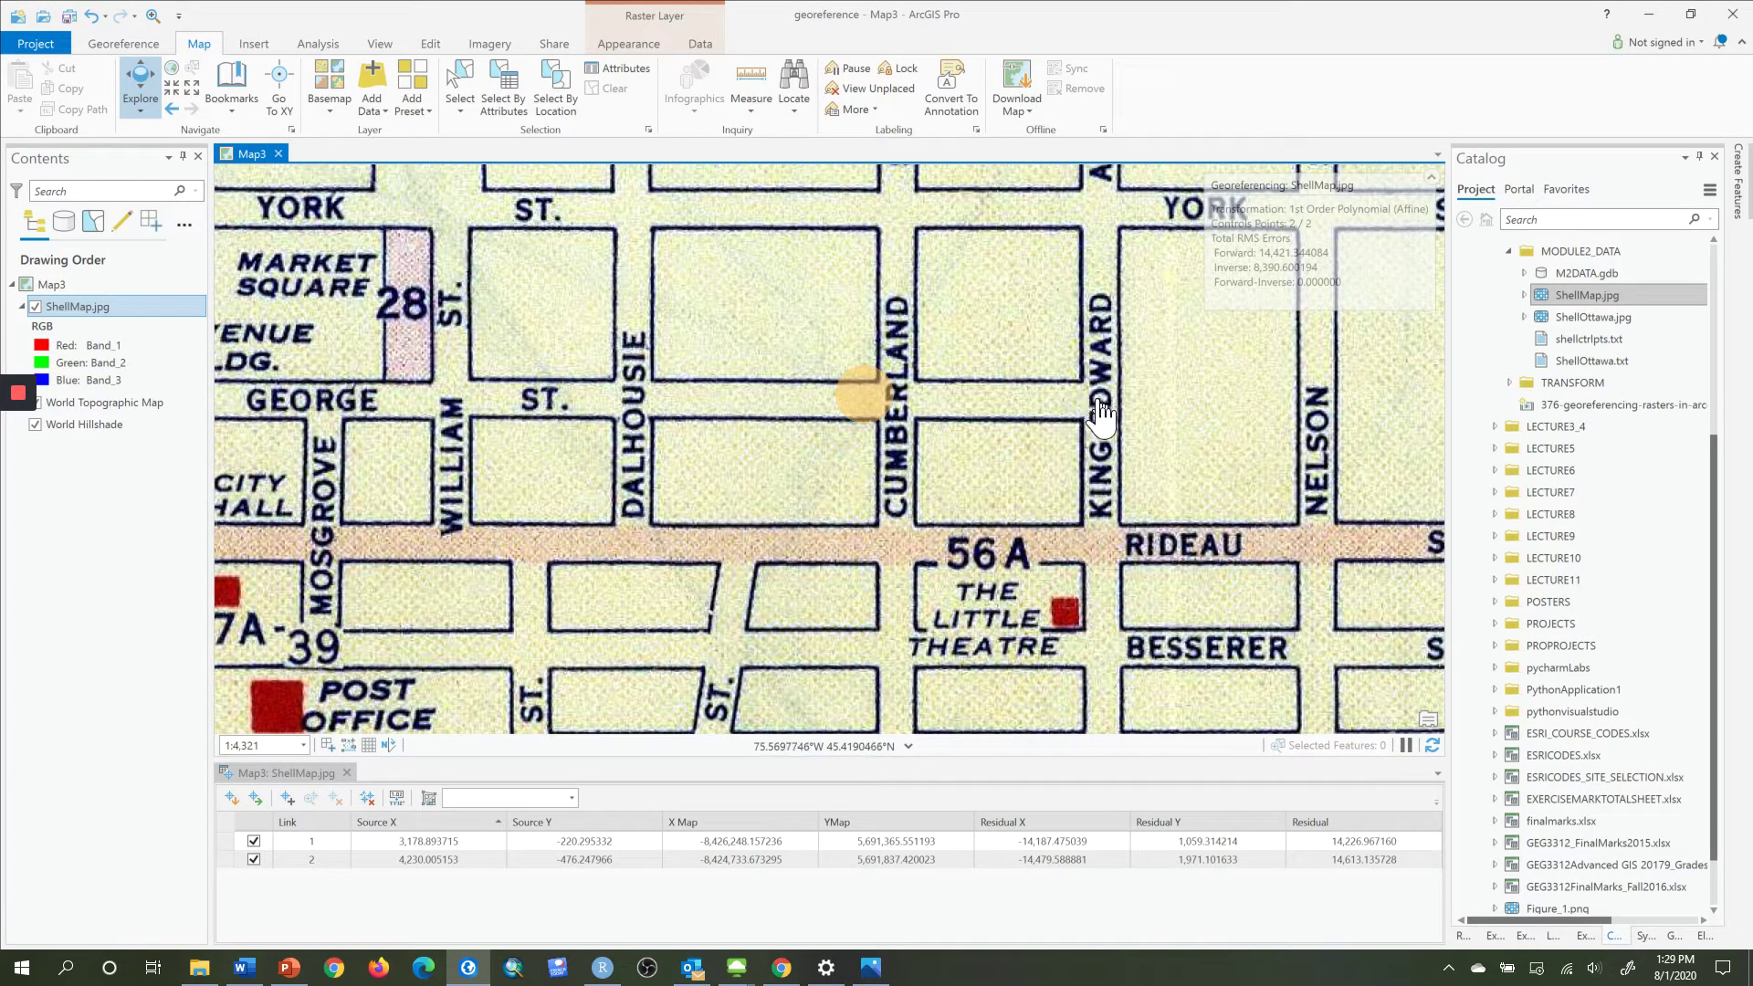
{"action": "left_click_drag", "start_coordinate": [1102, 415], "coordinate": [1168, 602]}
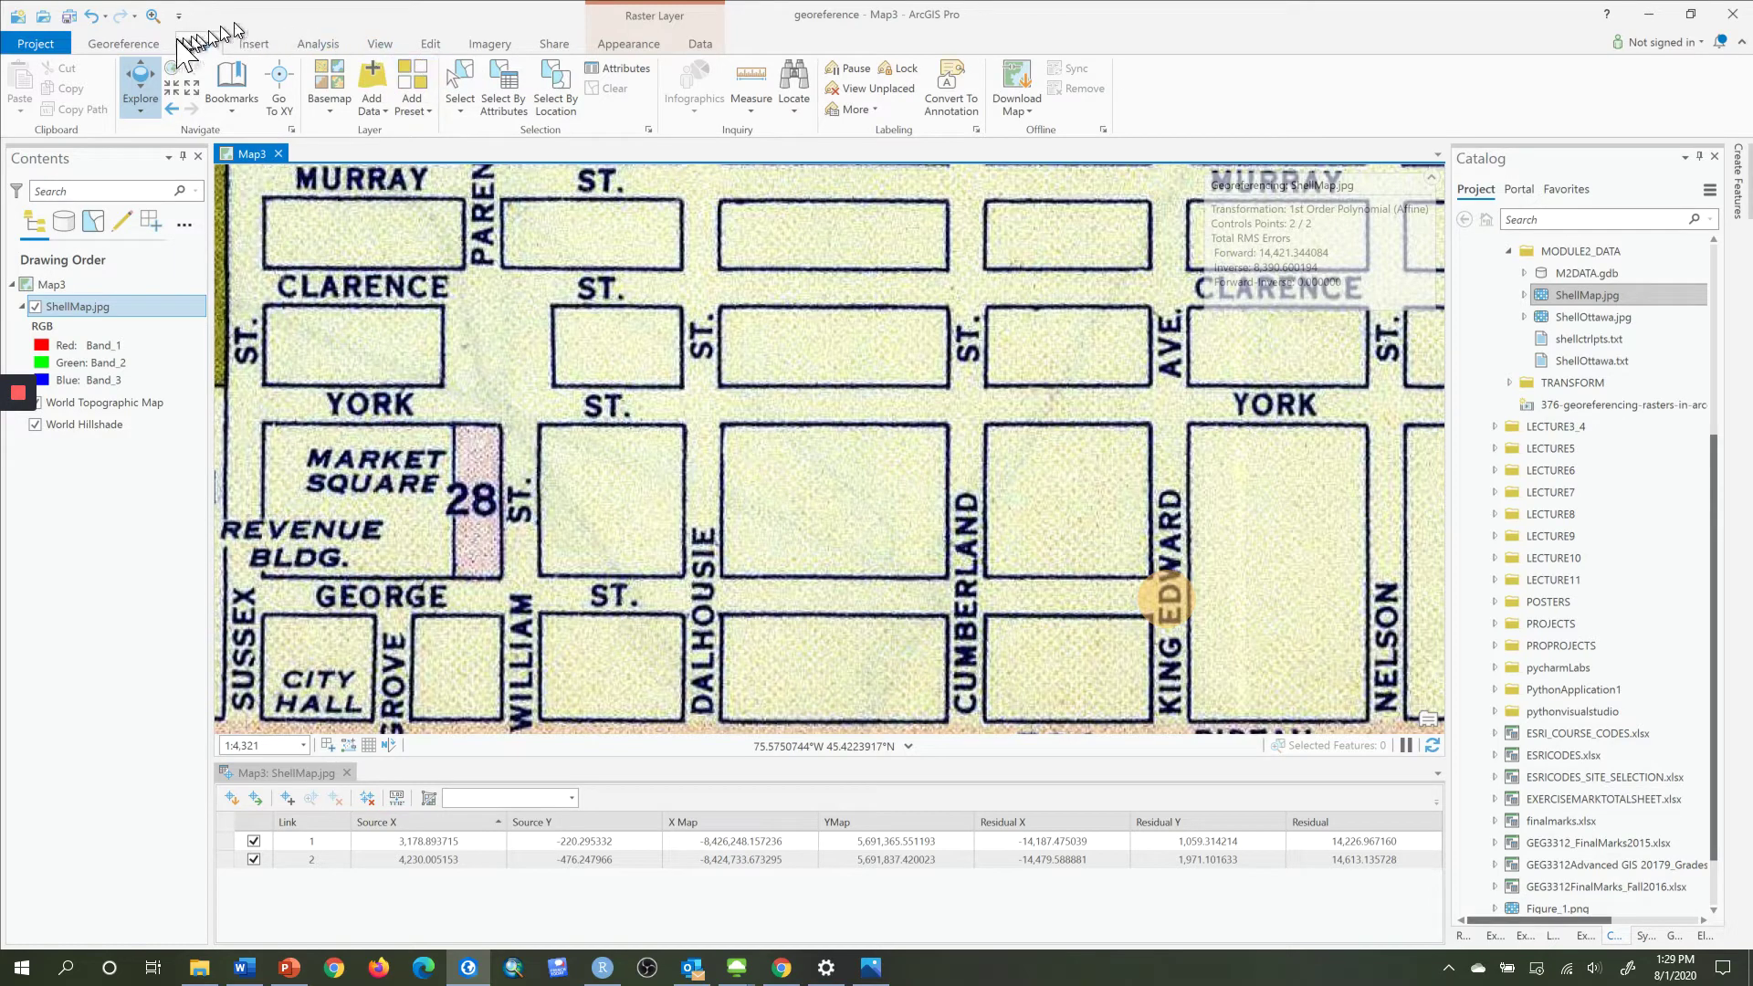
Try to place the third control point's source end at the York St. and Cumberland intersection on the raster.
{"action": "left_click", "coordinate": [142, 46]}
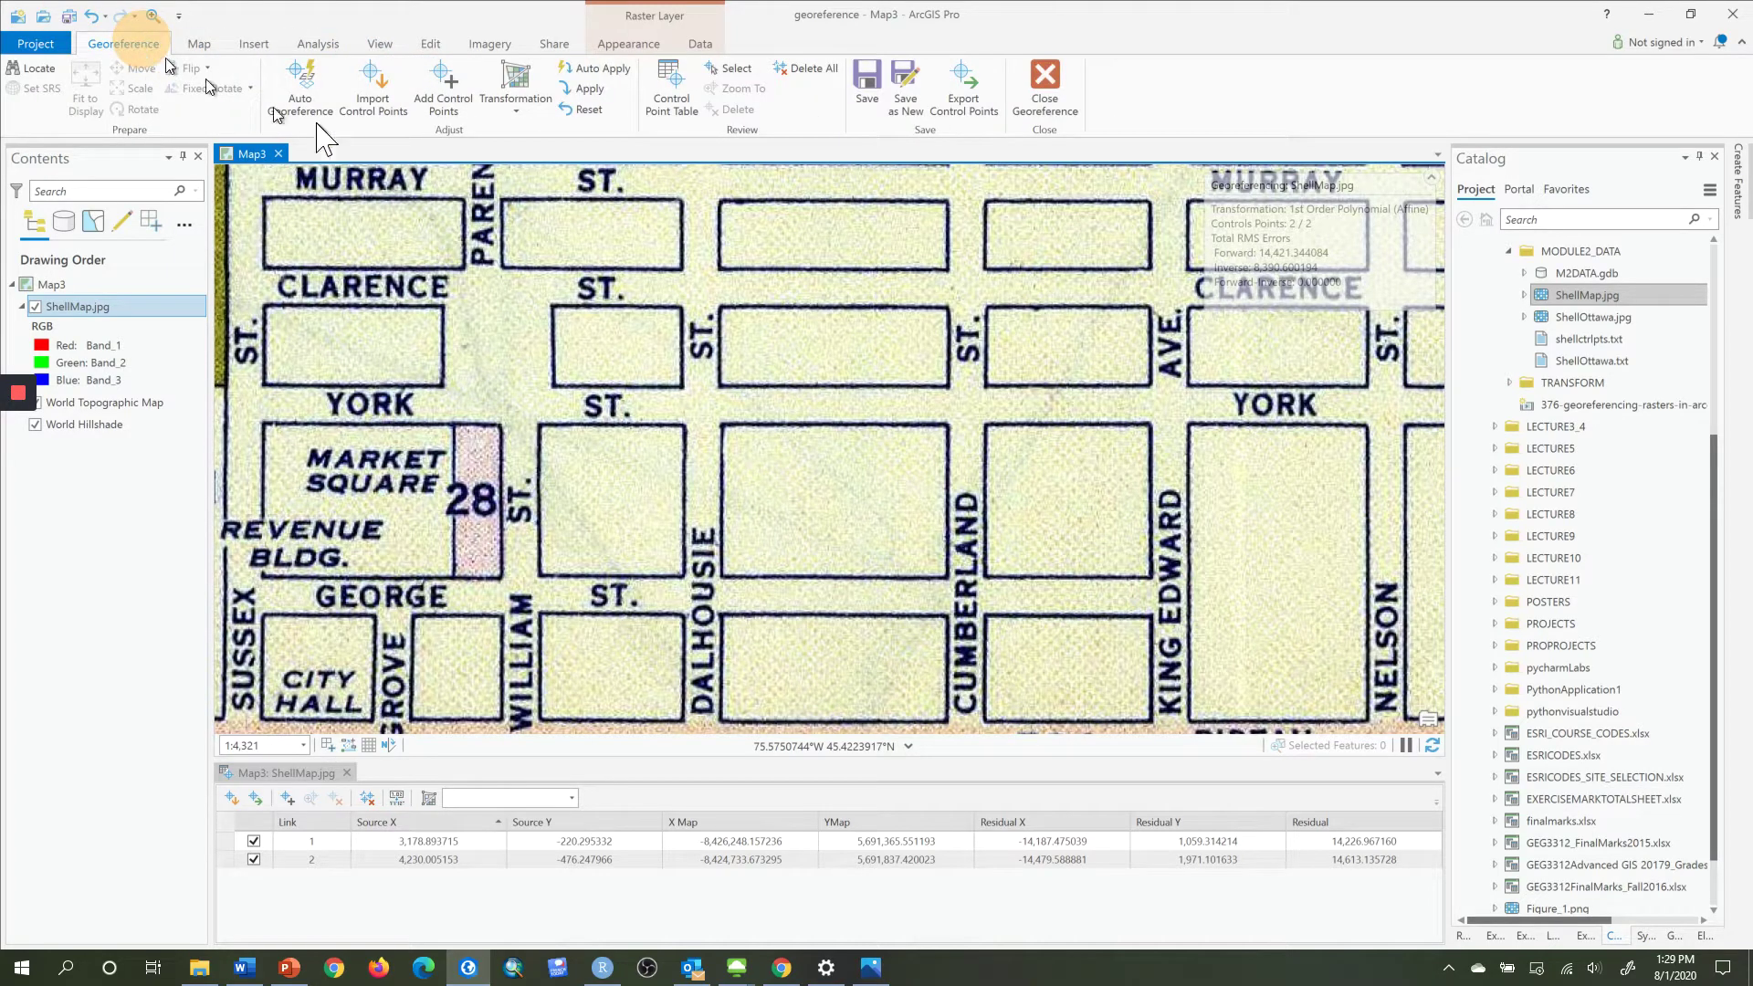
{"action": "left_click", "coordinate": [443, 78]}
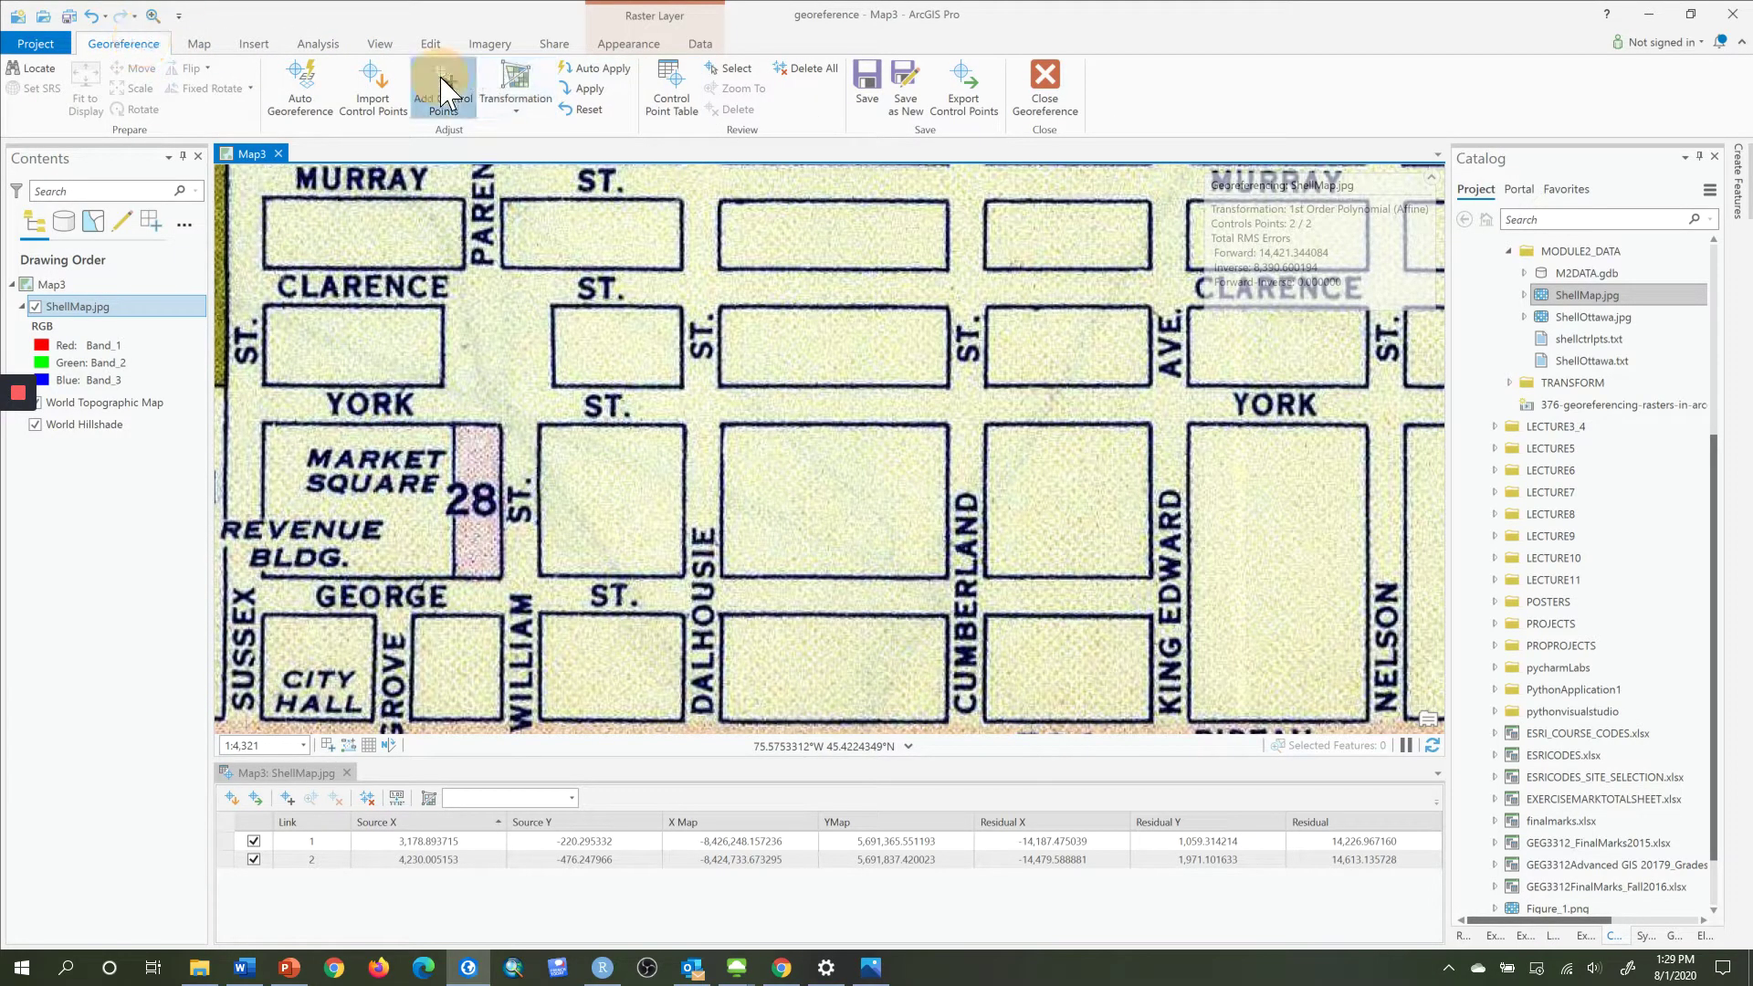
{"action": "left_click", "coordinate": [967, 402]}
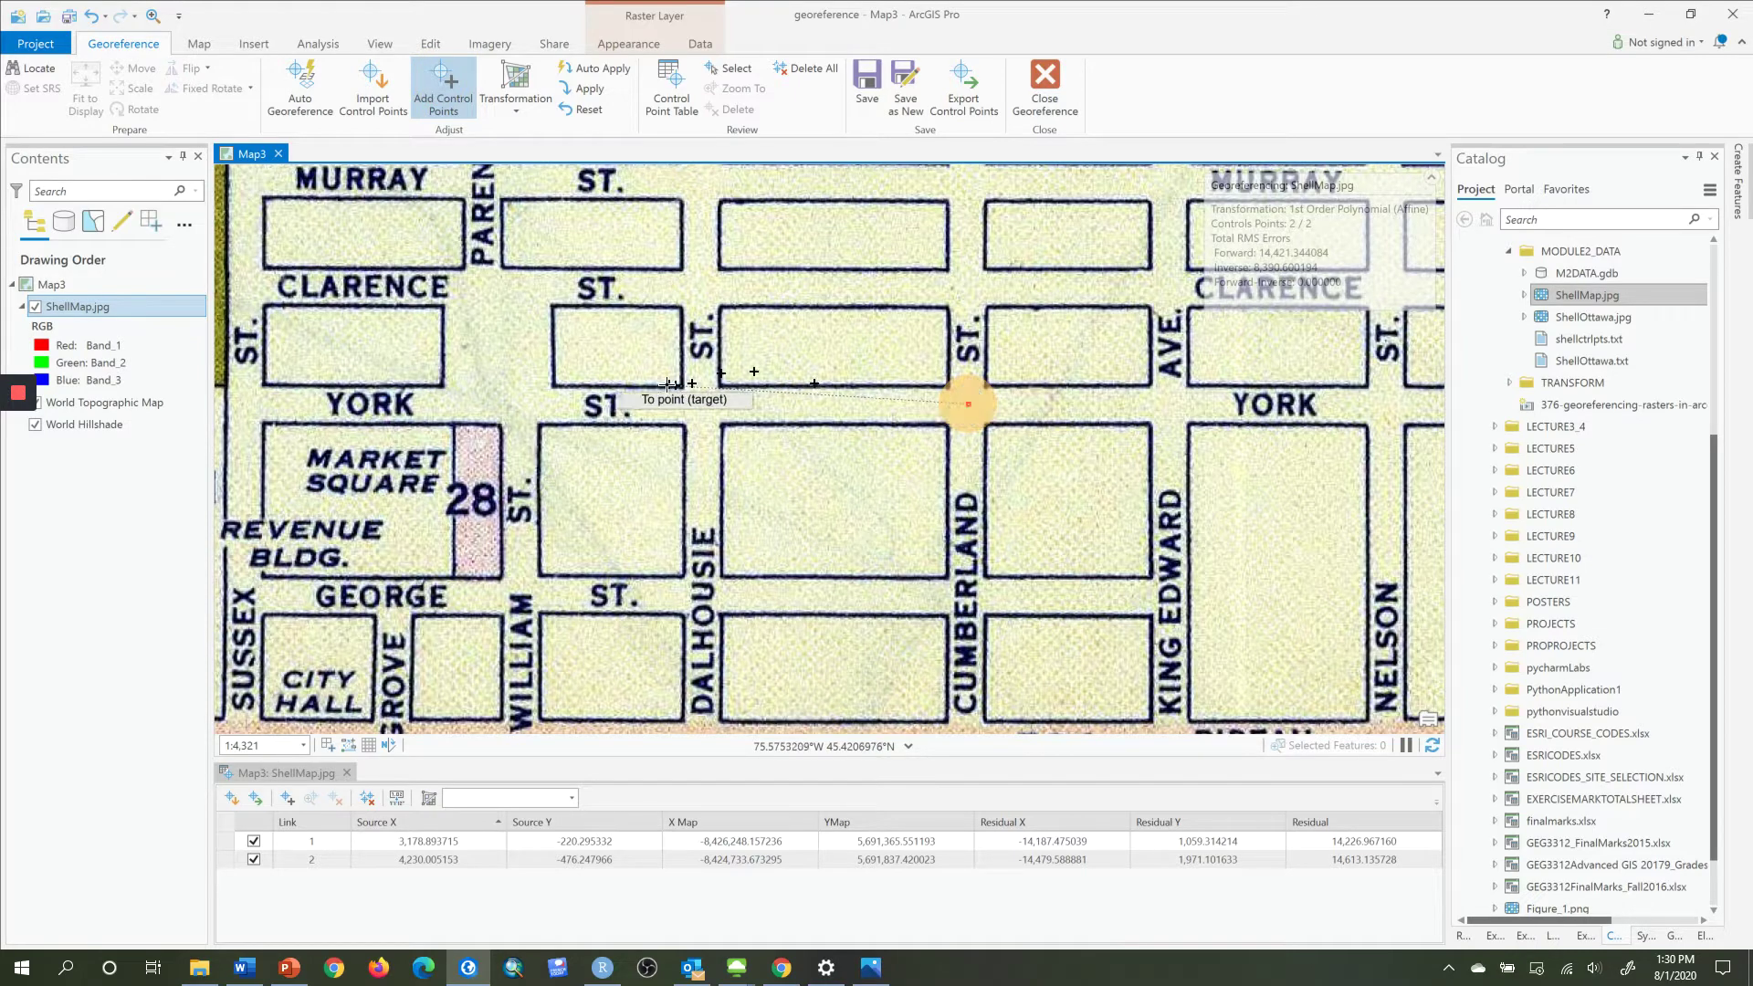
Search the basemap for the matching York St and Cumberland St intersection, and cancel the pending control point without placing its target.
{"action": "scroll", "coordinate": [667, 386], "scroll_direction": "up", "scroll_amount": 4}
{"action": "scroll", "coordinate": [666, 385], "scroll_direction": "down", "scroll_amount": 5}
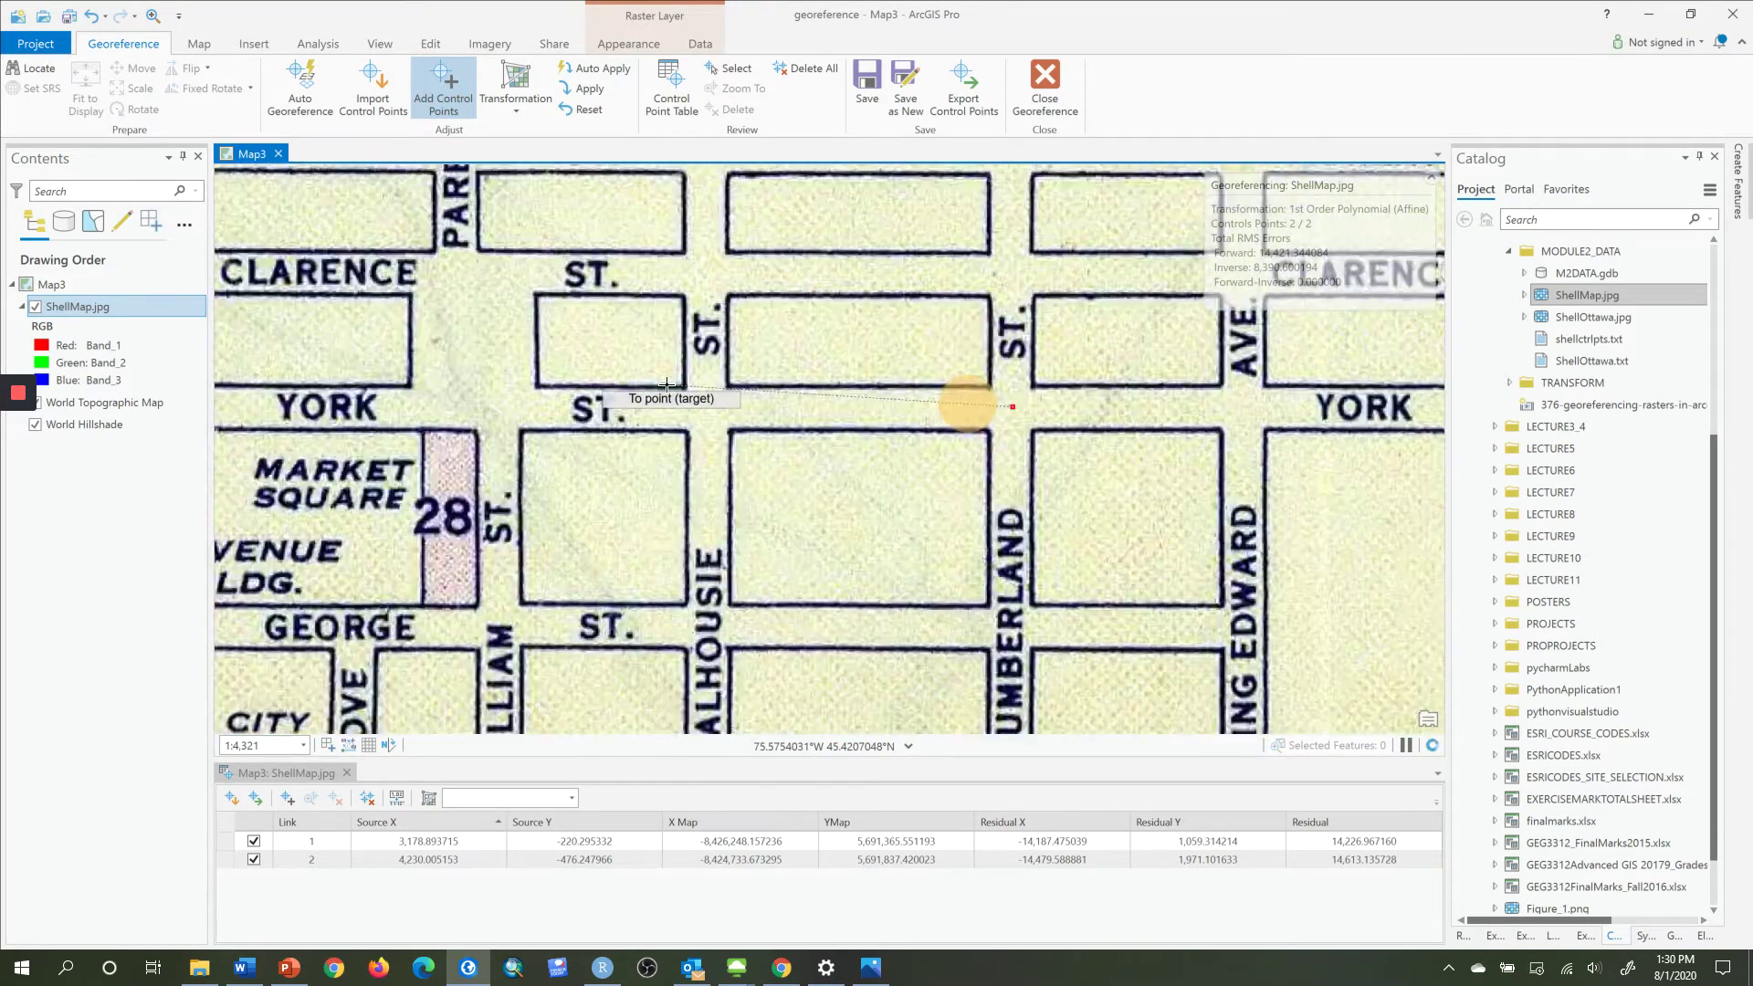
{"action": "key", "text": "Left"}
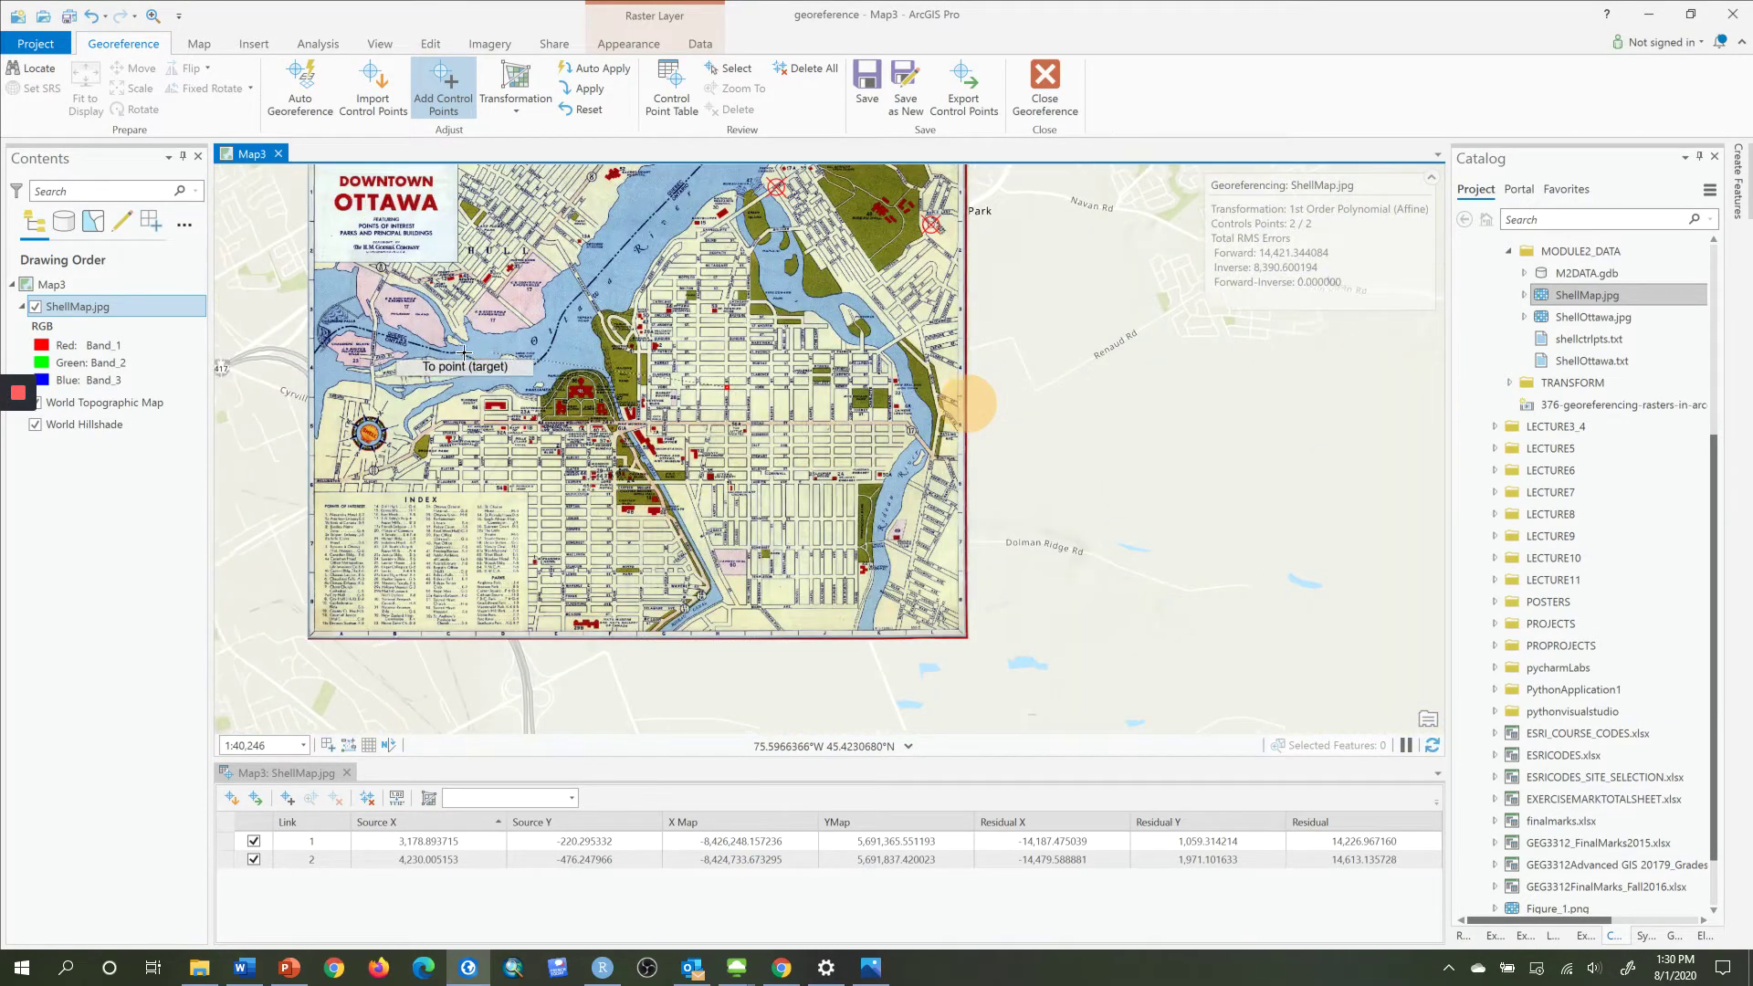
{"action": "key", "text": "Left"}
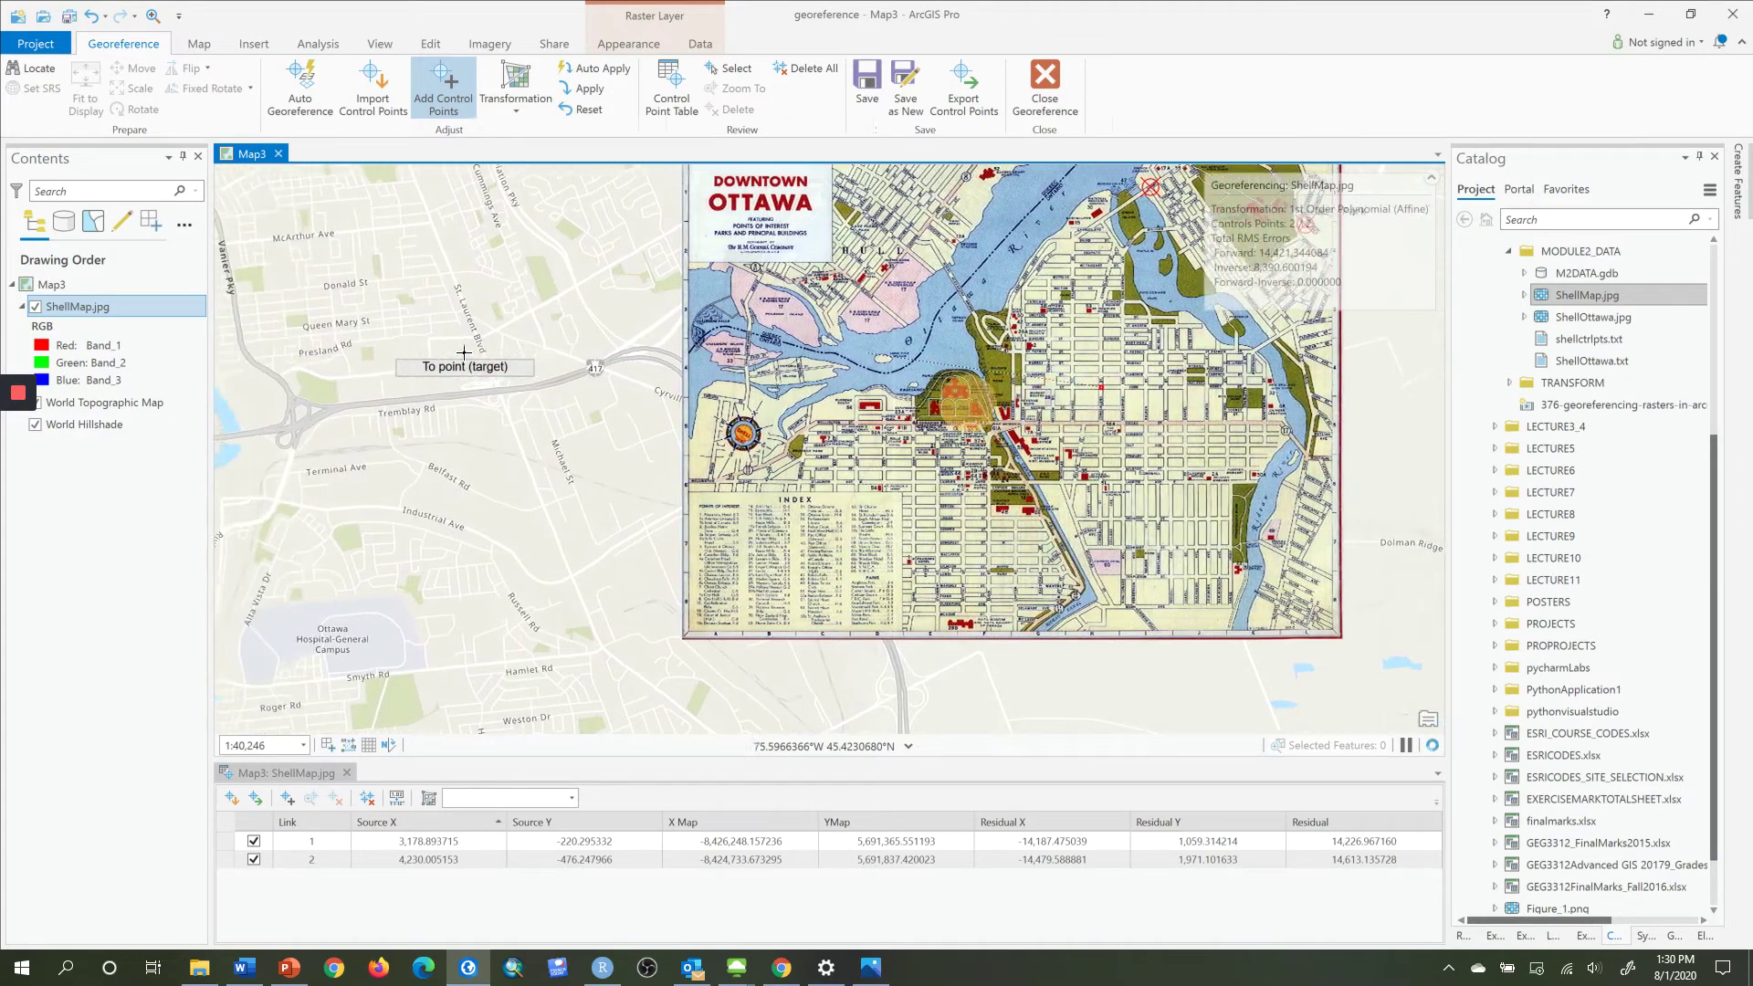
{"action": "key", "text": "Left"}
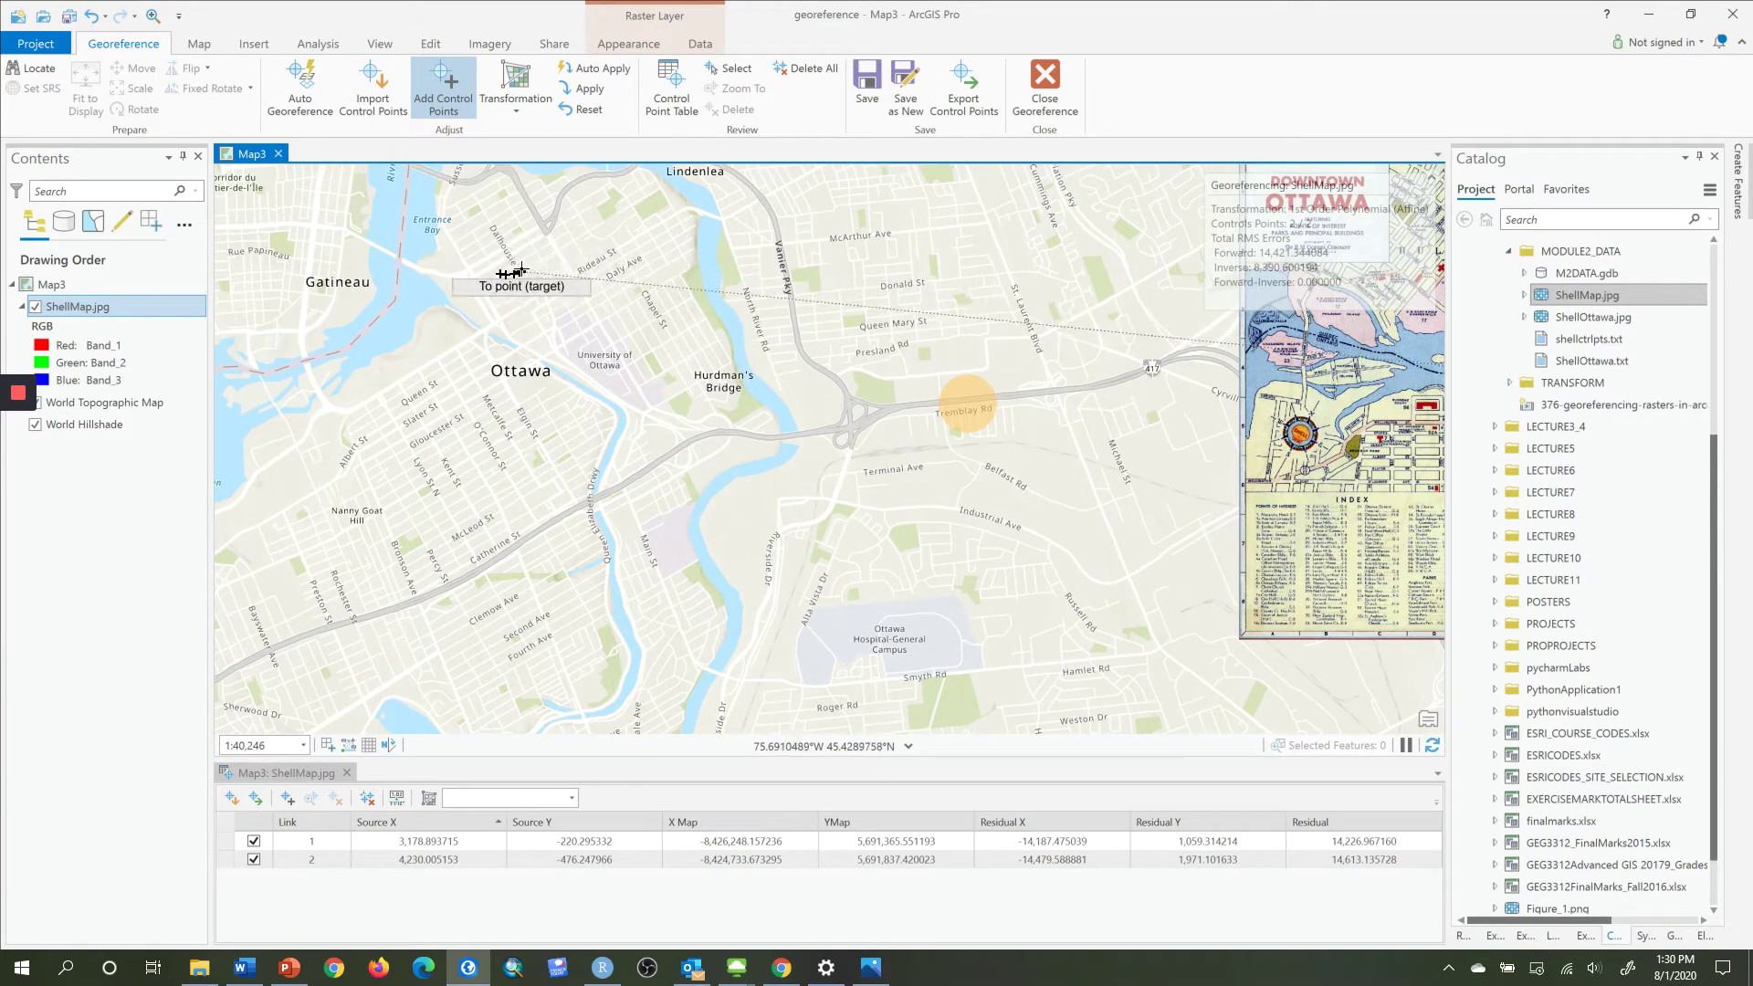
{"action": "scroll", "coordinate": [521, 262], "scroll_direction": "up", "scroll_amount": 4}
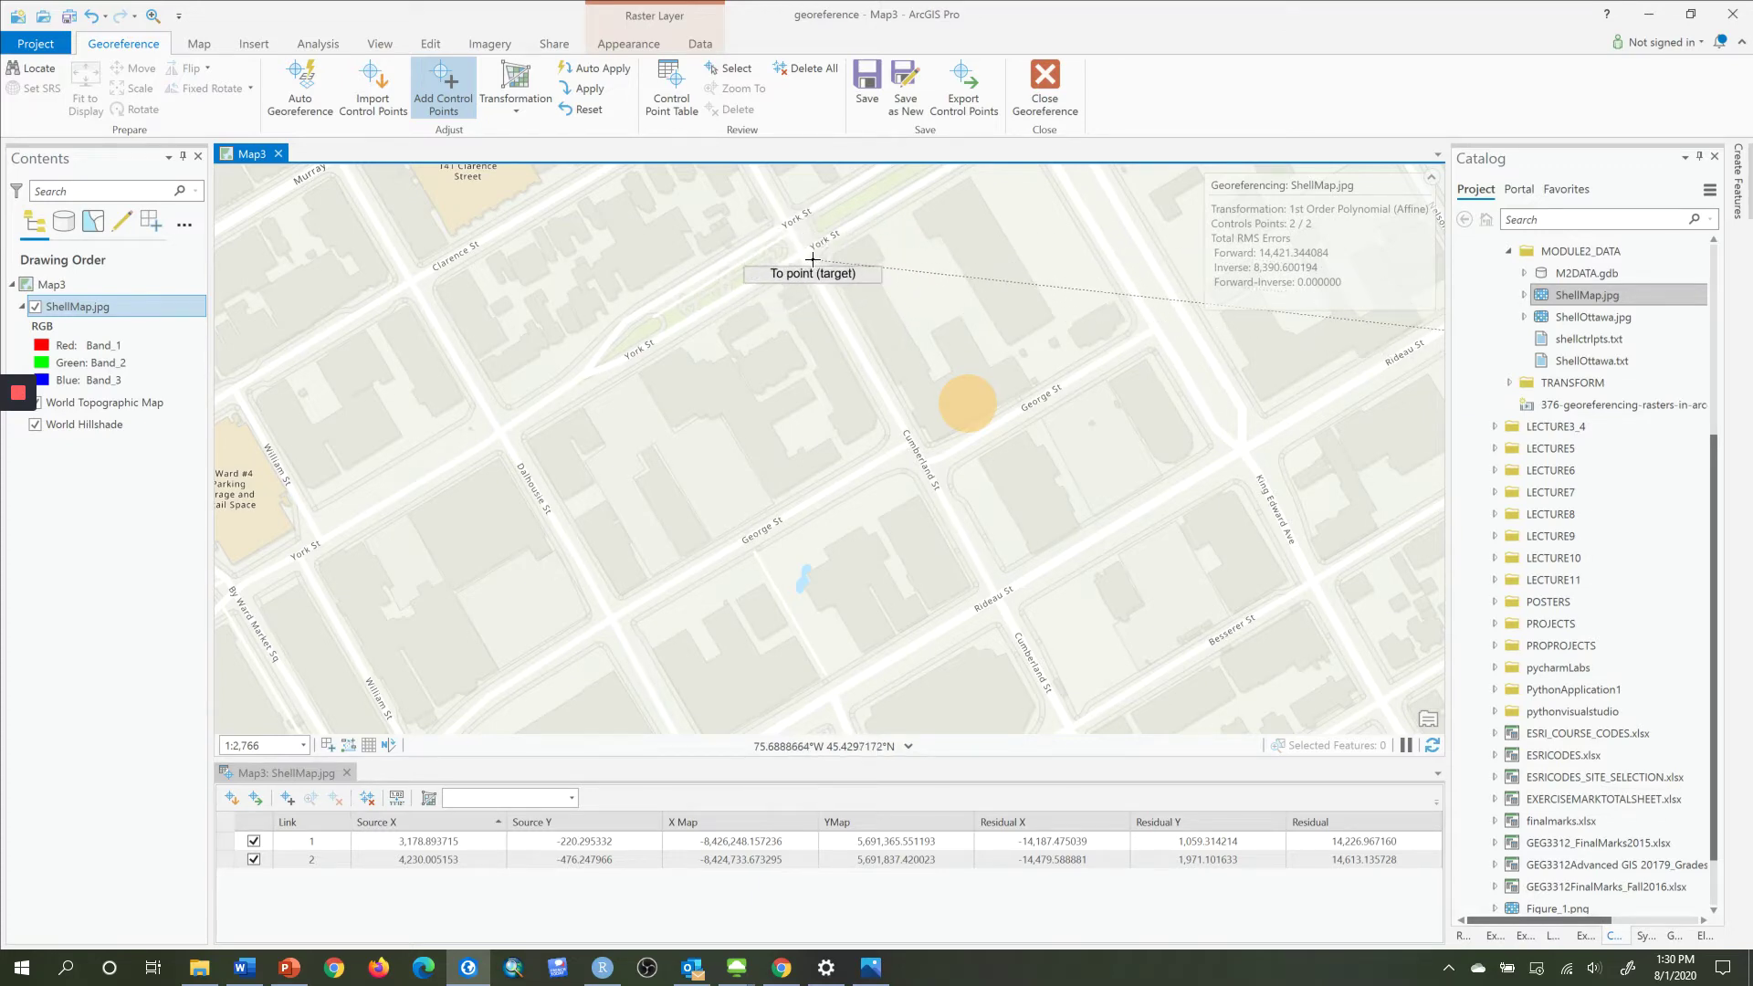
{"action": "key", "text": "Escape"}
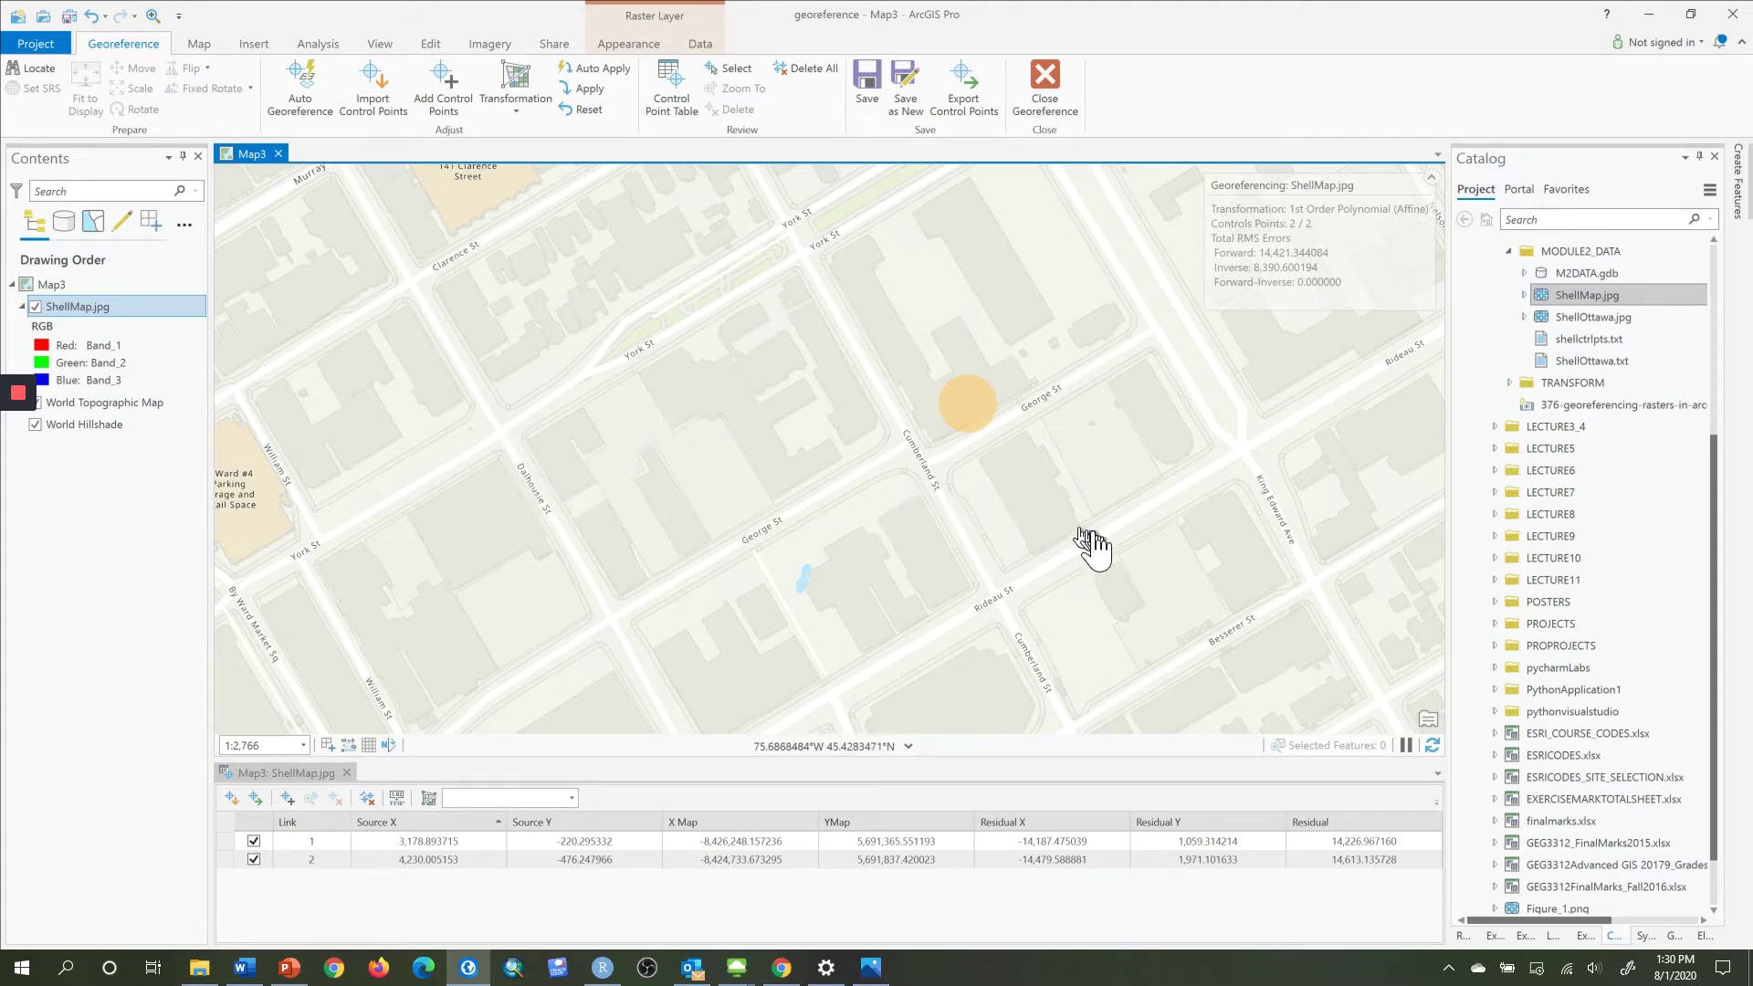
Return to the ShellMap.jpg raster and examine the downtown street grid for the intersection of York St. and Dalhousie St.
{"action": "scroll", "coordinate": [1096, 547], "scroll_direction": "down", "scroll_amount": 5}
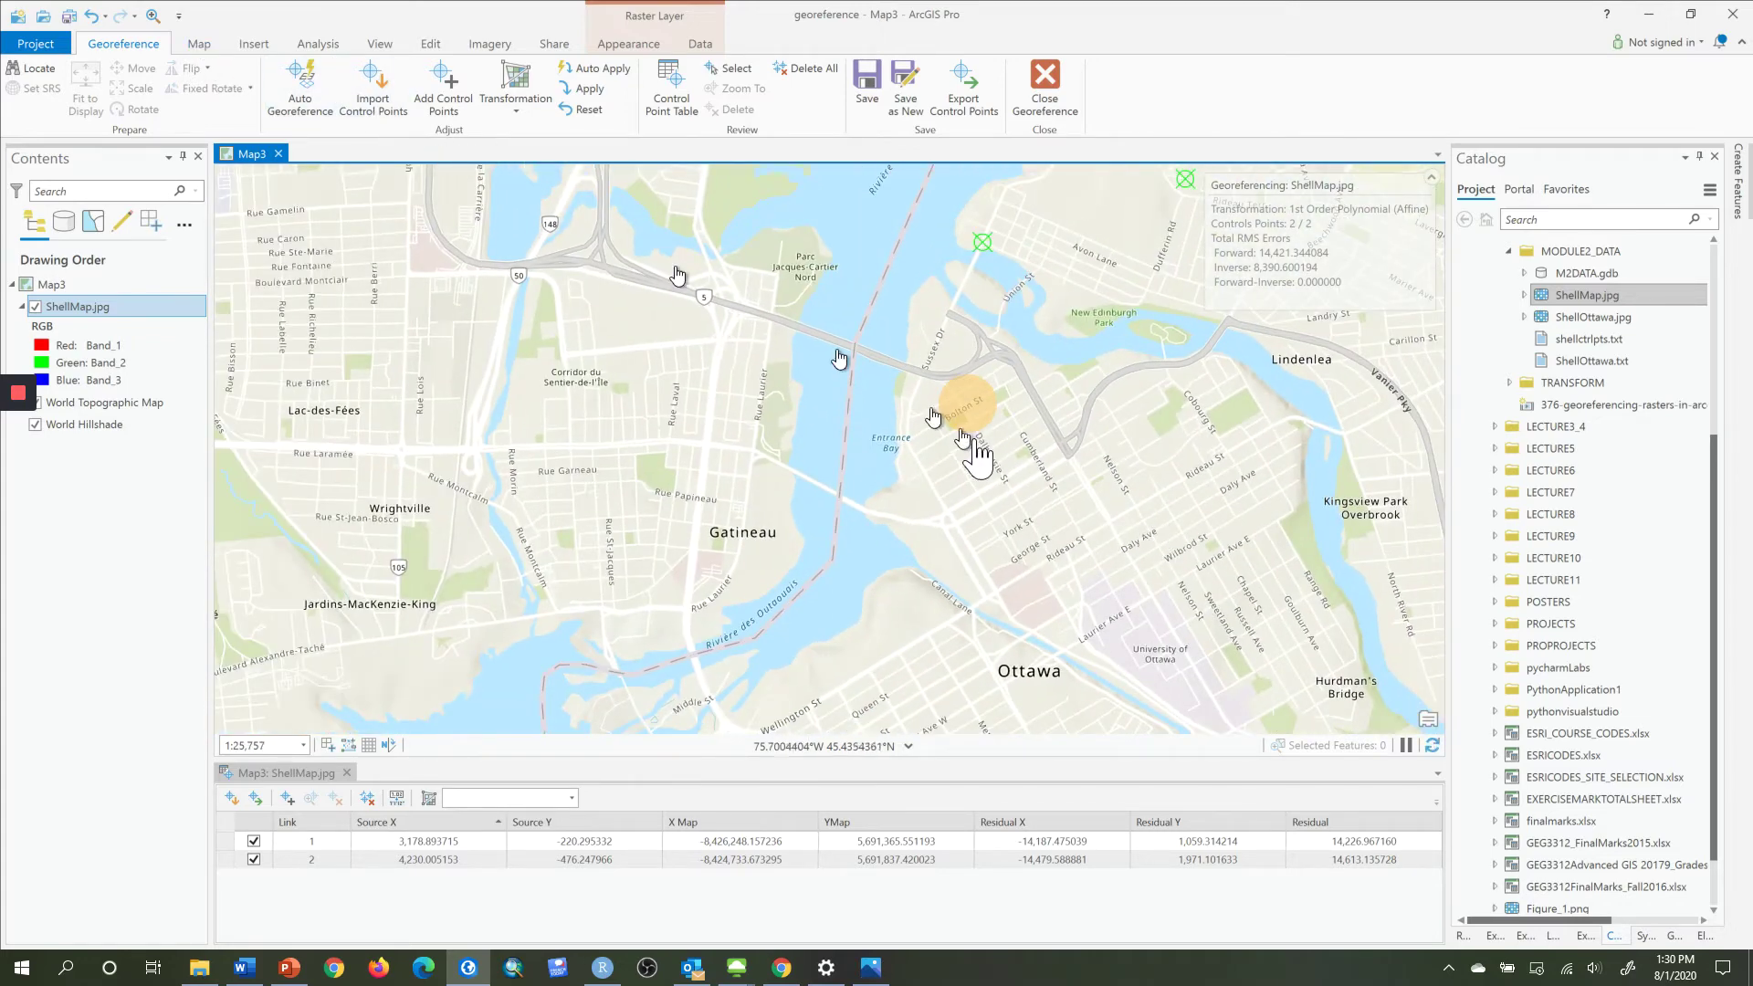
{"action": "key", "text": "Right"}
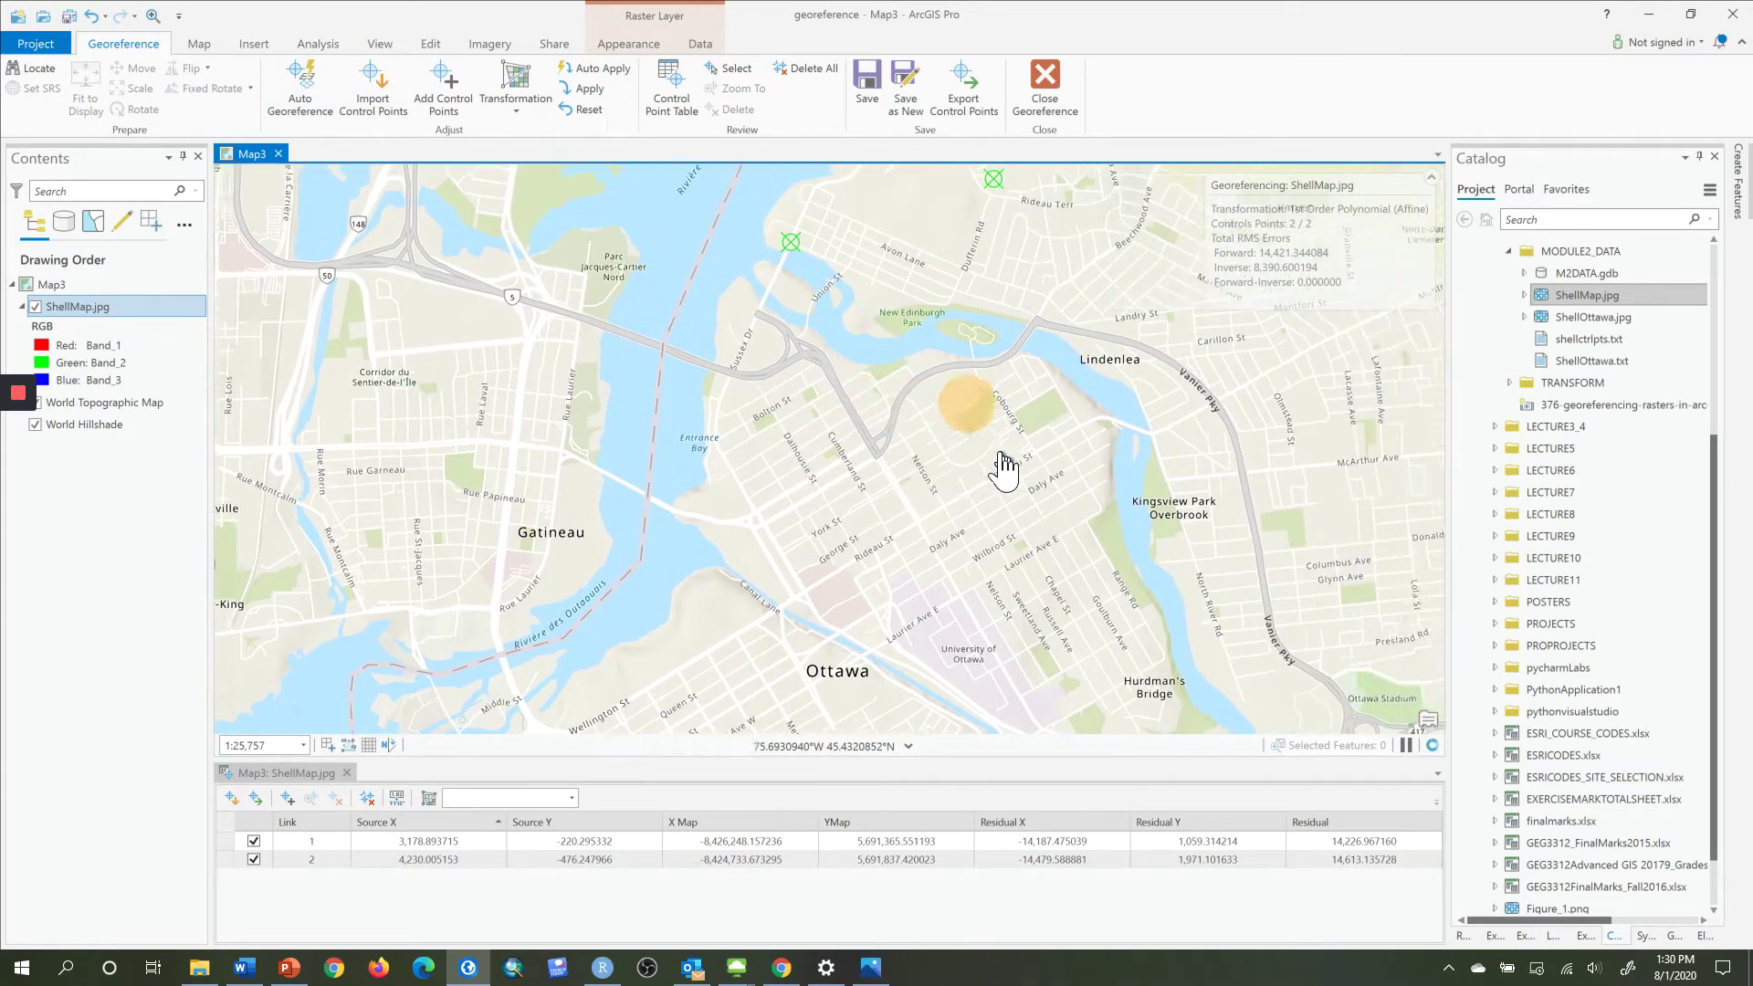
{"action": "key", "text": "Right"}
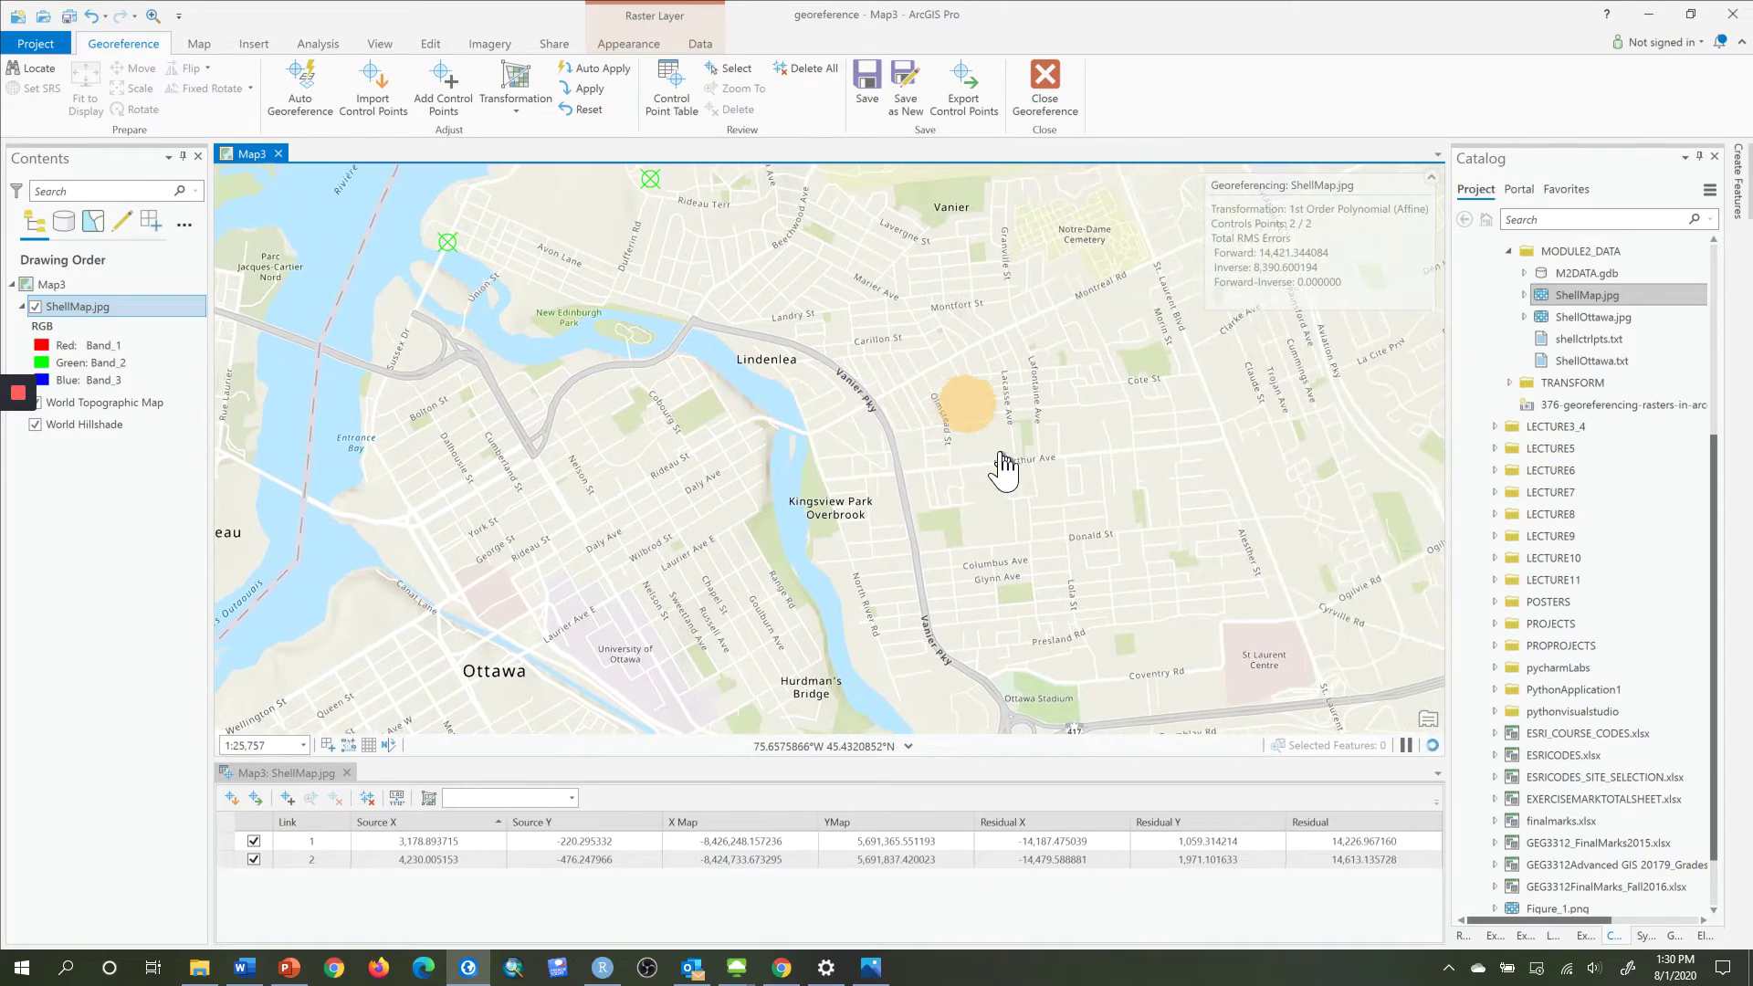
{"action": "key", "text": "Right"}
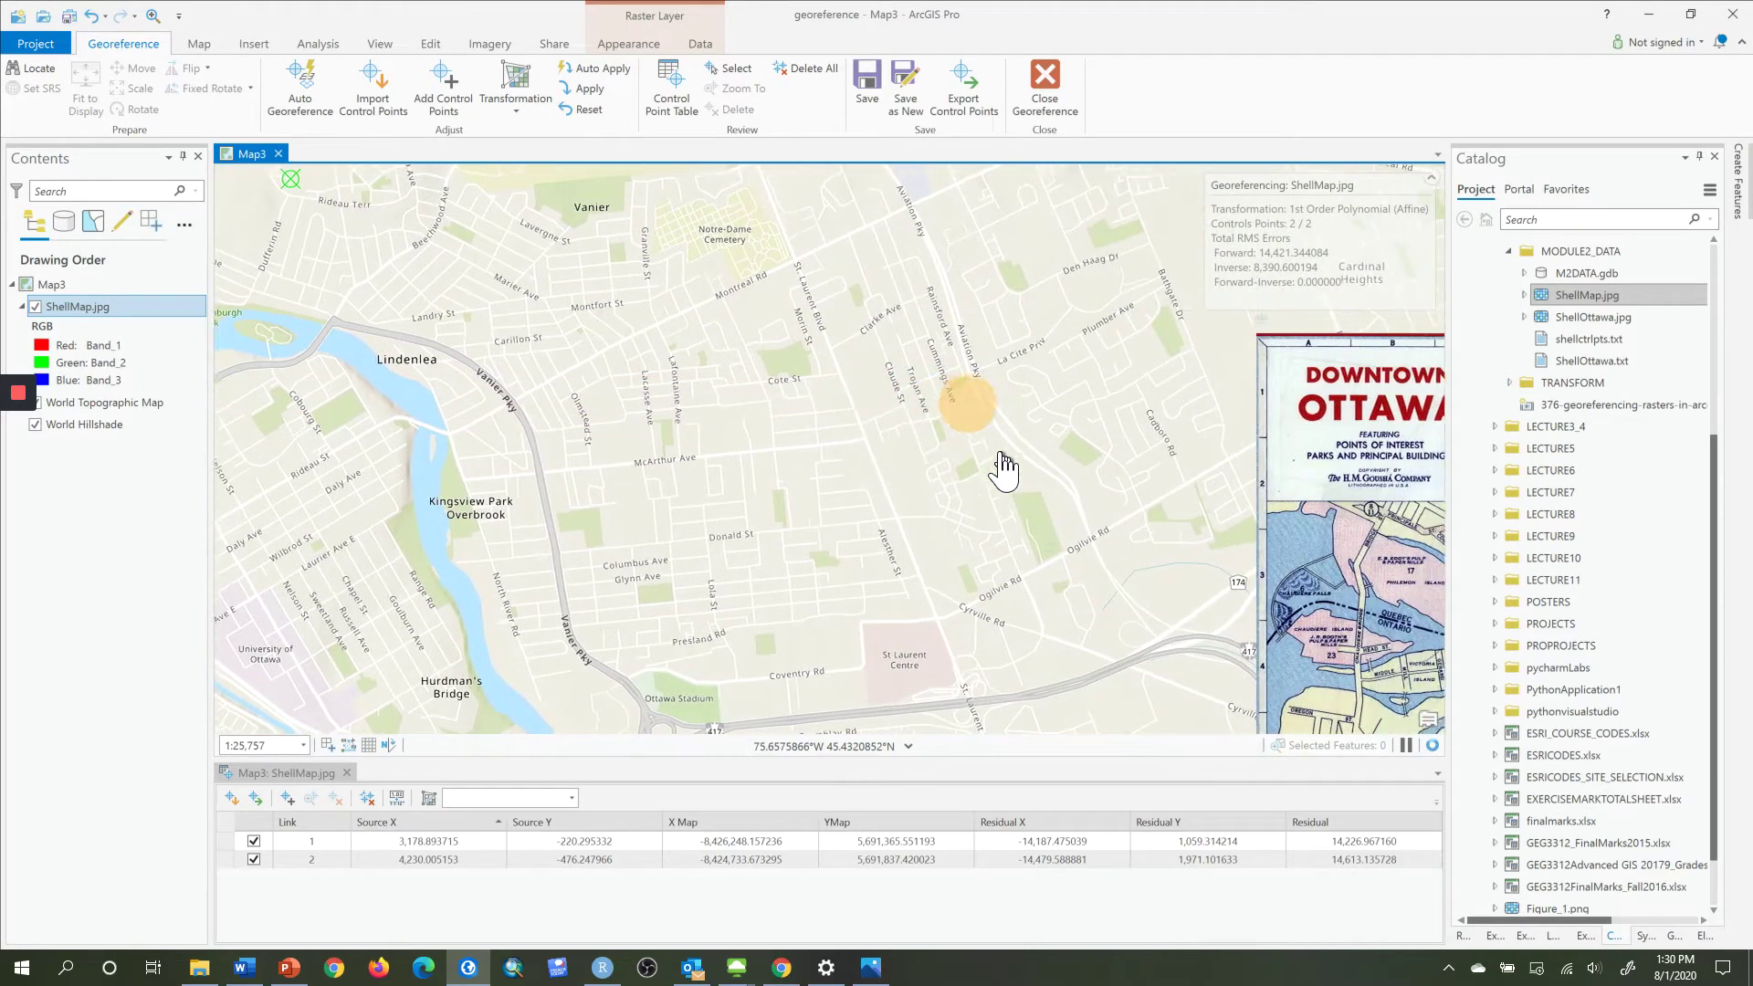
{"action": "key", "text": "Right"}
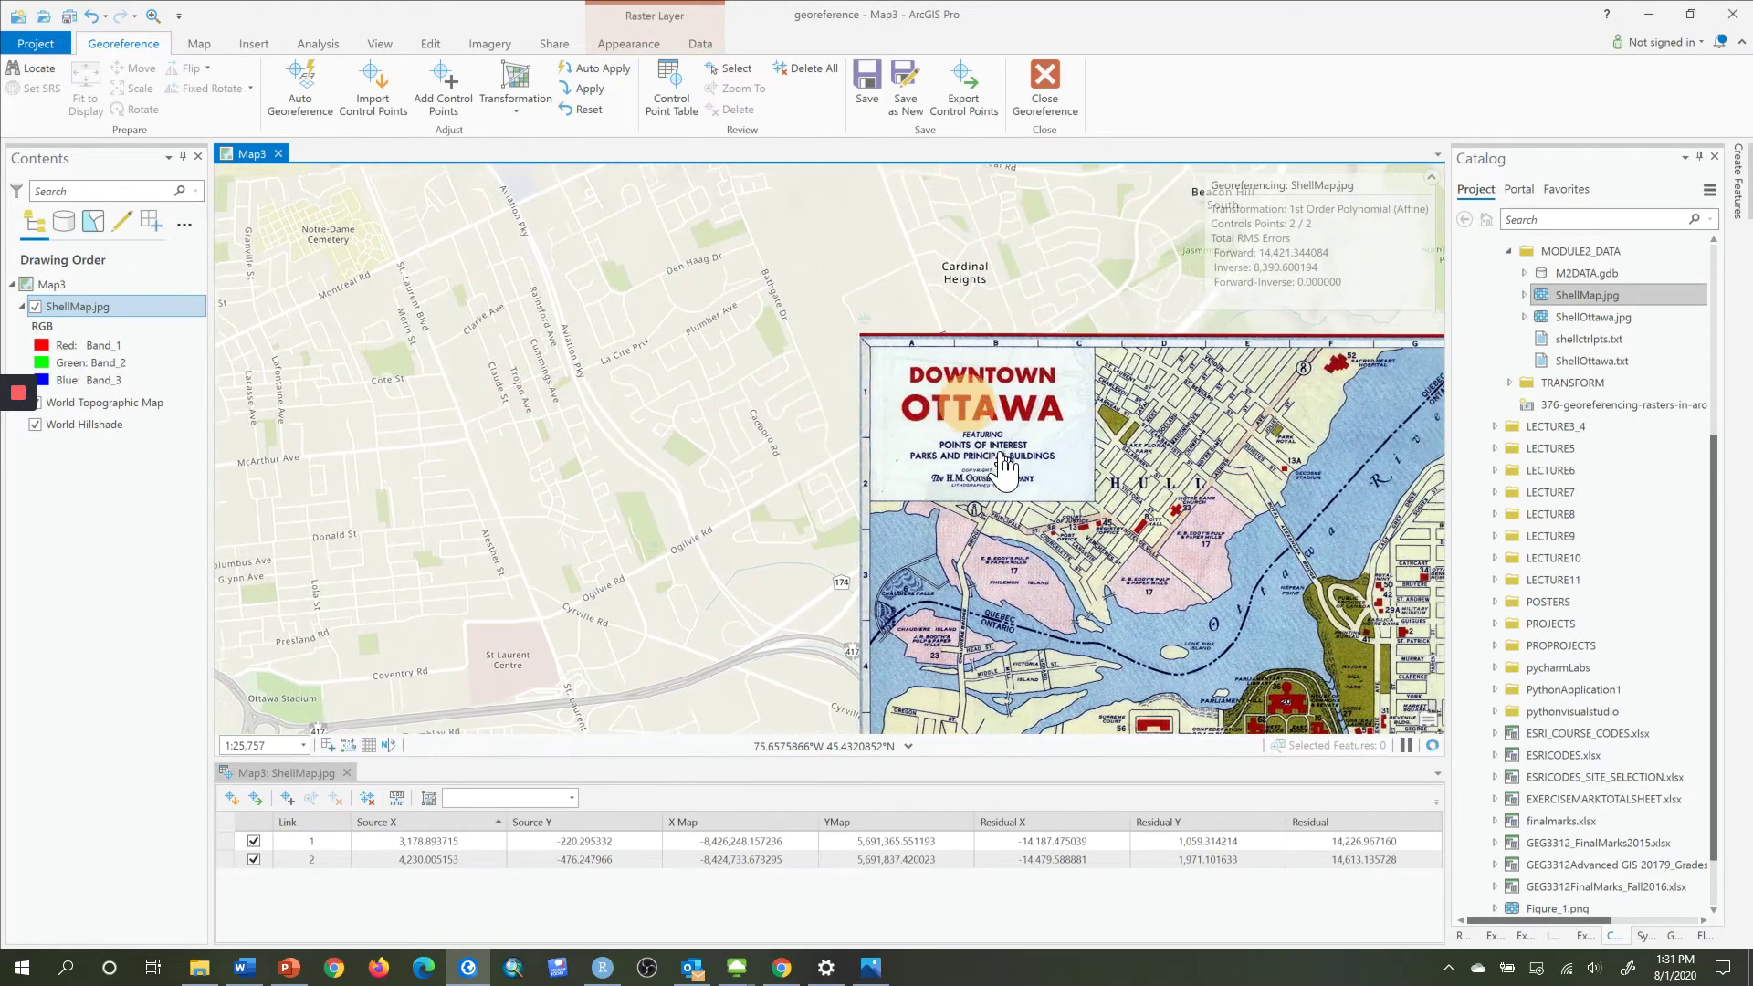
{"action": "key", "text": "Right"}
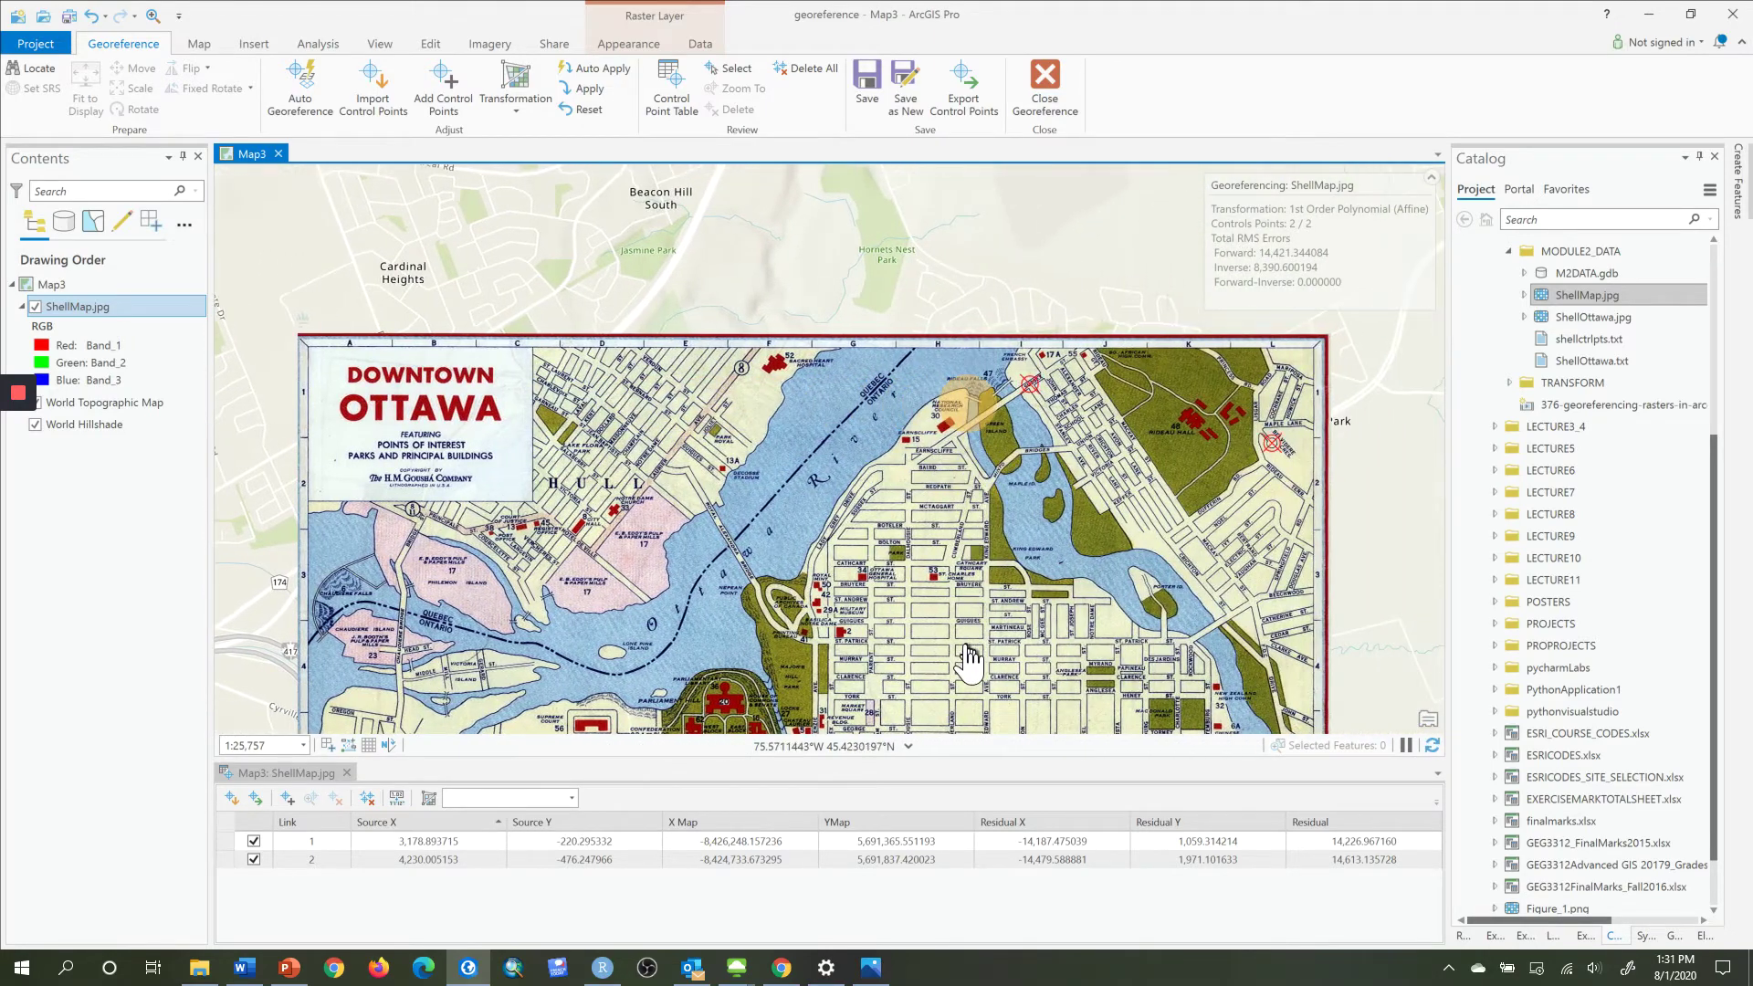
{"action": "key", "text": "Down"}
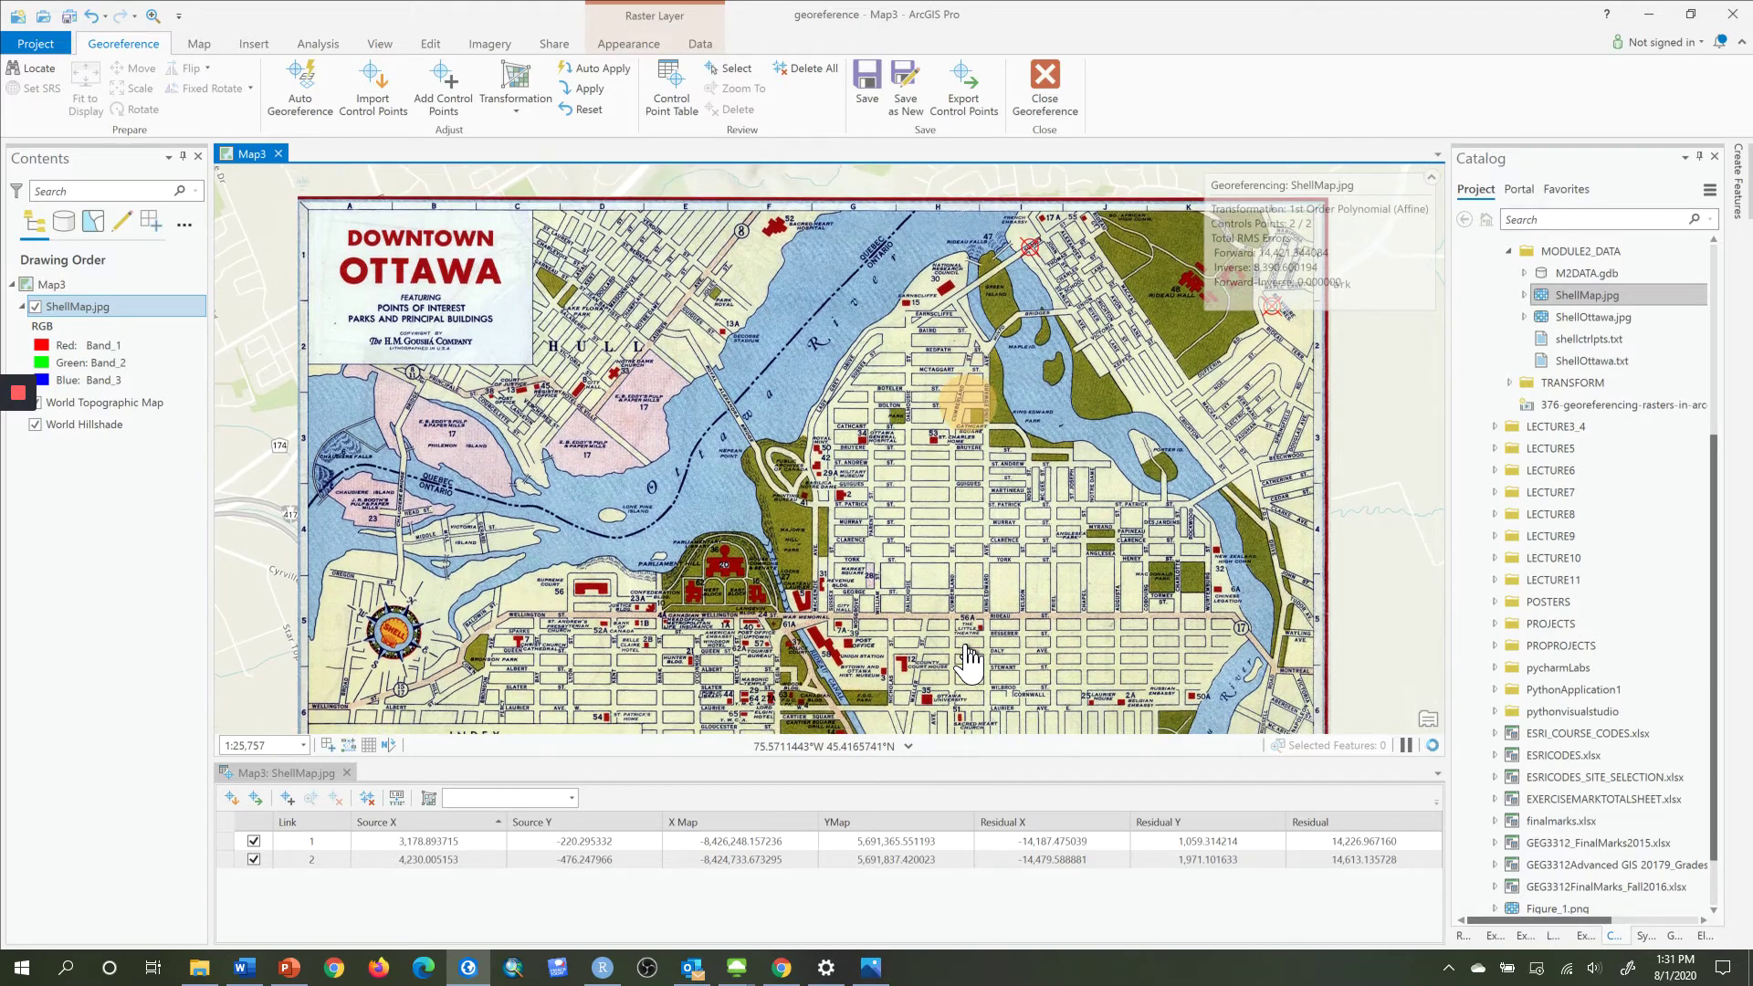
{"action": "scroll", "coordinate": [939, 539], "scroll_direction": "up", "scroll_amount": 5}
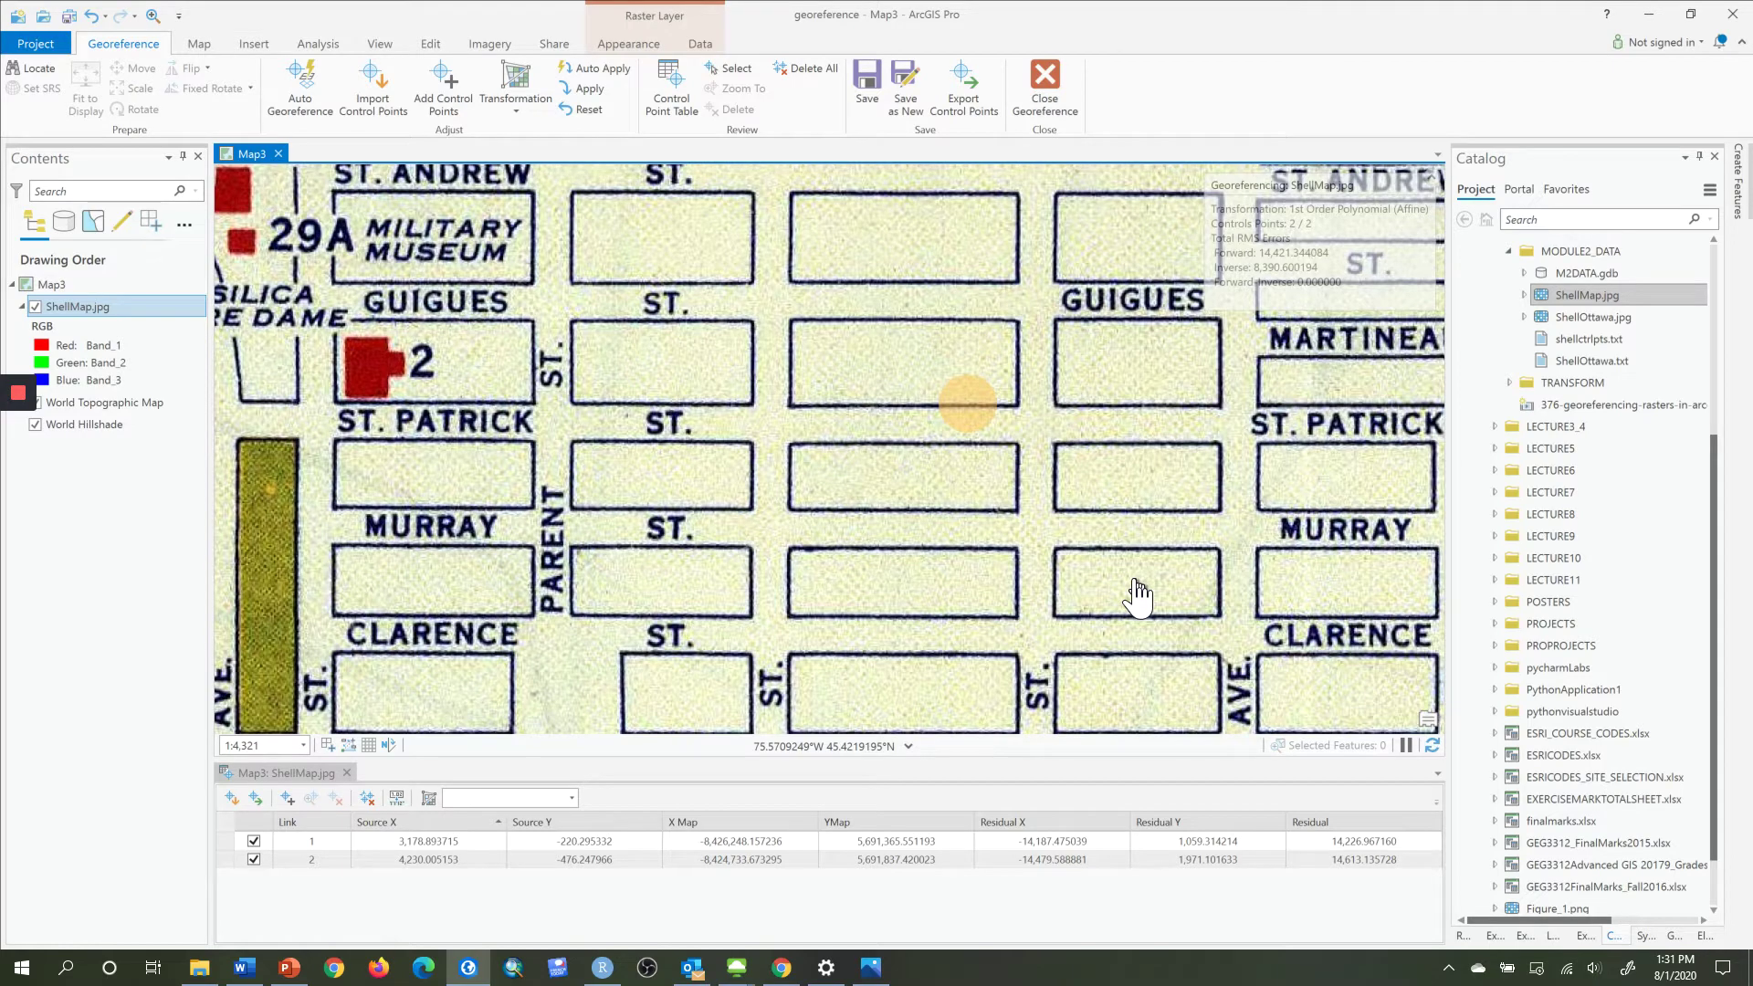
{"action": "scroll", "coordinate": [1136, 598], "scroll_direction": "down", "scroll_amount": 1}
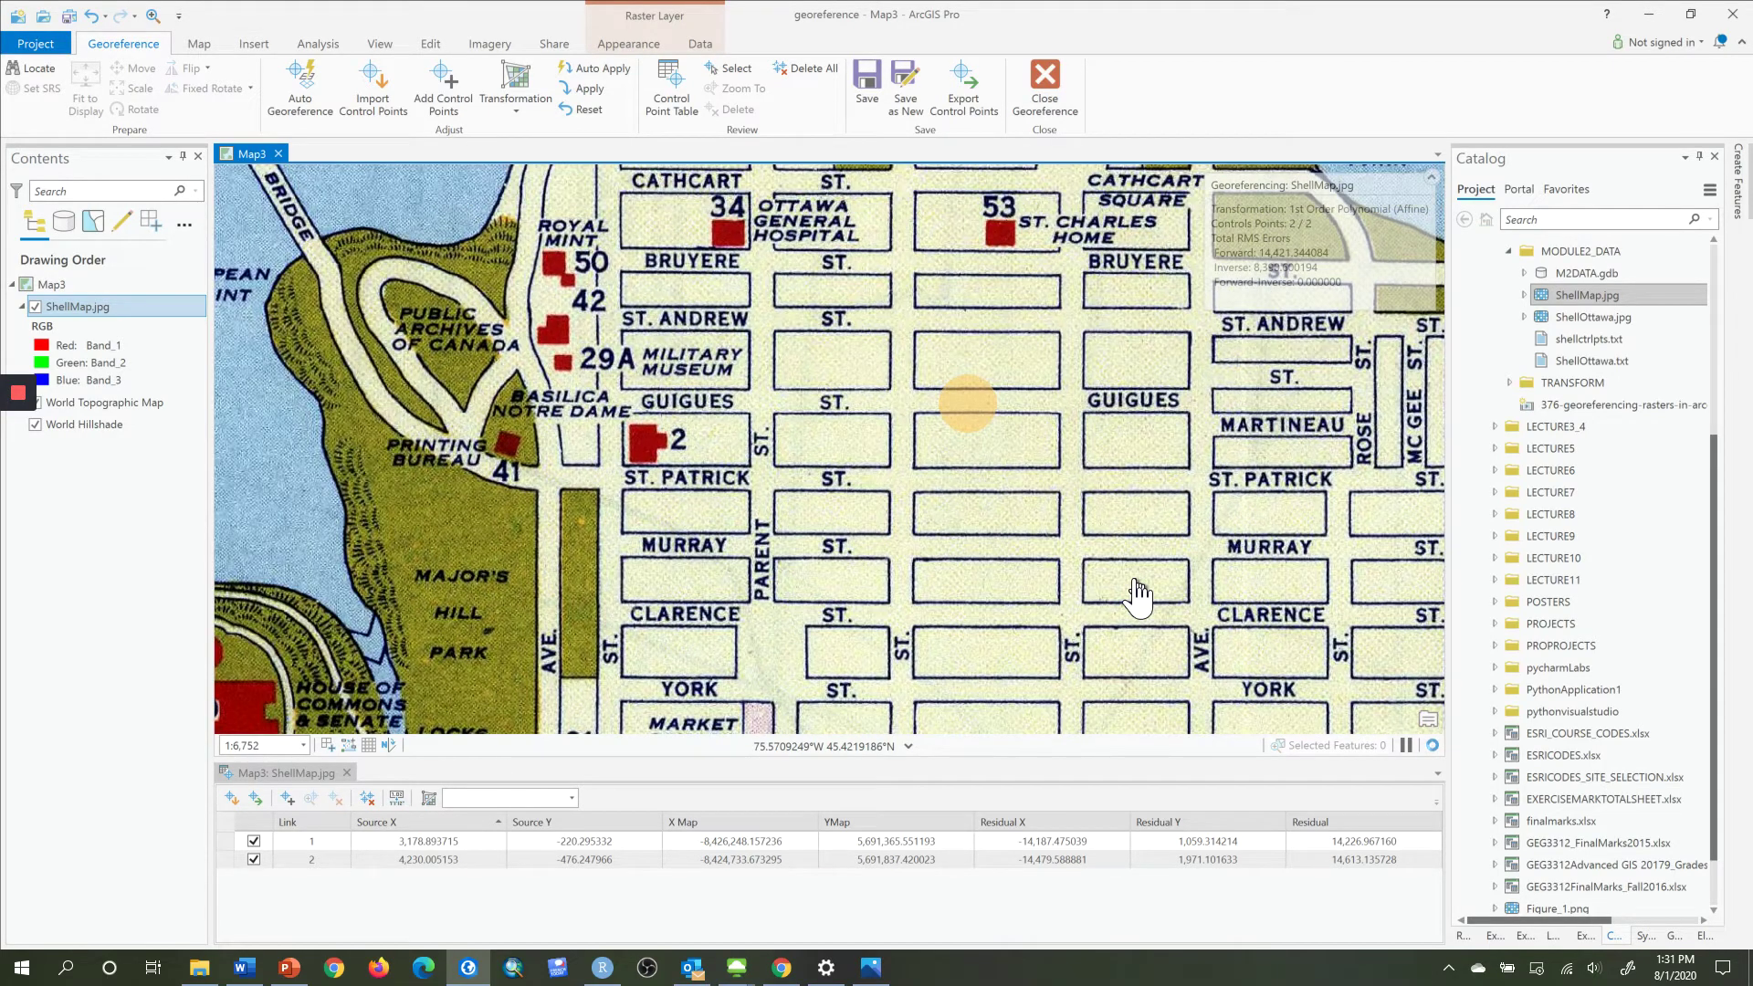
{"action": "key", "text": "Right"}
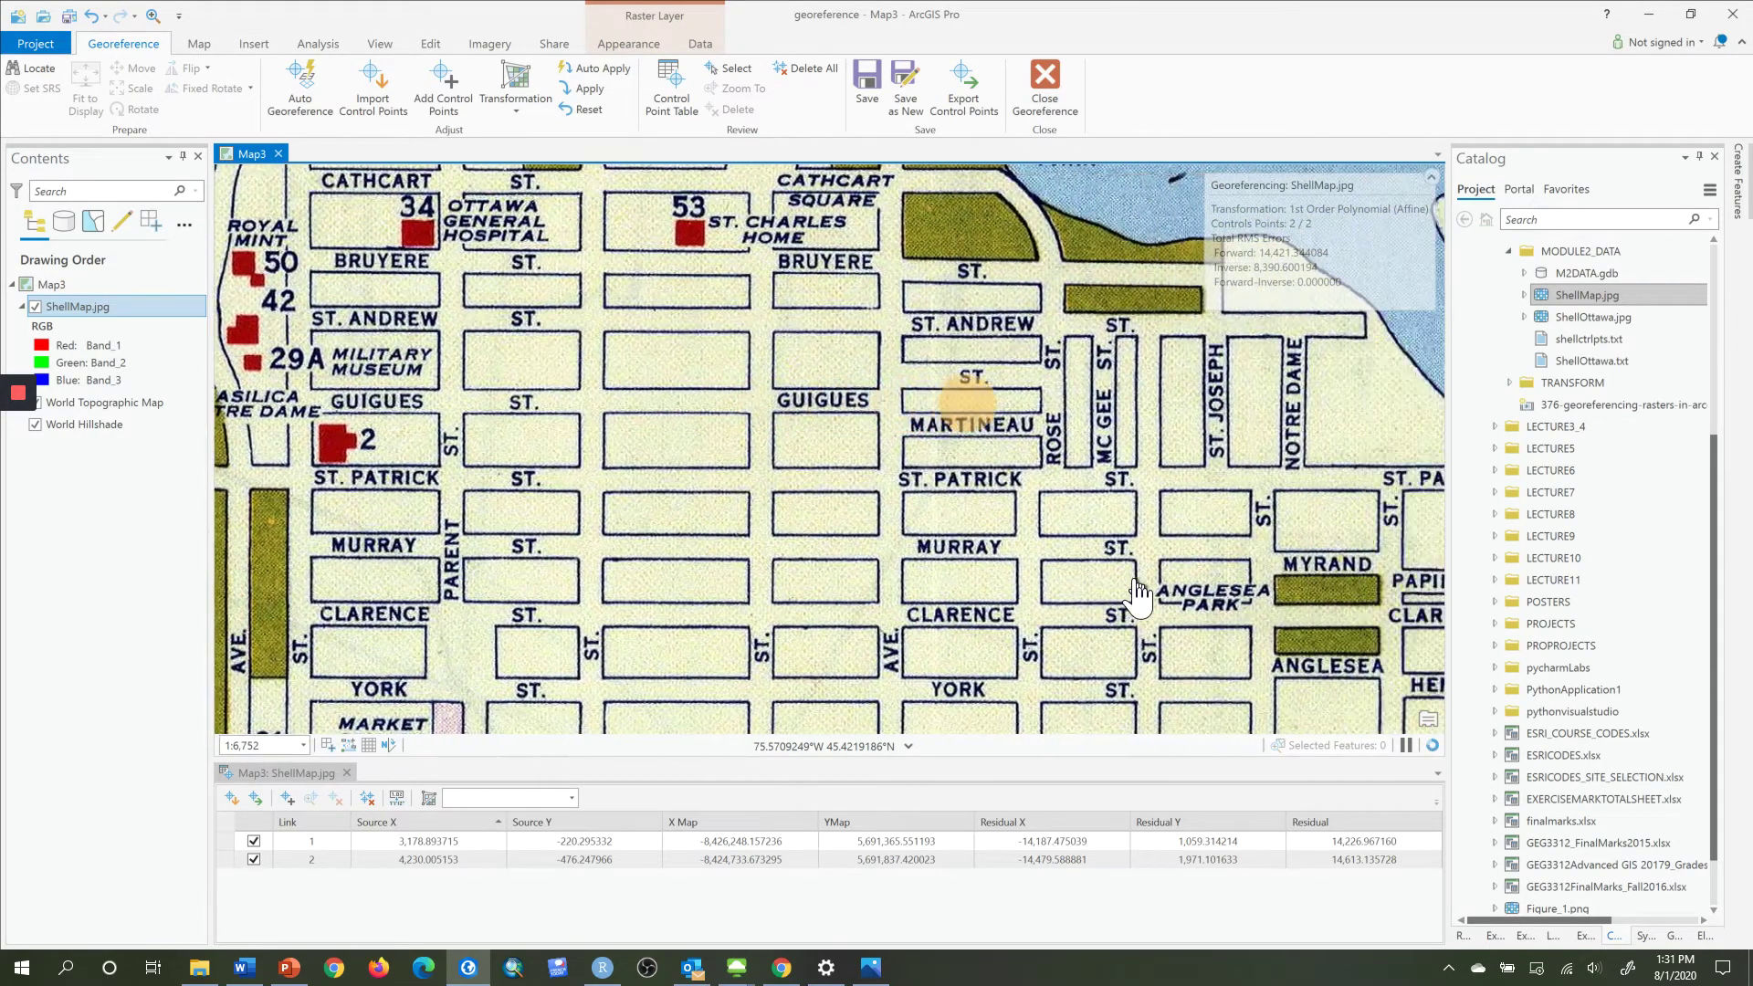
{"action": "key", "text": "Right"}
{"action": "key", "text": "Down"}
{"action": "key", "text": "Down"}
{"action": "key", "text": "Right"}
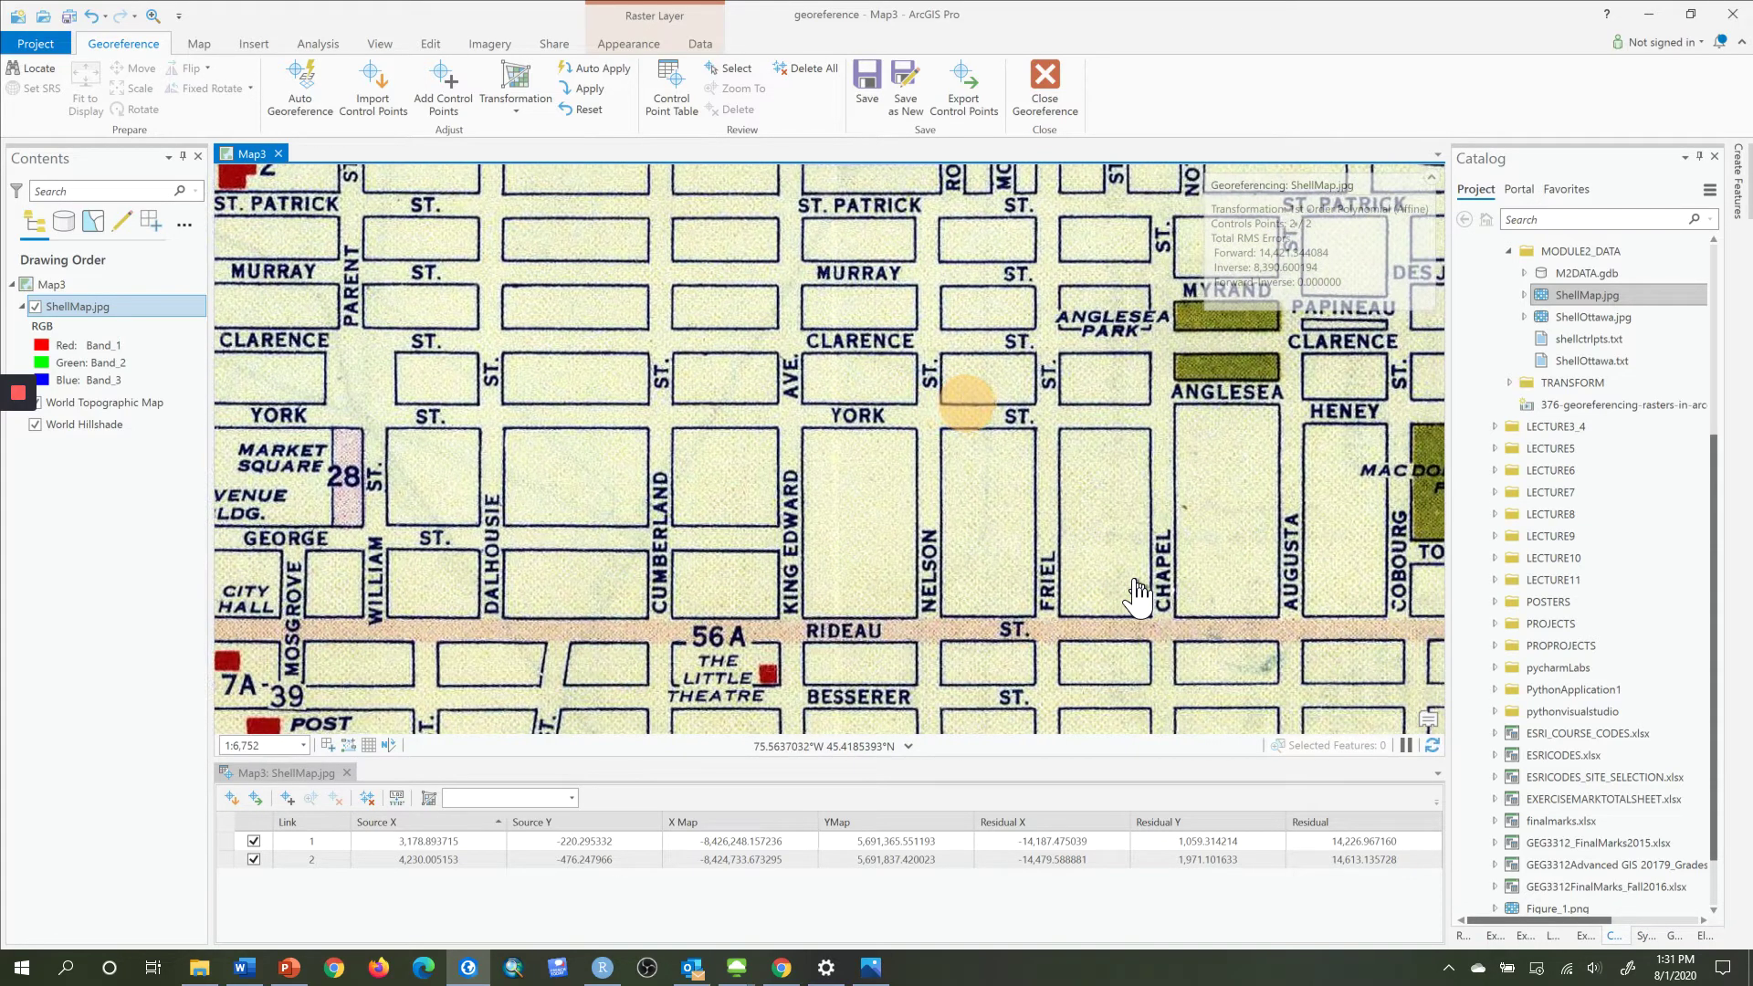
{"action": "key", "text": "Left"}
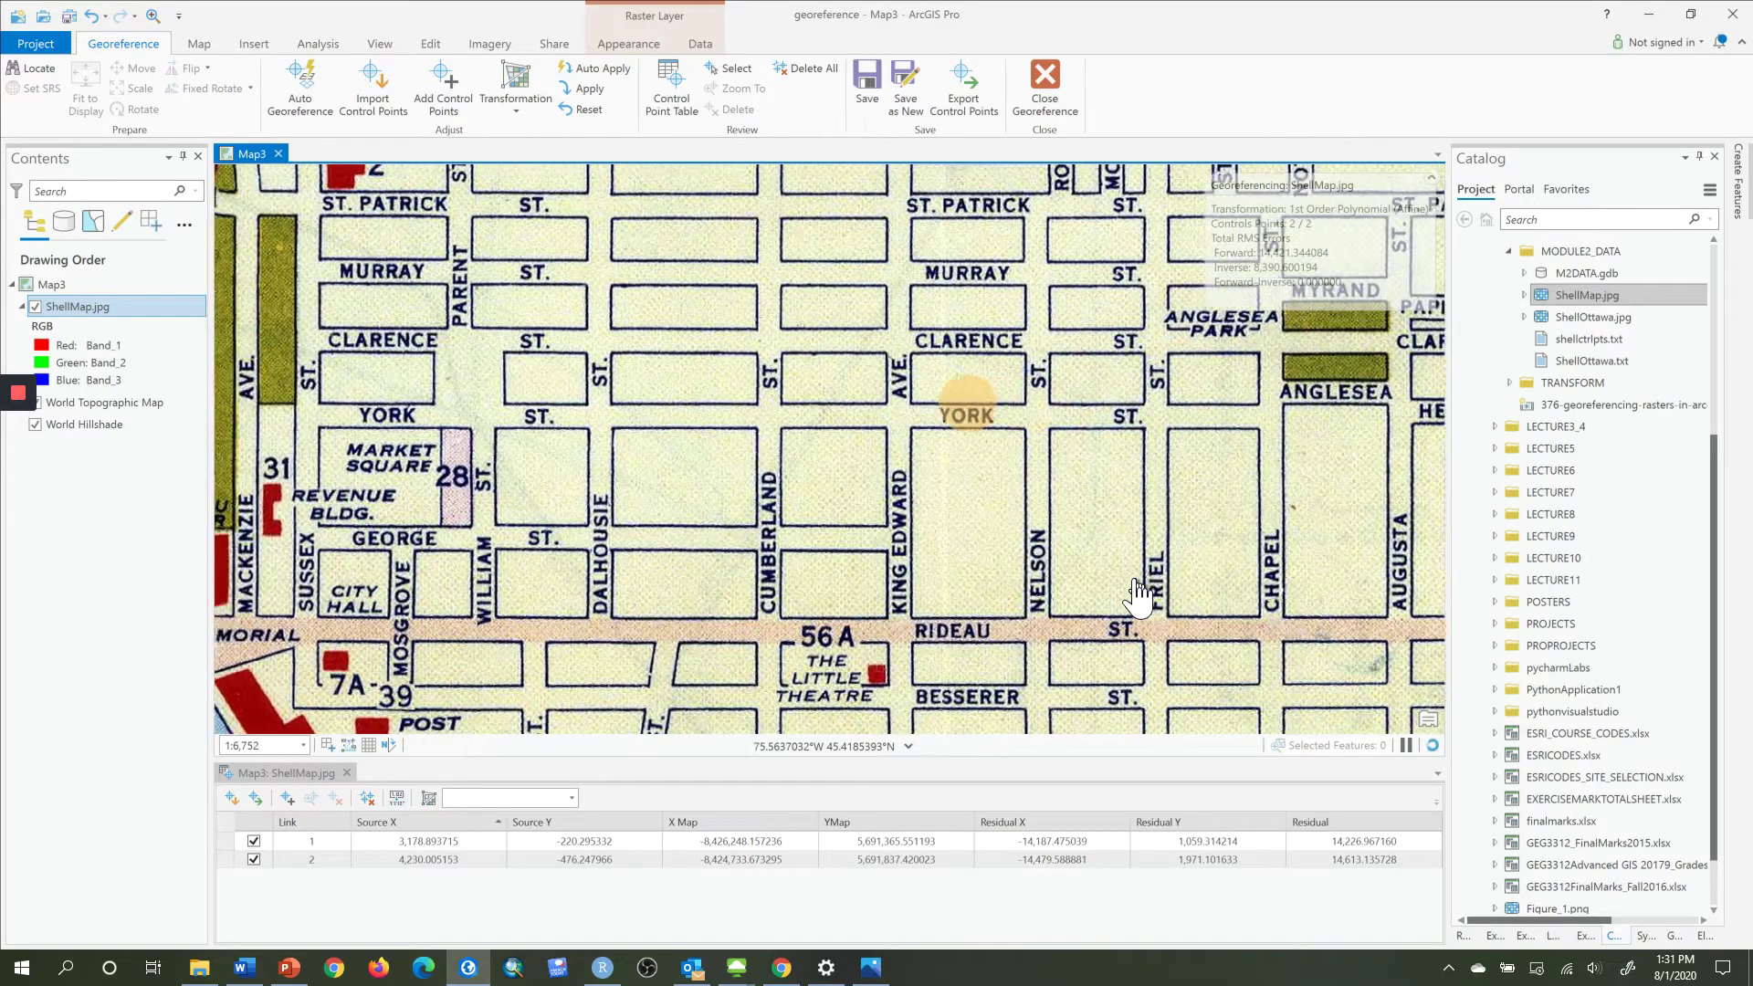
{"action": "key", "text": "Left"}
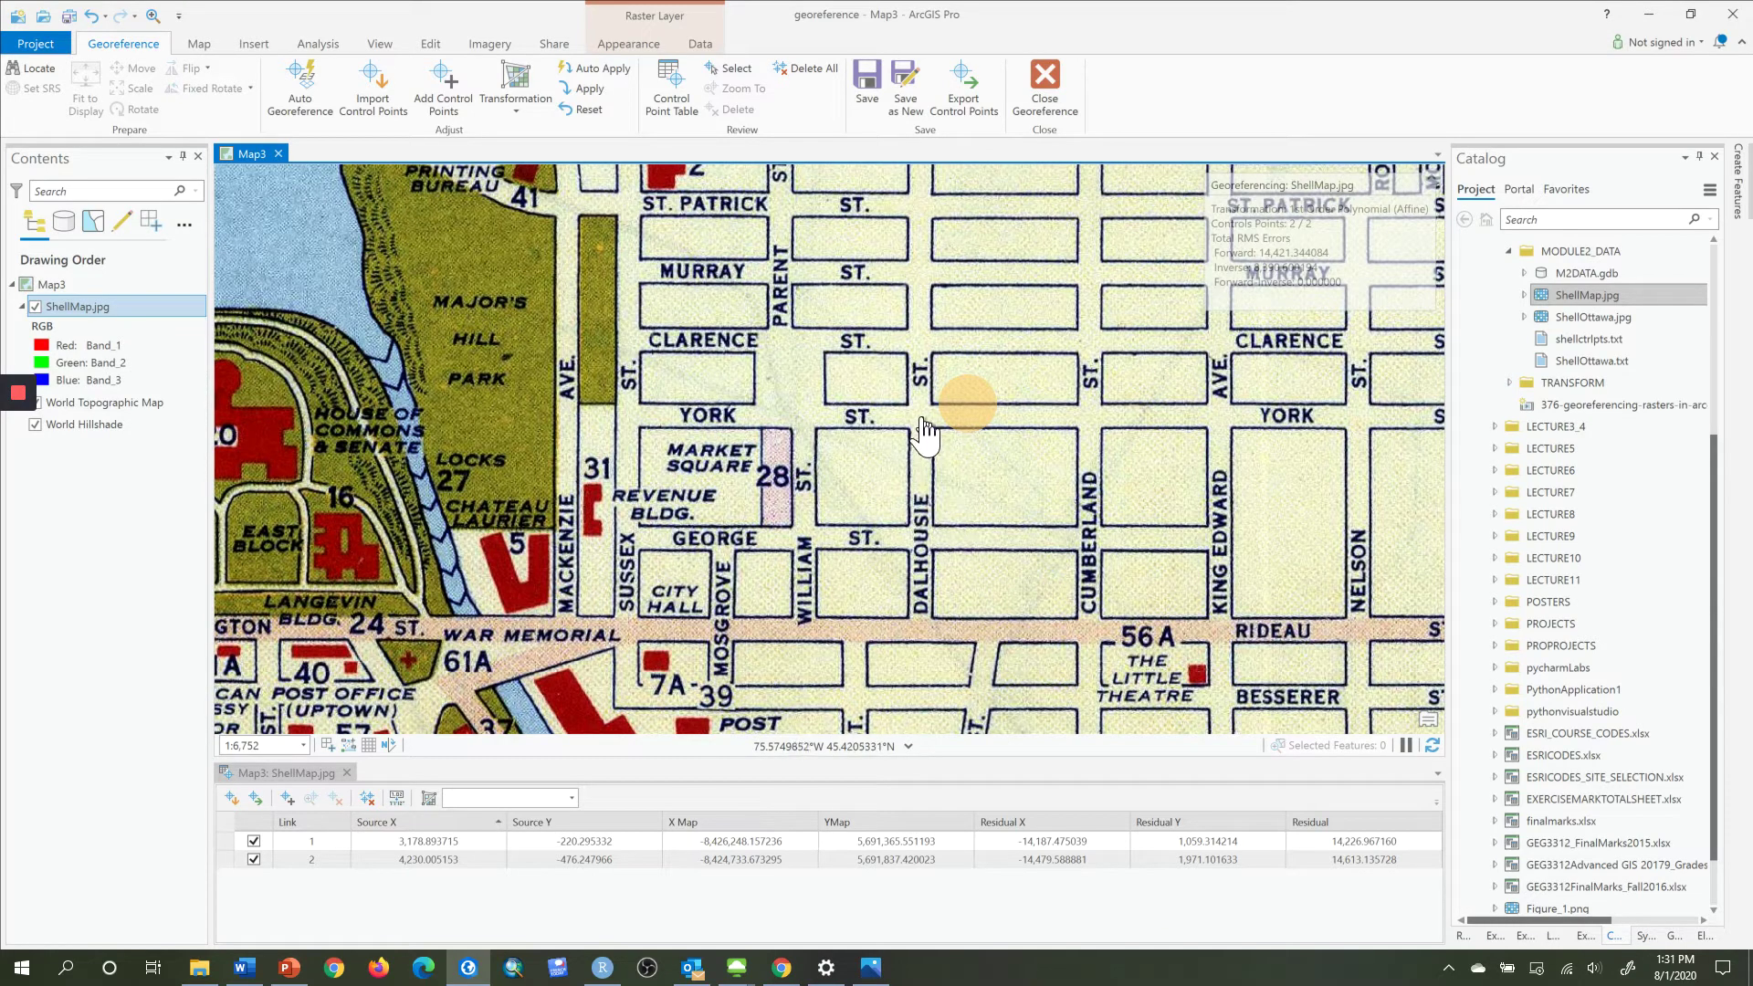
Start a third control point with its source end at the York St. and Dalhousie St. intersection on the raster.
{"action": "scroll", "coordinate": [925, 429], "scroll_direction": "up", "scroll_amount": 3}
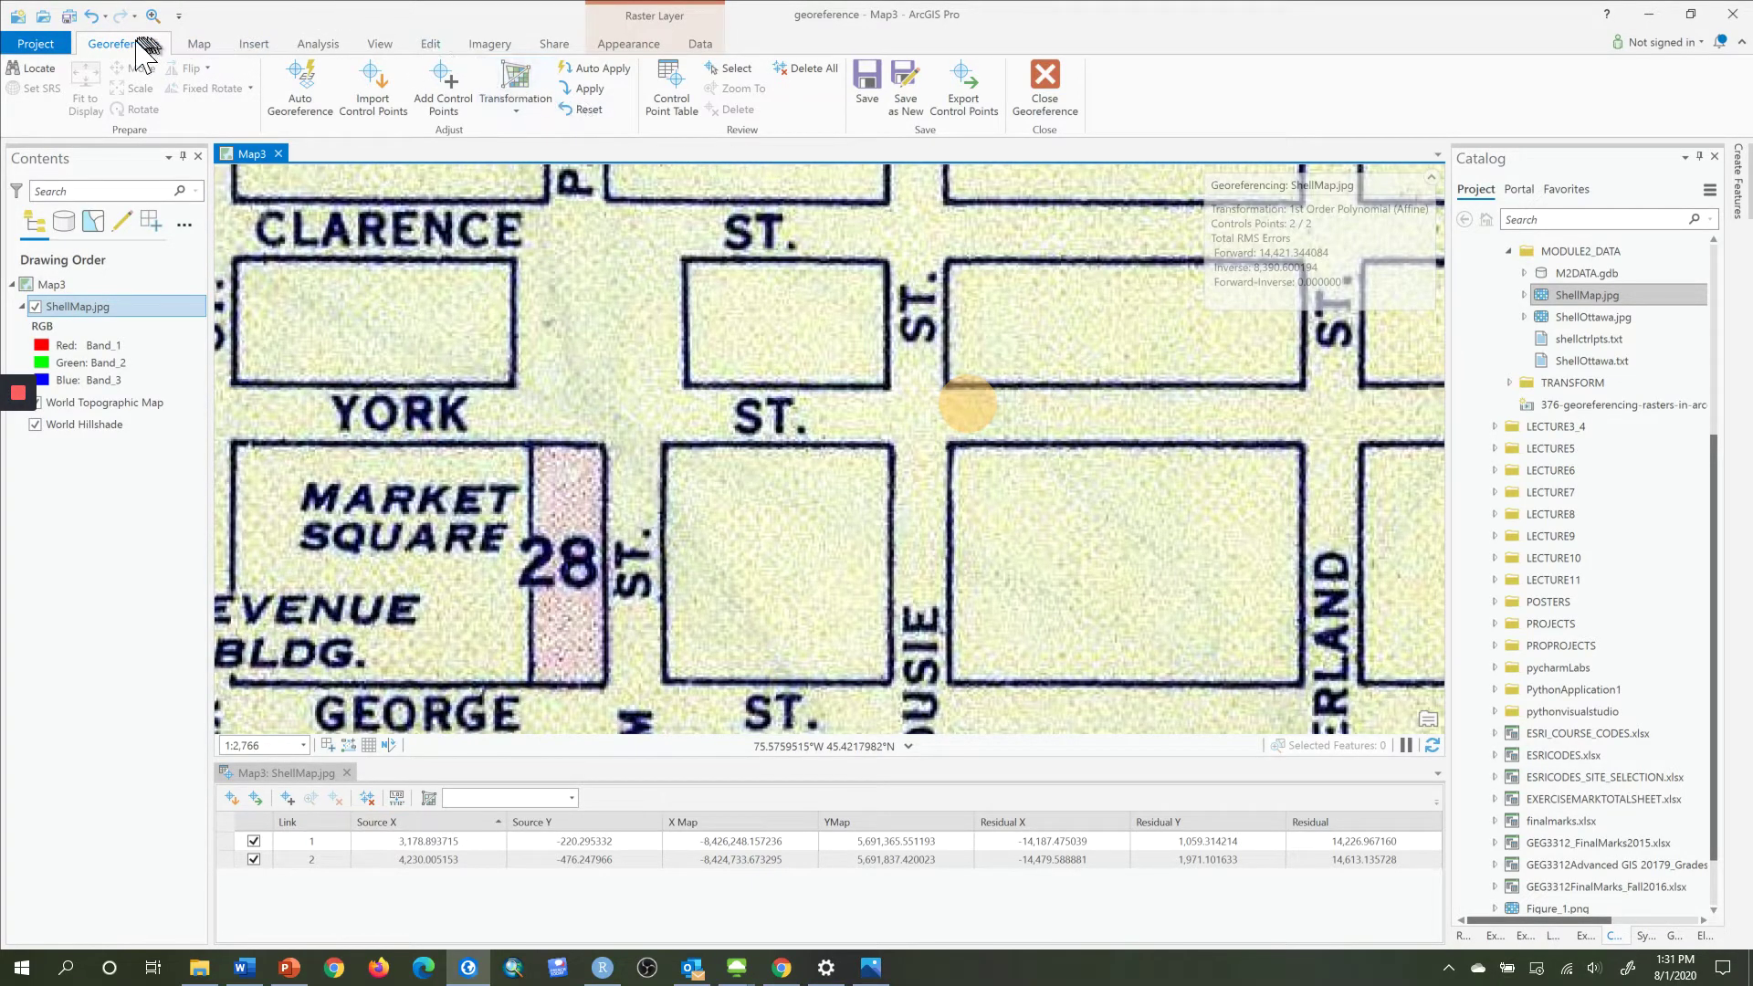
{"action": "left_click", "coordinate": [443, 89]}
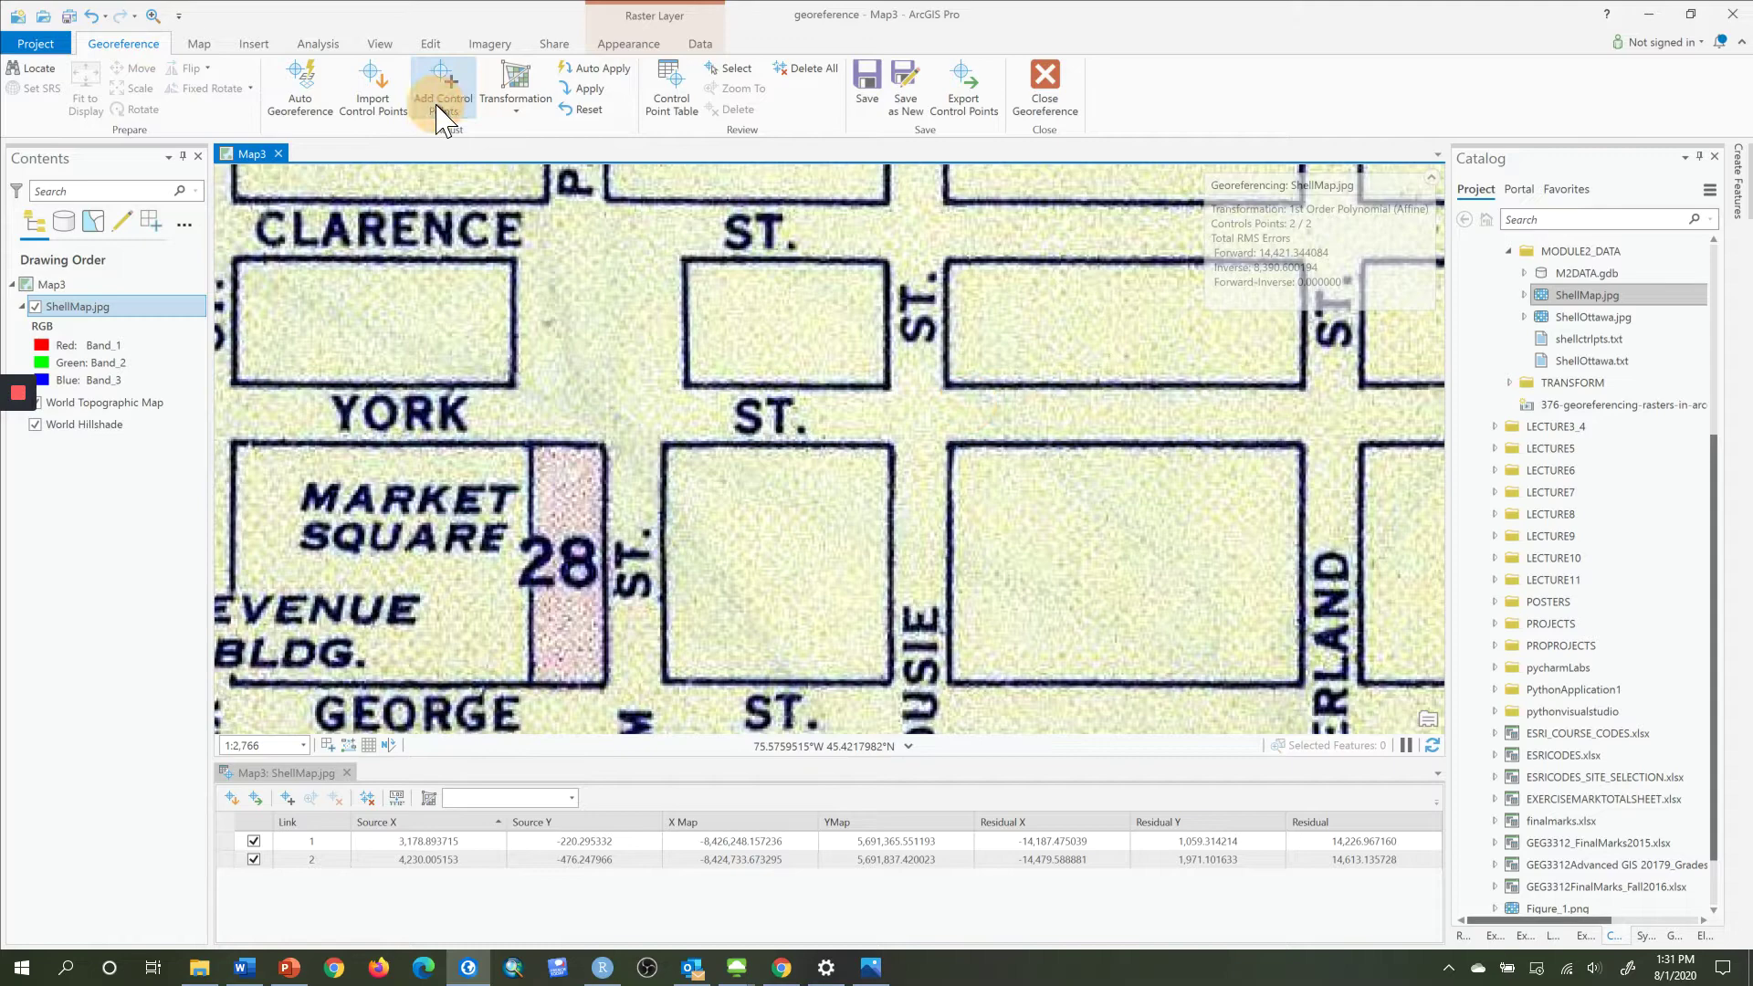
{"action": "left_click", "coordinate": [918, 415]}
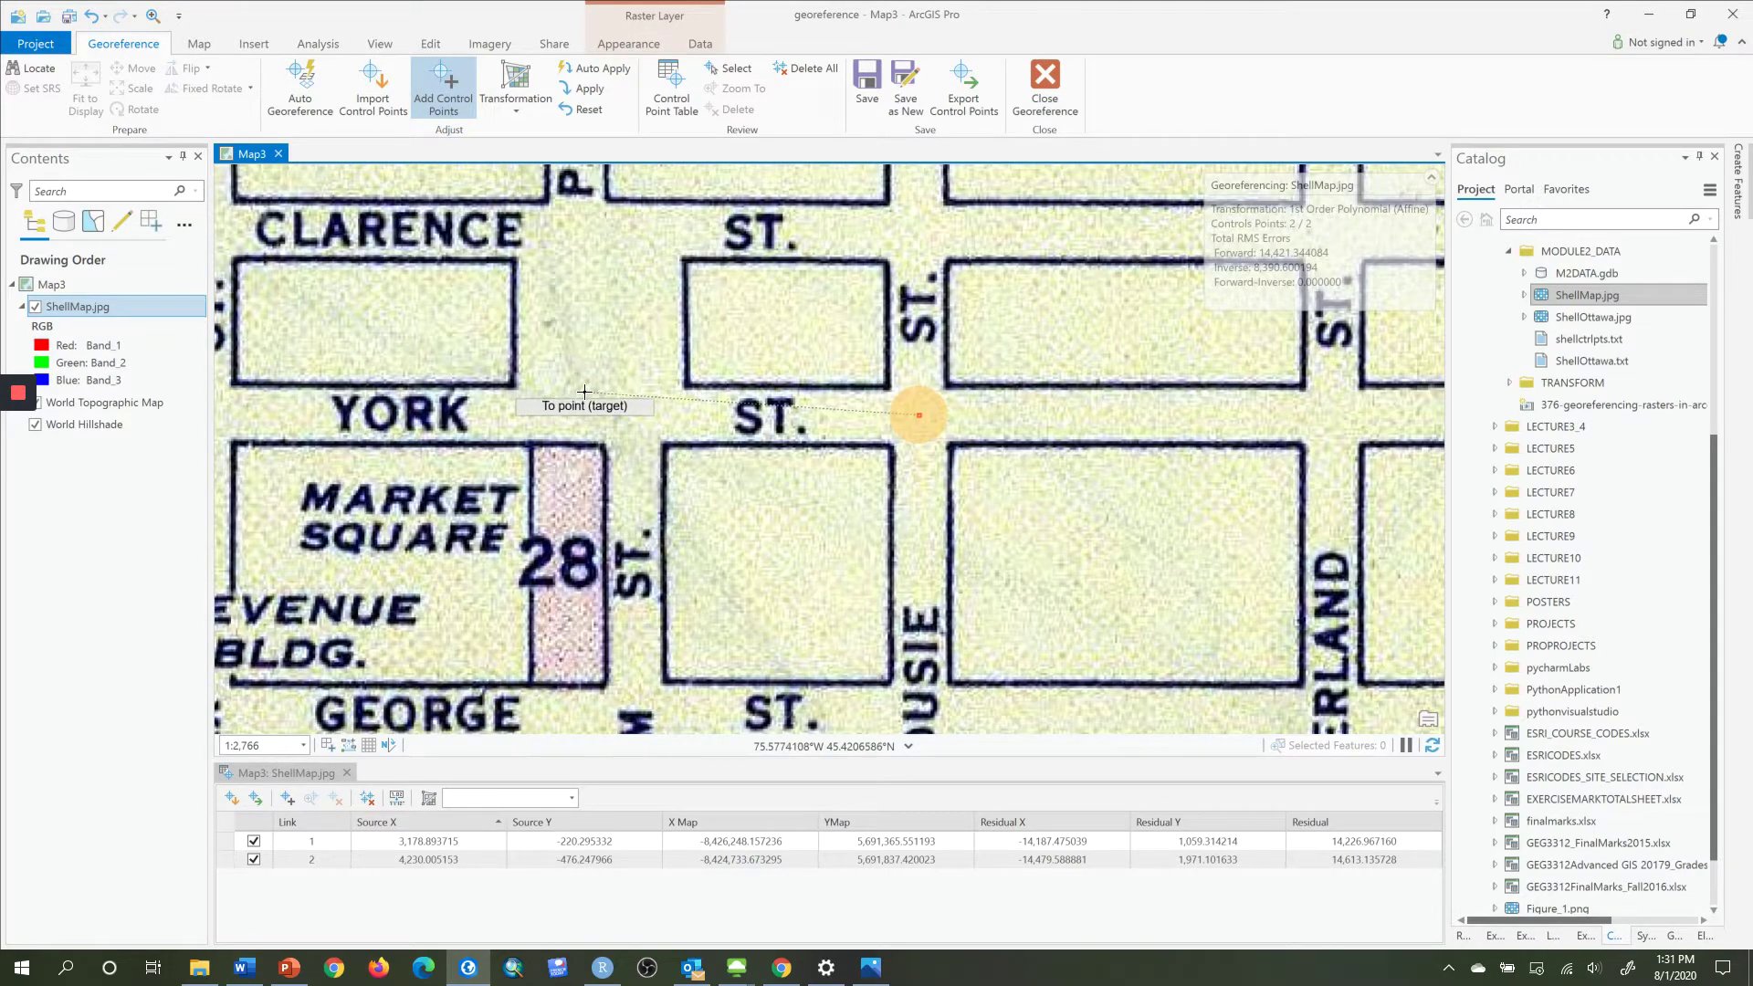
Place the third control point's target at the matching York St and Dalhousie St intersection on the basemap.
{"action": "scroll", "coordinate": [585, 391], "scroll_direction": "down", "scroll_amount": 5}
{"action": "key", "text": "Left"}
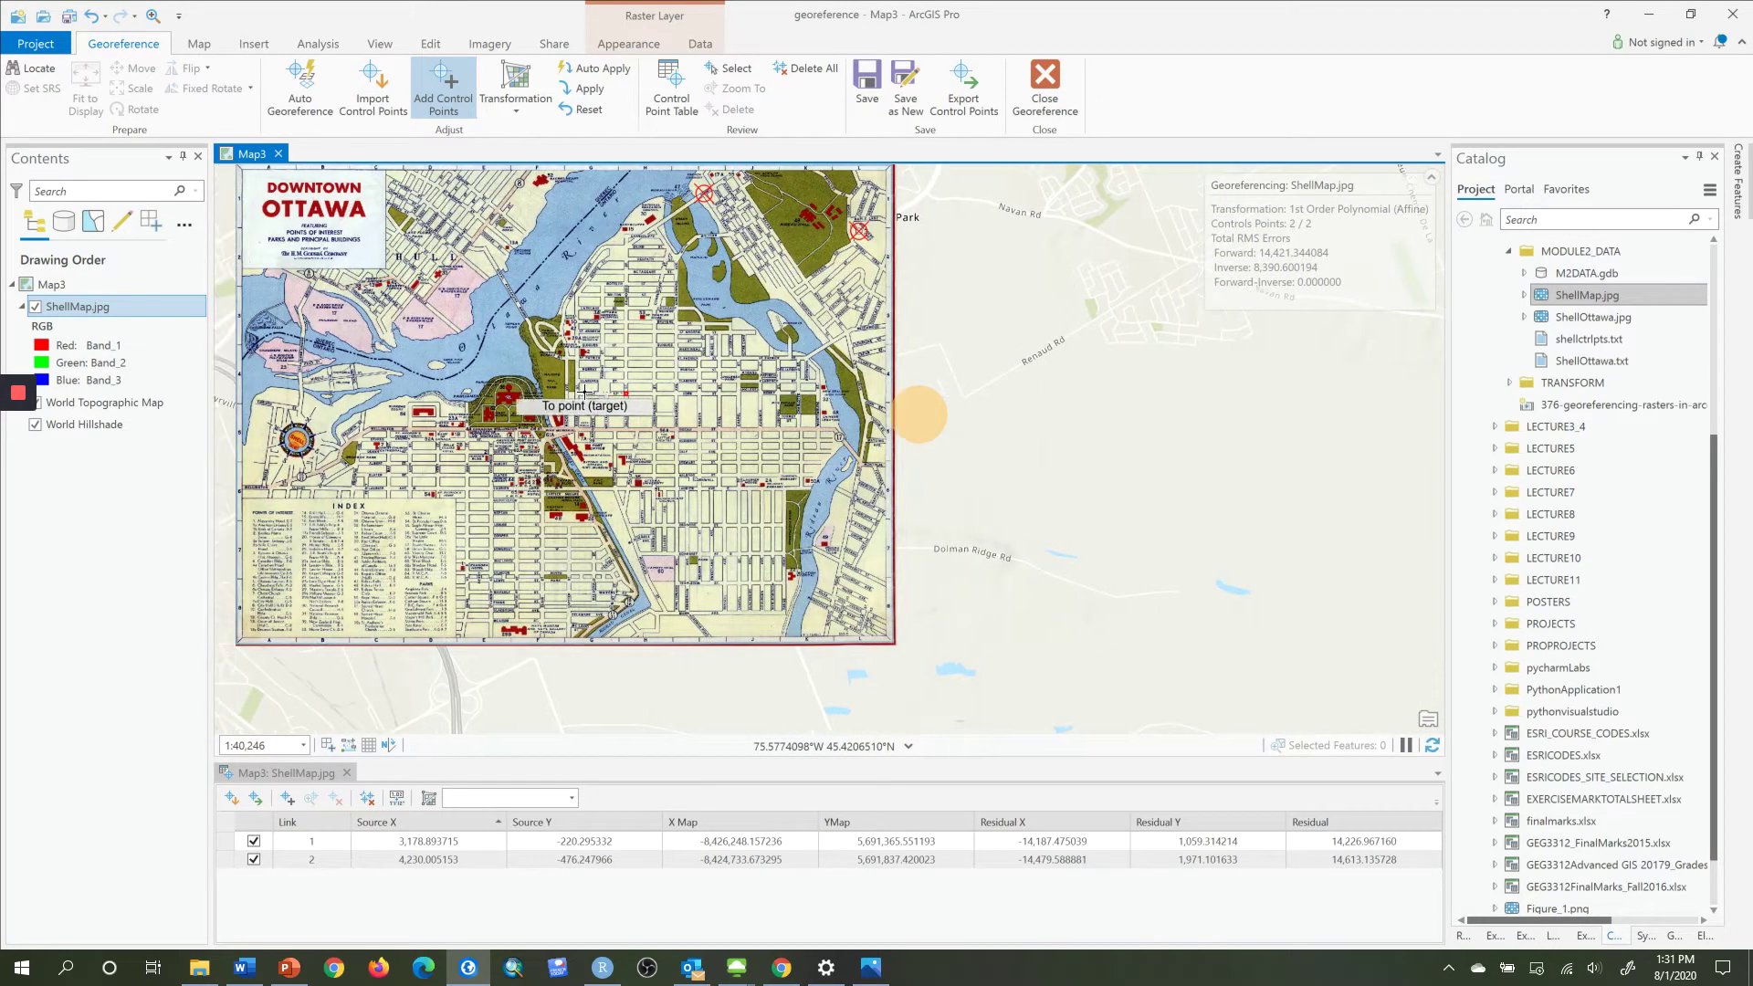
{"action": "key", "text": "Left"}
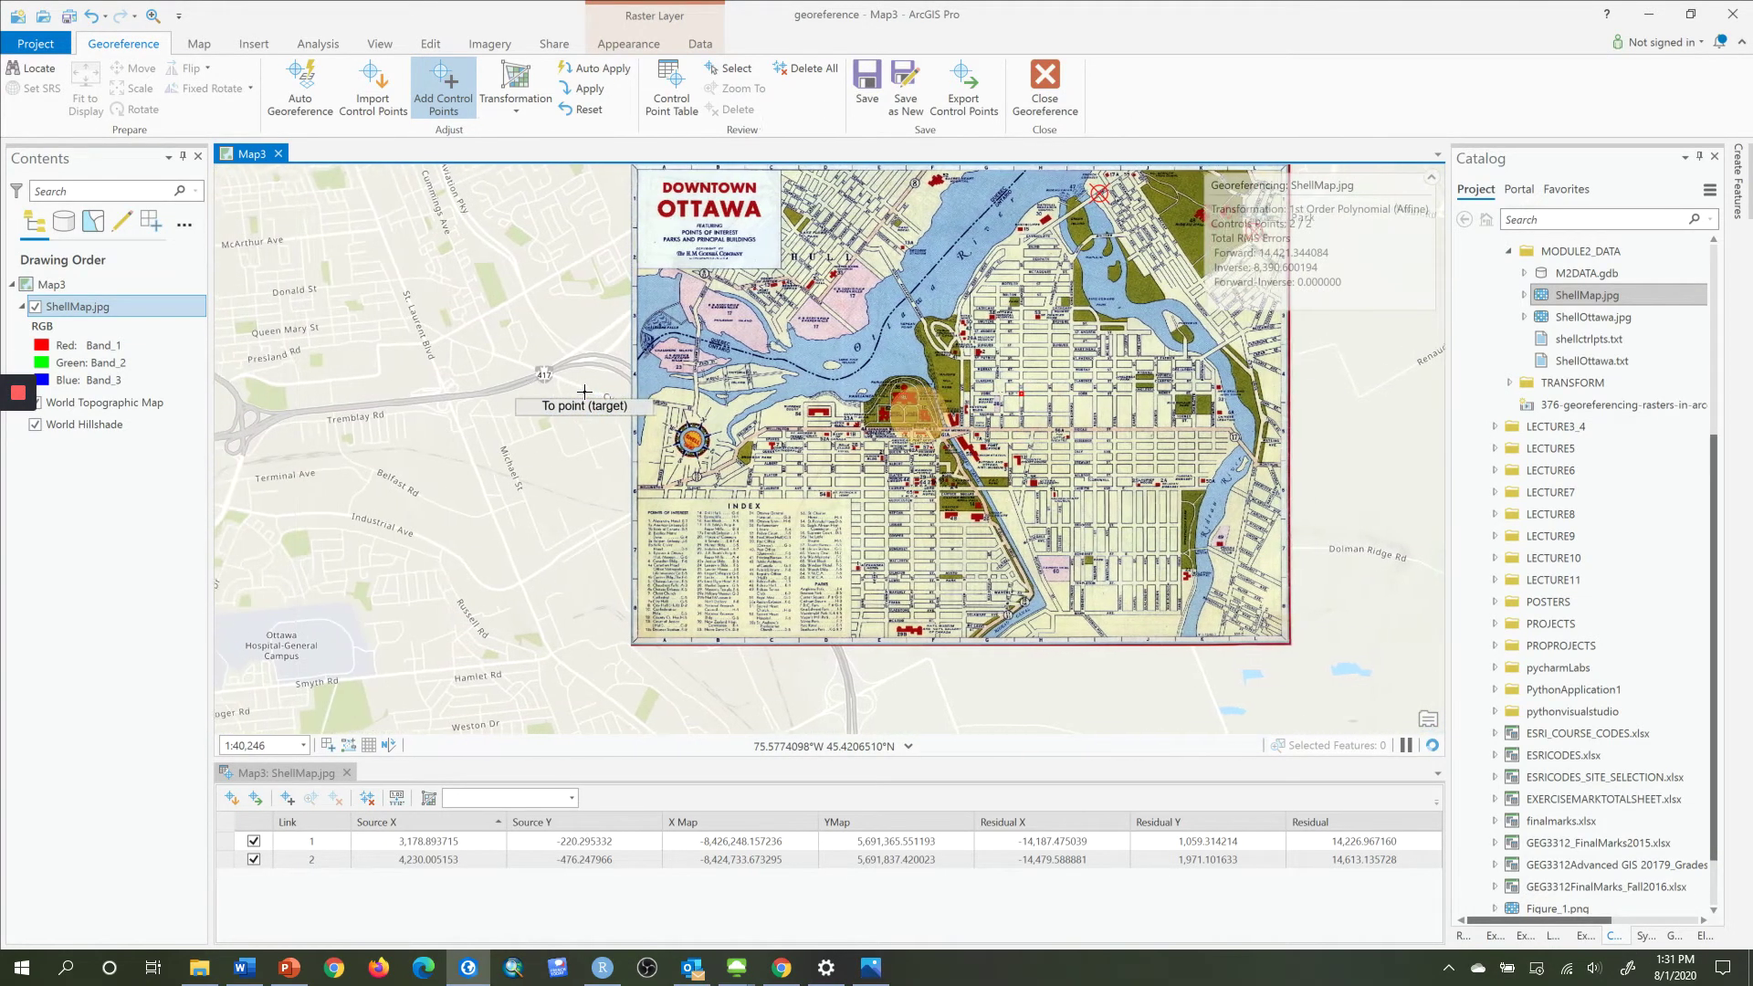
{"action": "key", "text": "Left"}
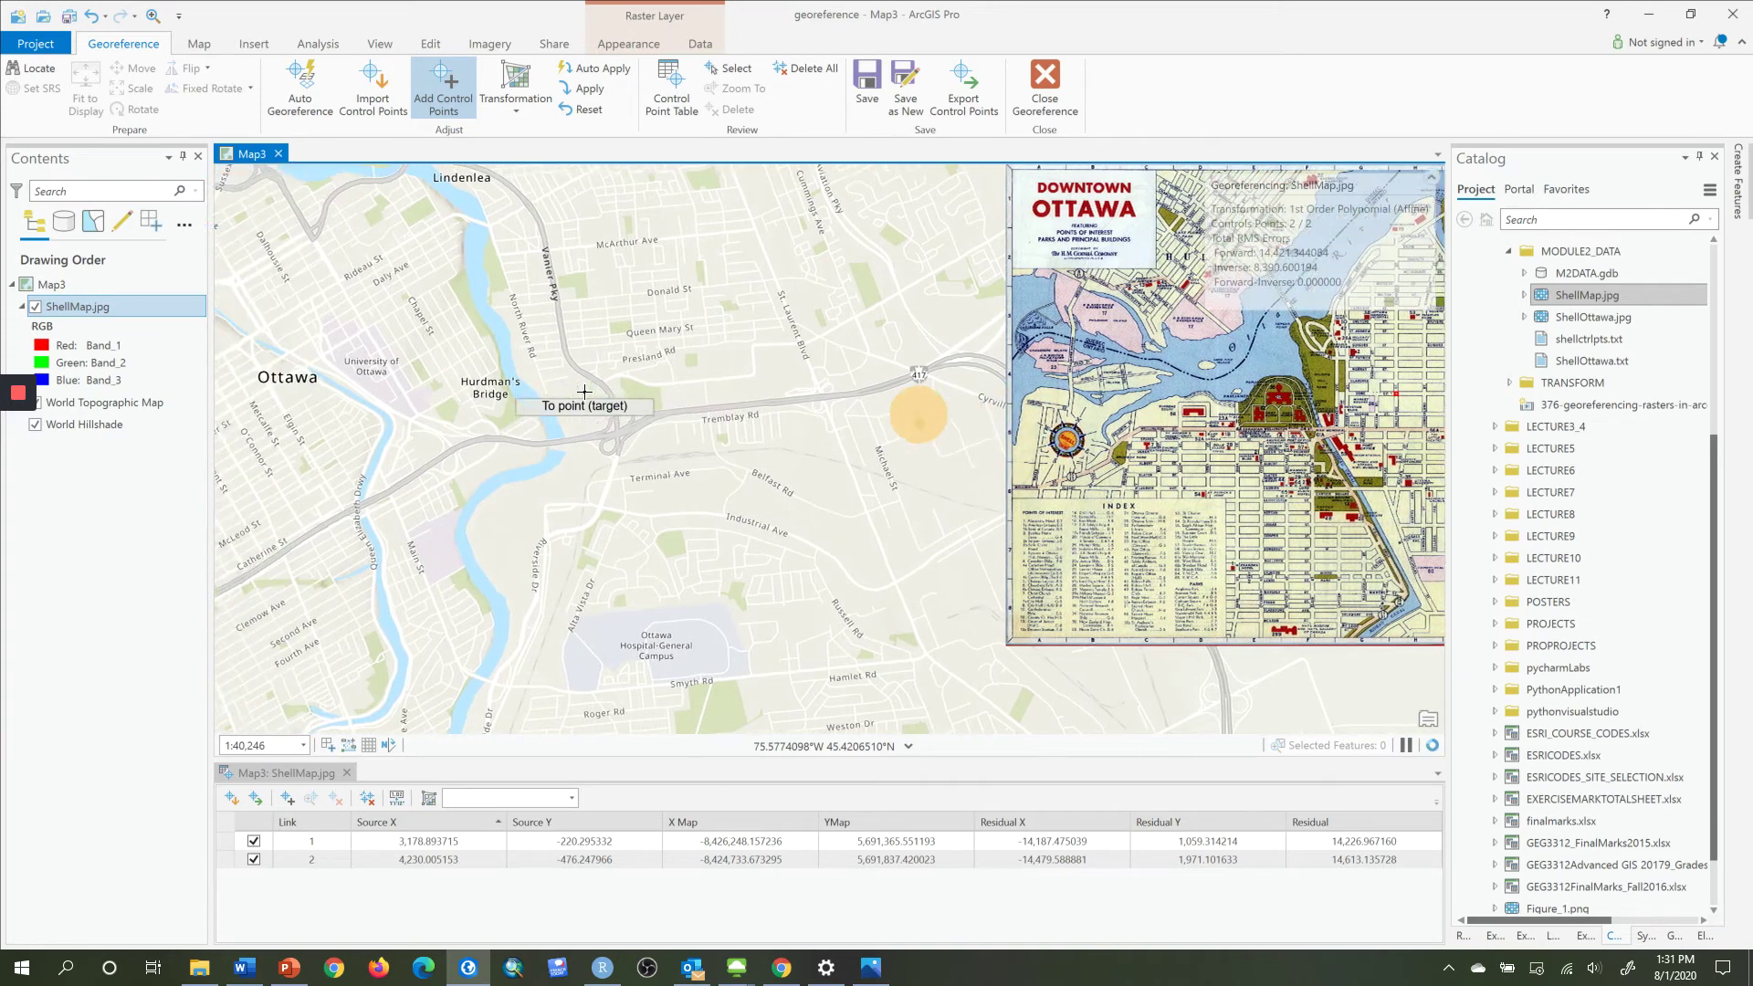
{"action": "key", "text": "Left"}
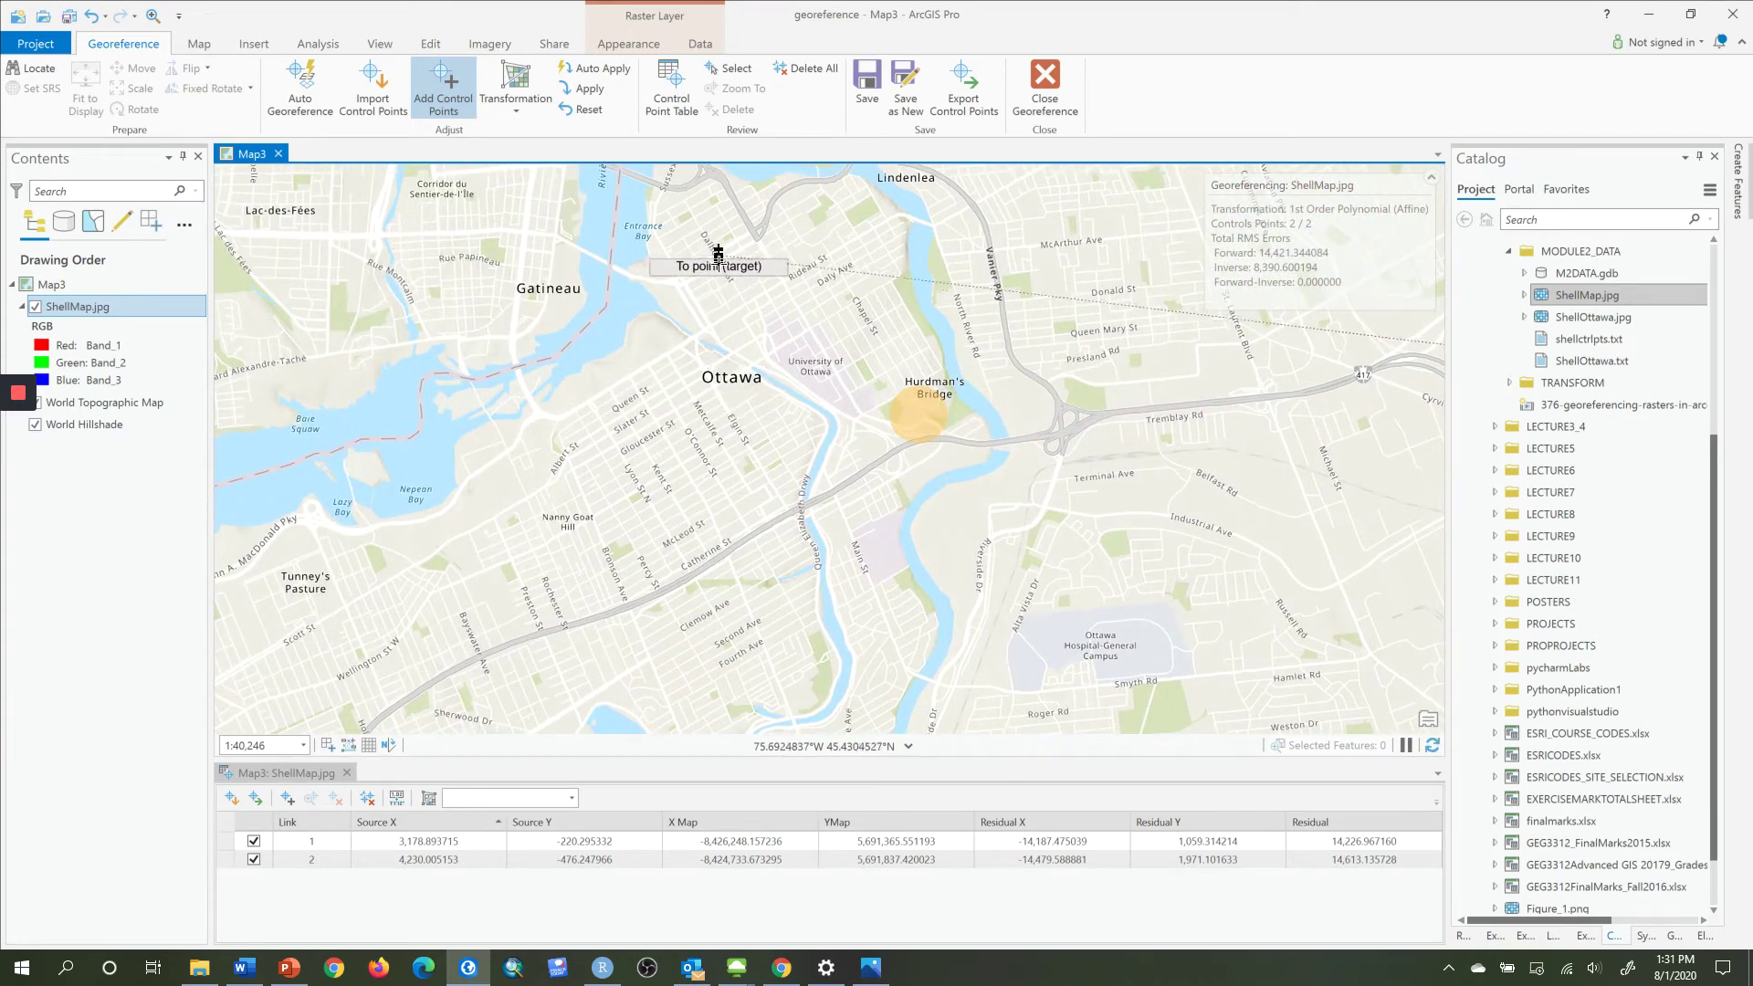
{"action": "scroll", "coordinate": [716, 264], "scroll_direction": "up", "scroll_amount": 4}
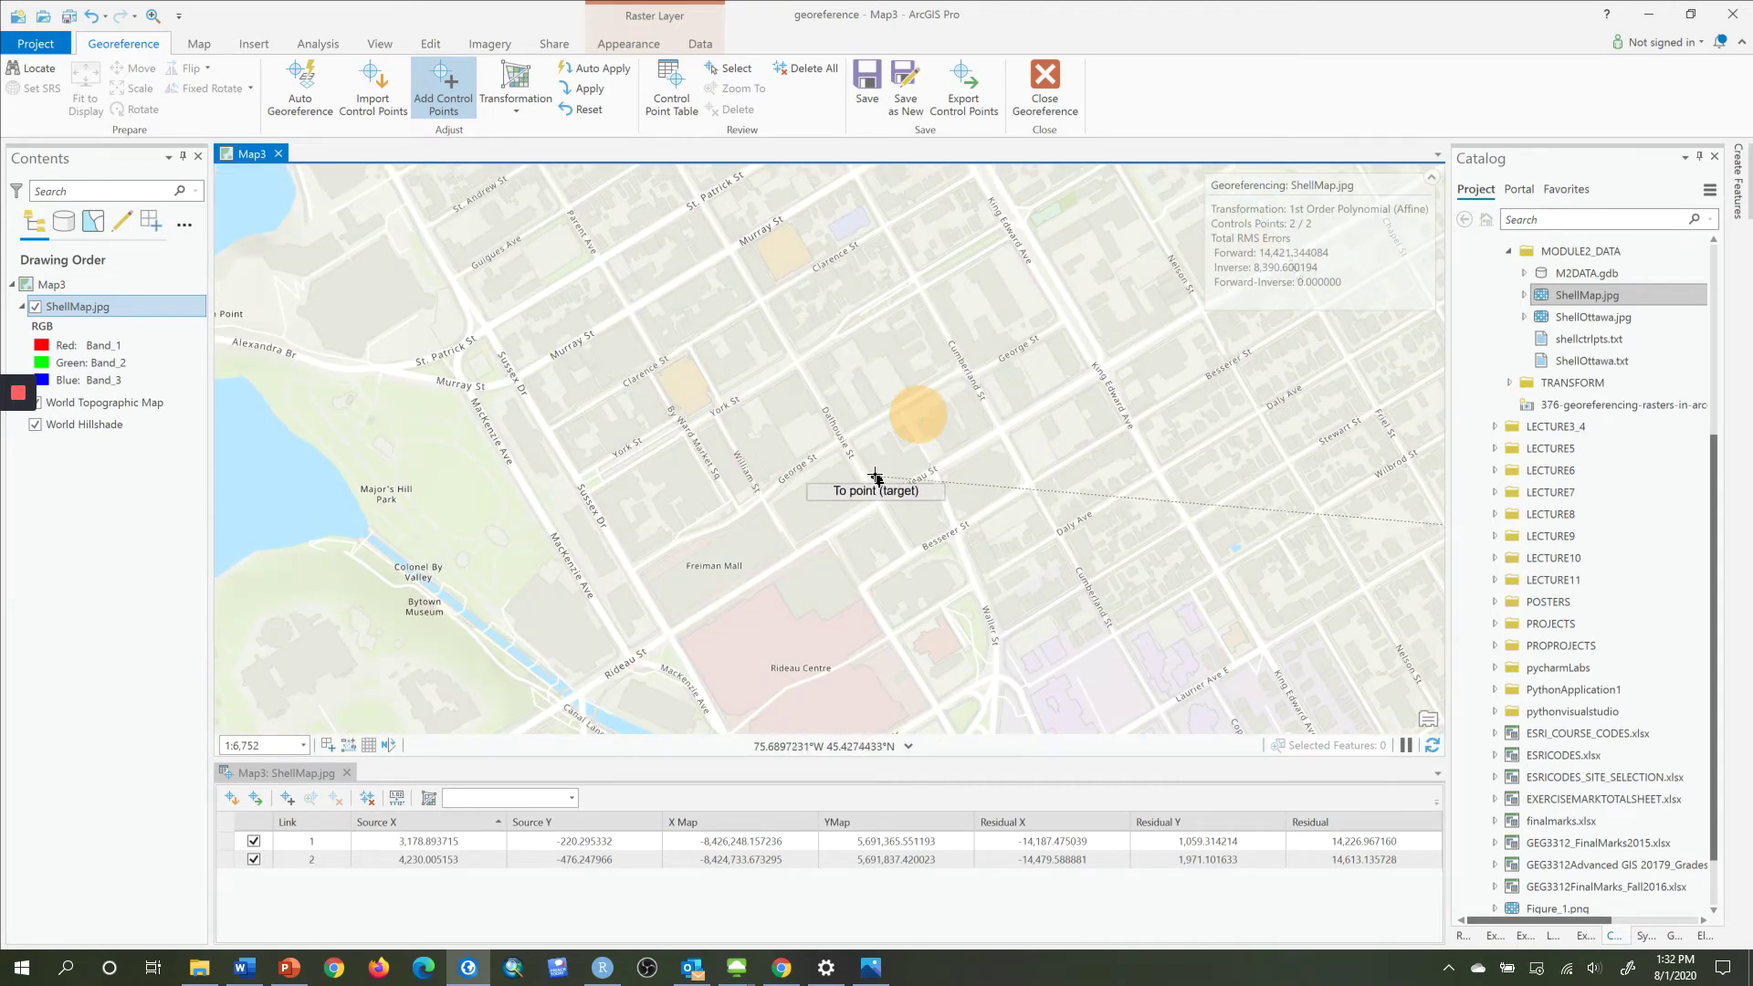
{"action": "scroll", "coordinate": [798, 364], "scroll_direction": "up", "scroll_amount": 5}
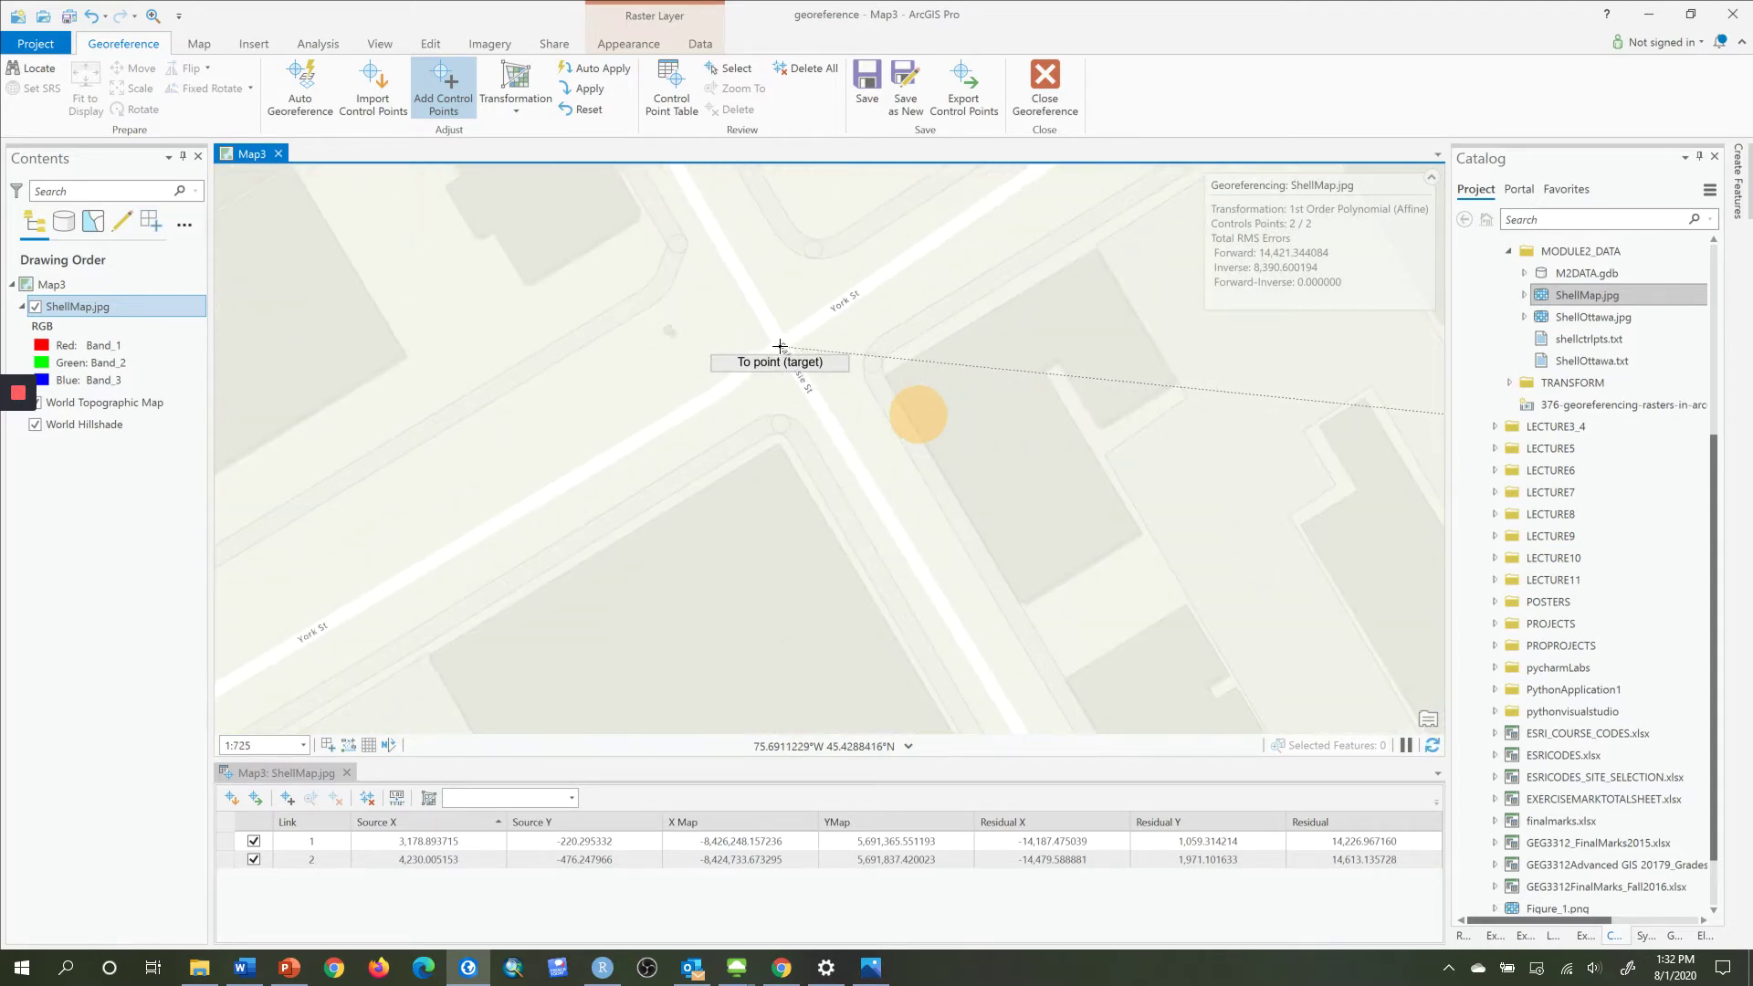
{"action": "left_click", "coordinate": [781, 346]}
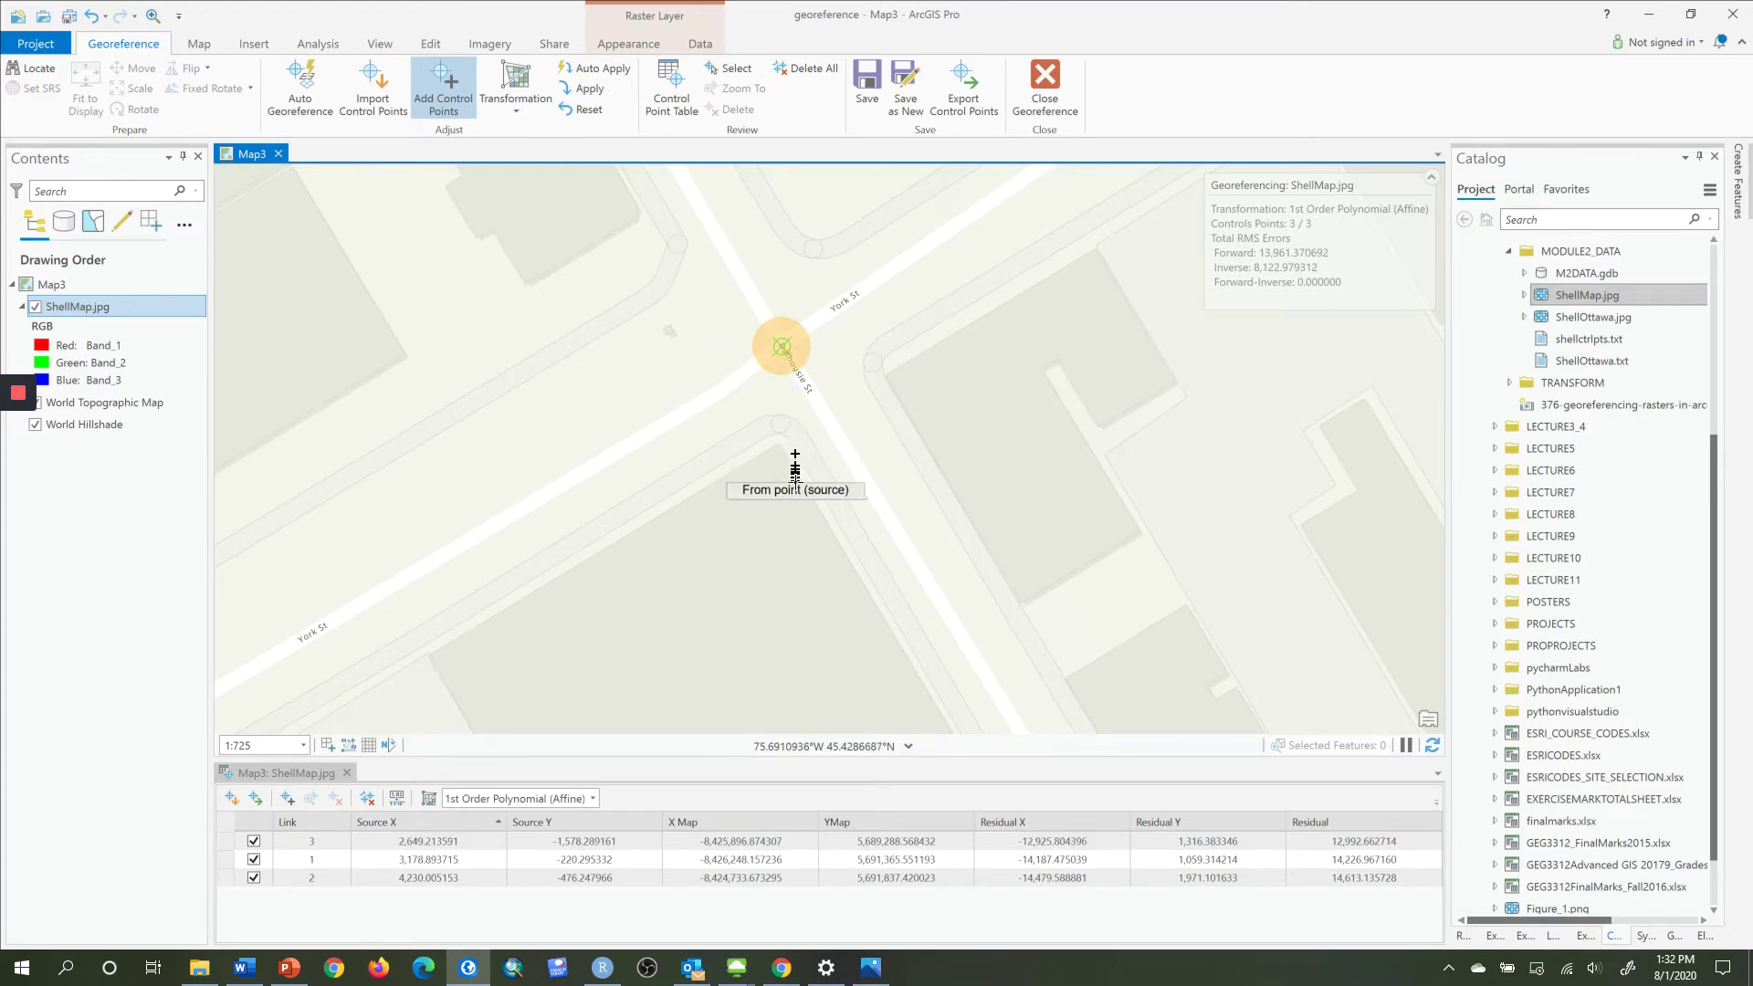
Review the basemap around the new target point and turn on Auto Apply to fit ShellMap.jpg to its three control points.
{"action": "left_click", "coordinate": [200, 46]}
{"action": "left_click", "coordinate": [140, 75]}
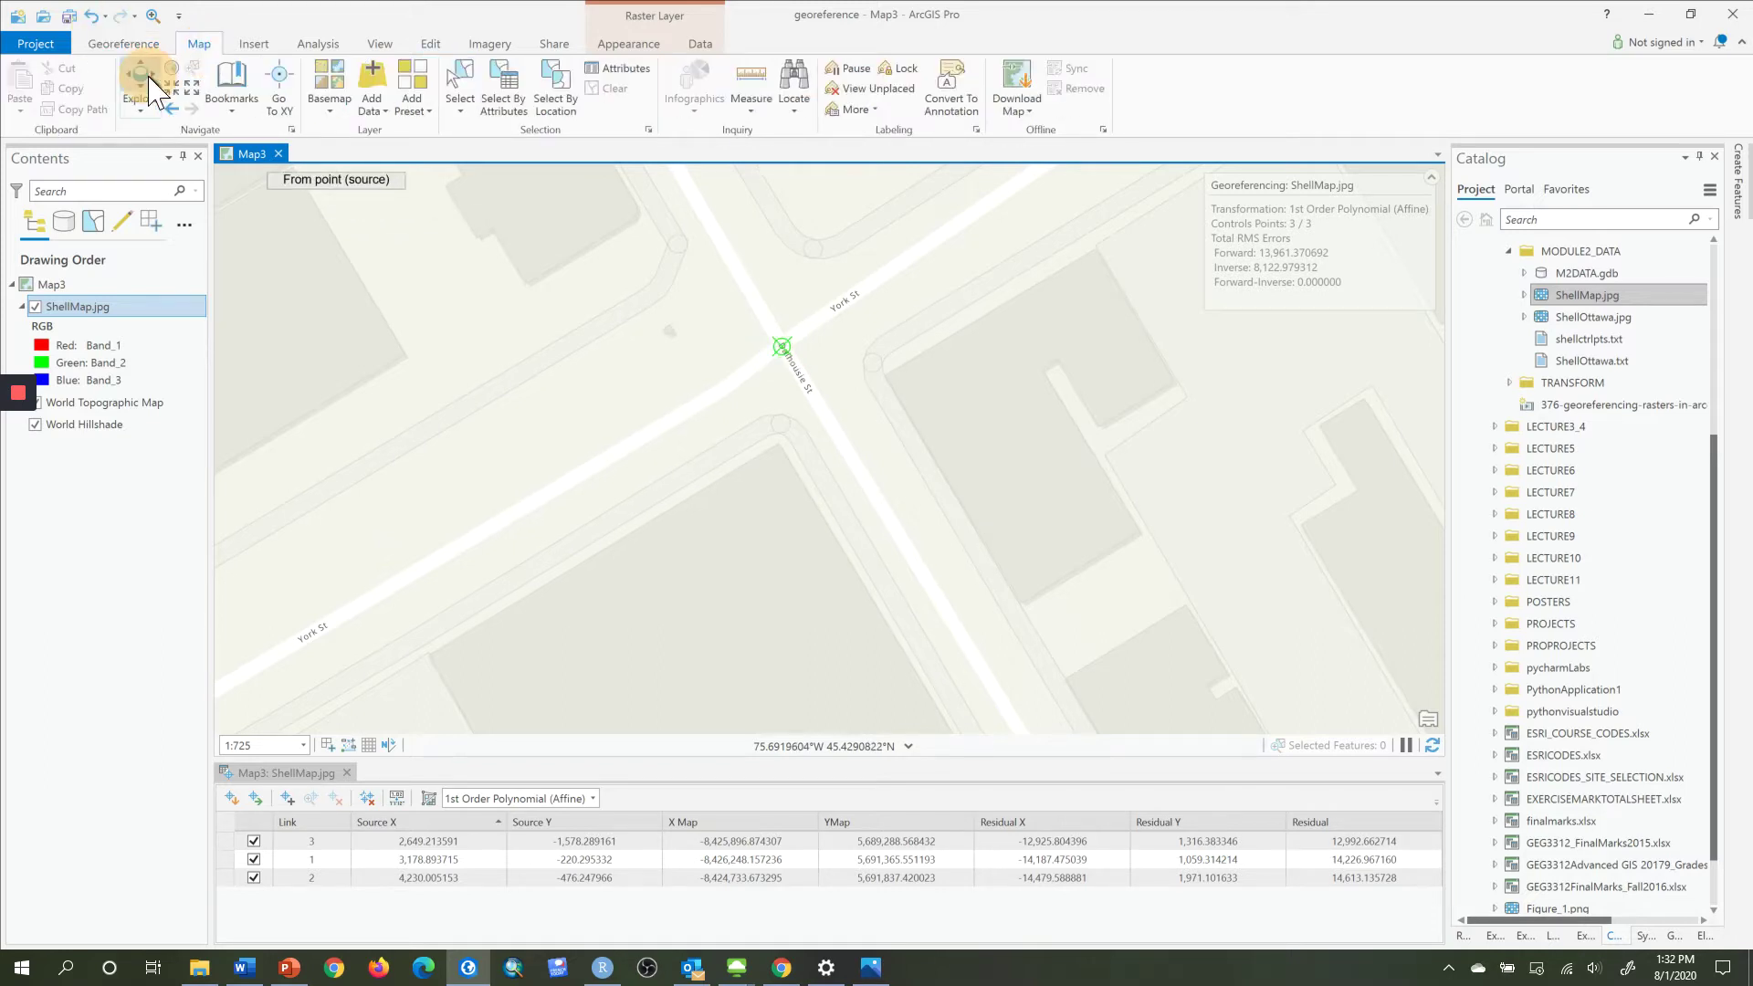
{"action": "left_click_drag", "start_coordinate": [344, 332], "coordinate": [324, 233]}
{"action": "scroll", "coordinate": [520, 366], "scroll_direction": "down", "scroll_amount": 4}
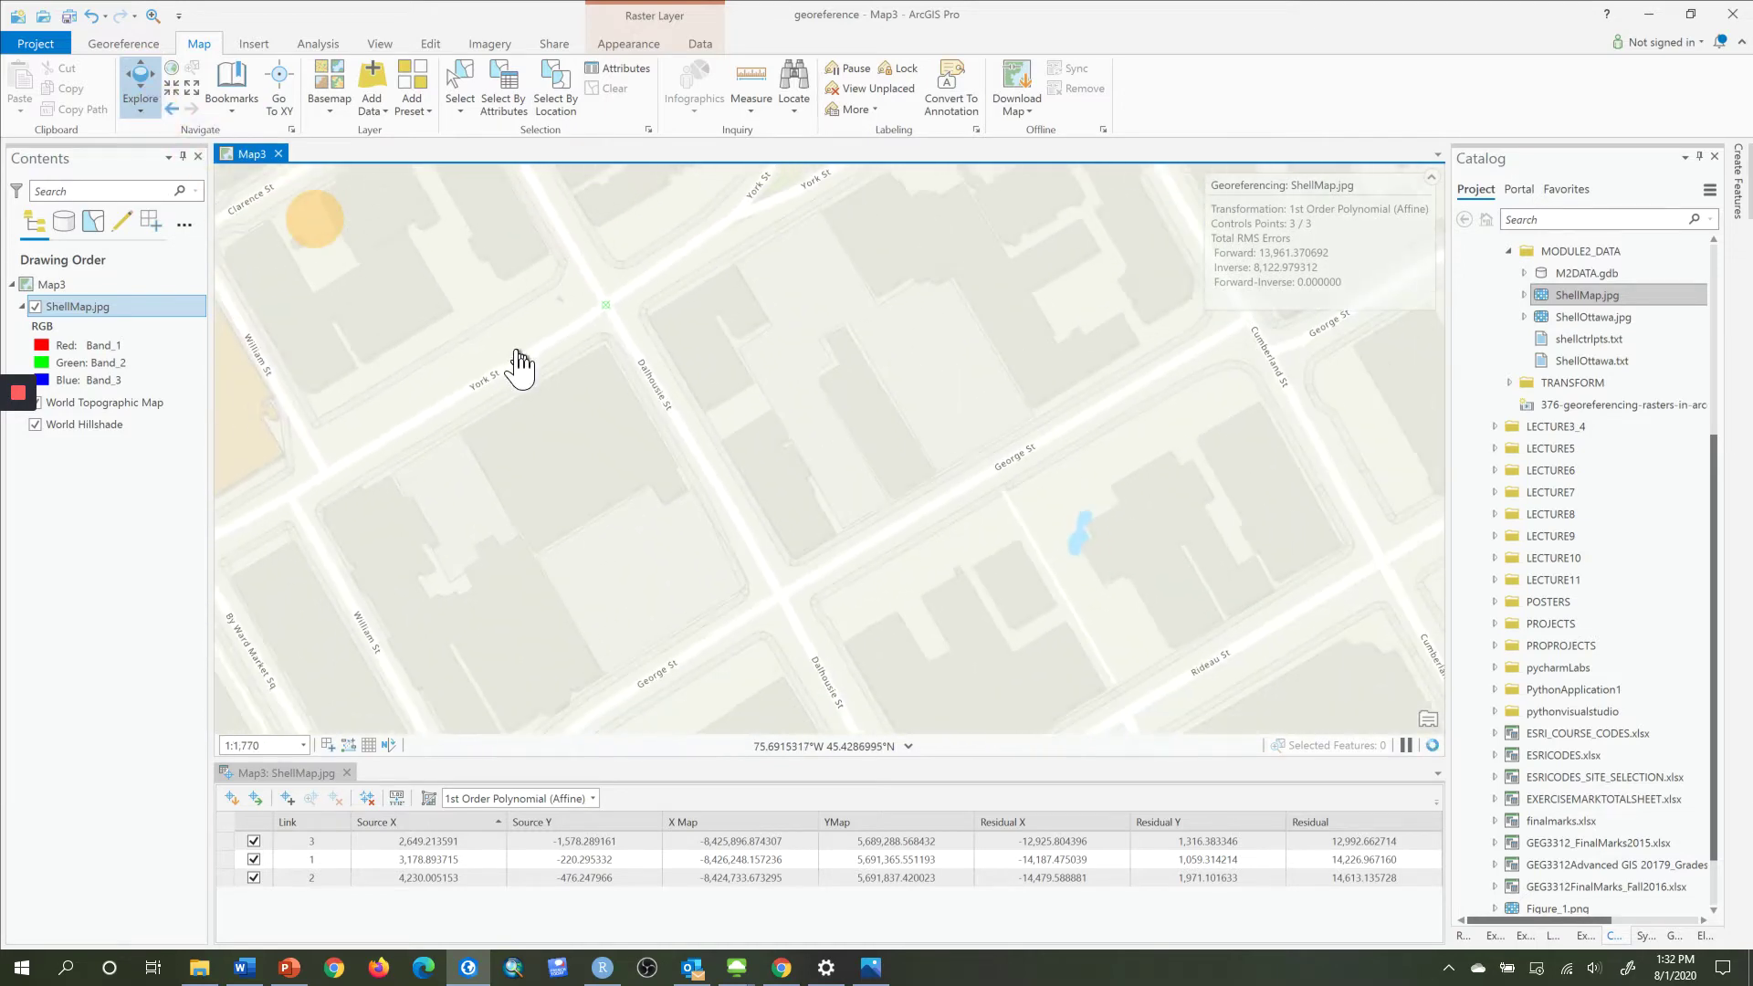
{"action": "scroll", "coordinate": [520, 366], "scroll_direction": "down", "scroll_amount": 3}
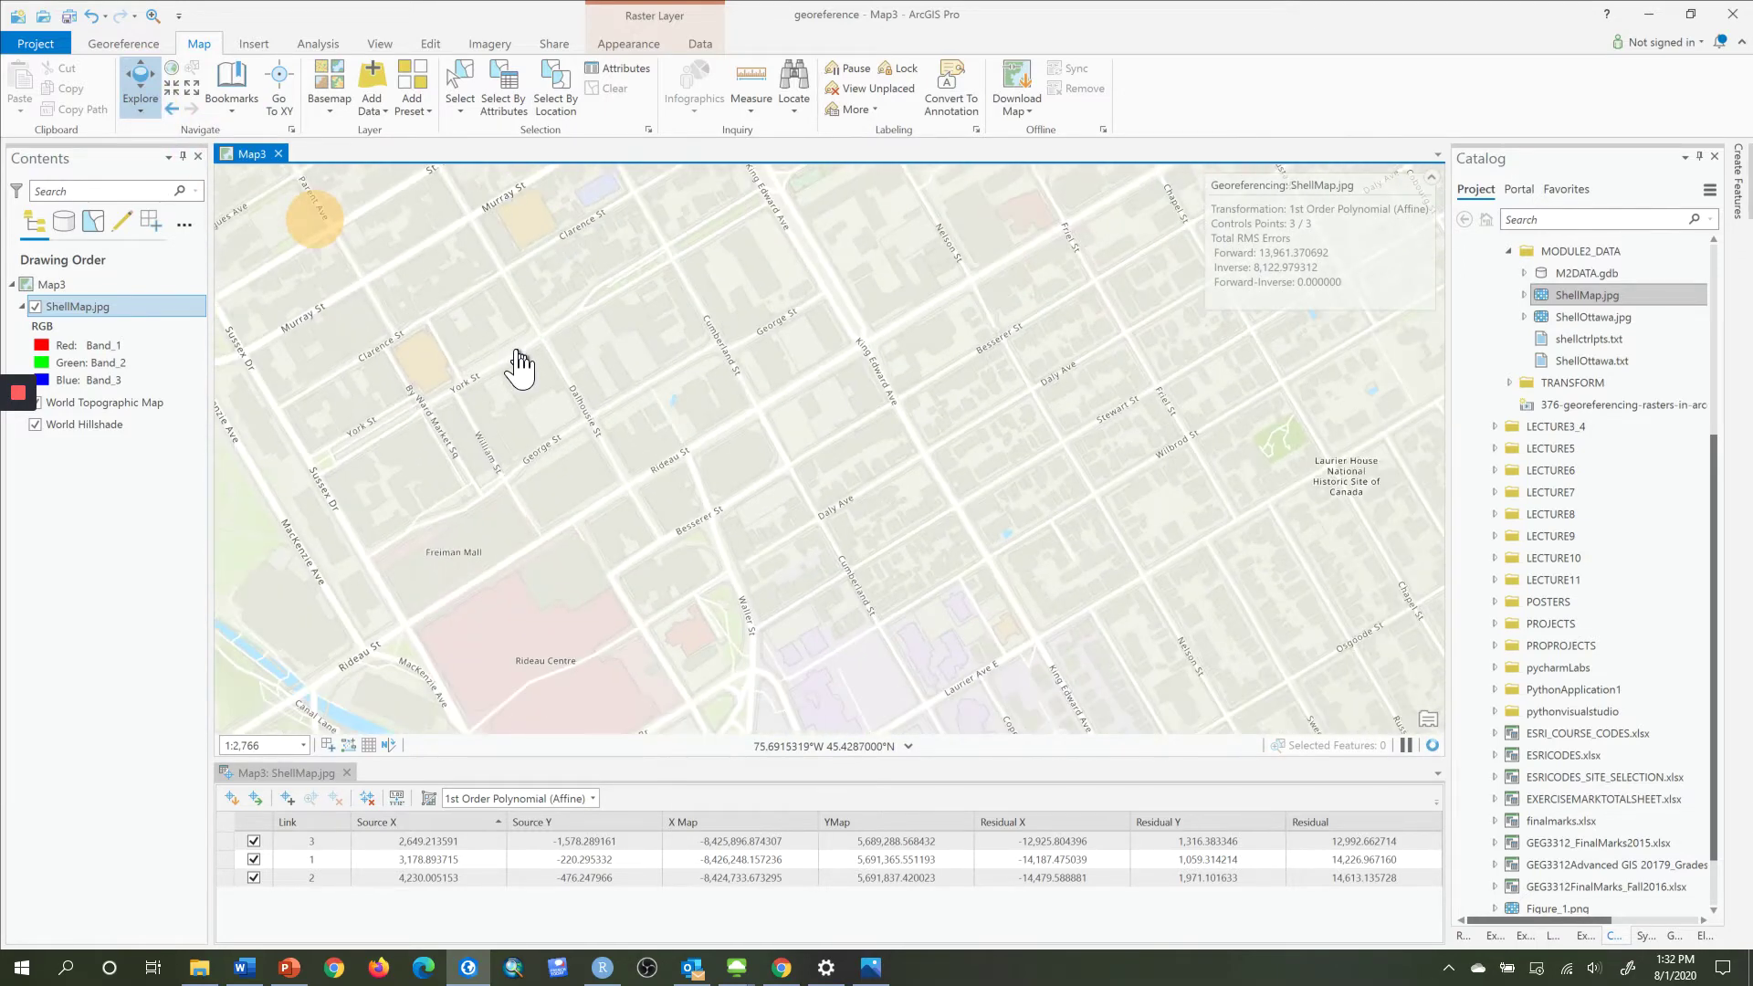
{"action": "scroll", "coordinate": [520, 366], "scroll_direction": "down", "scroll_amount": 3}
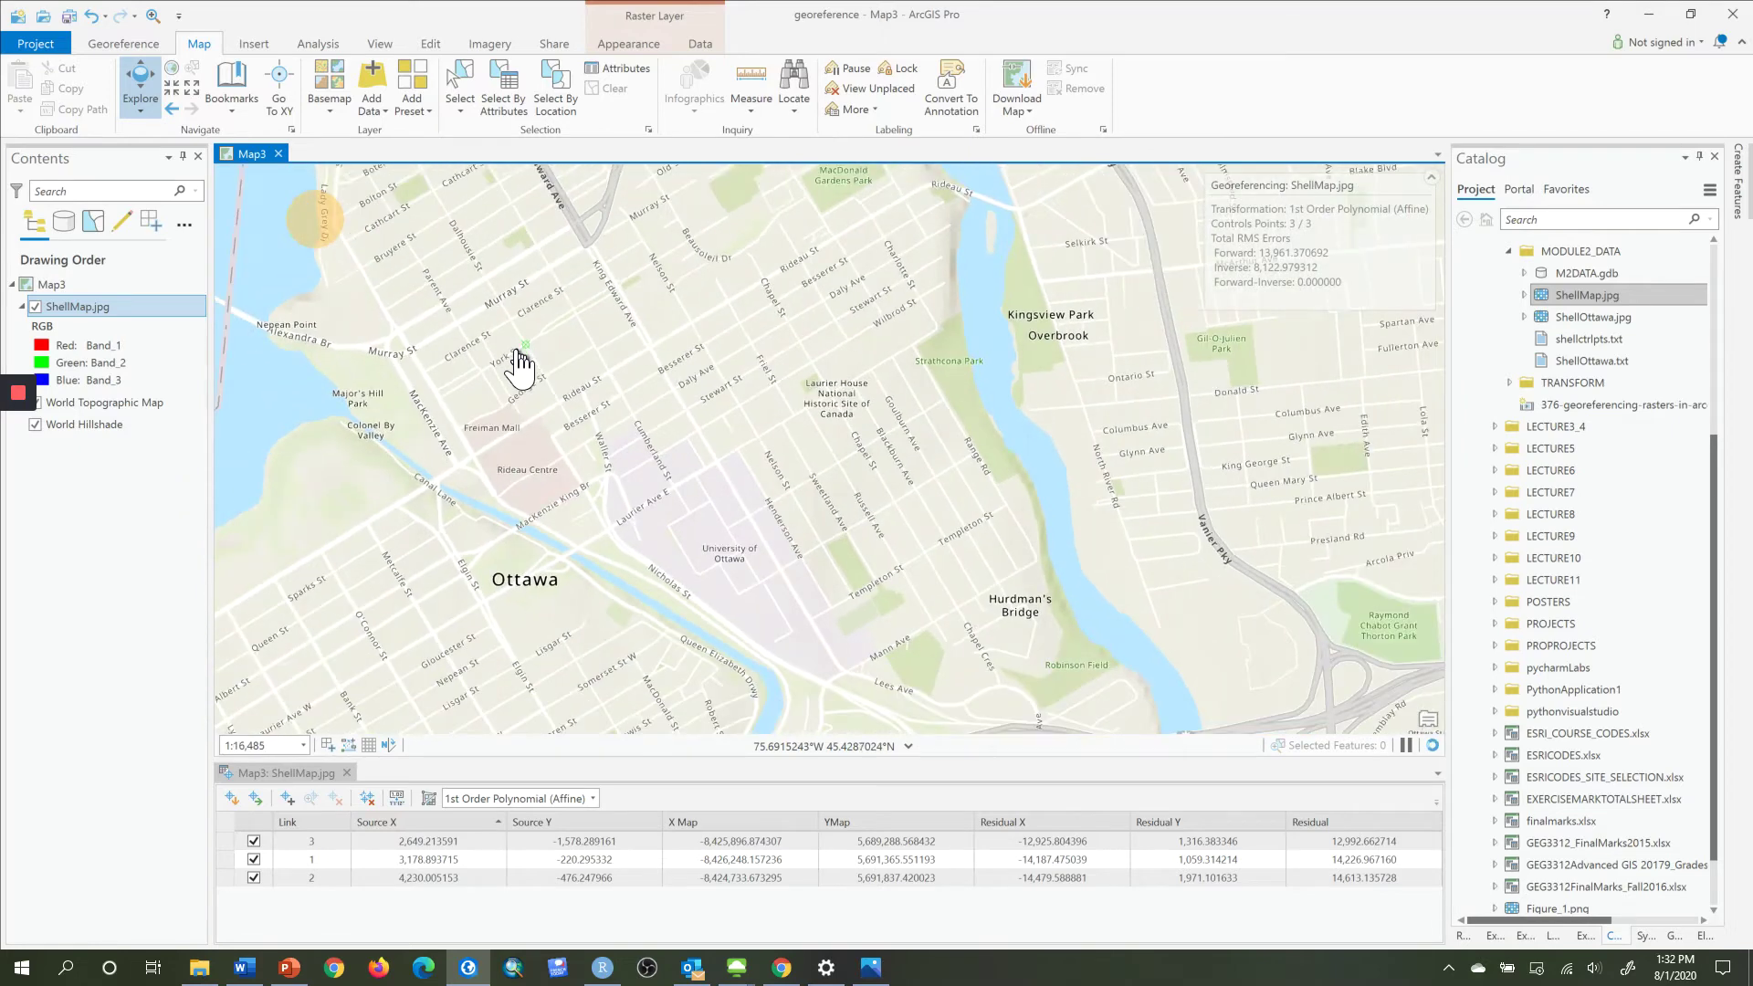
{"action": "scroll", "coordinate": [521, 363], "scroll_direction": "down", "scroll_amount": 2}
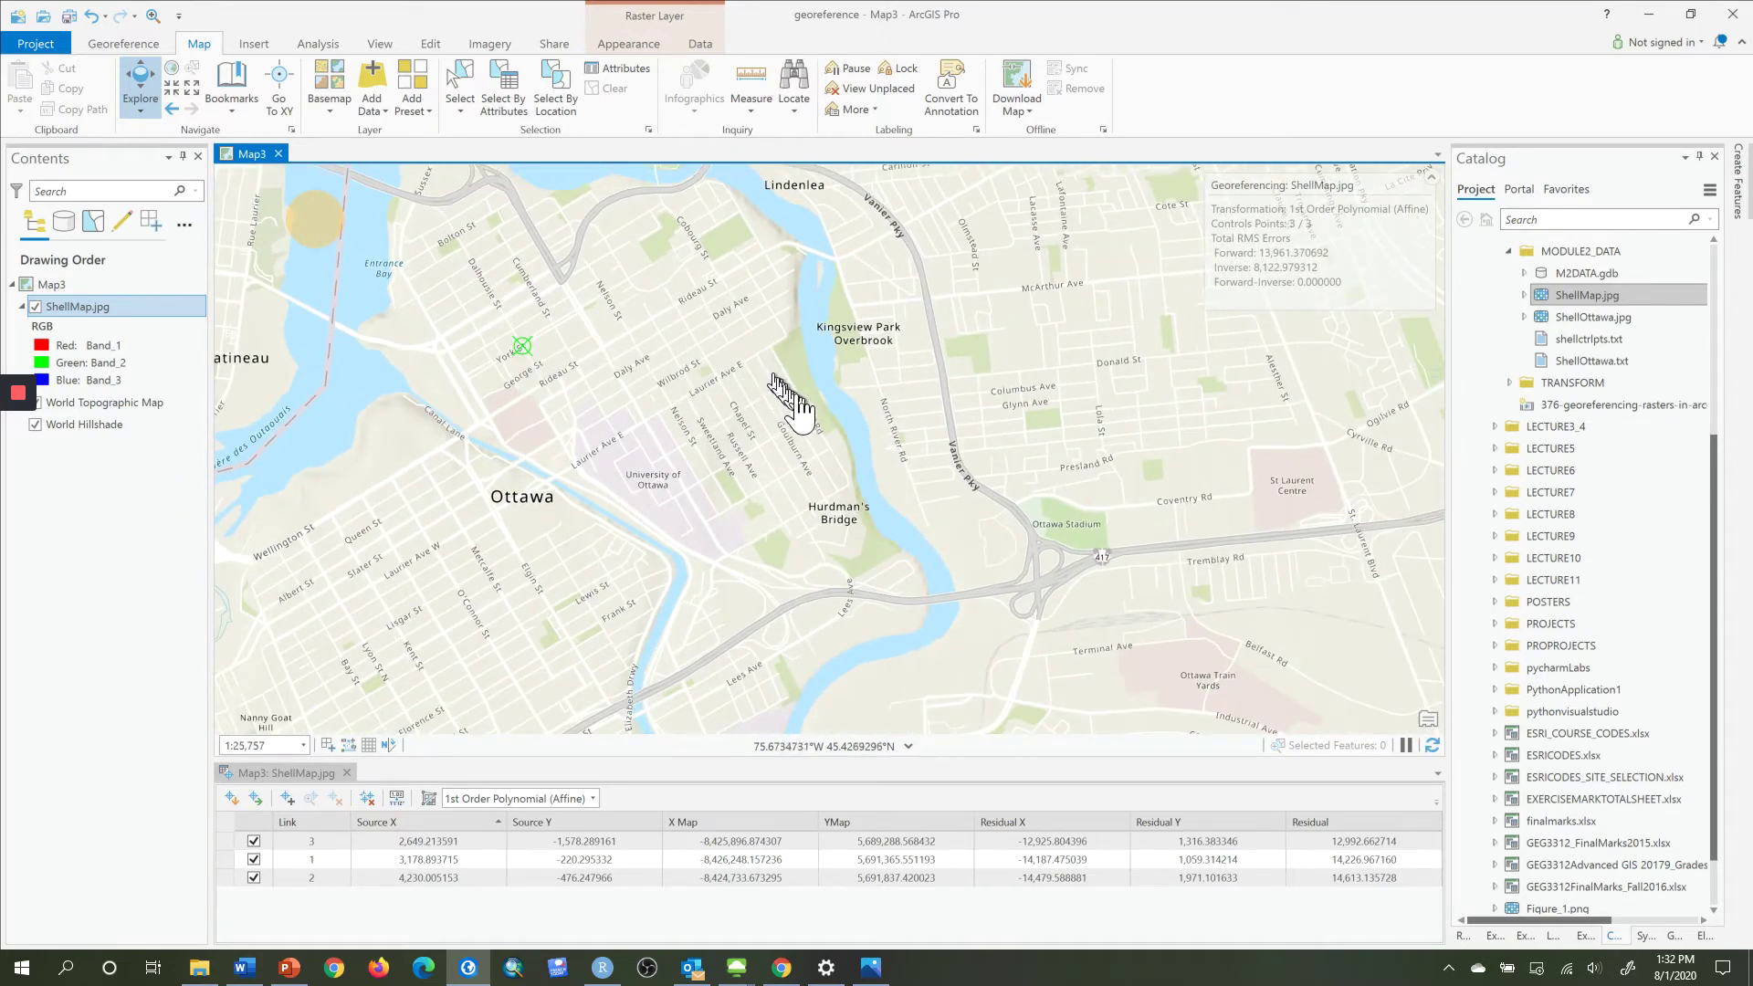
{"action": "mouse_move", "coordinate": [1095, 552]}
{"action": "left_mouse_down"}
{"action": "mouse_move", "coordinate": [693, 512]}
{"action": "mouse_move", "coordinate": [419, 414]}
{"action": "mouse_move", "coordinate": [876, 448]}
{"action": "mouse_move", "coordinate": [1136, 491]}
{"action": "left_mouse_up"}
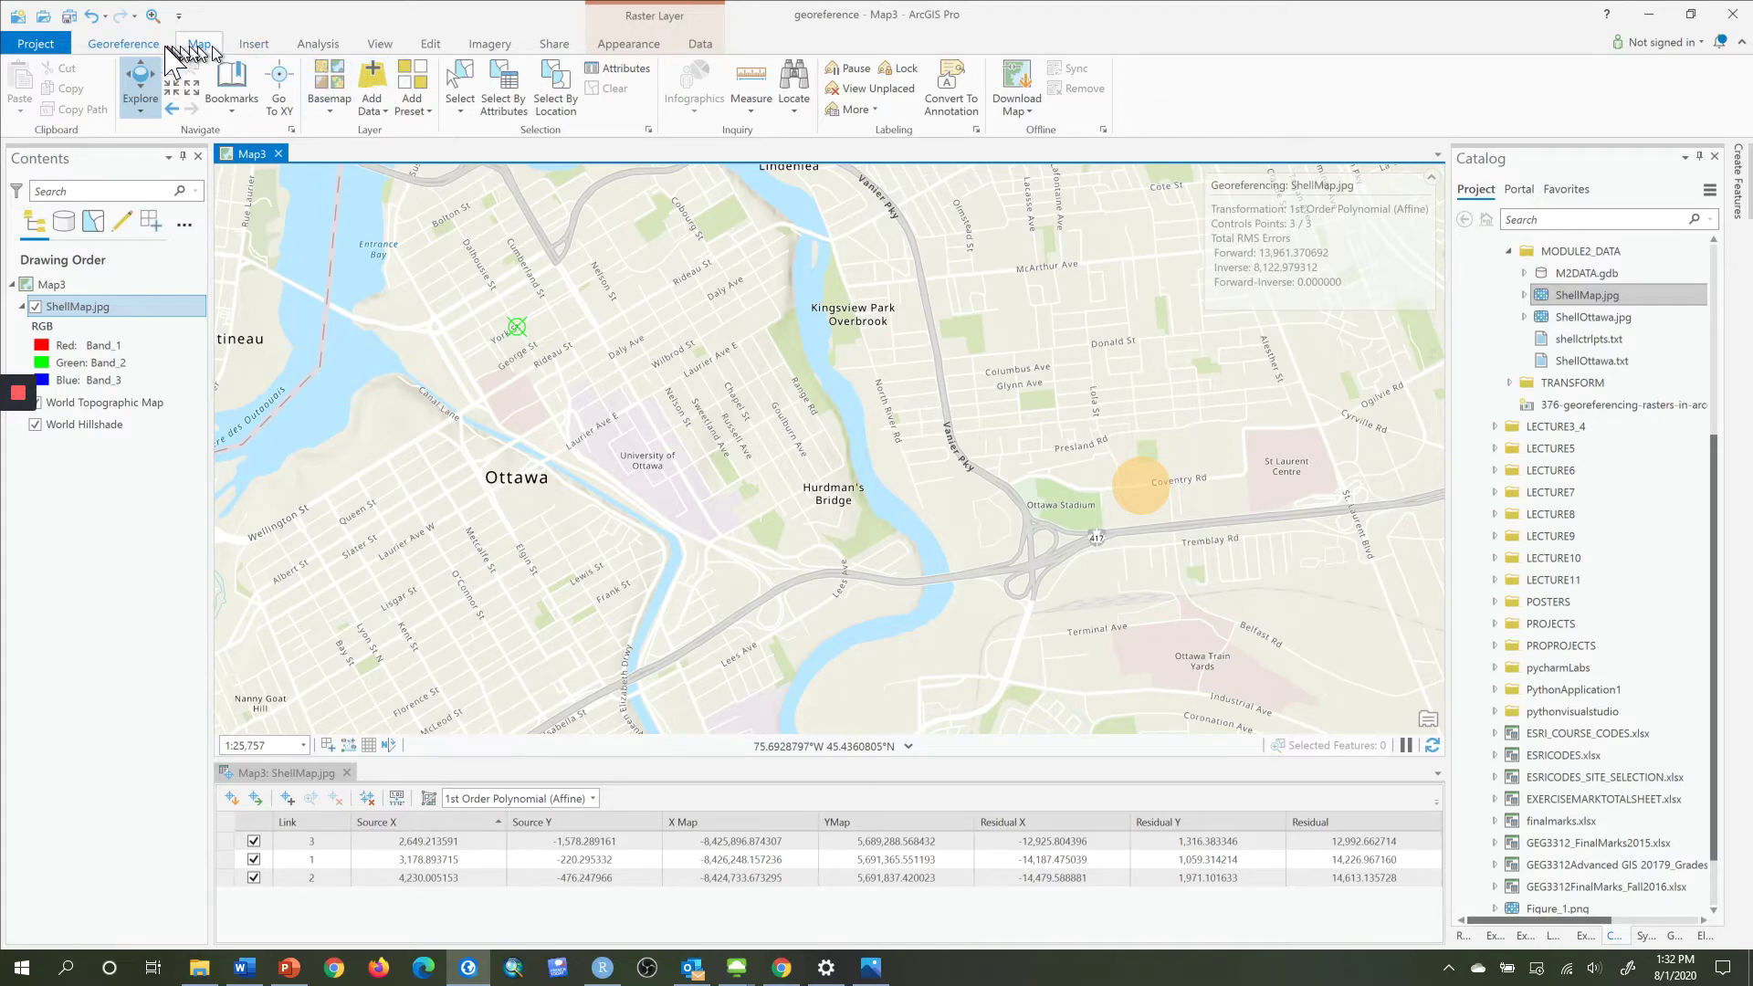
{"action": "left_click", "coordinate": [124, 44]}
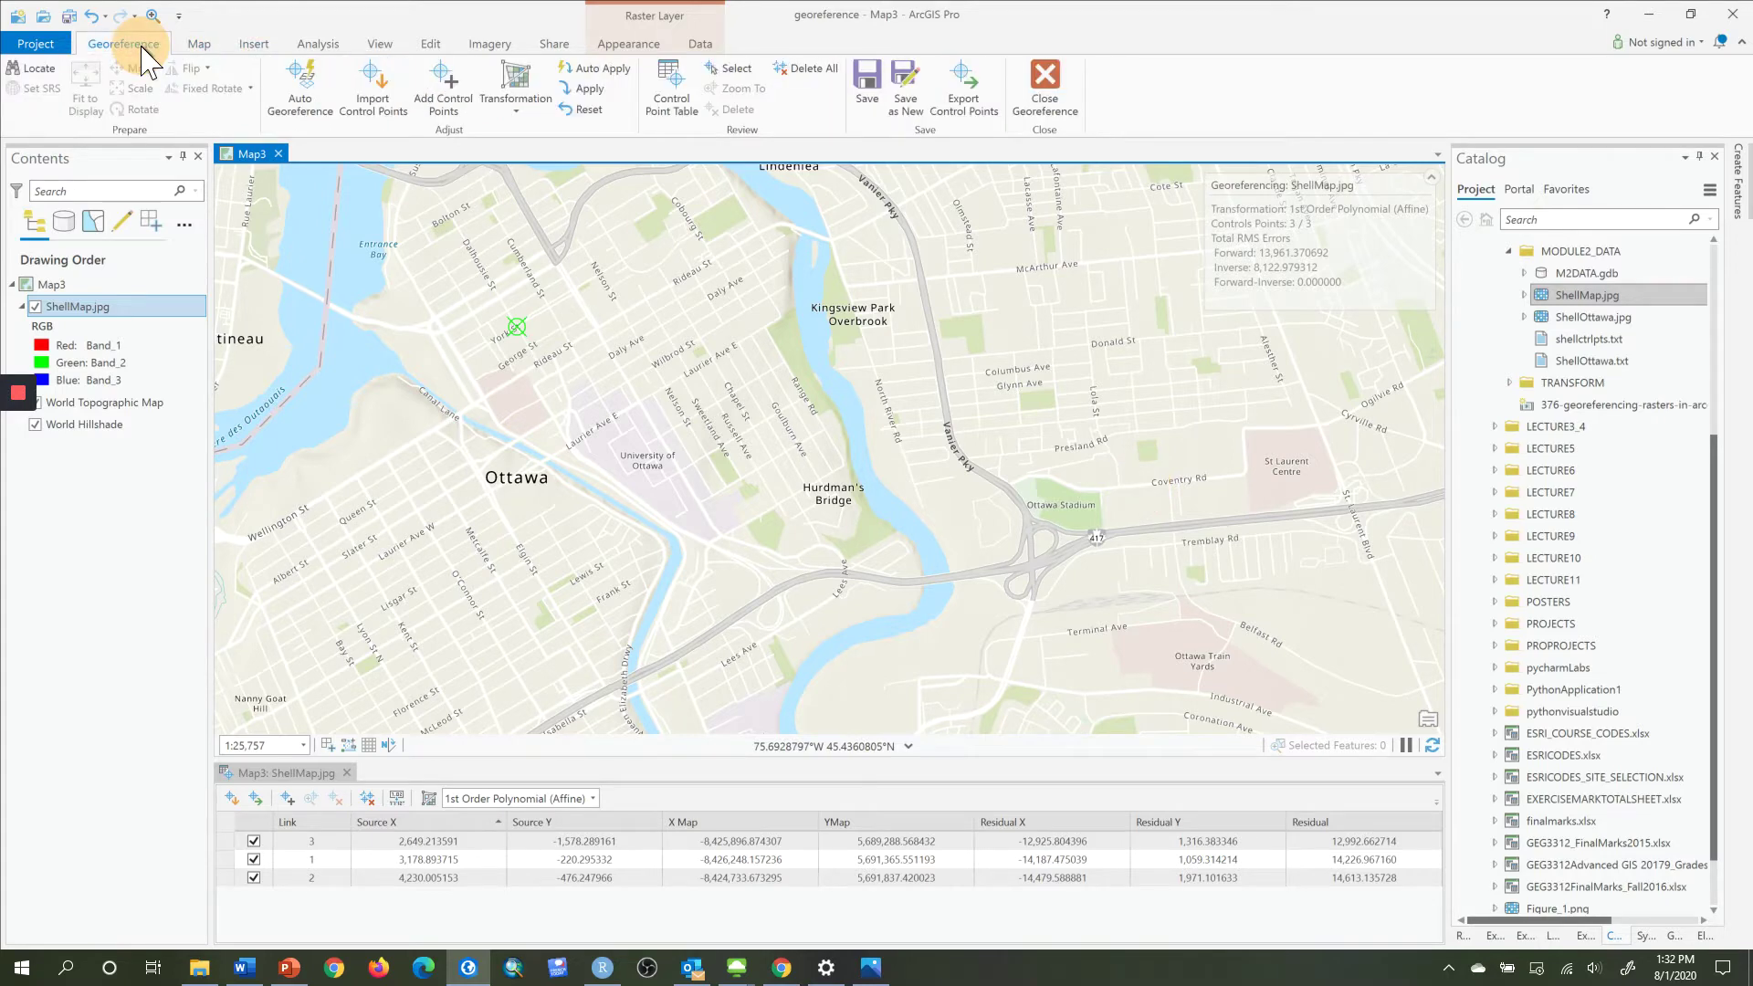
{"action": "left_click", "coordinate": [626, 71]}
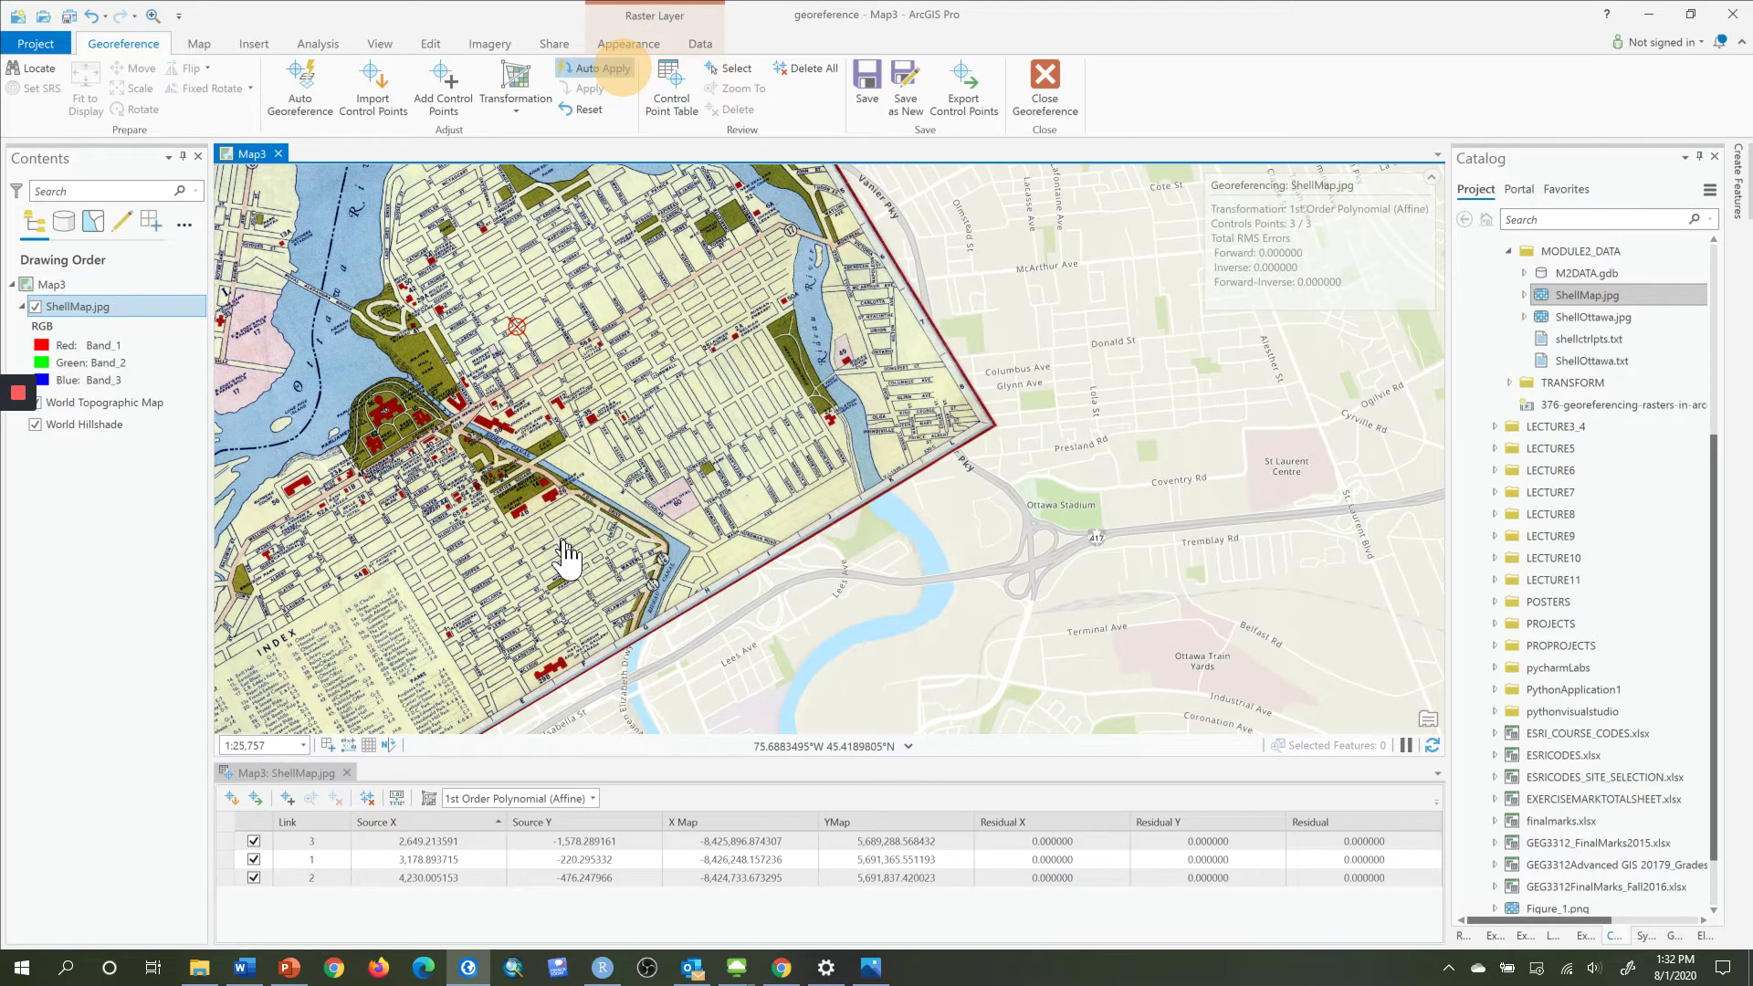
Inspect how the fitted raster lines up with the basemap, closing in on the streets near McLeod St. and the Rideau Canal.
{"action": "left_click_drag", "start_coordinate": [748, 498], "coordinate": [966, 568]}
{"action": "scroll", "coordinate": [965, 568], "scroll_direction": "down", "scroll_amount": 3}
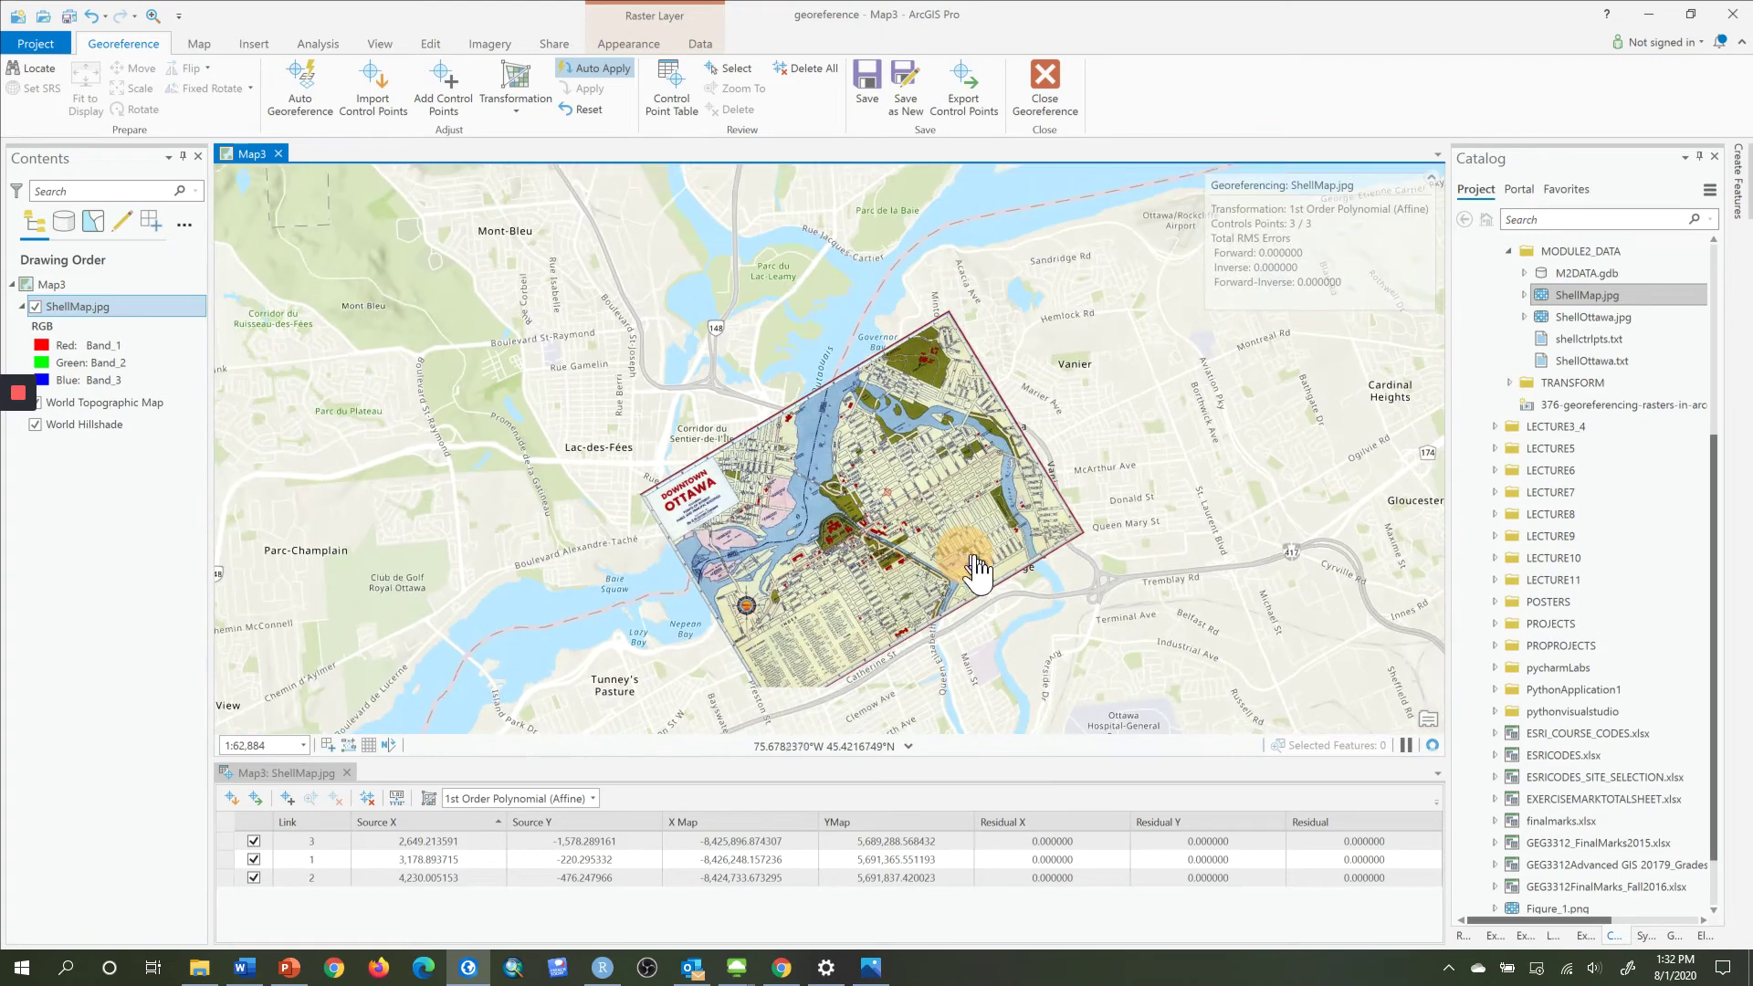
{"action": "scroll", "coordinate": [952, 529], "scroll_direction": "up", "scroll_amount": 2}
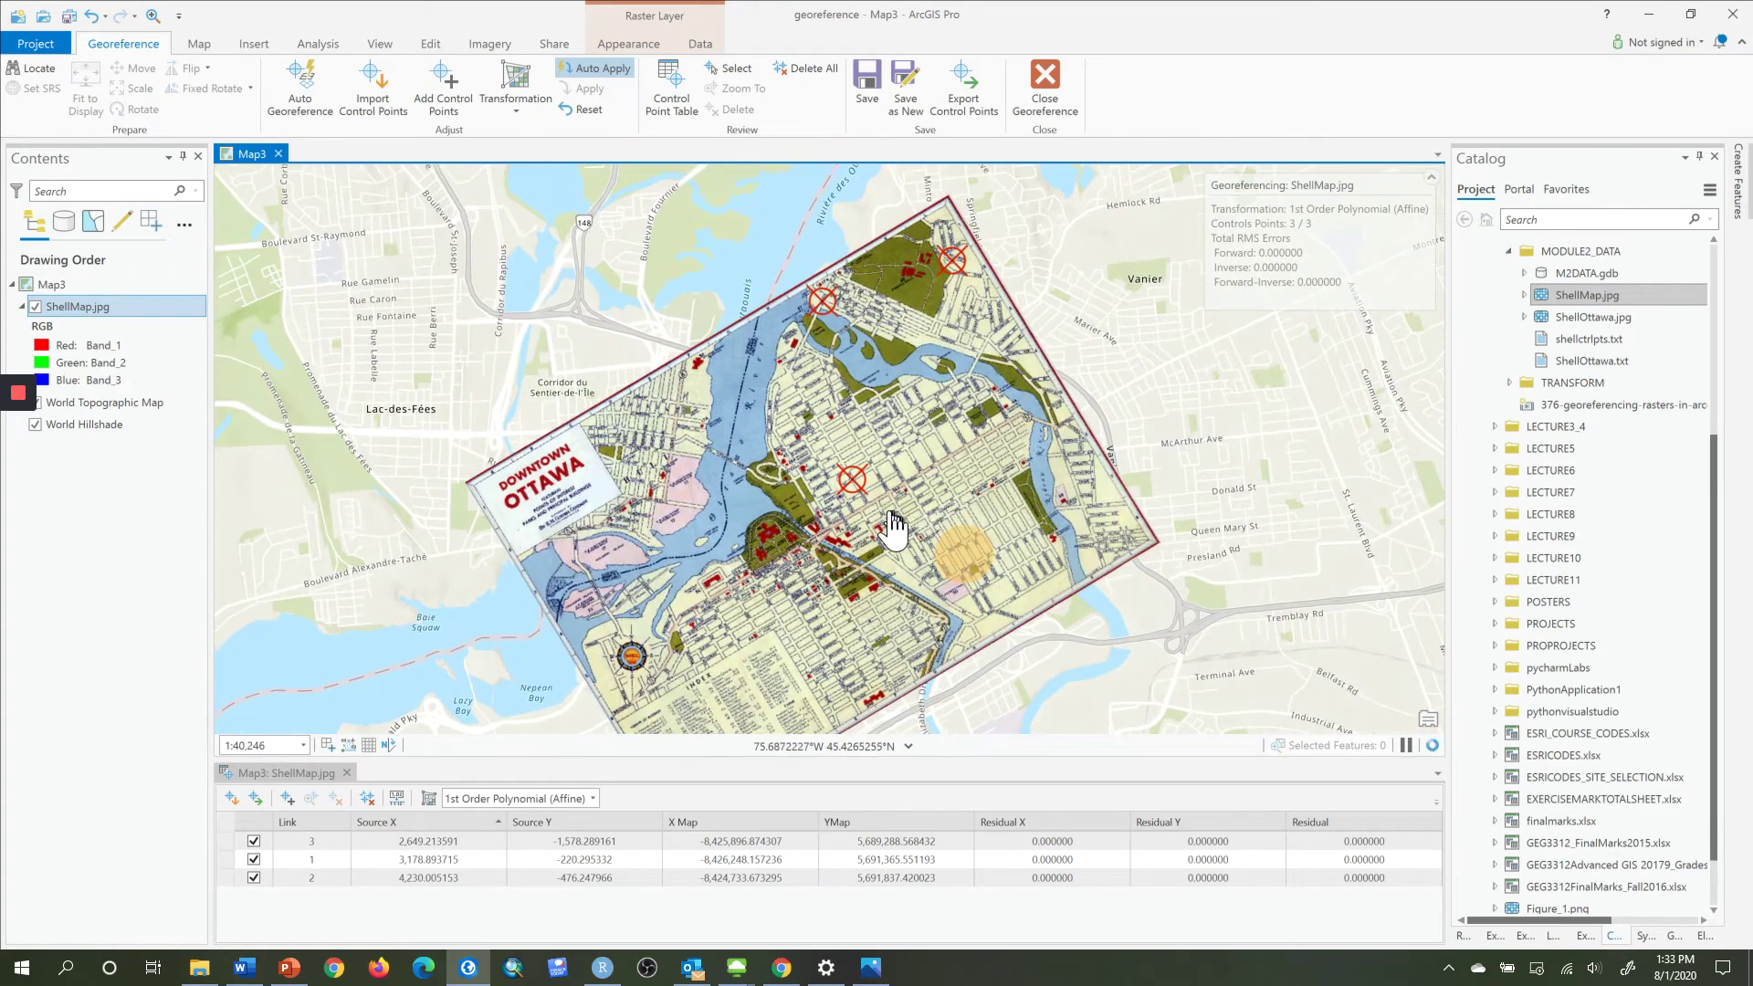
{"action": "left_click_drag", "start_coordinate": [890, 516], "coordinate": [876, 414]}
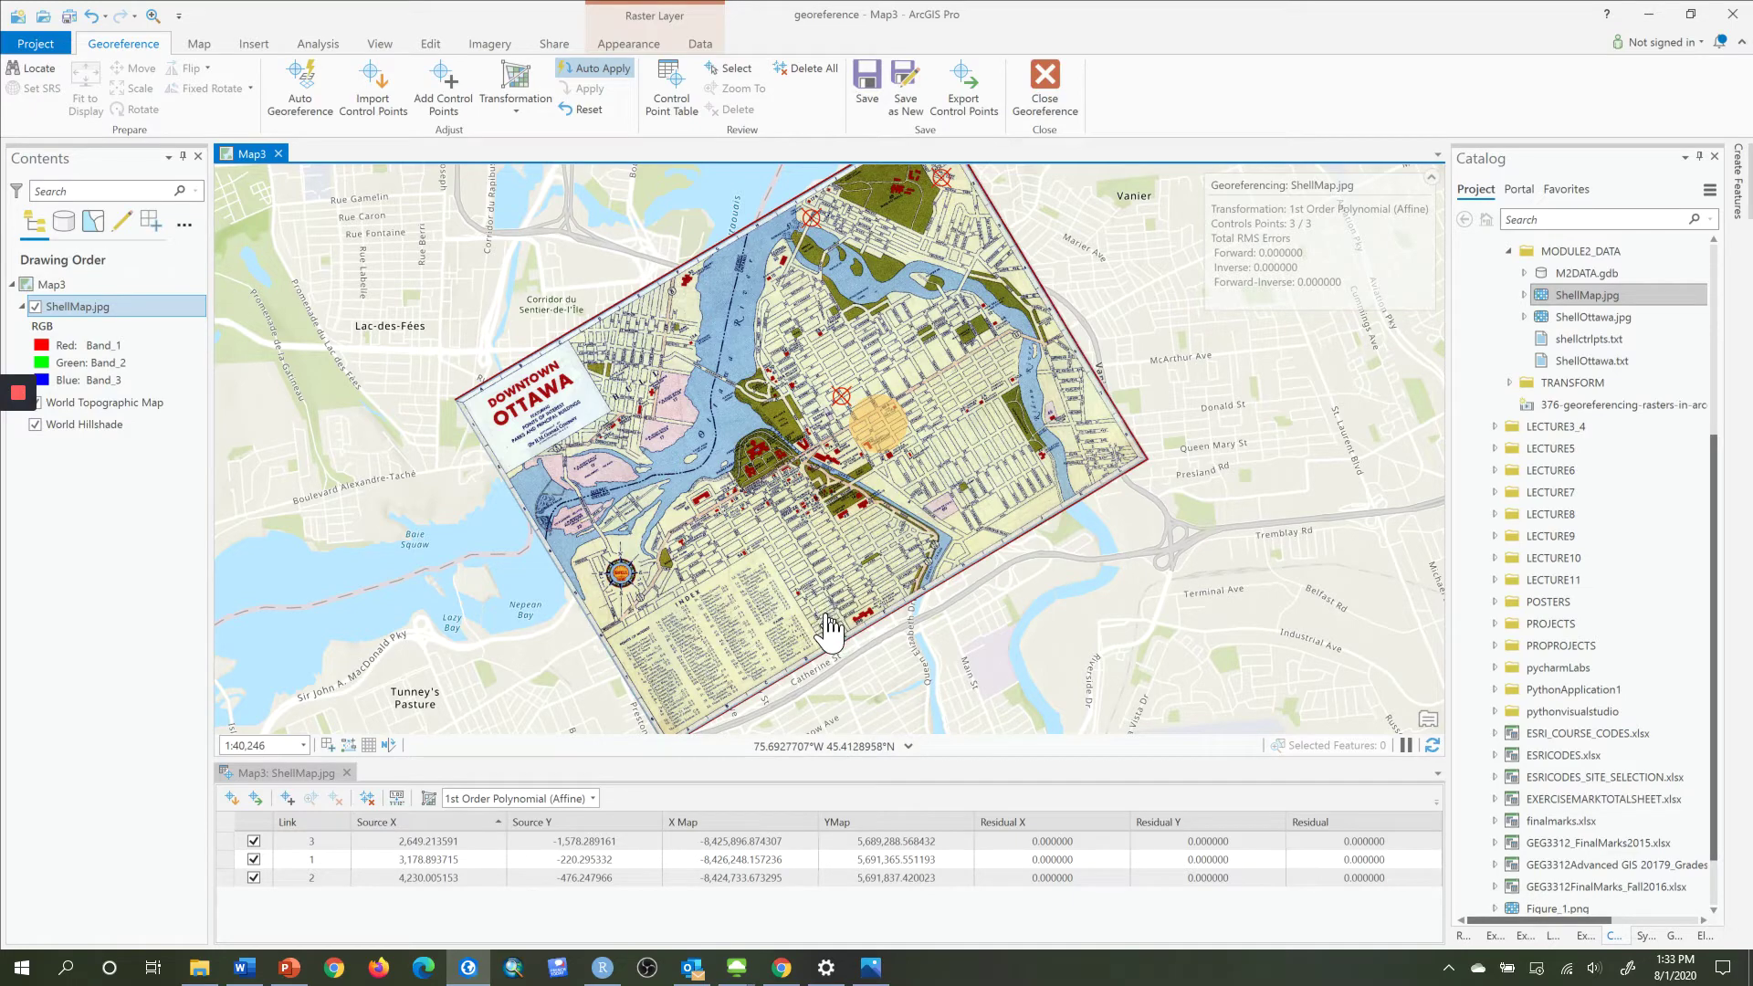
{"action": "scroll", "coordinate": [829, 630], "scroll_direction": "up", "scroll_amount": 4}
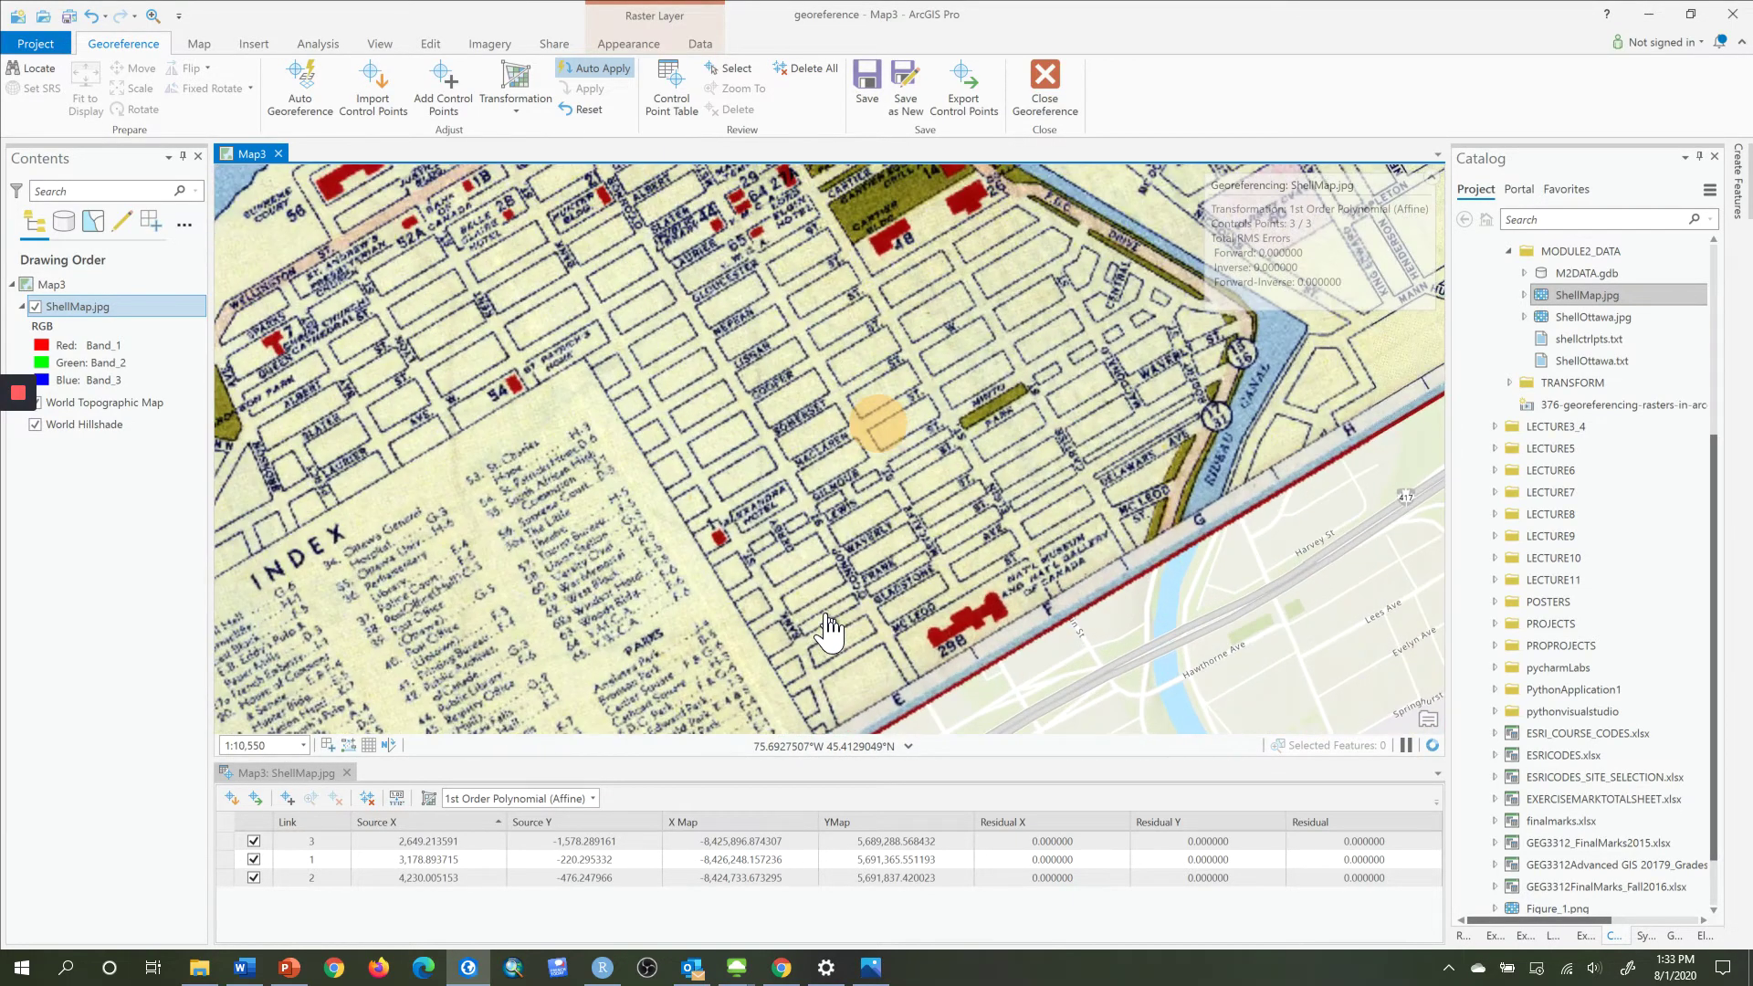
Flicker ShellMap.jpg over the basemap to compare the Bank St. intersection near Waverley St.
{"action": "scroll", "coordinate": [829, 630], "scroll_direction": "up", "scroll_amount": 2}
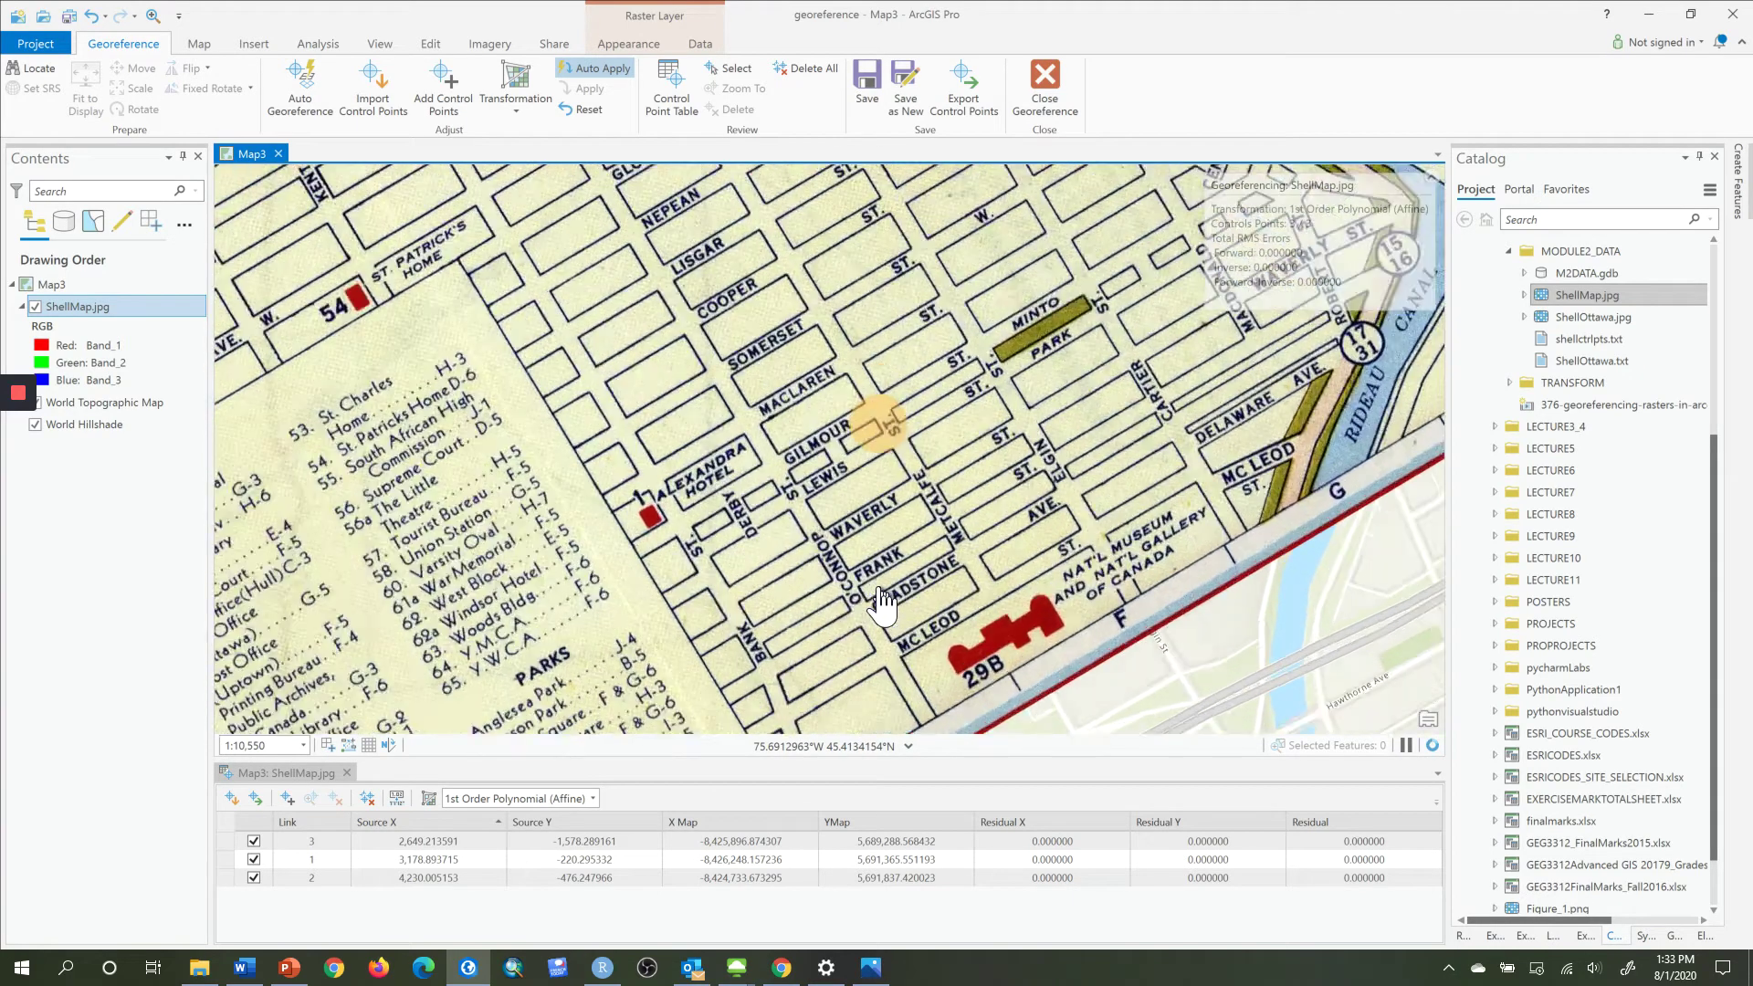
{"action": "scroll", "coordinate": [881, 603], "scroll_direction": "up", "scroll_amount": 3}
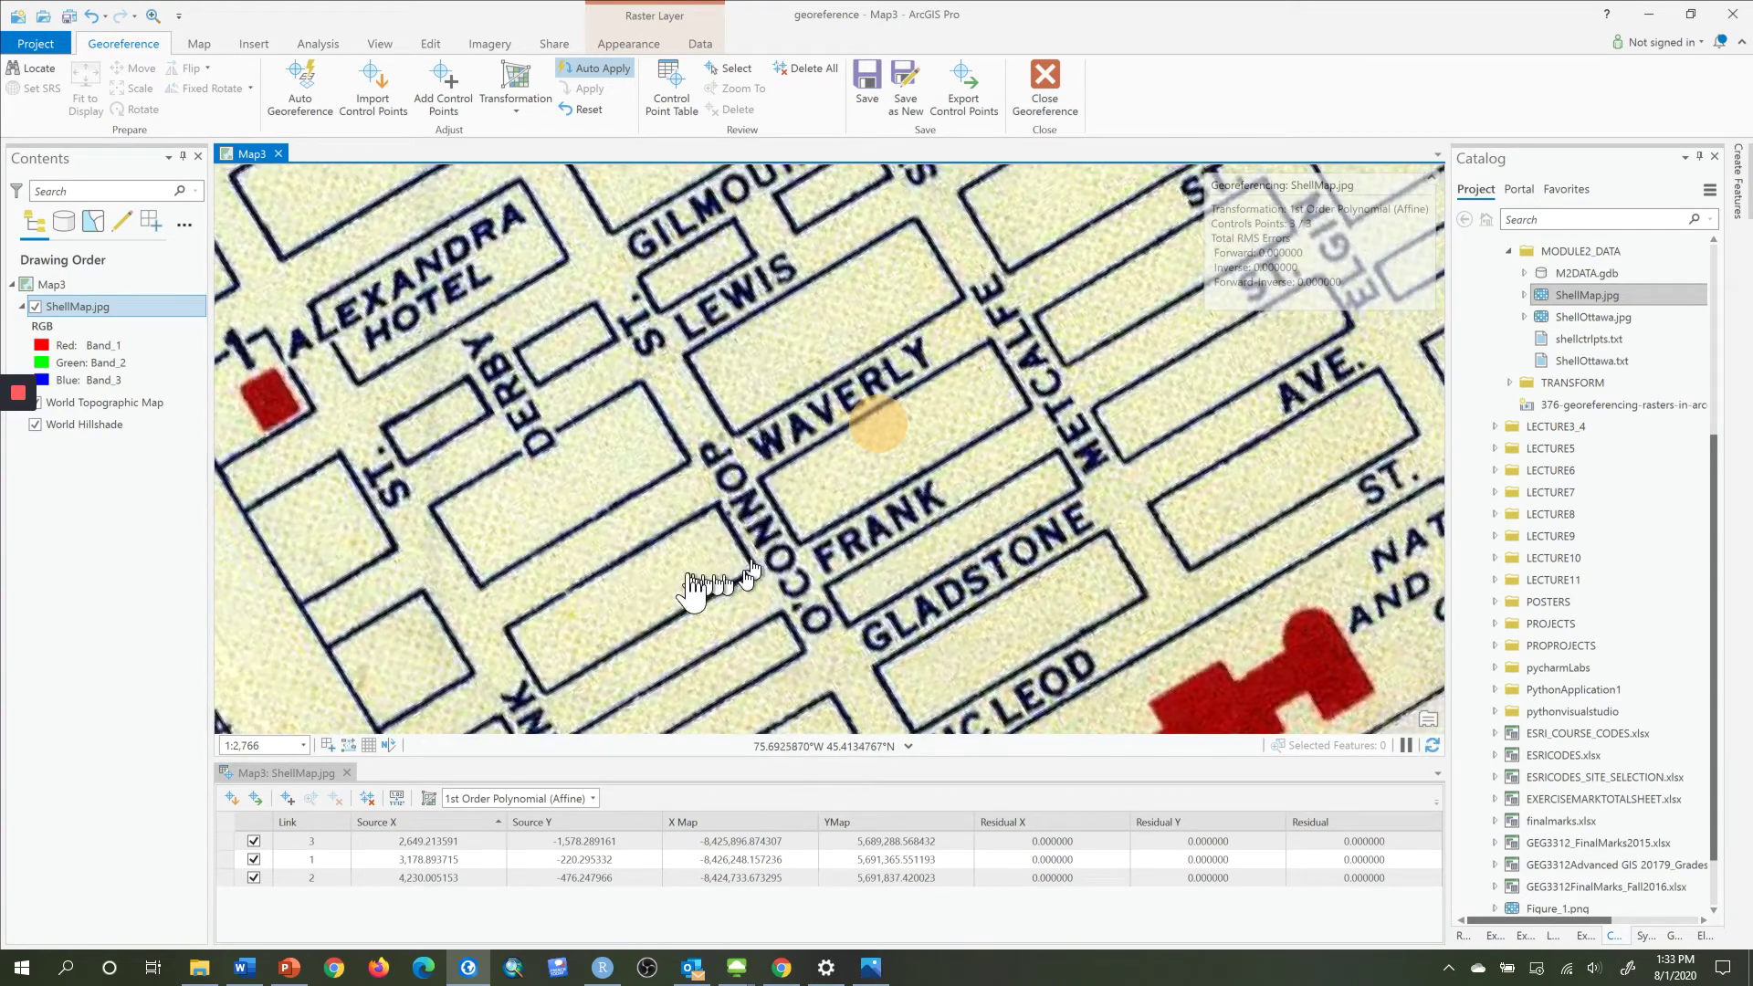
{"action": "left_click_drag", "start_coordinate": [643, 584], "coordinate": [796, 315]}
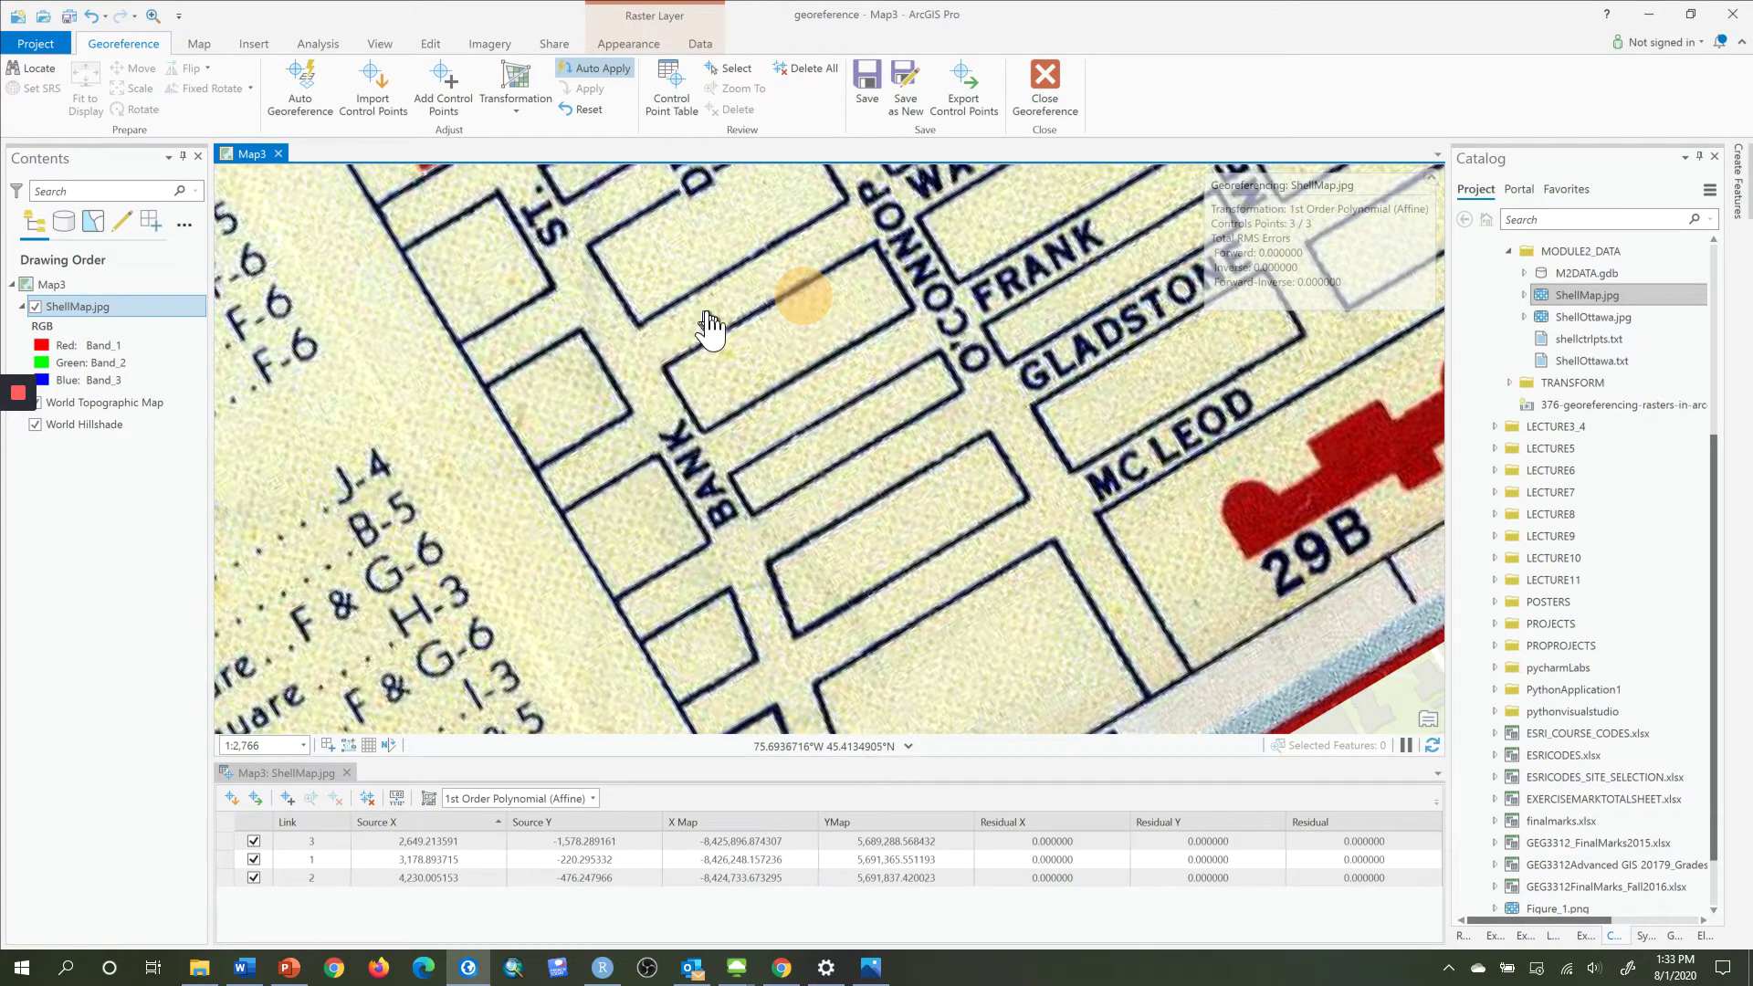
{"action": "mouse_move", "coordinate": [603, 411]}
{"action": "left_mouse_down"}
{"action": "mouse_move", "coordinate": [539, 450]}
{"action": "mouse_move", "coordinate": [685, 359]}
{"action": "mouse_move", "coordinate": [636, 402]}
{"action": "left_mouse_up"}
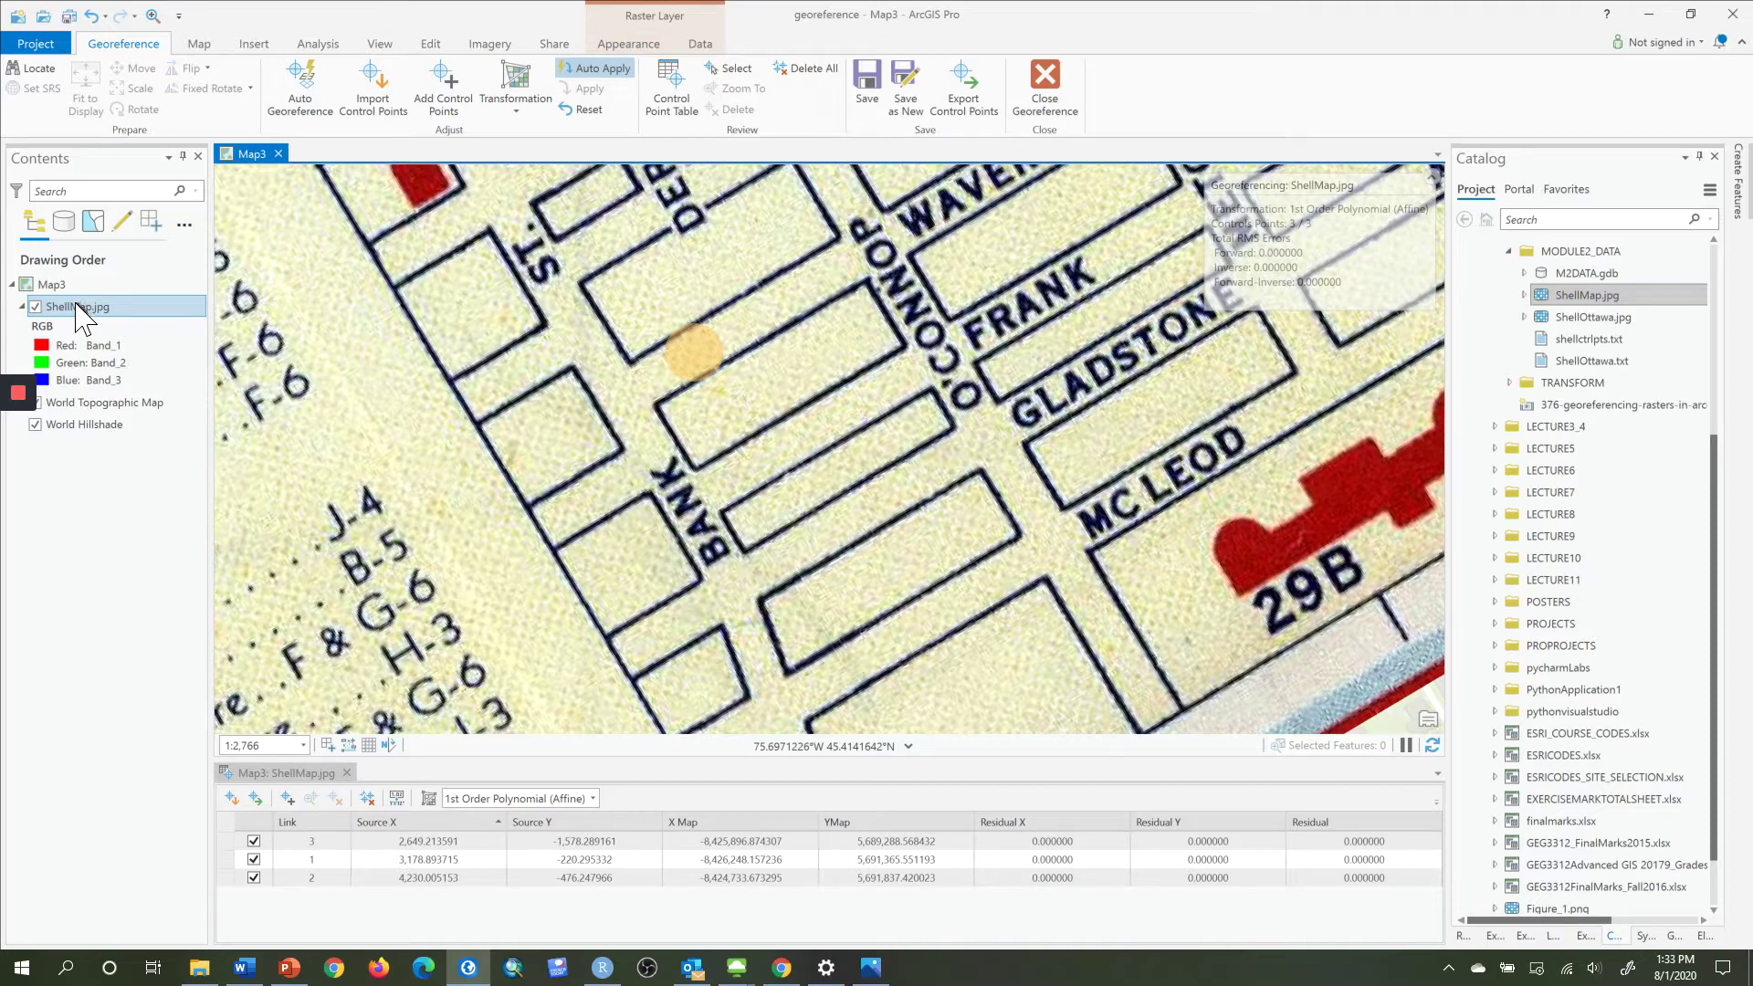
{"action": "left_click", "coordinate": [619, 53]}
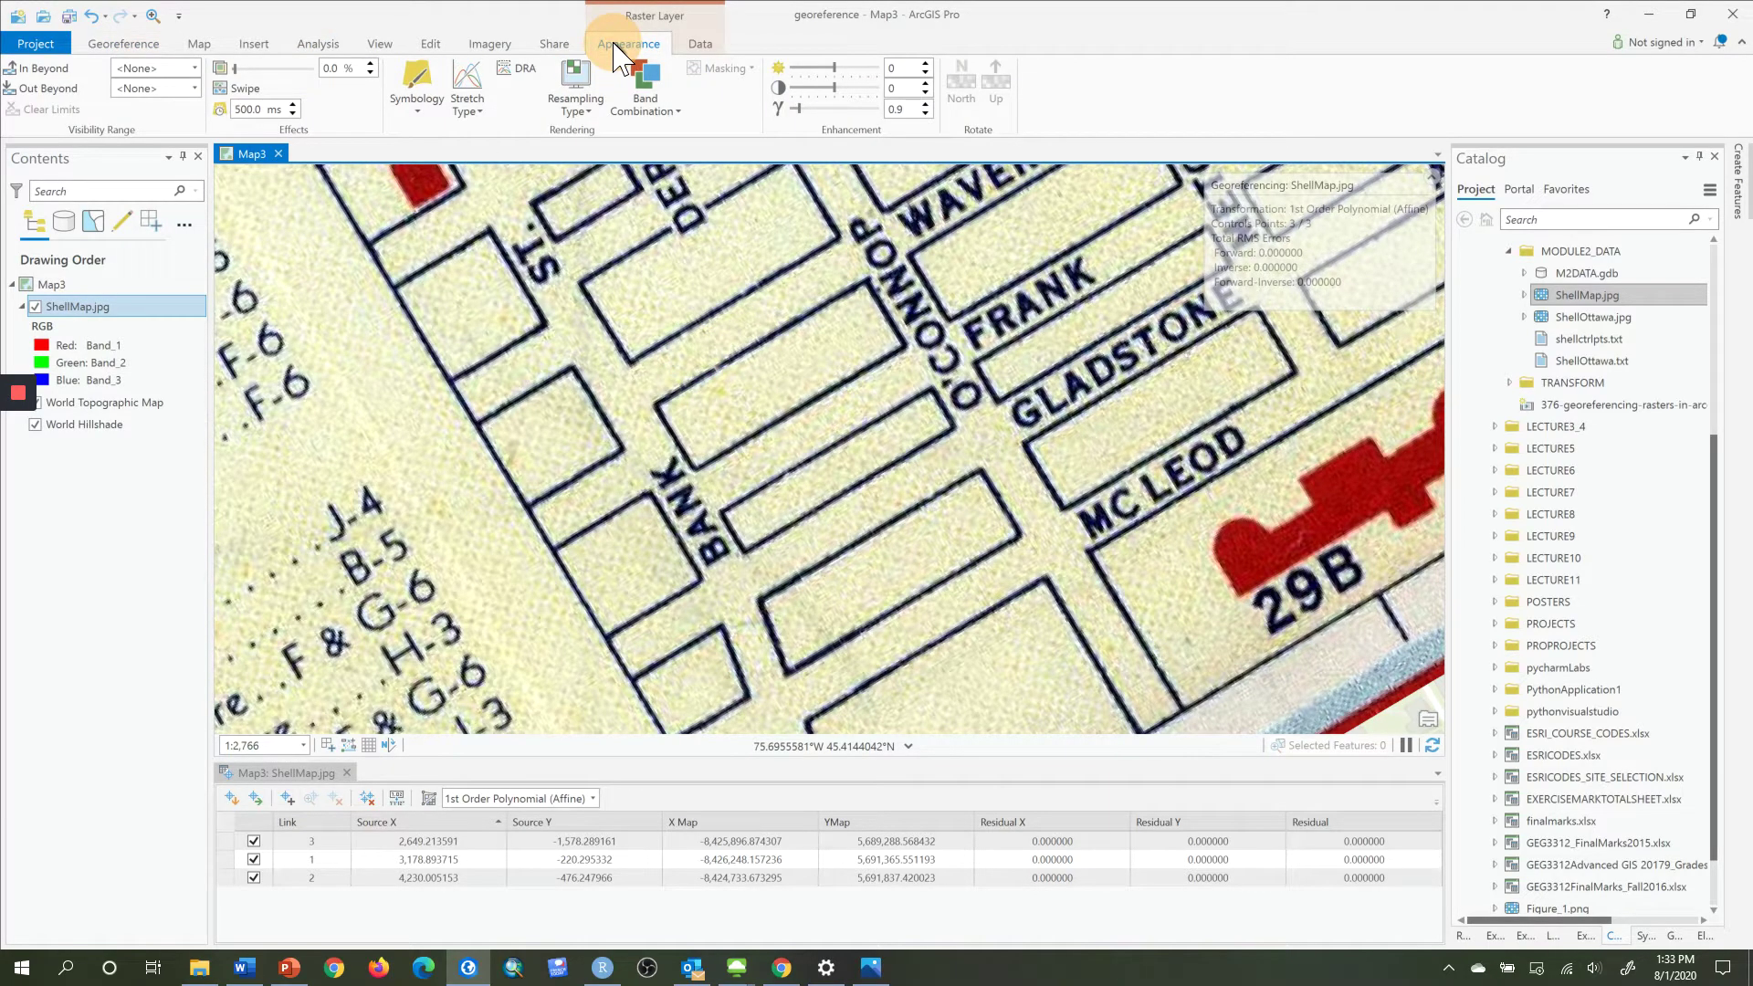
{"action": "left_click", "coordinate": [220, 110]}
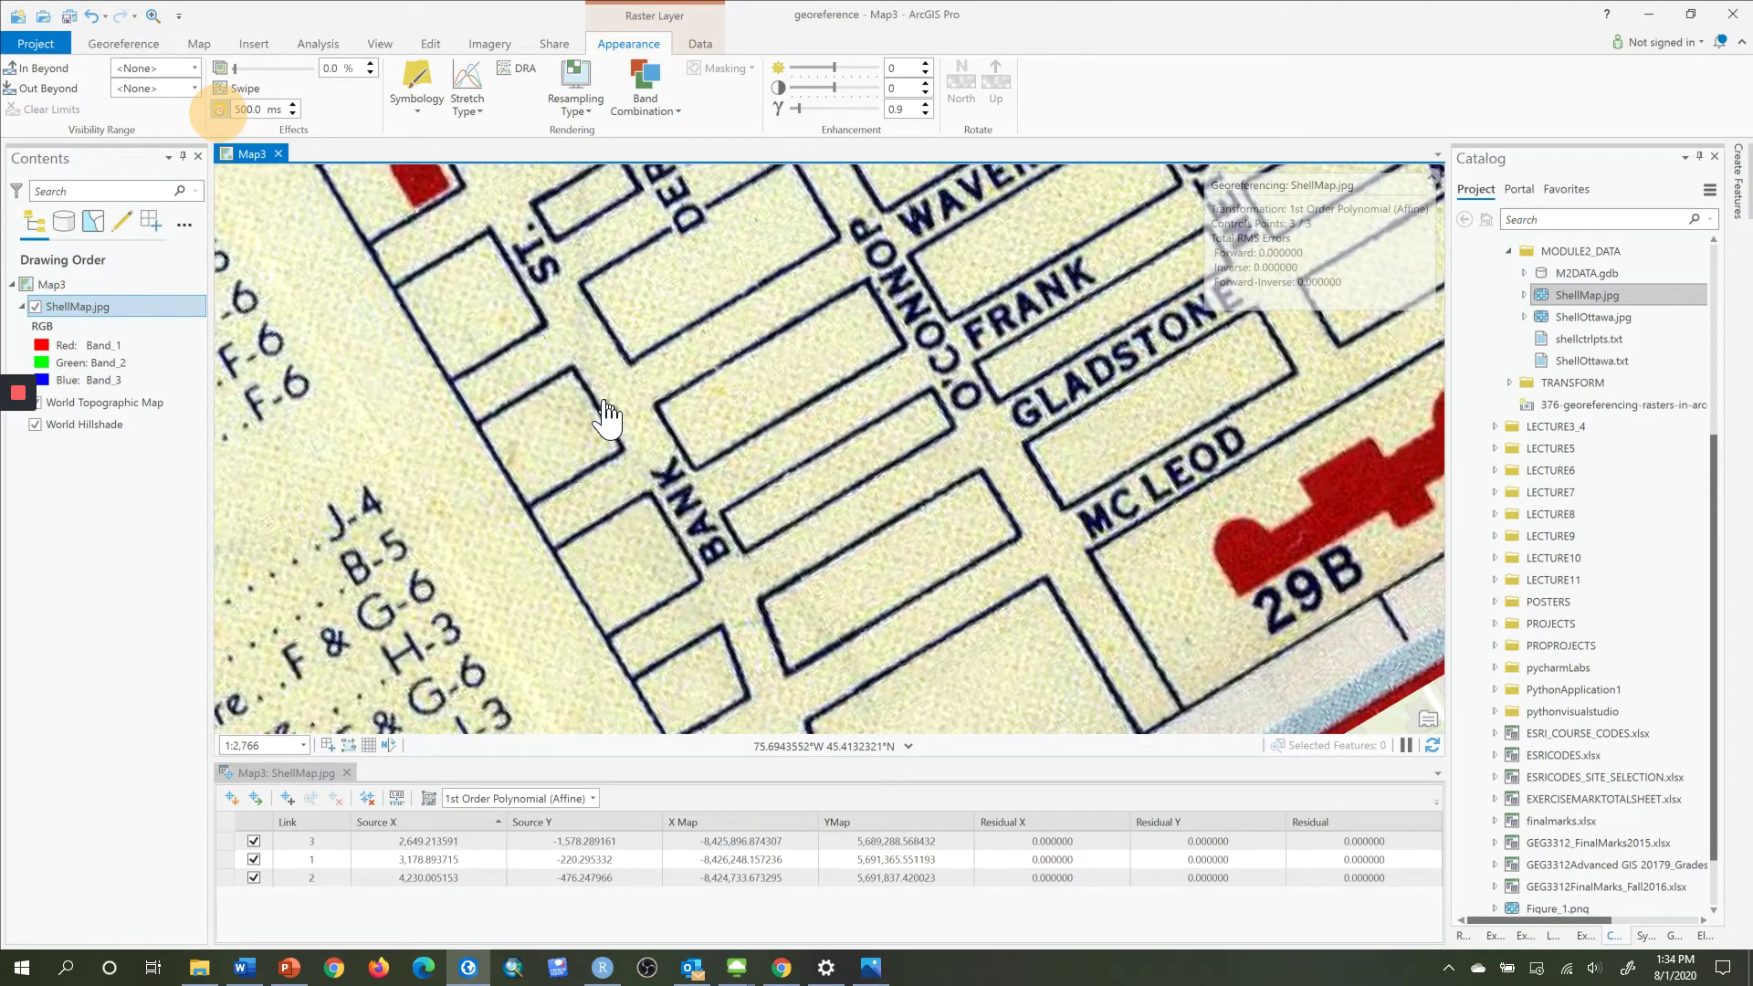
{"action": "scroll", "coordinate": [605, 418], "scroll_direction": "up", "scroll_amount": 3}
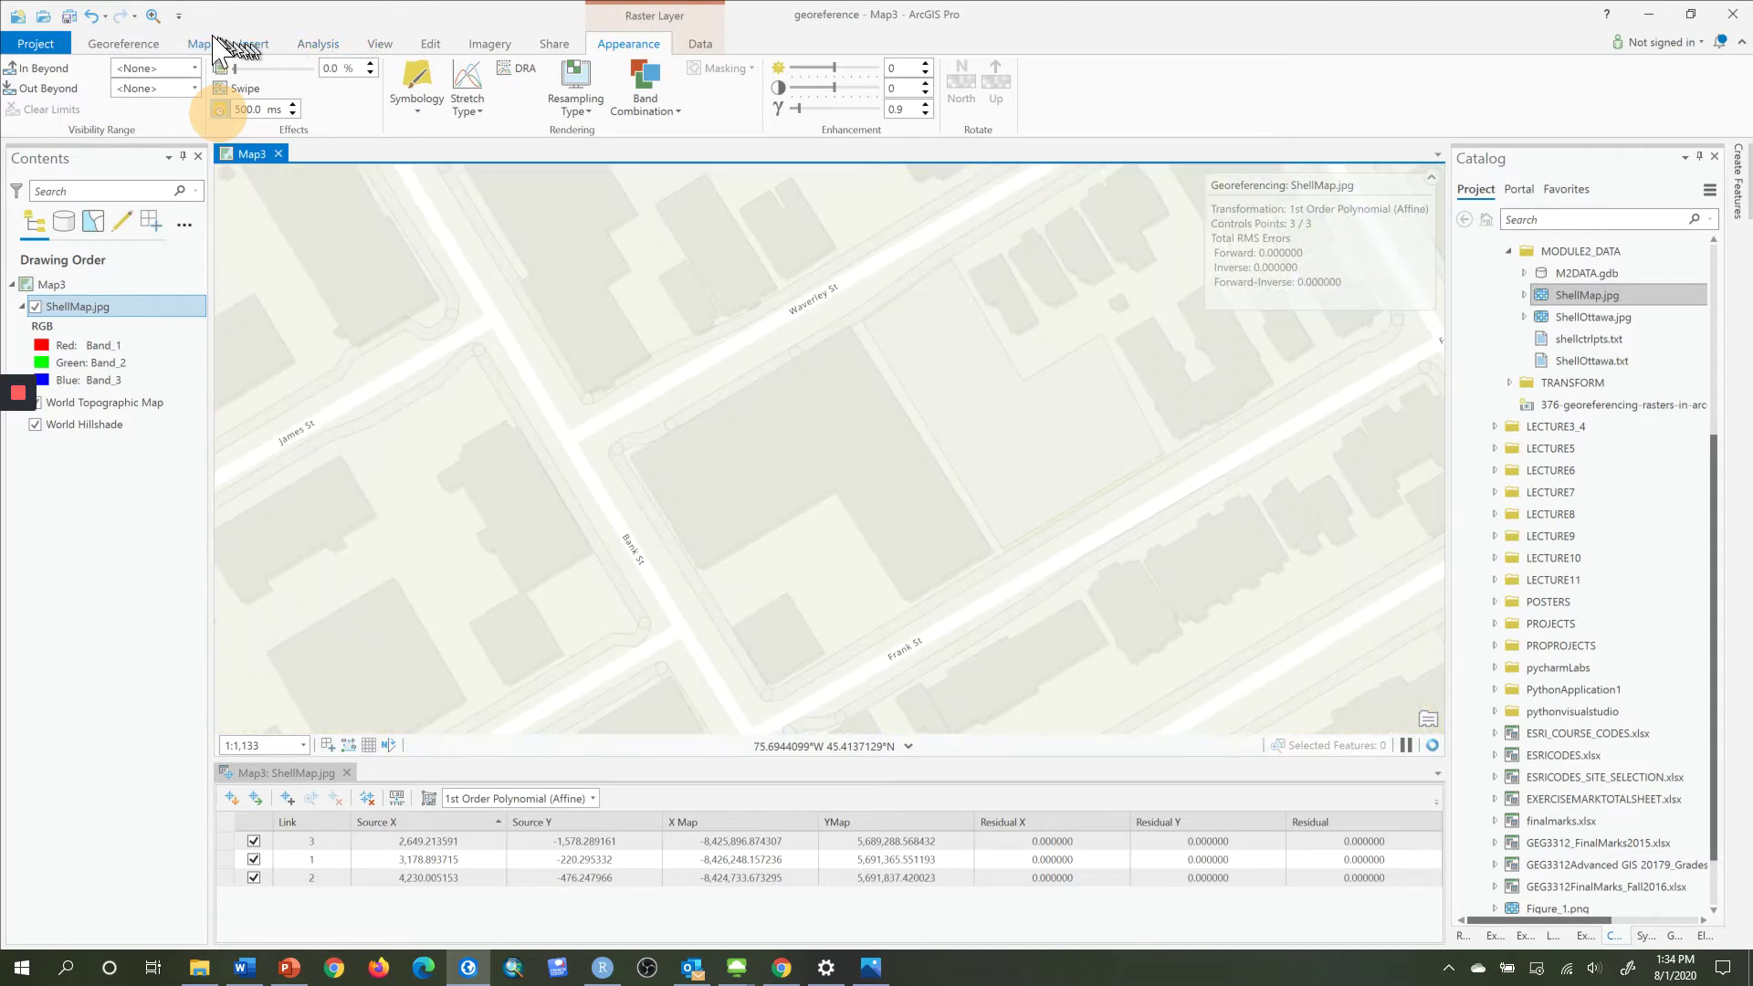
Add a fourth control point from the raster's Bank St. intersection to the matching Bank St and Waverley St intersection on the basemap.
{"action": "left_click", "coordinate": [144, 42]}
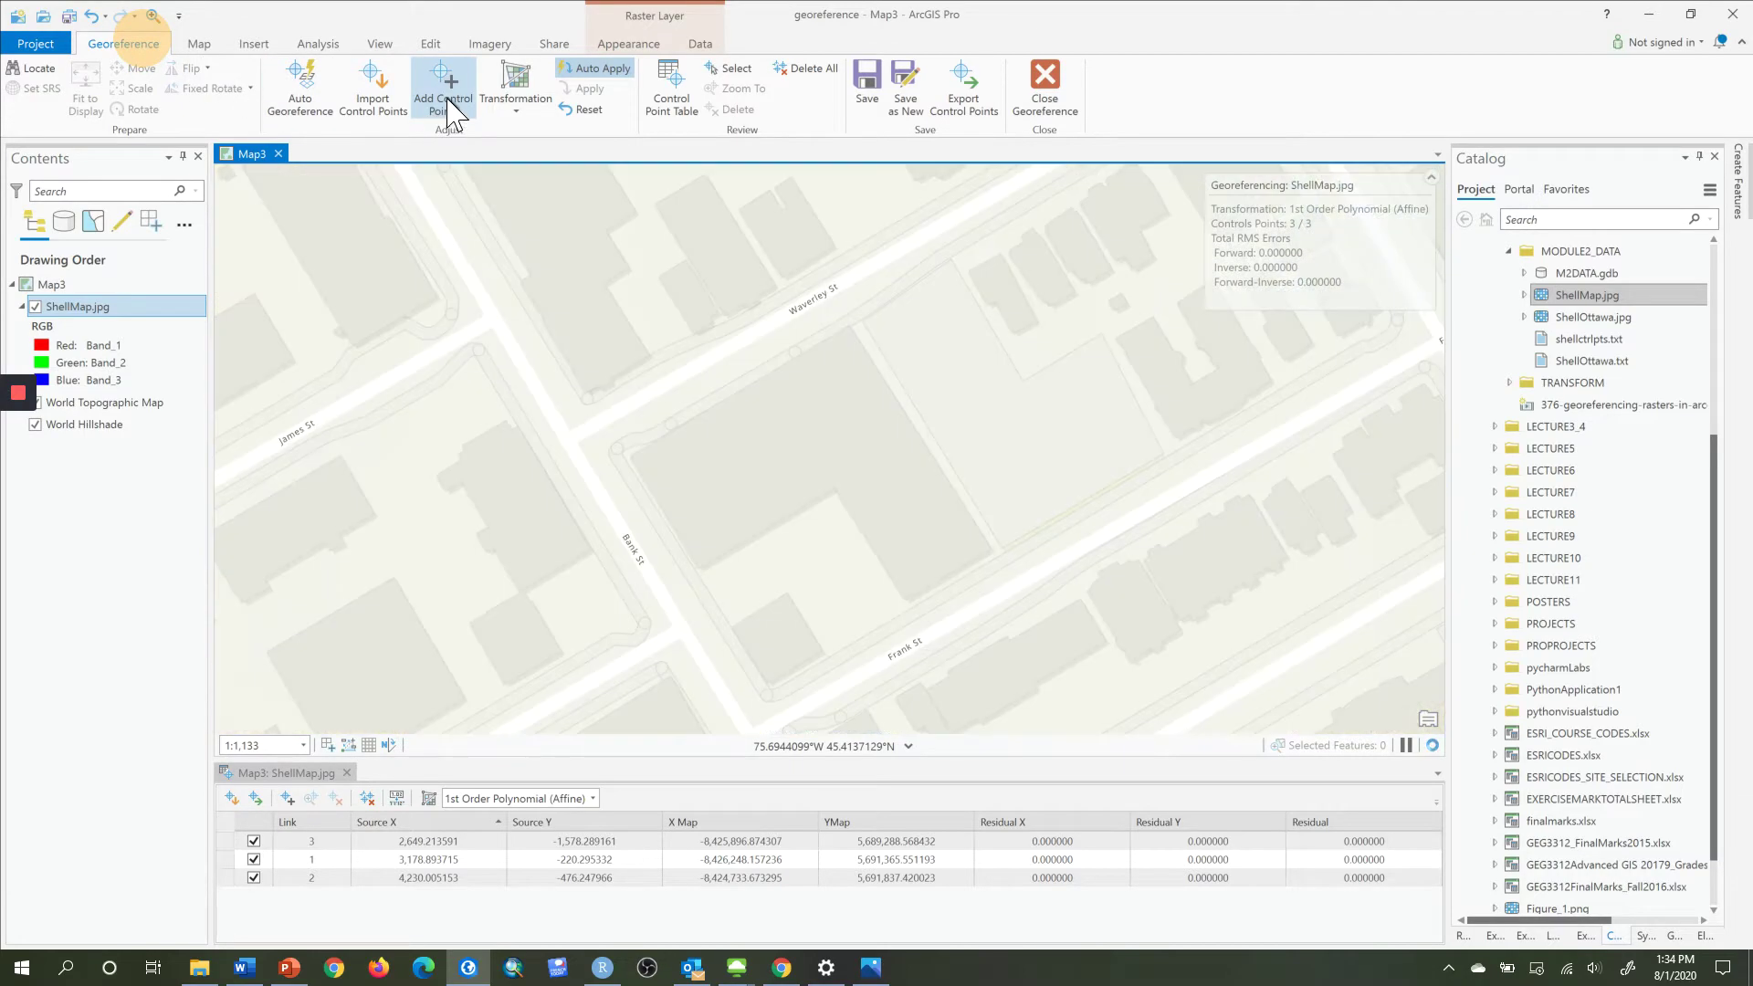
{"action": "left_click", "coordinate": [446, 105]}
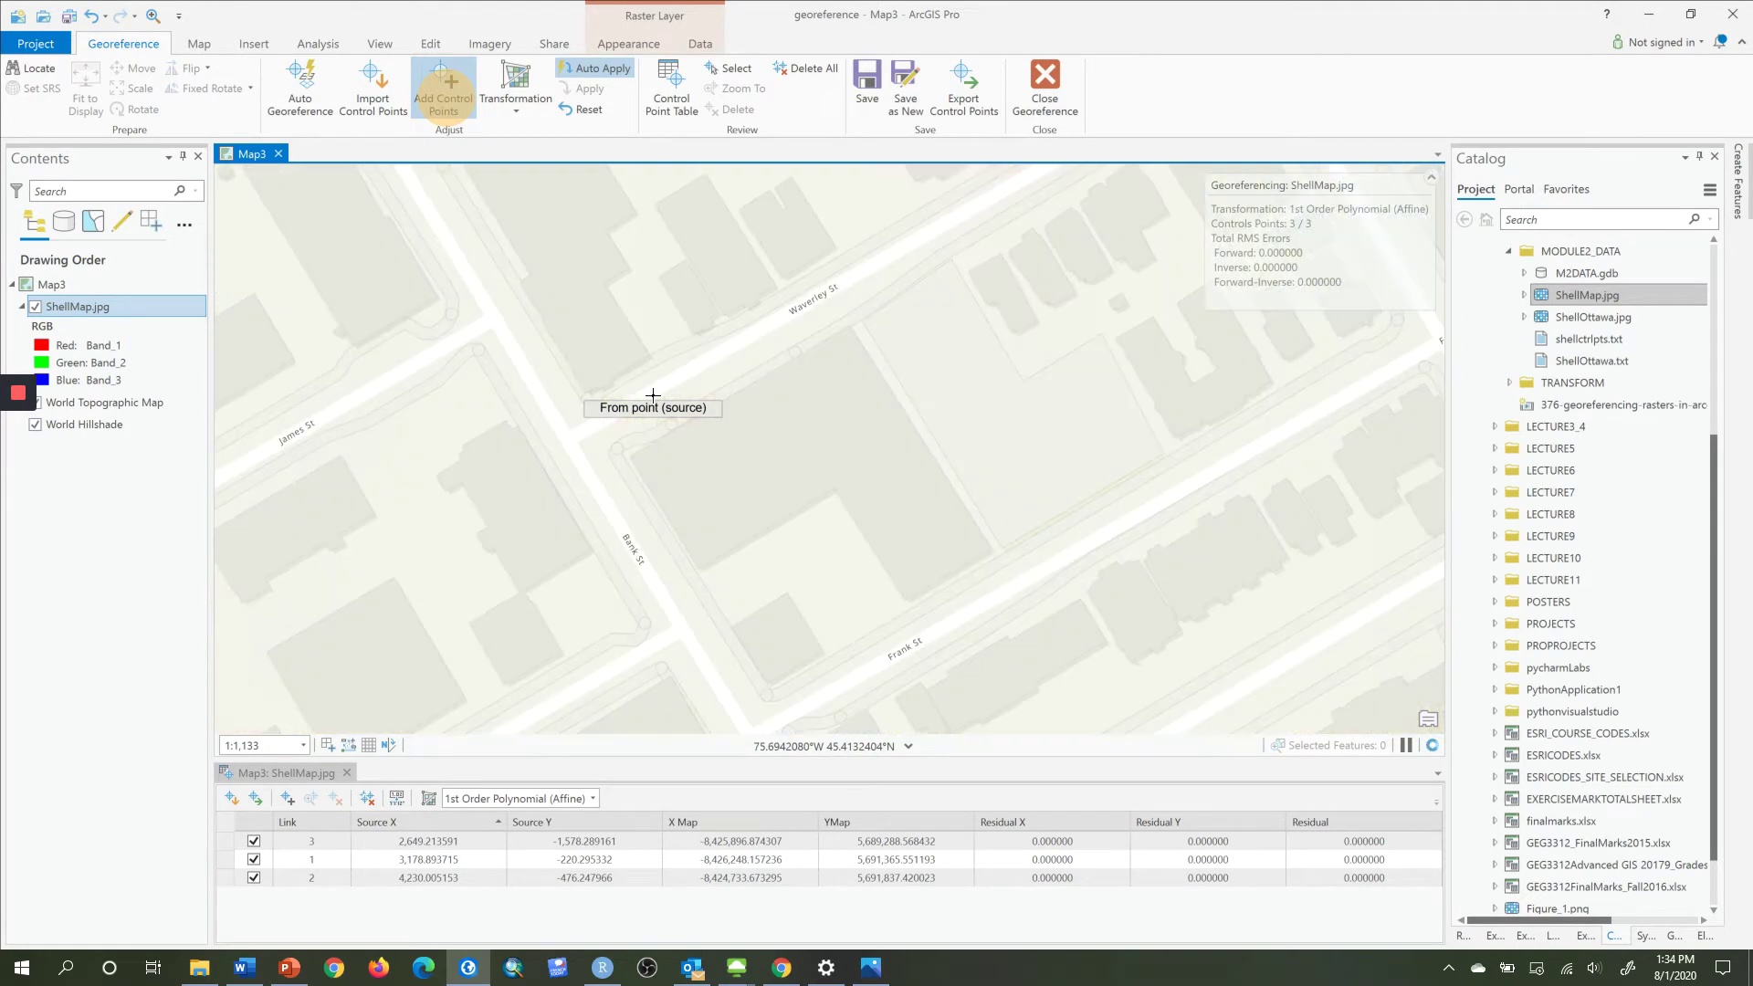
{"action": "left_click", "coordinate": [652, 395]}
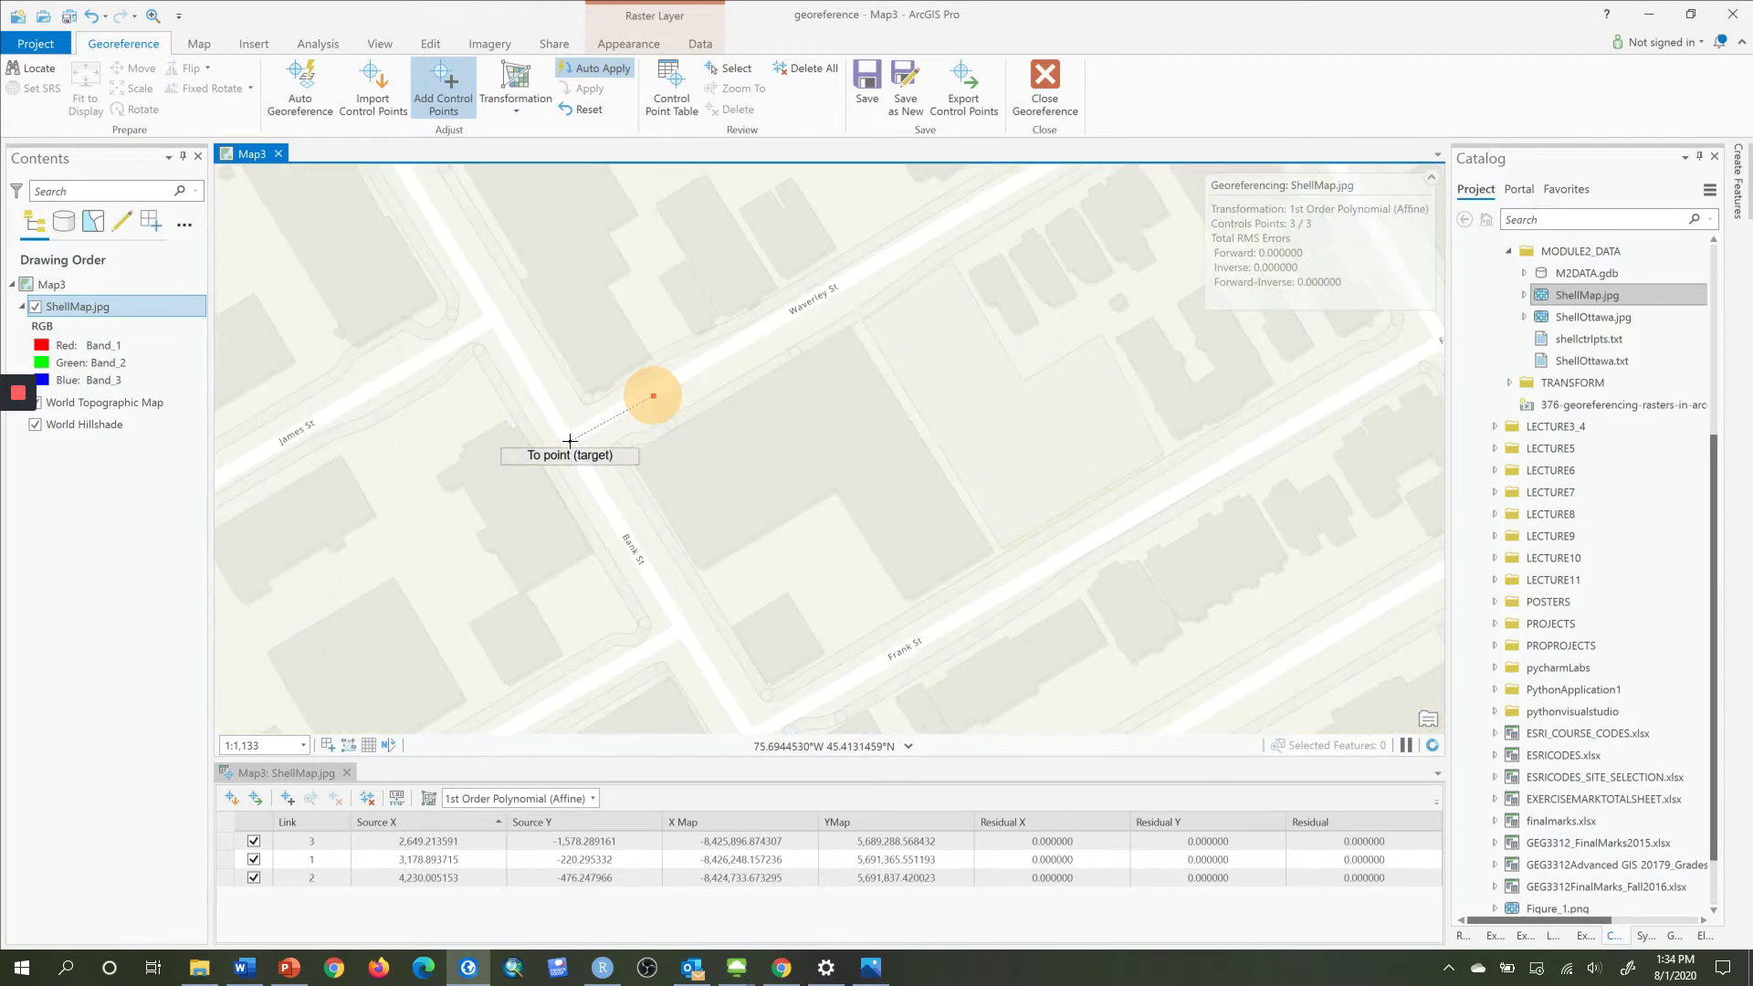
{"action": "left_click", "coordinate": [569, 441]}
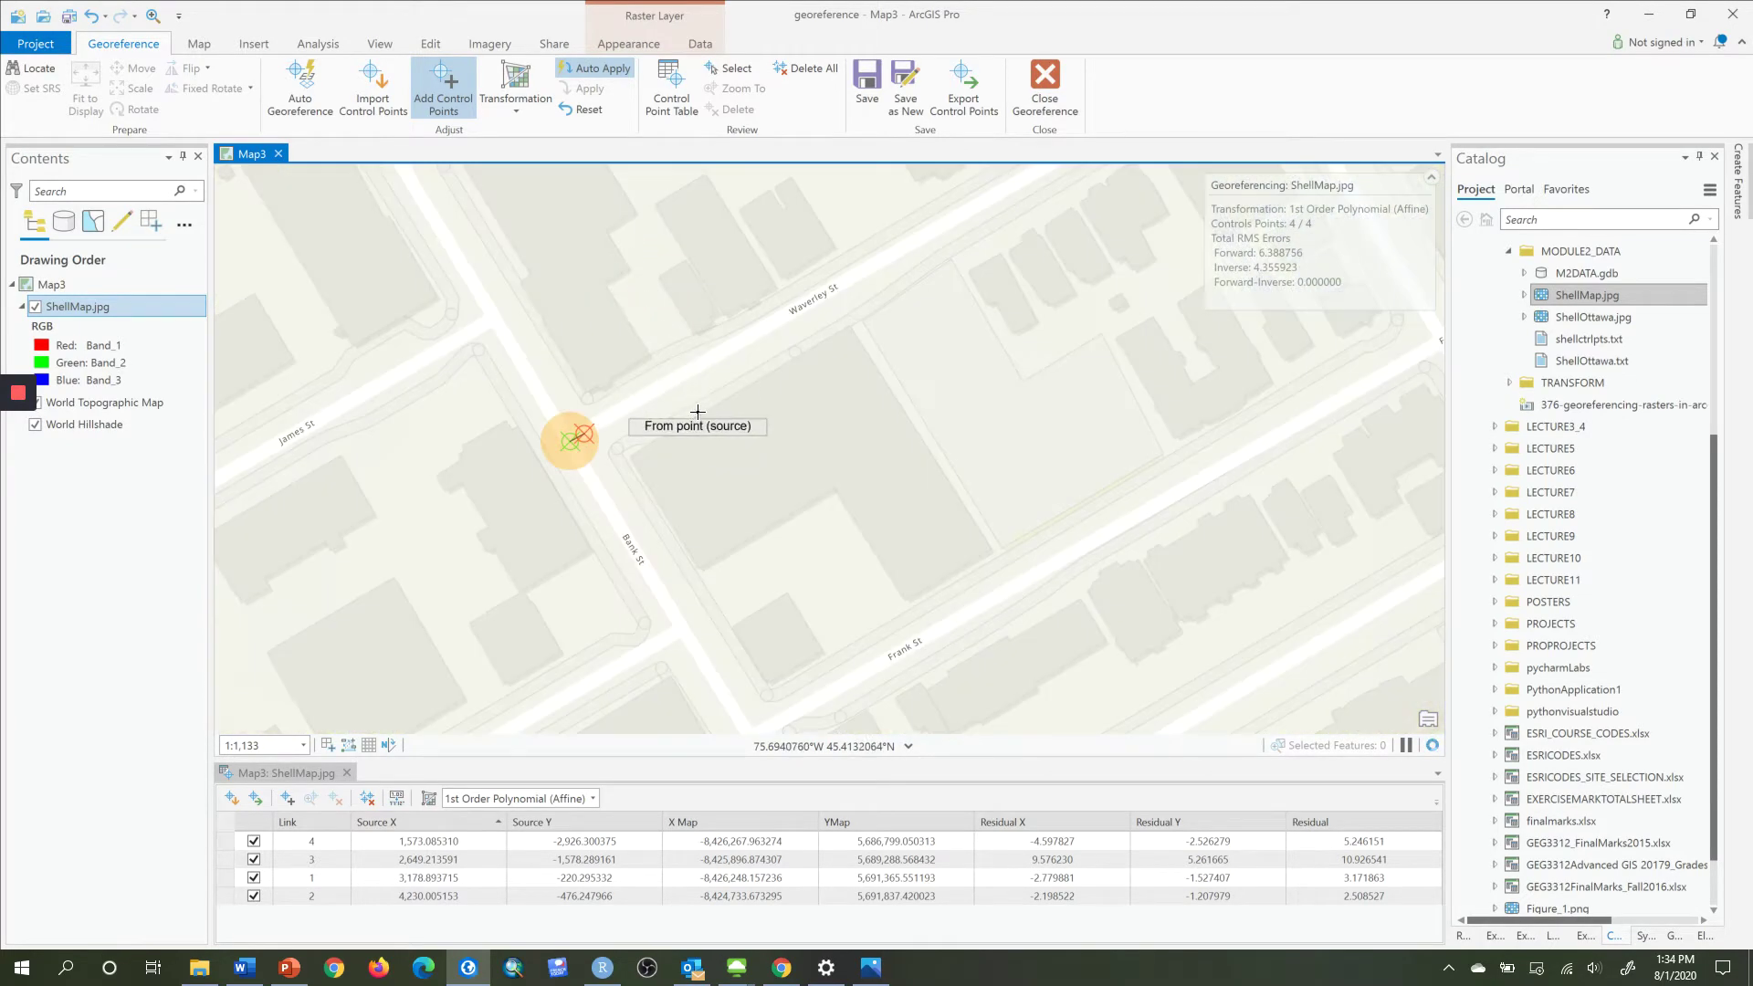
Stop the flickering of ShellMap.jpg and return to the Explore tool to view the surroundings of the fourth control point.
{"action": "left_click", "coordinate": [603, 46]}
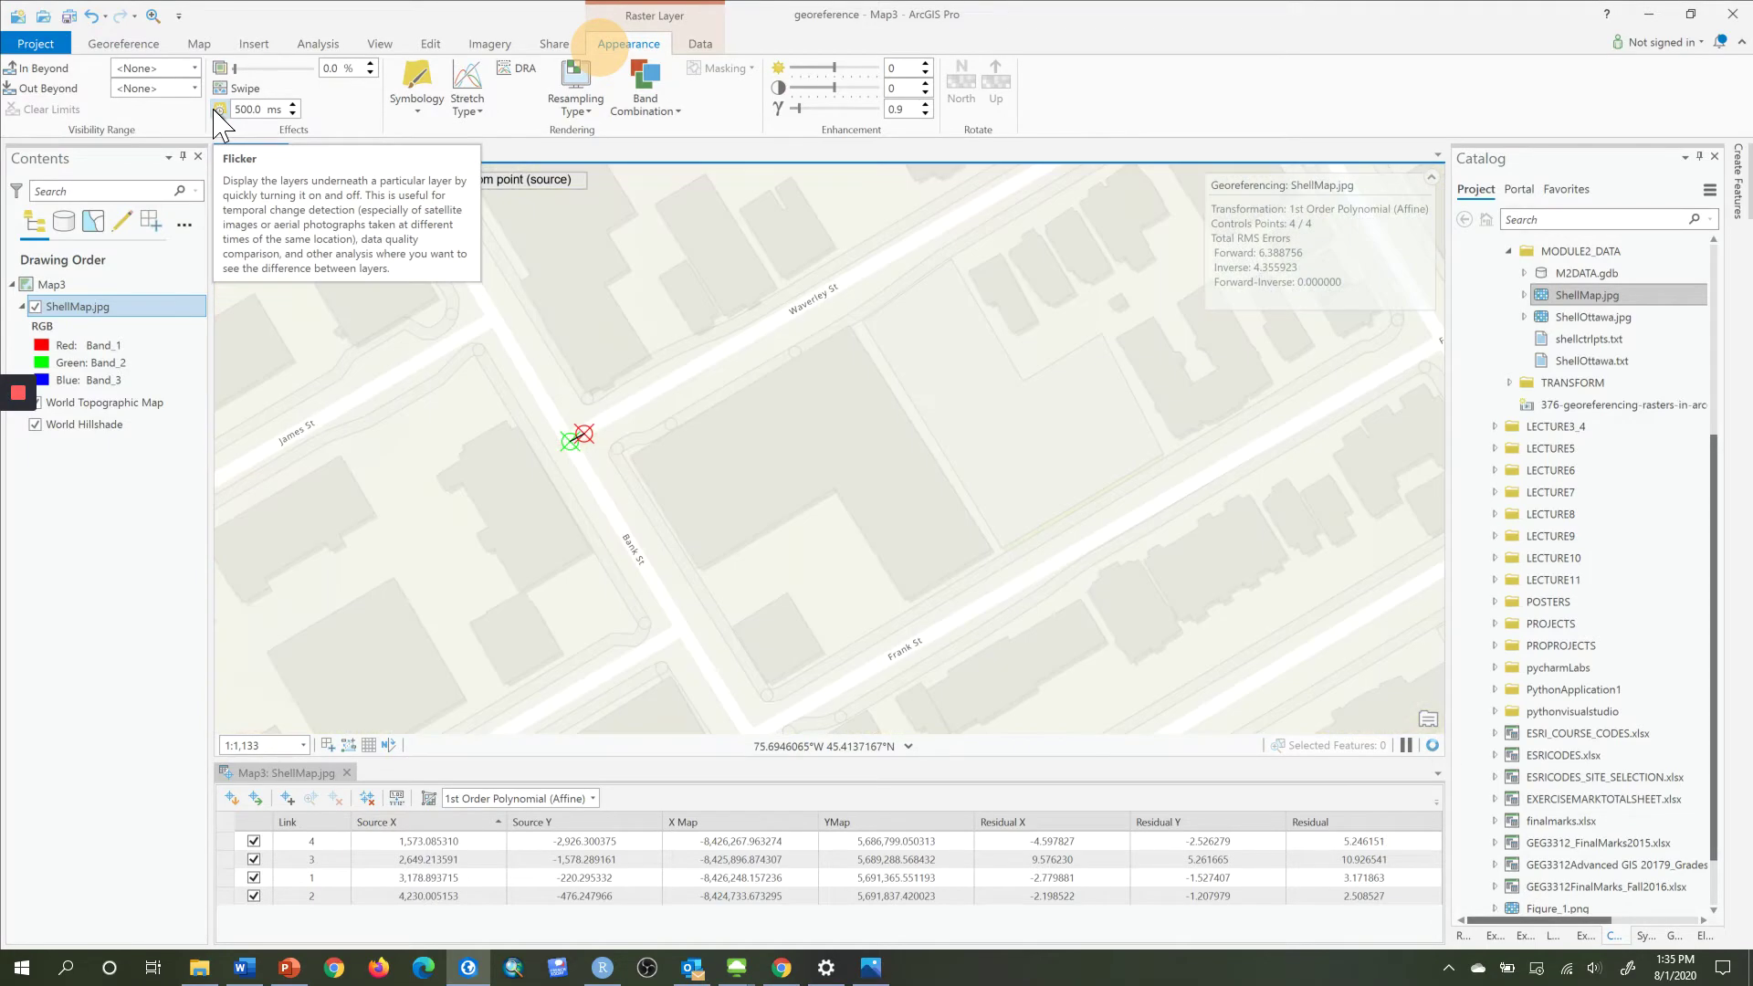
{"action": "left_click", "coordinate": [219, 109]}
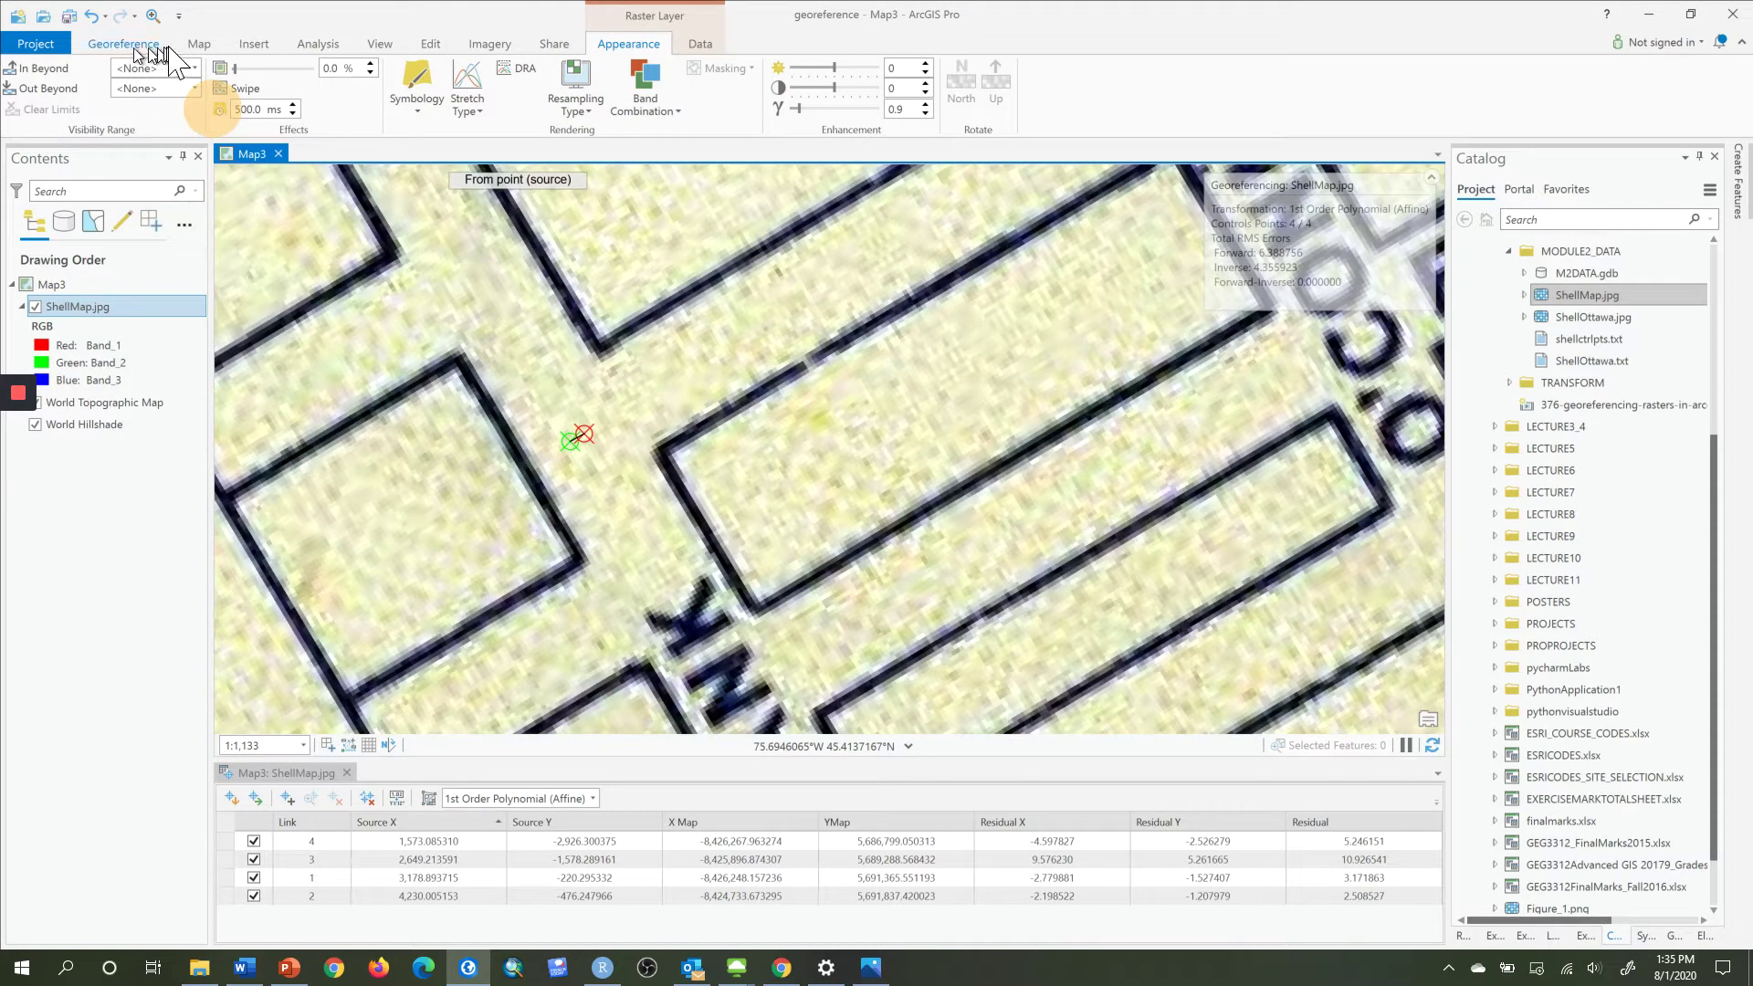
{"action": "left_click", "coordinate": [199, 44]}
{"action": "left_click", "coordinate": [141, 80]}
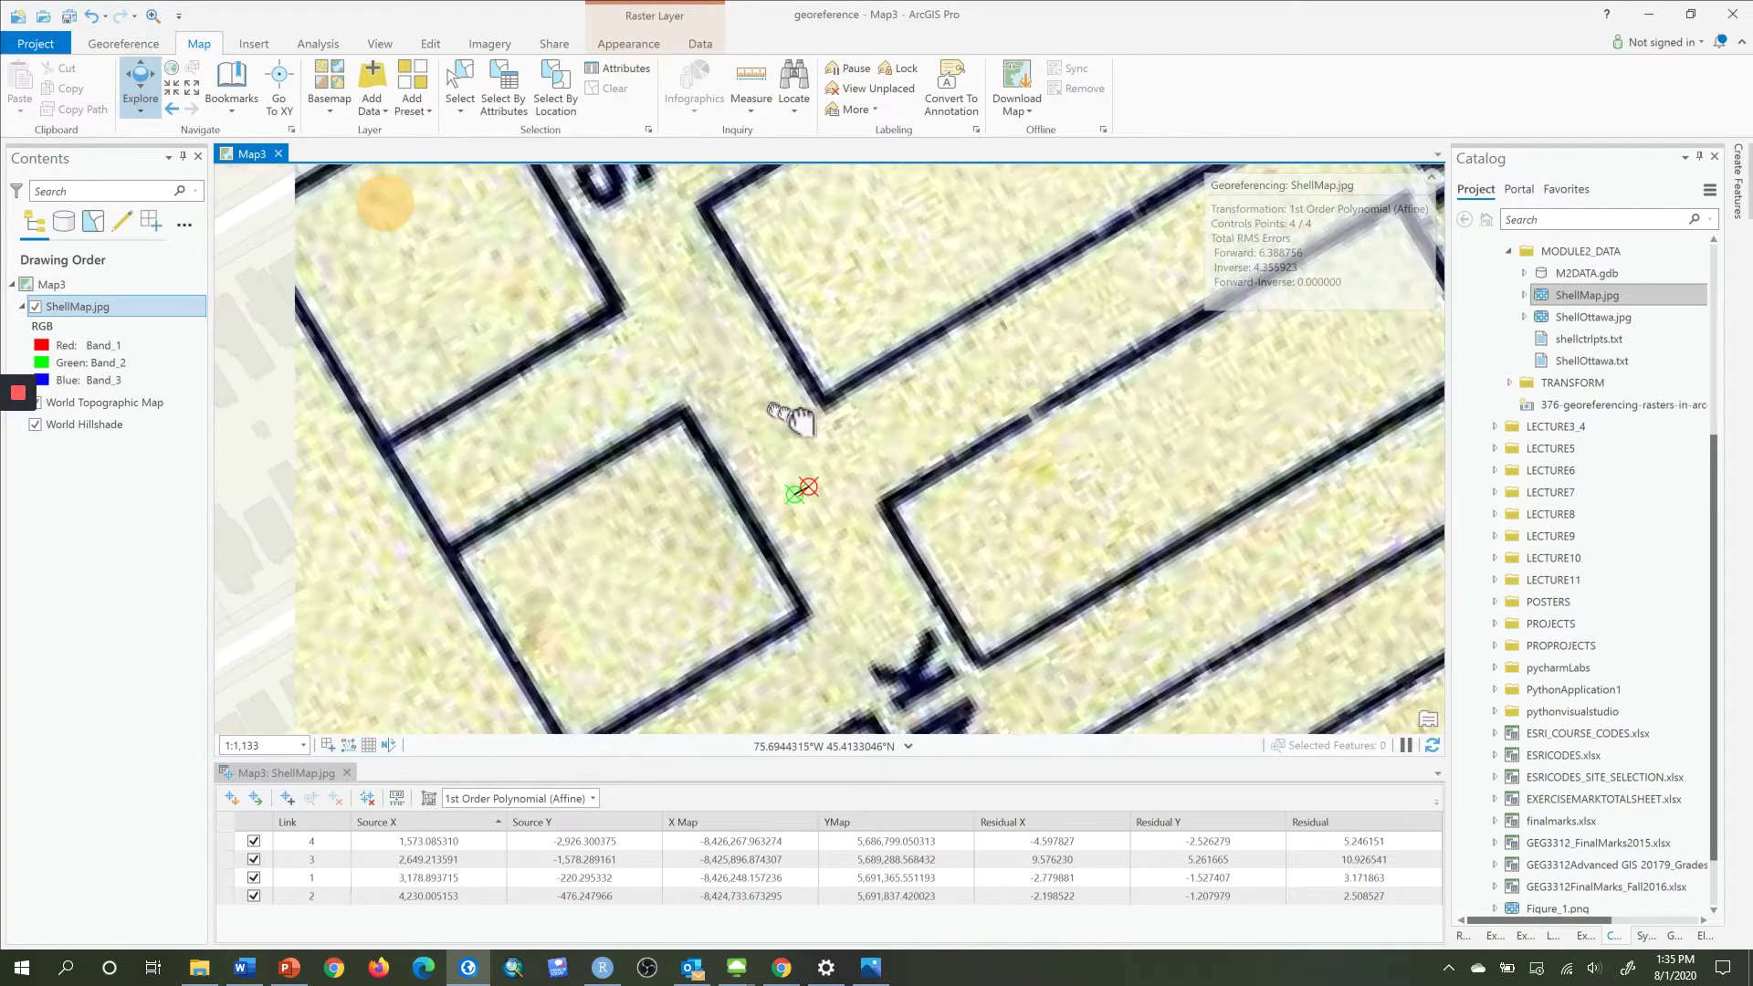
{"action": "left_click_drag", "start_coordinate": [792, 413], "coordinate": [584, 361]}
{"action": "scroll", "coordinate": [584, 363], "scroll_direction": "down", "scroll_amount": 5}
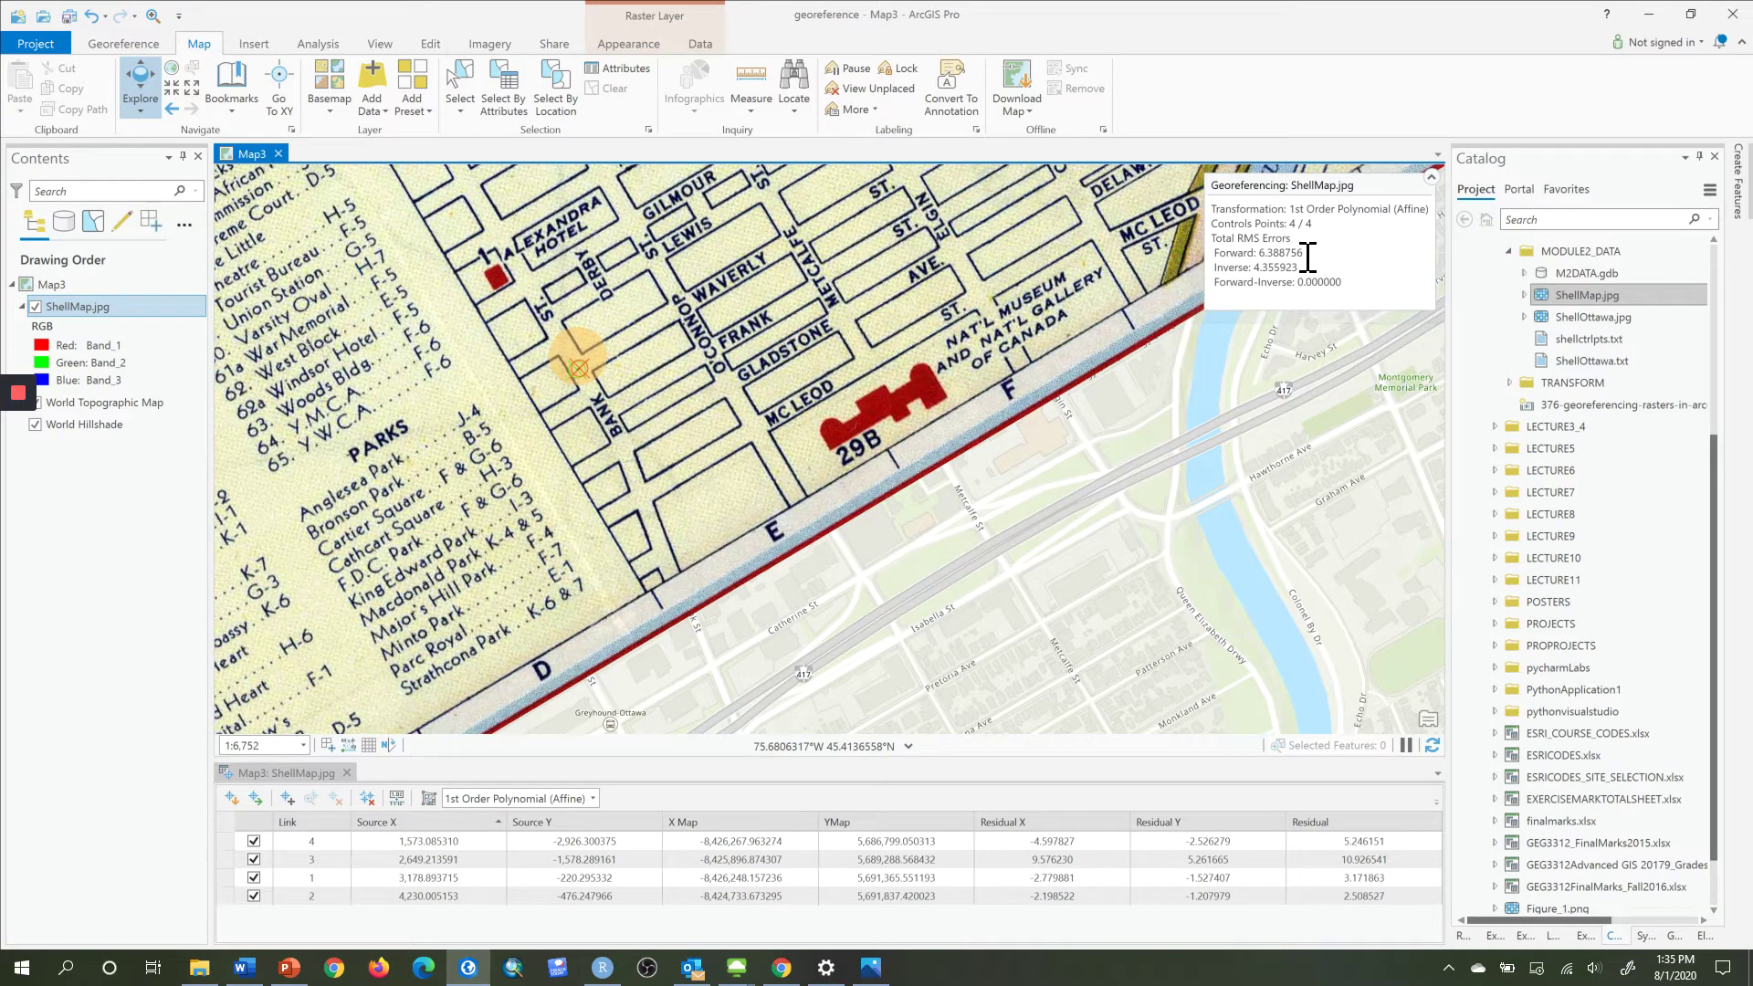
Review the total forward RMS error and the residuals of the four control points in the control point table.
{"action": "left_click_drag", "start_coordinate": [1259, 253], "coordinate": [1323, 252]}
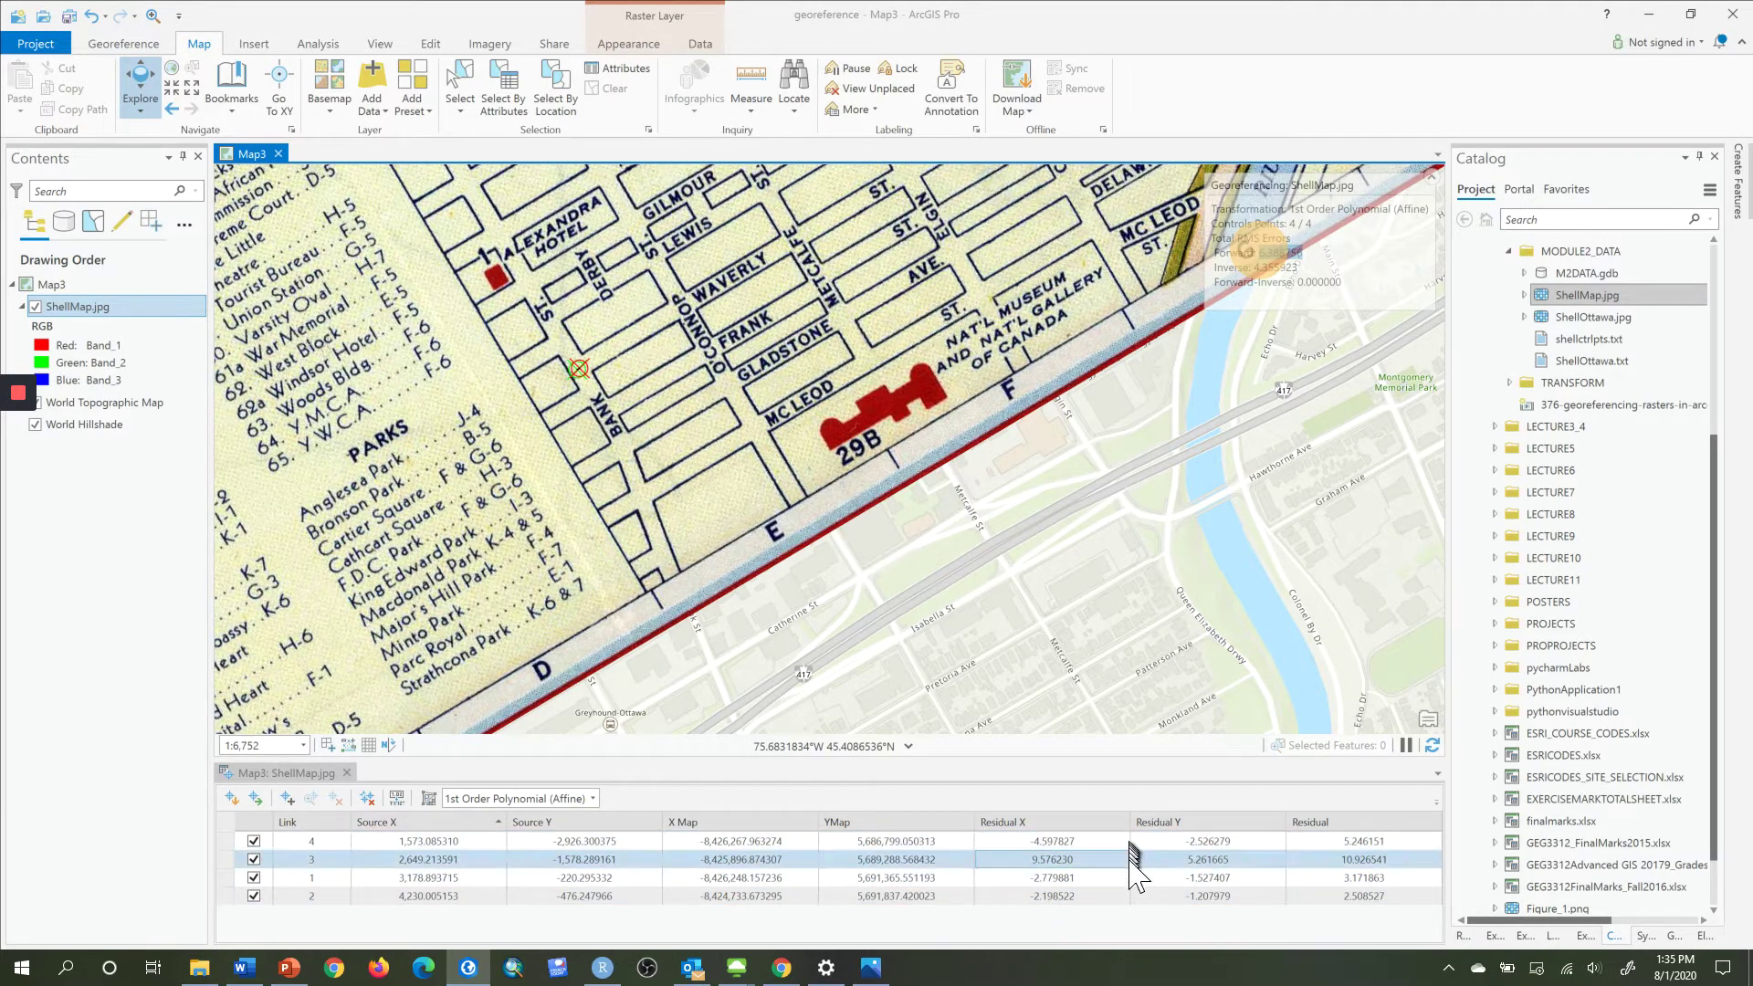
{"action": "left_click", "coordinate": [1206, 861]}
{"action": "left_click", "coordinate": [1323, 843]}
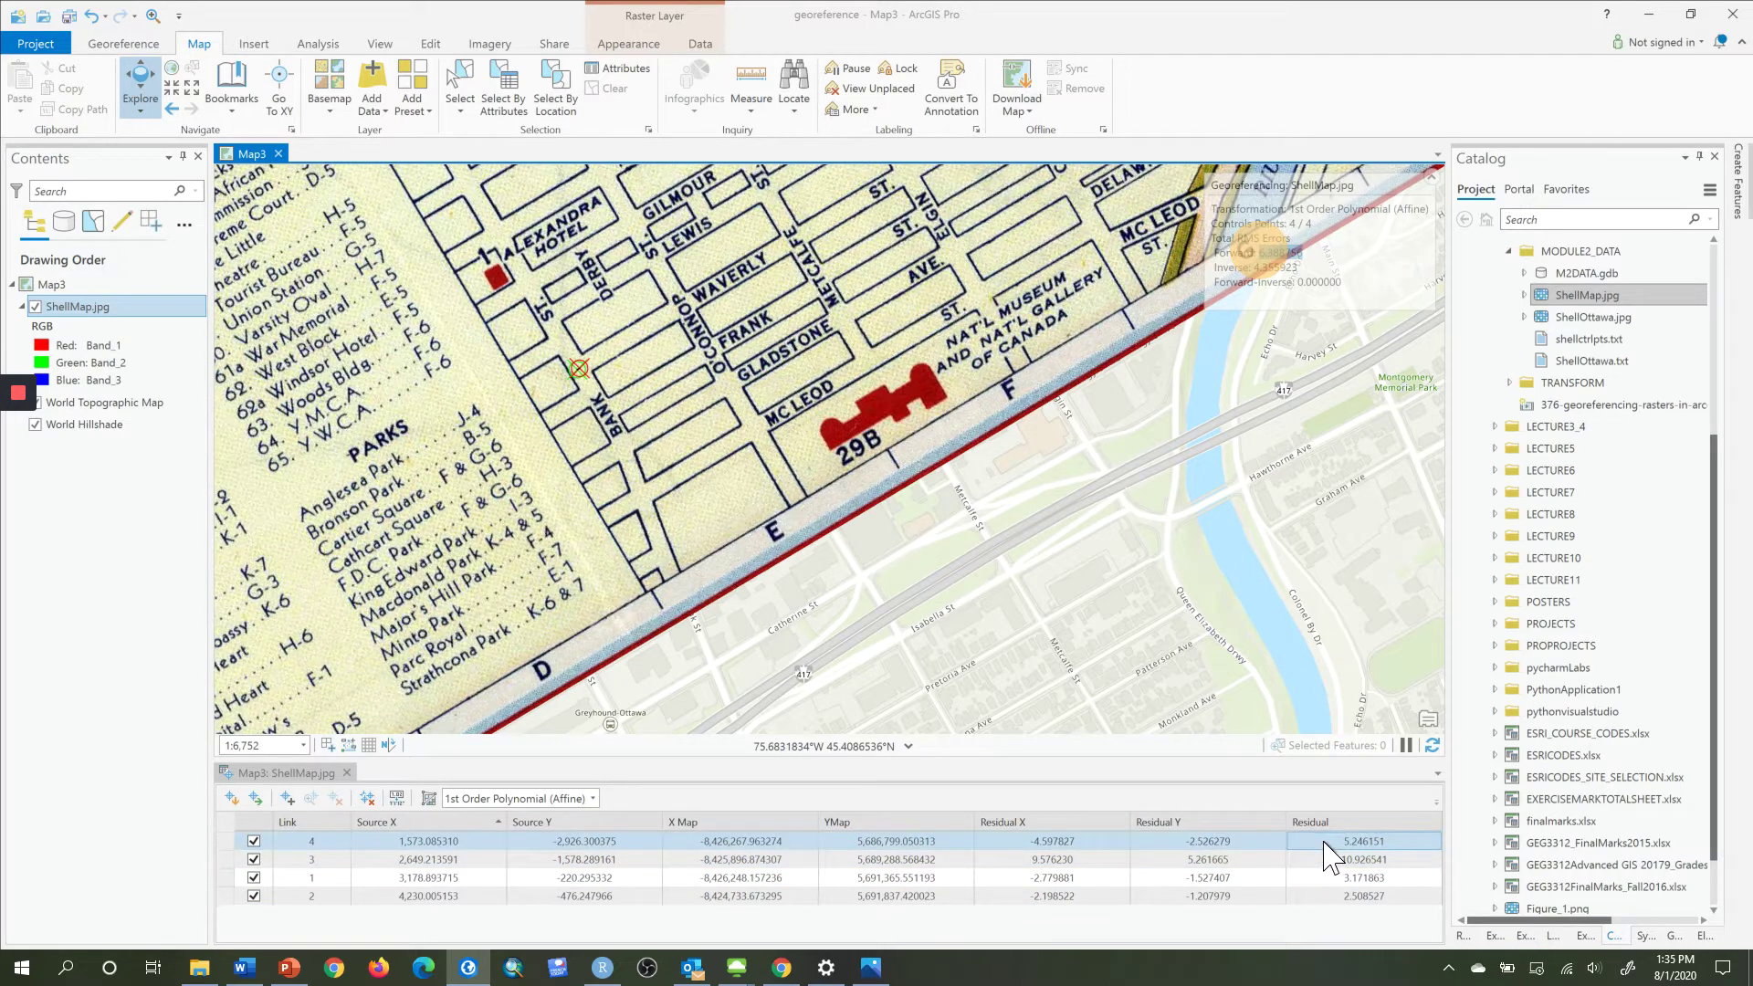
{"action": "left_click_drag", "start_coordinate": [1325, 856], "coordinate": [1375, 845]}
{"action": "mouse_move", "coordinate": [1378, 858]}
{"action": "left_mouse_down"}
{"action": "mouse_move", "coordinate": [1376, 892]}
{"action": "mouse_move", "coordinate": [1384, 842]}
{"action": "left_mouse_up"}
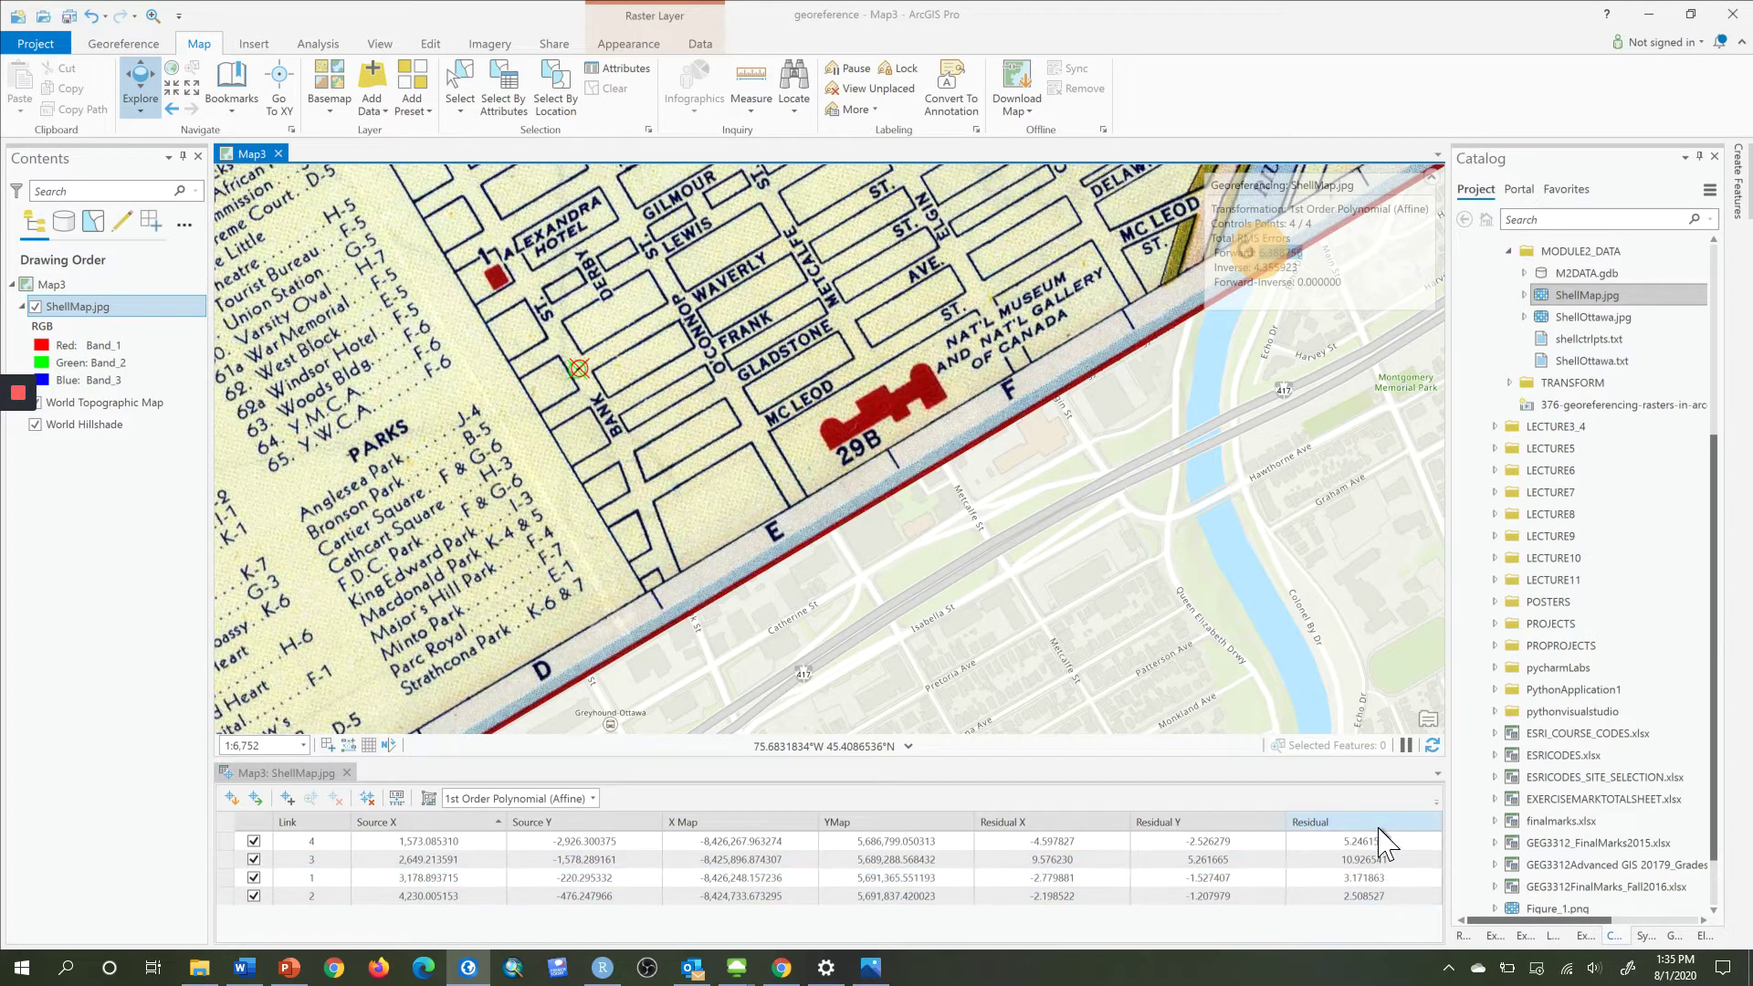
{"action": "left_click", "coordinate": [1315, 248]}
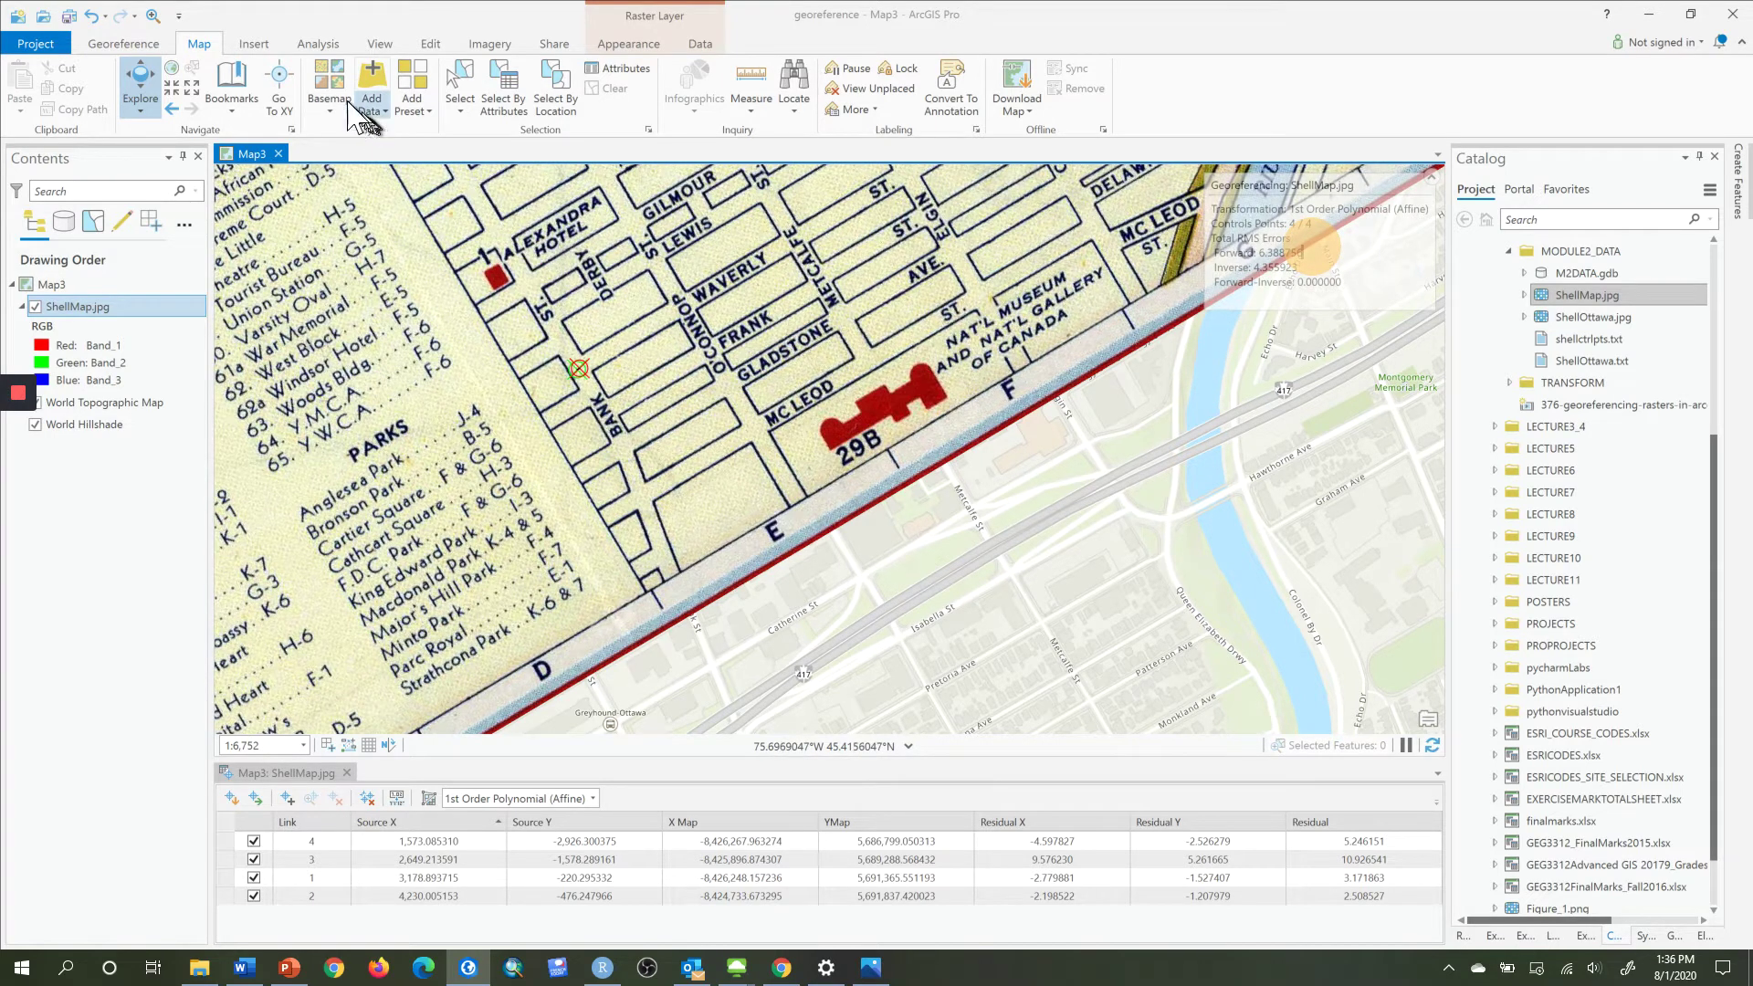
Set the transparency of ShellMap.jpg to 61% and check its overall fit on the basemap across downtown Ottawa.
{"action": "left_click", "coordinate": [622, 43]}
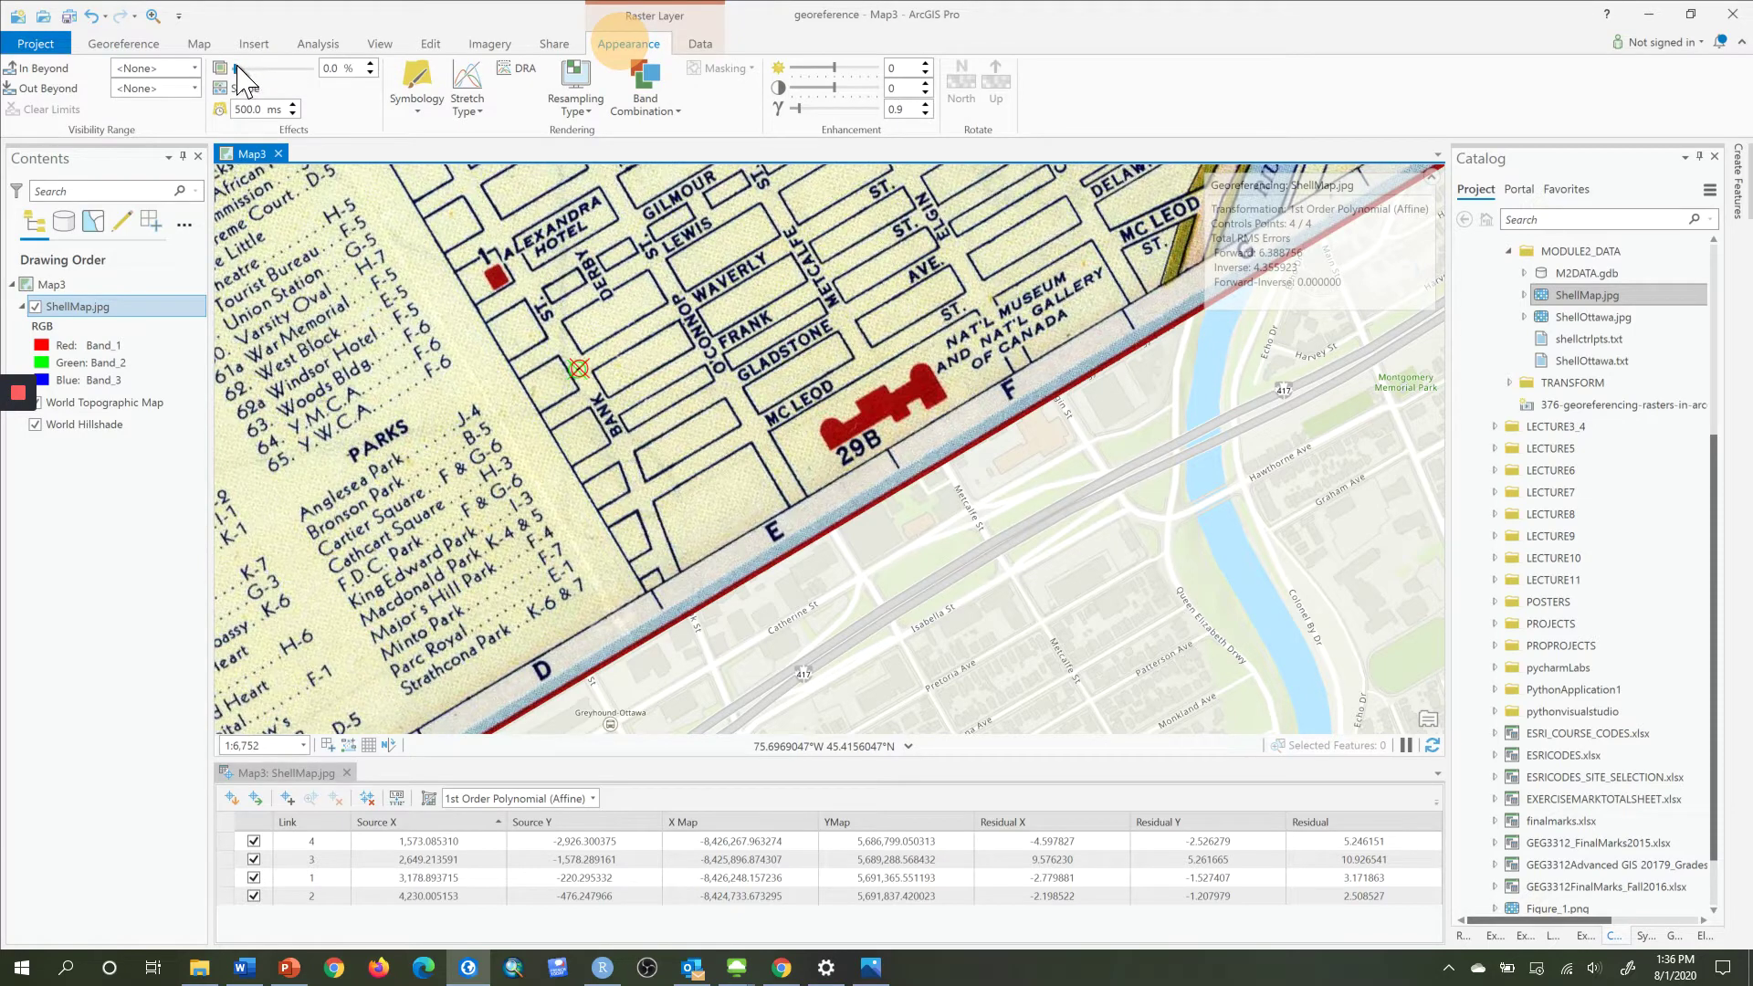
{"action": "left_click_drag", "start_coordinate": [237, 70], "coordinate": [281, 71]}
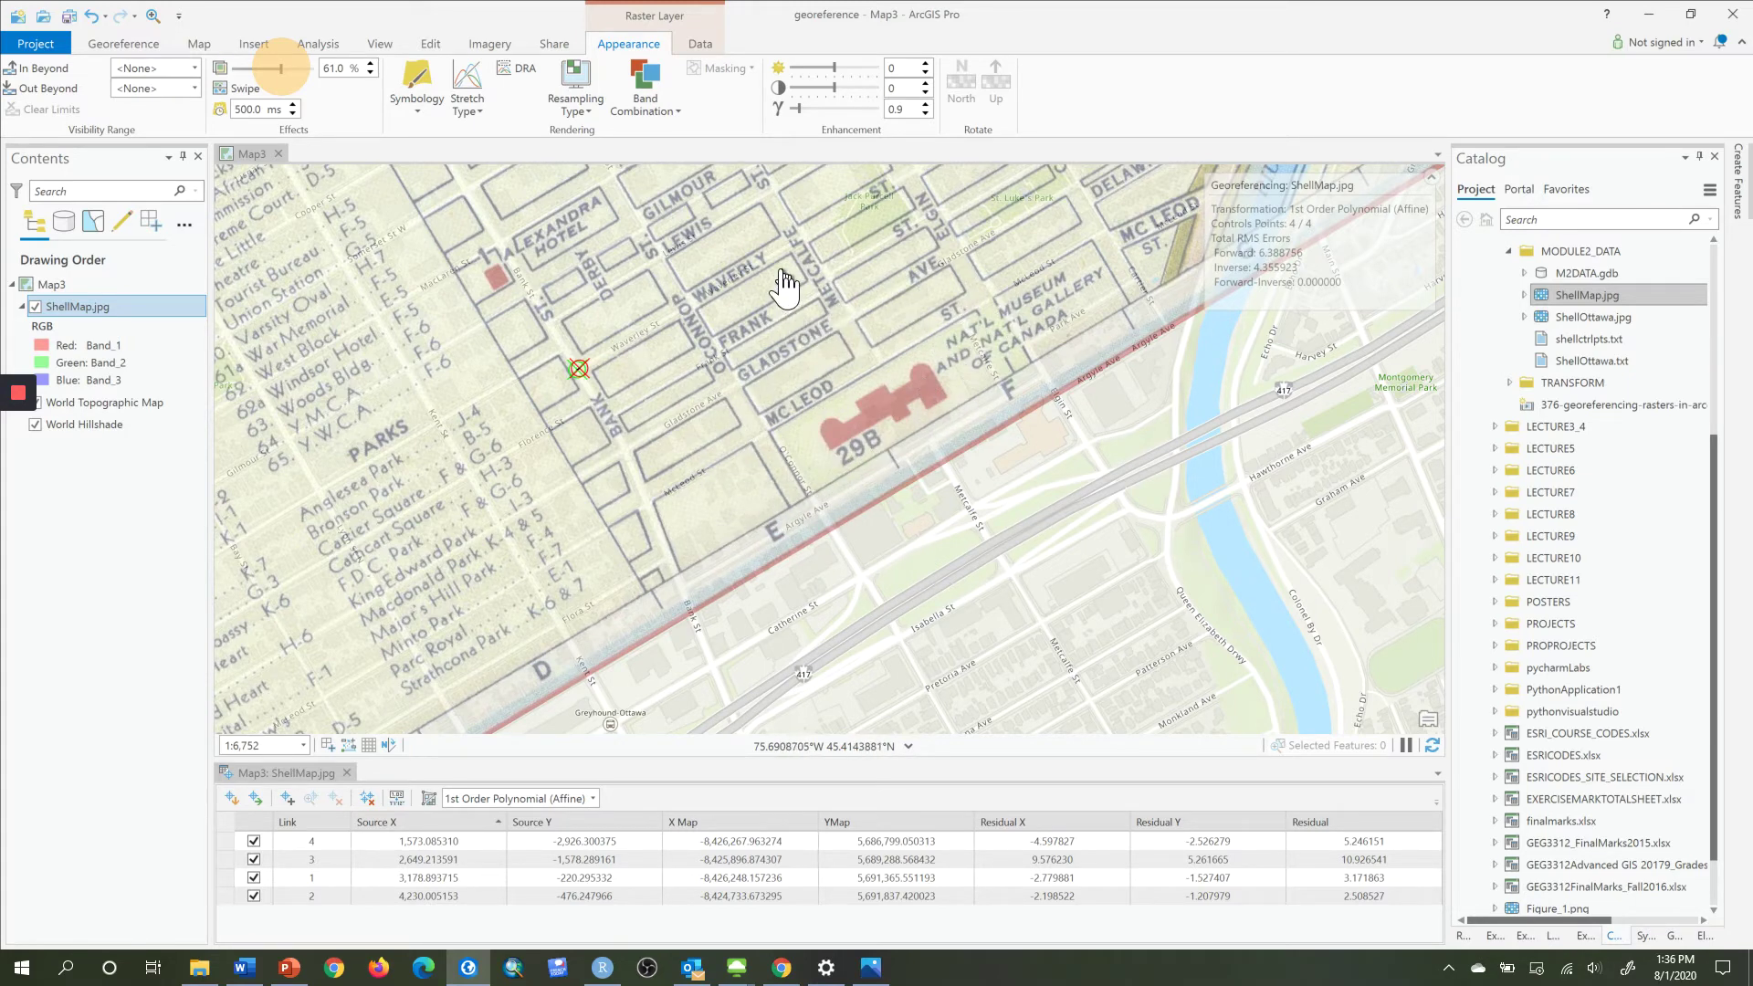
{"action": "left_click_drag", "start_coordinate": [783, 288], "coordinate": [538, 566]}
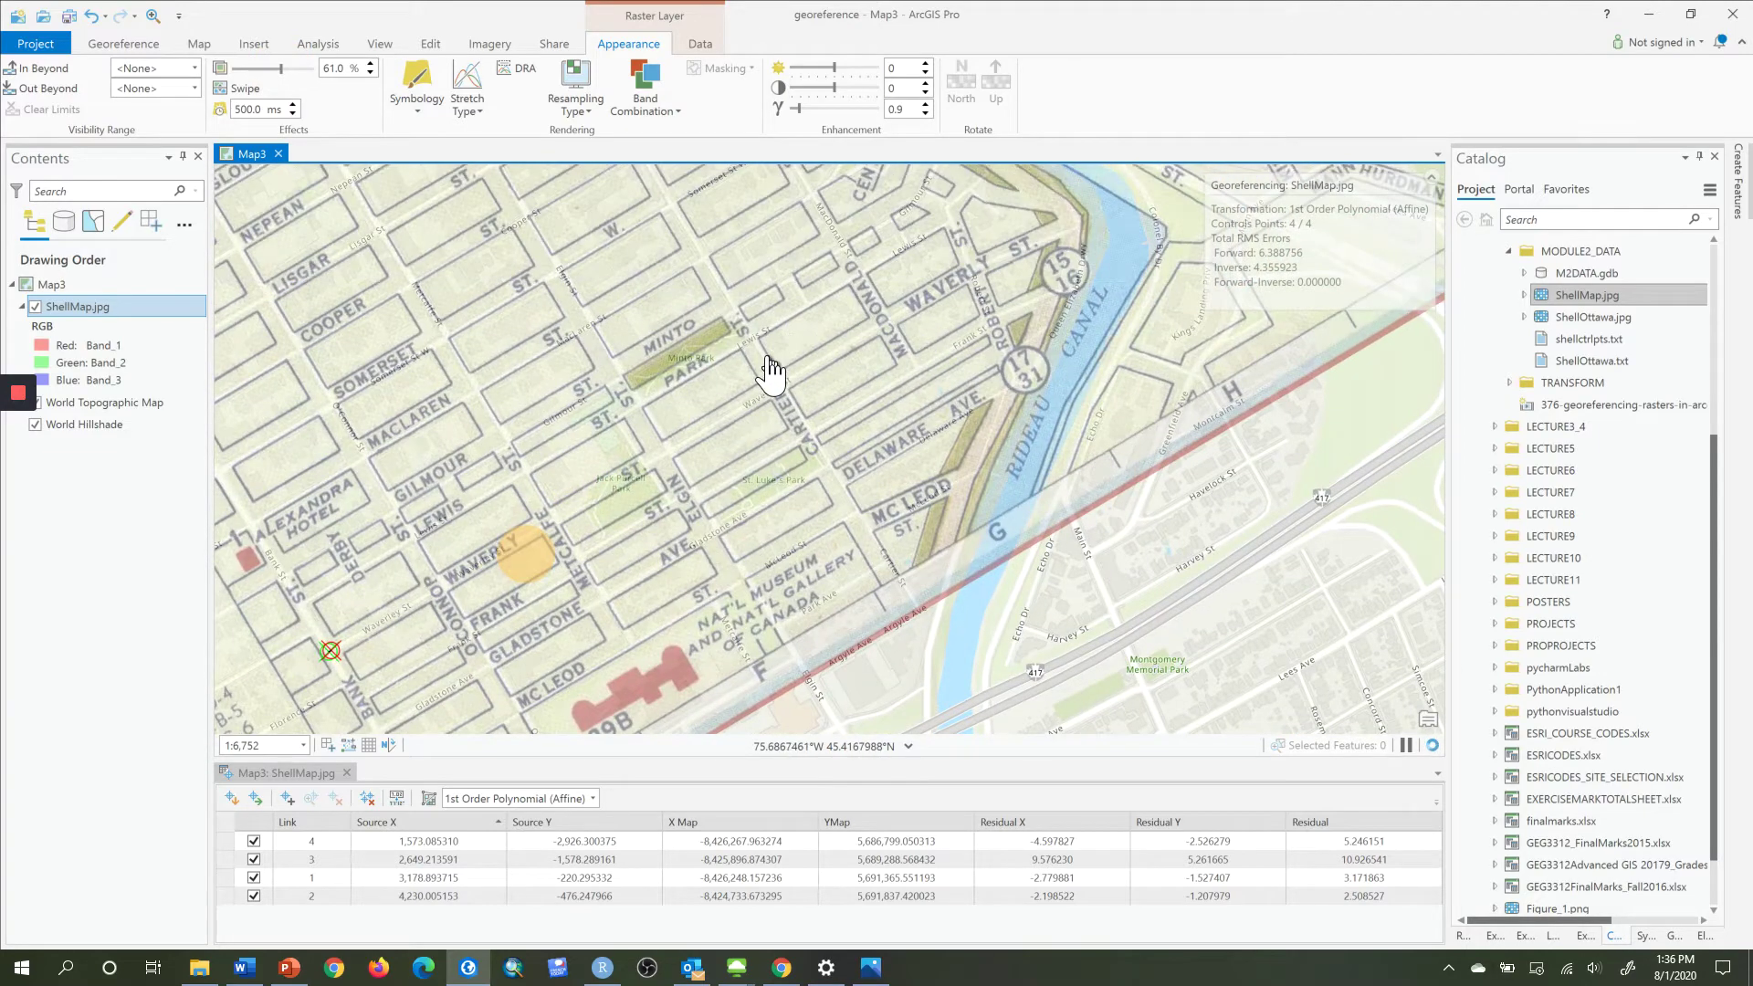
{"action": "scroll", "coordinate": [769, 370], "scroll_direction": "down", "scroll_amount": 1}
{"action": "scroll", "coordinate": [770, 369], "scroll_direction": "down", "scroll_amount": 5}
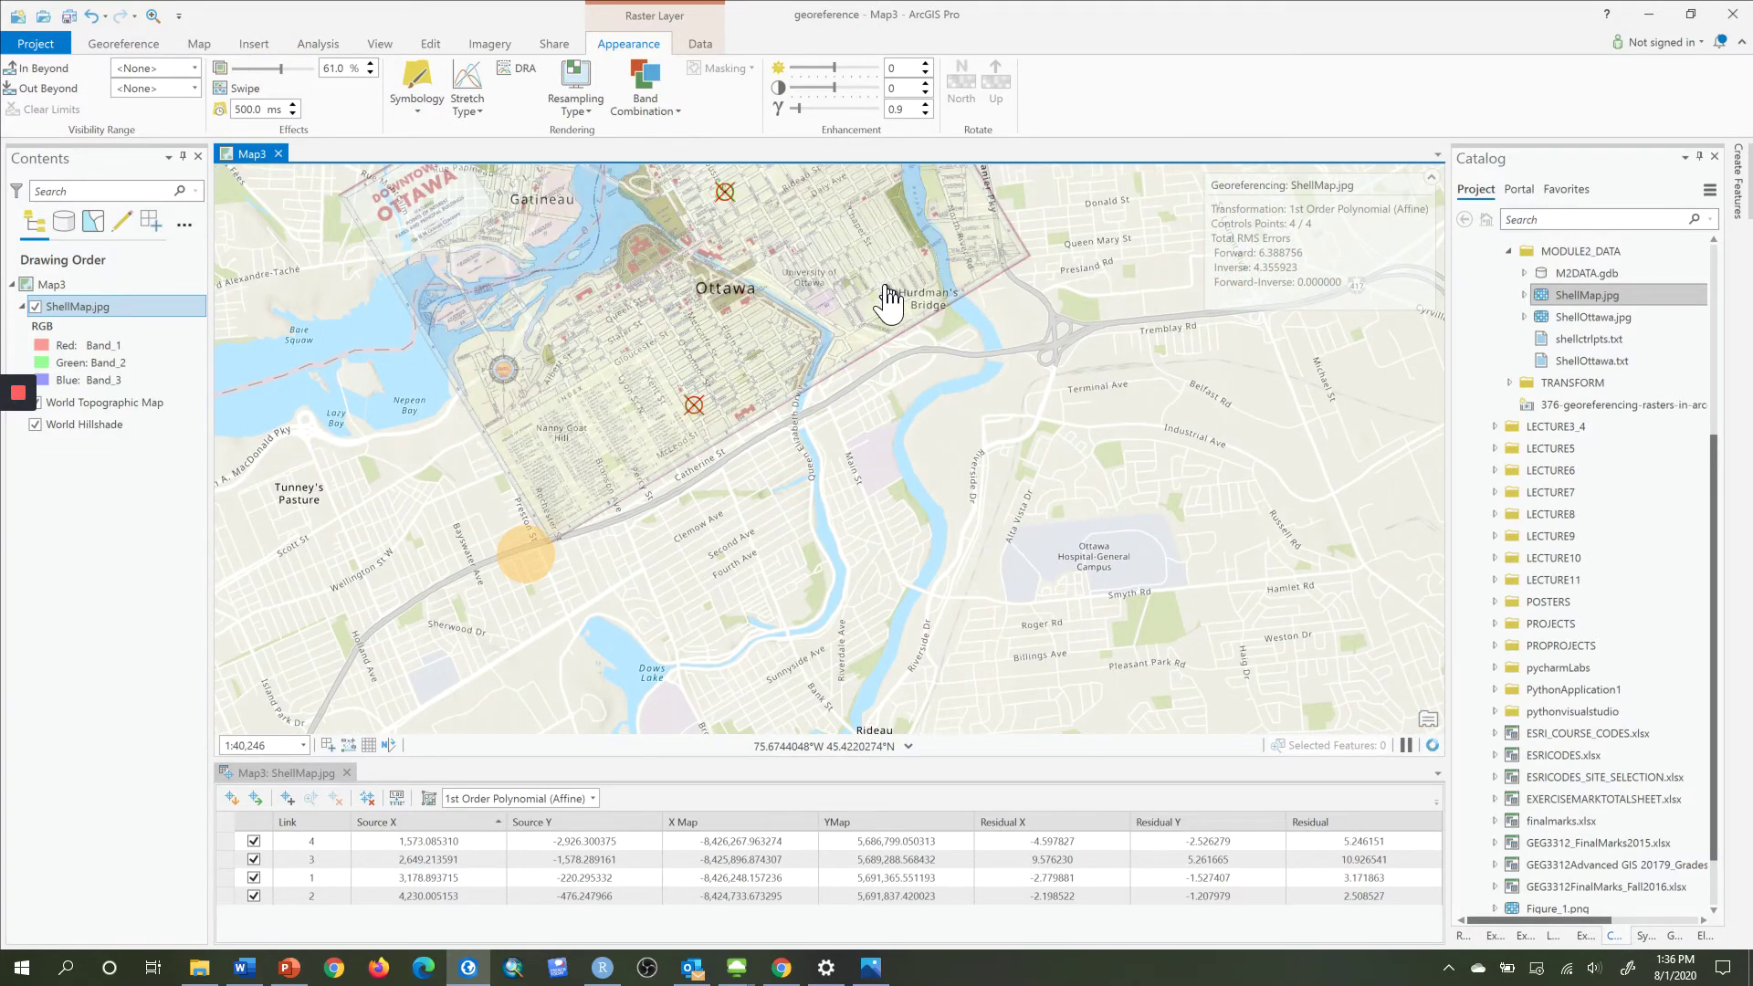
{"action": "left_click_drag", "start_coordinate": [773, 233], "coordinate": [700, 442]}
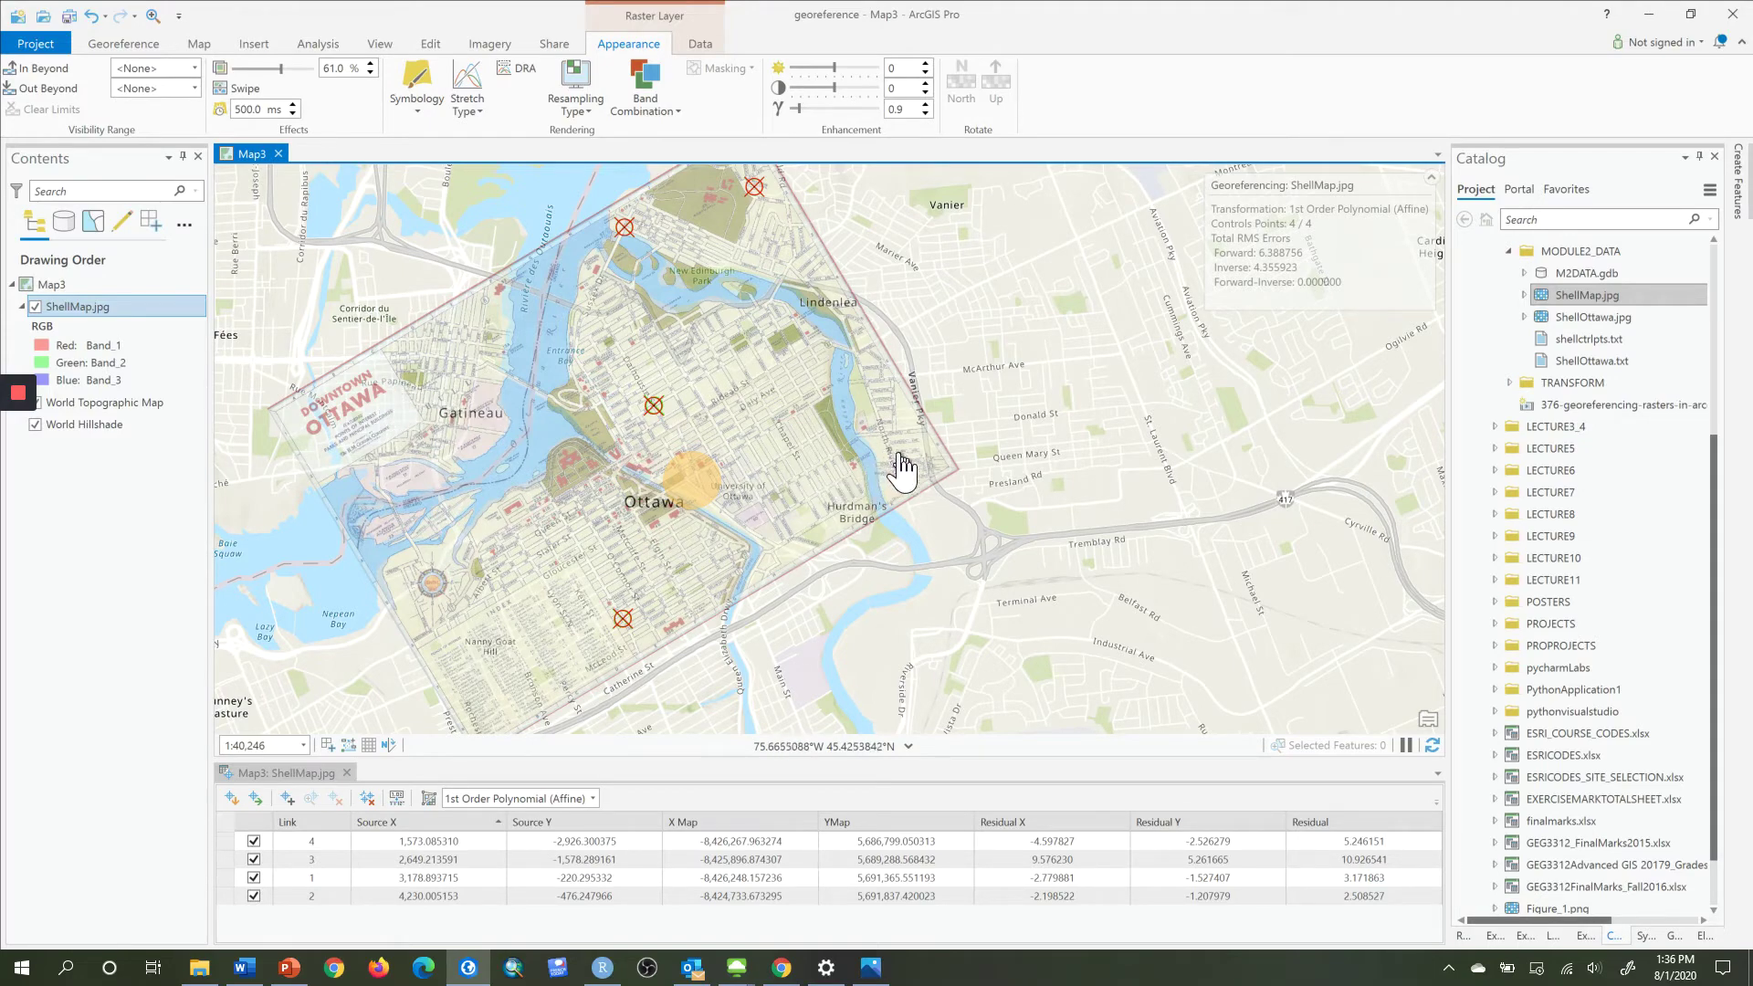
Compare the raster with the basemap around Prindiville and Queen Mary St. by repeatedly hiding and showing ShellMap.jpg.
{"action": "scroll", "coordinate": [904, 468], "scroll_direction": "up", "scroll_amount": 5}
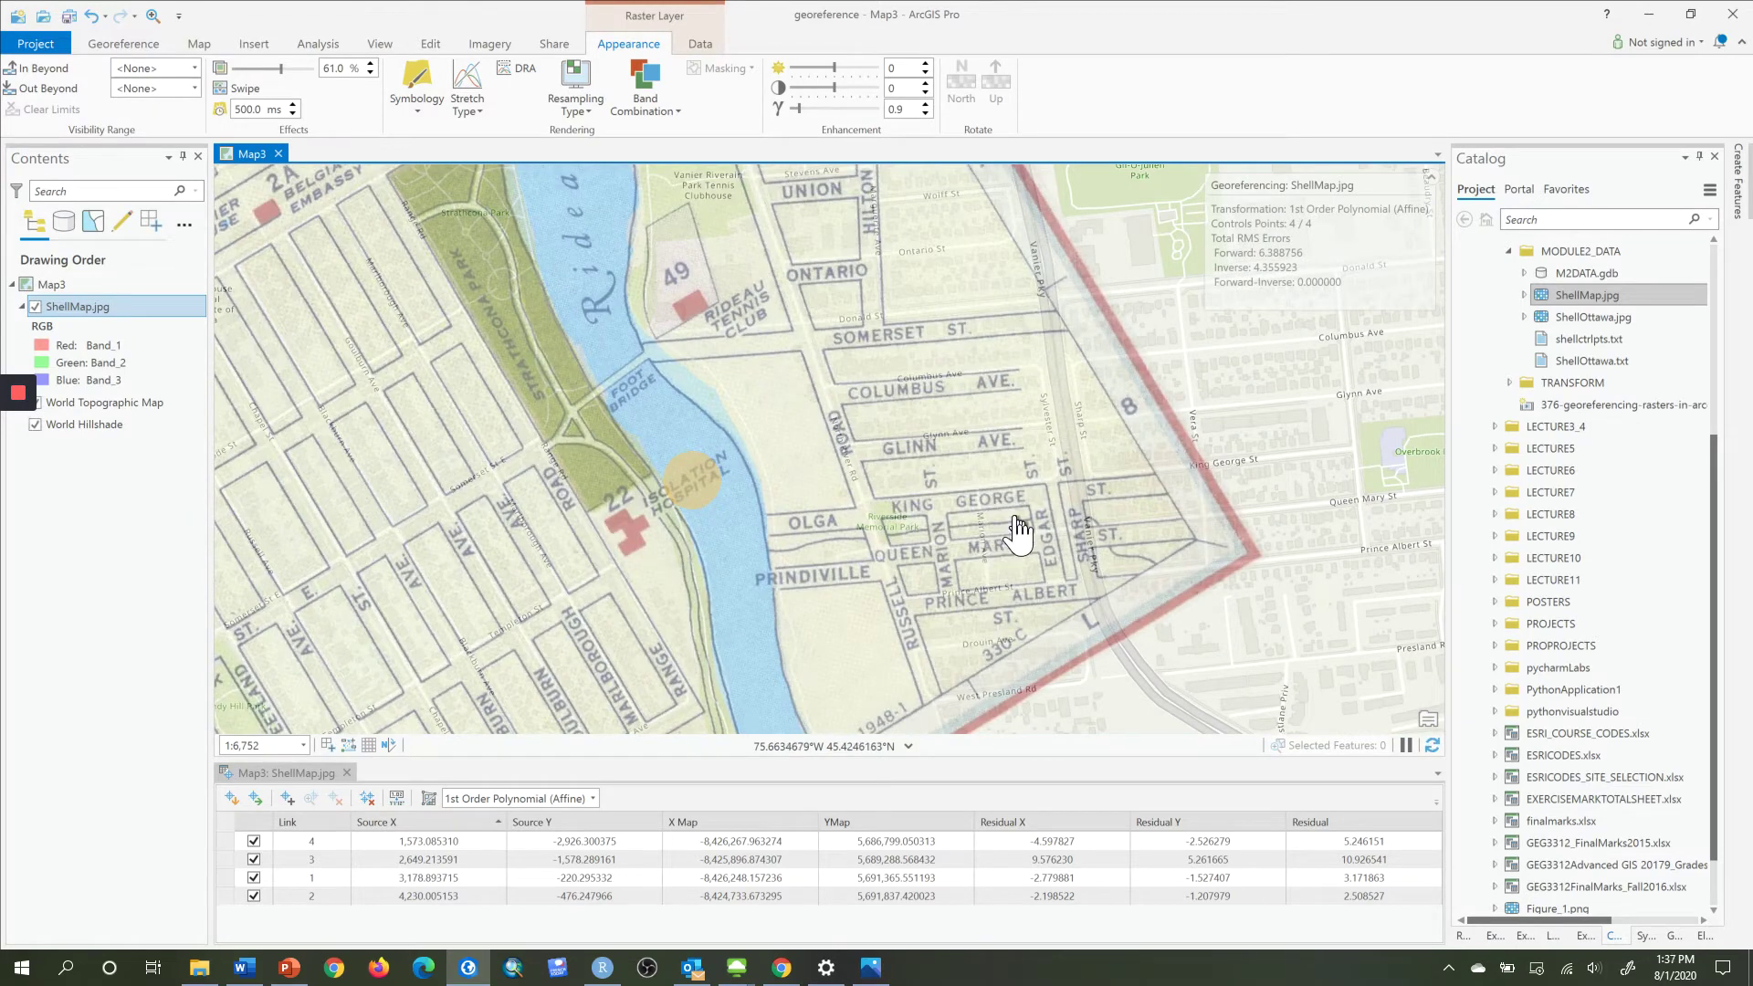
{"action": "left_click_drag", "start_coordinate": [1022, 548], "coordinate": [1016, 534]}
{"action": "scroll", "coordinate": [1016, 534], "scroll_direction": "up", "scroll_amount": 1}
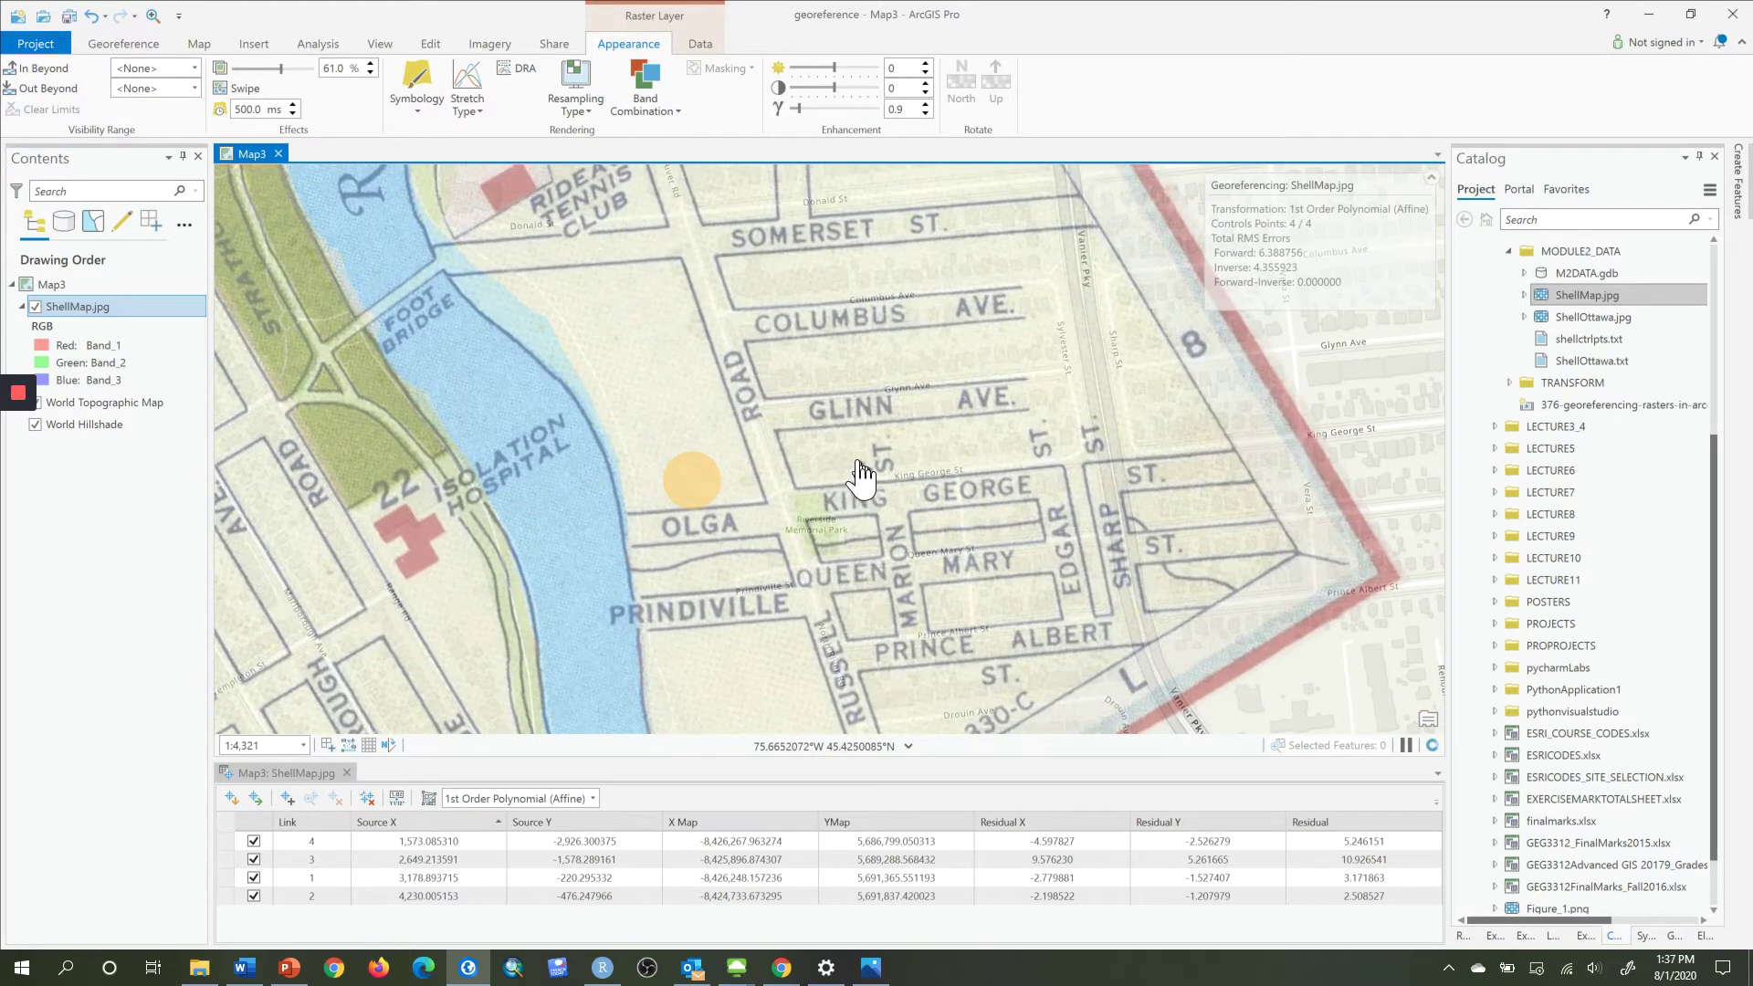
{"action": "left_click_drag", "start_coordinate": [847, 439], "coordinate": [833, 322]}
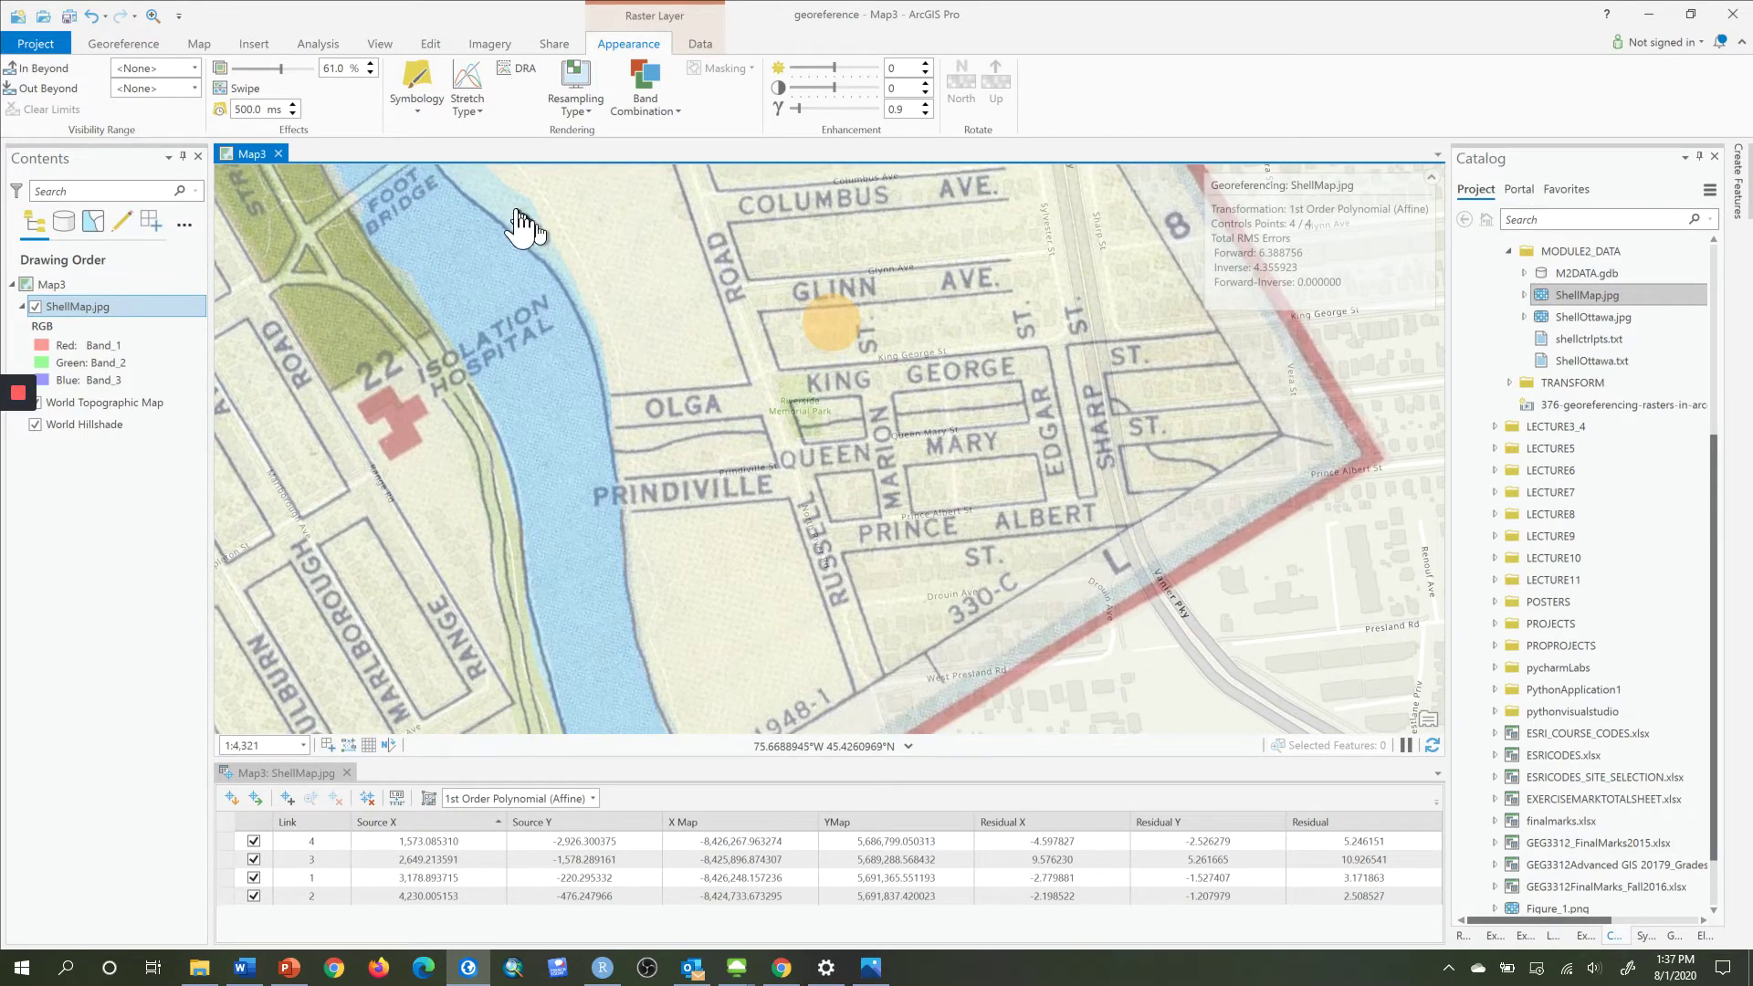
{"action": "left_click", "coordinate": [36, 307]}
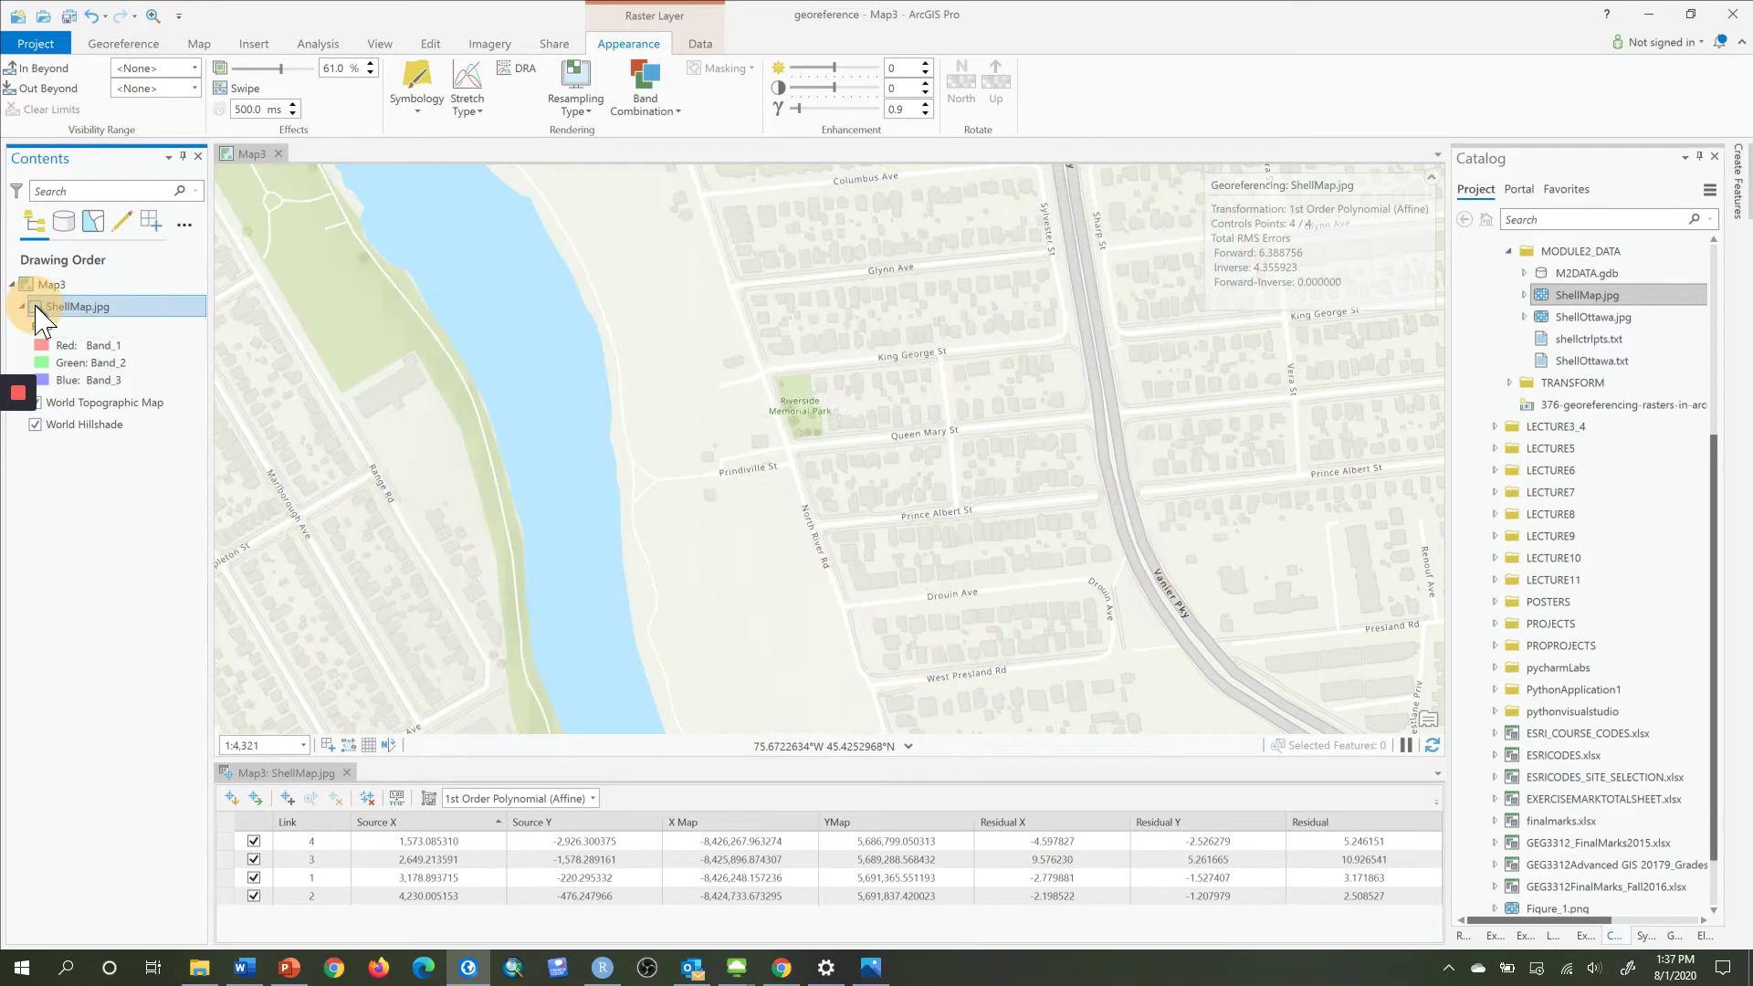
{"action": "left_click", "coordinate": [36, 306]}
{"action": "left_click", "coordinate": [35, 307]}
{"action": "left_click", "coordinate": [36, 307]}
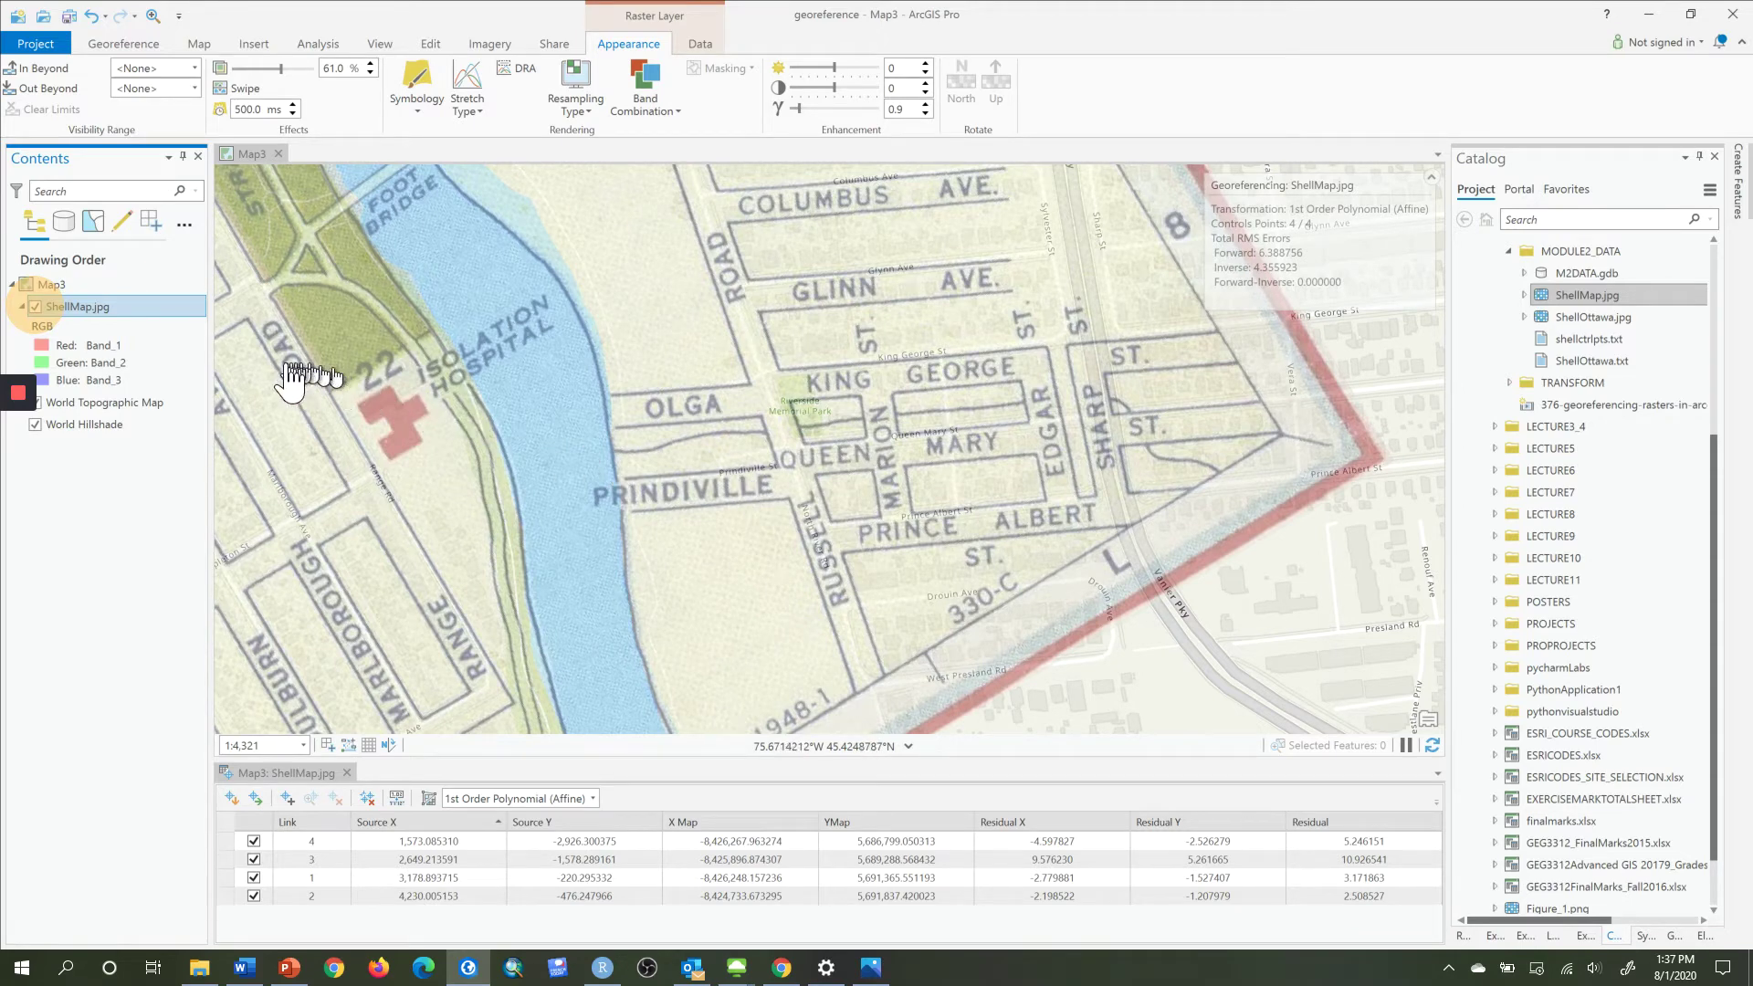
{"action": "left_click", "coordinate": [35, 307]}
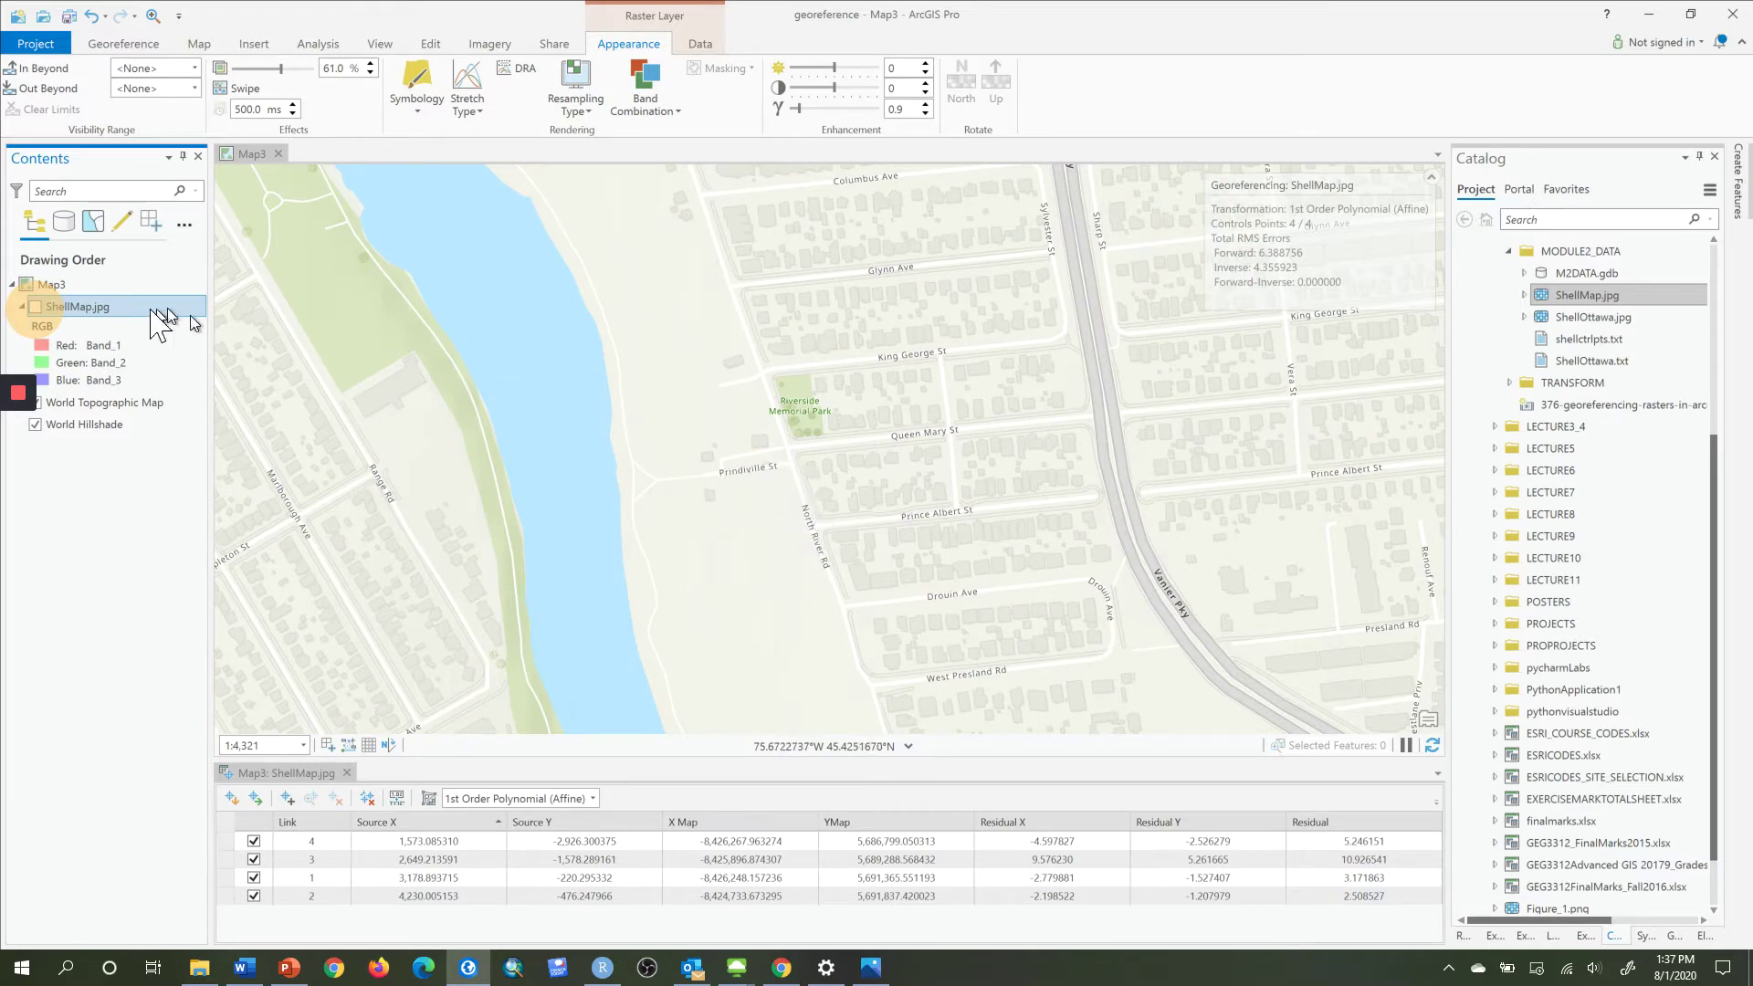
{"action": "left_click", "coordinate": [35, 307]}
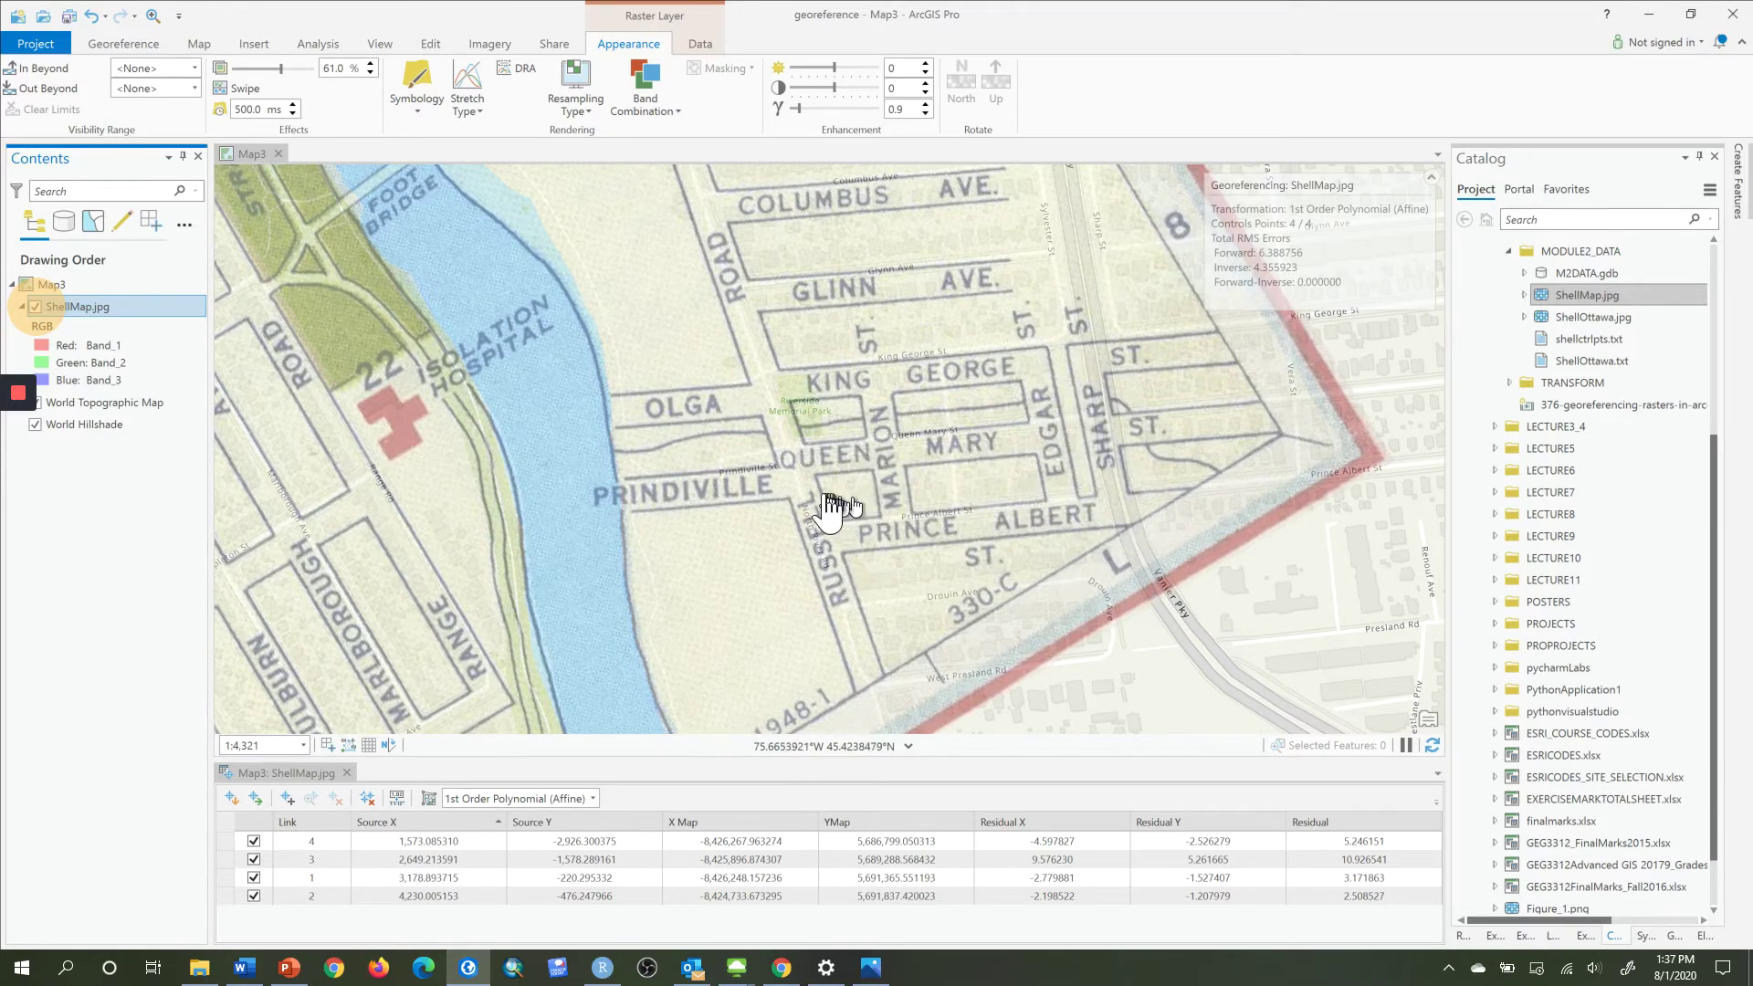
Flicker ShellMap.jpg over the basemap at the Prindiville and Russell intersection.
{"action": "scroll", "coordinate": [817, 515], "scroll_direction": "up", "scroll_amount": 4}
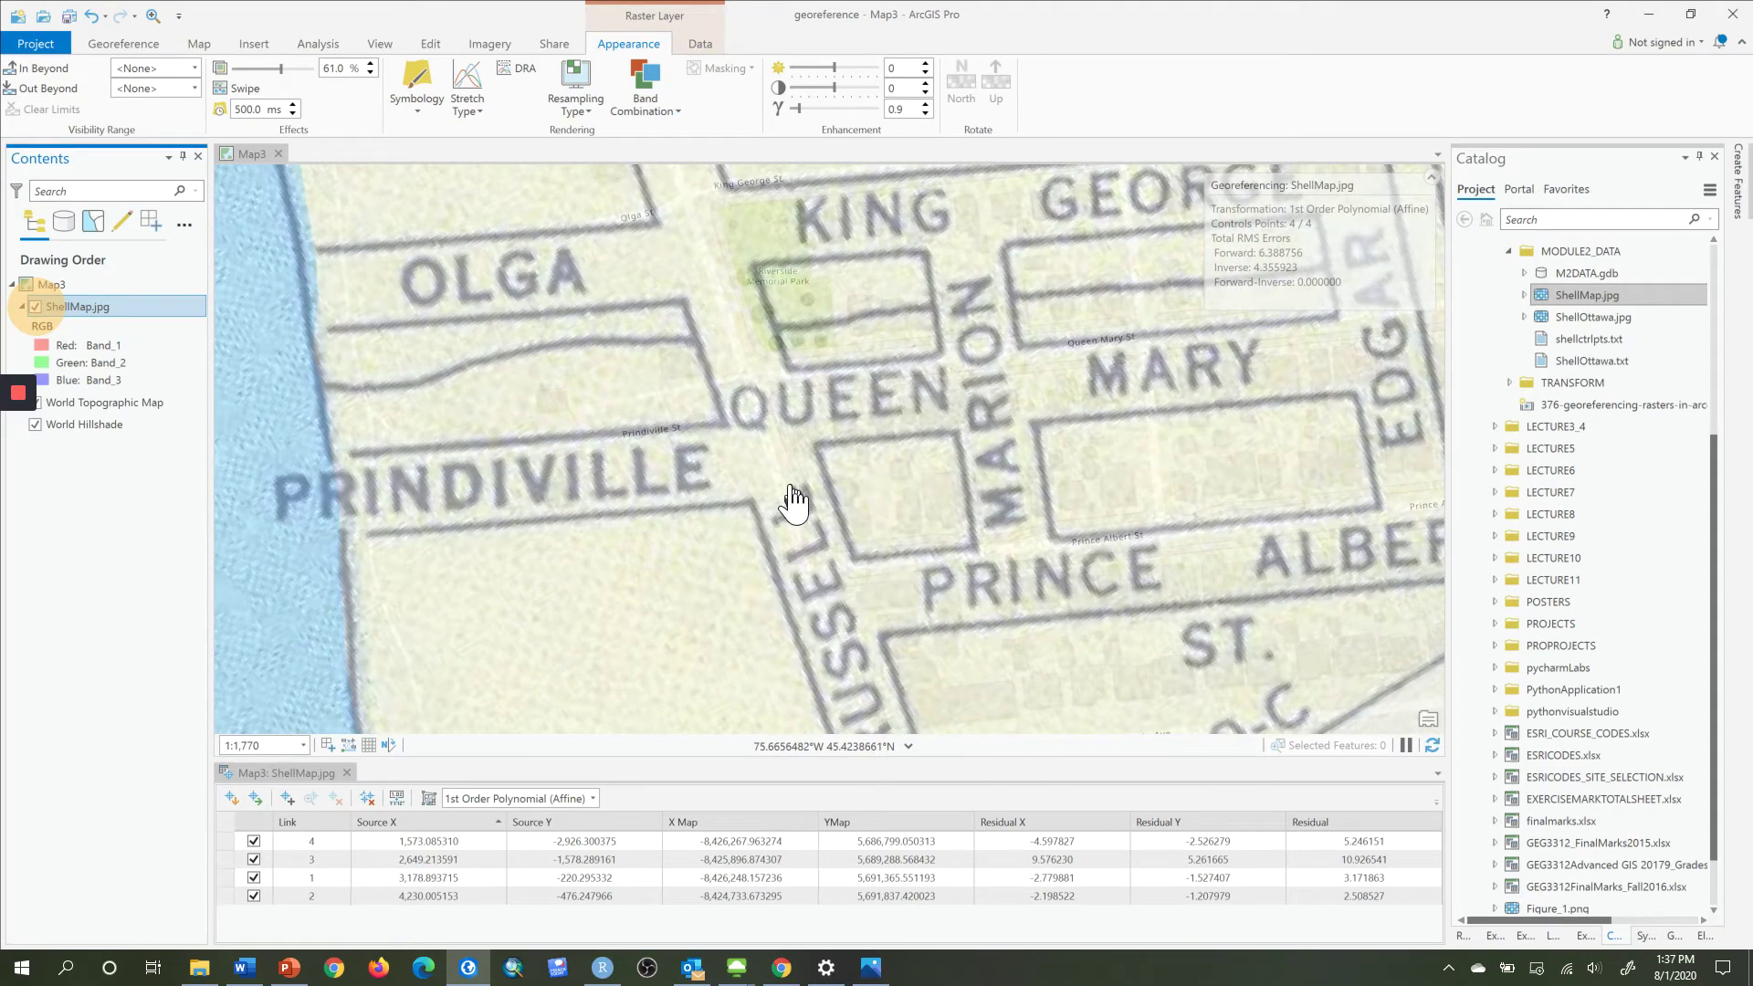
{"action": "mouse_move", "coordinate": [770, 462]}
{"action": "left_mouse_down"}
{"action": "mouse_move", "coordinate": [633, 203]}
{"action": "mouse_move", "coordinate": [765, 447]}
{"action": "left_mouse_up"}
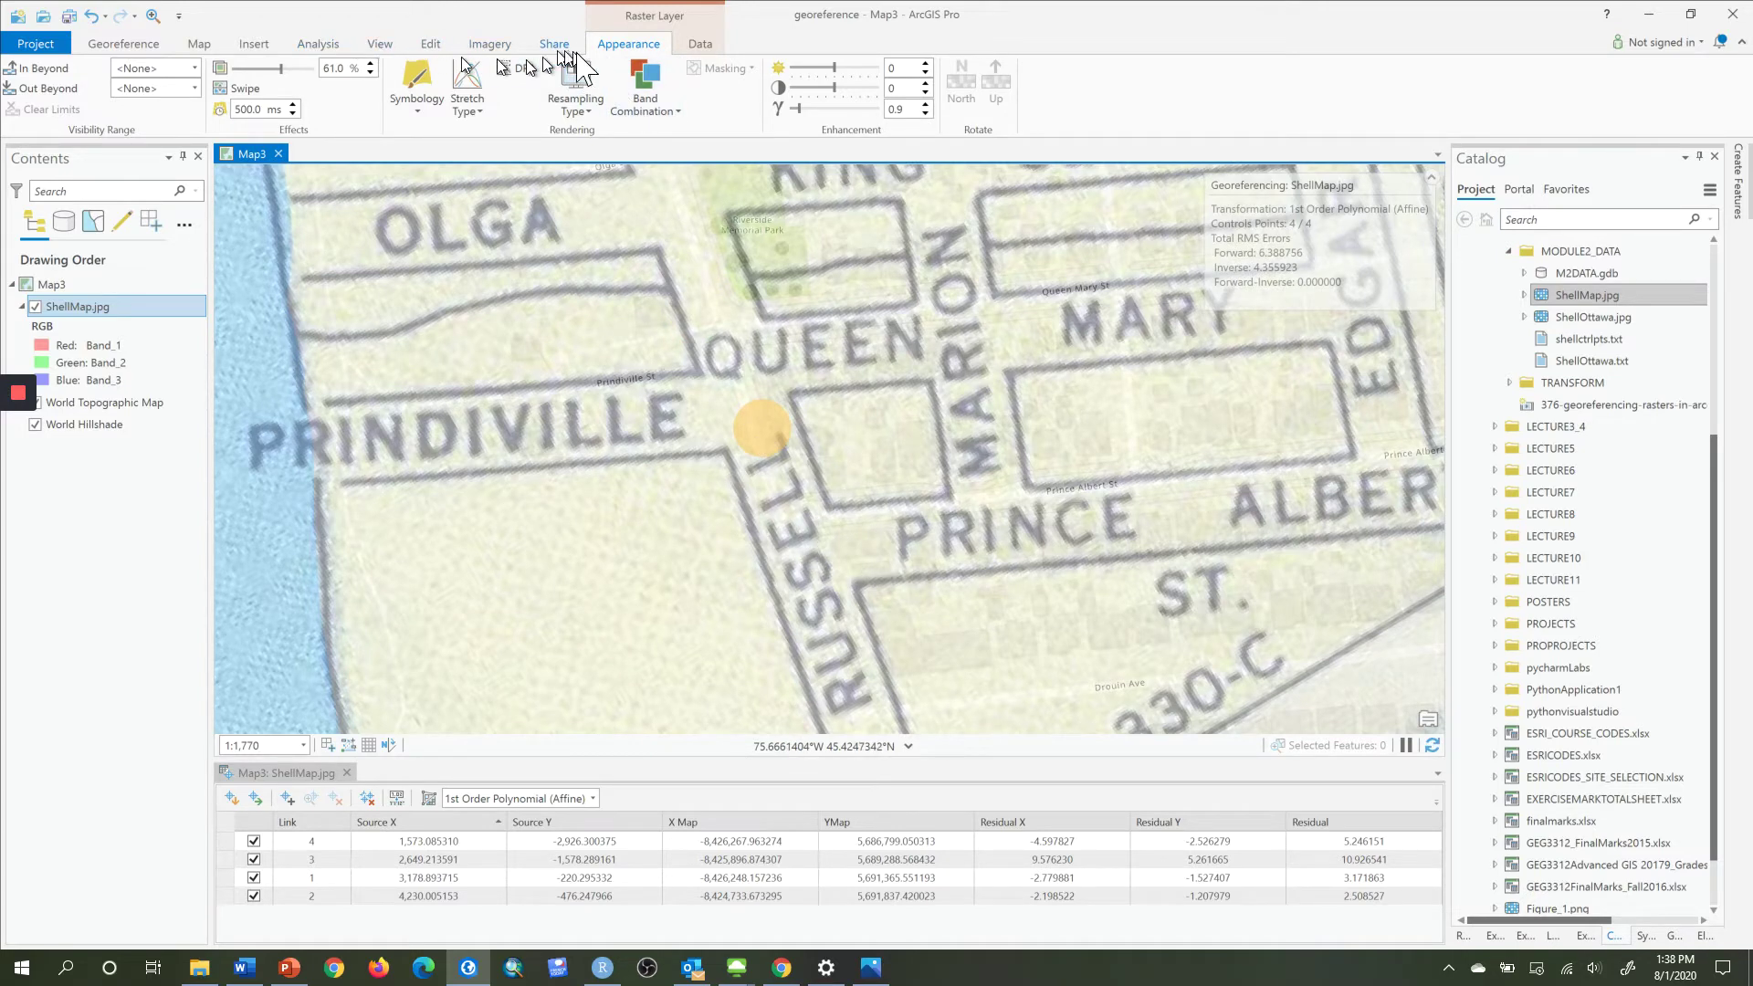
{"action": "left_click", "coordinate": [621, 50]}
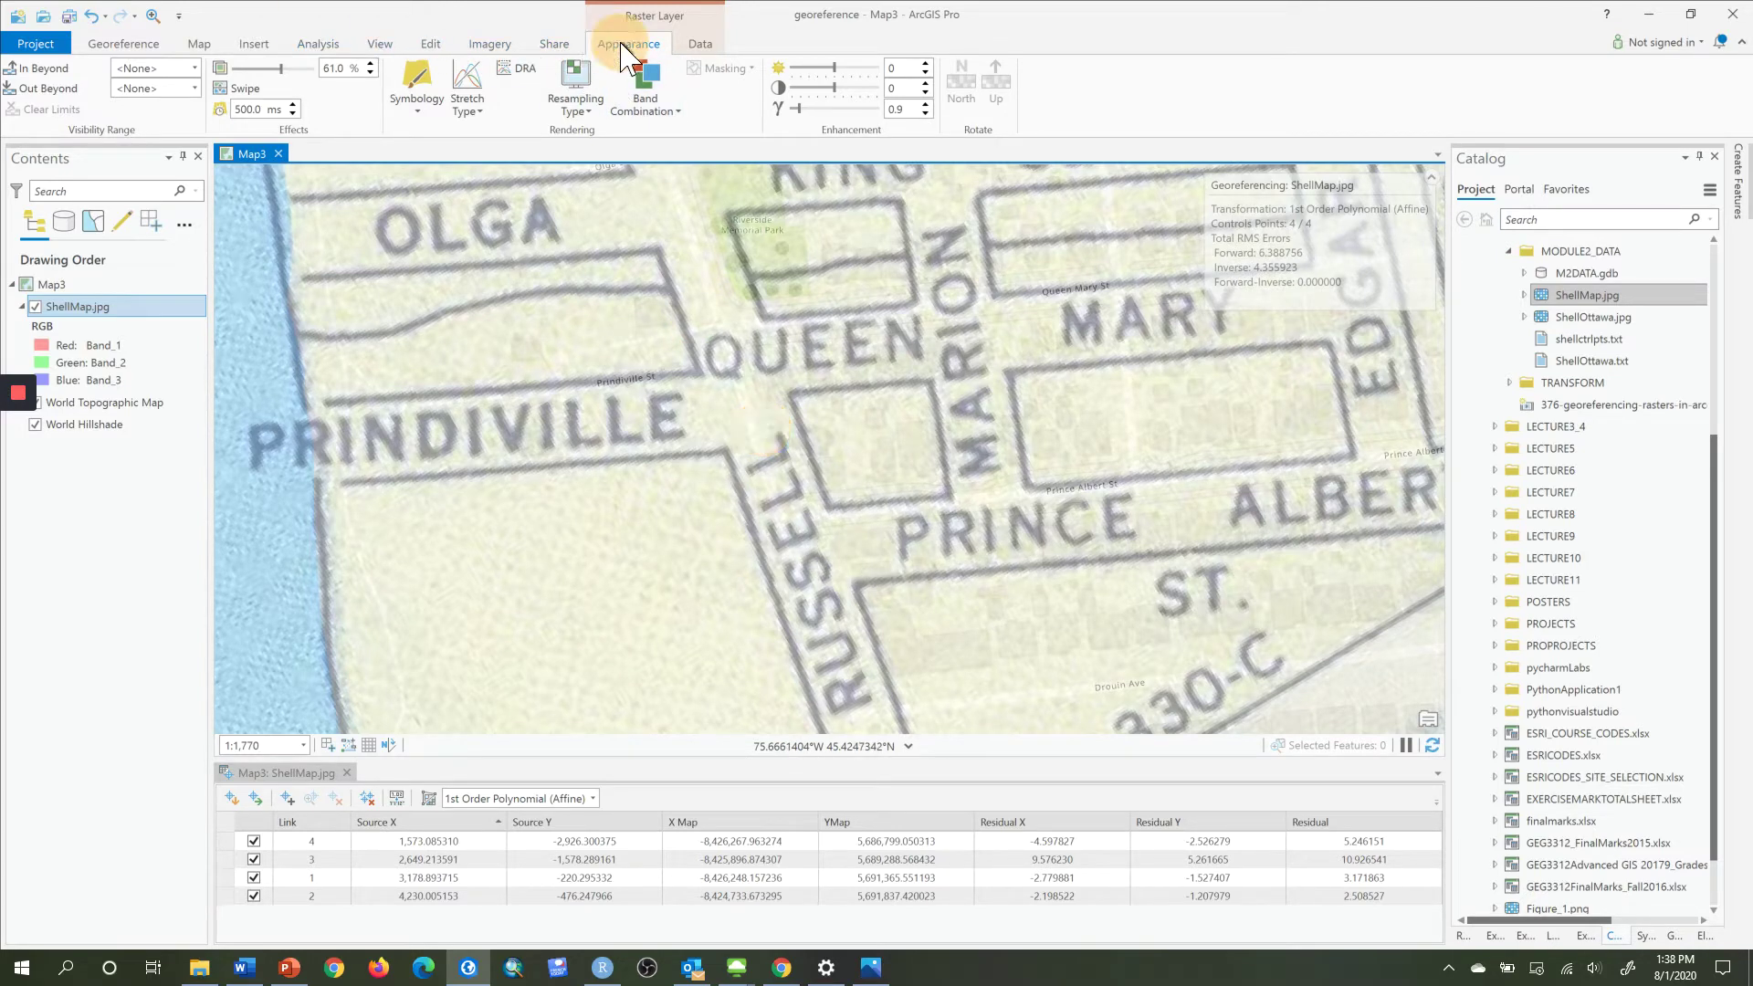
{"action": "left_click", "coordinate": [220, 109]}
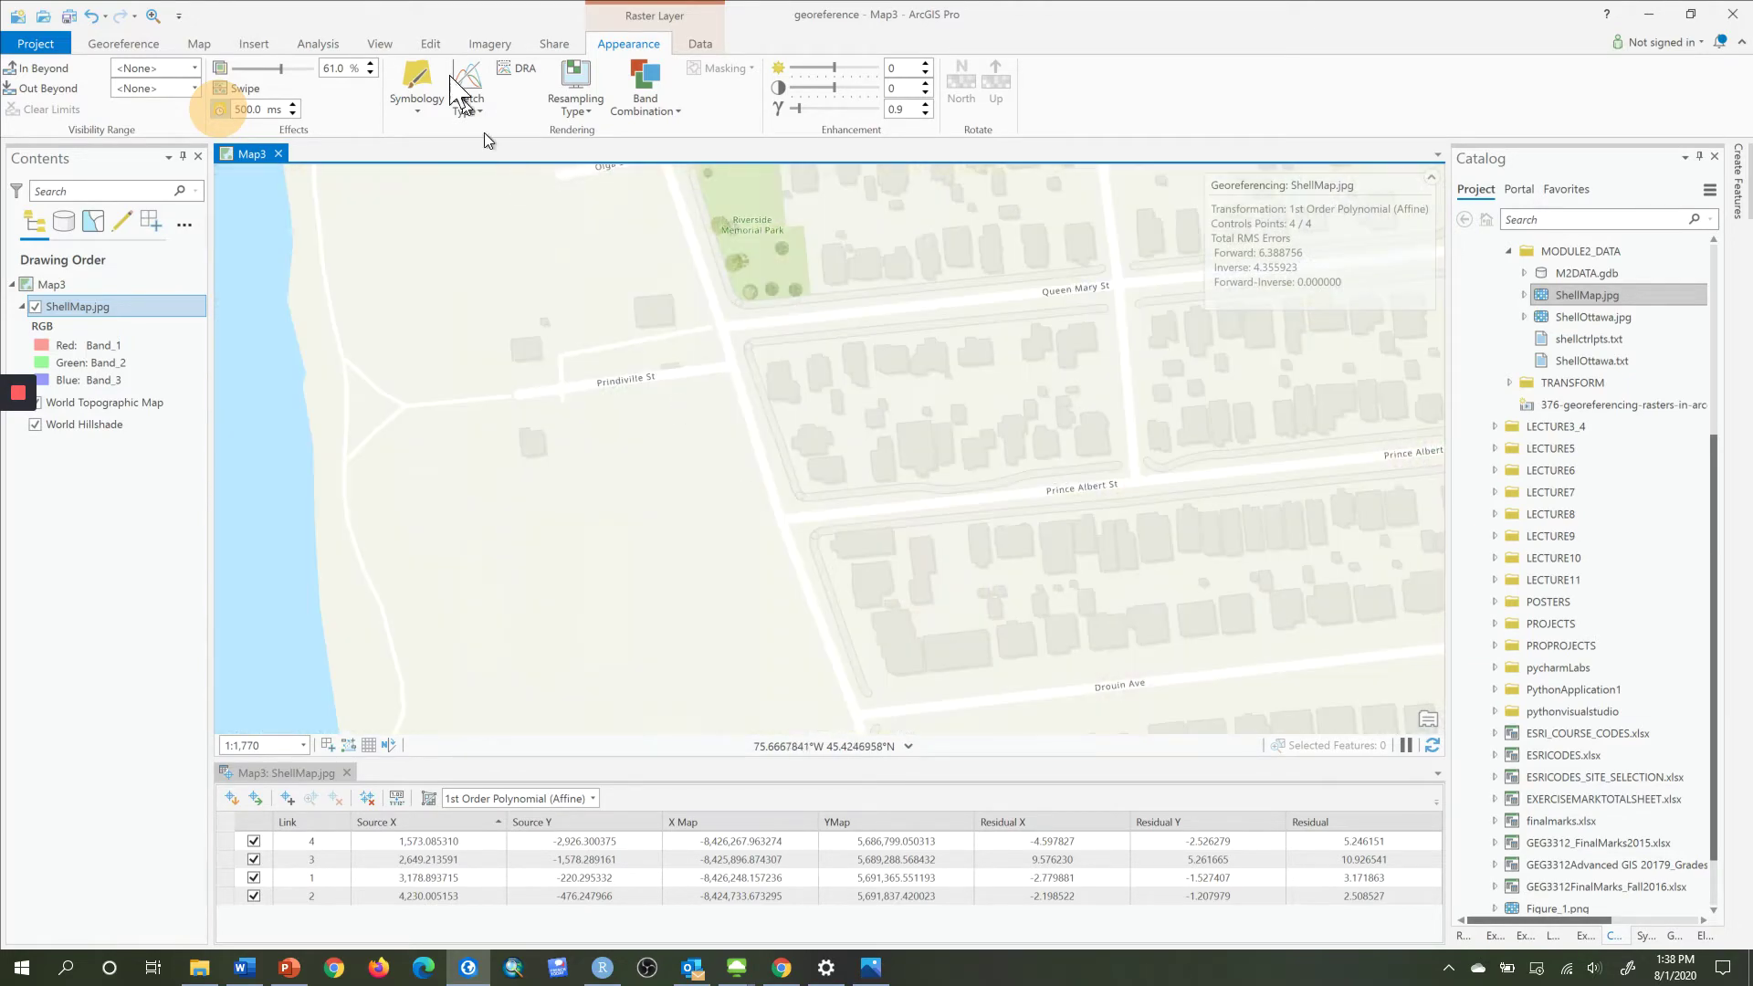
Add a control point linking the Russell and Prince Albert intersection on ShellMap.jpg to the same intersection on the basemap.
{"action": "left_click", "coordinate": [128, 44]}
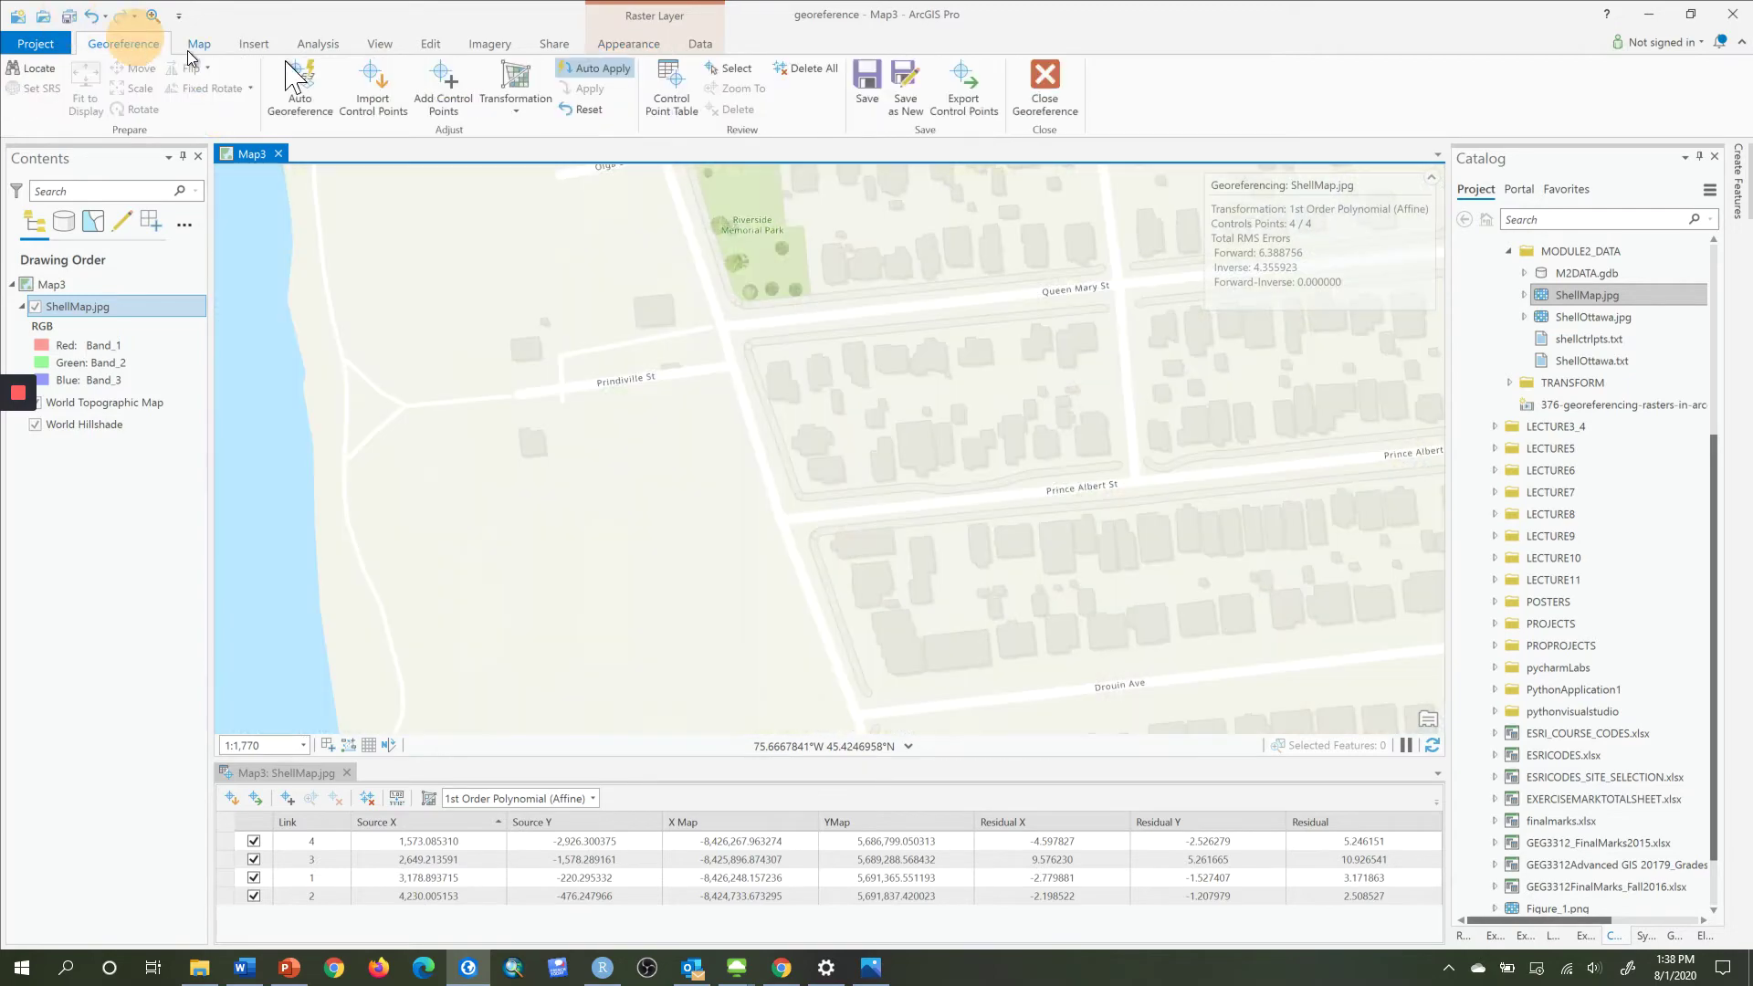
{"action": "left_click", "coordinate": [445, 87]}
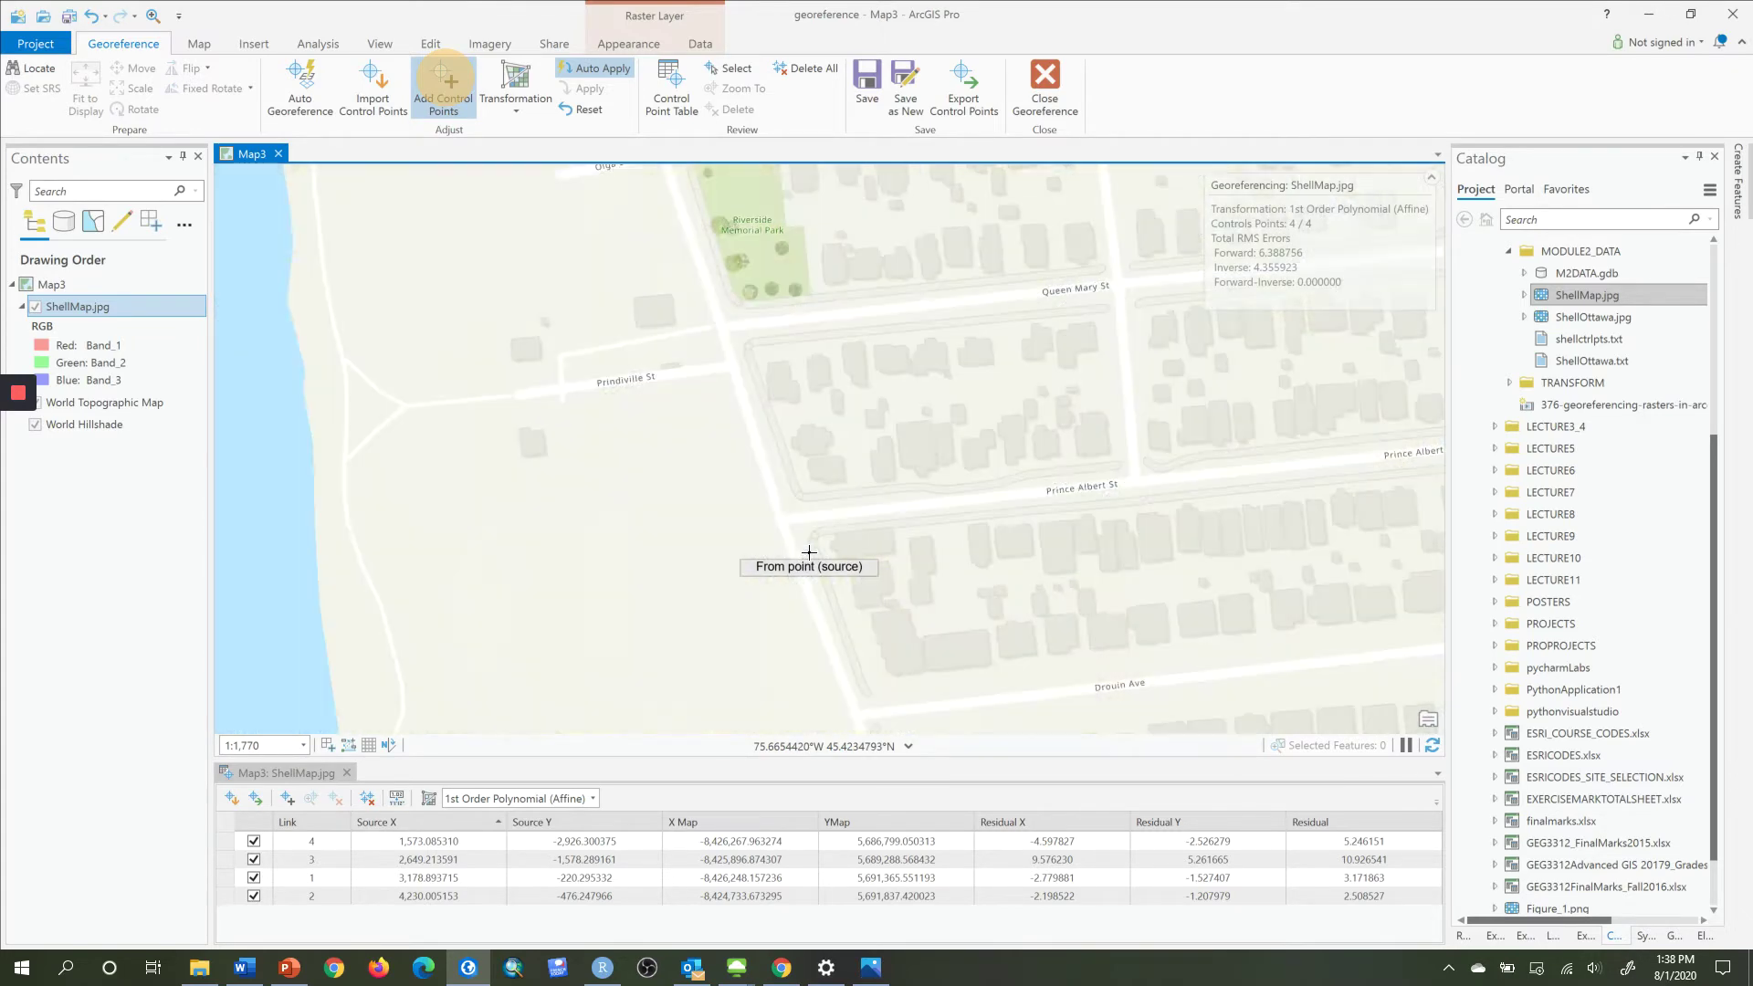
{"action": "left_click", "coordinate": [809, 551]}
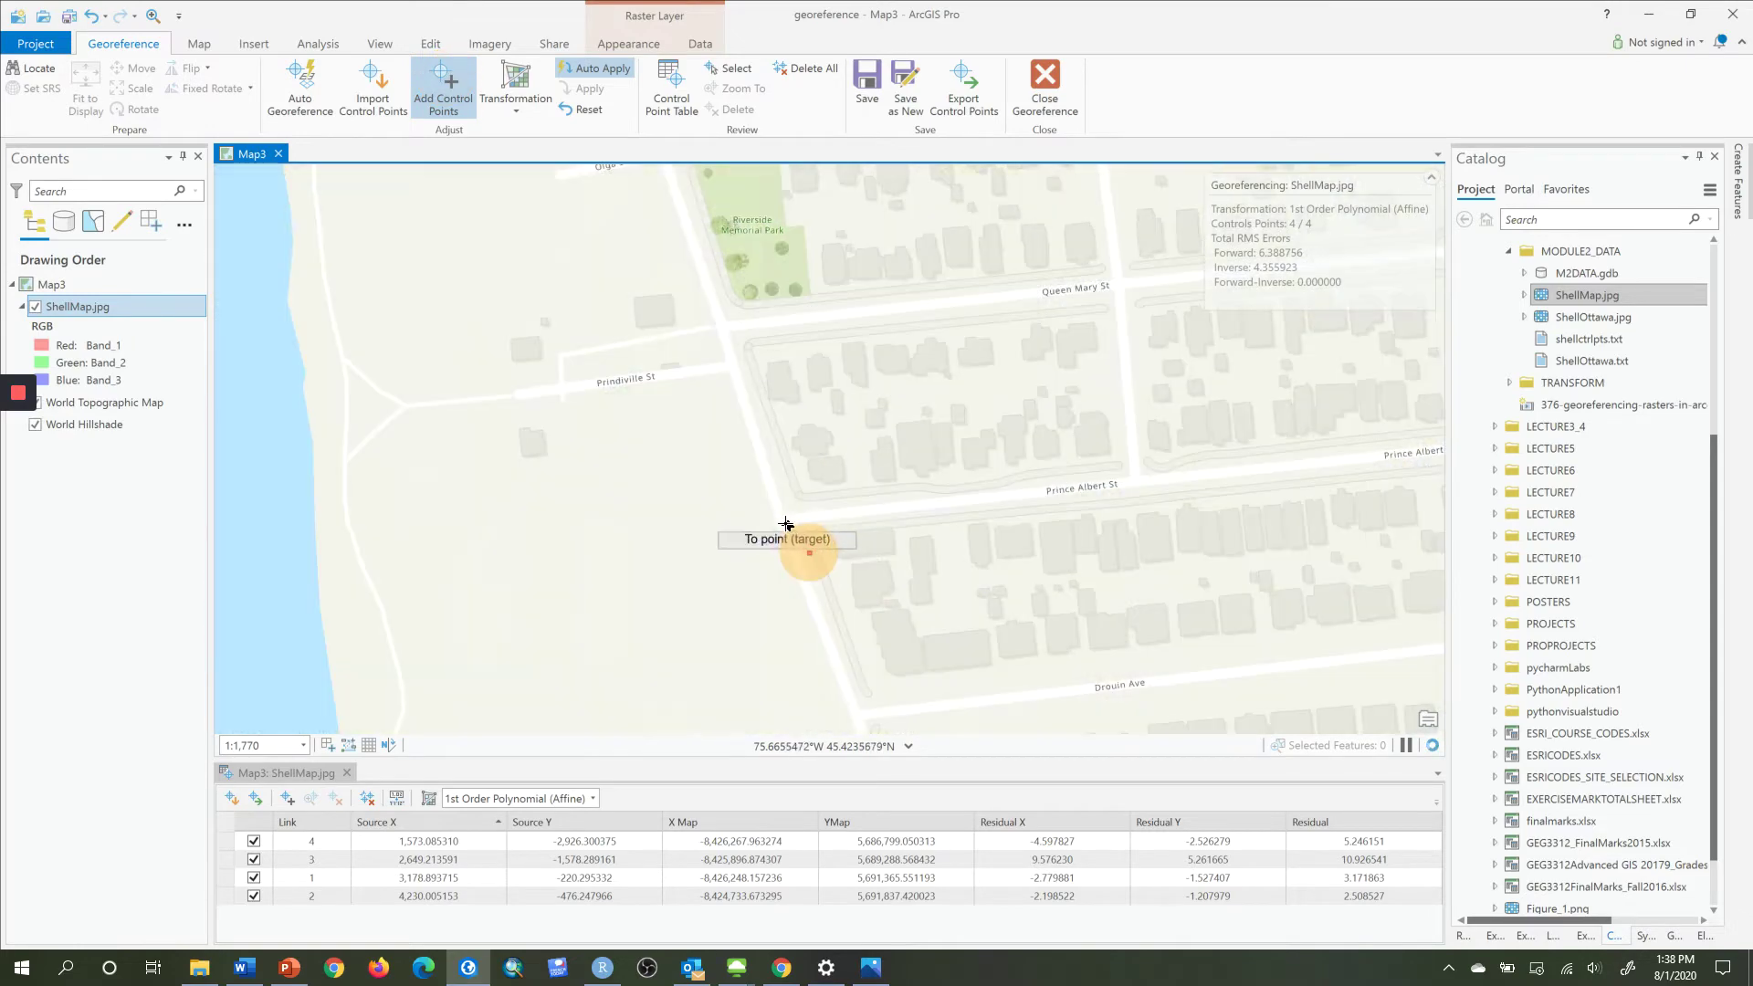
{"action": "left_click", "coordinate": [782, 519]}
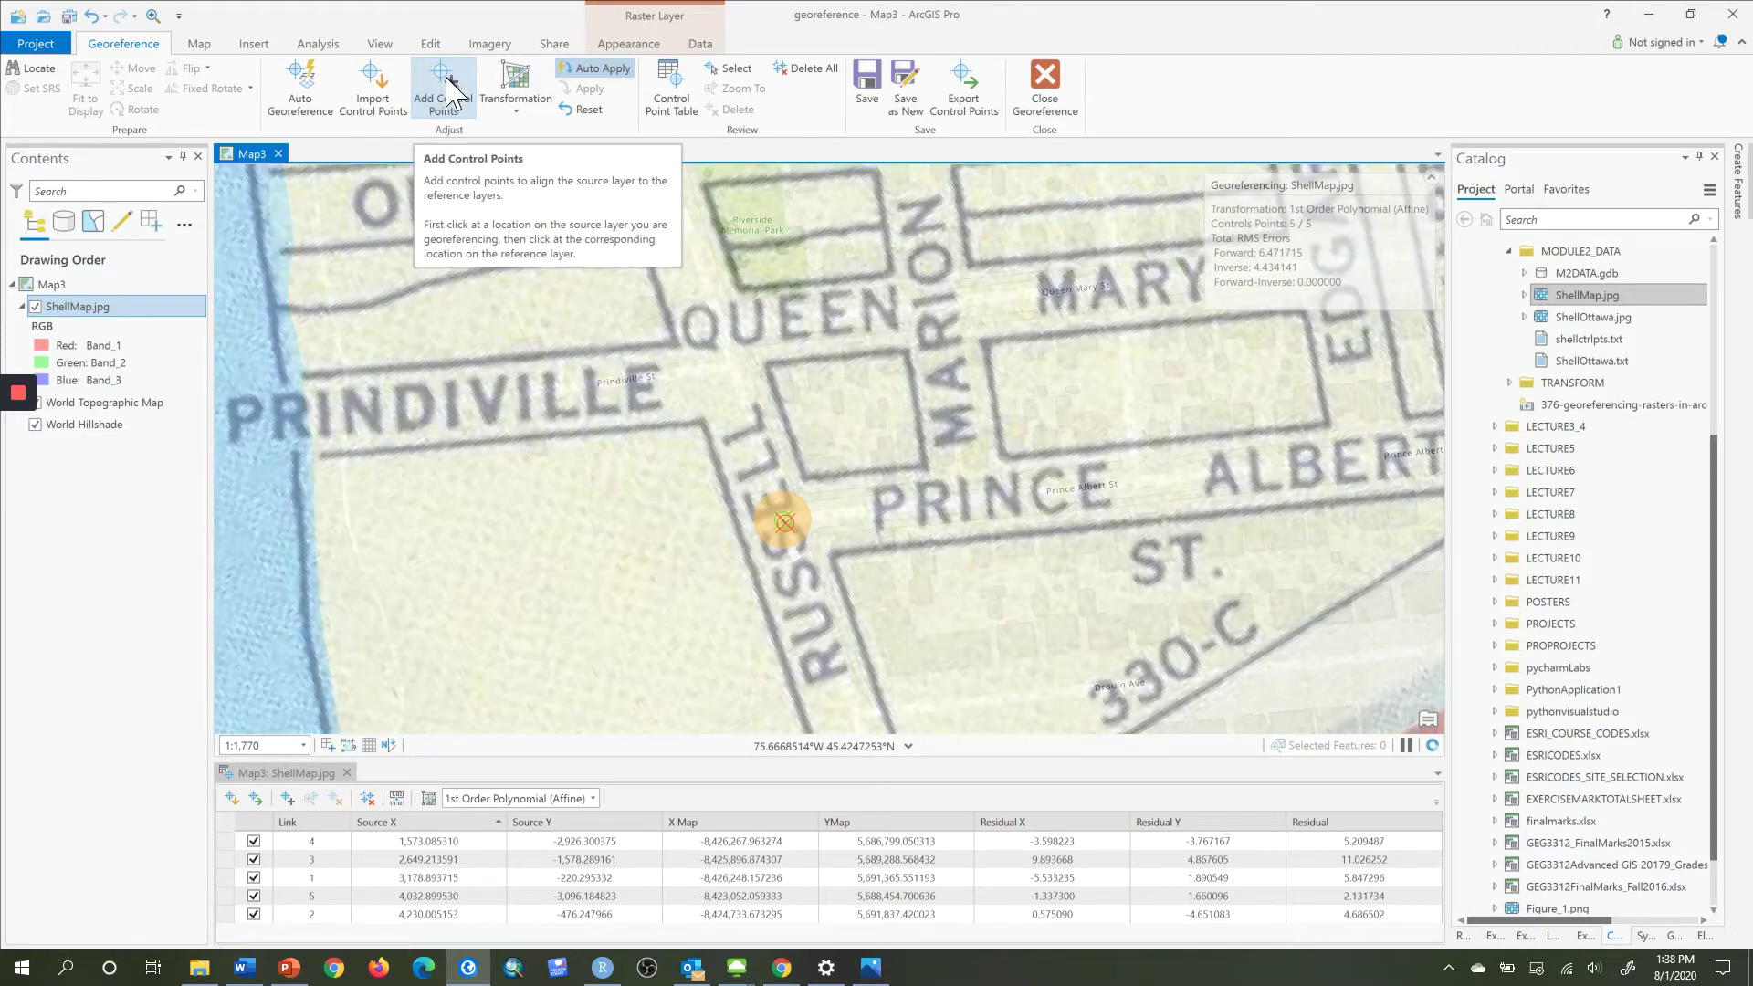
Leave control point placement and stop flickering ShellMap.jpg over the basemap.
{"action": "left_click", "coordinate": [199, 44]}
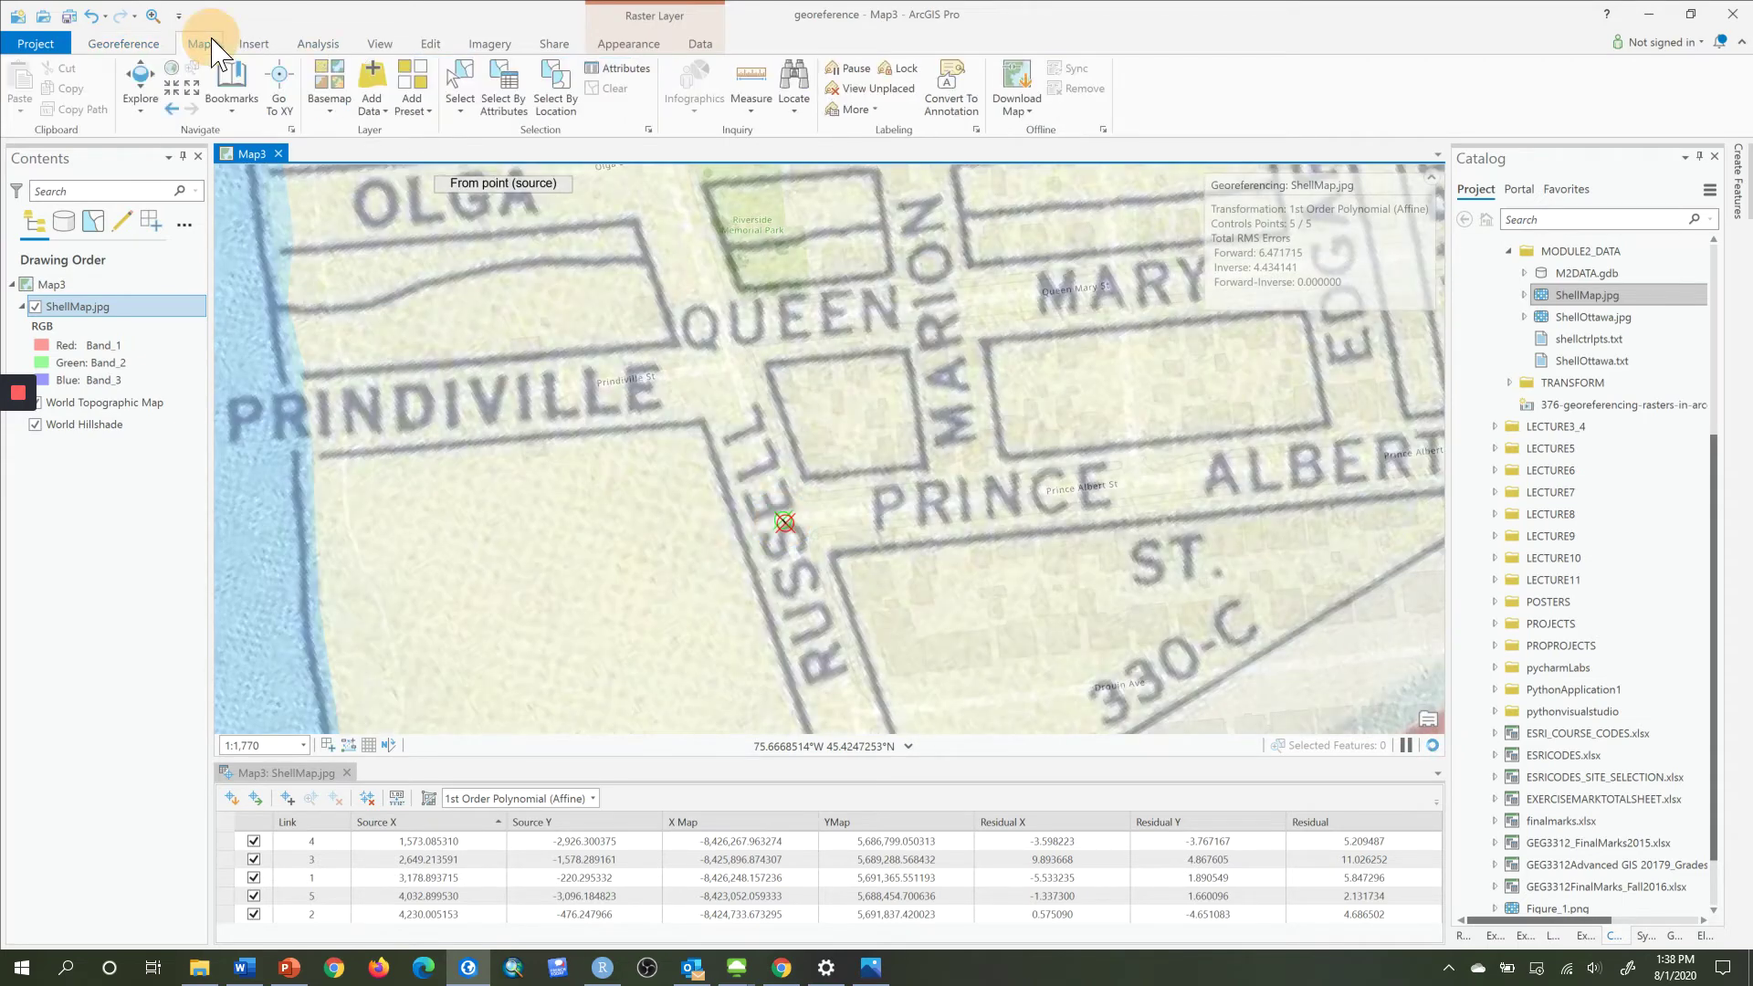
{"action": "left_click", "coordinate": [141, 80]}
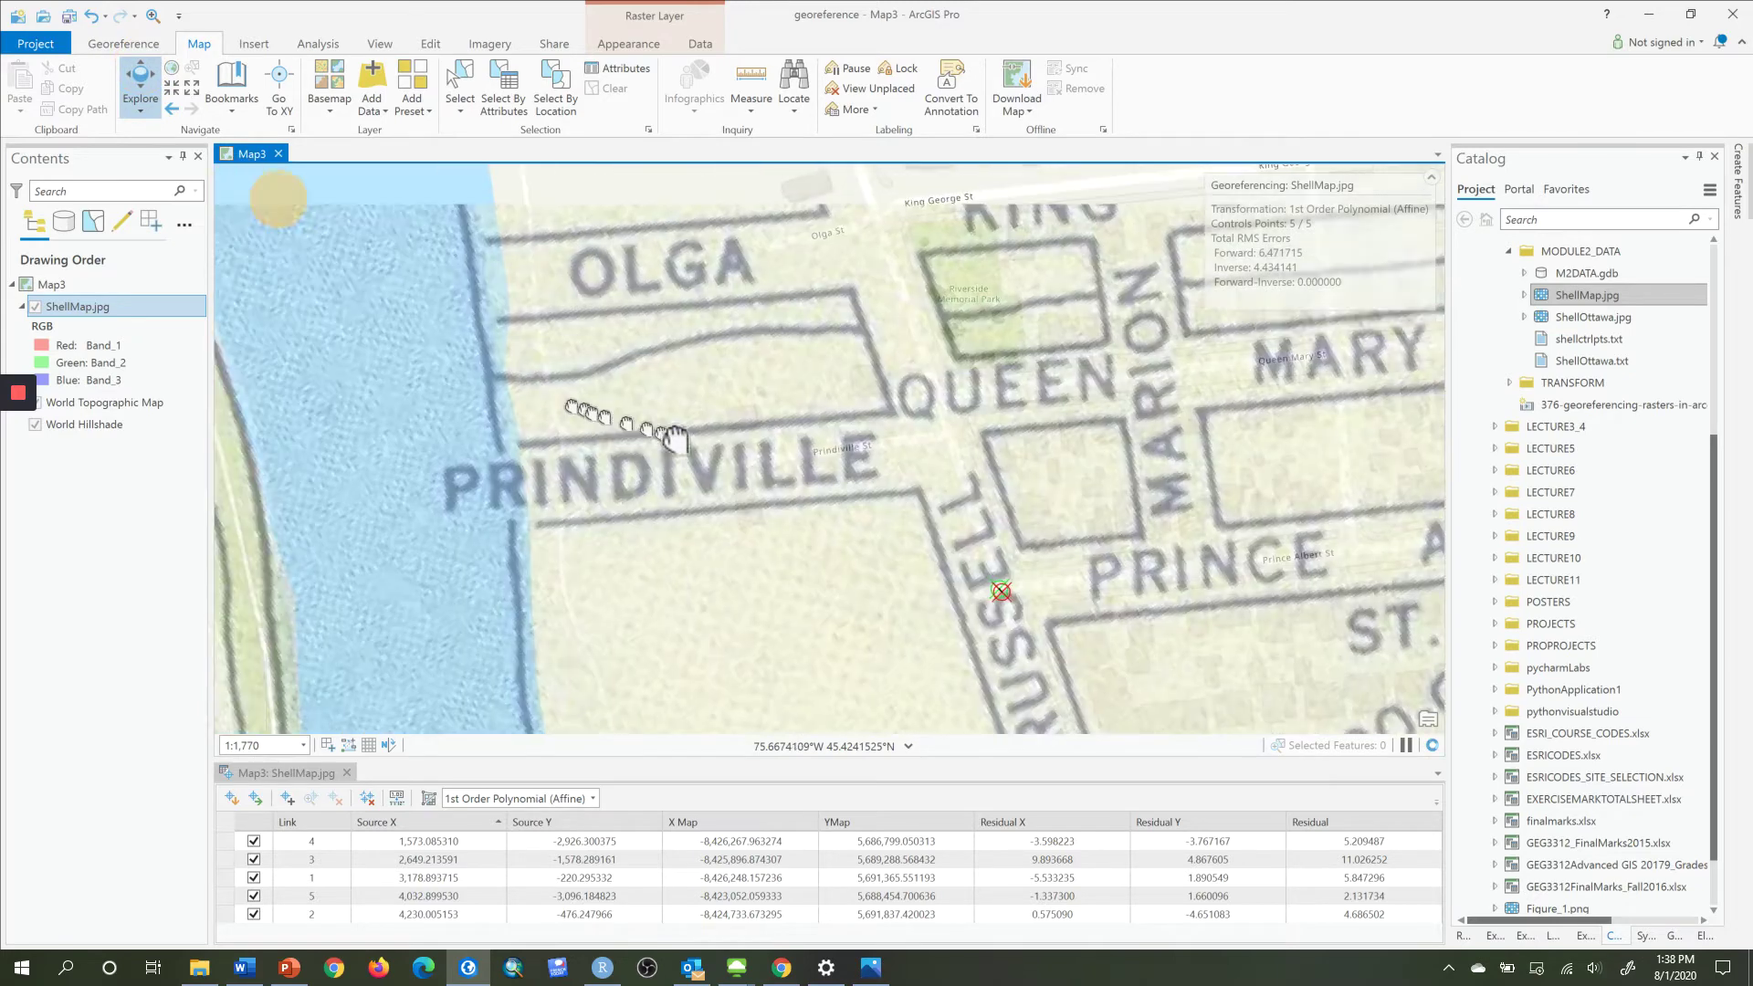
{"action": "scroll", "coordinate": [810, 473], "scroll_direction": "down", "scroll_amount": 6}
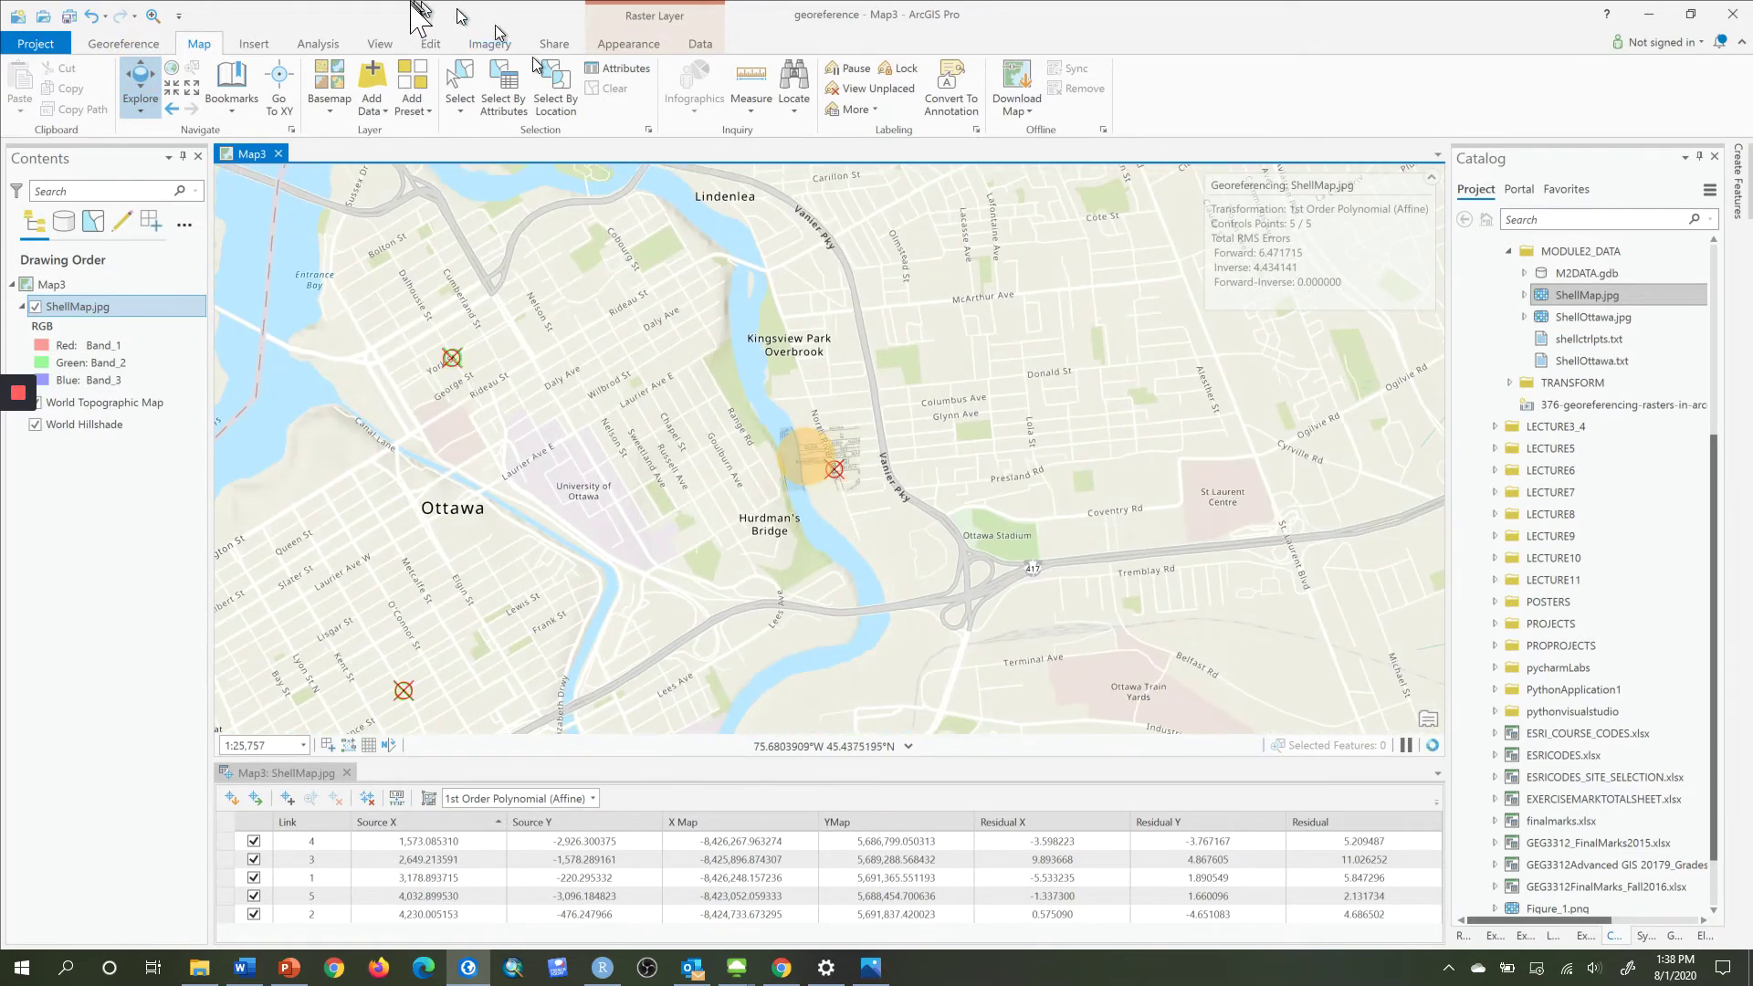
{"action": "left_click", "coordinate": [628, 45]}
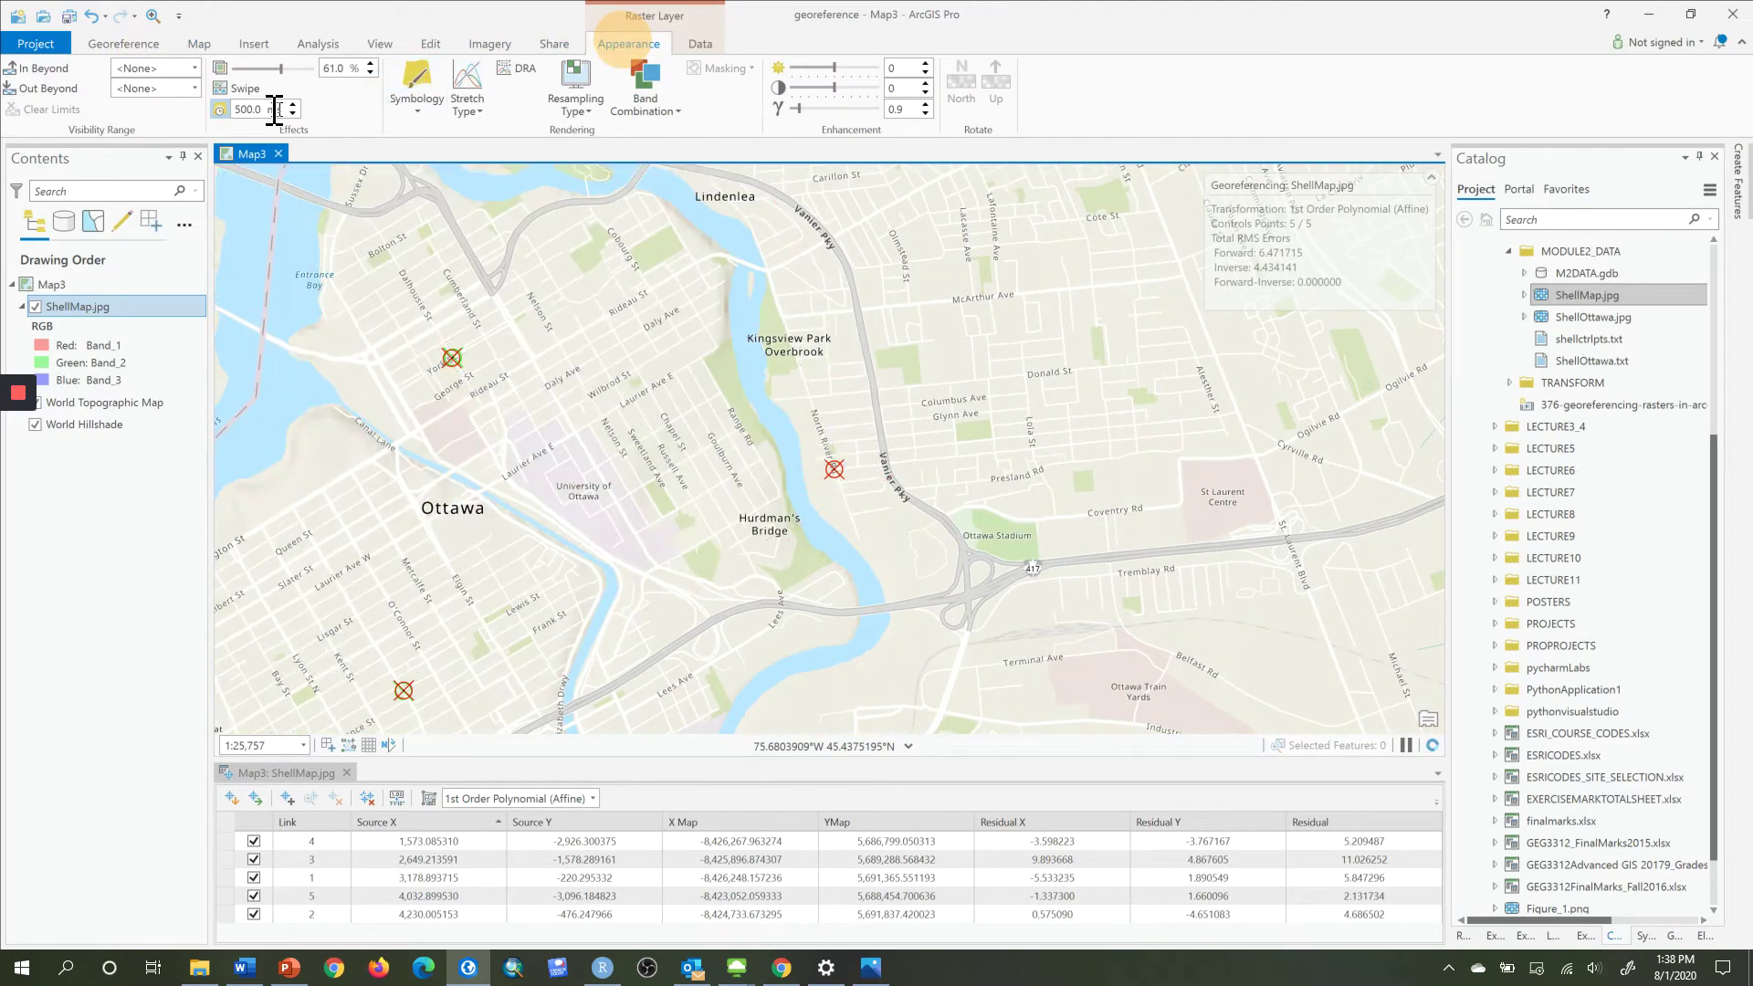
{"action": "left_click", "coordinate": [223, 110]}
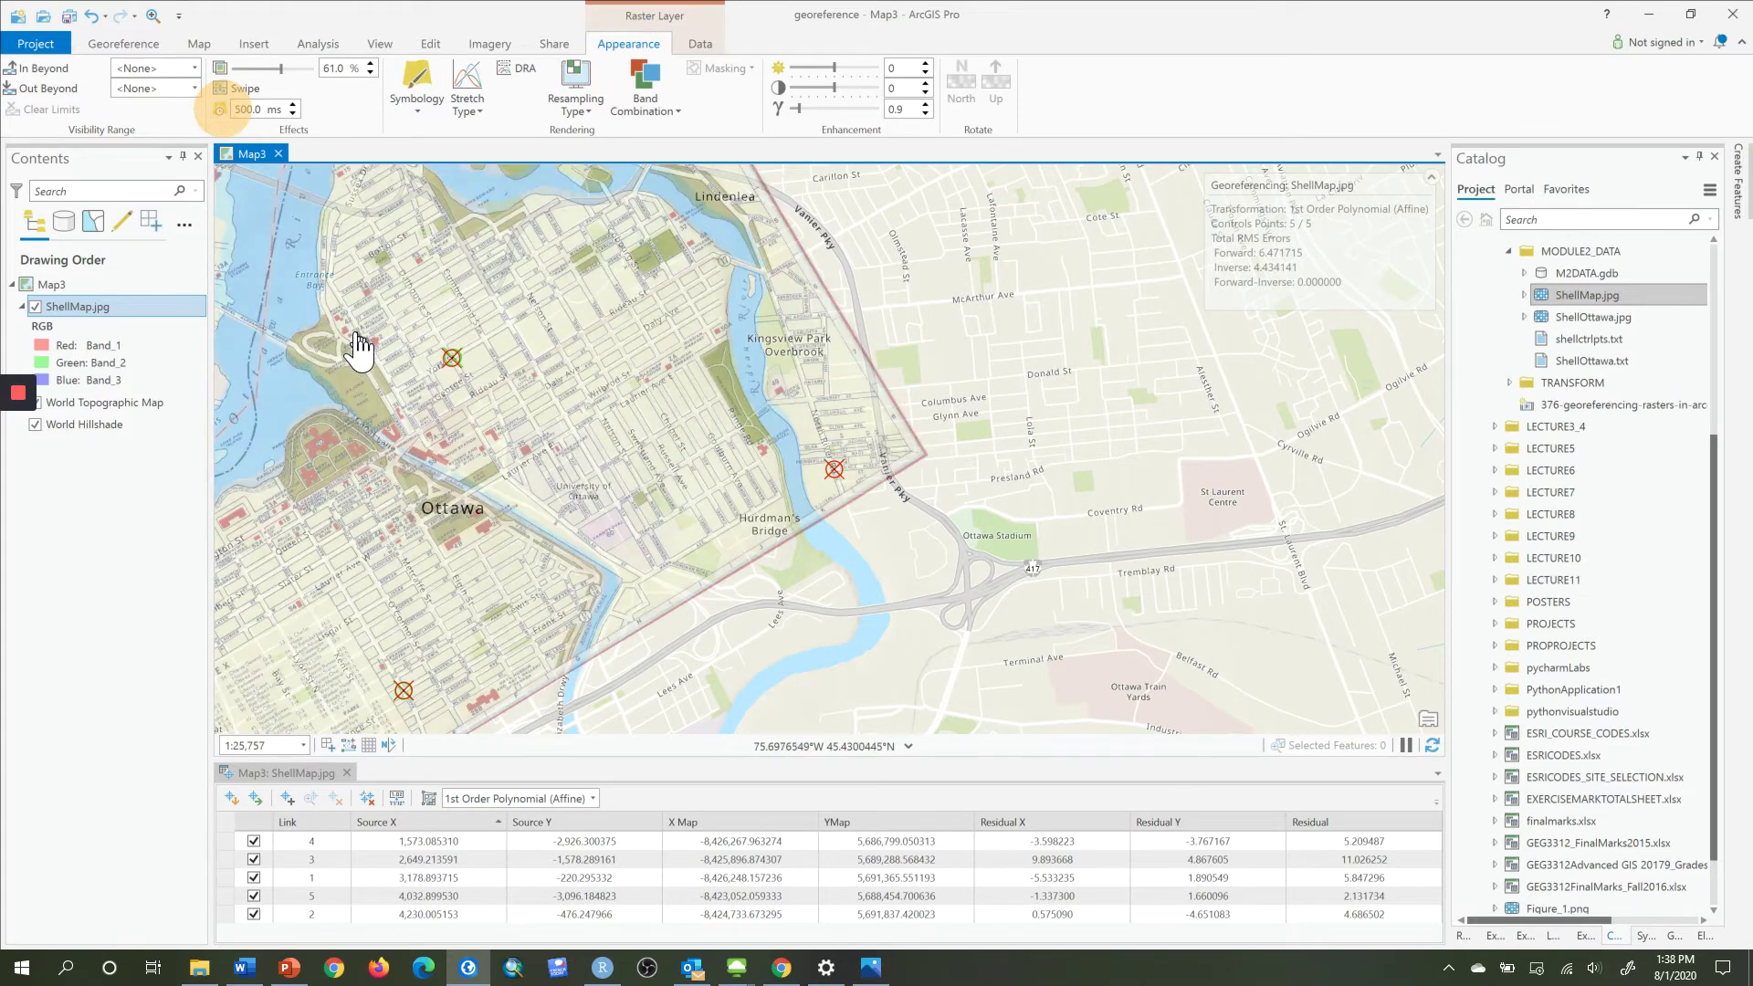
Add a control point on ShellMap.jpg at the intersection of Somerset and King Edward Ave, near the Varsity Oval.
{"action": "left_click_drag", "start_coordinate": [359, 347], "coordinate": [920, 338]}
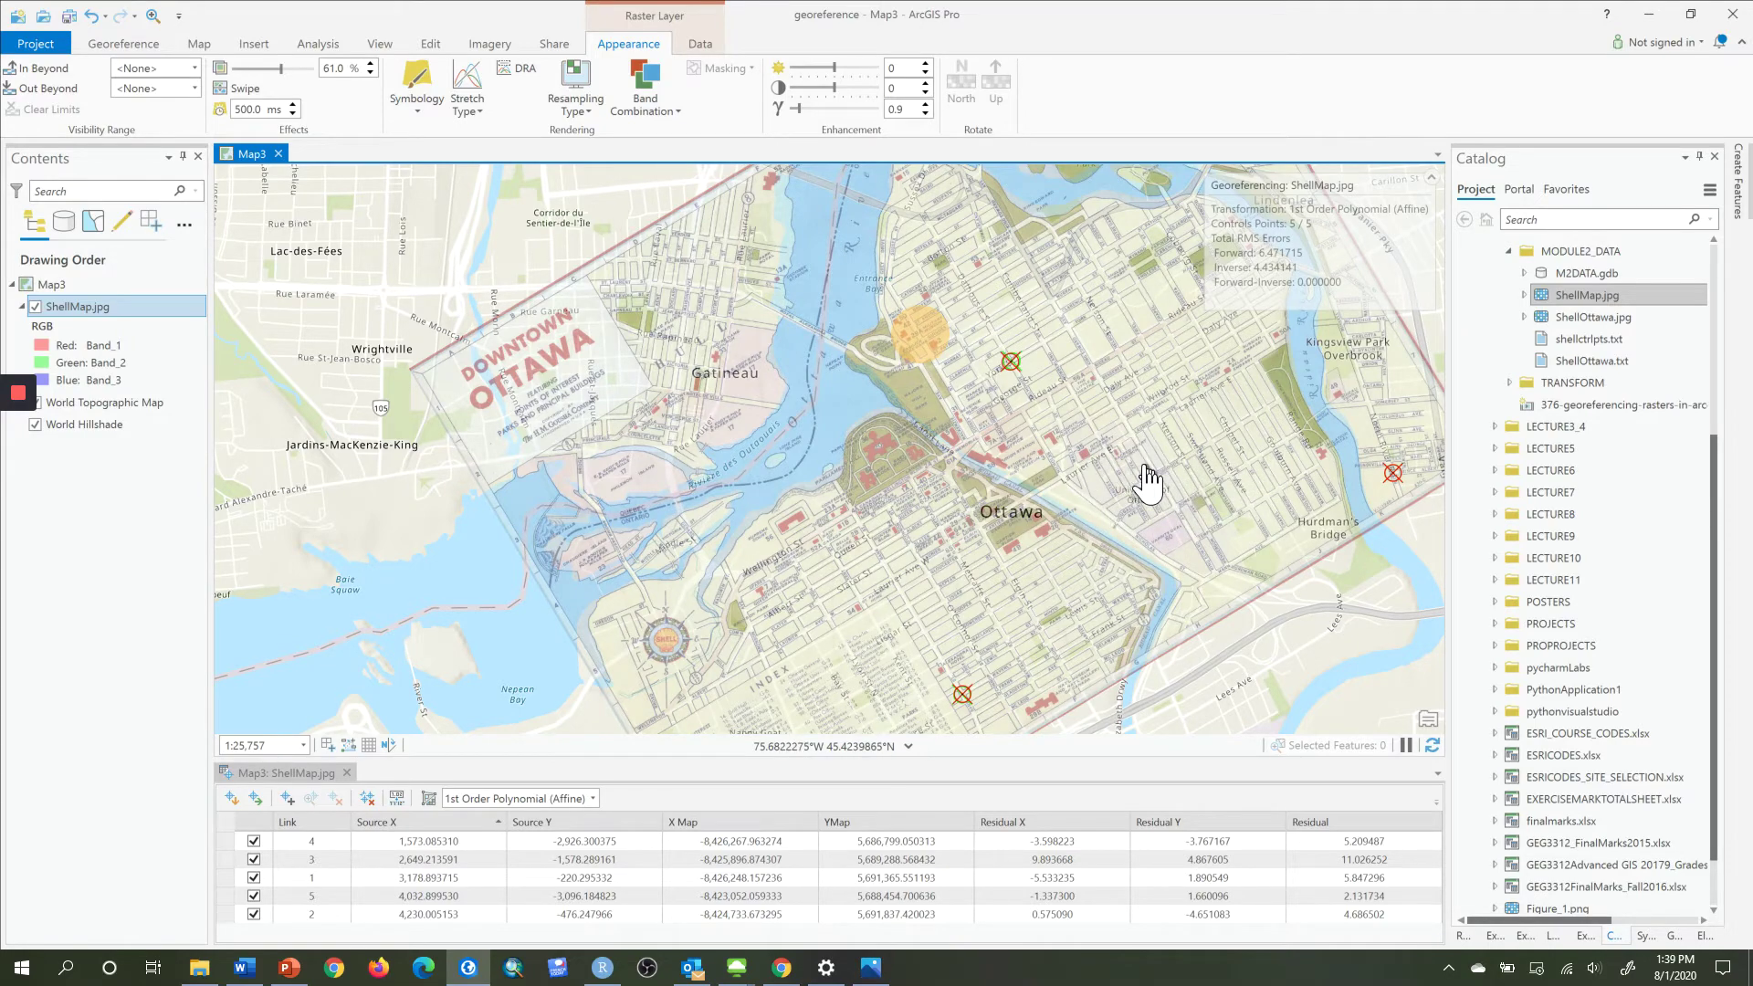
{"action": "scroll", "coordinate": [1162, 493], "scroll_direction": "up", "scroll_amount": 6}
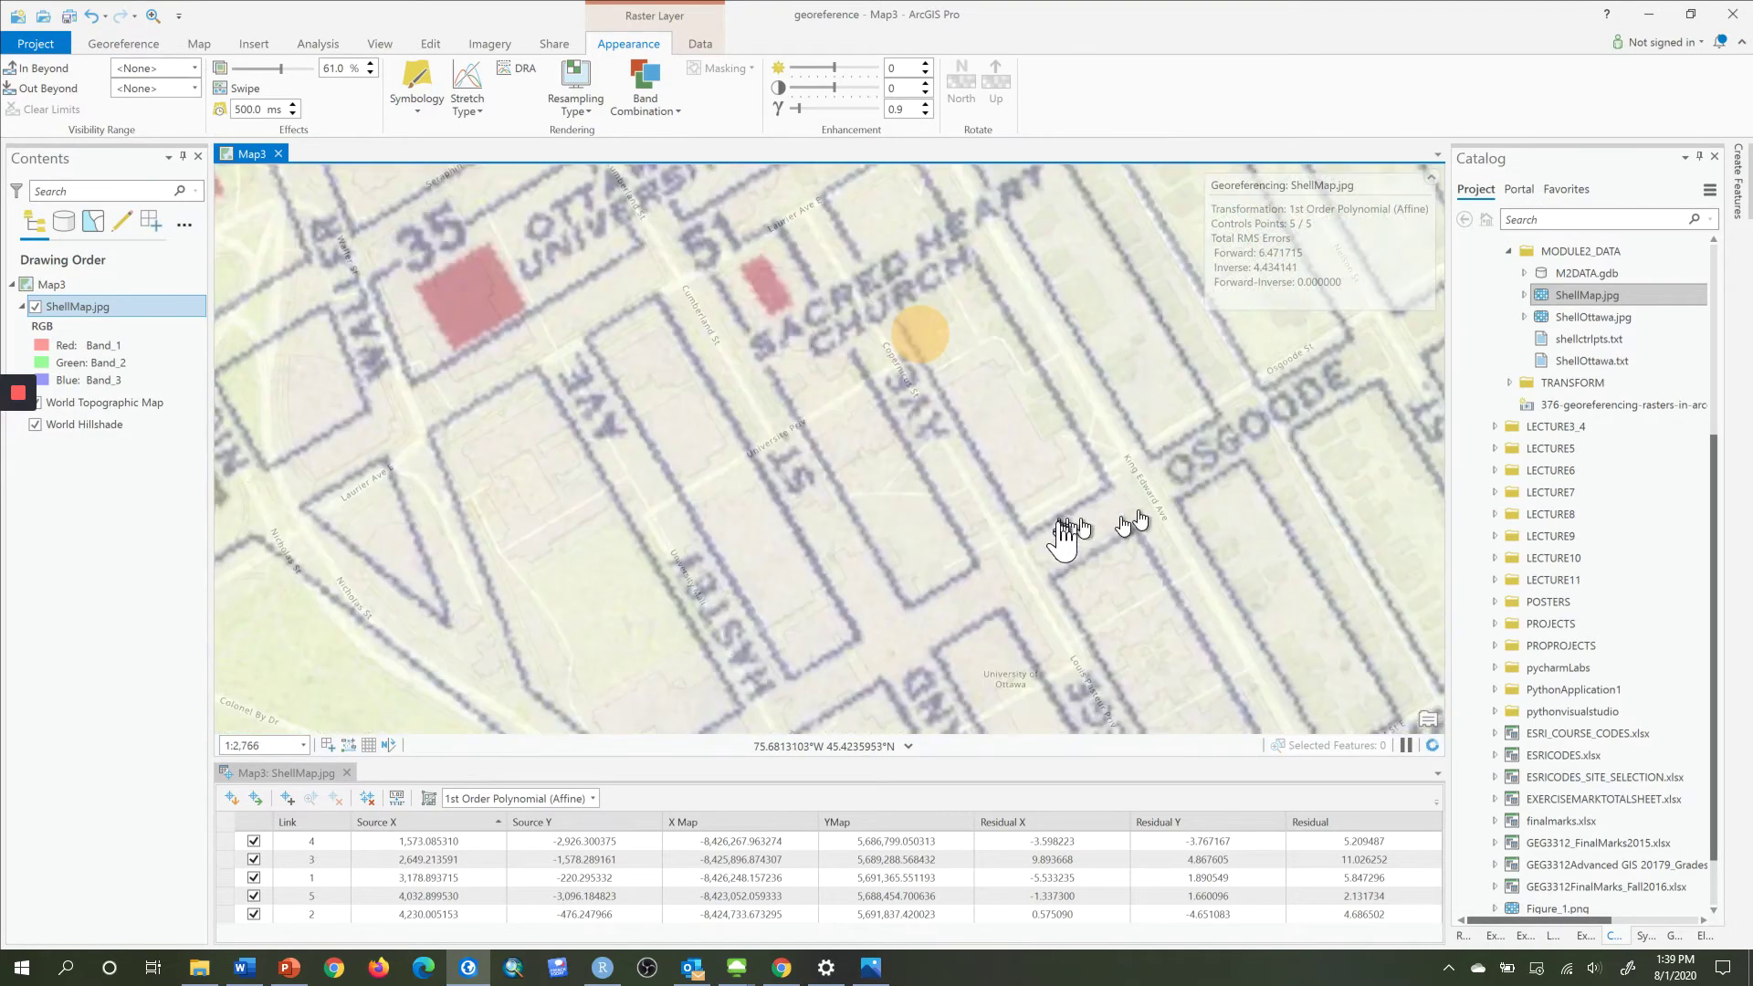
{"action": "mouse_move", "coordinate": [1049, 502]}
{"action": "left_mouse_down"}
{"action": "mouse_move", "coordinate": [811, 356]}
{"action": "mouse_move", "coordinate": [739, 335]}
{"action": "left_mouse_up"}
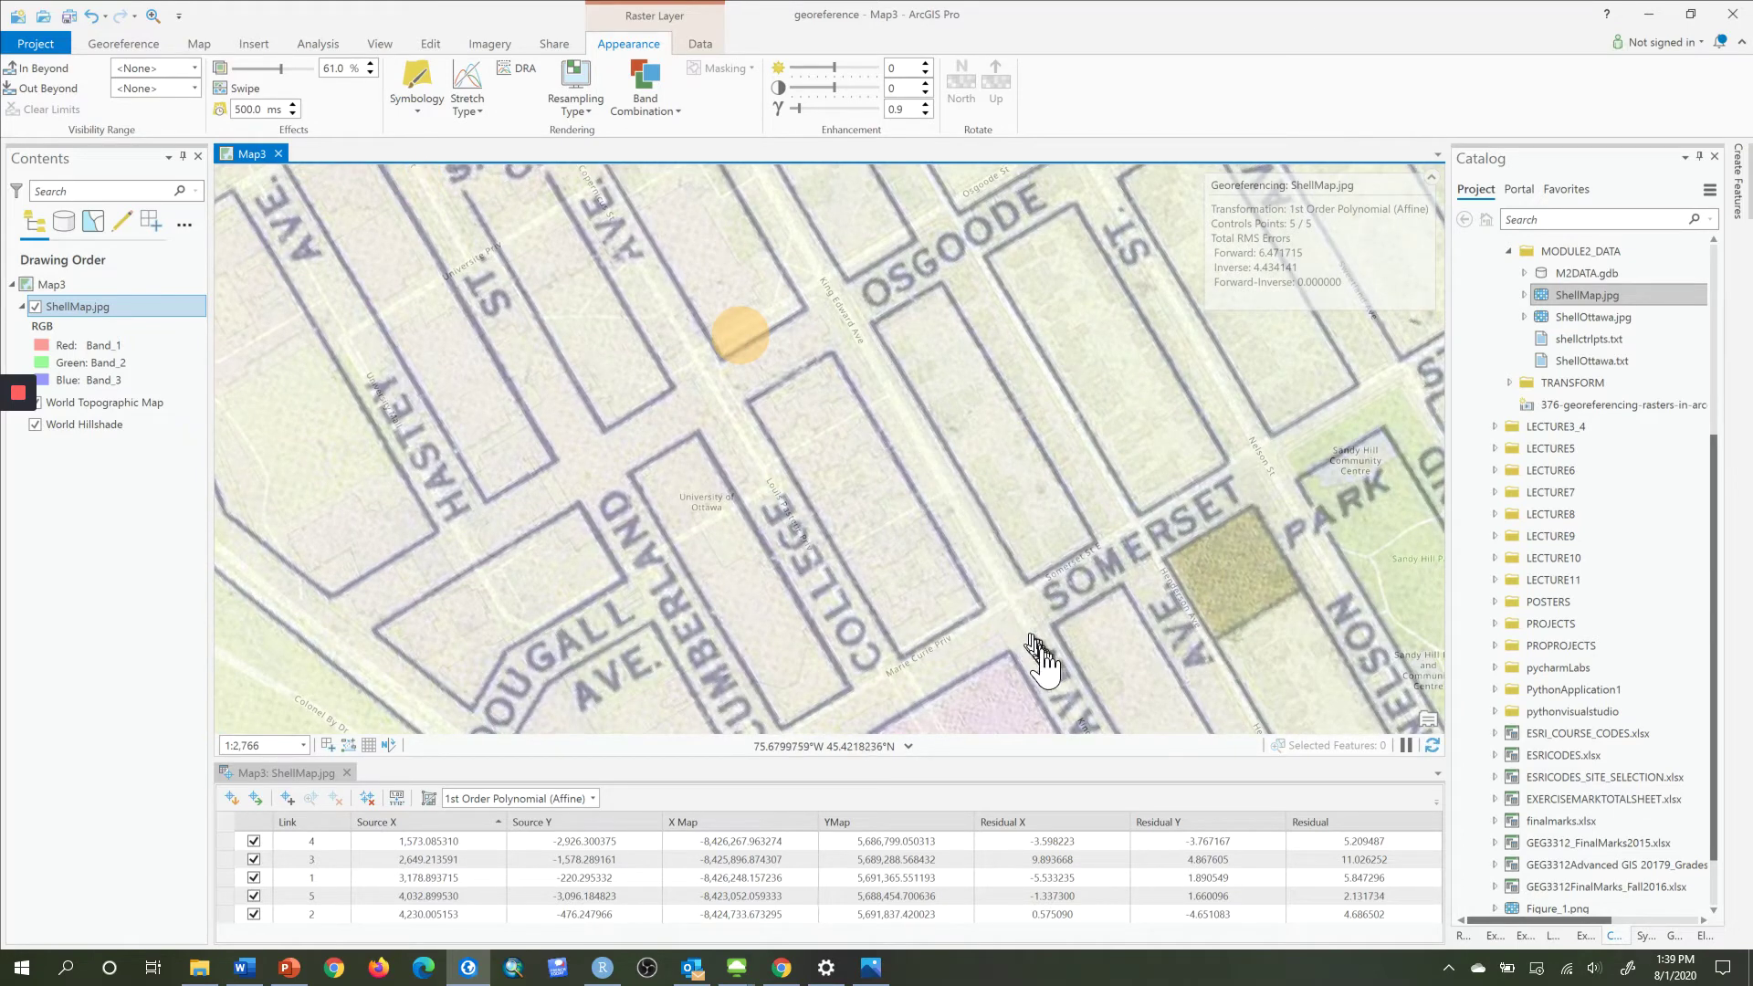
{"action": "left_click_drag", "start_coordinate": [1029, 621], "coordinate": [955, 438]}
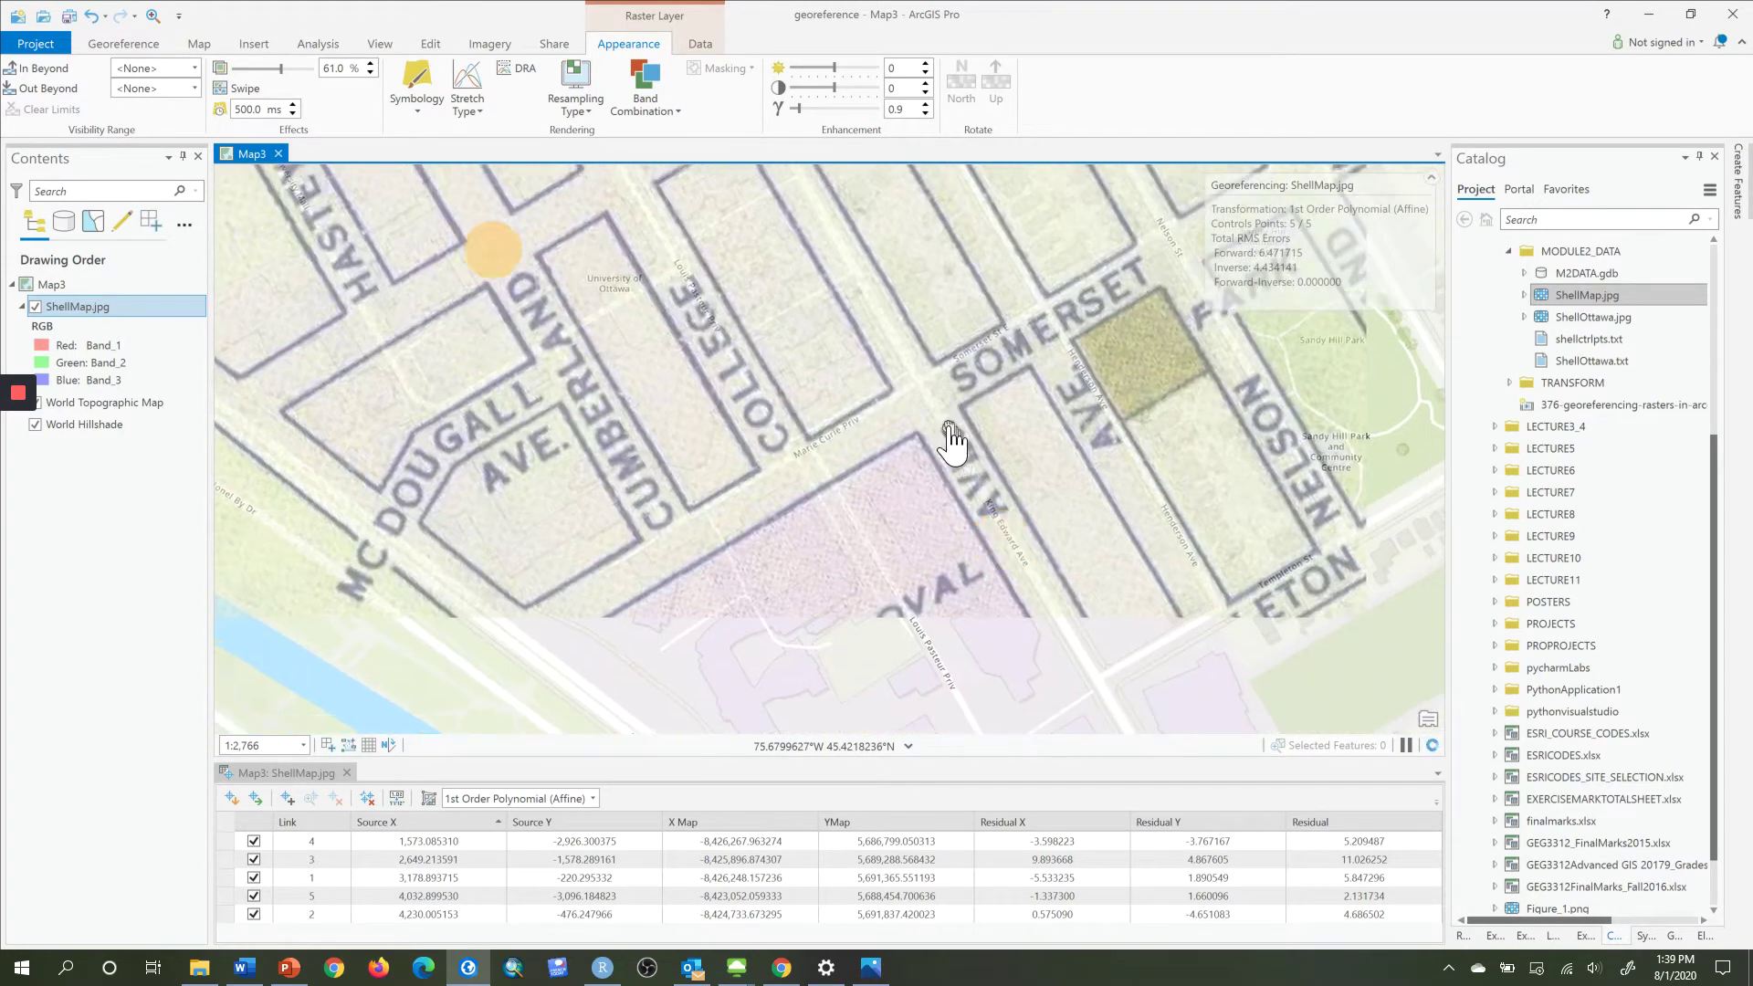
{"action": "left_click", "coordinate": [947, 425]}
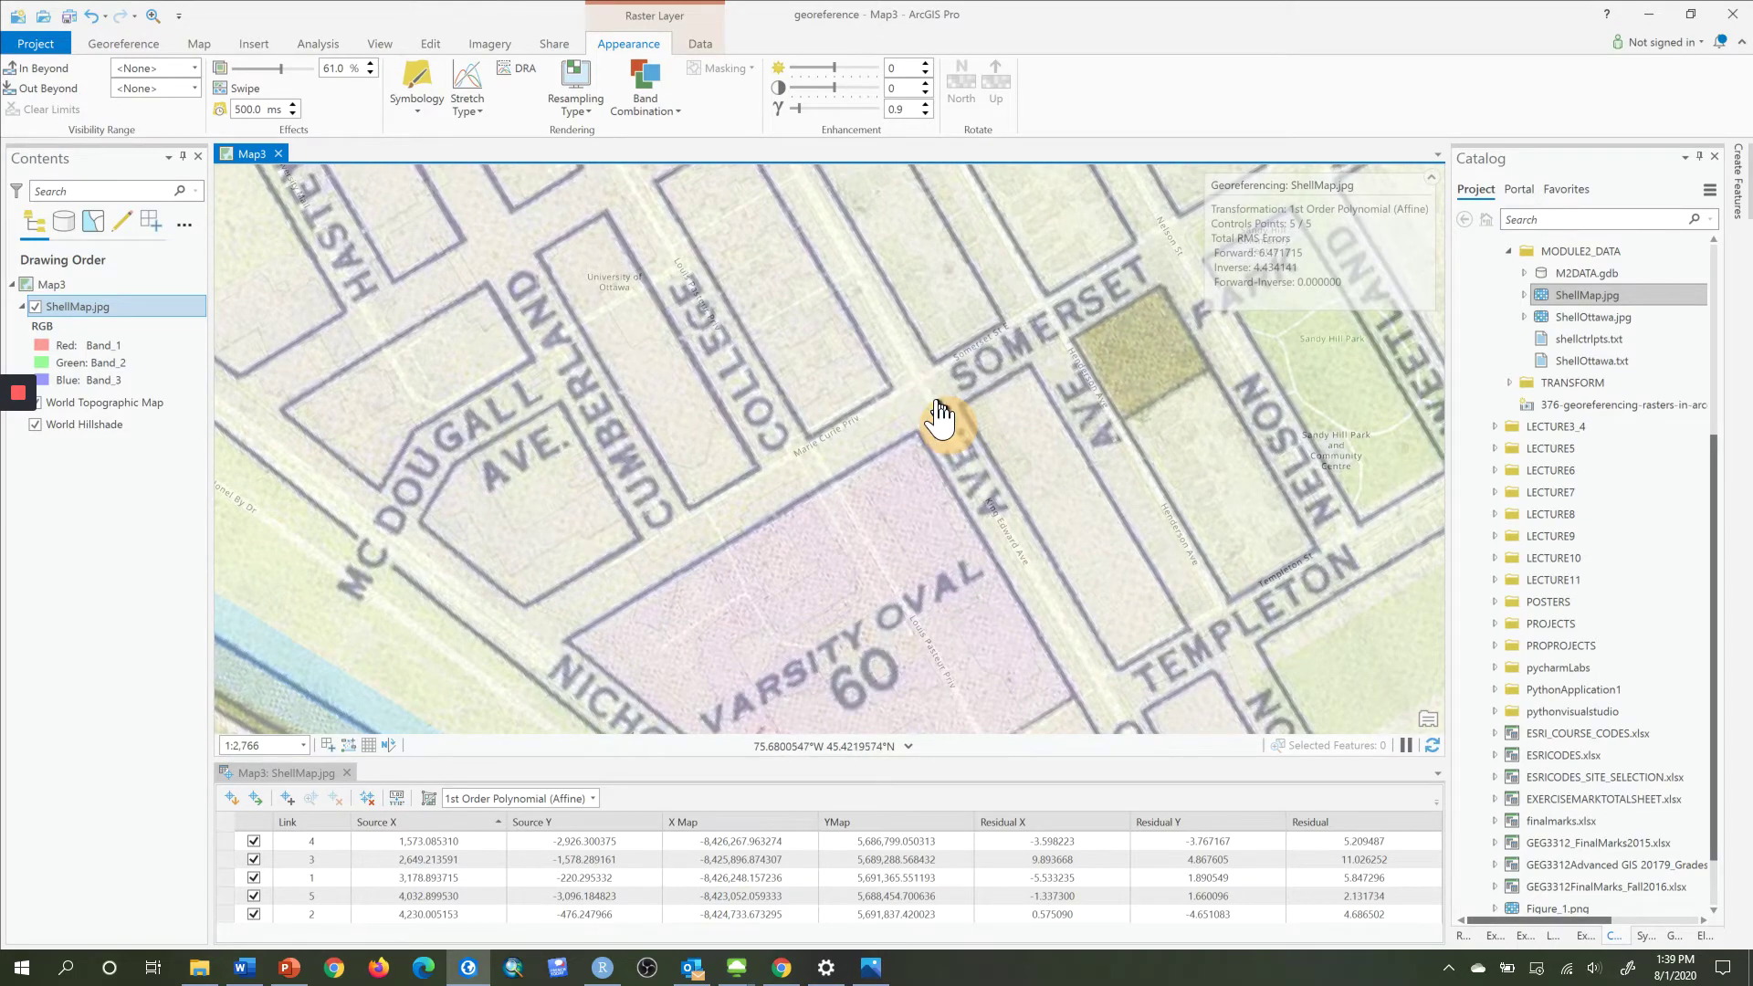
{"action": "scroll", "coordinate": [941, 418], "scroll_direction": "up", "scroll_amount": 5}
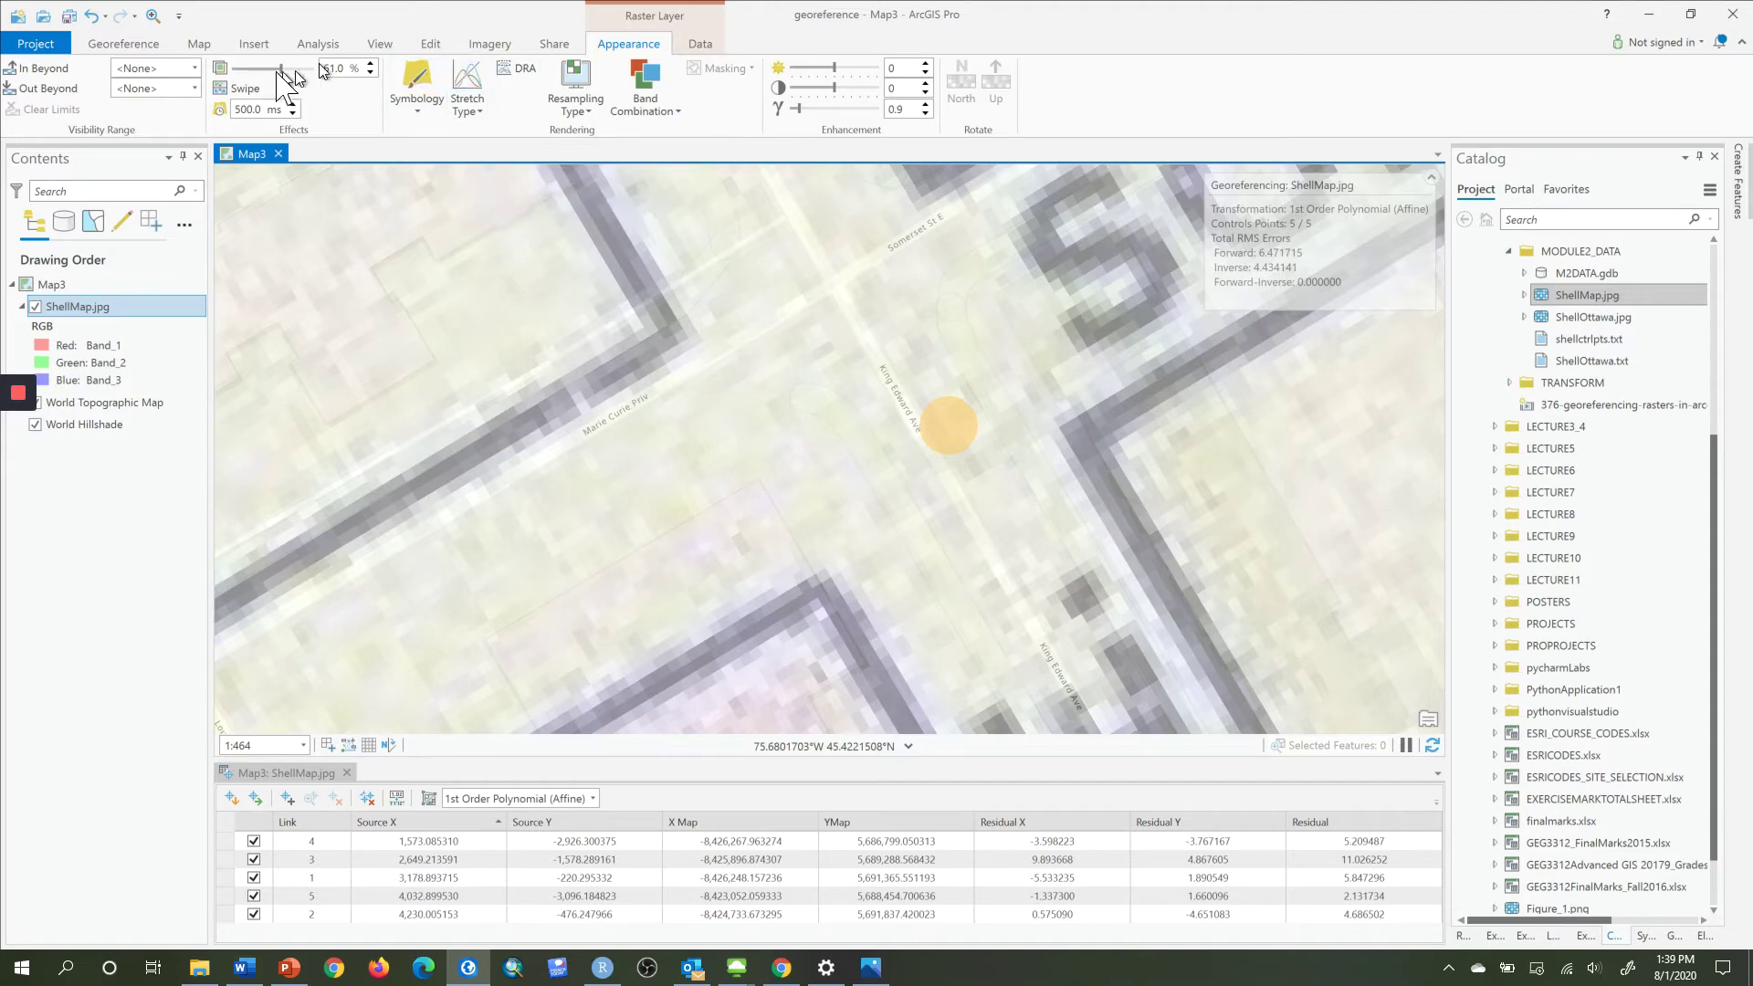
{"action": "left_click", "coordinate": [123, 44]}
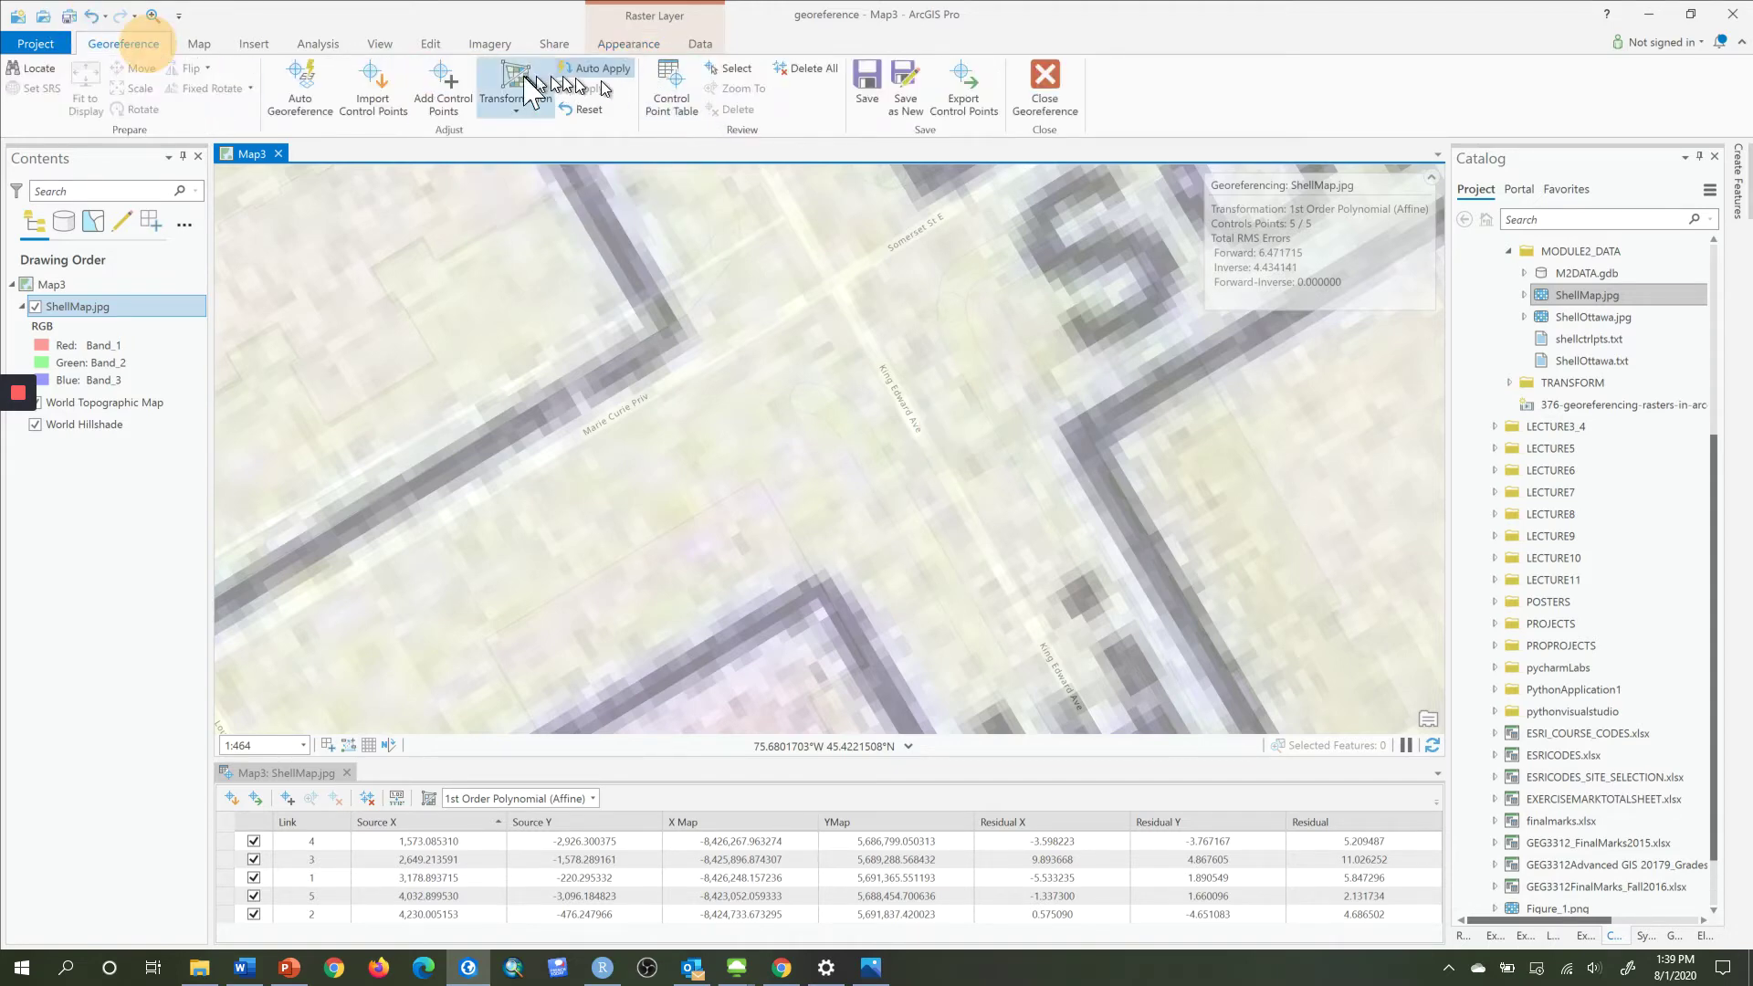
{"action": "left_click", "coordinate": [448, 87]}
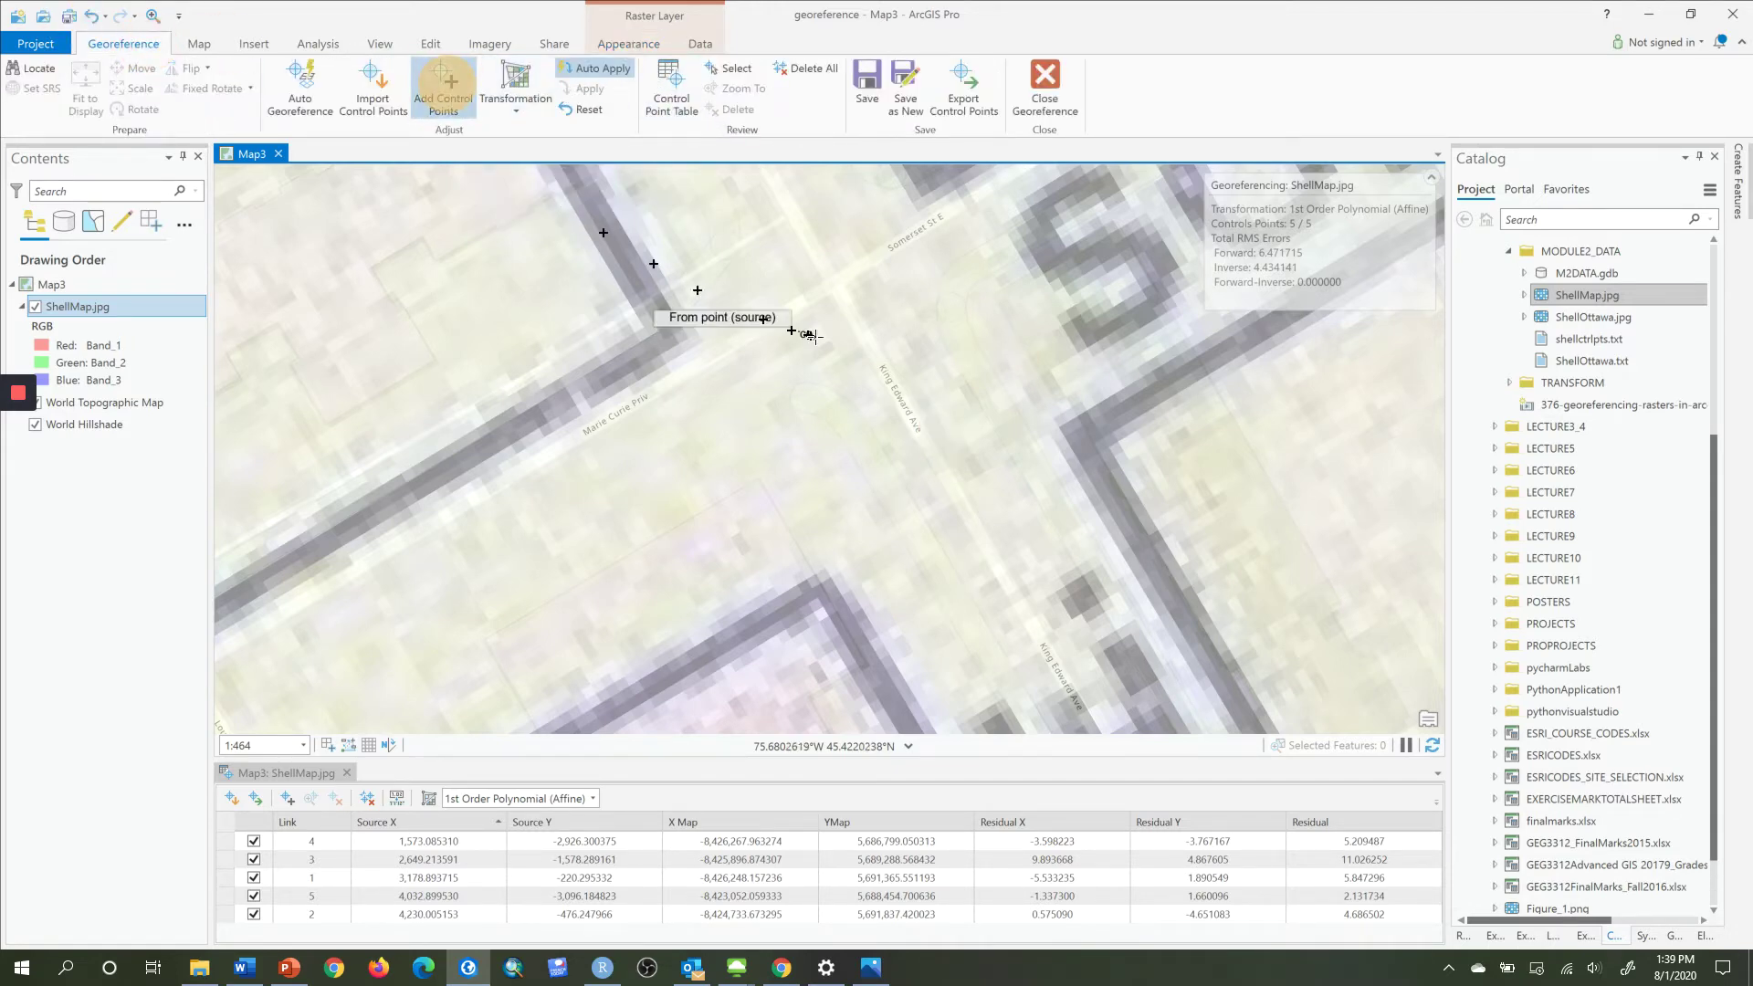
{"action": "left_click", "coordinate": [891, 394]}
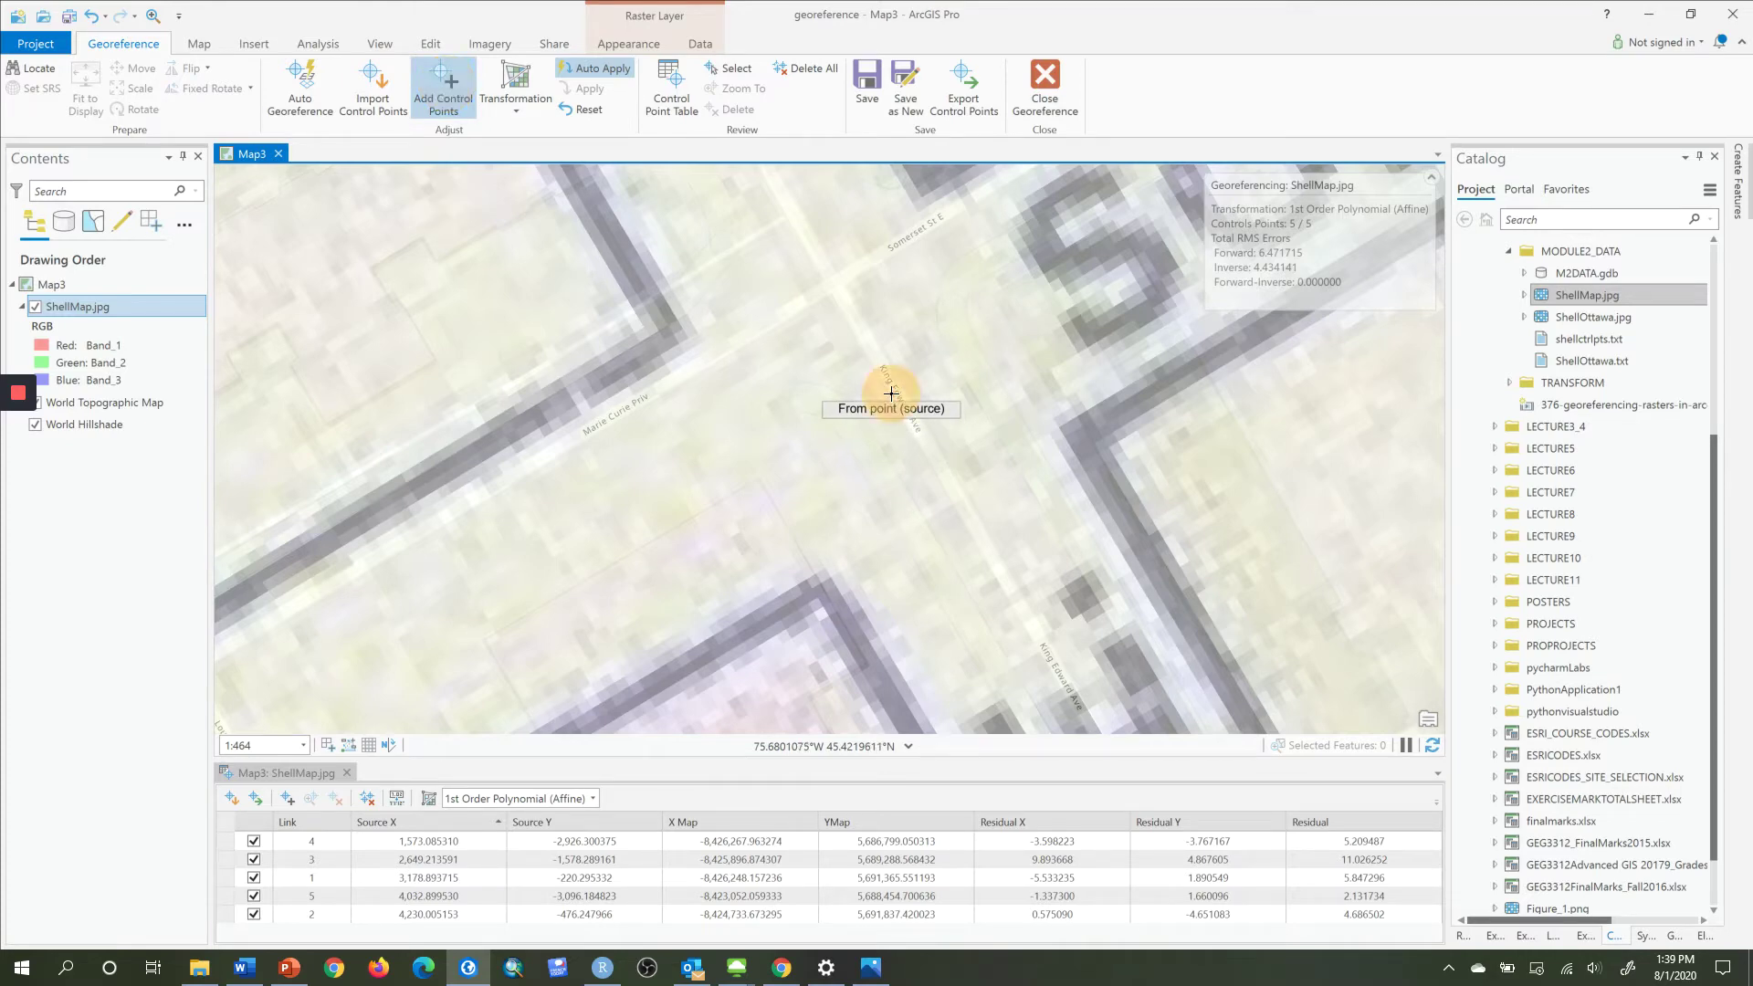
Add a control point linking the Somerset and King Edward Ave intersection on ShellMap.jpg to the same intersection on the basemap.
{"action": "left_click", "coordinate": [834, 284]}
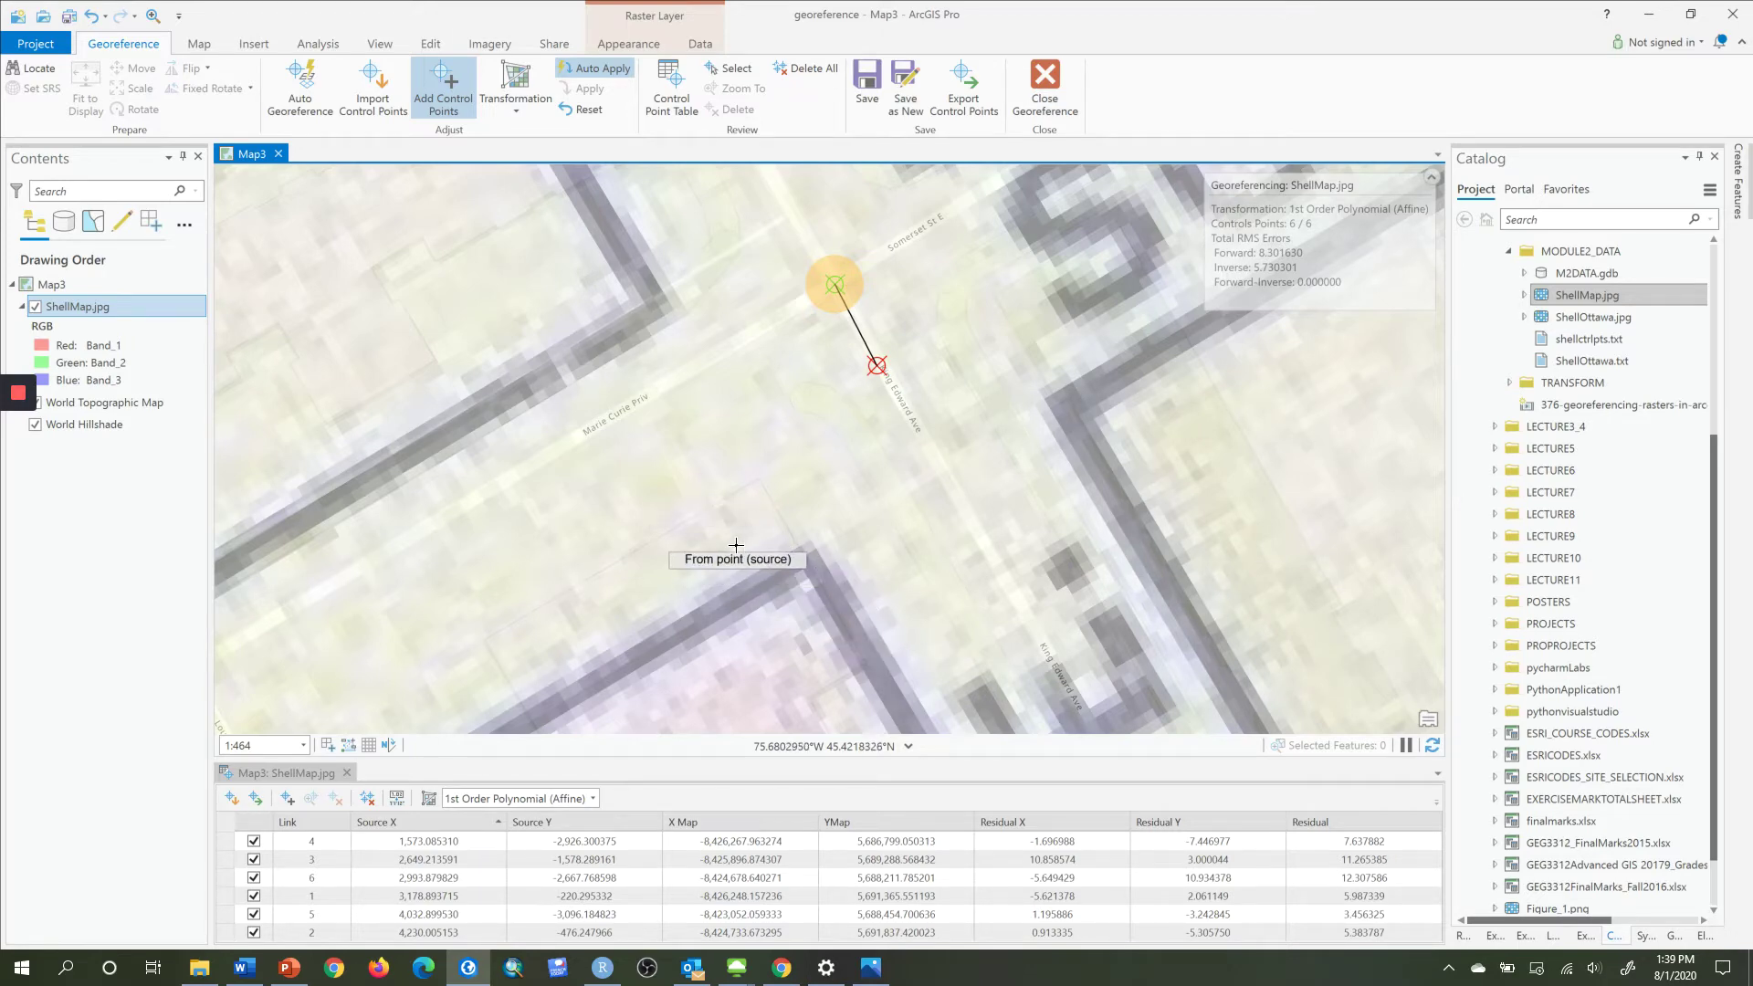
{"action": "scroll", "coordinate": [736, 545], "scroll_direction": "down", "scroll_amount": 5}
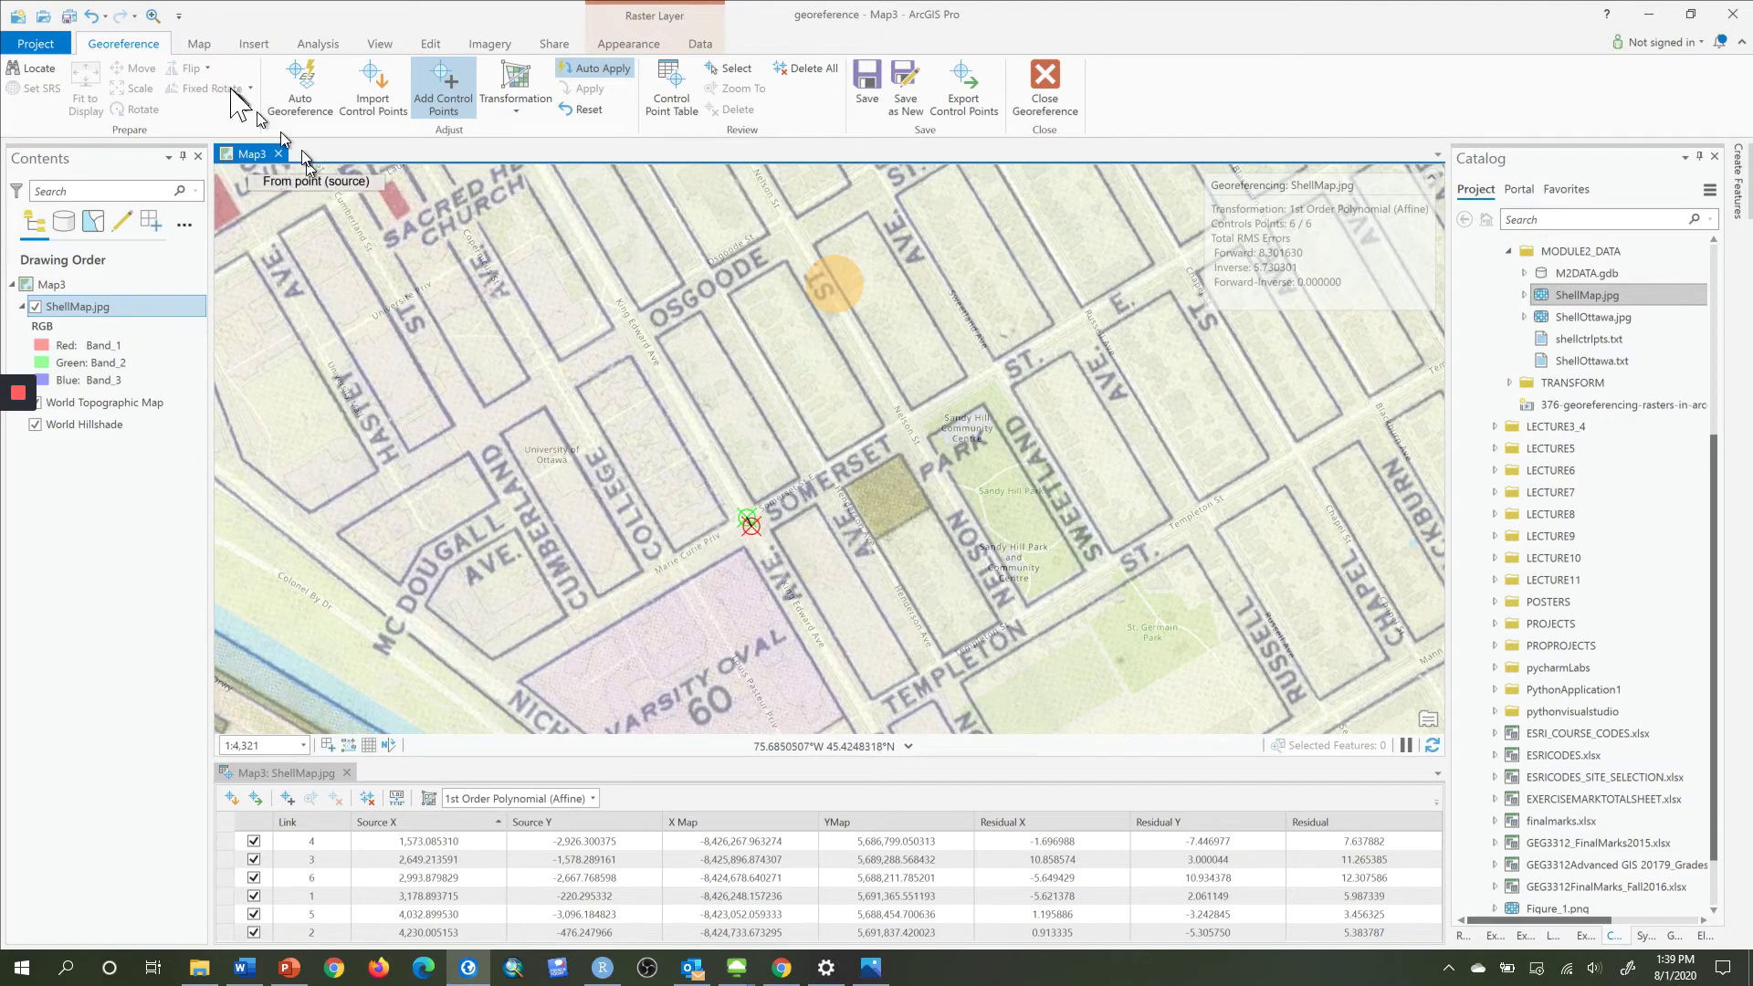
Compare ShellMap.jpg with the basemap around Wellington St and Elgin St using the Swipe and flicker effects.
{"action": "left_click", "coordinate": [199, 43]}
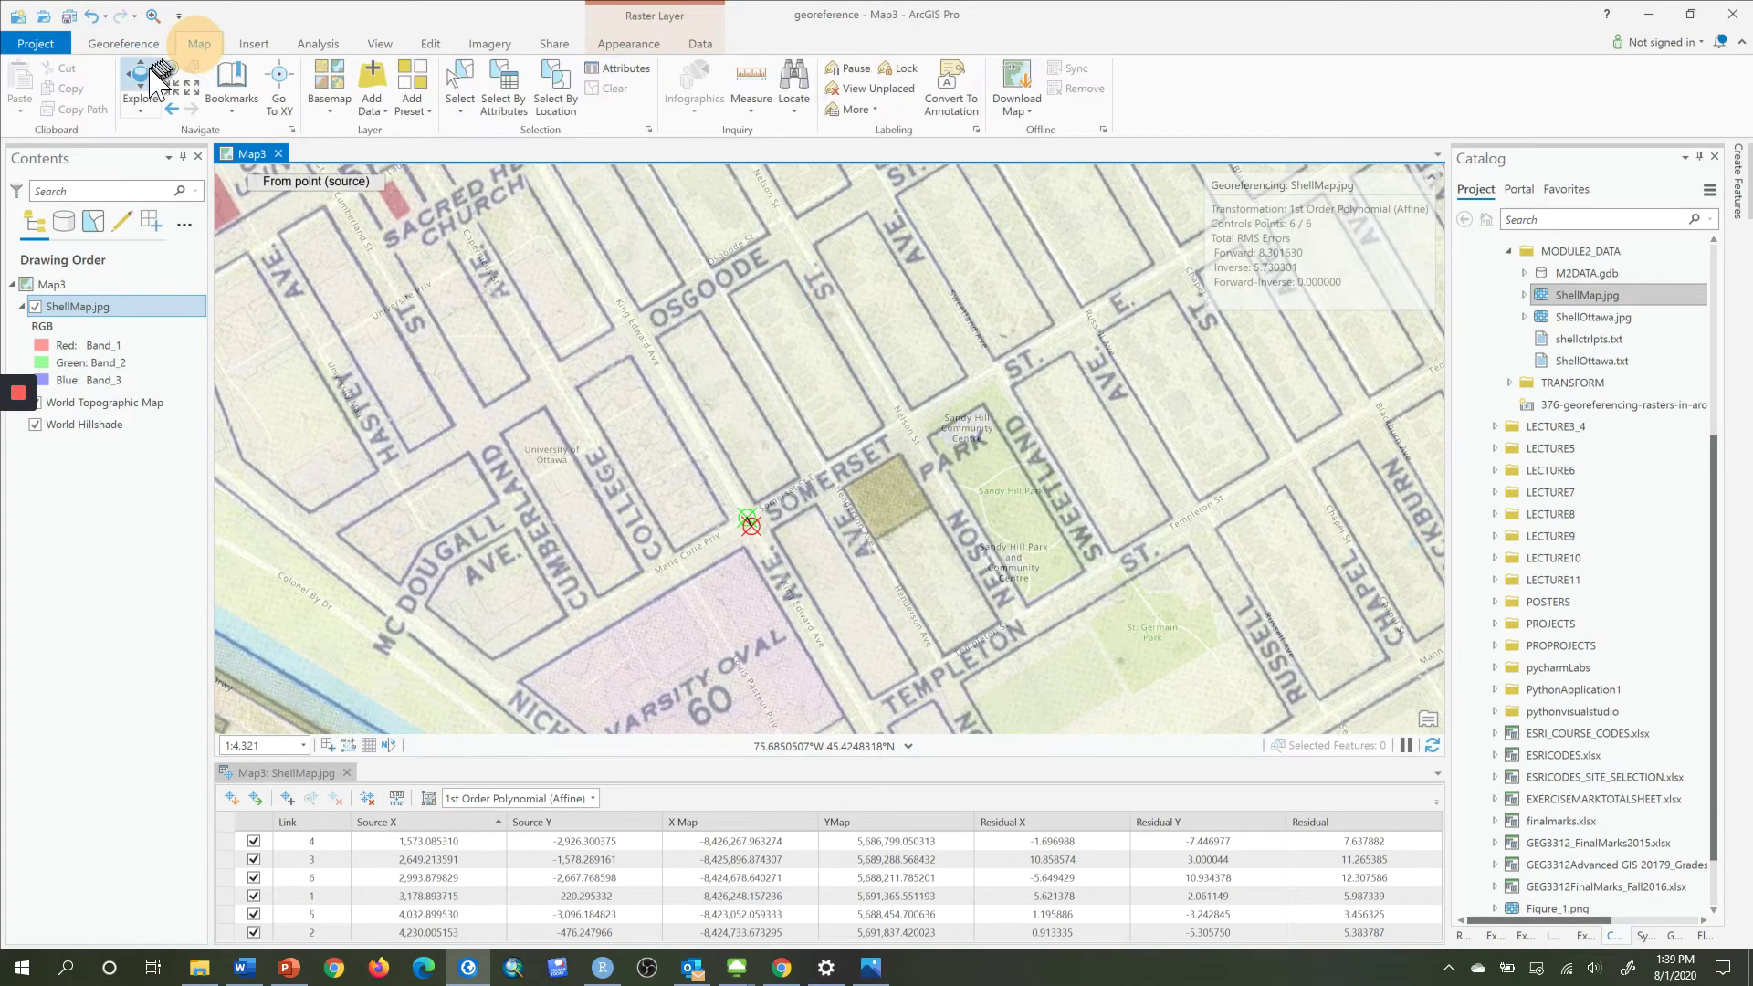
{"action": "left_click", "coordinate": [141, 75]}
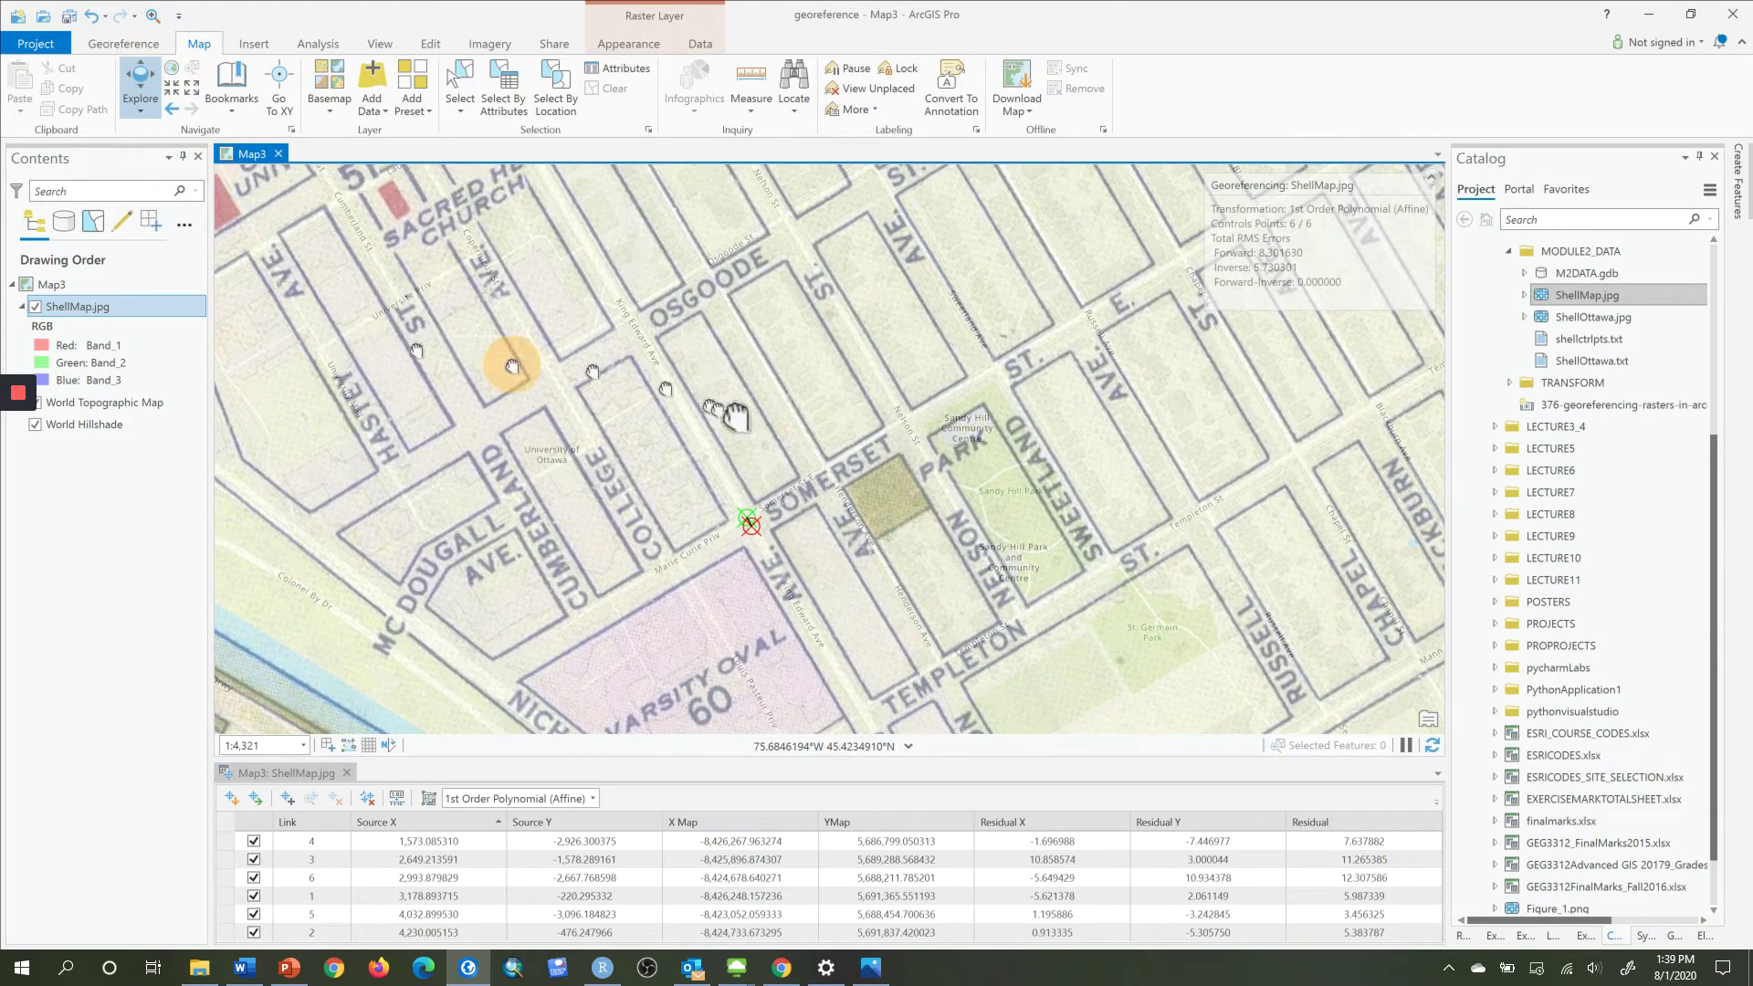
{"action": "left_click_drag", "start_coordinate": [355, 349], "coordinate": [811, 477]}
{"action": "scroll", "coordinate": [812, 477], "scroll_direction": "down", "scroll_amount": 2}
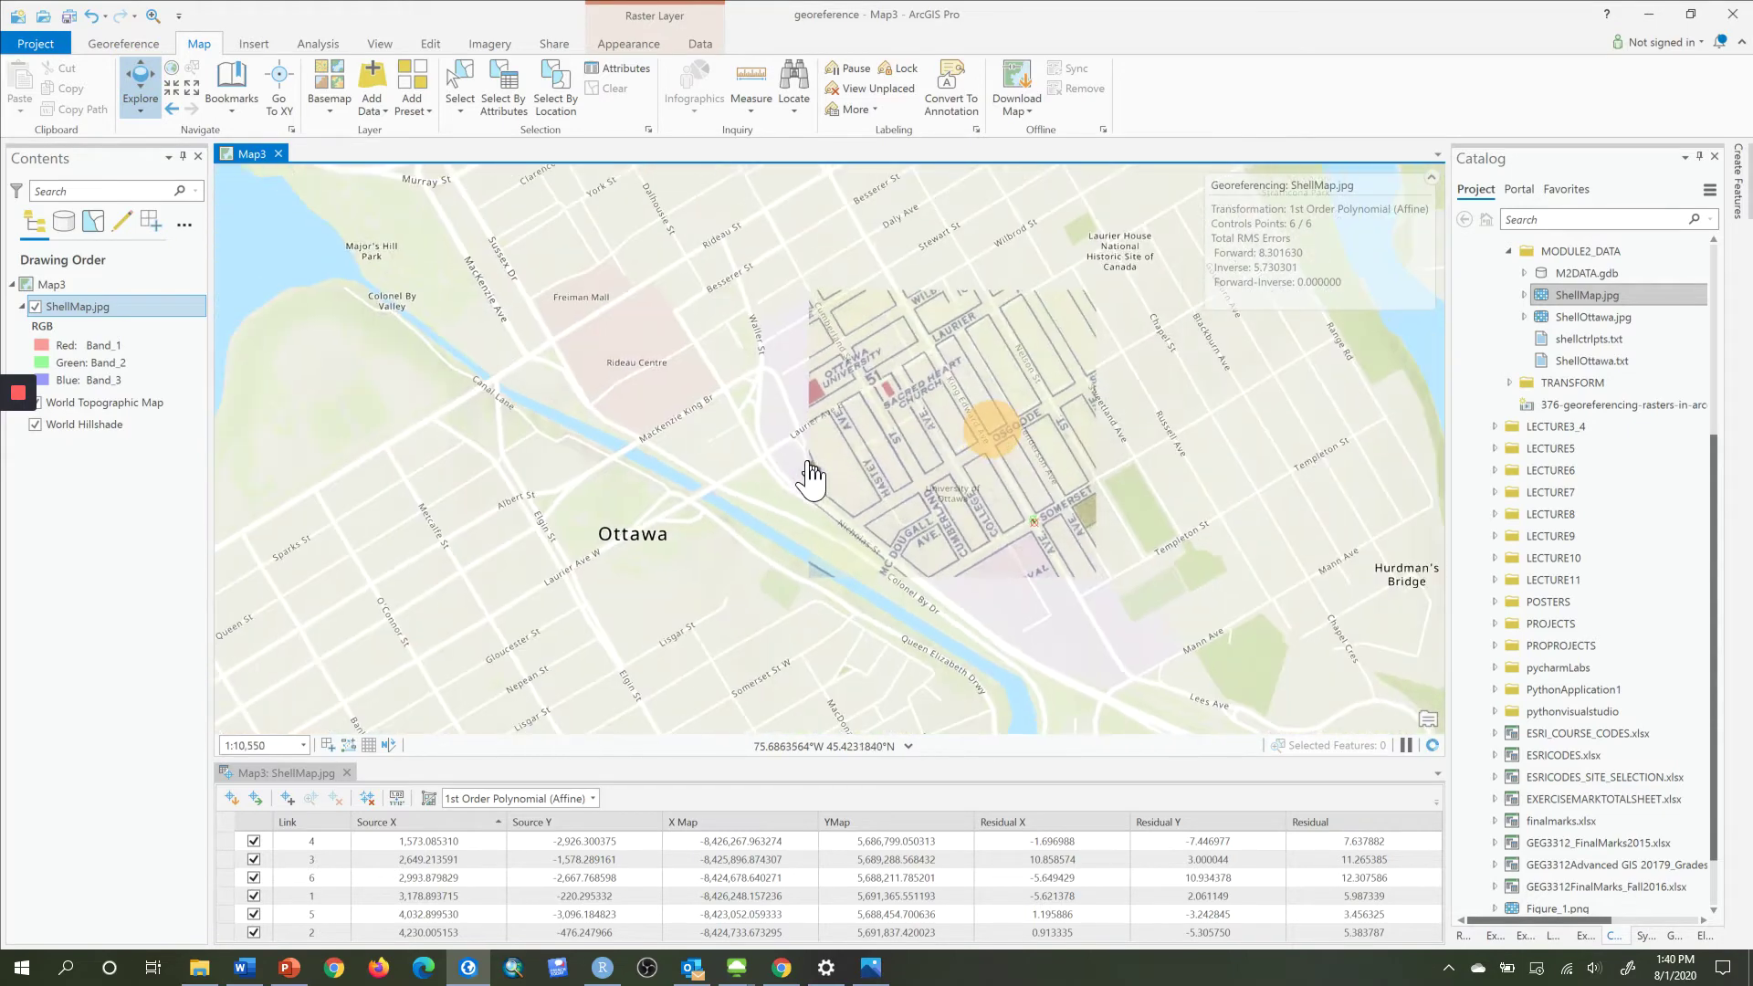
{"action": "scroll", "coordinate": [1050, 595], "scroll_direction": "down", "scroll_amount": 3}
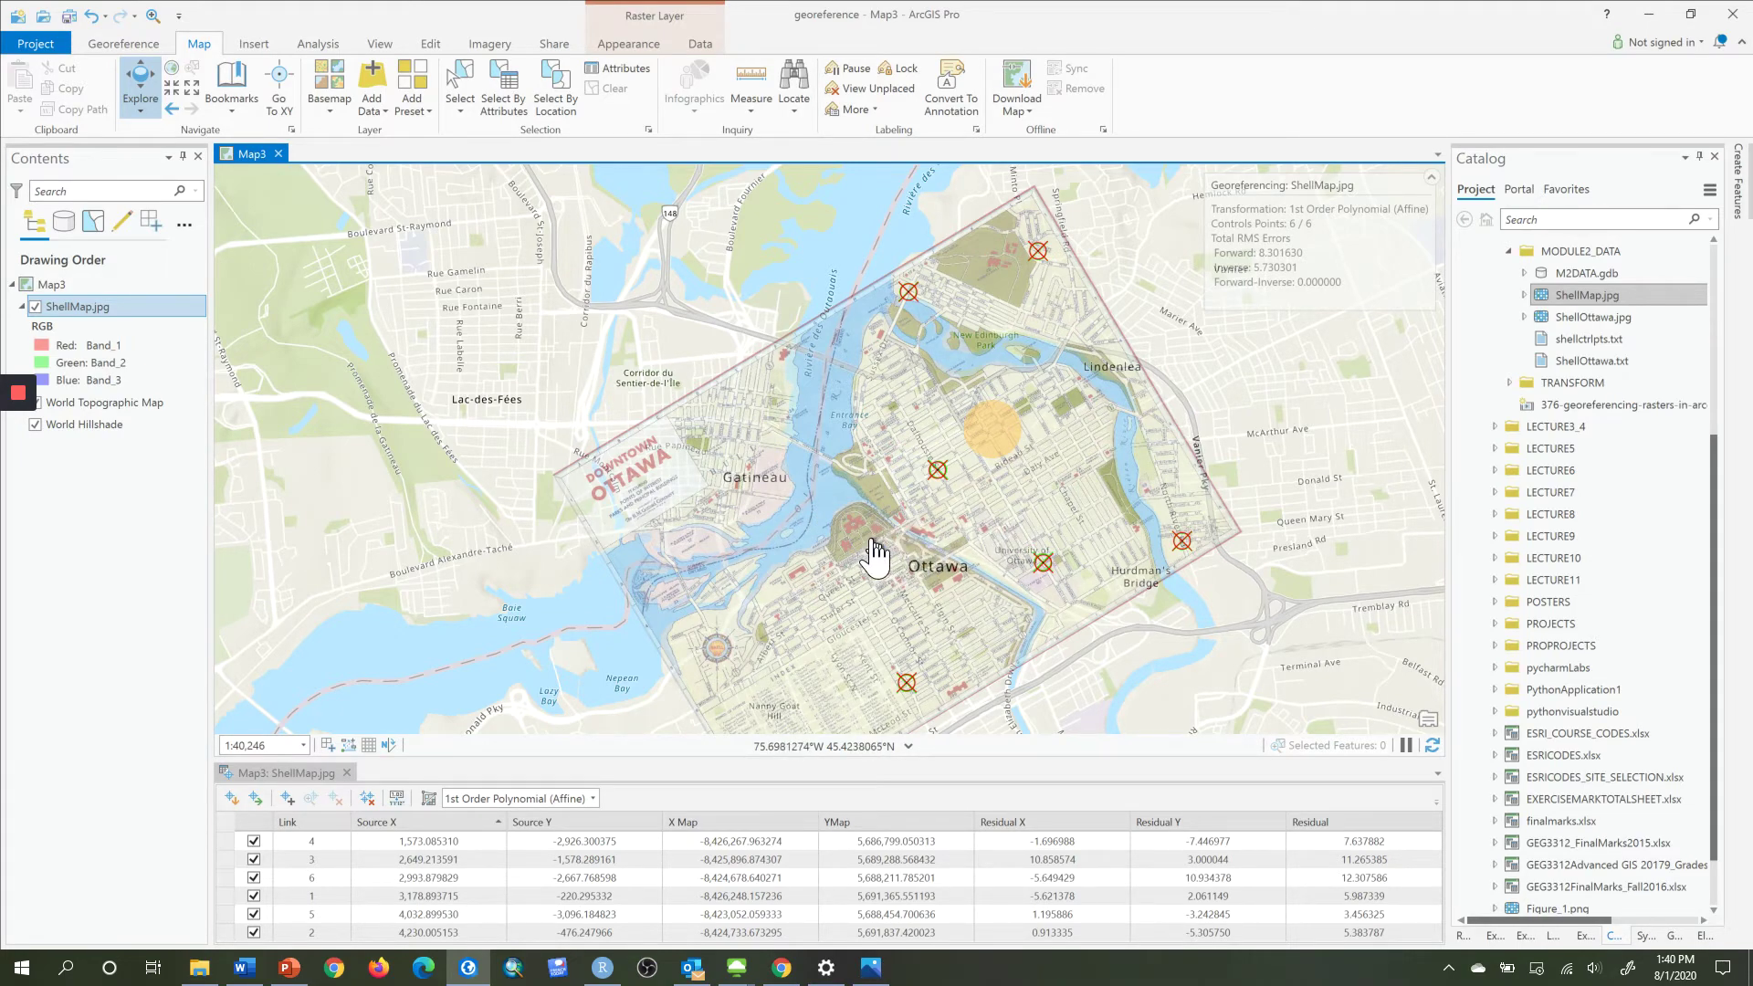
{"action": "scroll", "coordinate": [874, 552], "scroll_direction": "up", "scroll_amount": 4}
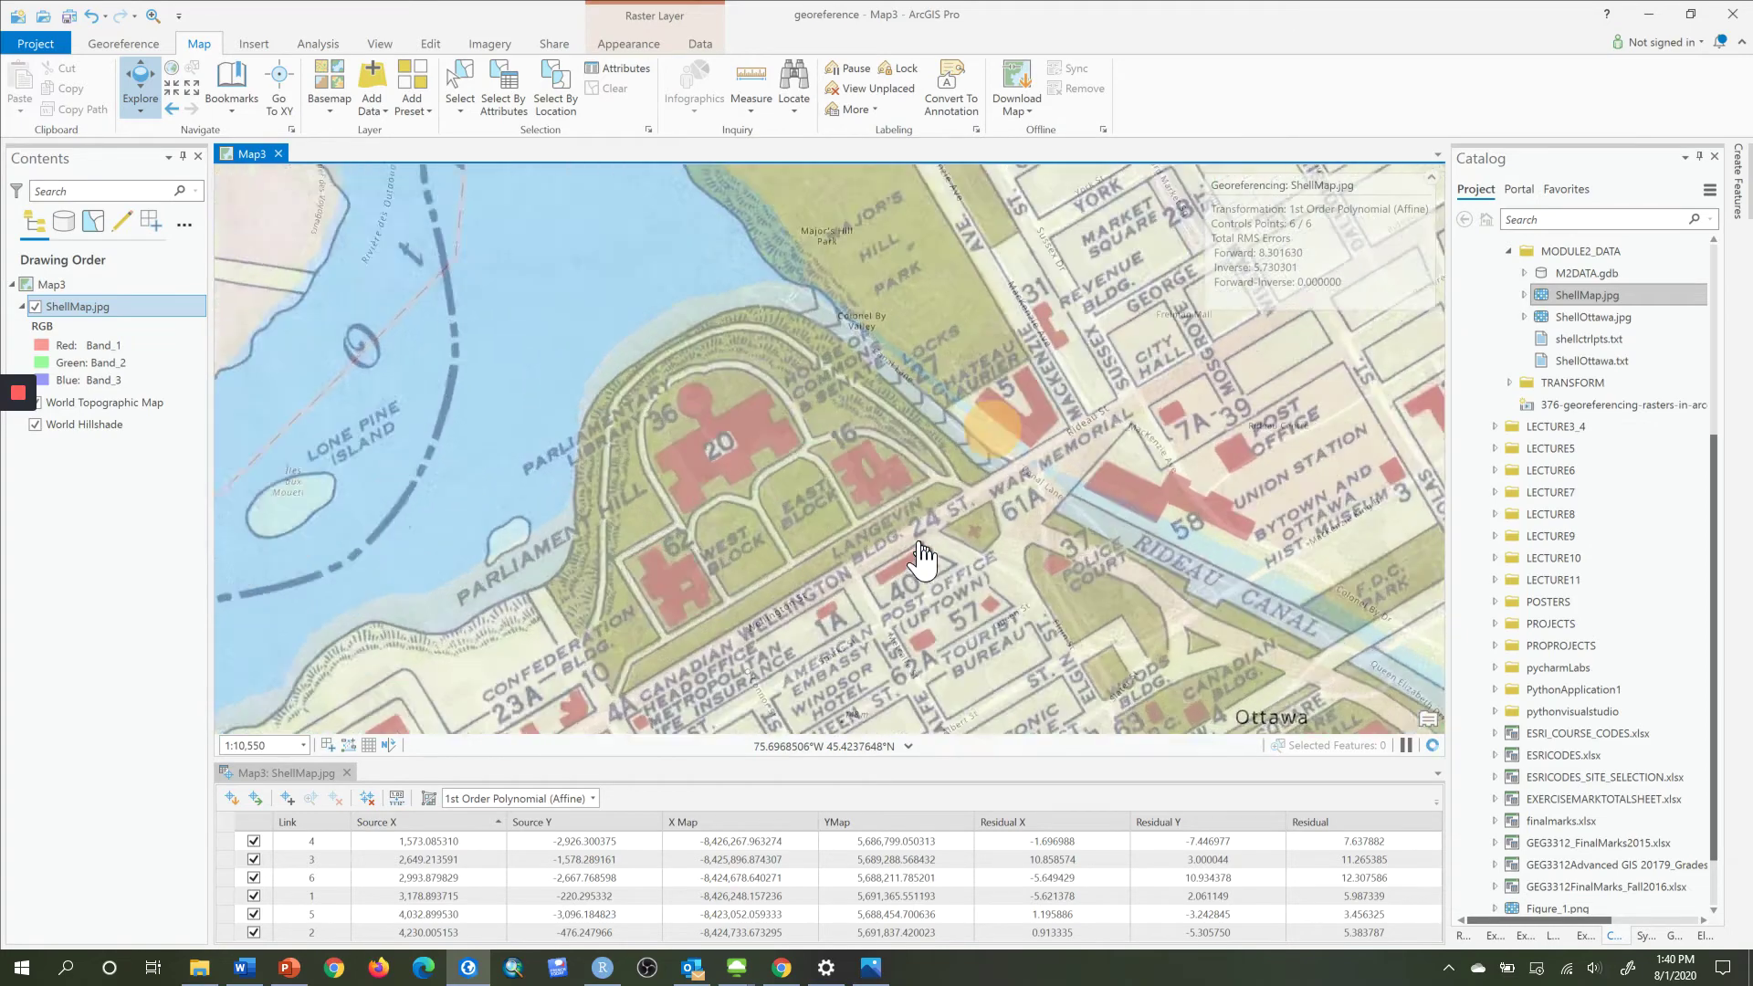
{"action": "scroll", "coordinate": [922, 559], "scroll_direction": "up", "scroll_amount": 4}
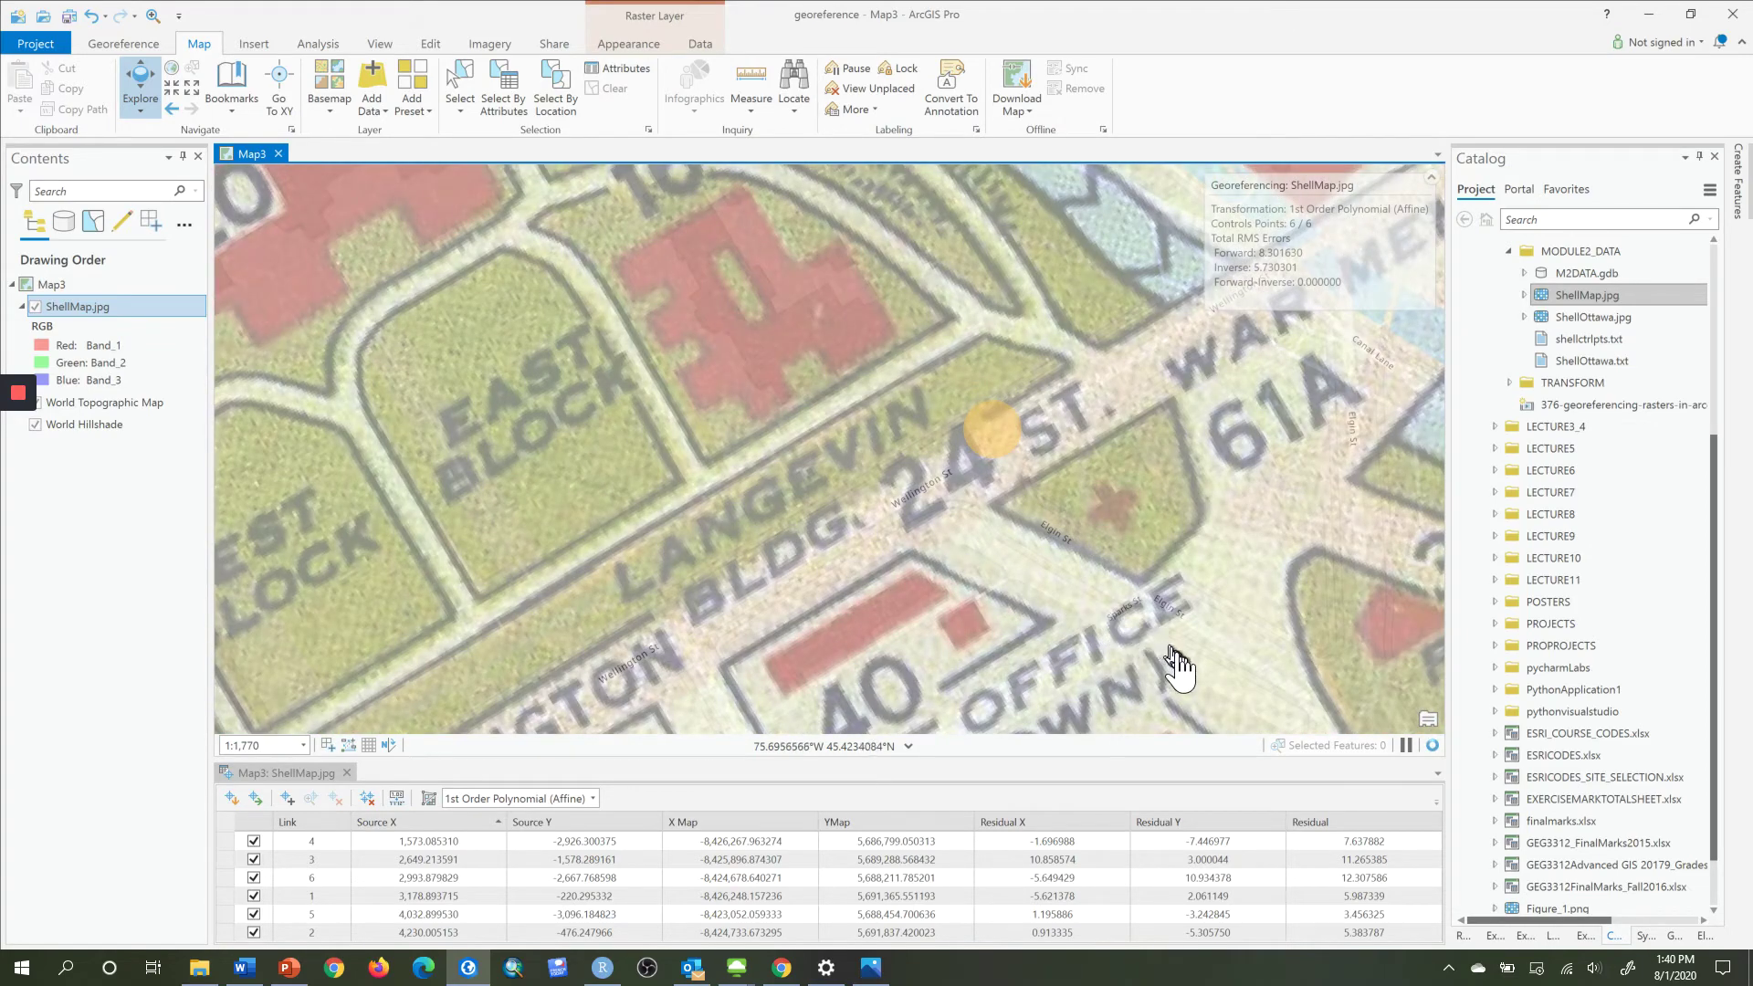
{"action": "left_click_drag", "start_coordinate": [1157, 650], "coordinate": [852, 491]}
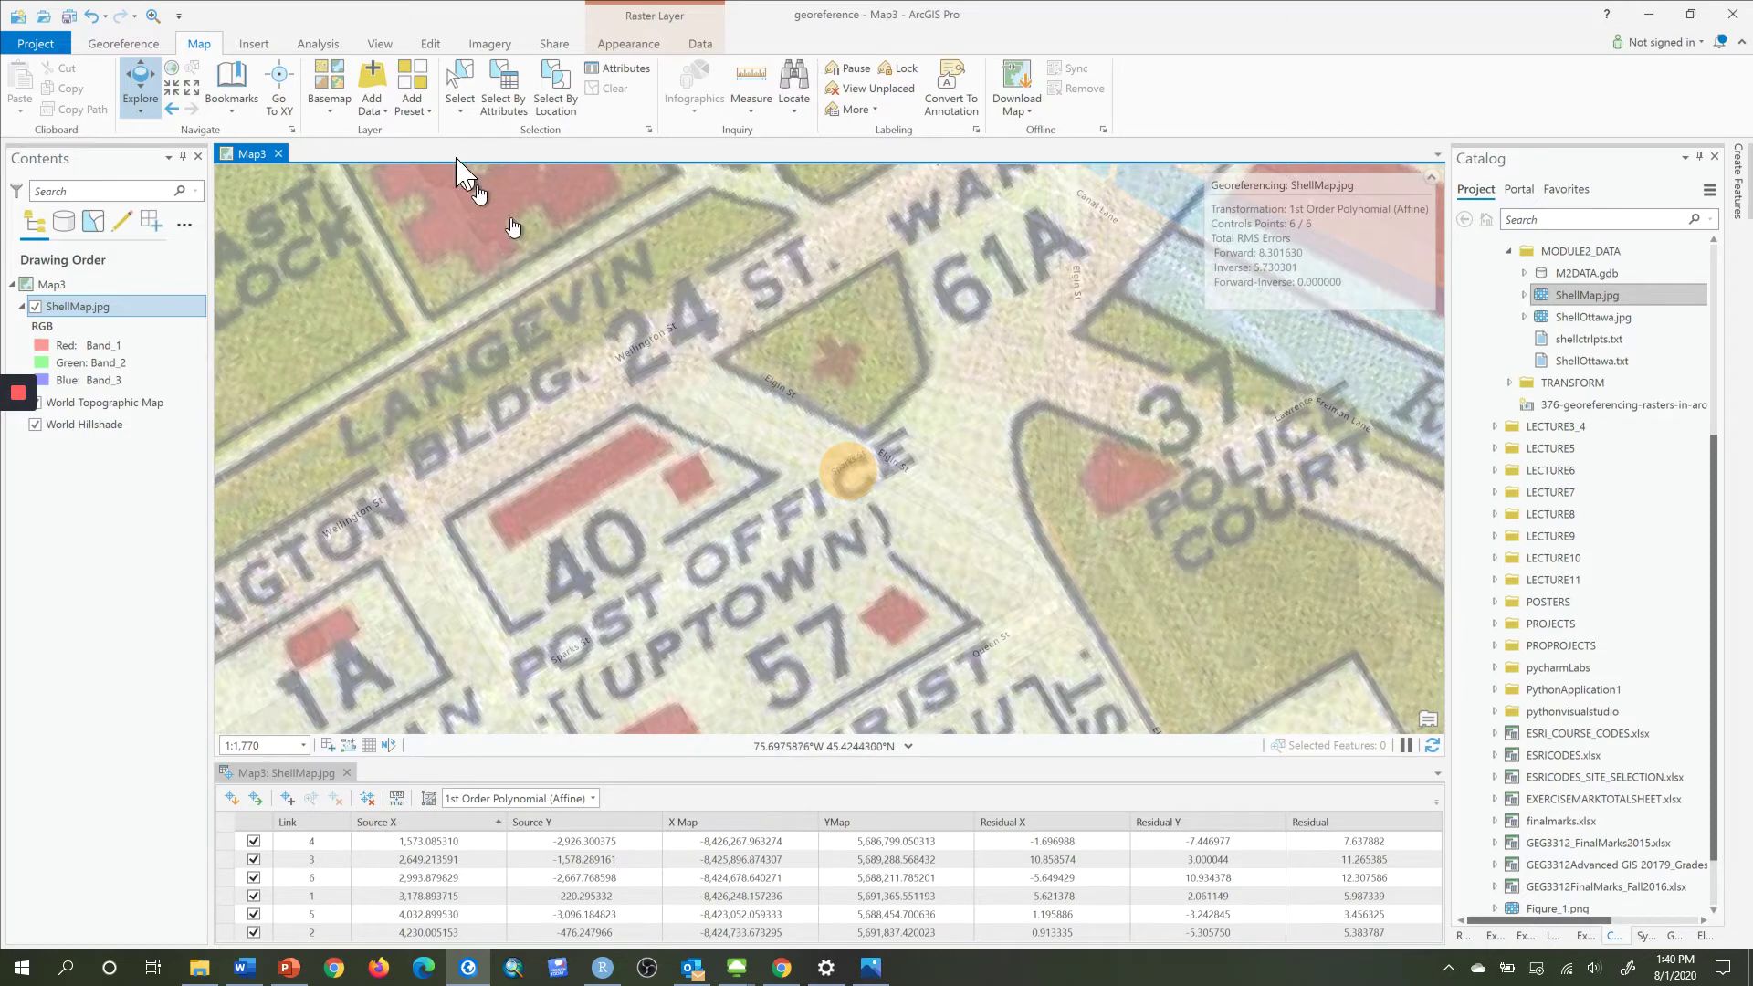
{"action": "left_click", "coordinate": [628, 44]}
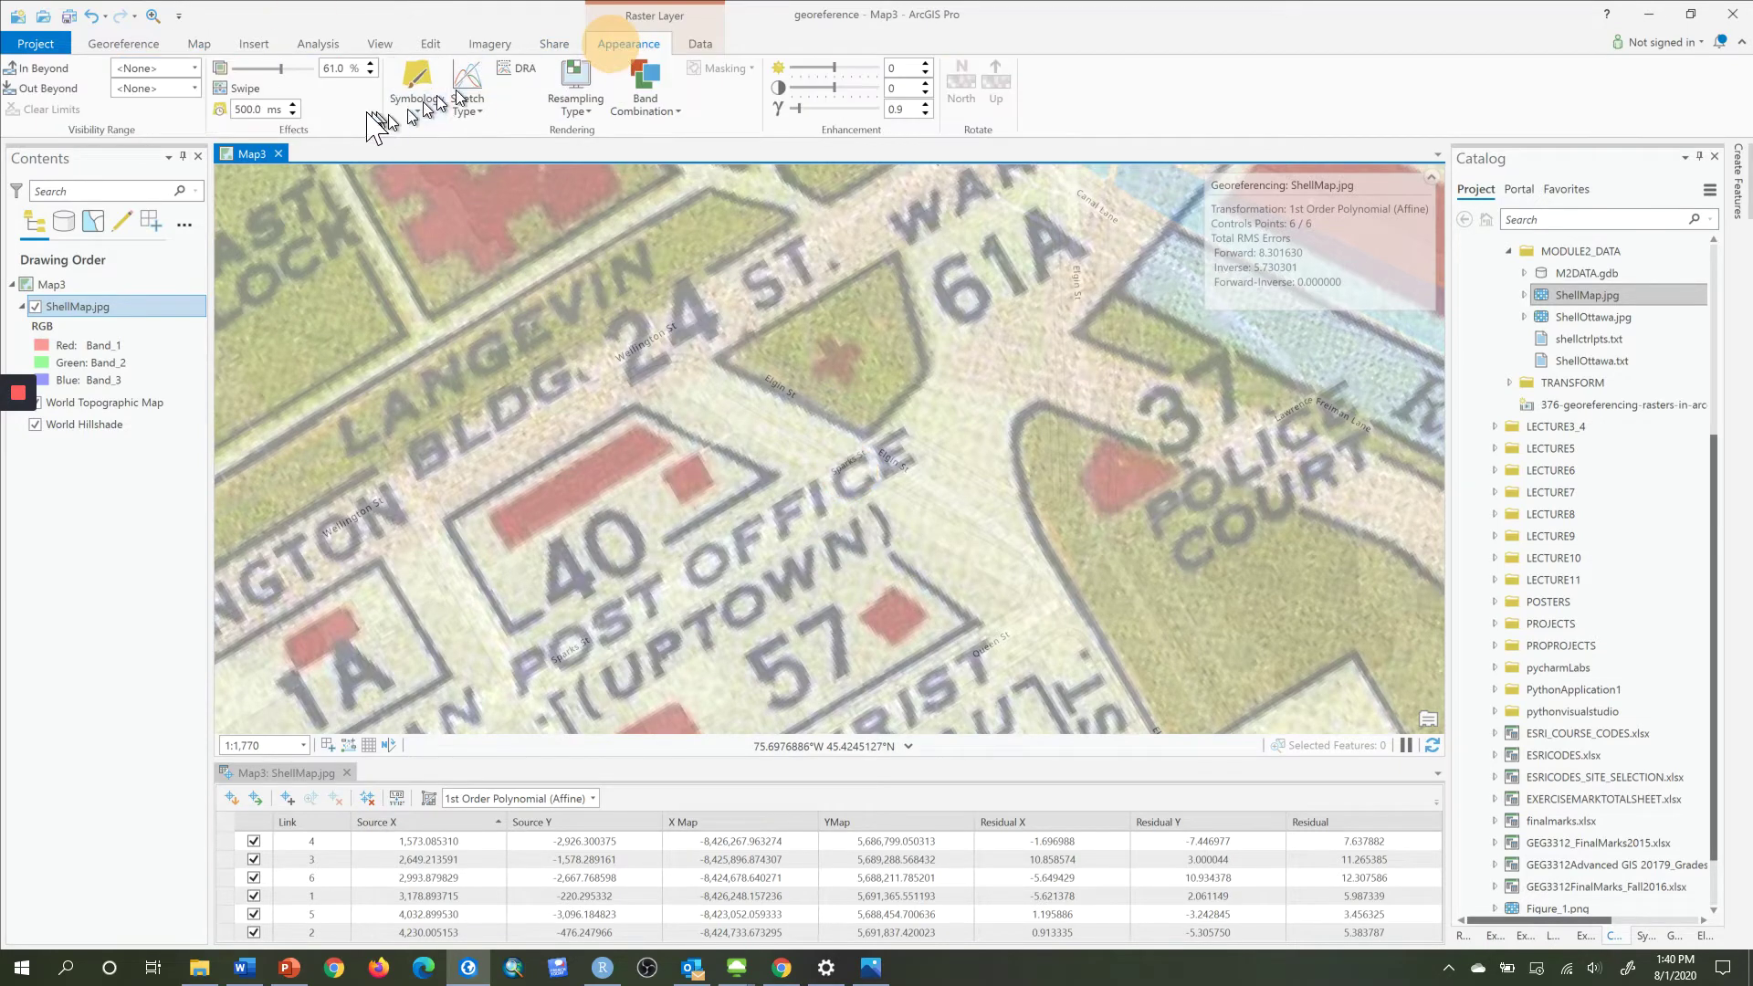
{"action": "left_click", "coordinate": [229, 89]}
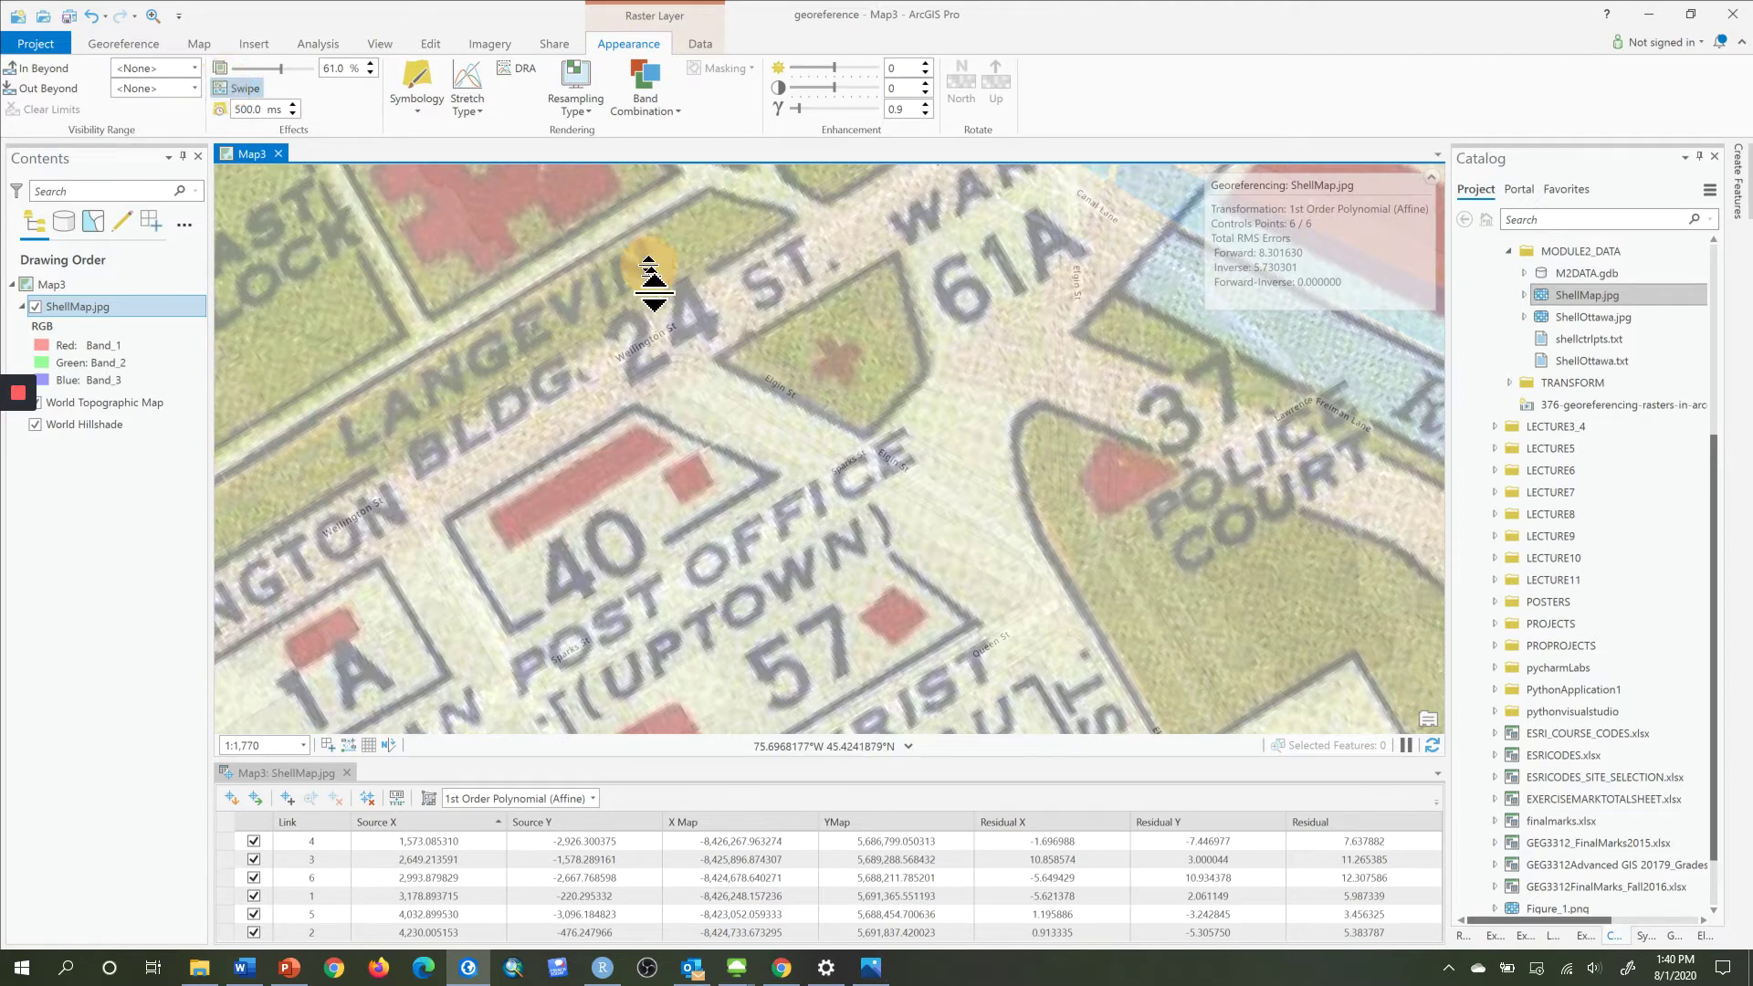
{"action": "mouse_move", "coordinate": [658, 274]}
{"action": "left_mouse_down"}
{"action": "mouse_move", "coordinate": [673, 548]}
{"action": "mouse_move", "coordinate": [683, 269]}
{"action": "left_mouse_up"}
{"action": "mouse_move", "coordinate": [691, 385]}
{"action": "left_mouse_down"}
{"action": "mouse_move", "coordinate": [700, 520]}
{"action": "mouse_move", "coordinate": [702, 260]}
{"action": "mouse_move", "coordinate": [708, 548]}
{"action": "mouse_move", "coordinate": [714, 228]}
{"action": "mouse_move", "coordinate": [685, 501]}
{"action": "mouse_move", "coordinate": [700, 501]}
{"action": "mouse_move", "coordinate": [749, 315]}
{"action": "mouse_move", "coordinate": [726, 493]}
{"action": "mouse_move", "coordinate": [732, 310]}
{"action": "mouse_move", "coordinate": [761, 223]}
{"action": "left_mouse_up"}
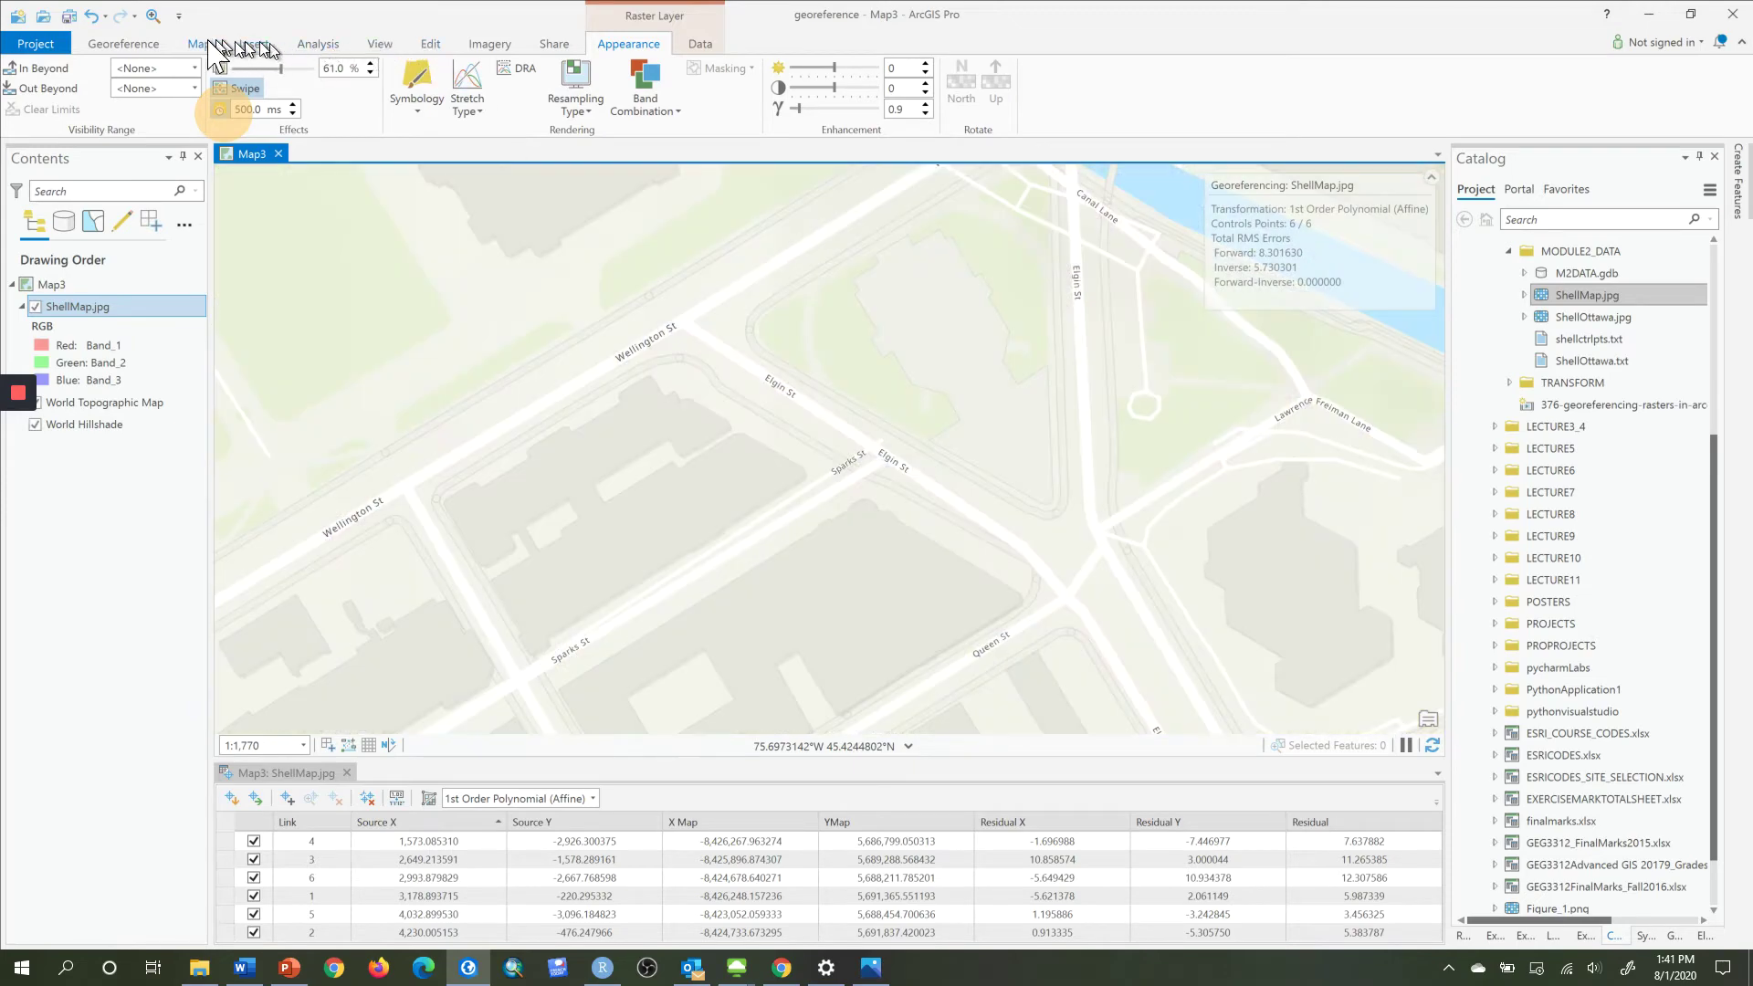
Add a control point from the Wellington St and Elgin St intersection on ShellMap.jpg to the same intersection on the basemap.
{"action": "left_click", "coordinate": [124, 43]}
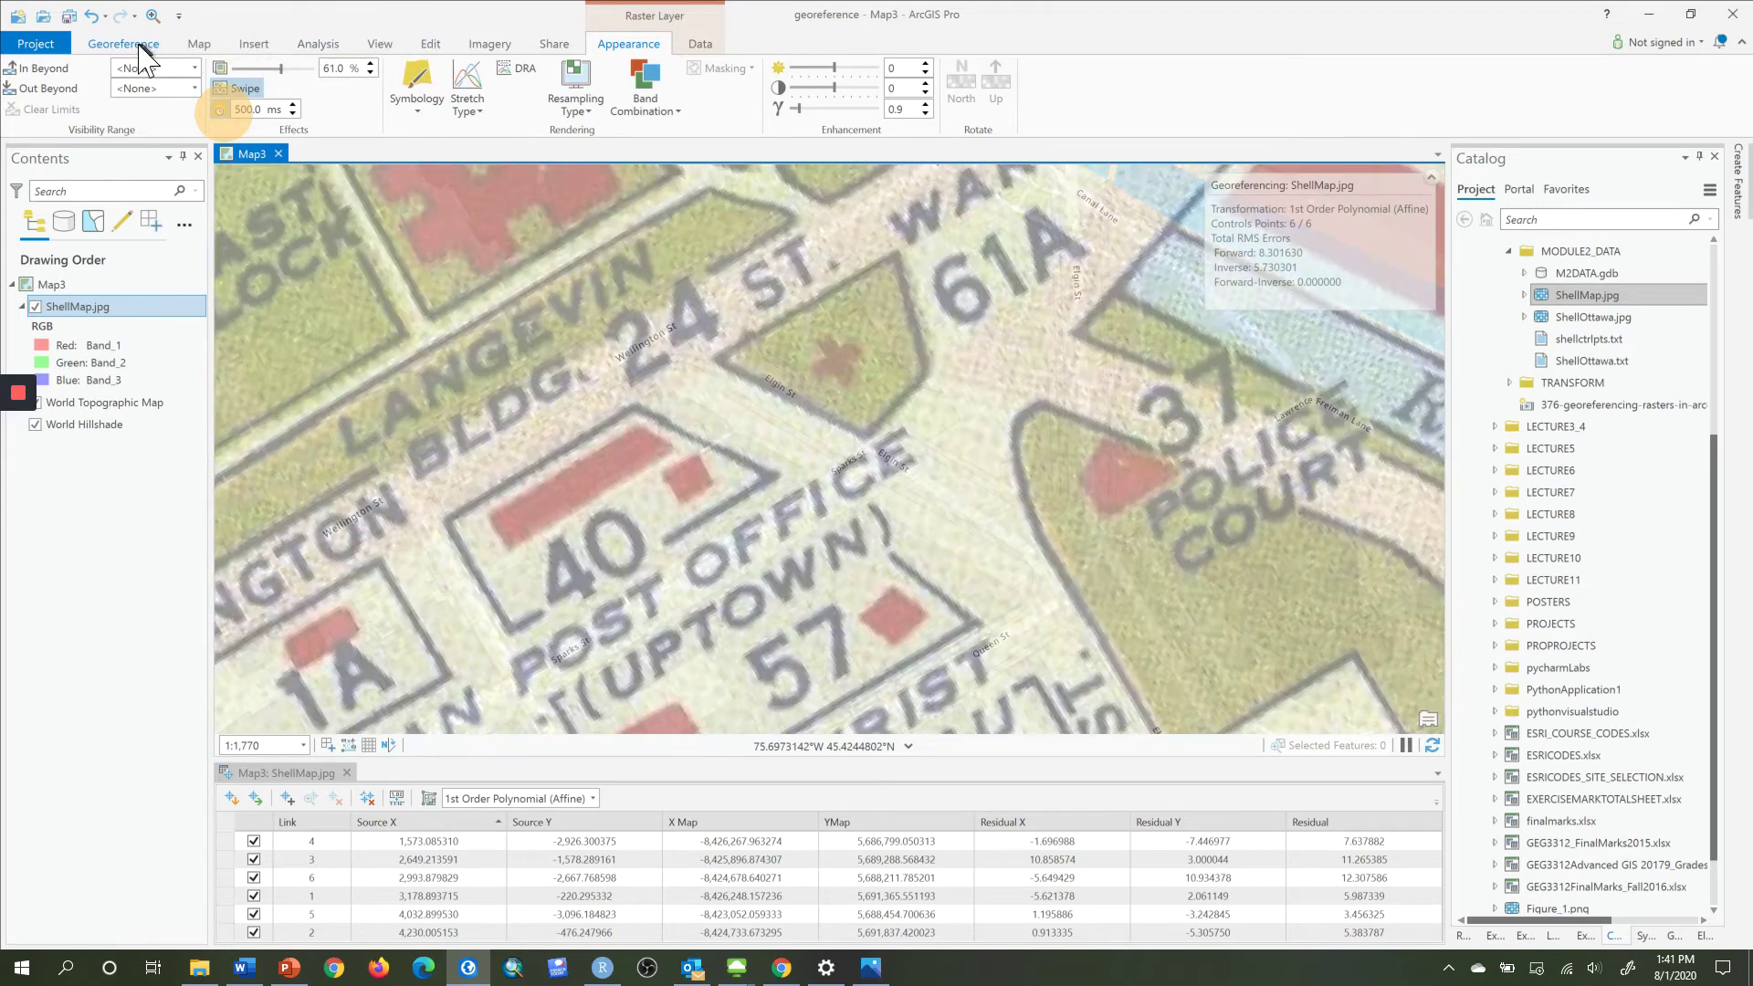
{"action": "left_click", "coordinate": [443, 93]}
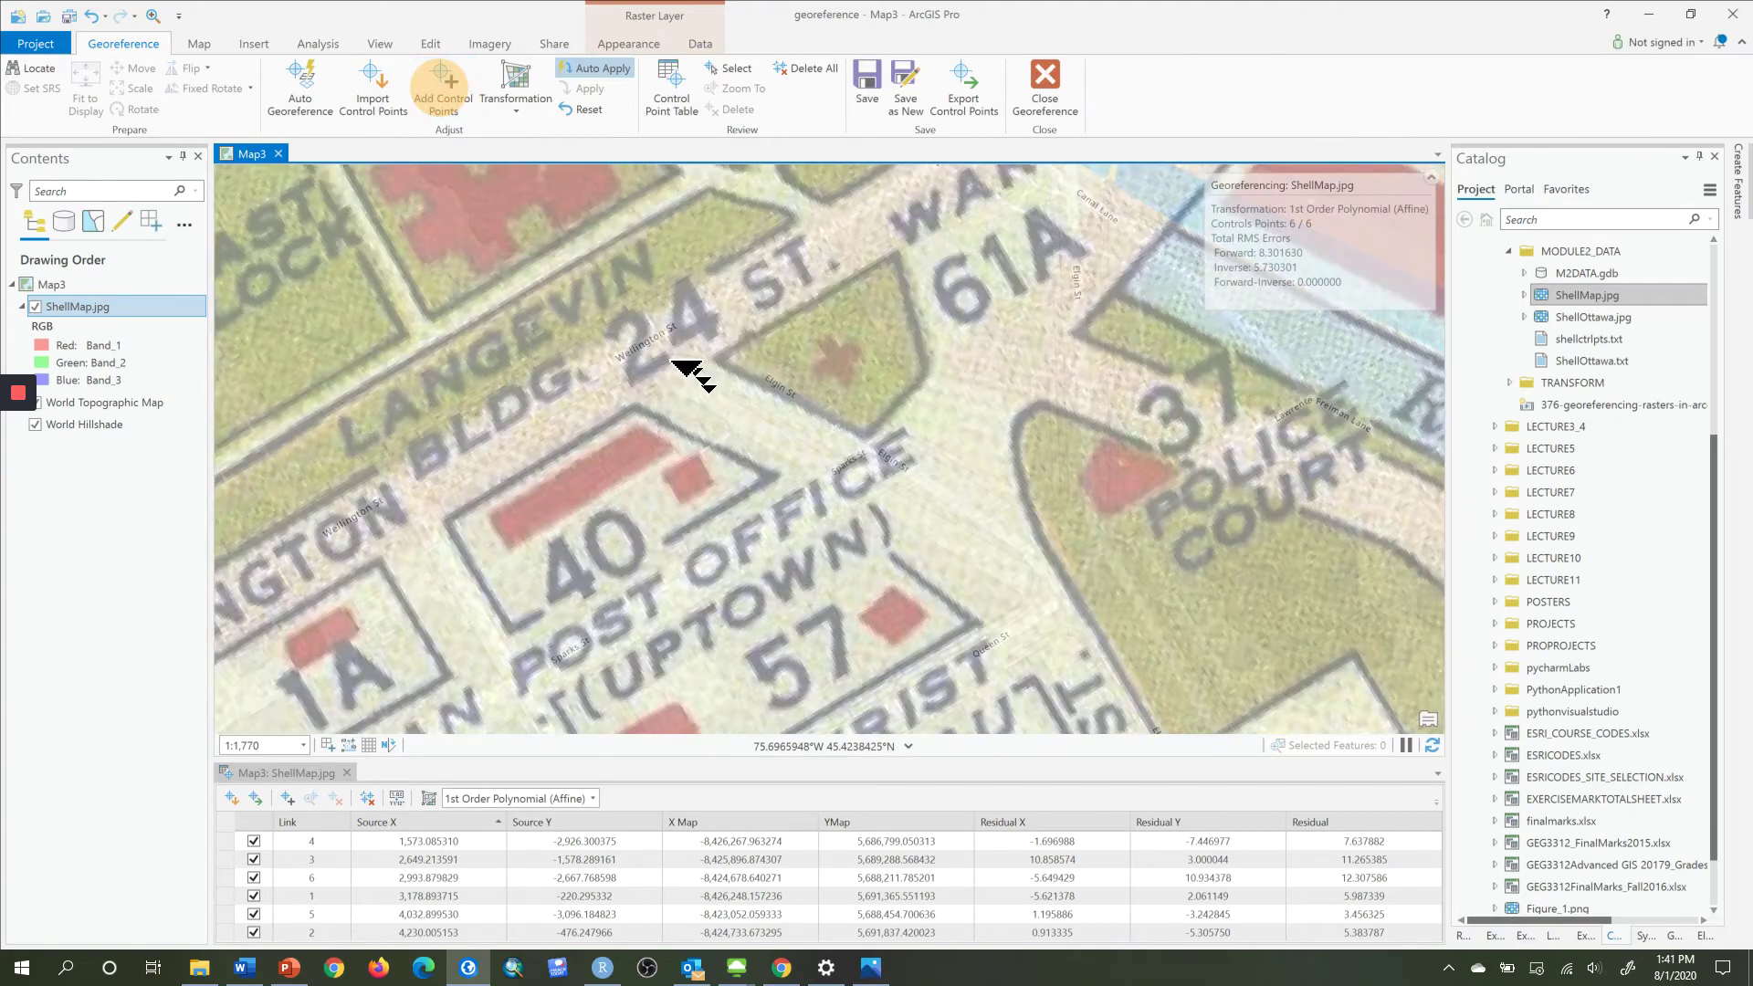
{"action": "left_click", "coordinate": [444, 96]}
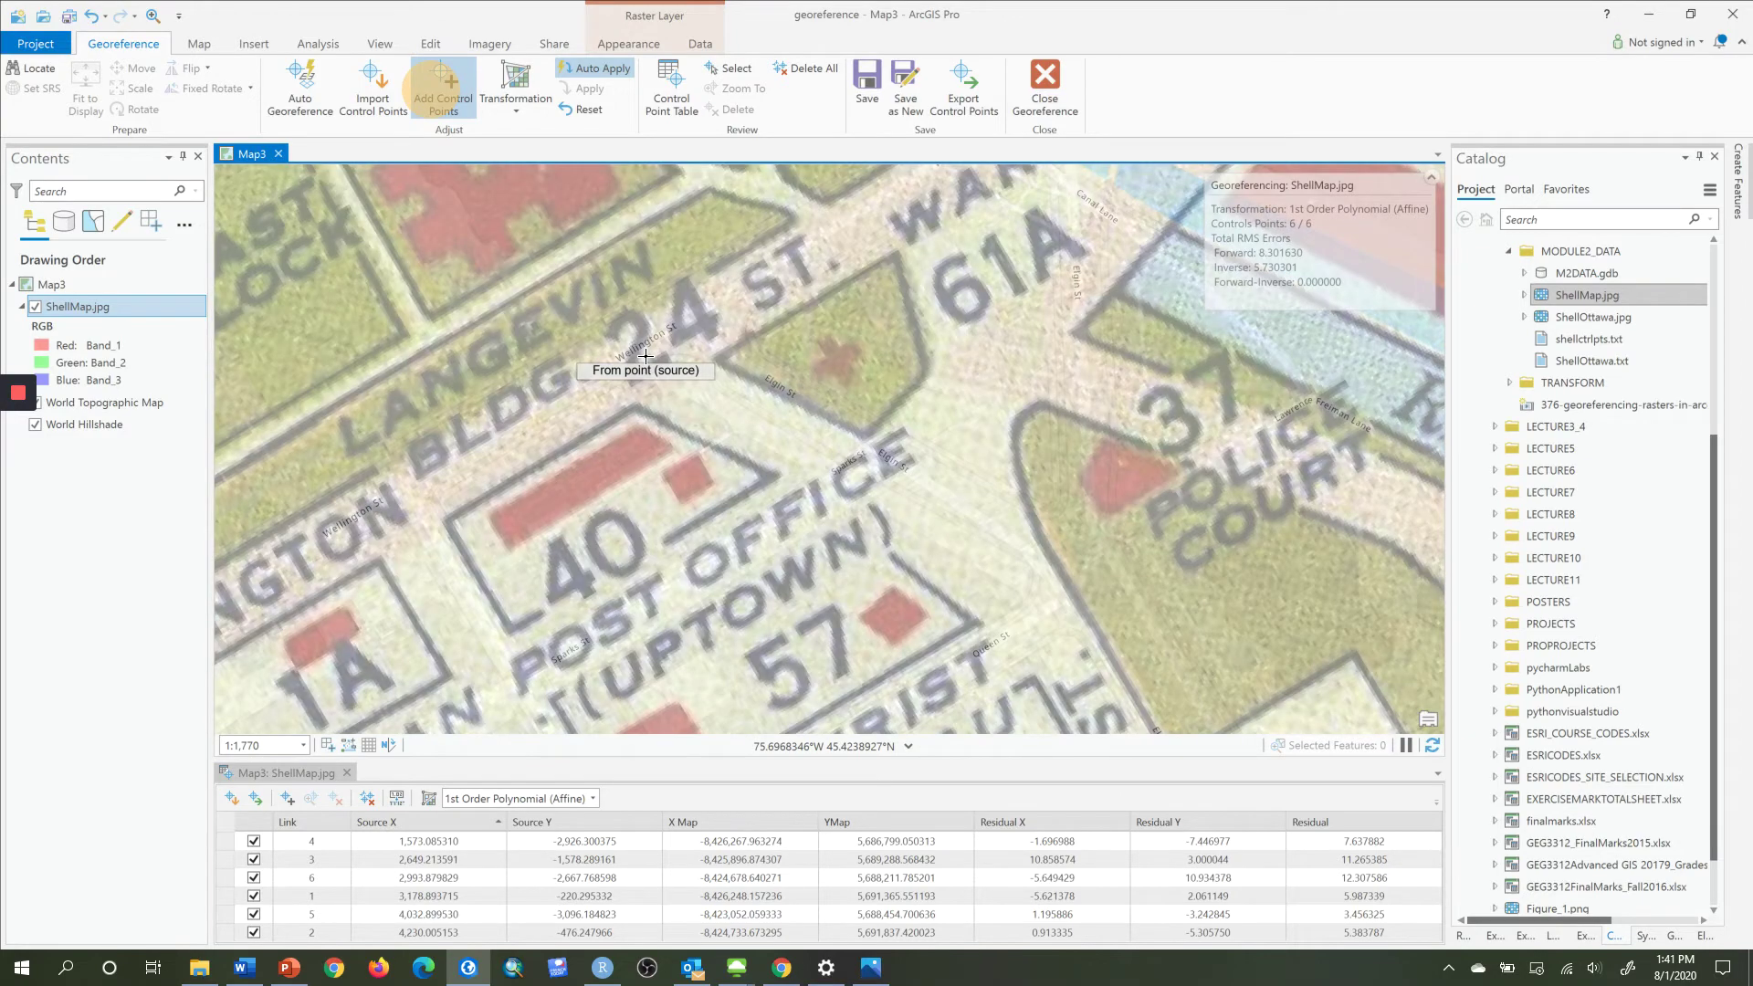
{"action": "left_click", "coordinate": [645, 356]}
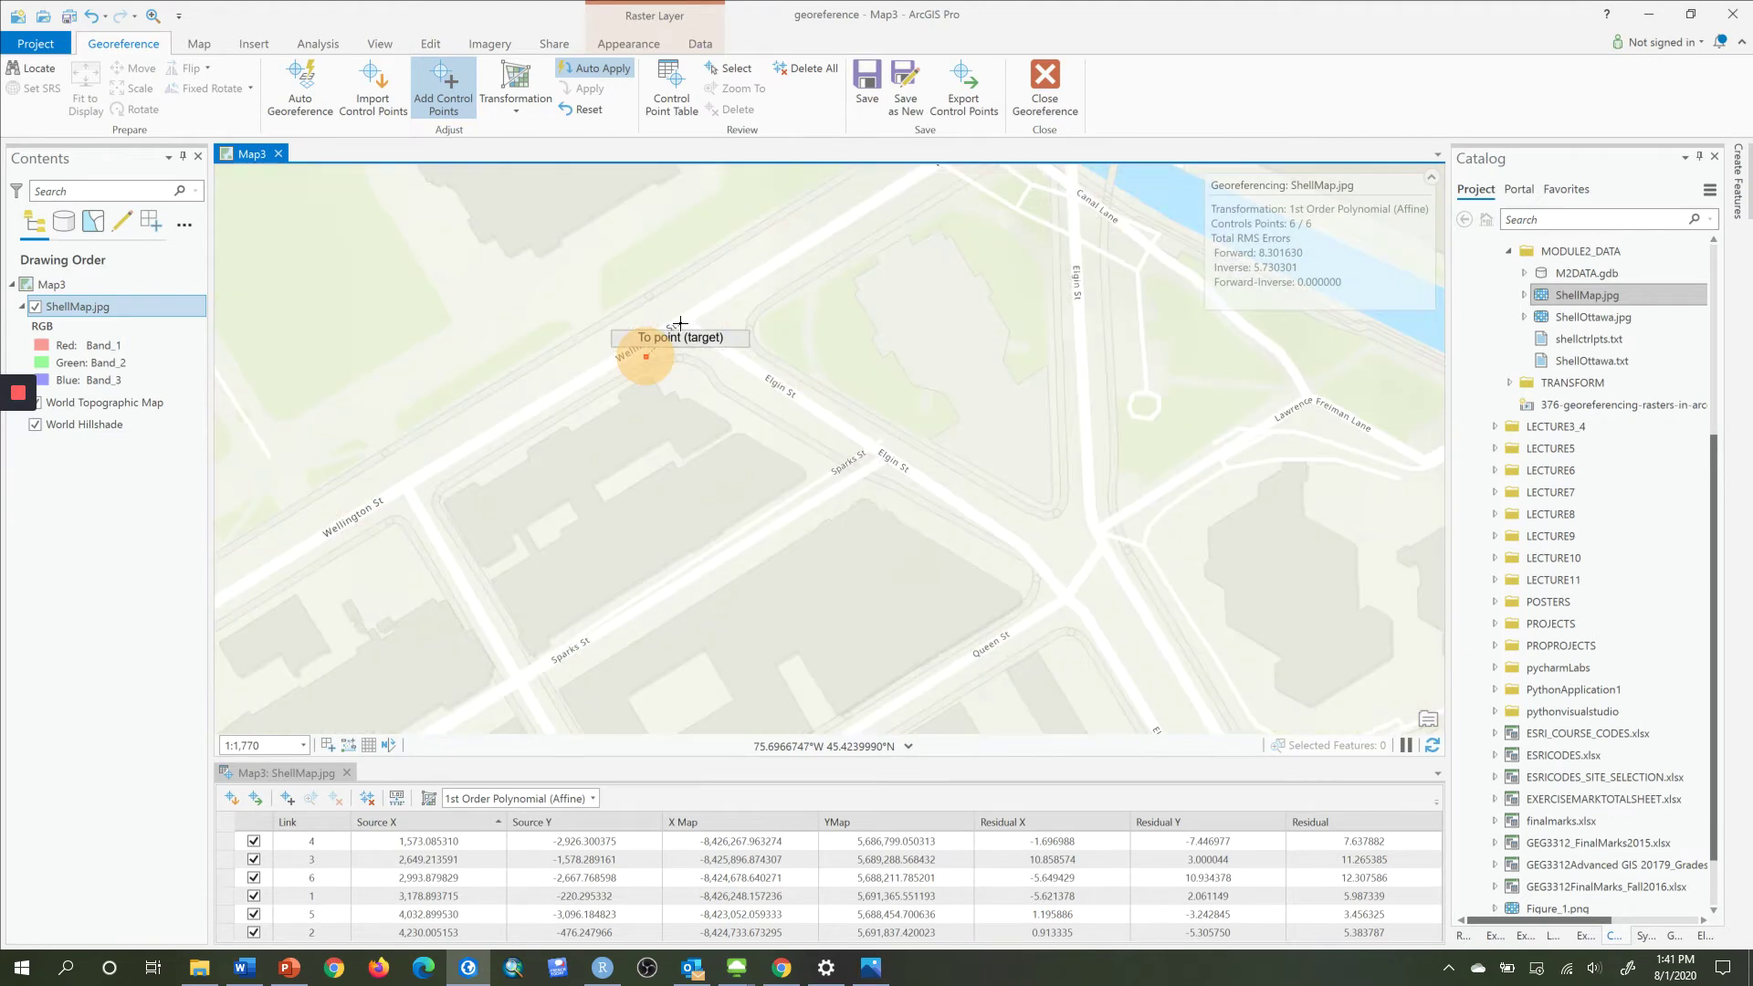
{"action": "left_click", "coordinate": [680, 322]}
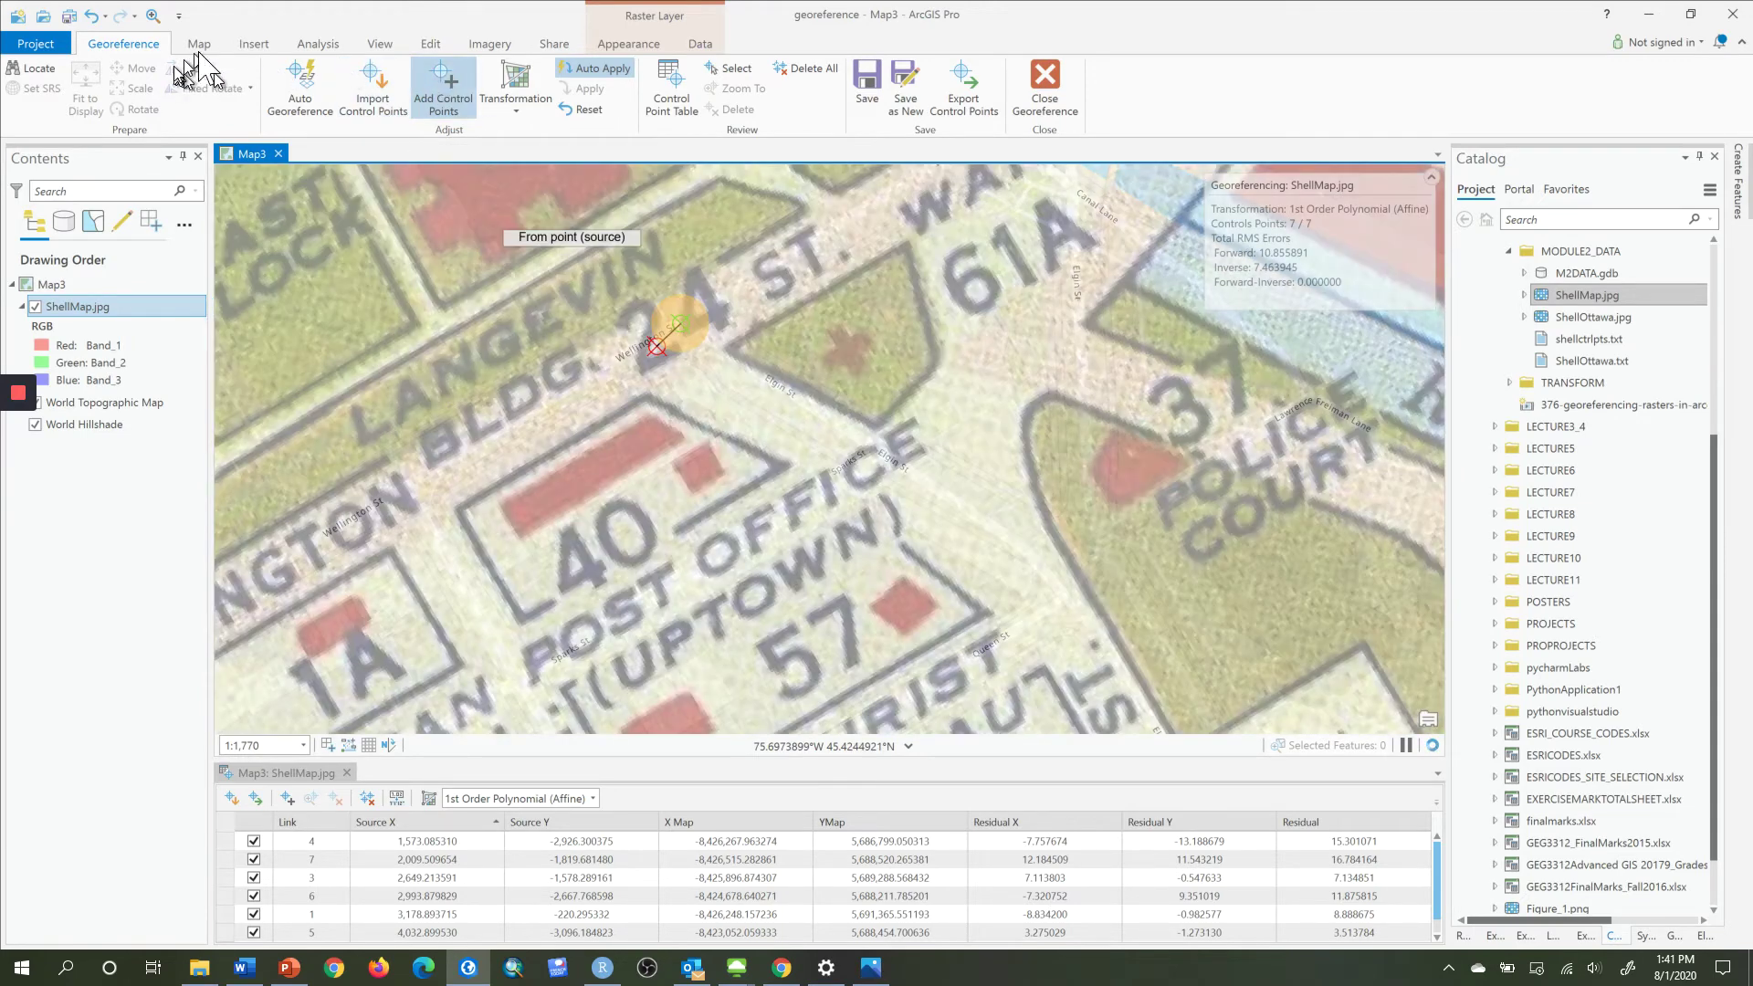
Turn off the flicker effect on the ShellMap.jpg layer.
{"action": "left_click", "coordinate": [199, 44]}
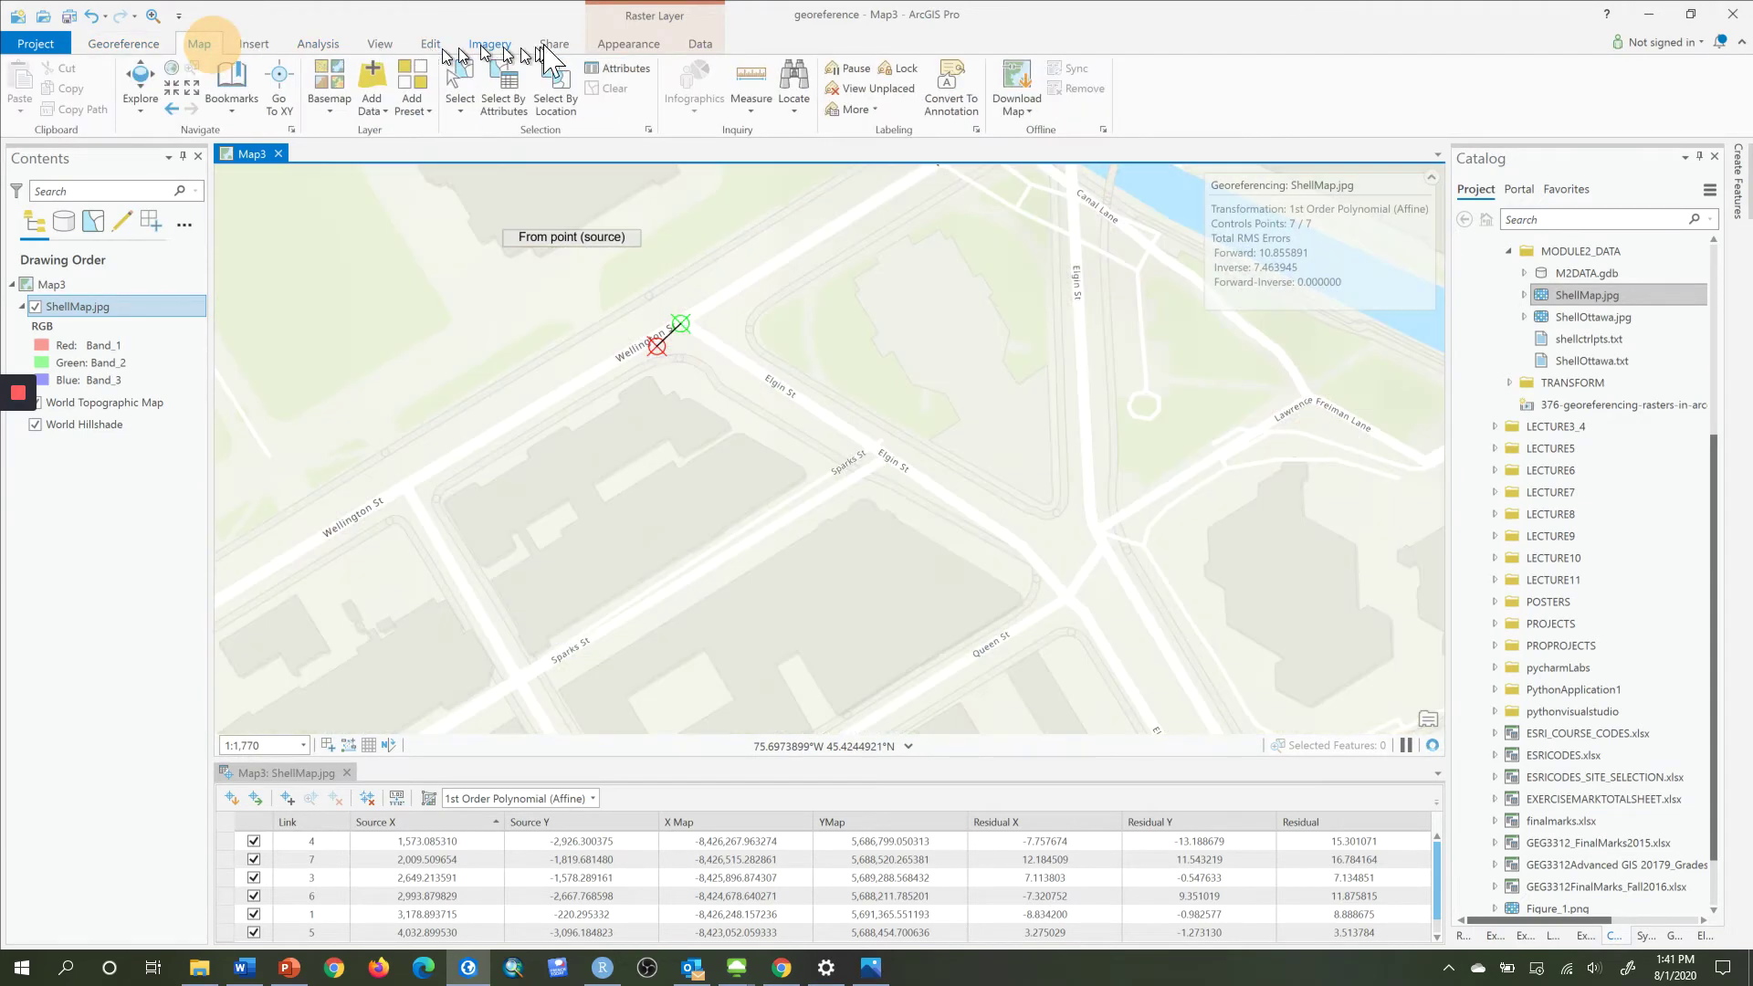
{"action": "left_click", "coordinate": [628, 44]}
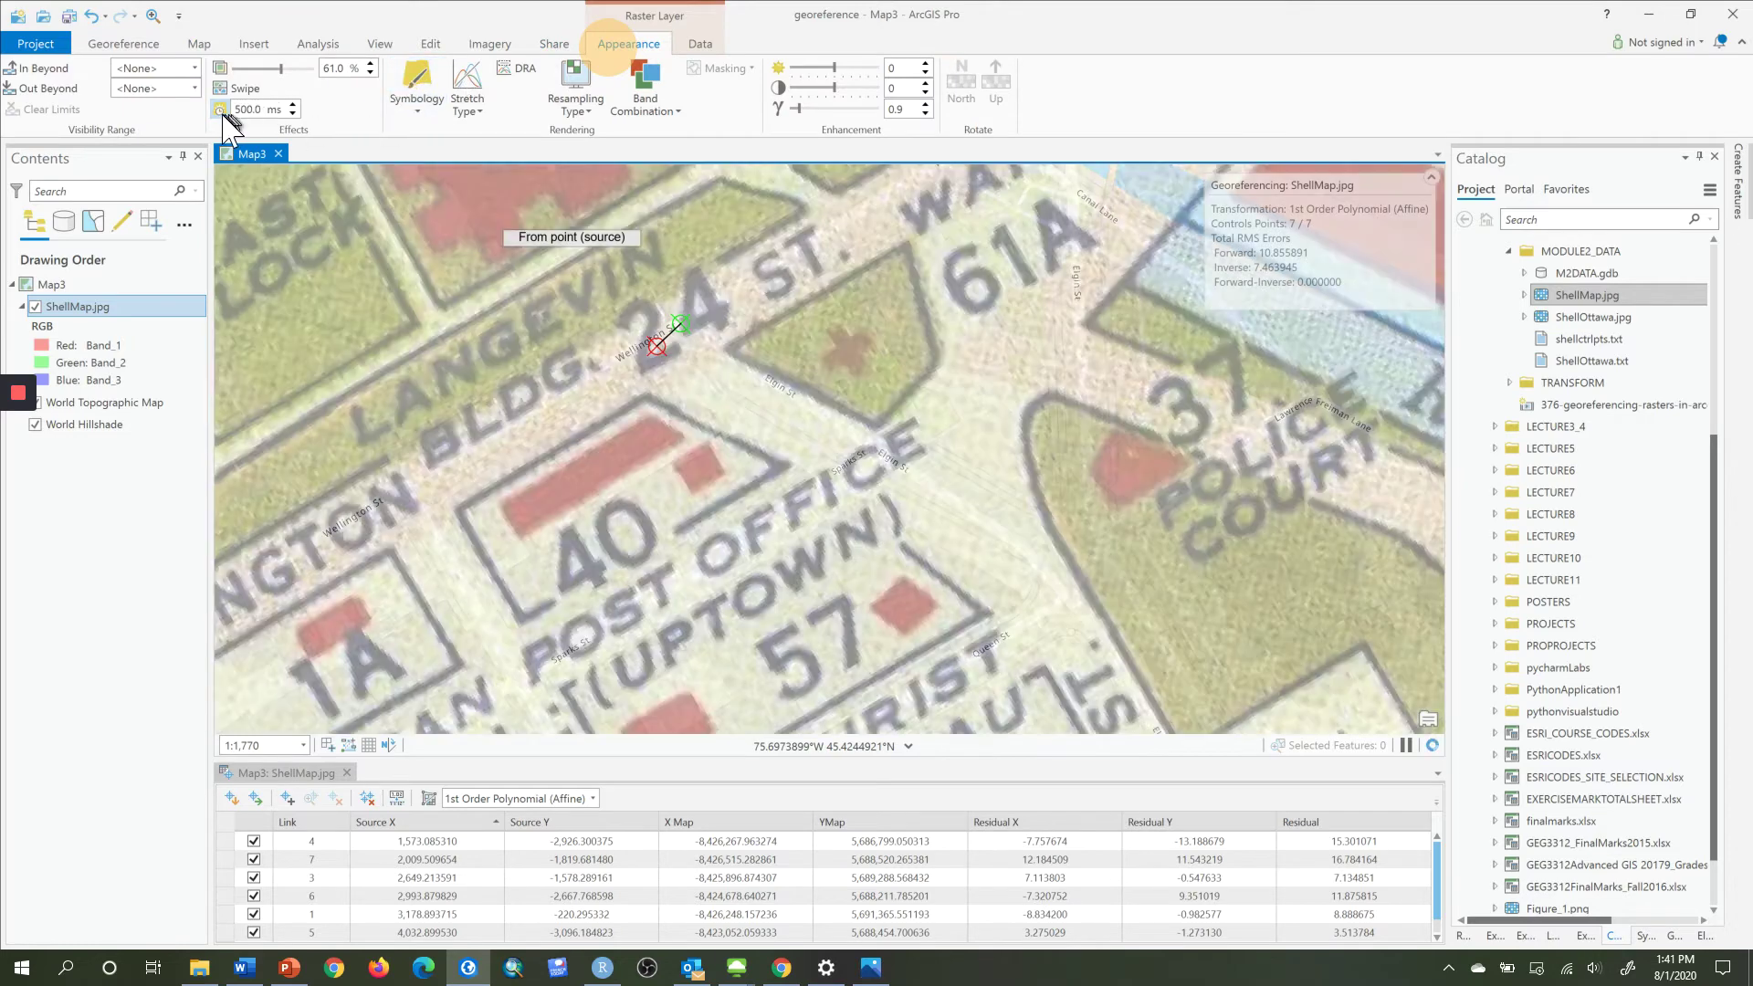
{"action": "left_click", "coordinate": [220, 110]}
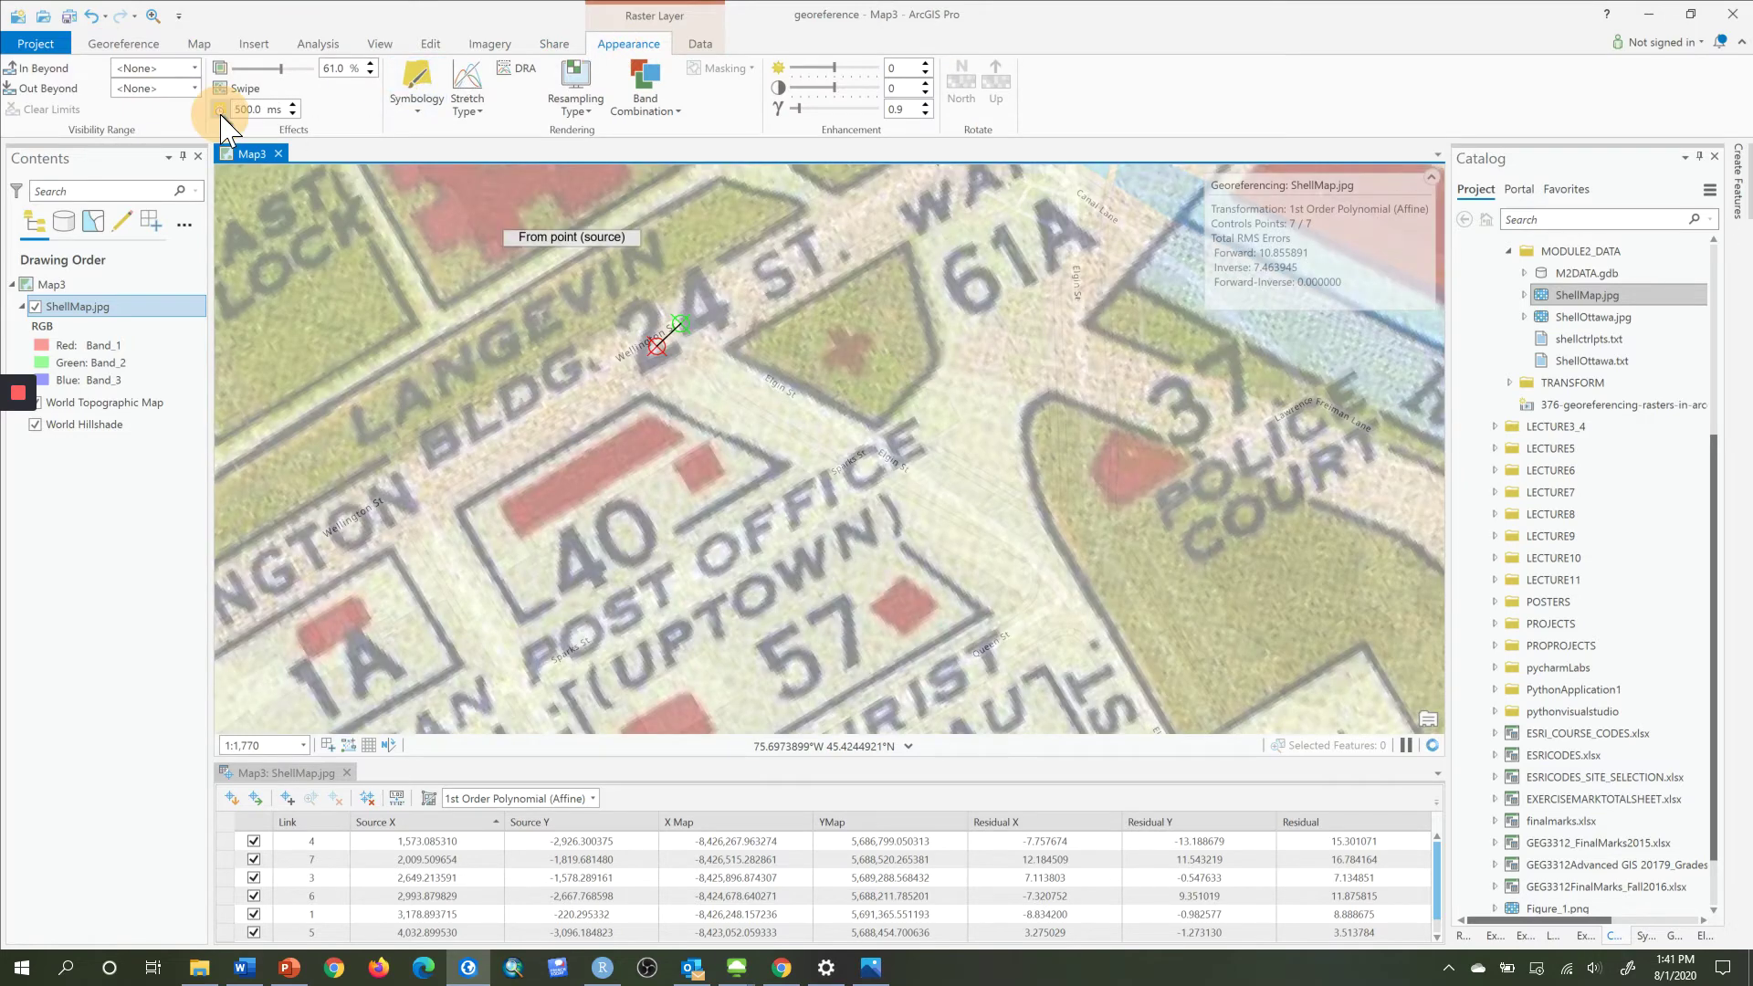
Examine how the Hull streets on ShellMap.jpg line up with the basemap, from Hotel de Ville up to Verdun St.
{"action": "left_click", "coordinate": [198, 44]}
{"action": "left_click", "coordinate": [144, 82]}
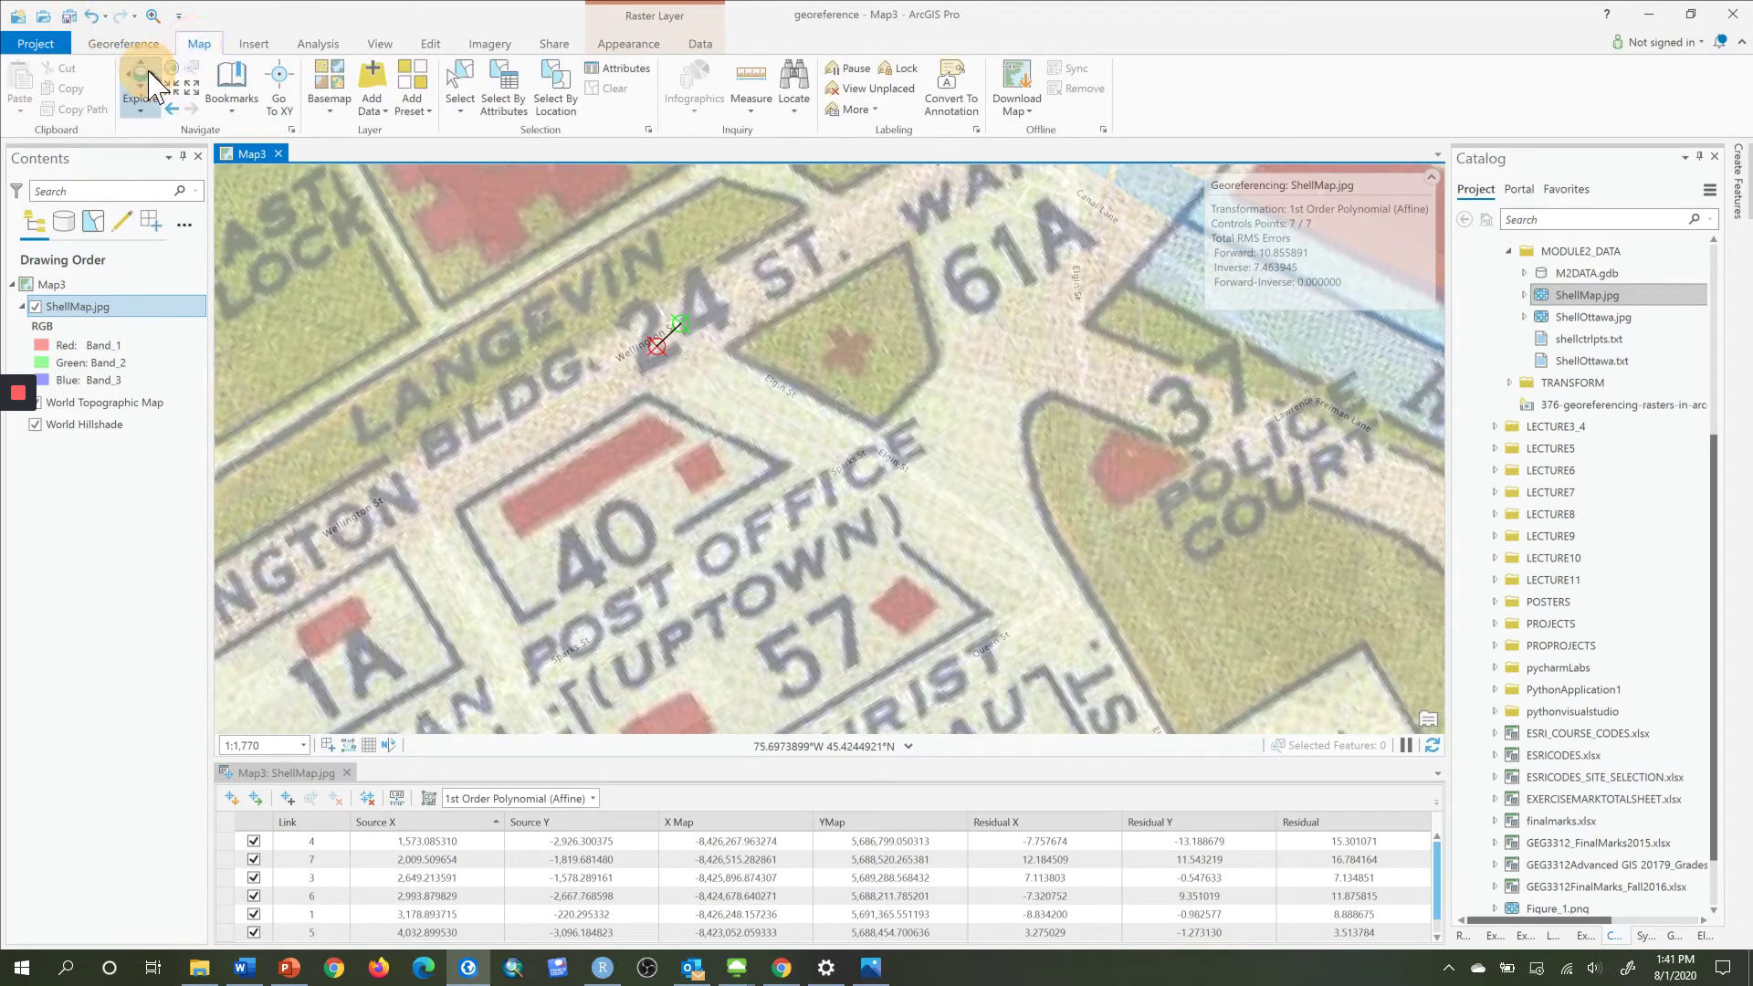
{"action": "left_click_drag", "start_coordinate": [331, 329], "coordinate": [680, 405]}
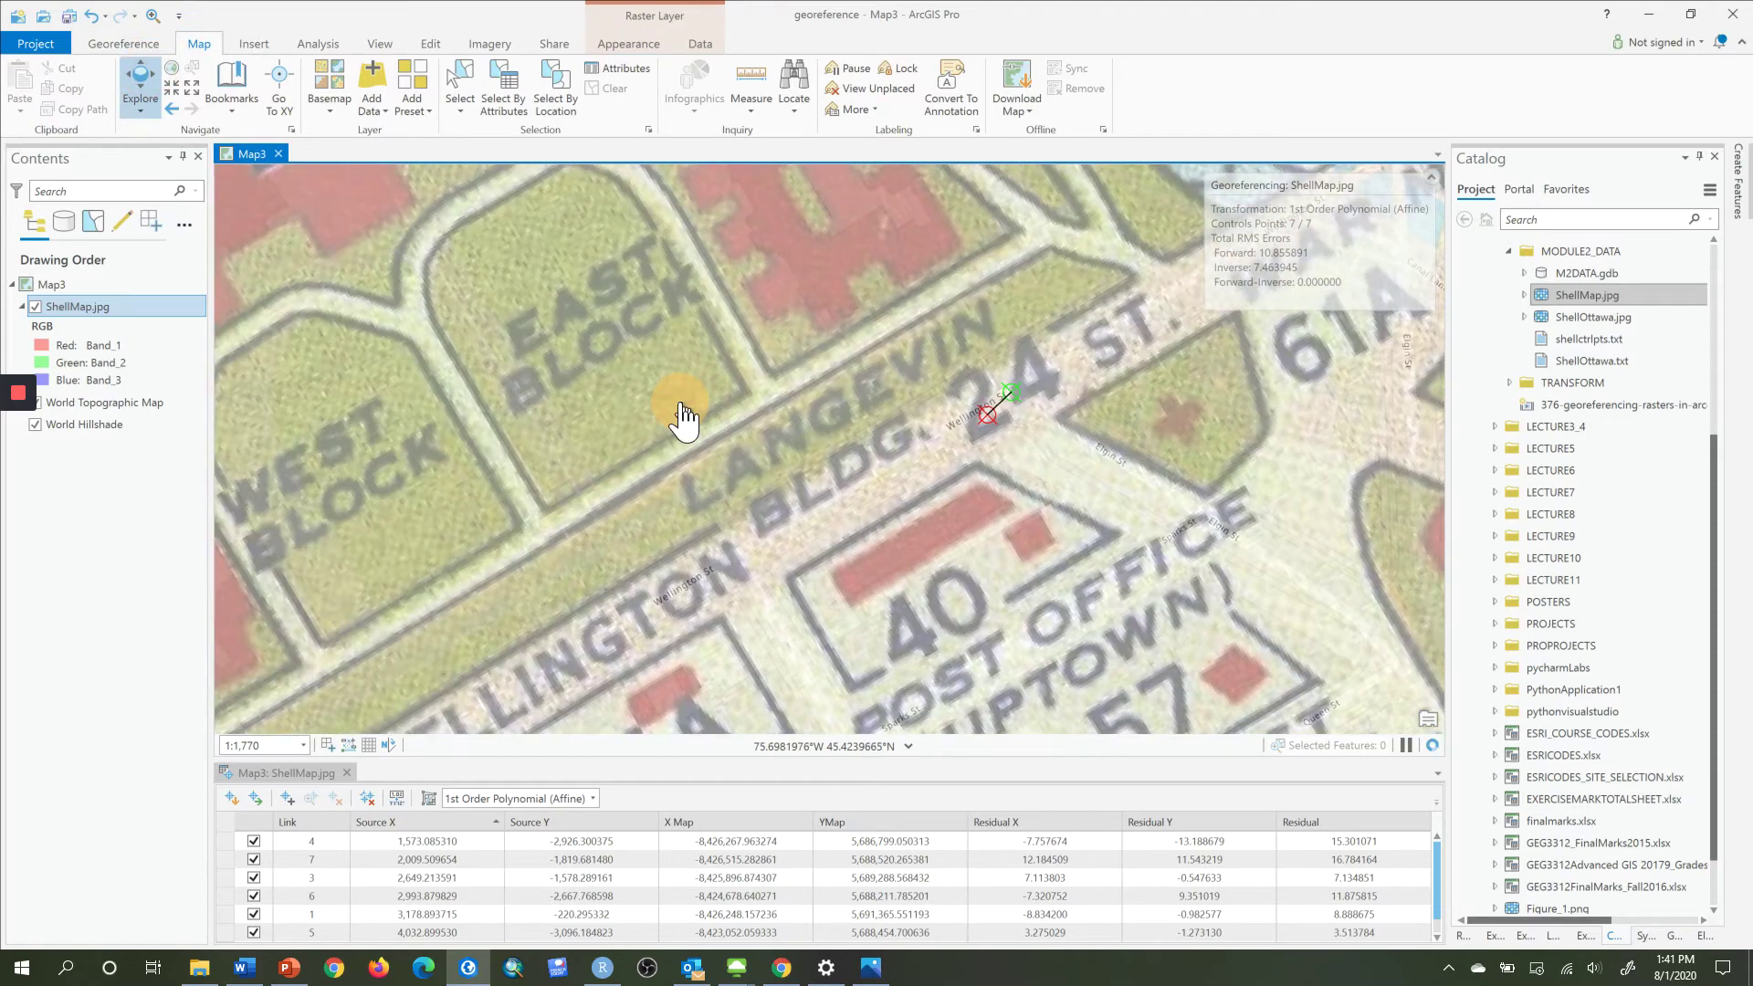
{"action": "scroll", "coordinate": [680, 418], "scroll_direction": "down", "scroll_amount": 5}
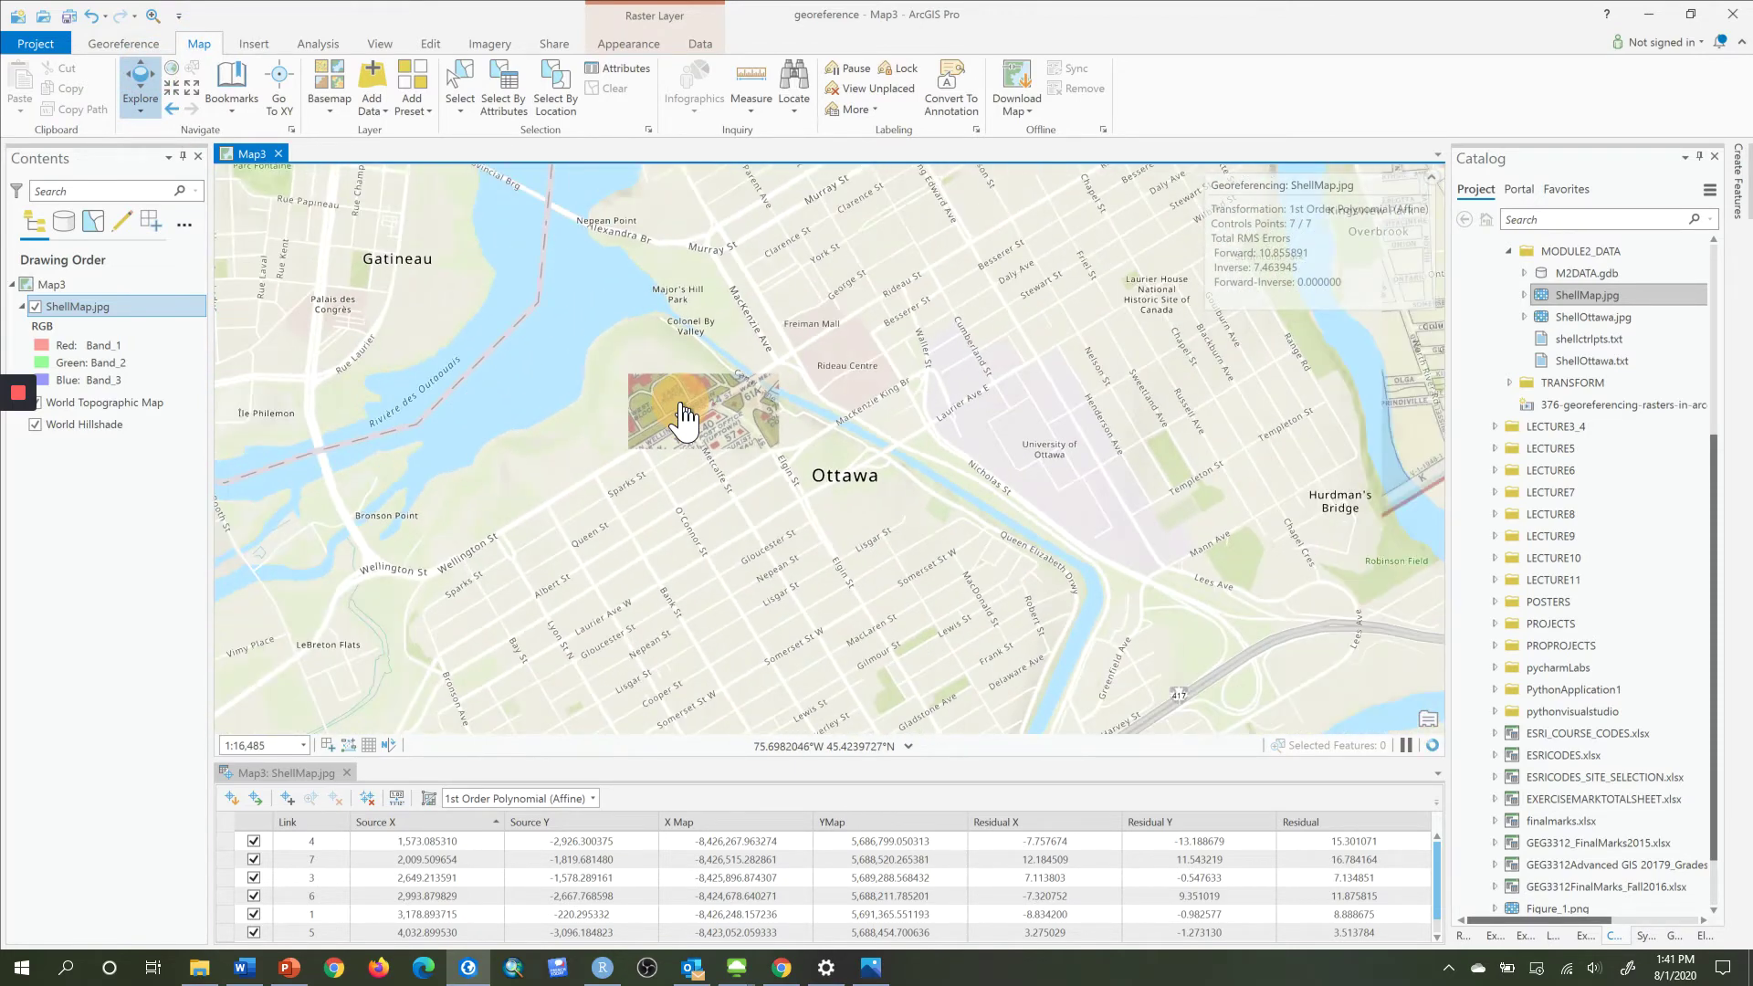
{"action": "scroll", "coordinate": [680, 418], "scroll_direction": "down", "scroll_amount": 3}
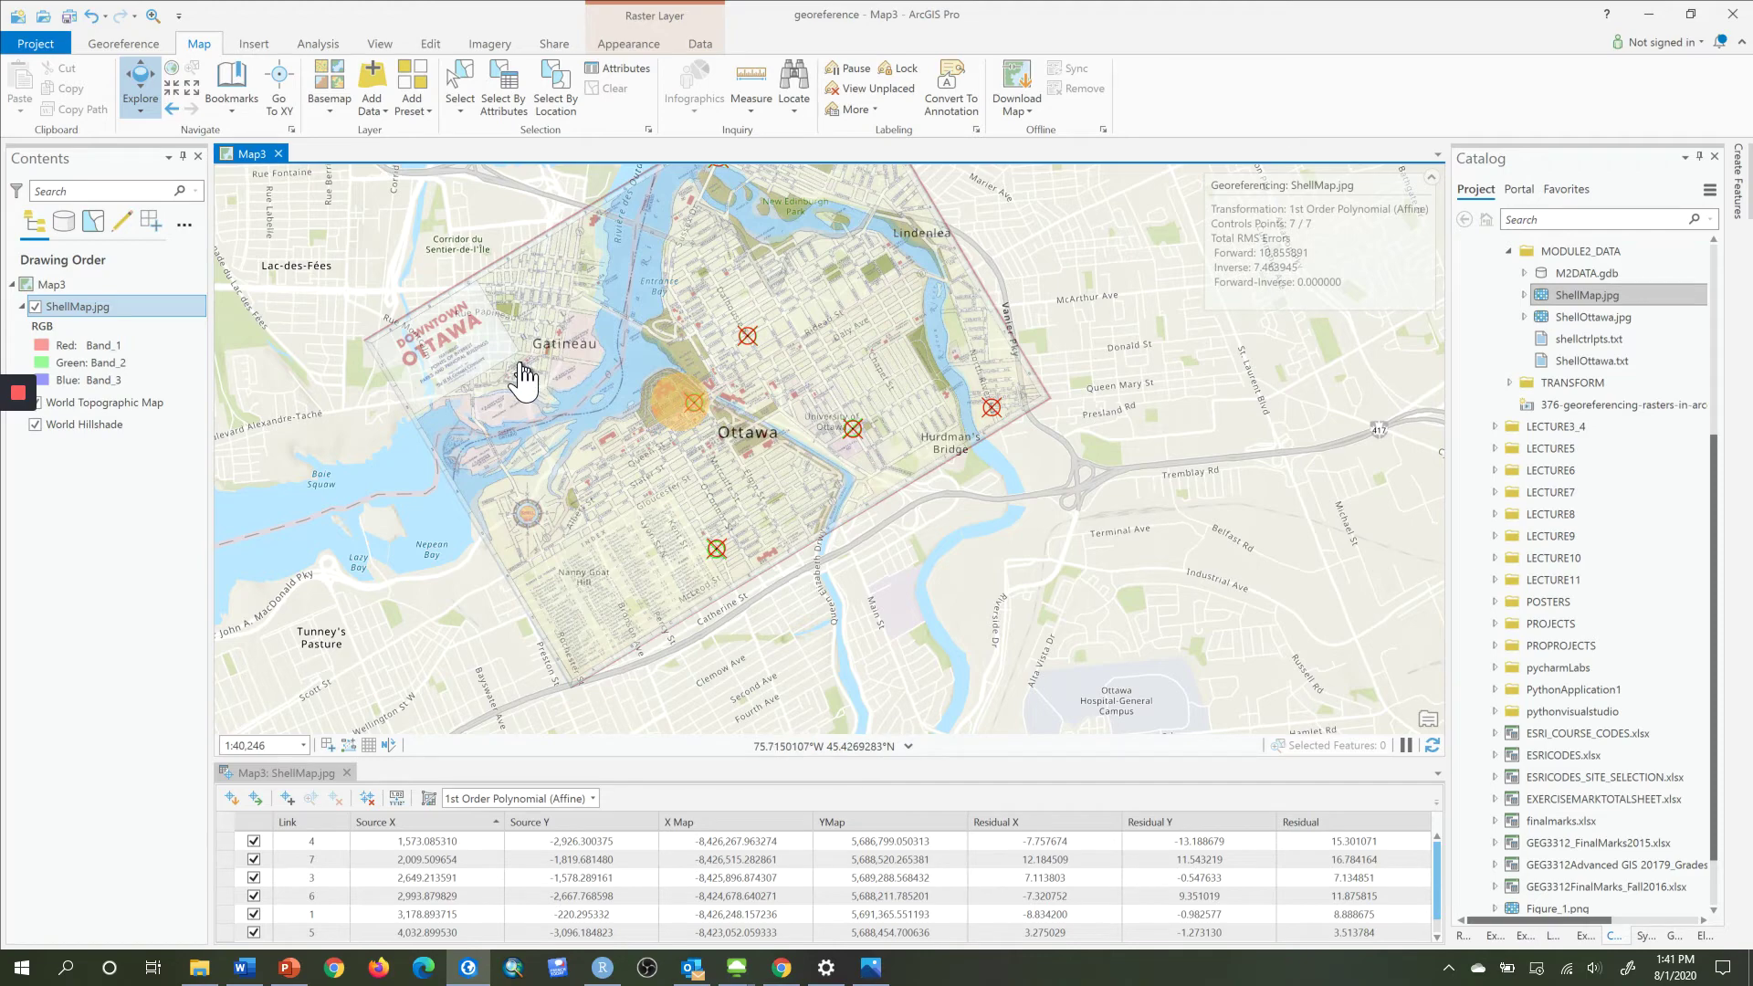
{"action": "scroll", "coordinate": [523, 378], "scroll_direction": "up", "scroll_amount": 6}
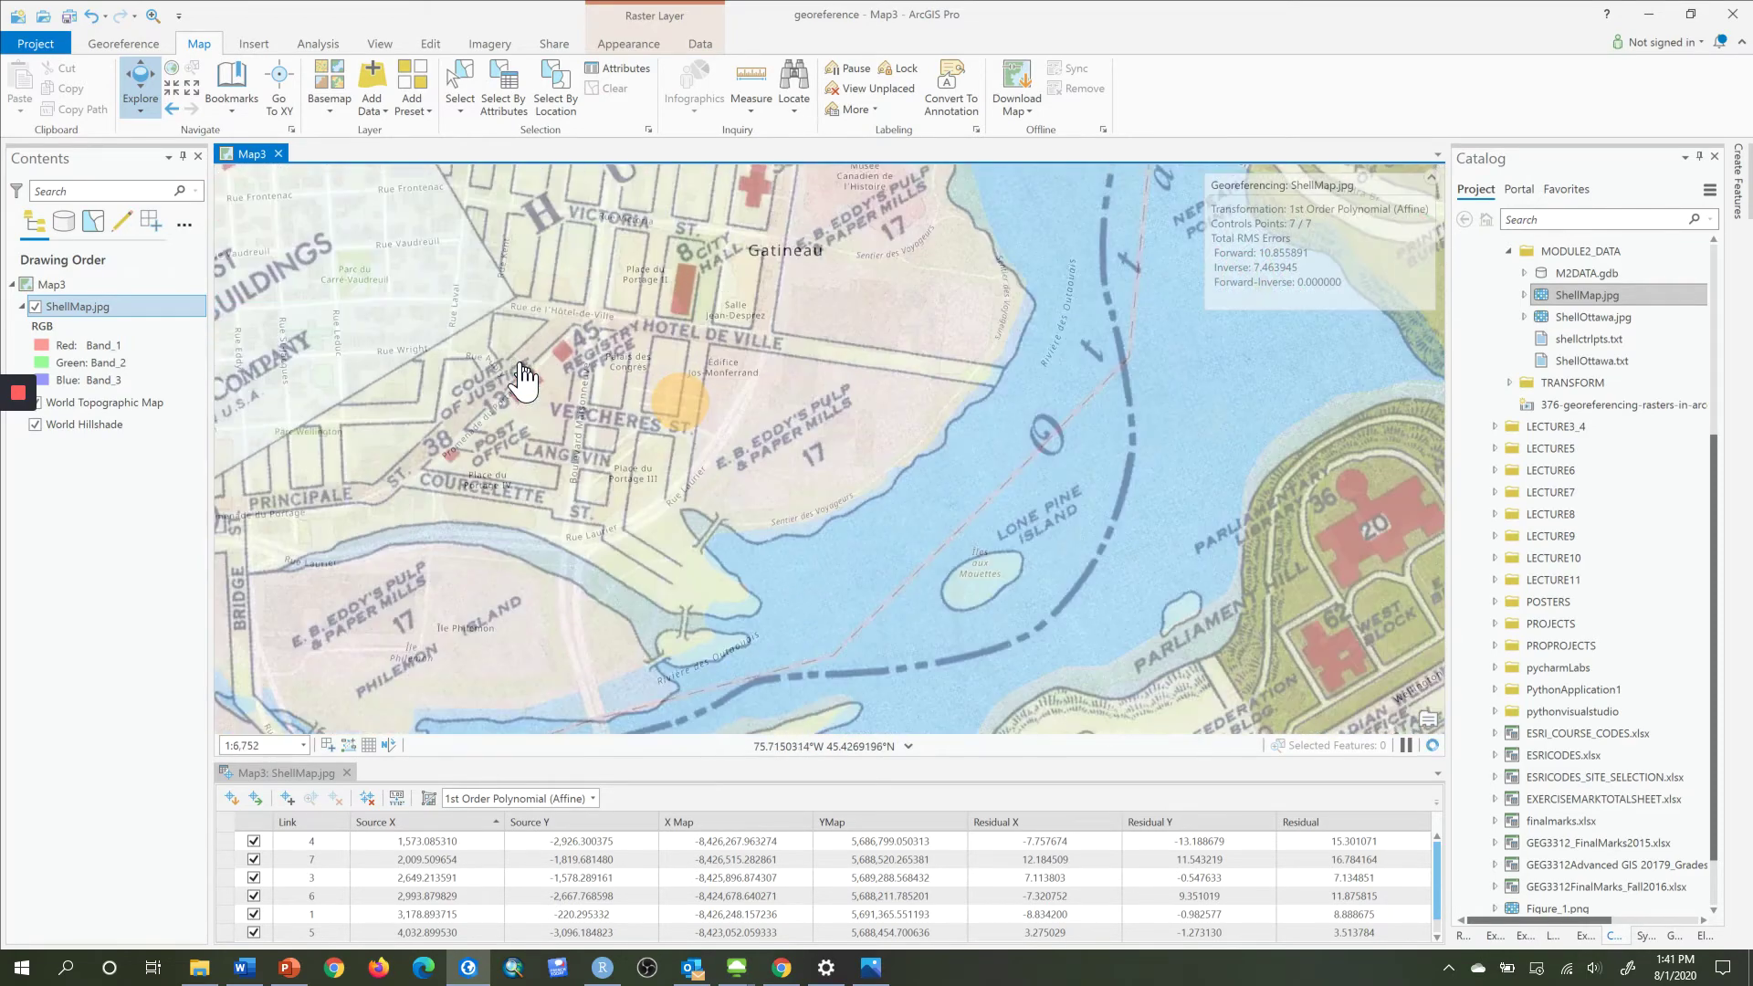
{"action": "left_click_drag", "start_coordinate": [603, 340], "coordinate": [566, 563]}
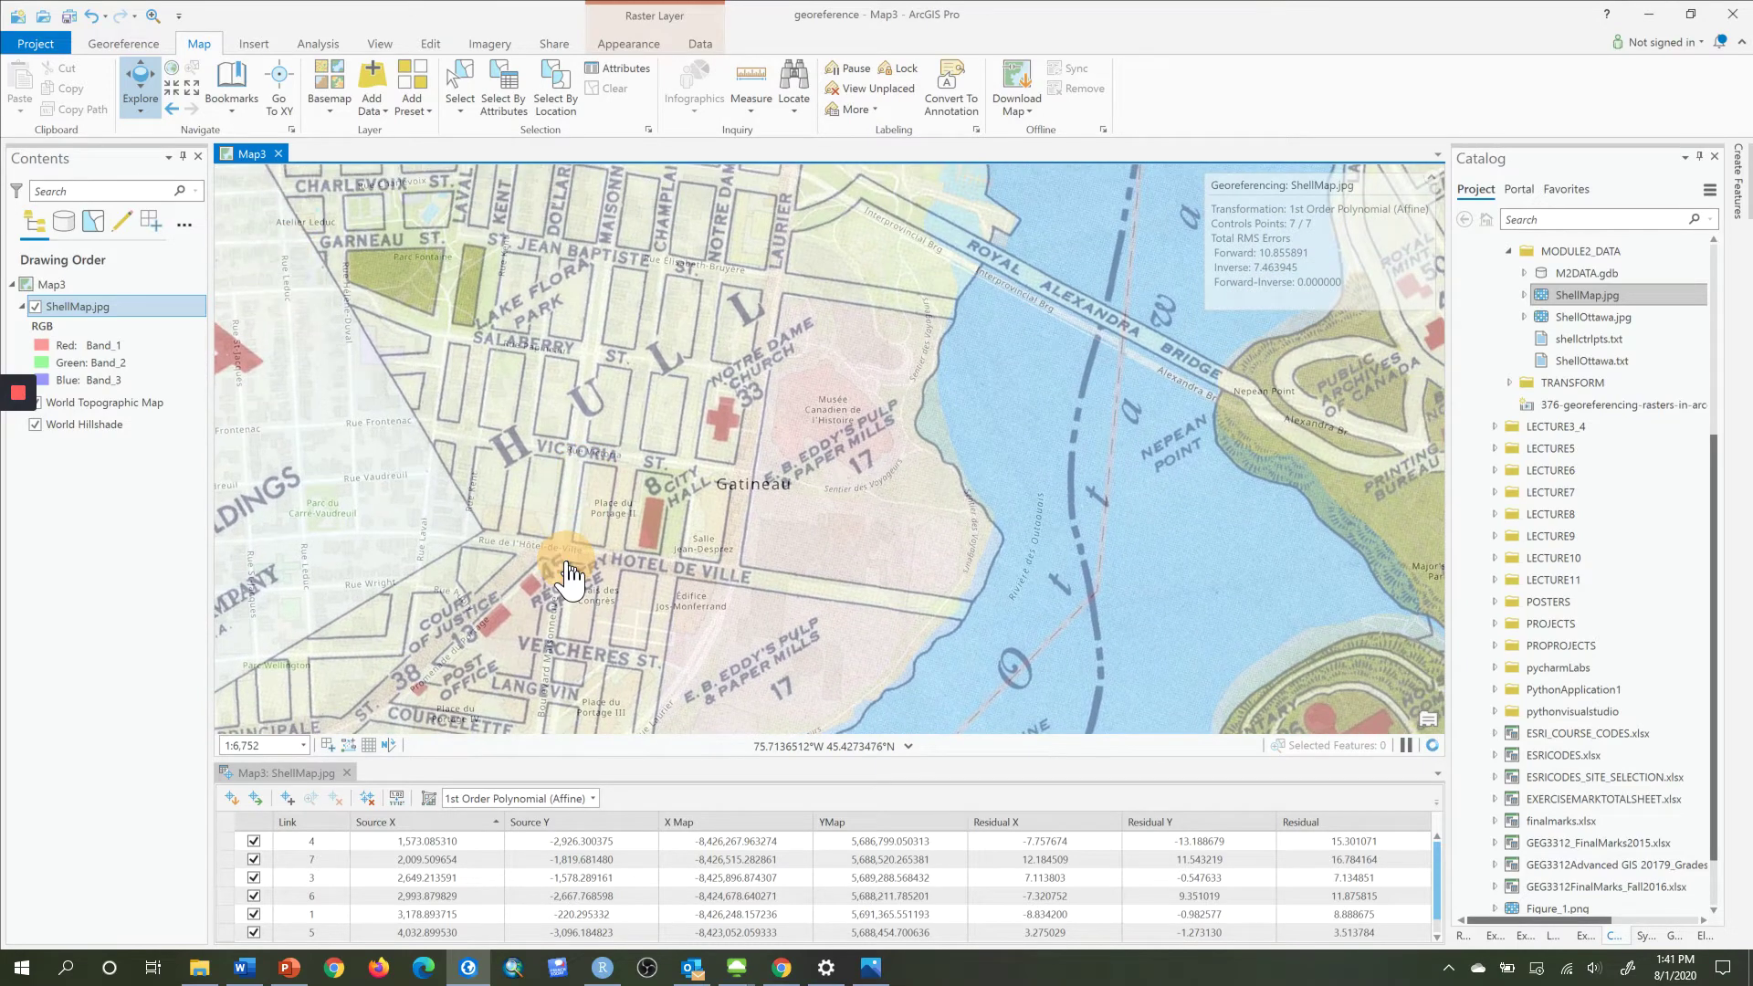
{"action": "left_click_drag", "start_coordinate": [566, 348], "coordinate": [575, 505]}
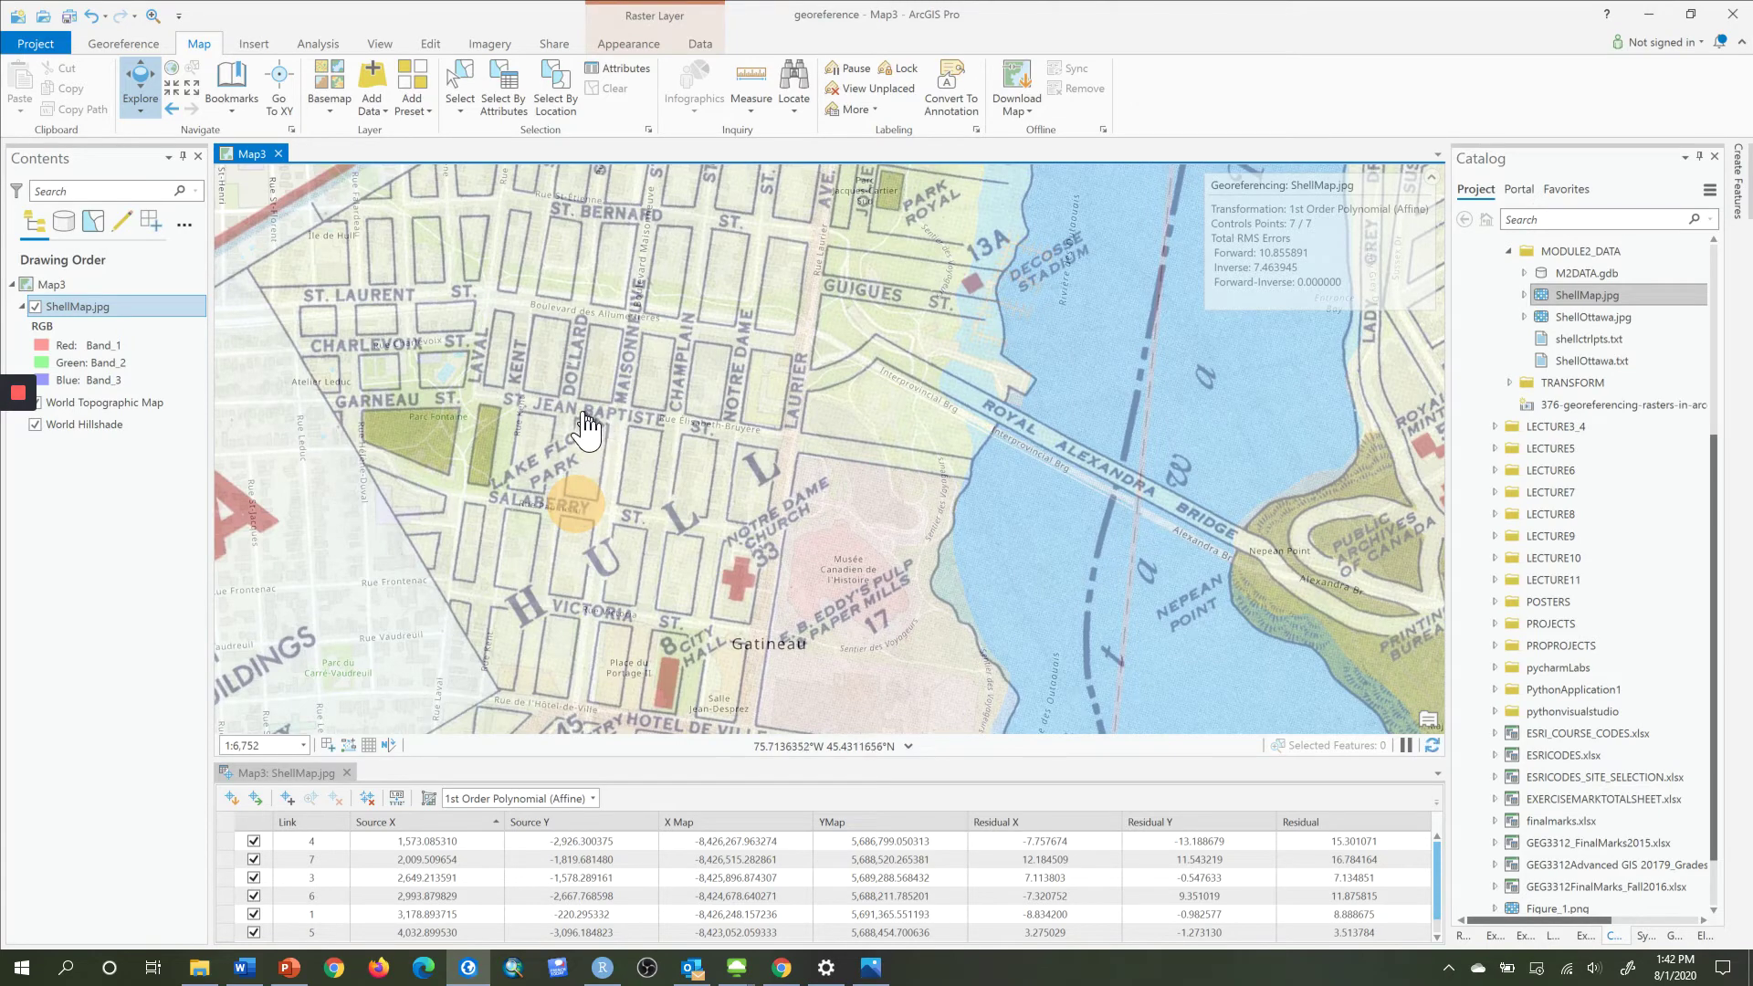
{"action": "scroll", "coordinate": [584, 424], "scroll_direction": "up", "scroll_amount": 1}
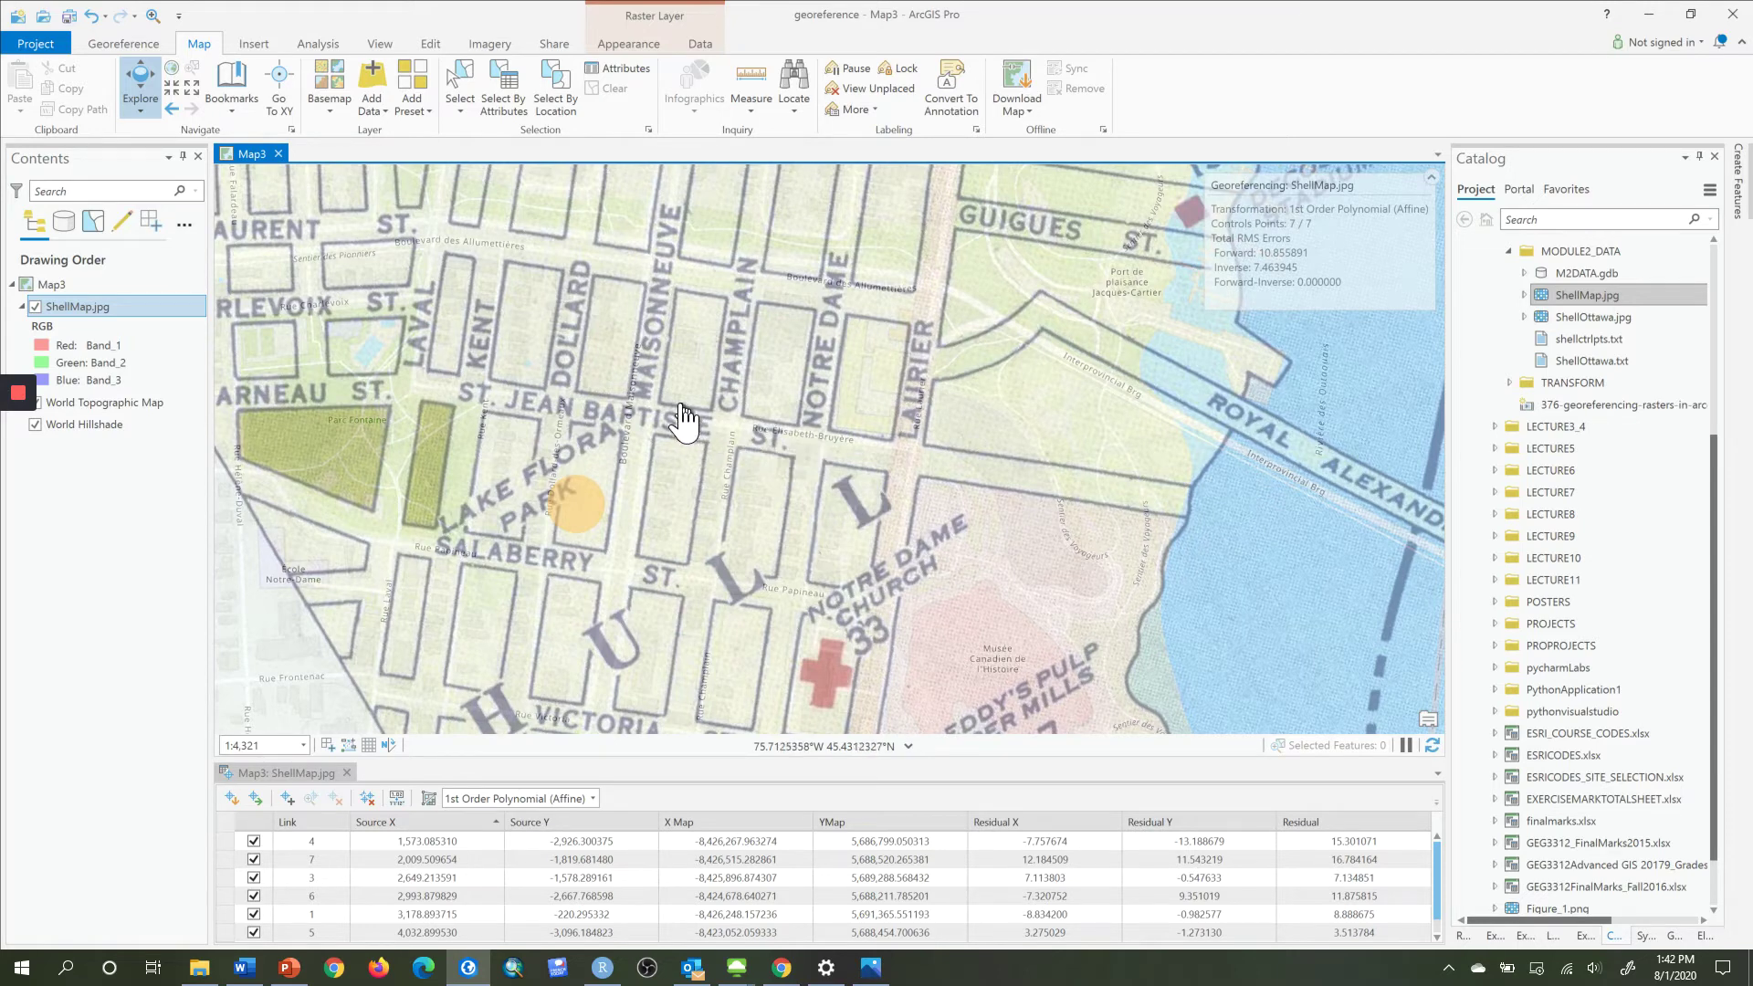
{"action": "left_click_drag", "start_coordinate": [683, 419], "coordinate": [634, 735]}
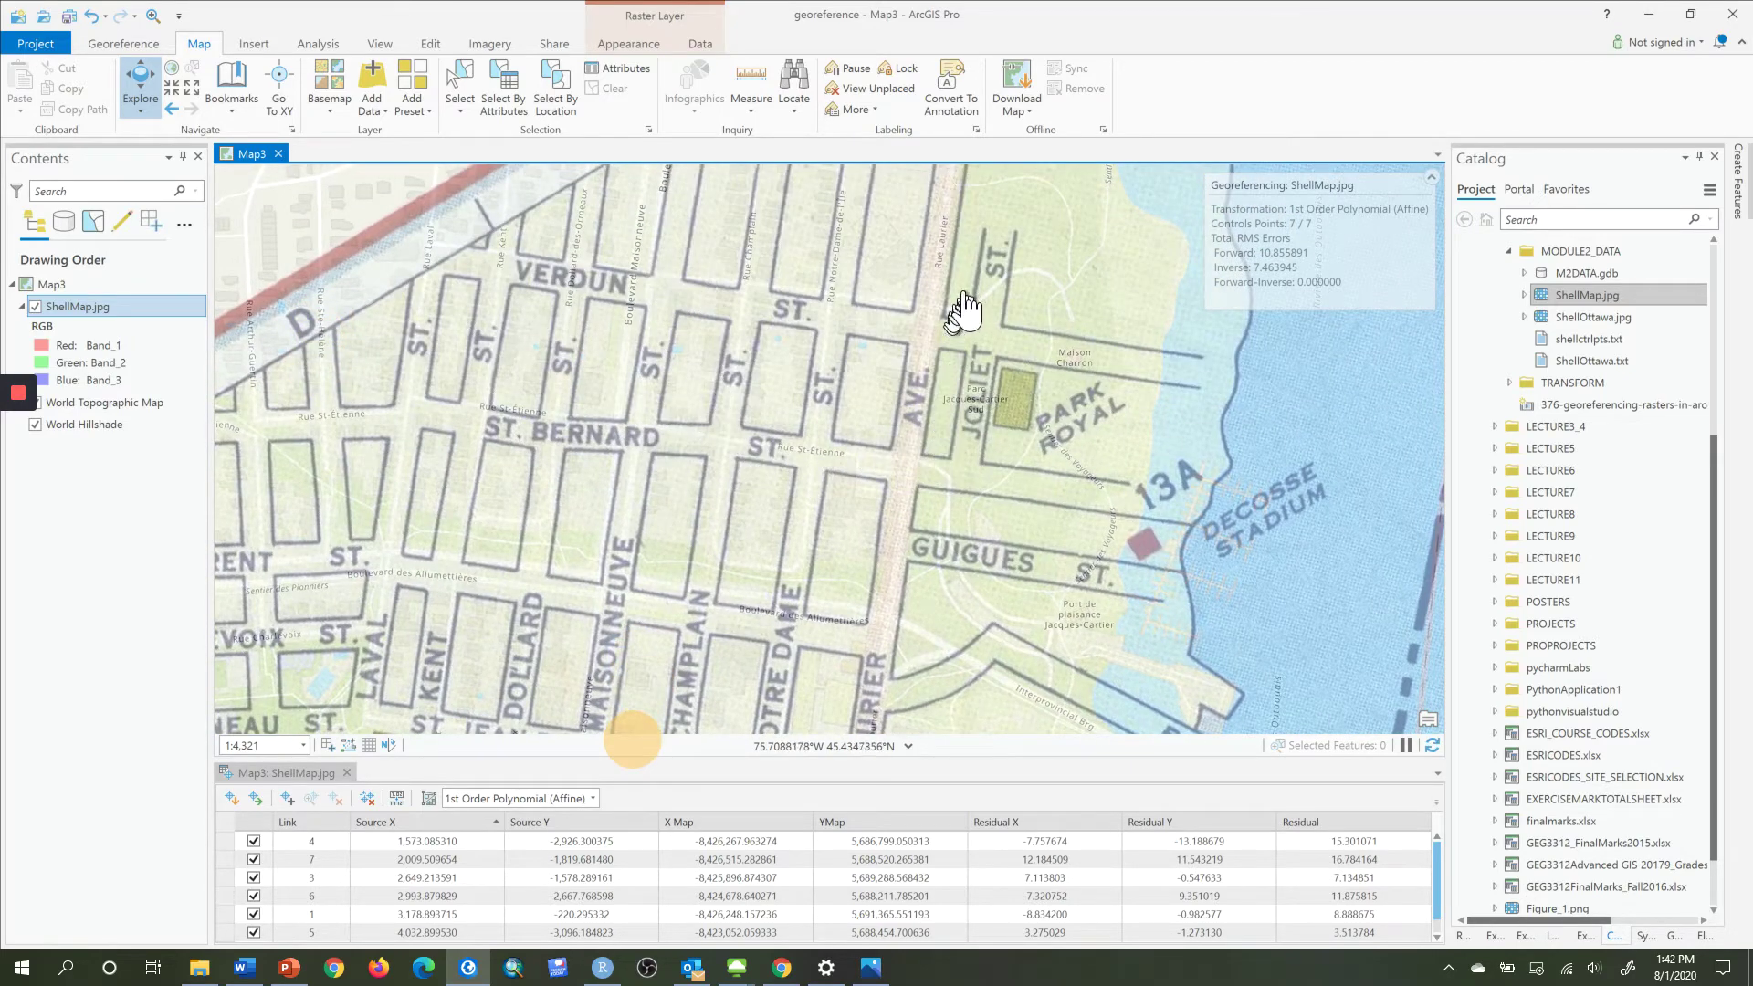
{"action": "scroll", "coordinate": [913, 621], "scroll_direction": "up", "scroll_amount": 3}
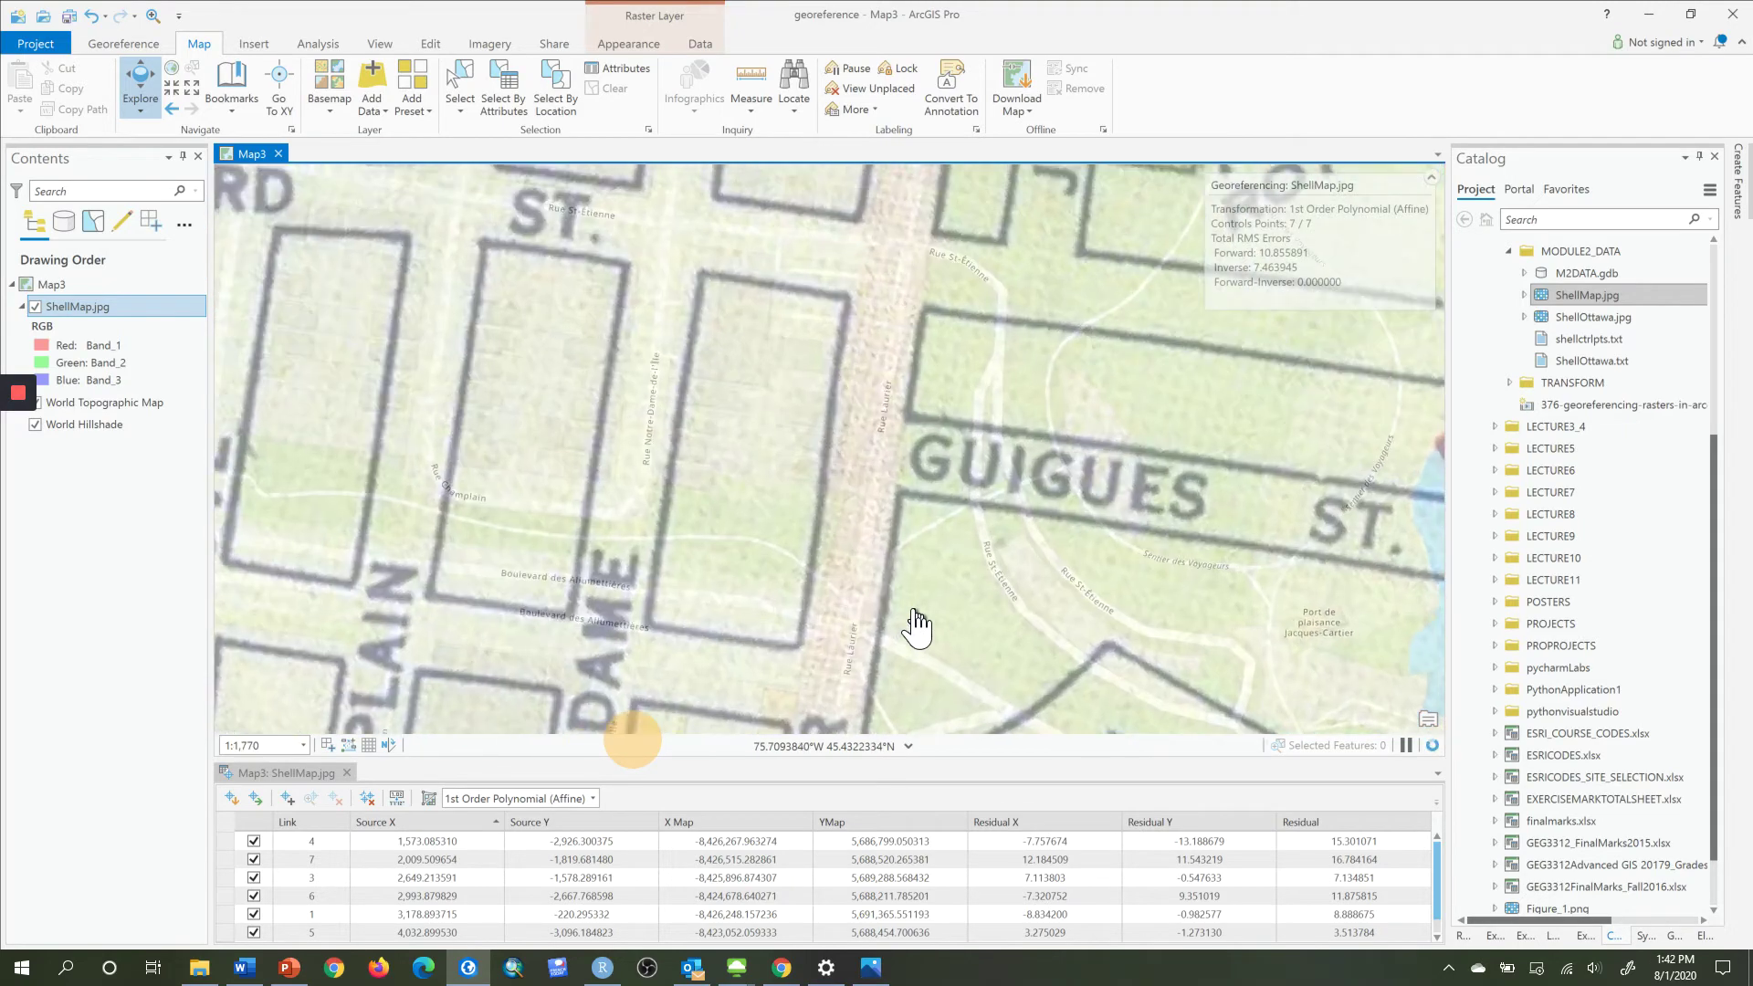
{"action": "scroll", "coordinate": [913, 625], "scroll_direction": "down", "scroll_amount": 2}
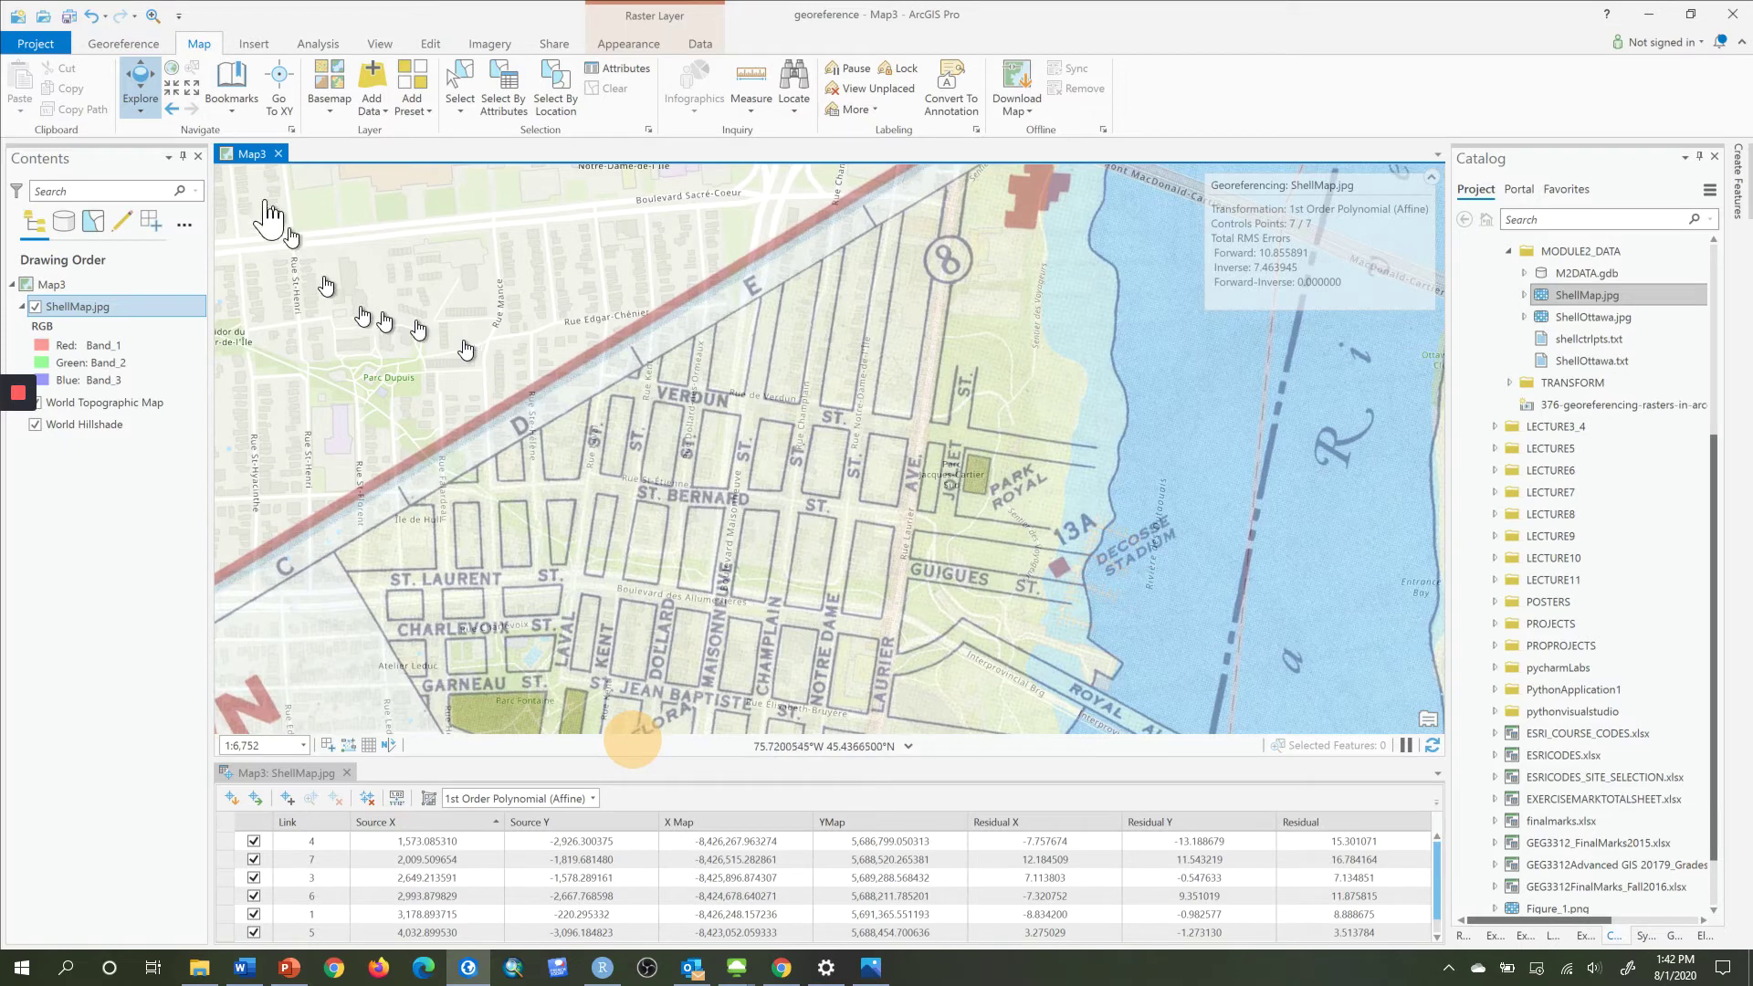
Toggle the visibility of ShellMap.jpg off and on repeatedly to compare the northern Hull streets with the basemap.
{"action": "left_click", "coordinate": [35, 308]}
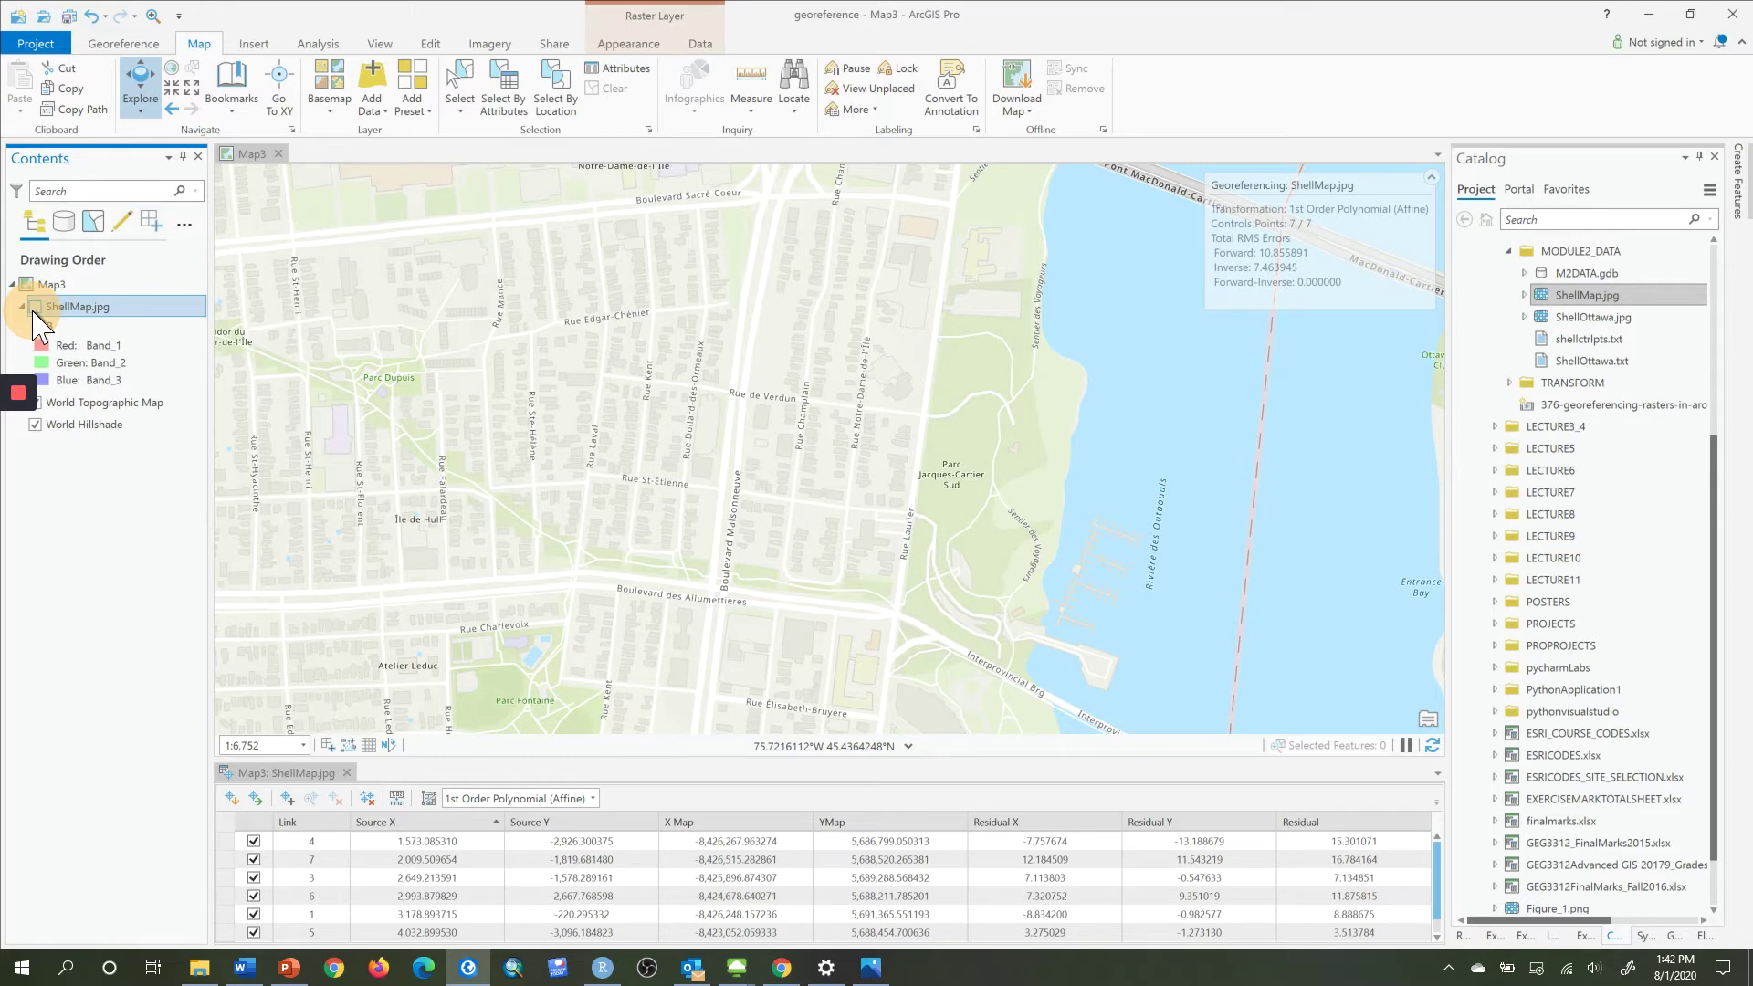
{"action": "left_click", "coordinate": [35, 307]}
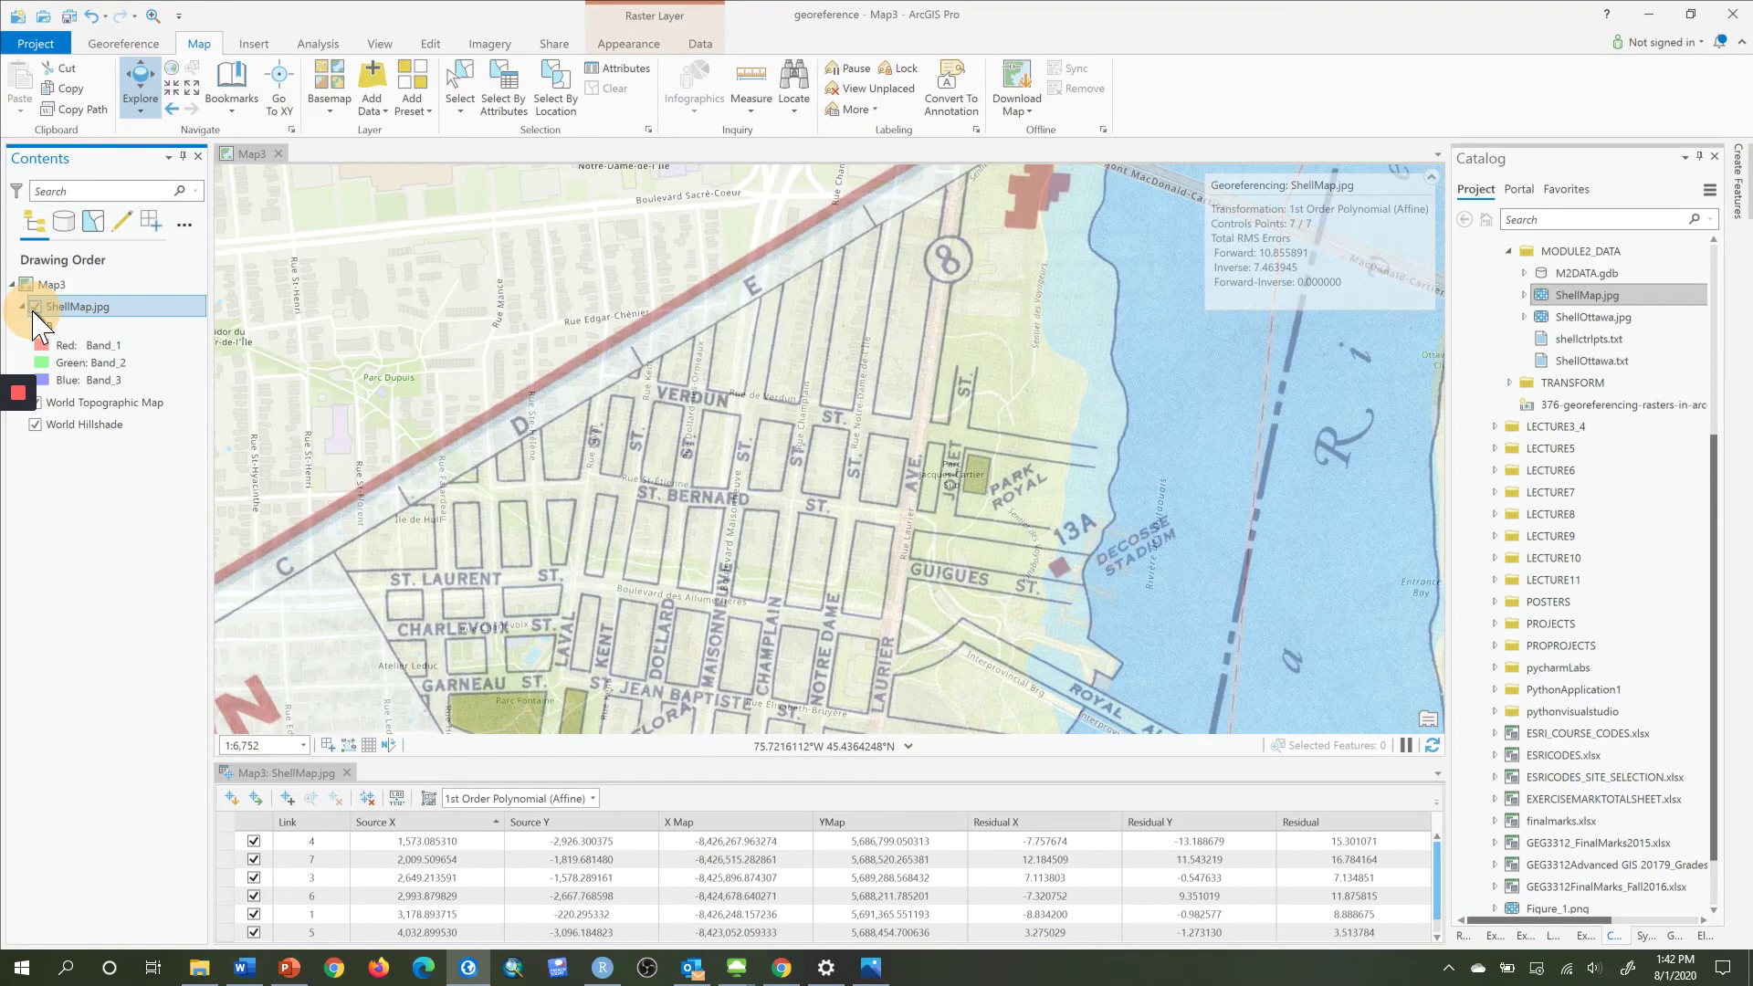
{"action": "left_click", "coordinate": [35, 307]}
{"action": "left_click", "coordinate": [34, 308]}
{"action": "left_click", "coordinate": [35, 307]}
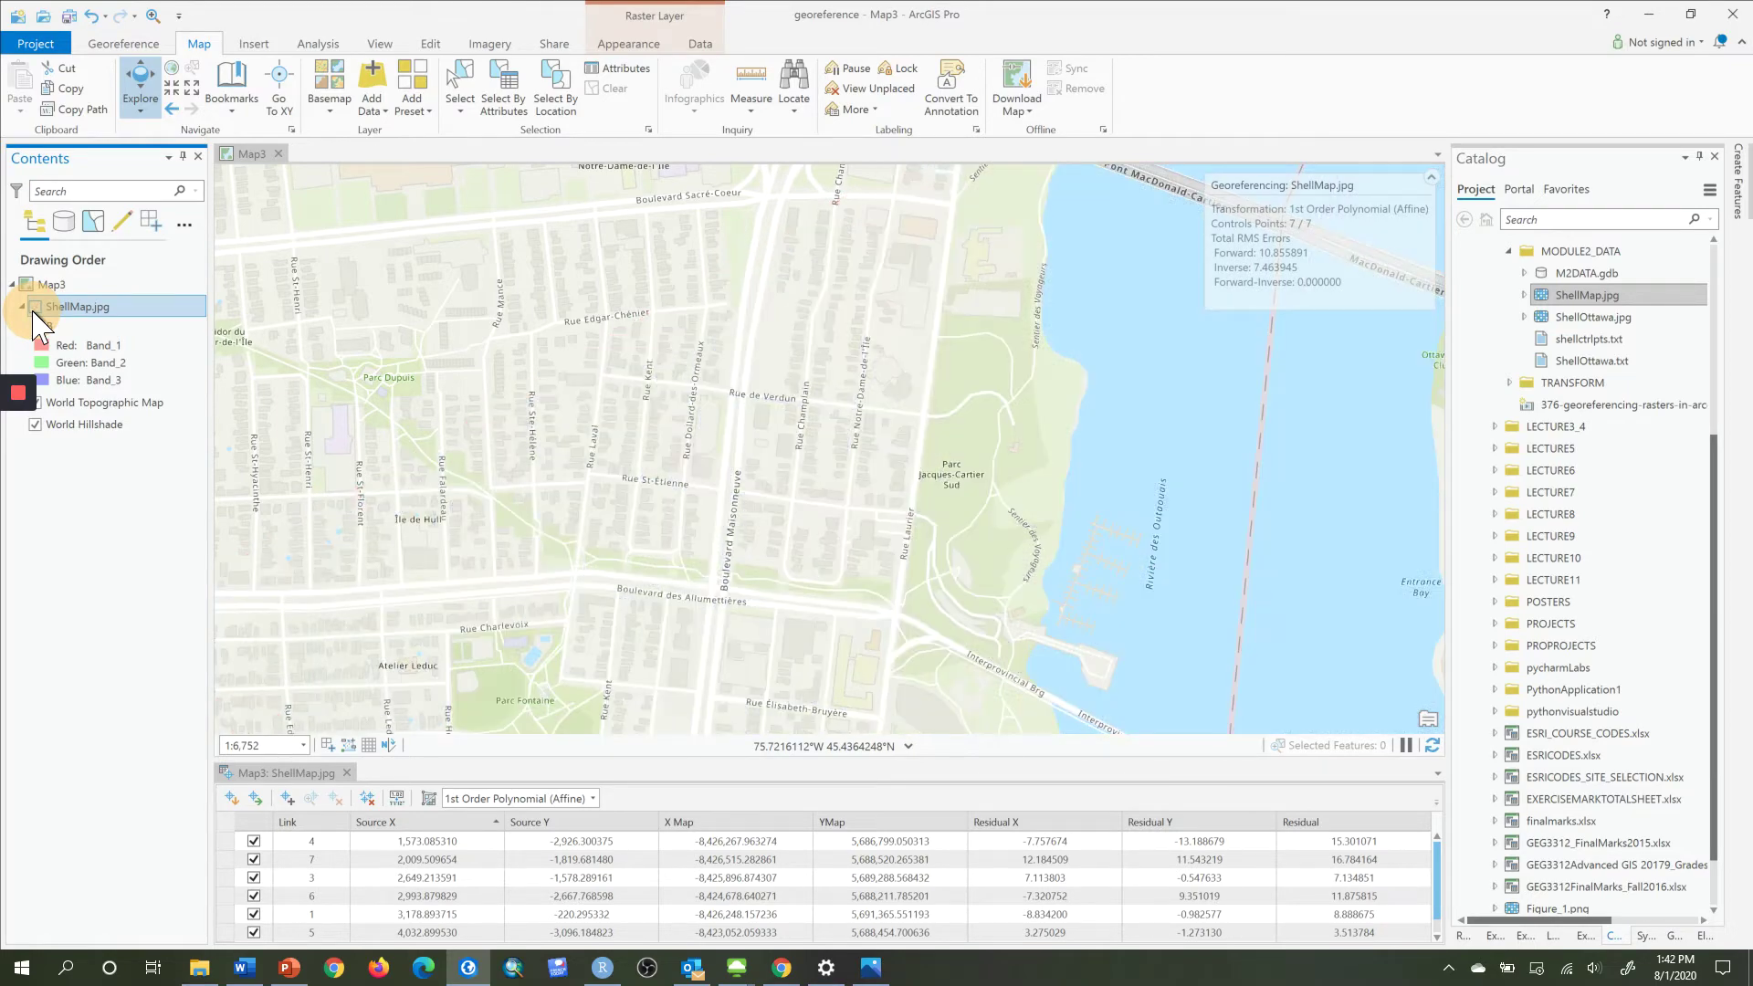
{"action": "left_click", "coordinate": [34, 308]}
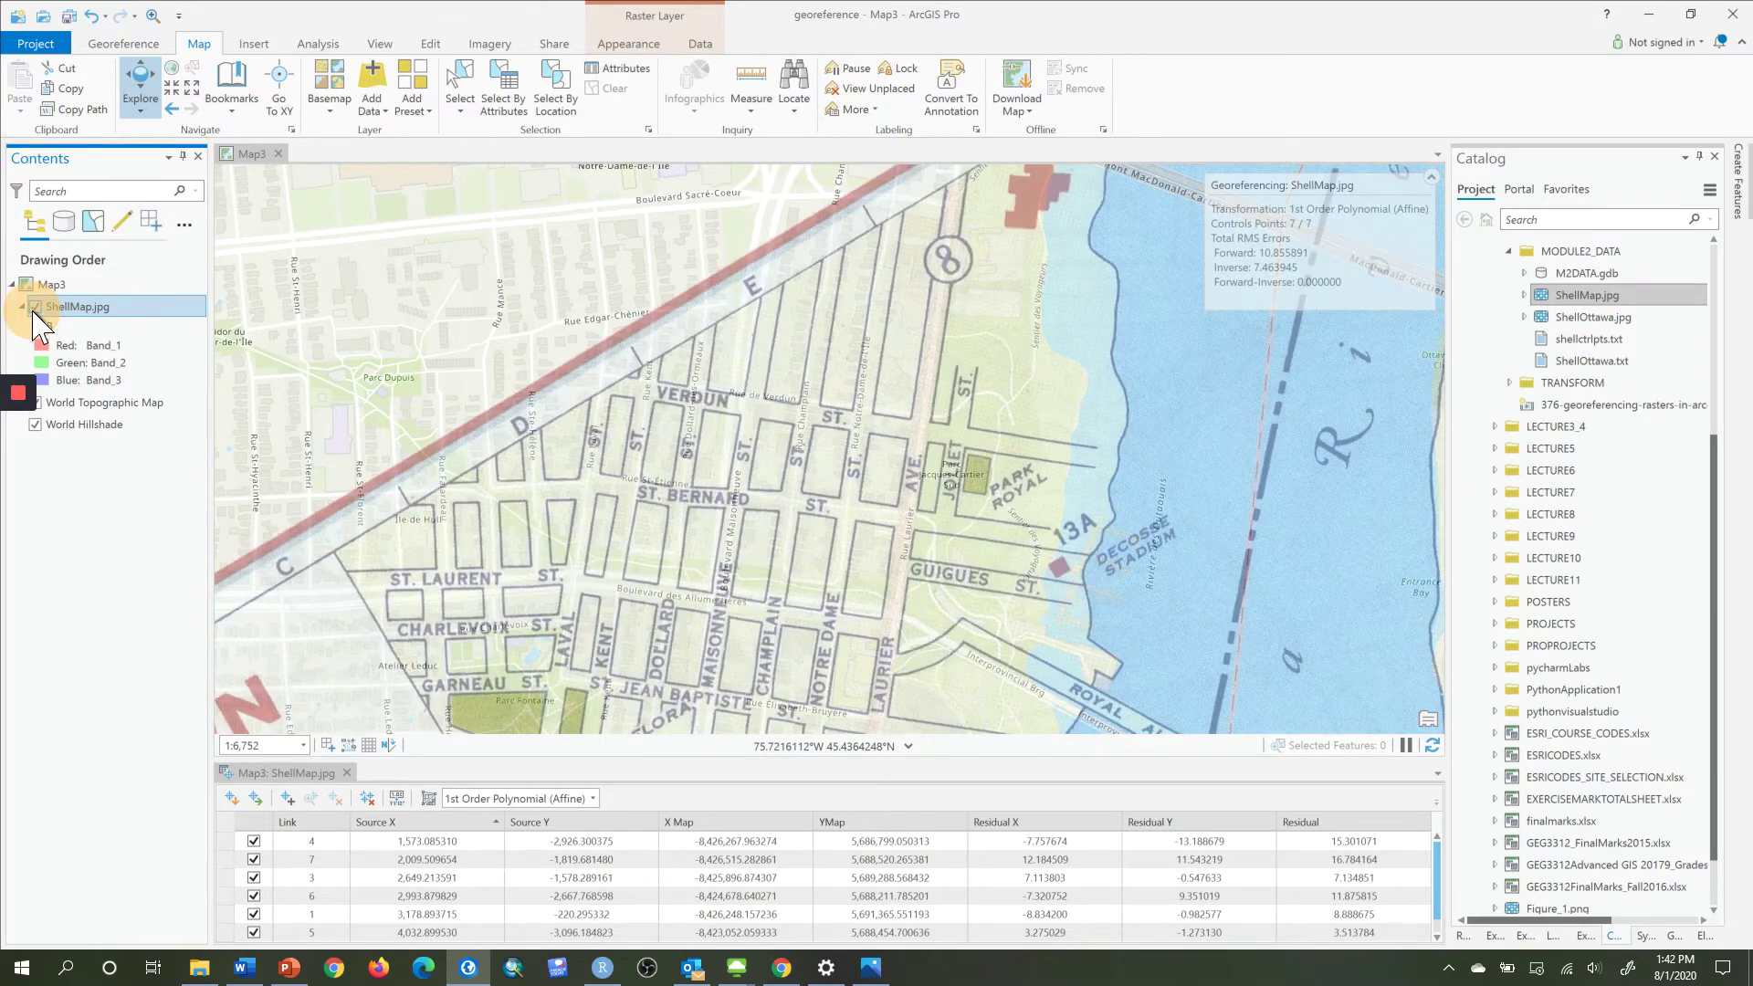
Compare ShellMap.jpg with the basemap at Verdun St, and add a control point linking the Verdun St and Champlain intersection to its basemap match.
{"action": "left_click", "coordinate": [35, 307]}
{"action": "left_click", "coordinate": [34, 308]}
{"action": "scroll", "coordinate": [826, 419], "scroll_direction": "up", "scroll_amount": 4}
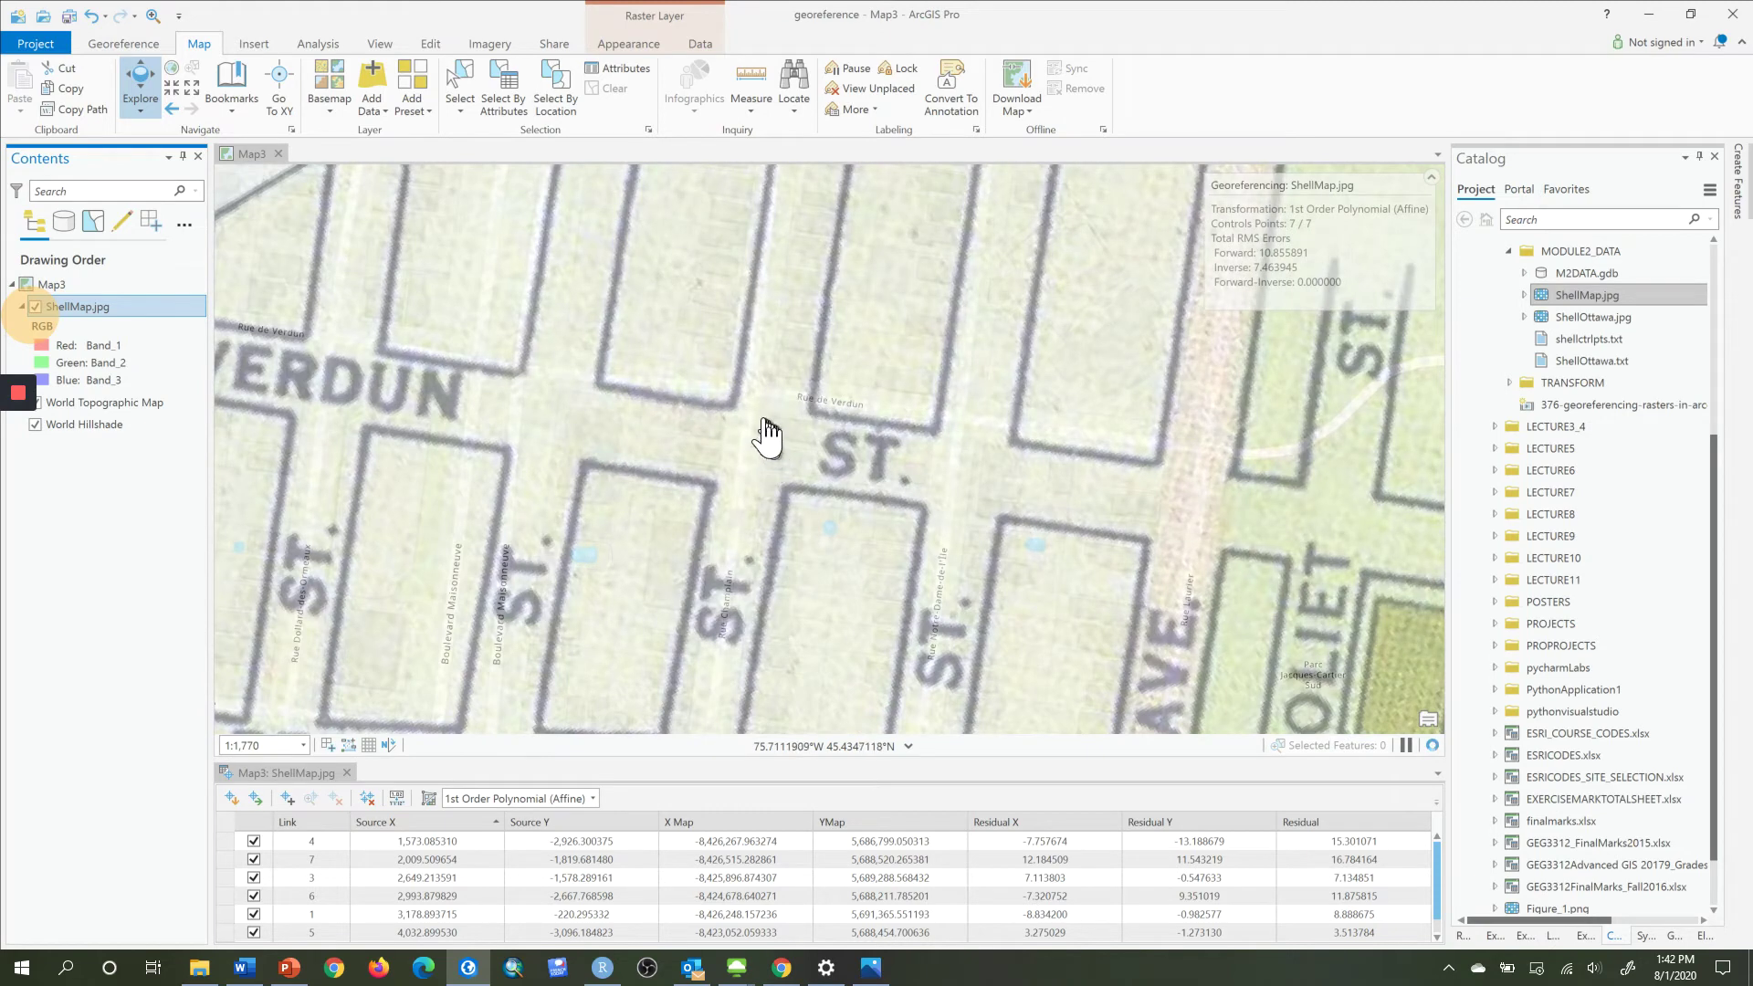
{"action": "left_click", "coordinate": [36, 307]}
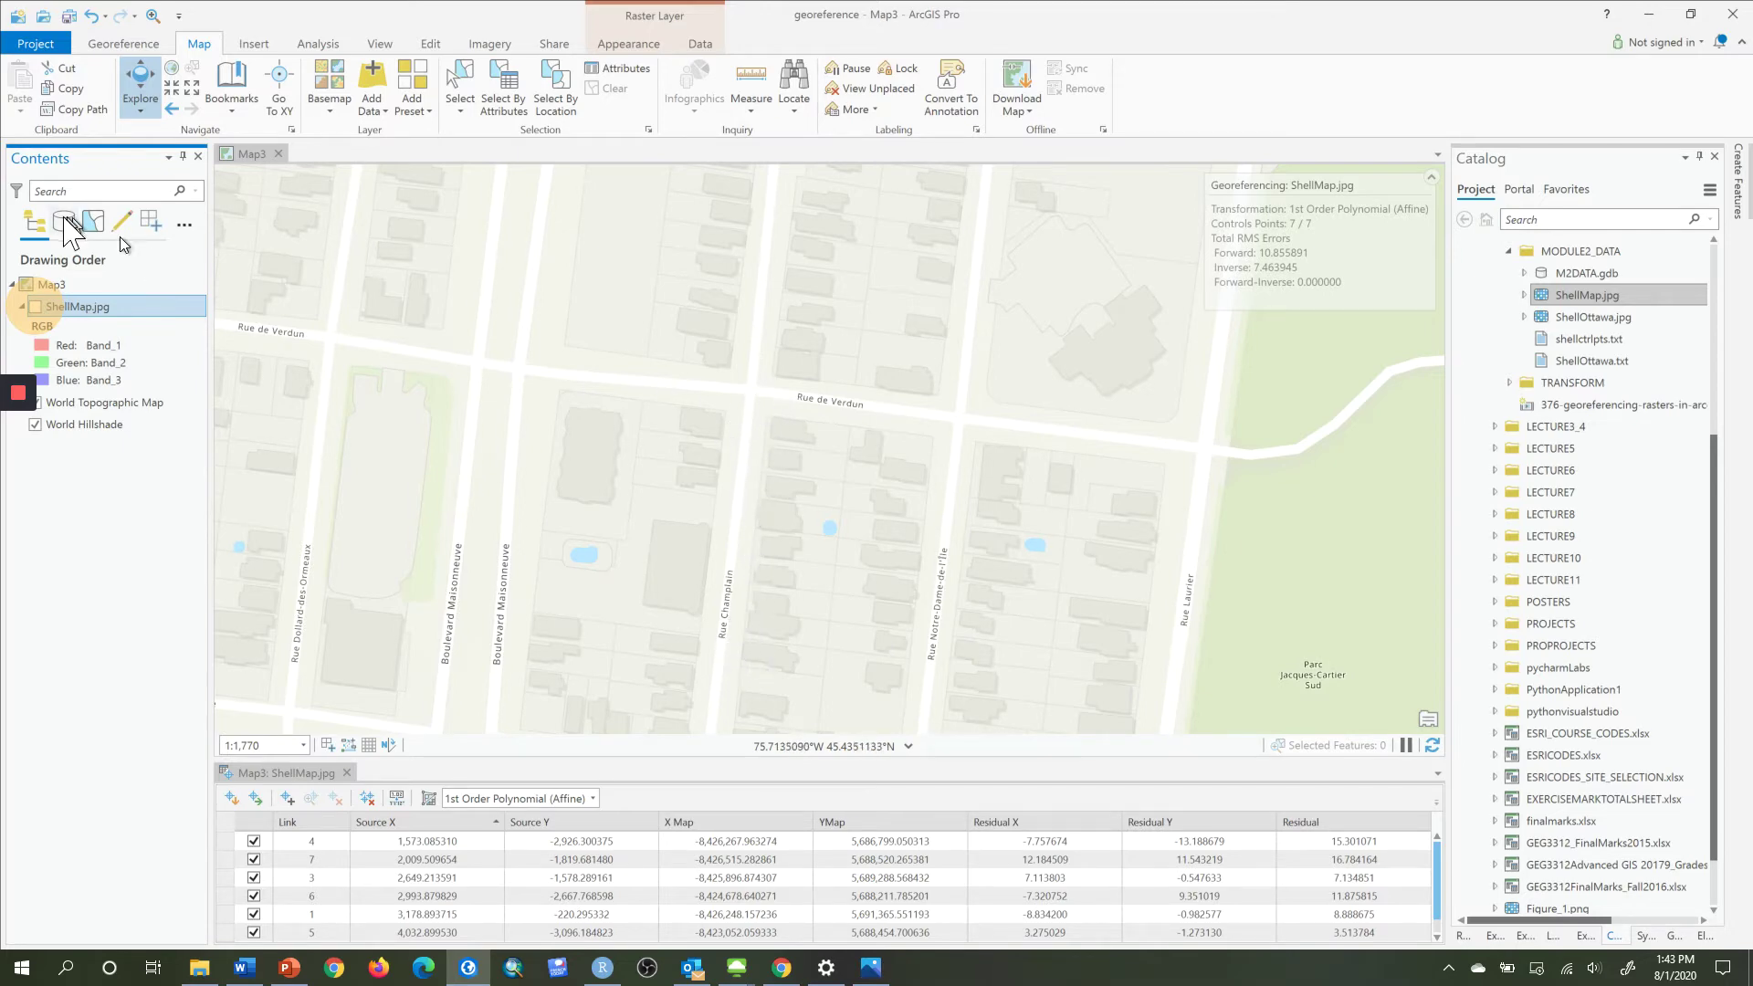
{"action": "left_click", "coordinate": [37, 308]}
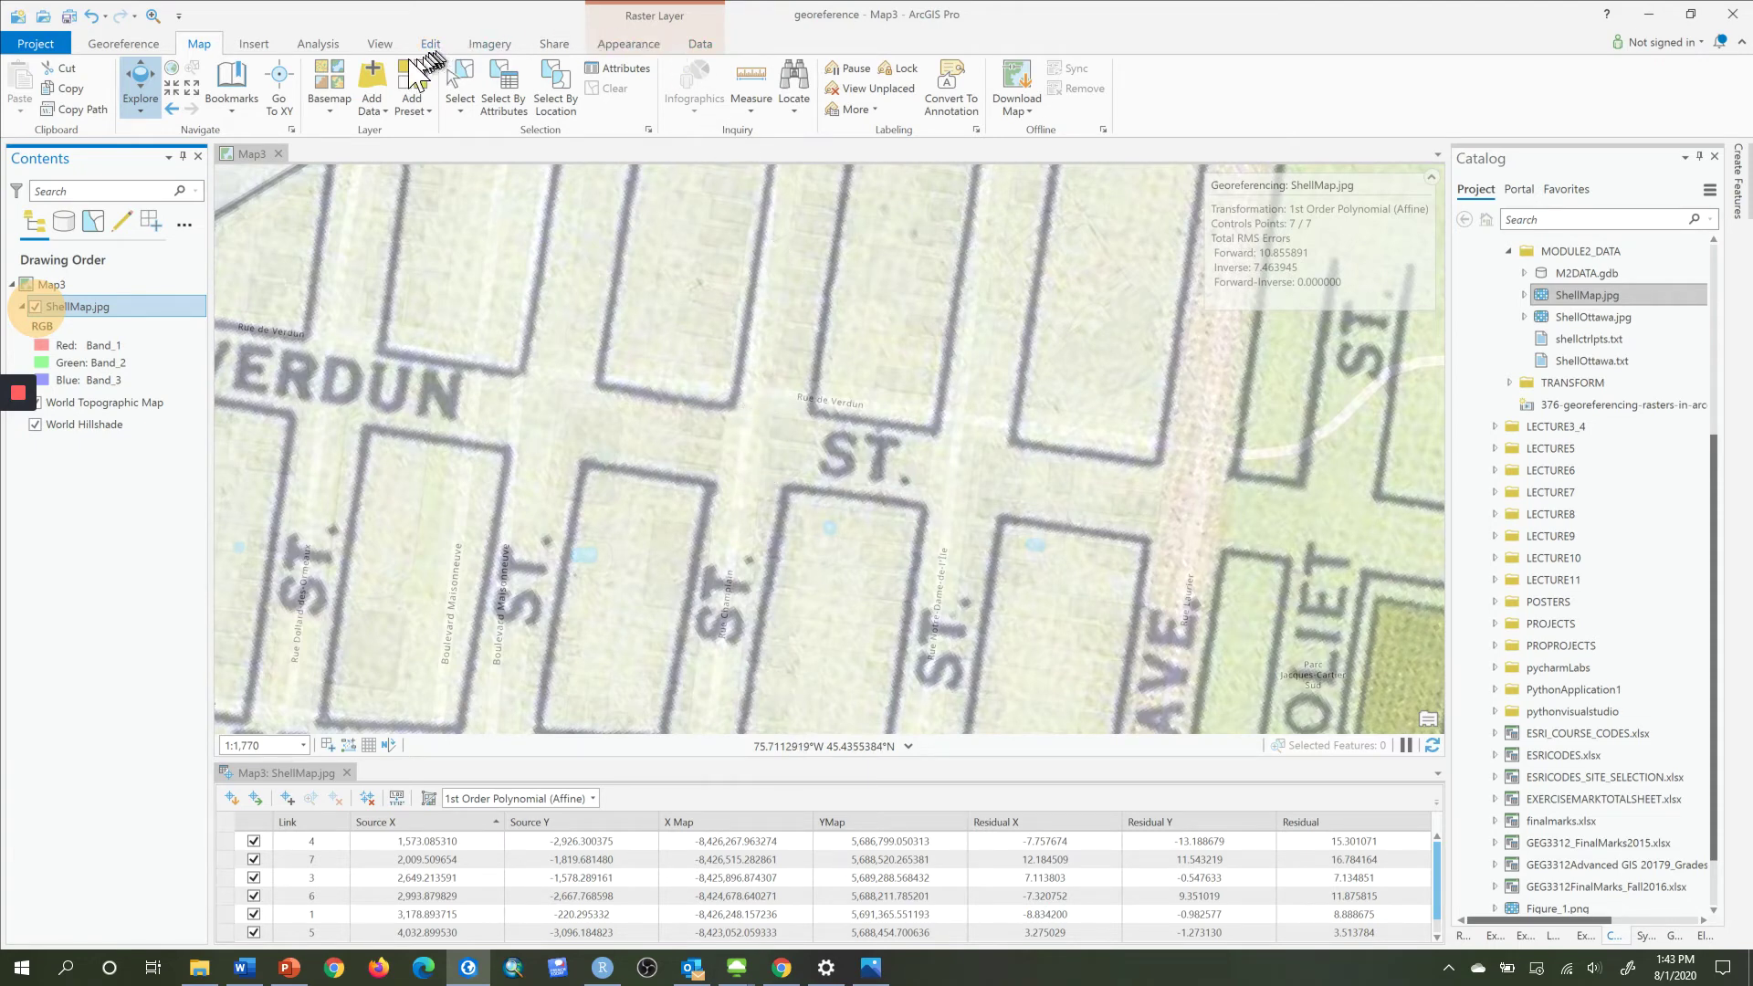
{"action": "left_click", "coordinate": [125, 46]}
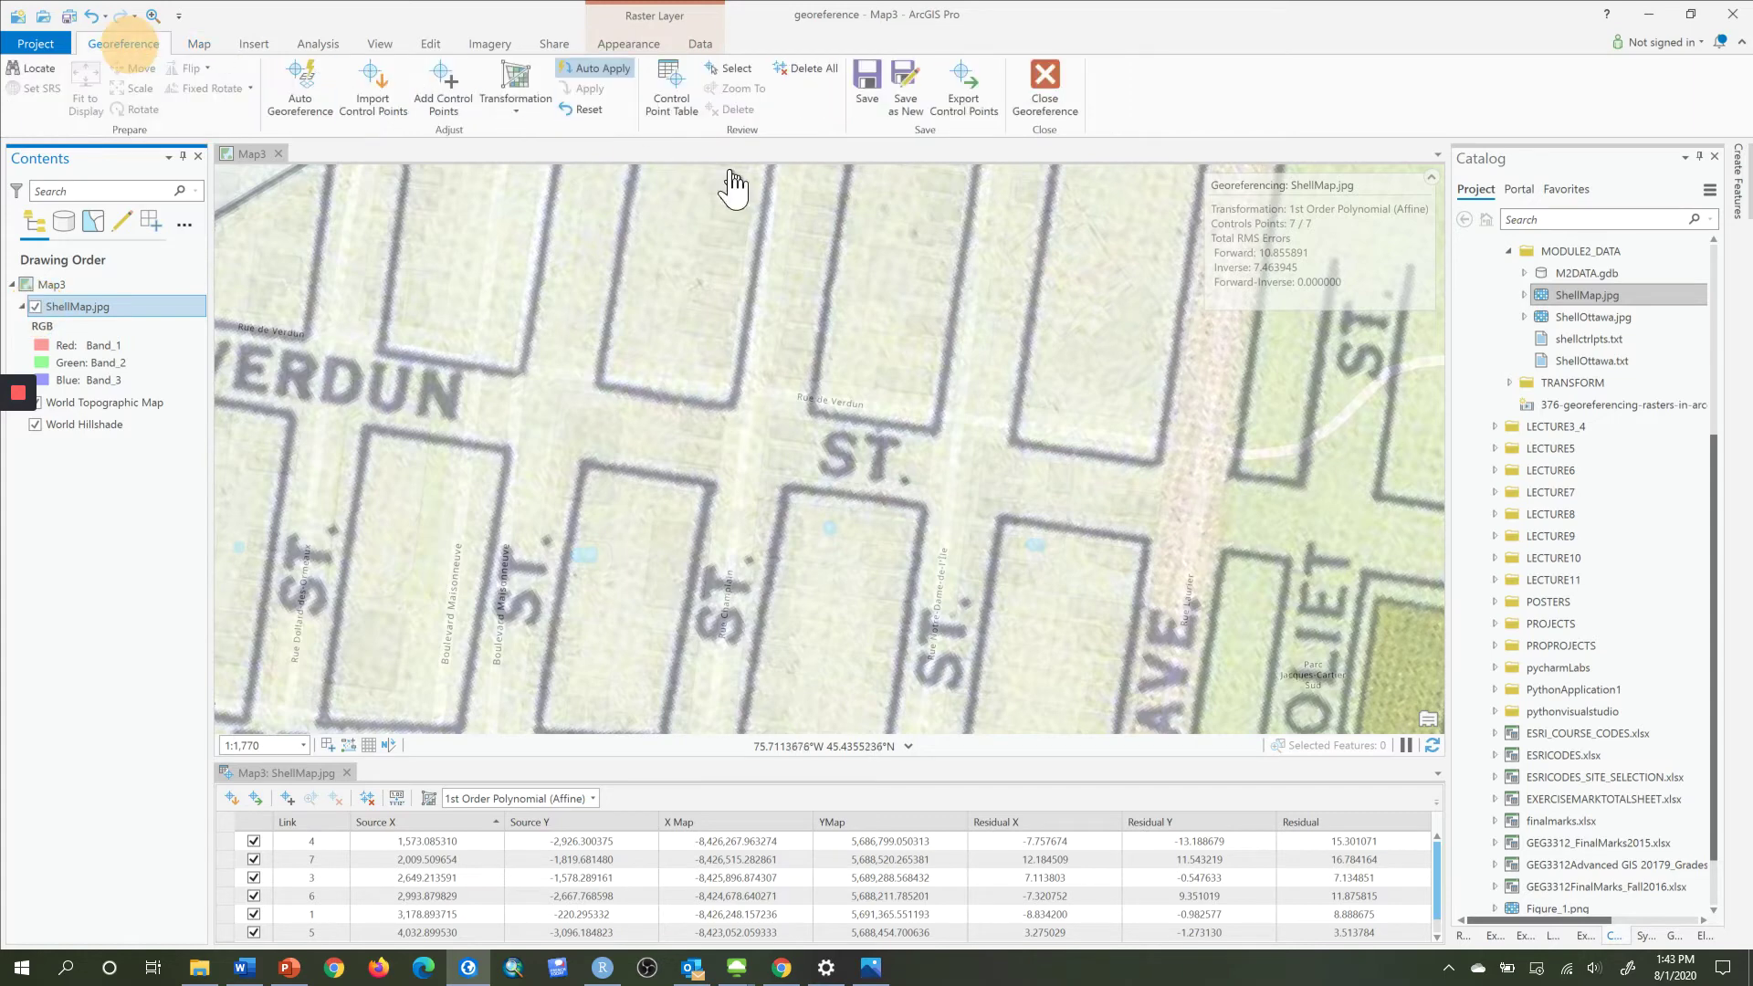
{"action": "left_click", "coordinate": [443, 87]}
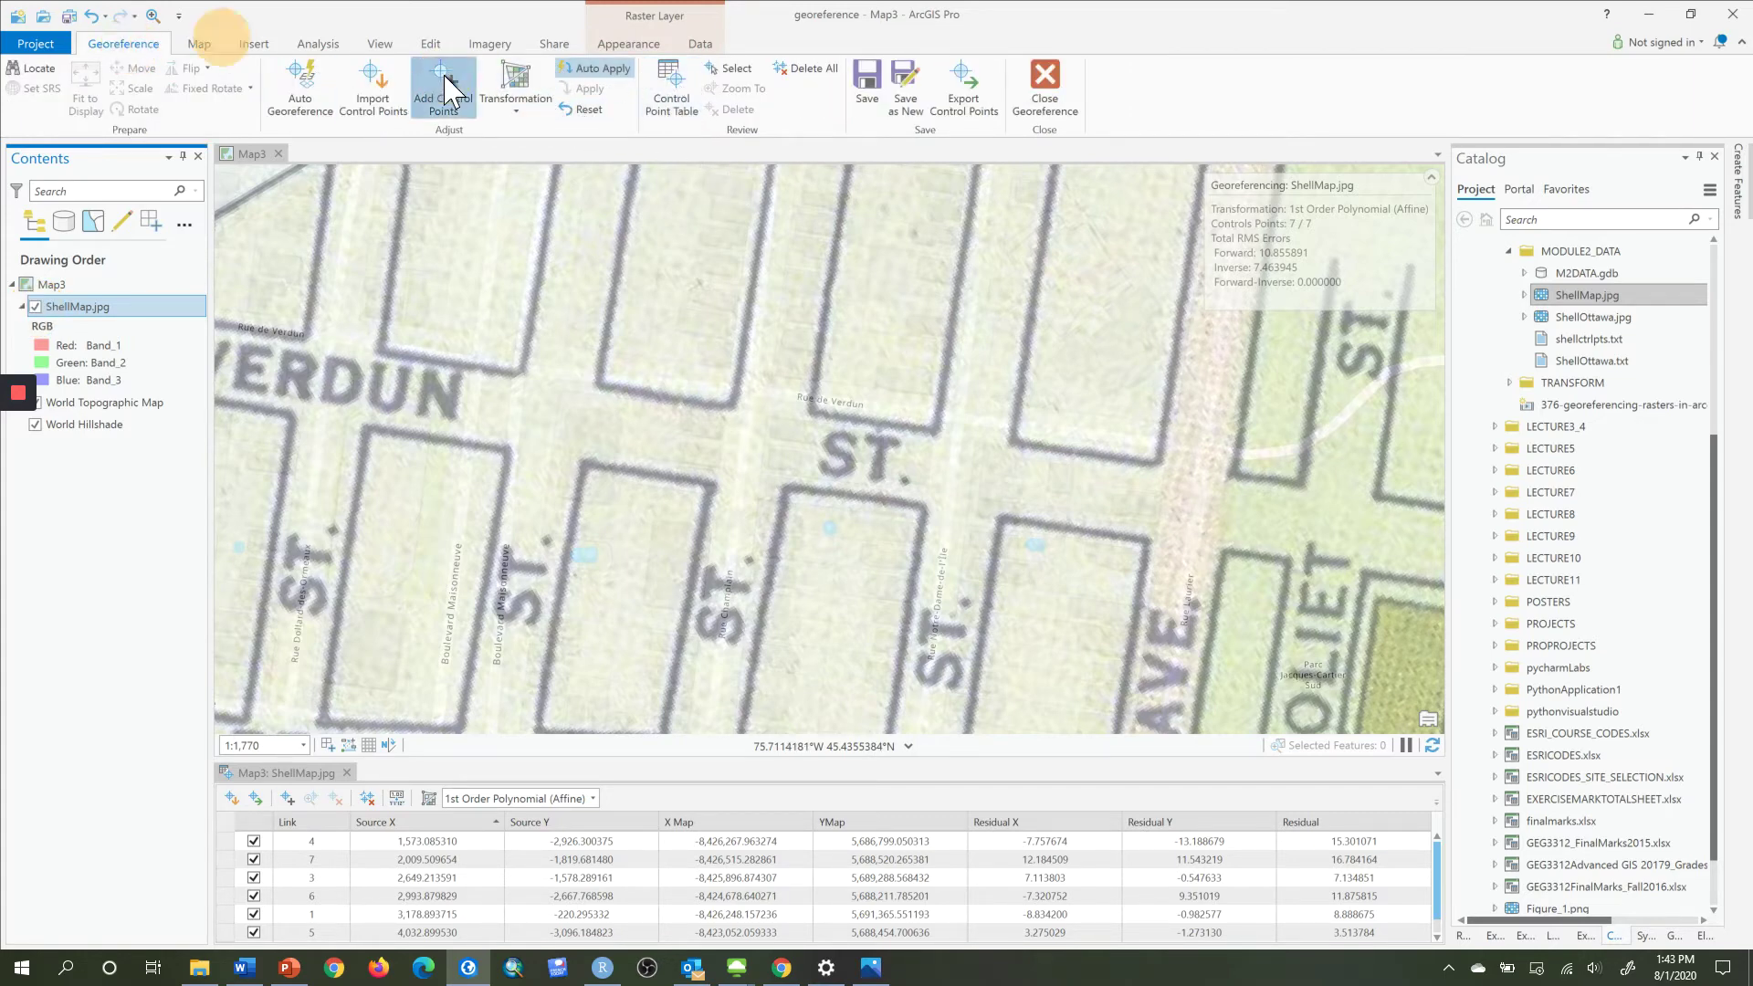
{"action": "left_click", "coordinate": [753, 450]}
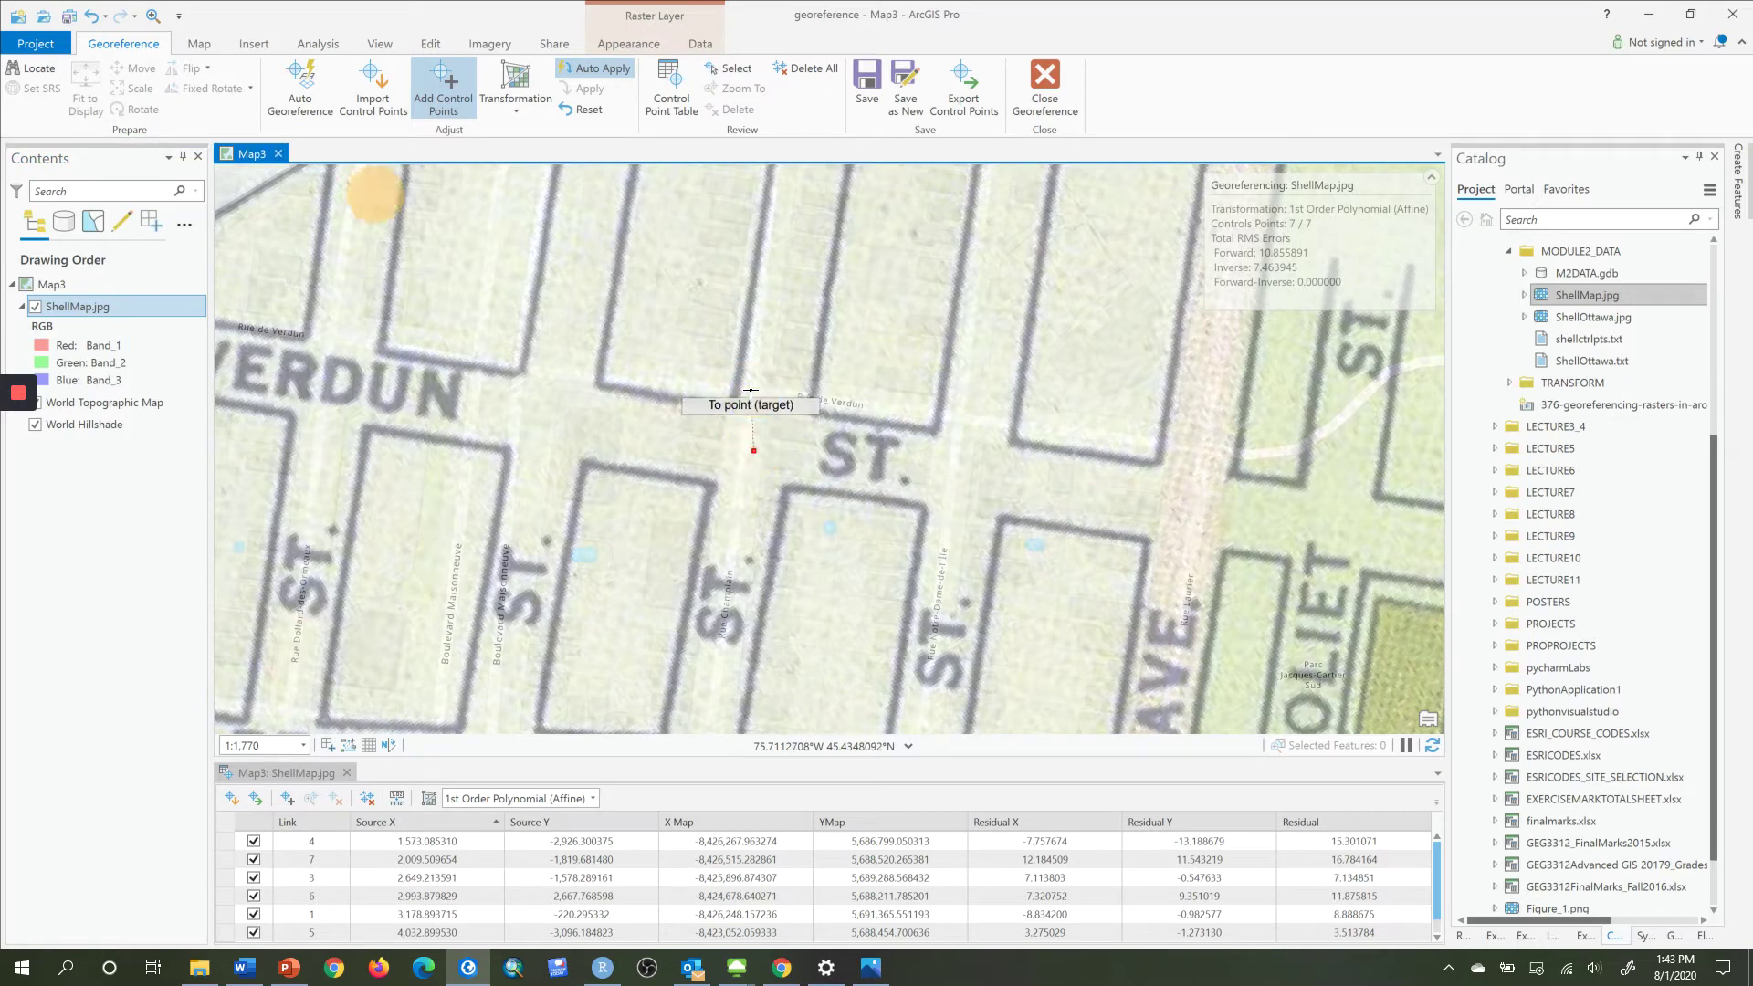
{"action": "left_click", "coordinate": [750, 390]}
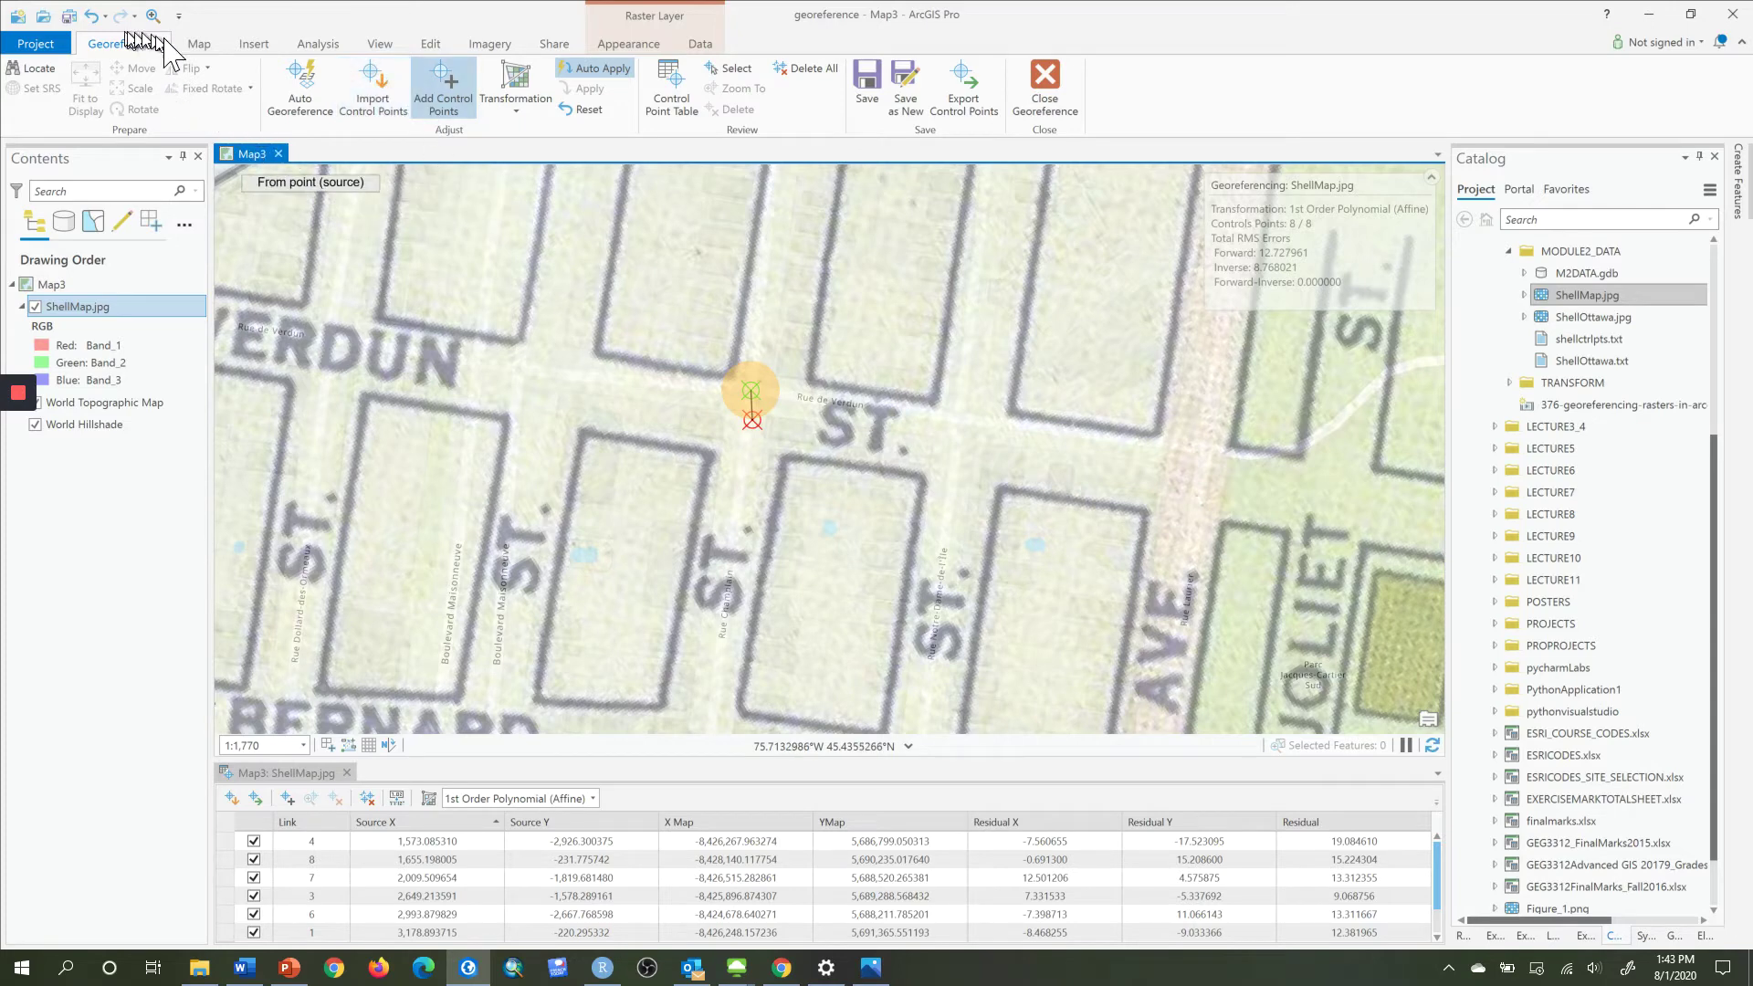
Examine the spread of control points over ShellMap.jpg and the downtown streets around the Shell compass rose and index.
{"action": "left_click", "coordinate": [197, 42]}
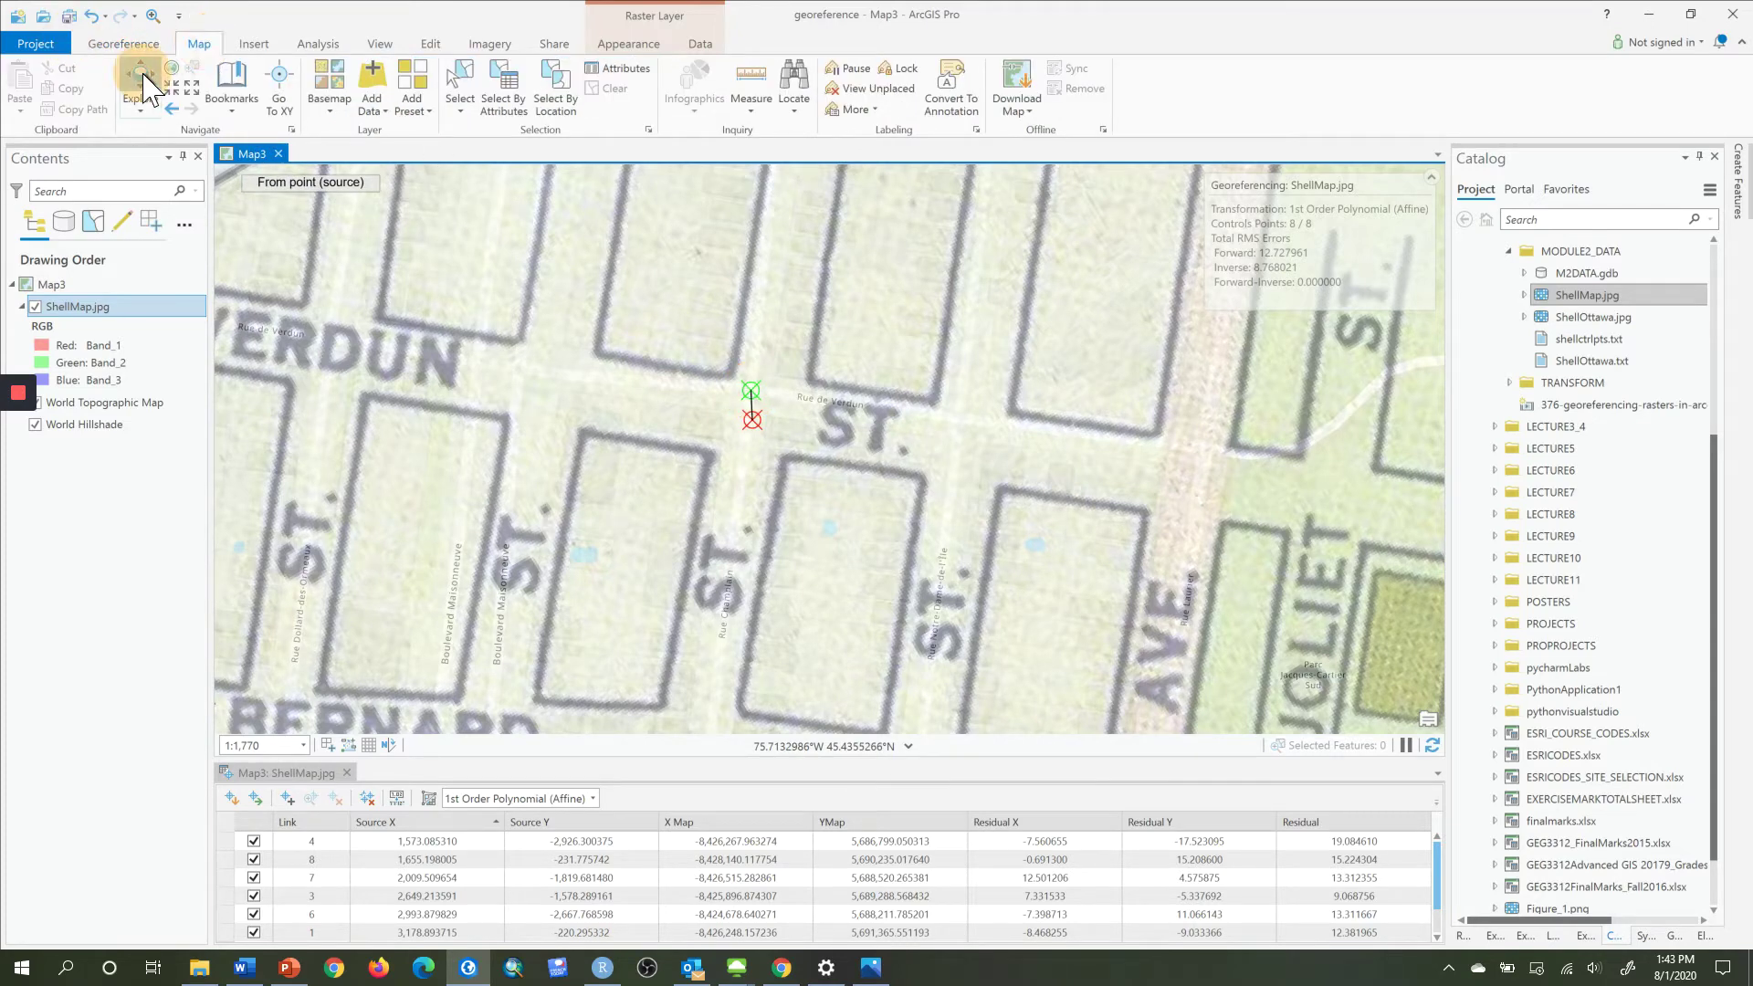
{"action": "left_click", "coordinate": [140, 87]}
{"action": "left_click_drag", "start_coordinate": [530, 333], "coordinate": [401, 260]}
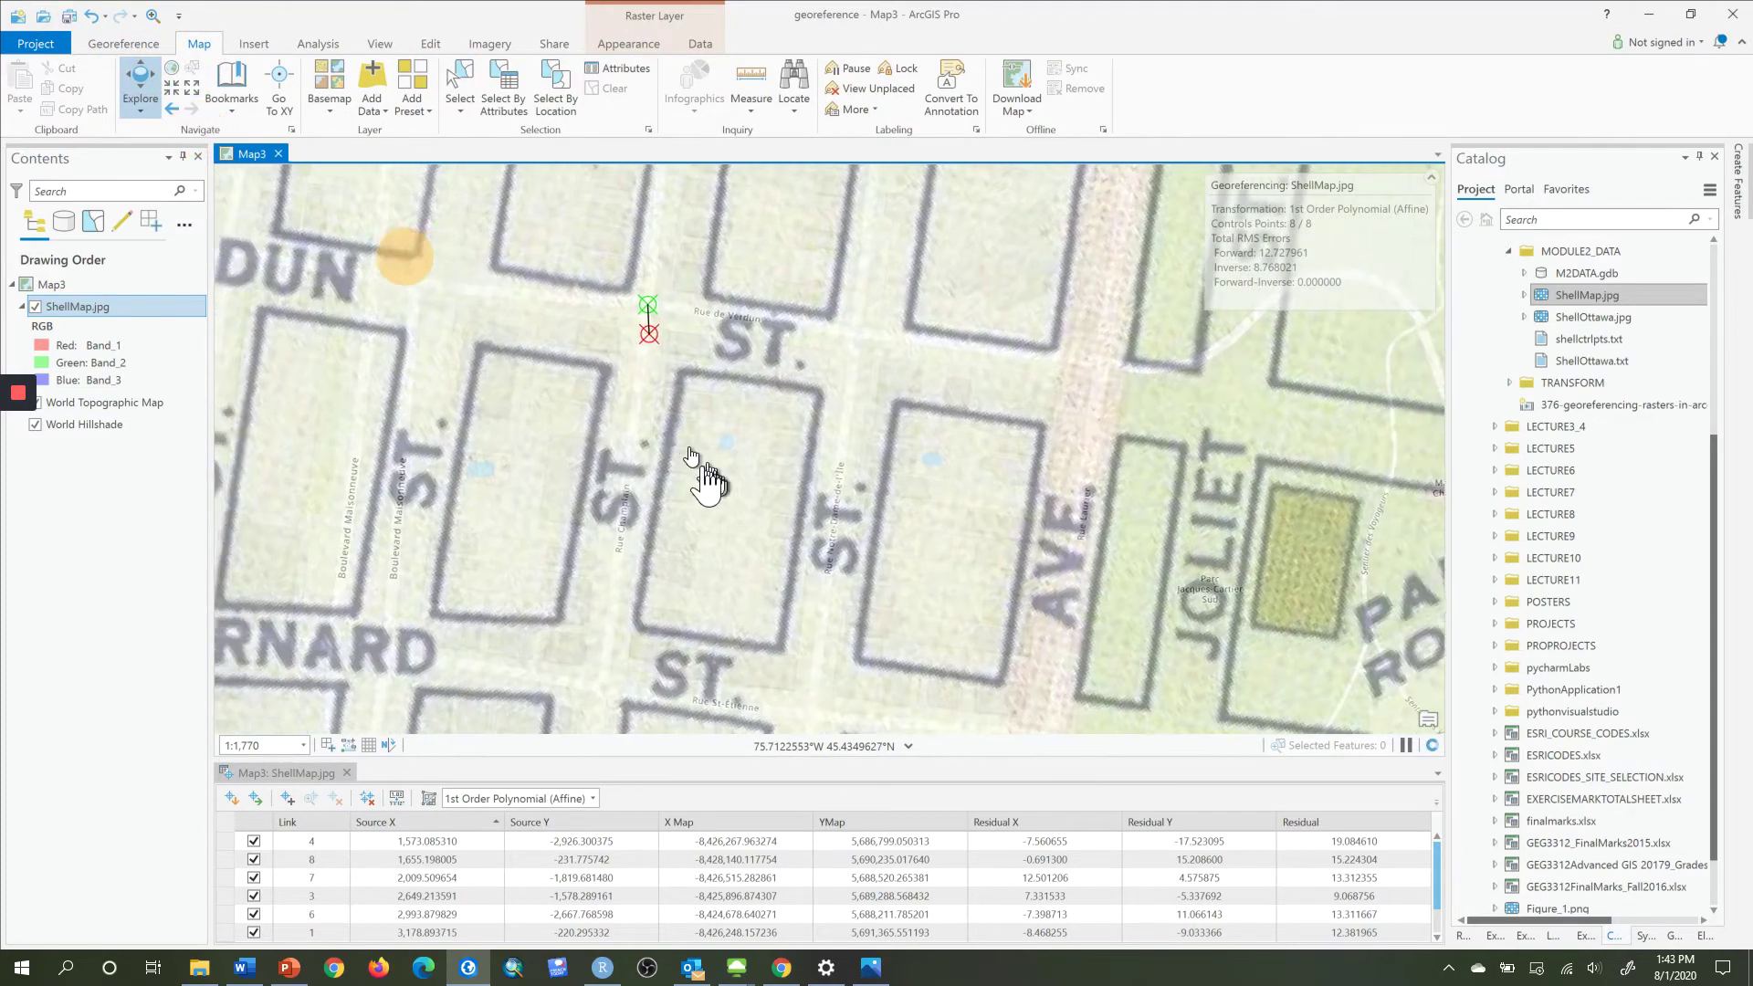
{"action": "scroll", "coordinate": [745, 486], "scroll_direction": "down", "scroll_amount": 3}
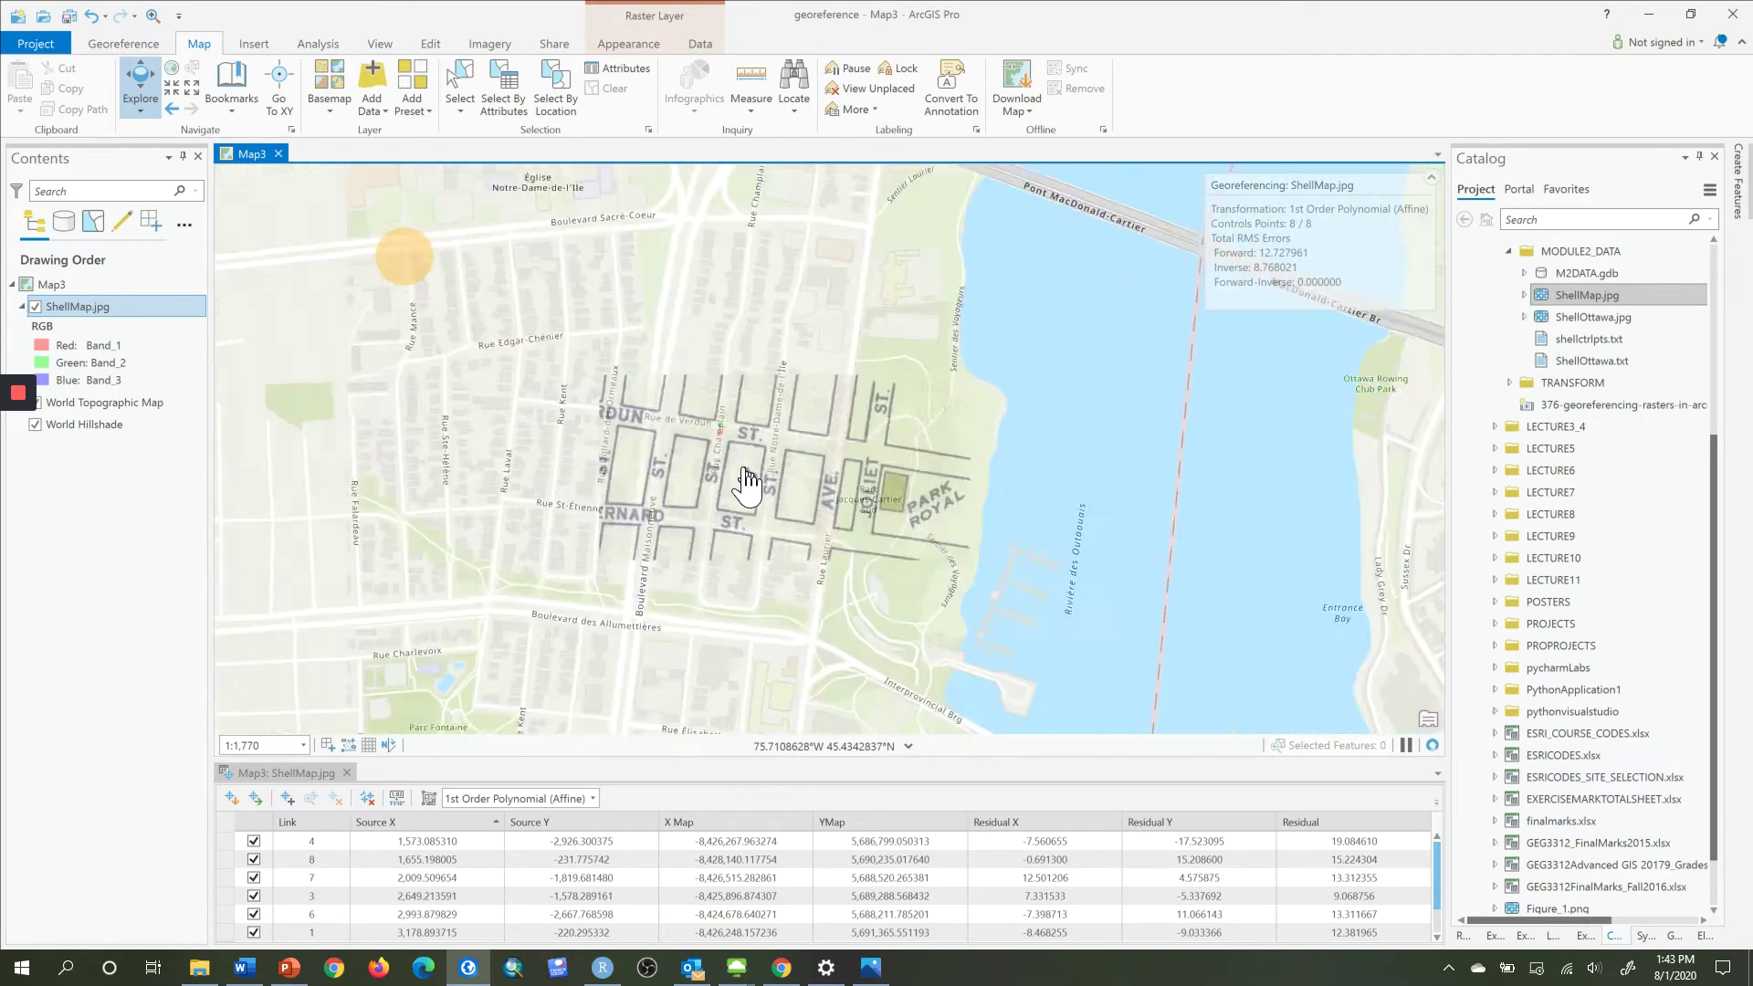
{"action": "scroll", "coordinate": [745, 484], "scroll_direction": "down", "scroll_amount": 3}
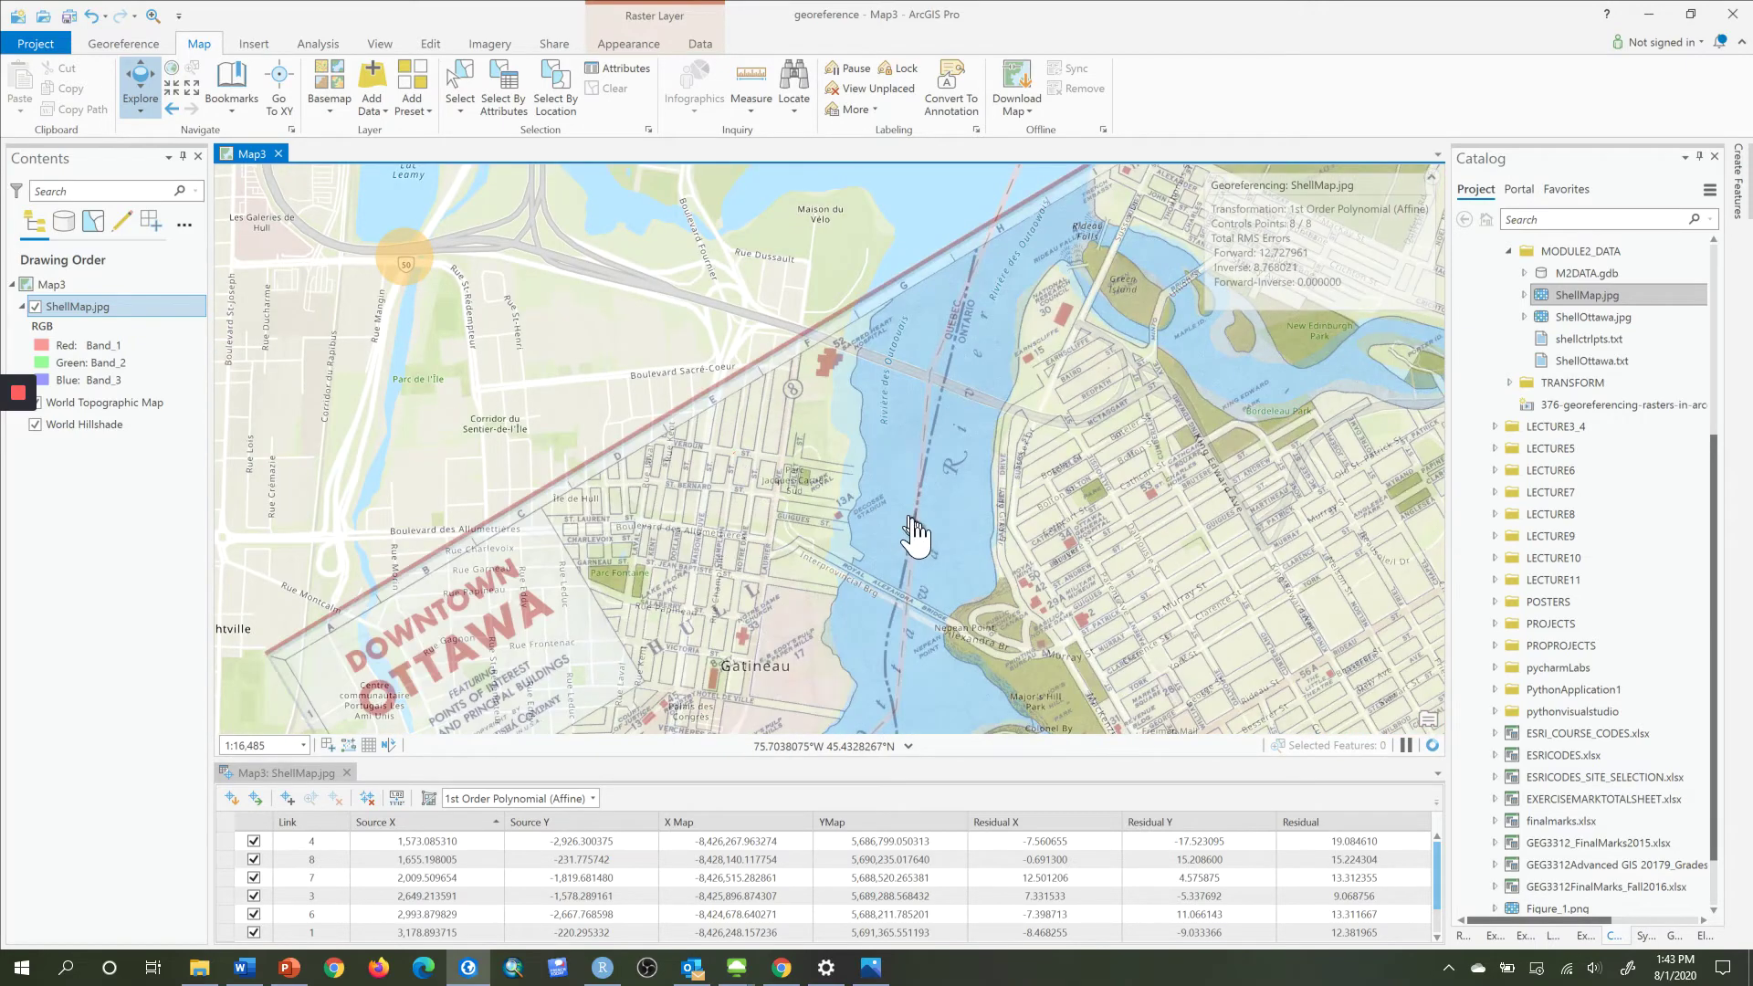
{"action": "left_click_drag", "start_coordinate": [766, 434], "coordinate": [656, 361]}
{"action": "scroll", "coordinate": [794, 502], "scroll_direction": "down", "scroll_amount": 3}
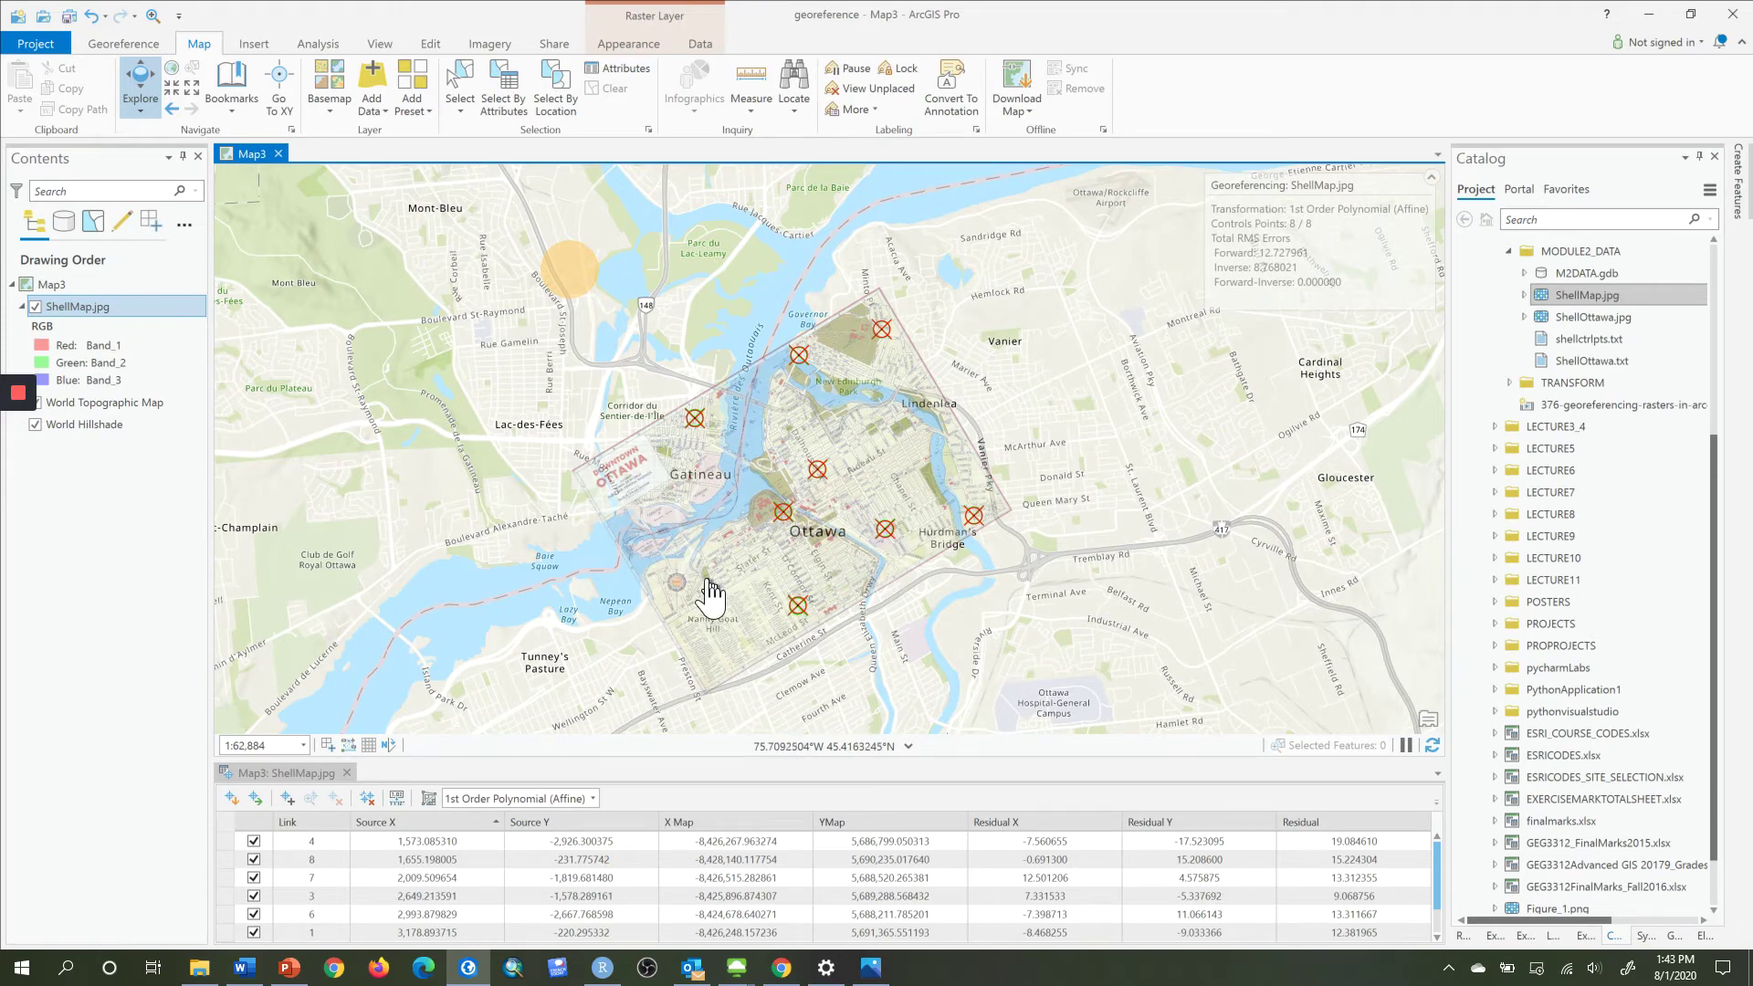
{"action": "scroll", "coordinate": [707, 591], "scroll_direction": "up", "scroll_amount": 1}
{"action": "scroll", "coordinate": [708, 591], "scroll_direction": "up", "scroll_amount": 3}
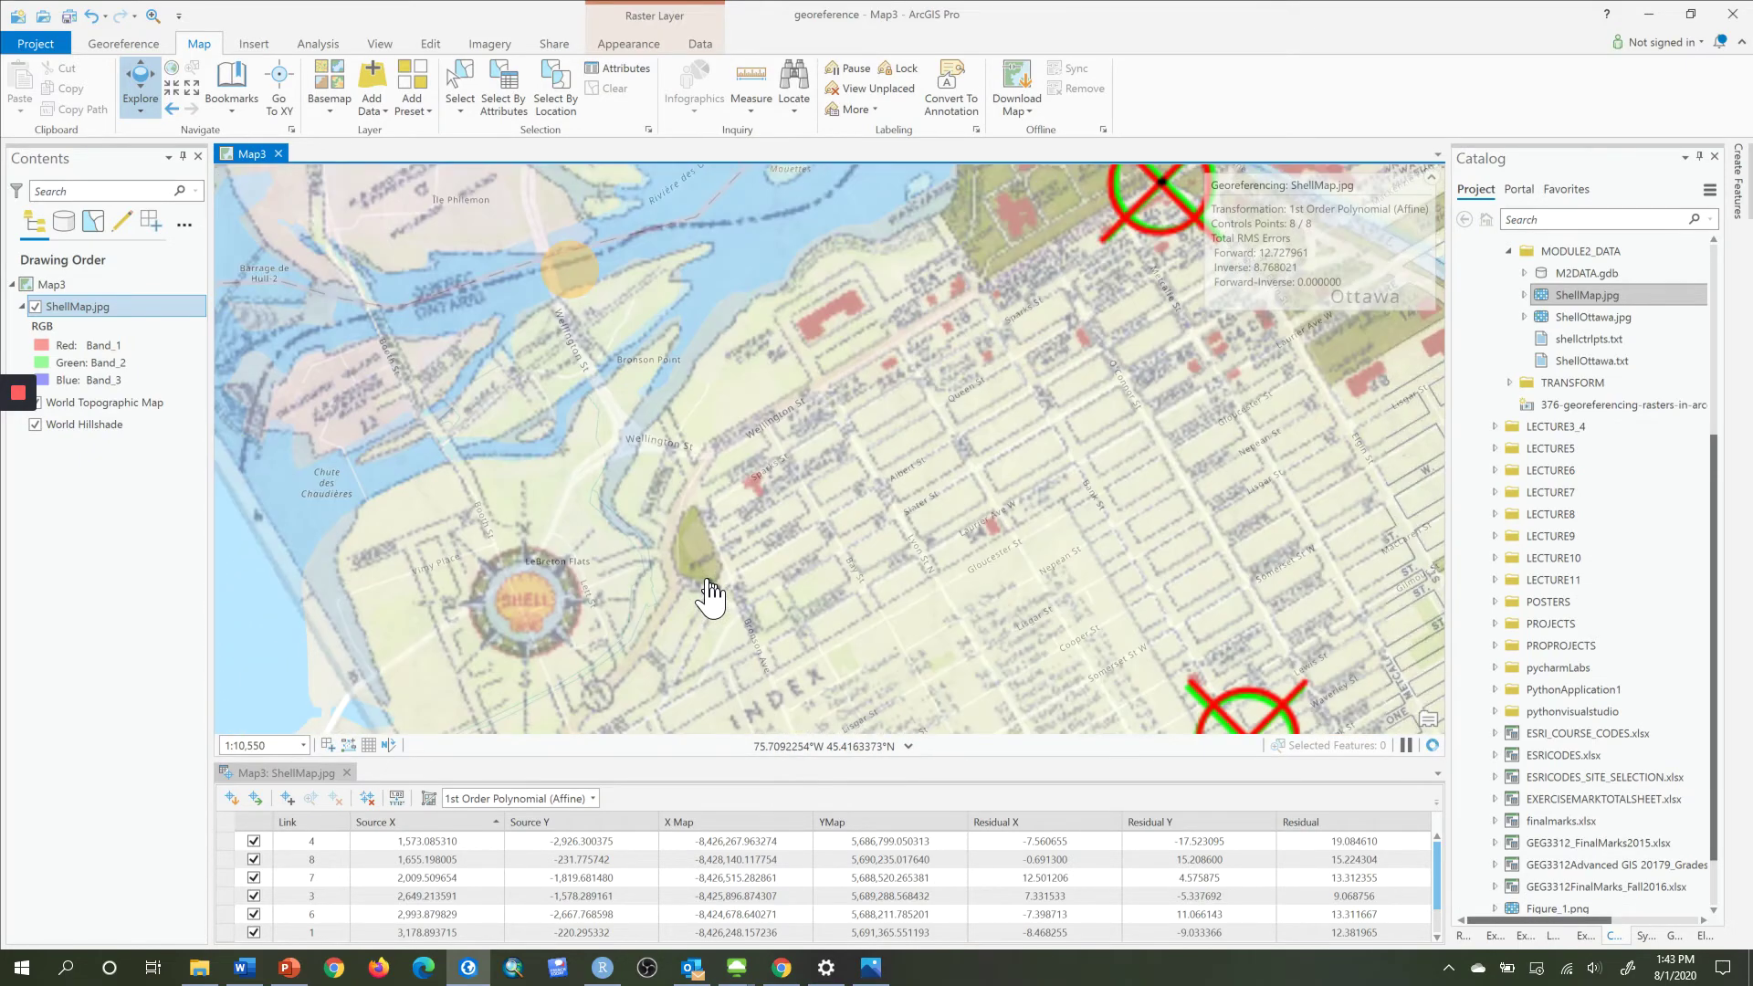
{"action": "left_click_drag", "start_coordinate": [765, 548], "coordinate": [575, 537]}
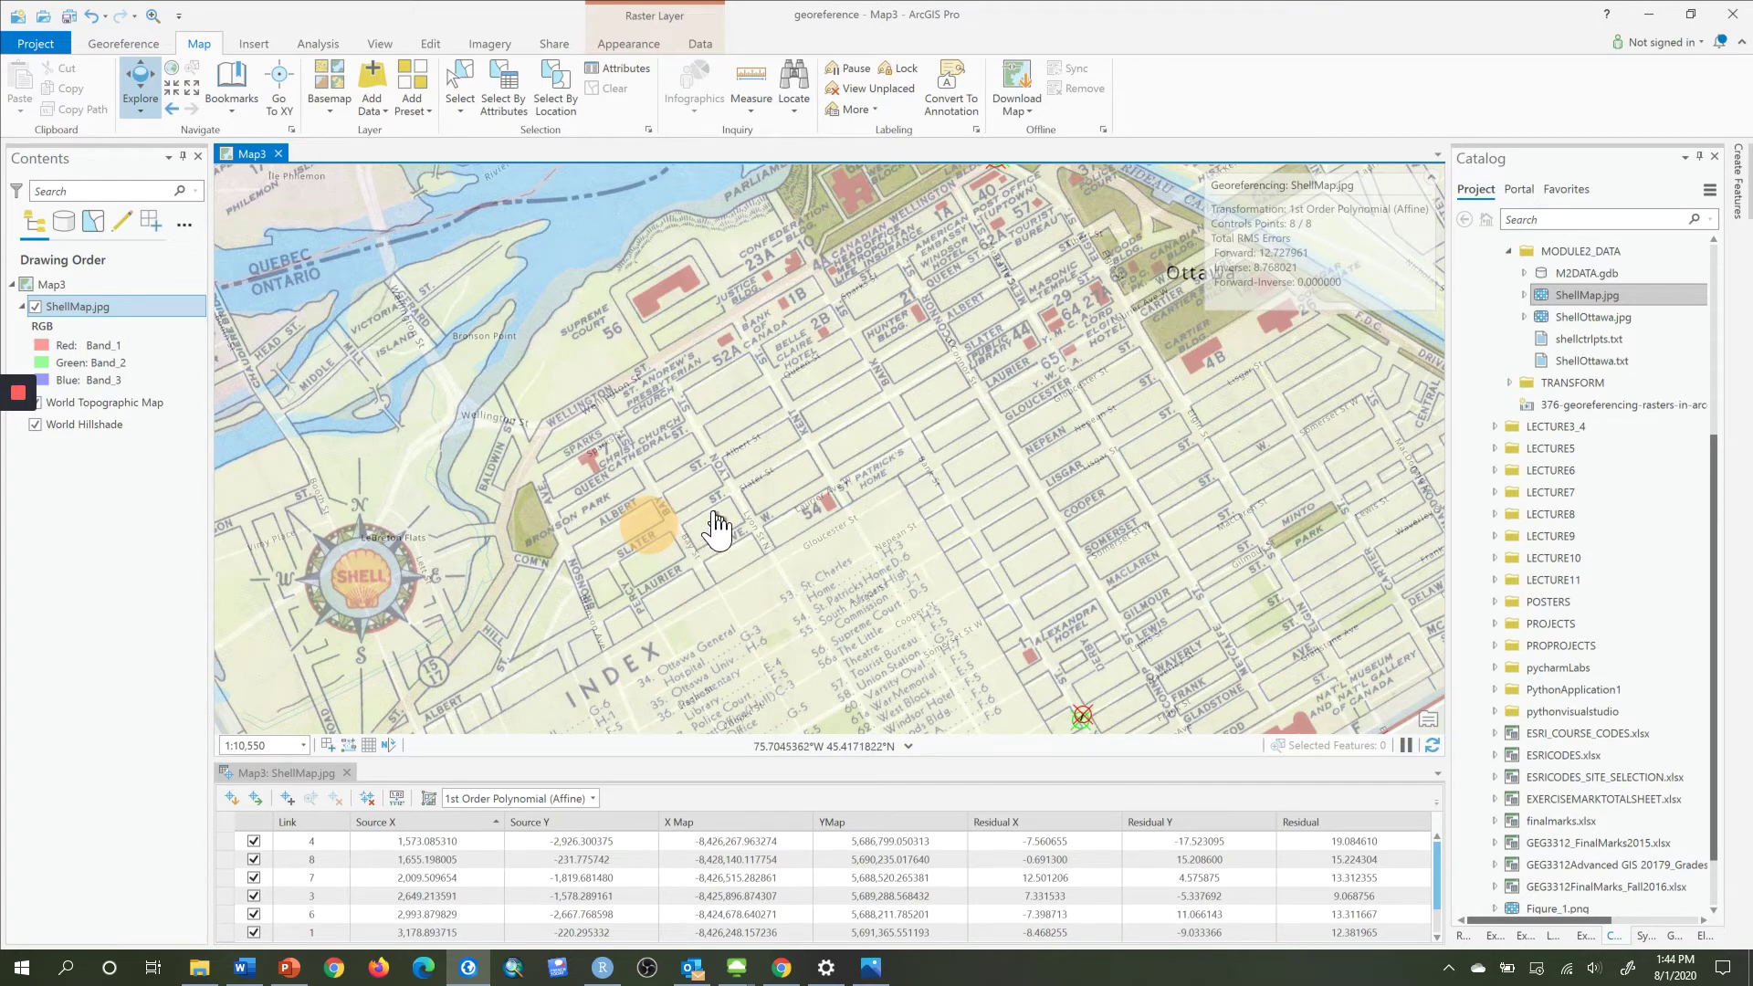
{"action": "left_click_drag", "start_coordinate": [717, 509], "coordinate": [742, 395]}
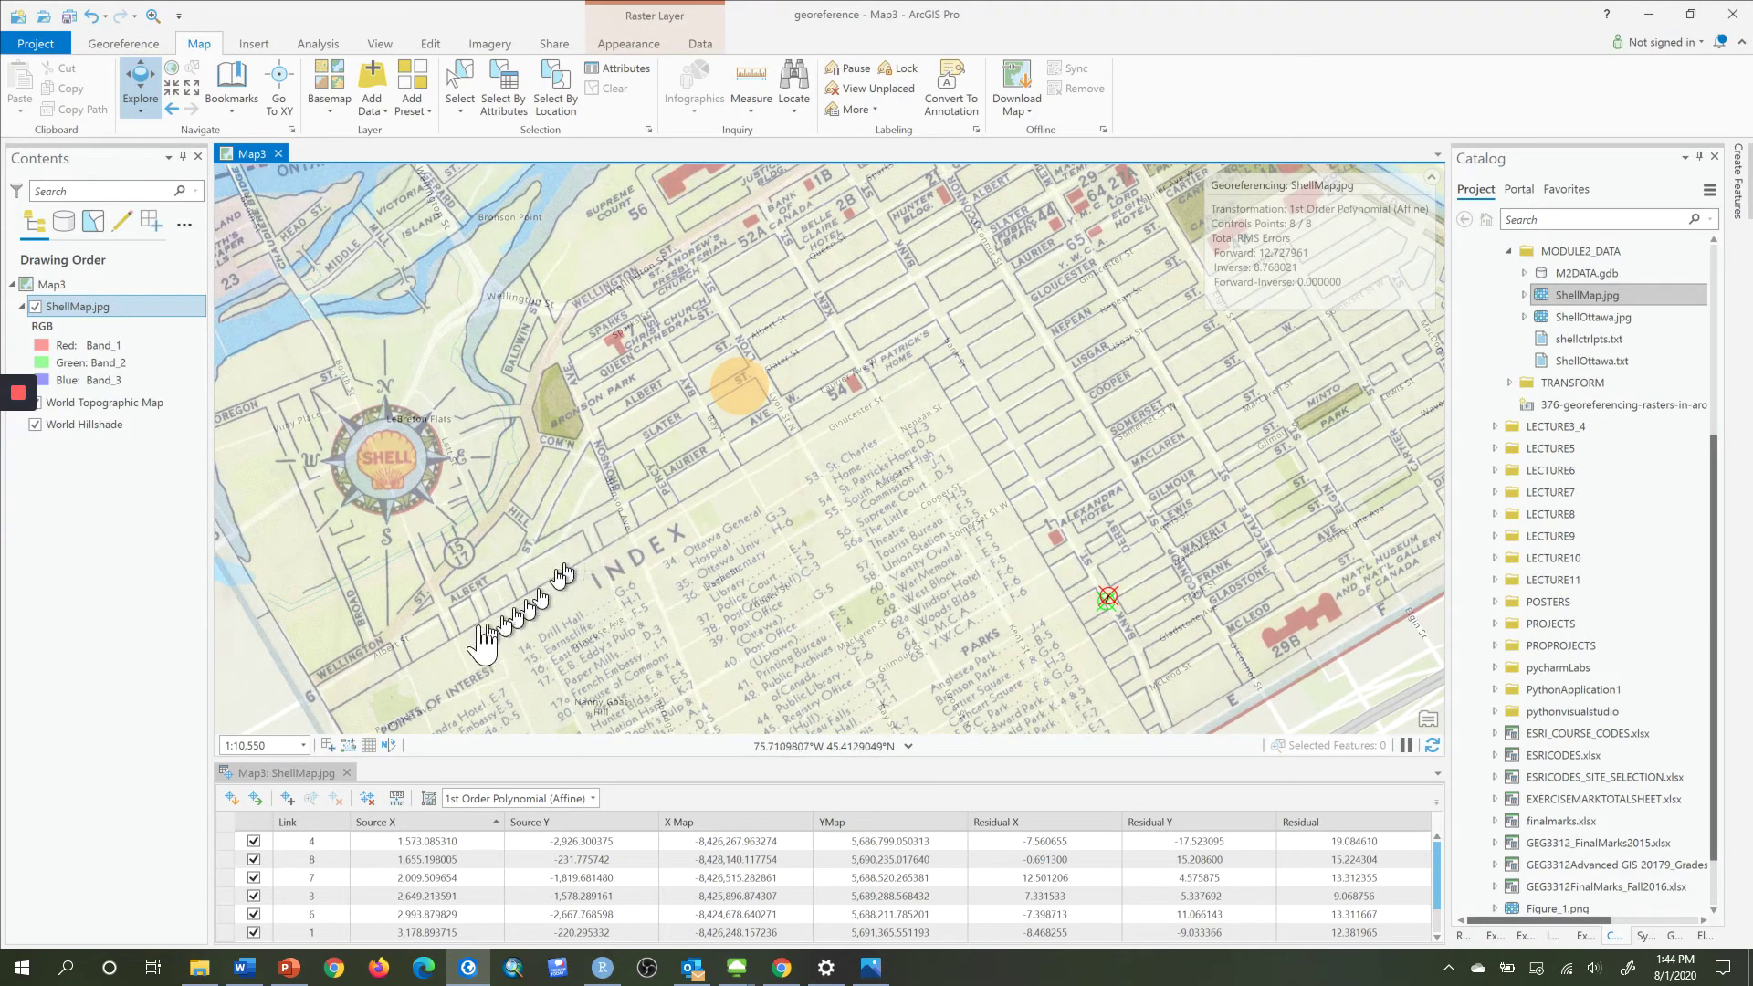
Compare the Albert, Slater, Laurier, Bronson and Bay street lines on ShellMap.jpg with the basemap, toggling the scan's visibility.
{"action": "scroll", "coordinate": [438, 653], "scroll_direction": "up", "scroll_amount": 3}
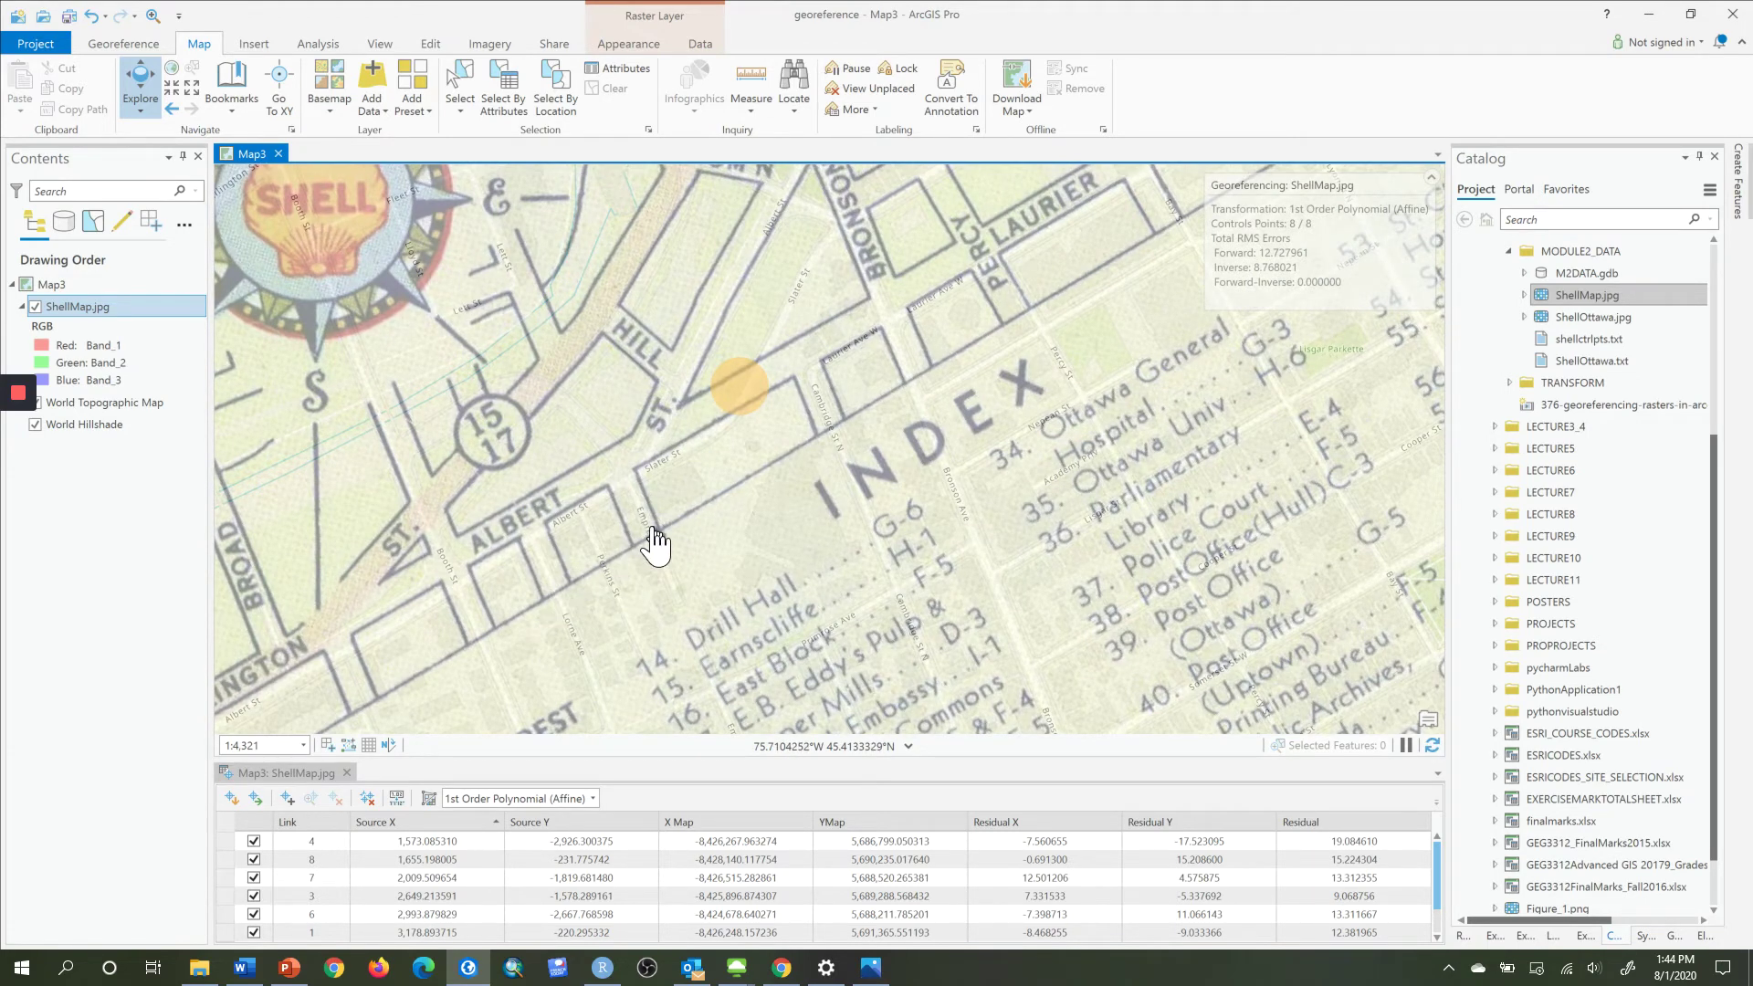
{"action": "scroll", "coordinate": [657, 488], "scroll_direction": "up", "scroll_amount": 3}
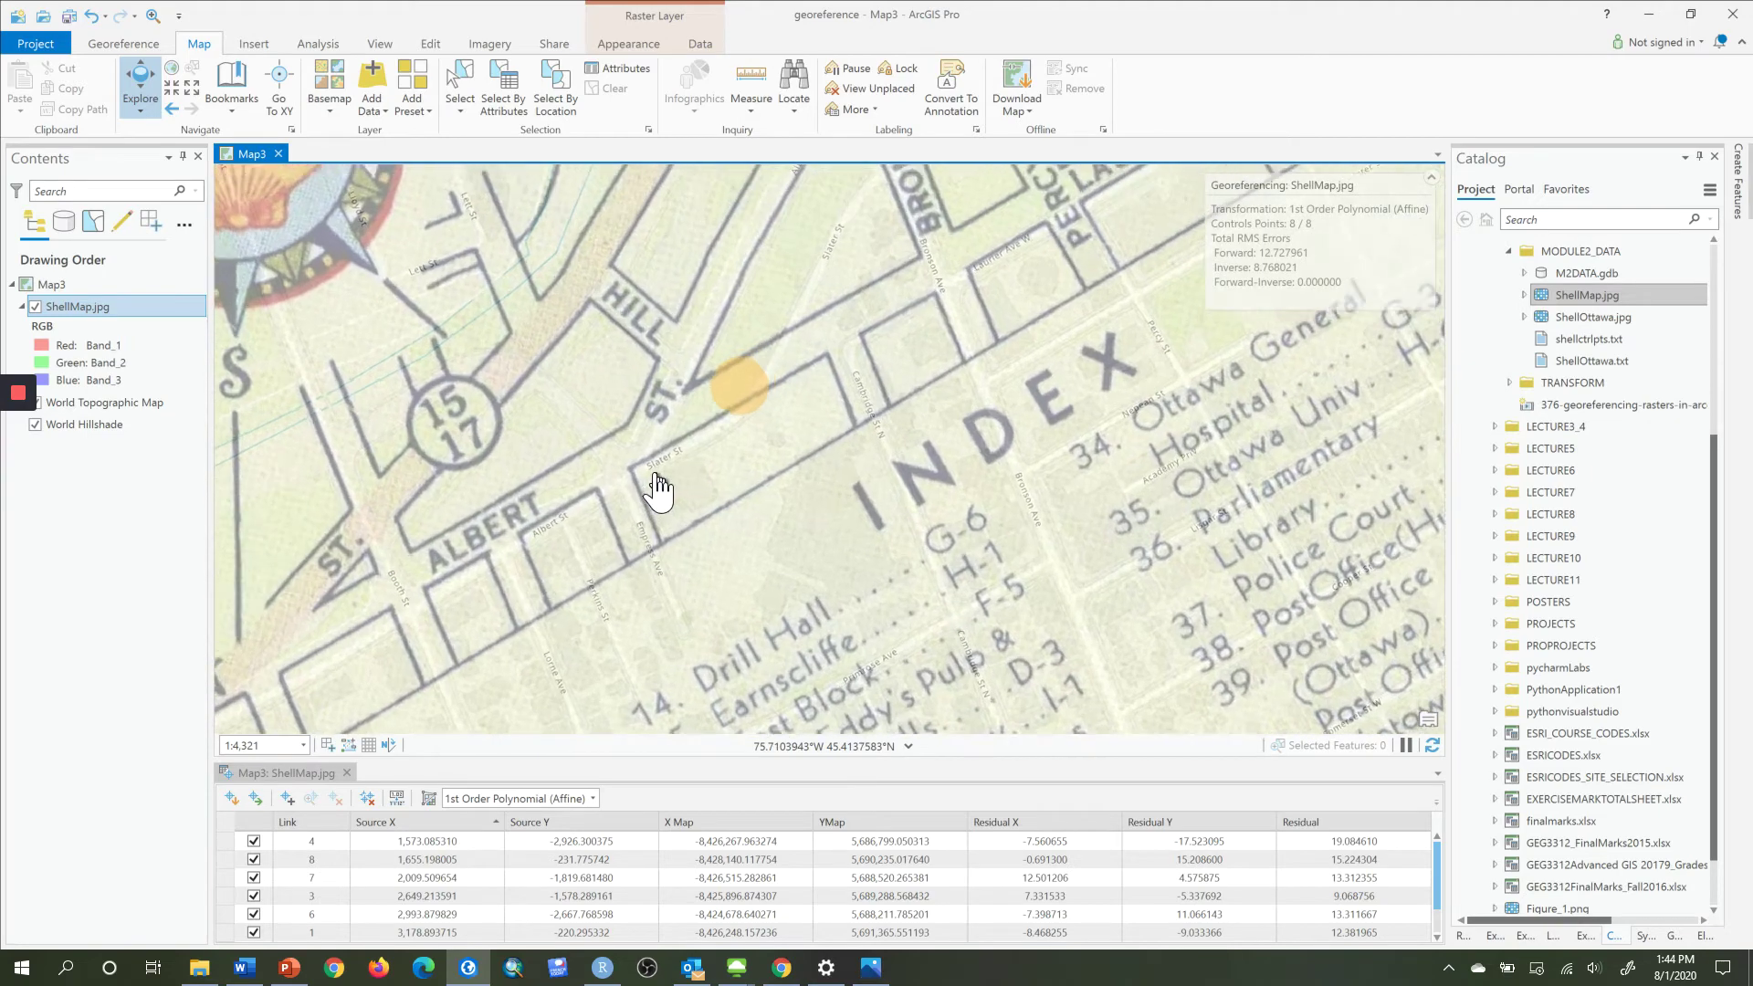
{"action": "left_click_drag", "start_coordinate": [950, 340], "coordinate": [510, 706]}
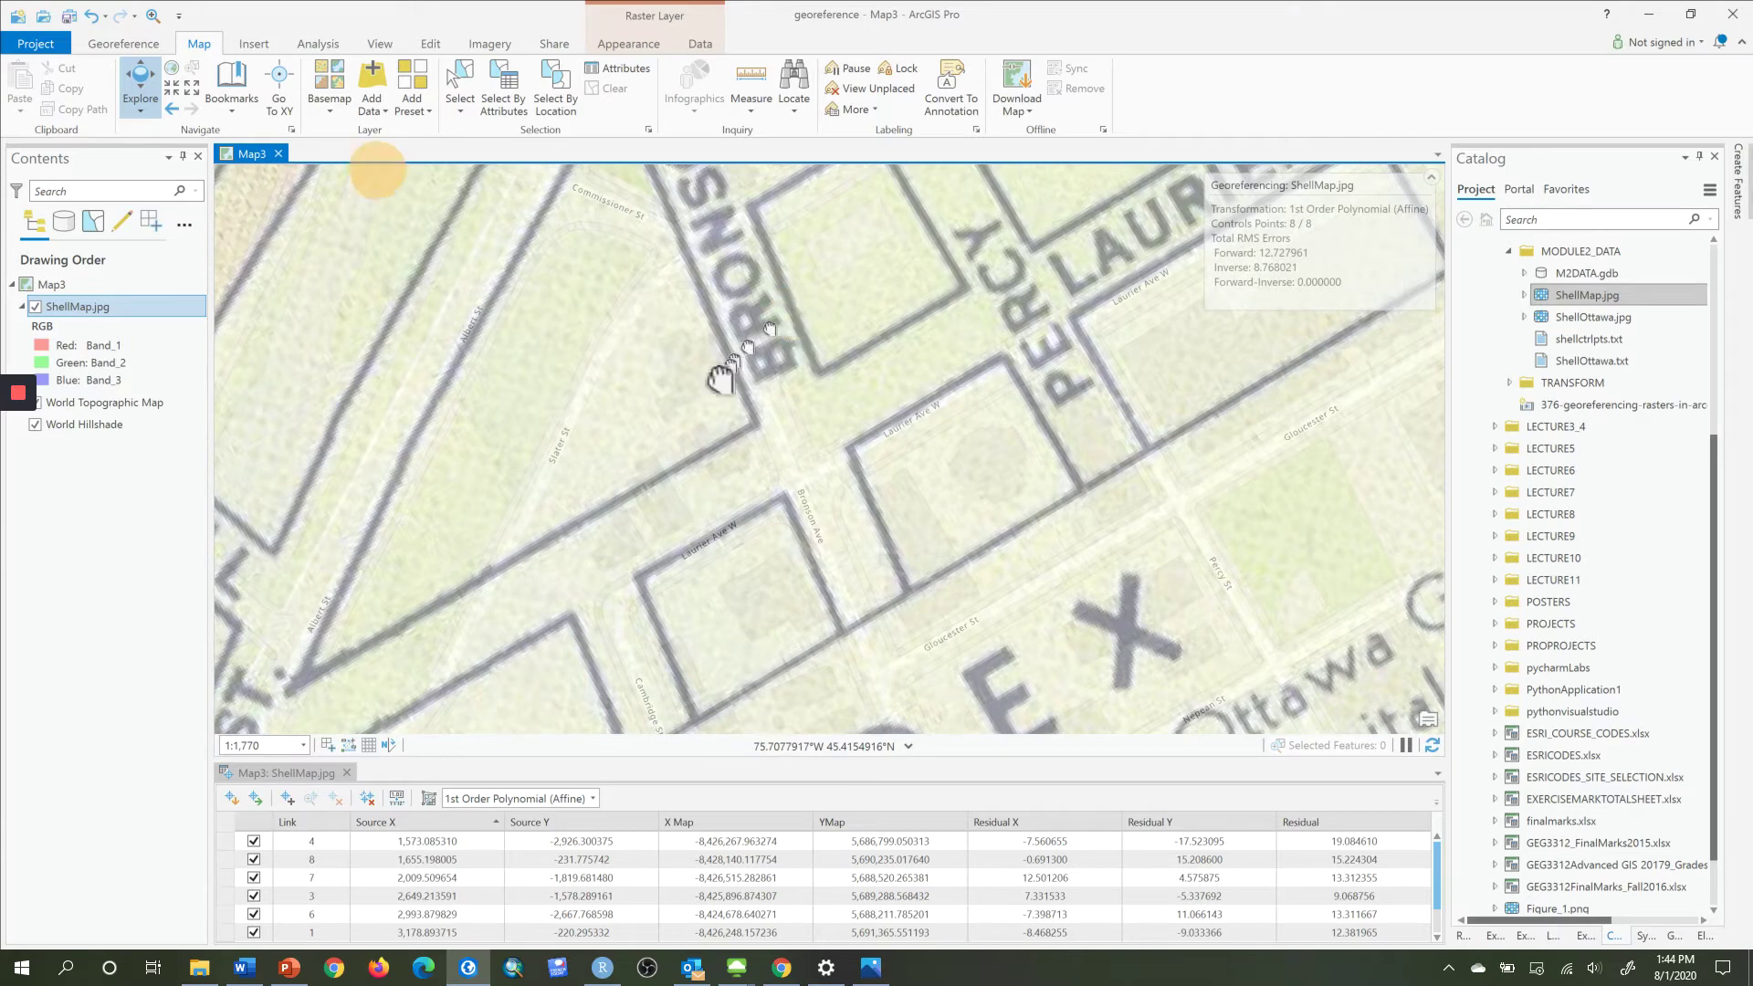
{"action": "left_click_drag", "start_coordinate": [800, 332], "coordinate": [584, 639]}
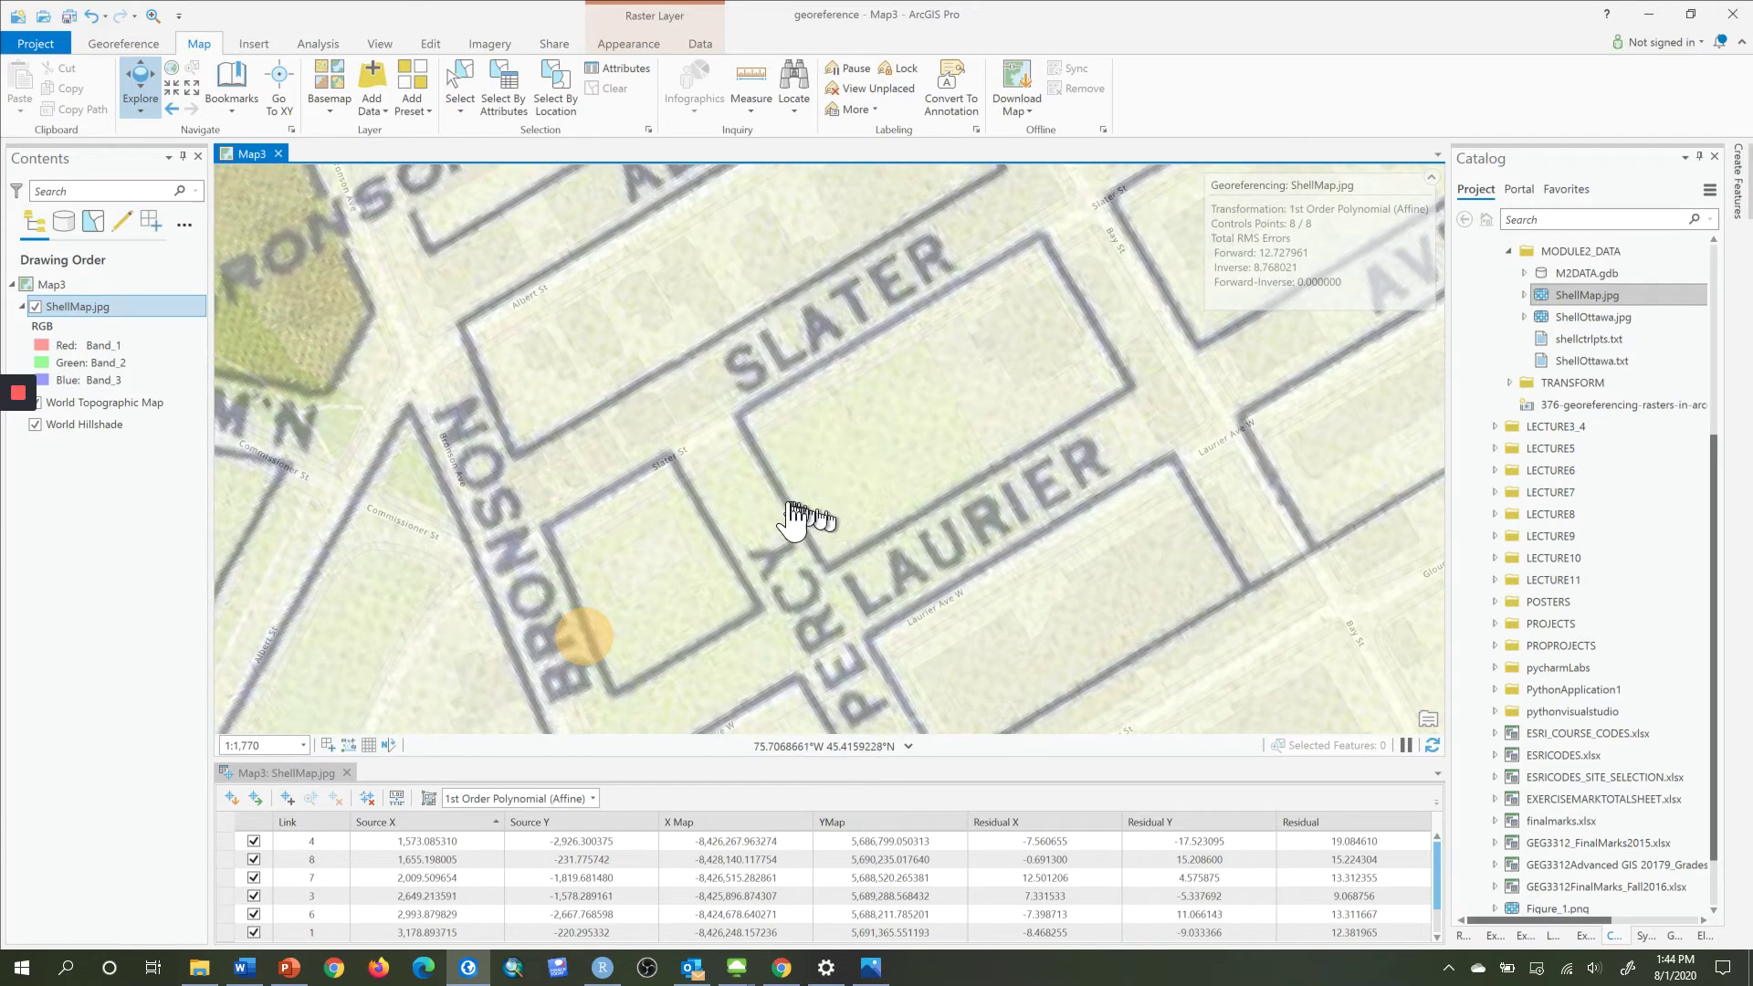
{"action": "left_click_drag", "start_coordinate": [768, 503], "coordinate": [762, 383]}
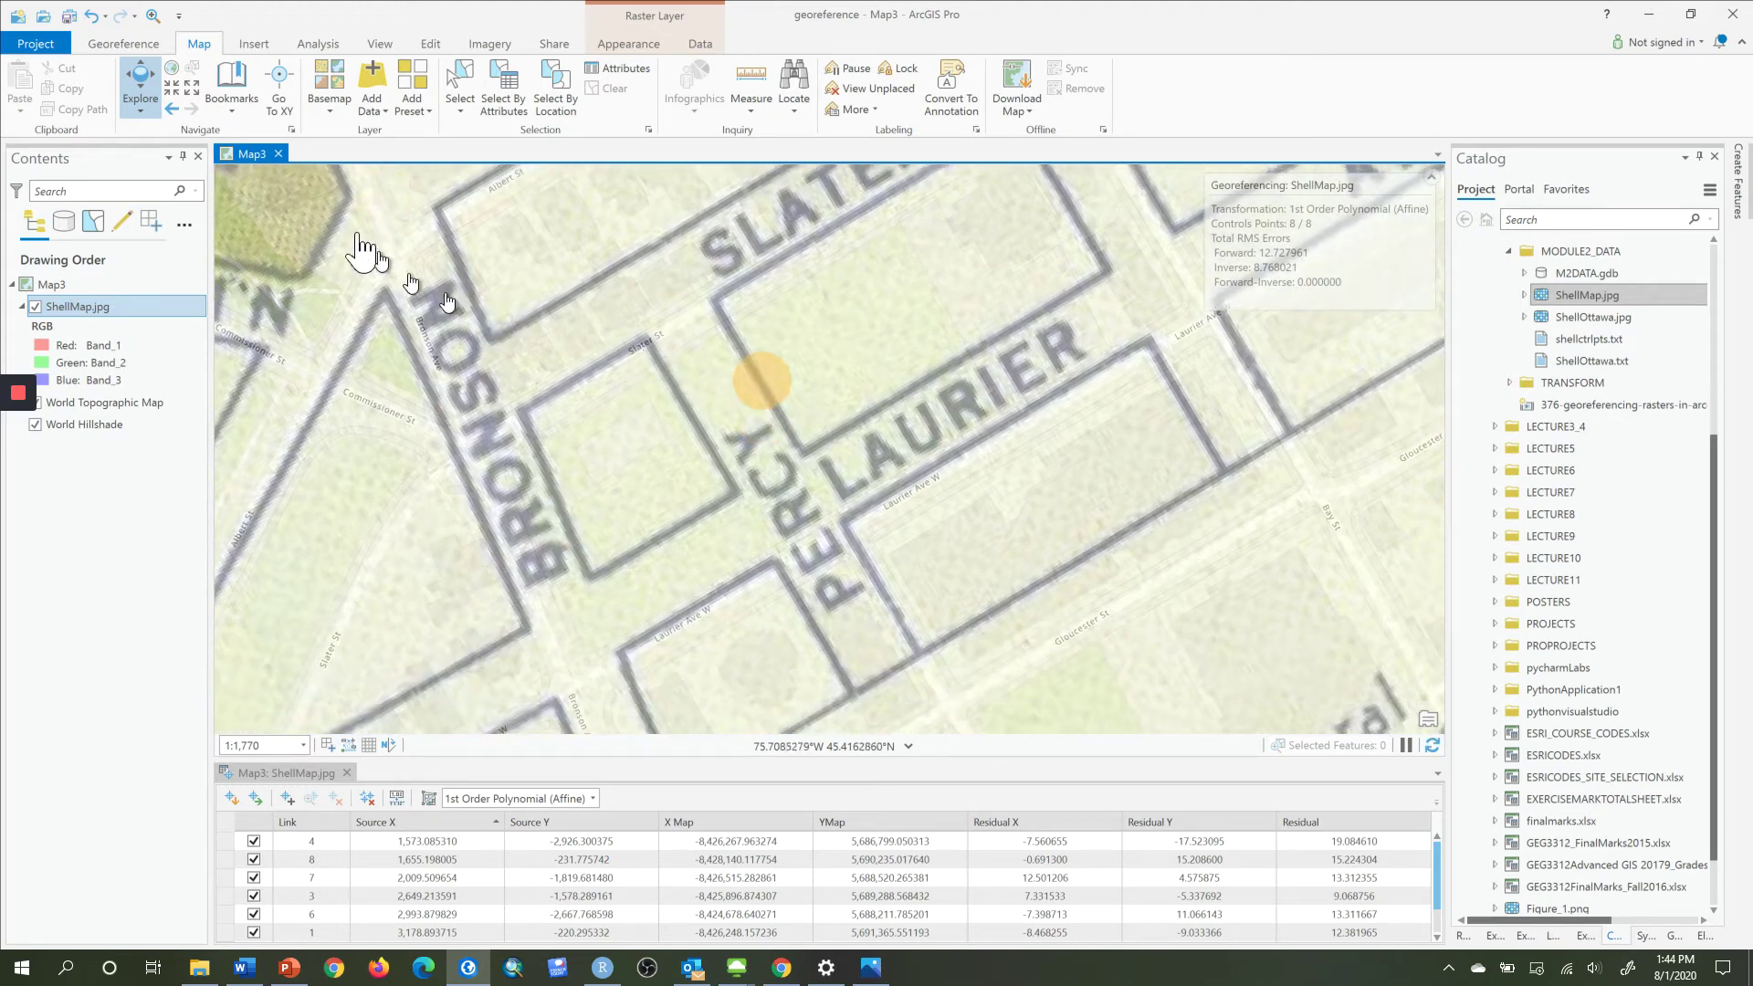
{"action": "left_click", "coordinate": [34, 308]}
{"action": "left_click", "coordinate": [35, 307]}
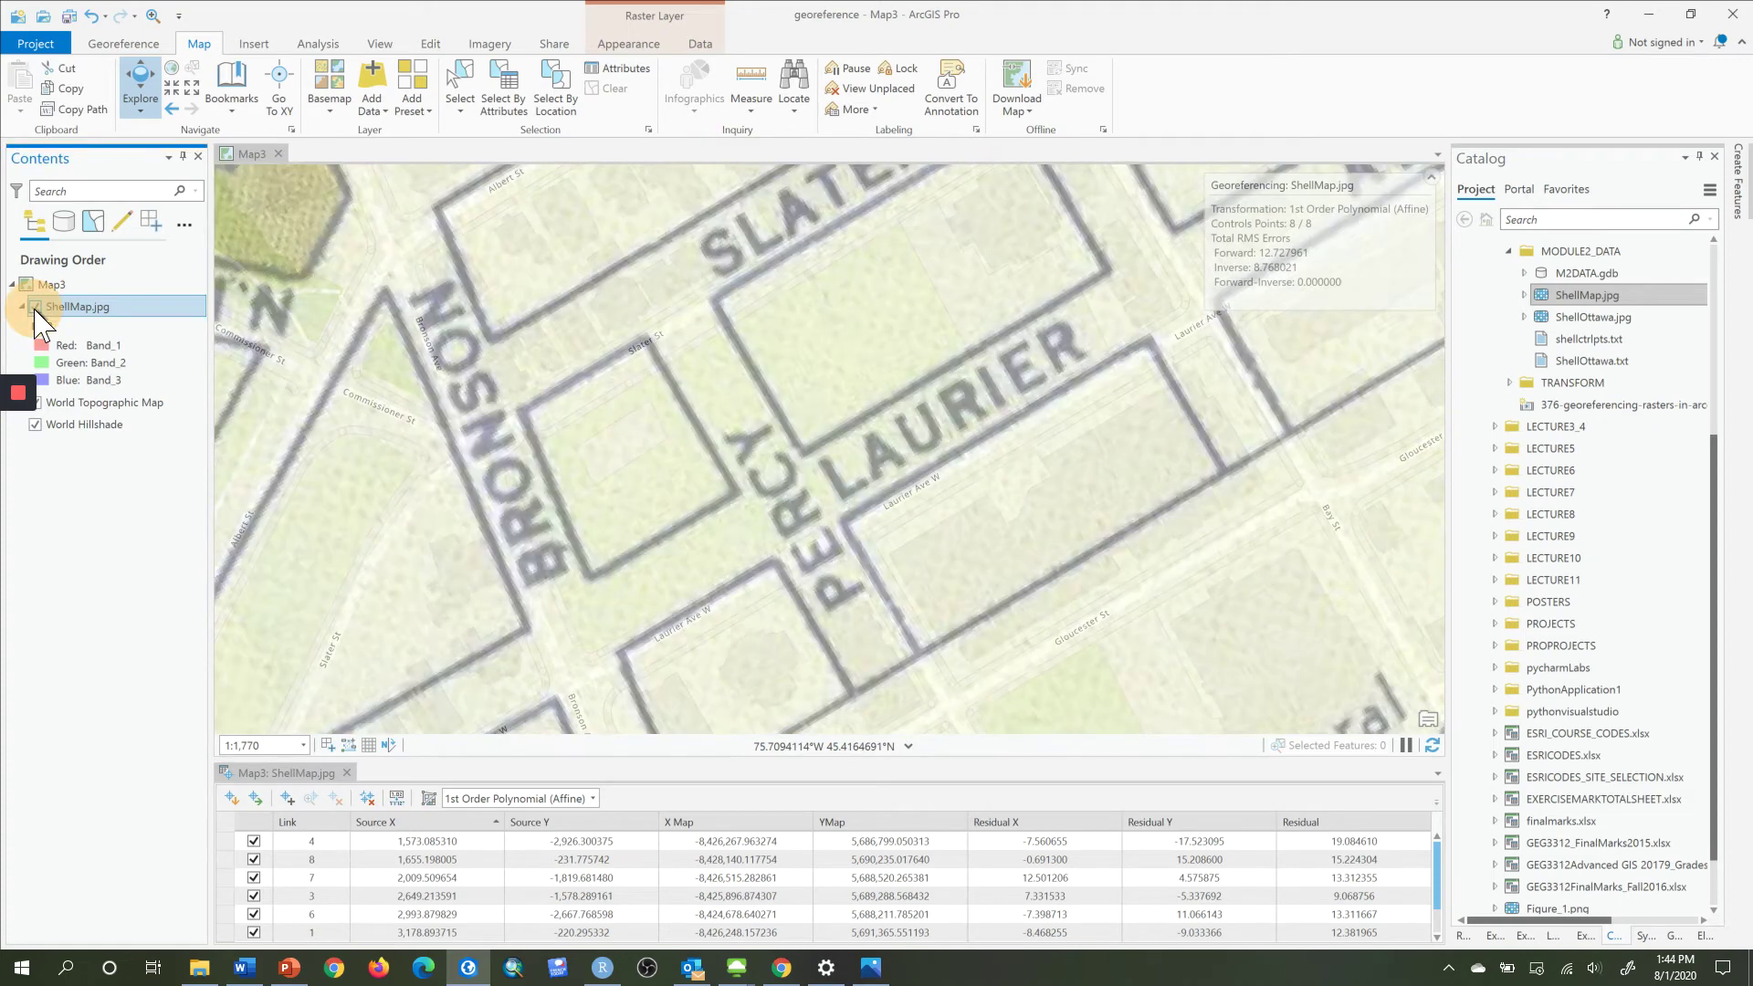
{"action": "left_click", "coordinate": [35, 307]}
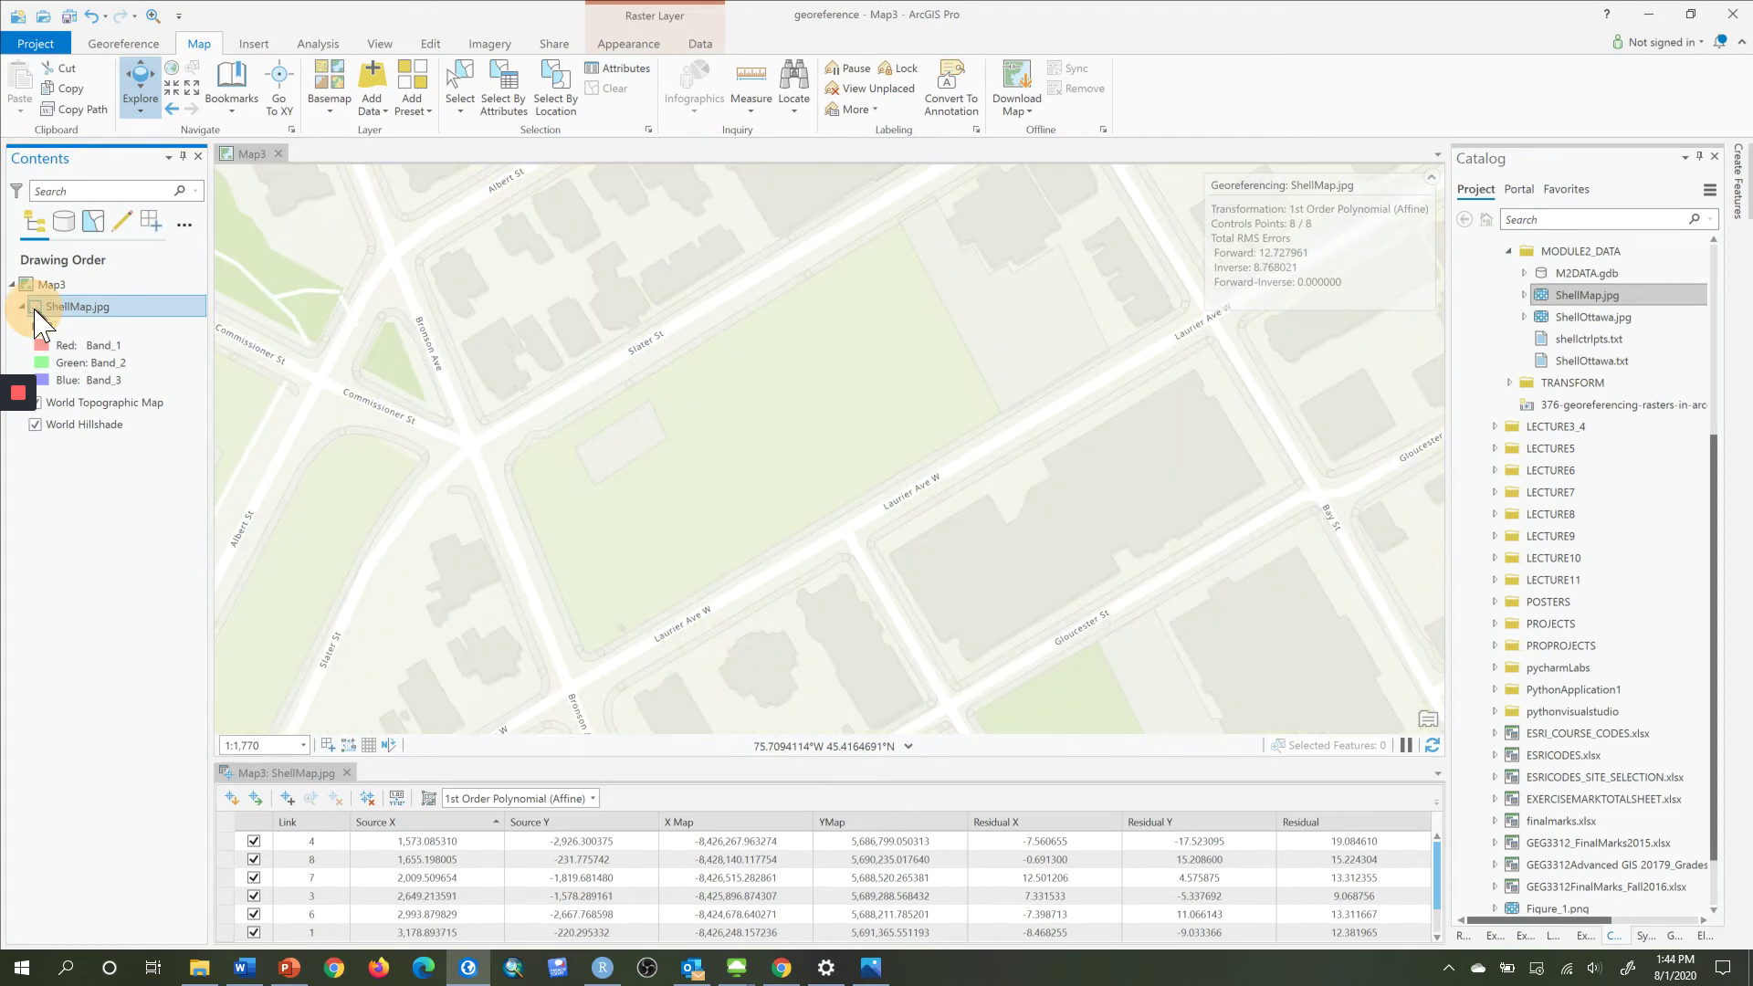
{"action": "left_click", "coordinate": [34, 308]}
{"action": "left_click", "coordinate": [781, 415]}
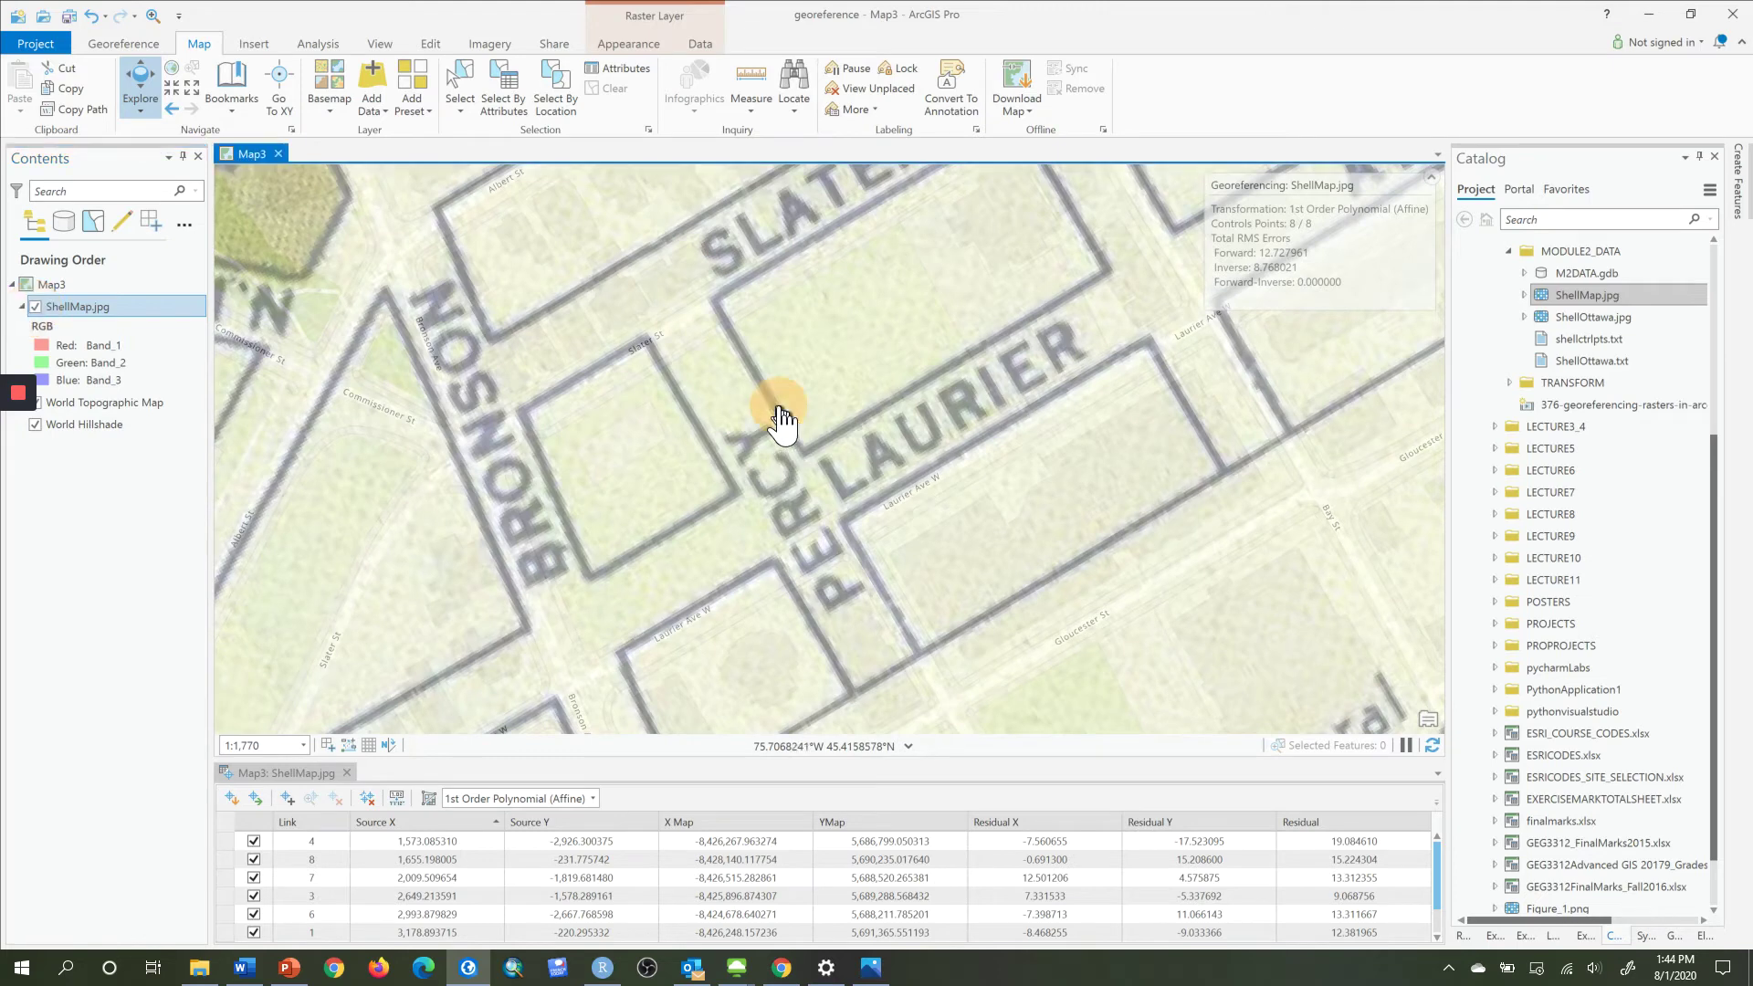
{"action": "left_click_drag", "start_coordinate": [781, 416], "coordinate": [666, 731]}
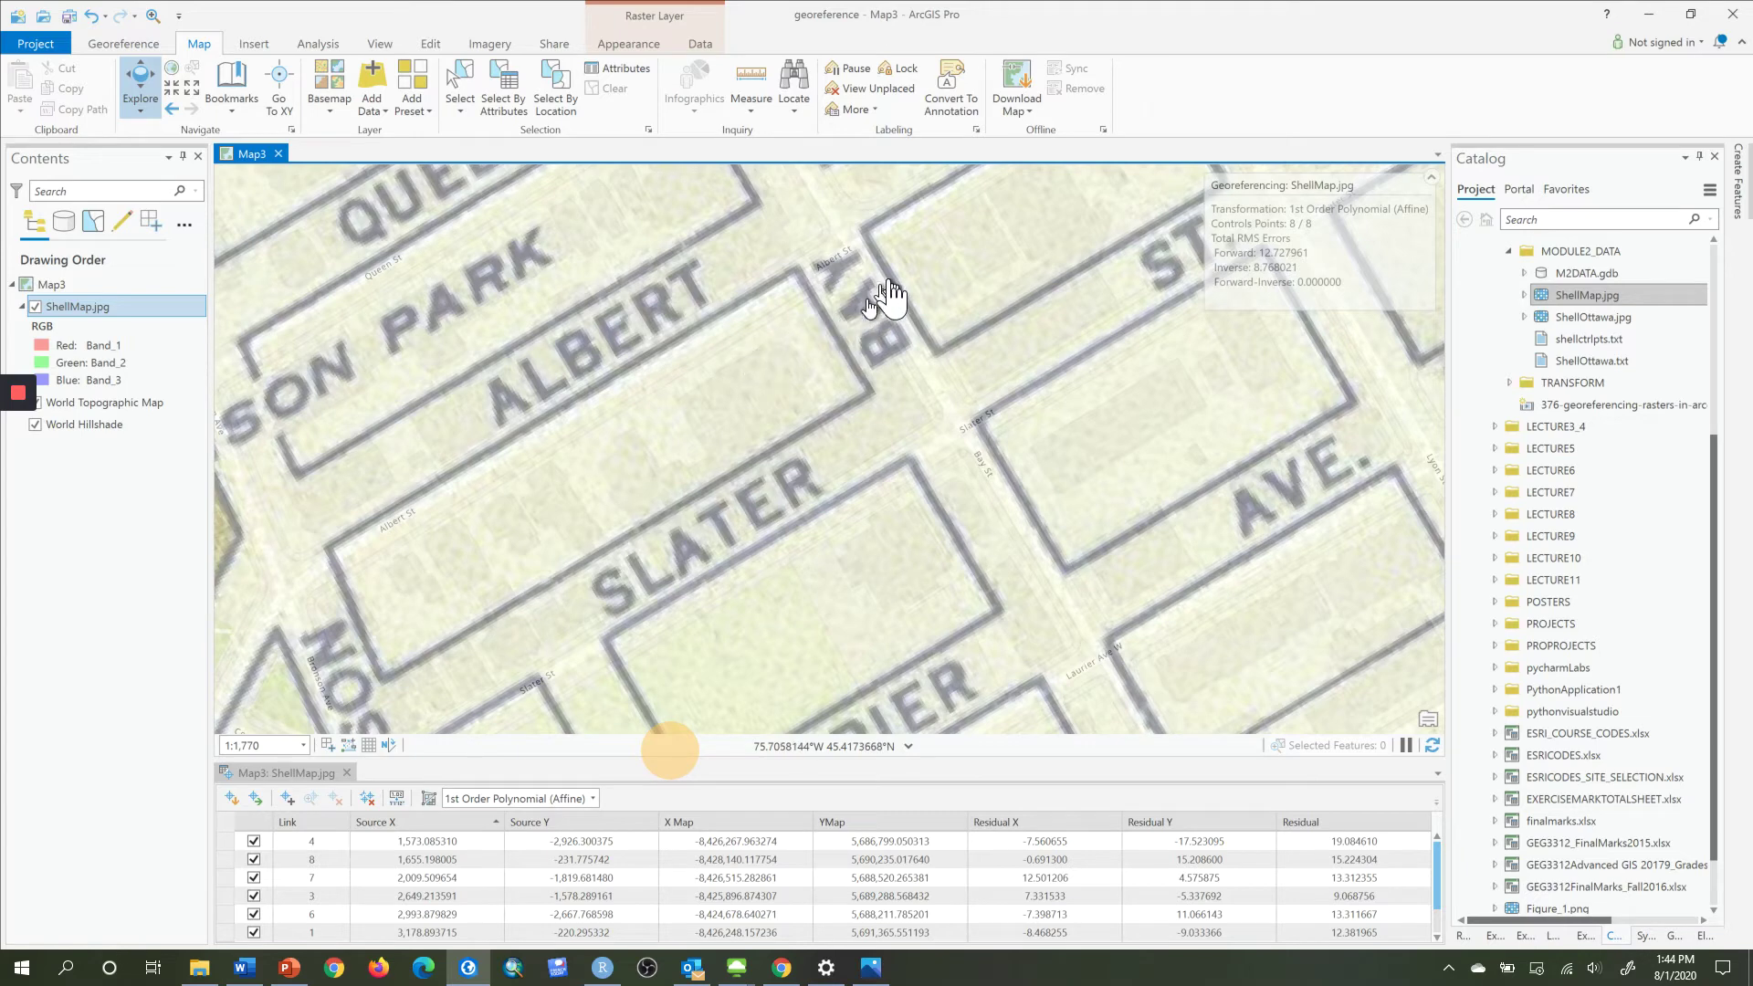
{"action": "left_click_drag", "start_coordinate": [802, 372], "coordinate": [717, 446]}
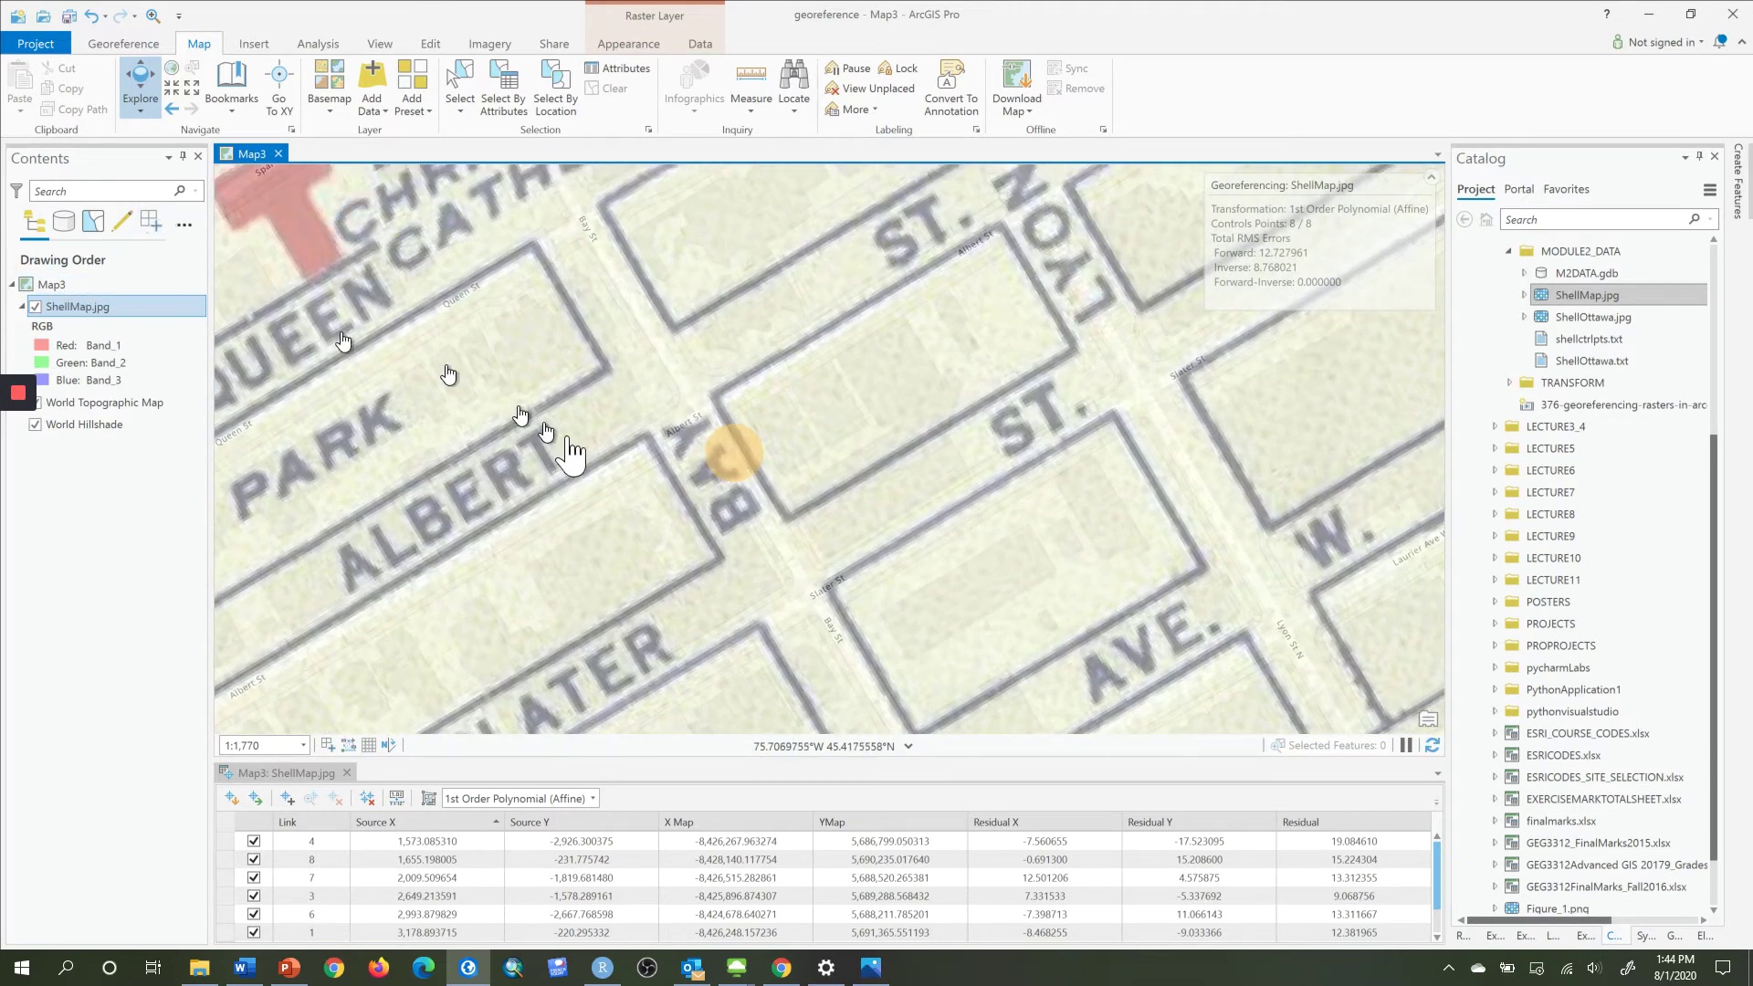
Flicker ShellMap.jpg and add a control point from its Albert St and Bay St intersection to the same intersection on the basemap.
{"action": "scroll", "coordinate": [696, 441], "scroll_direction": "up", "scroll_amount": 4}
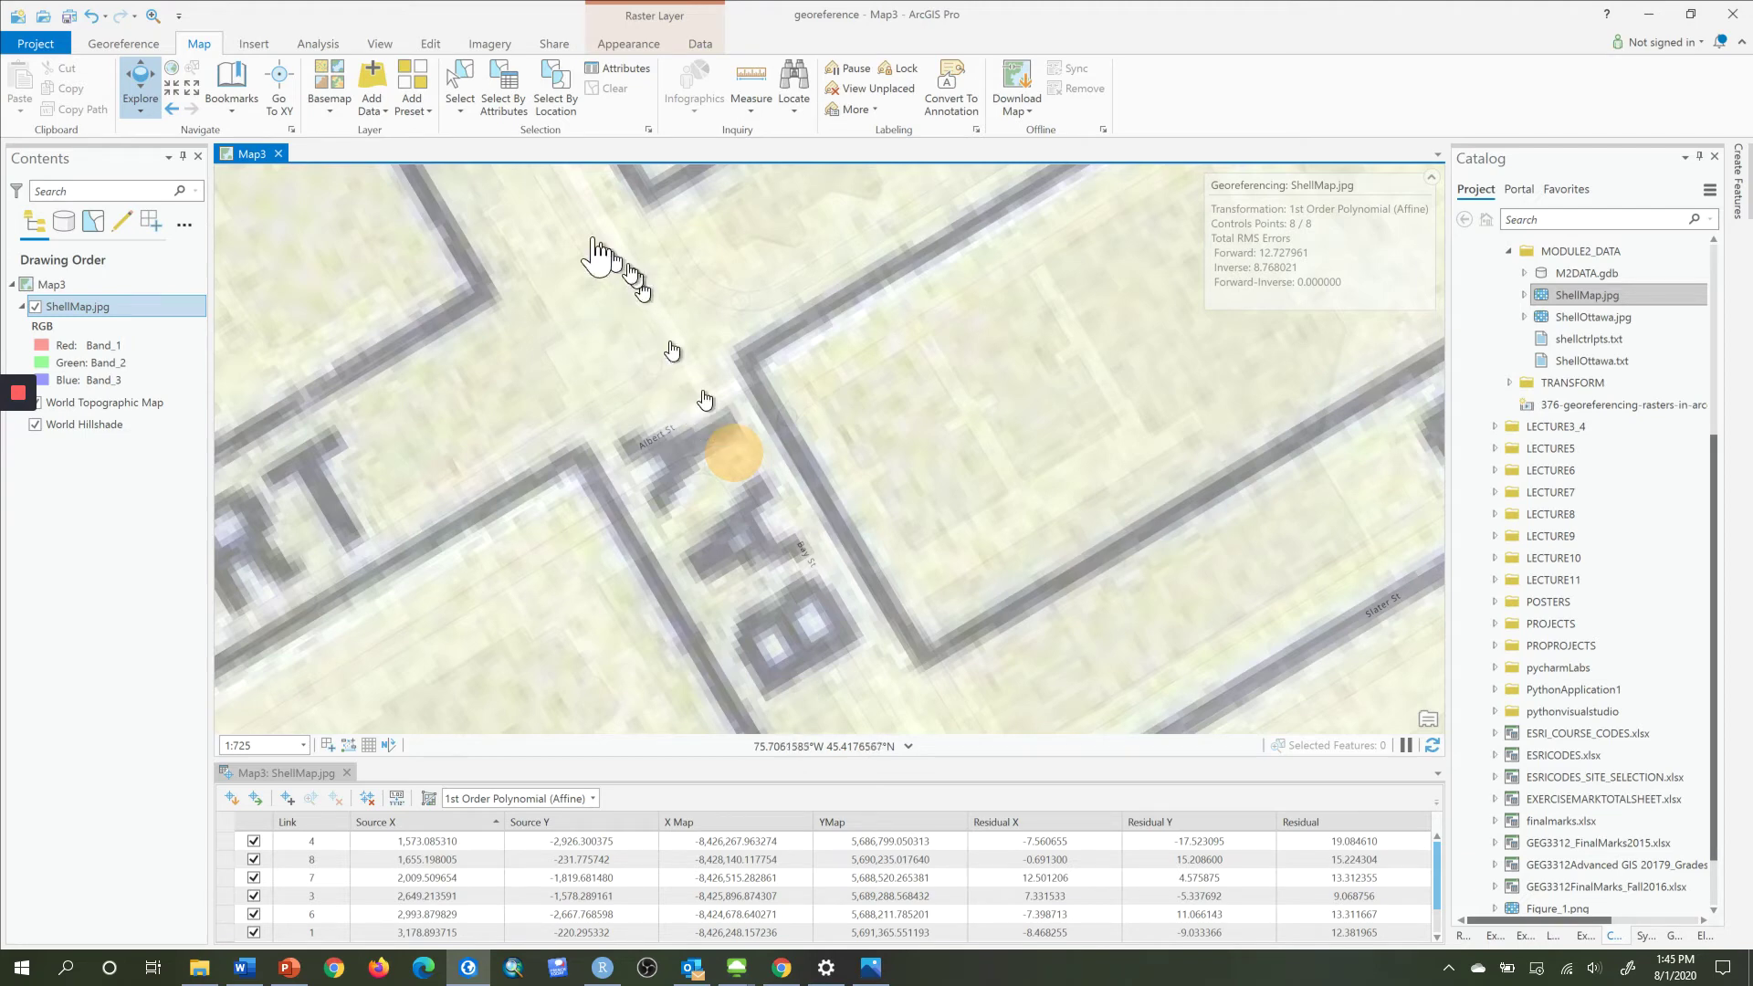
{"action": "left_click", "coordinate": [630, 44]}
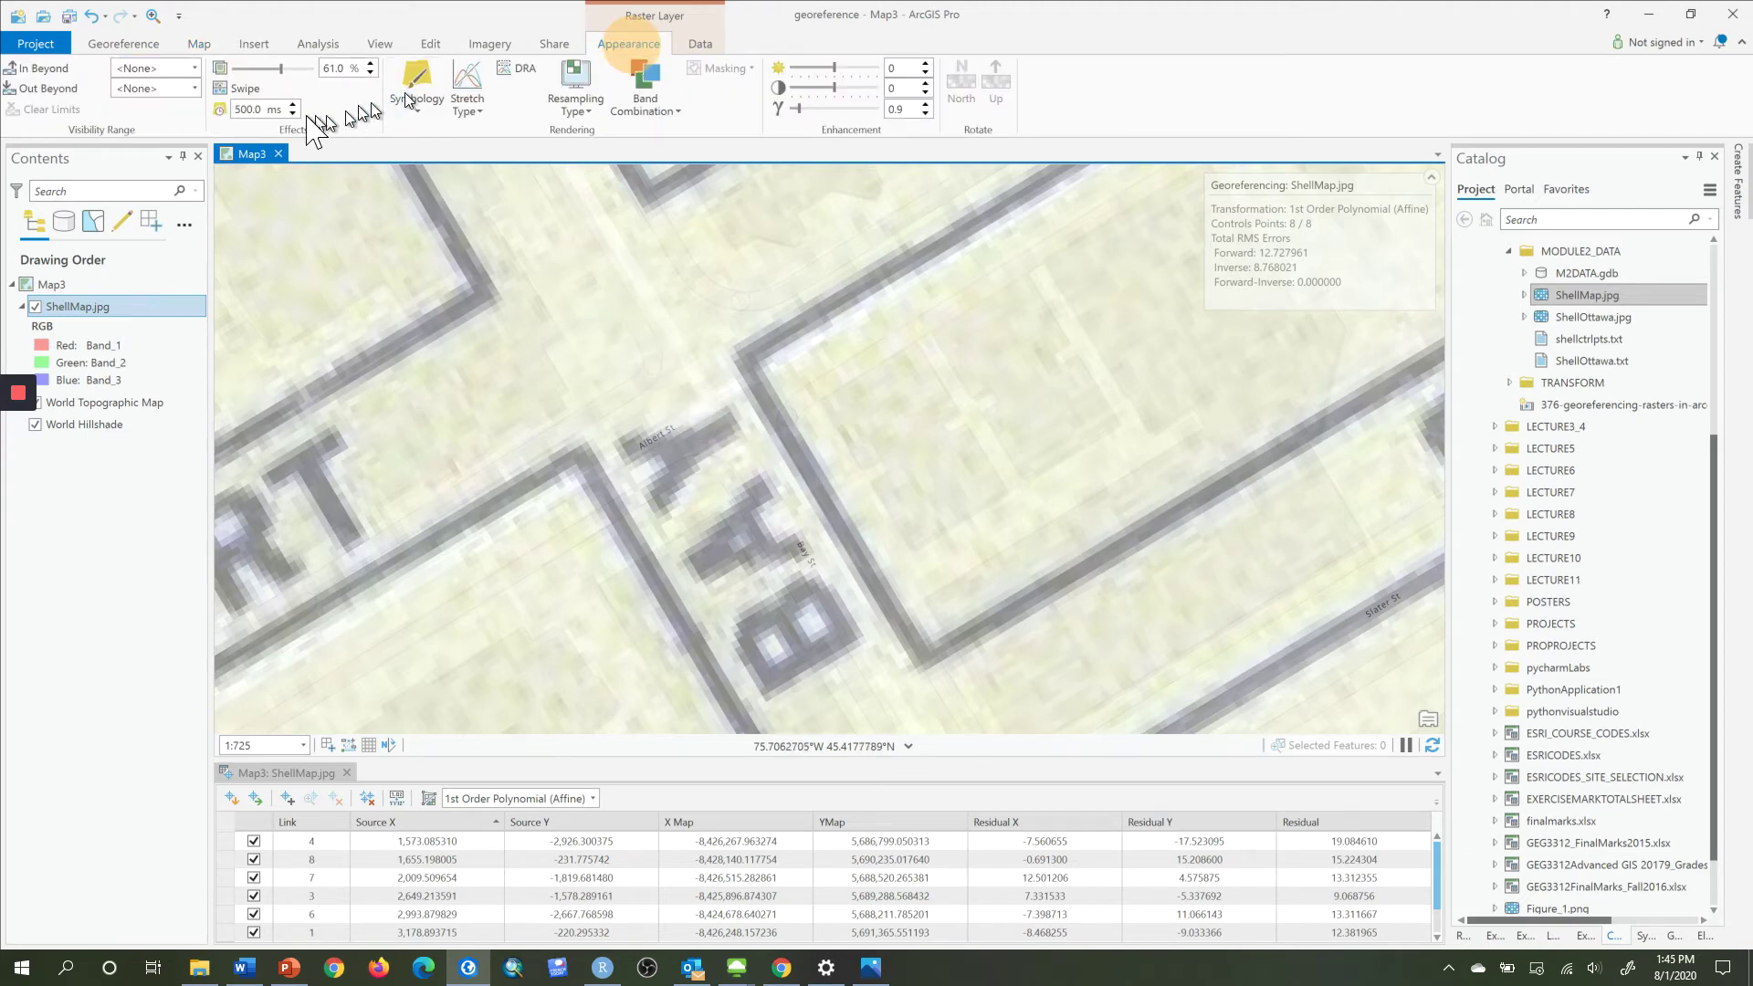
{"action": "left_click", "coordinate": [220, 110]}
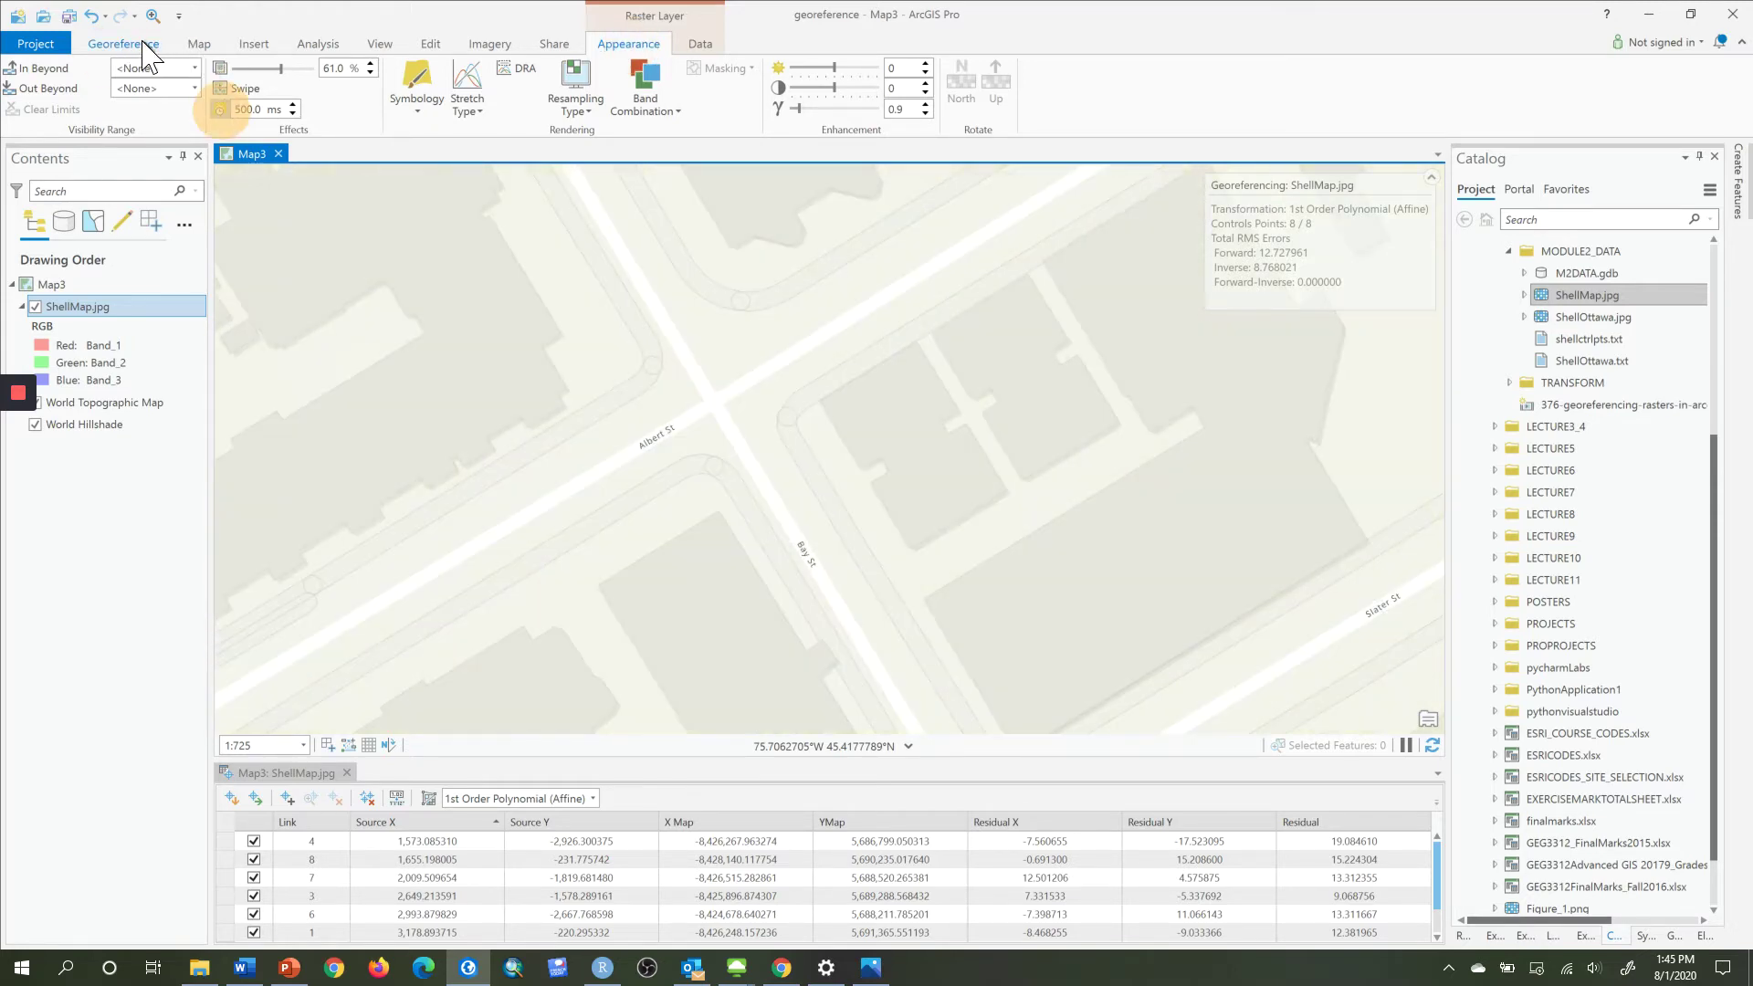
{"action": "left_click", "coordinate": [139, 45]}
{"action": "left_click", "coordinate": [448, 87]}
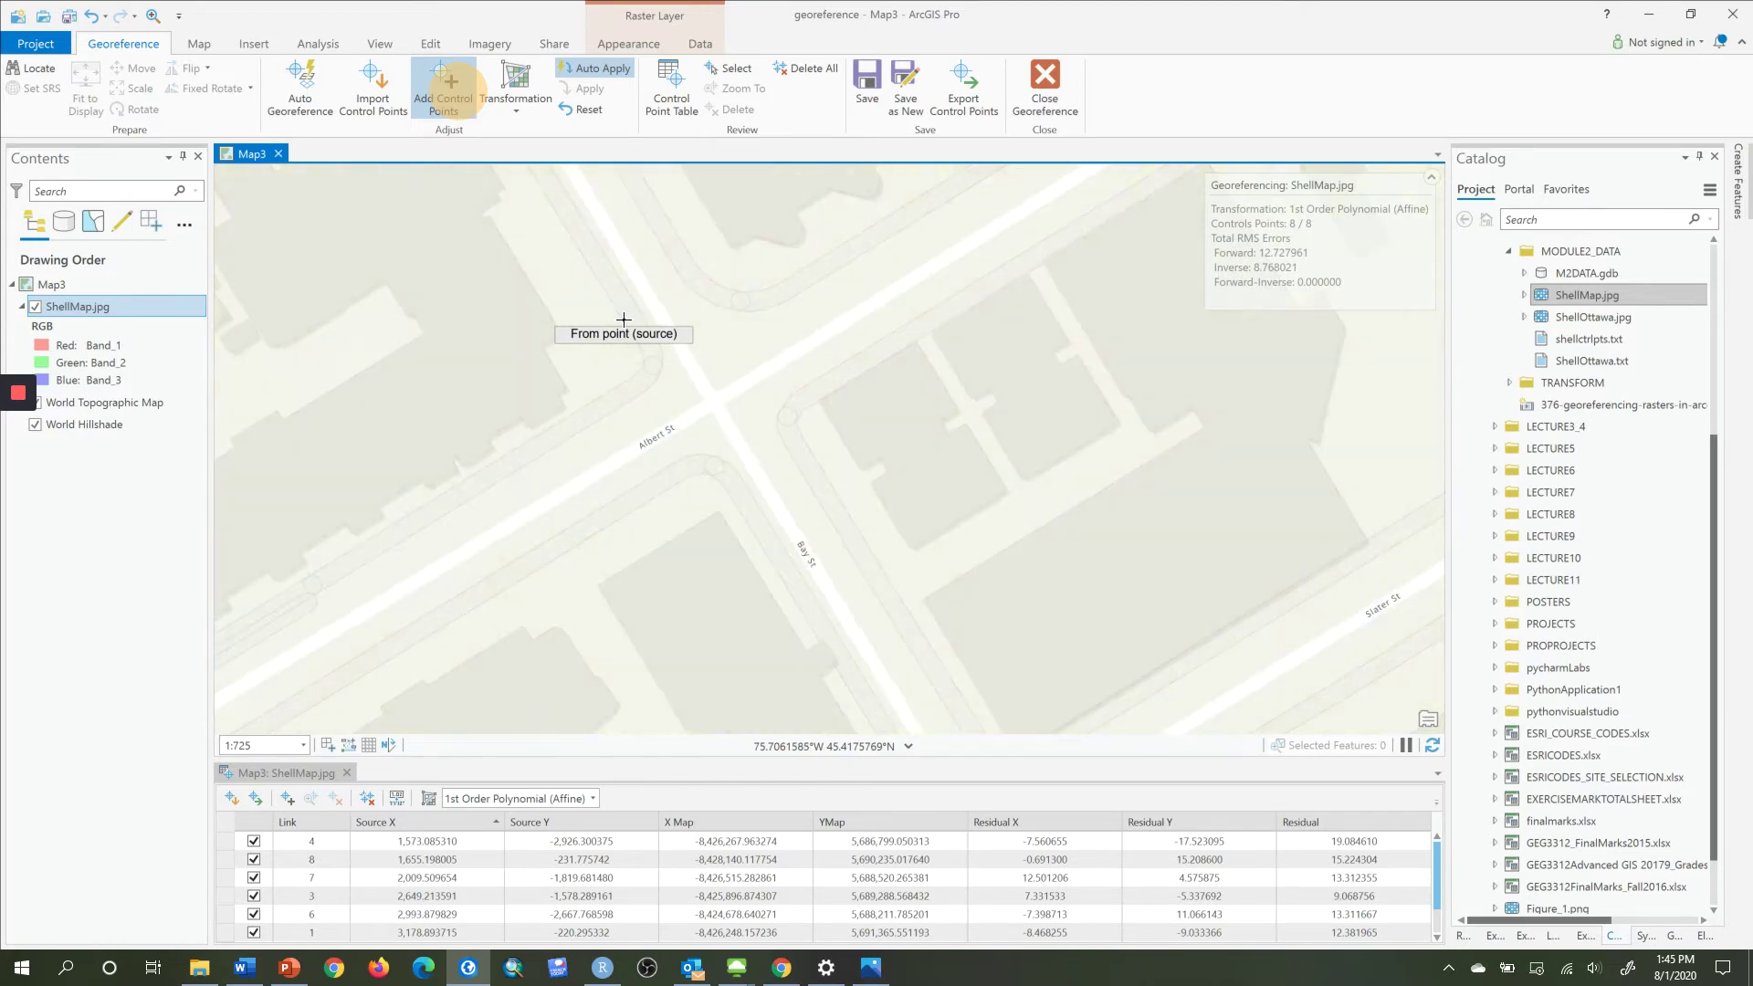
{"action": "left_click", "coordinate": [624, 319]}
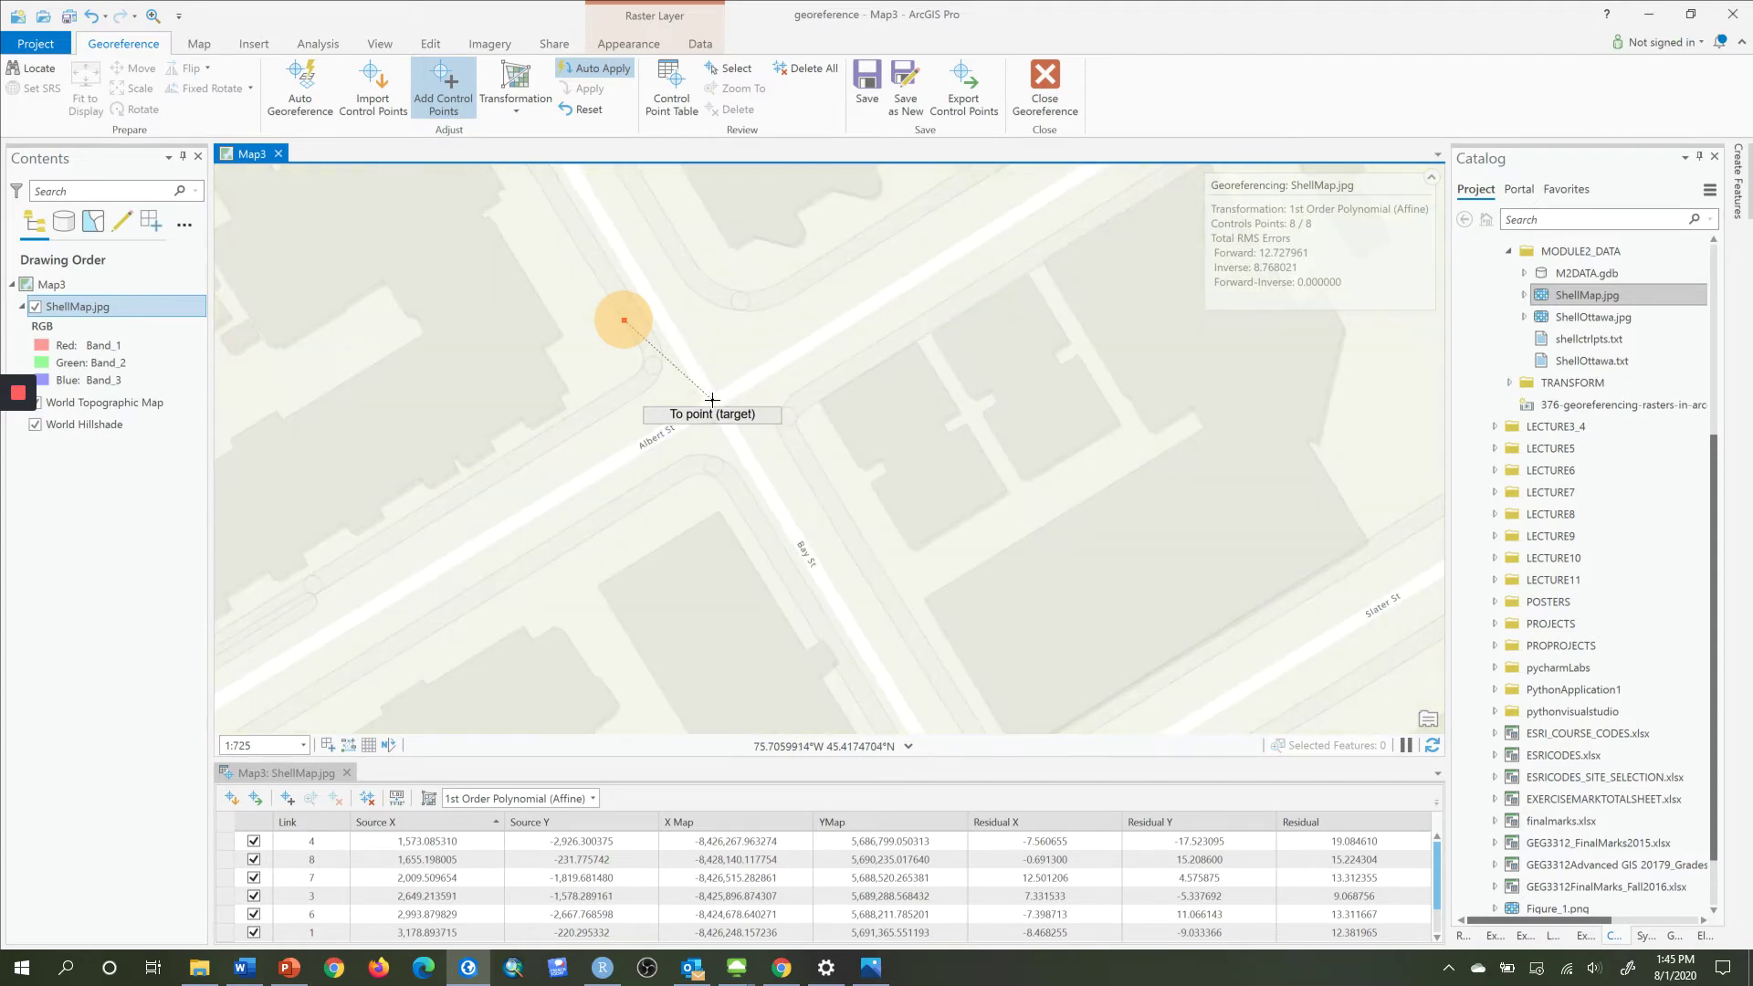
{"action": "left_click", "coordinate": [712, 399]}
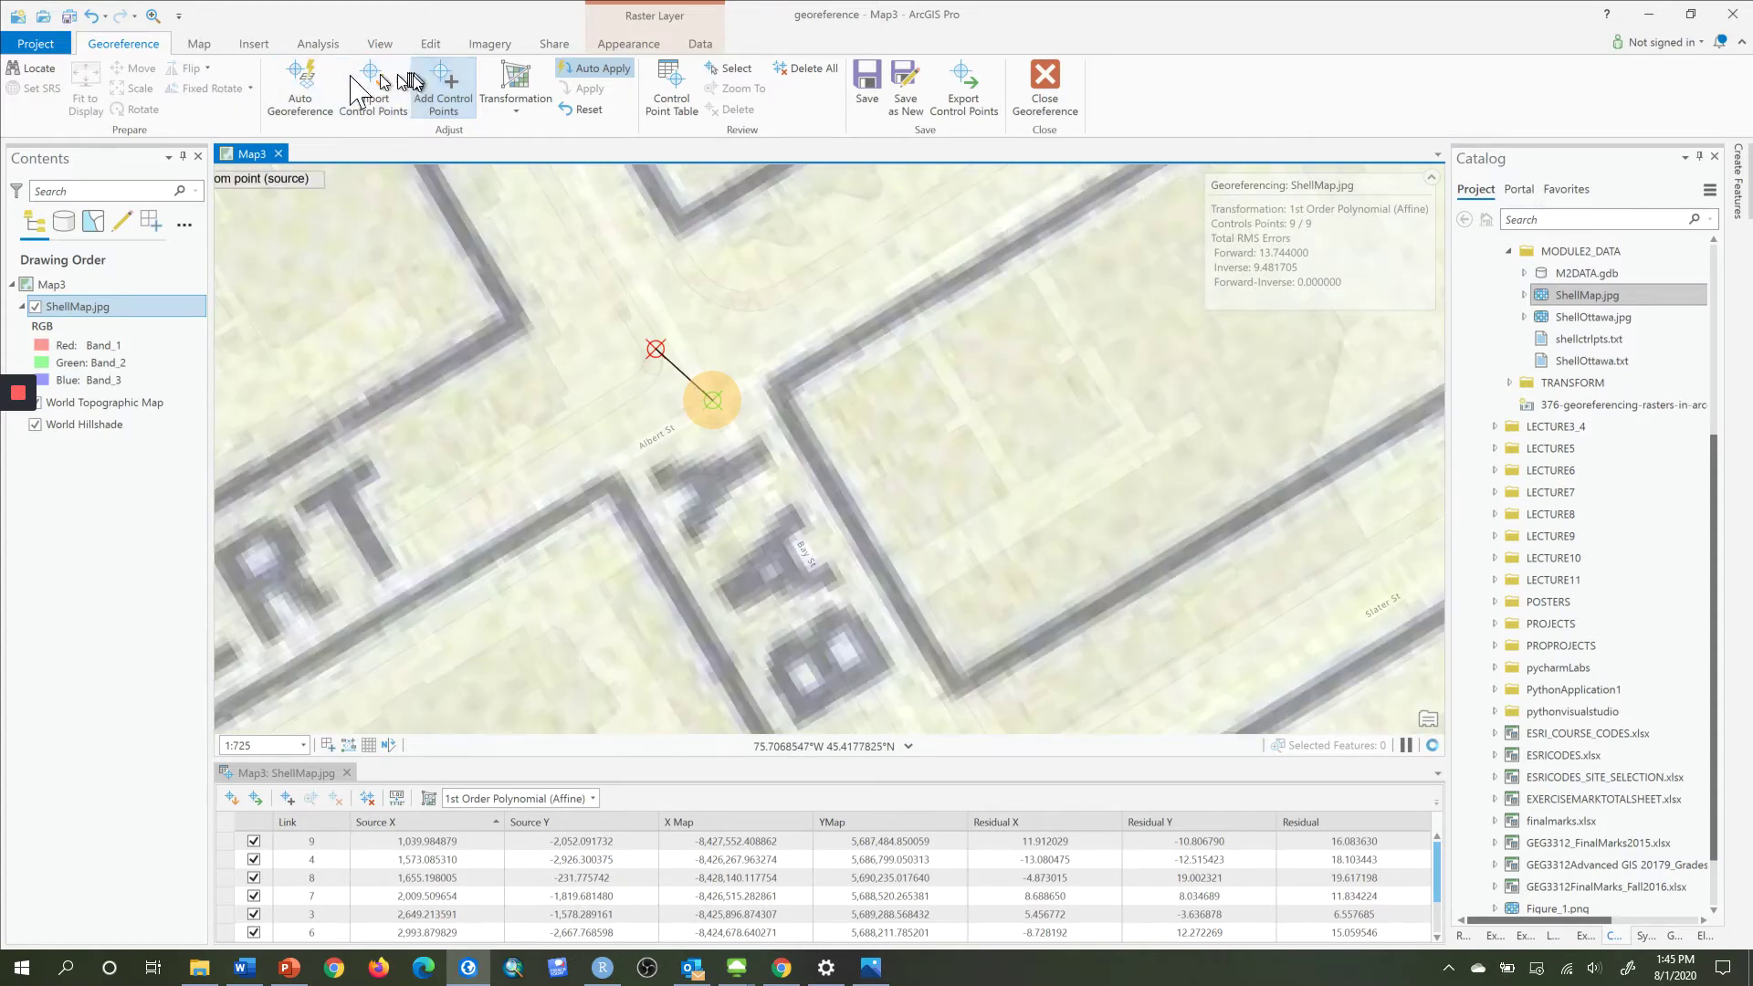
Add a control point linking the Somerset St and Bank St intersection on ShellMap.jpg to the same intersection on the basemap.
{"action": "left_click", "coordinate": [199, 43]}
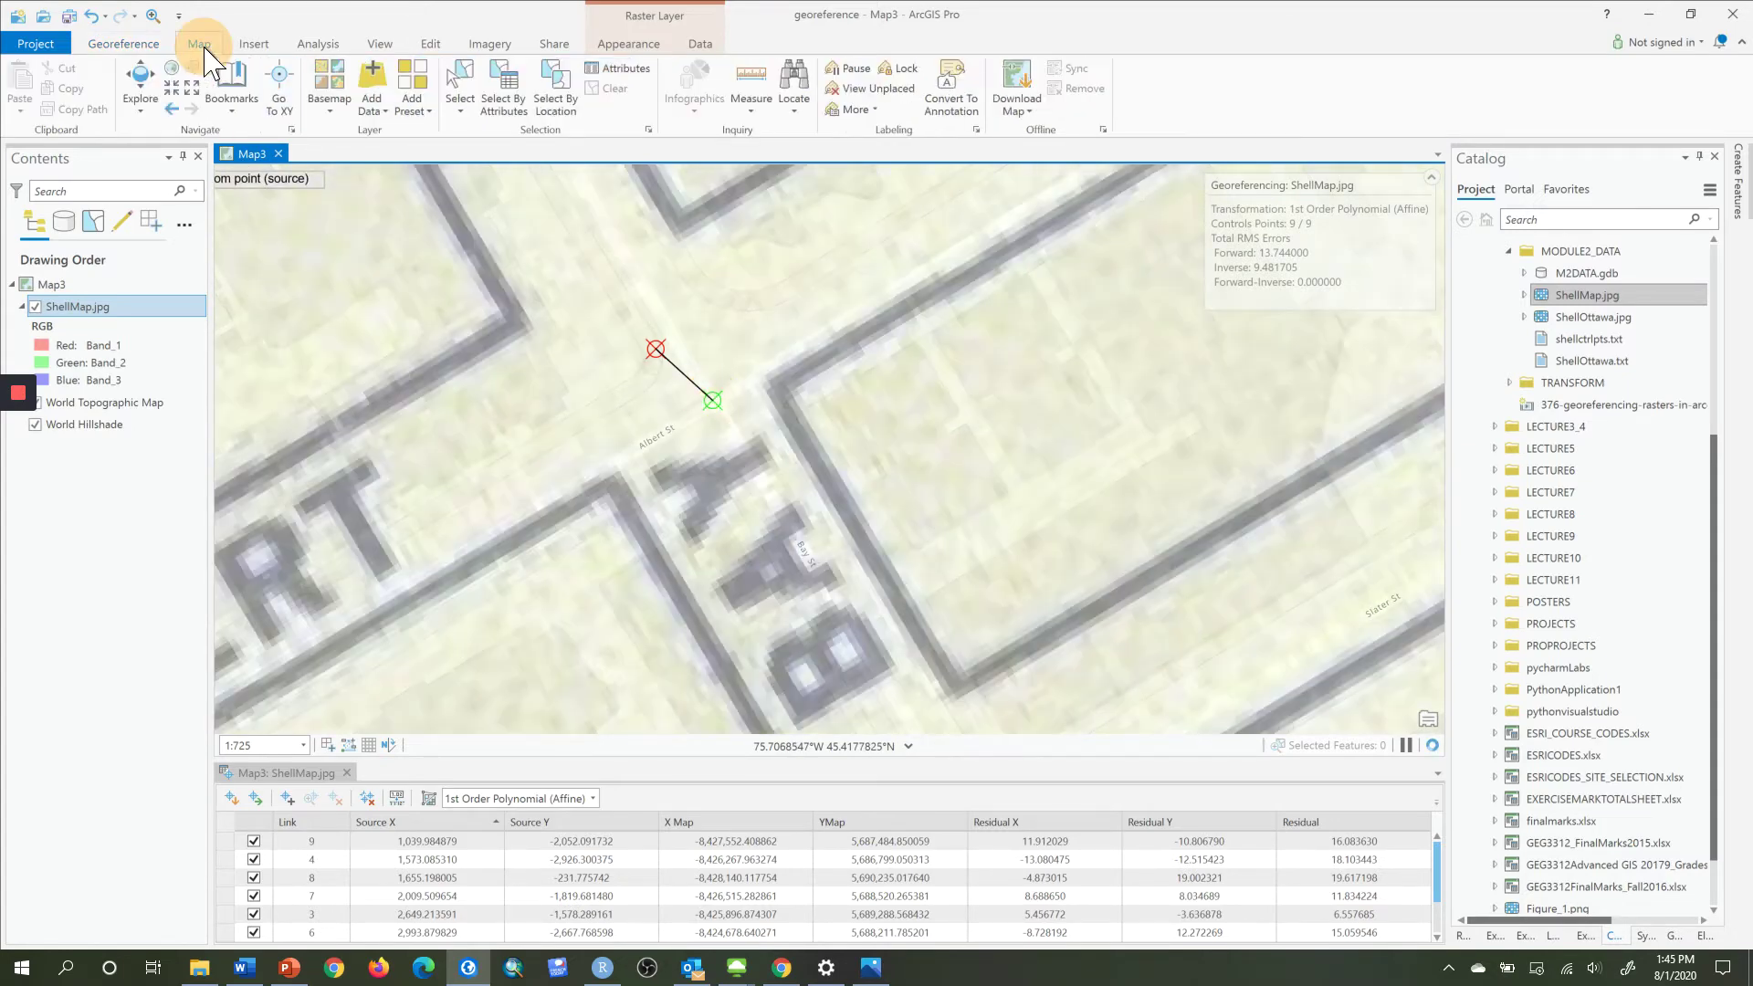
{"action": "left_click", "coordinate": [142, 89]}
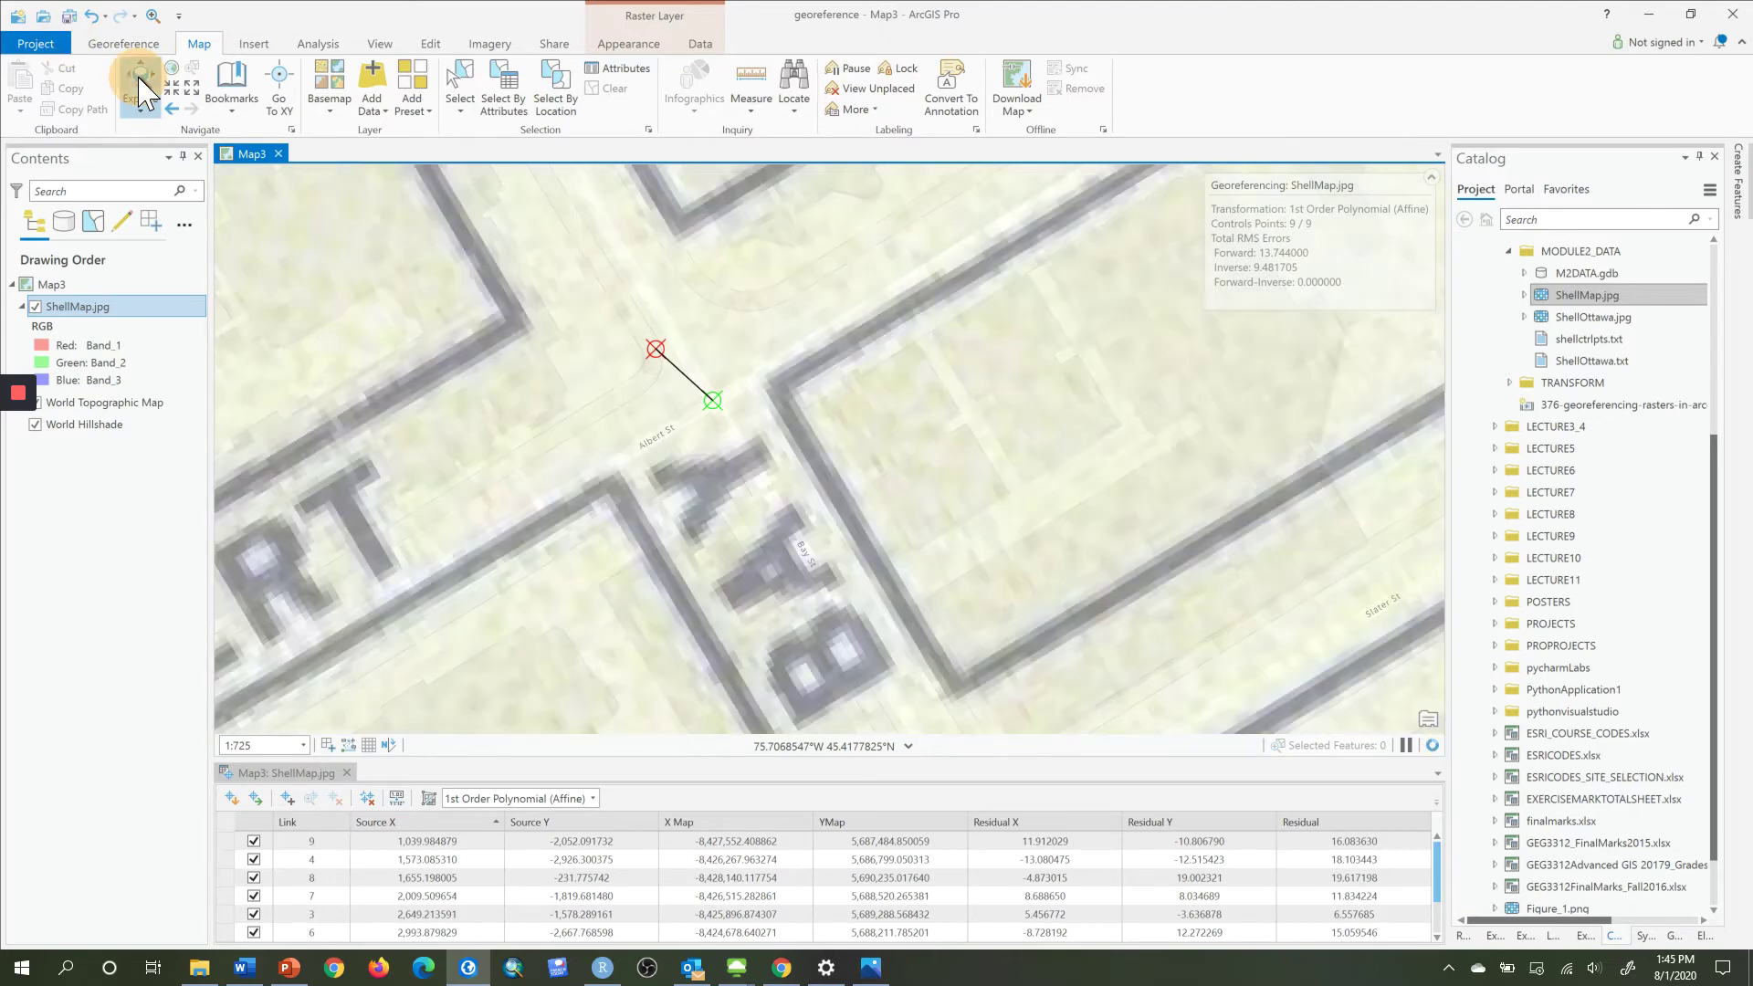
{"action": "left_click_drag", "start_coordinate": [493, 508], "coordinate": [576, 260]}
{"action": "scroll", "coordinate": [576, 259], "scroll_direction": "down", "scroll_amount": 5}
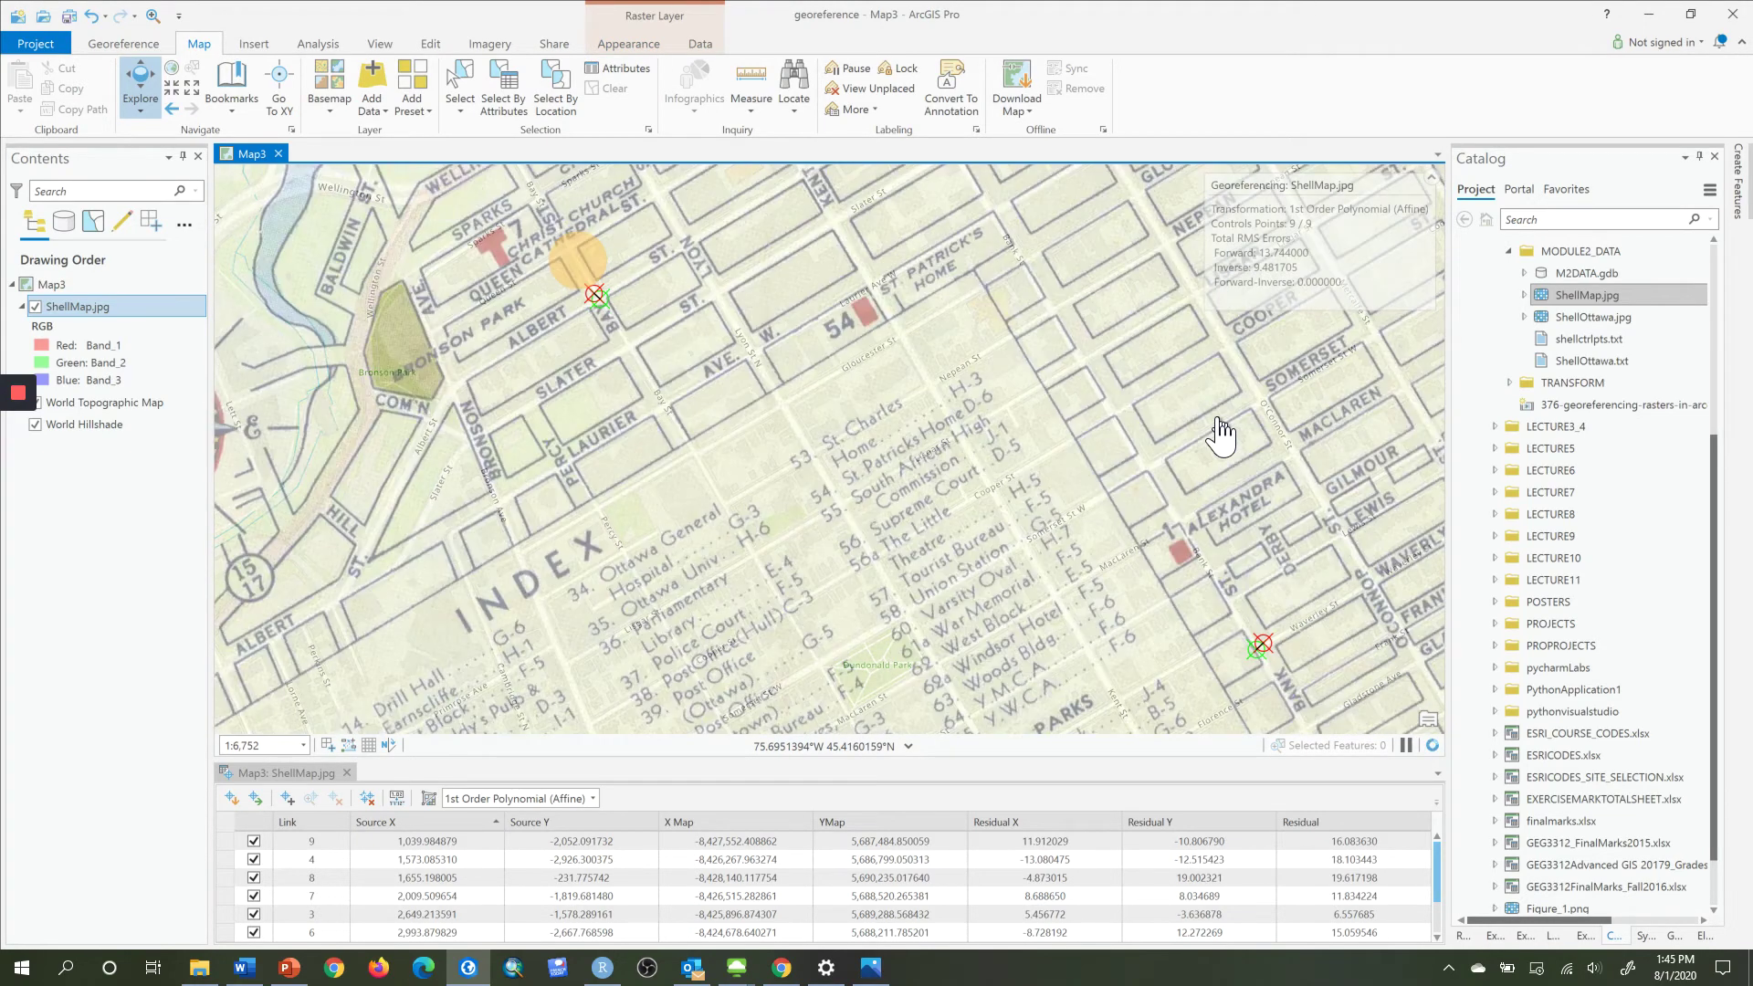
{"action": "left_click_drag", "start_coordinate": [1221, 436], "coordinate": [809, 362]}
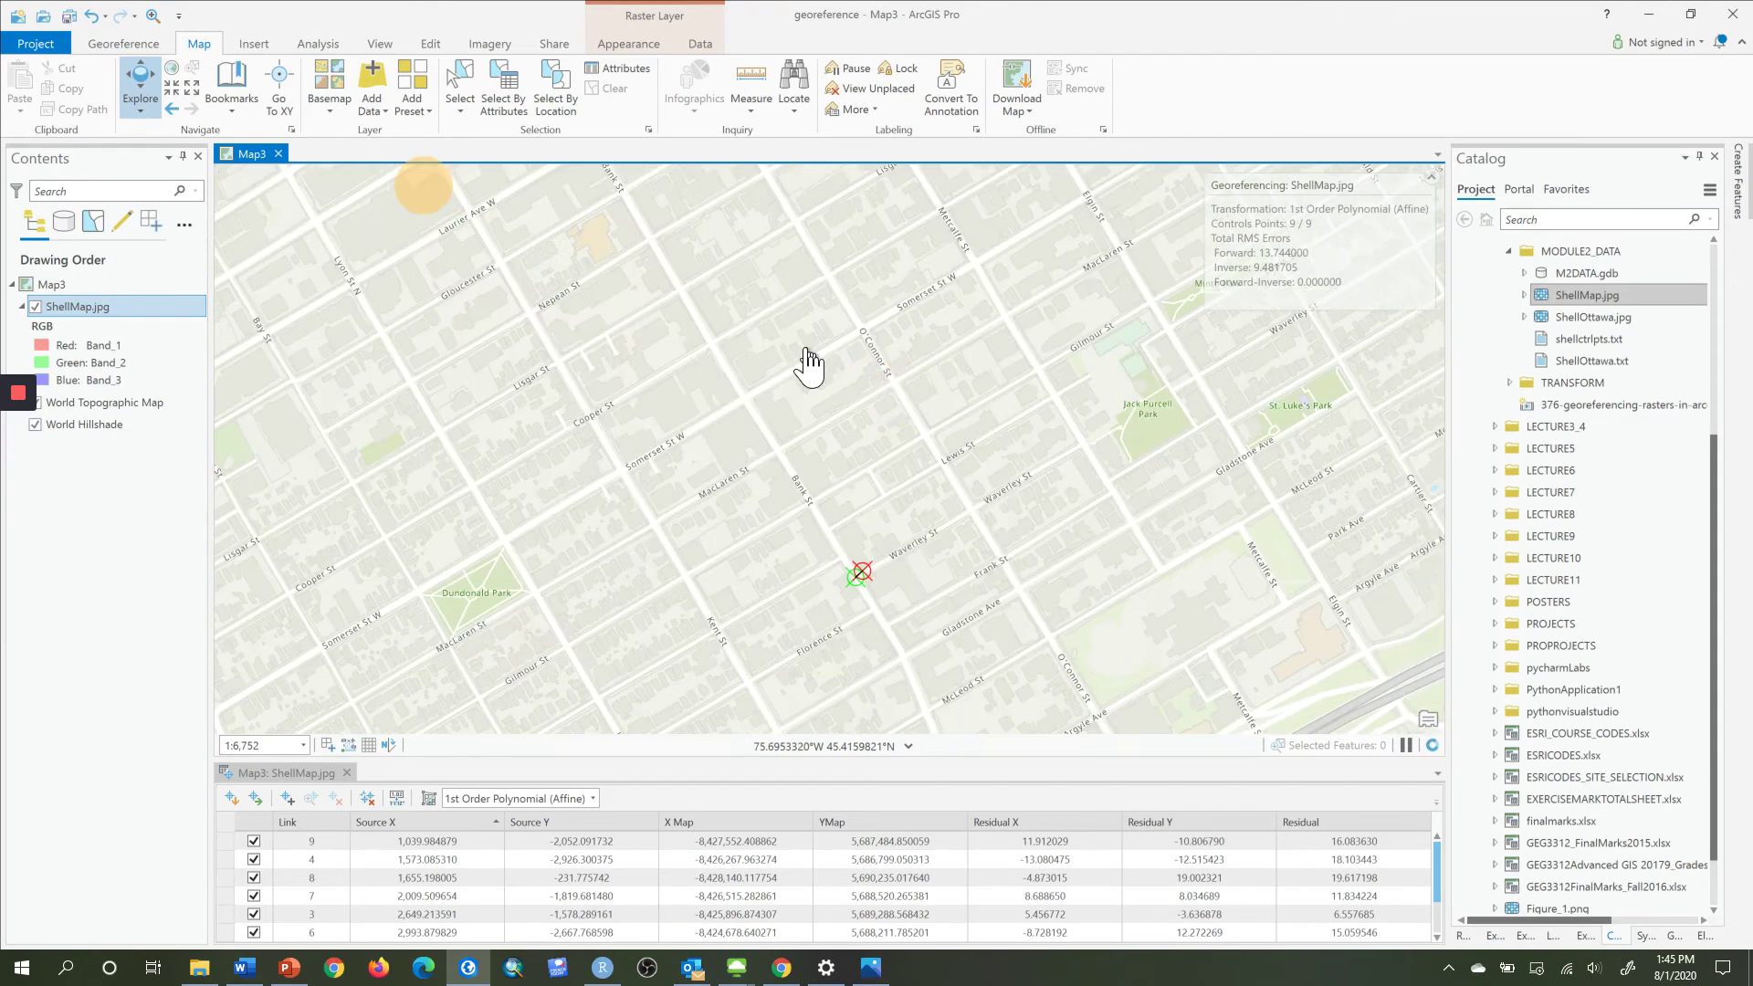
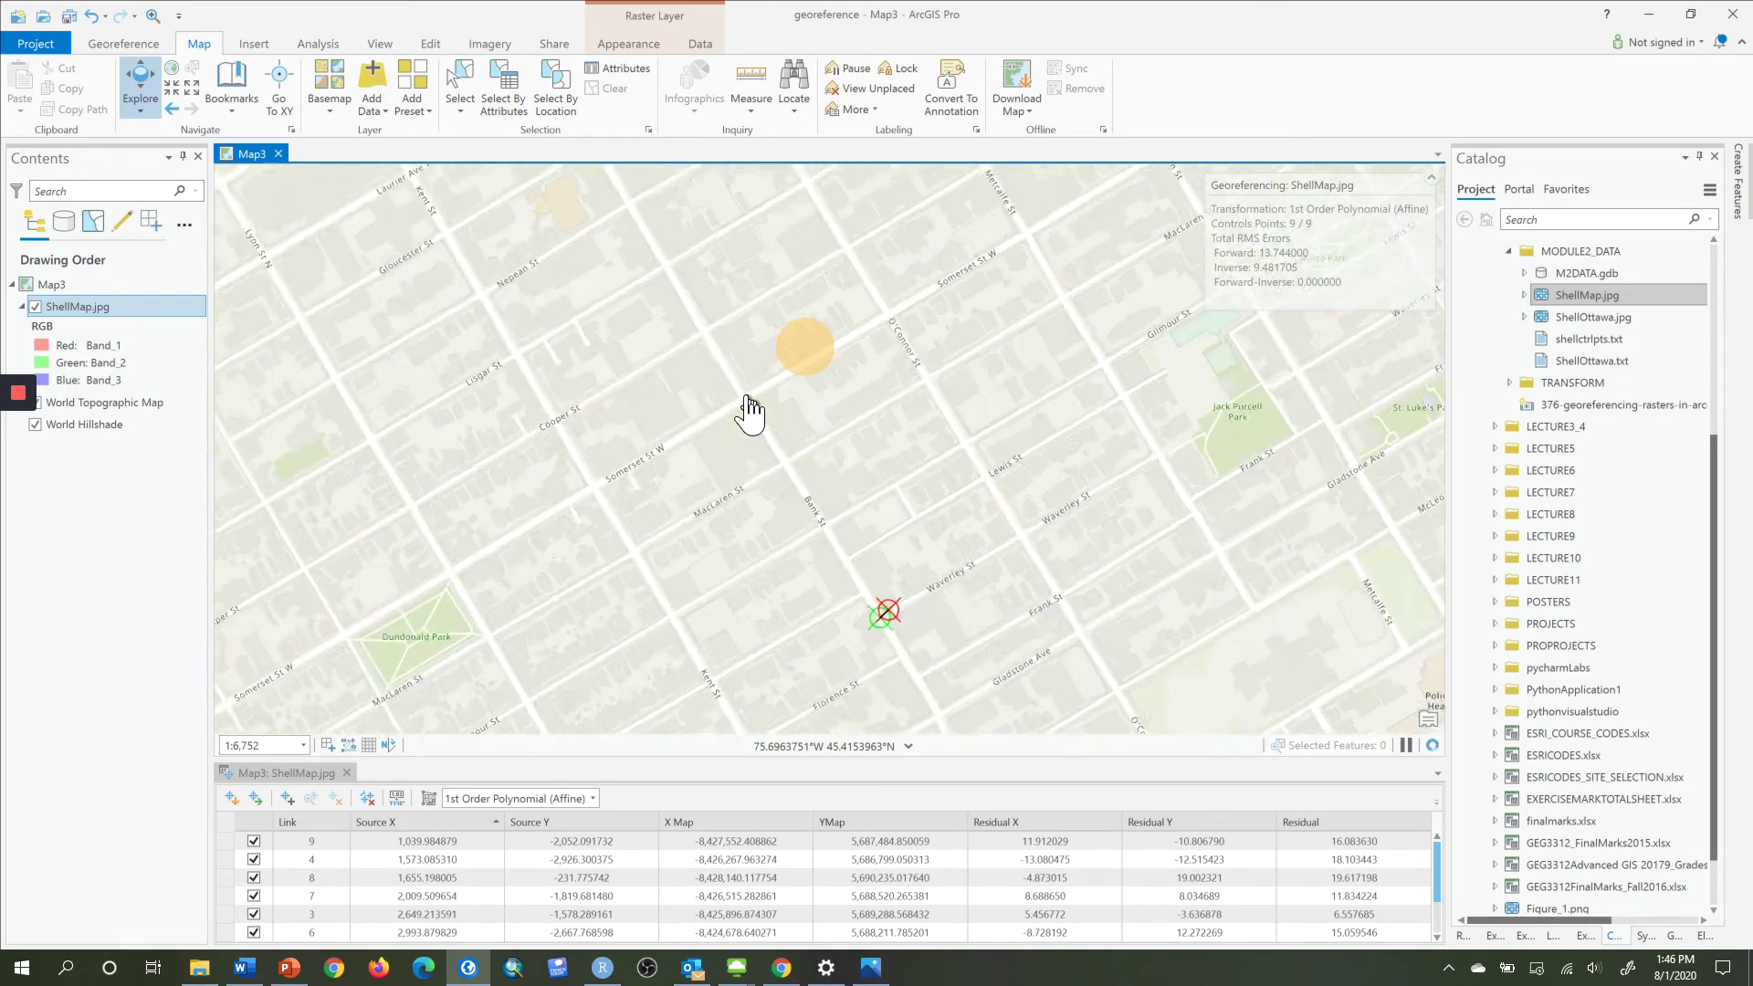
{"action": "scroll", "coordinate": [748, 413], "scroll_direction": "up", "scroll_amount": 3}
{"action": "scroll", "coordinate": [748, 413], "scroll_direction": "up", "scroll_amount": 4}
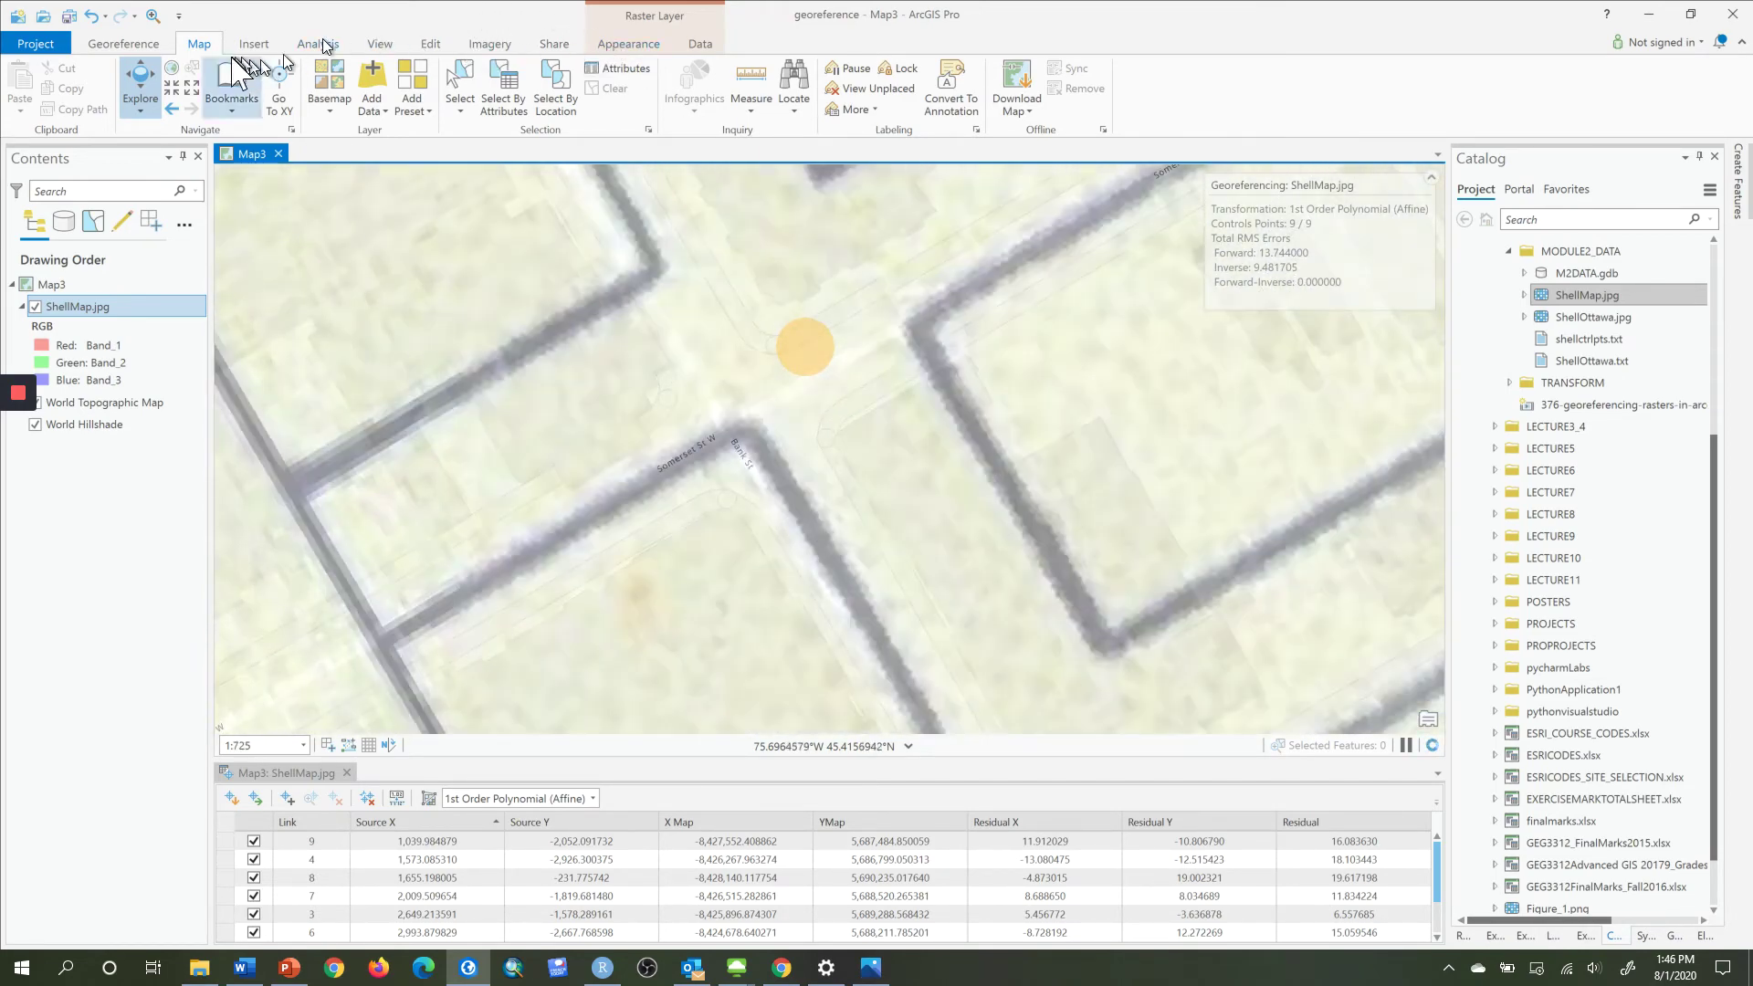
{"action": "left_click", "coordinate": [124, 43]}
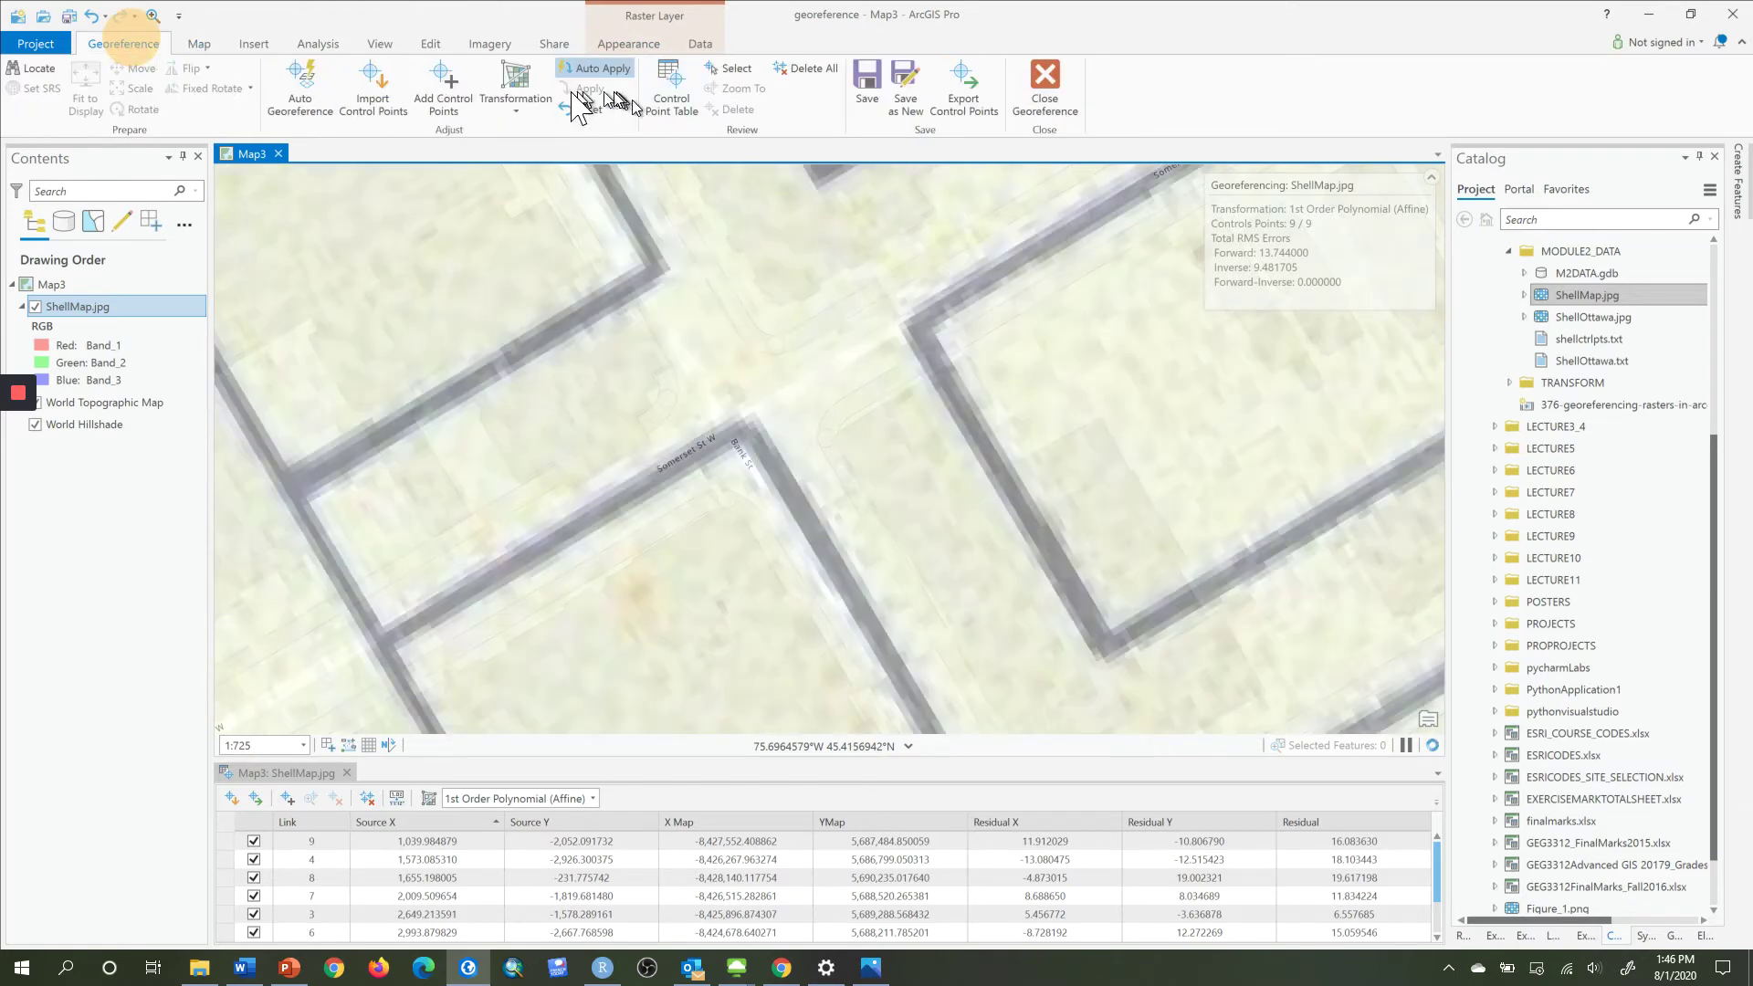
{"action": "left_click", "coordinate": [443, 84]}
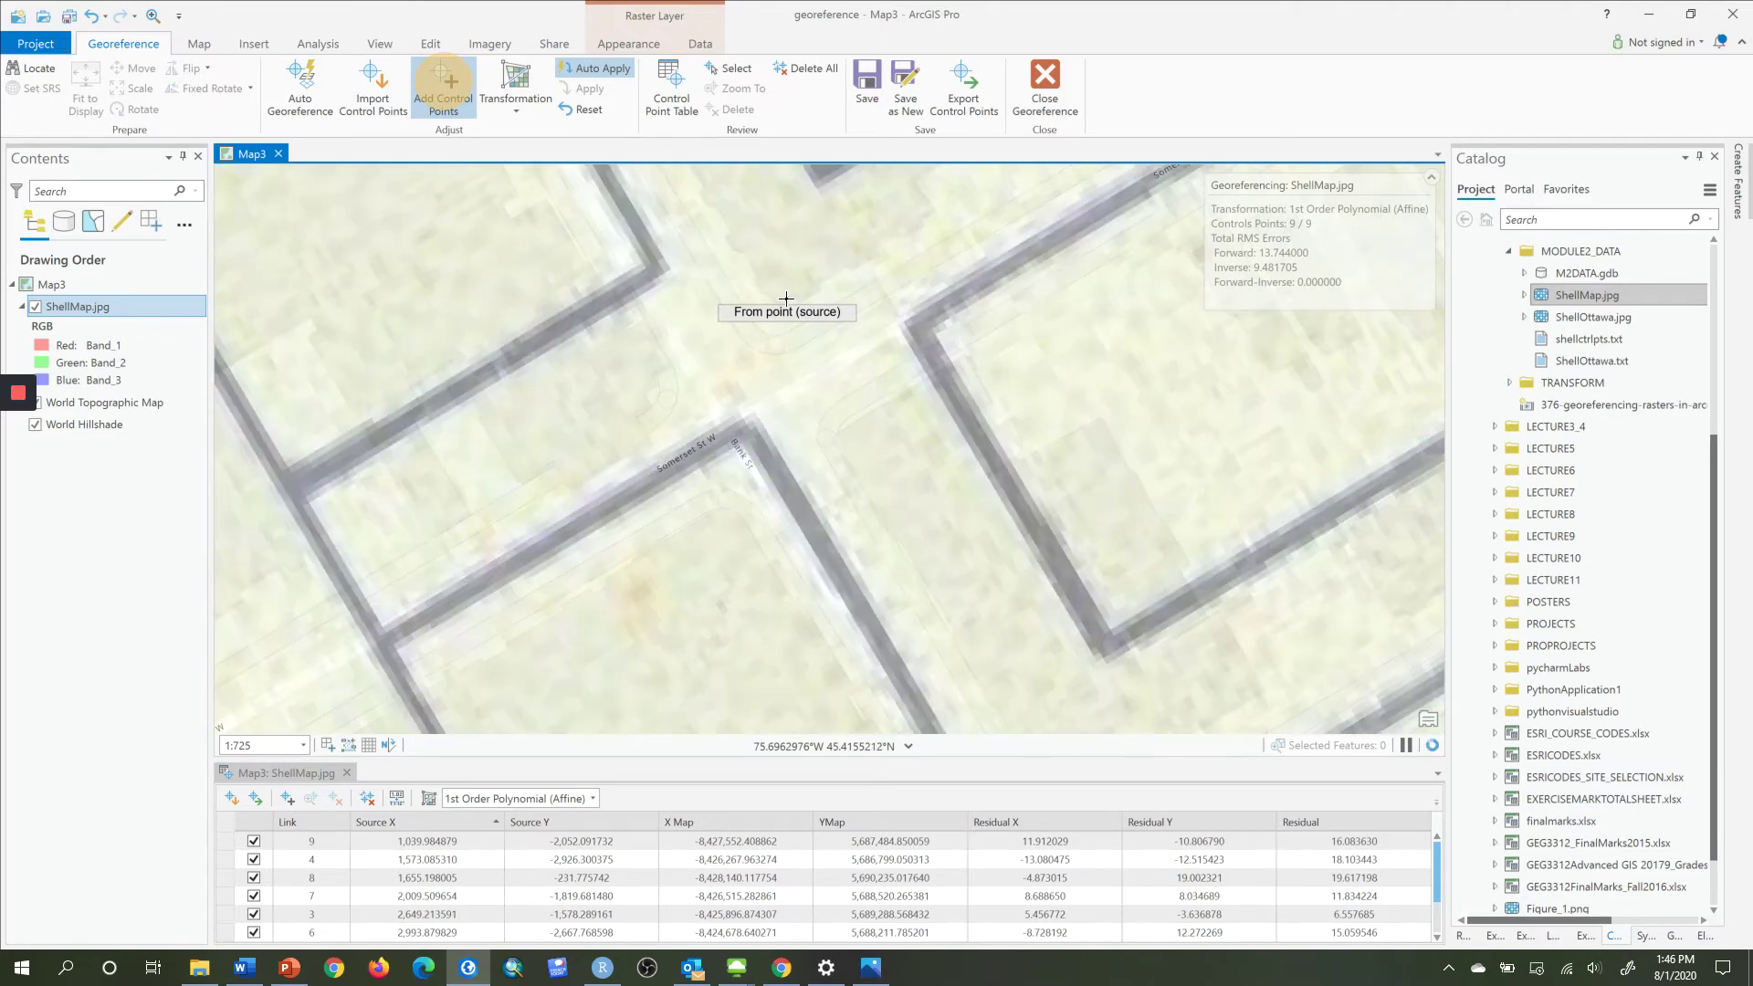
{"action": "left_click", "coordinate": [785, 298]}
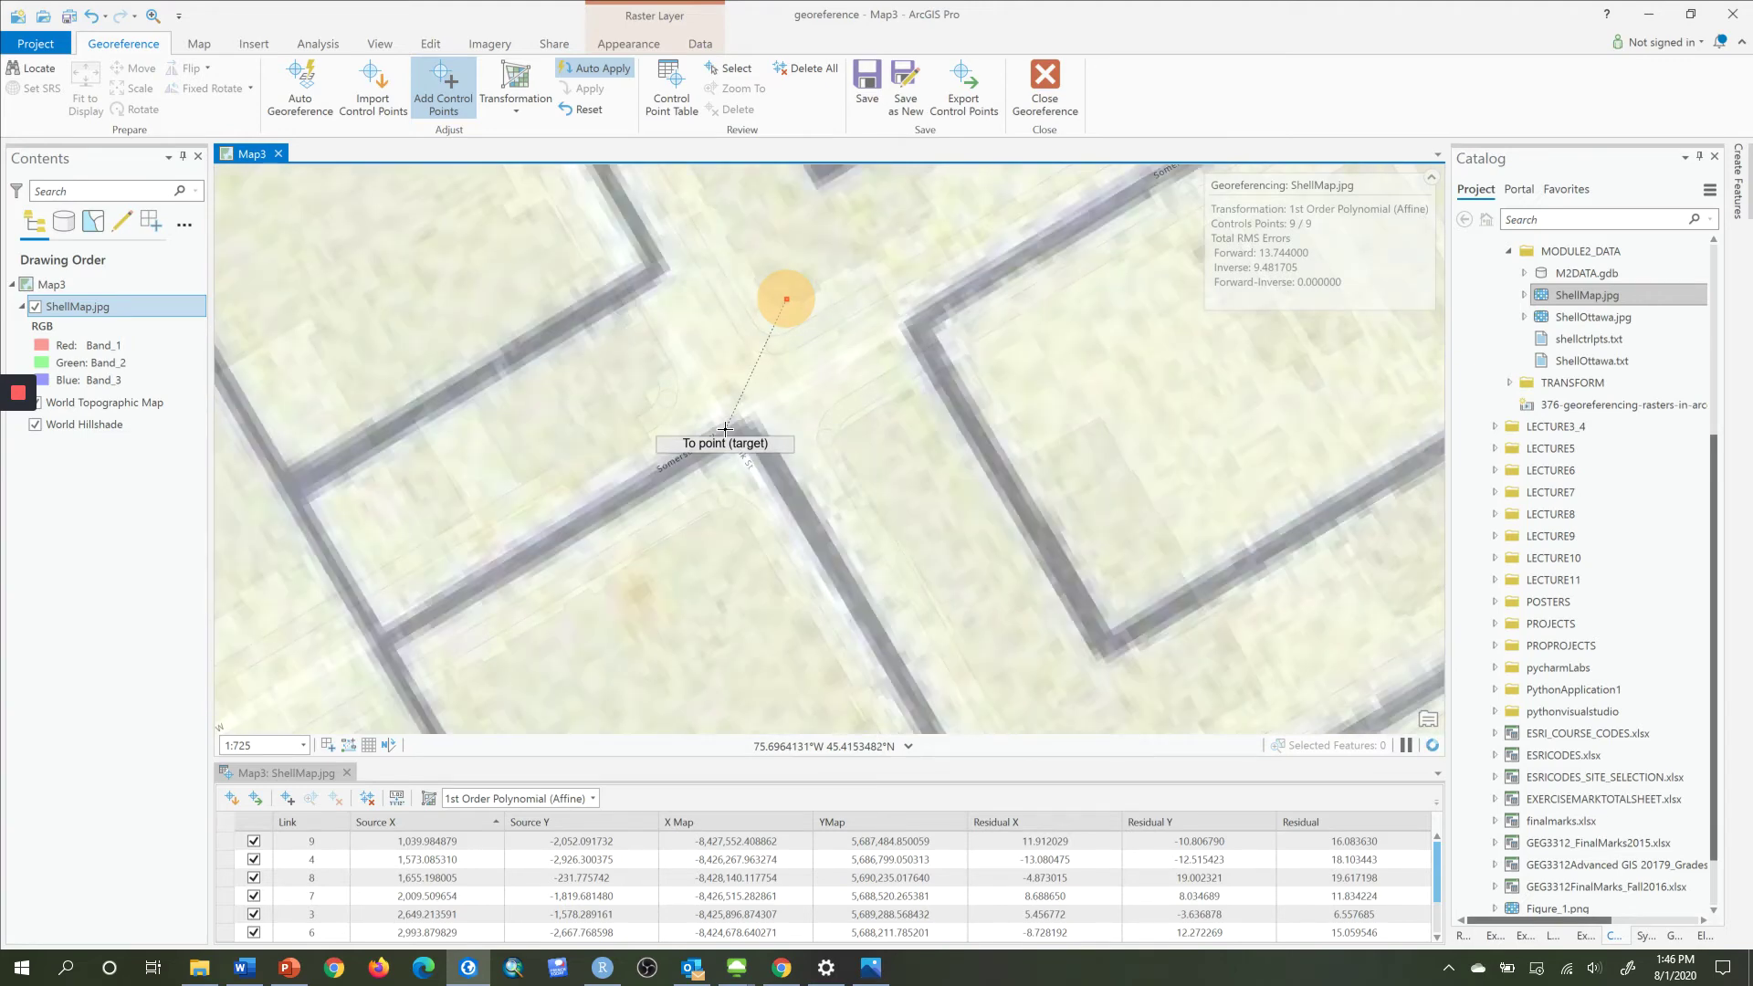
{"action": "left_click", "coordinate": [725, 429]}
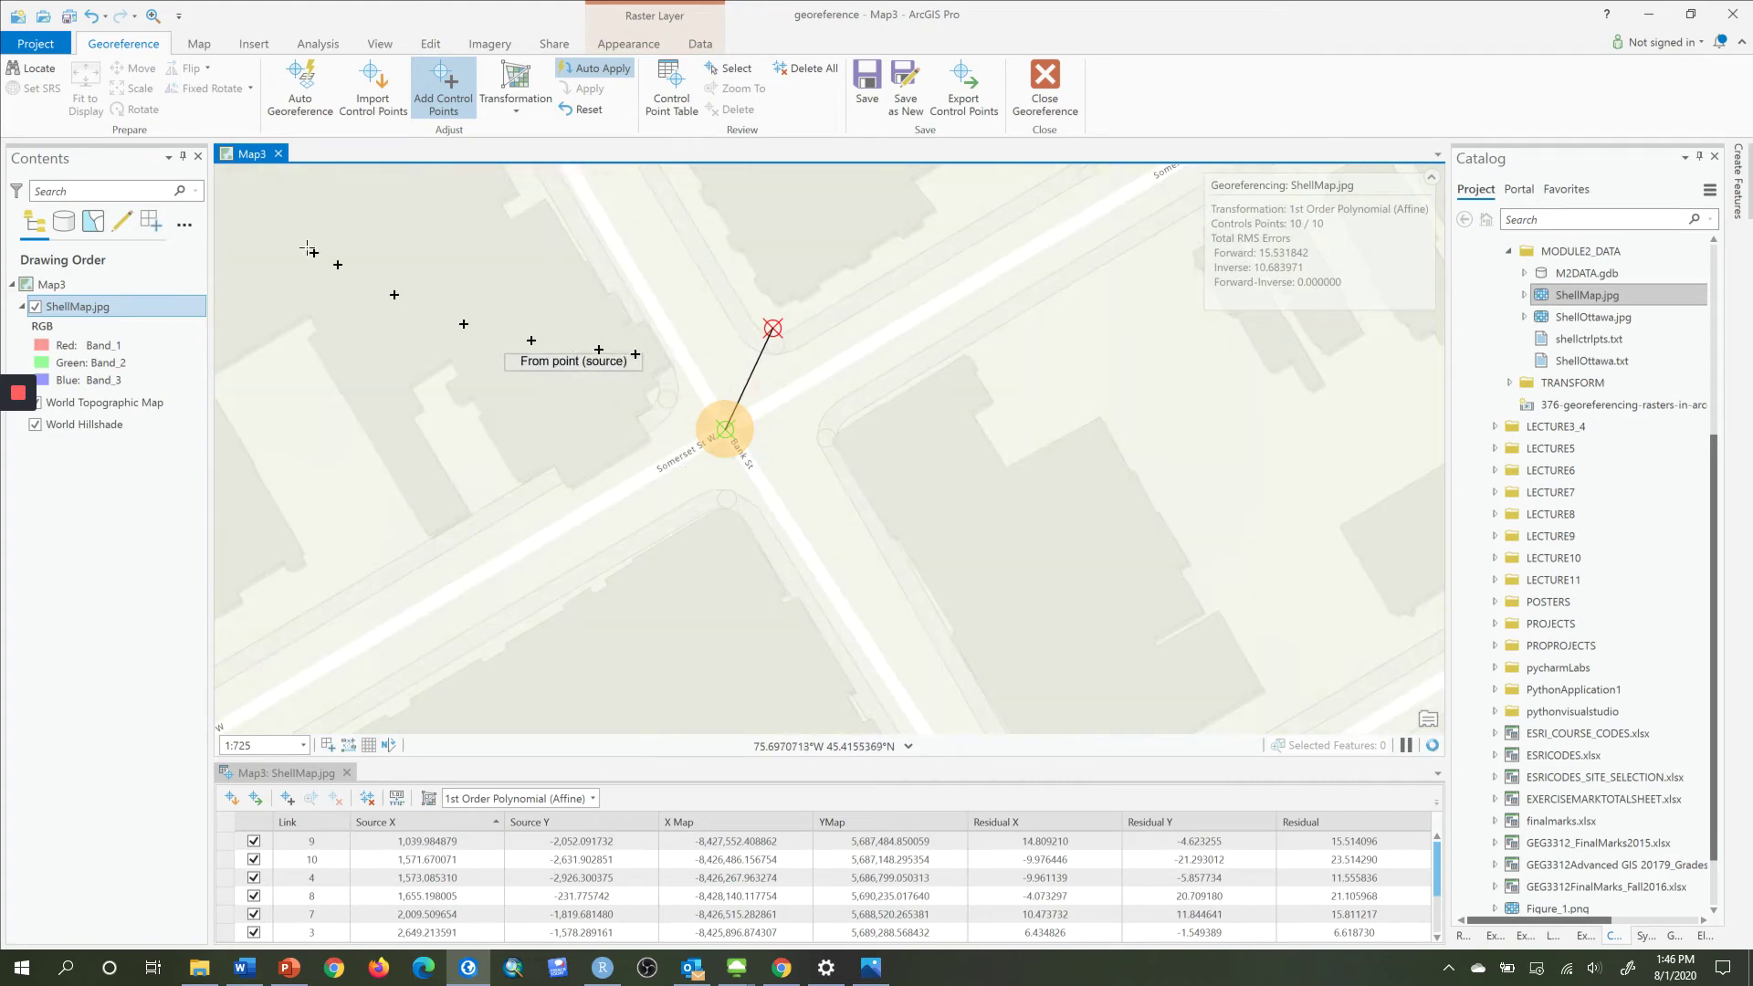
Examine the distribution of the control points across the full extent of ShellMap.jpg, from Gatineau to Hurdman's Bridge.
{"action": "left_click", "coordinate": [199, 44]}
{"action": "left_click", "coordinate": [141, 80]}
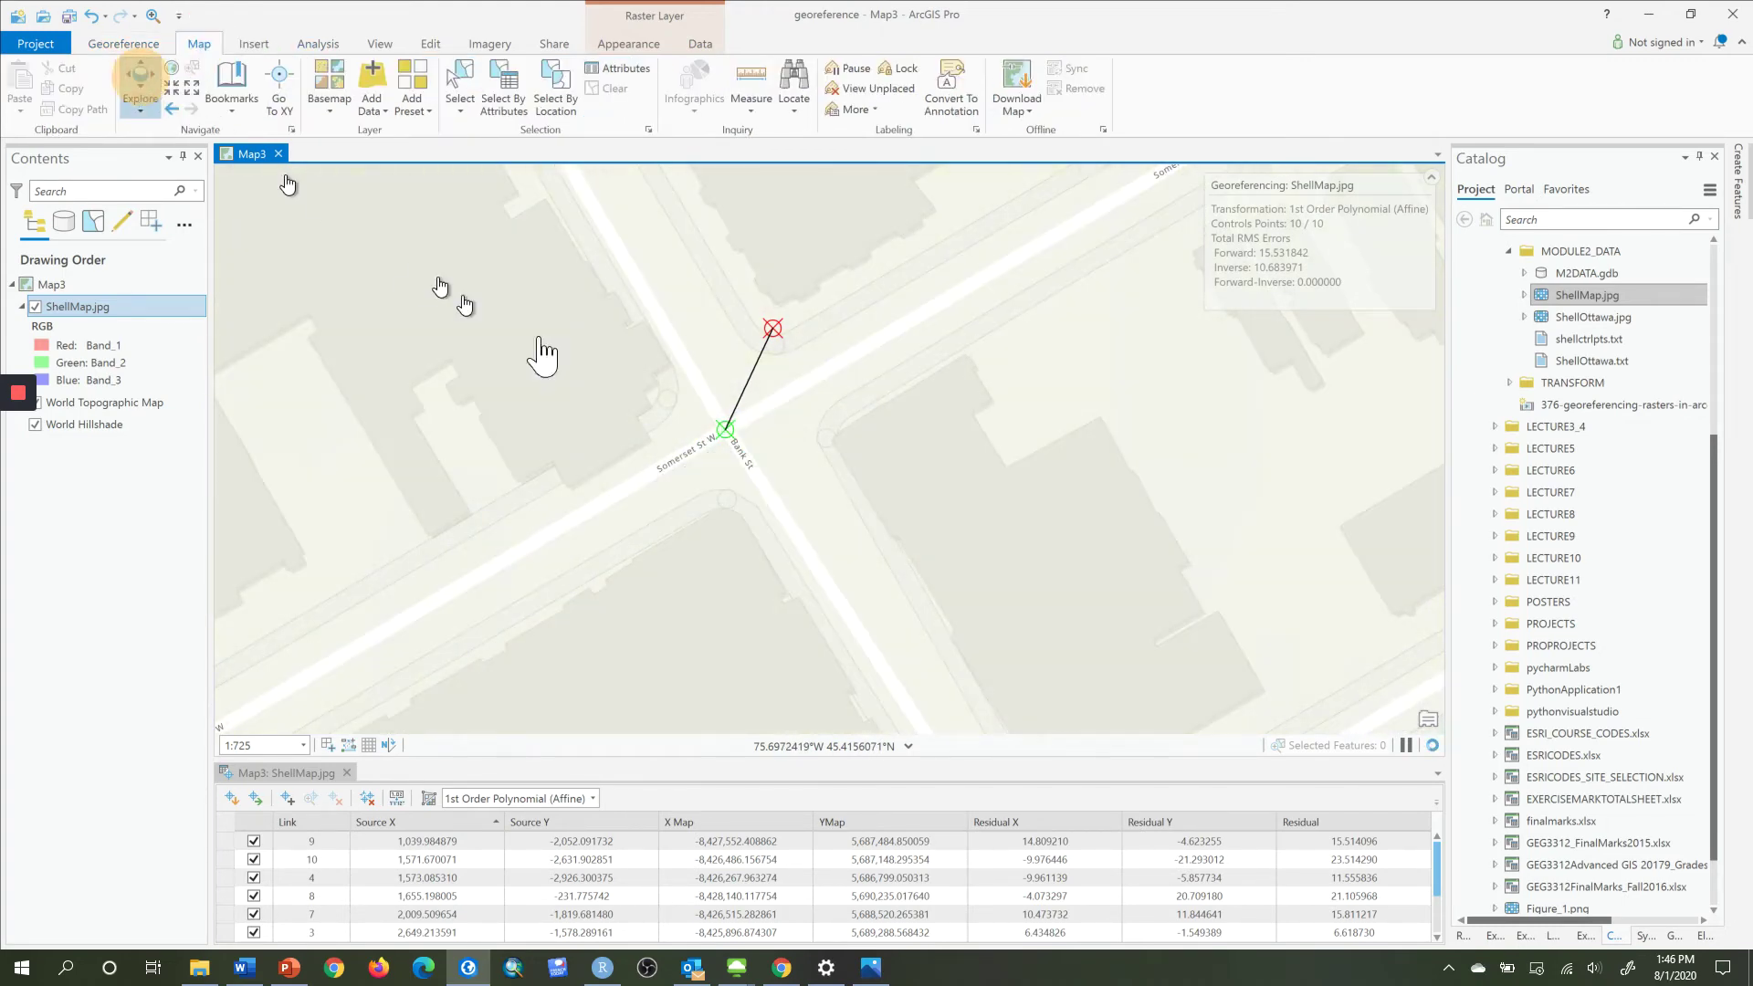
{"action": "scroll", "coordinate": [835, 497], "scroll_direction": "down", "scroll_amount": 3}
{"action": "scroll", "coordinate": [838, 497], "scroll_direction": "down", "scroll_amount": 2}
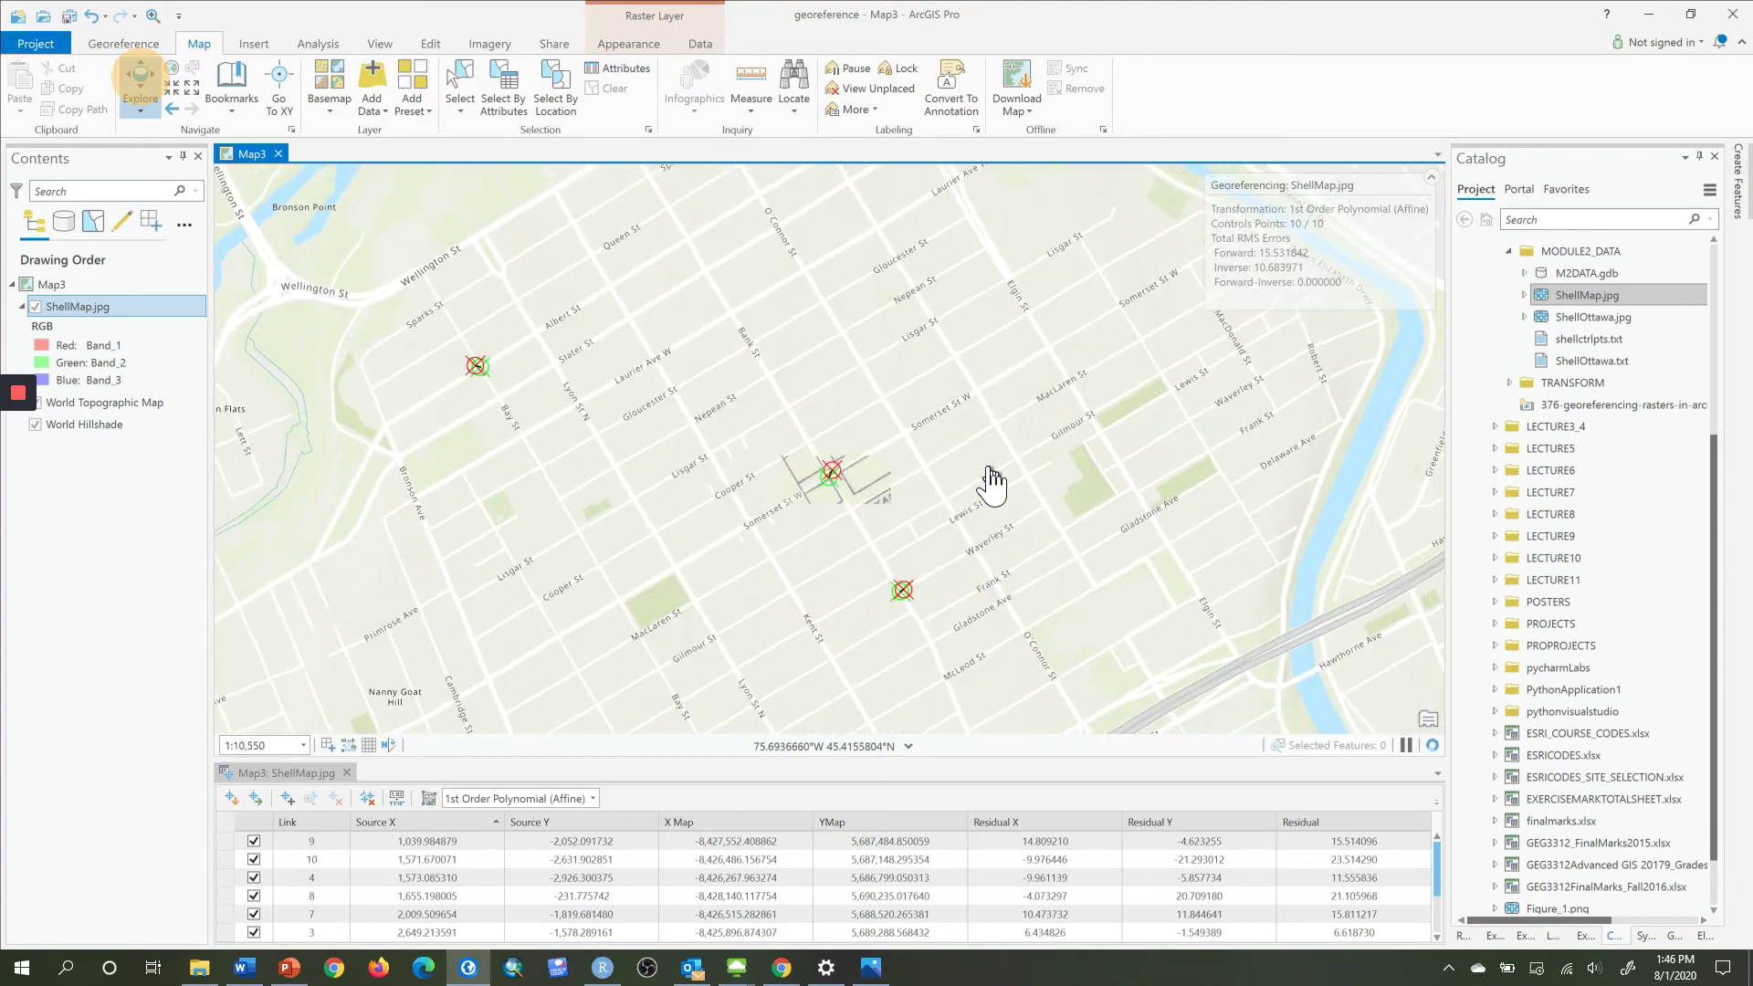
{"action": "scroll", "coordinate": [990, 483], "scroll_direction": "down", "scroll_amount": 4}
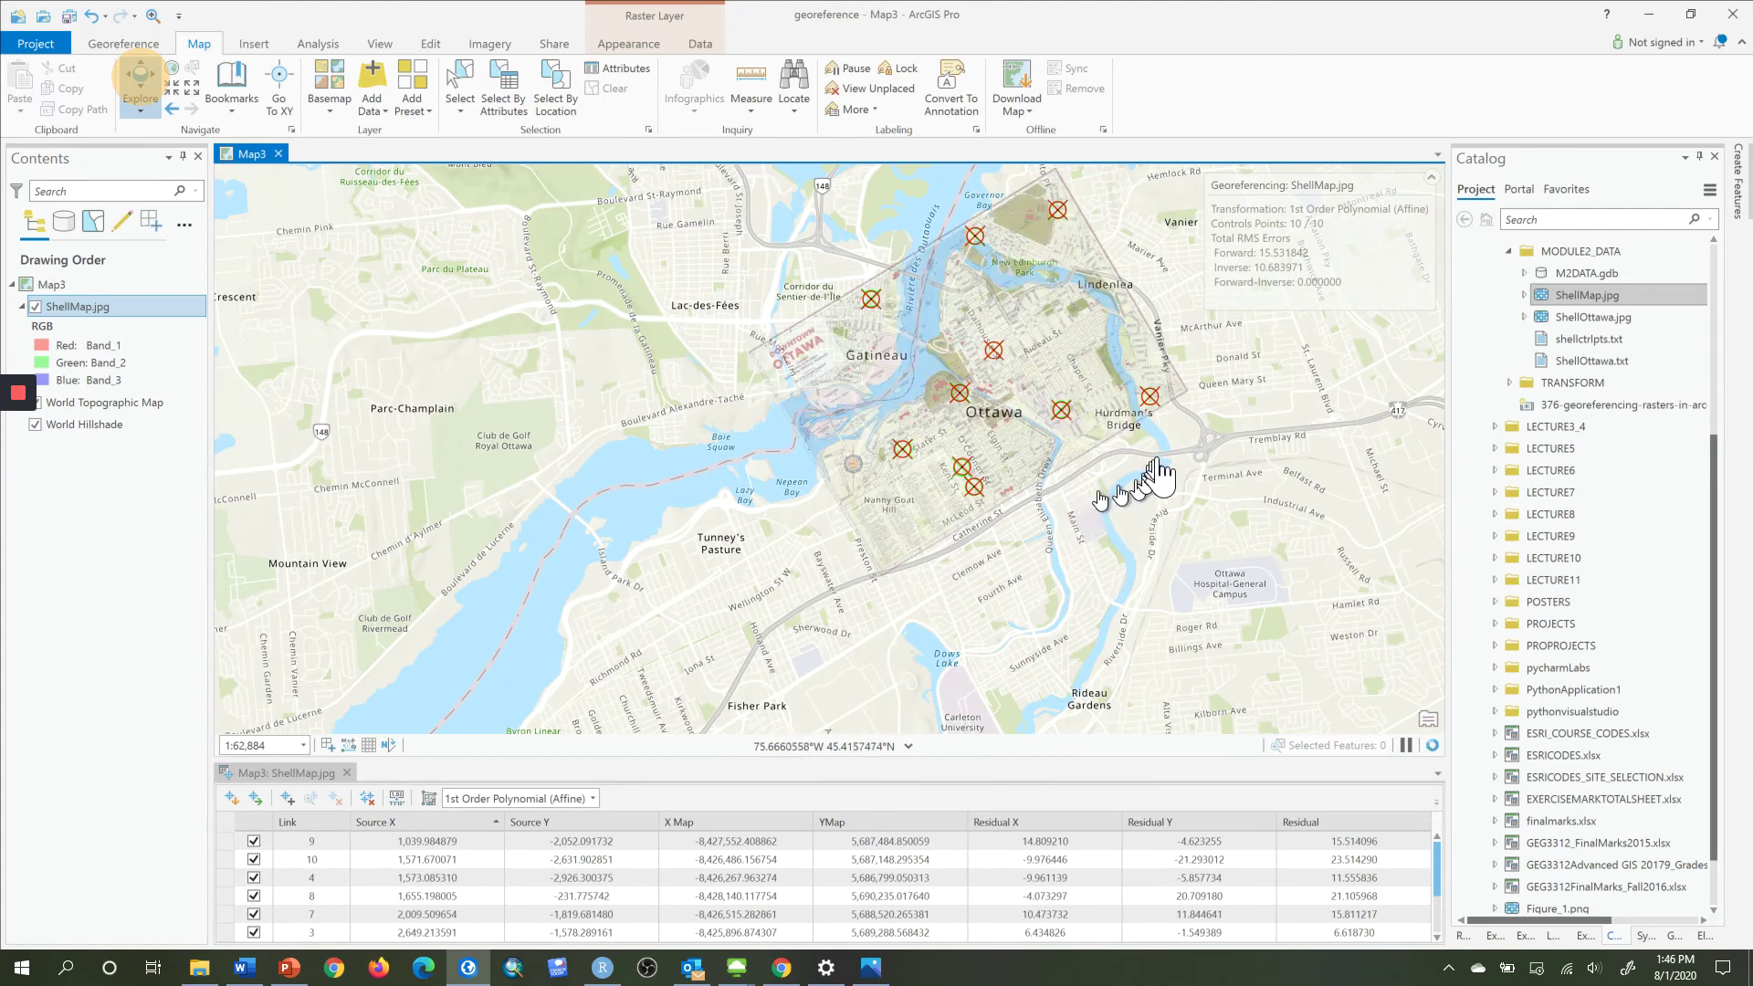
{"action": "left_click_drag", "start_coordinate": [1182, 404], "coordinate": [959, 525]}
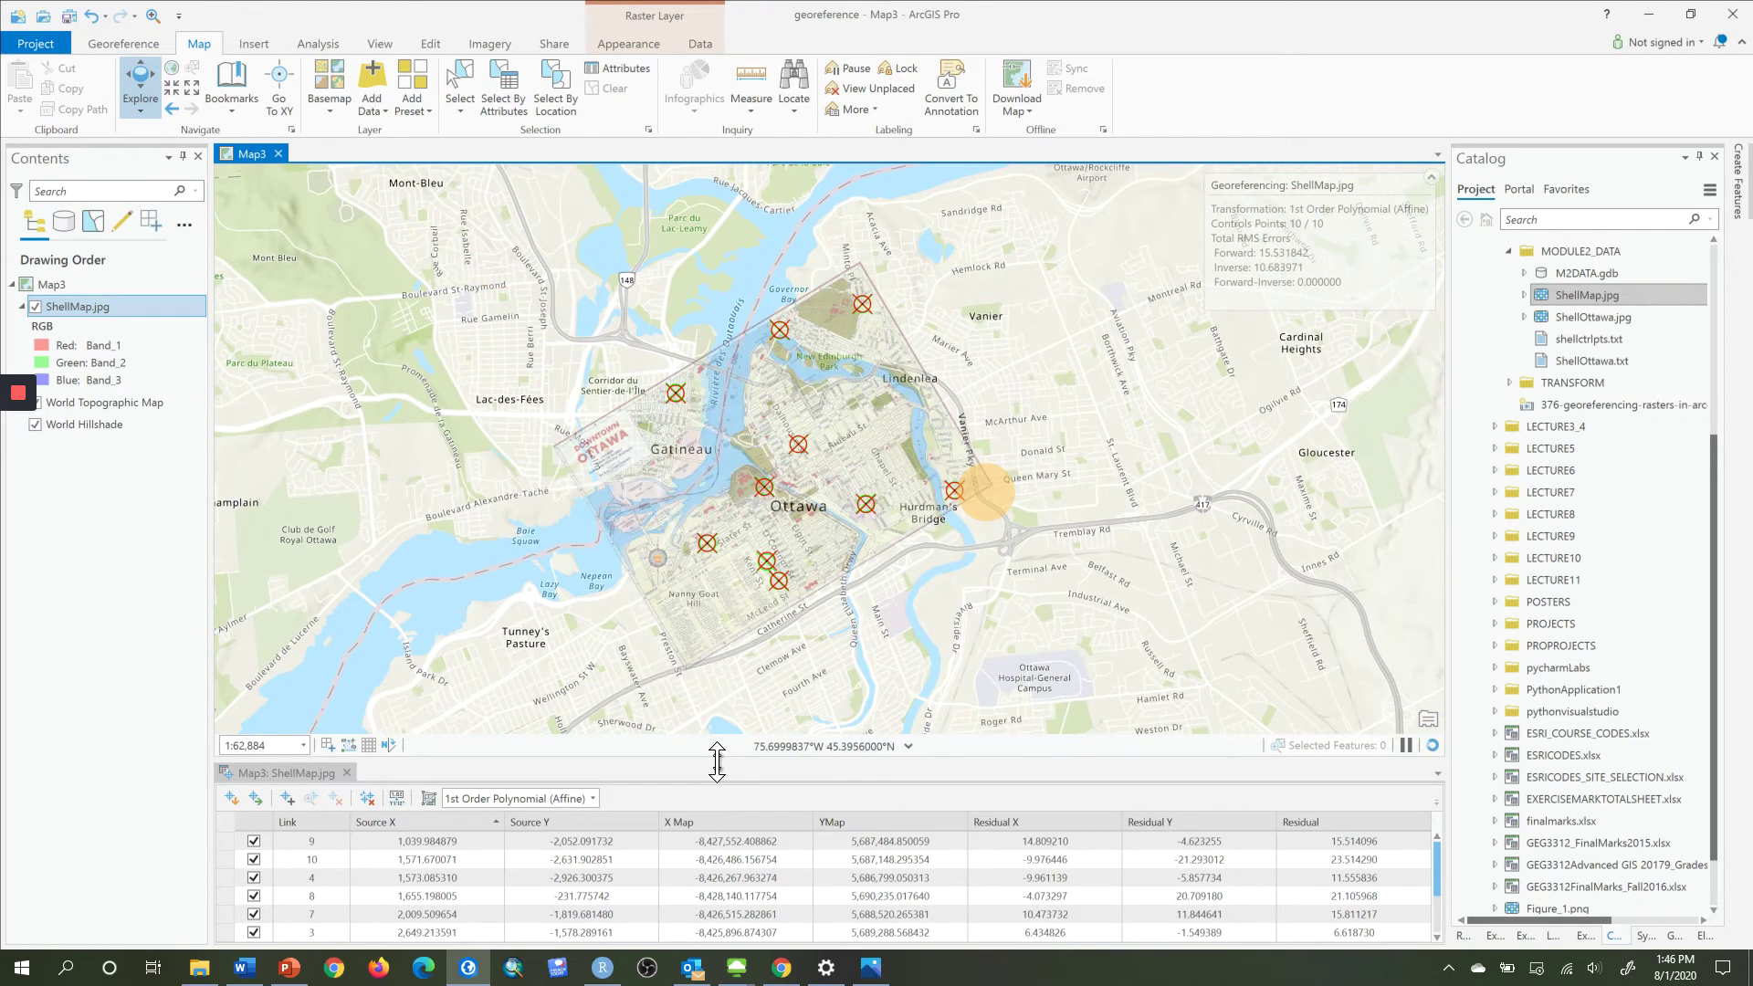
Enlarge the control point table to show all its rows, and sort them by link number to review the residuals.
{"action": "left_click_drag", "start_coordinate": [716, 763], "coordinate": [718, 678]}
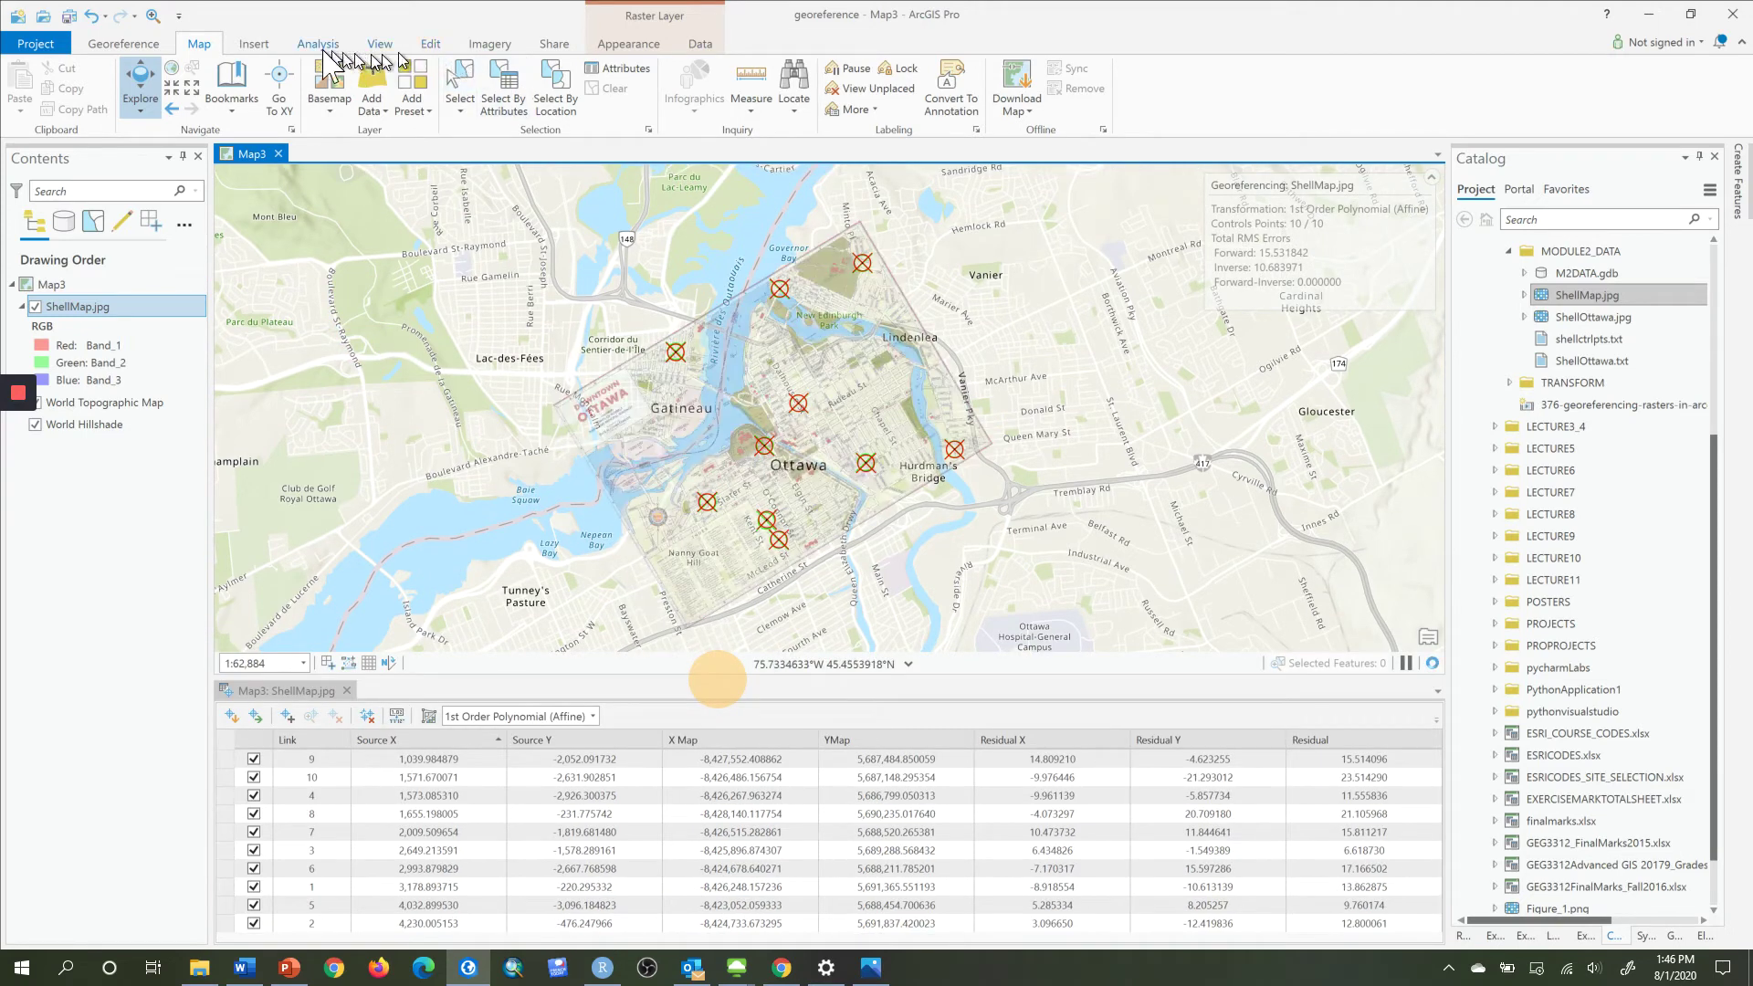
{"action": "left_click", "coordinate": [128, 44]}
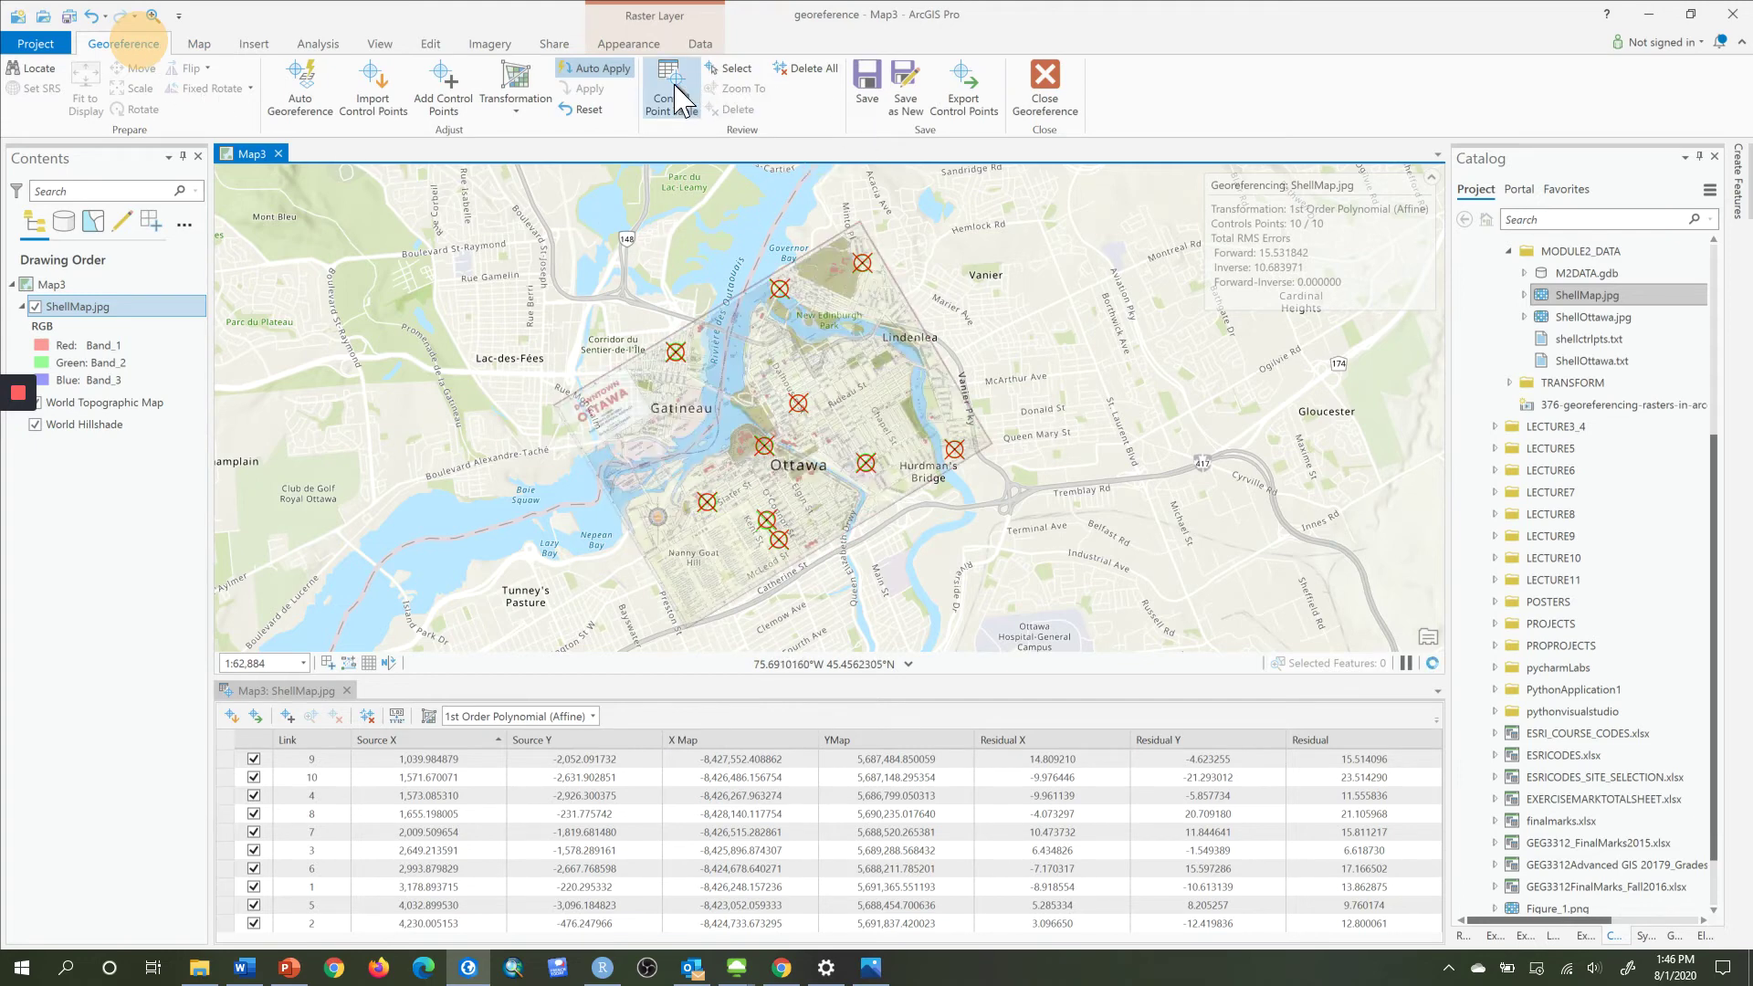
{"action": "left_click", "coordinate": [630, 813]}
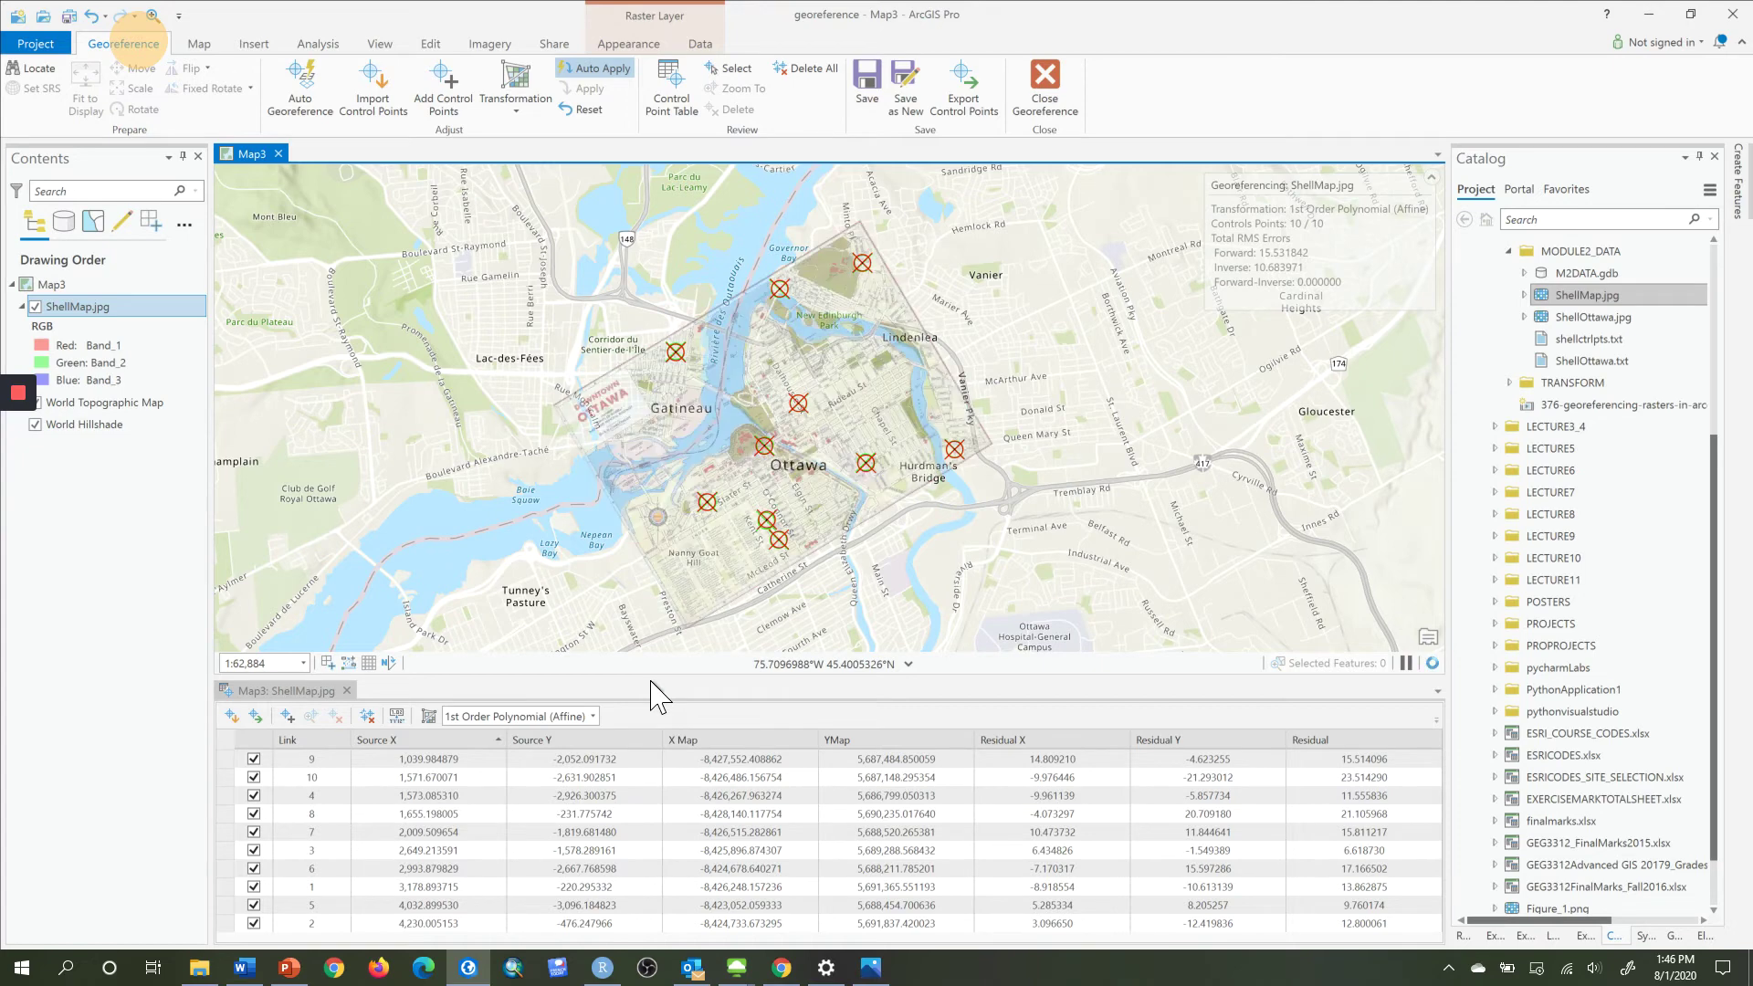
{"action": "left_click", "coordinate": [338, 741]}
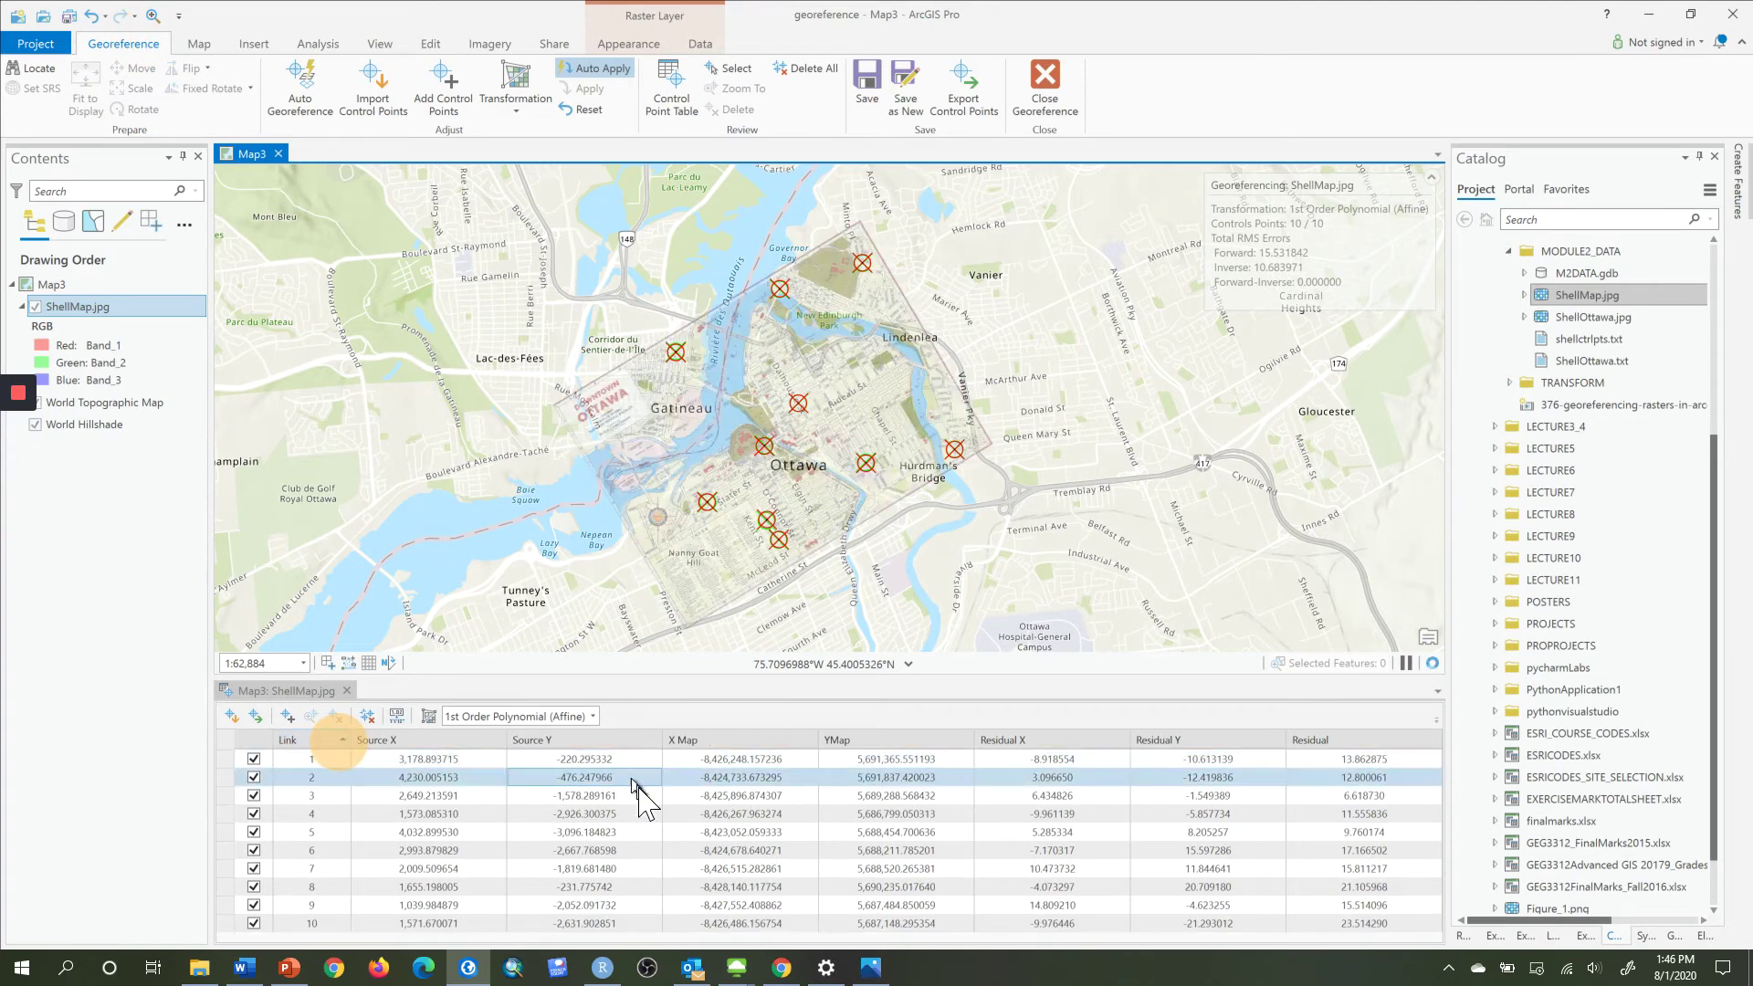
{"action": "left_click", "coordinate": [1422, 797]}
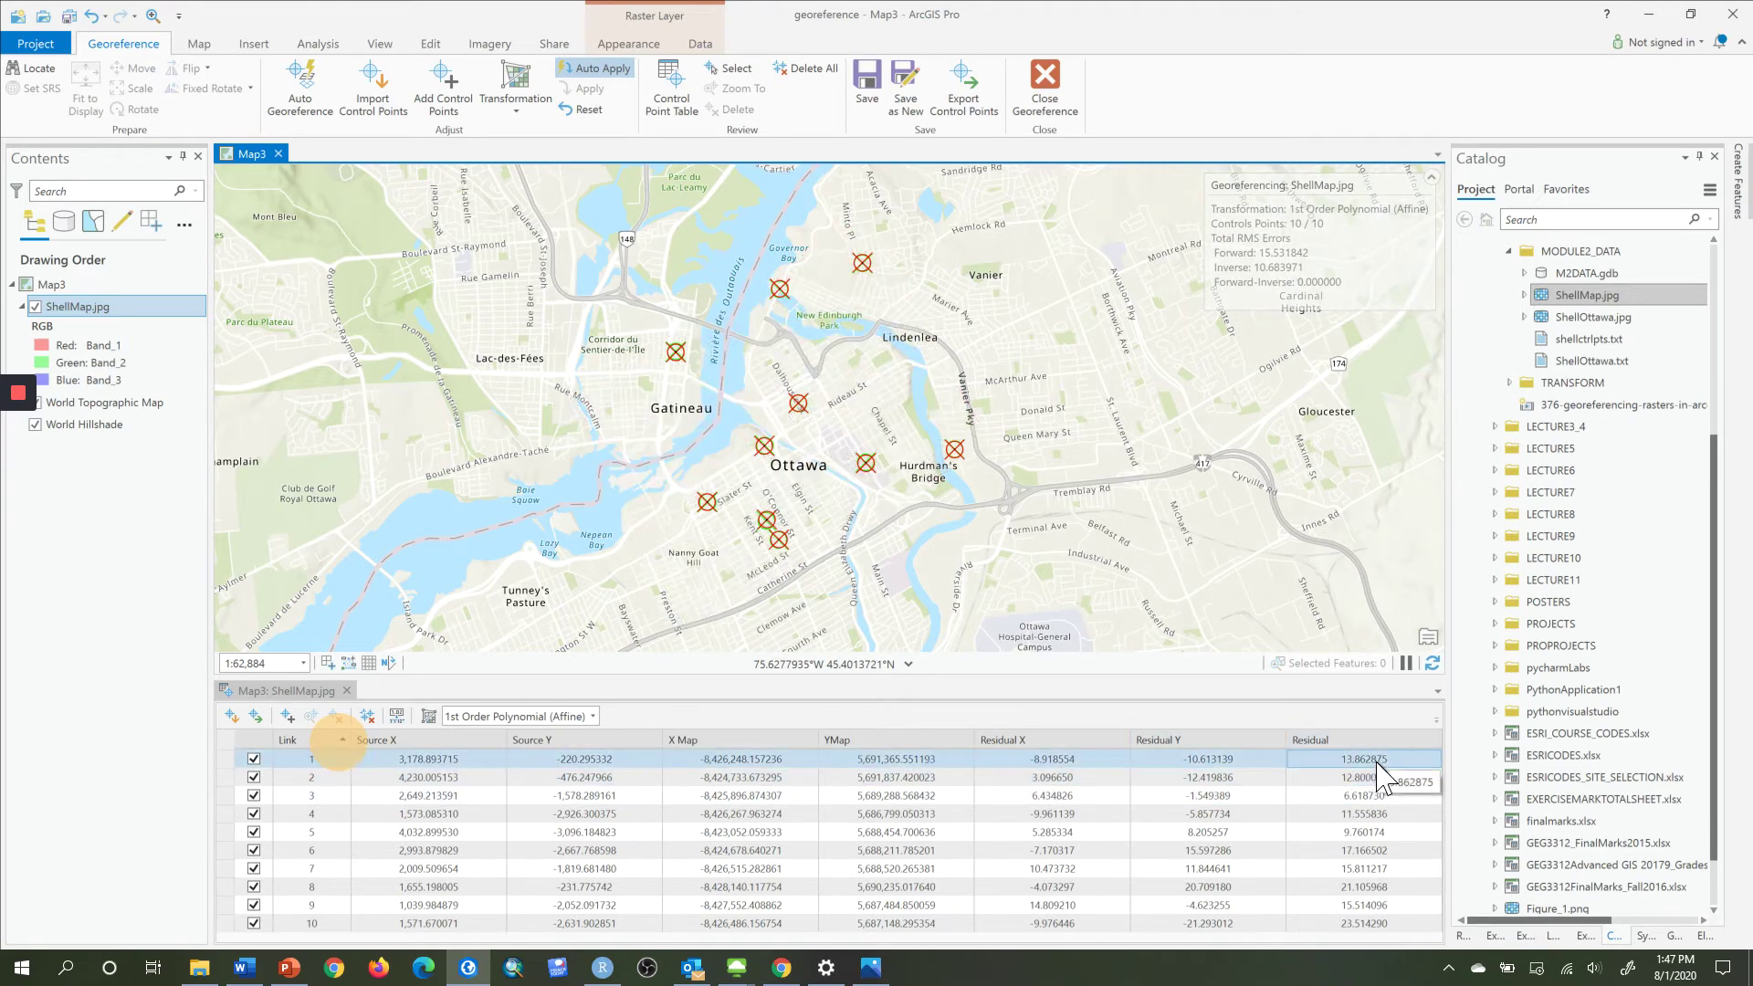
Sort the control point table by total residual, with the largest residual first.
{"action": "left_click", "coordinate": [1393, 741]}
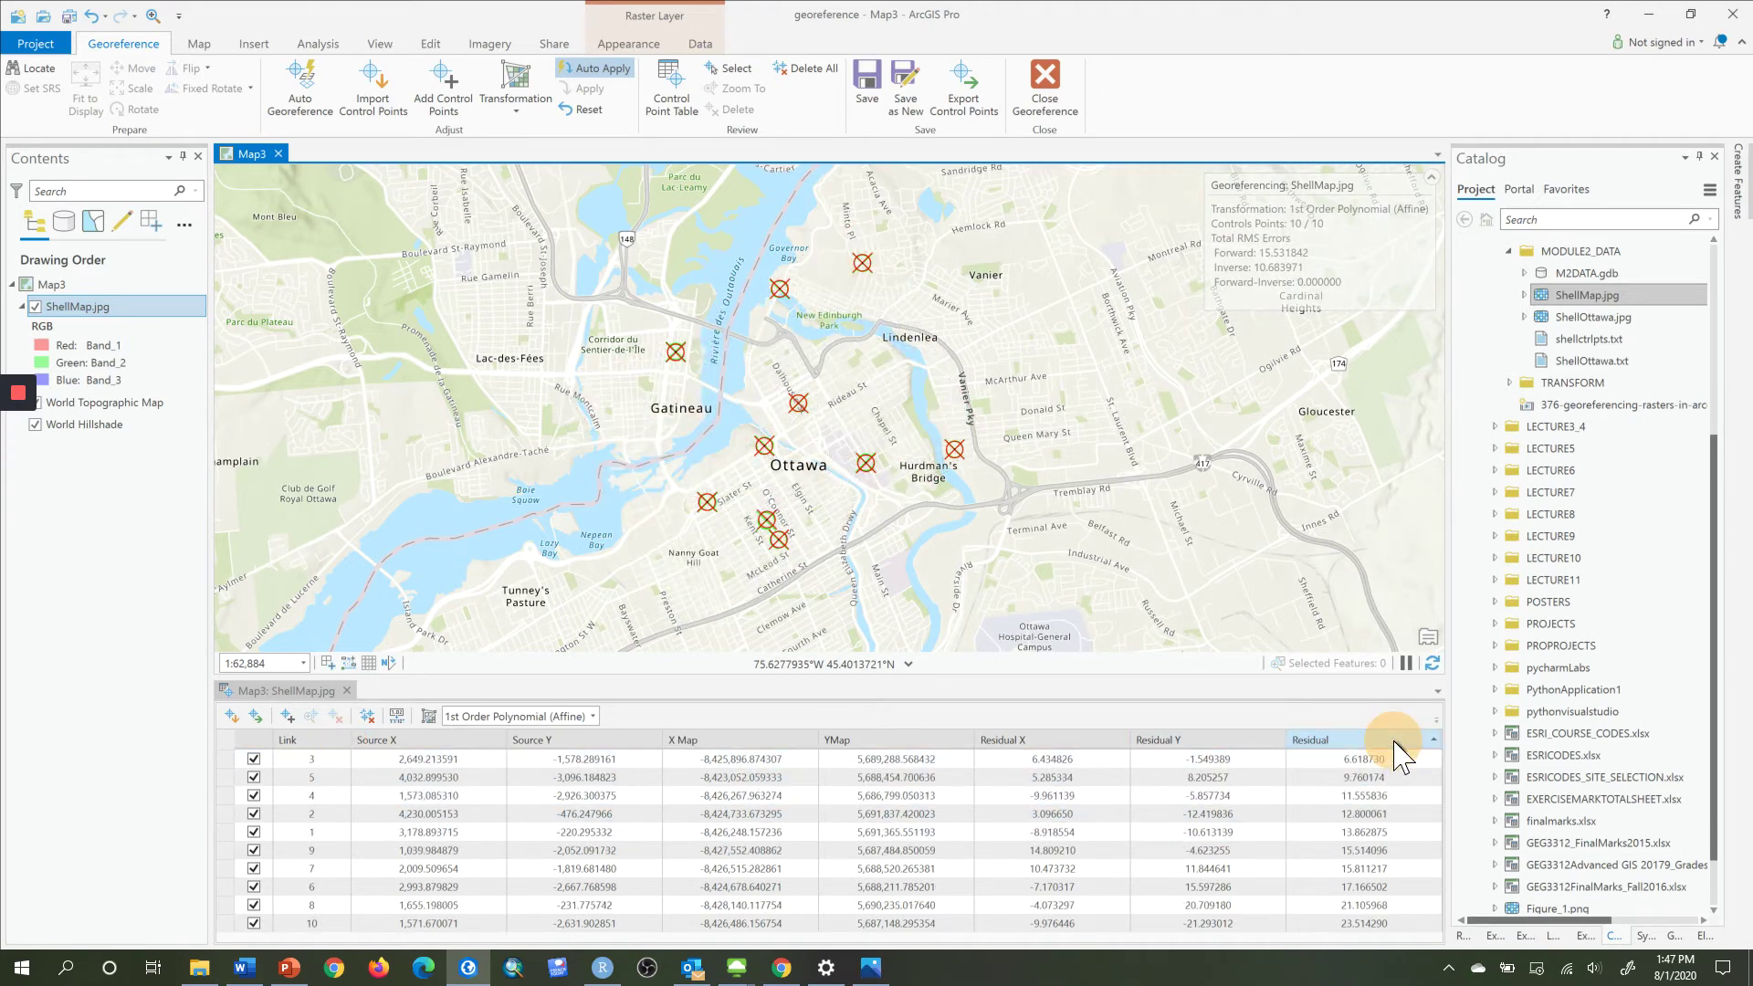
{"action": "left_click_drag", "start_coordinate": [1319, 748], "coordinate": [1357, 751]}
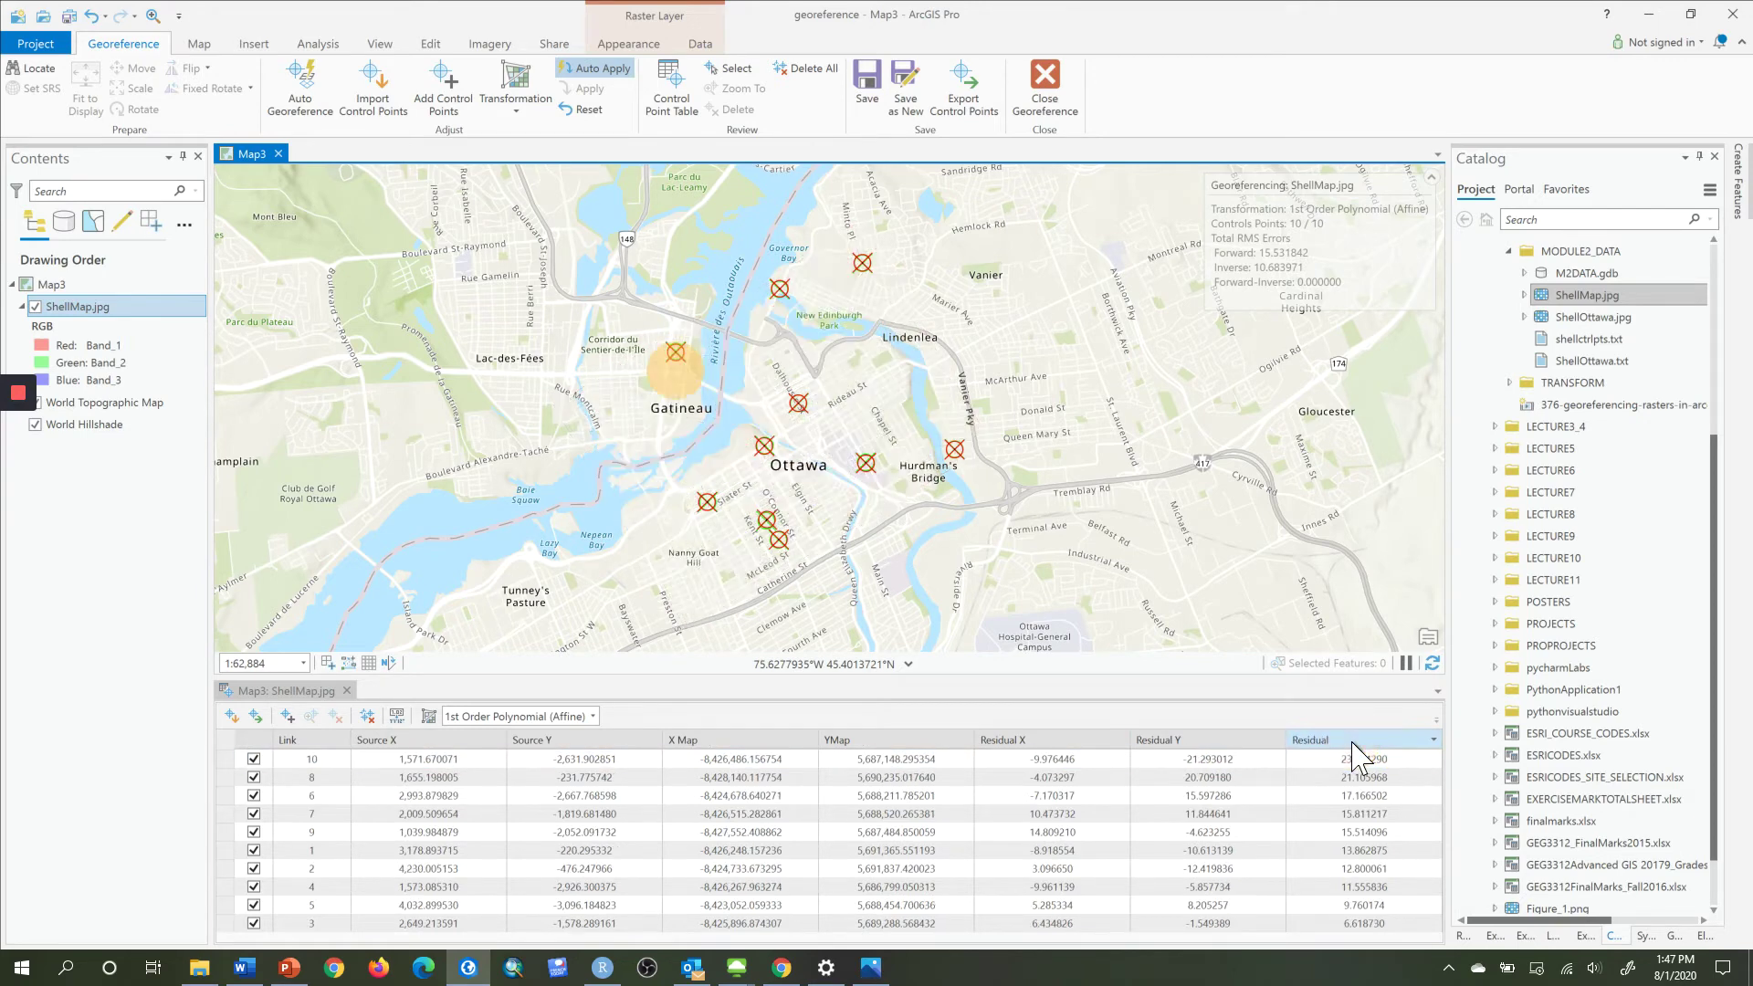
{"action": "left_click", "coordinate": [1417, 740]}
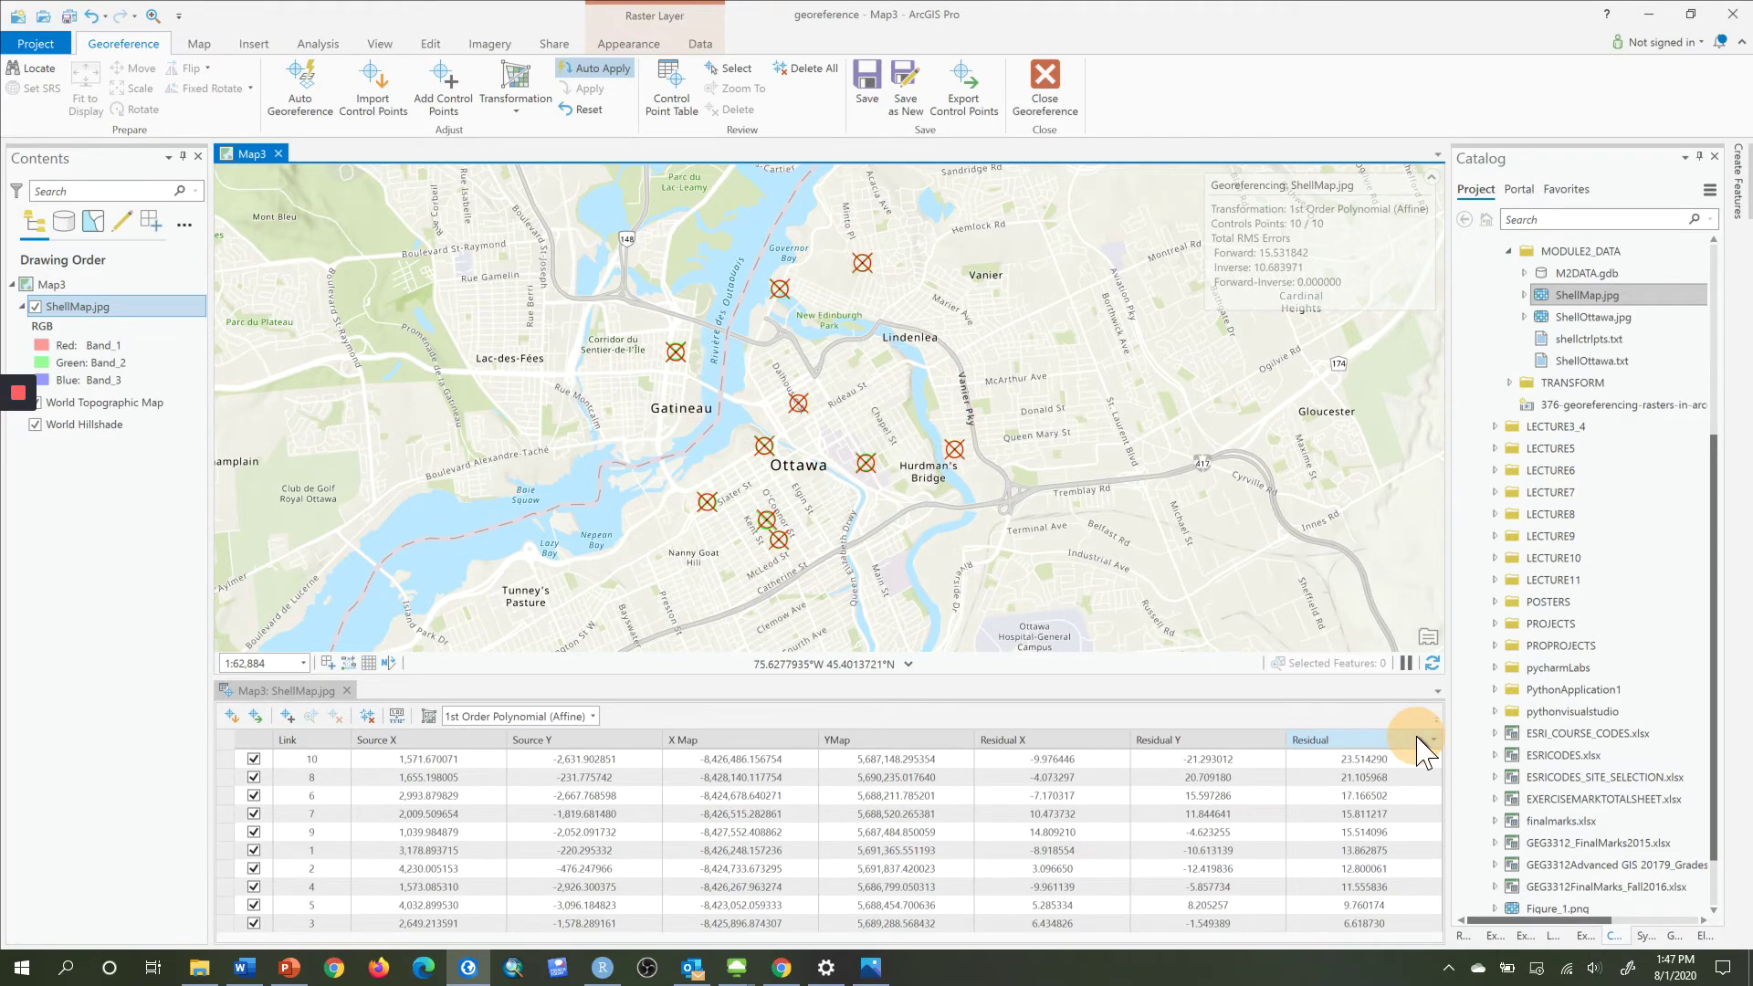
Try to toggle the control points with the largest residuals, and stop the flicker effect on ShellMap.jpg.
{"action": "left_click", "coordinate": [255, 761]}
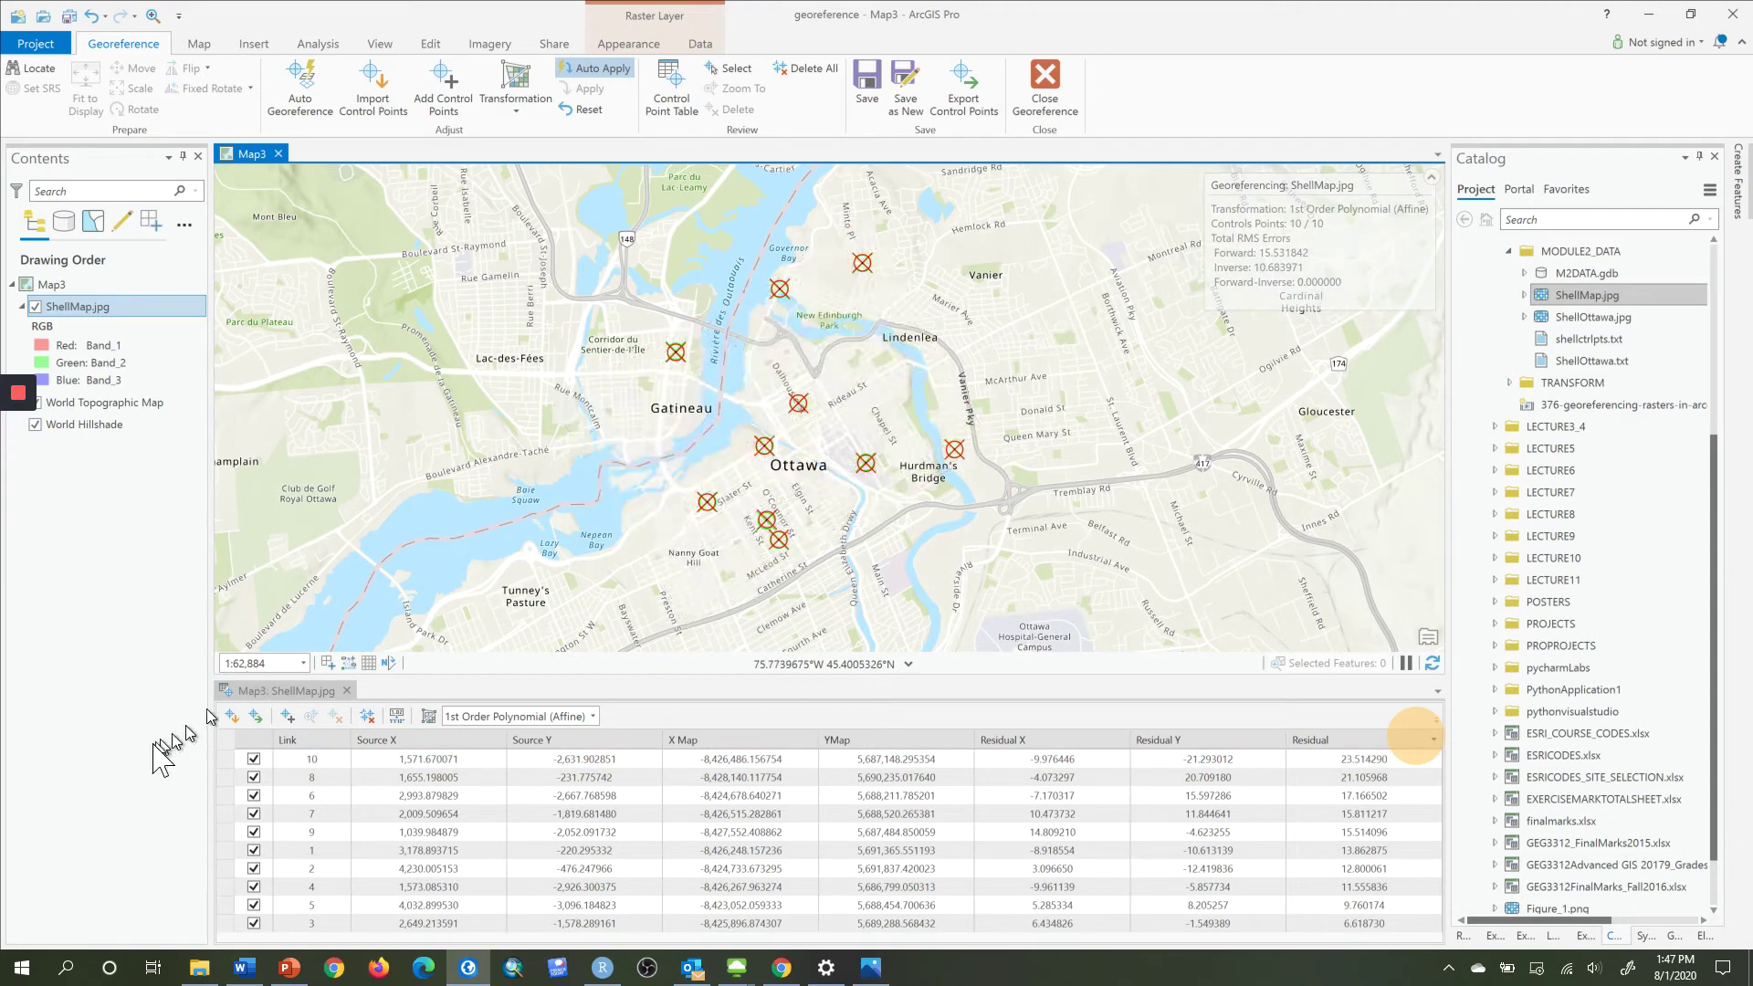
{"action": "left_click", "coordinate": [245, 777]}
{"action": "left_click", "coordinate": [253, 762]}
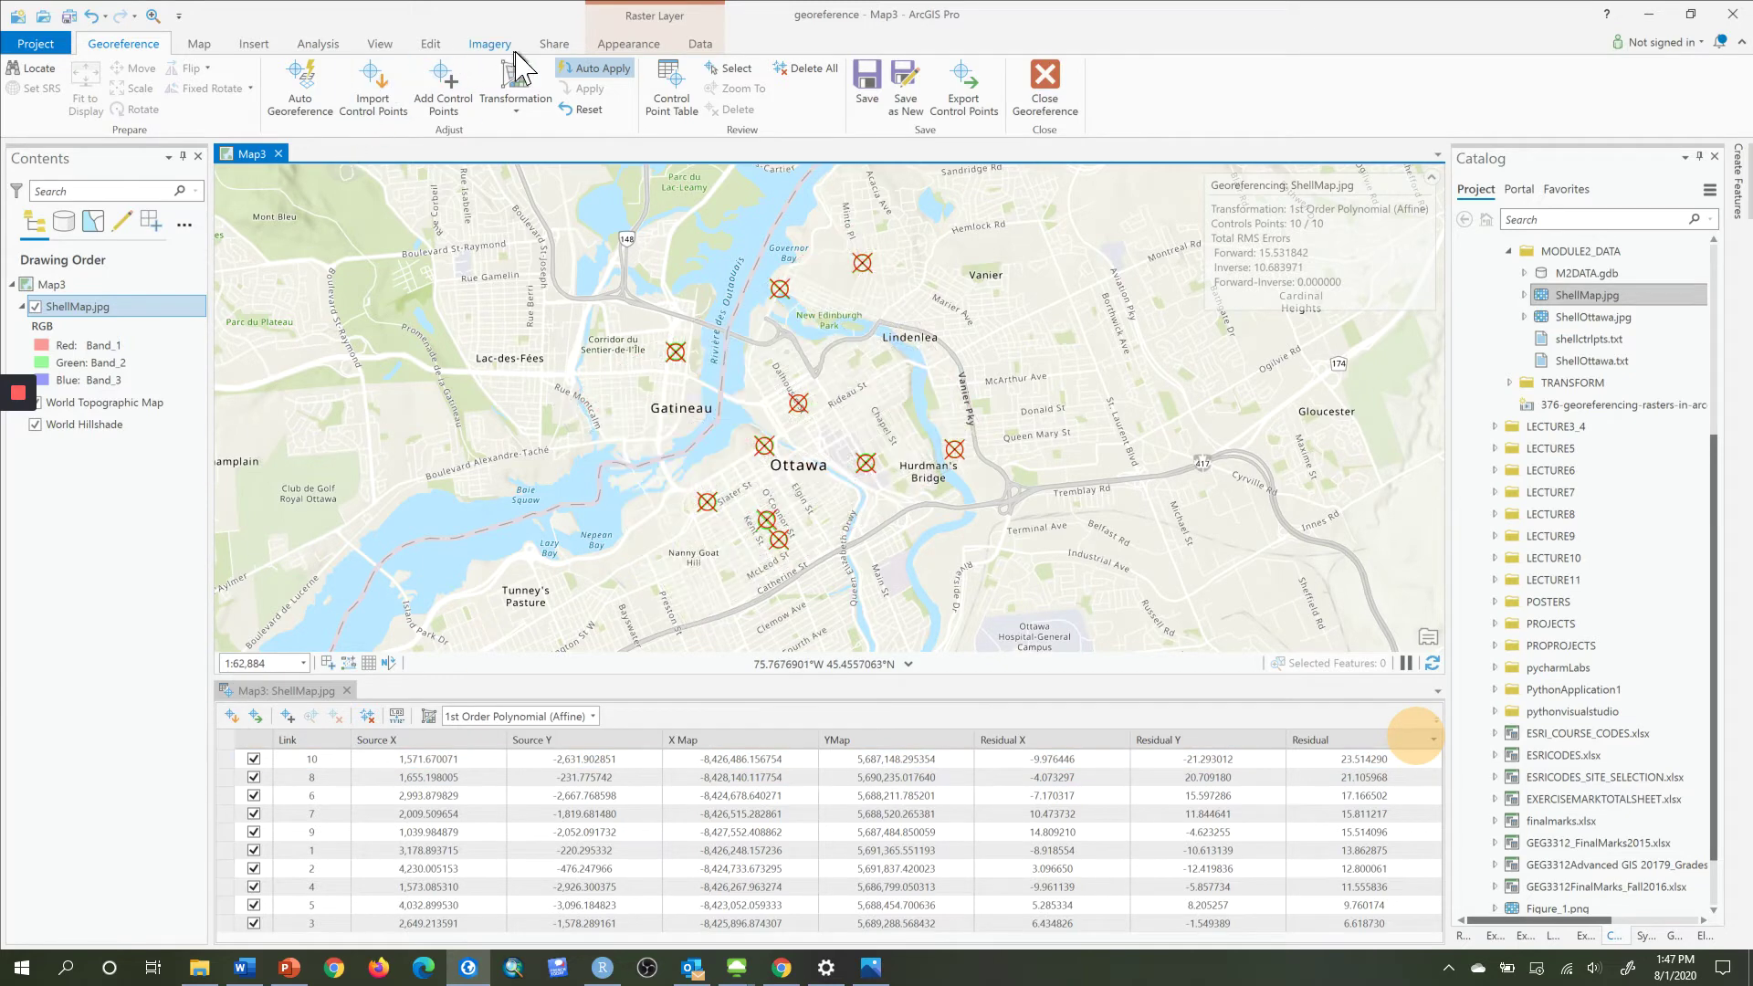
{"action": "left_click", "coordinate": [620, 45]}
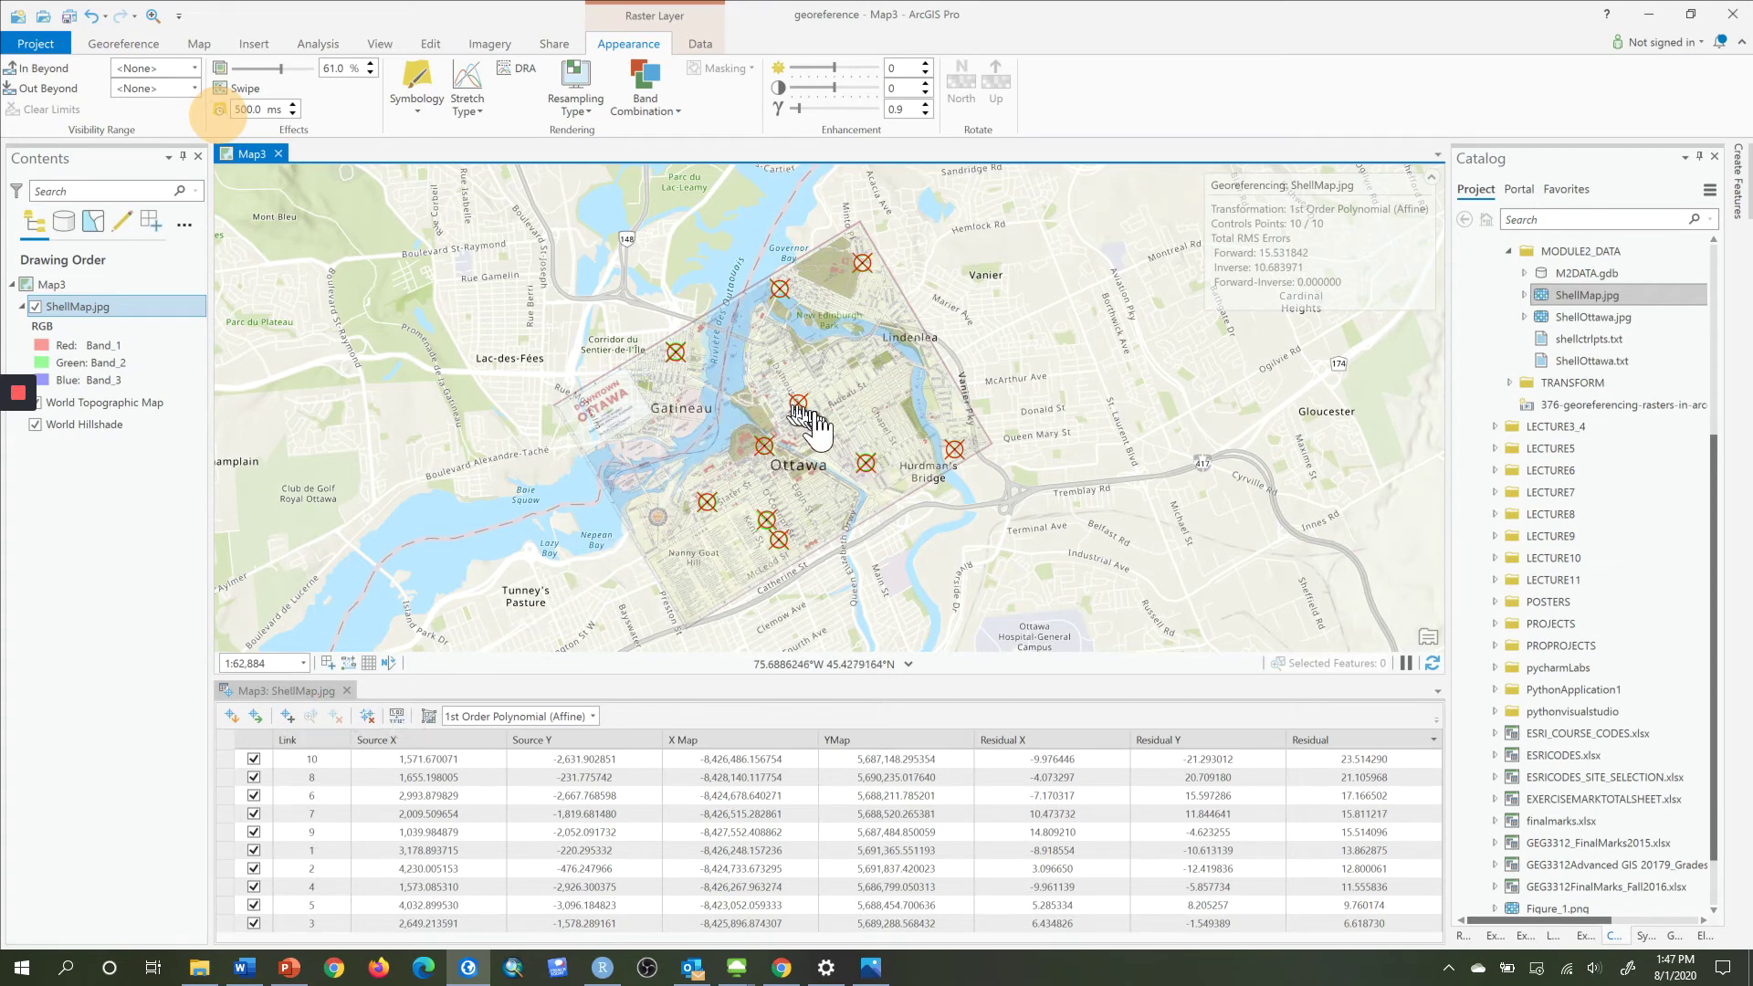
{"action": "scroll", "coordinate": [819, 427], "scroll_direction": "up", "scroll_amount": 2}
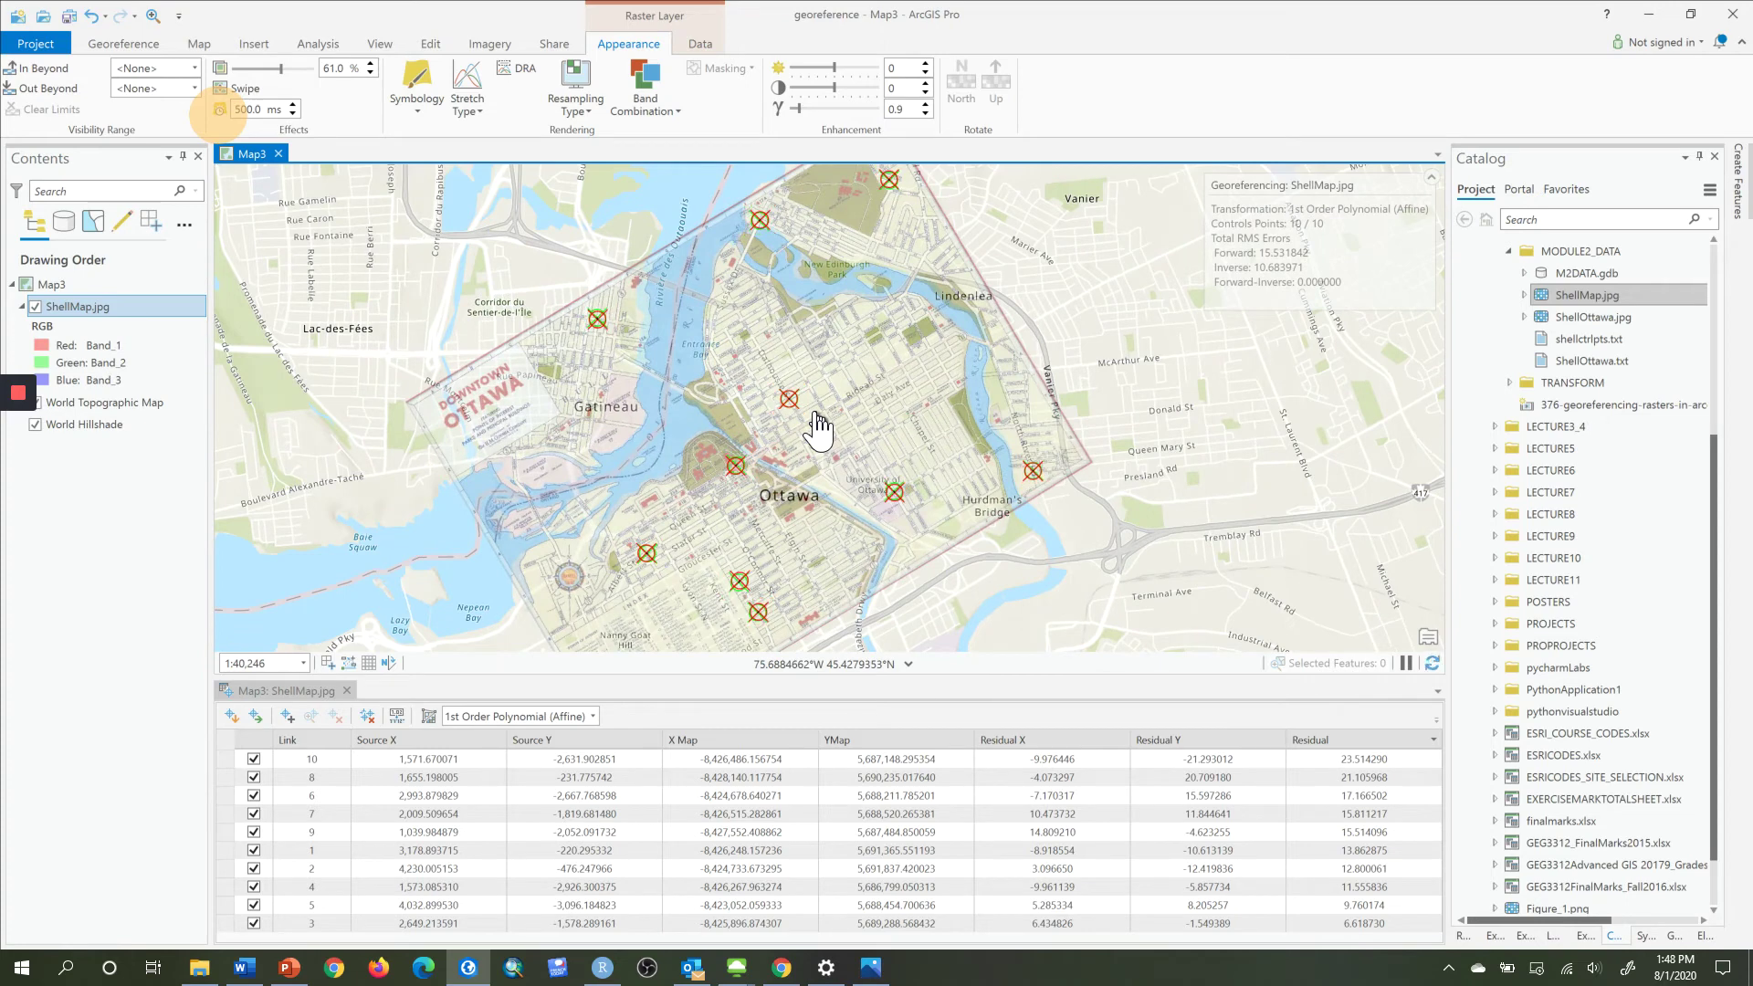
Compare the total RMS errors with control point link 10 disabled and enabled, leaving the link enabled.
{"action": "left_click", "coordinate": [251, 764]}
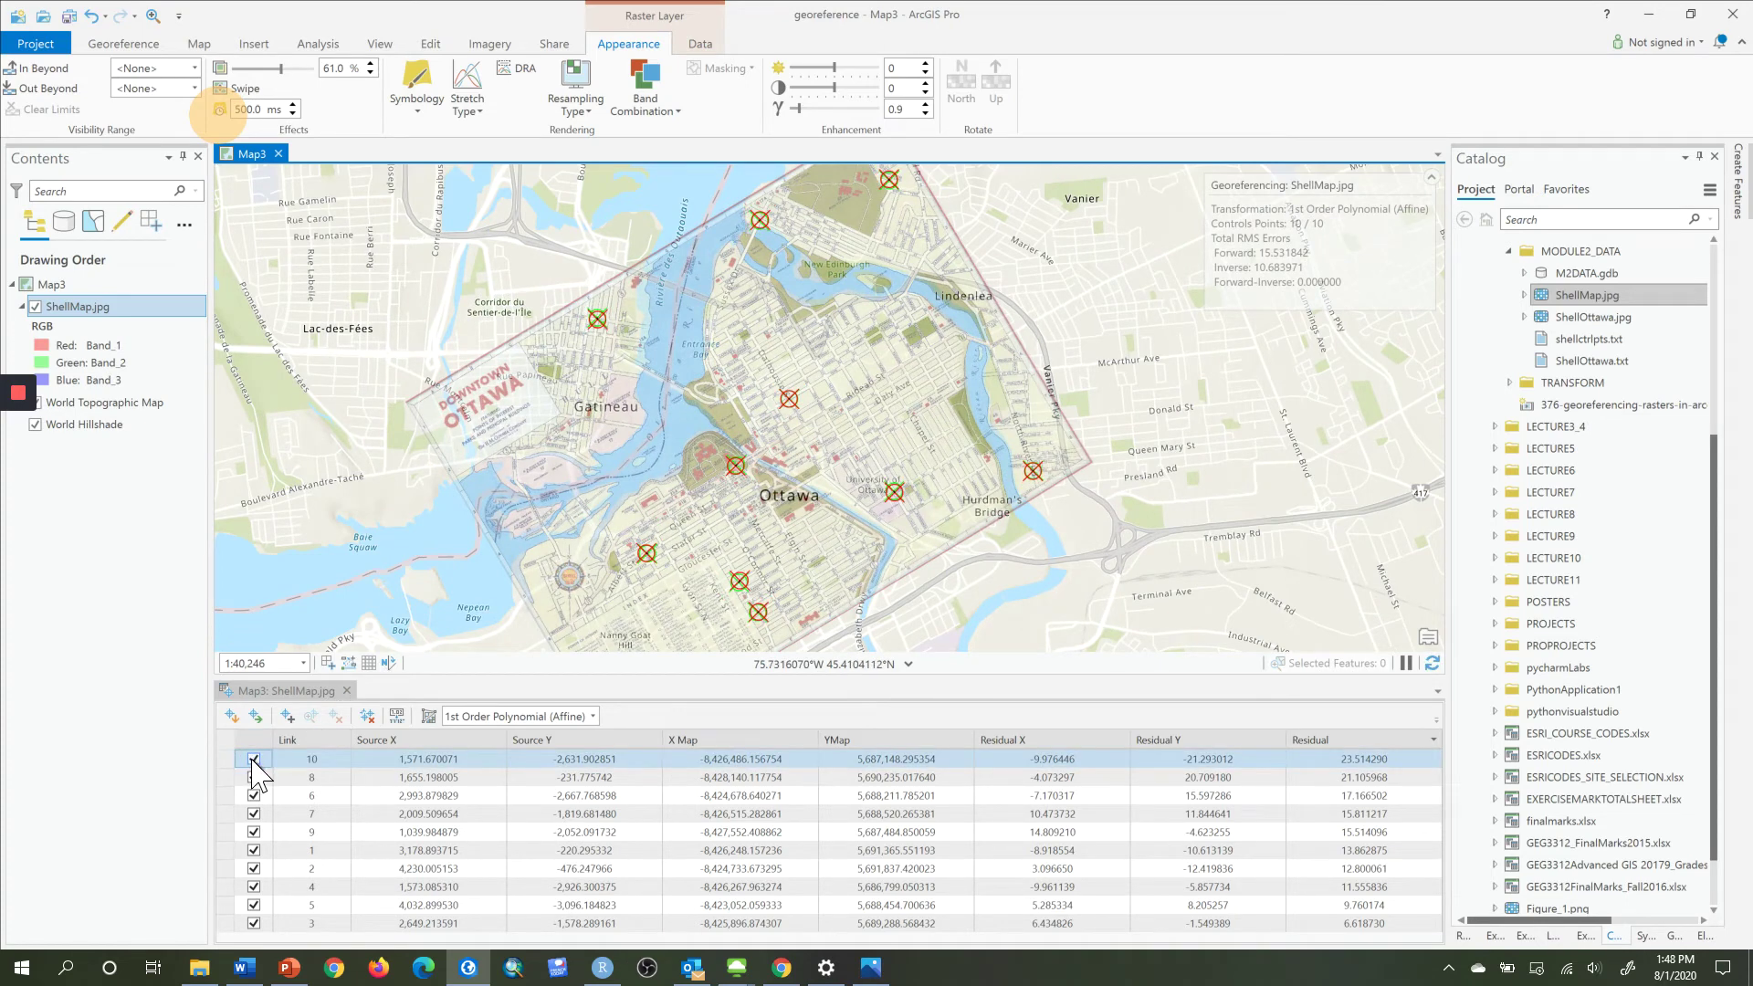
{"action": "left_click", "coordinate": [252, 759]}
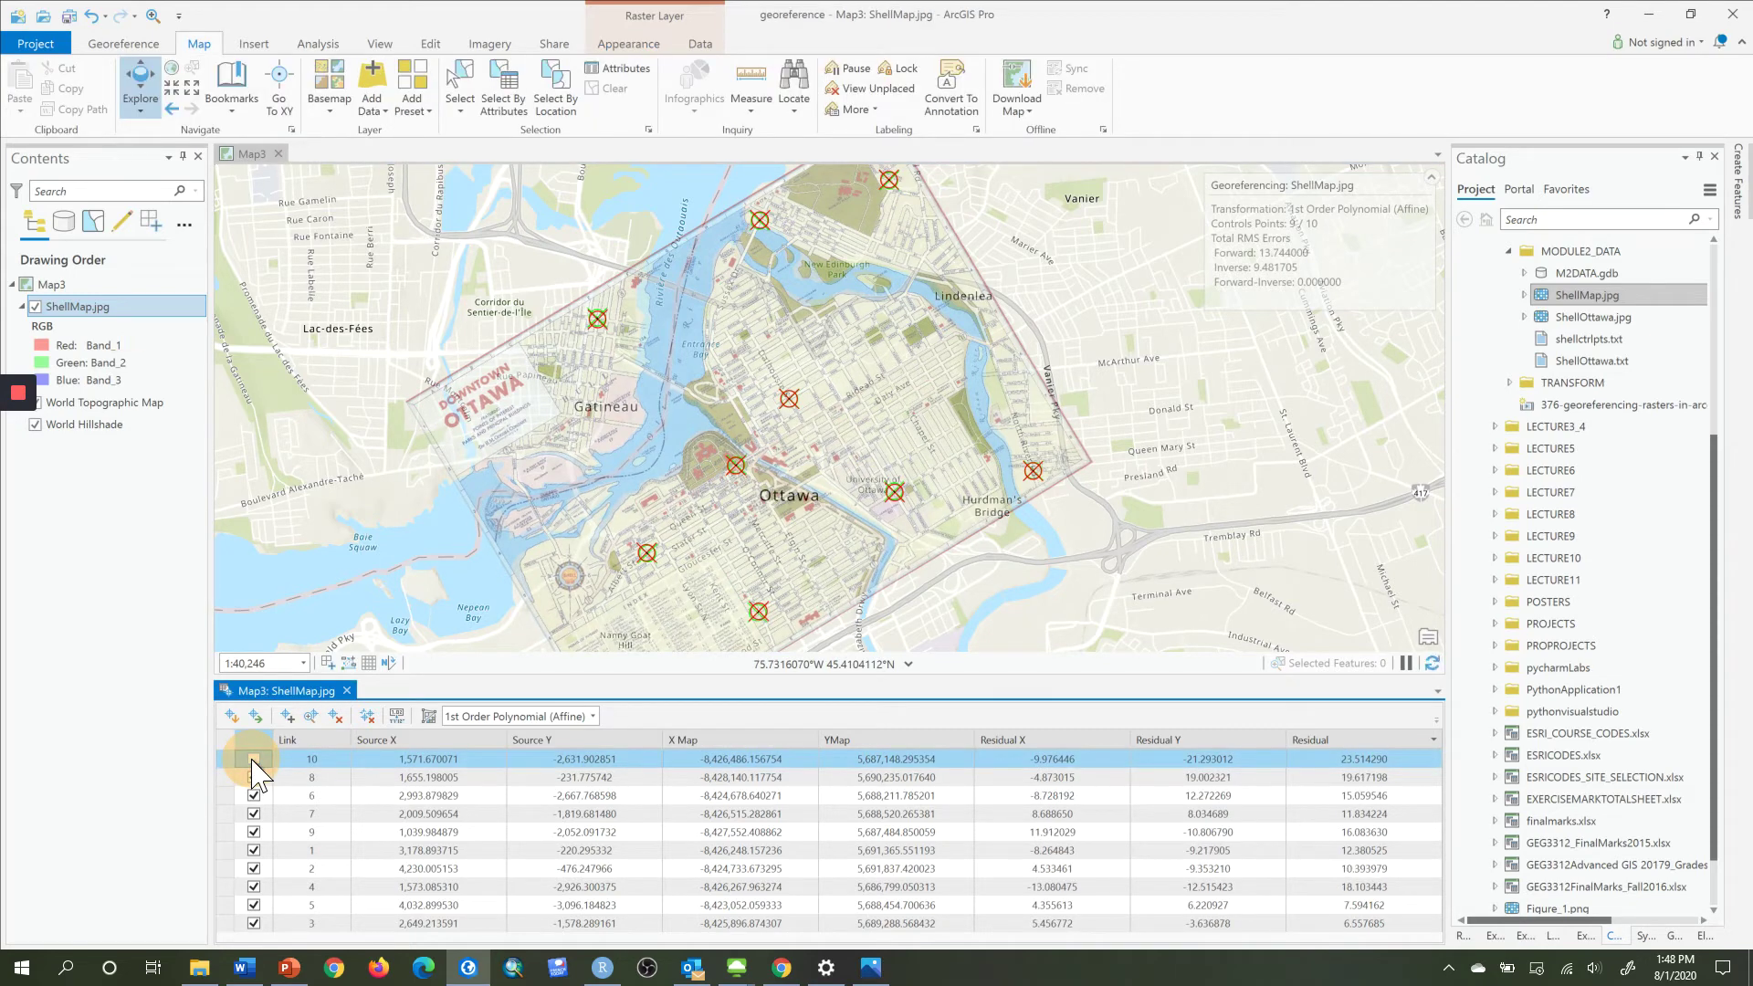
{"action": "left_click", "coordinate": [253, 760]}
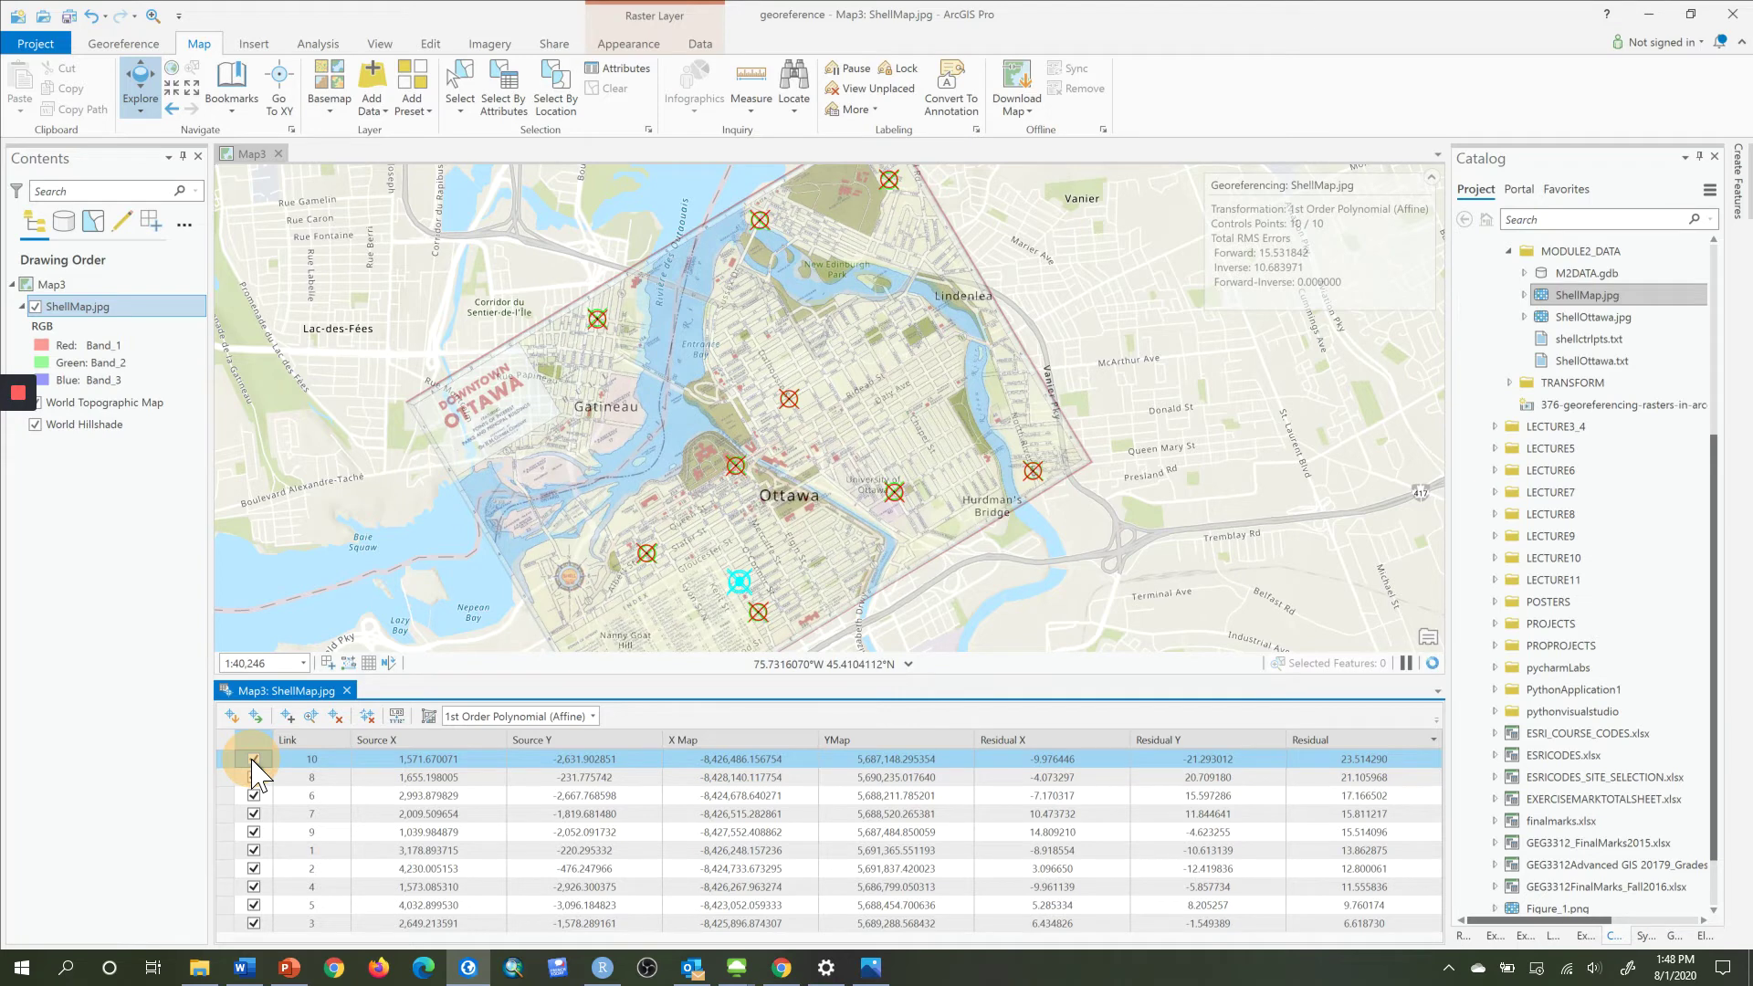
{"action": "left_click", "coordinate": [253, 759]}
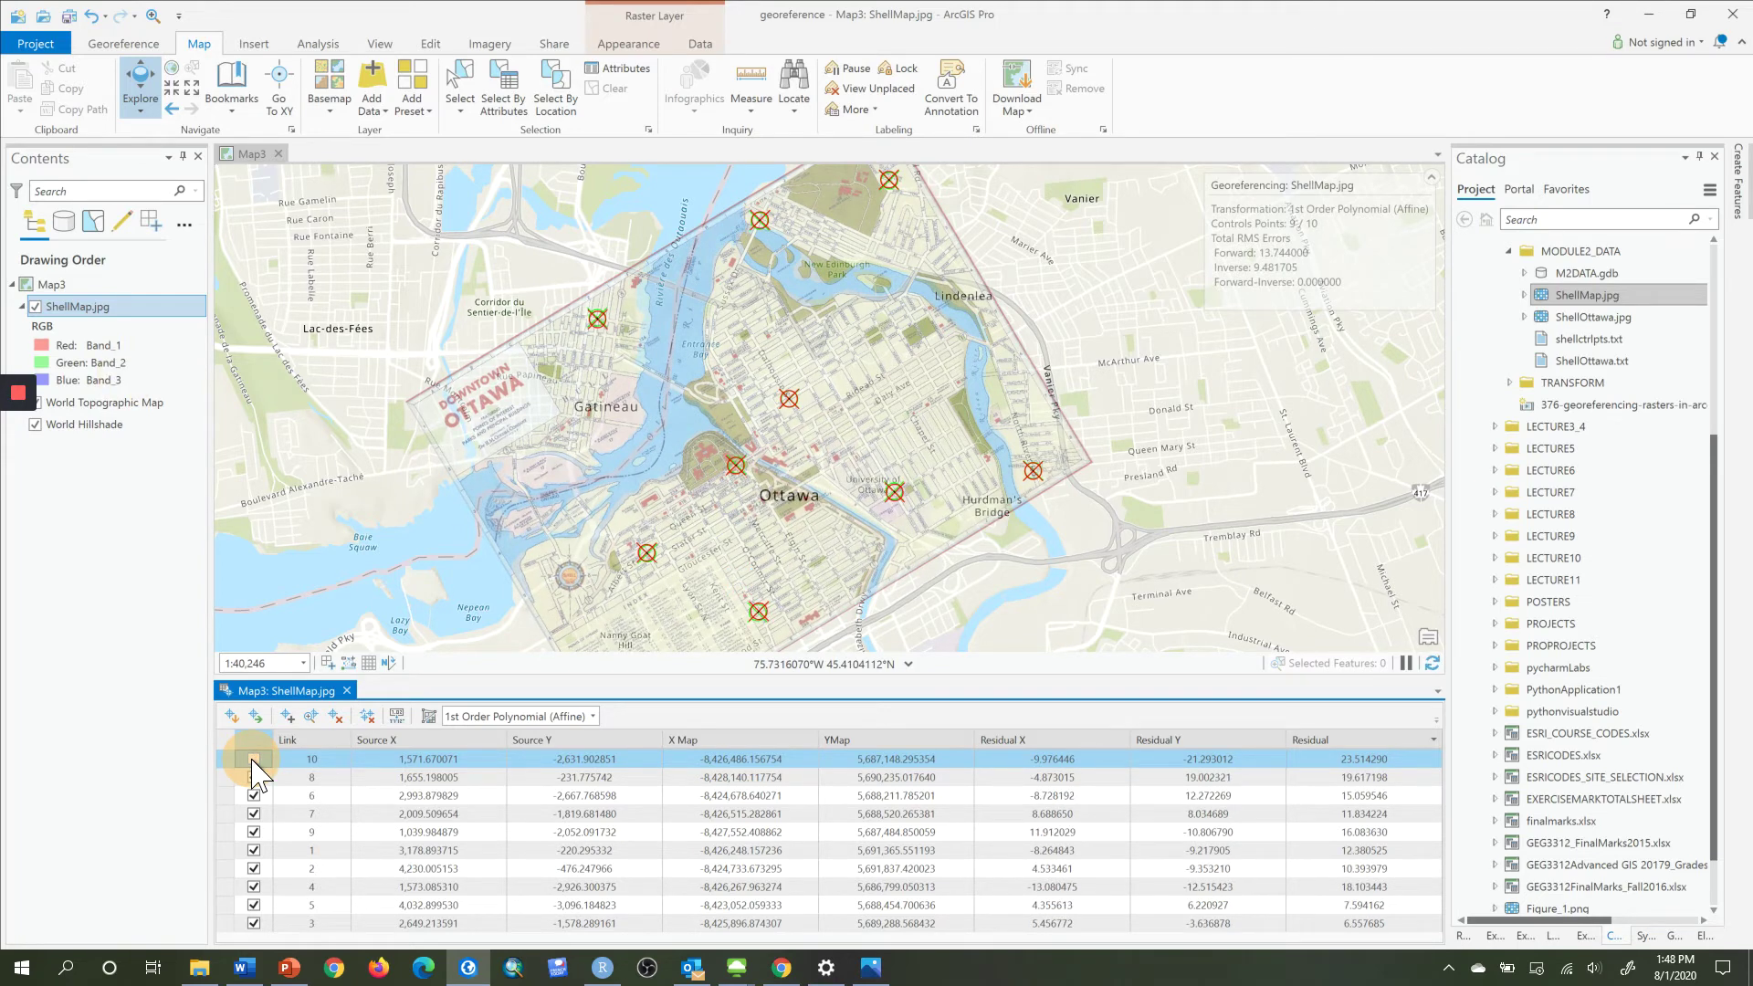
{"action": "left_click", "coordinate": [253, 760]}
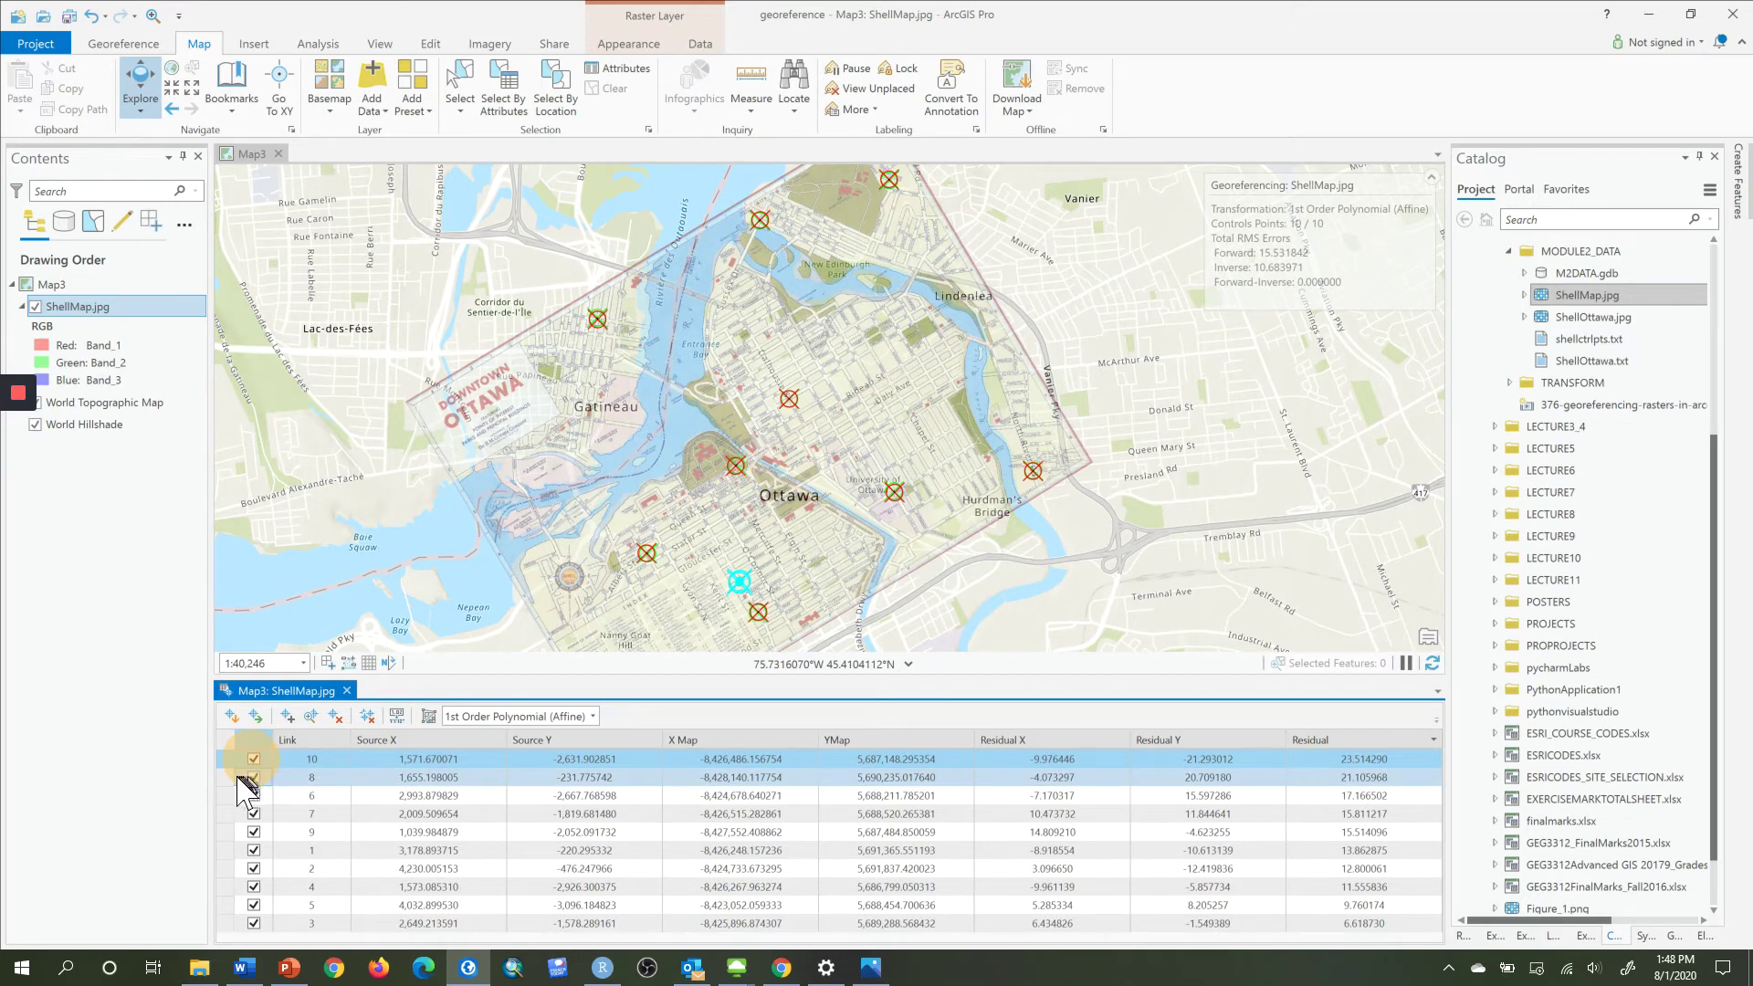
Locate links 8 and 6 on the map, and compare the RMS errors with link 6 disabled and enabled.
{"action": "left_click", "coordinate": [225, 779]}
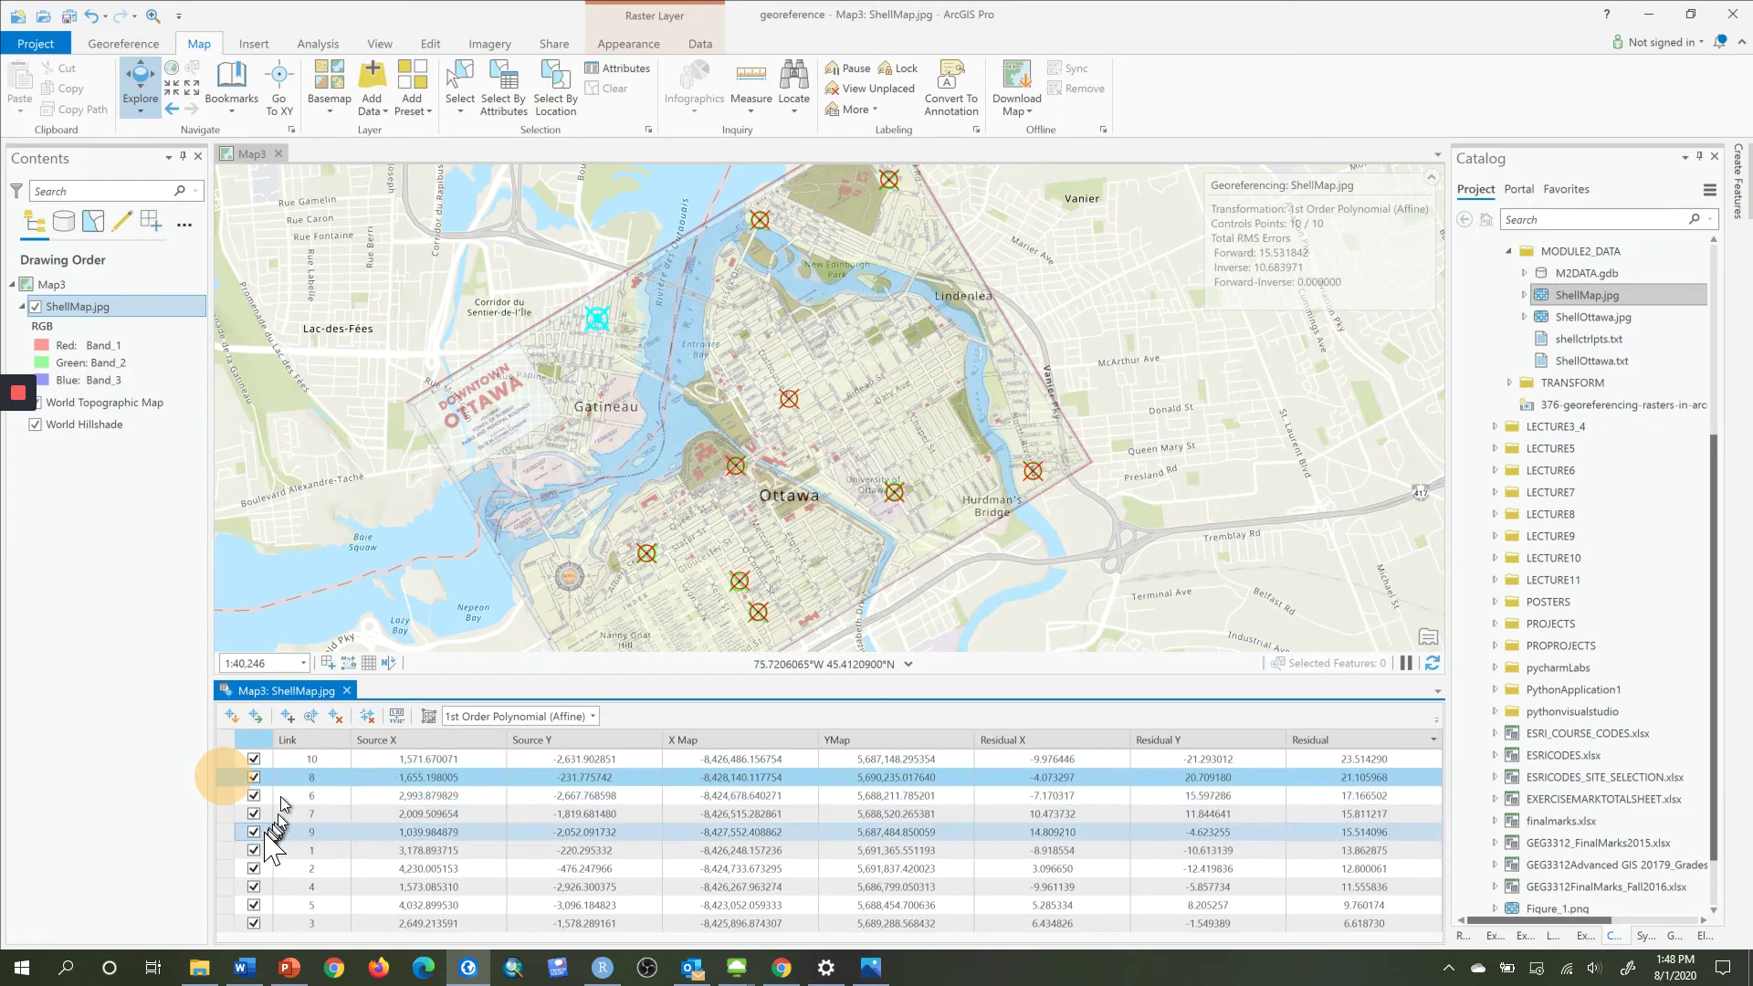
{"action": "left_click", "coordinate": [227, 797]}
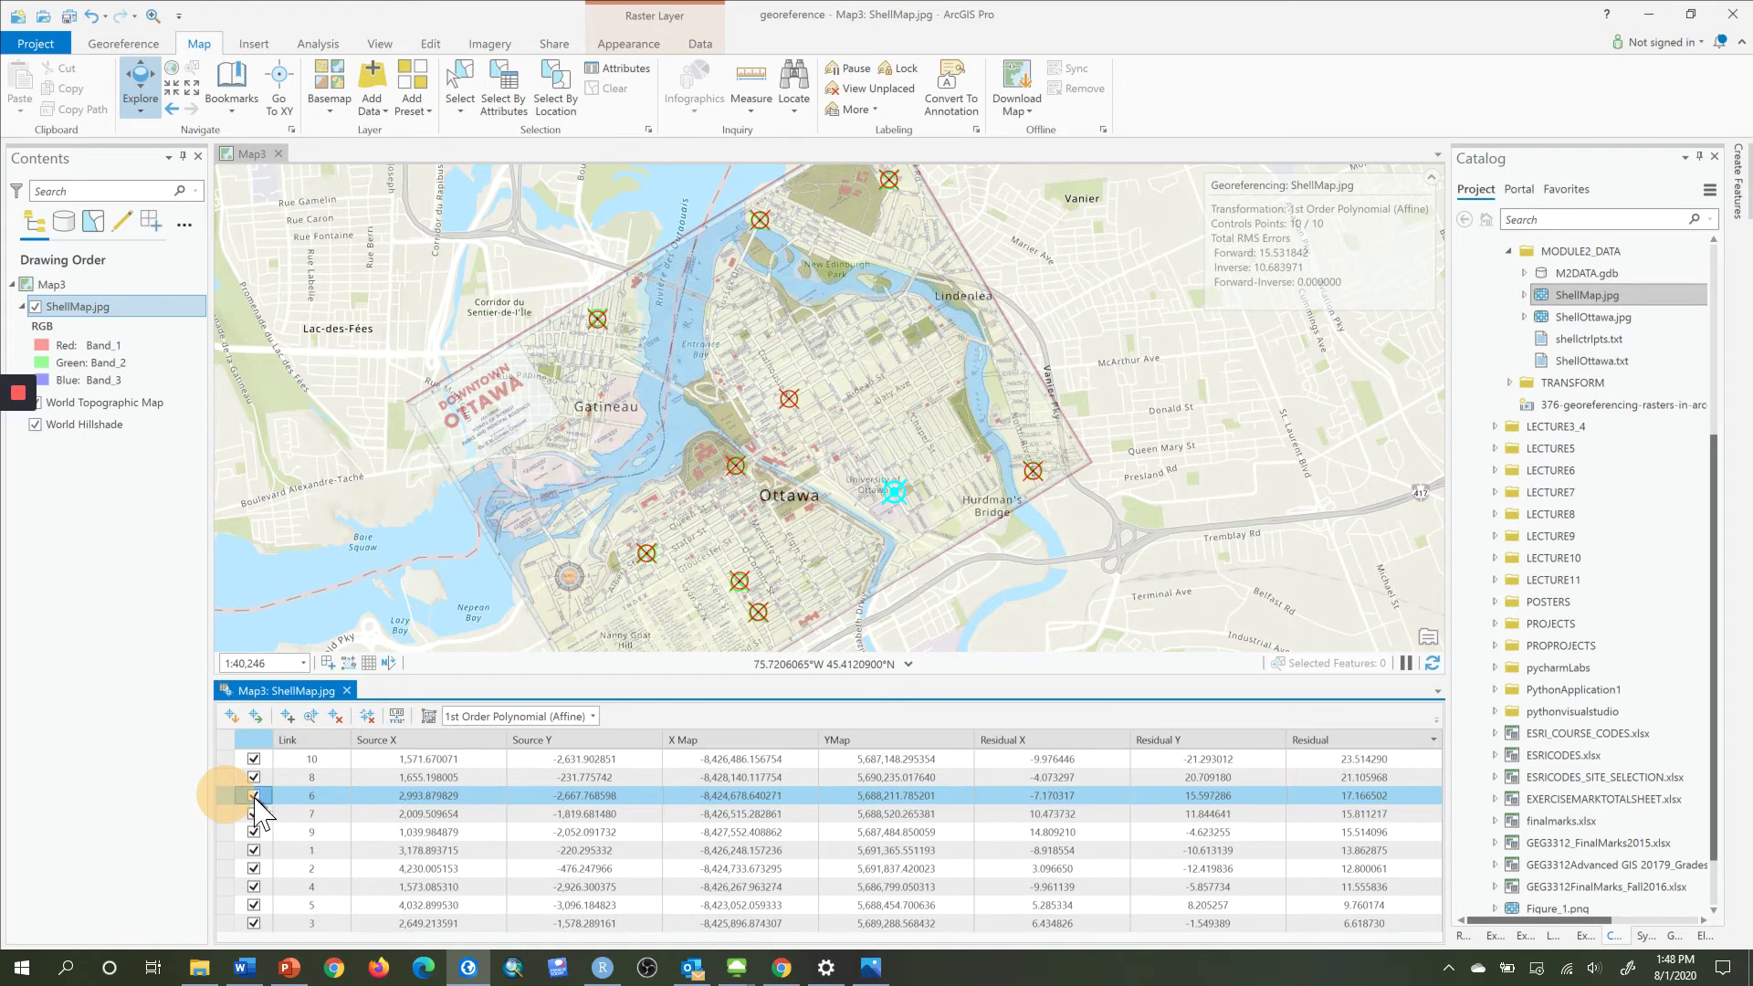
{"action": "left_click", "coordinate": [254, 795]}
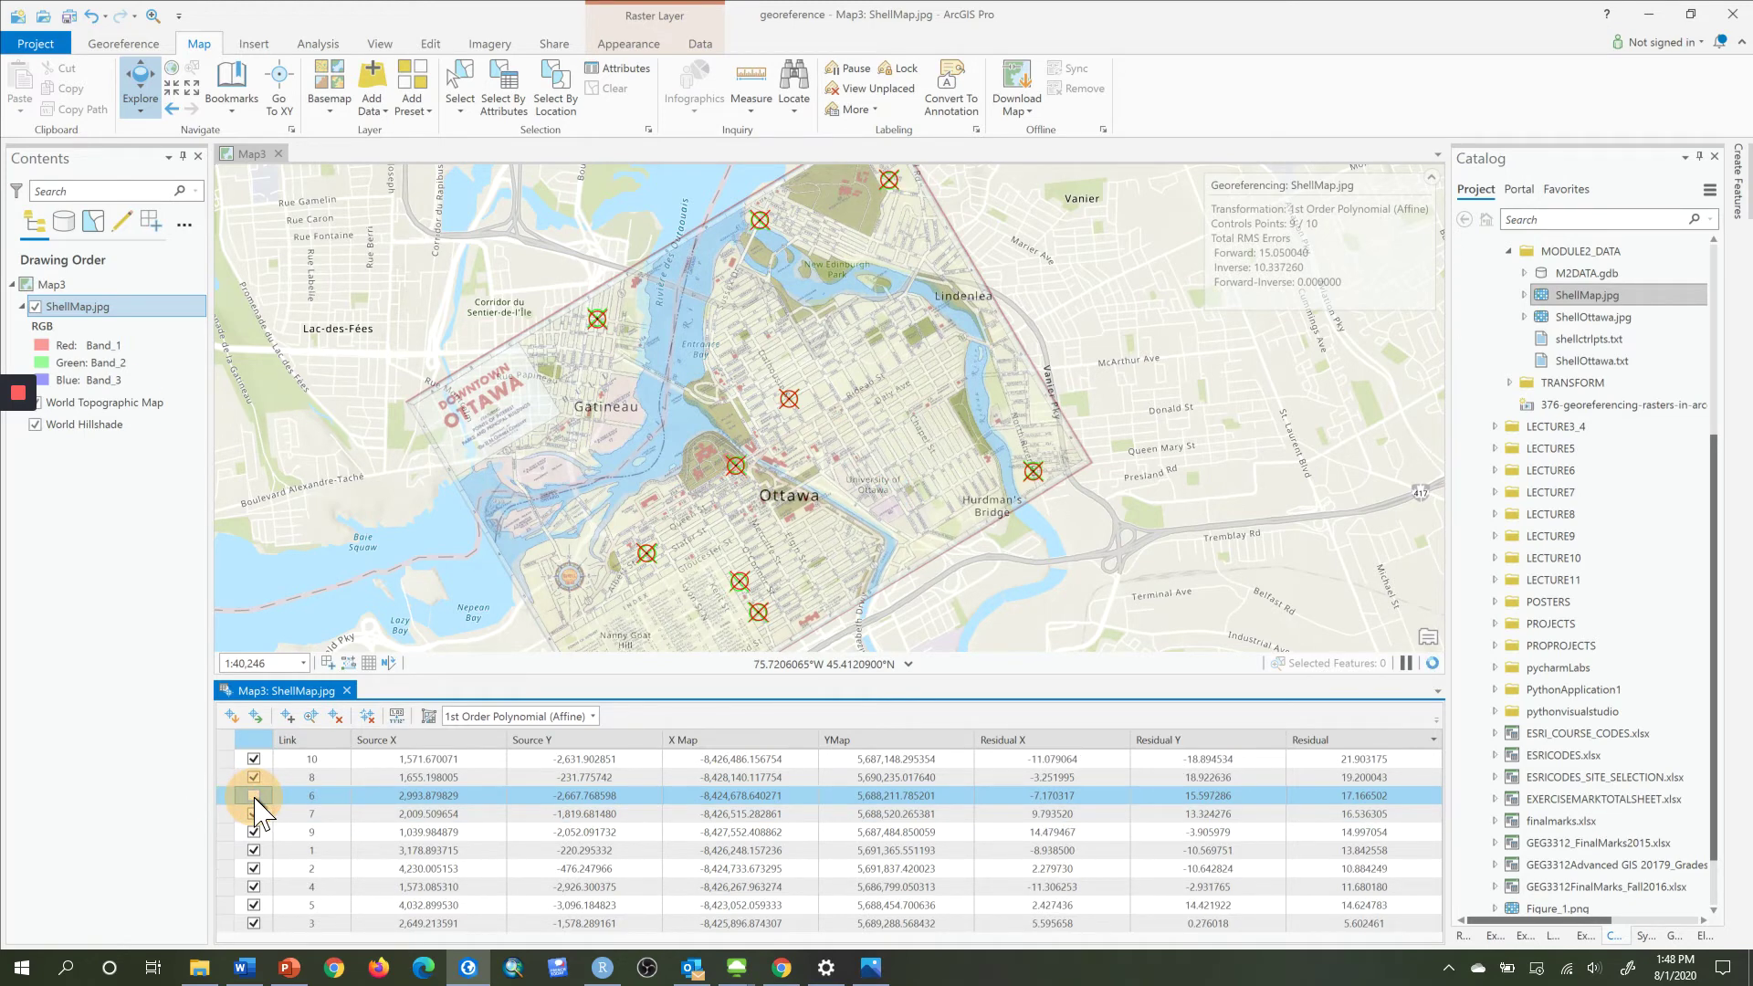
{"action": "left_click", "coordinate": [254, 795]}
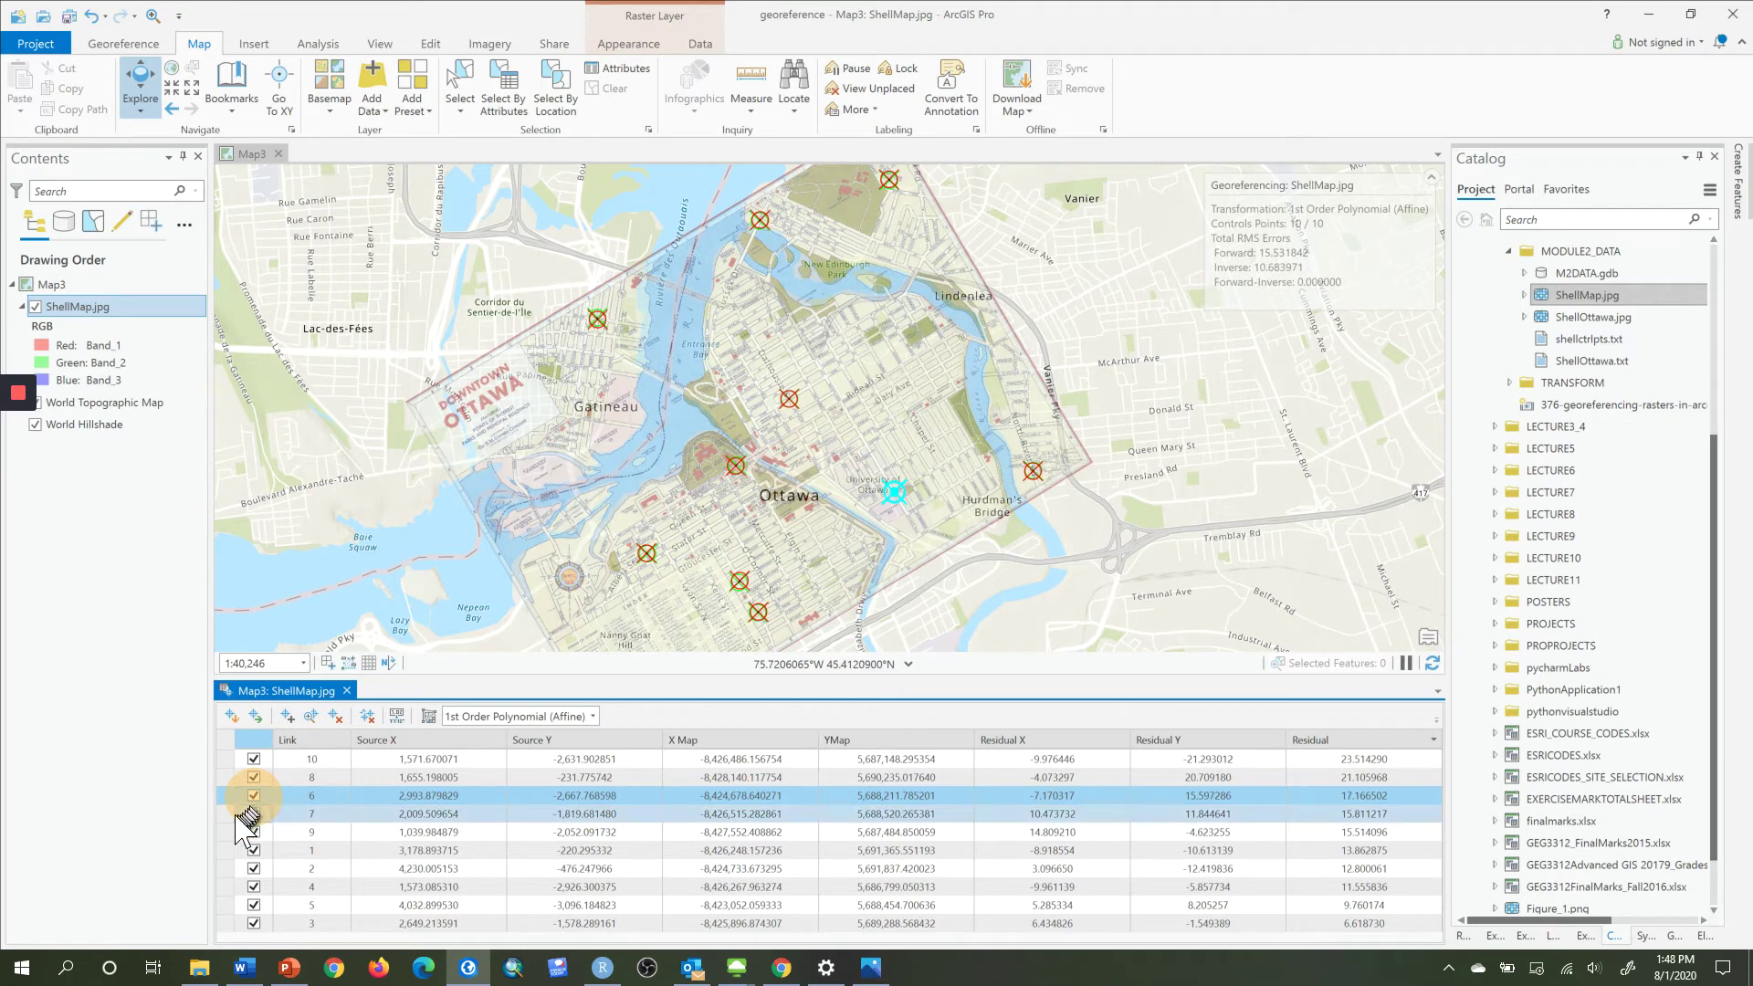
Locate links 7 and 9 on the map, and compare the total RMS errors with link 9 disabled and enabled.
{"action": "left_click", "coordinate": [230, 814]}
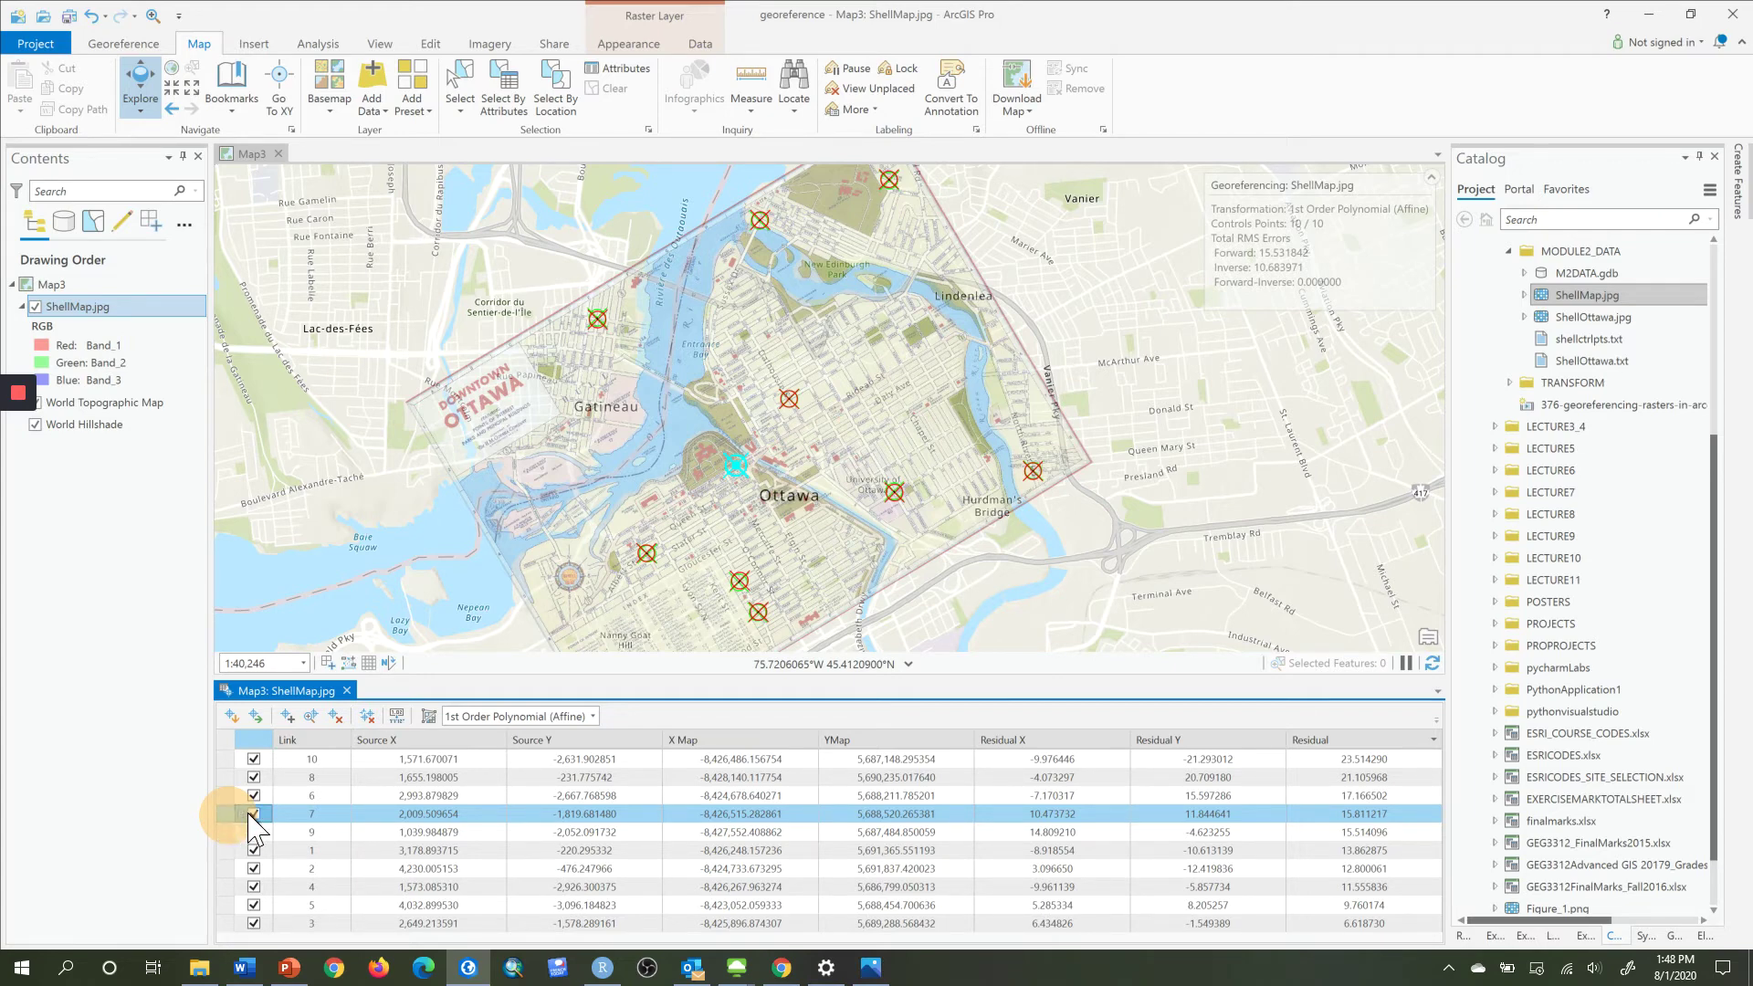
{"action": "left_click", "coordinate": [253, 813]}
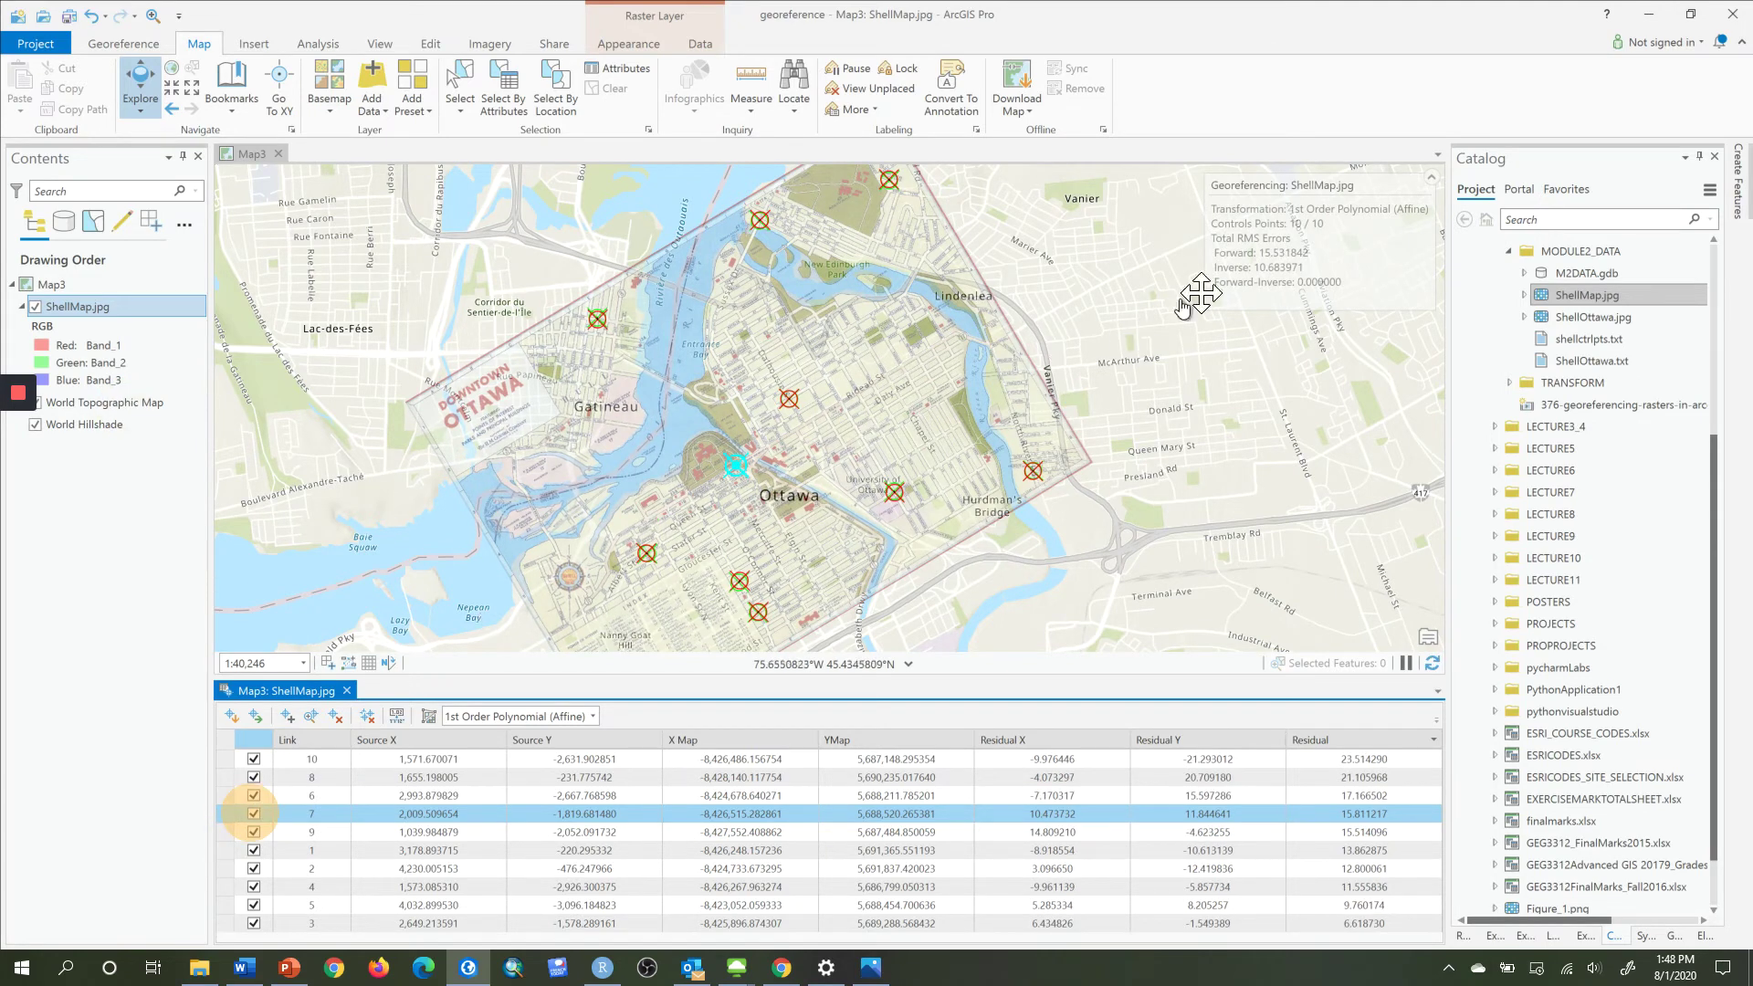
{"action": "left_click", "coordinate": [1283, 256]}
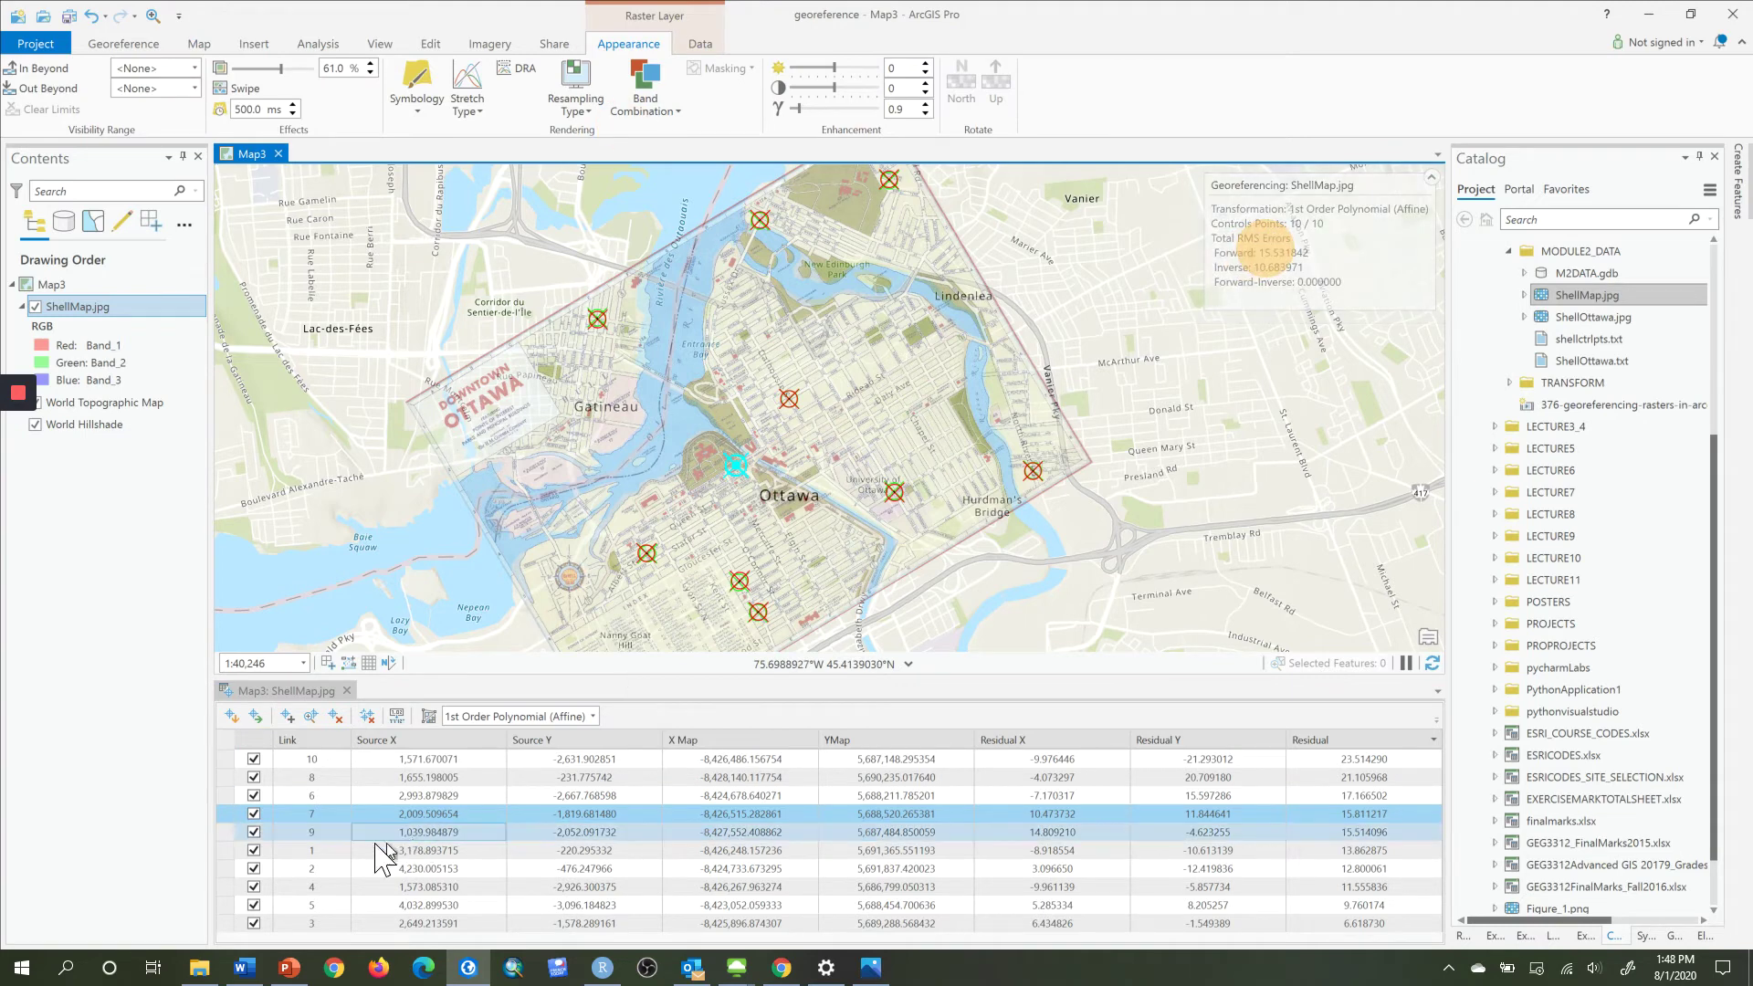
{"action": "left_click", "coordinate": [224, 833]}
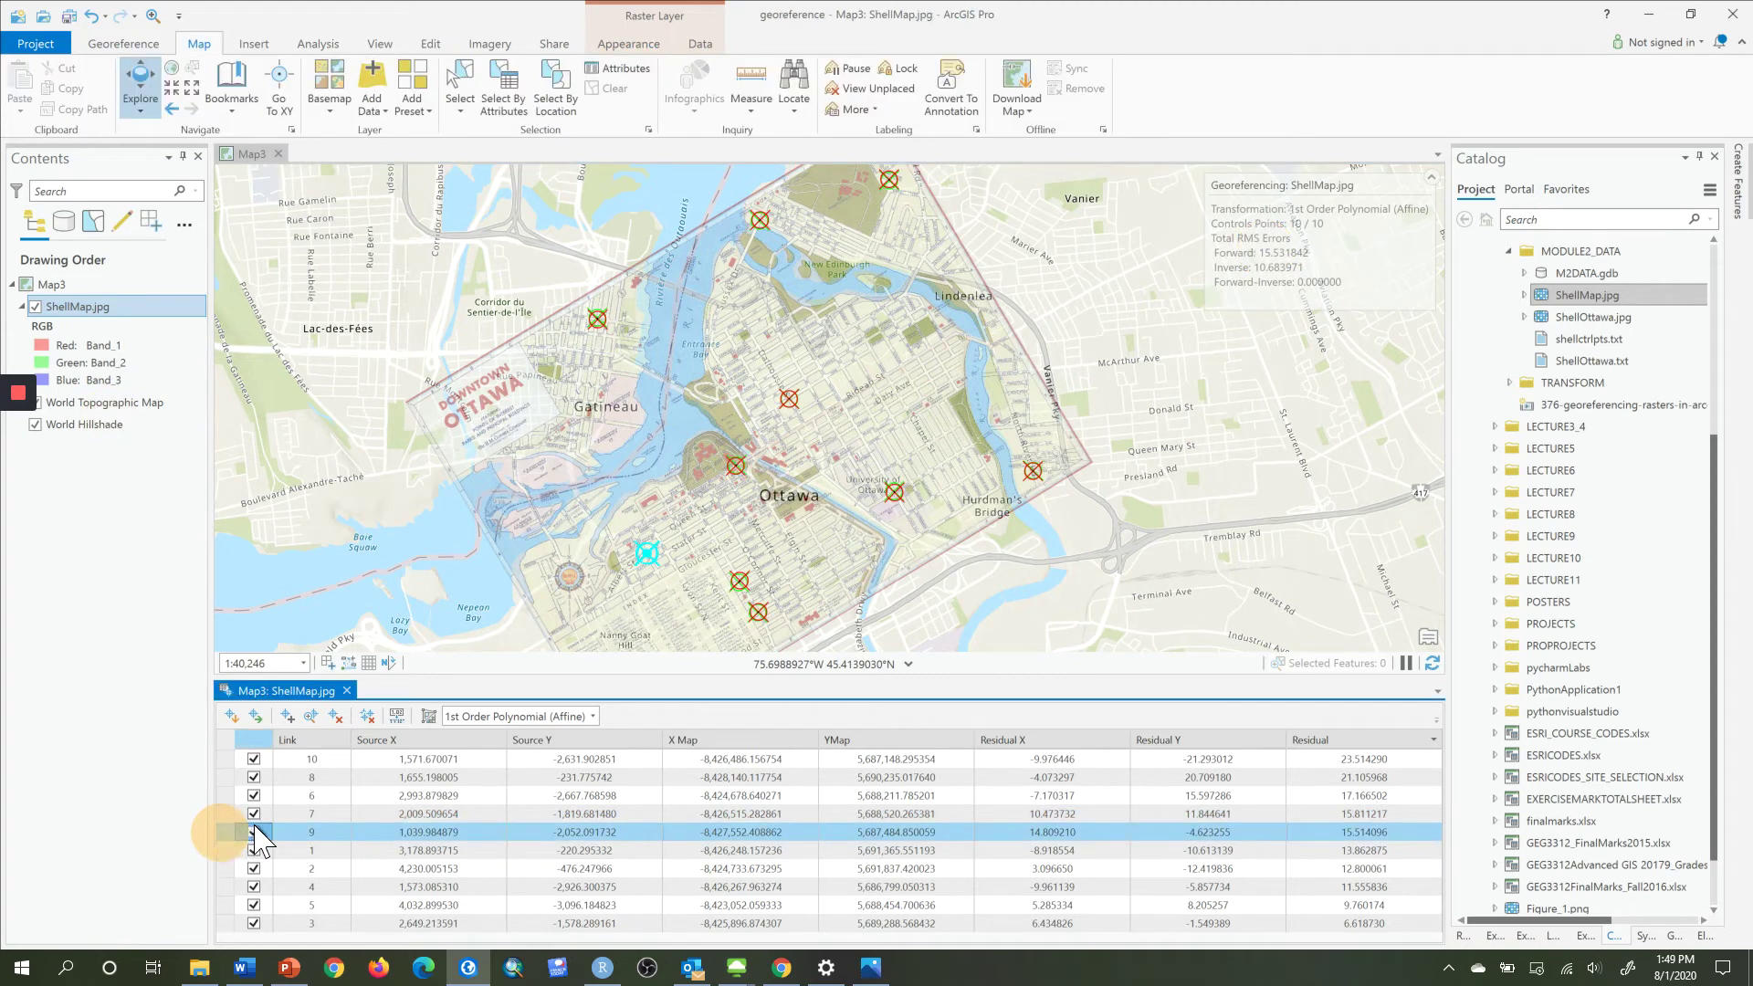
{"action": "left_click", "coordinate": [254, 832]}
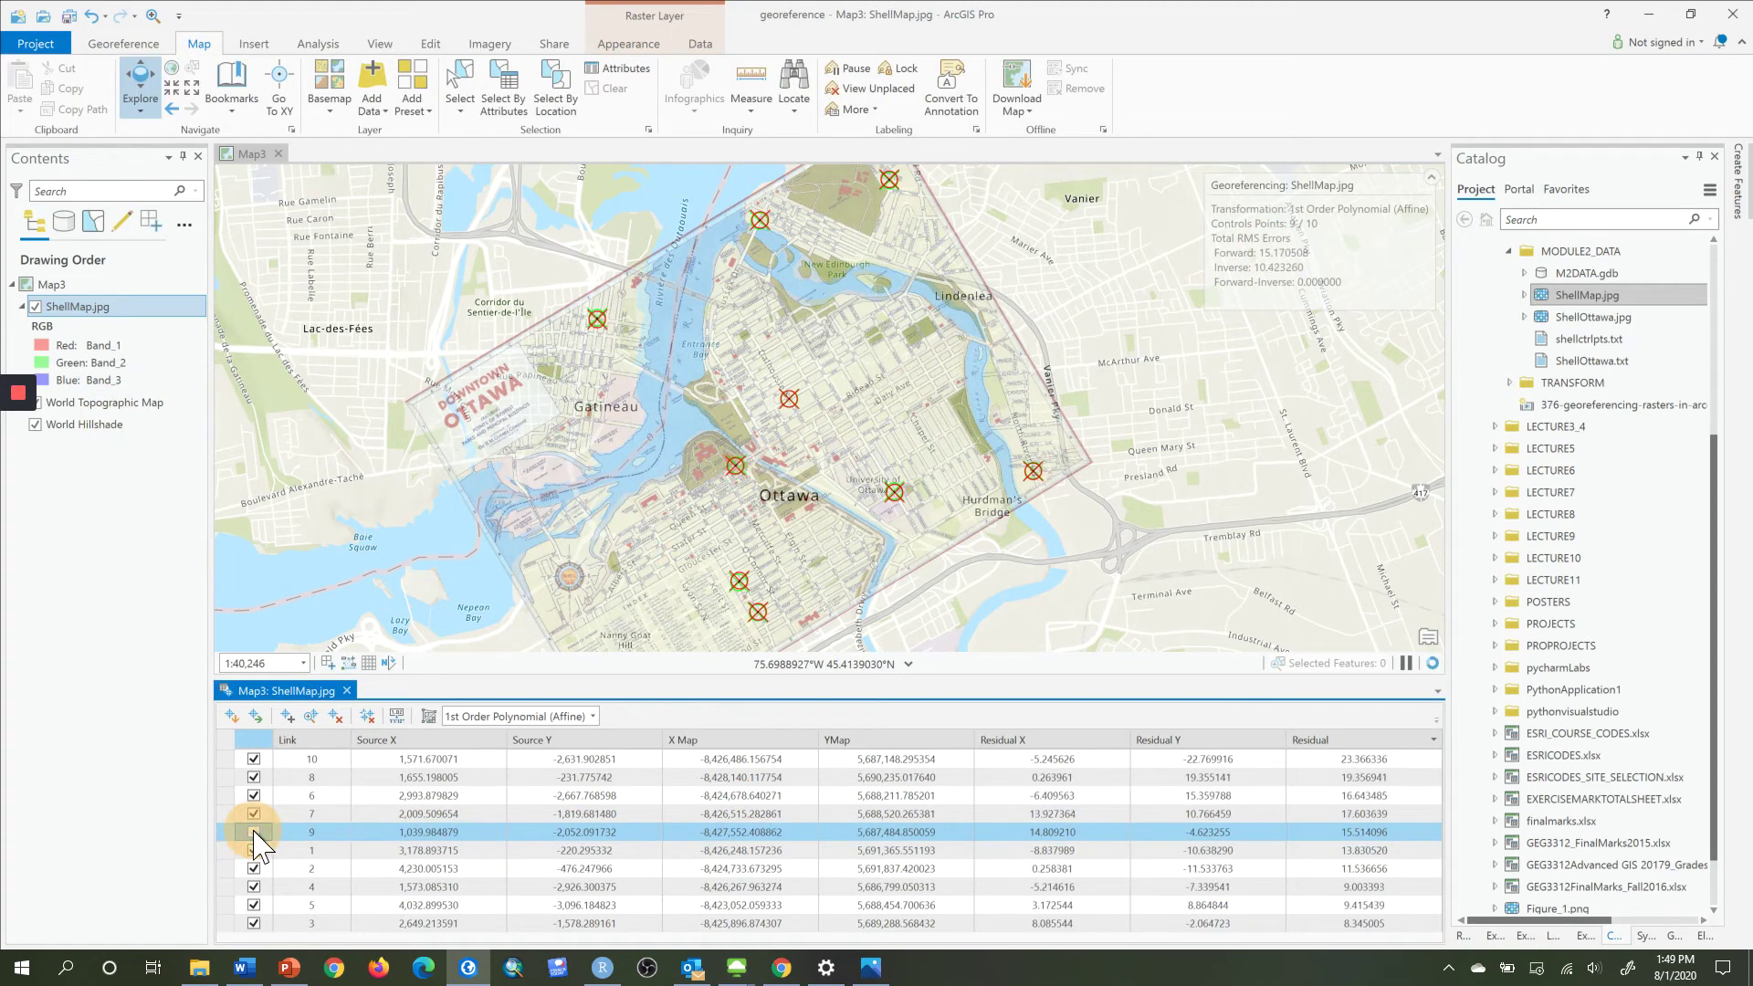
{"action": "left_click", "coordinate": [254, 832]}
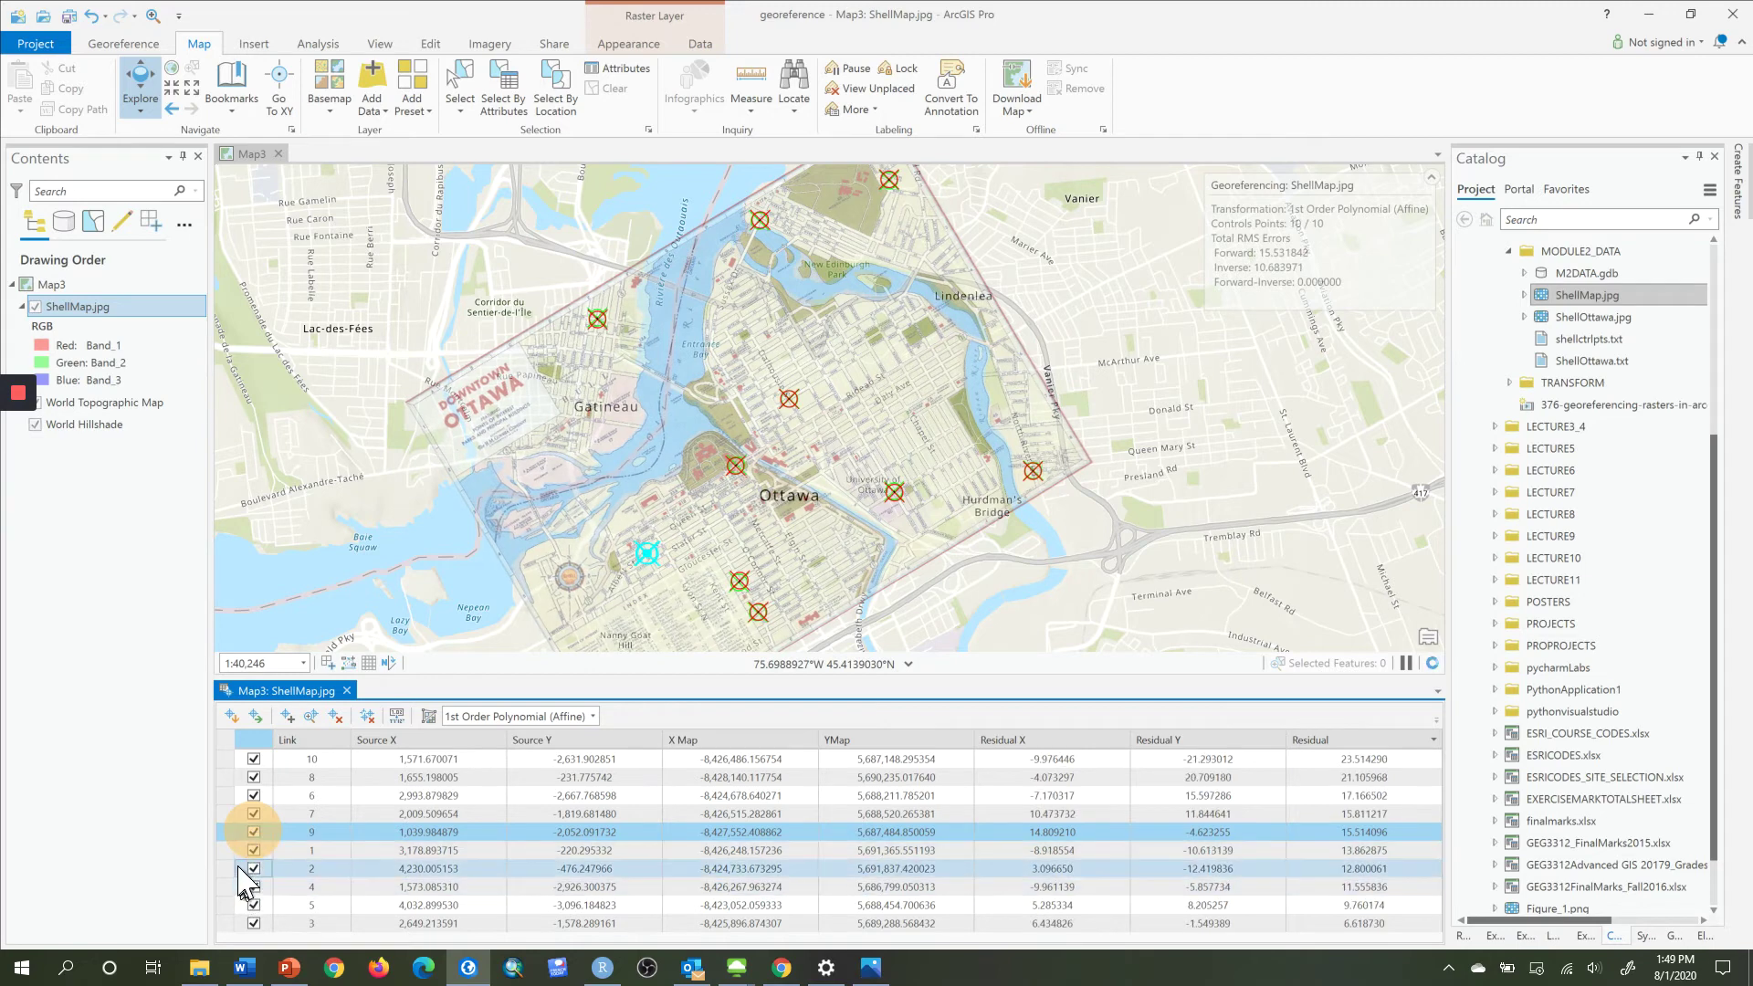
Locate links 1 and 2 on the map, and compare the RMS errors with each one disabled and re-enabled in turn.
{"action": "left_click", "coordinate": [226, 851]}
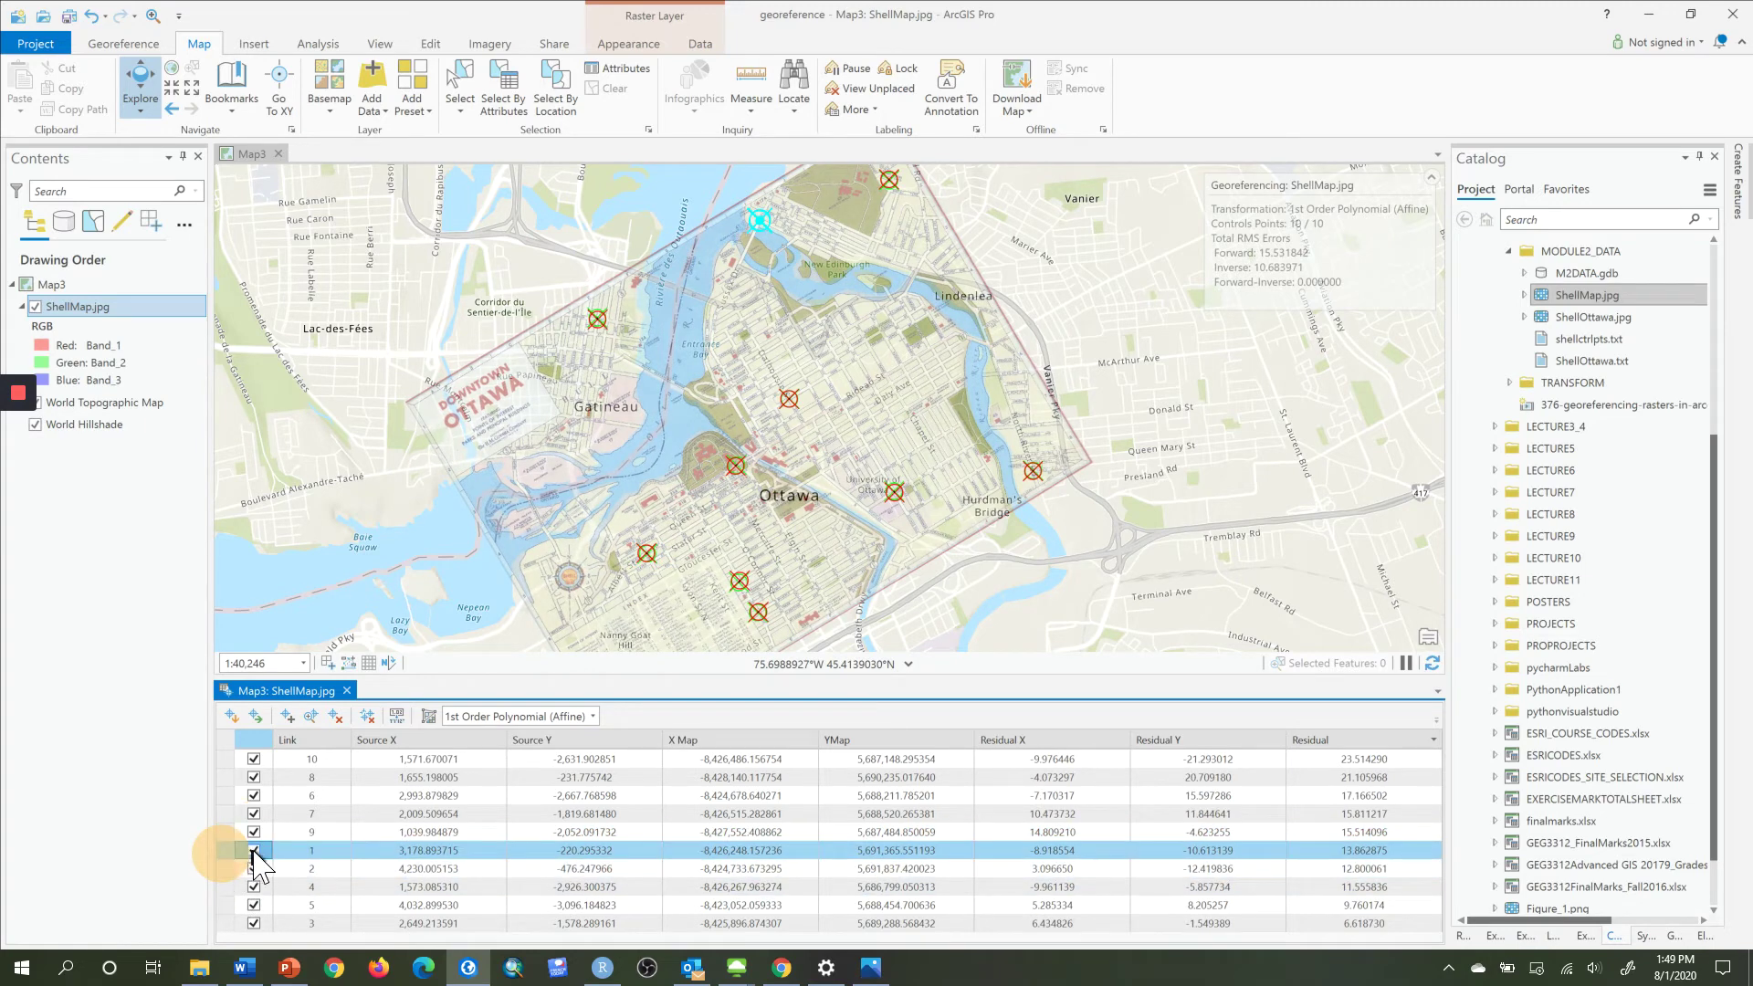
{"action": "left_click", "coordinate": [254, 850]}
{"action": "left_click", "coordinate": [254, 850]}
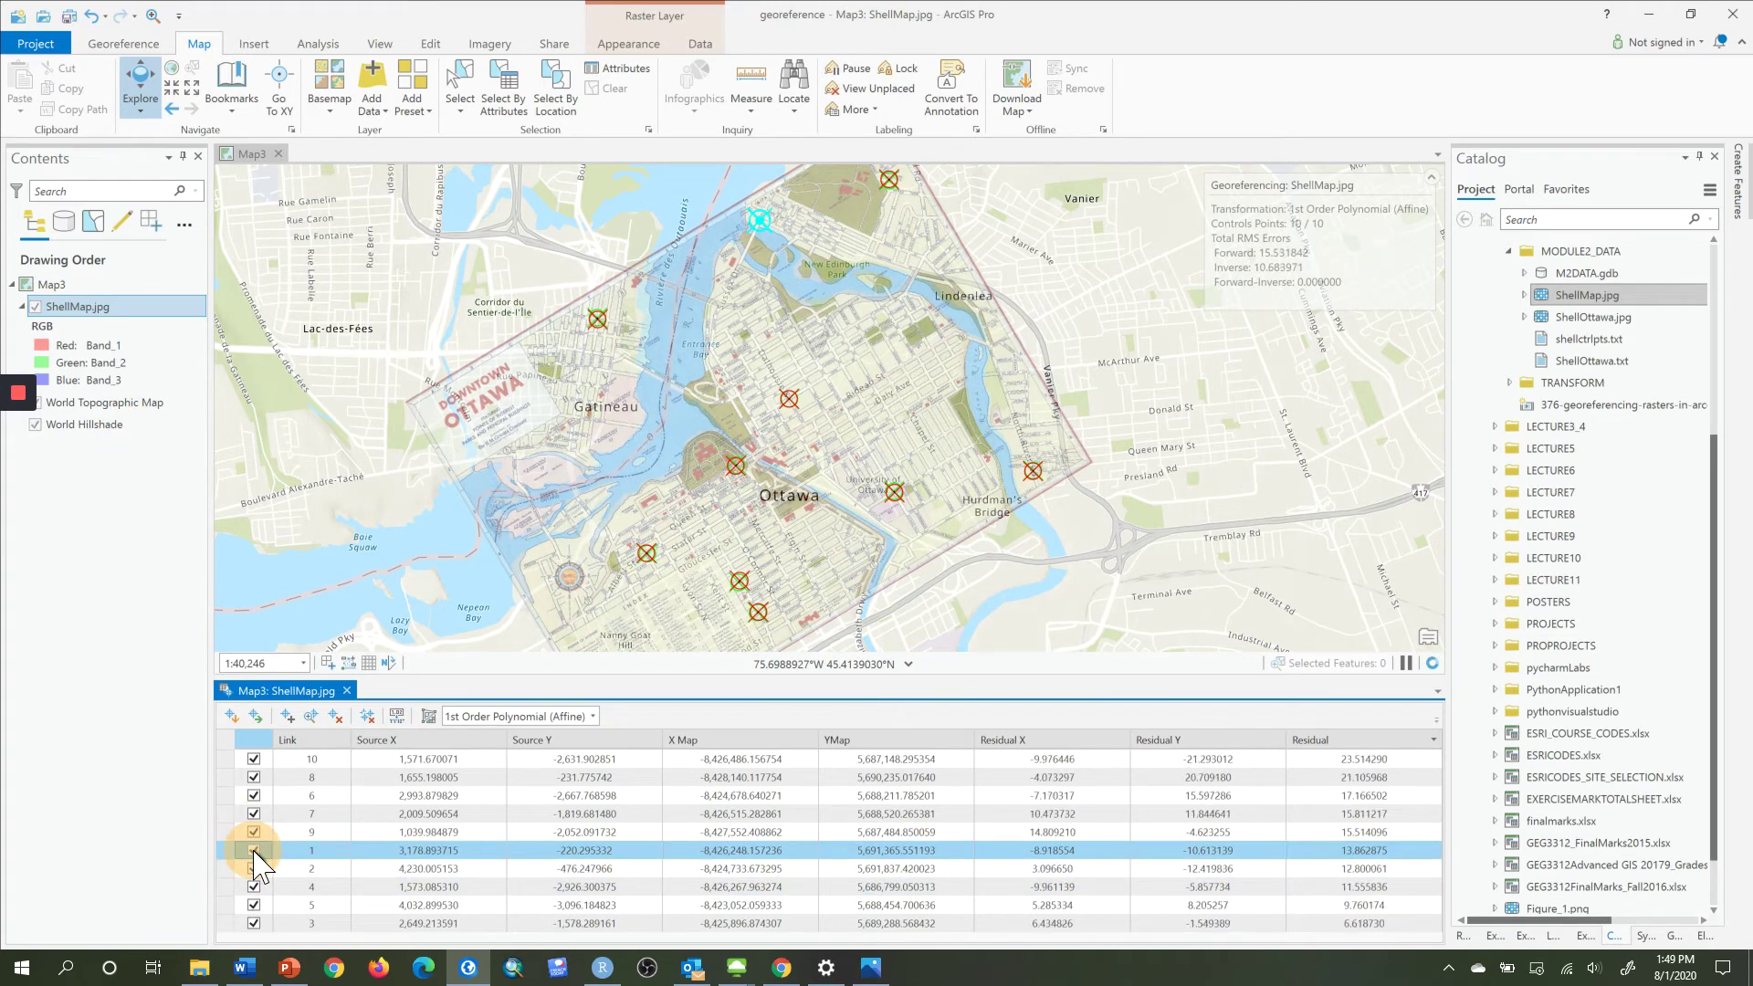
{"action": "left_click", "coordinate": [227, 870]}
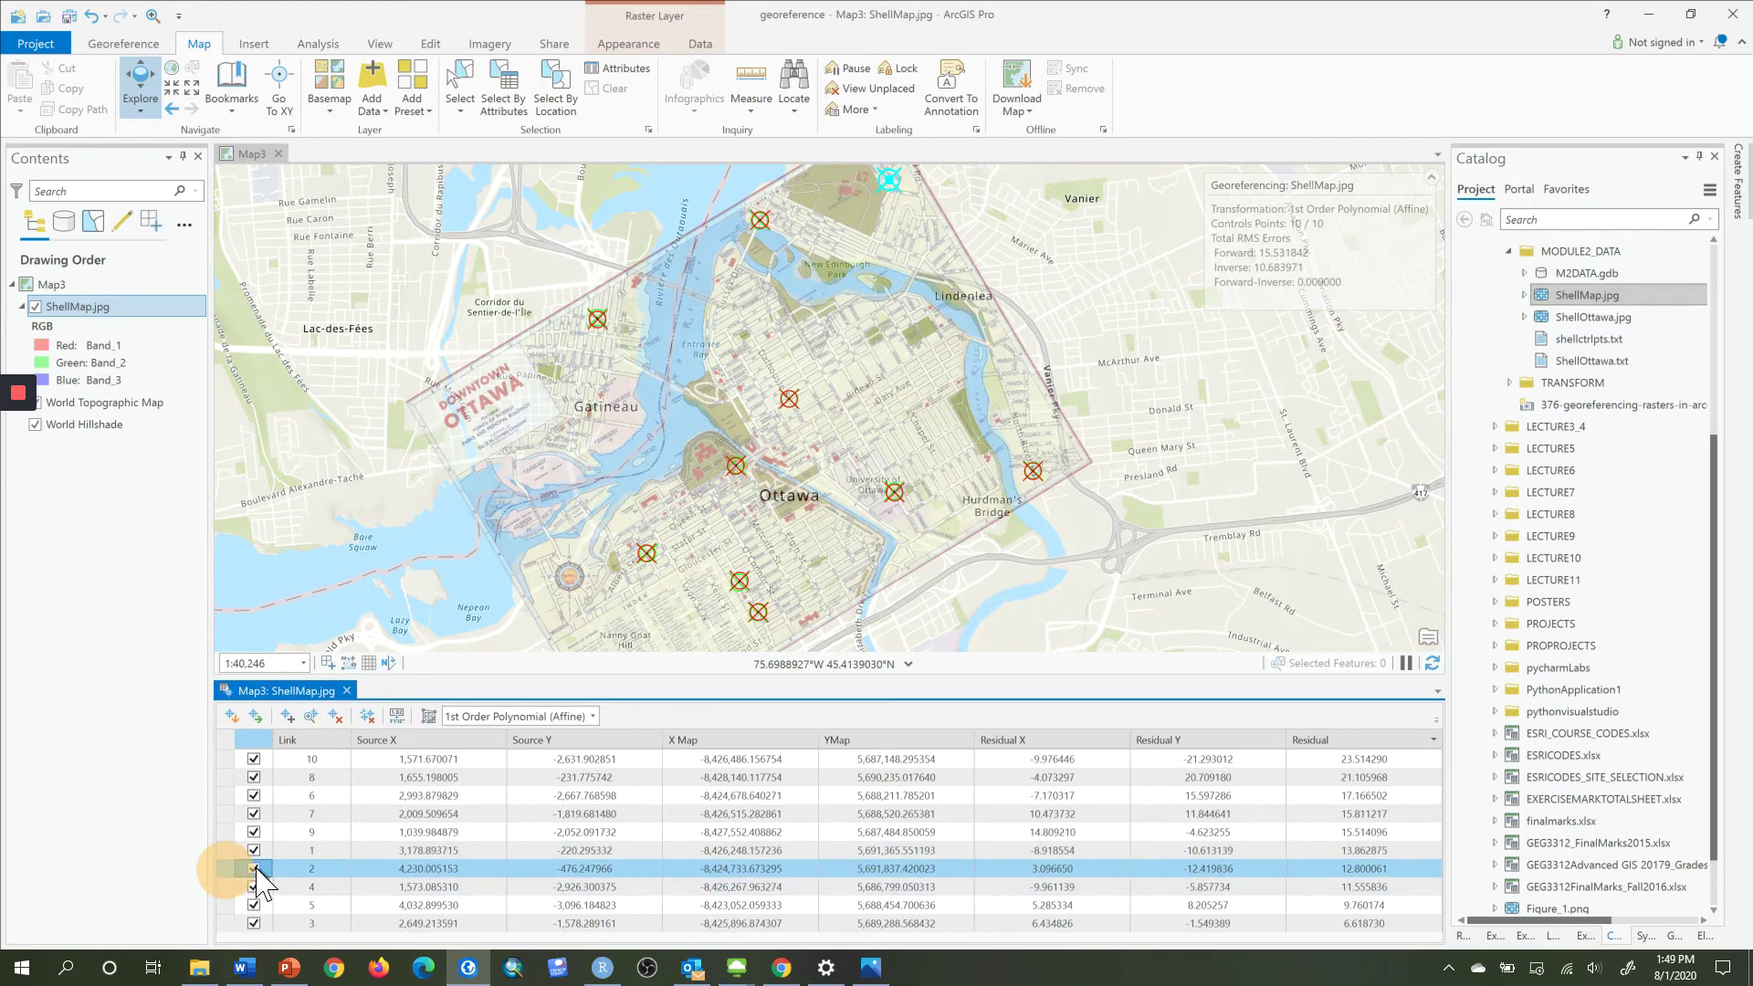
{"action": "left_click", "coordinate": [255, 870]}
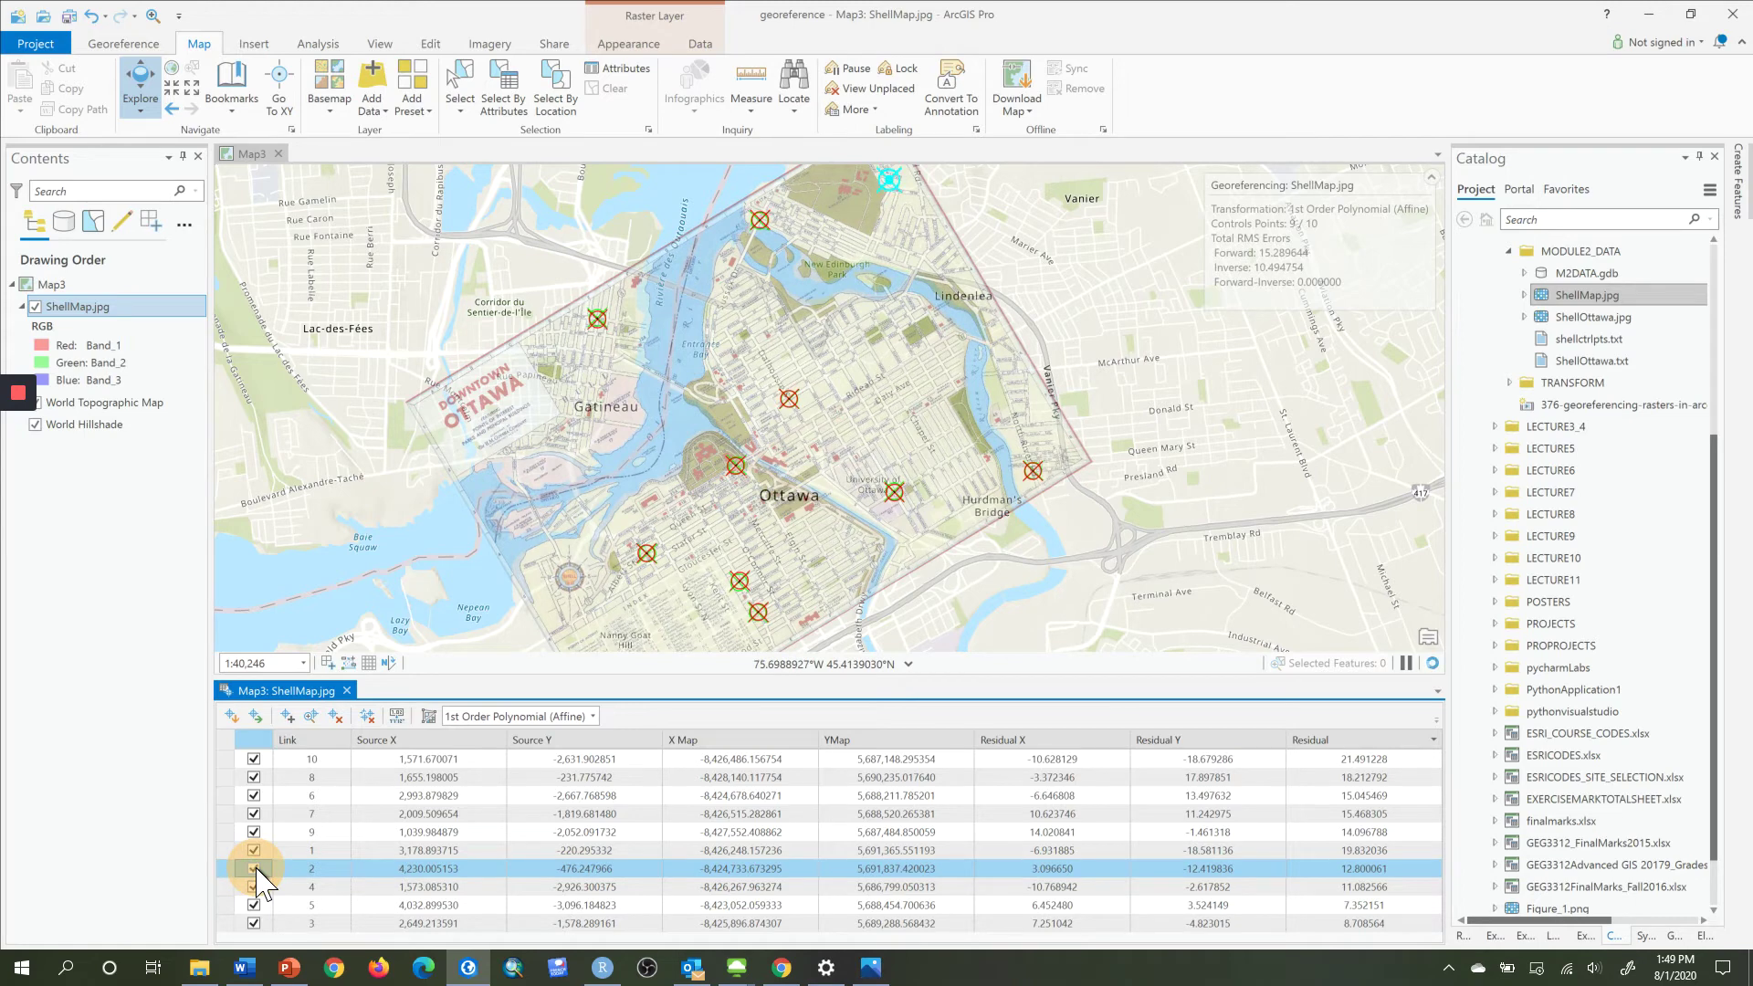
{"action": "left_click", "coordinate": [256, 870]}
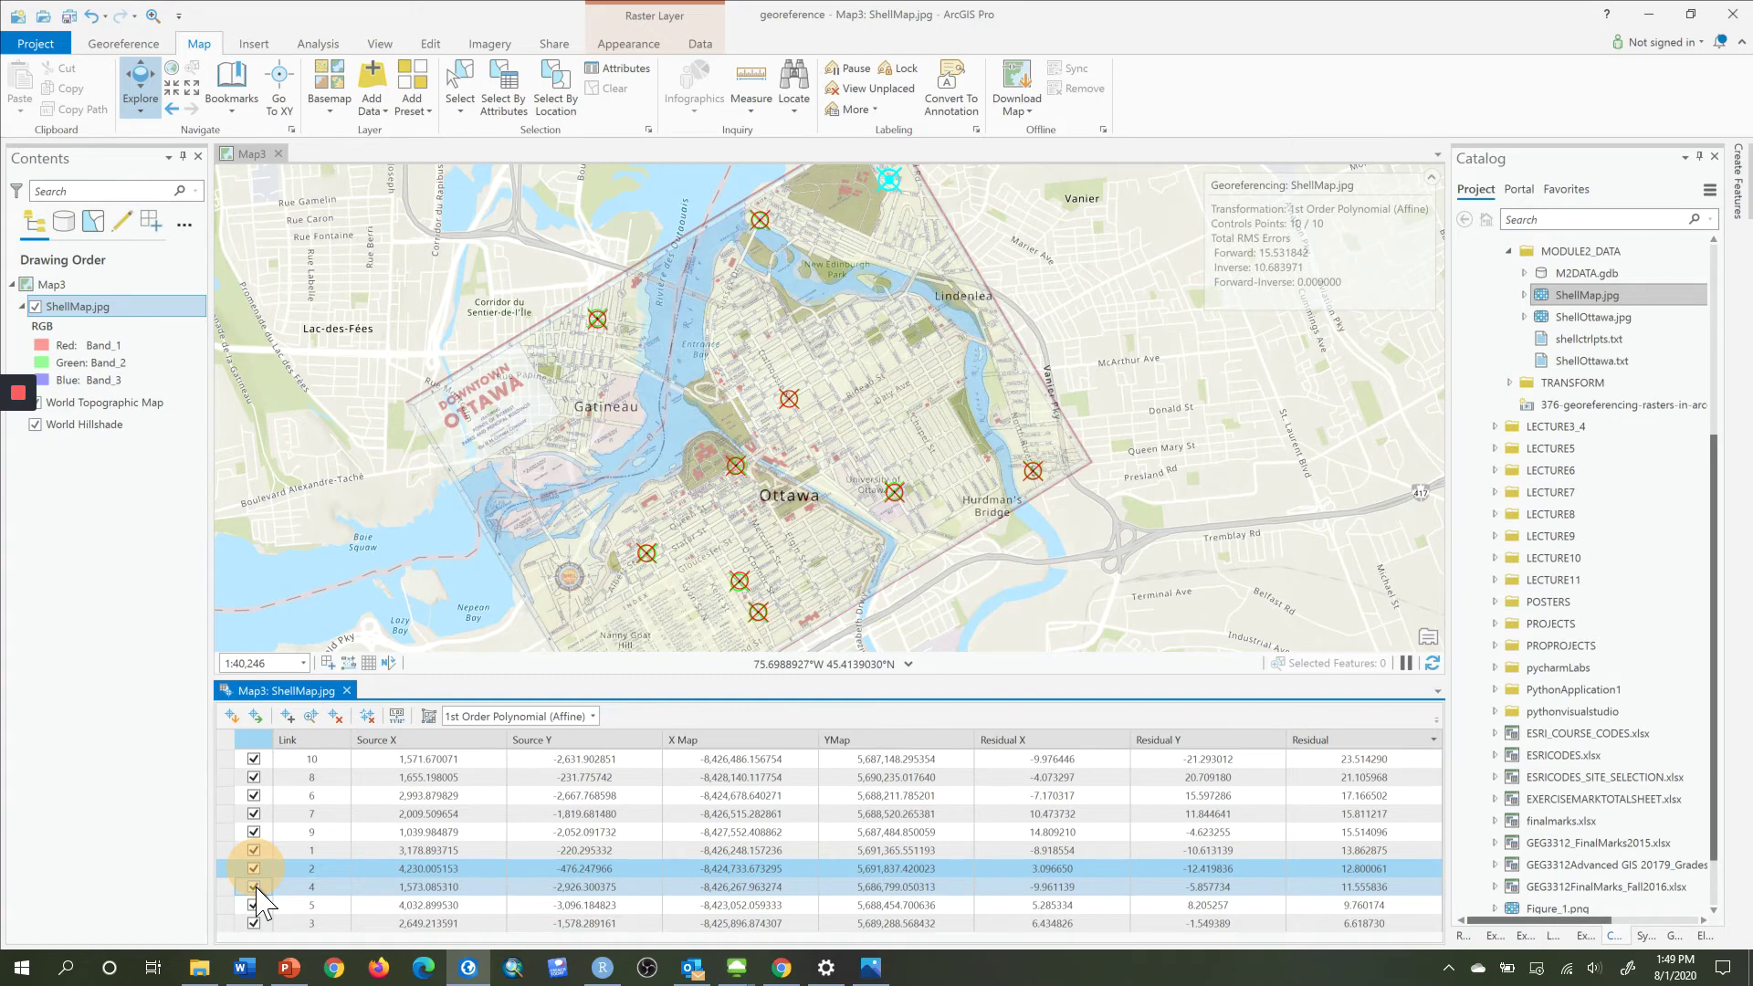
Compare the RMS errors with links 4, 5 and 3 each disabled and re-enabled in turn.
{"action": "left_click", "coordinate": [254, 886]}
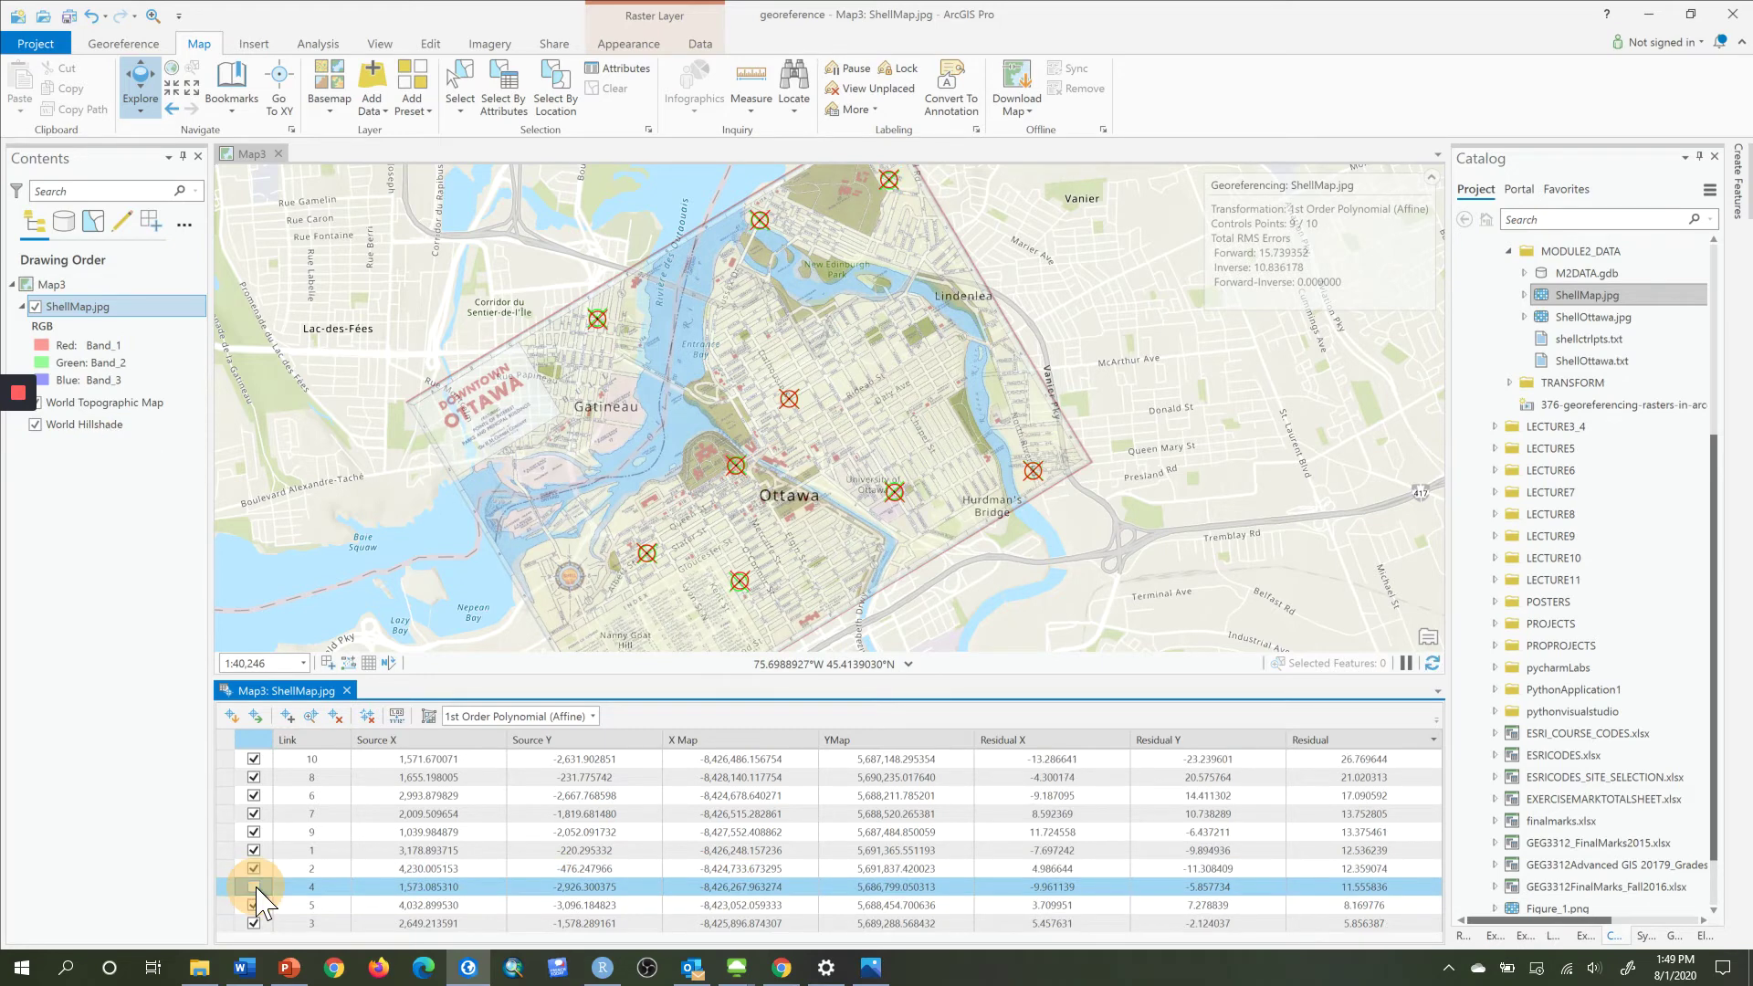
{"action": "left_click", "coordinate": [254, 887]}
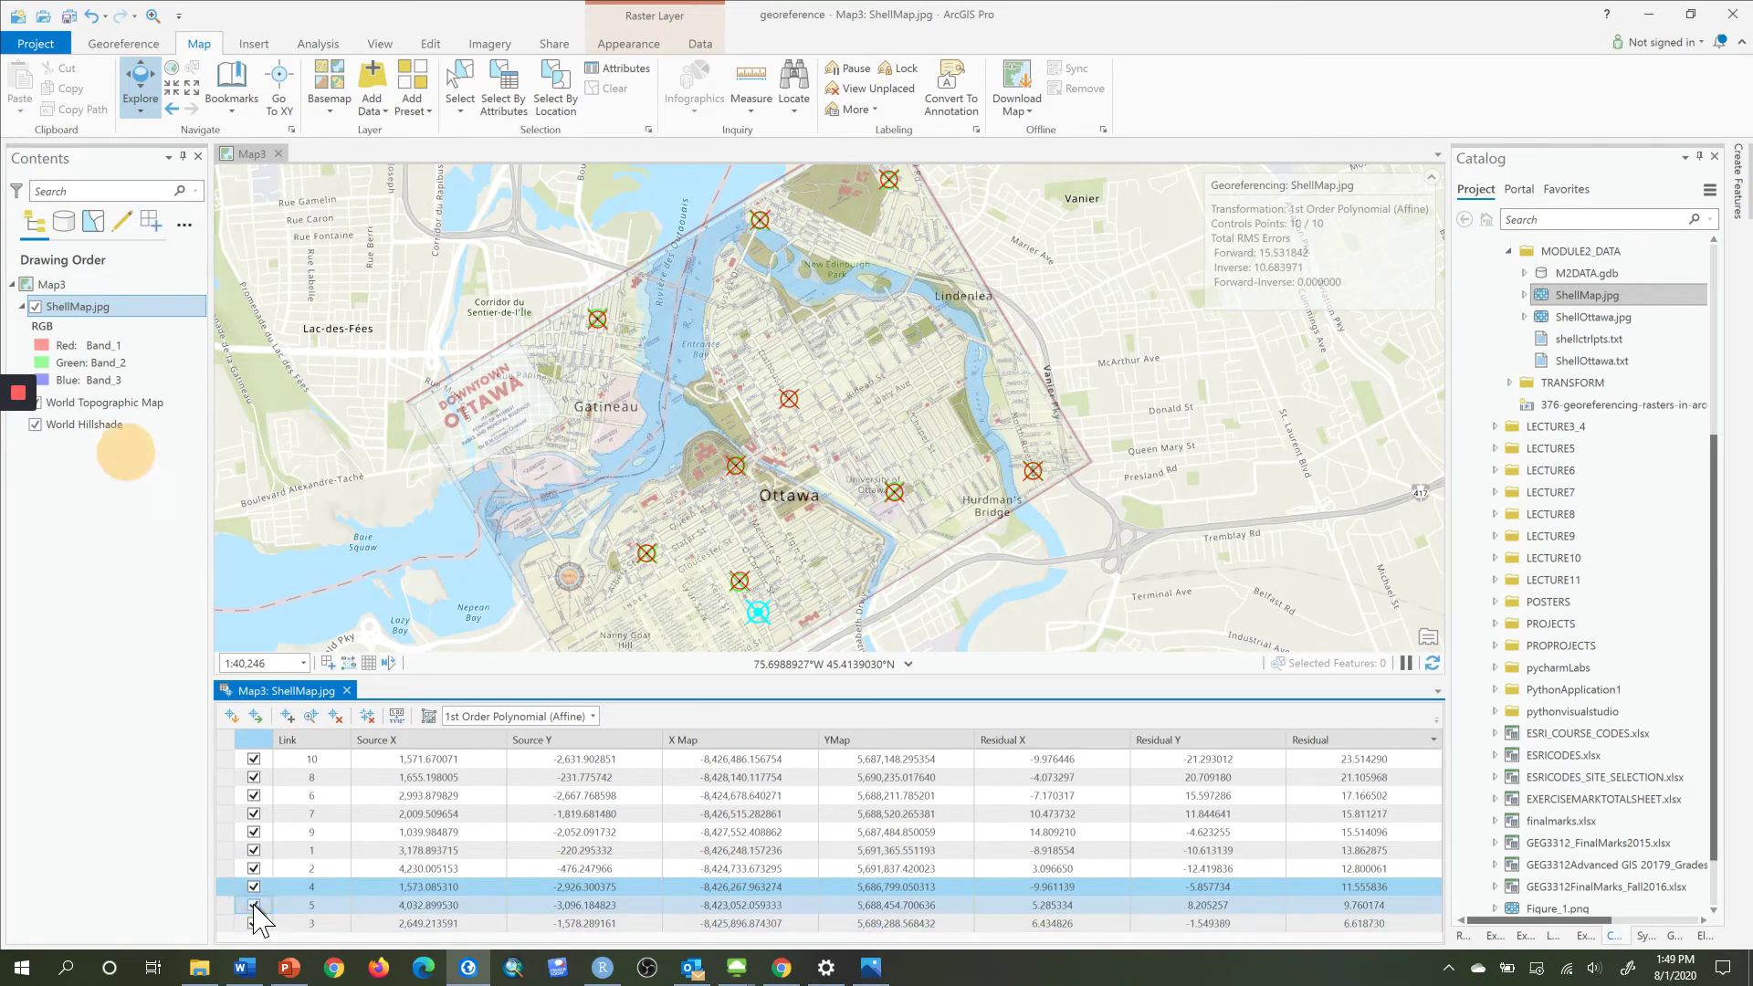
{"action": "left_click", "coordinate": [254, 905]}
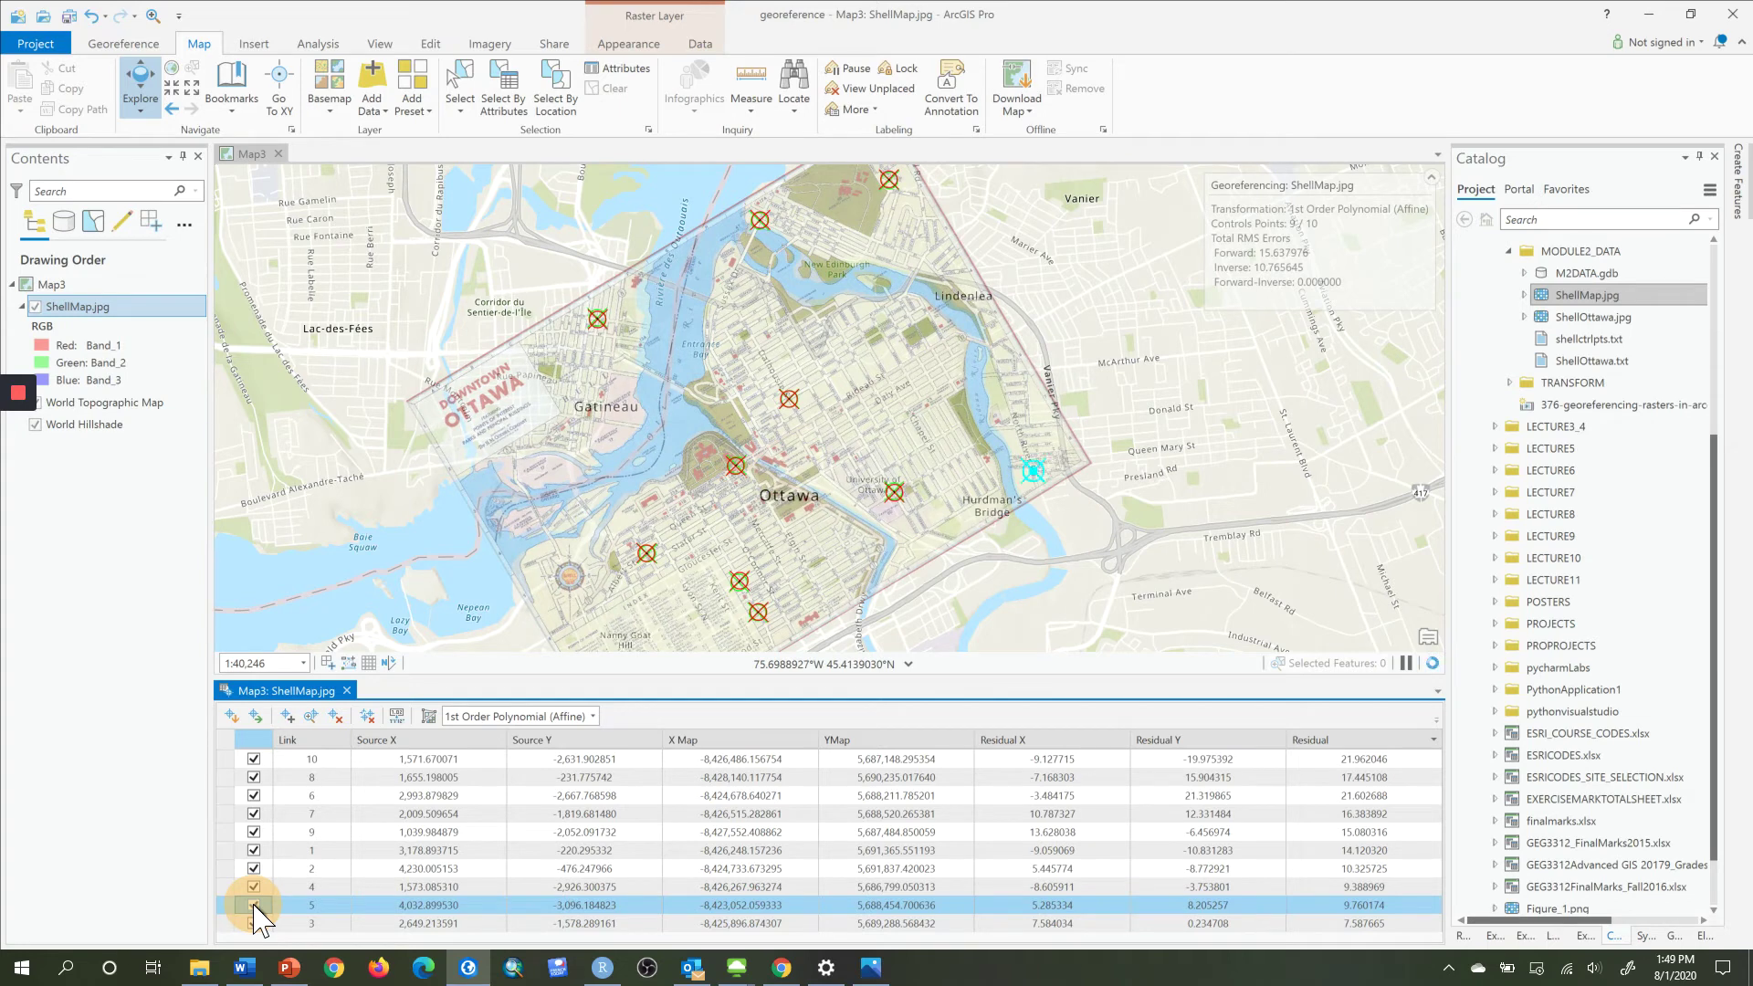
{"action": "left_click", "coordinate": [254, 905]}
{"action": "left_click", "coordinate": [254, 923]}
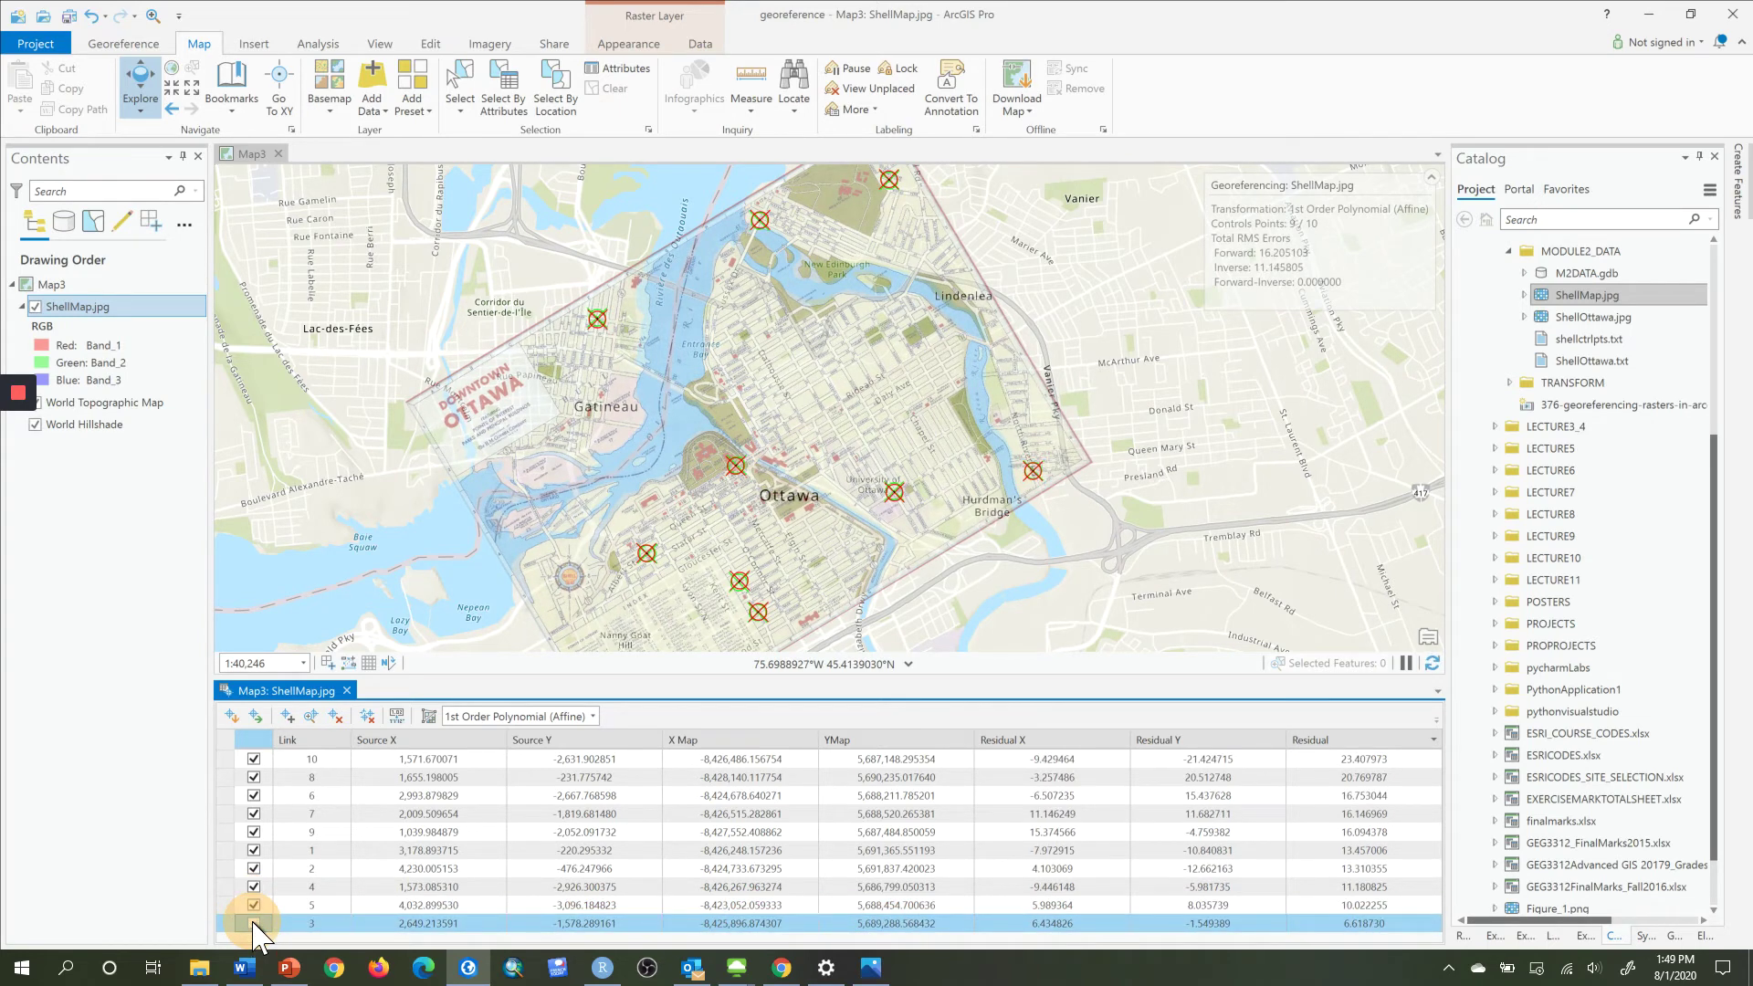
{"action": "left_click", "coordinate": [254, 923]}
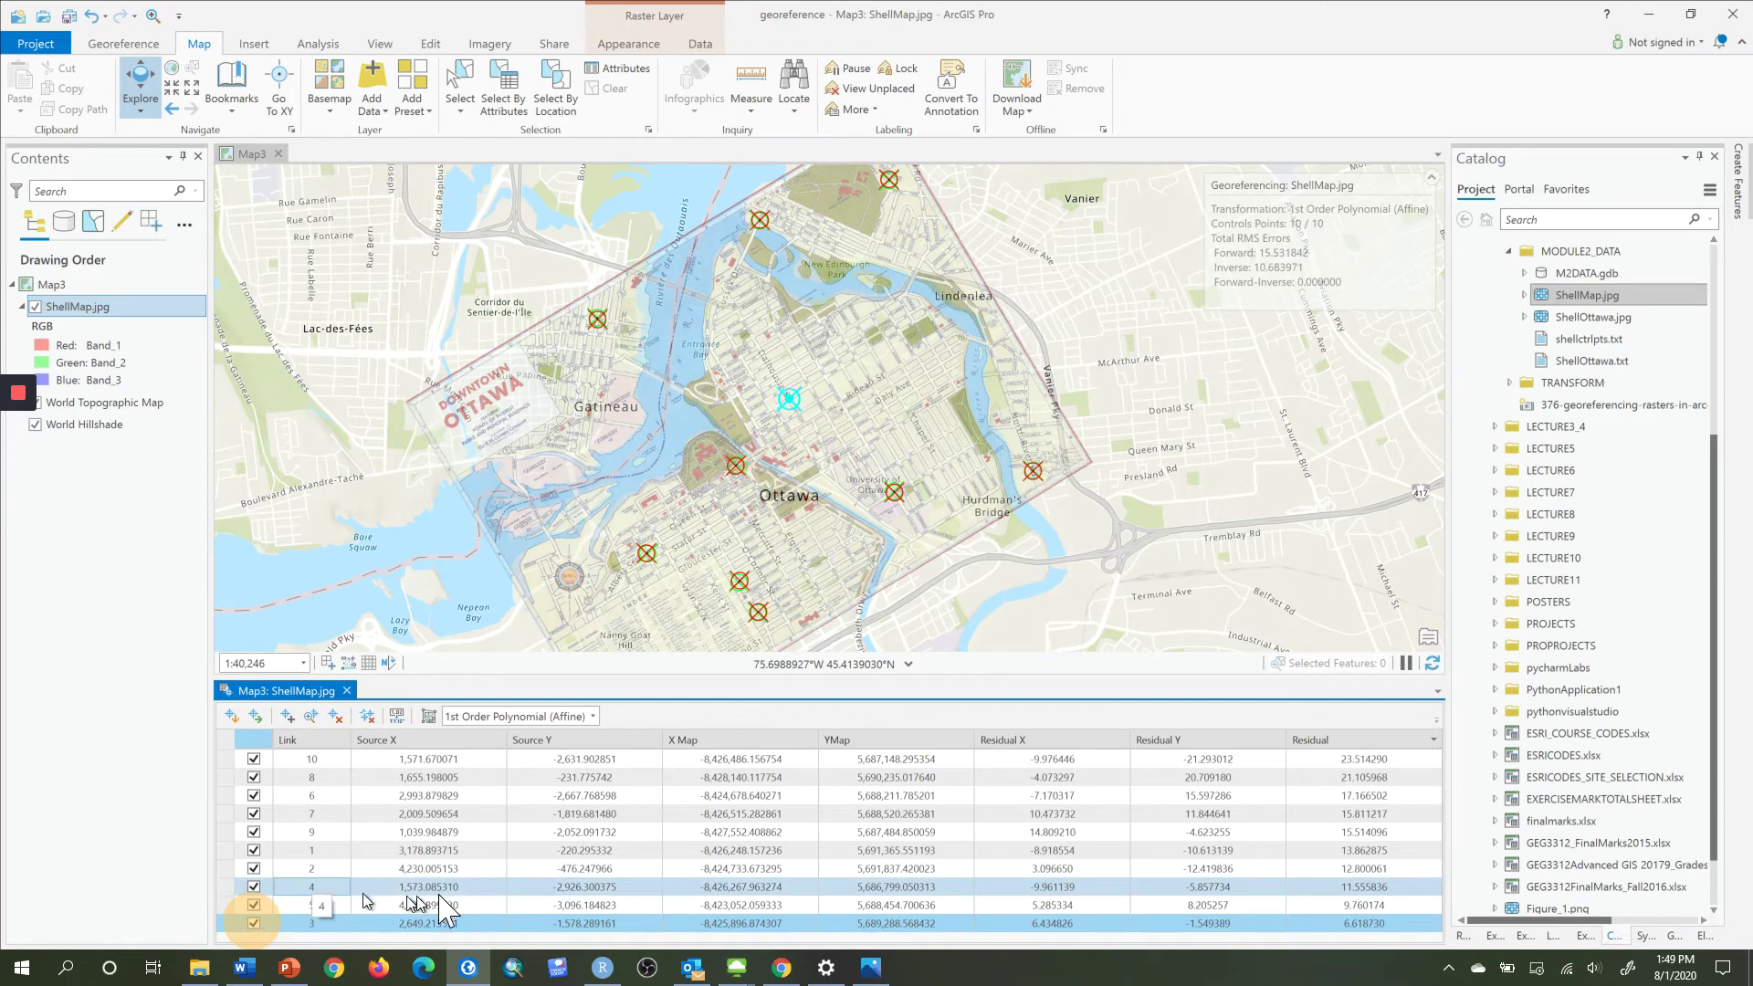
Disable control point link 10 and re-sort the table by total residual, largest first.
{"action": "left_click", "coordinate": [254, 759]}
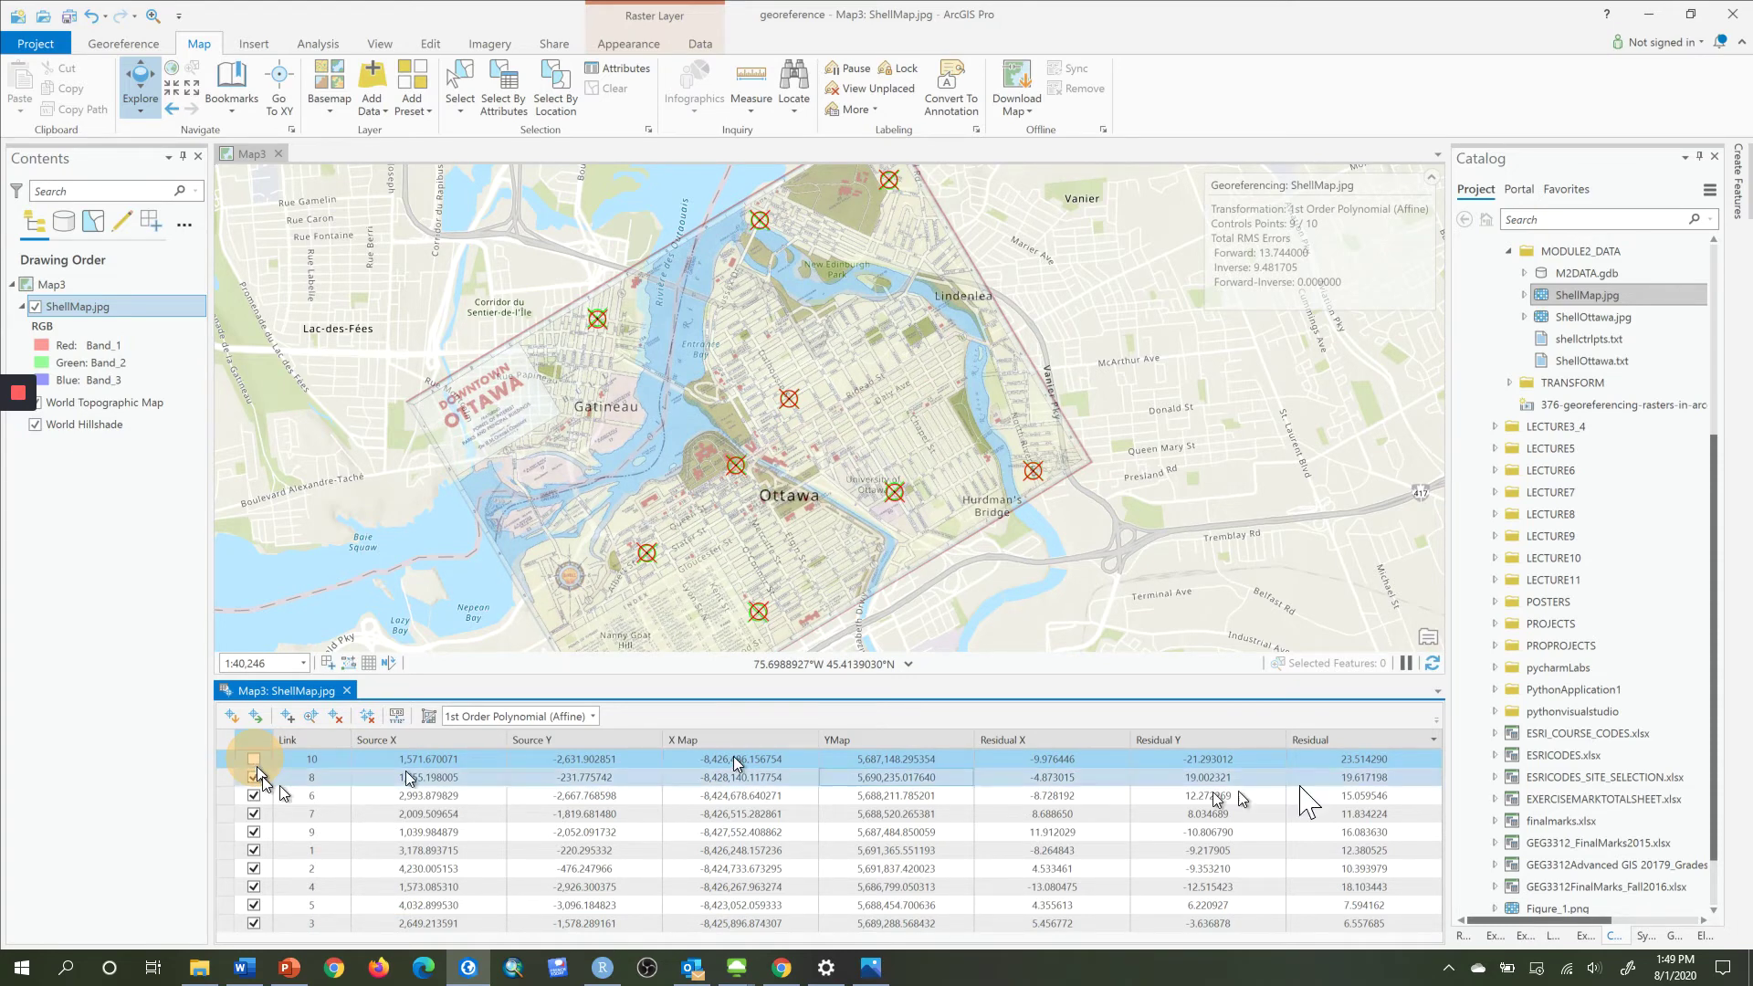
{"action": "left_click", "coordinate": [1383, 740]}
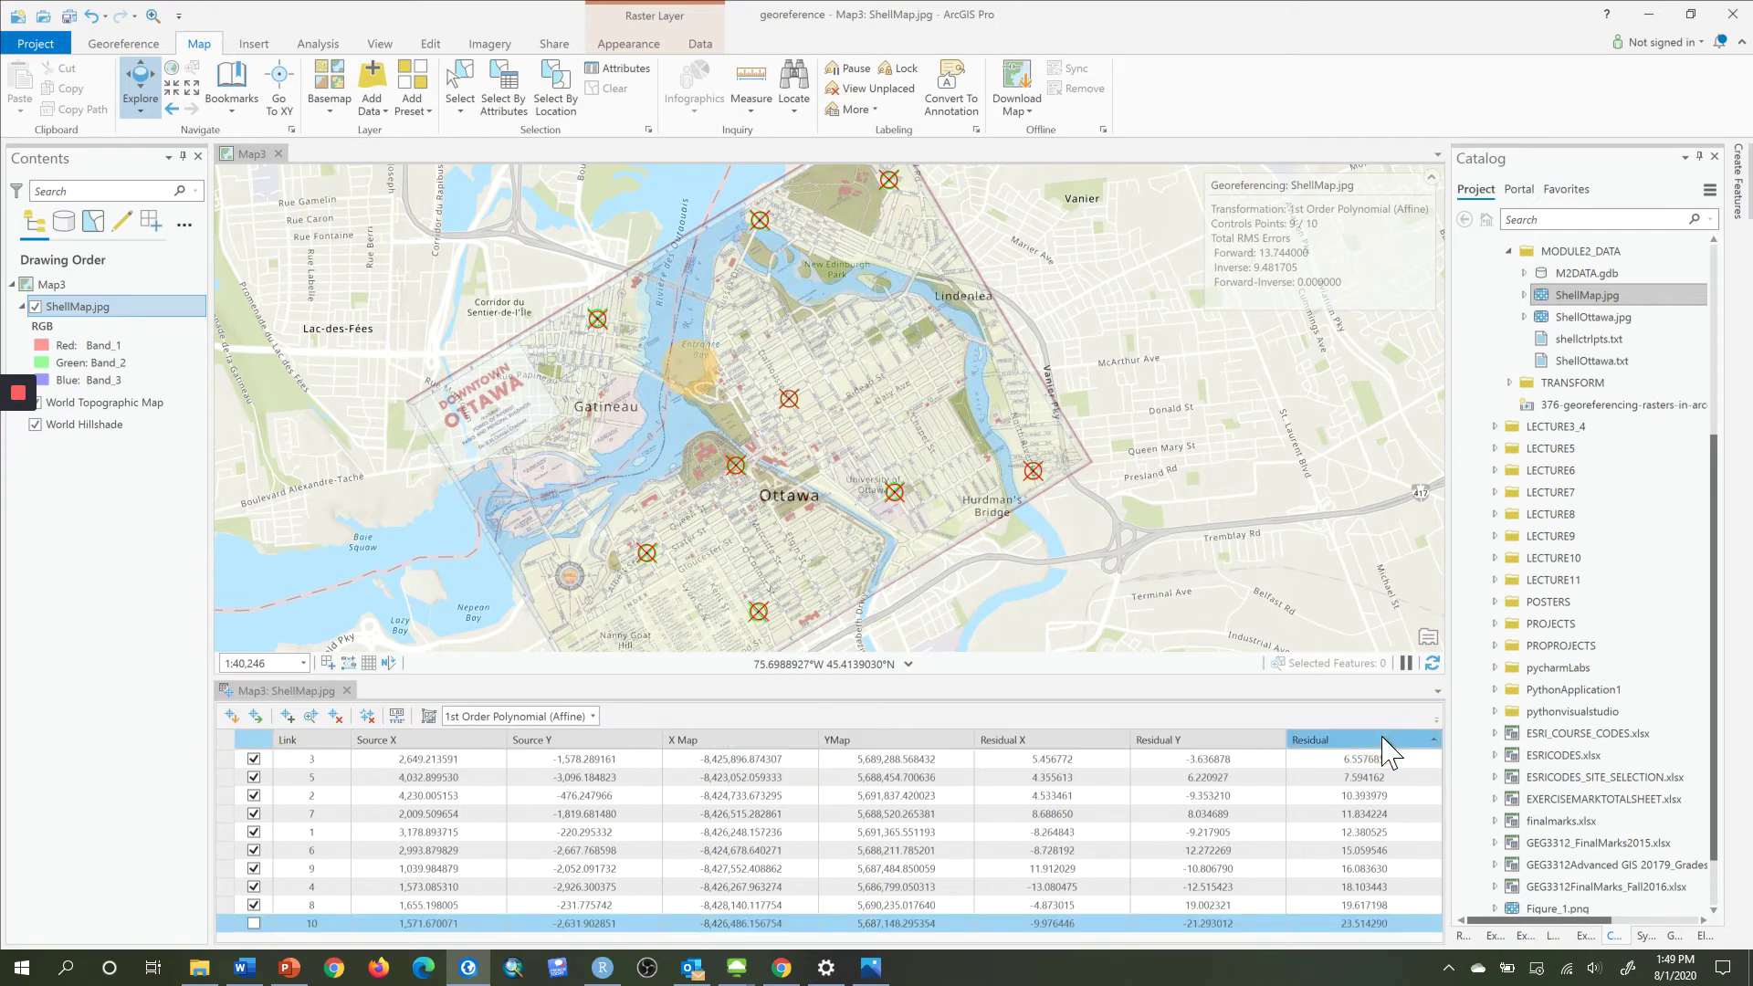
{"action": "left_click", "coordinate": [1385, 743]}
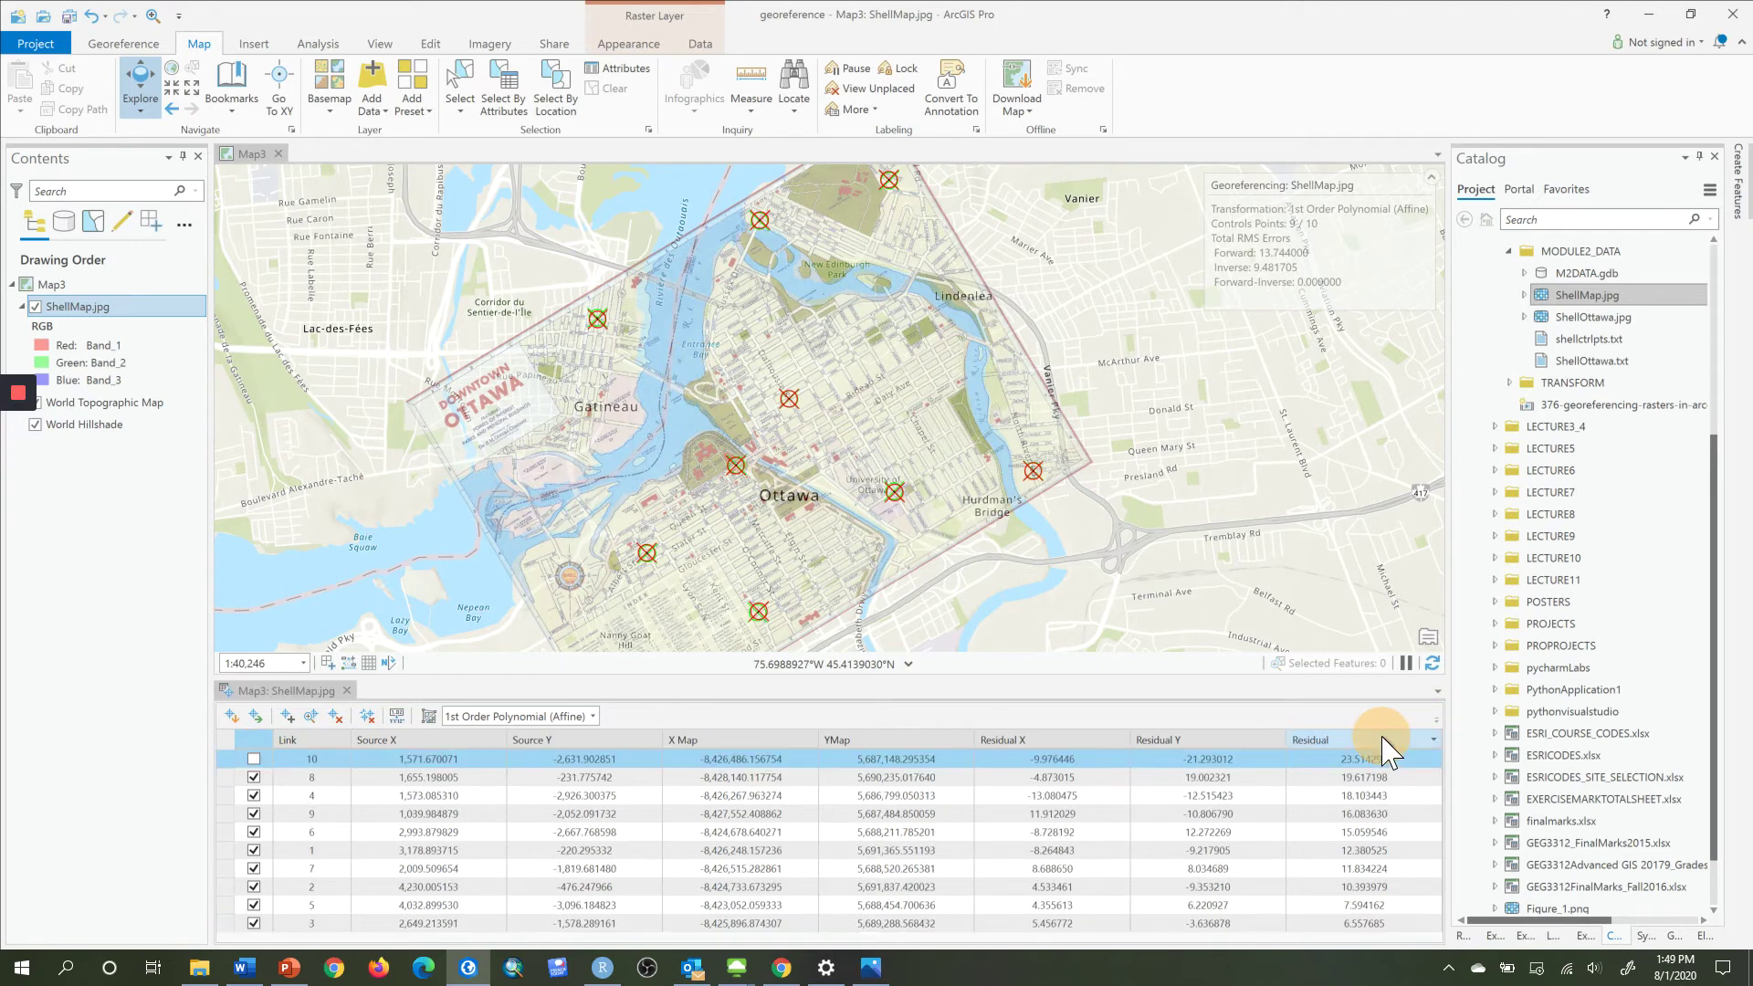
Disable control point links 8, 4 and 6, and re-sort the table by total residual, largest first.
{"action": "left_click", "coordinate": [253, 778]}
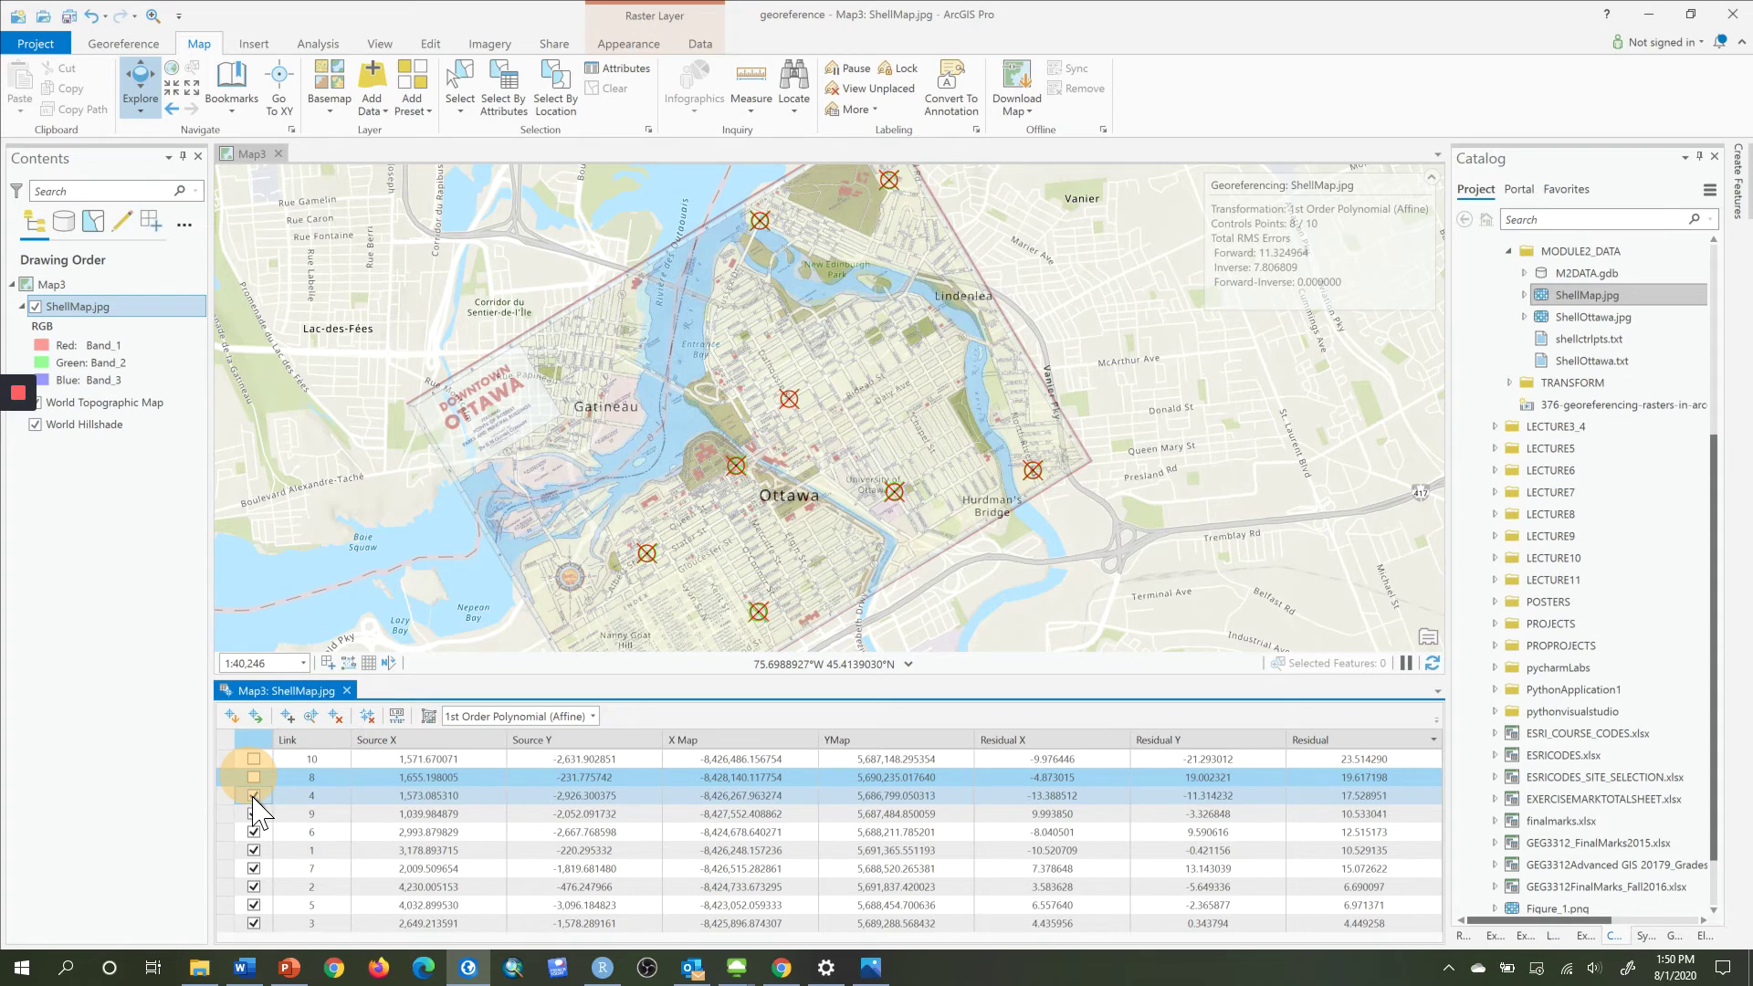
{"action": "left_click", "coordinate": [253, 797]}
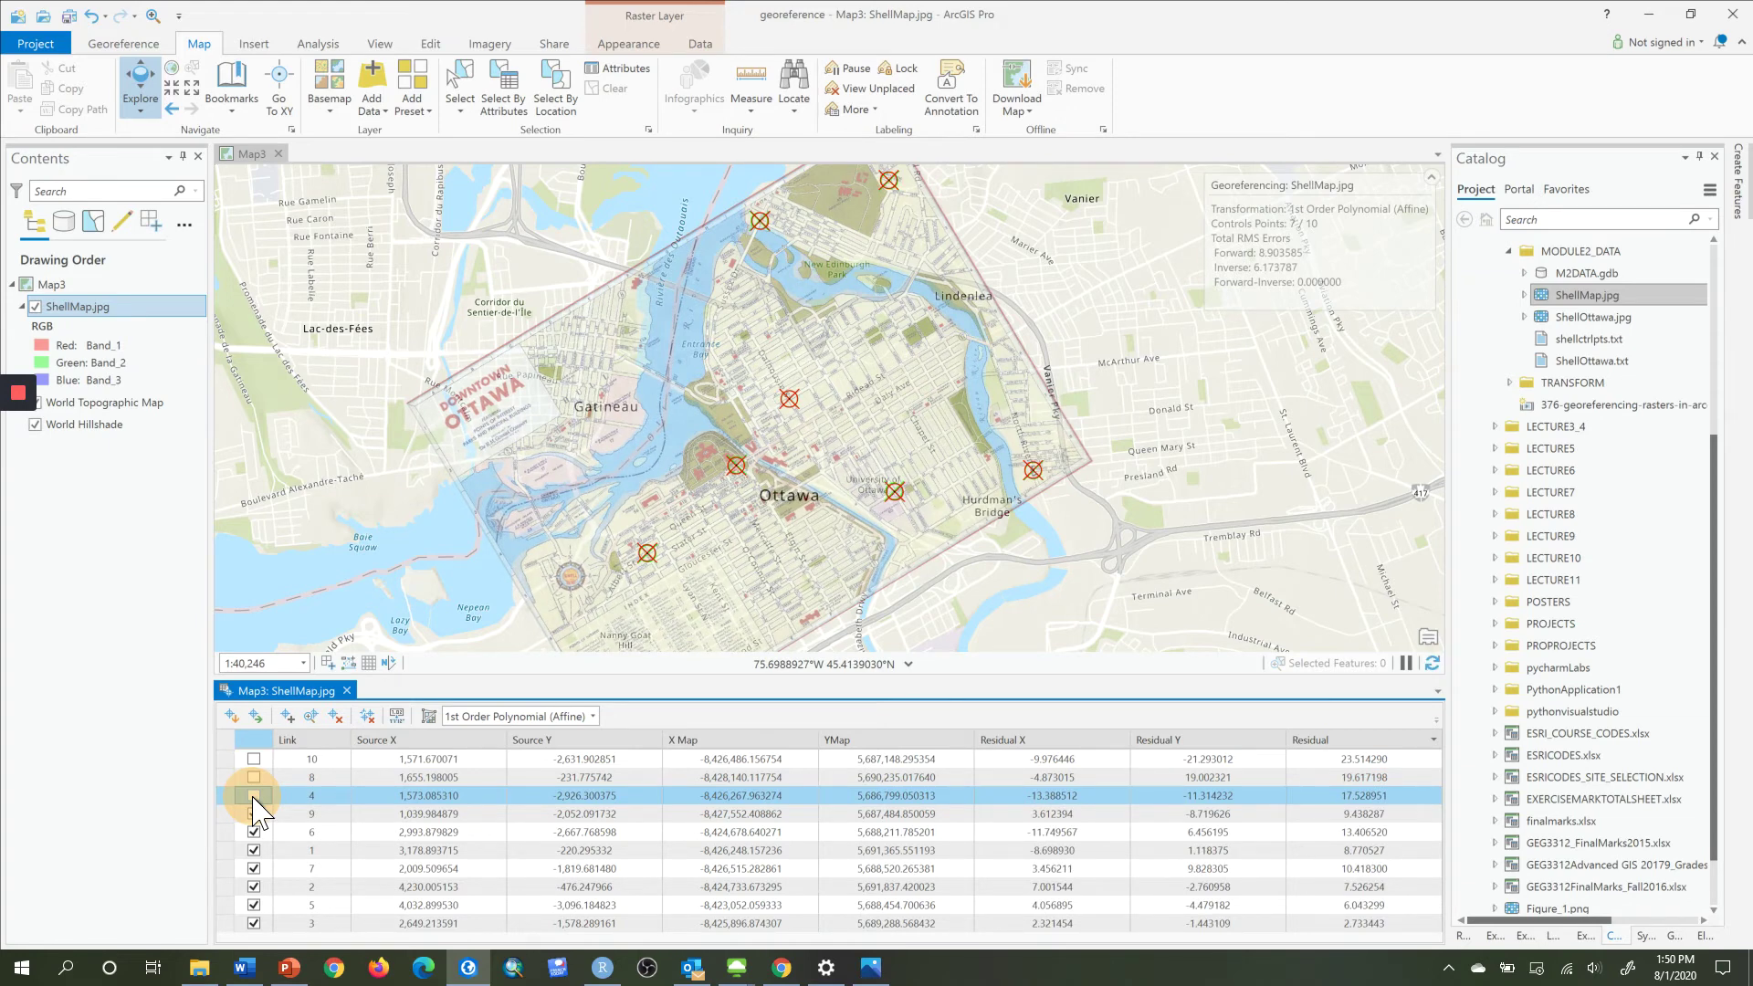
{"action": "left_click", "coordinate": [254, 813], "text": "ctrl"}
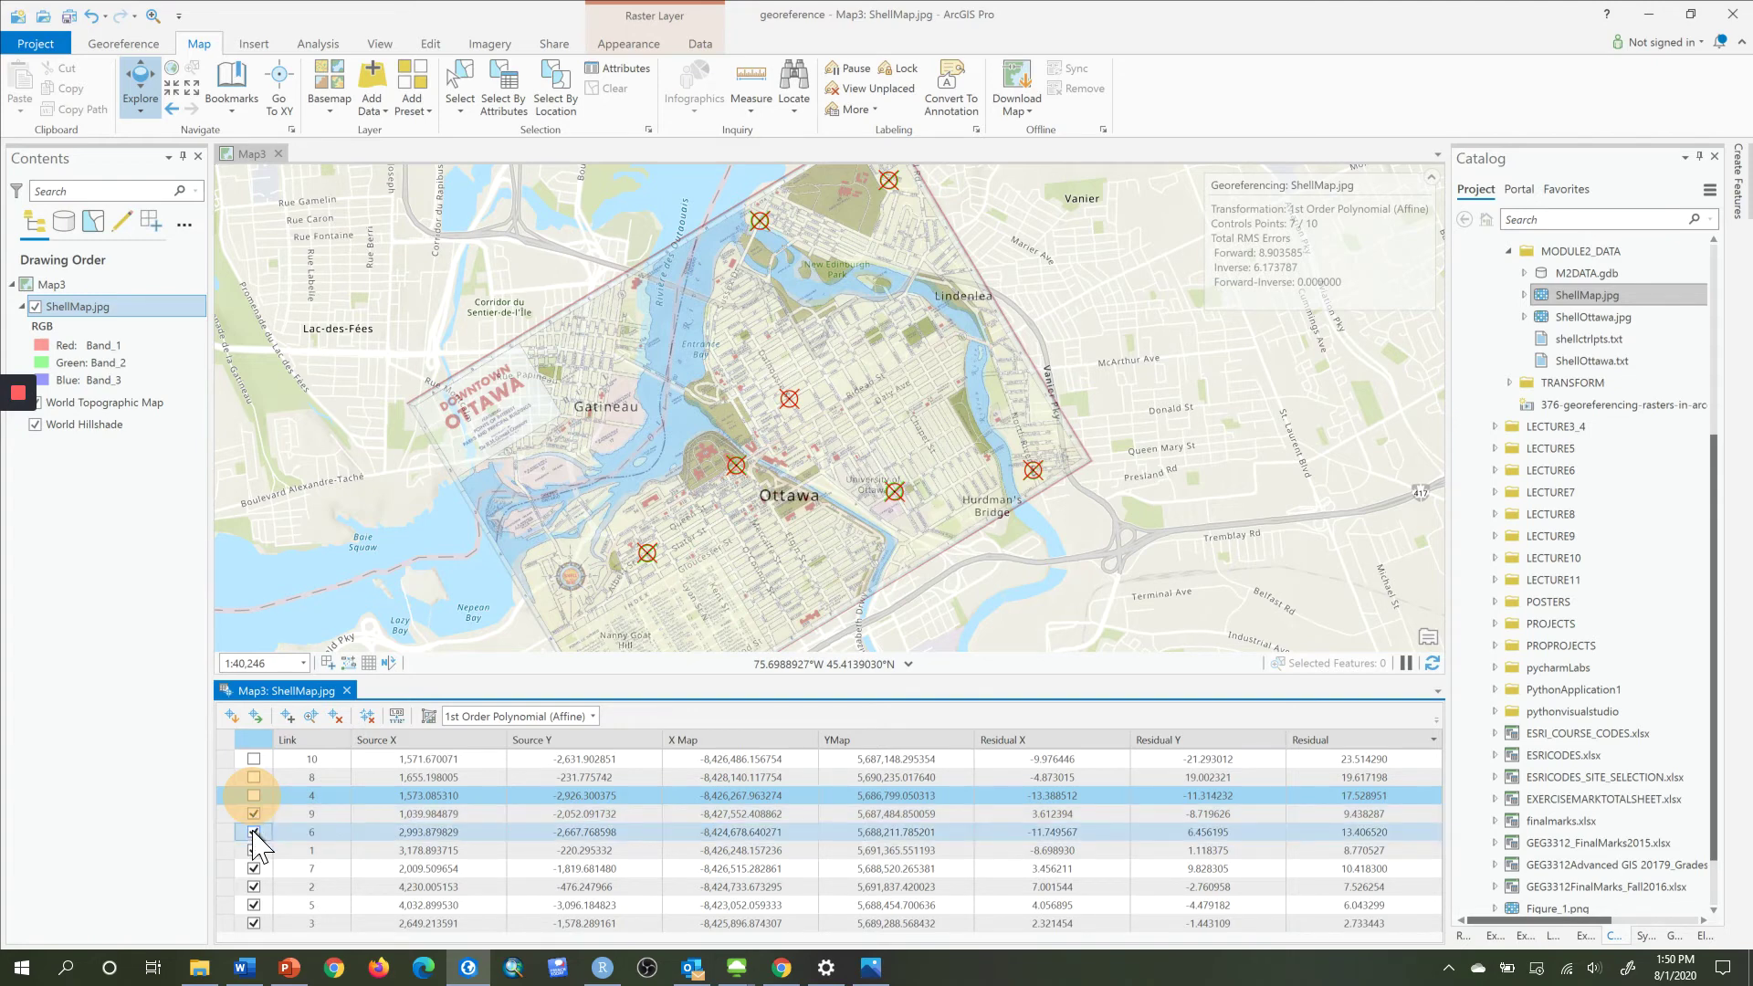
{"action": "left_click", "coordinate": [255, 831]}
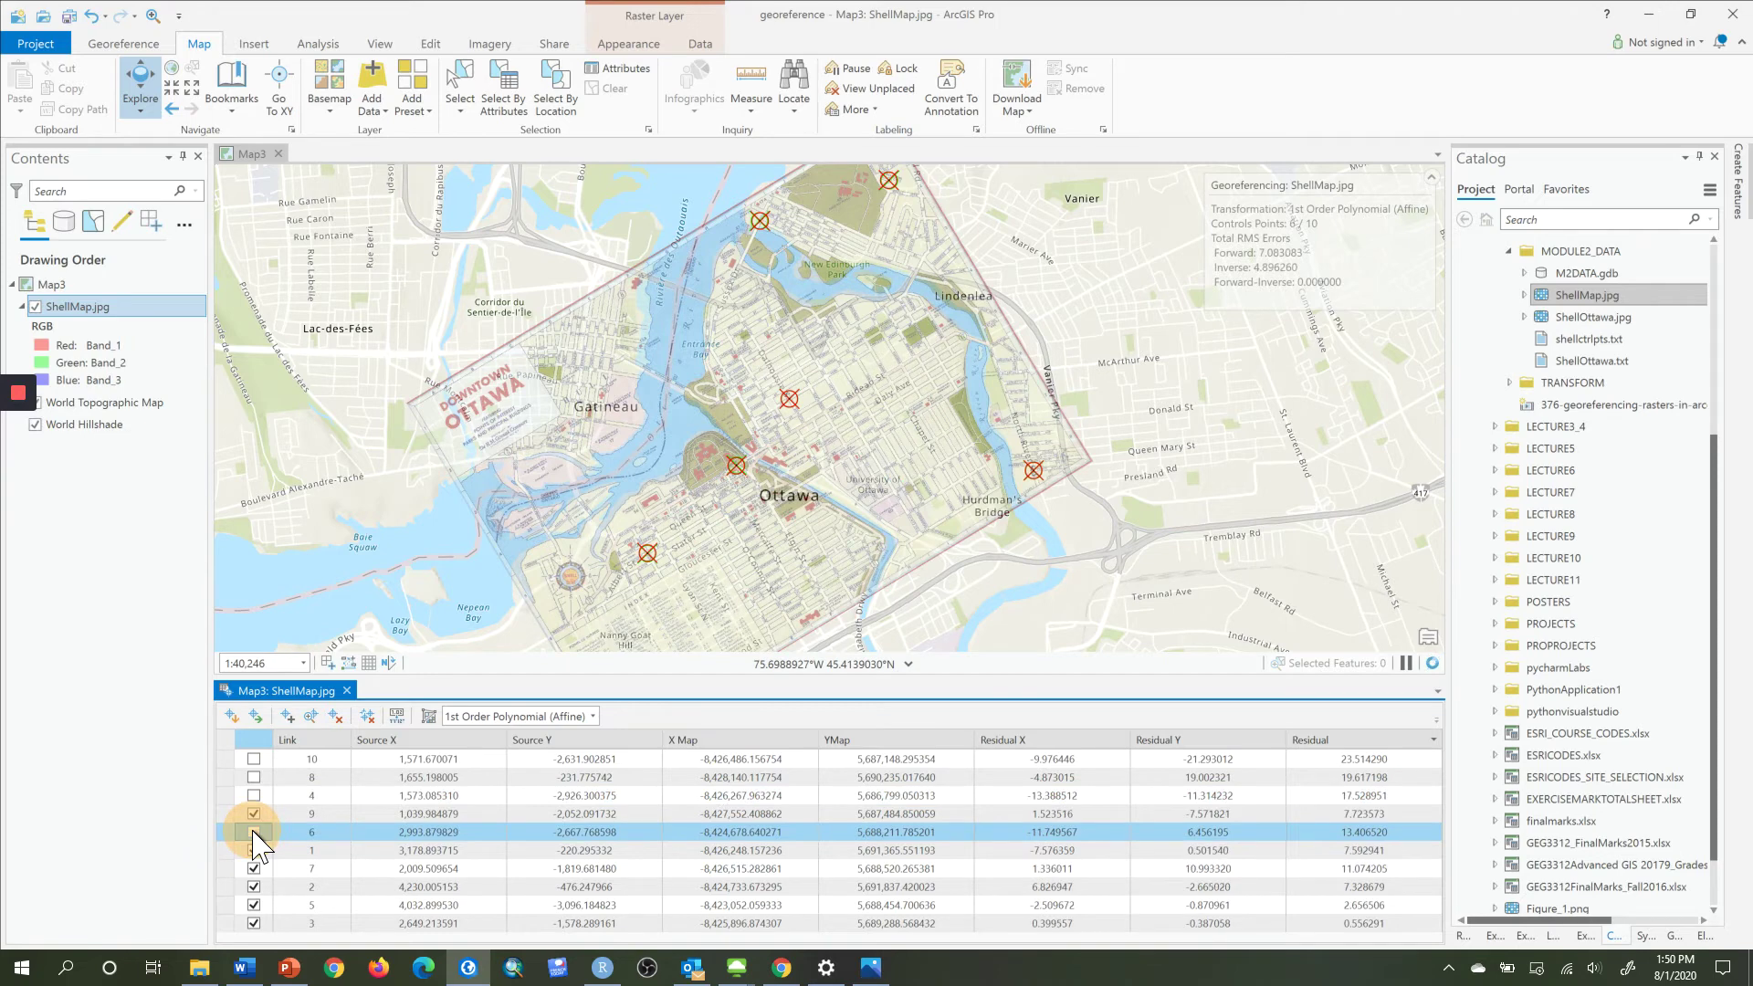
{"action": "left_click", "coordinate": [255, 831]}
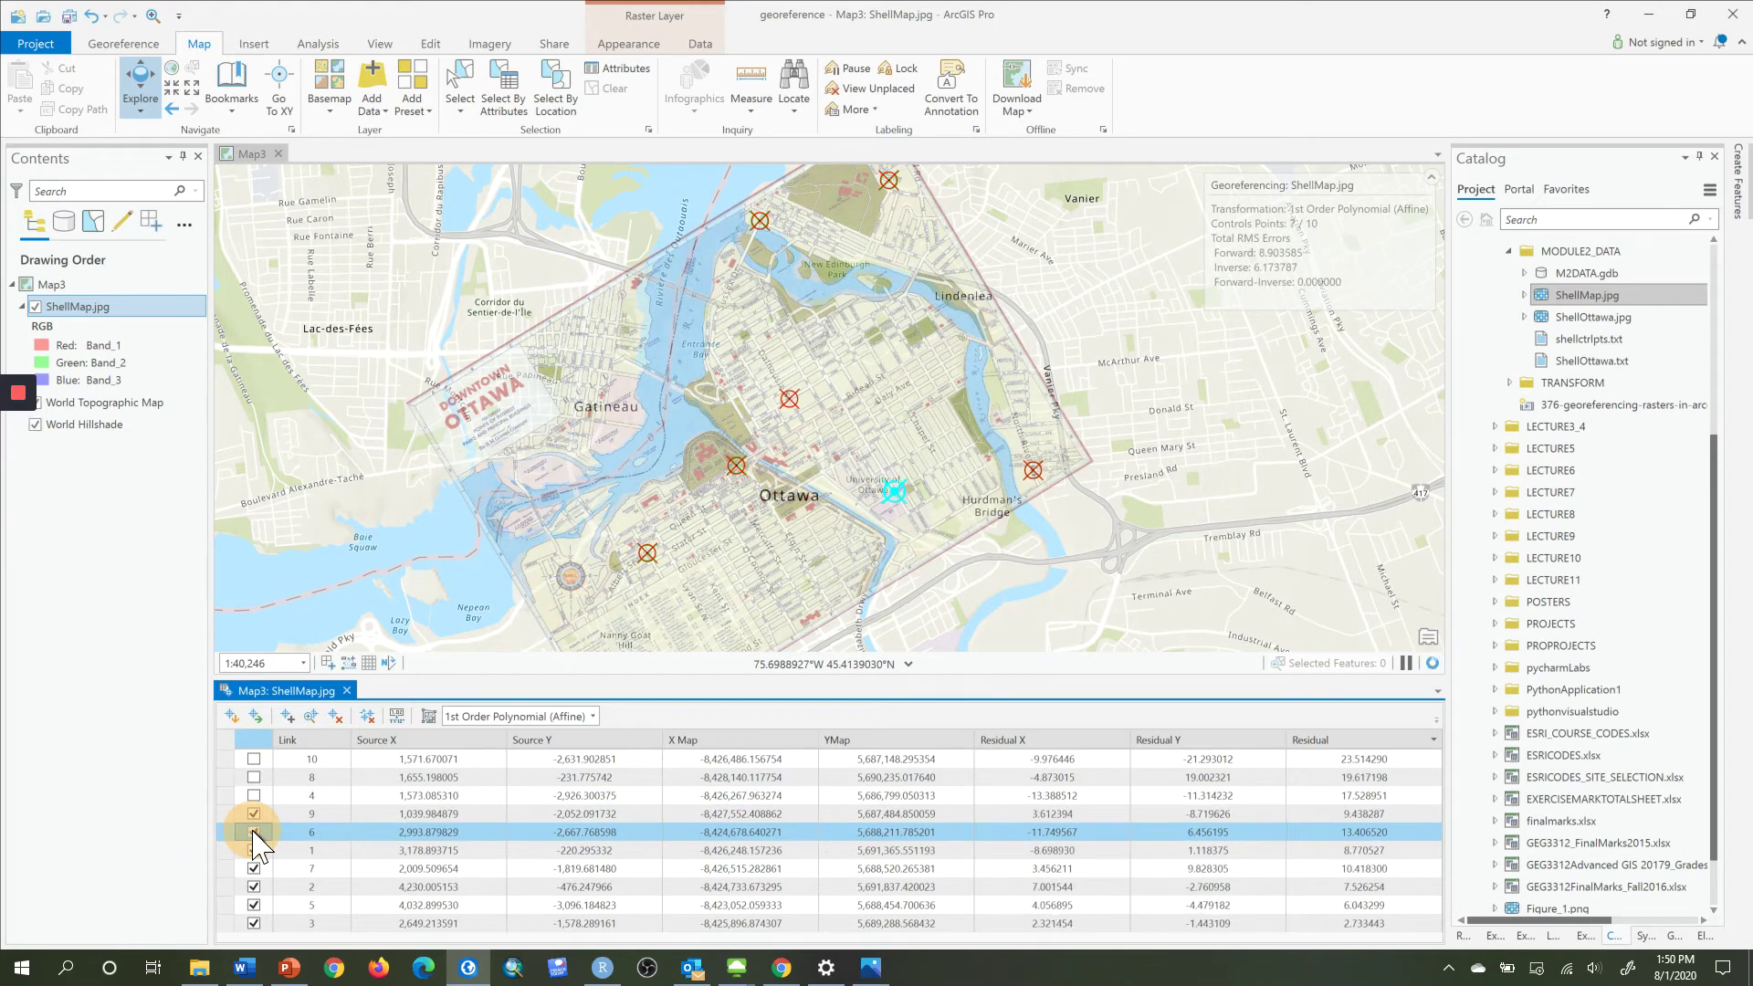
{"action": "left_click", "coordinate": [255, 832]}
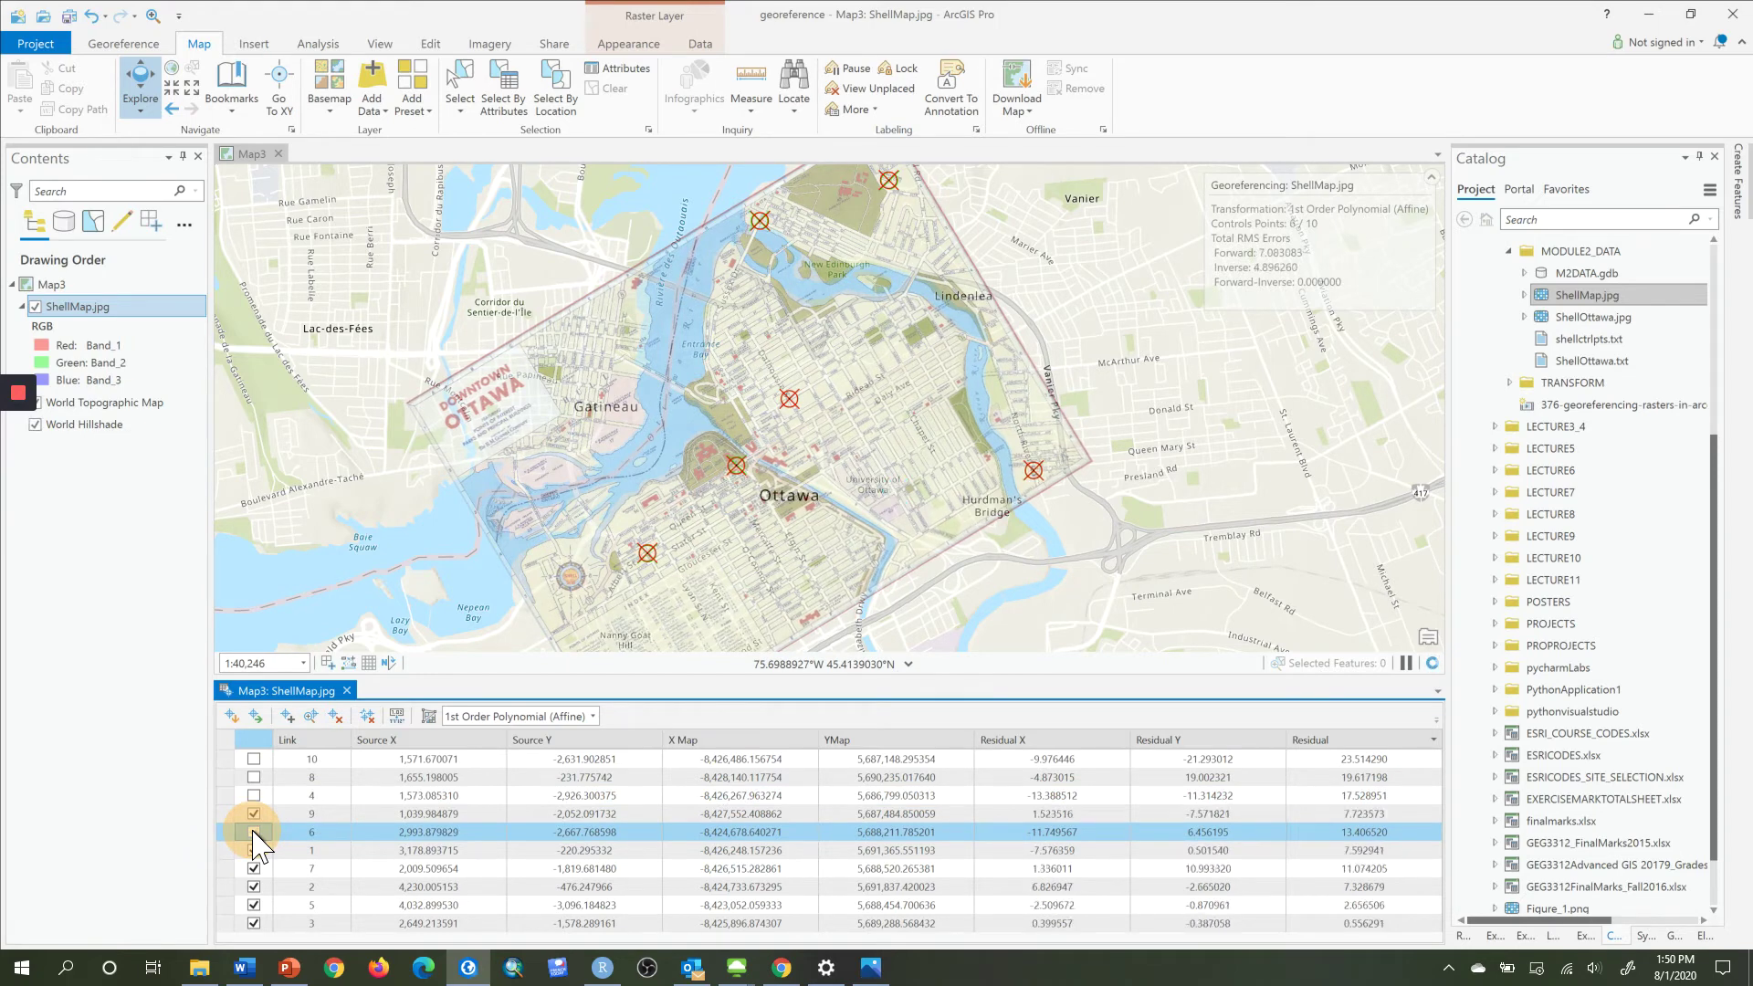
{"action": "left_click", "coordinate": [1311, 738]}
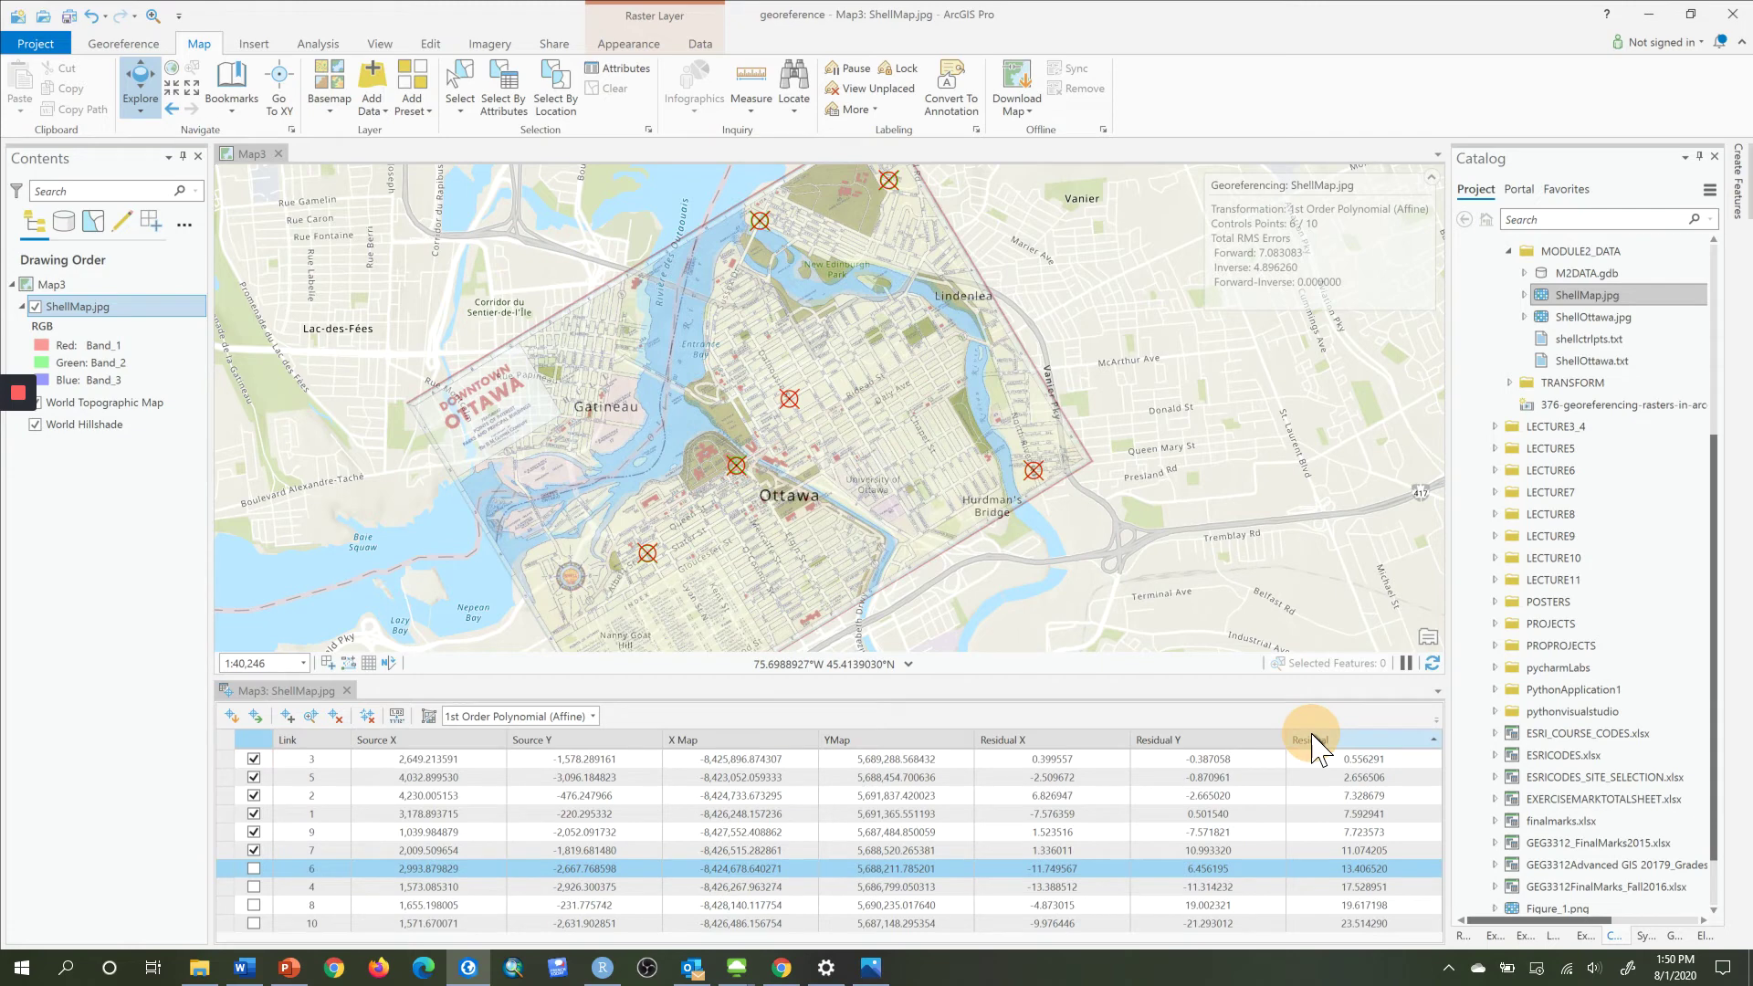
{"action": "left_click", "coordinate": [1311, 738]}
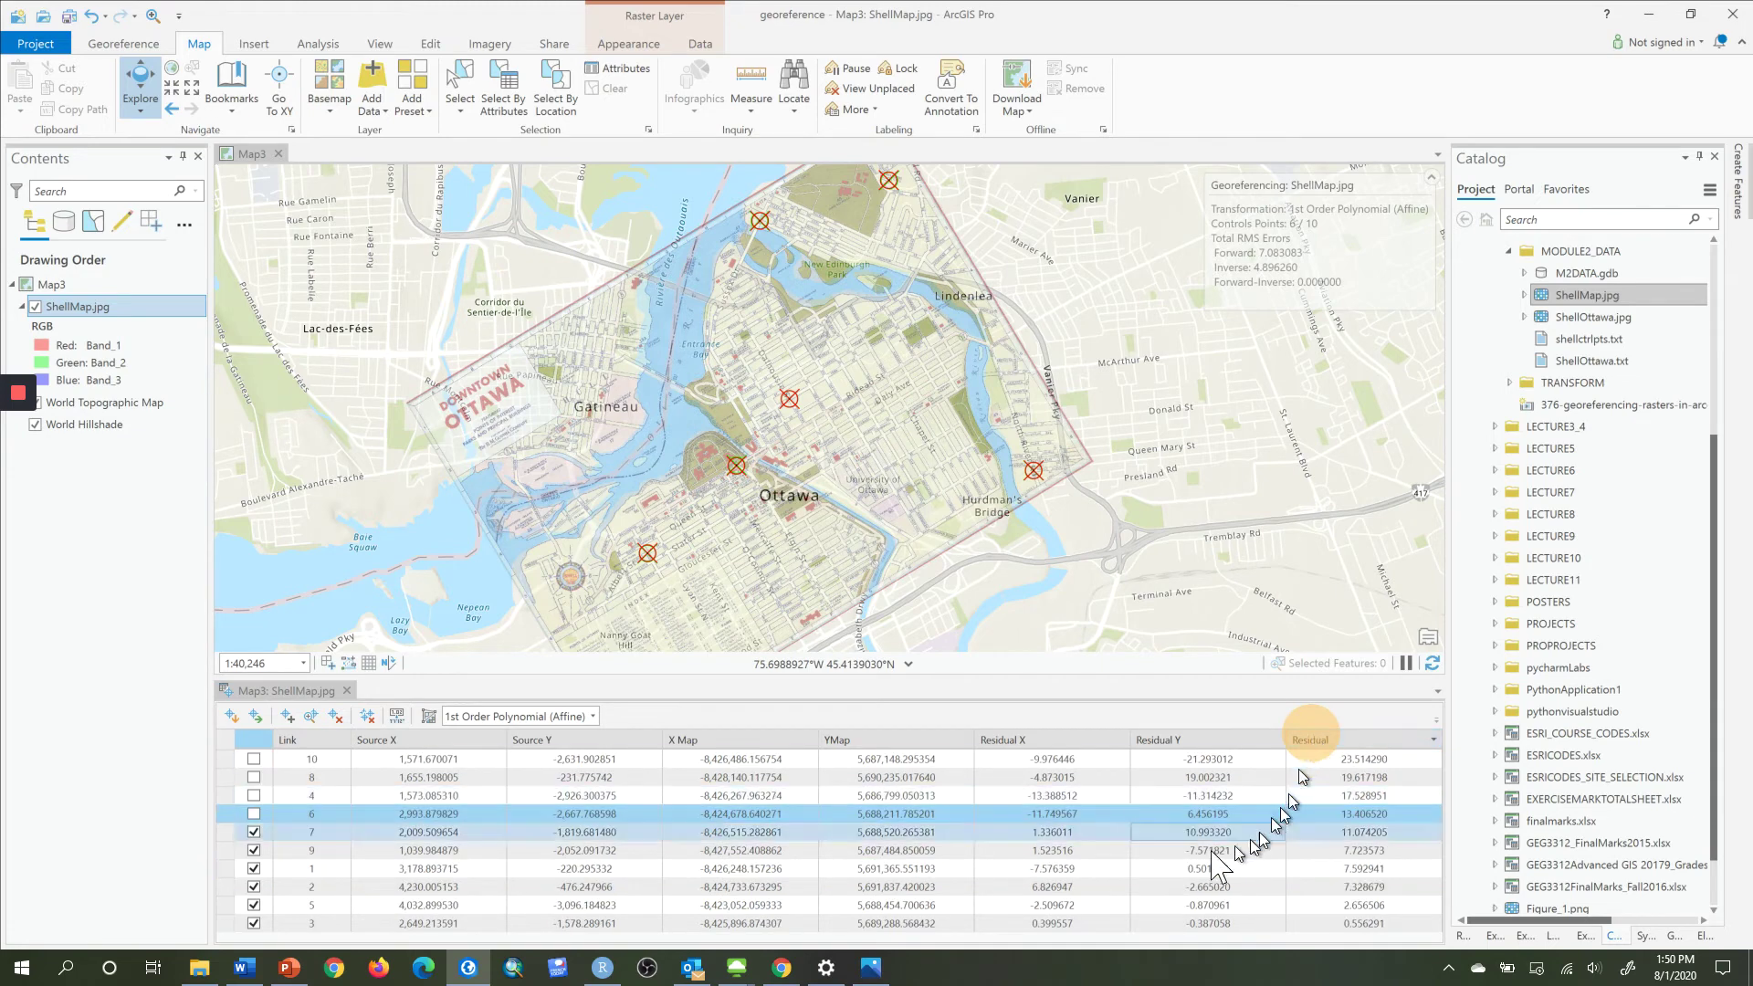
Disable control point links 7 and 1, re-sorting the table by largest total residual between the two.
{"action": "left_click", "coordinate": [253, 831]}
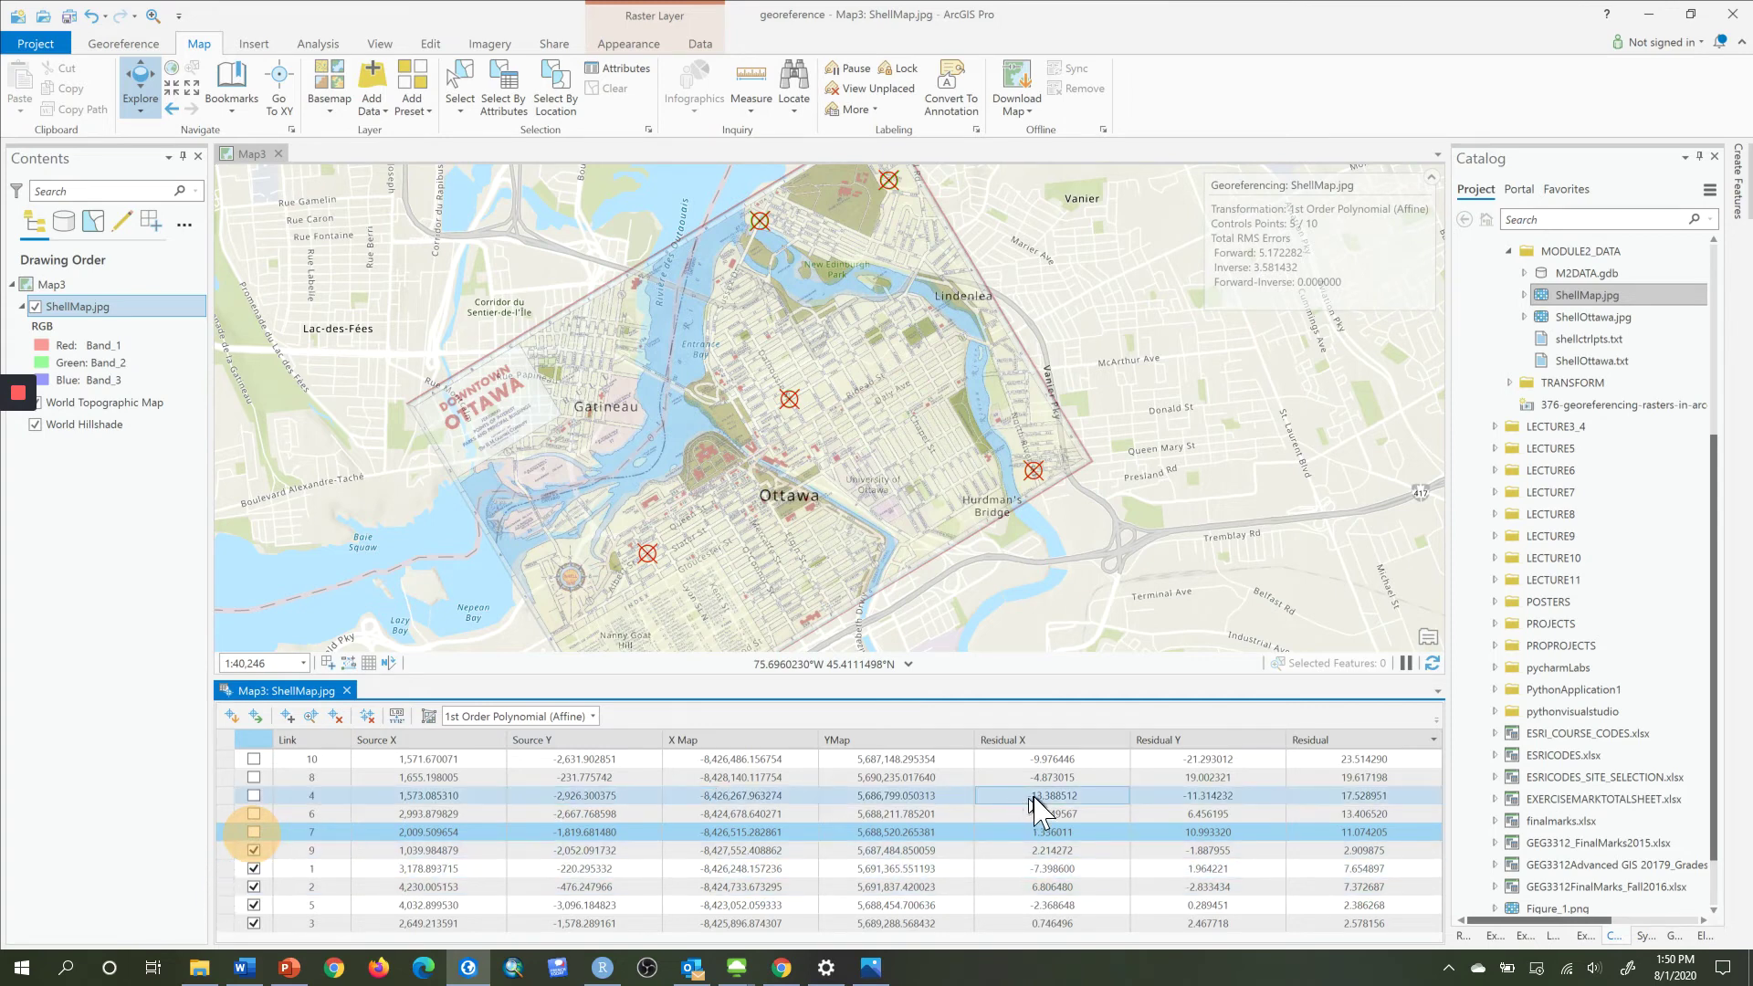
{"action": "left_click", "coordinate": [1356, 740]}
{"action": "left_click", "coordinate": [1357, 741]}
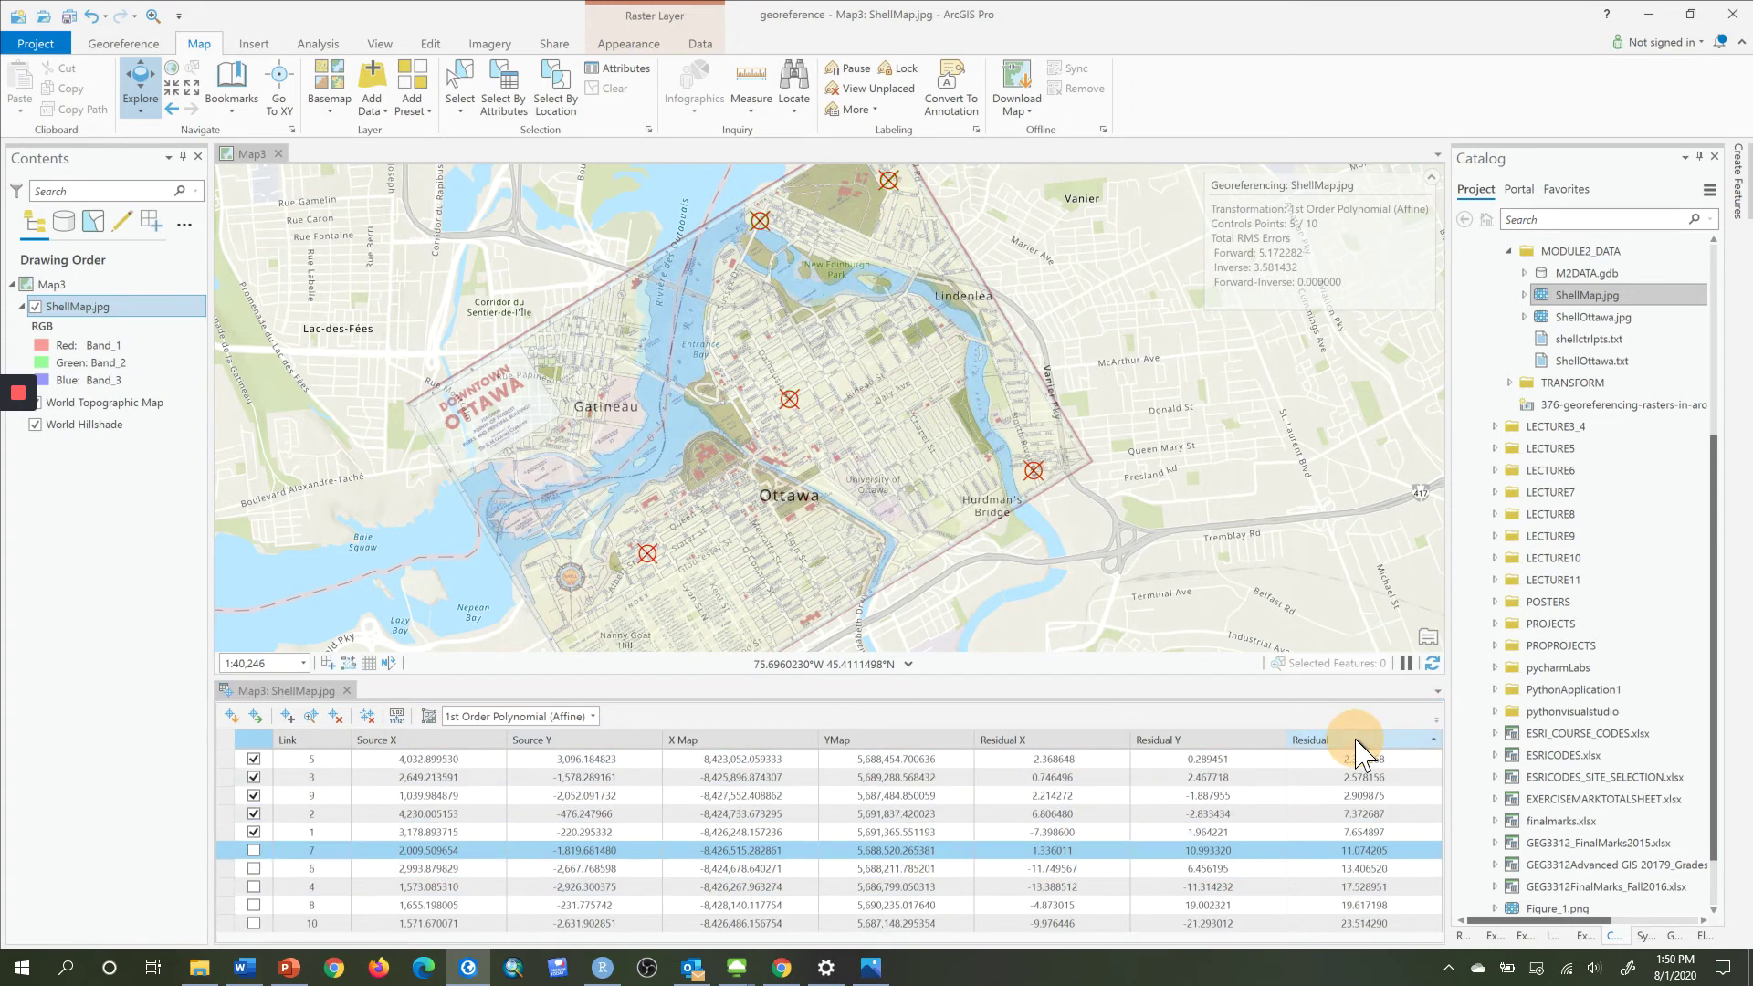
{"action": "left_click", "coordinate": [1358, 742]}
{"action": "left_click", "coordinate": [1357, 742]}
{"action": "left_click", "coordinate": [1358, 741]}
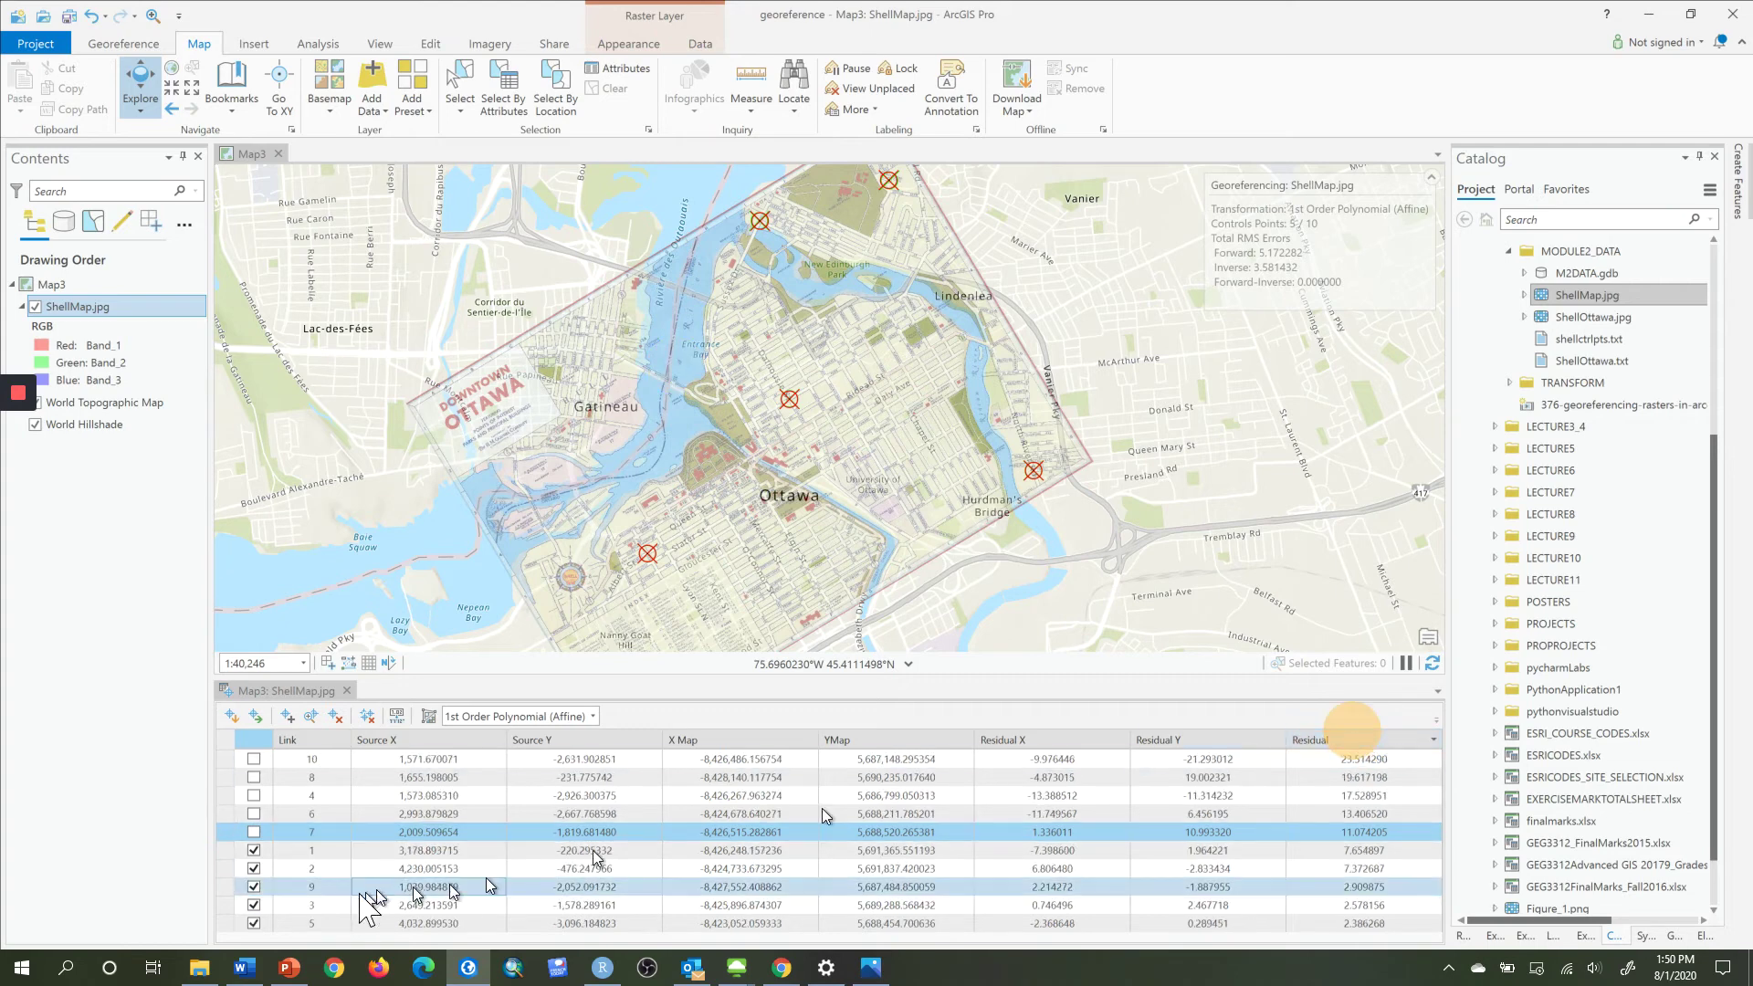
{"action": "left_click", "coordinate": [254, 850]}
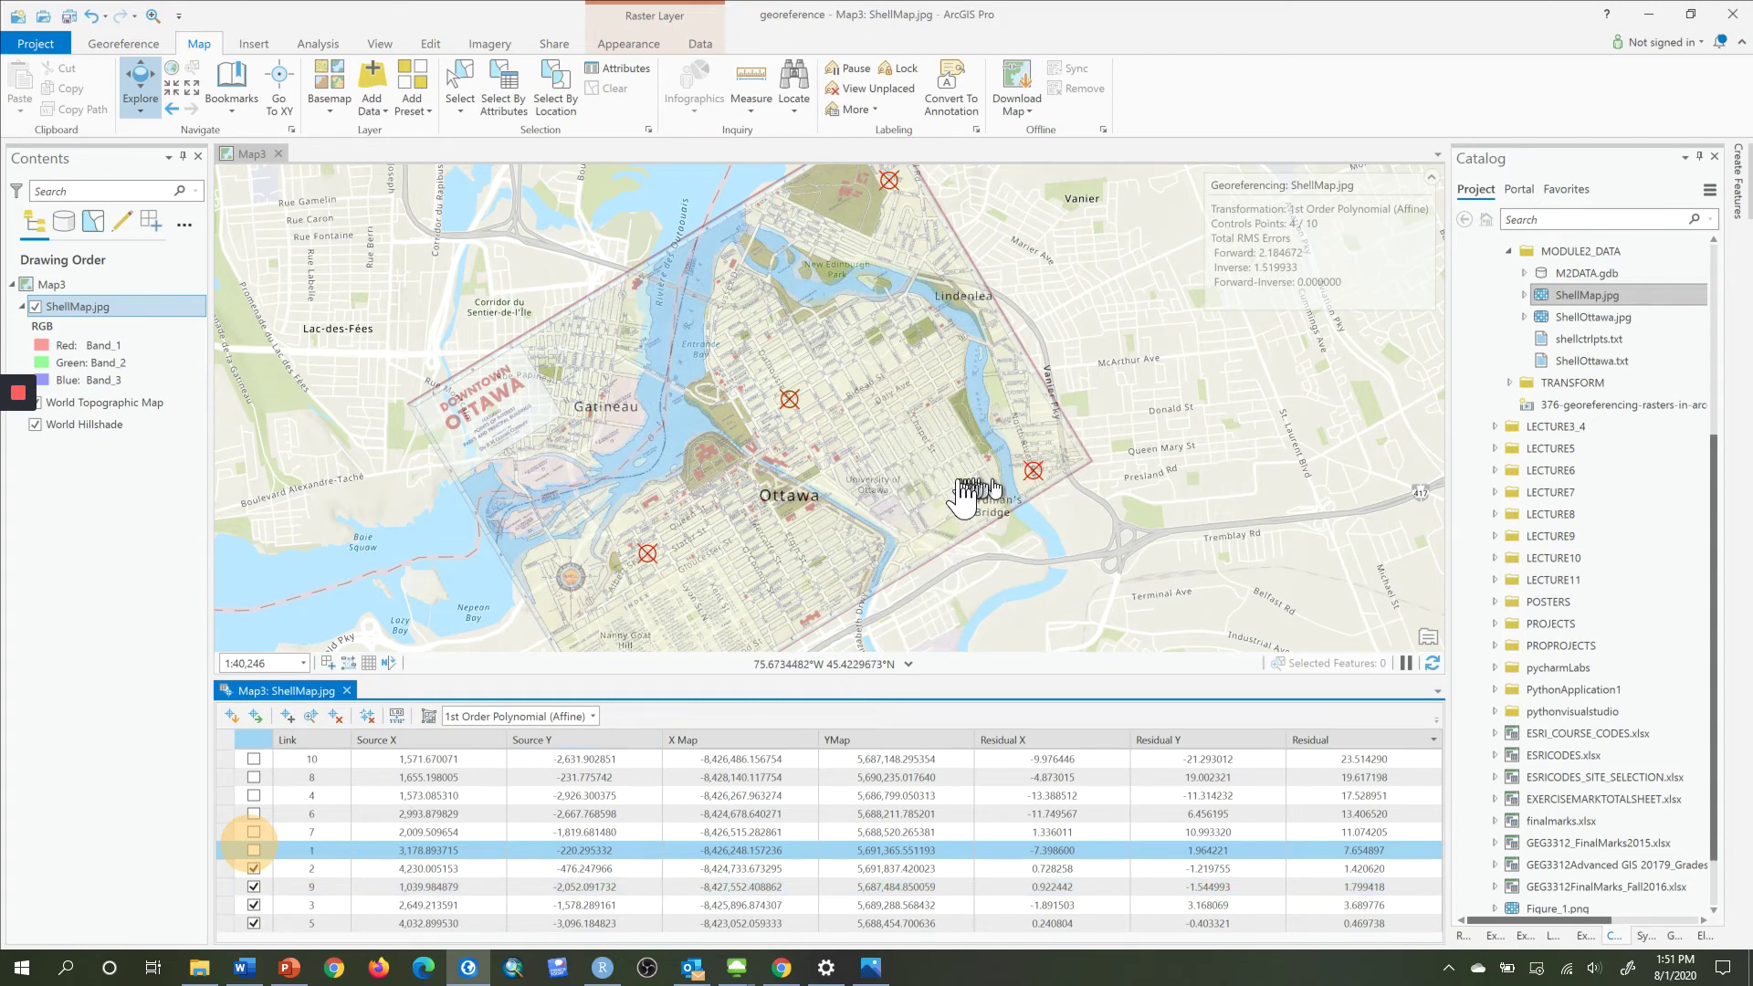
Examine how the ShellMap.jpg streets line up with the basemap between the Somerset Street area and the County Court House.
{"action": "scroll", "coordinate": [961, 498], "scroll_direction": "up", "scroll_amount": 2}
{"action": "scroll", "coordinate": [961, 497], "scroll_direction": "up", "scroll_amount": 3}
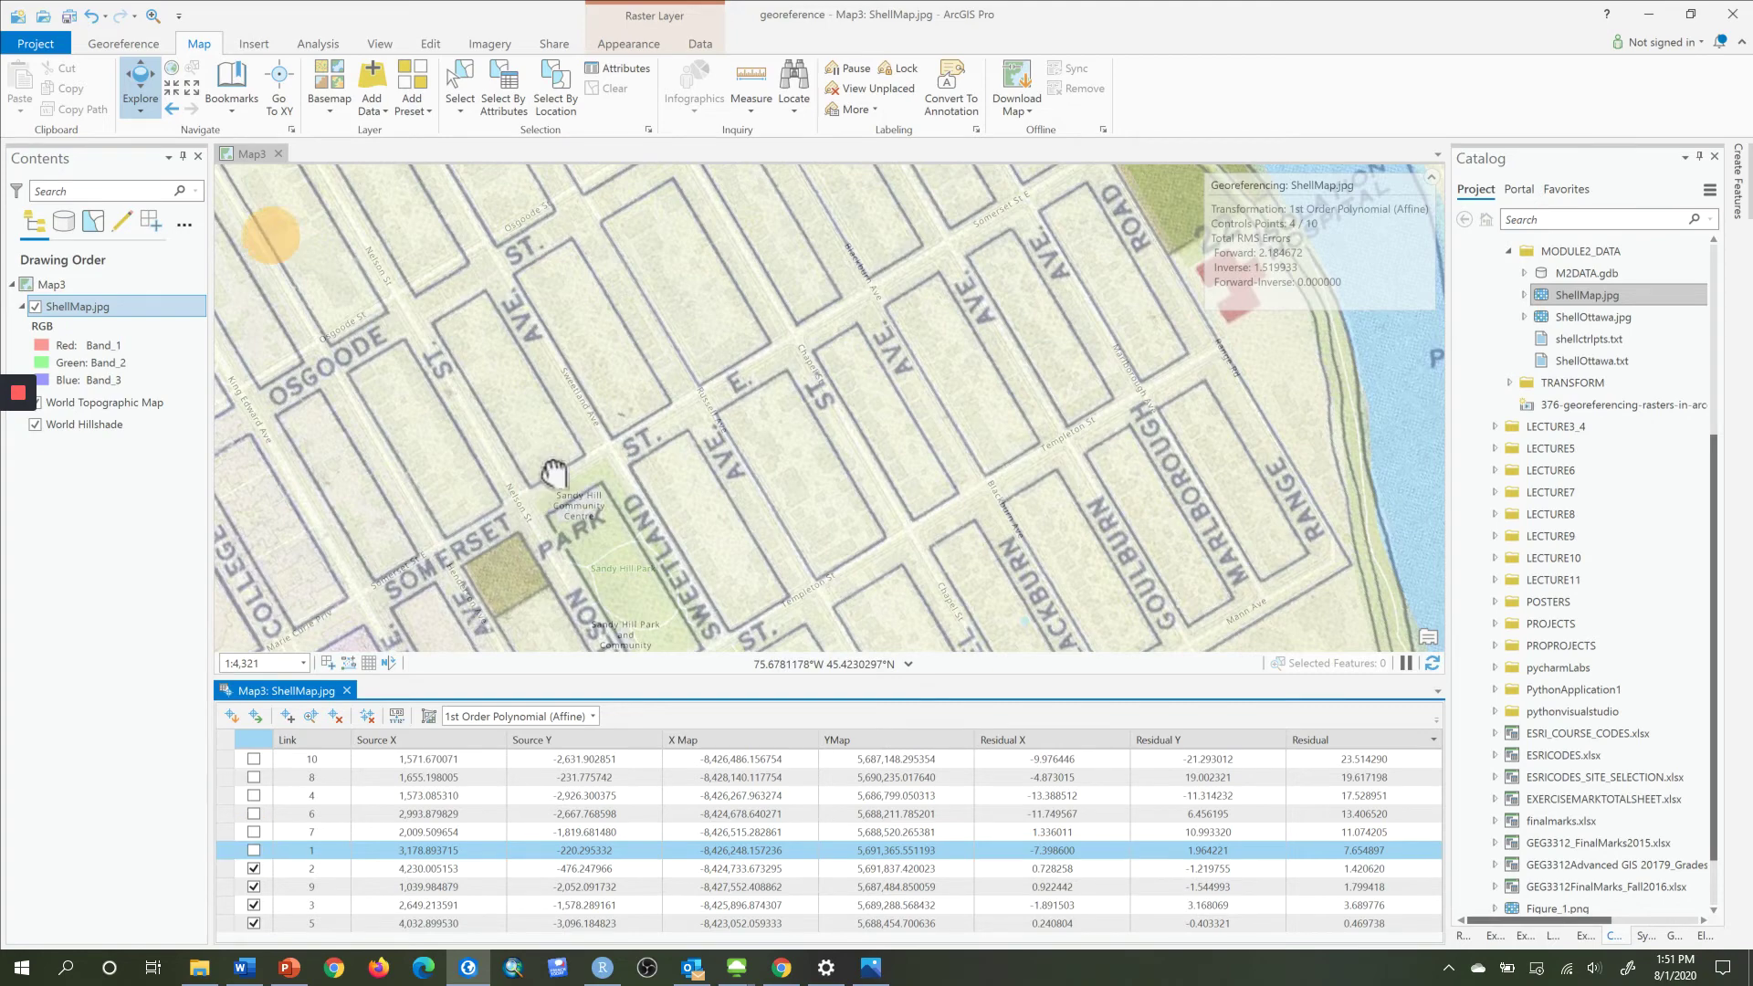
{"action": "left_click_drag", "start_coordinate": [548, 490], "coordinate": [1134, 281]}
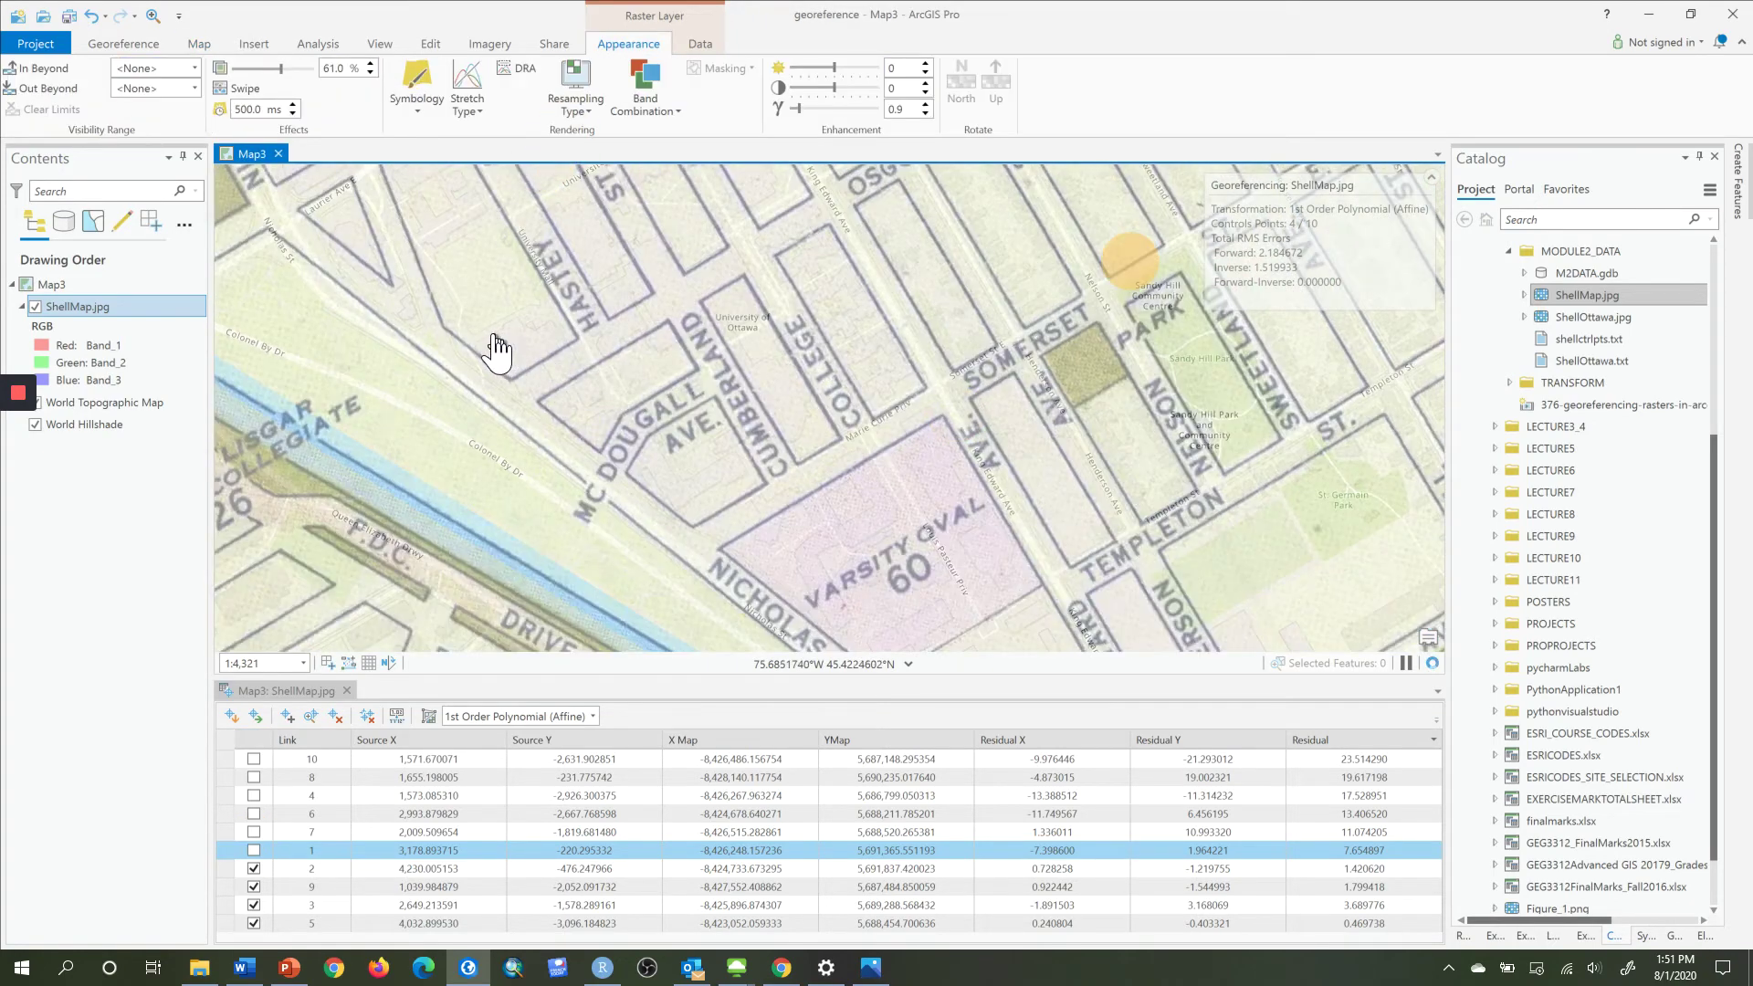
{"action": "left_click_drag", "start_coordinate": [497, 345], "coordinate": [708, 560]}
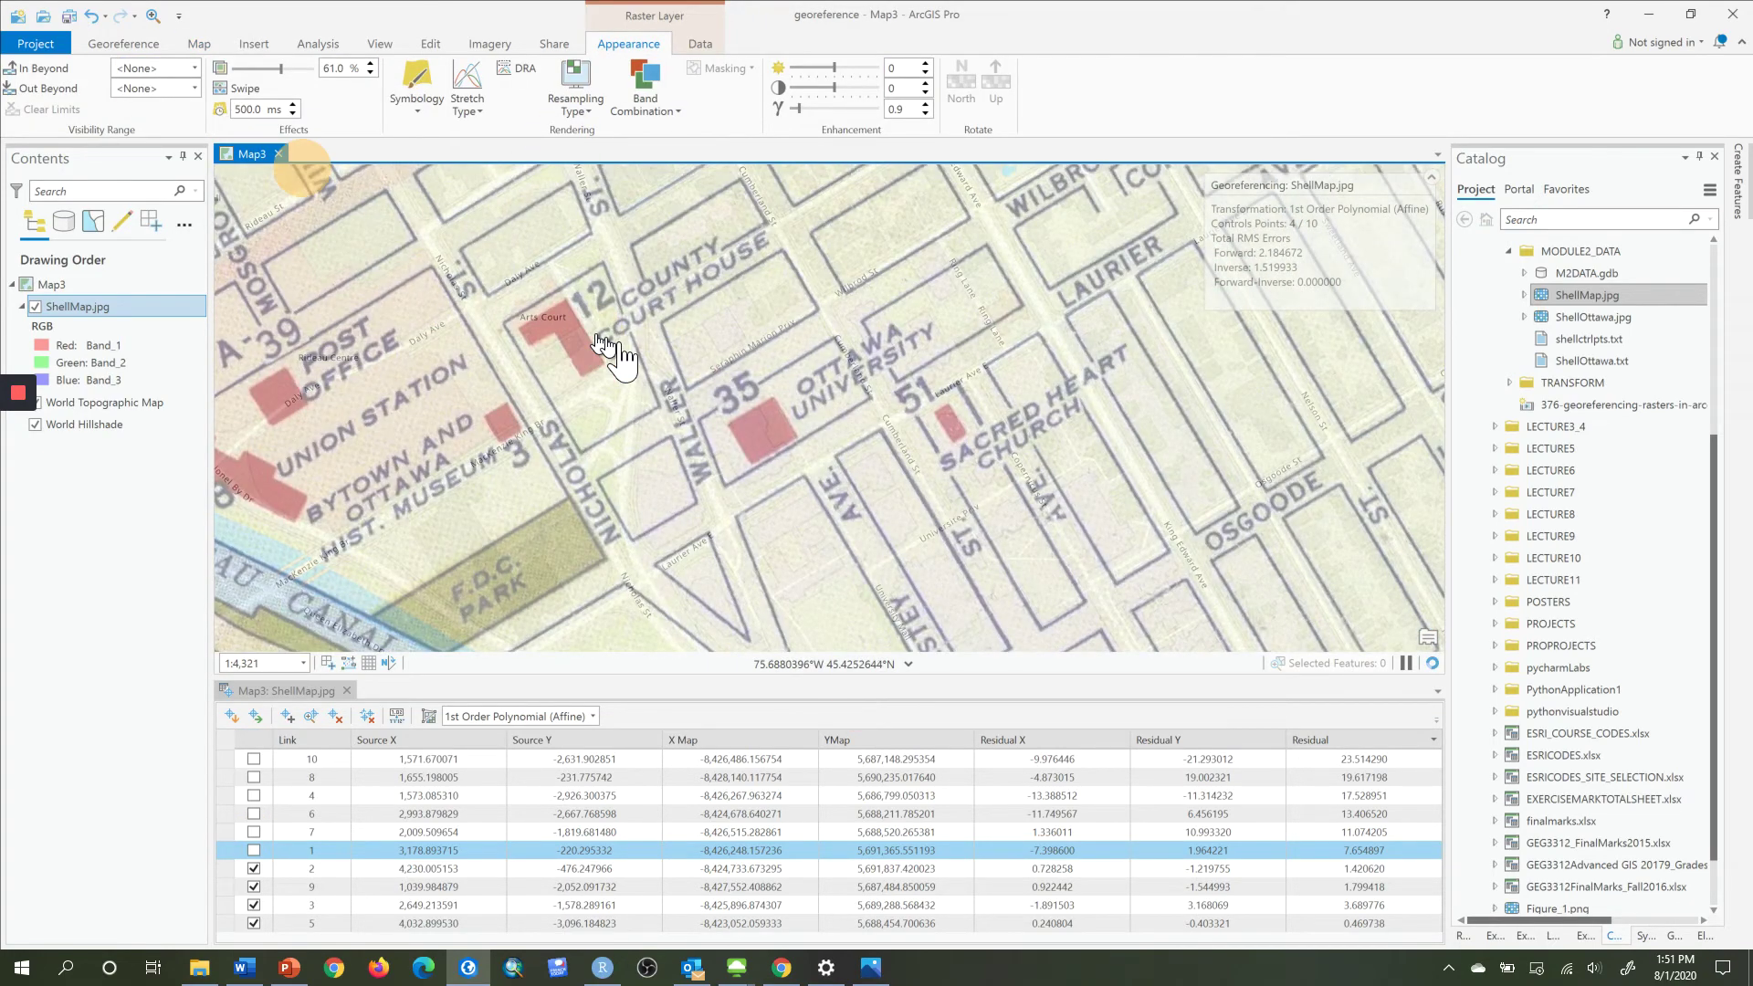
{"action": "left_click_drag", "start_coordinate": [601, 351], "coordinate": [931, 545]}
{"action": "scroll", "coordinate": [929, 545], "scroll_direction": "down", "scroll_amount": 3}
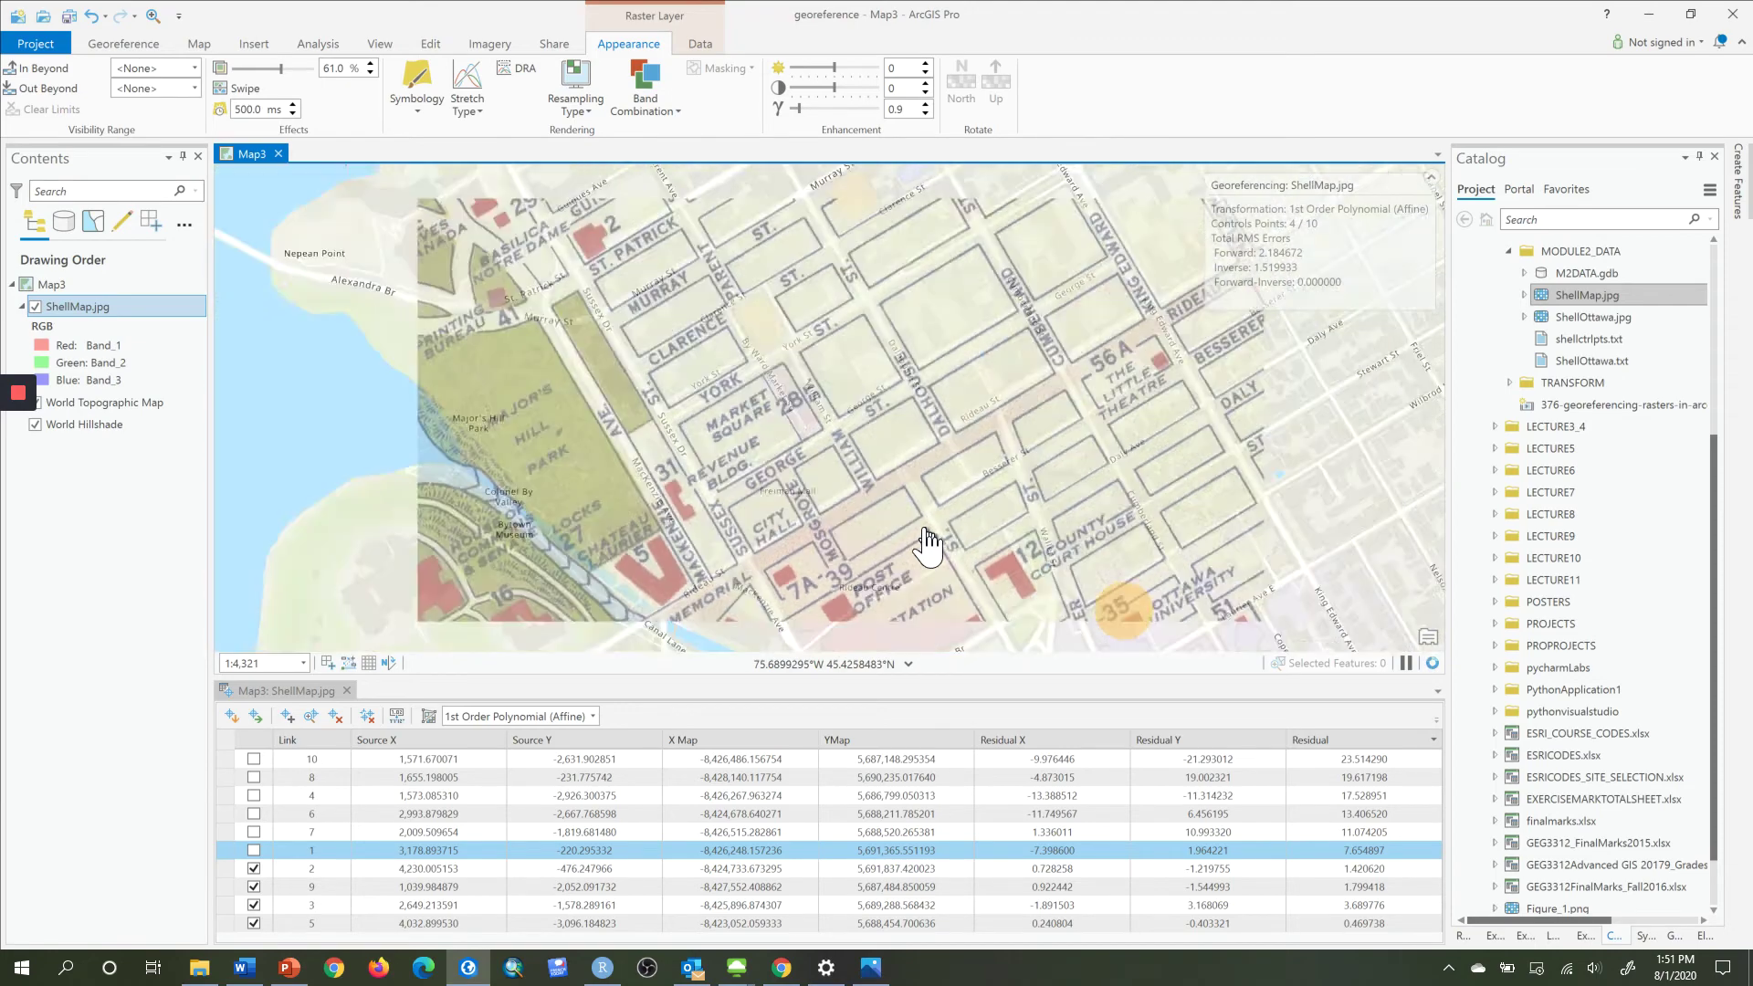
Examine how the ShellMap.jpg streets line up with the basemap from the Rideau Canal area across to Gatineau's Park Royal area.
{"action": "left_click", "coordinate": [897, 354]}
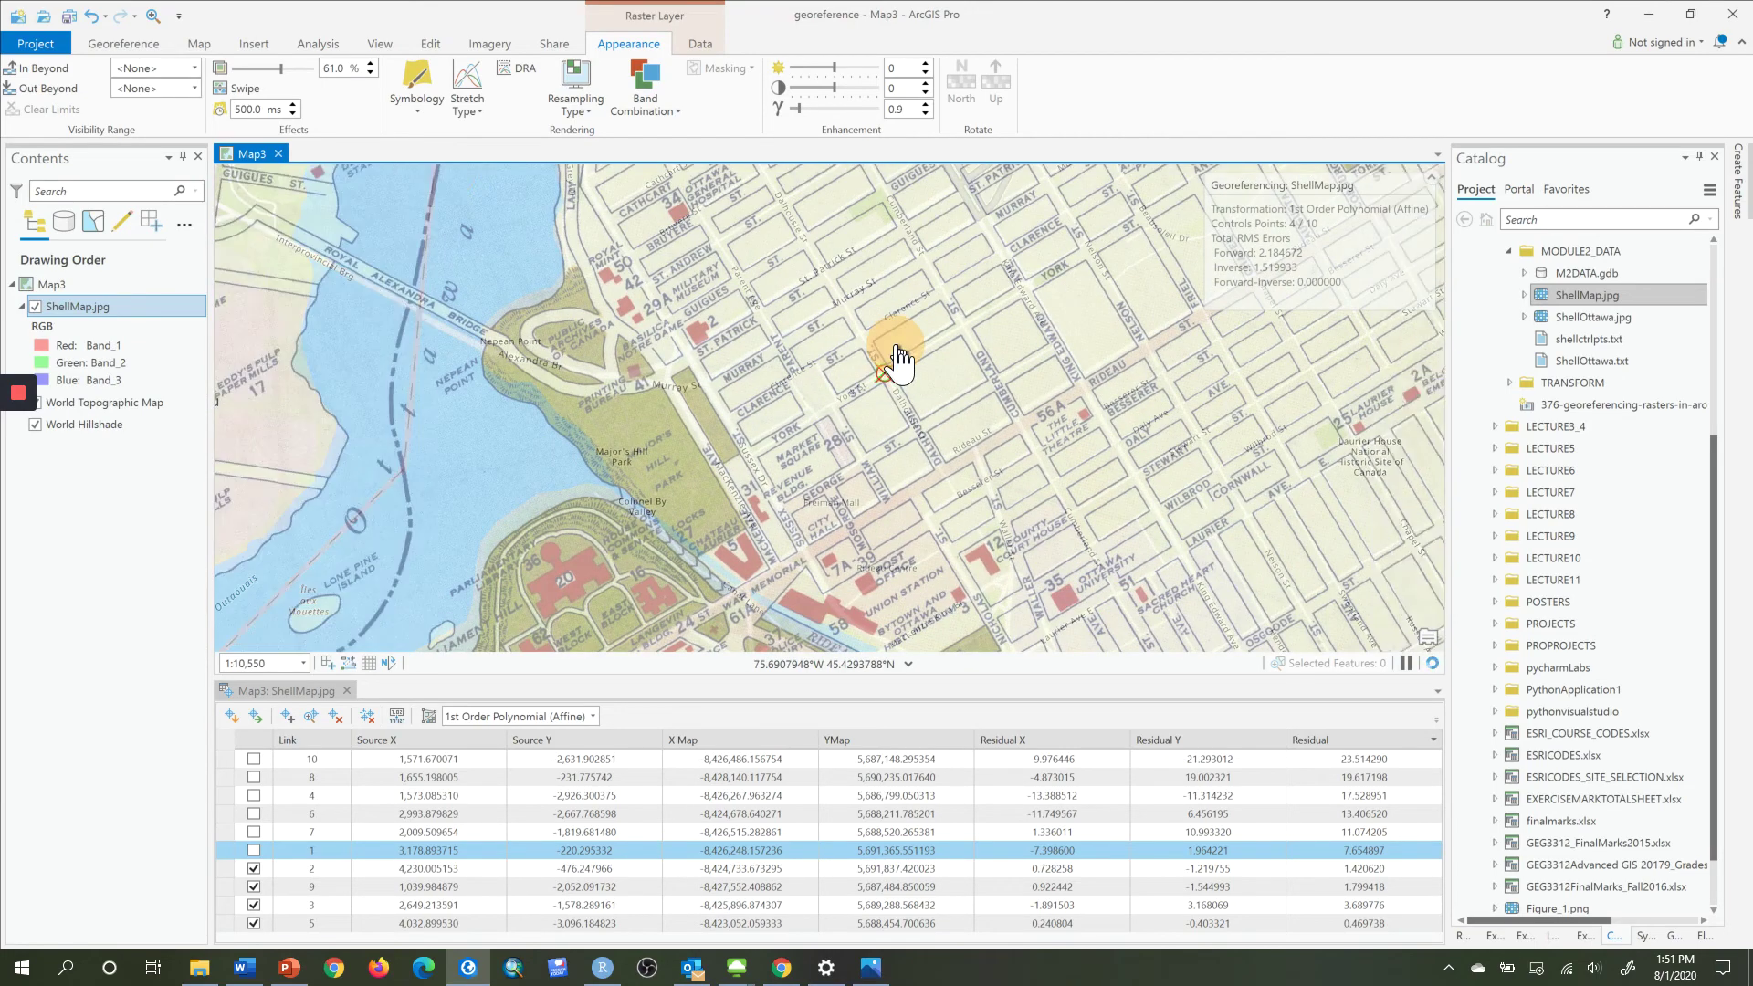
{"action": "left_click", "coordinate": [907, 578]}
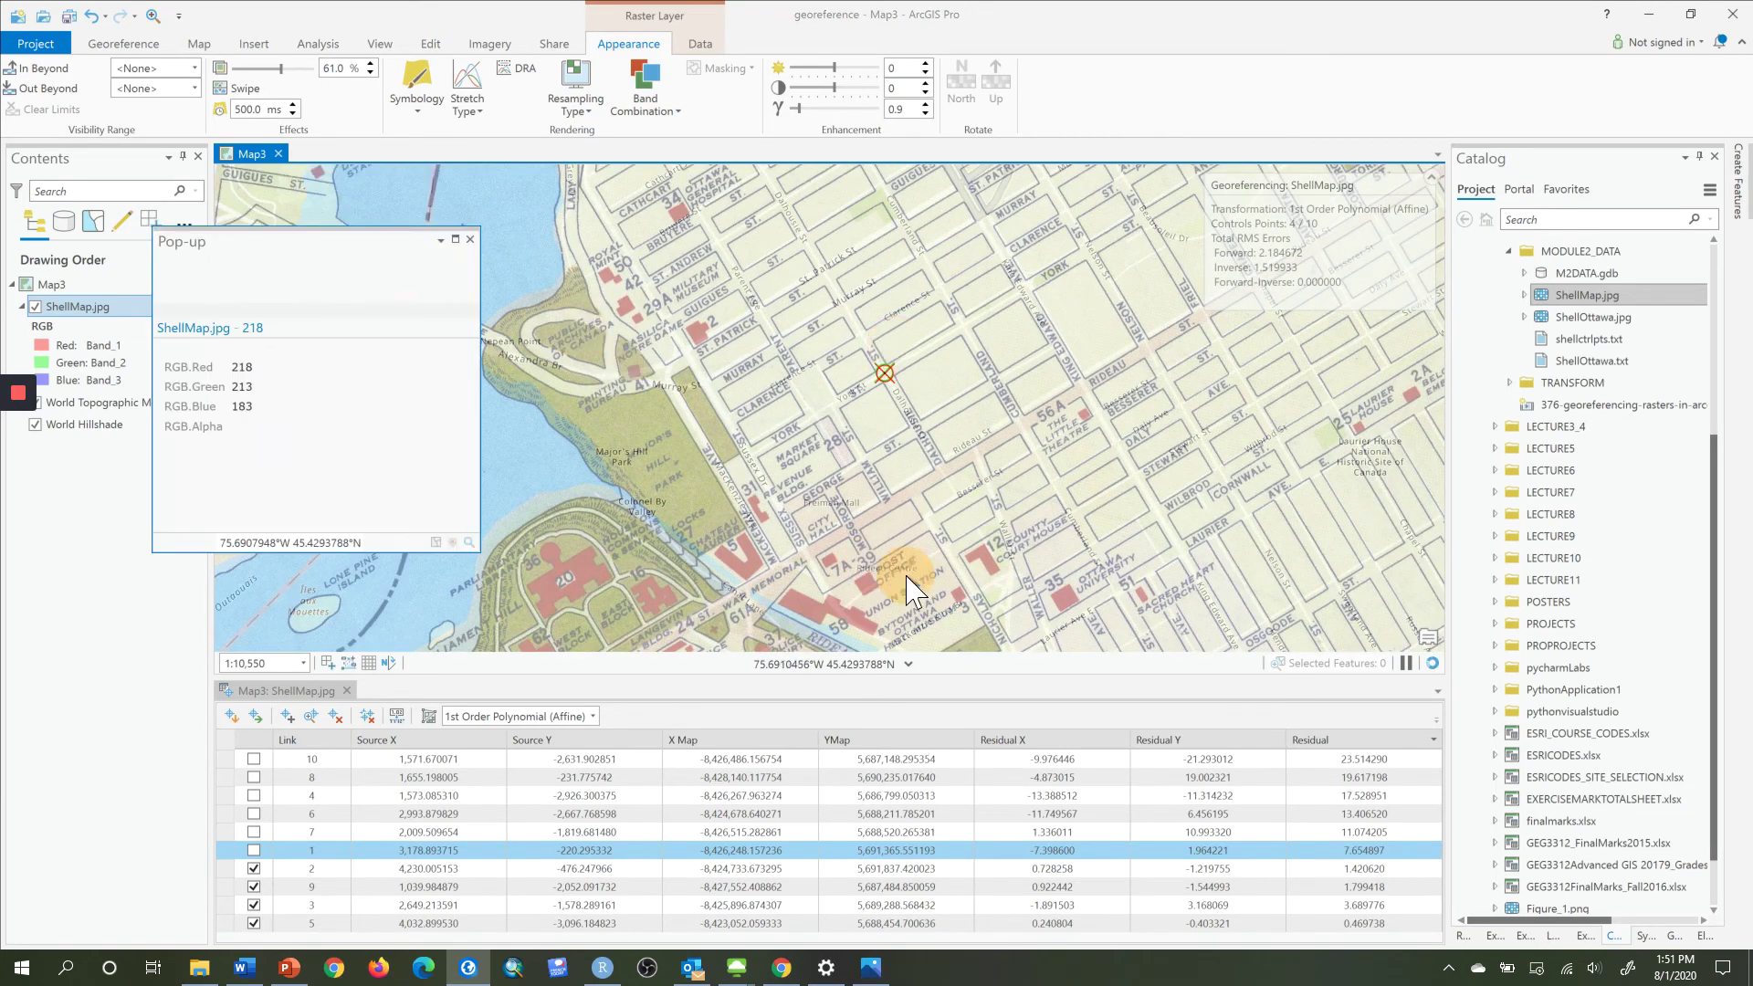
{"action": "left_click_drag", "start_coordinate": [906, 578], "coordinate": [829, 411]}
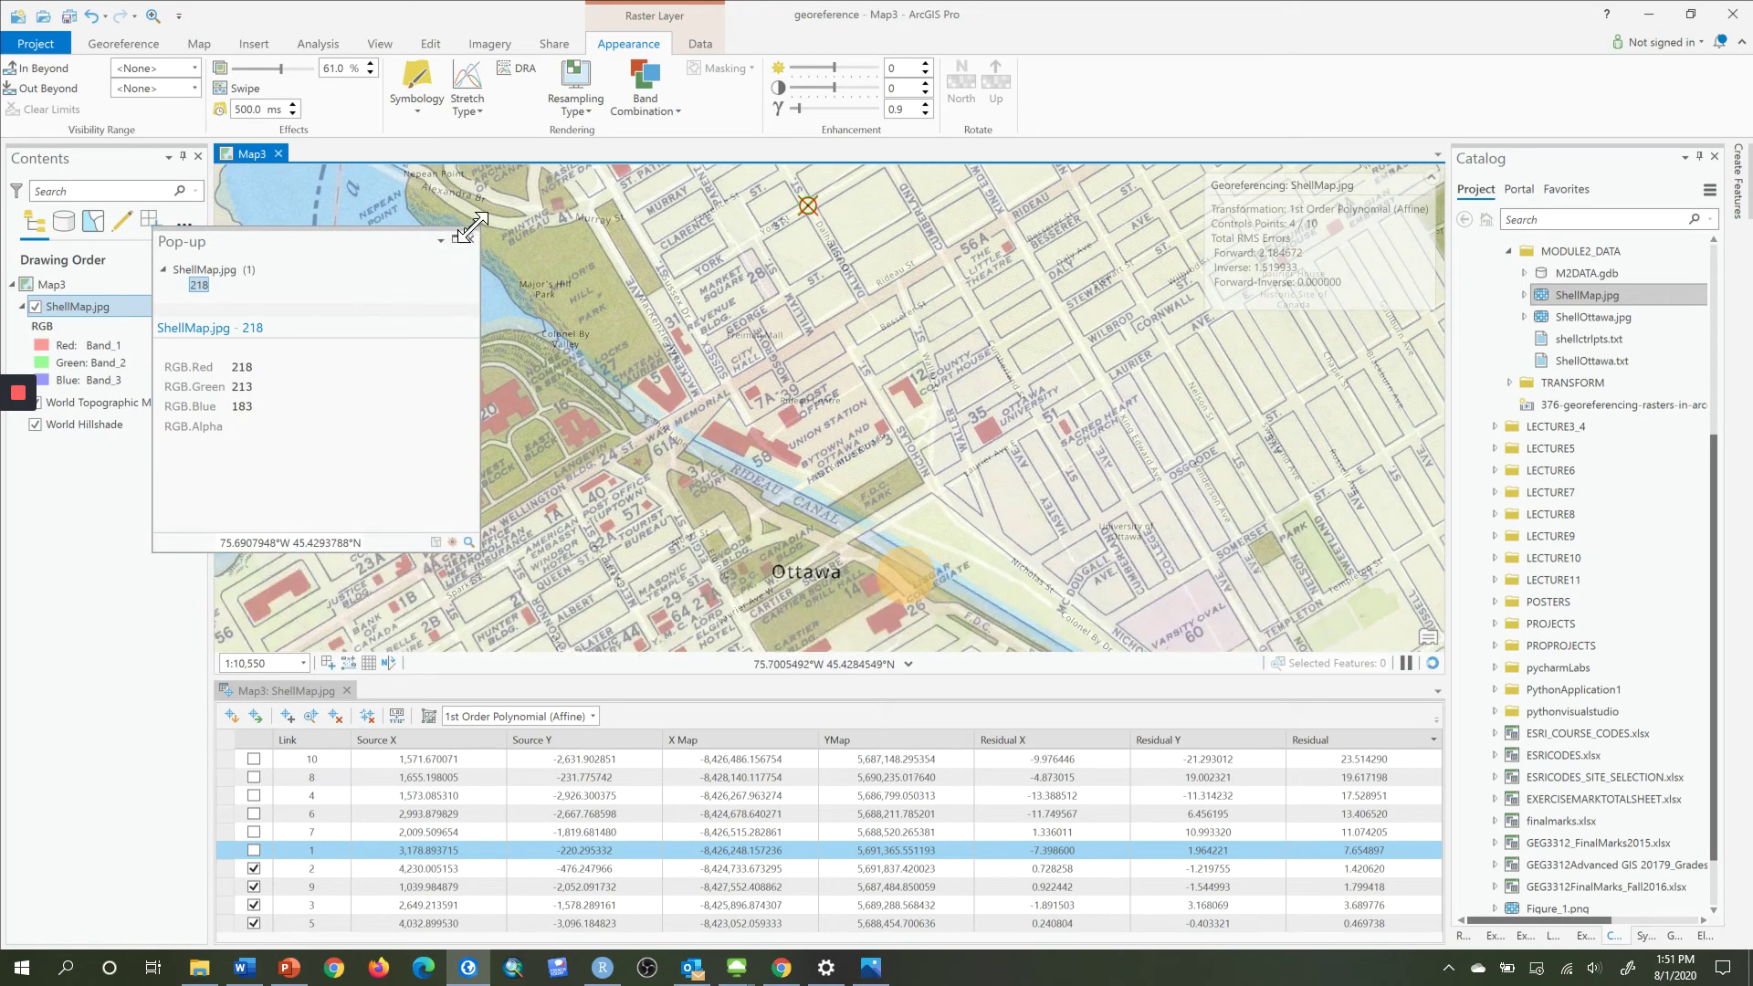
{"action": "left_click", "coordinate": [470, 239]}
{"action": "scroll", "coordinate": [568, 243], "scroll_direction": "up", "scroll_amount": 5}
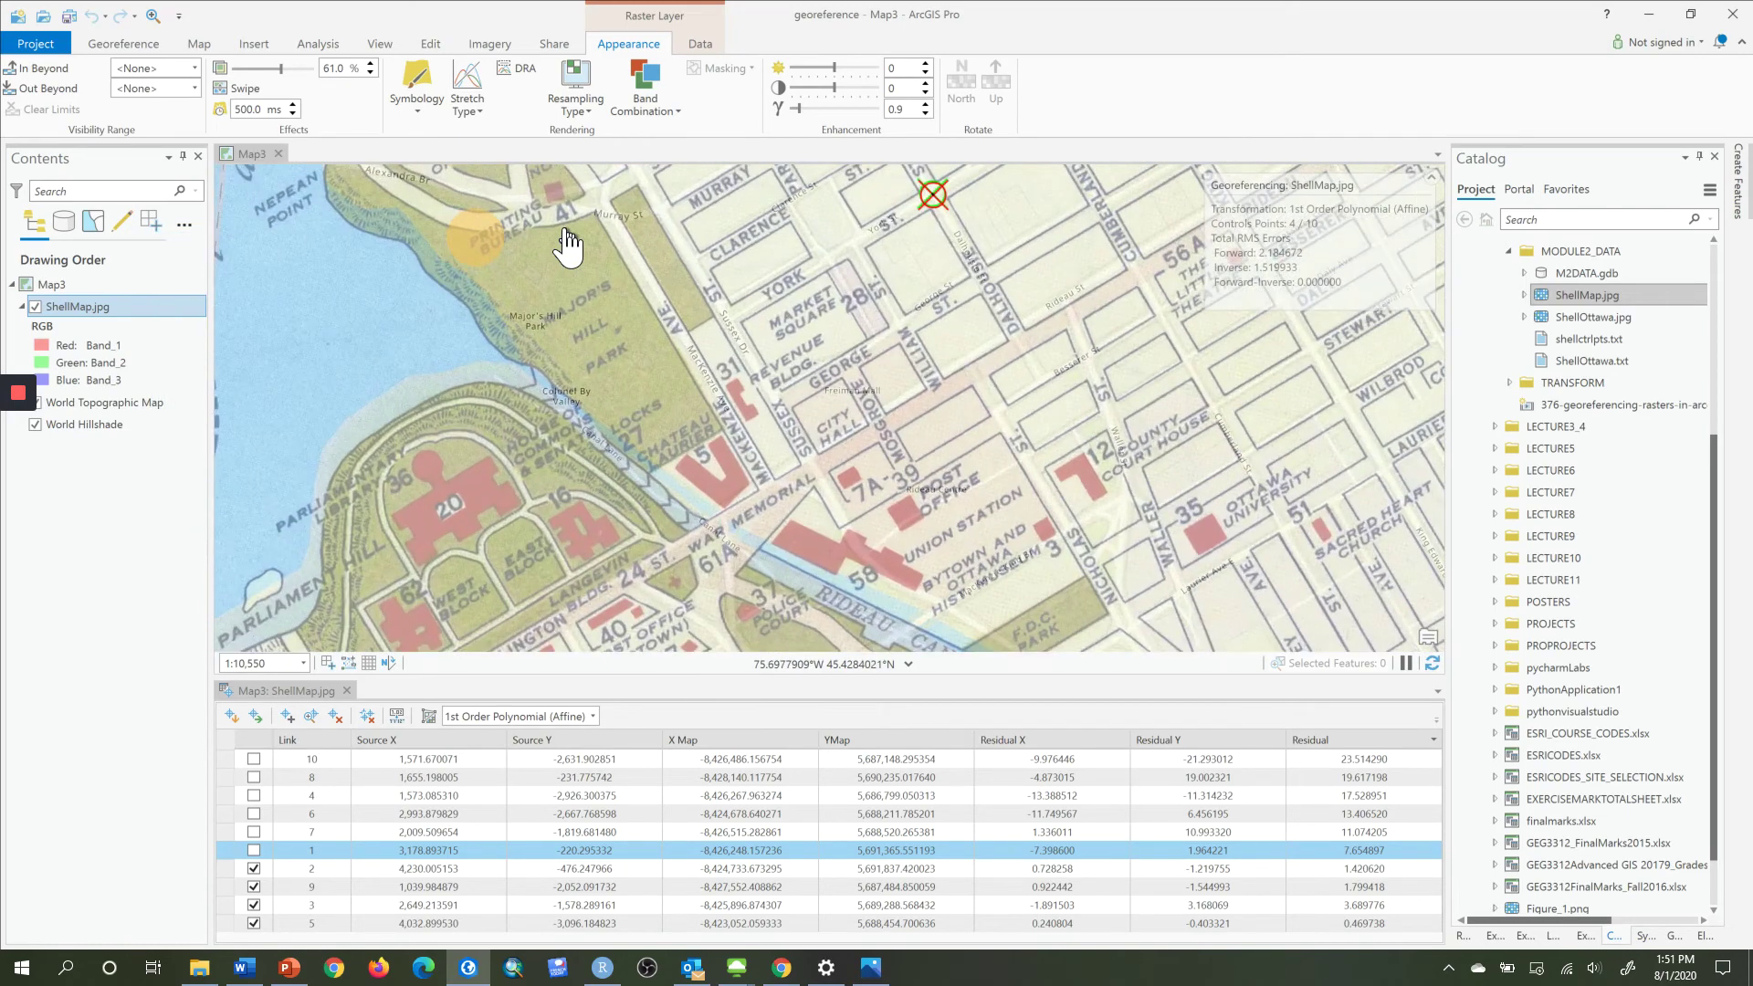
{"action": "left_click_drag", "start_coordinate": [552, 339], "coordinate": [936, 577]}
{"action": "scroll", "coordinate": [936, 577], "scroll_direction": "down", "scroll_amount": 7}
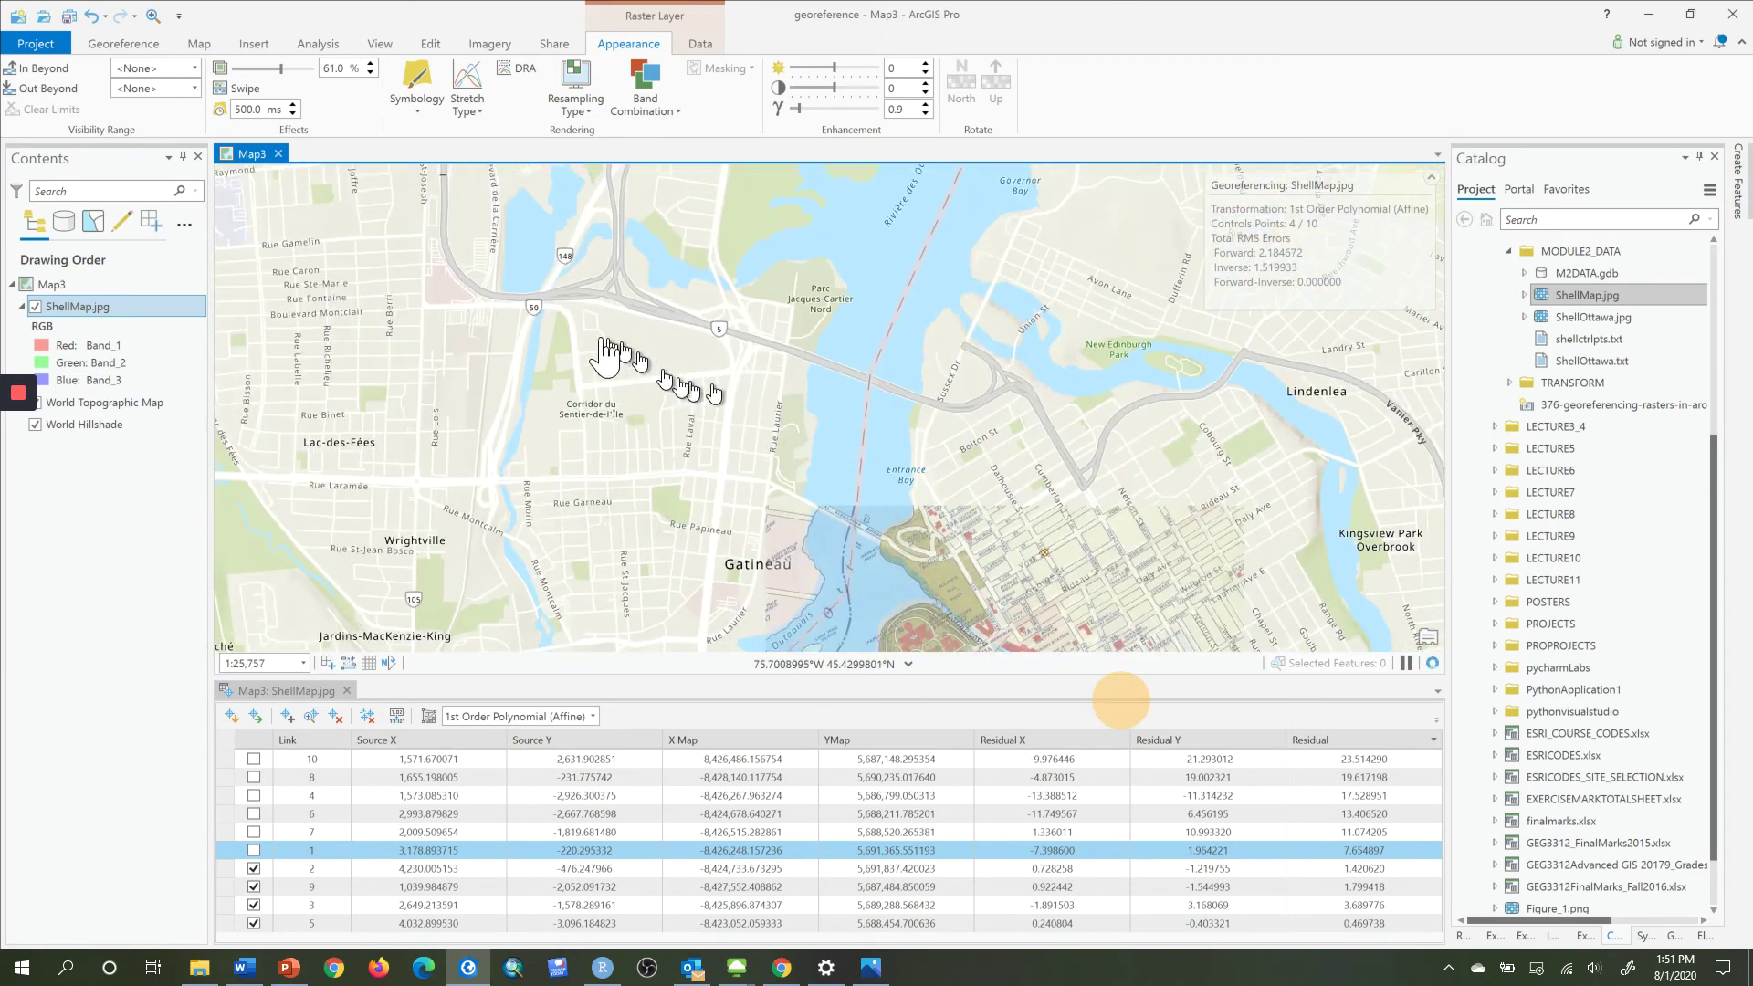
{"action": "left_click_drag", "start_coordinate": [558, 320], "coordinate": [538, 164]}
{"action": "scroll", "coordinate": [694, 317], "scroll_direction": "up", "scroll_amount": 5}
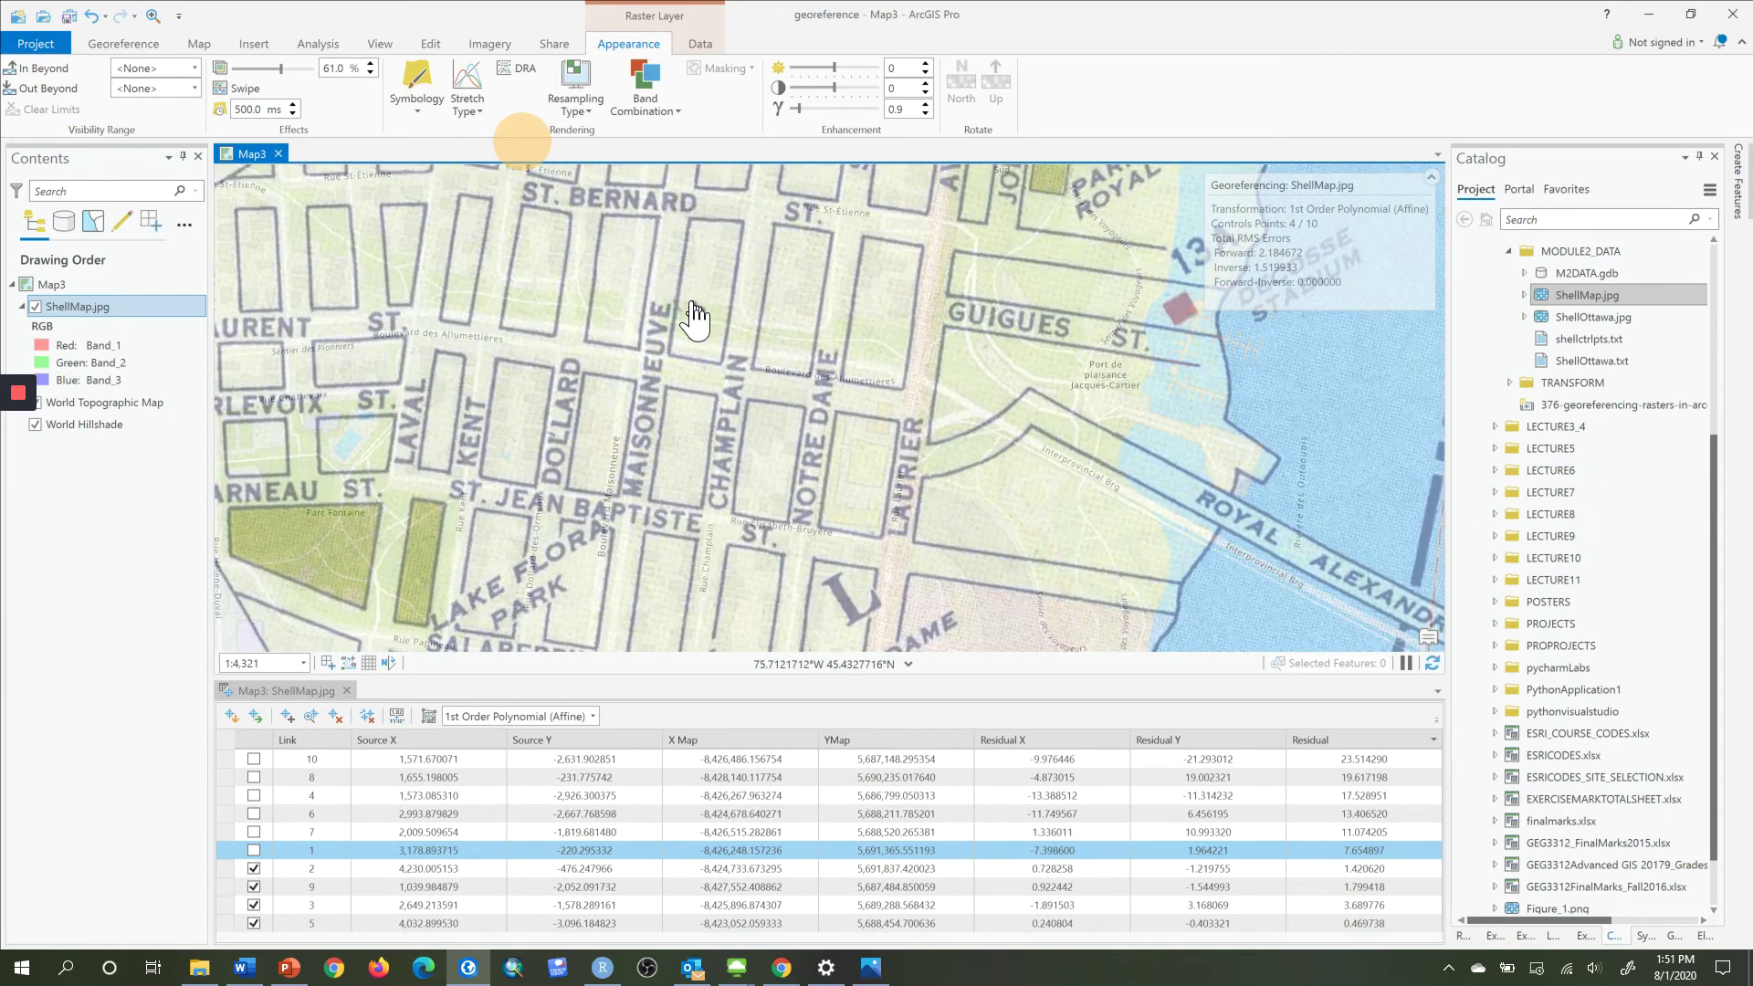
{"action": "left_click_drag", "start_coordinate": [770, 273], "coordinate": [577, 546]}
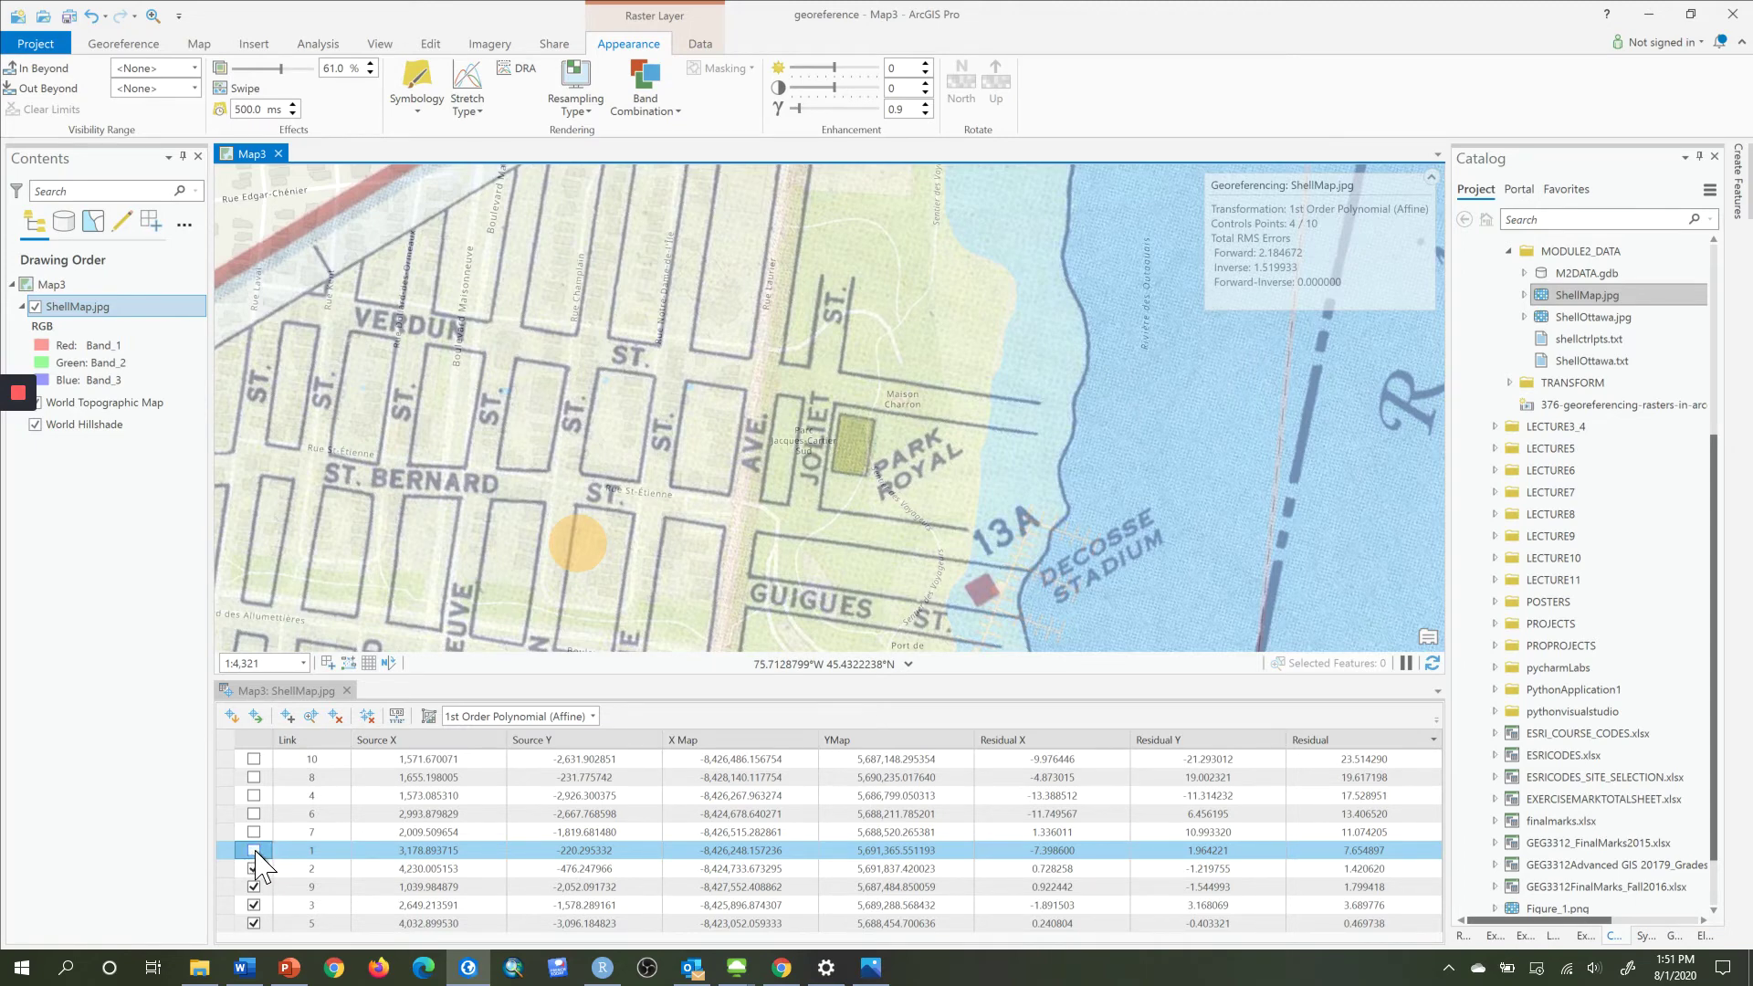
Test control point links 10, 8, 4, 6 and 7 one at a time against the RMS error, disabling each one again.
{"action": "left_click", "coordinate": [254, 761]}
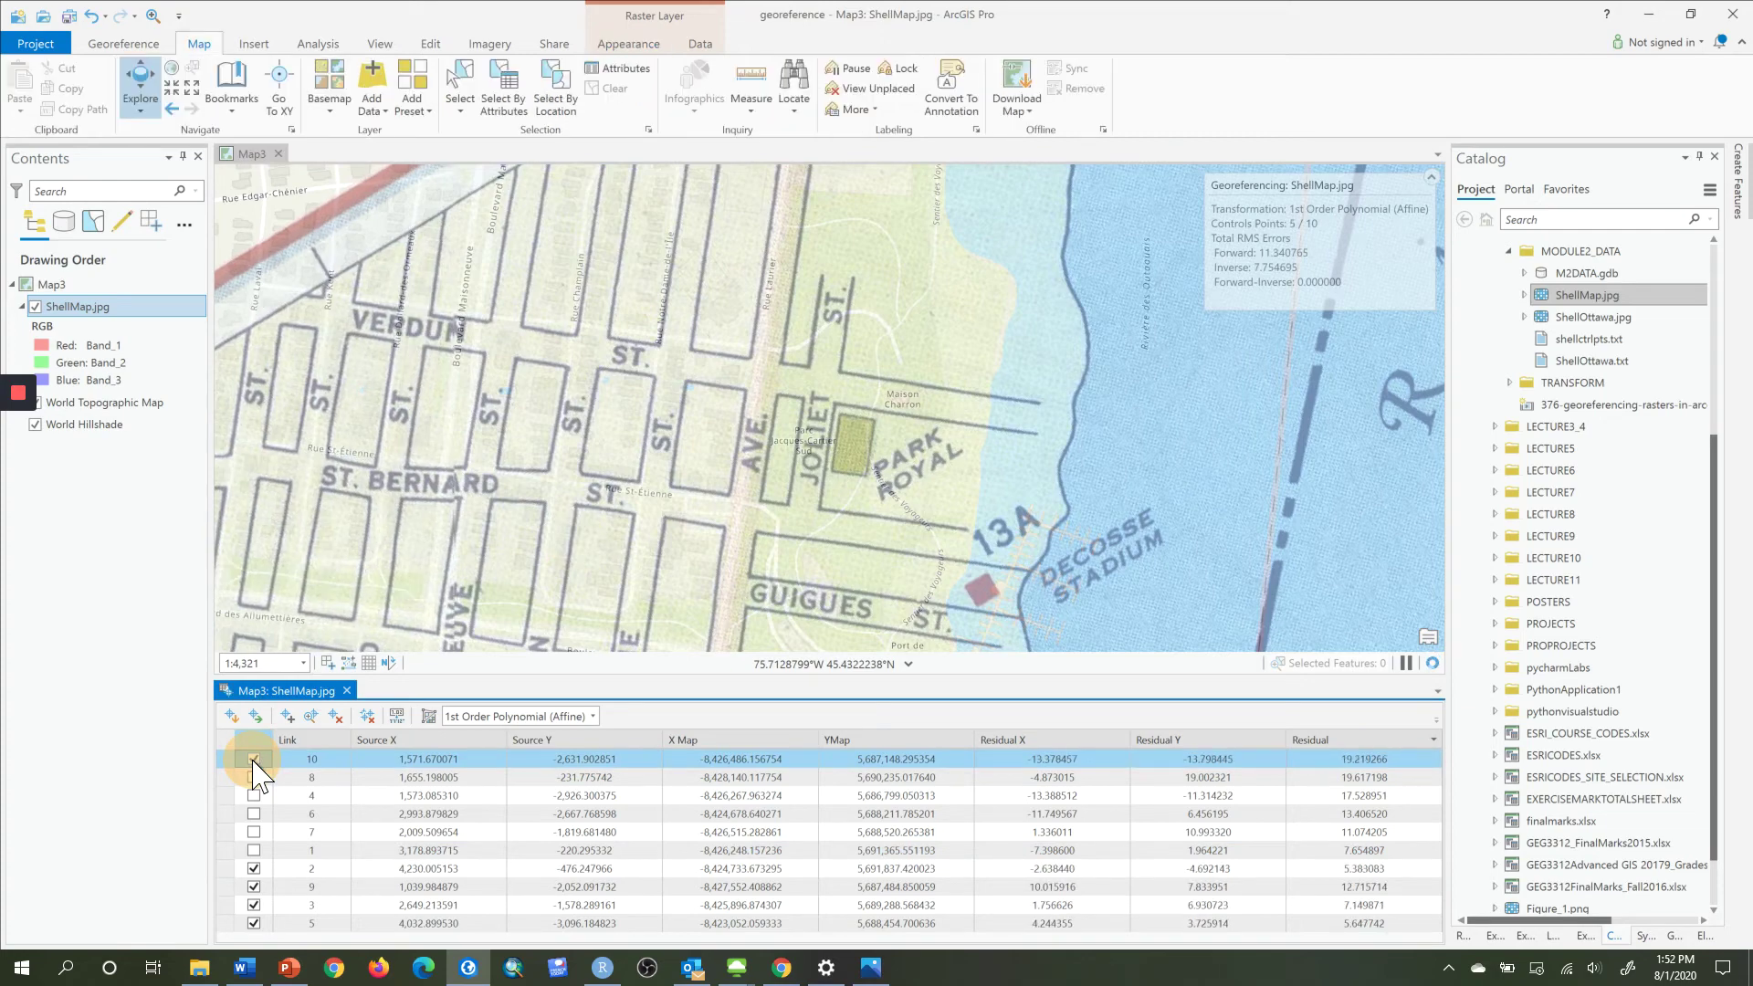
{"action": "left_click", "coordinate": [254, 758]}
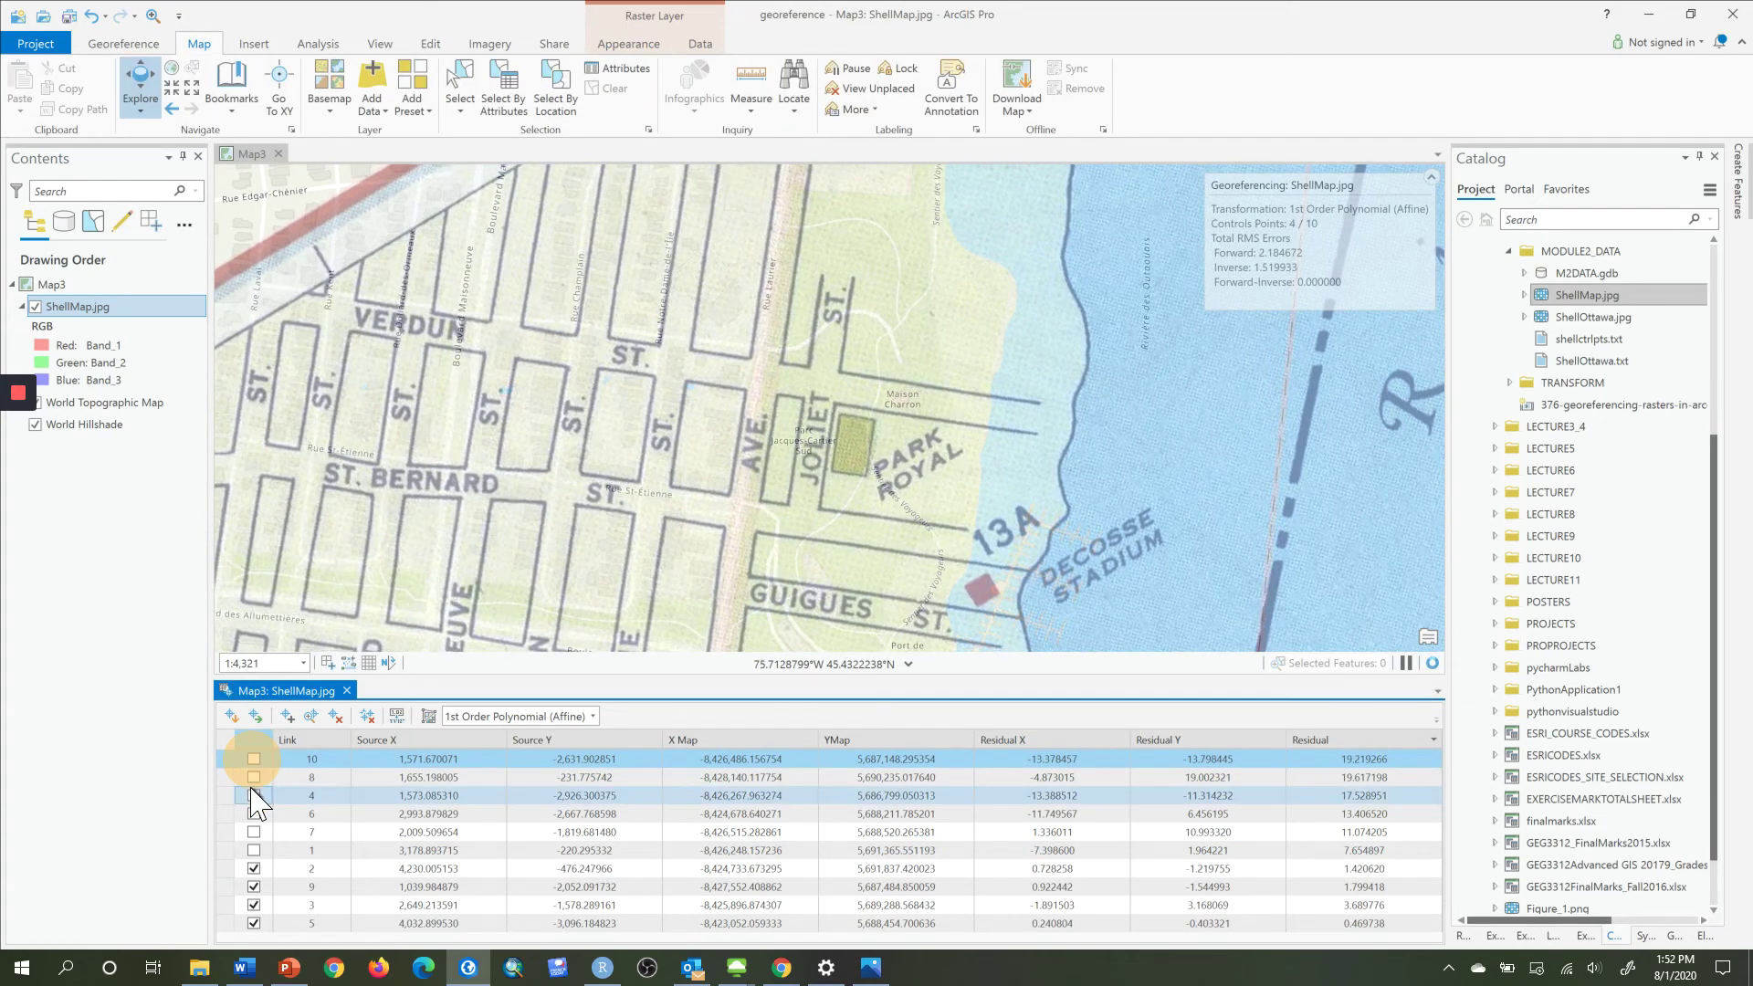
{"action": "left_click", "coordinate": [253, 779]}
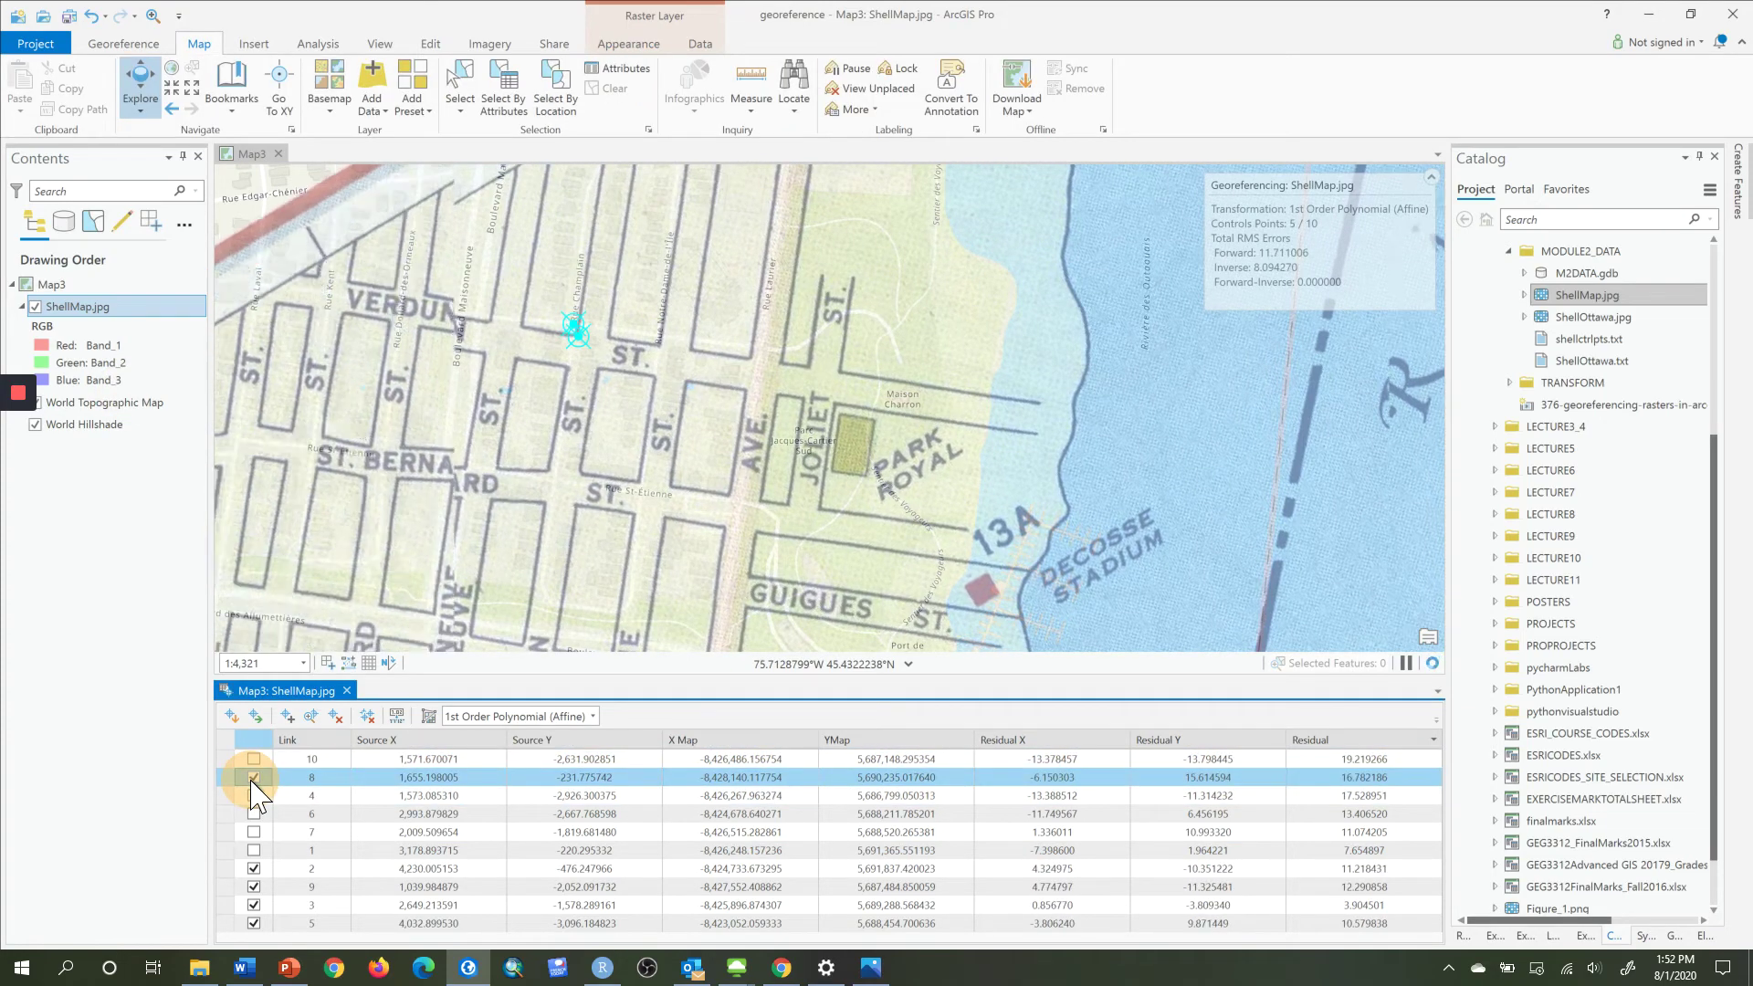
{"action": "left_click", "coordinate": [254, 779]}
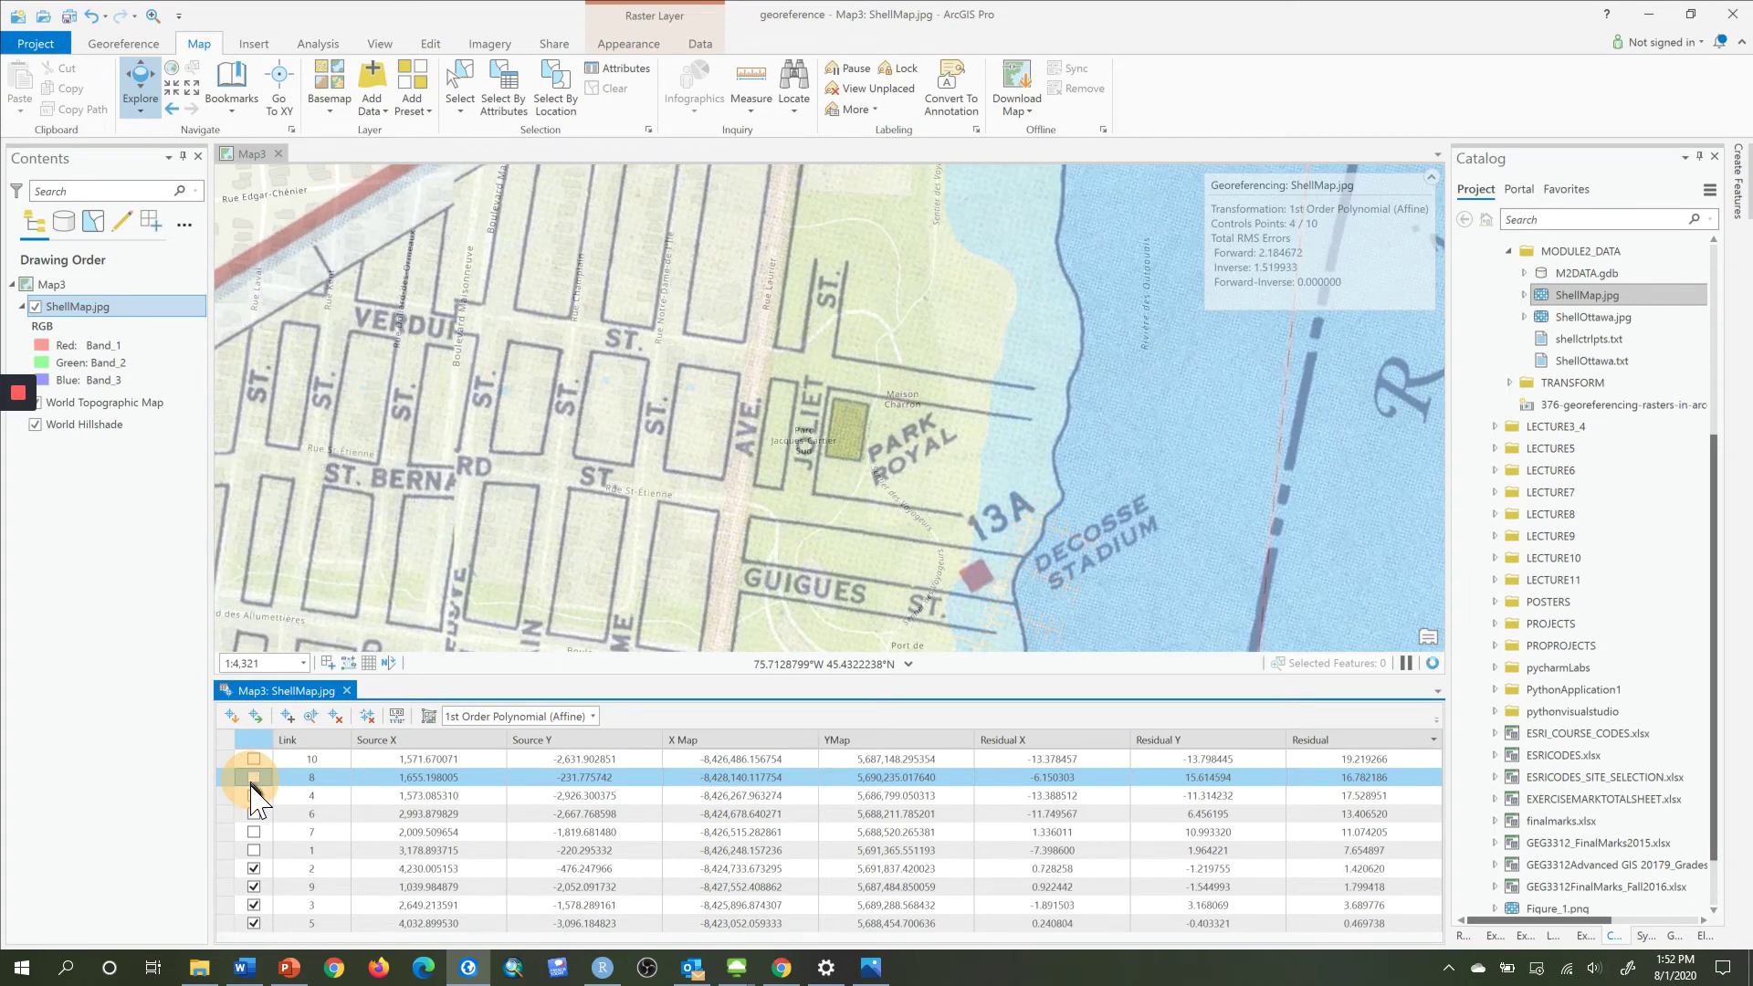
{"action": "left_click", "coordinate": [253, 796]}
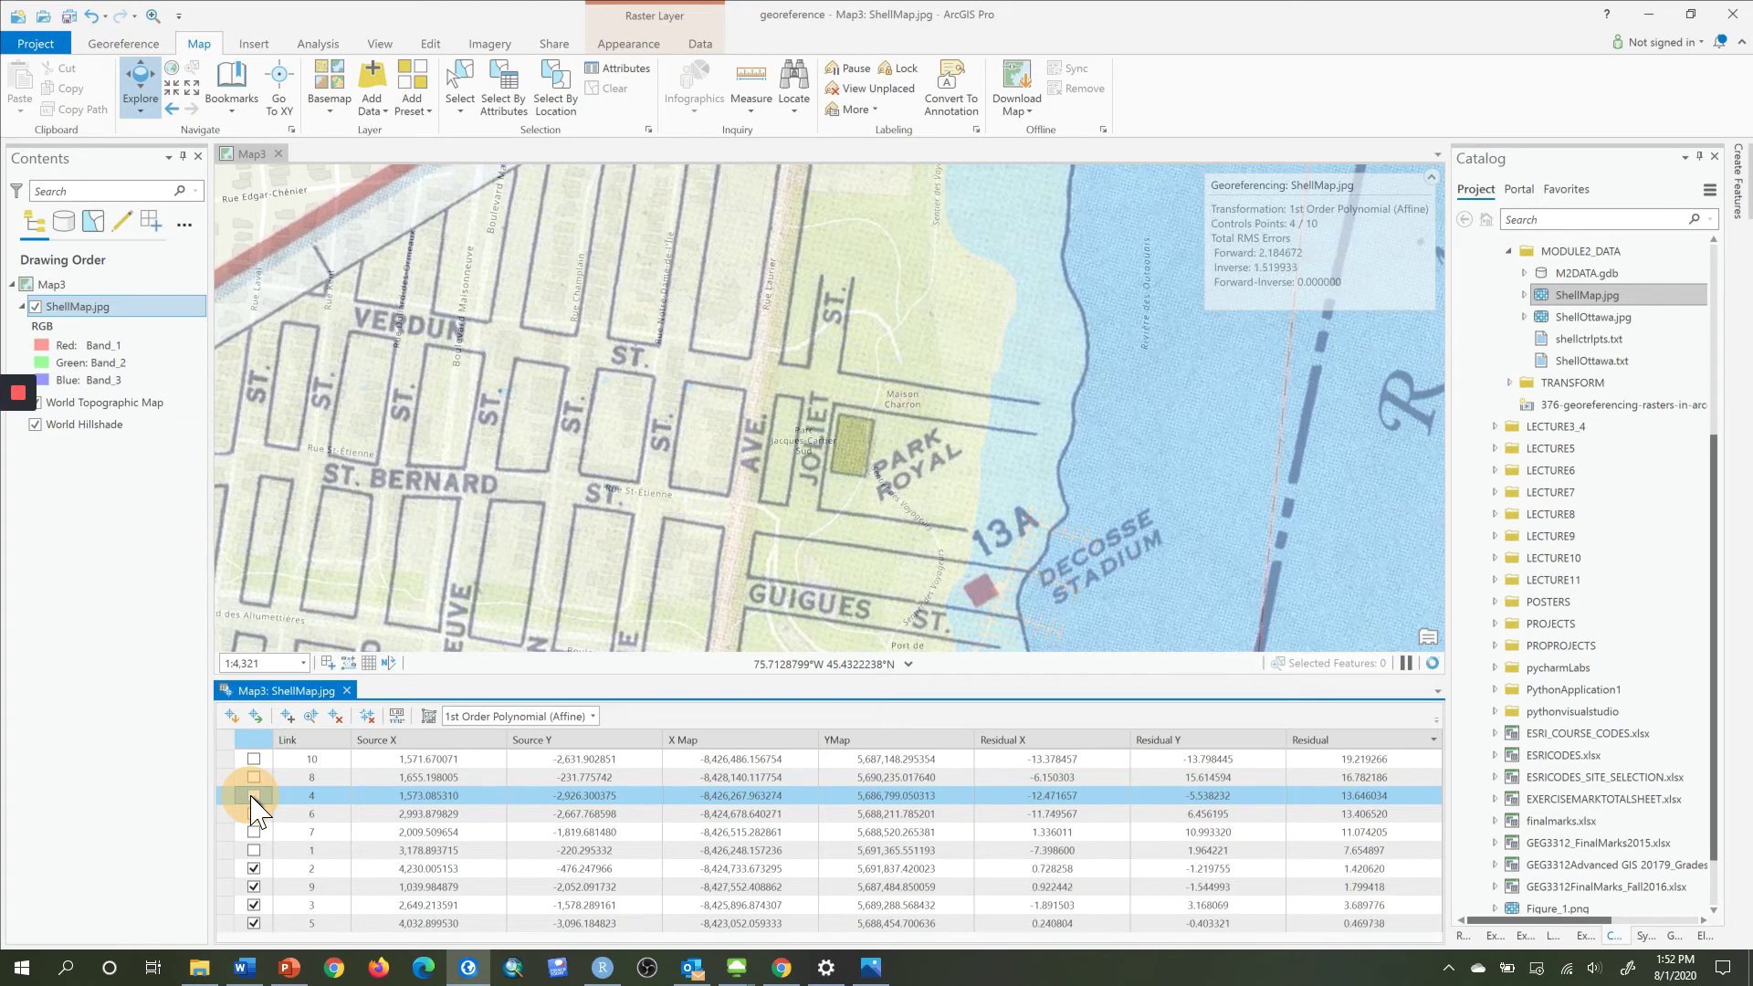
{"action": "left_click", "coordinate": [255, 814]}
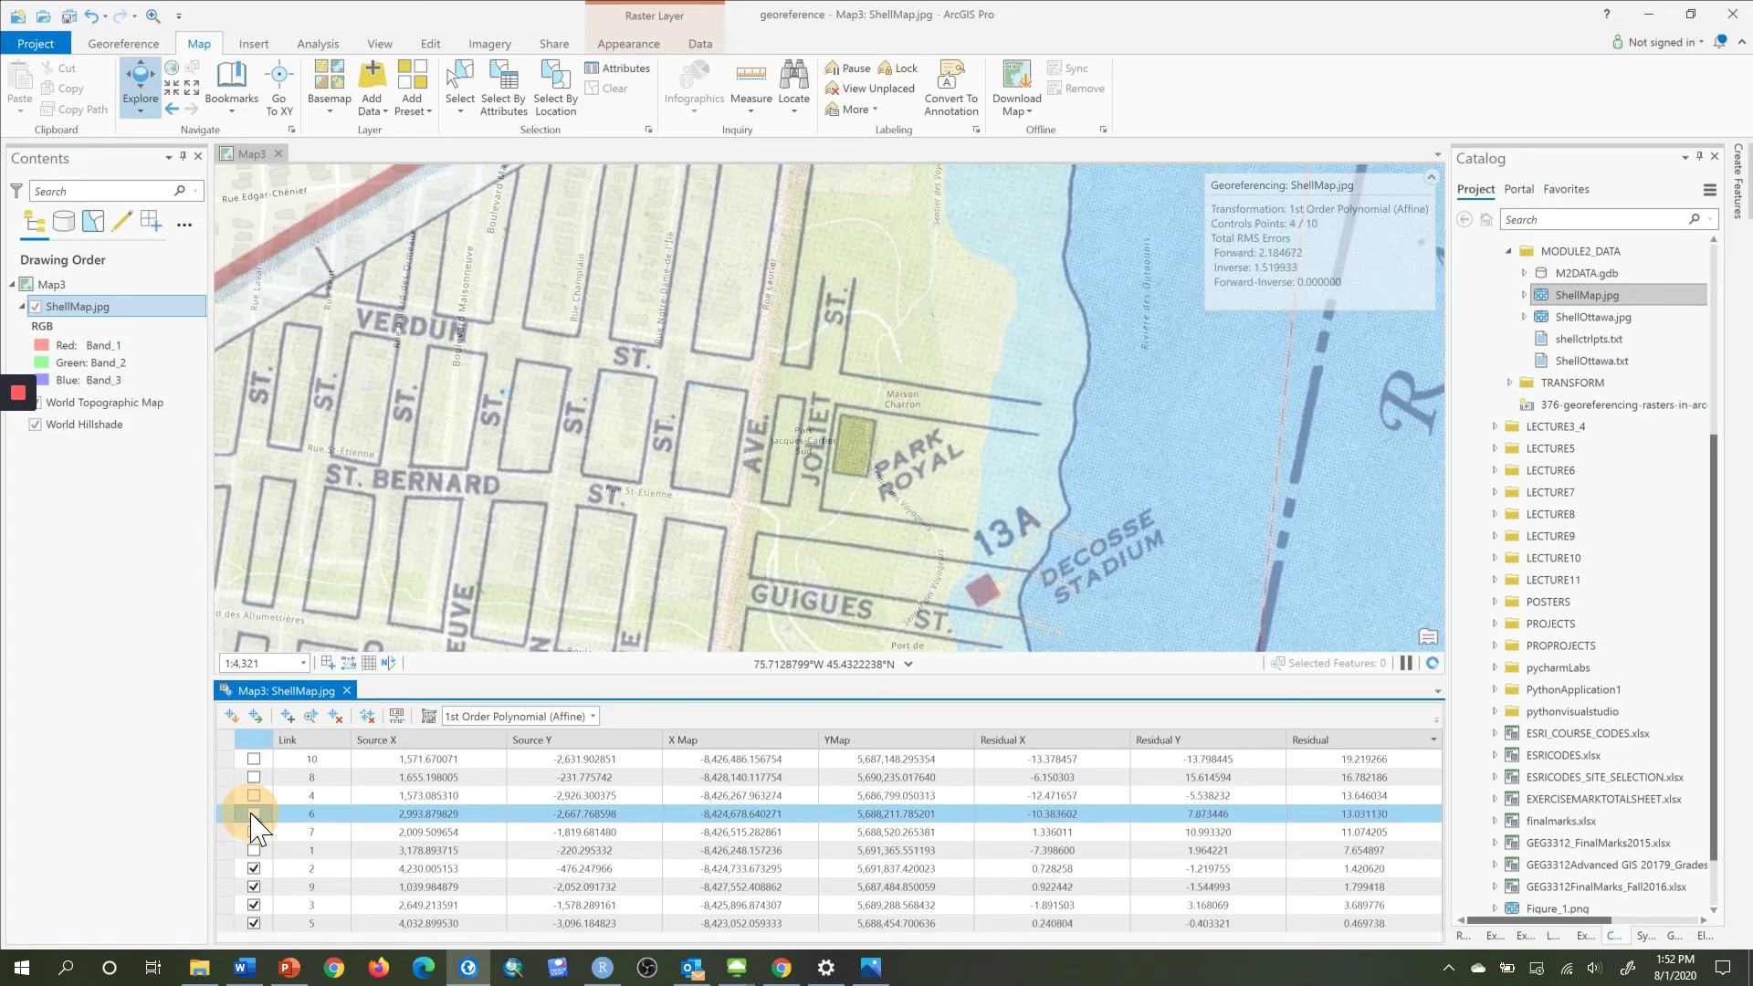
{"action": "left_click", "coordinate": [255, 832]}
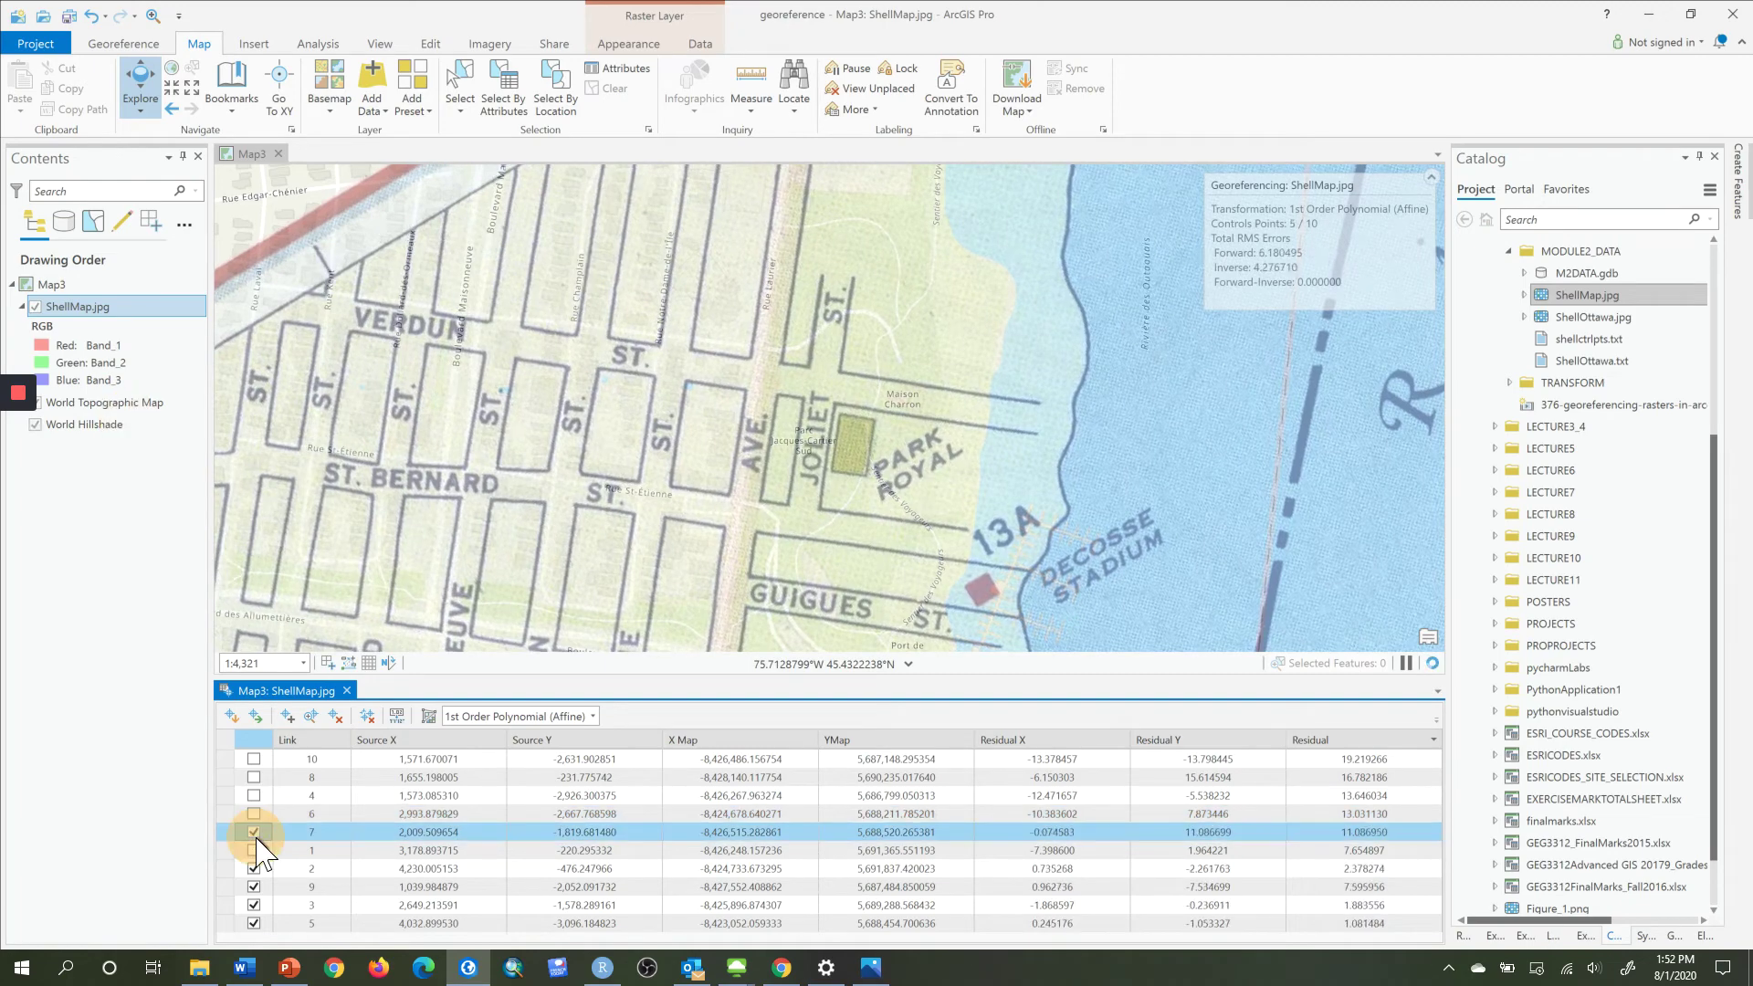
{"action": "left_click", "coordinate": [255, 832]}
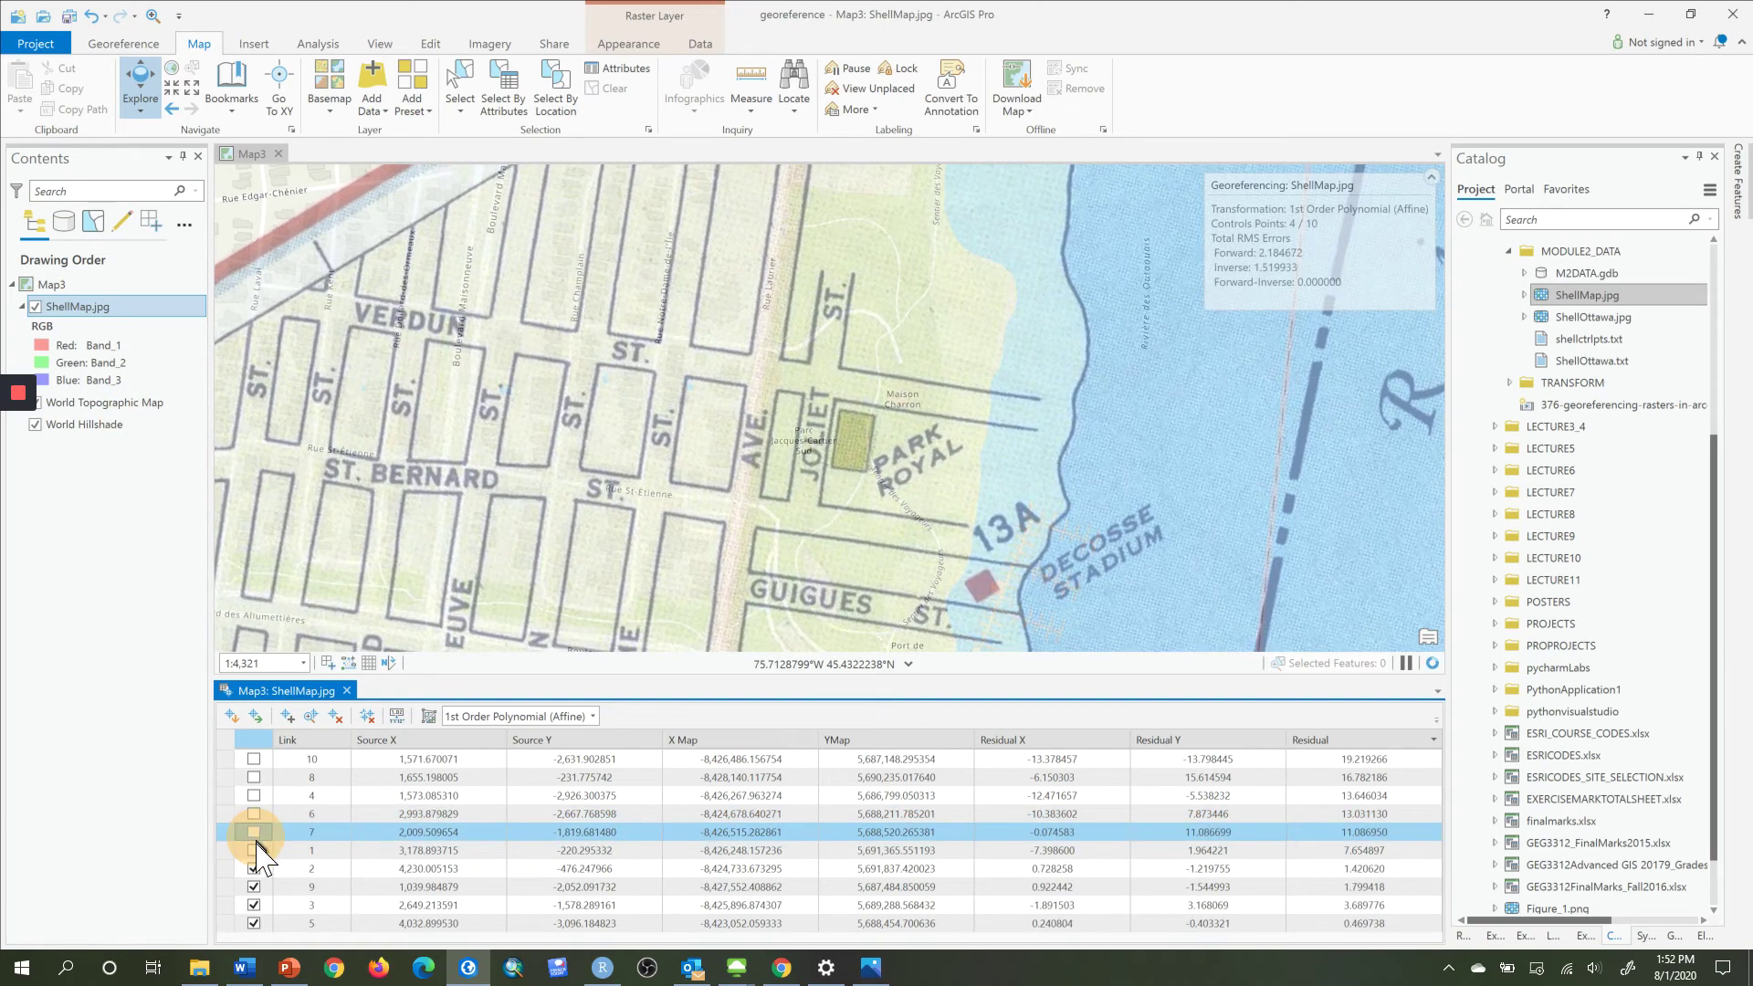
Re-enable control point link 1 and review the total RMS error and the spread of active control points across the map.
{"action": "left_click", "coordinate": [254, 850]}
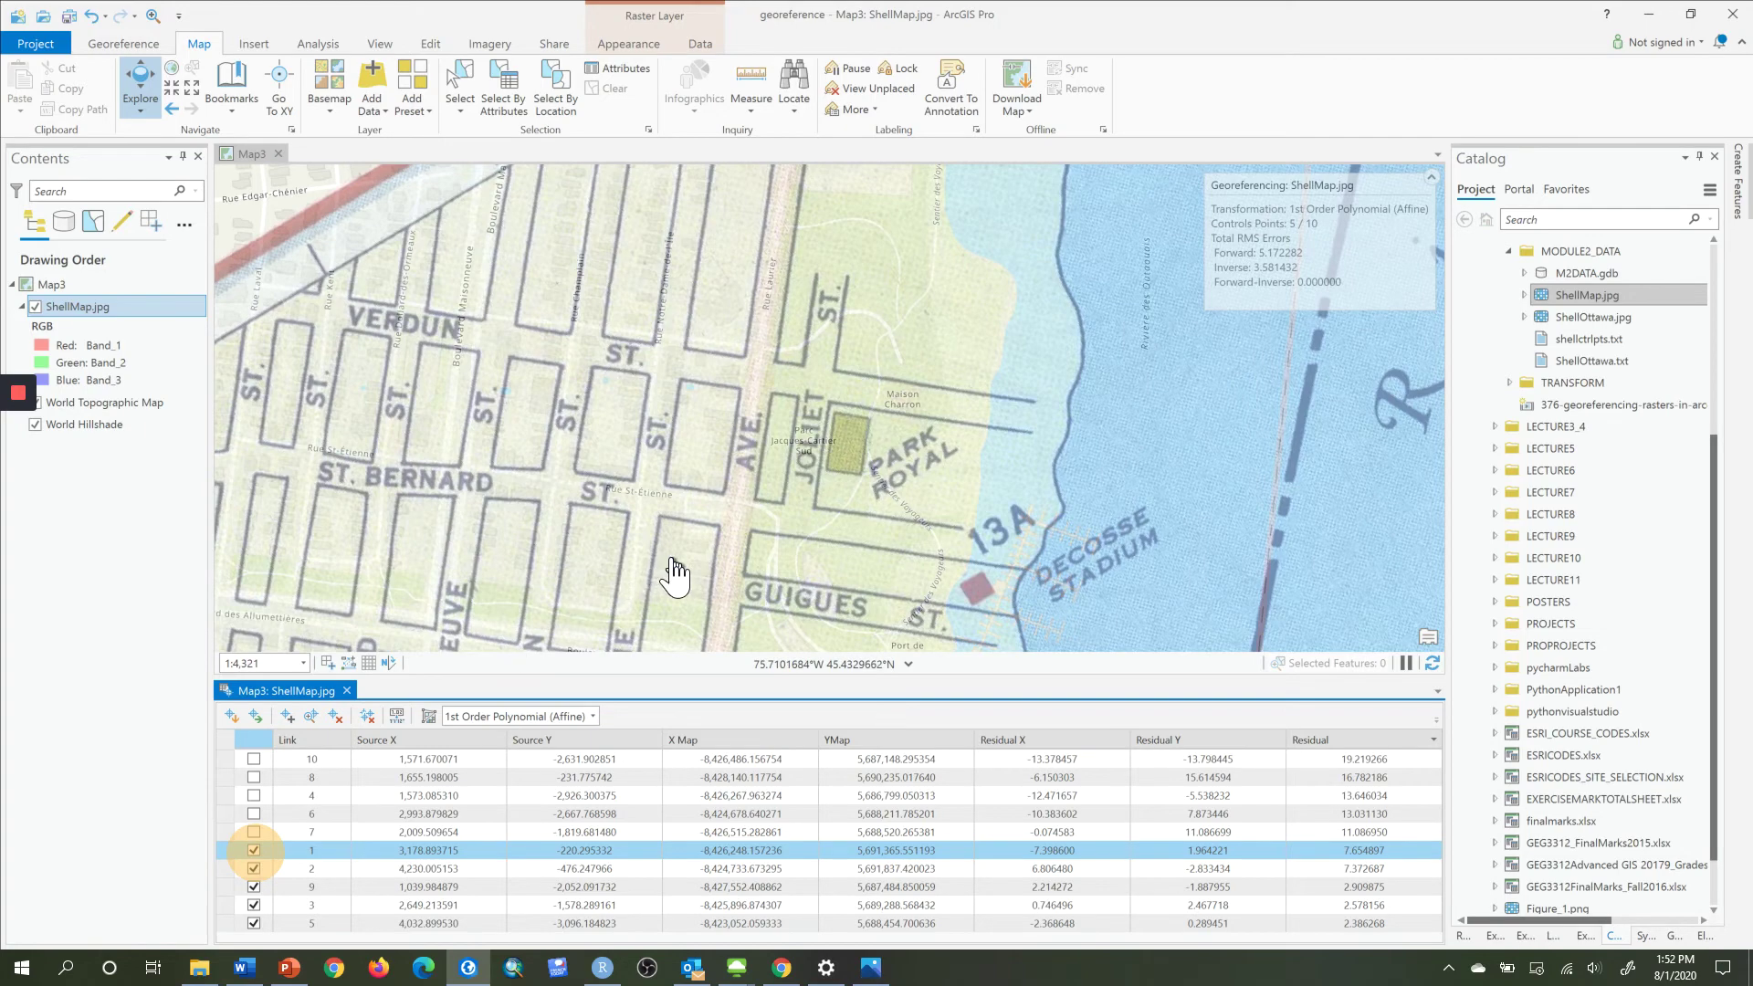
{"action": "scroll", "coordinate": [680, 573], "scroll_direction": "down", "scroll_amount": 5}
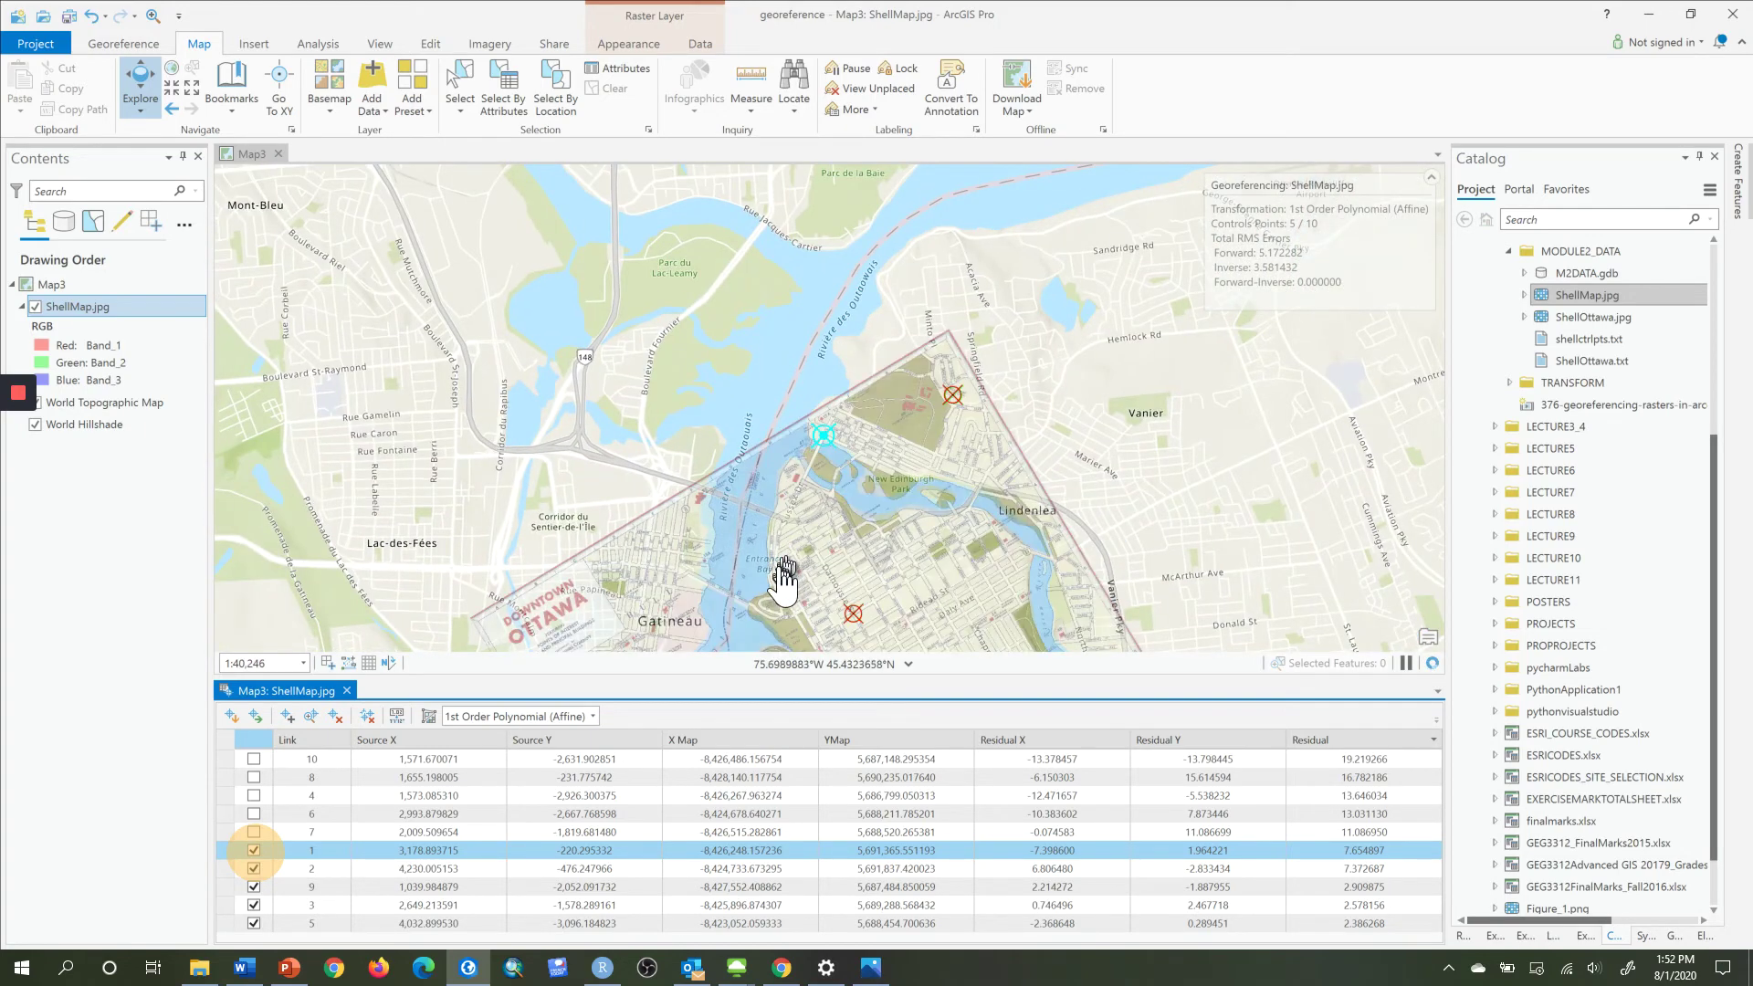
{"action": "left_click_drag", "start_coordinate": [781, 573], "coordinate": [676, 411]}
{"action": "left_click_drag", "start_coordinate": [685, 321], "coordinate": [828, 200]}
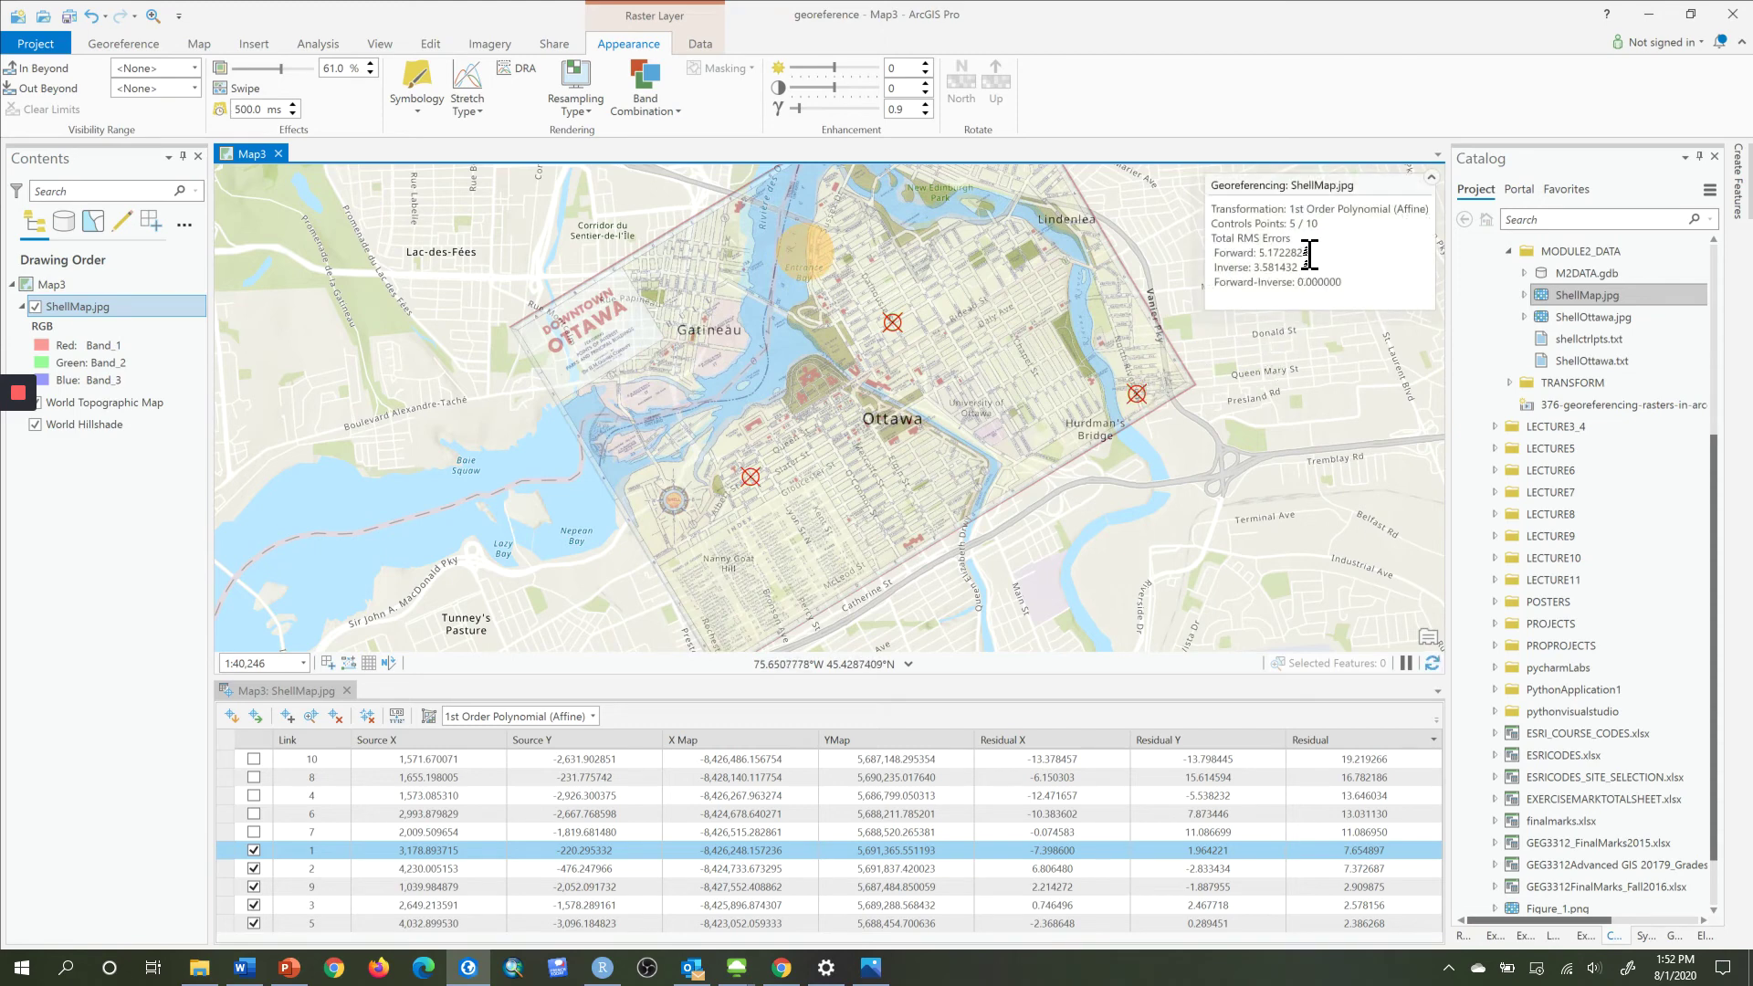
{"action": "left_click_drag", "start_coordinate": [1307, 254], "coordinate": [1266, 254]}
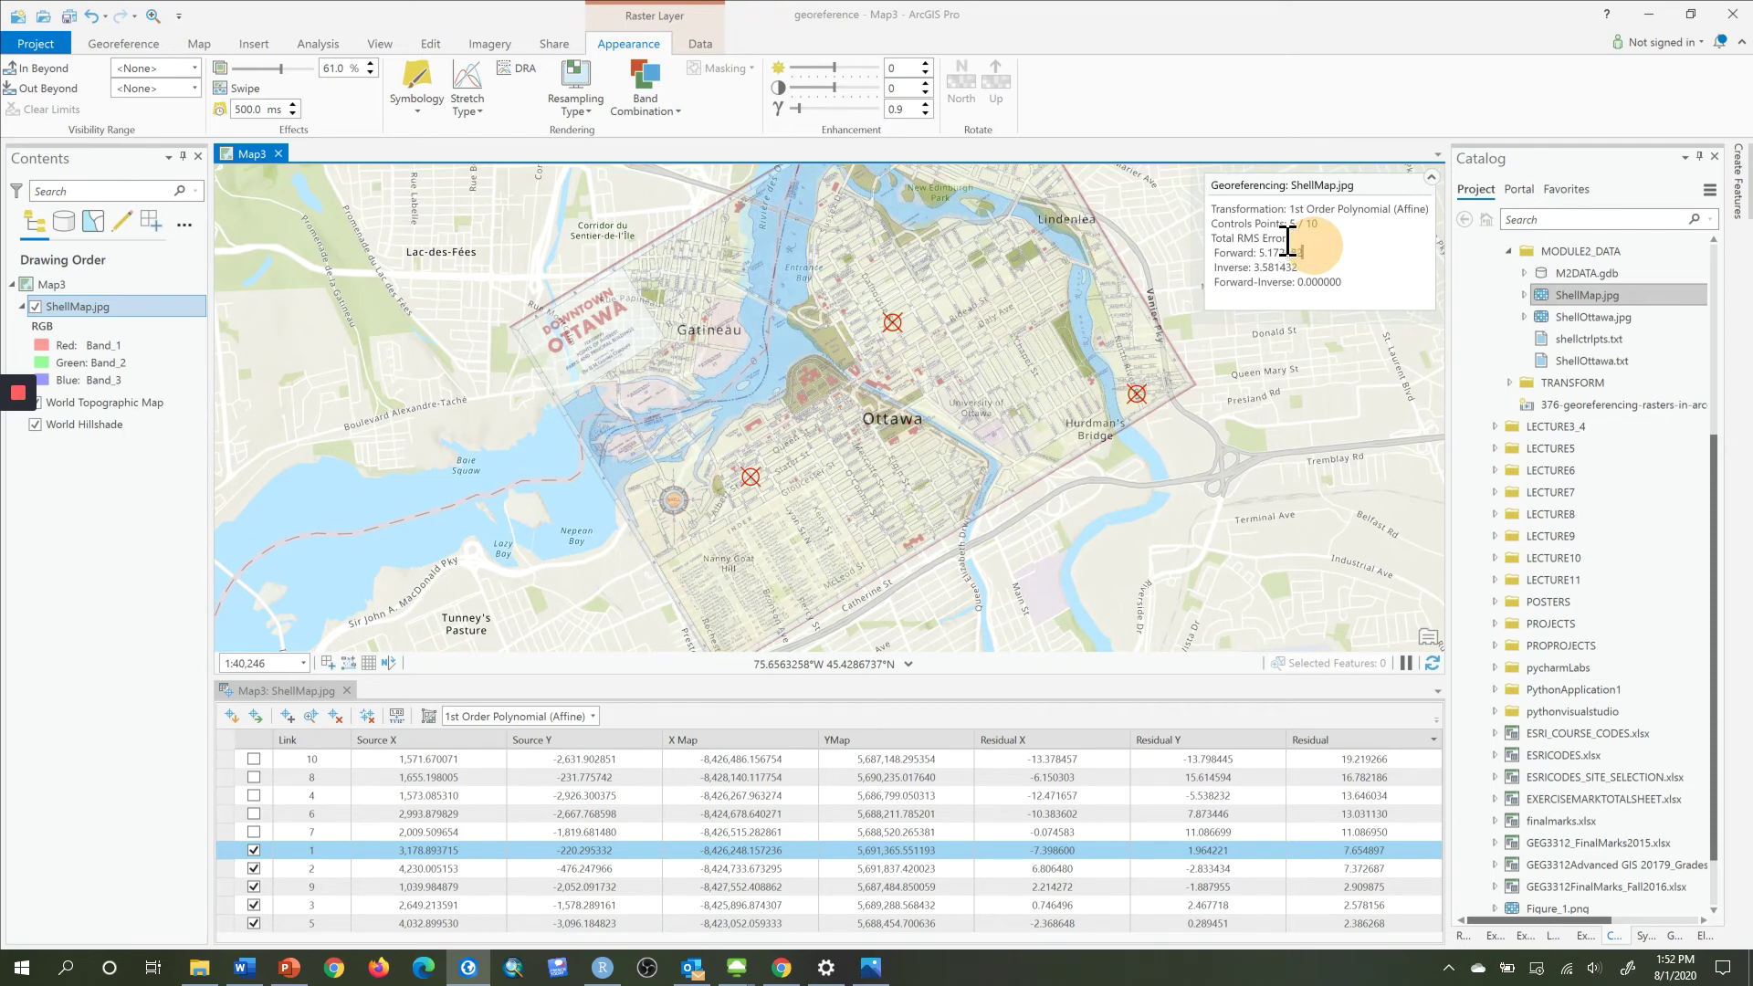
{"action": "left_click", "coordinate": [376, 761]}
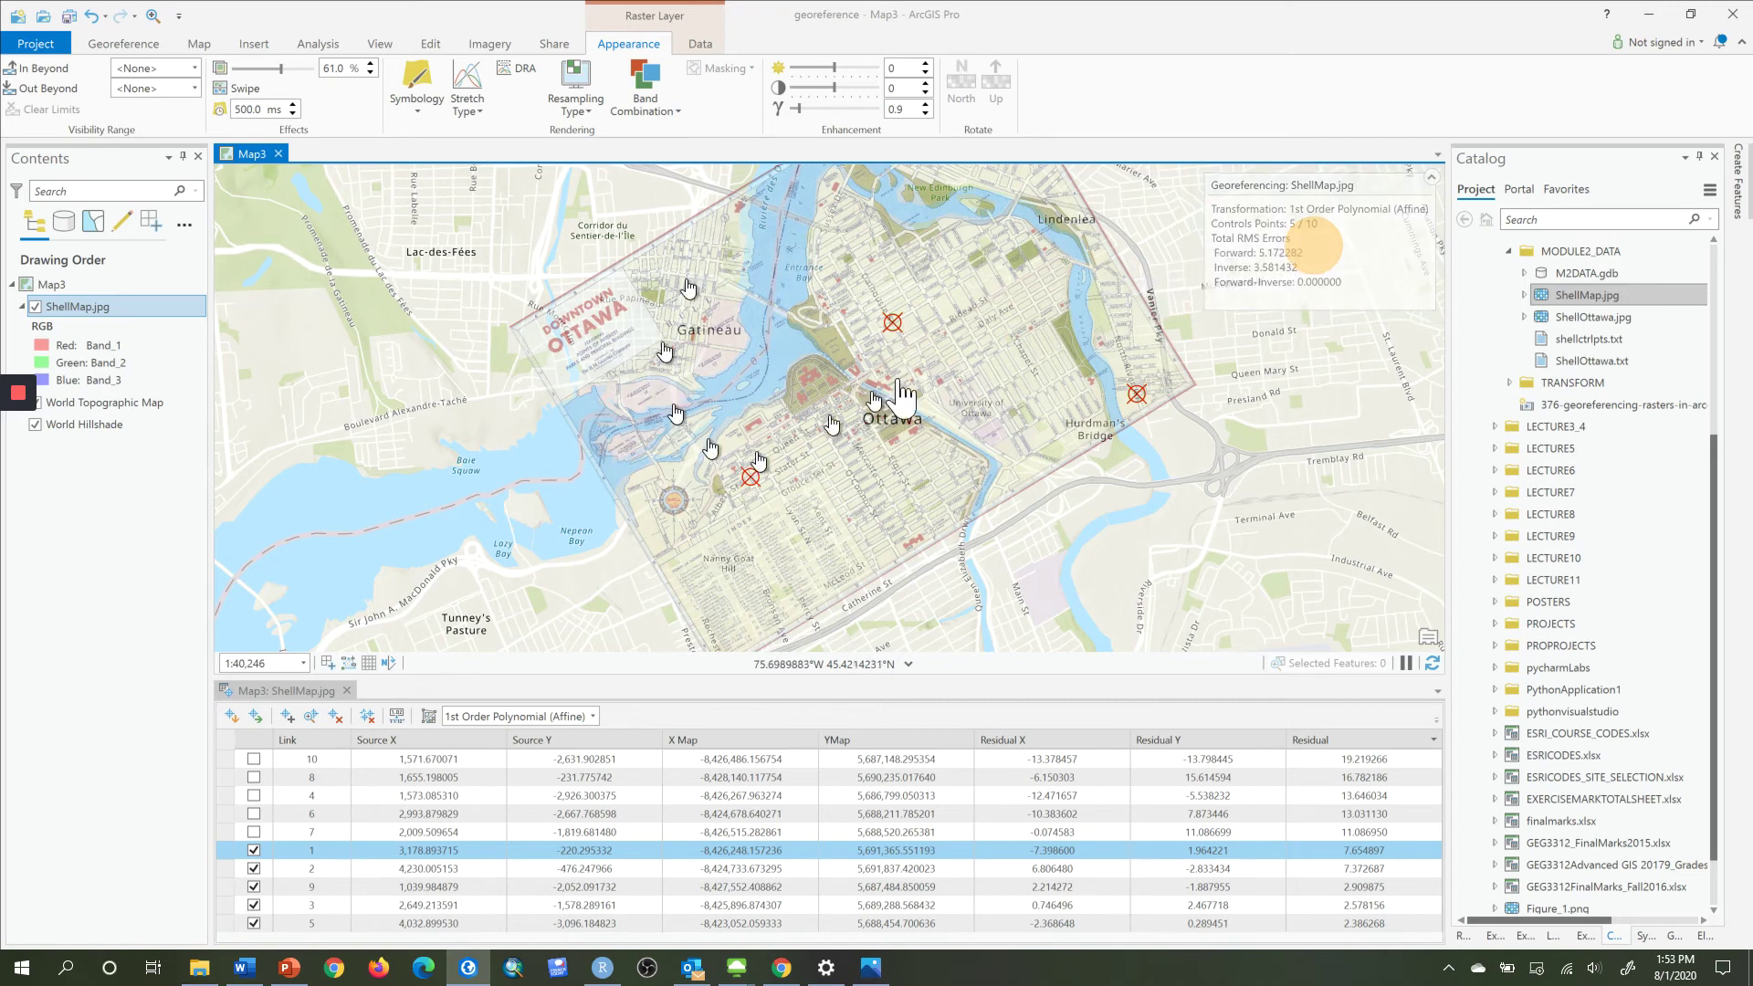
{"action": "left_click", "coordinate": [965, 338]}
{"action": "left_click_drag", "start_coordinate": [965, 338], "coordinate": [935, 393]}
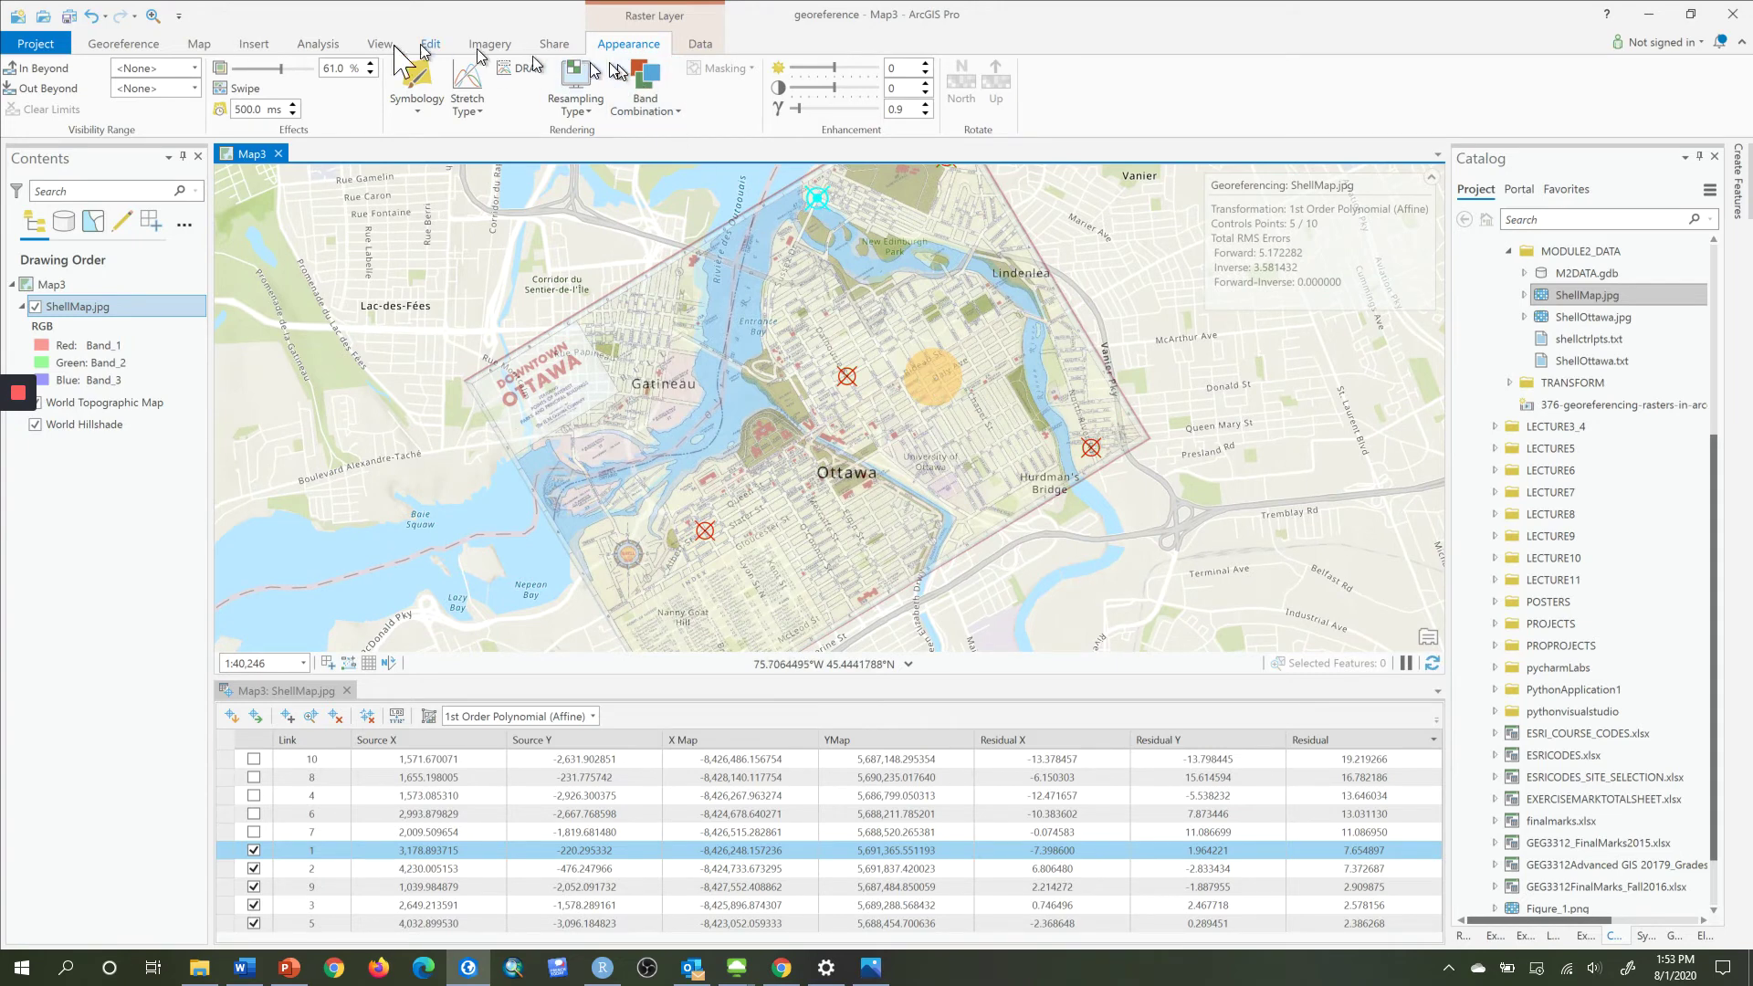
Export the georeferenced ShellMap.jpg as a new TIFF raster, overwriting ShellMap.tif in the project's georeference folder.
{"action": "left_click", "coordinate": [146, 45]}
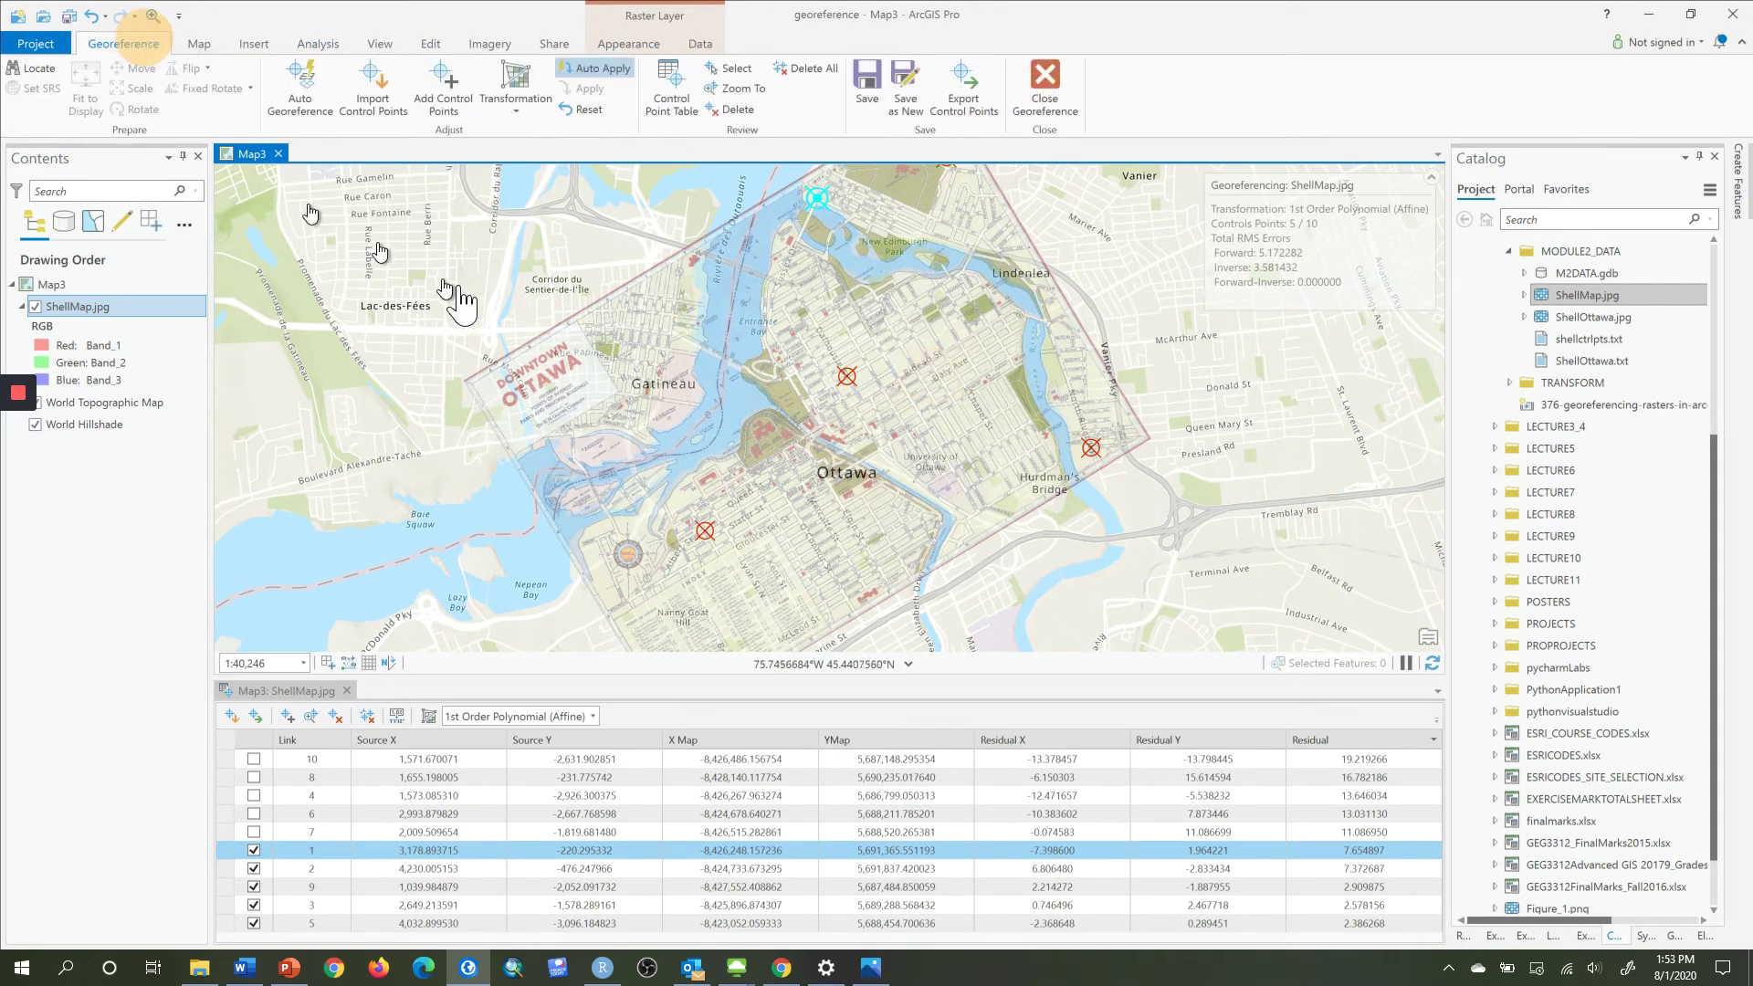
{"action": "left_click", "coordinate": [914, 91]}
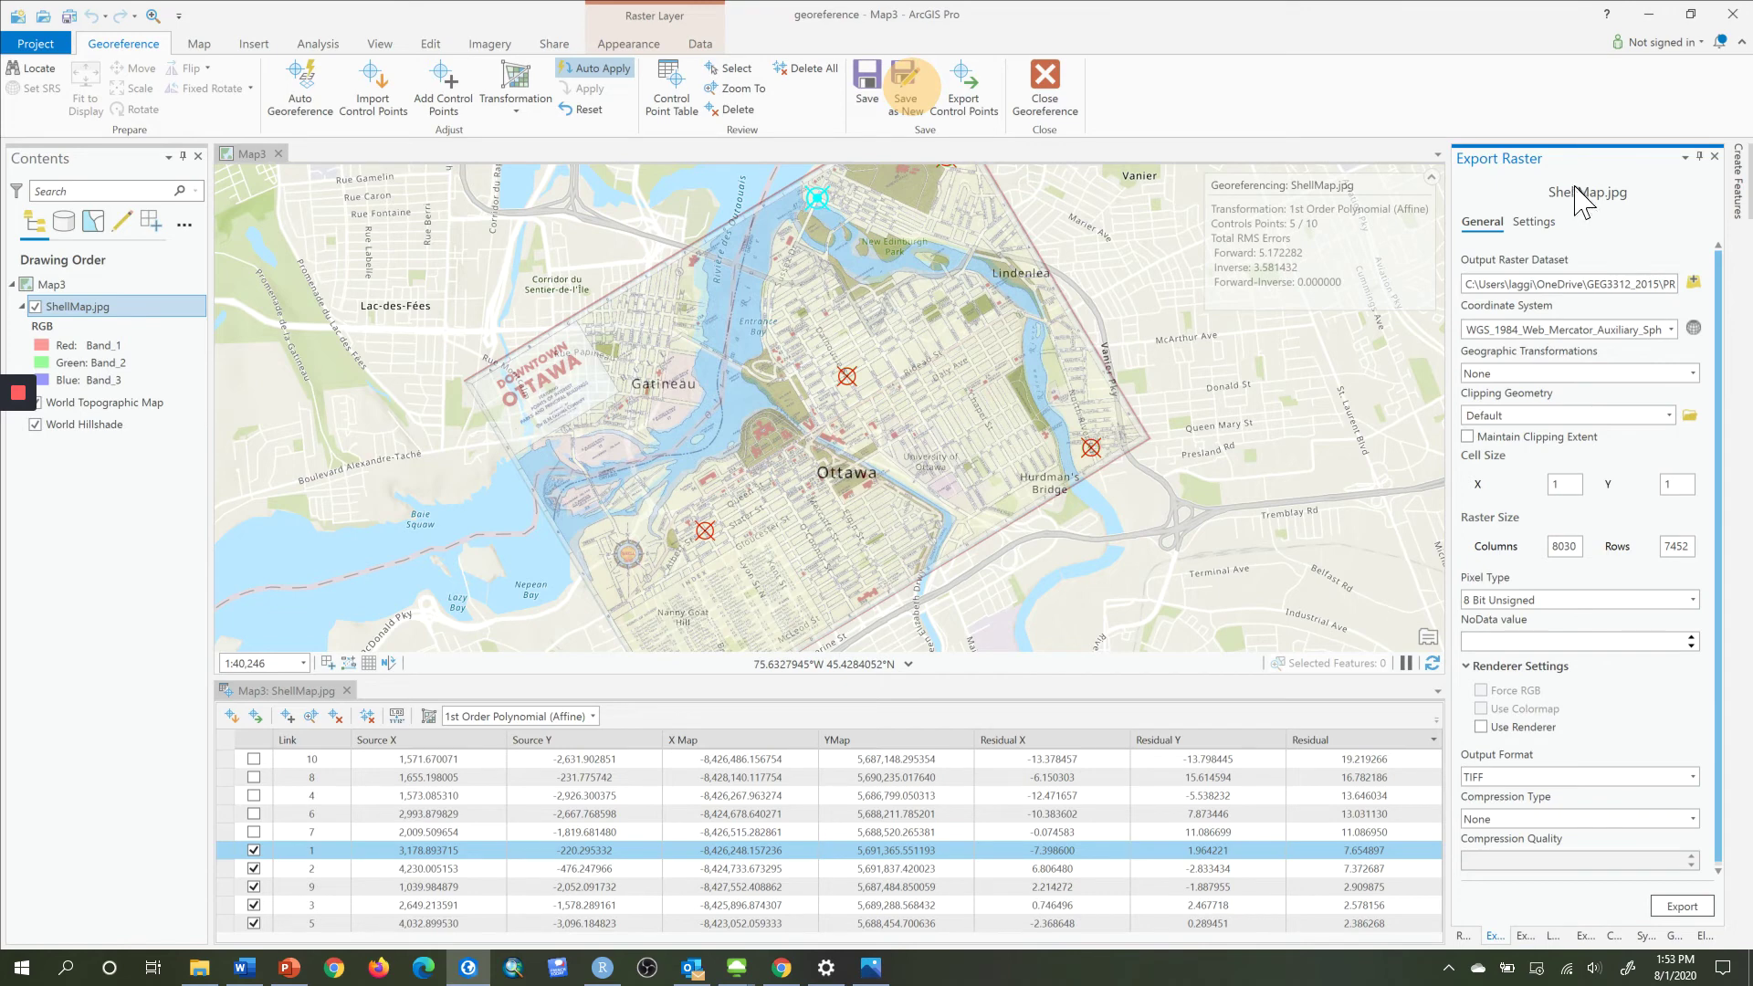
{"action": "left_click", "coordinate": [1692, 282]}
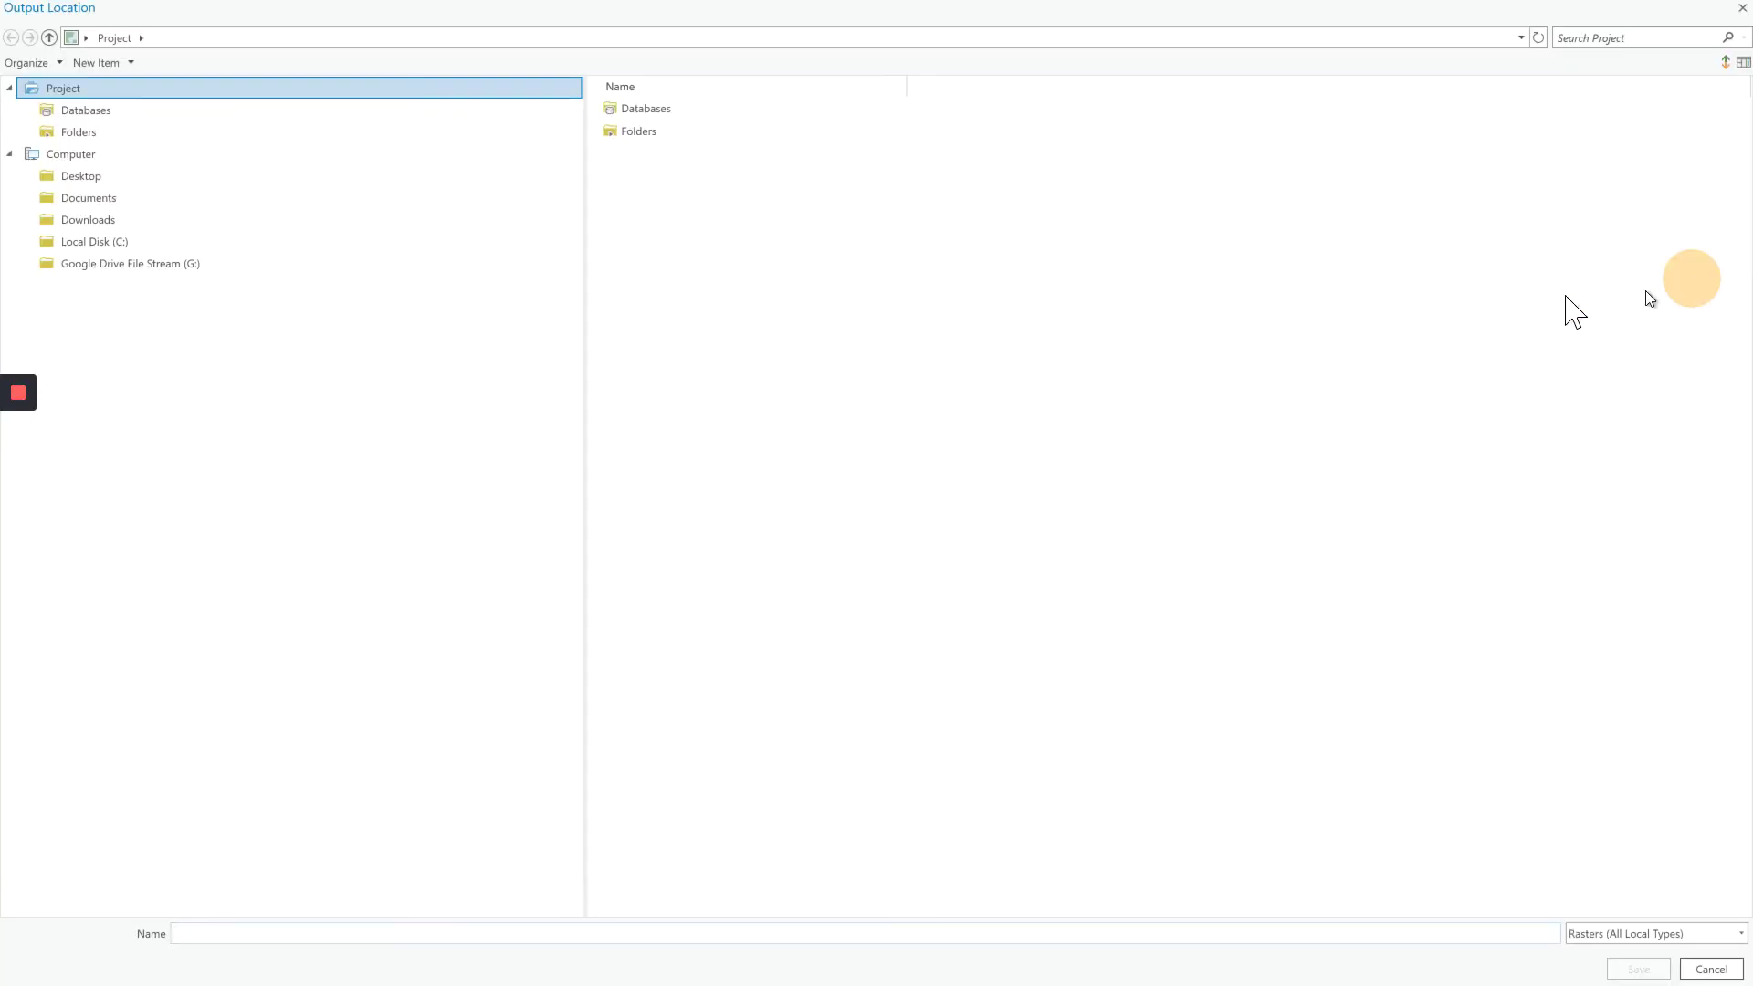
{"action": "double_click", "coordinate": [626, 127]}
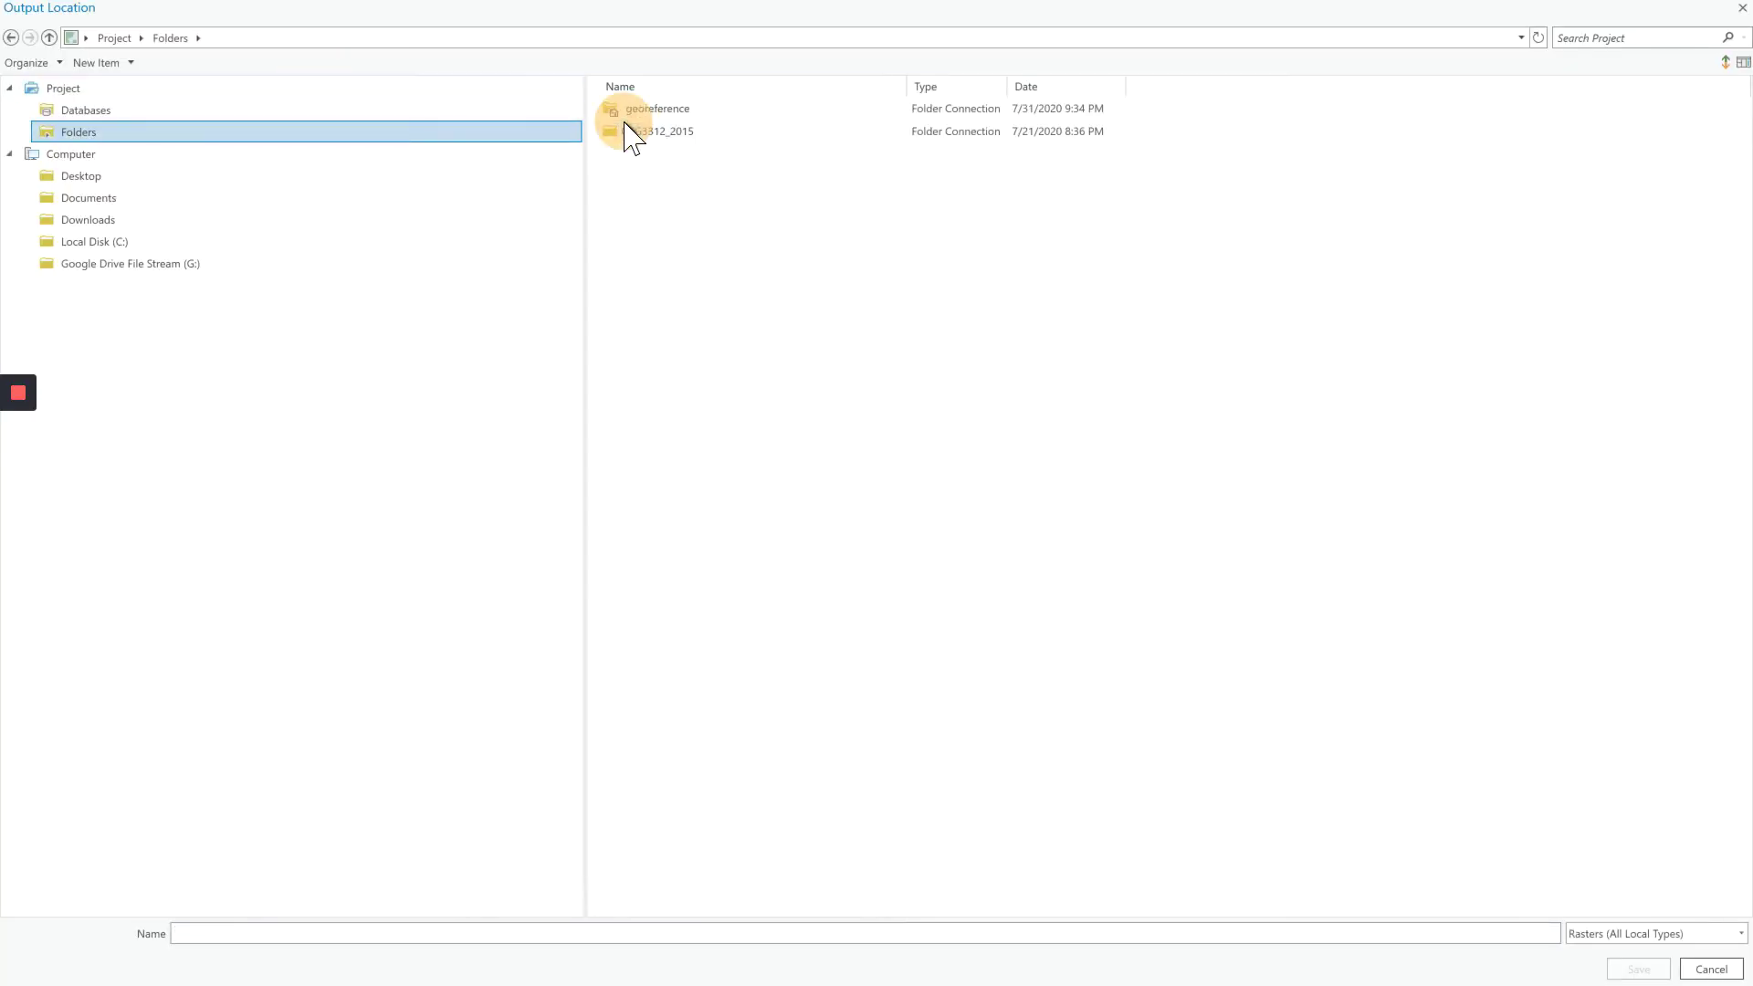
{"action": "double_click", "coordinate": [691, 110]}
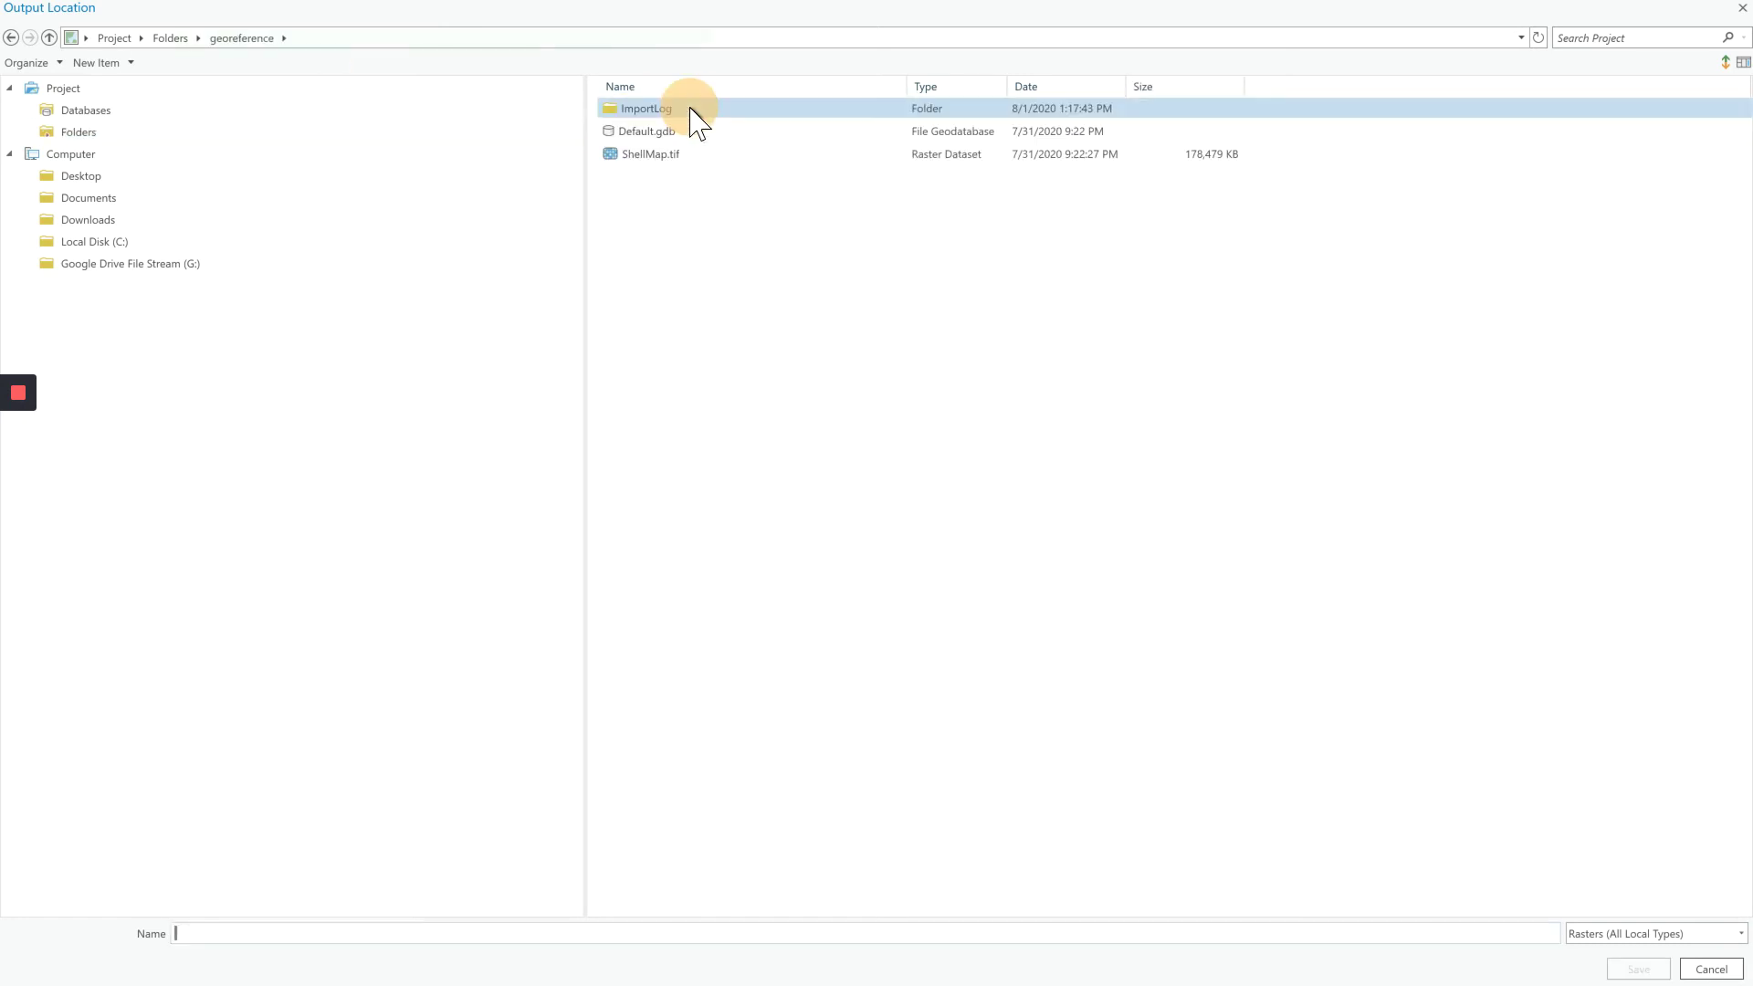
{"action": "left_click", "coordinate": [666, 157]}
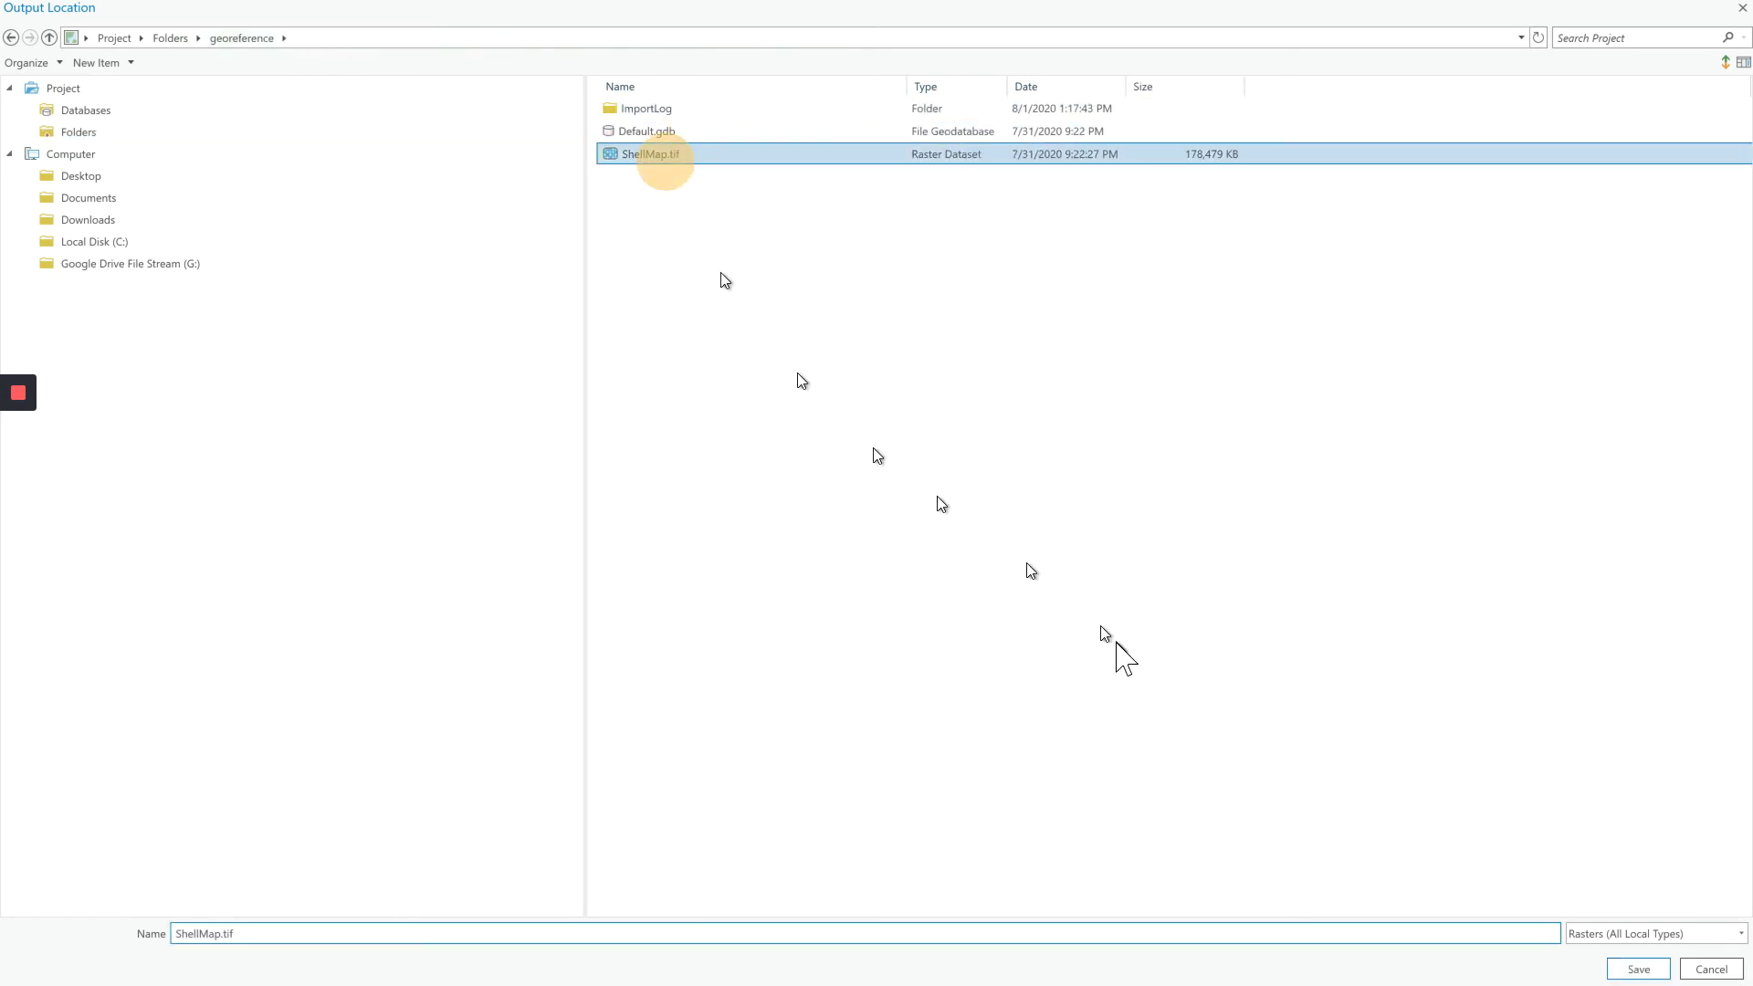
{"action": "left_click", "coordinate": [1644, 968]}
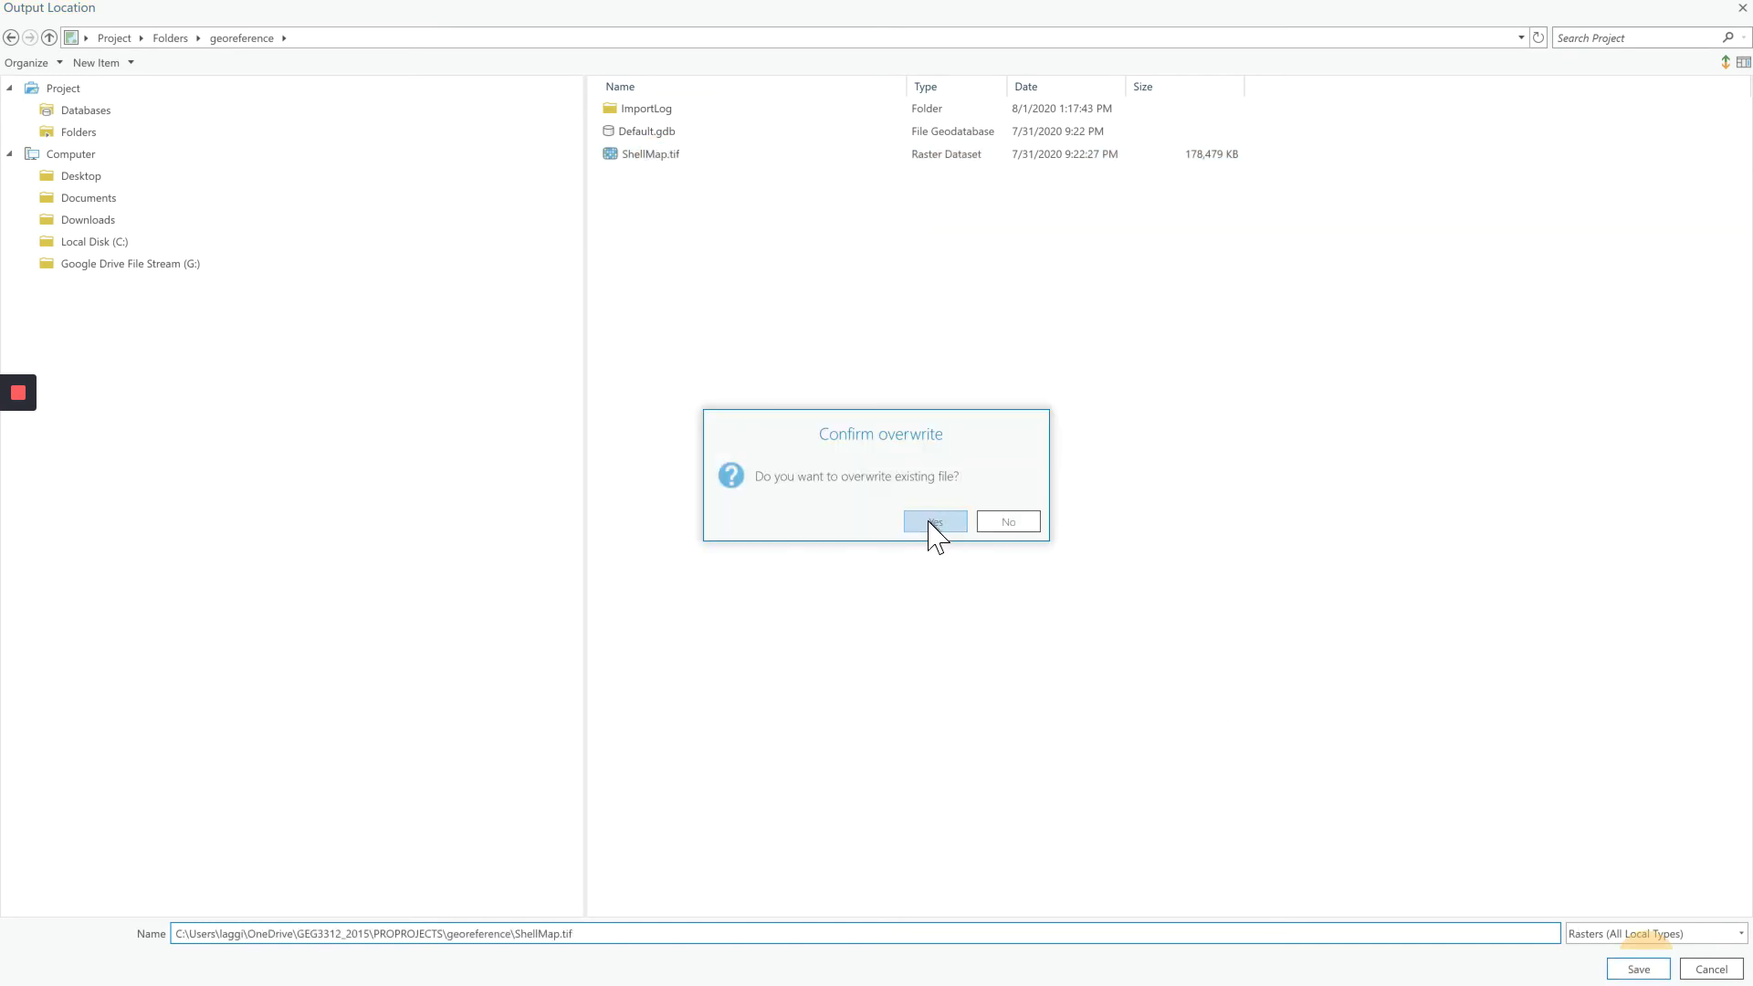
{"action": "left_click", "coordinate": [935, 525]}
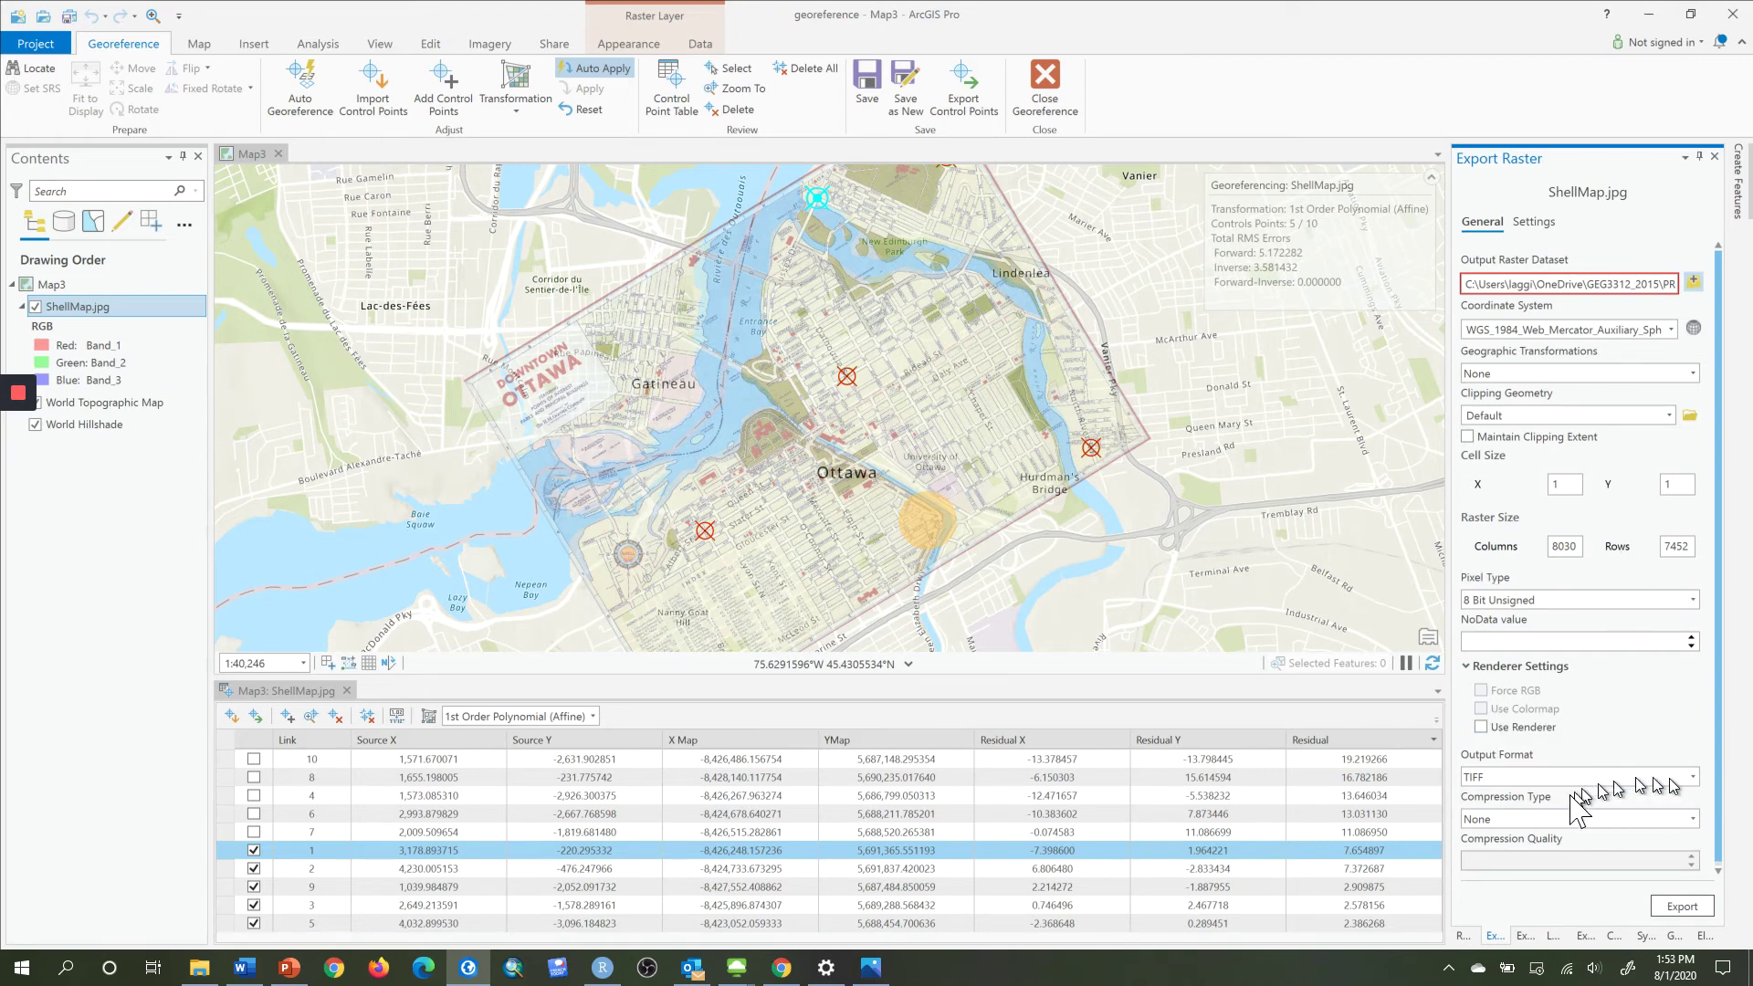
{"action": "scroll", "coordinate": [1661, 831], "scroll_direction": "down", "scroll_amount": 1}
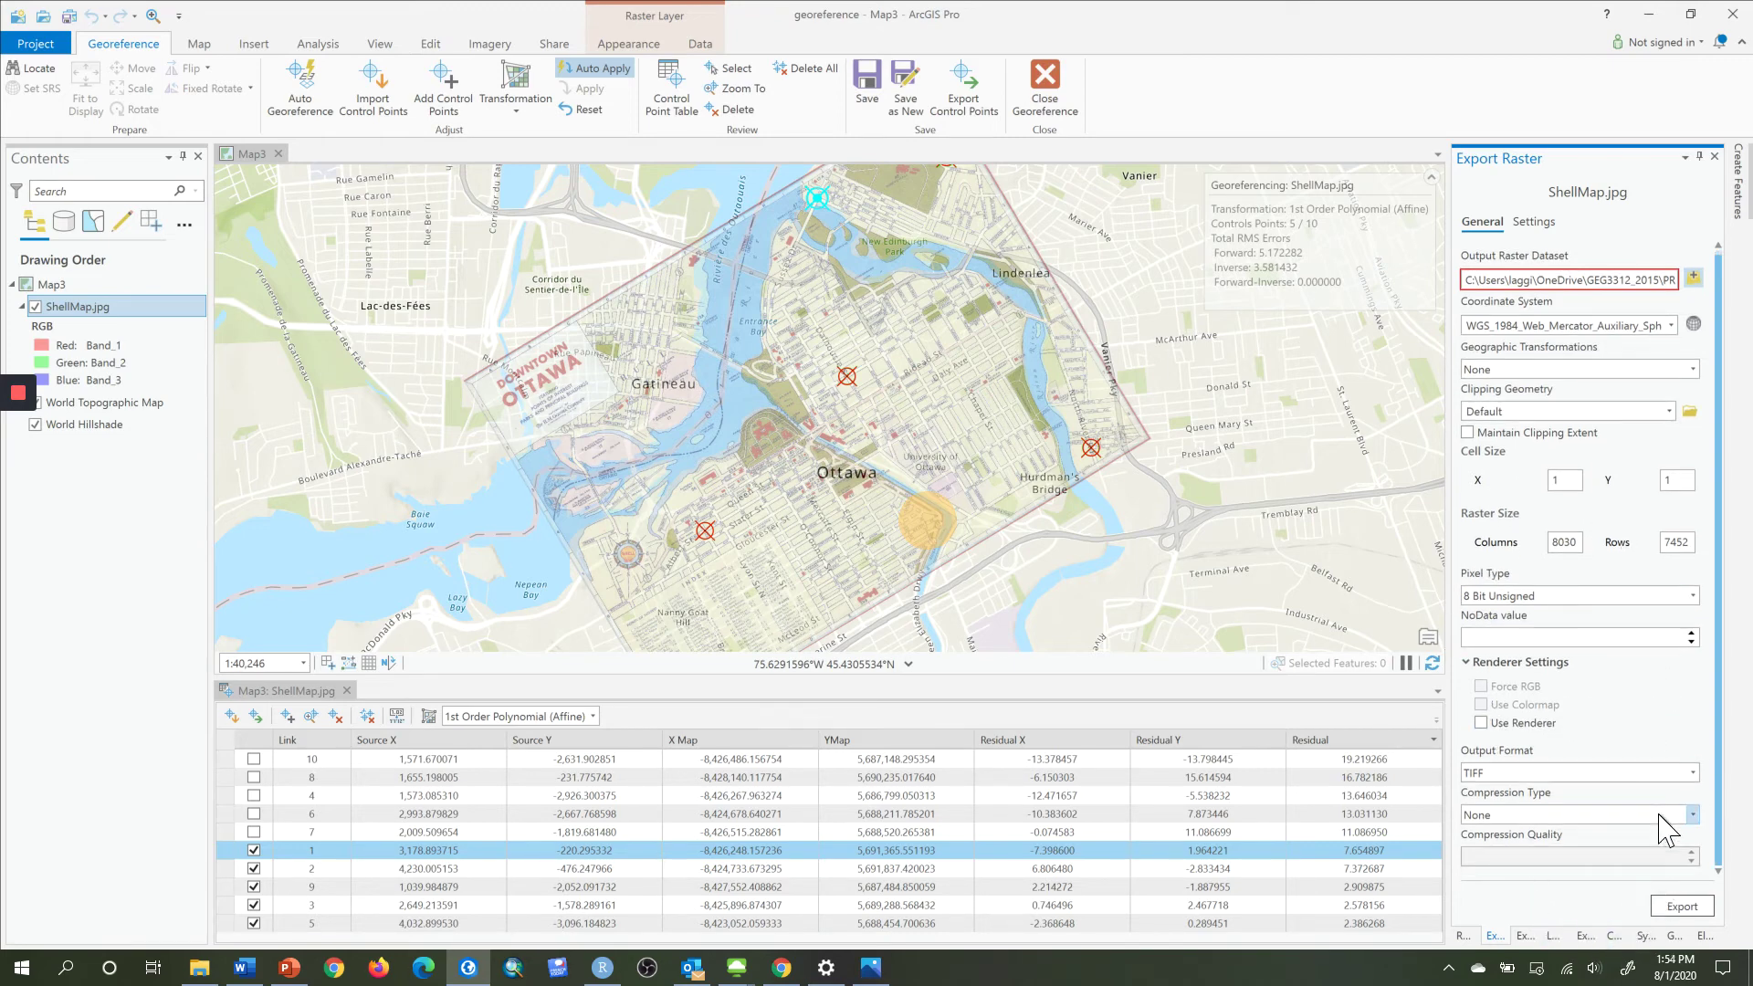
{"action": "left_click", "coordinate": [1681, 906]}
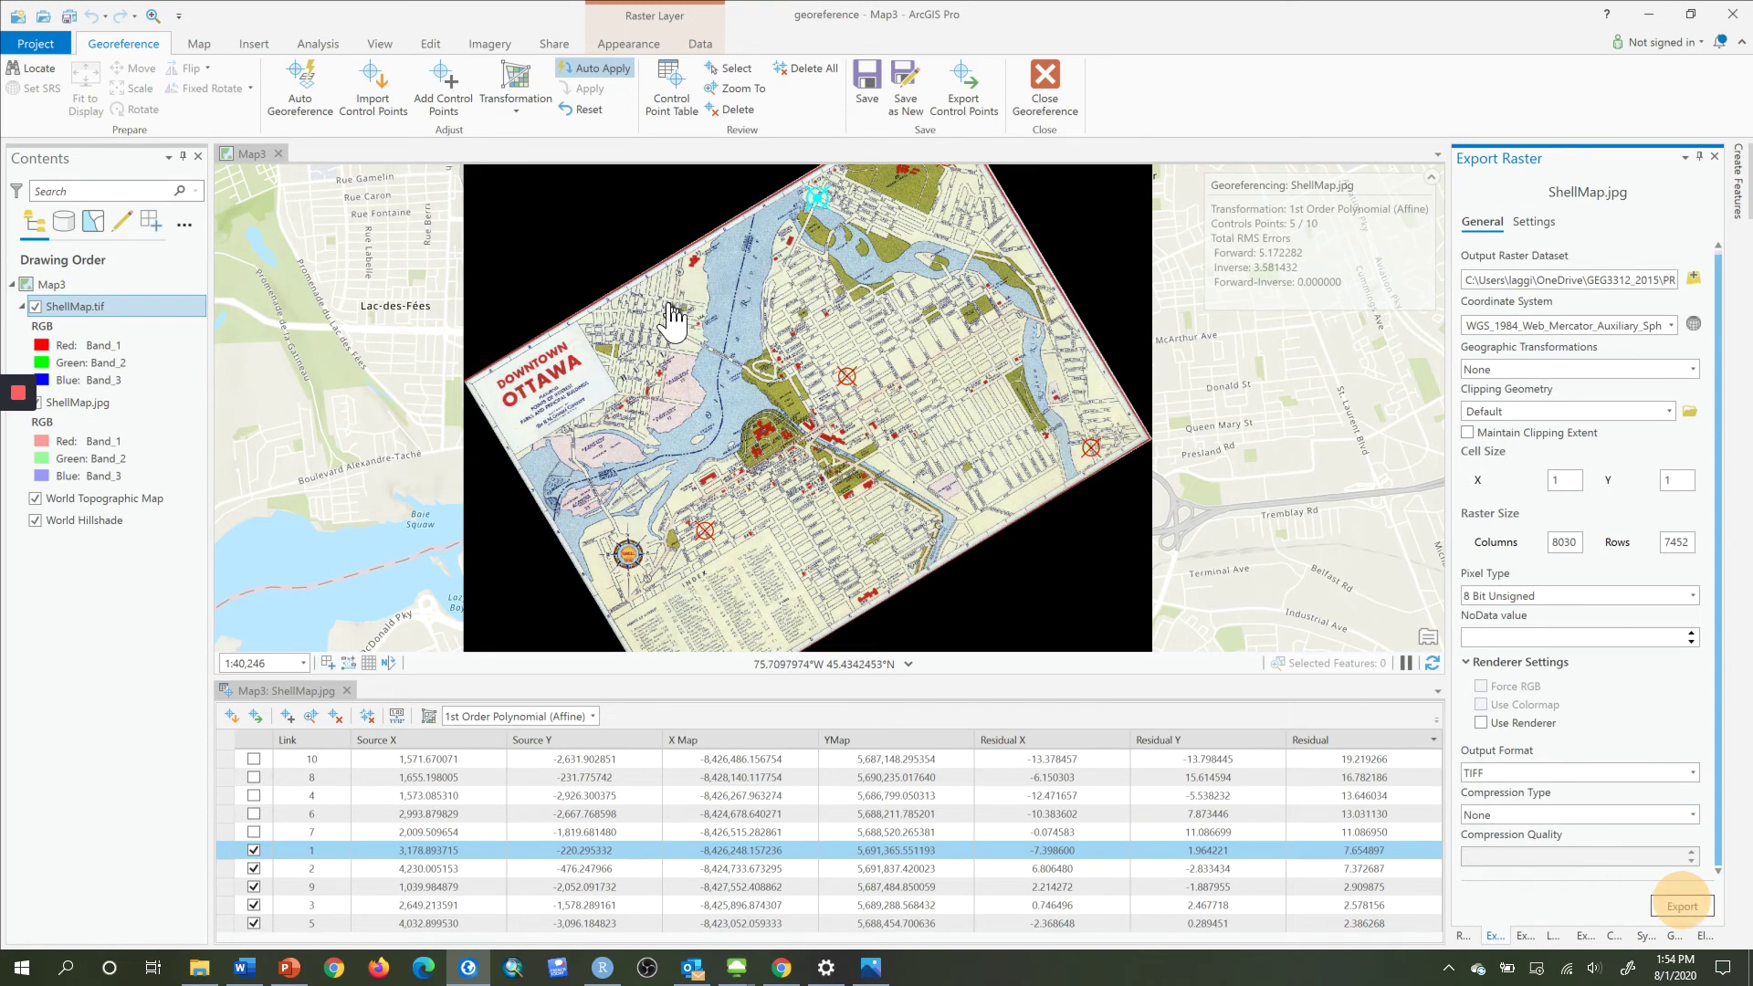
Inspect the exported ShellMap.tif at pixel level and hide its layer to compare it with ShellMap.jpg.
{"action": "scroll", "coordinate": [636, 311], "scroll_direction": "up", "scroll_amount": 5}
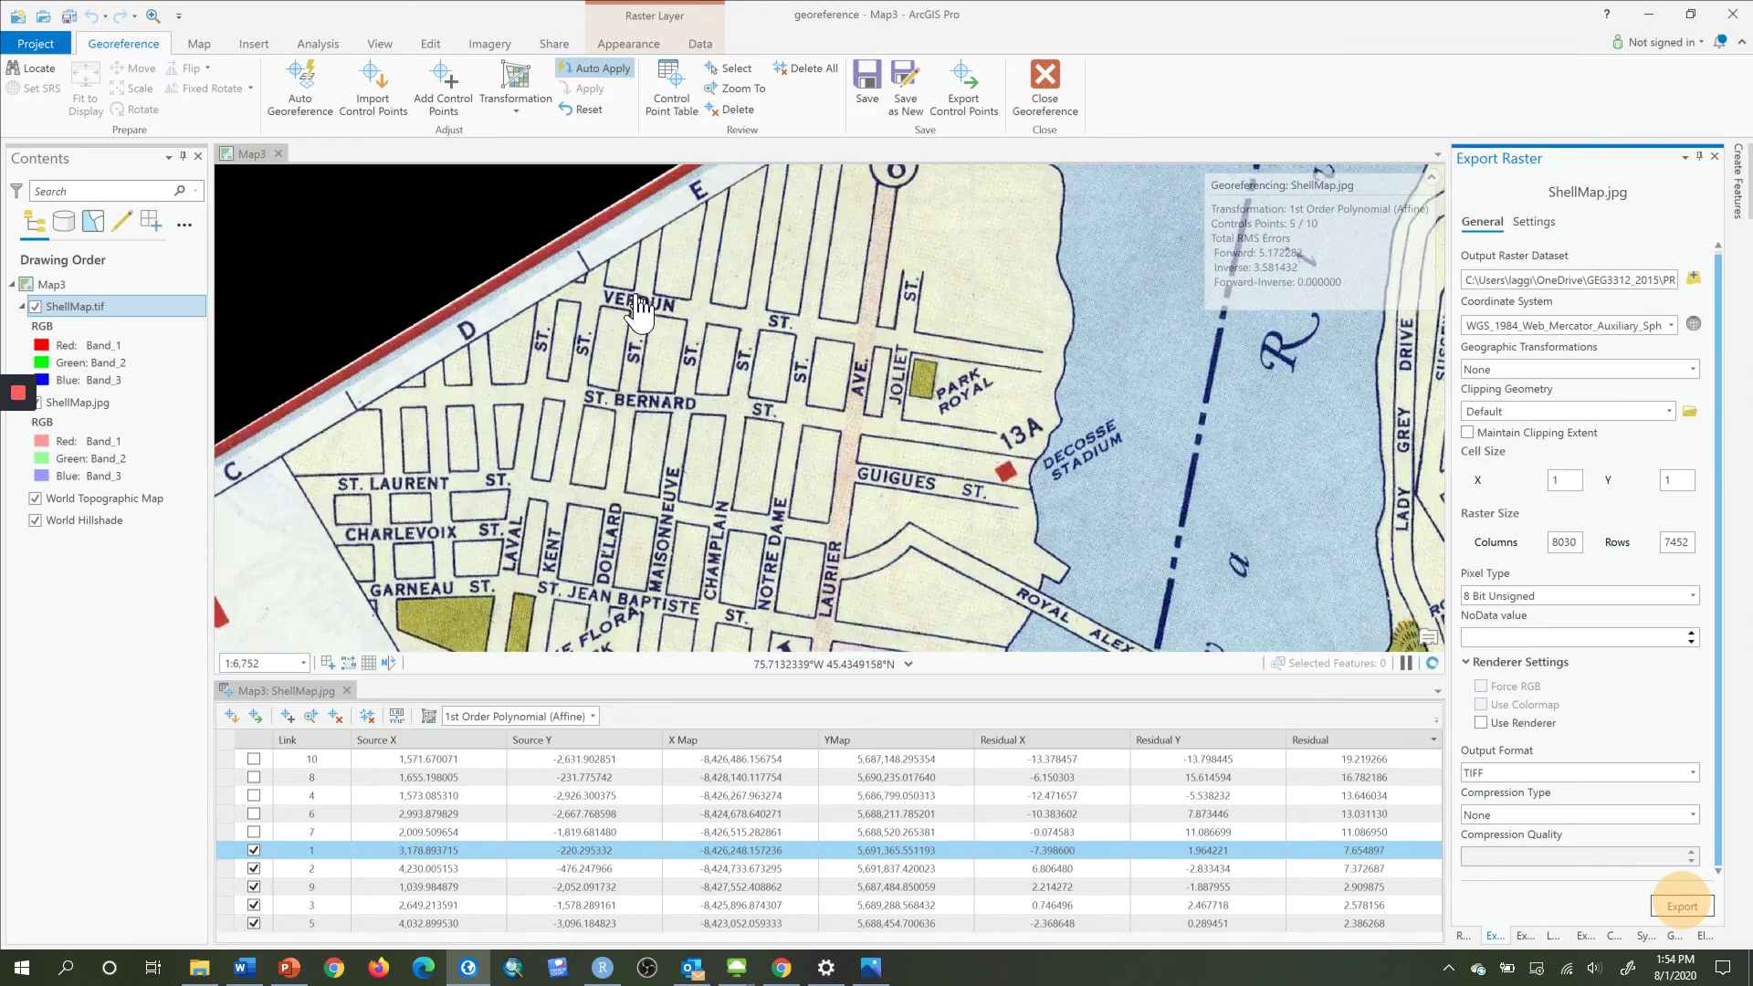
{"action": "scroll", "coordinate": [556, 265], "scroll_direction": "up", "scroll_amount": 10}
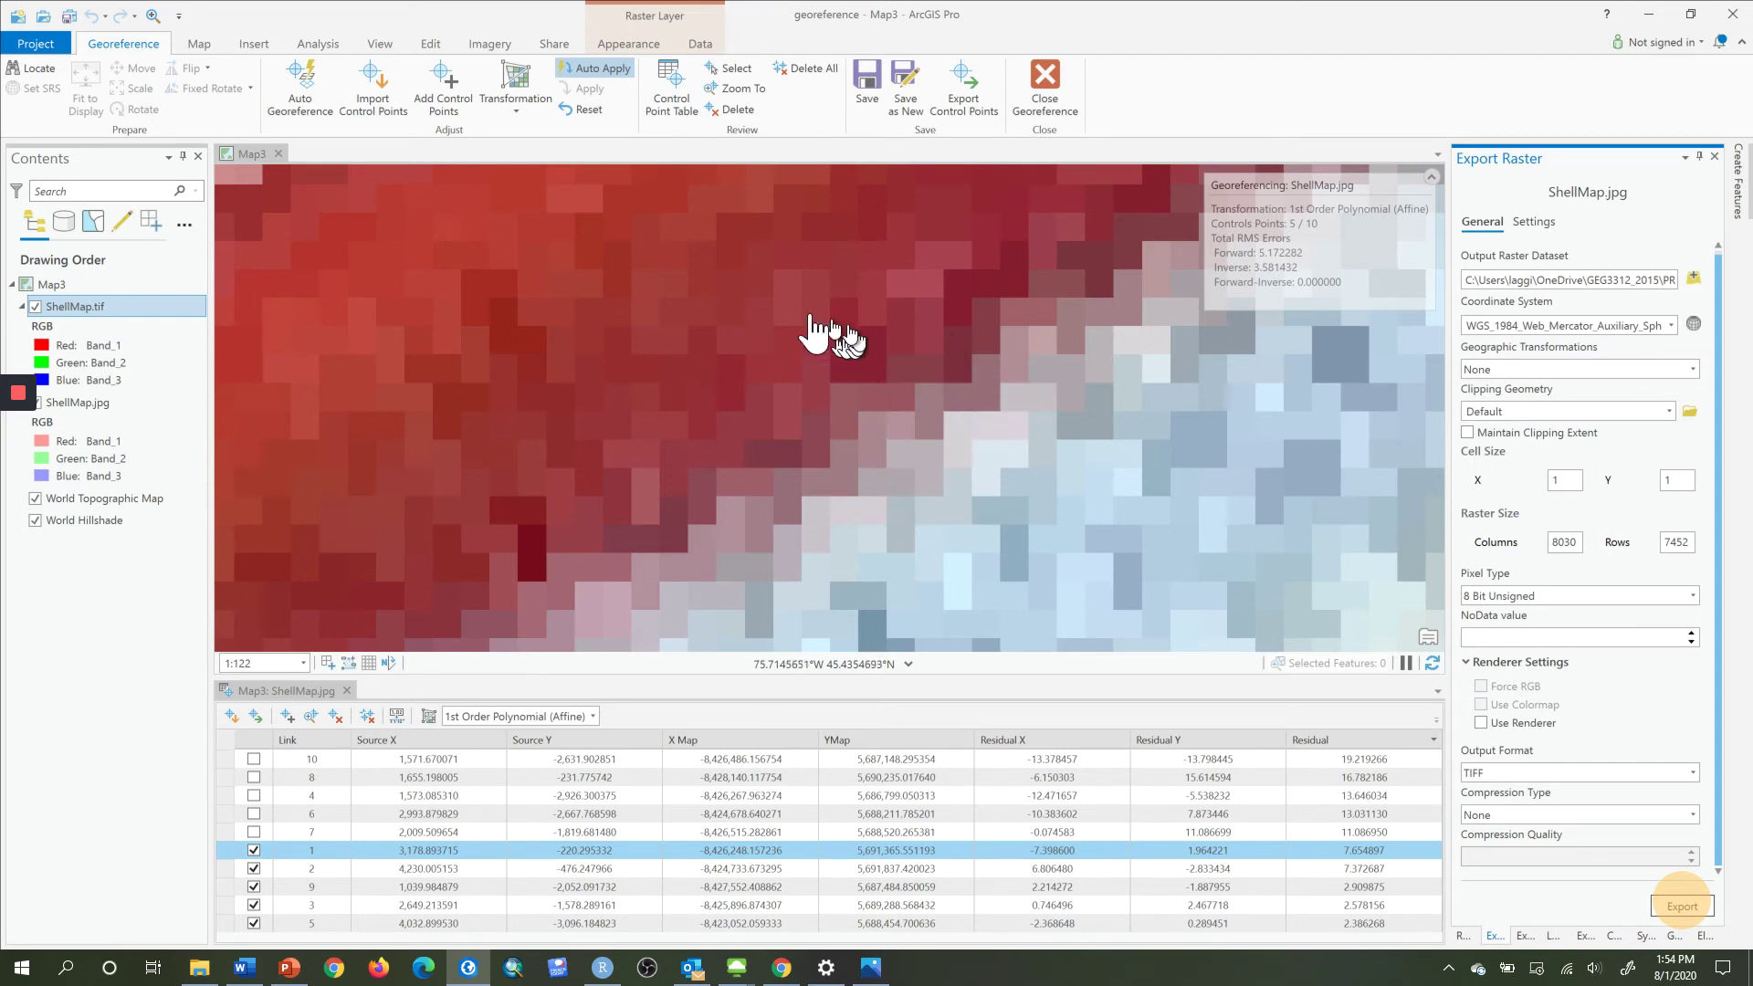
{"action": "left_click", "coordinate": [35, 306]}
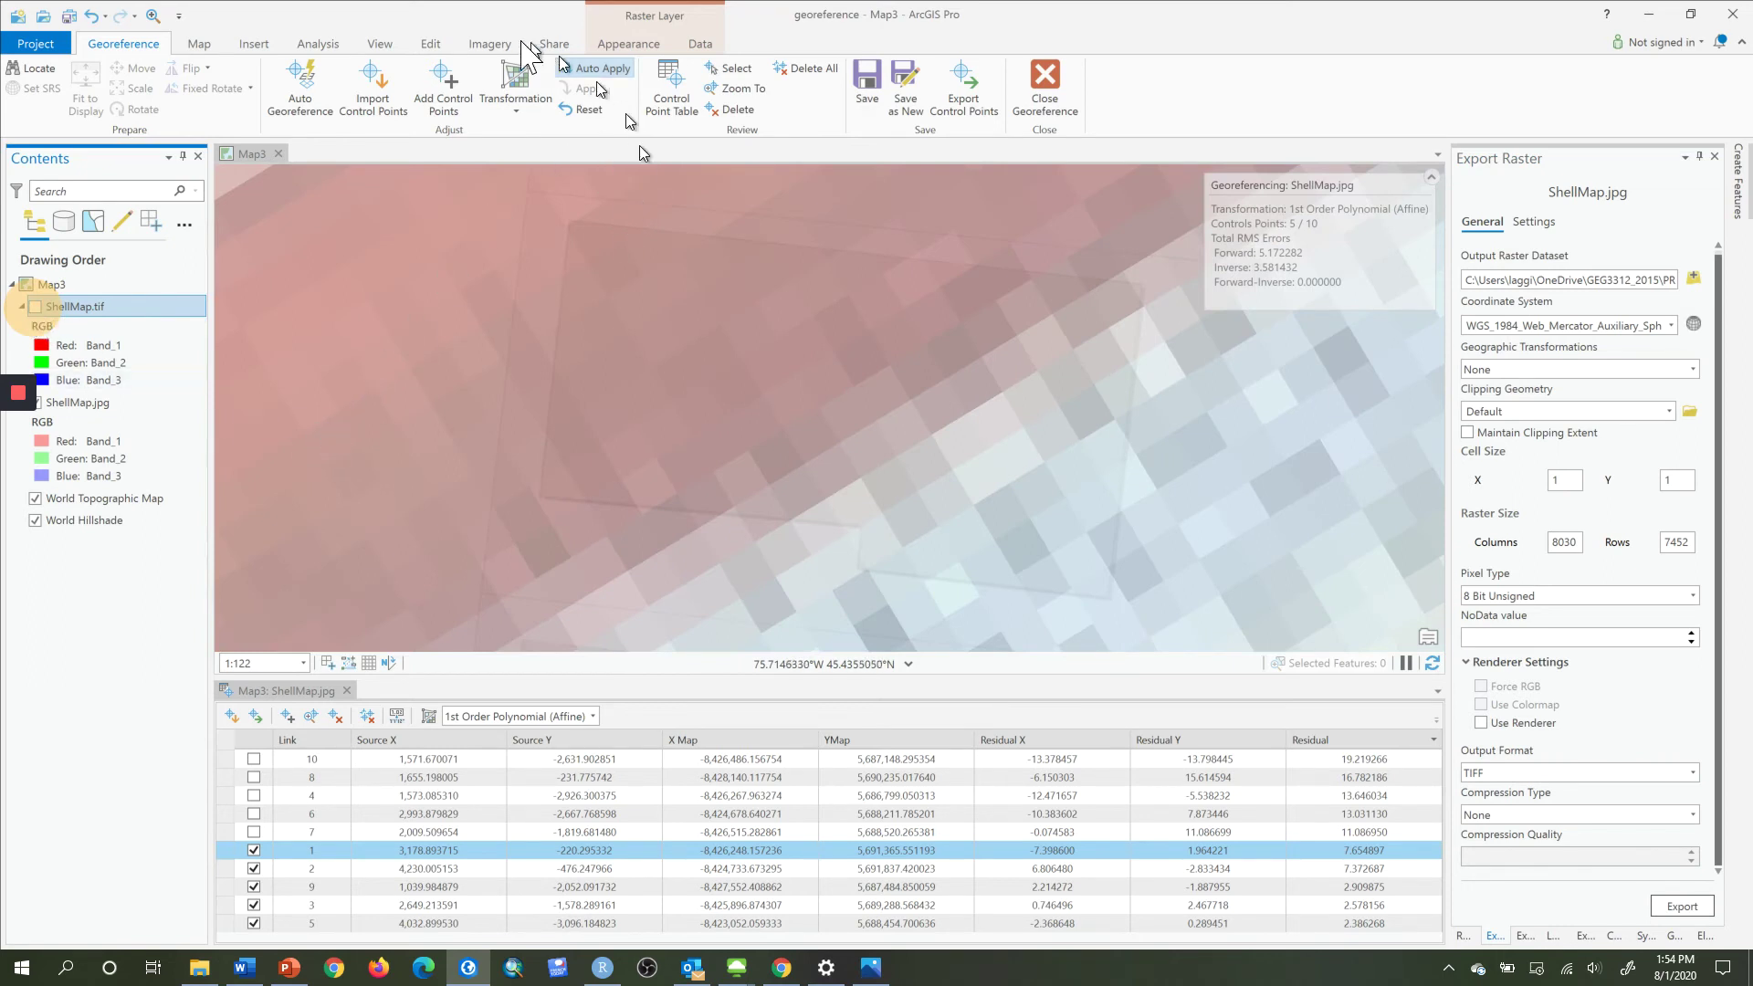
Set the transparency of the ShellMap.jpg layer to 0% and turn ShellMap.tif back on to compare their pixels.
{"action": "left_click", "coordinate": [630, 45]}
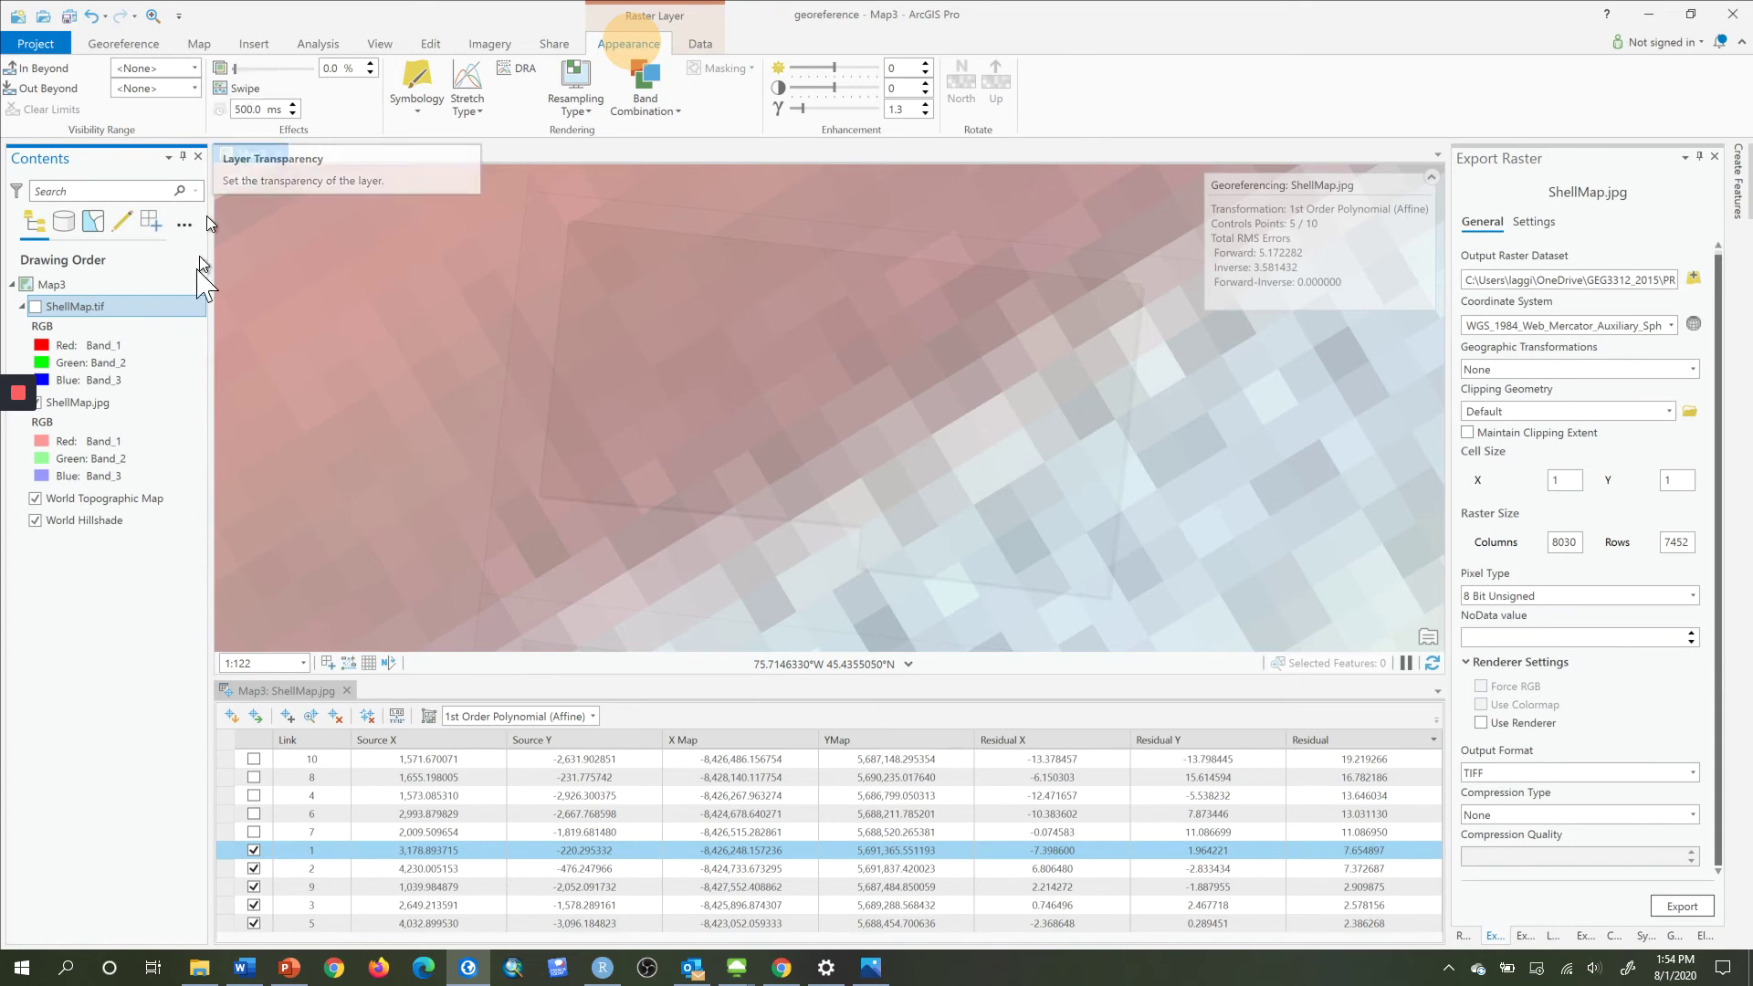
{"action": "left_click", "coordinate": [151, 400]}
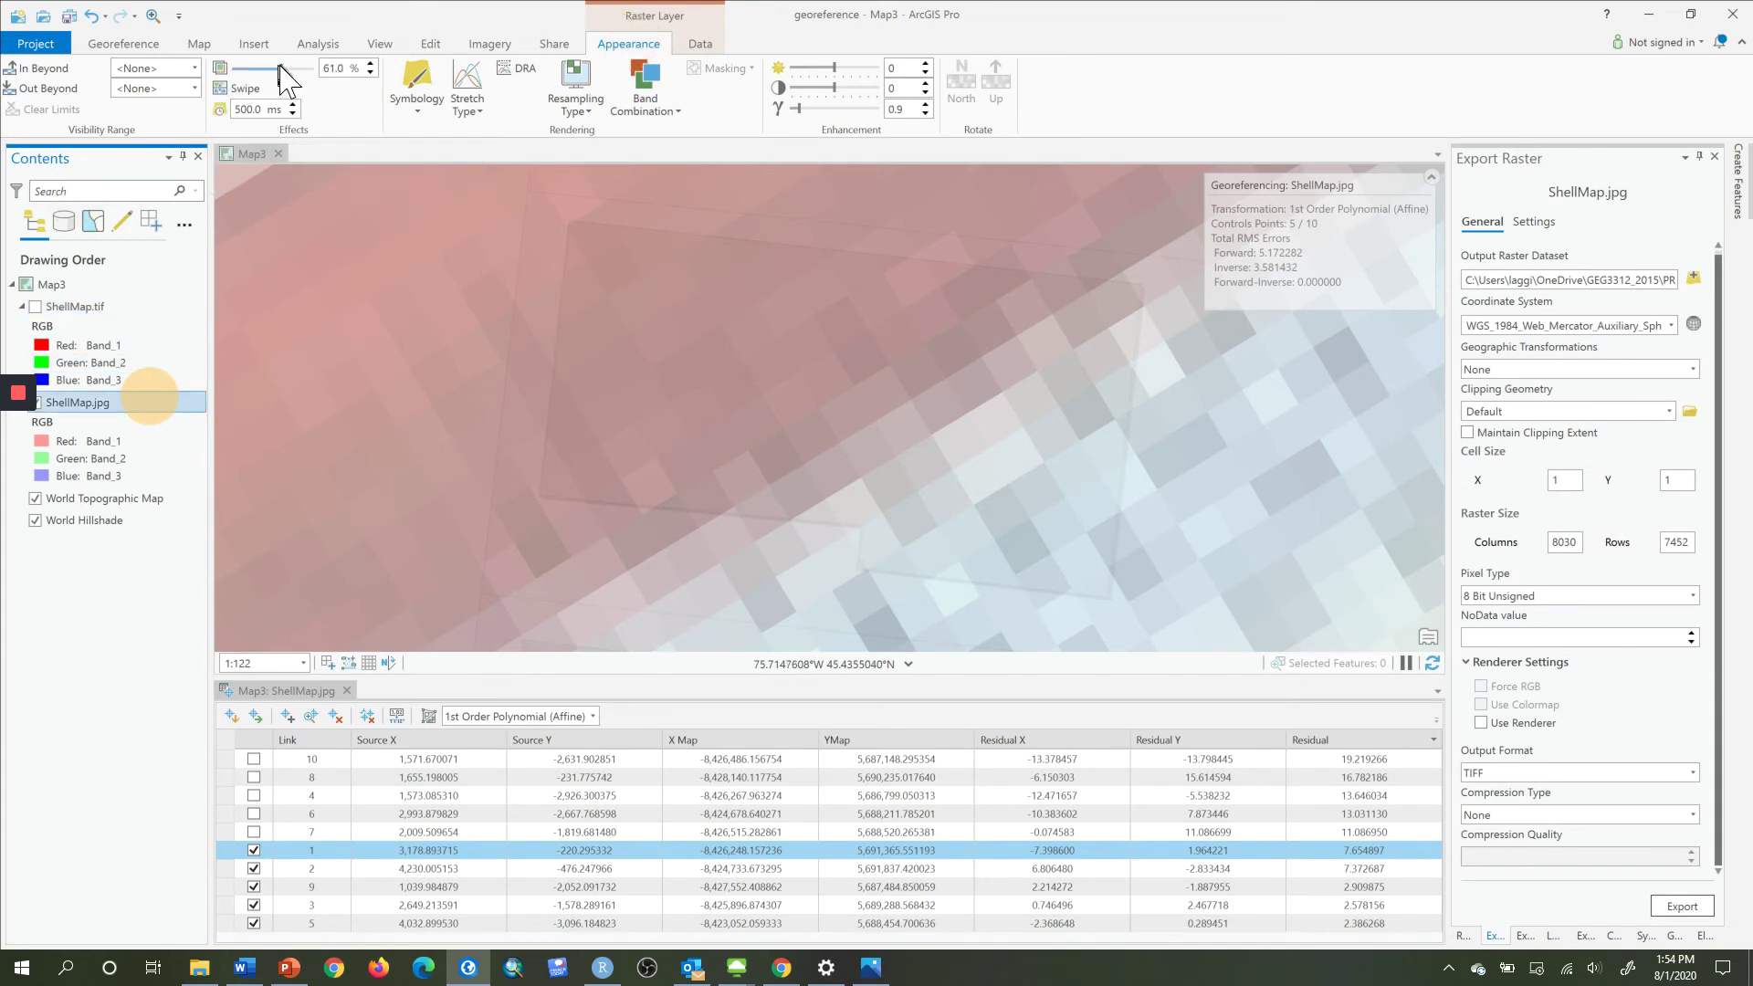
{"action": "left_click_drag", "start_coordinate": [283, 71], "coordinate": [173, 79]}
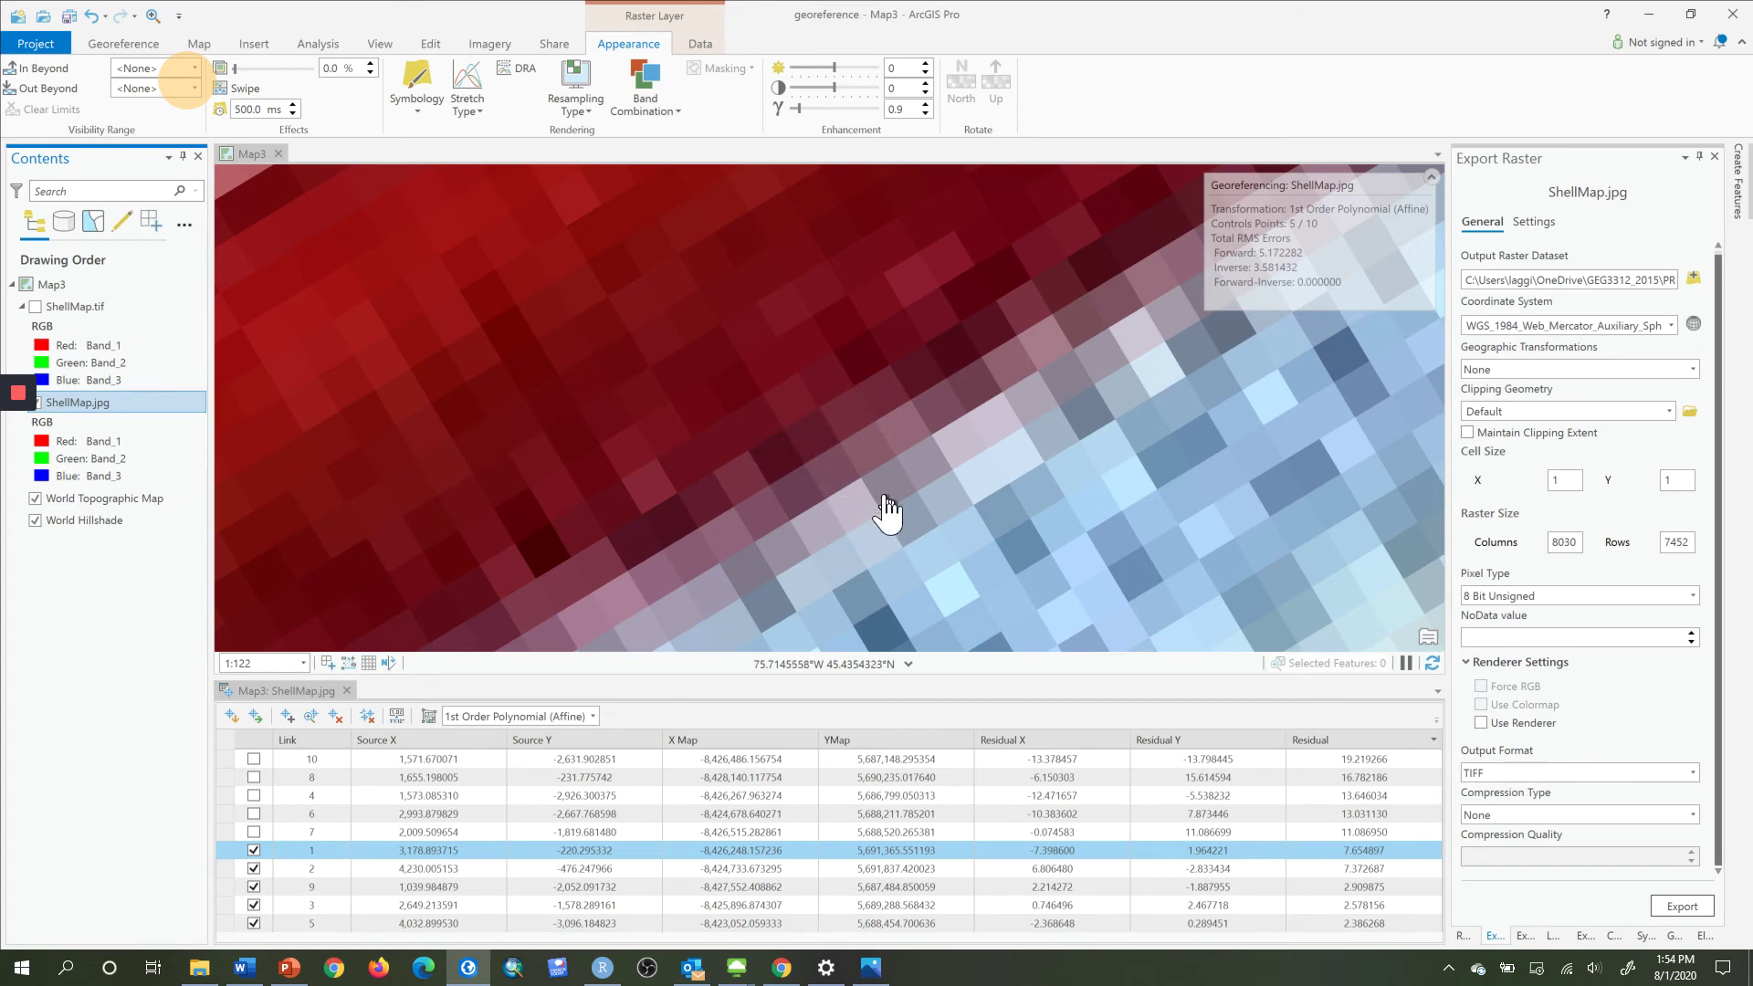
{"action": "left_click", "coordinate": [37, 309]}
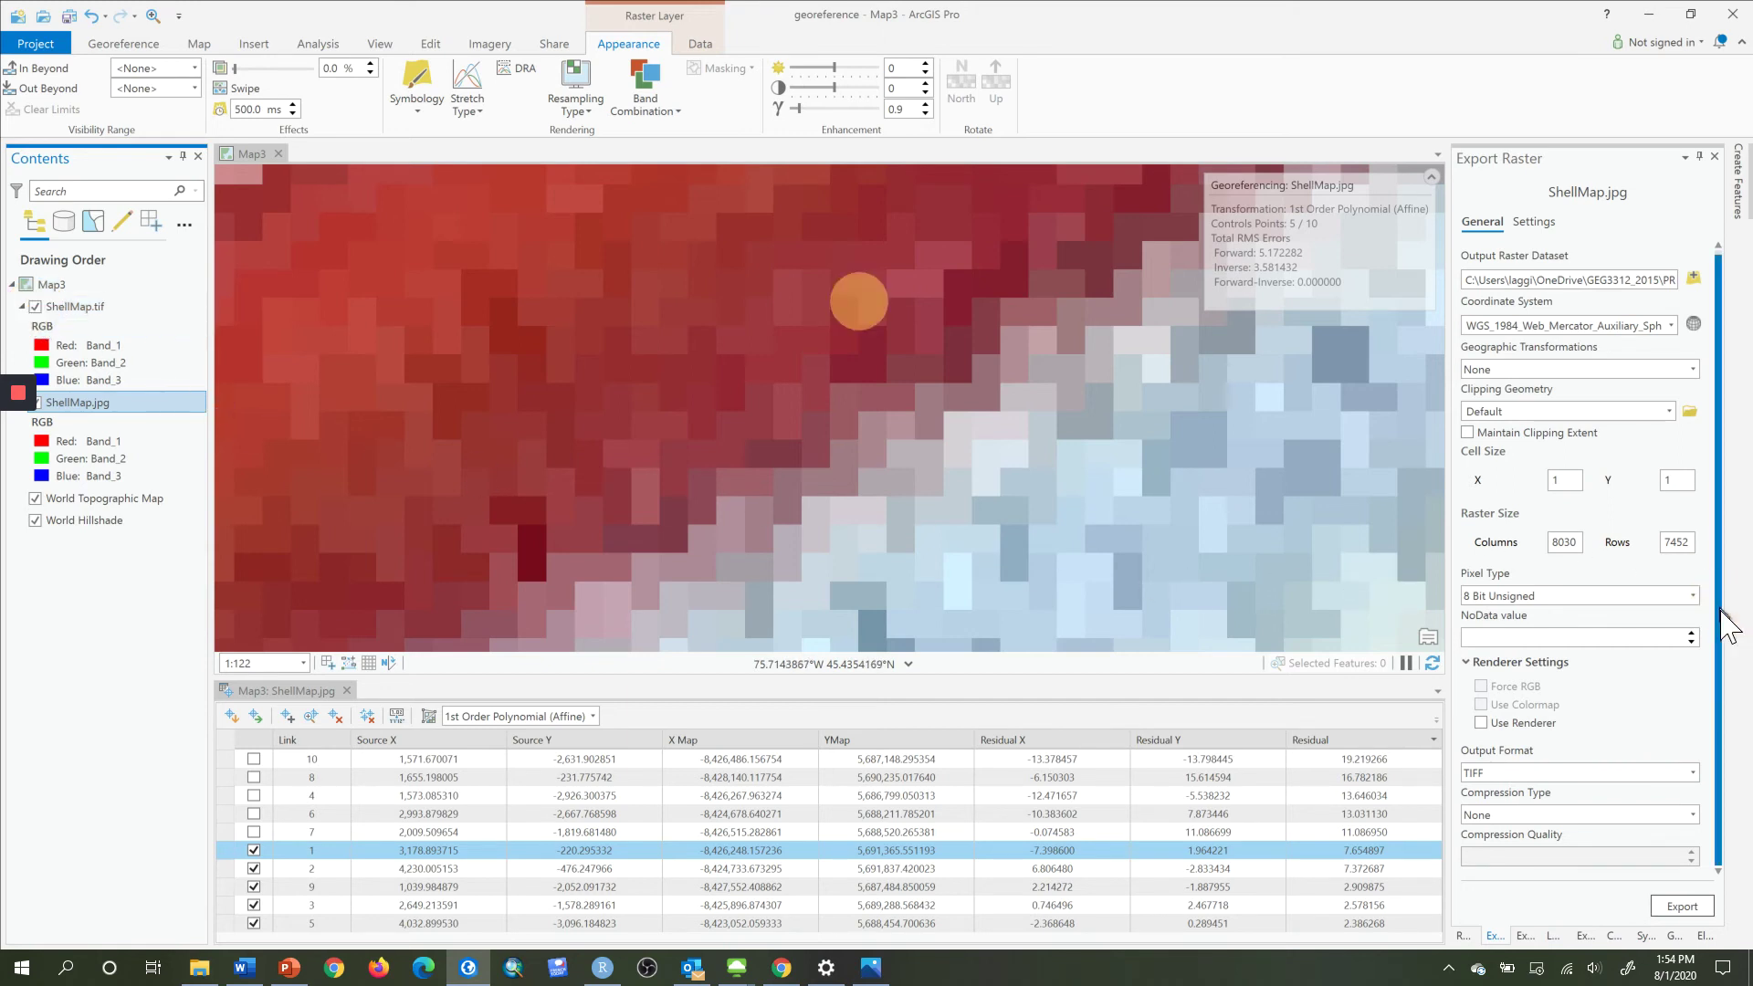
Review the Export Raster options for ShellMap.jpg, including the resampling methods available in its settings.
{"action": "left_click", "coordinate": [1732, 656]}
{"action": "left_click_drag", "start_coordinate": [1732, 675], "coordinate": [1730, 630]}
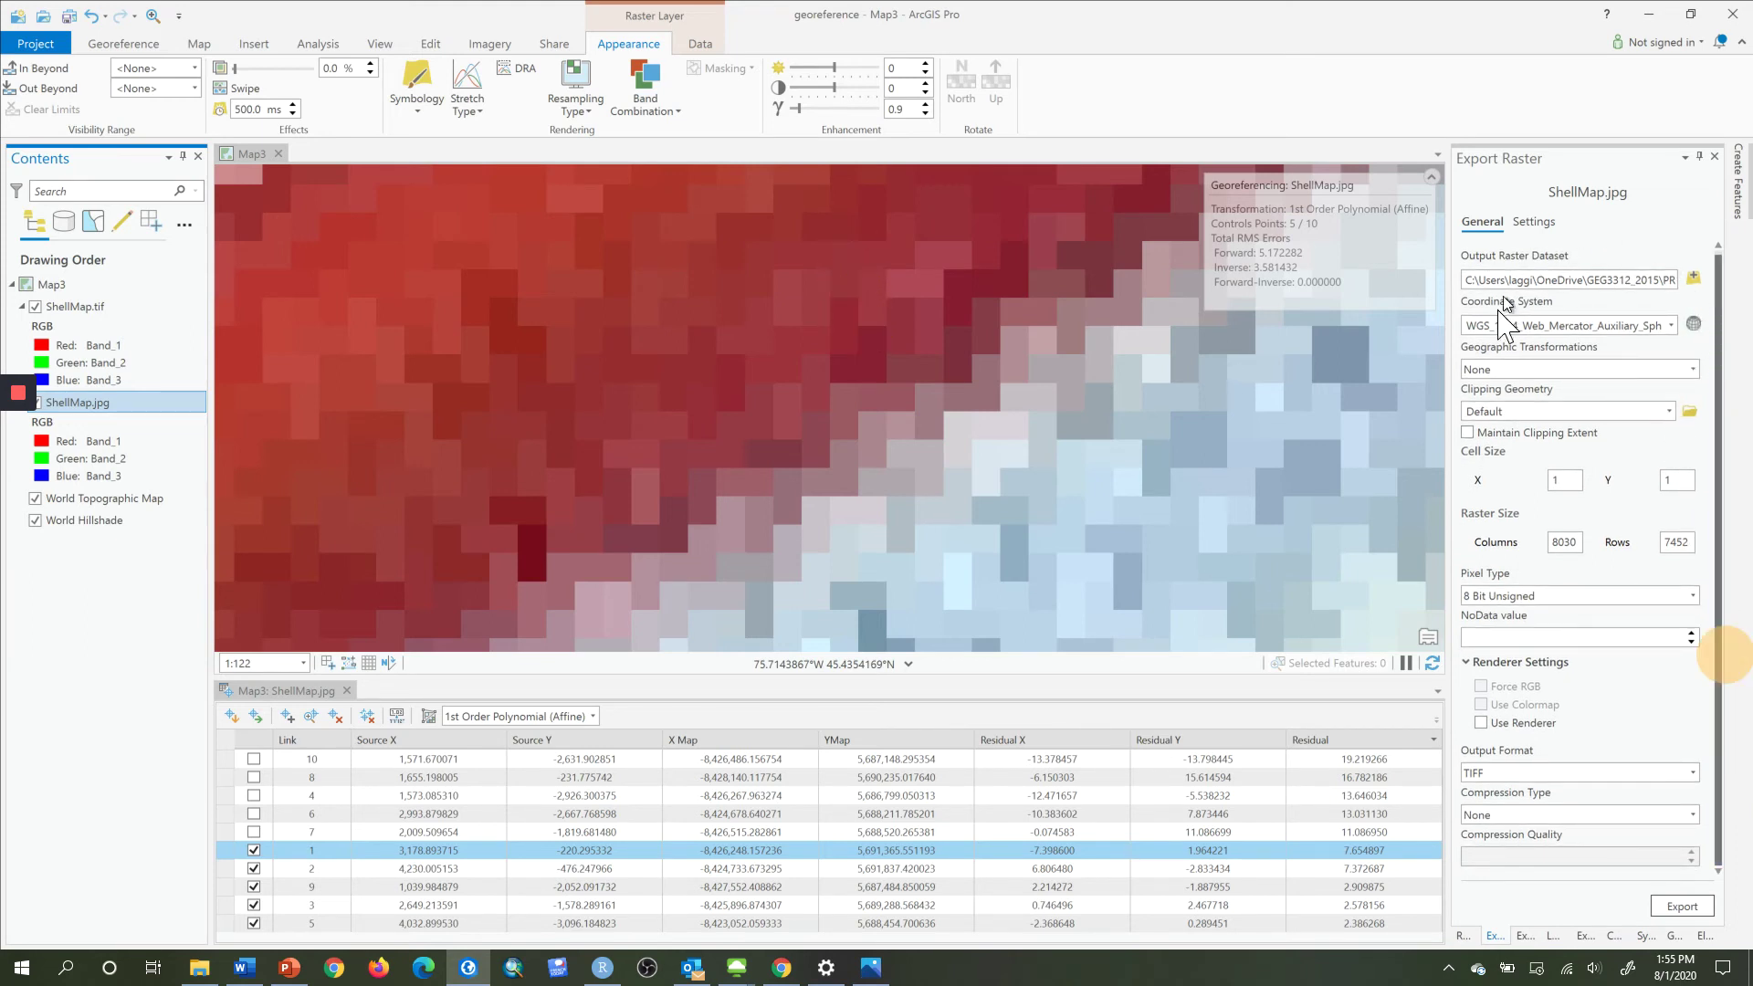
{"action": "left_click", "coordinate": [1533, 224]}
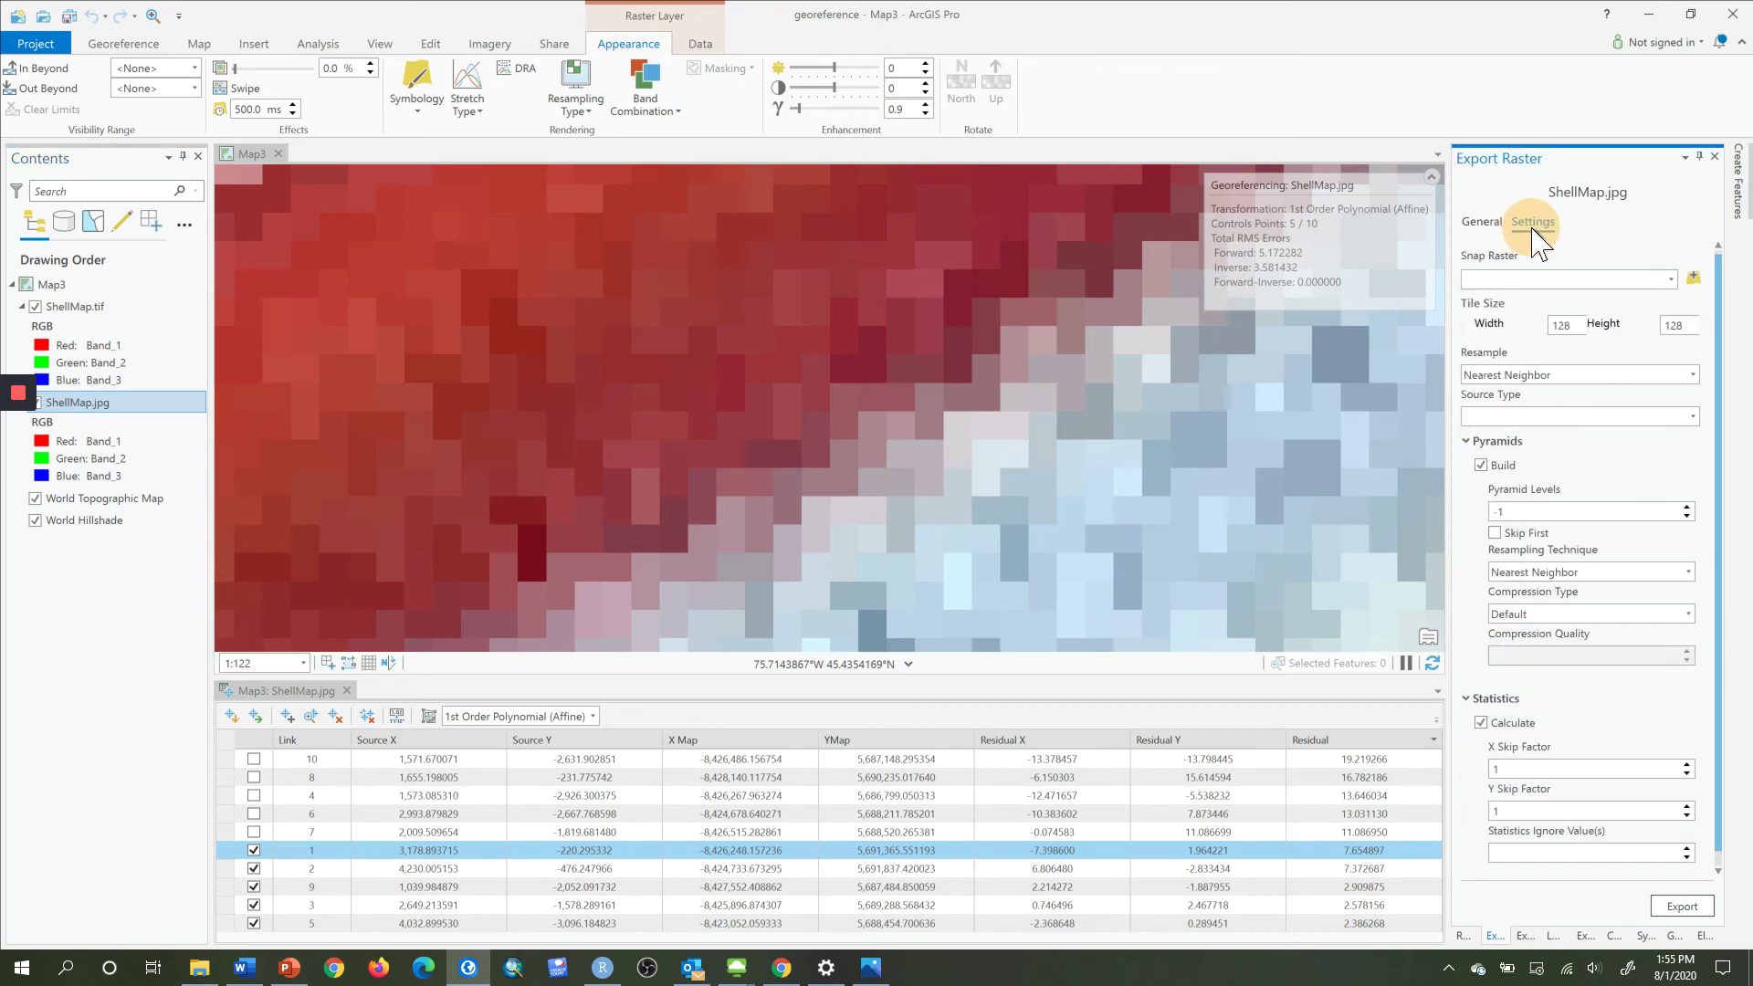
{"action": "left_click", "coordinate": [1693, 375]}
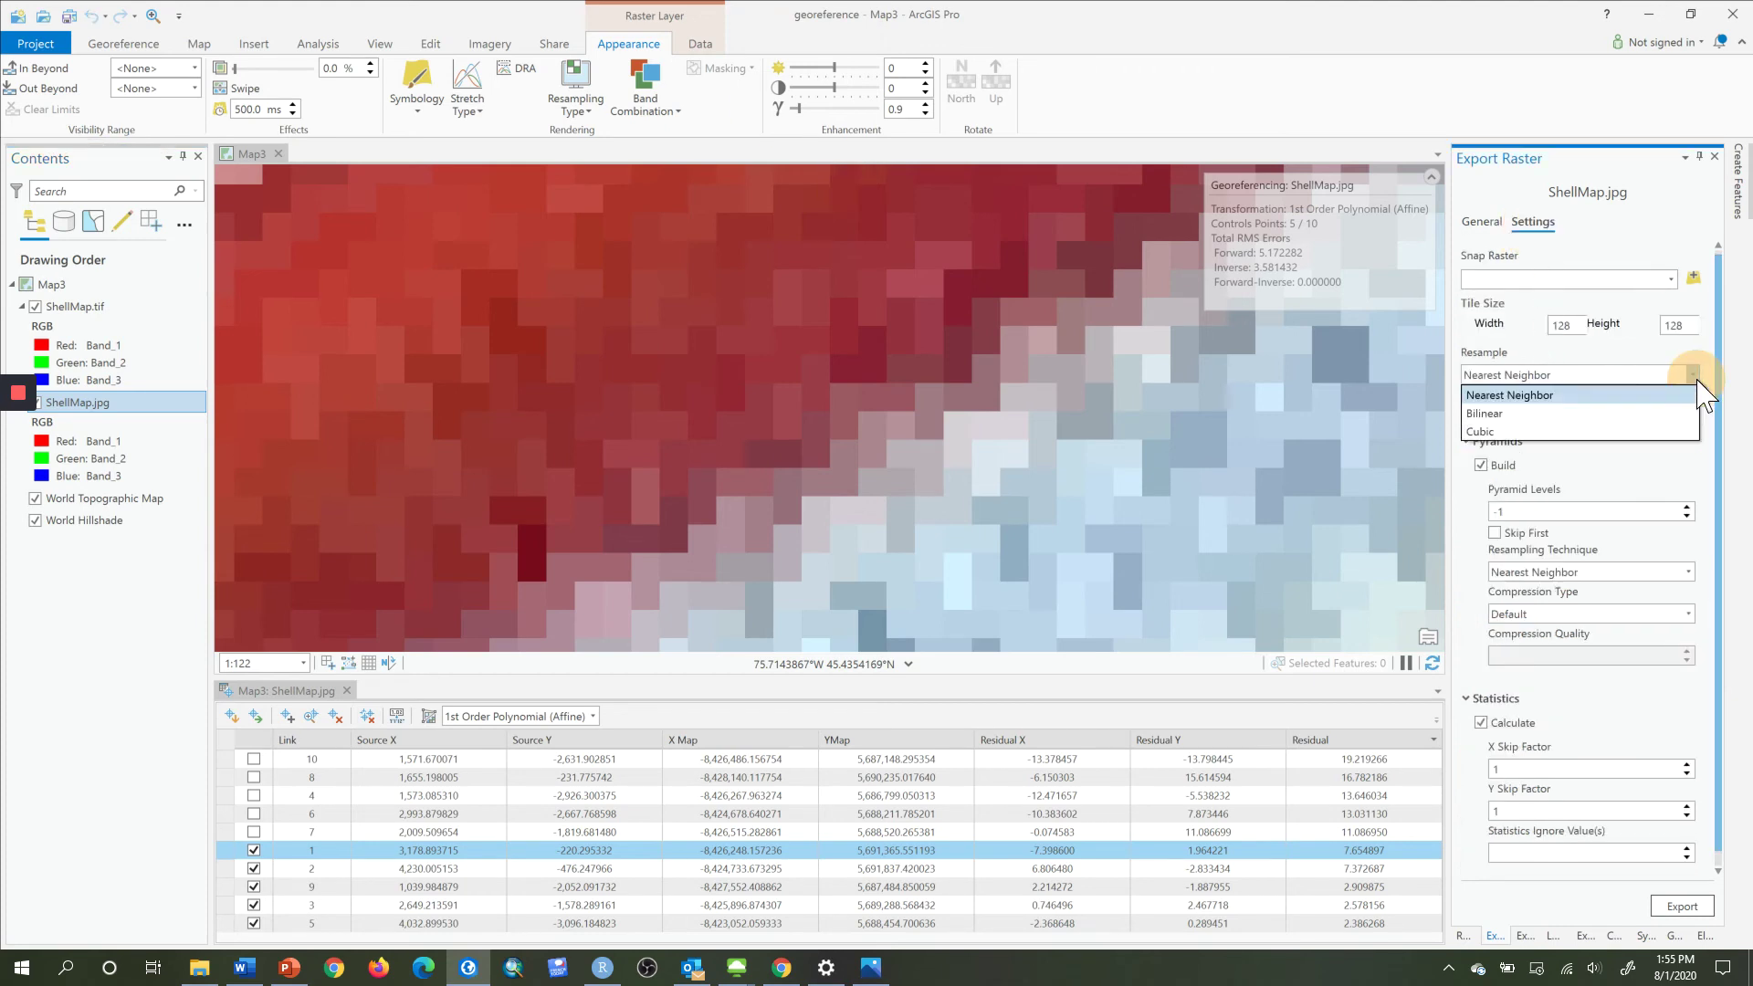
{"action": "left_click", "coordinate": [1698, 382]}
{"action": "left_click", "coordinate": [1695, 380]}
{"action": "left_click", "coordinate": [1693, 380]}
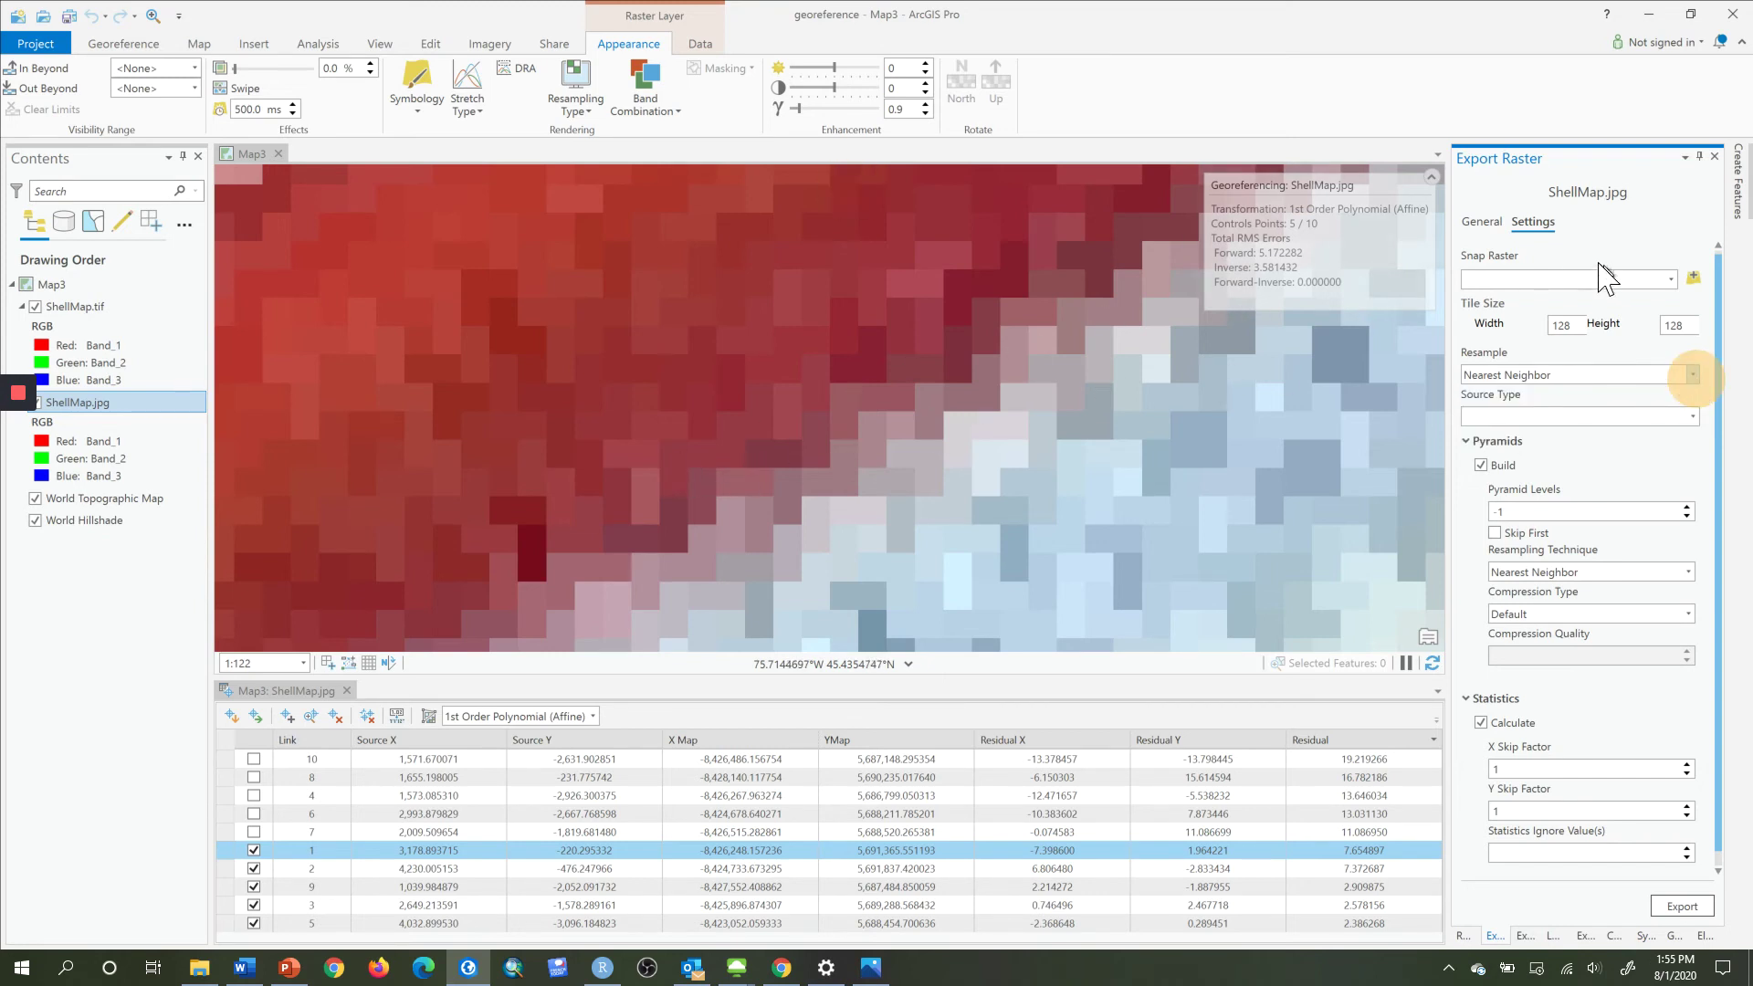
{"action": "left_click", "coordinate": [1479, 224]}
{"action": "left_click", "coordinate": [1533, 222]}
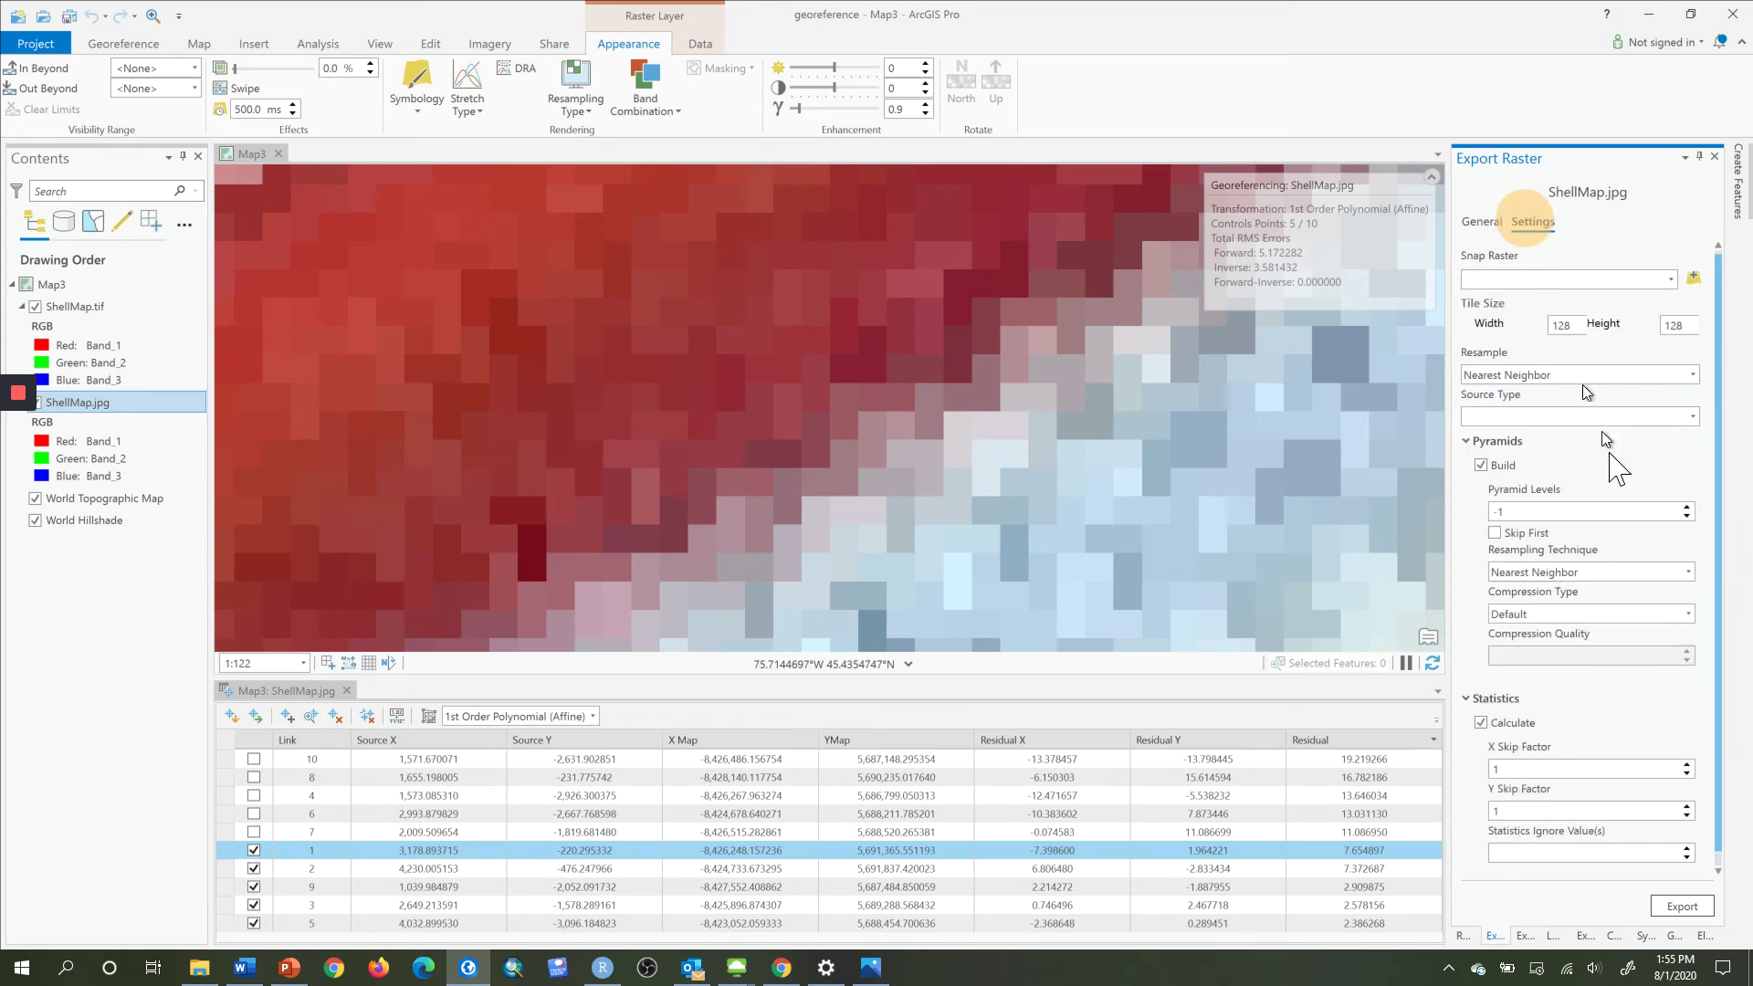
Export ShellMap.jpg again with Cubic resampling and dismiss the e-mail notification.
{"action": "left_click", "coordinate": [1695, 376]}
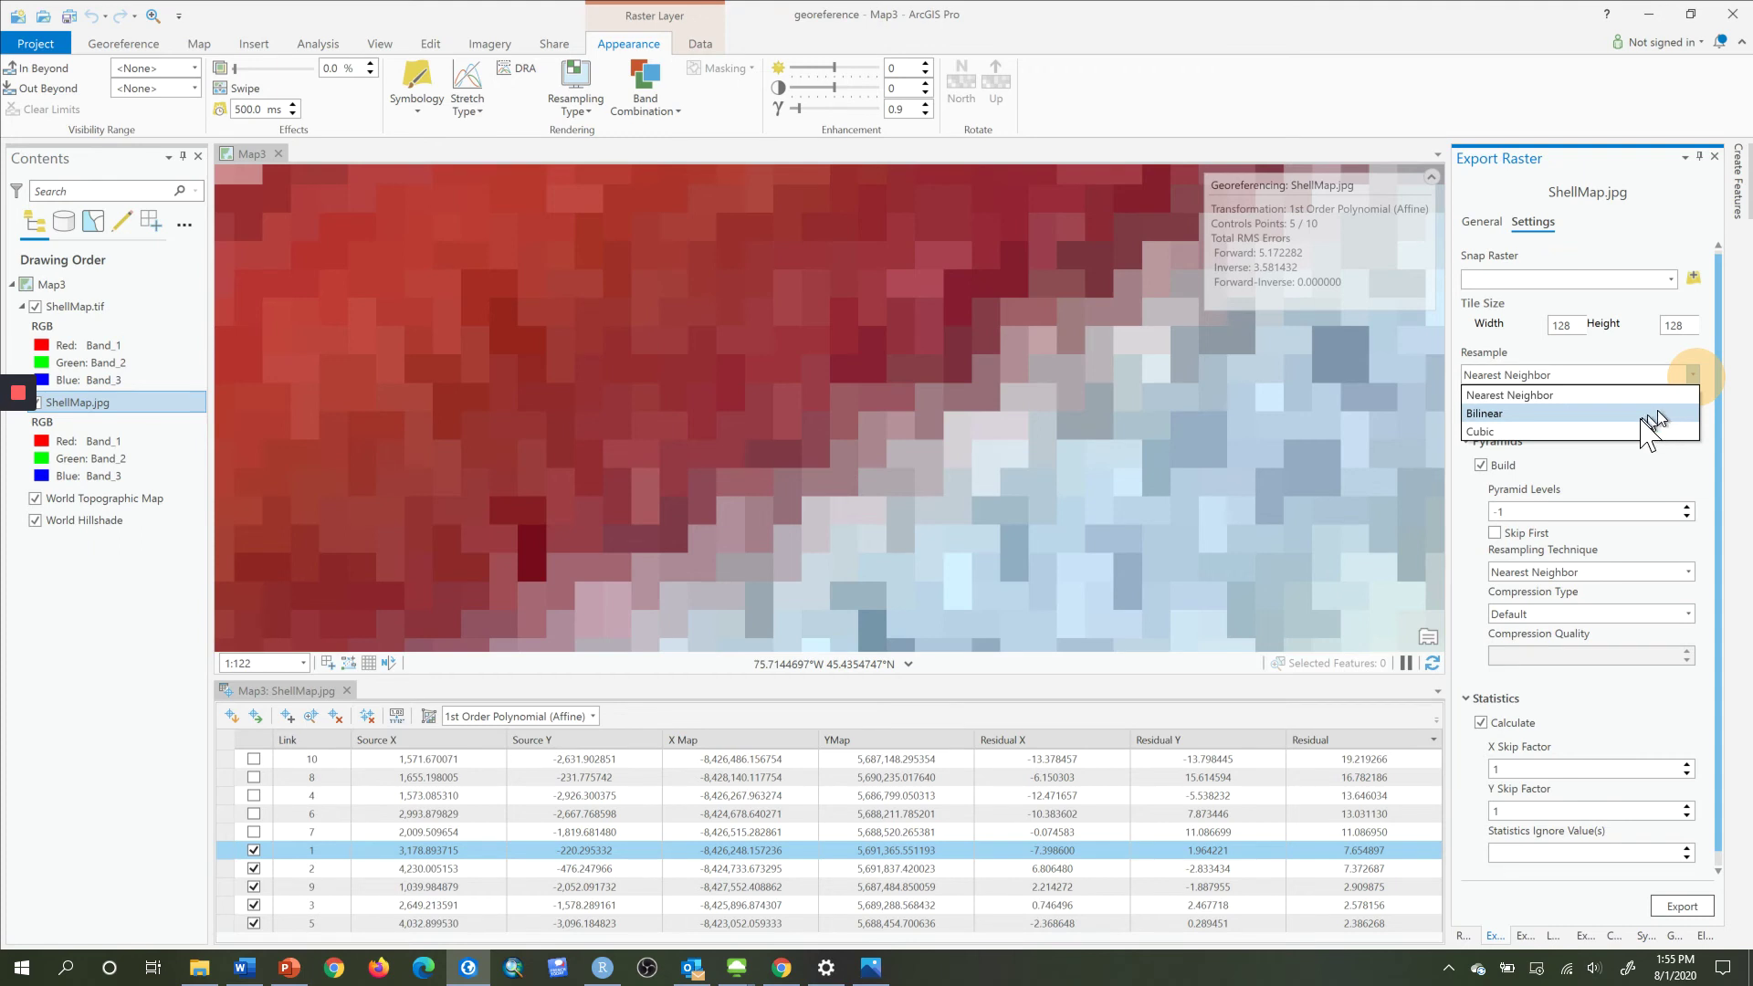
{"action": "left_click", "coordinate": [1609, 433]}
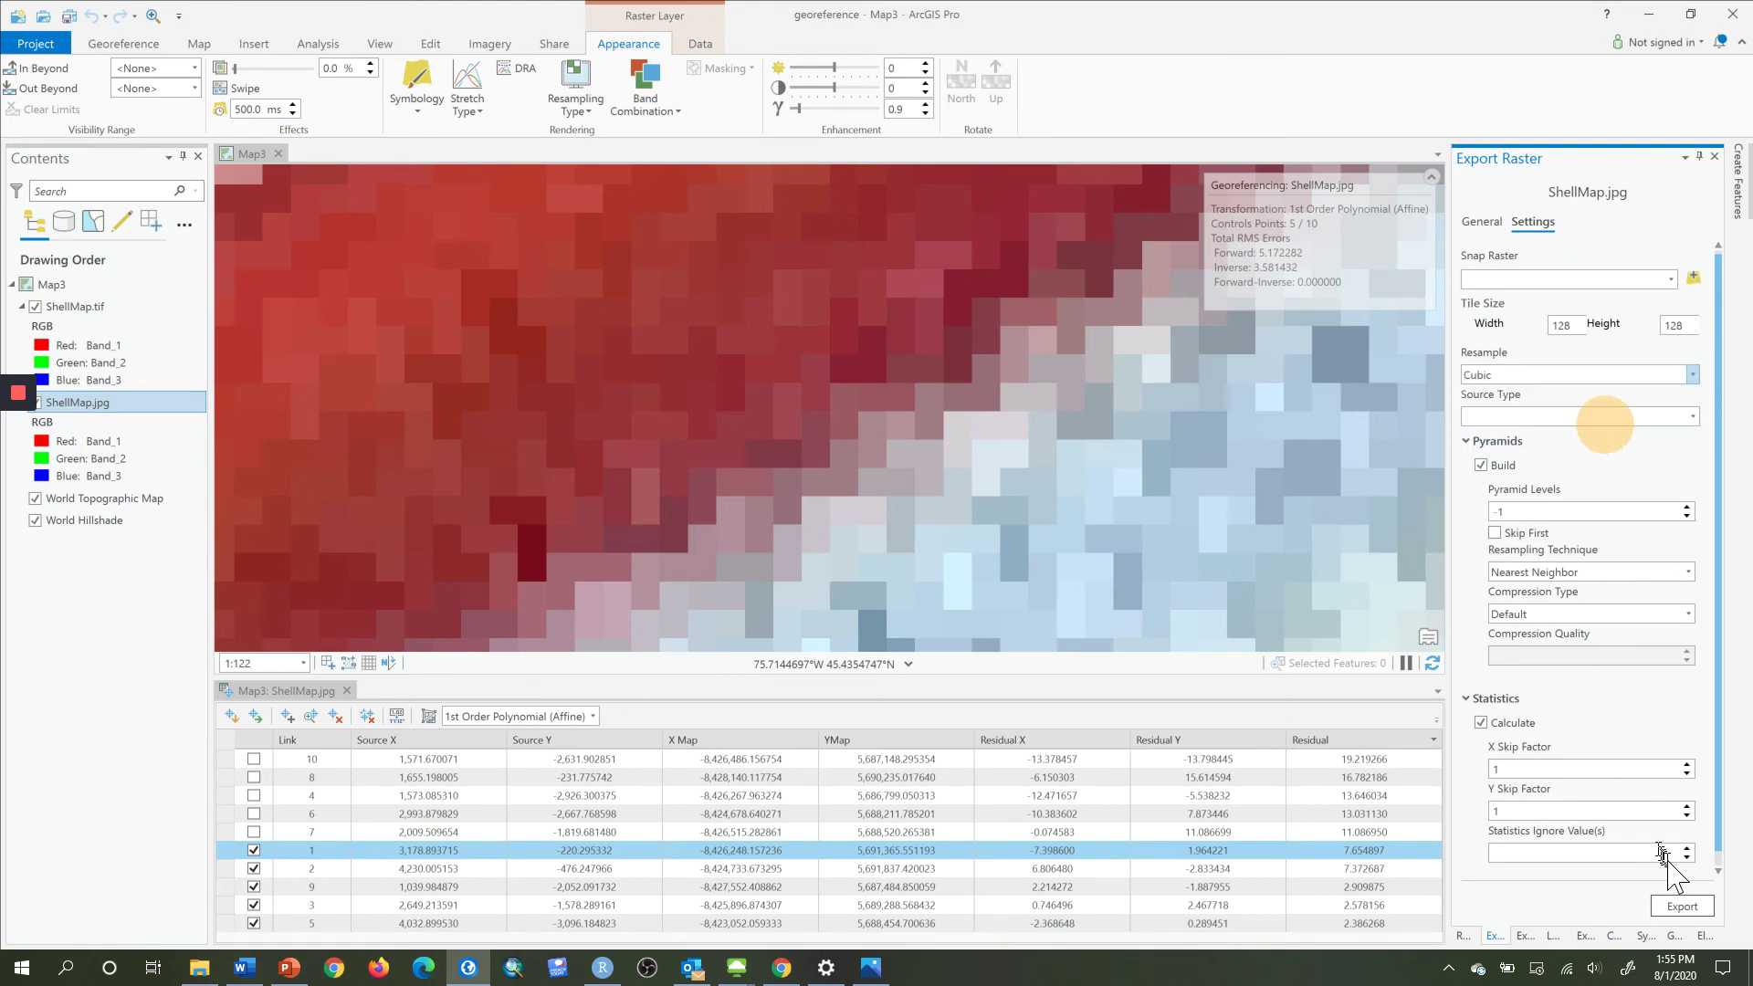
{"action": "left_click", "coordinate": [1680, 907]}
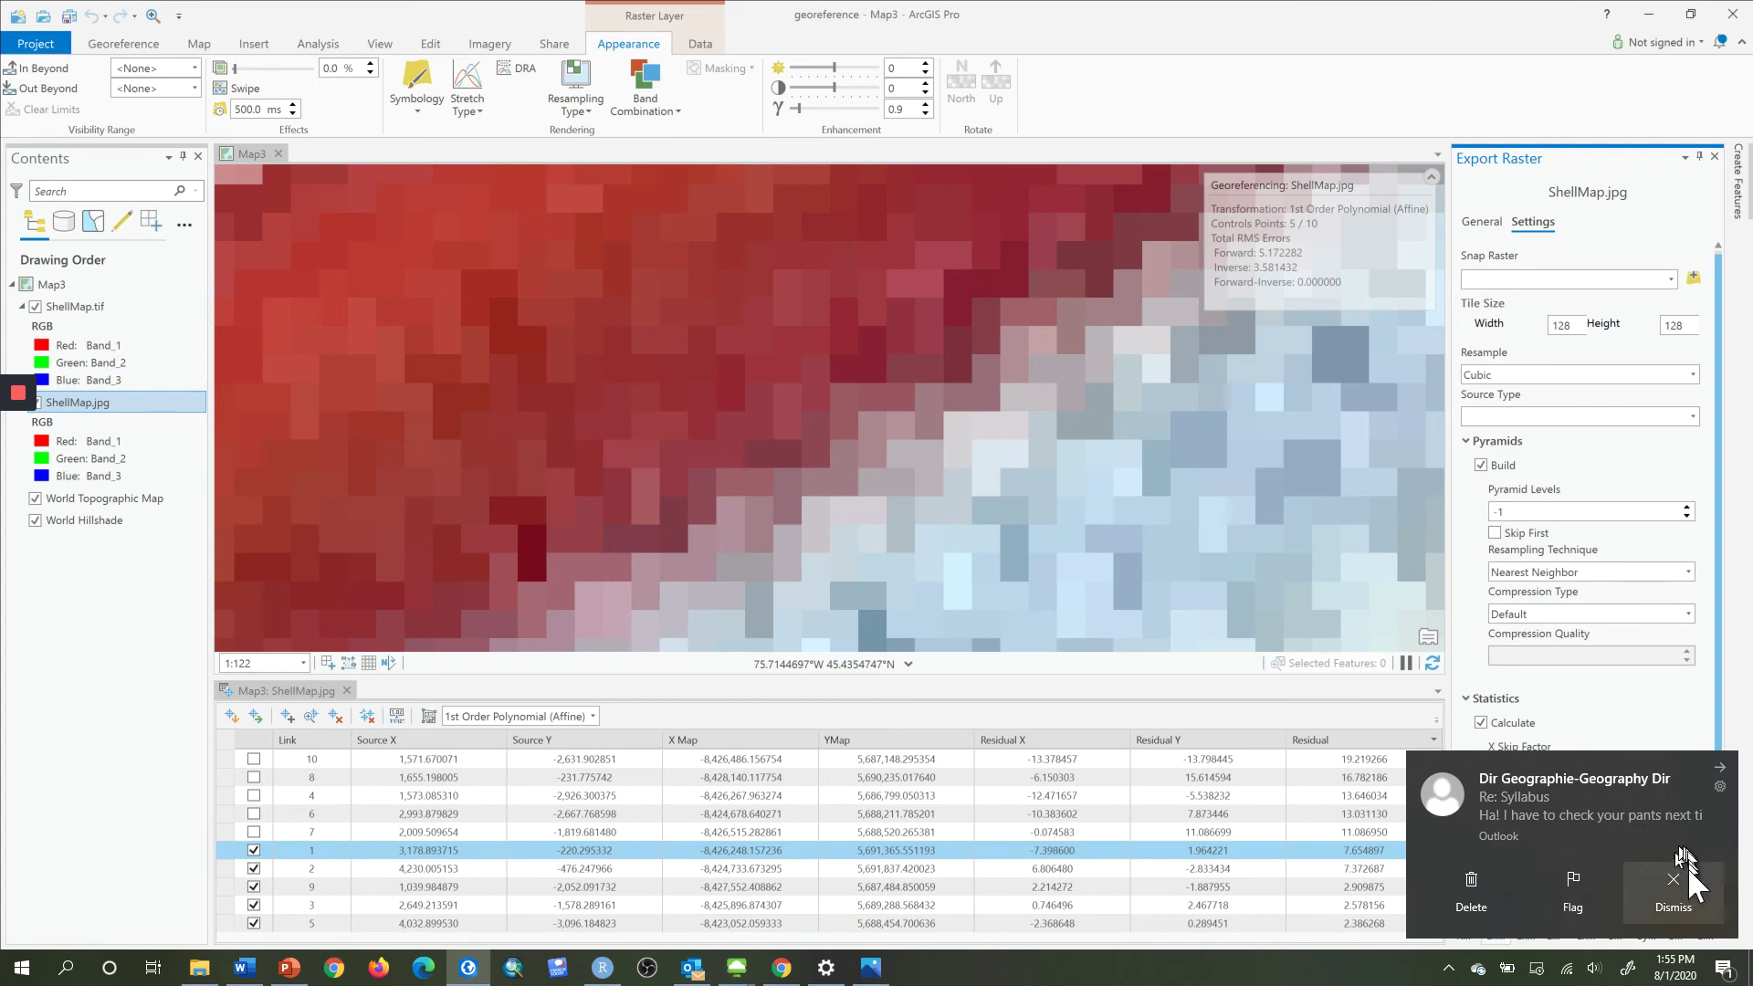
{"action": "left_click", "coordinate": [1686, 891]}
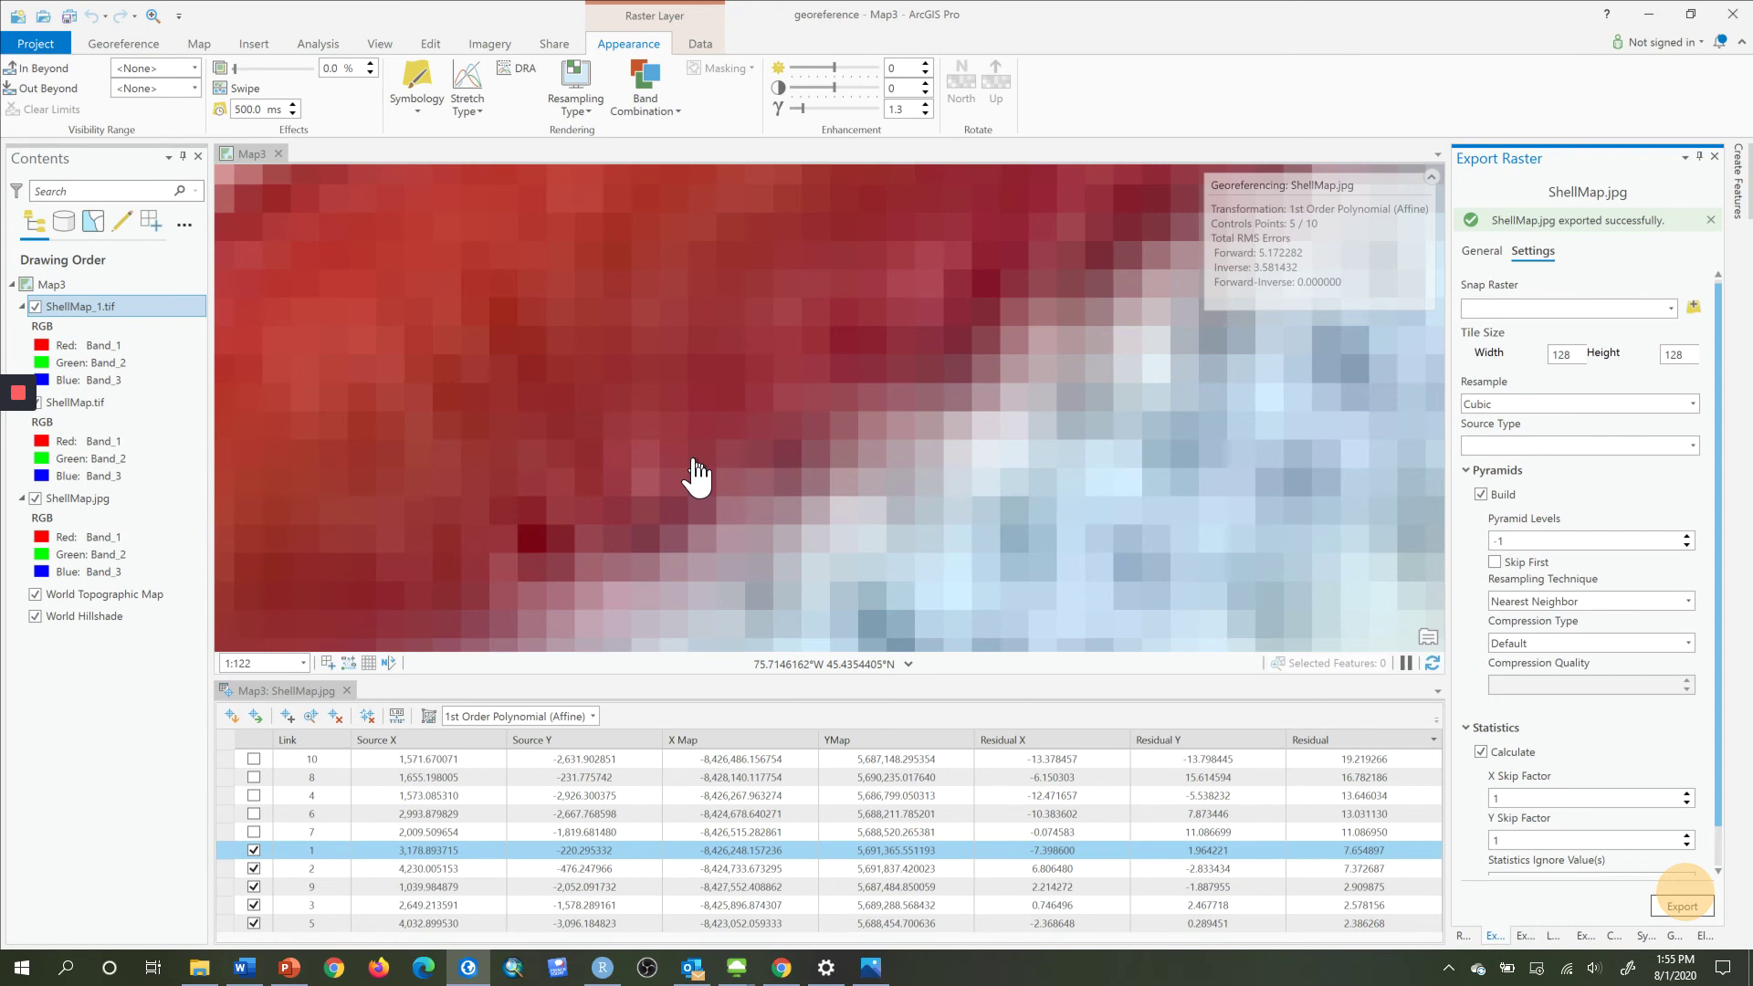
Hide ShellMap_1.tif to compare its pixels with ShellMap.tif, and close the control point table.
{"action": "left_click", "coordinate": [36, 306]}
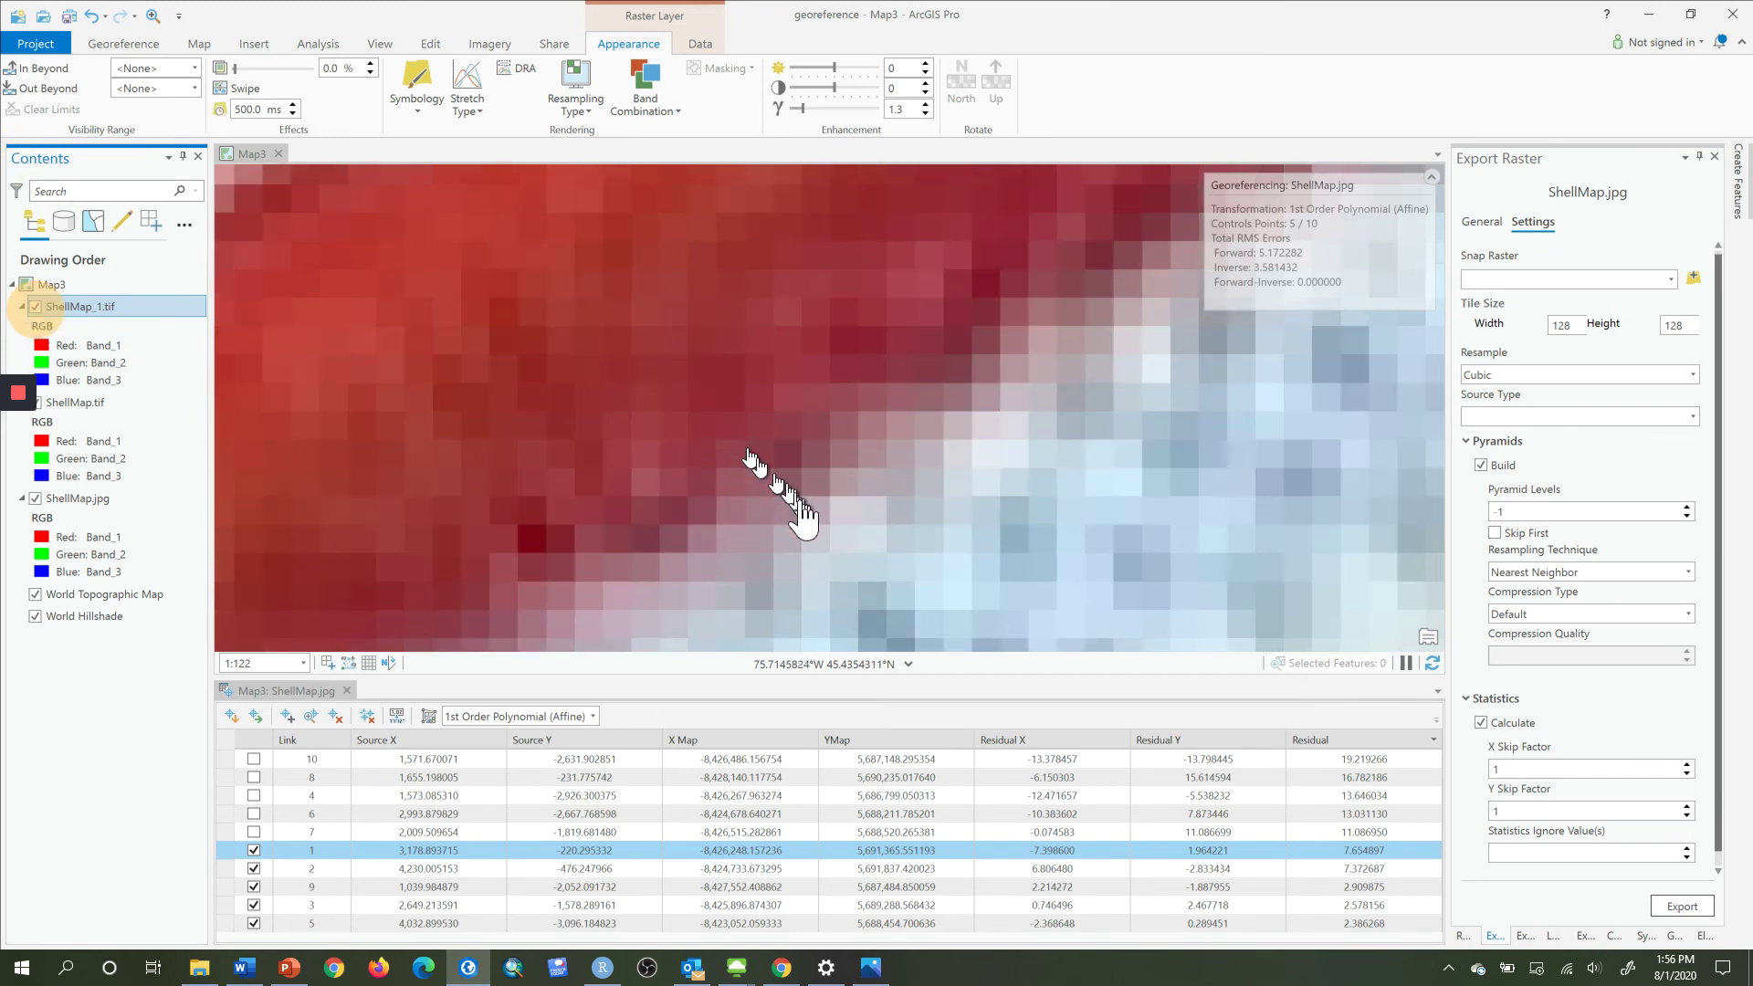
{"action": "left_click", "coordinate": [37, 308]}
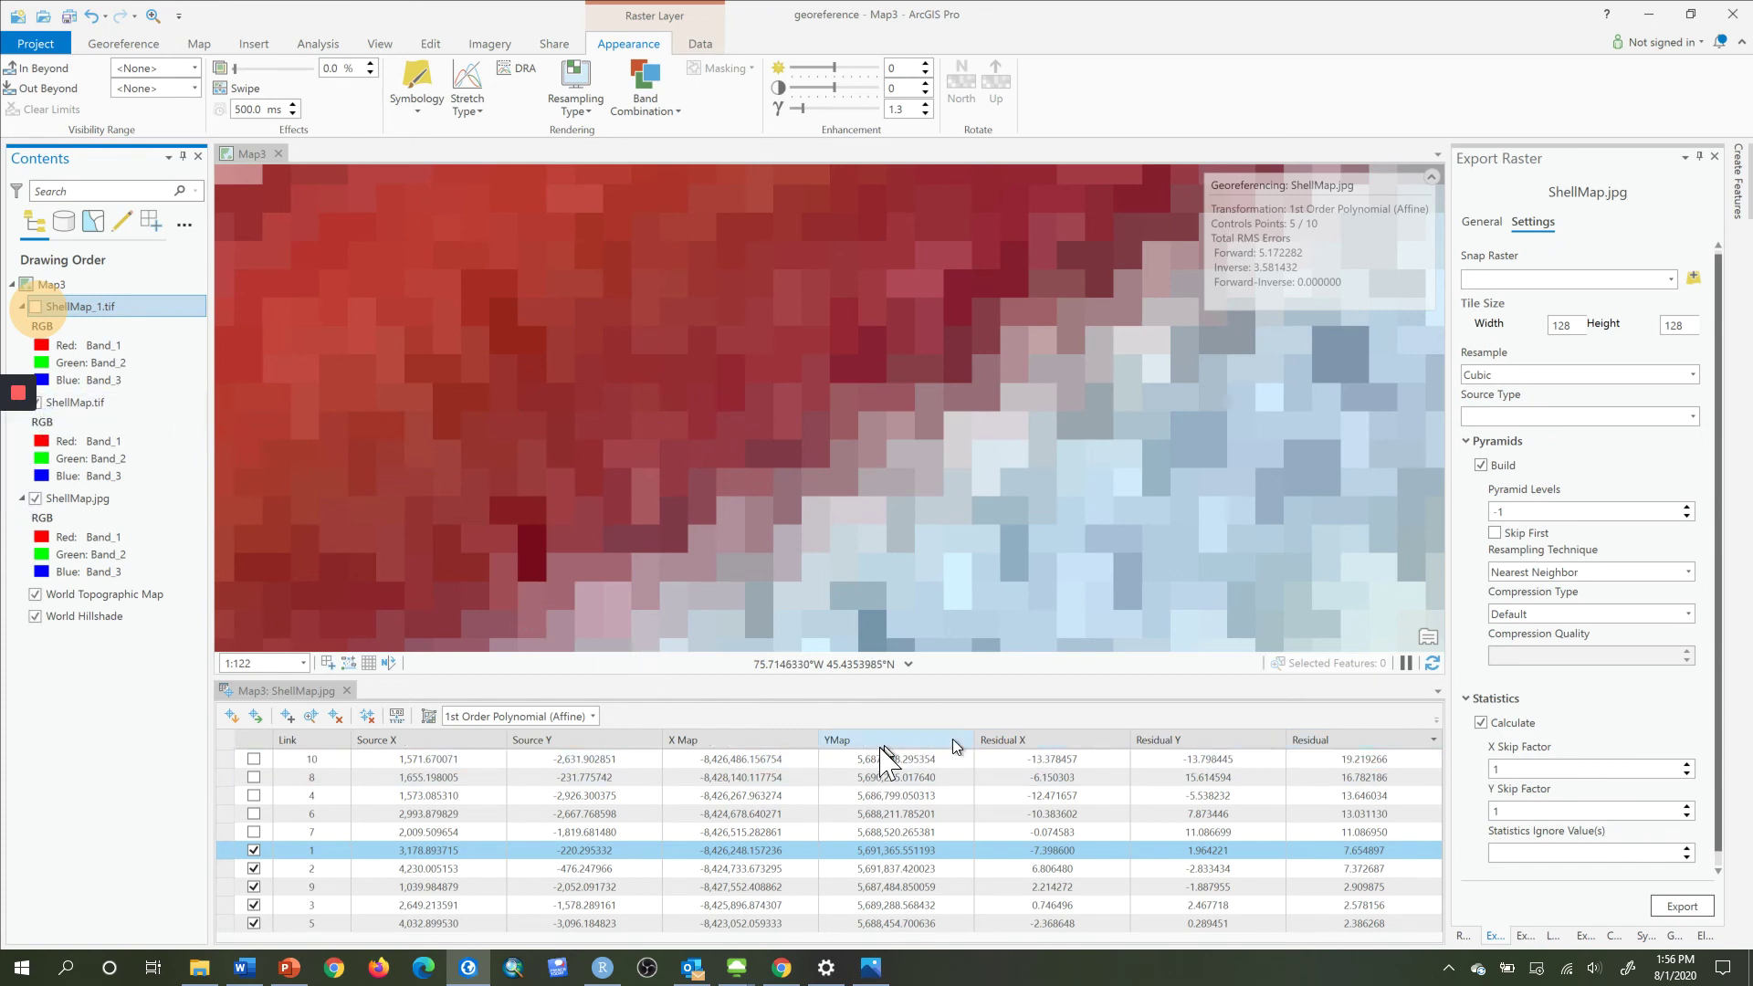
{"action": "left_click", "coordinate": [347, 690]}
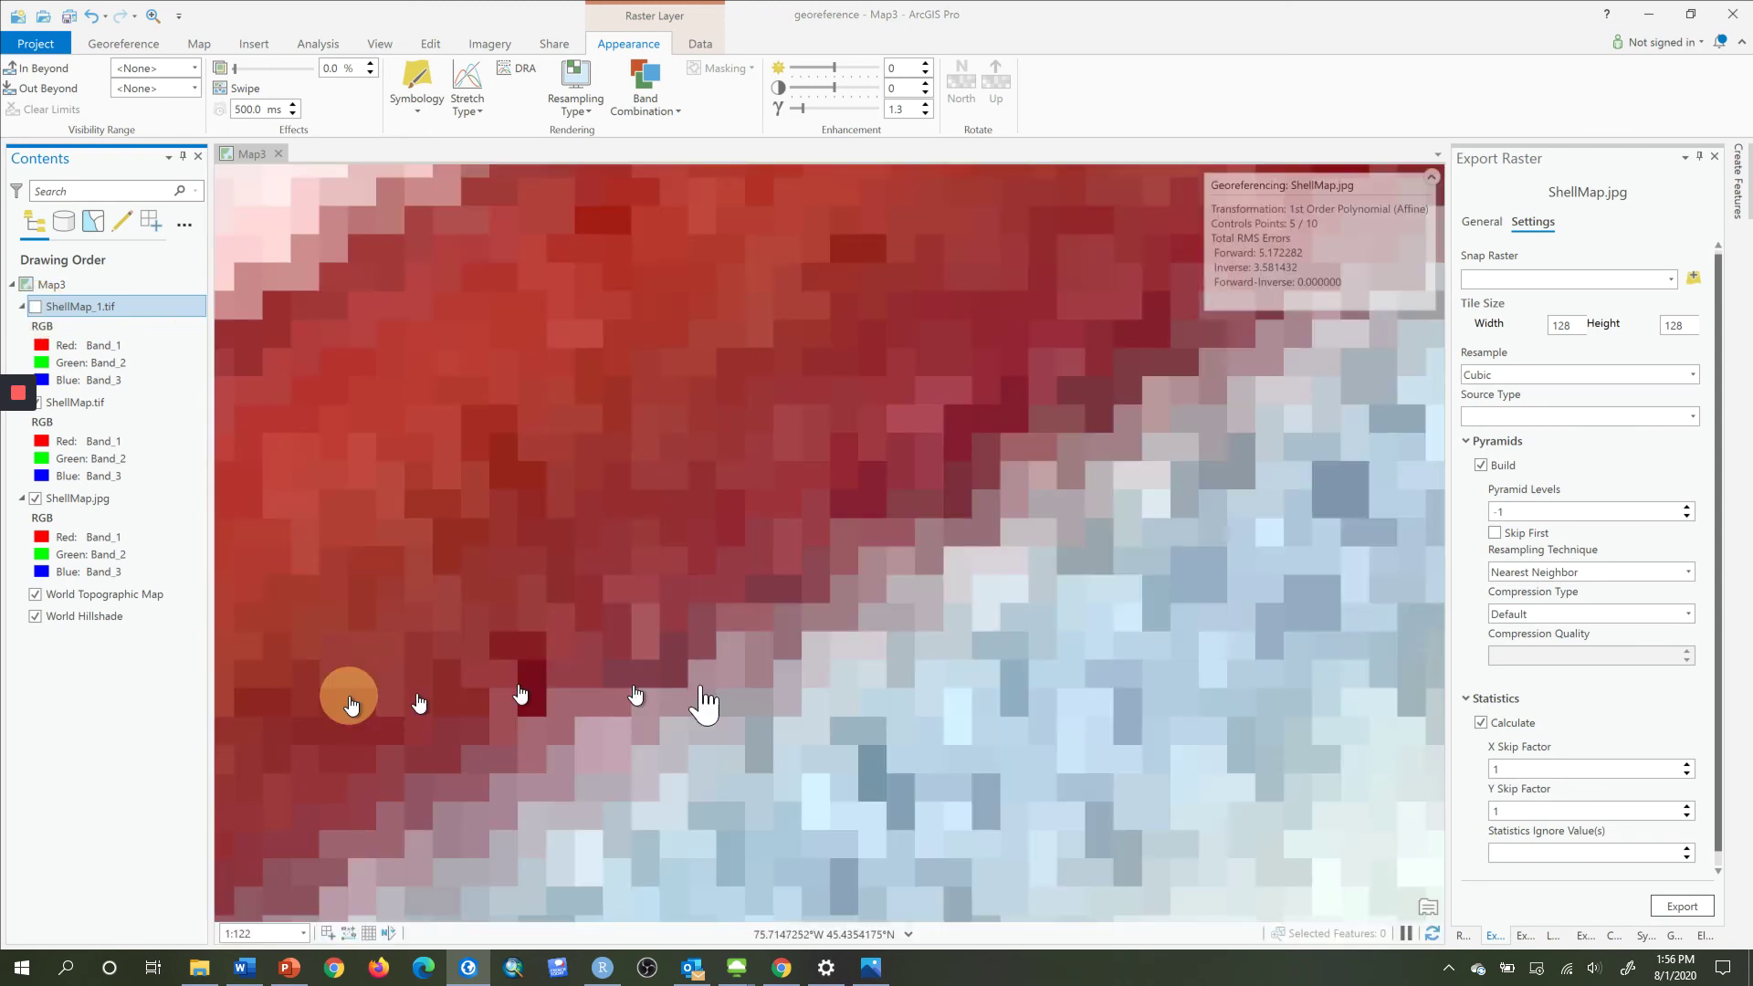
Switch ShellMap_1.tif on and off over the blocks around Verdun St. to compare the two exports, leaving it visible.
{"action": "scroll", "coordinate": [990, 696], "scroll_direction": "down", "scroll_amount": 5}
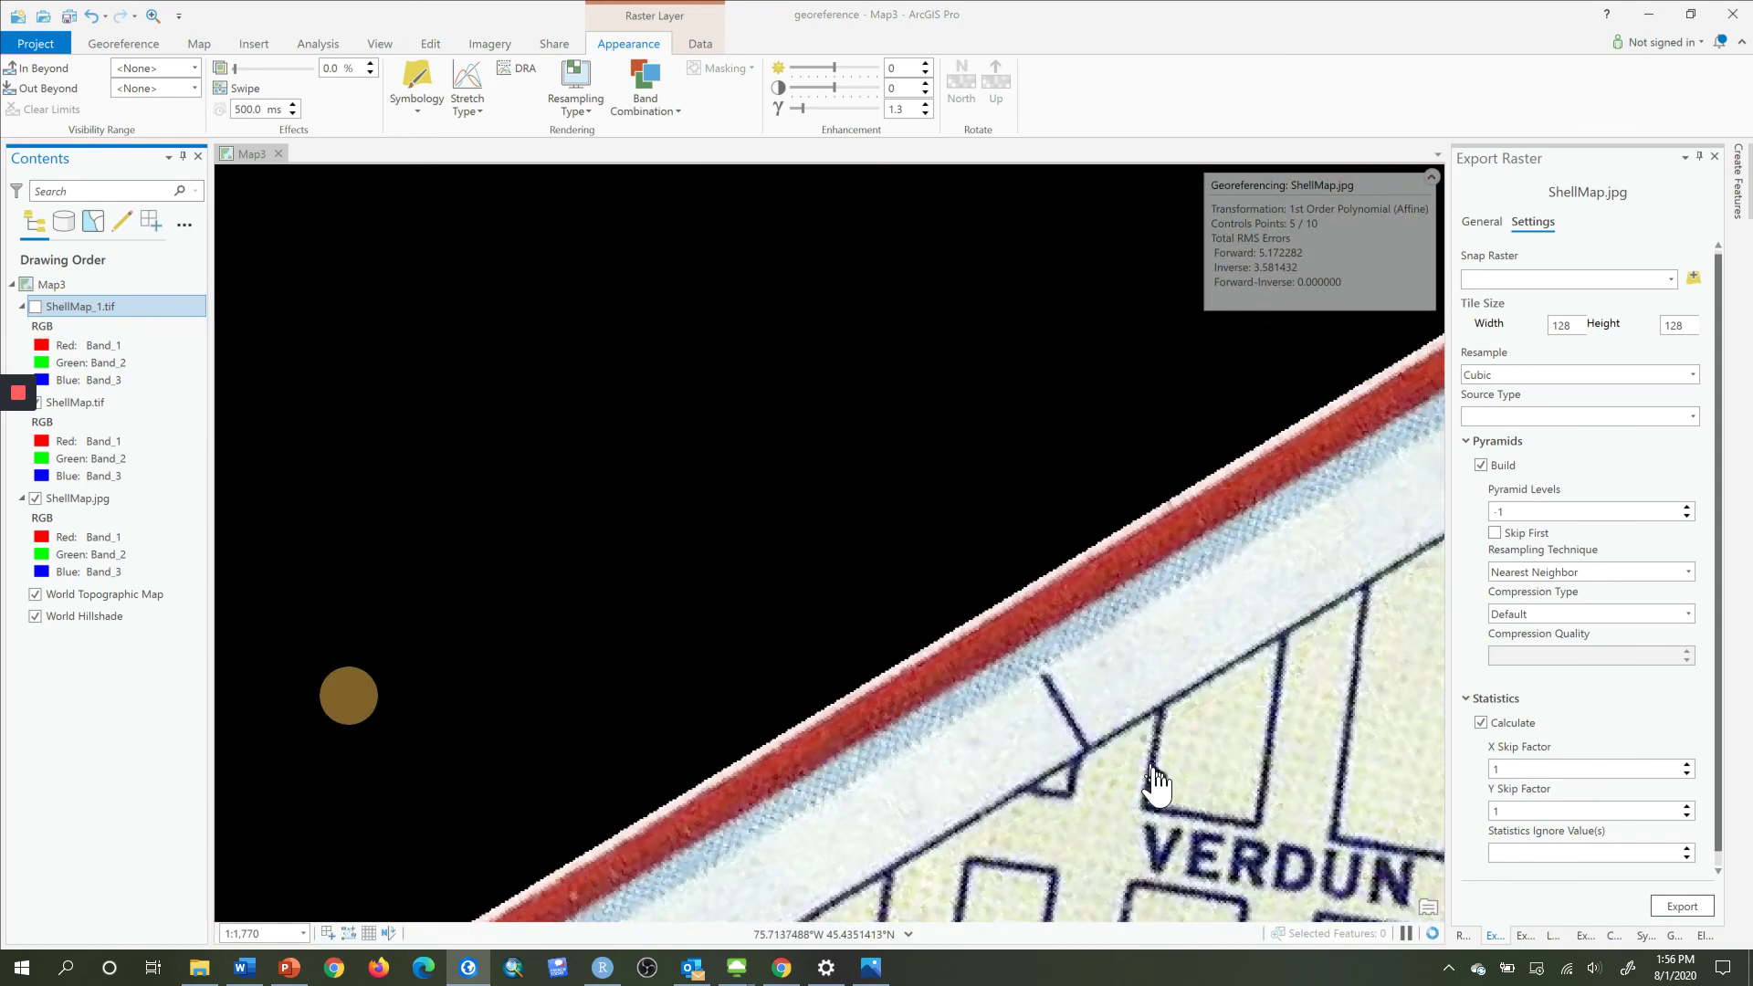
{"action": "left_click_drag", "start_coordinate": [1050, 705], "coordinate": [658, 418]}
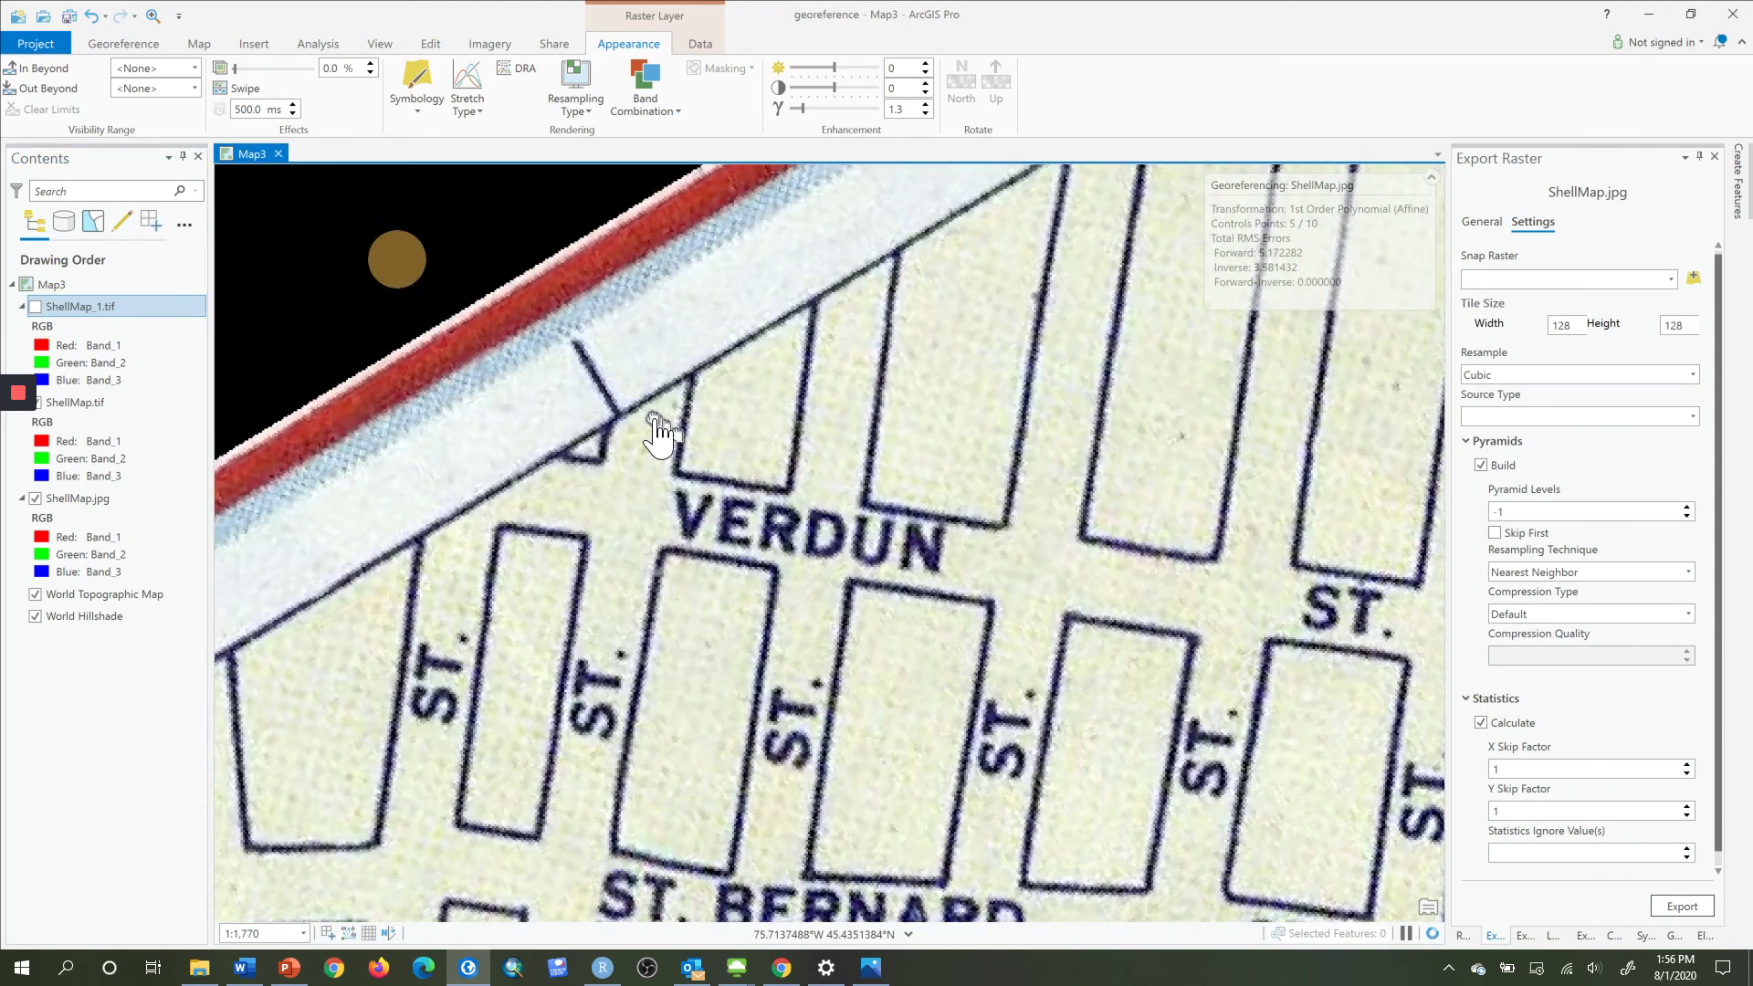
{"action": "left_click_drag", "start_coordinate": [861, 692], "coordinate": [716, 575]}
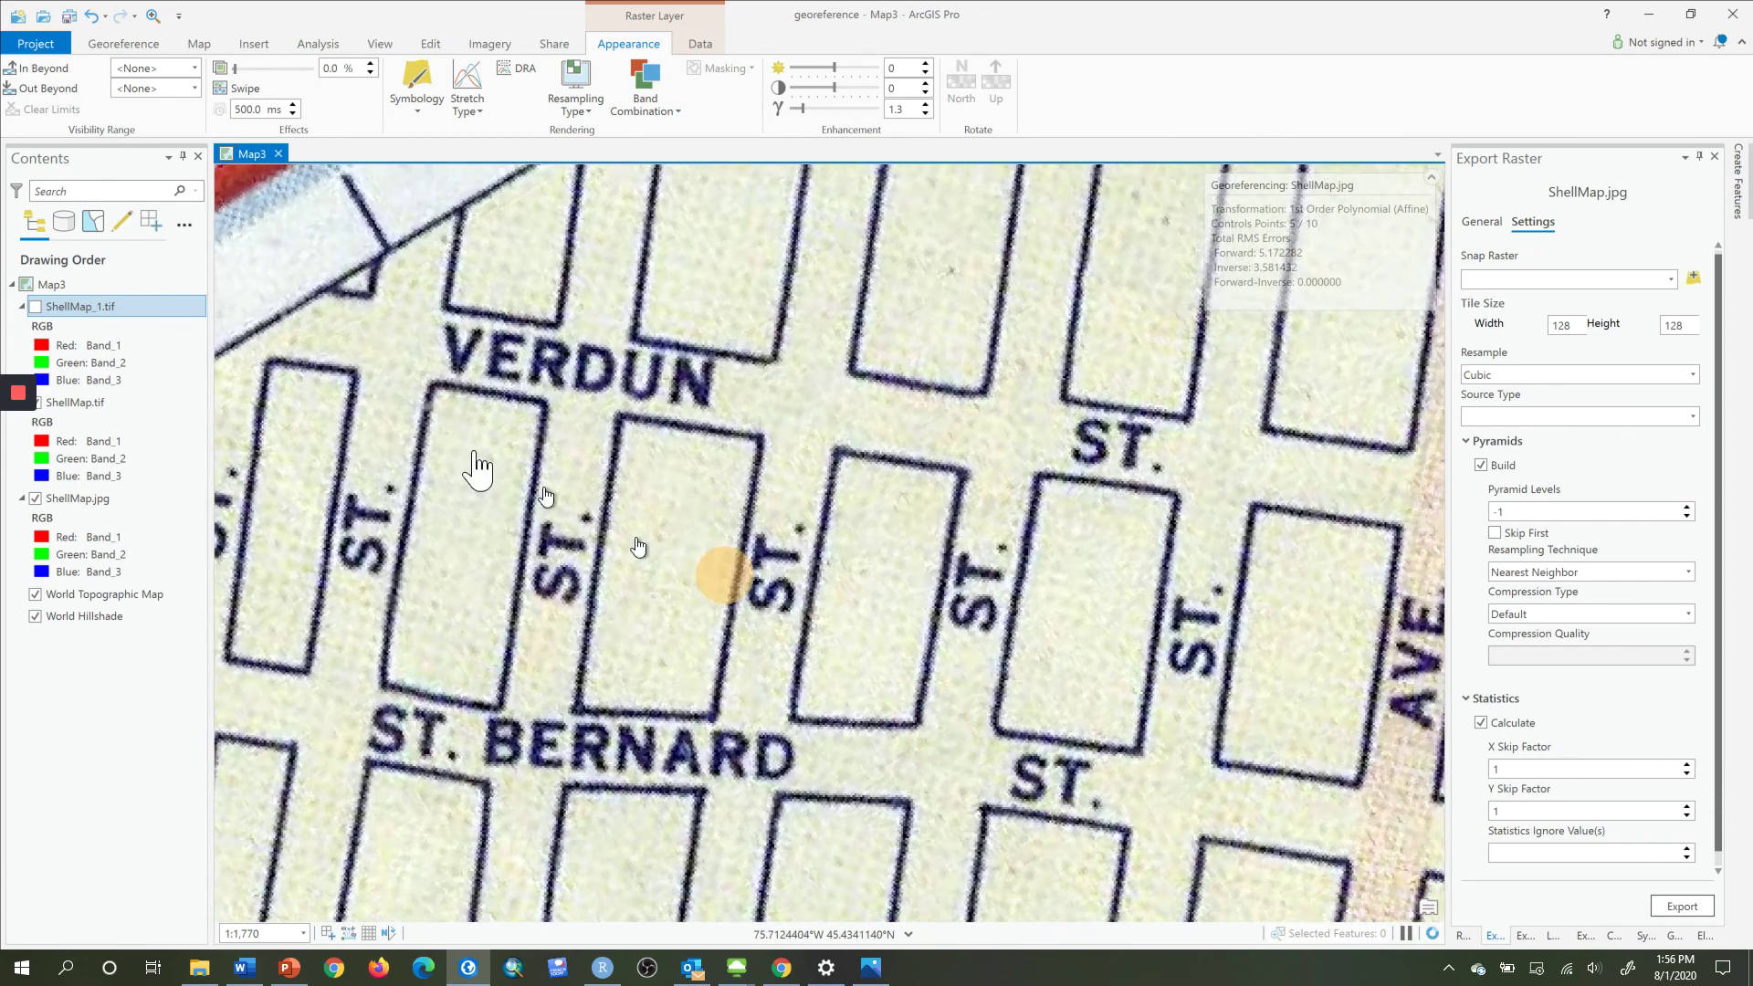
{"action": "left_click", "coordinate": [35, 307]}
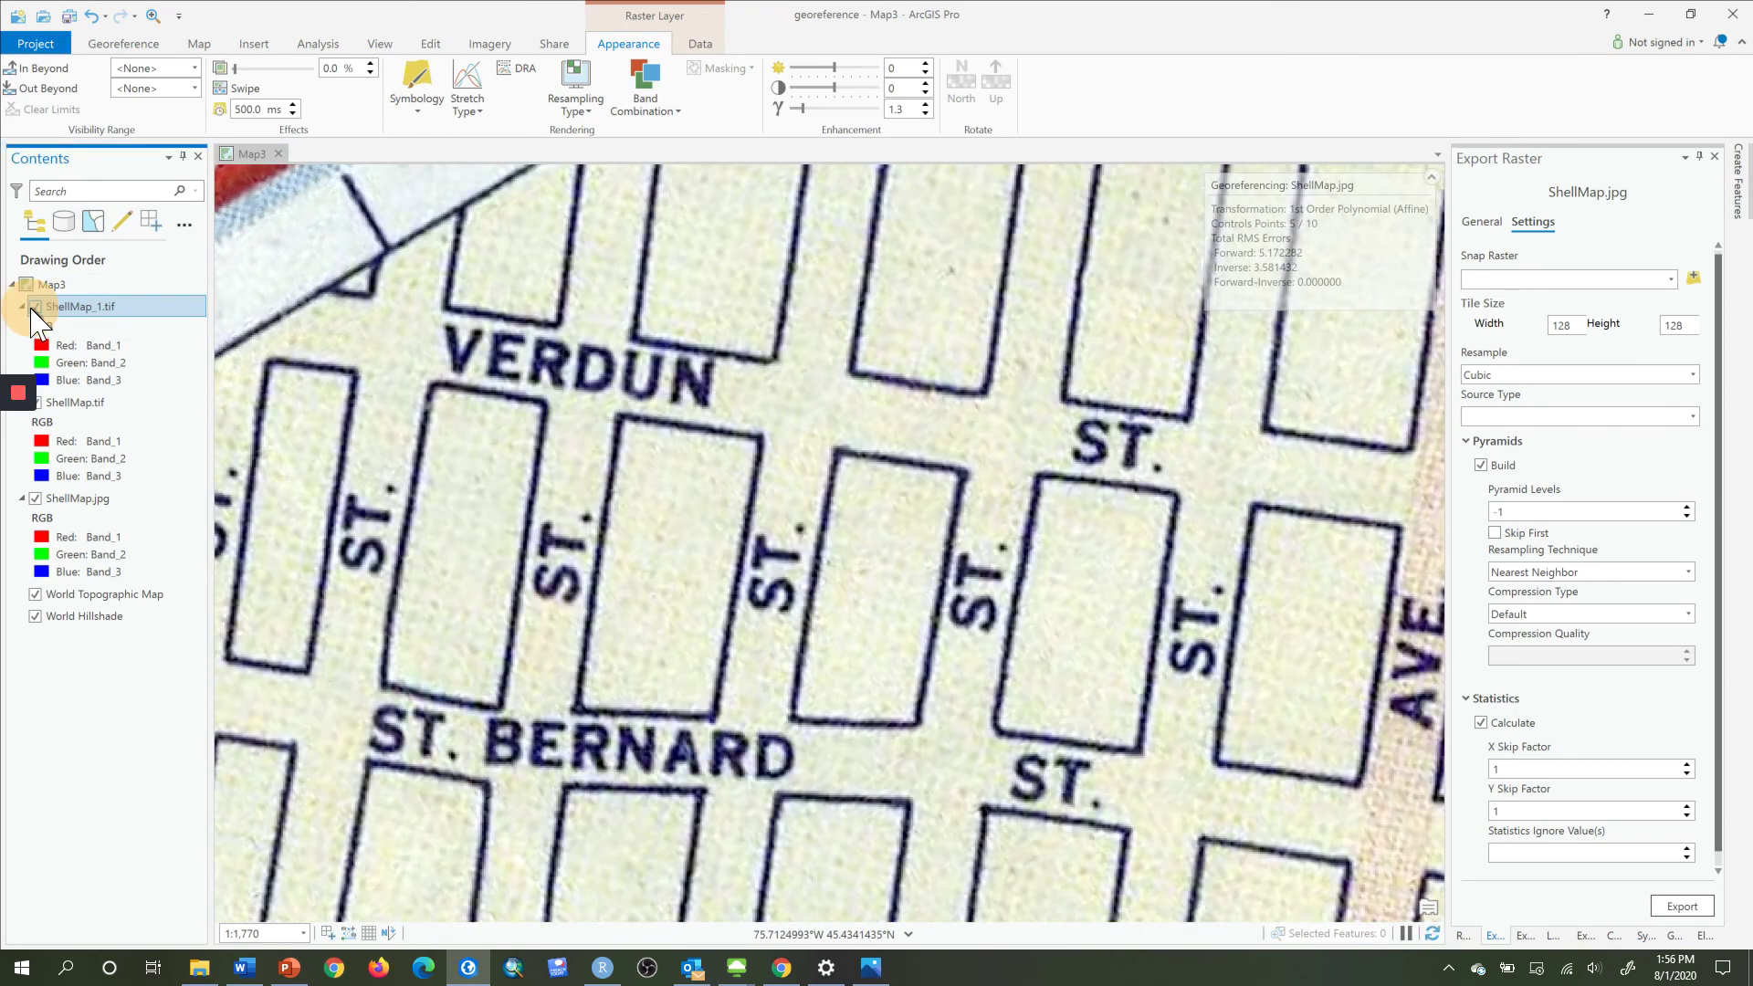
{"action": "left_click", "coordinate": [35, 307]}
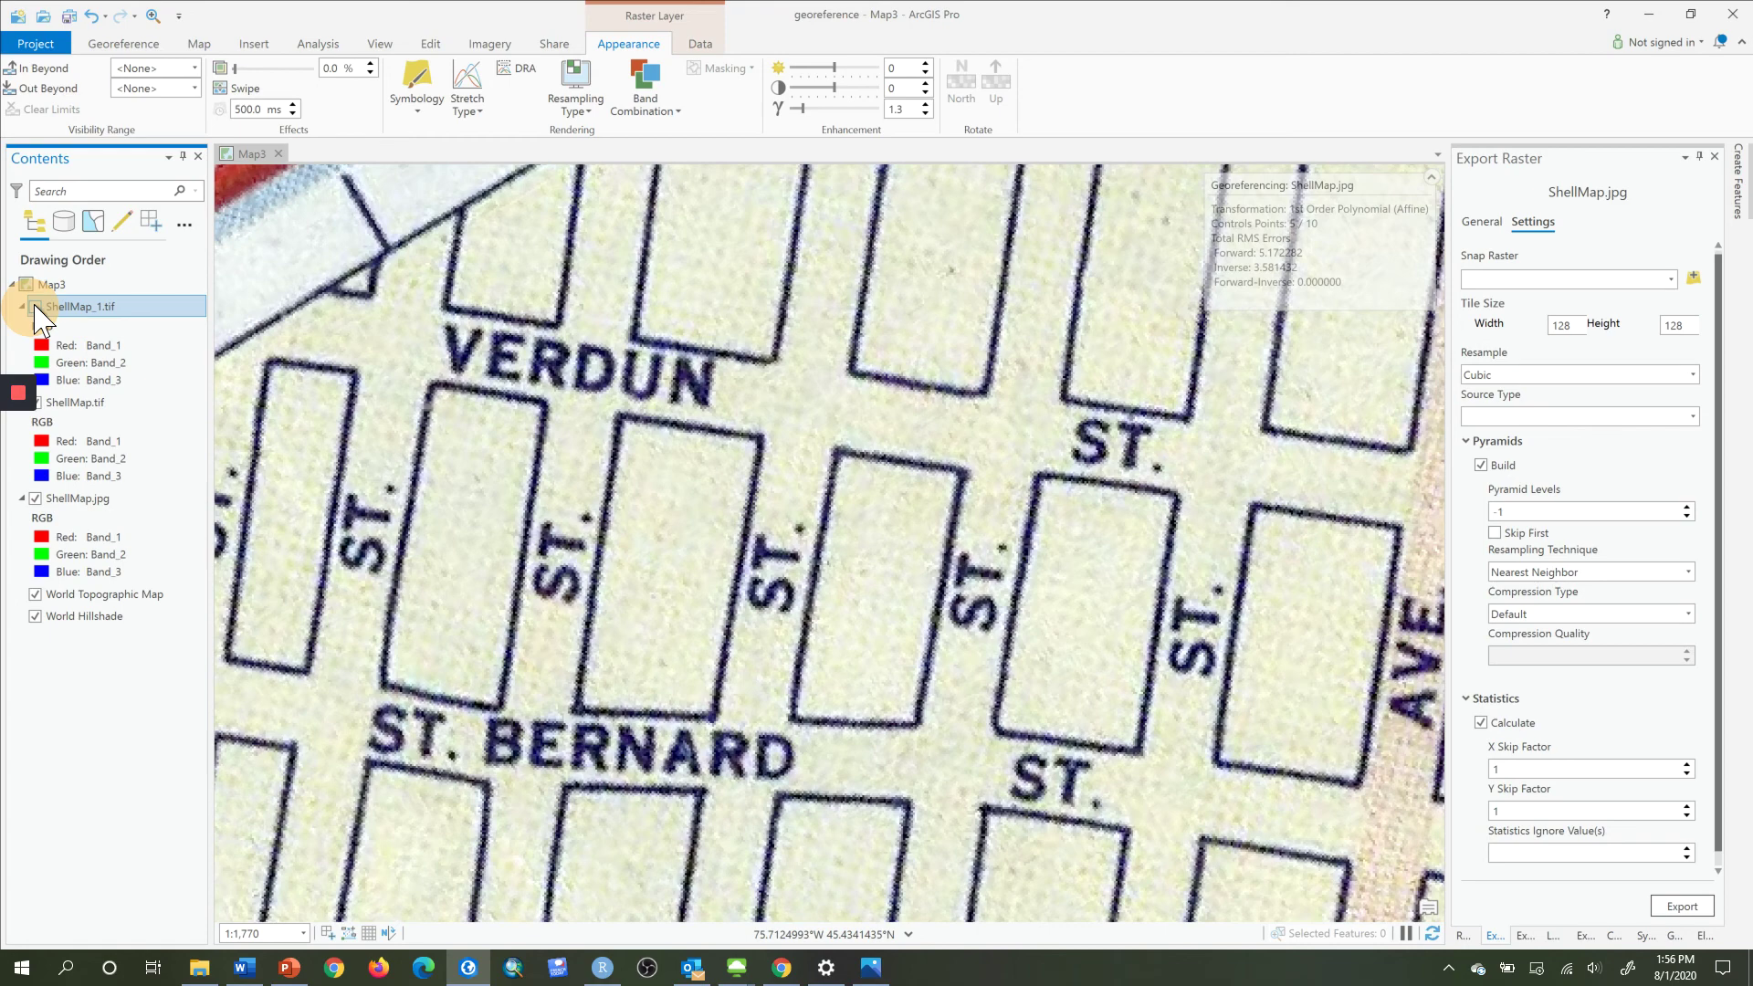
{"action": "left_click", "coordinate": [34, 308]}
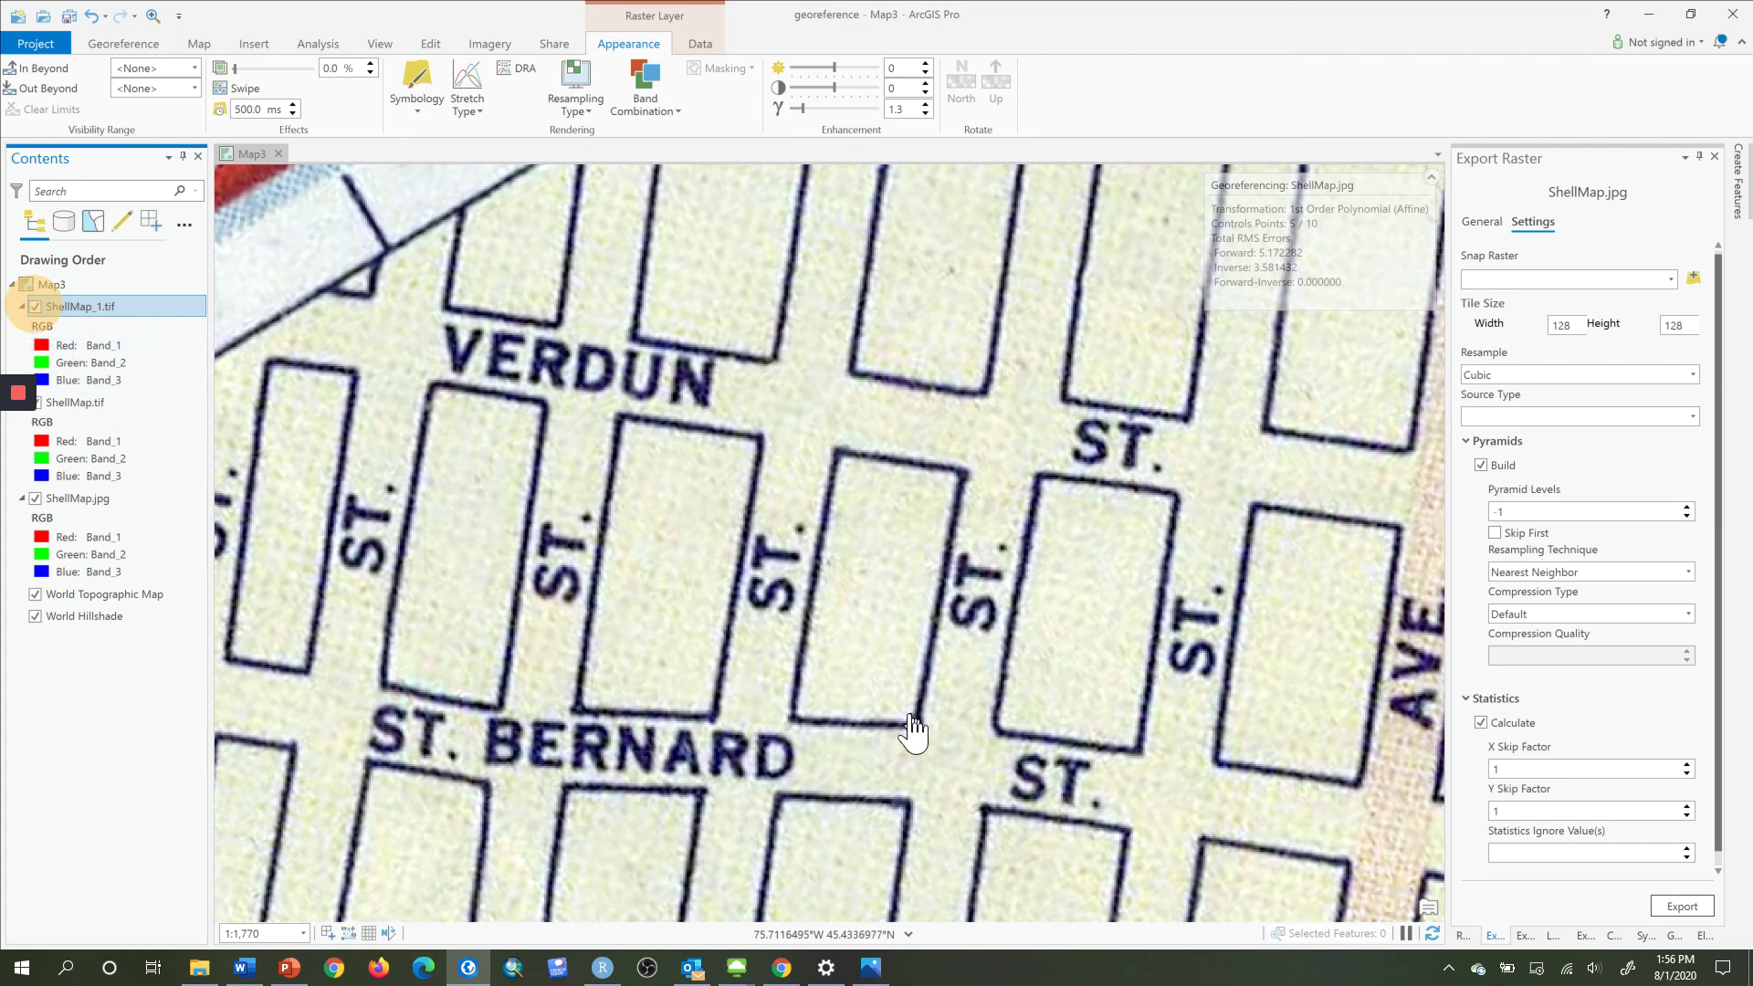
Hide the ShellMap.tif layer and collapse the legend of ShellMap_1.tif, keeping ShellMap_1.tif and ShellMap.jpg visible.
{"action": "scroll", "coordinate": [913, 730], "scroll_direction": "down", "scroll_amount": 6}
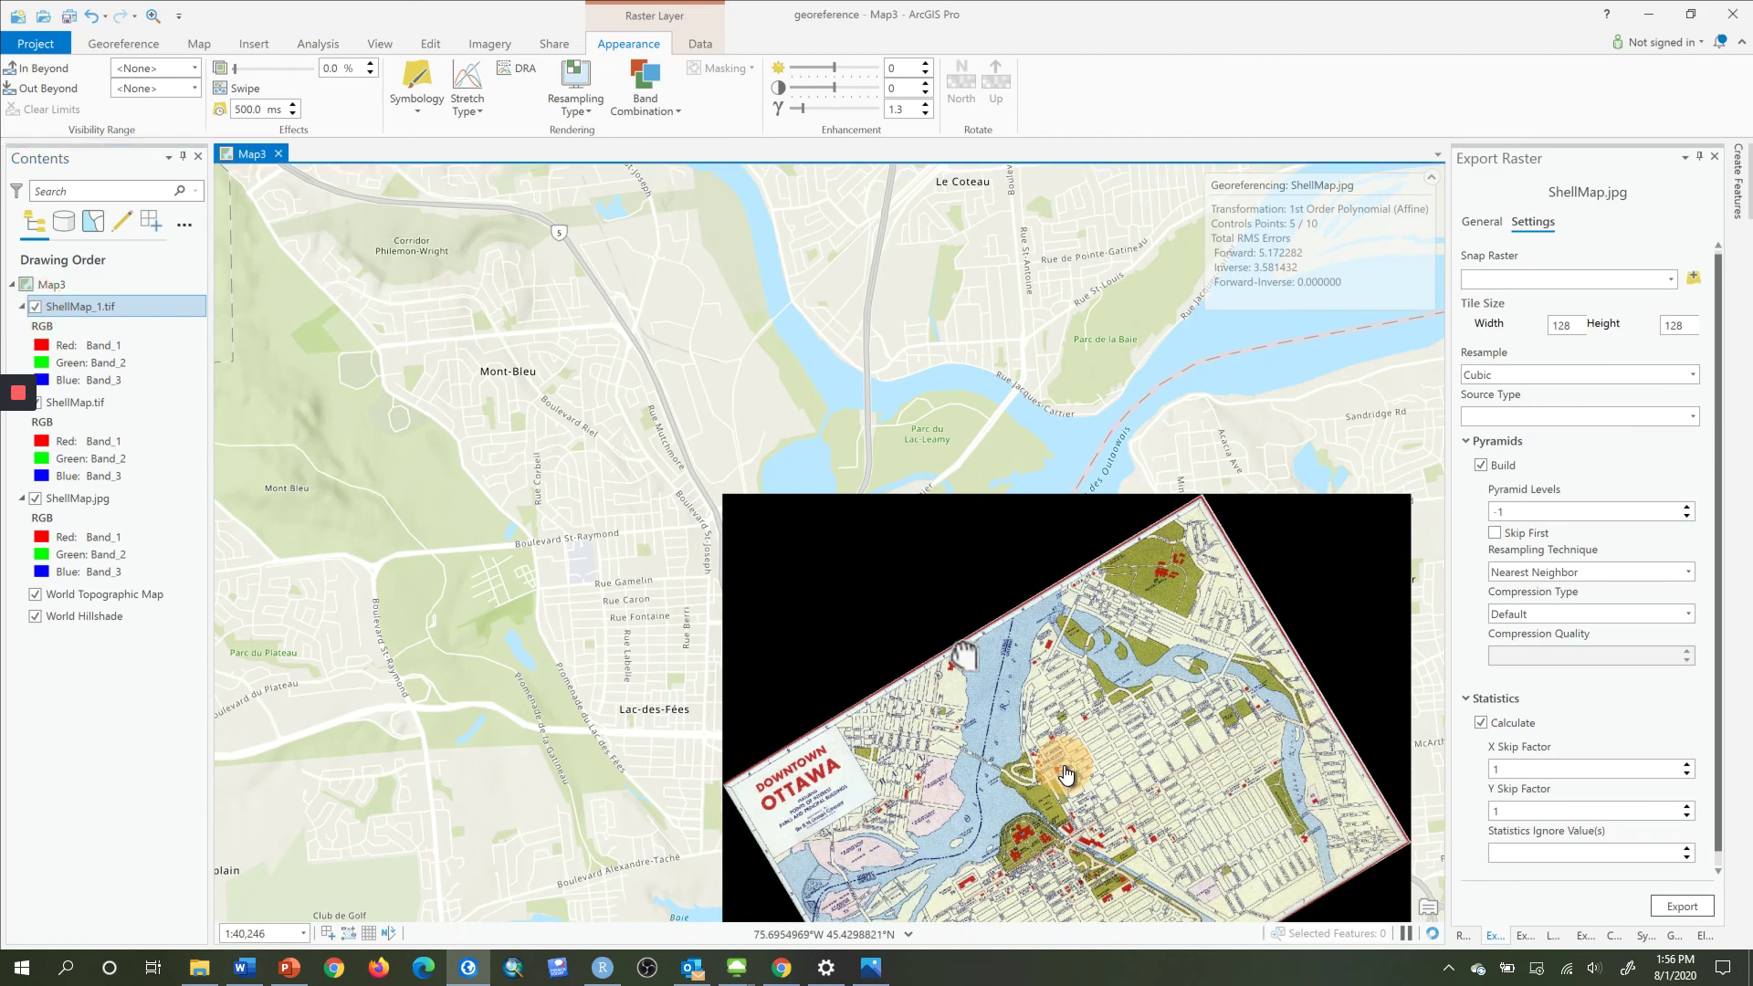
{"action": "left_click_drag", "start_coordinate": [1017, 723], "coordinate": [728, 602]}
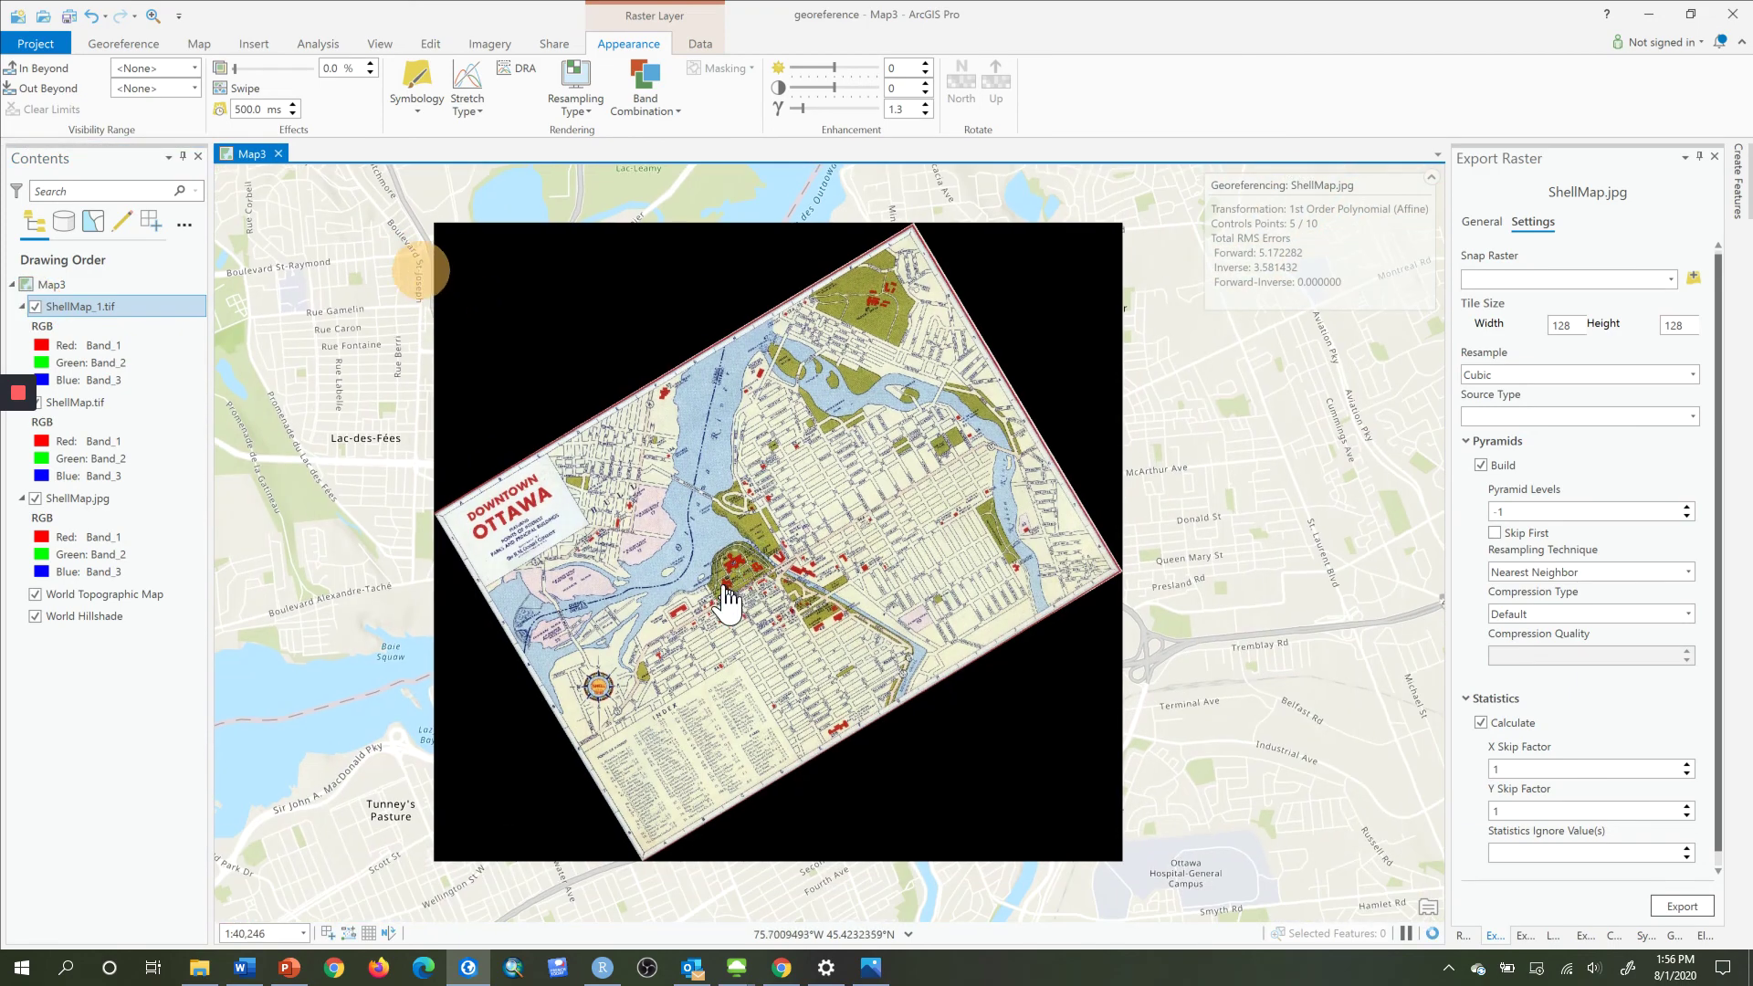
{"action": "scroll", "coordinate": [727, 603], "scroll_direction": "up", "scroll_amount": 1}
{"action": "scroll", "coordinate": [727, 602], "scroll_direction": "up", "scroll_amount": 4}
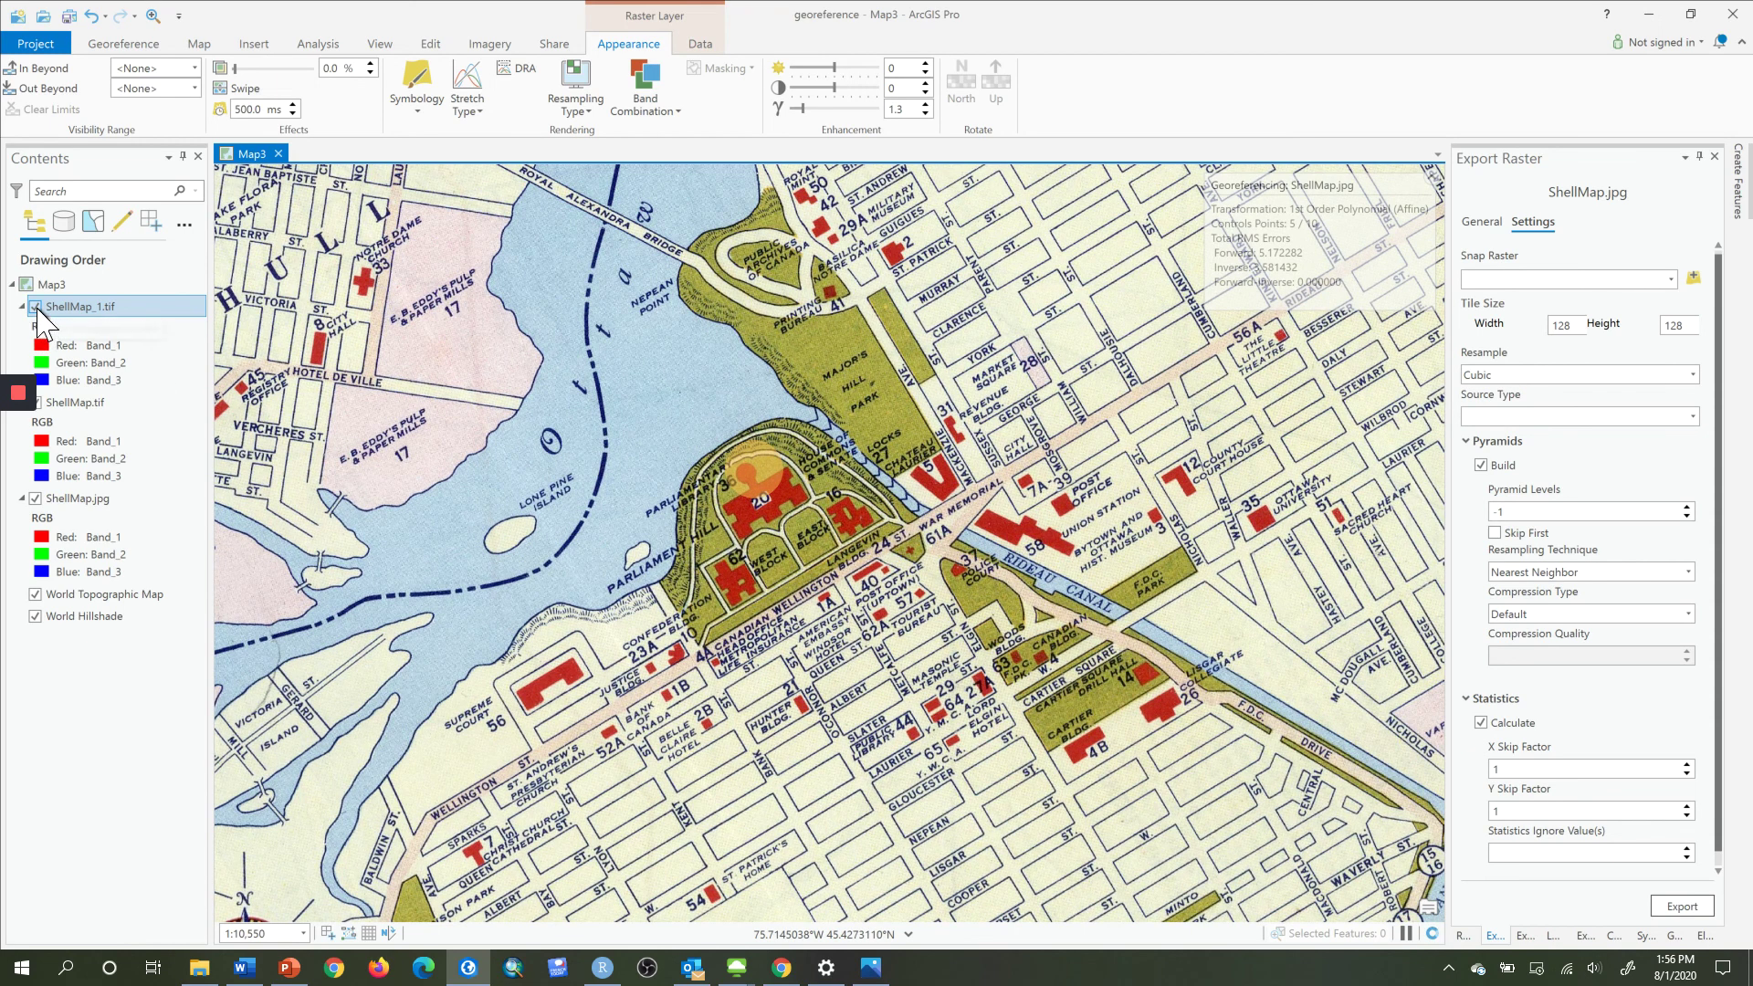
{"action": "left_click", "coordinate": [36, 403]}
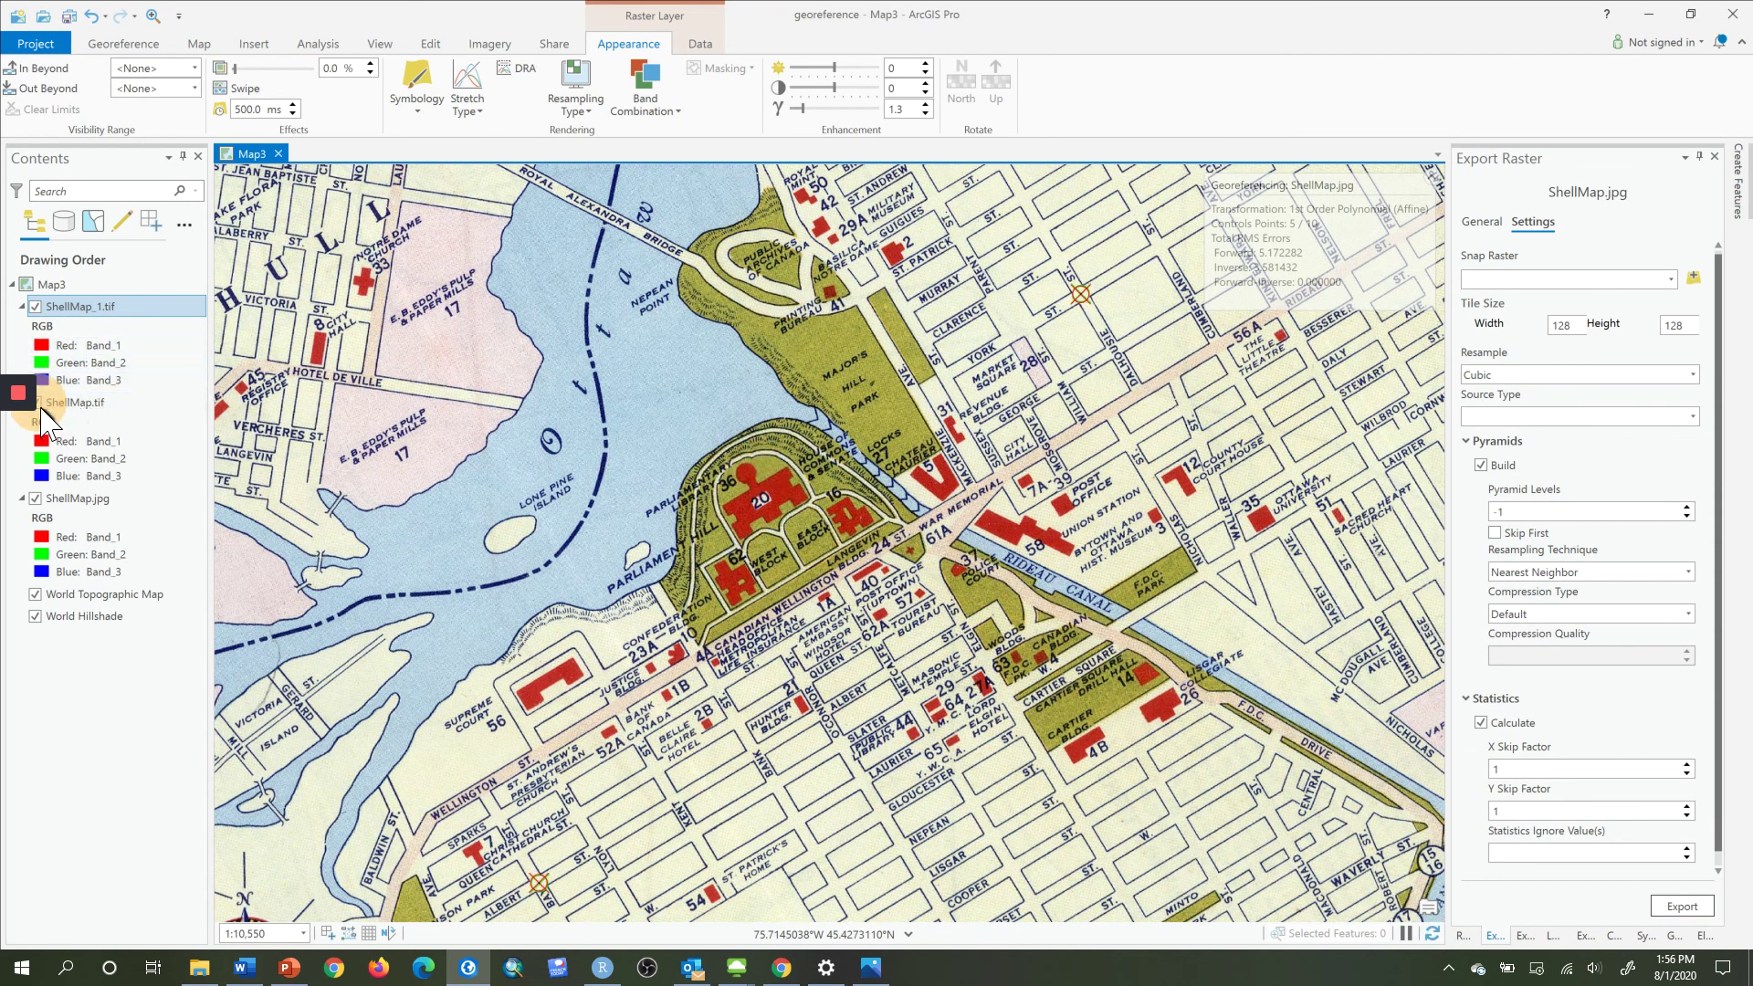
{"action": "left_click", "coordinate": [23, 308]}
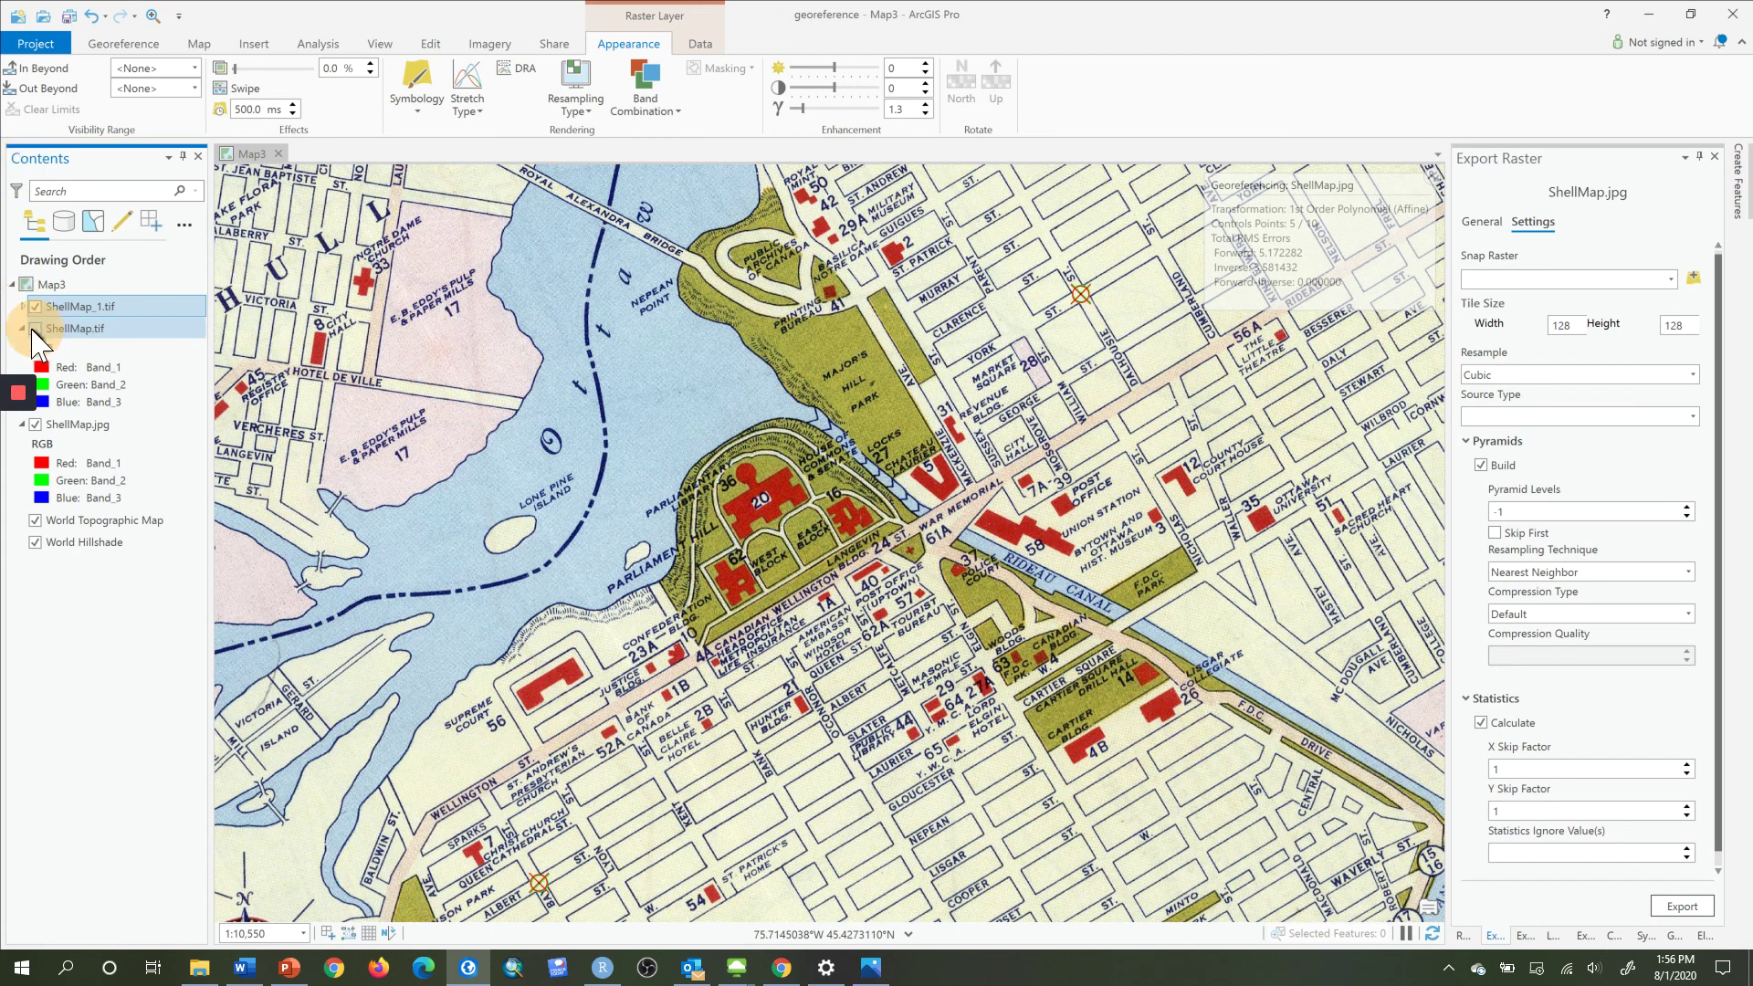
{"action": "left_click", "coordinate": [28, 330]}
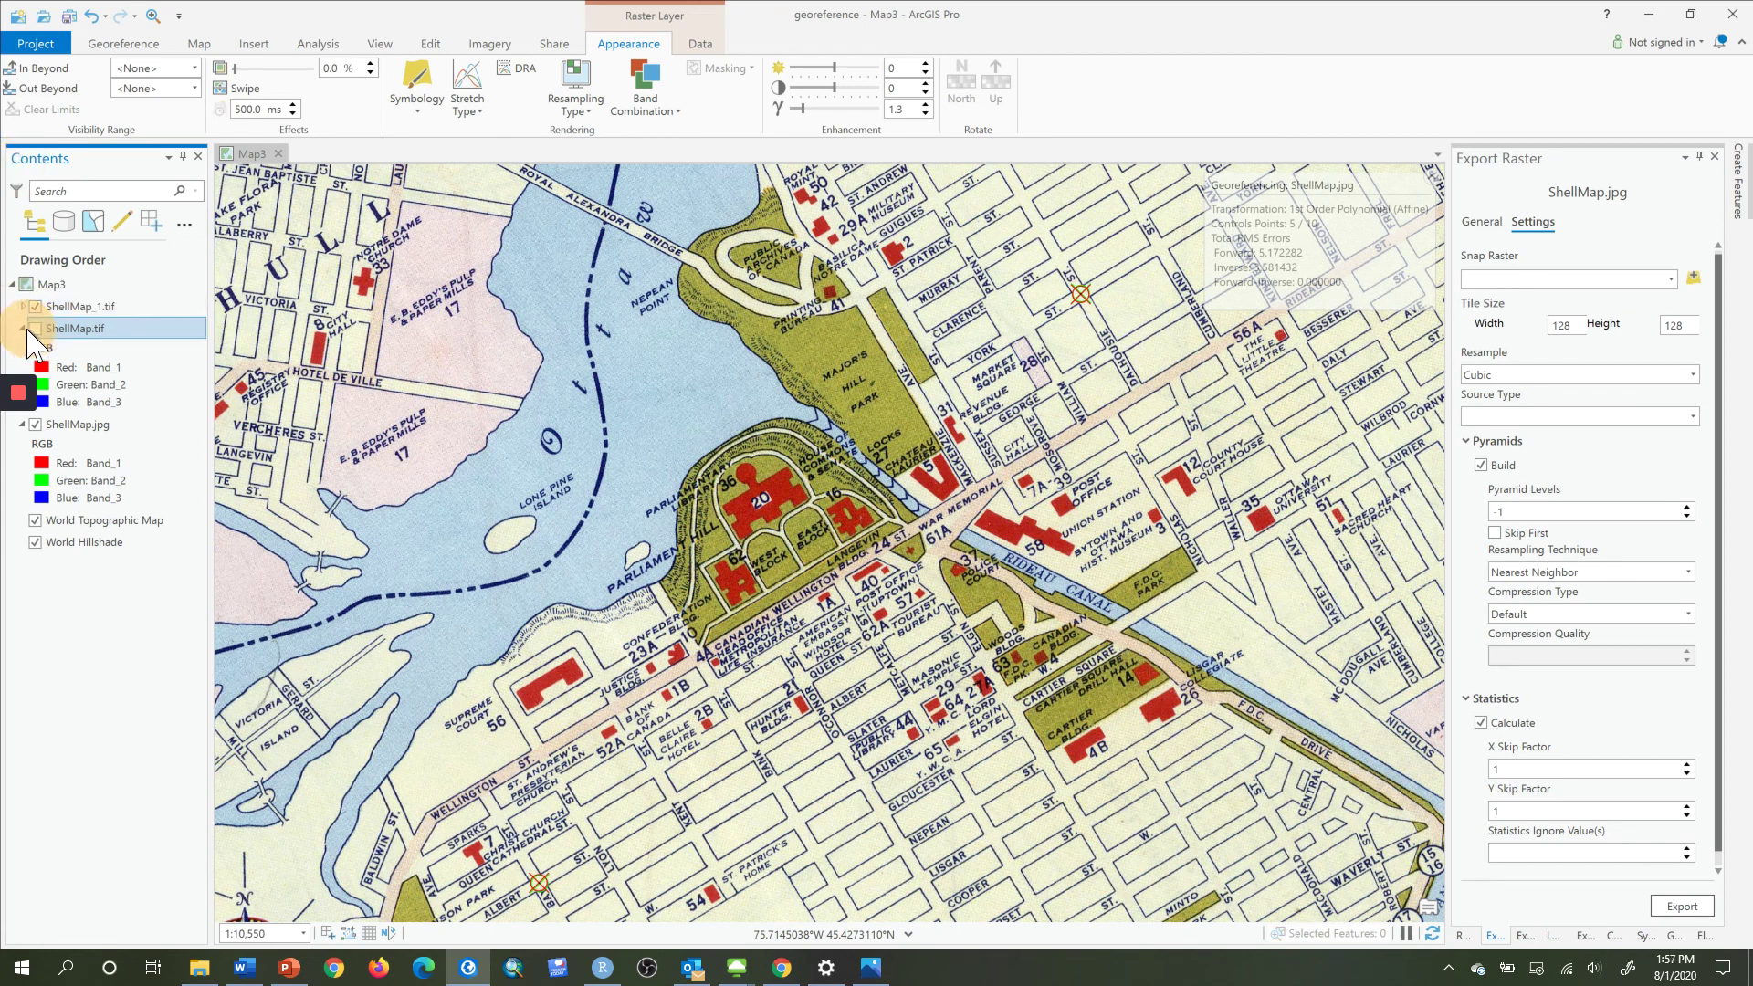
{"action": "left_click", "coordinate": [36, 425]}
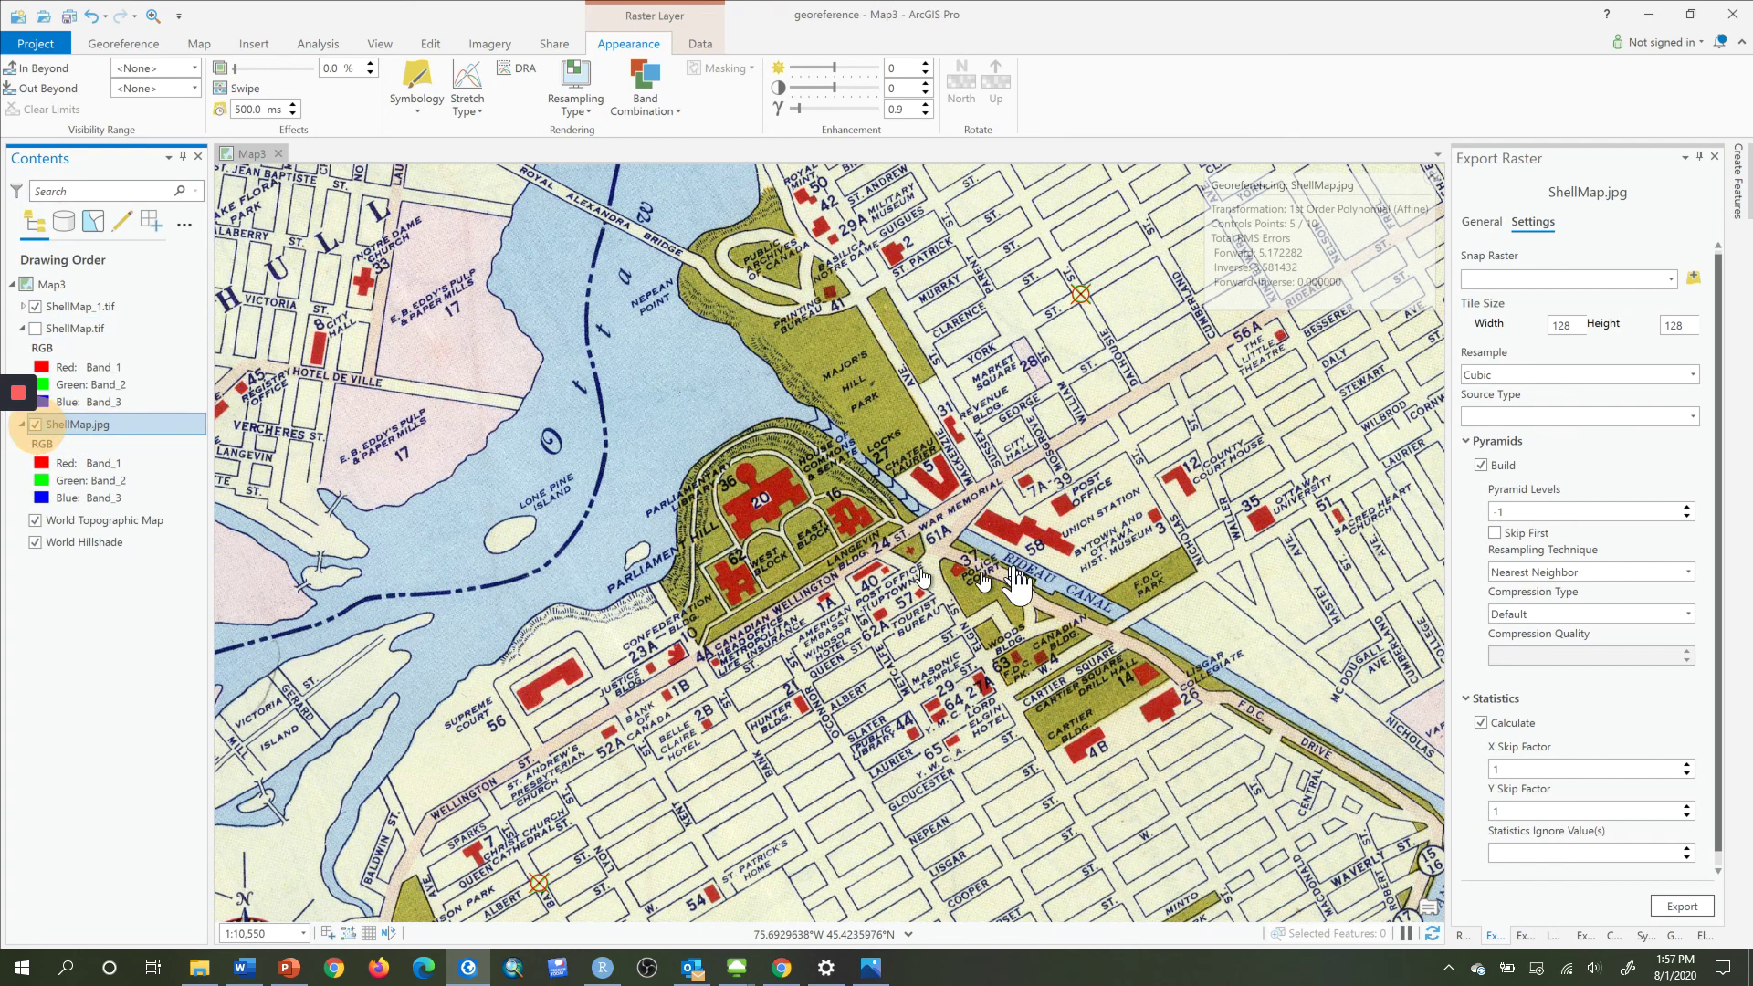
Open the symbology mask settings of ShellMap_1.tif and set Nodata to no color.
{"action": "left_click", "coordinate": [136, 313]}
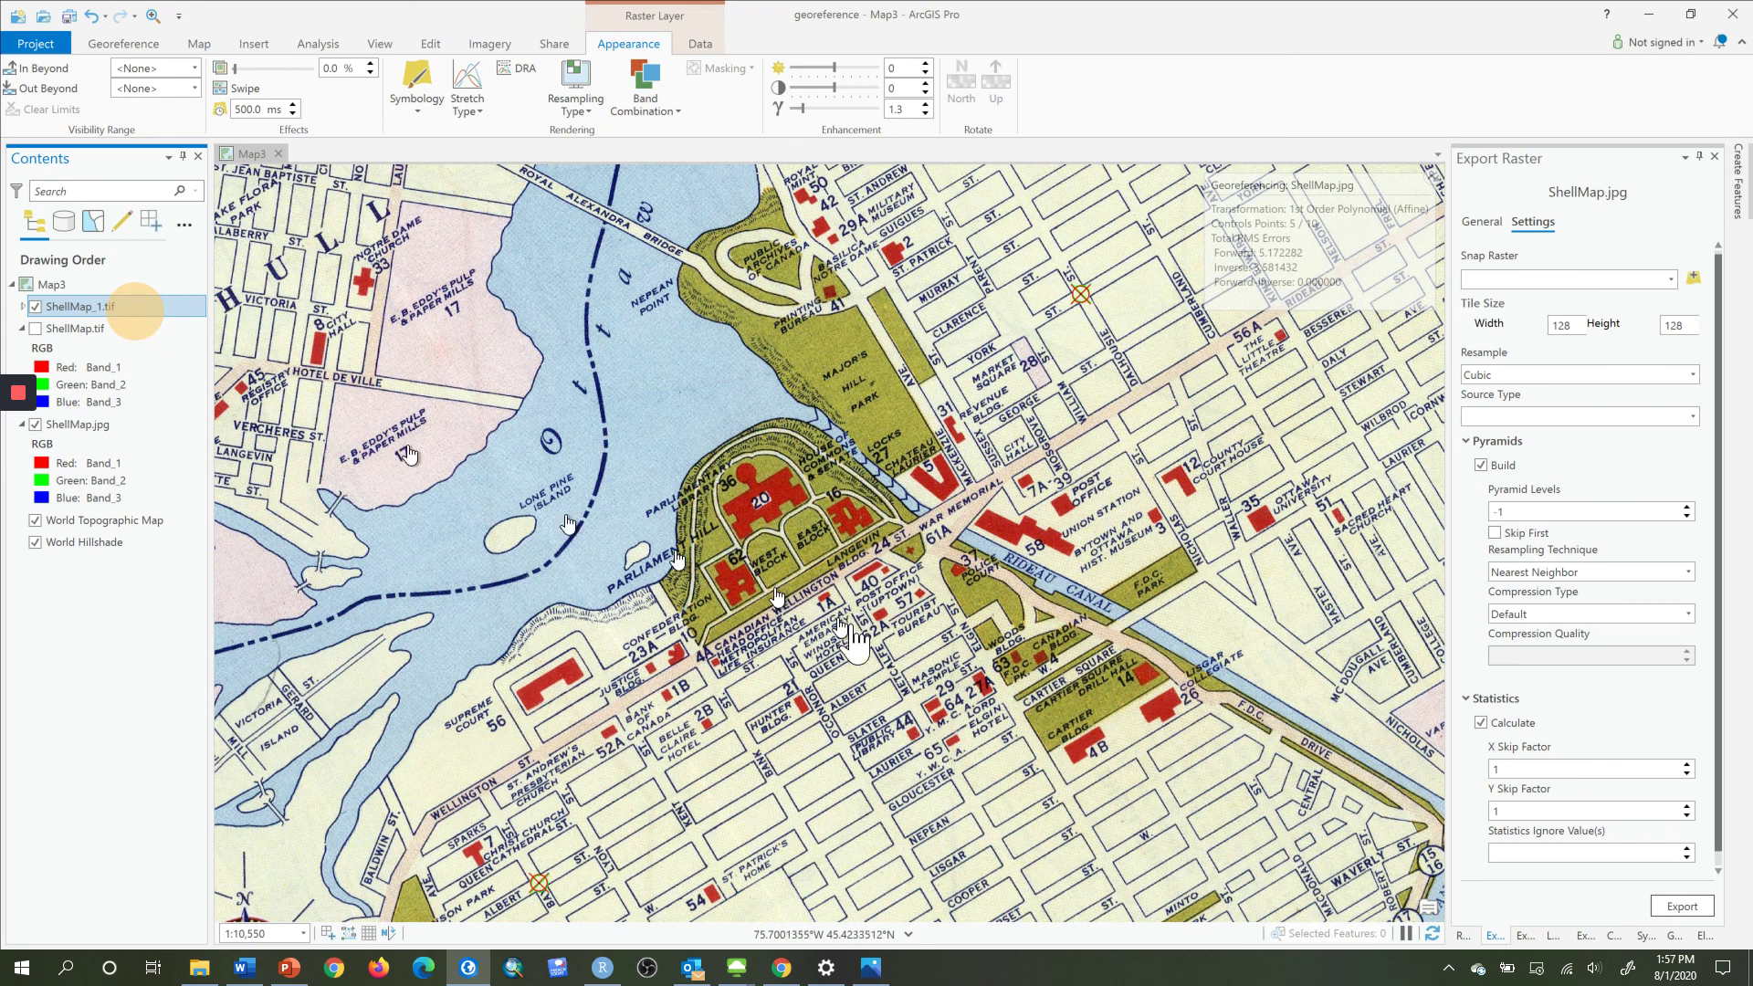
{"action": "scroll", "coordinate": [912, 644], "scroll_direction": "down", "scroll_amount": 3}
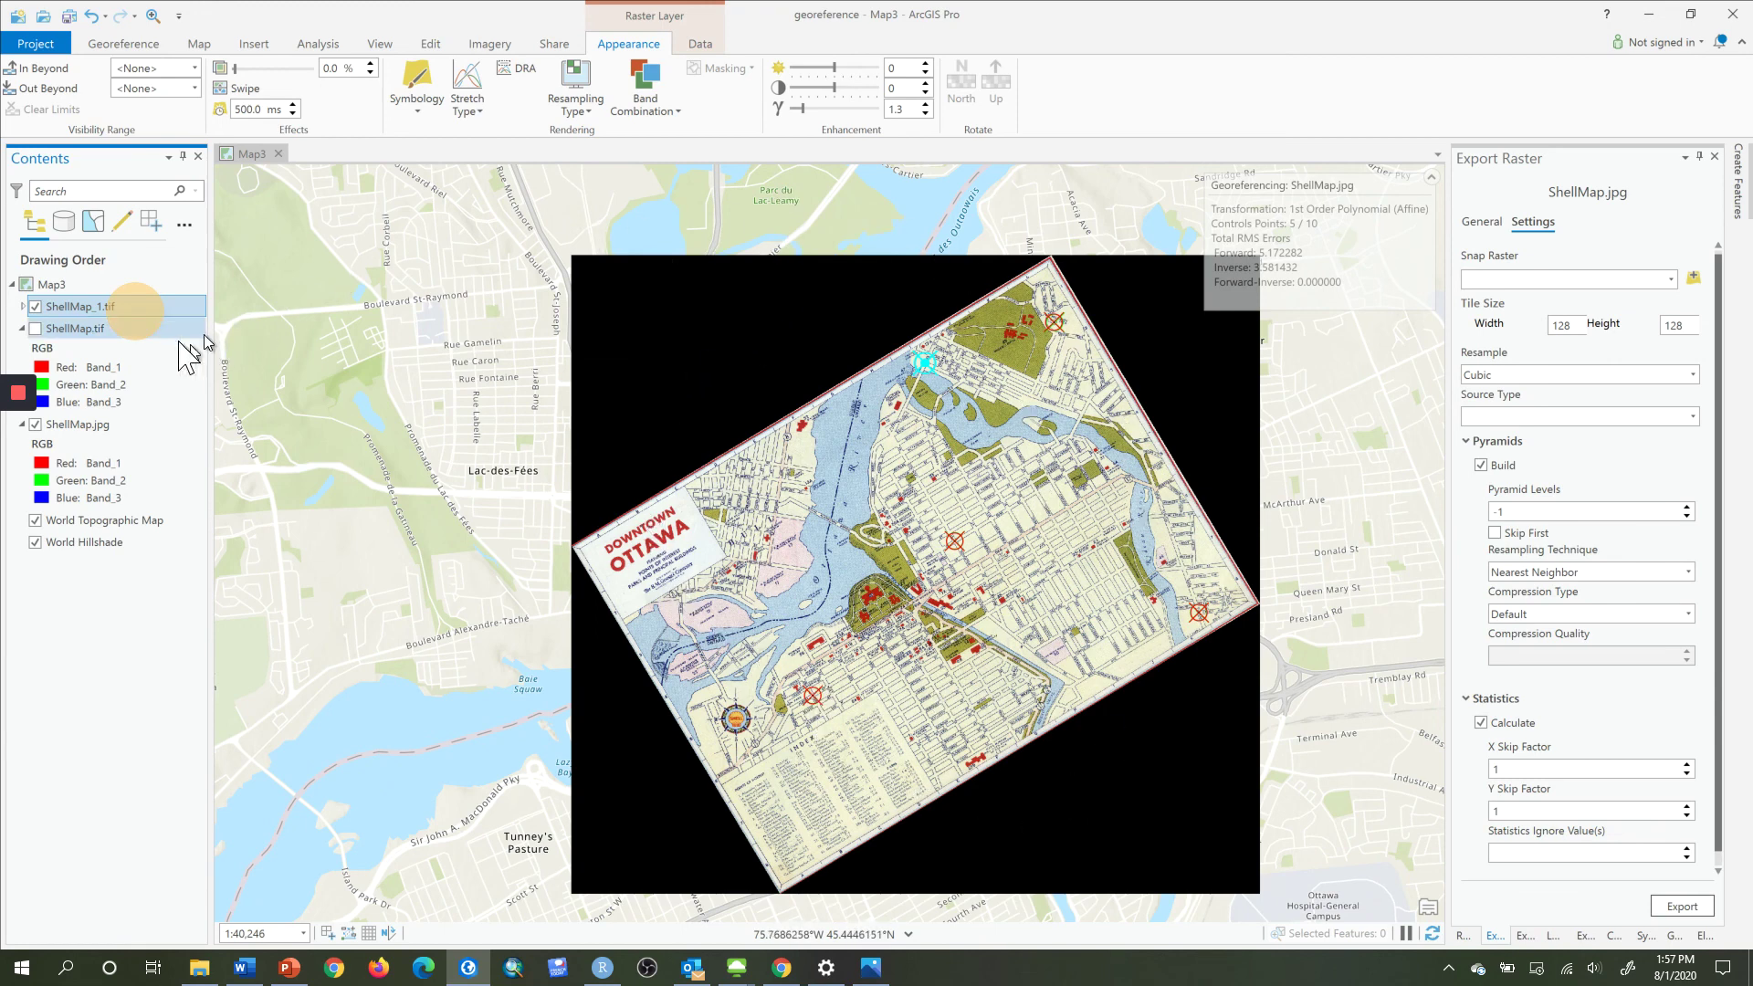
{"action": "left_click", "coordinate": [626, 43]}
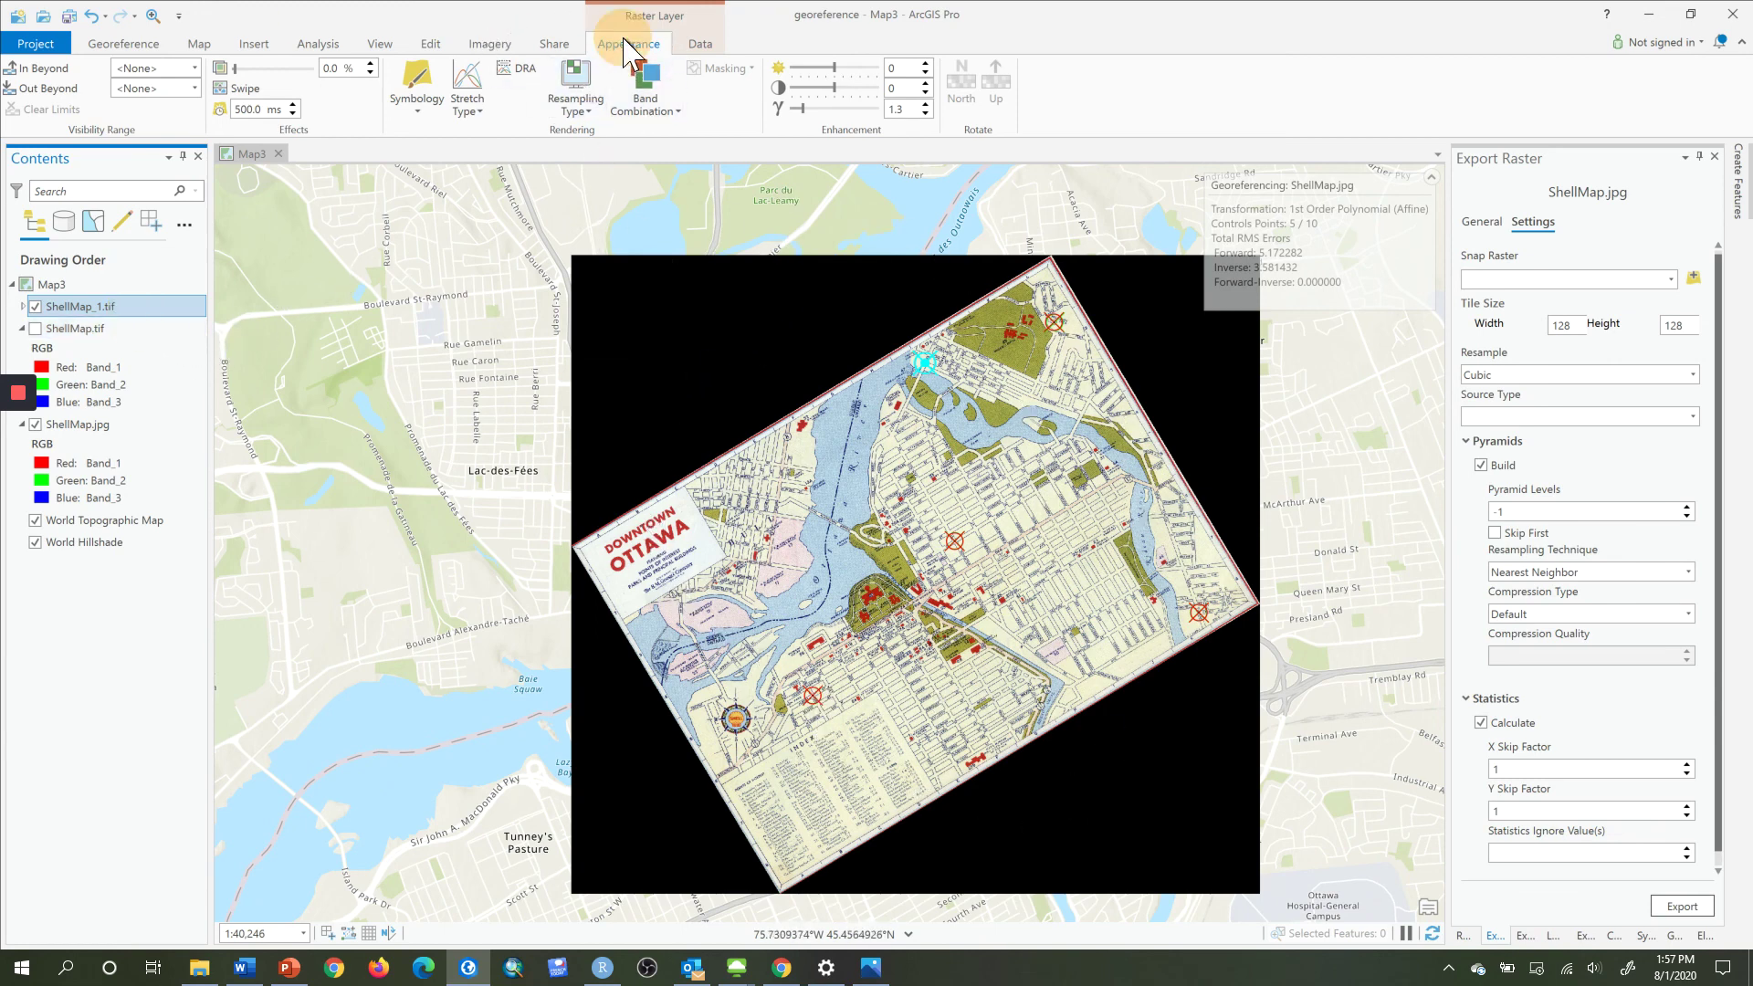
{"action": "left_click", "coordinate": [416, 113]}
{"action": "left_click", "coordinate": [447, 182]}
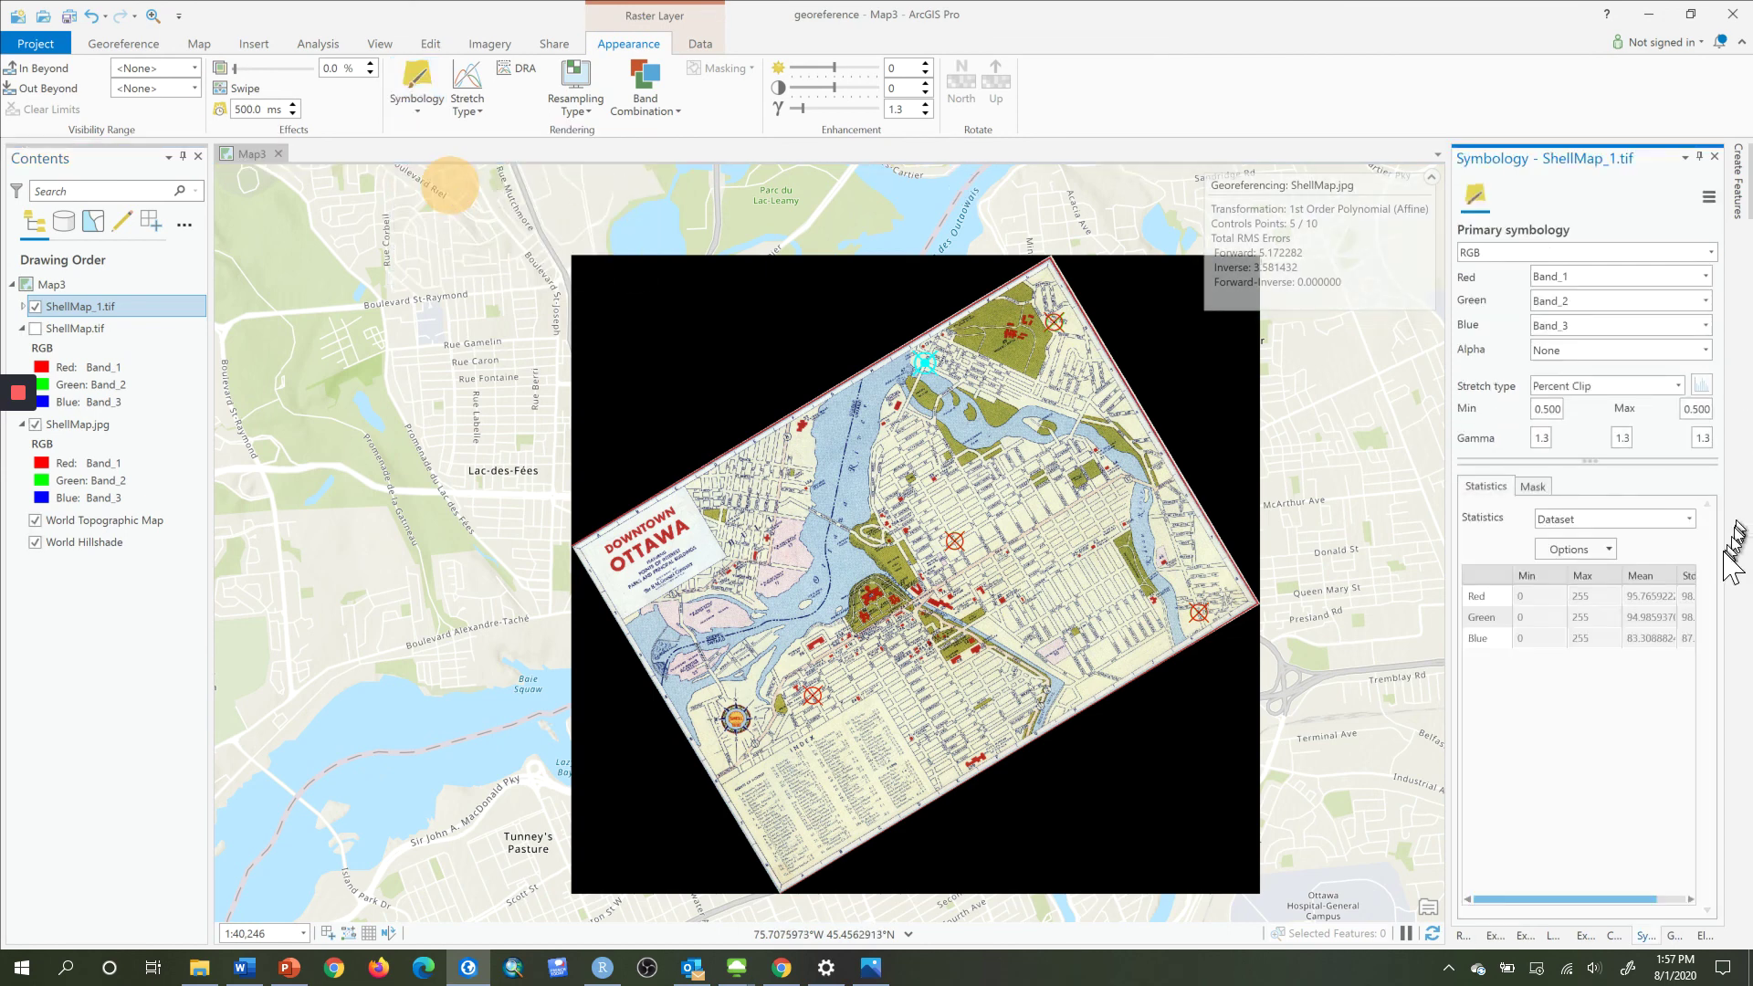
{"action": "left_click", "coordinate": [1533, 487]}
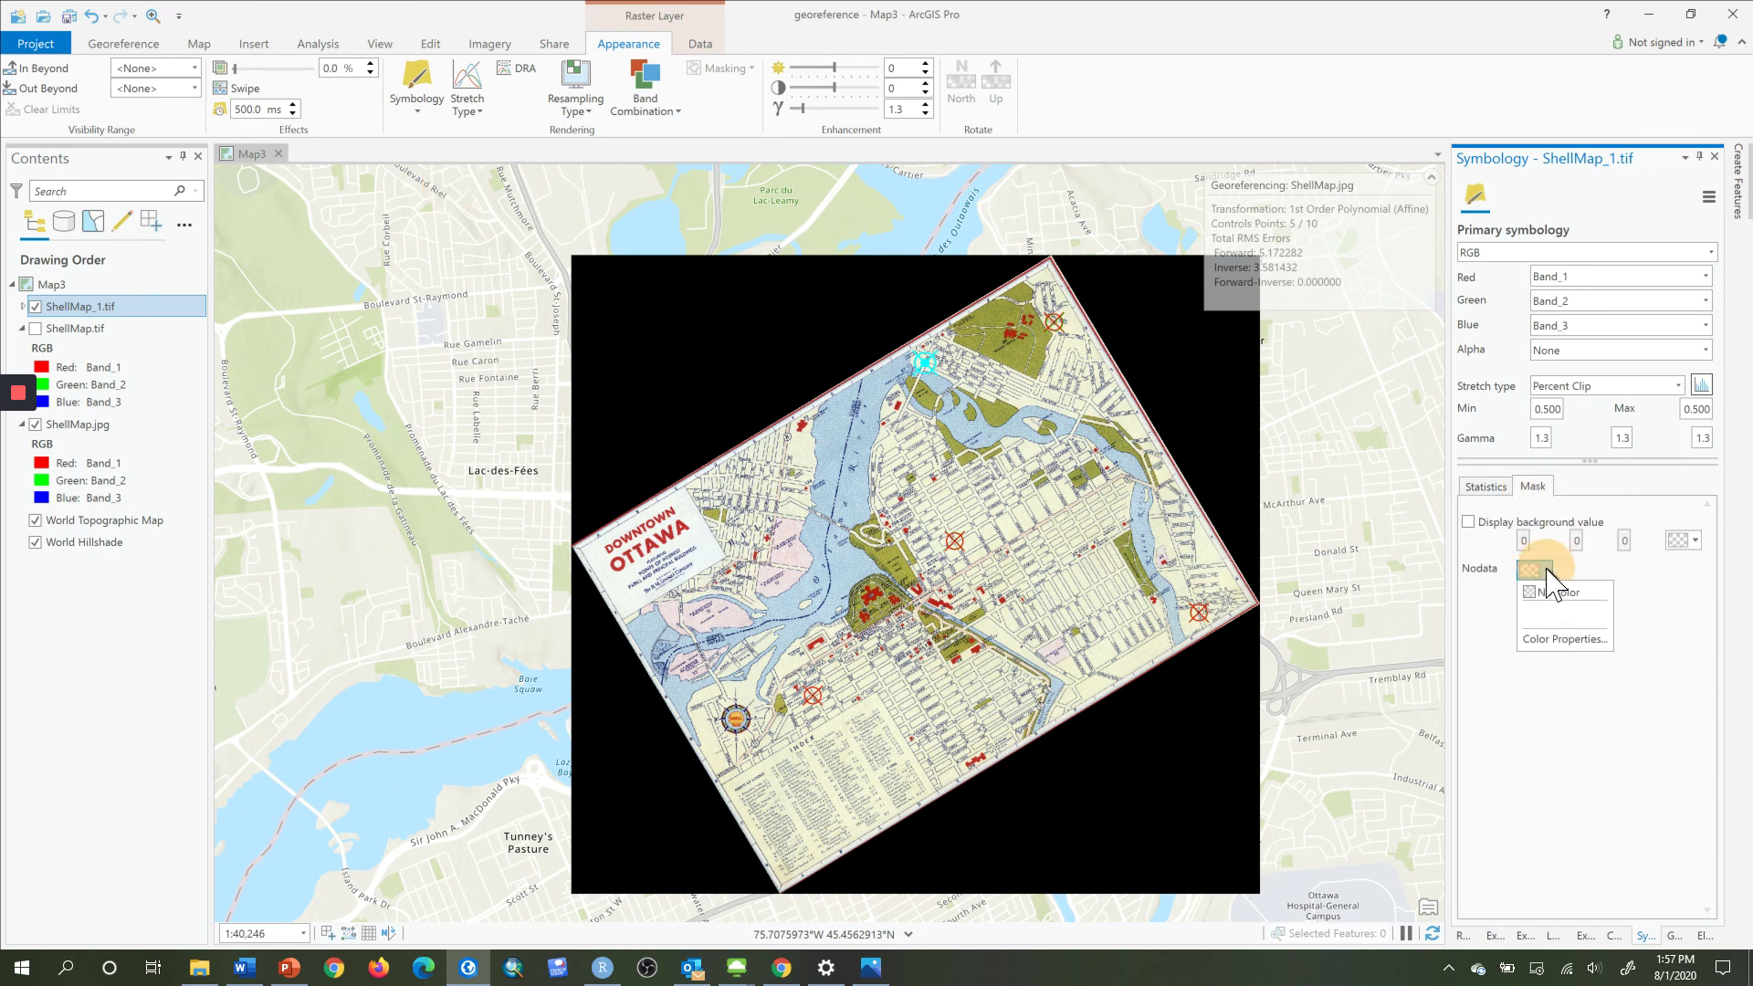
{"action": "left_click", "coordinate": [1543, 577]}
{"action": "left_click", "coordinate": [1561, 610]}
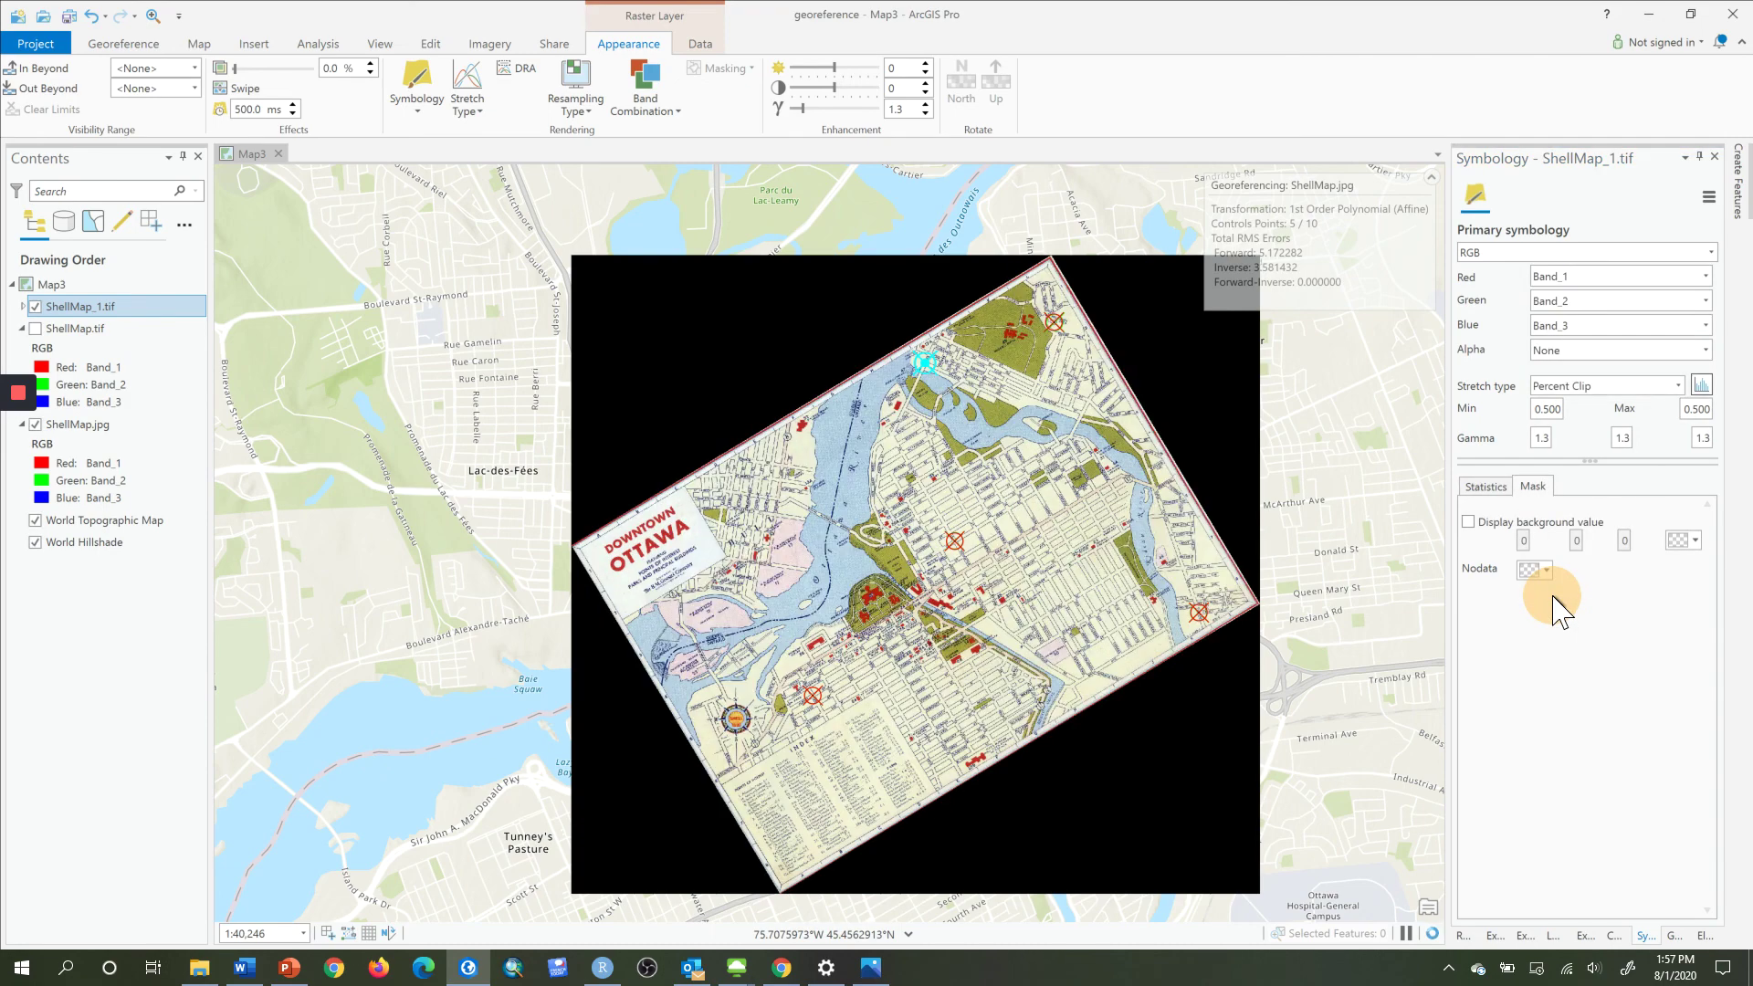
Set the mask's background color for ShellMap_1.tif to no color and identify the pixel values in its black border.
{"action": "left_click", "coordinate": [1700, 538]}
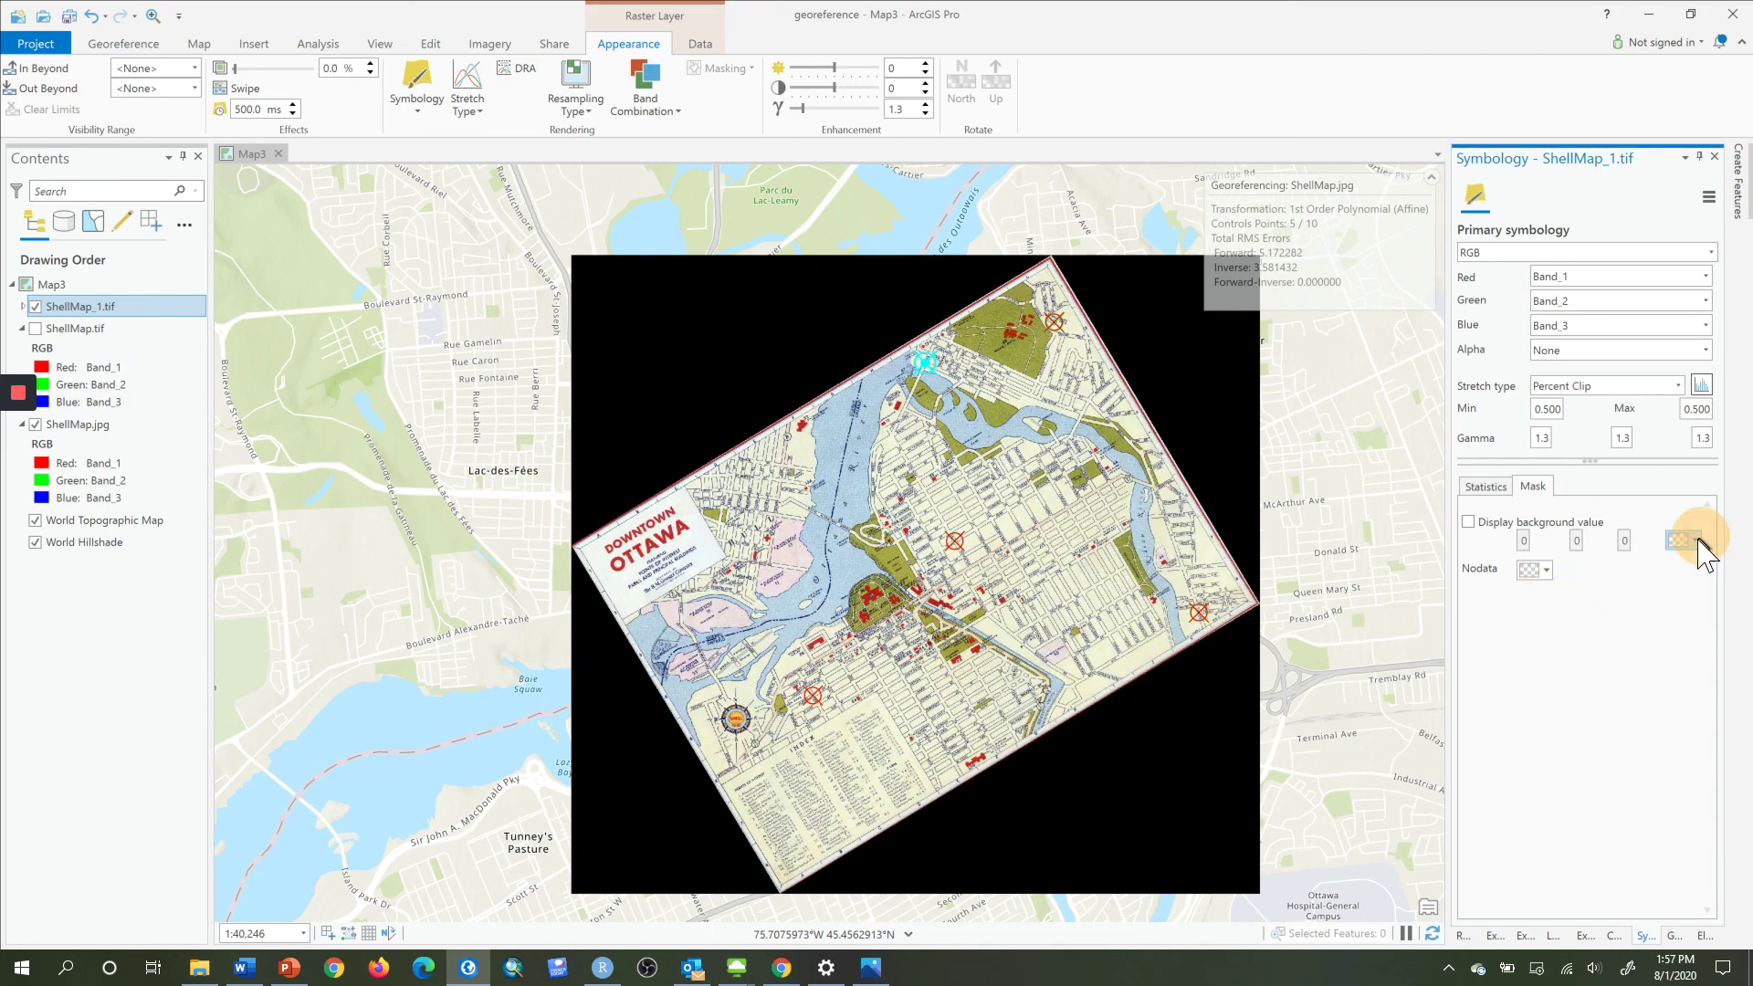
{"action": "left_click", "coordinate": [1696, 541]}
{"action": "left_click", "coordinate": [1614, 563]}
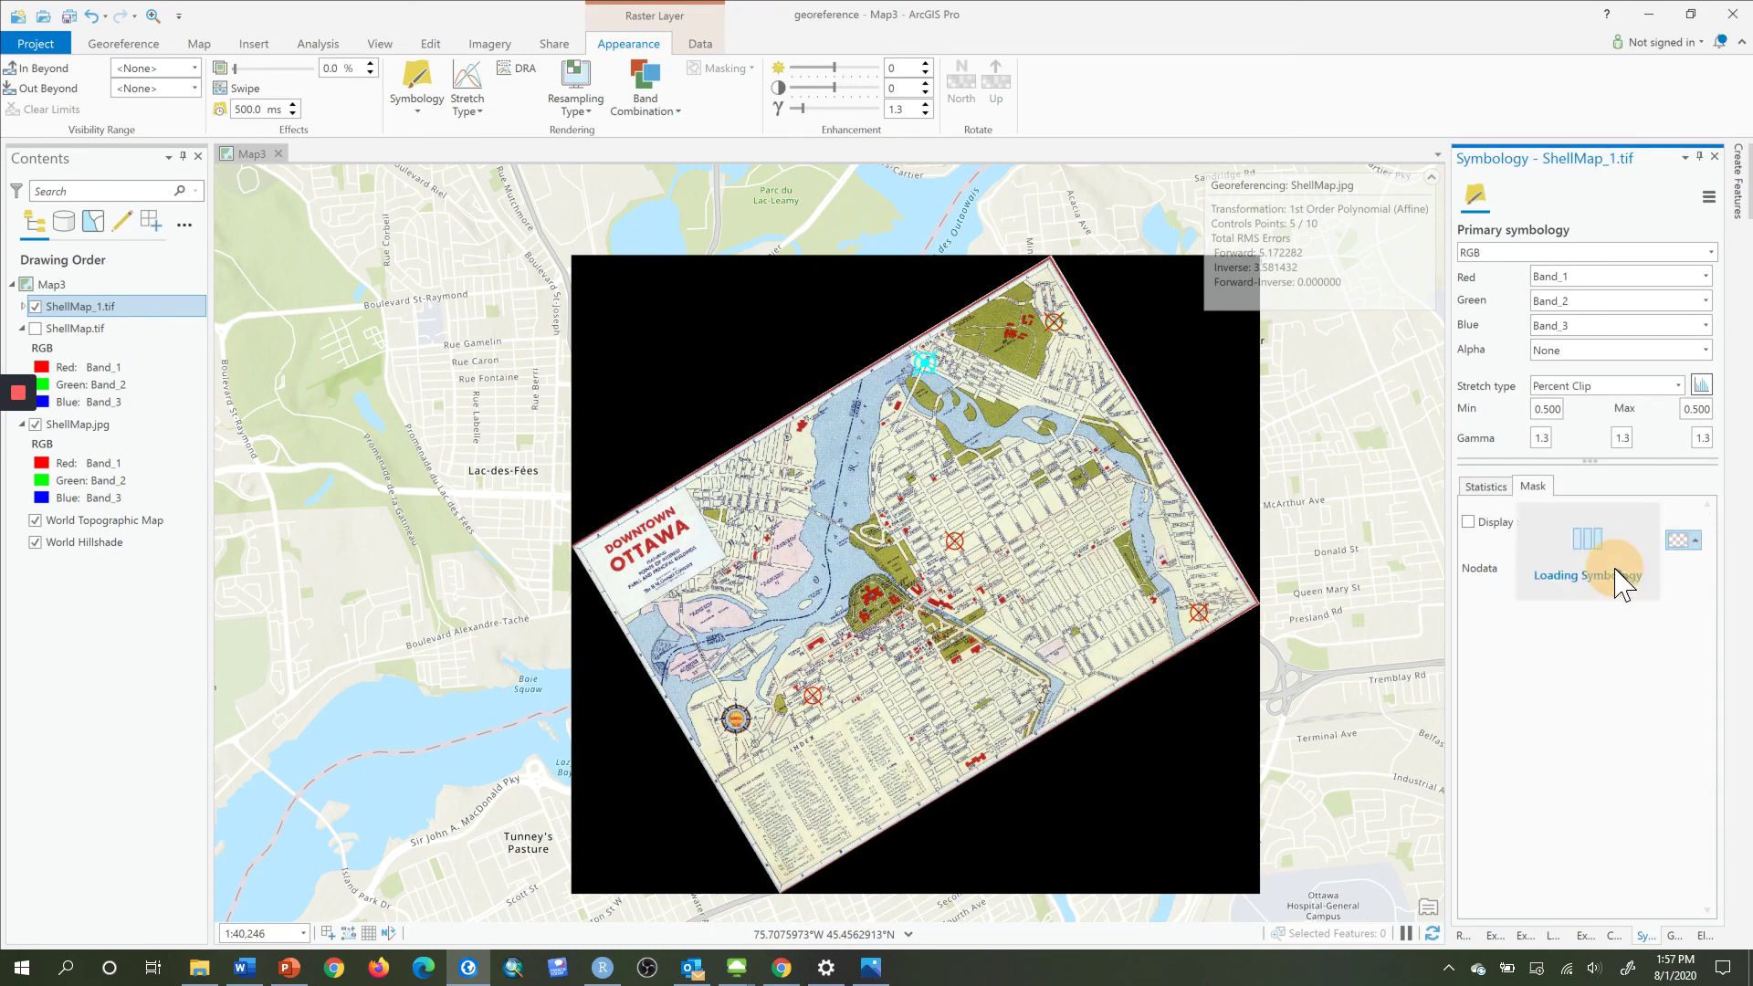
{"action": "left_click", "coordinate": [657, 330]}
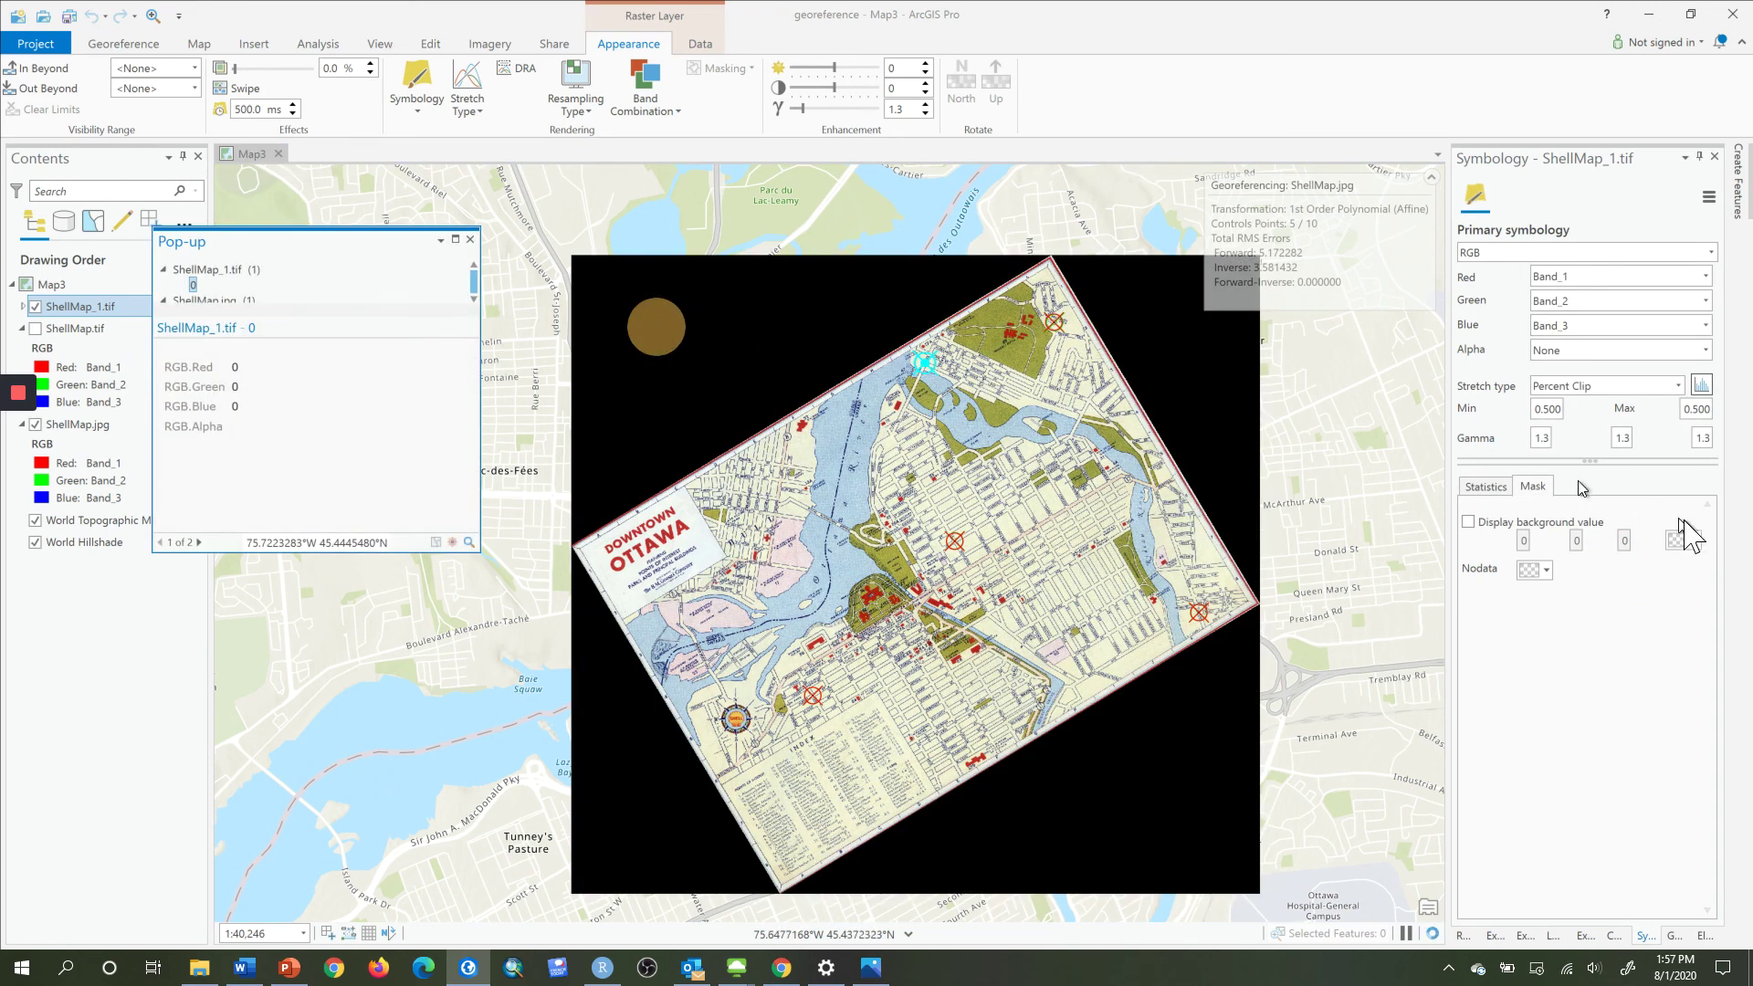
Mask the background value 0, 0, 0 on ShellMap_1.tif to remove its black border, and inspect the map around the Rideau Canal.
{"action": "left_click", "coordinate": [1469, 523]}
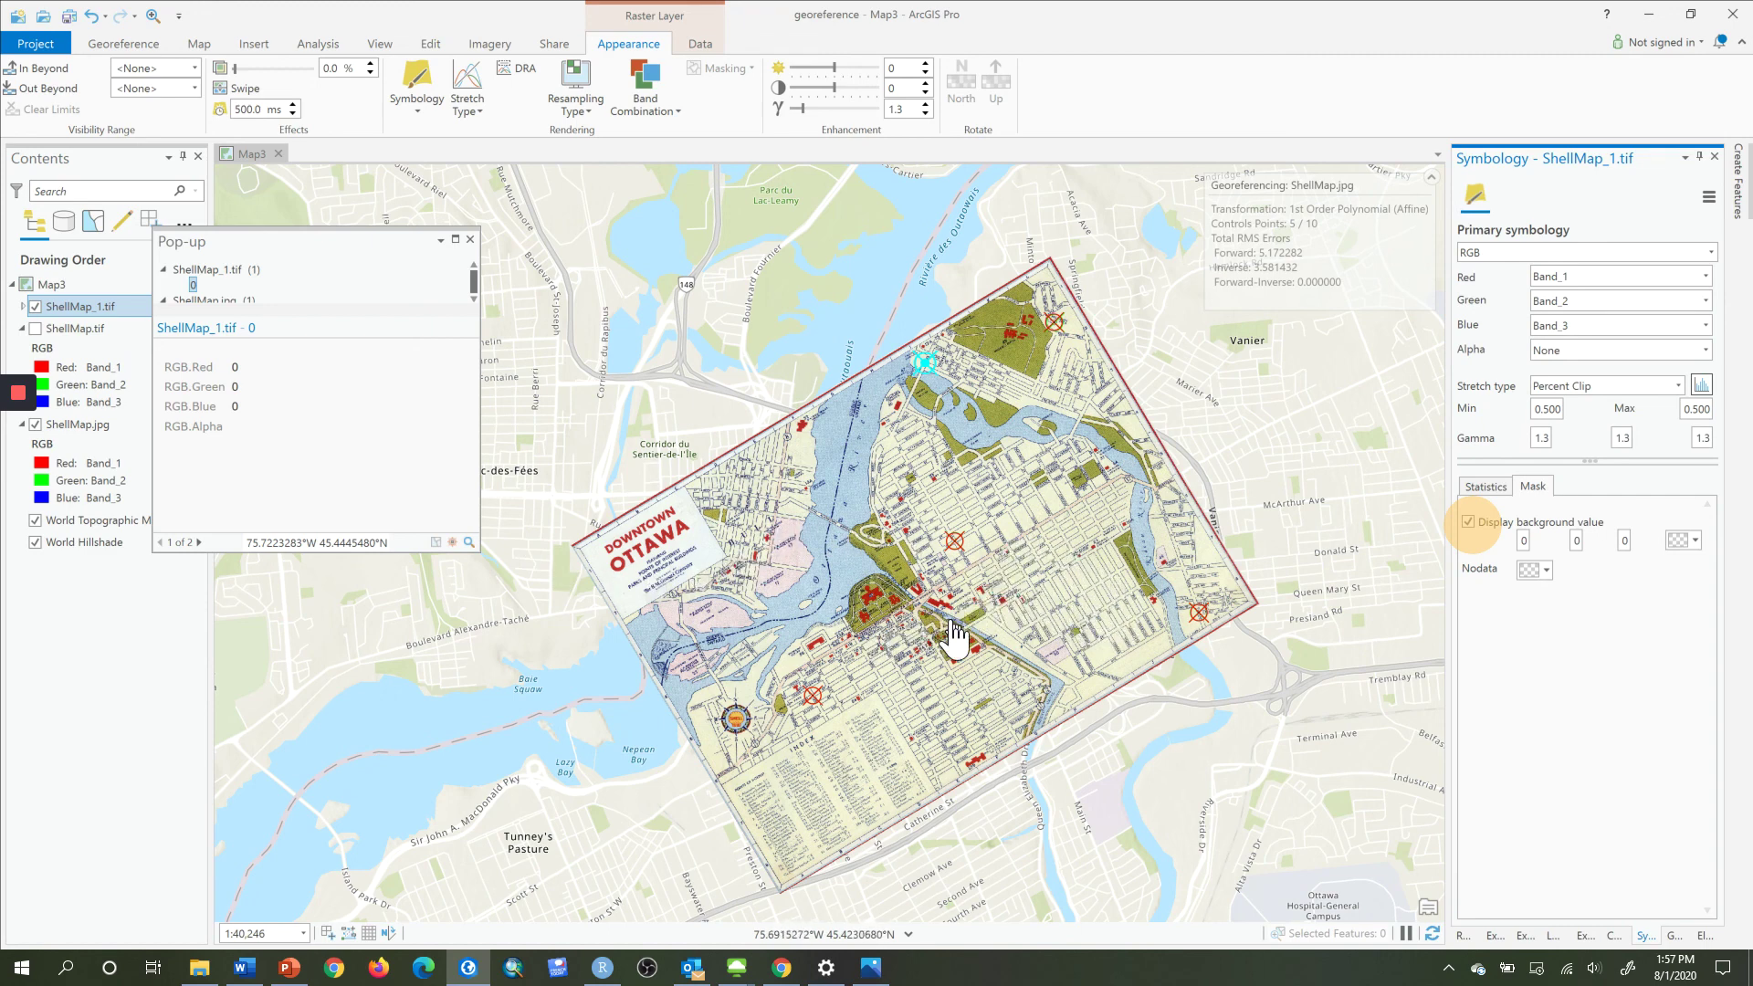
{"action": "scroll", "coordinate": [952, 632], "scroll_direction": "up", "scroll_amount": 5}
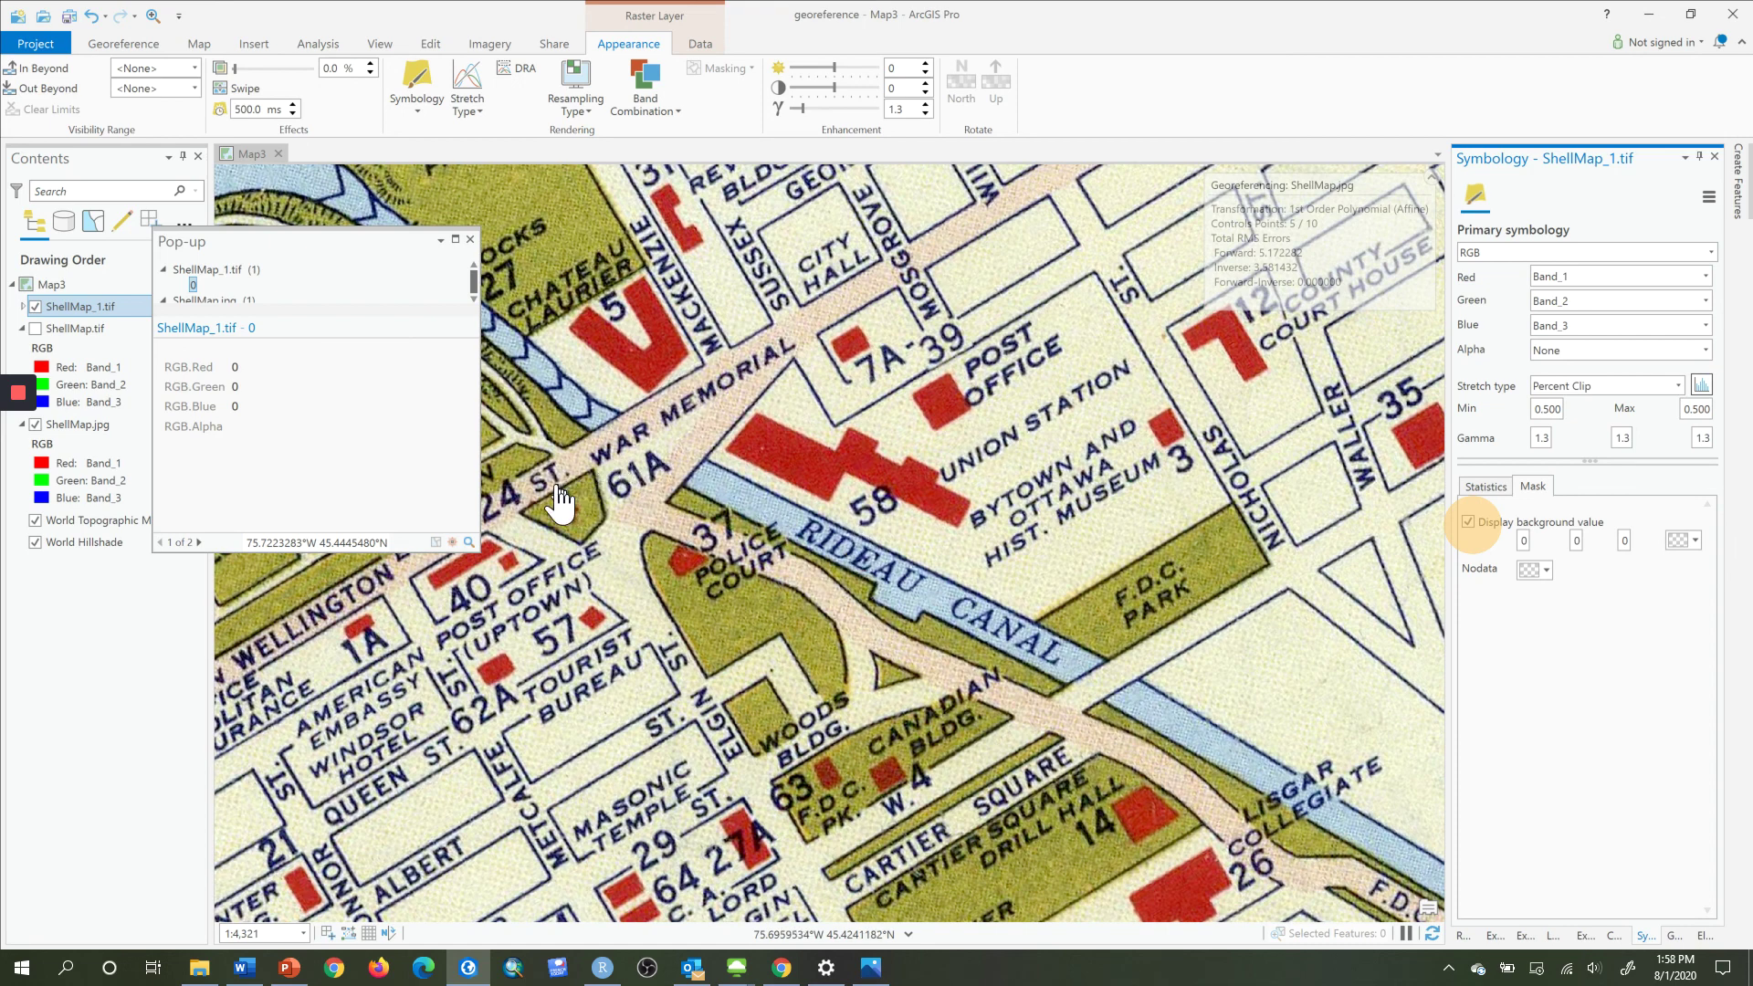
{"action": "scroll", "coordinate": [559, 497], "scroll_direction": "down", "scroll_amount": 5}
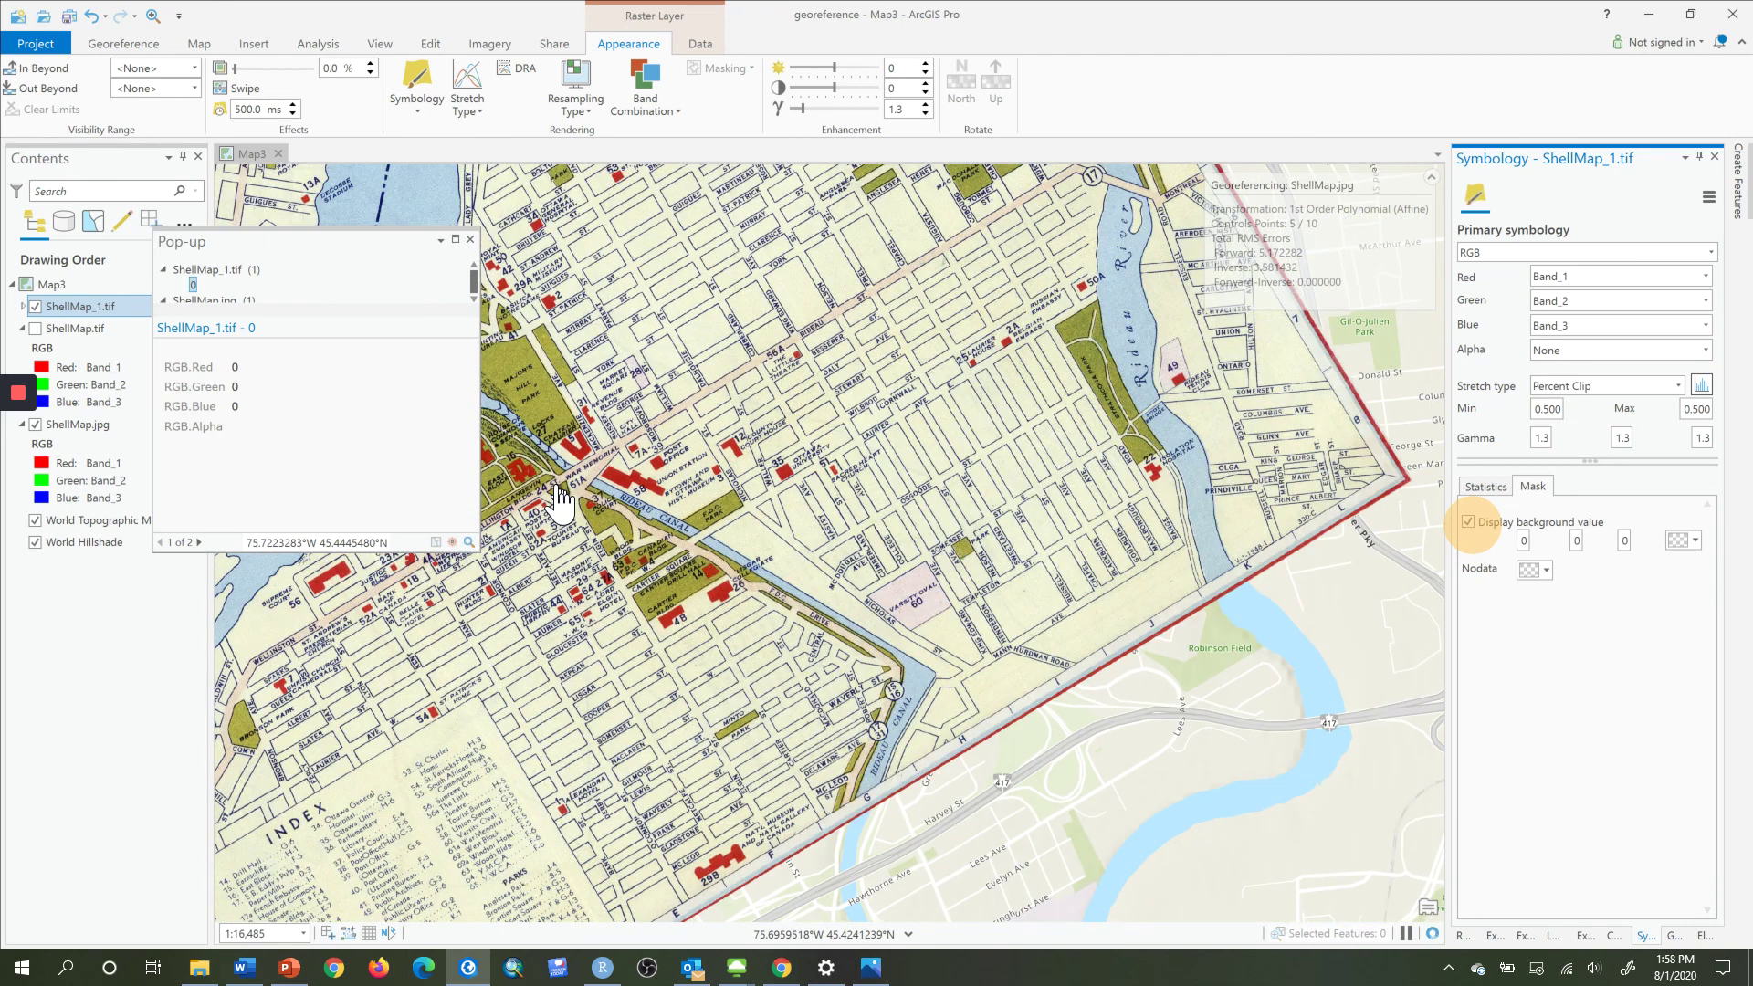